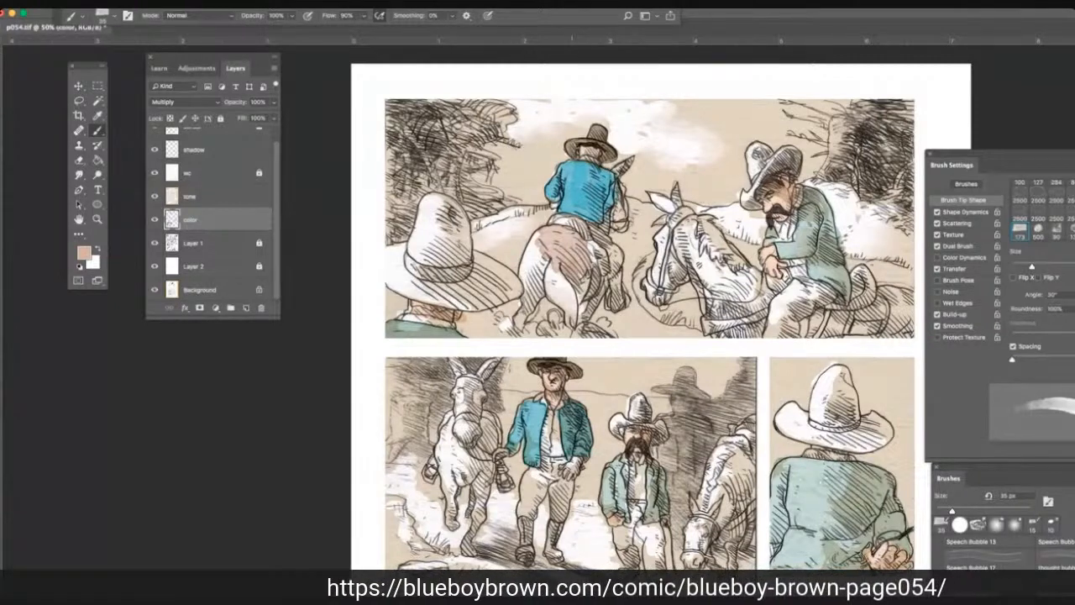
Paint the hindquarters and legs of the blue-jacketed rider's horse in the top panel with the pinkish brown on the color layer.
drag(538, 231, 518, 326)
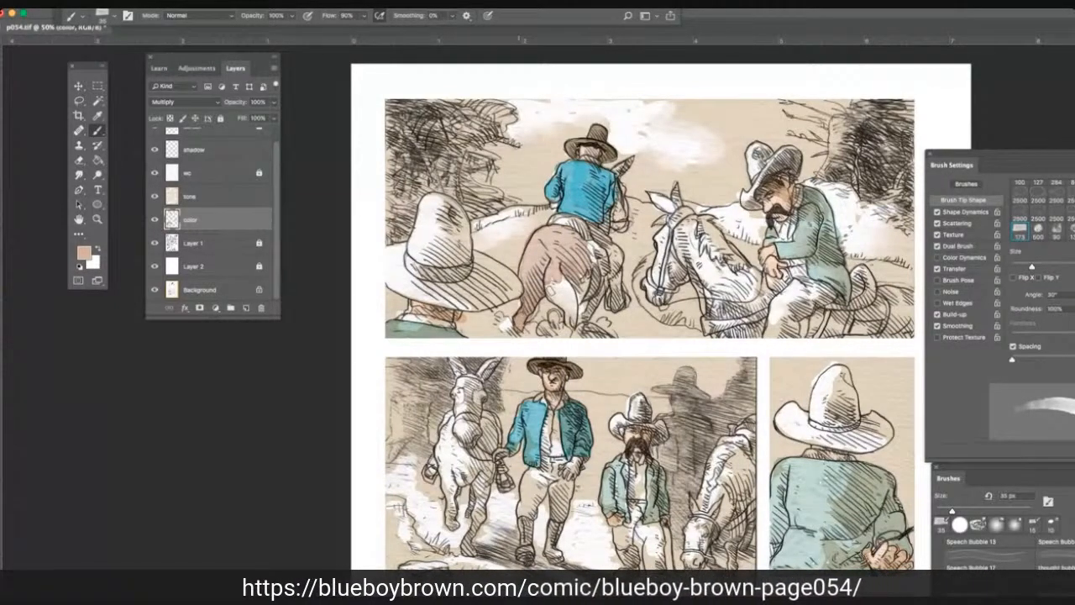
mouse_move(552, 288)
mouse_down()
mouse_move(565, 284)
mouse_move(570, 322)
mouse_move(587, 277)
mouse_up()
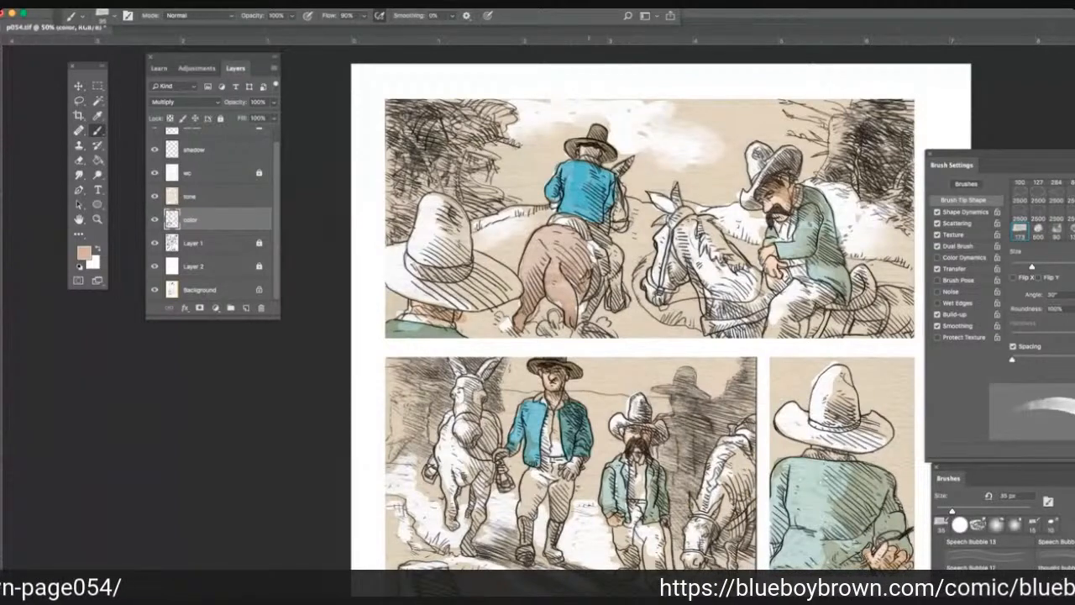
drag(587, 267, 584, 321)
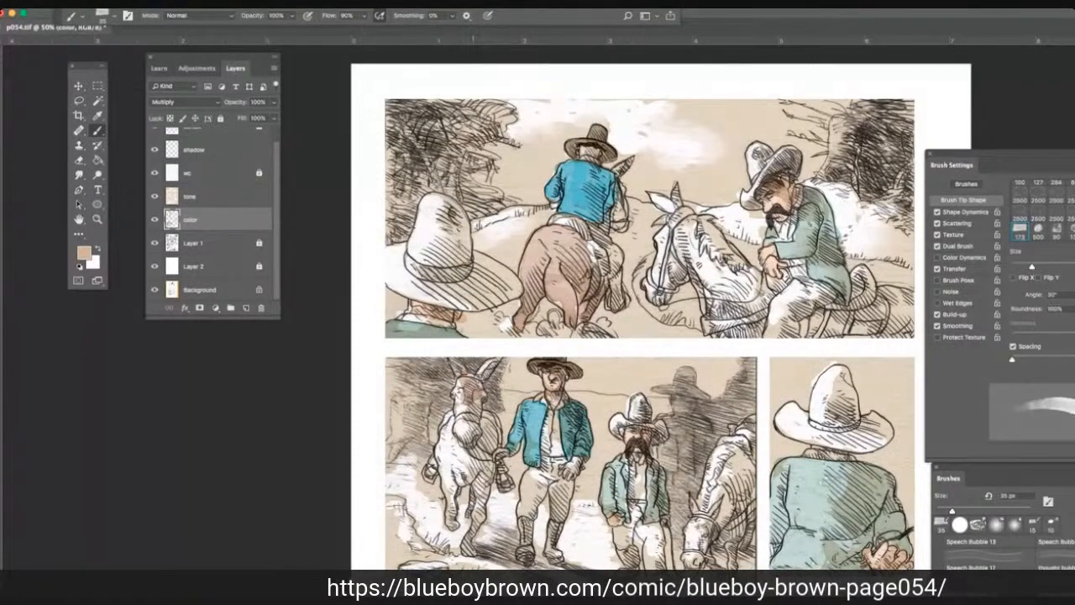
Brush the same pinkish brown over the head, body and legs of the front-facing horse beside the blue-jacketed man in the second panel.
mouse_move(461, 382)
mouse_down()
mouse_move(478, 416)
mouse_move(460, 441)
mouse_up()
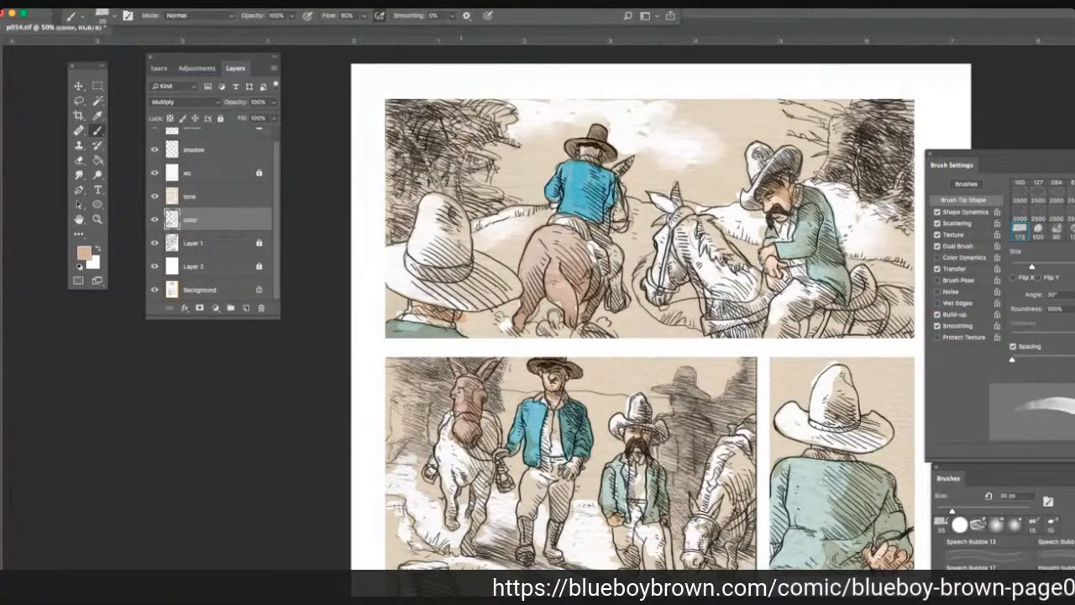
drag(458, 416, 440, 441)
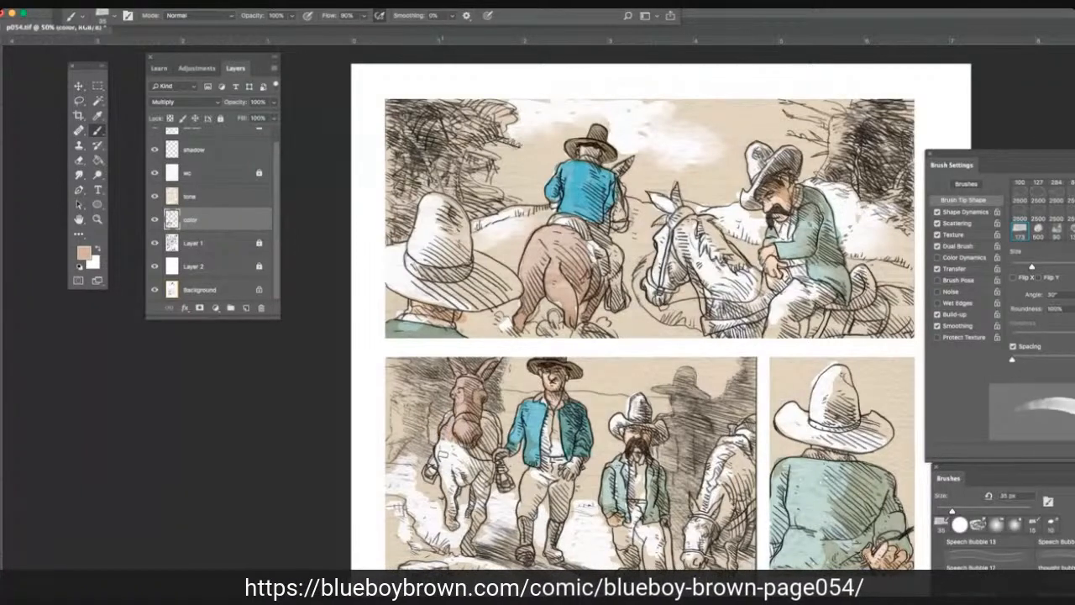
mouse_move(440, 441)
mouse_down()
mouse_move(437, 474)
mouse_move(454, 525)
mouse_up()
drag(458, 460, 462, 487)
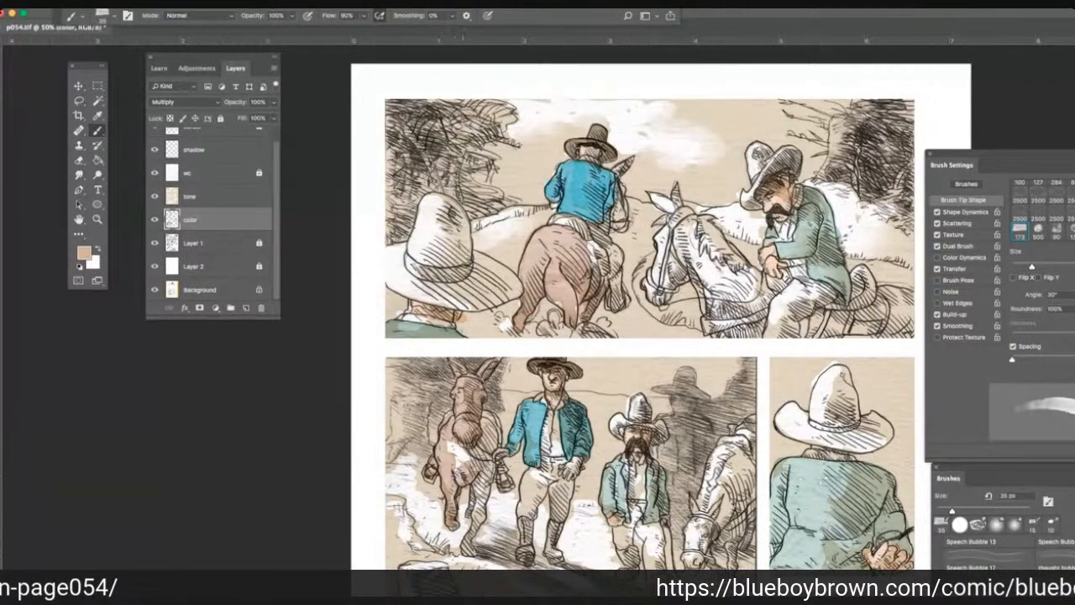
drag(462, 437, 453, 467)
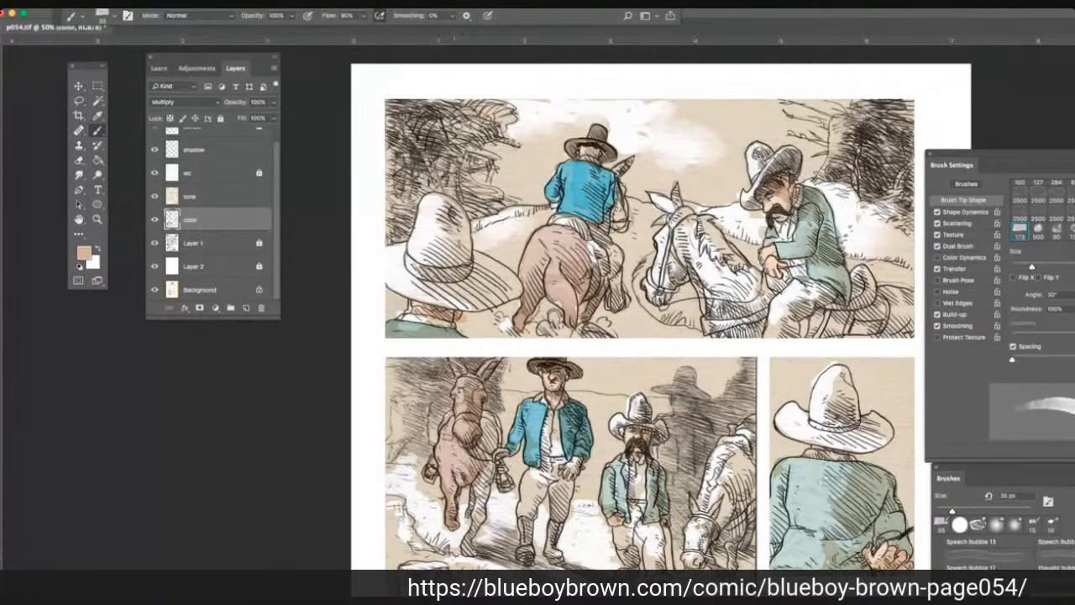
drag(484, 410, 489, 457)
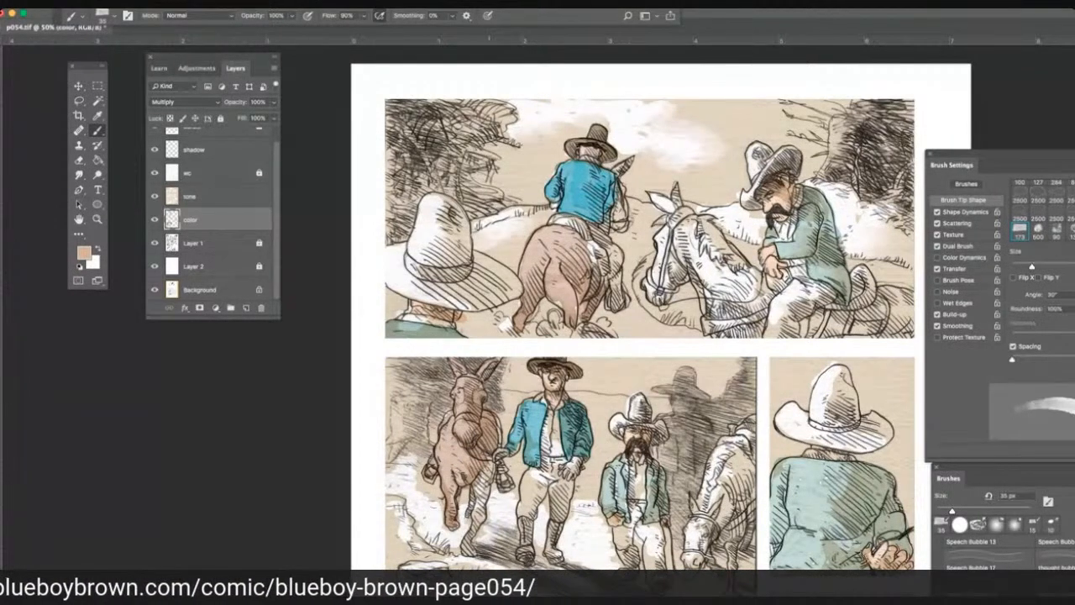
mouse_move(490, 454)
mouse_down()
mouse_move(500, 484)
mouse_move(471, 534)
mouse_up()
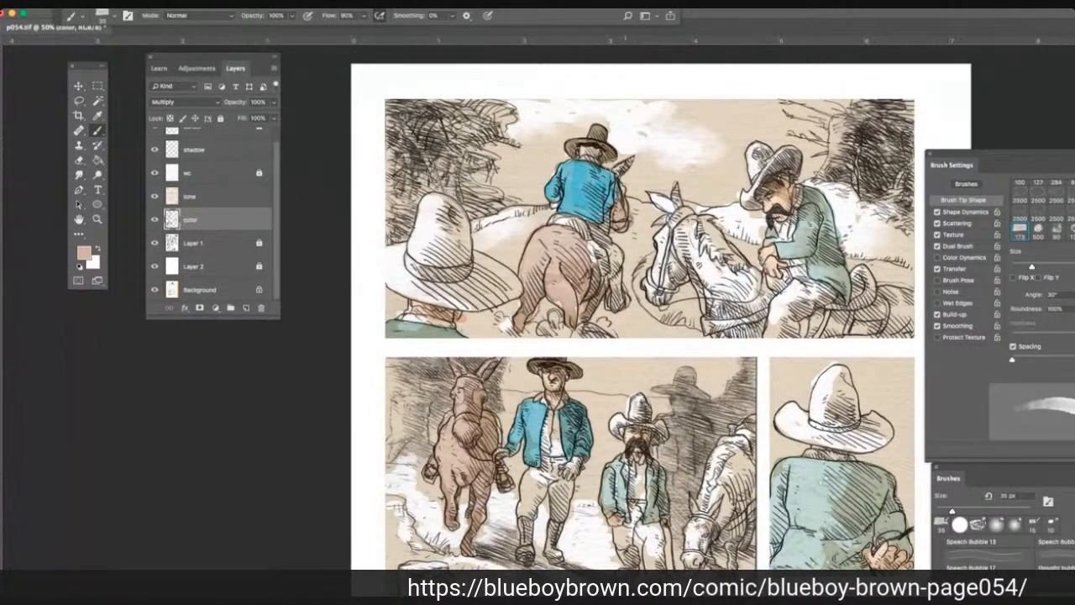
Sample a tan from the blue-jacketed man's face and brush it over the green-jacketed rider's trousers in the top panel.
scroll(293, 159, down, 3)
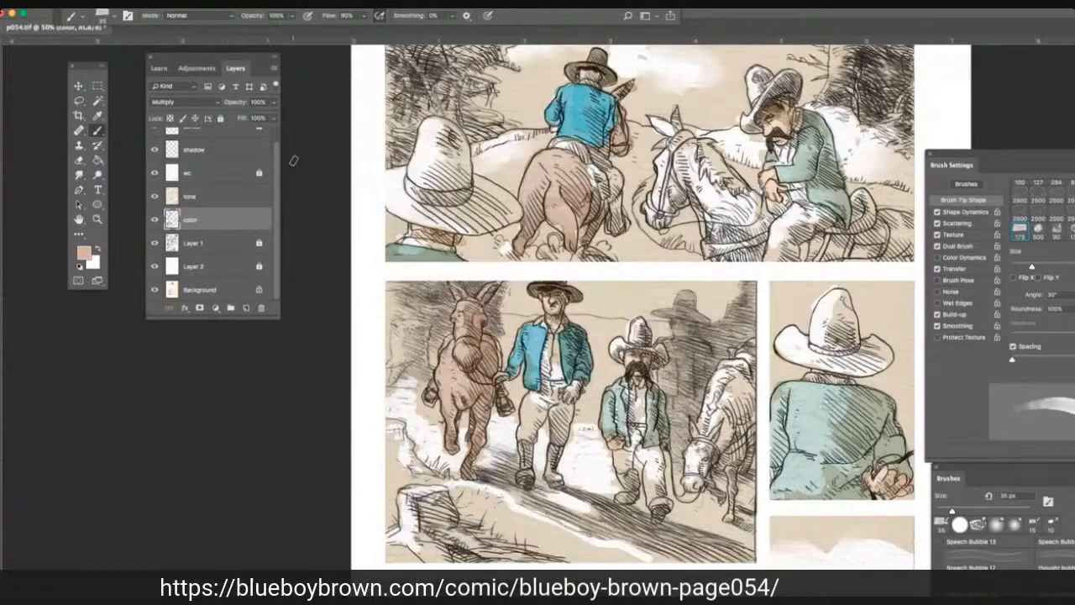
scroll(293, 159, down, 2)
scroll(259, 167, up, 1)
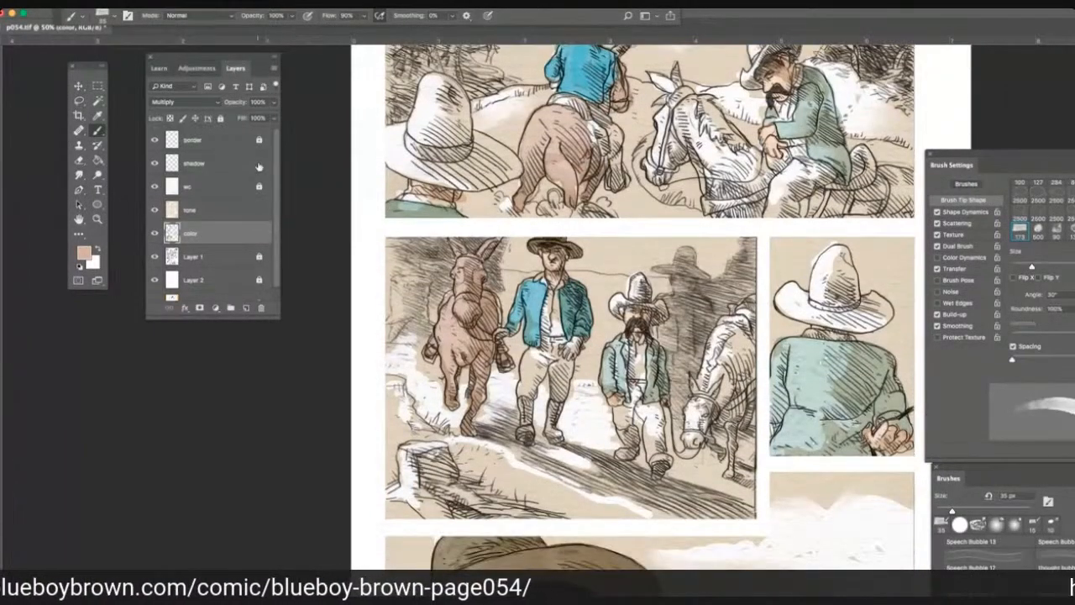
click(96, 115)
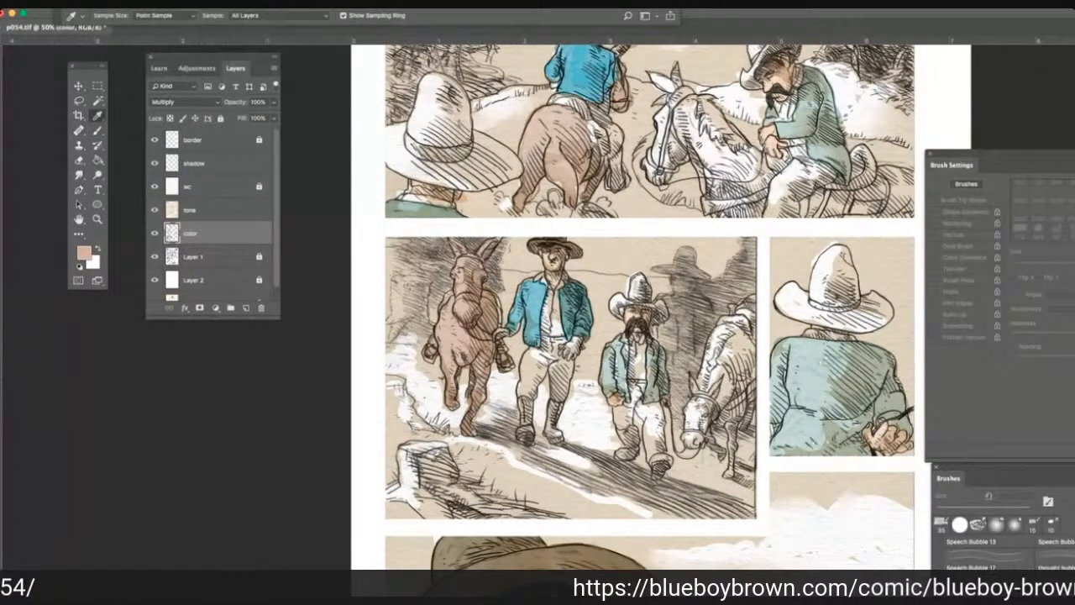
click(553, 259)
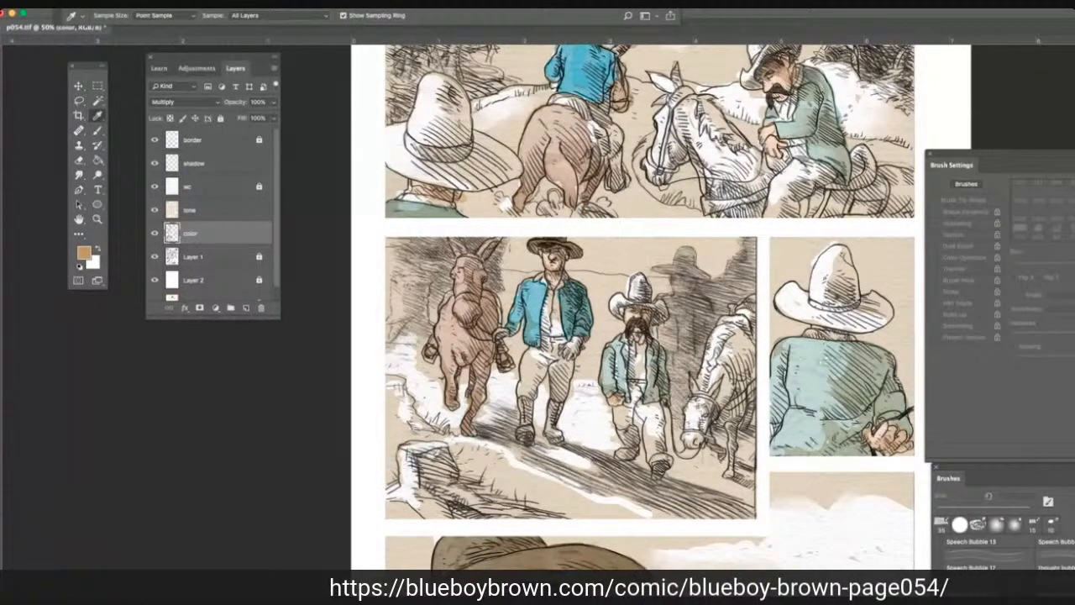
click(552, 262)
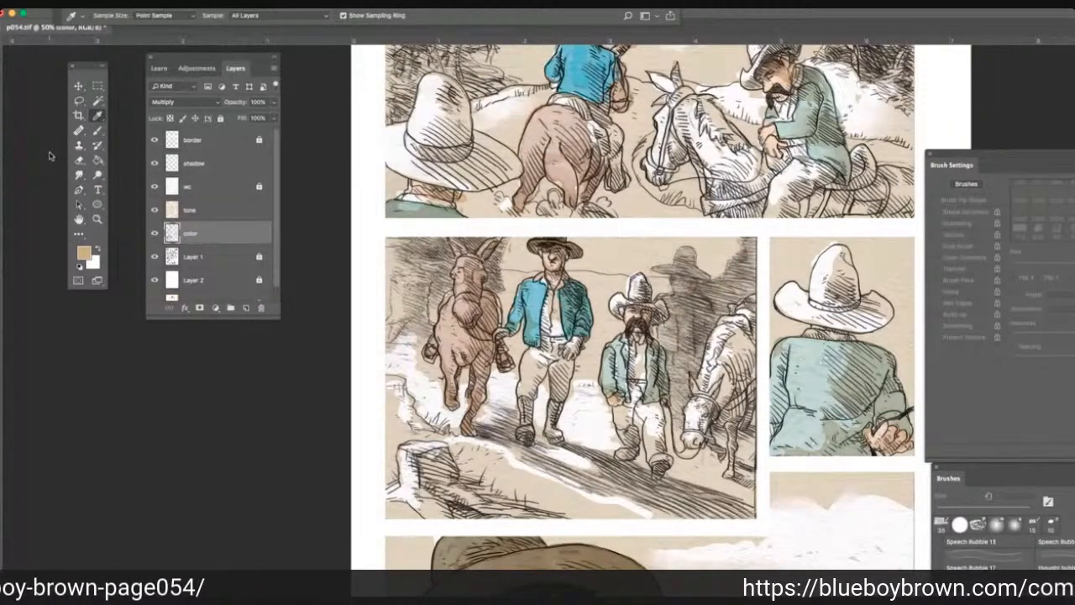
click(97, 130)
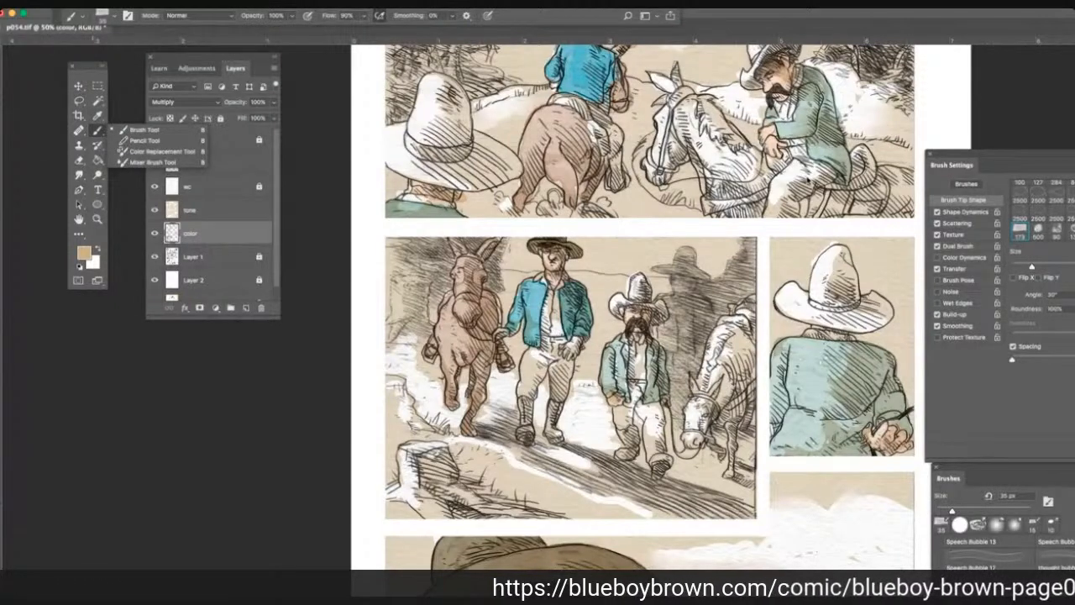
click(807, 179)
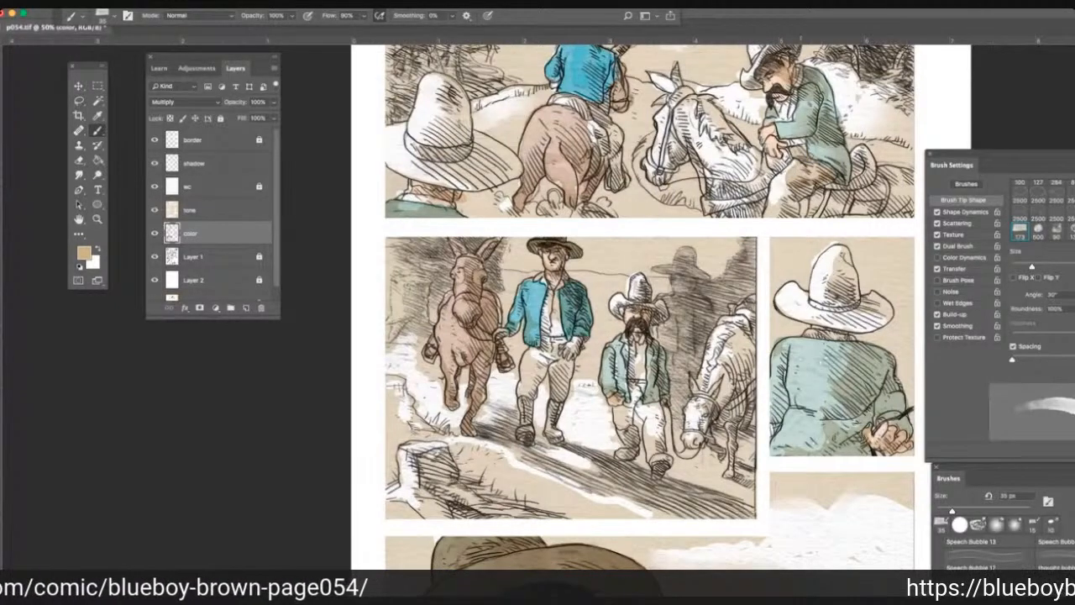
mouse_move(792, 168)
mouse_down()
mouse_move(771, 208)
mouse_move(782, 193)
mouse_move(824, 188)
mouse_up()
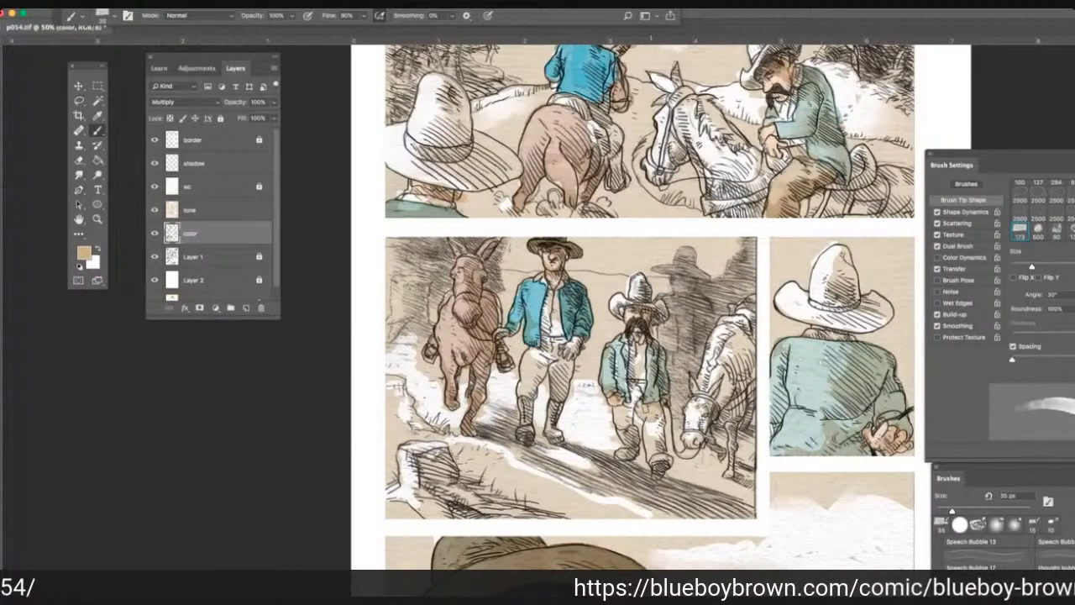
Paint both trouser legs of the short, green-jacketed man in the second panel with the same tan.
mouse_move(655, 416)
mouse_down()
mouse_move(660, 448)
mouse_move(649, 459)
mouse_up()
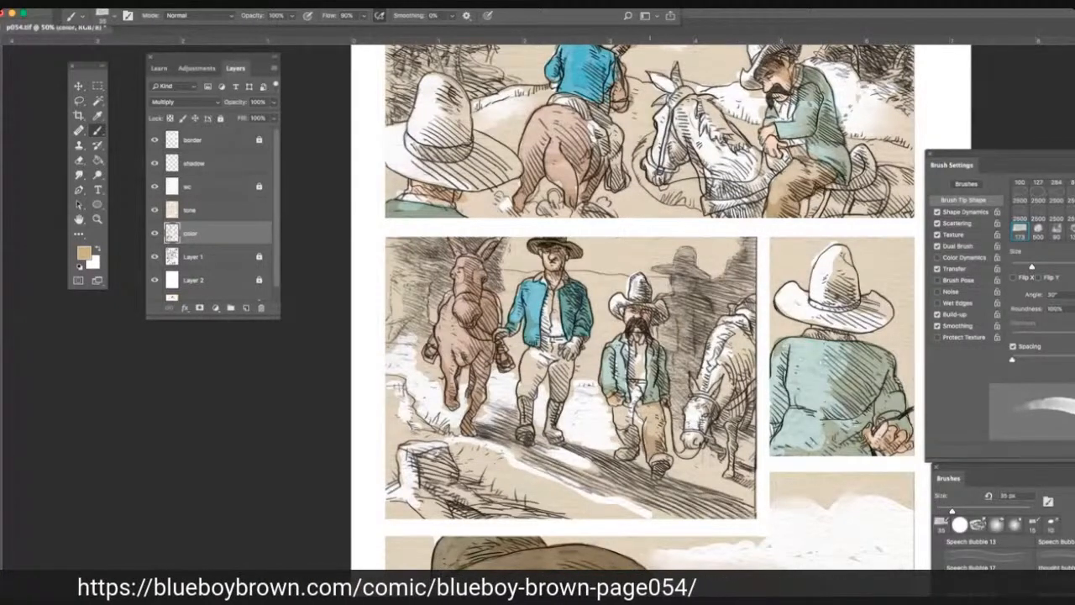
drag(638, 397, 621, 413)
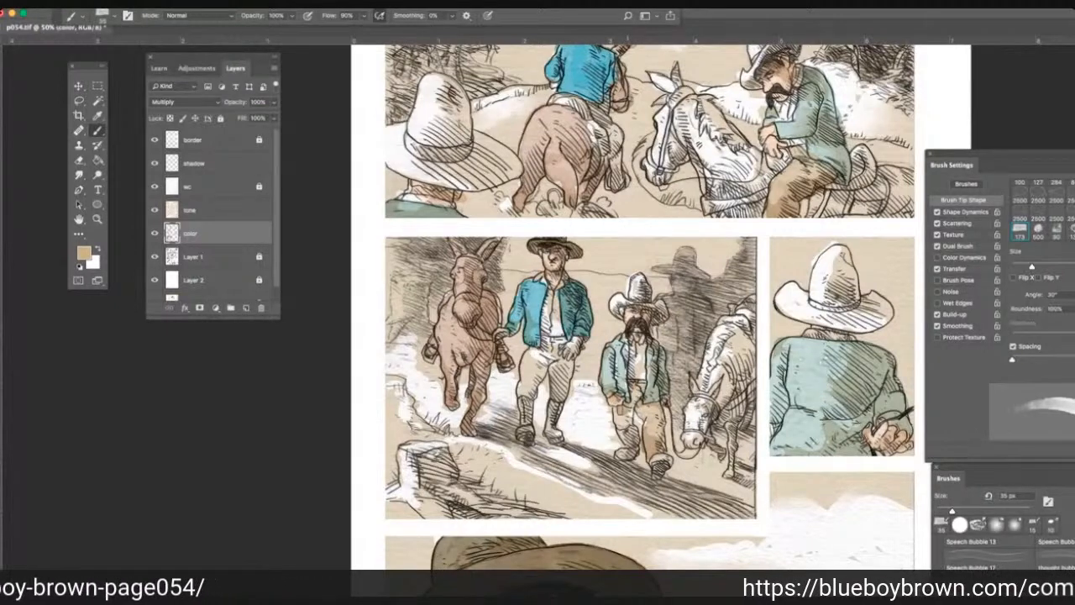
mouse_move(628, 407)
mouse_down()
mouse_move(620, 435)
mouse_move(635, 447)
mouse_up()
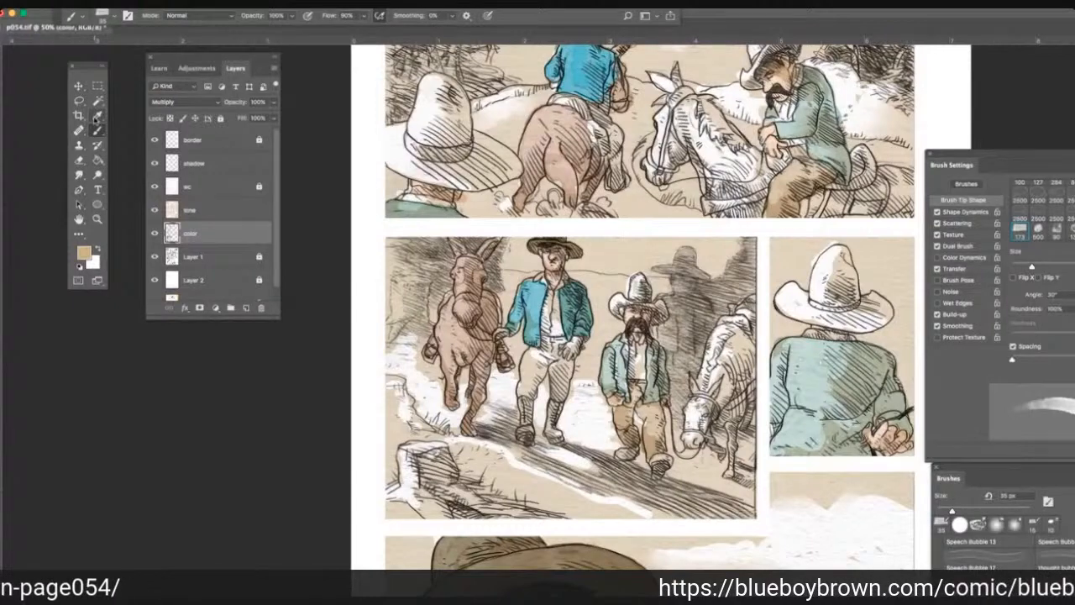
Sample the orange skin tone from the green-jacketed rider's hand and brush it over the blue-jacketed rider's trousers in the top panel.
click(97, 117)
click(771, 143)
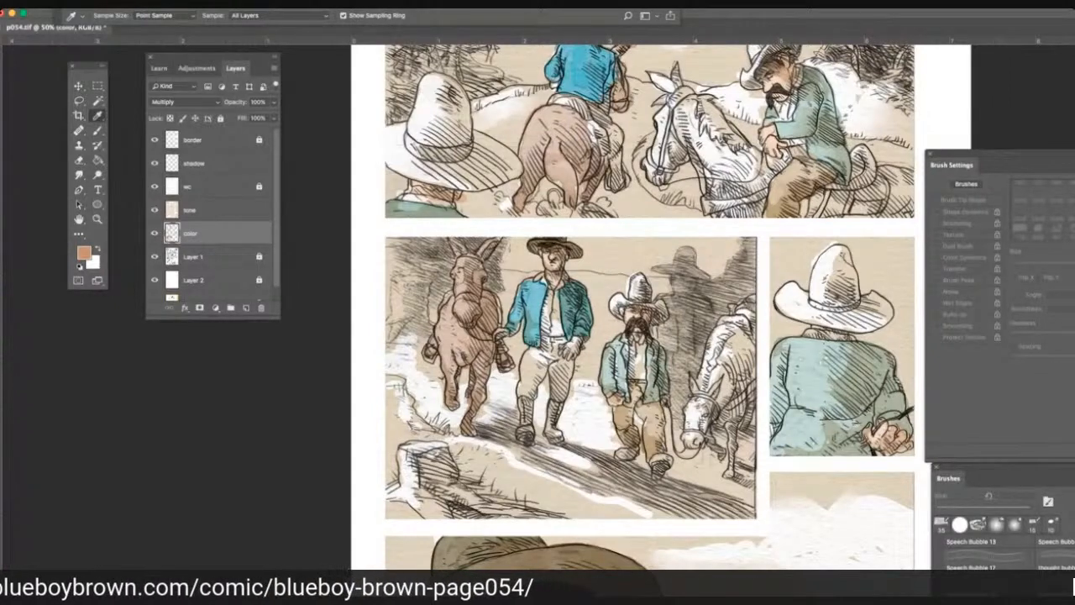
click(96, 144)
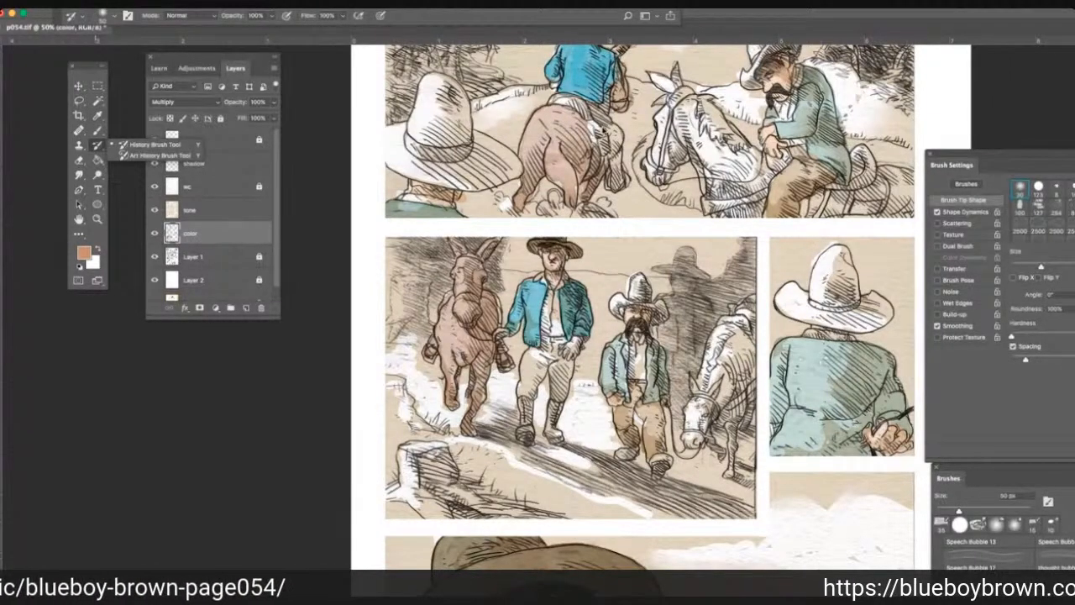
click(106, 141)
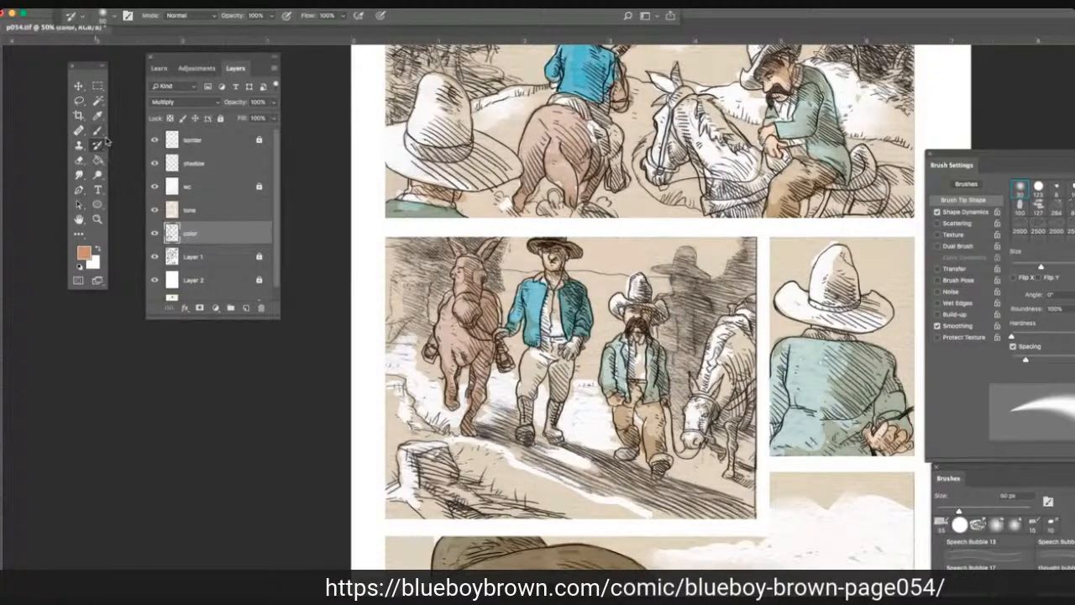
click(97, 131)
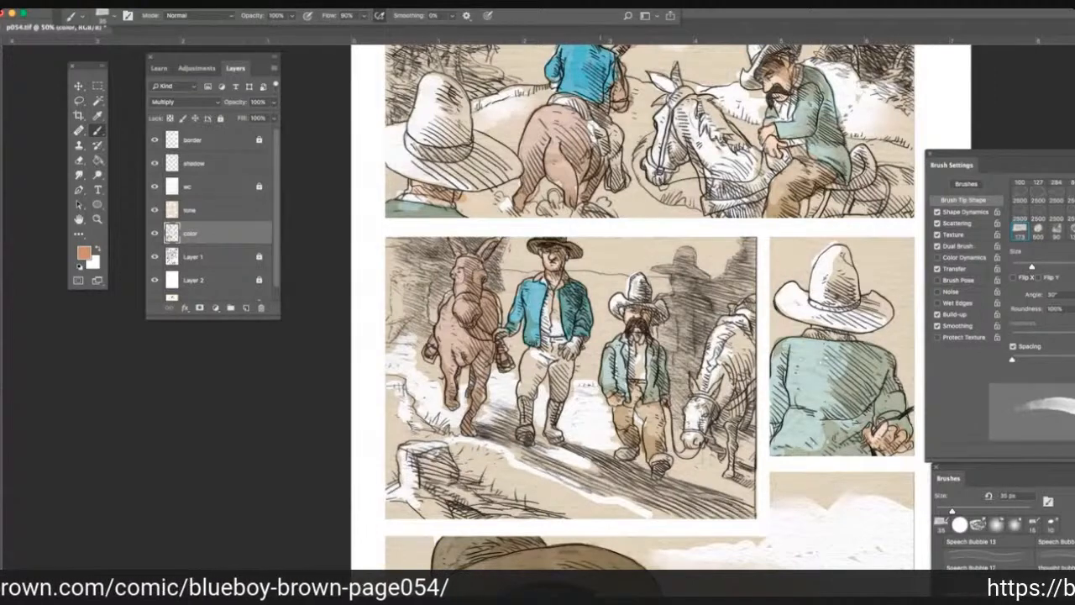
drag(608, 117, 622, 156)
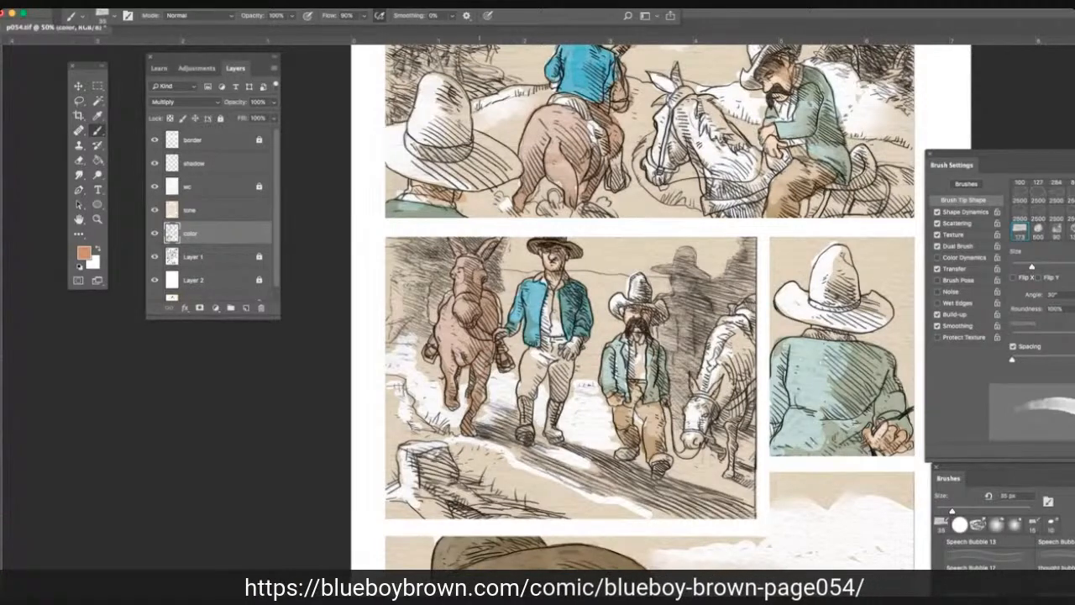
Paint the blue-jacketed man's trousers in the second panel with the sampled orange skin tone, down to the boot tops.
drag(536, 361, 551, 383)
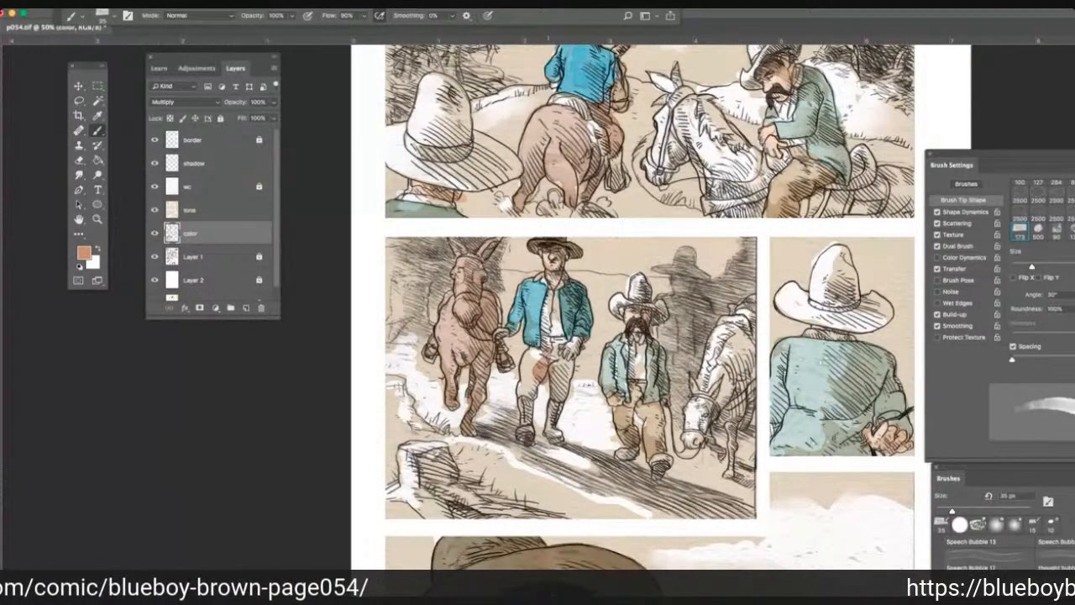
drag(542, 340, 558, 365)
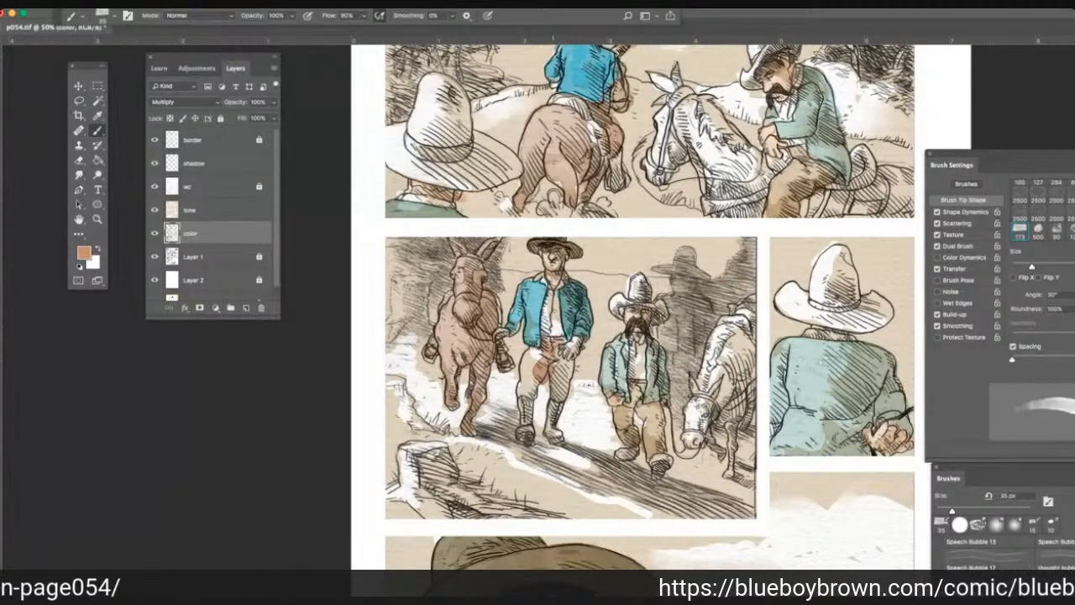
drag(554, 354, 568, 396)
mouse_move(534, 351)
mouse_down()
mouse_move(540, 371)
mouse_move(519, 389)
mouse_move(555, 373)
mouse_move(564, 388)
mouse_up()
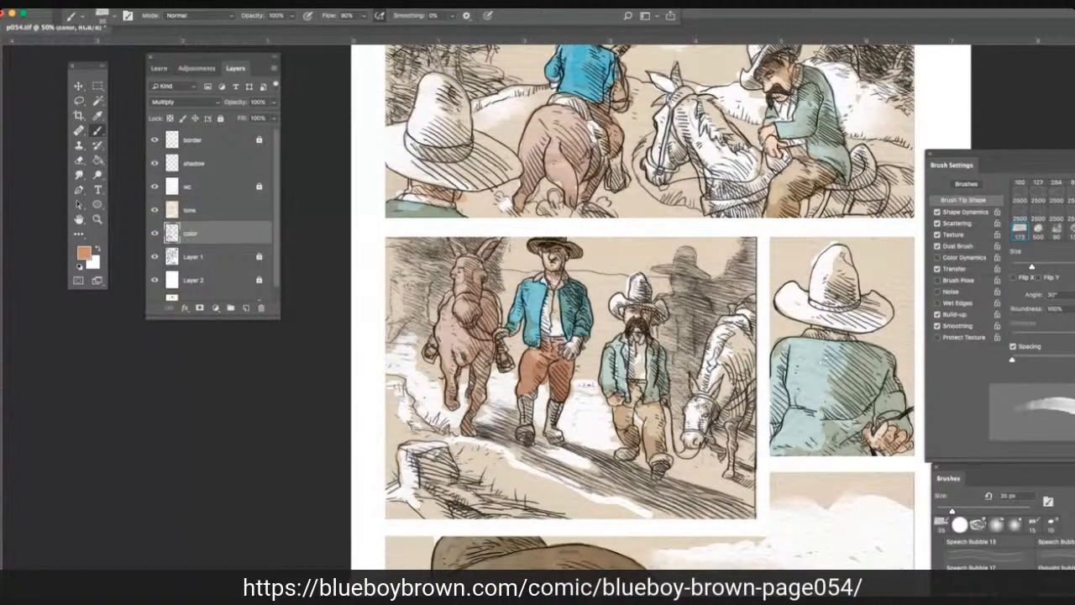
Pick a stronger orange and brush it over the rocky bank beside and behind the horse's legs in the second panel.
click(97, 115)
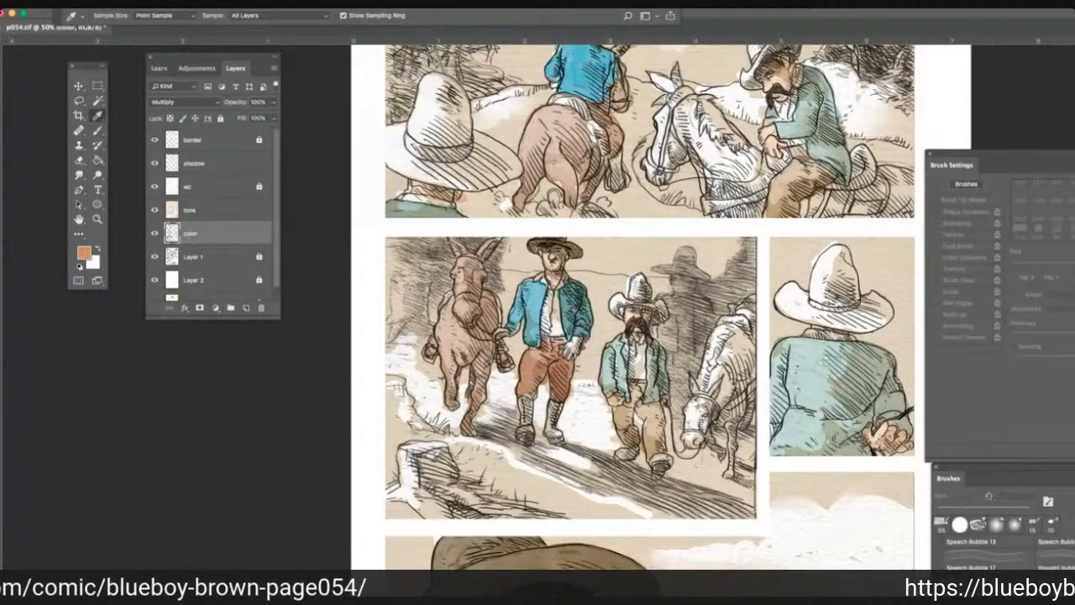
click(39, 162)
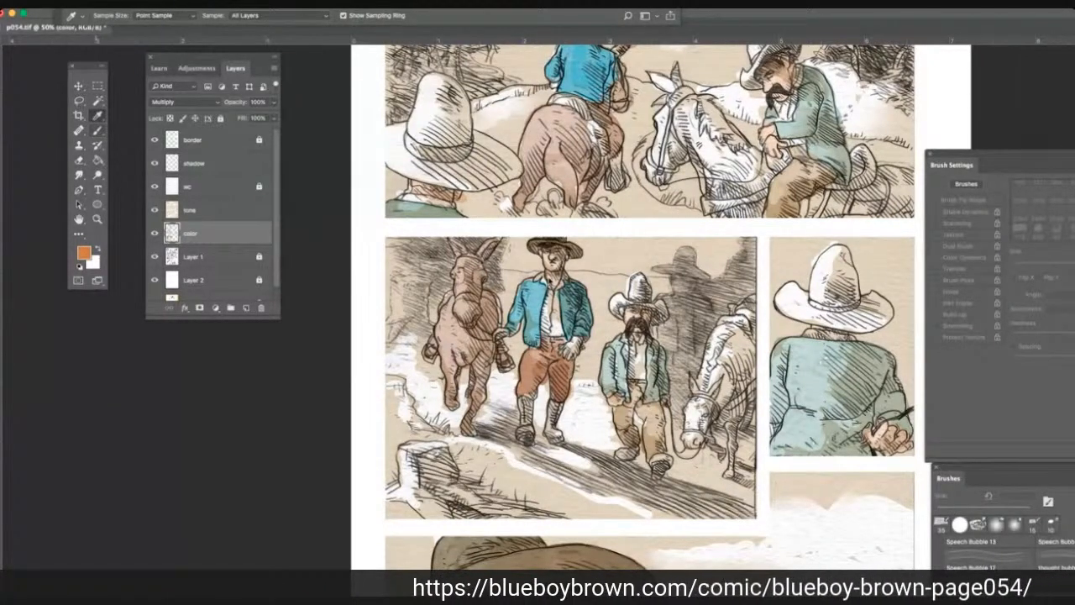
click(97, 130)
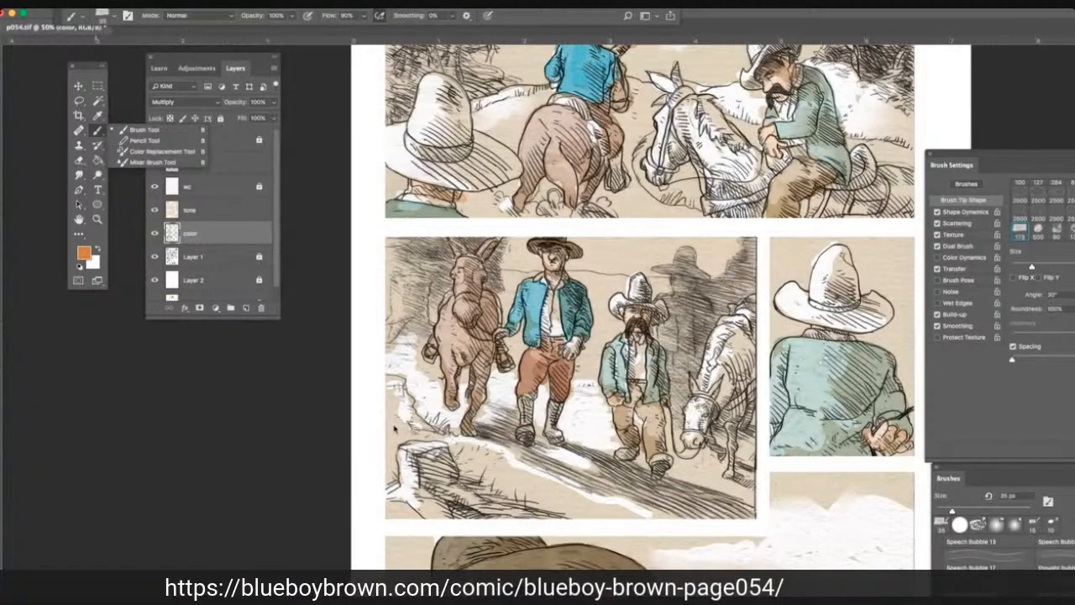
click(394, 412)
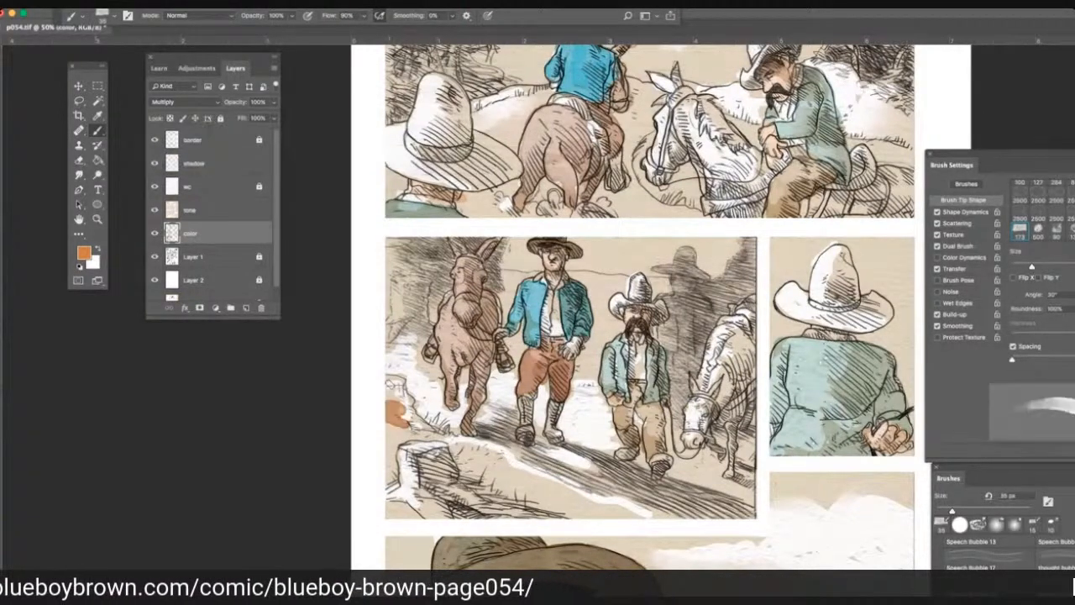
mouse_move(401, 406)
mouse_down()
mouse_move(389, 390)
mouse_move(416, 337)
mouse_move(403, 340)
mouse_up()
drag(418, 356, 435, 366)
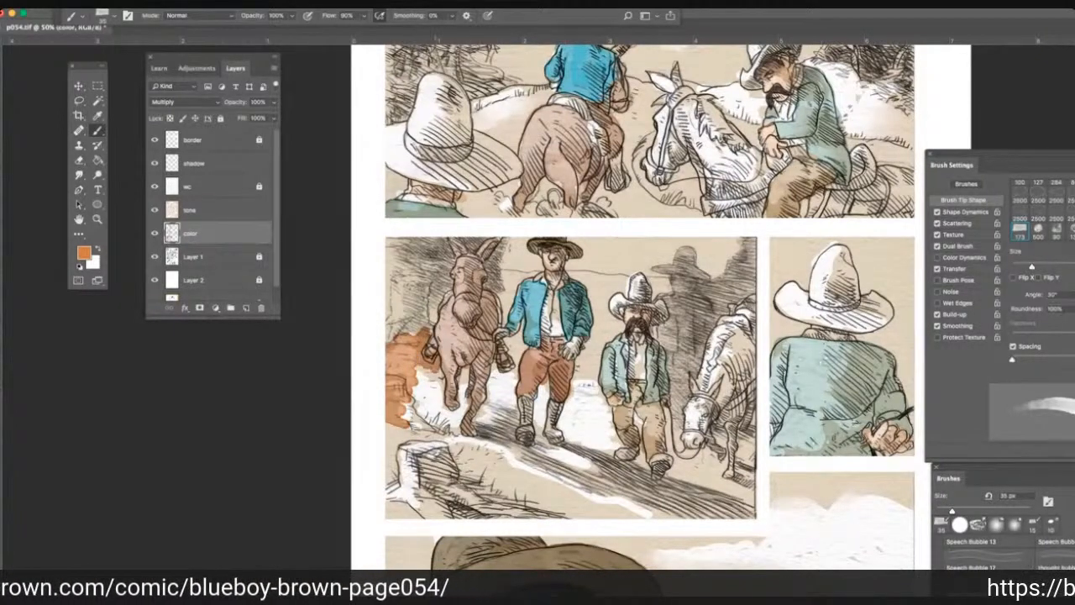
mouse_move(439, 371)
mouse_down()
mouse_move(429, 406)
mouse_move(414, 410)
mouse_move(462, 420)
mouse_up()
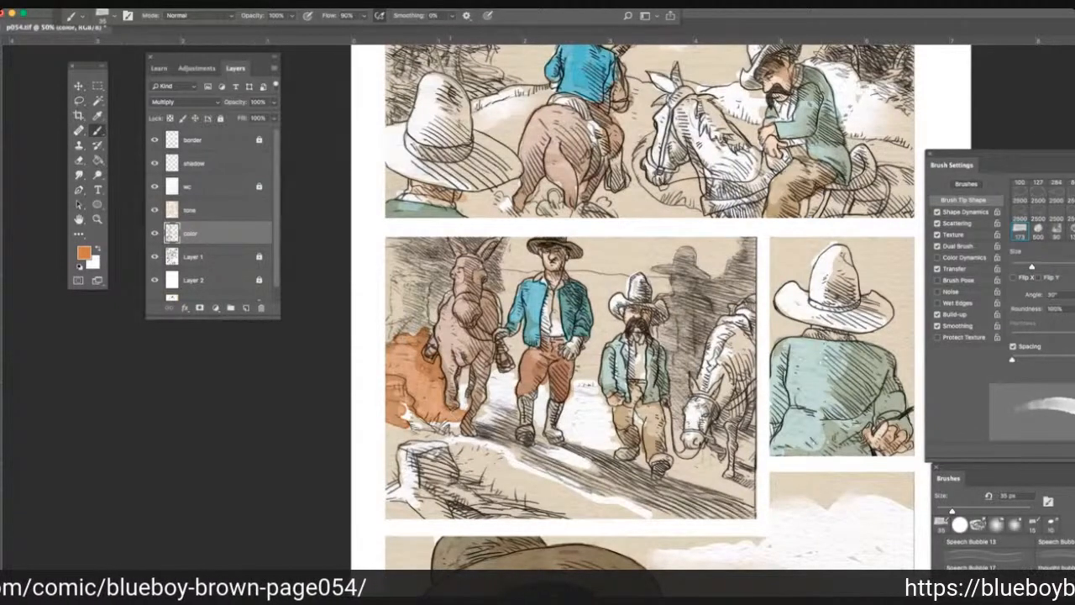
drag(464, 388, 458, 409)
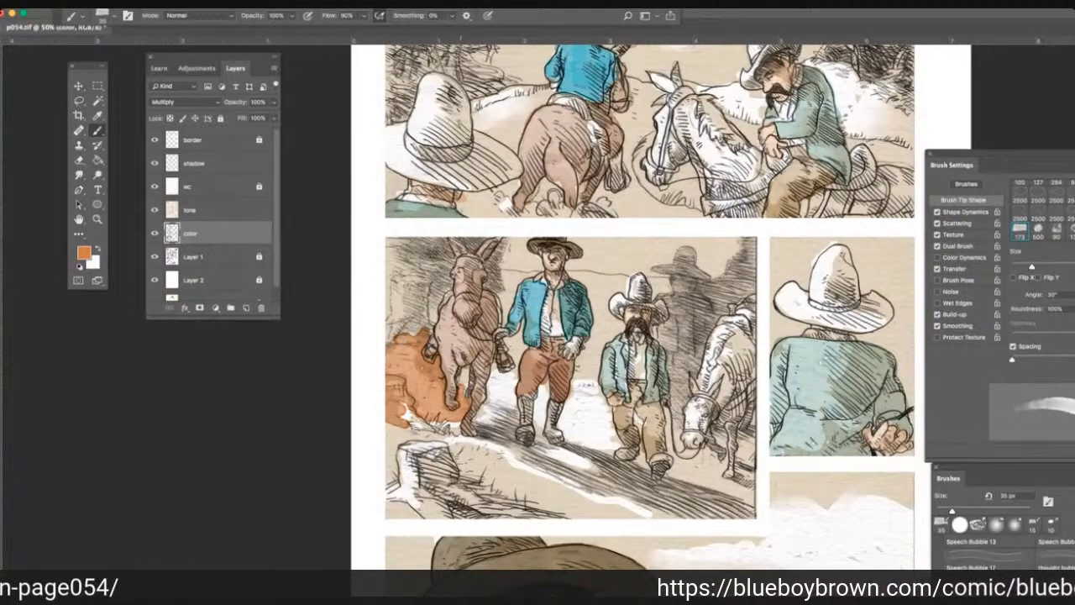
Brush the orange over the bank below the brown horse and the rock in the second panel's near foreground corner.
drag(467, 370, 454, 429)
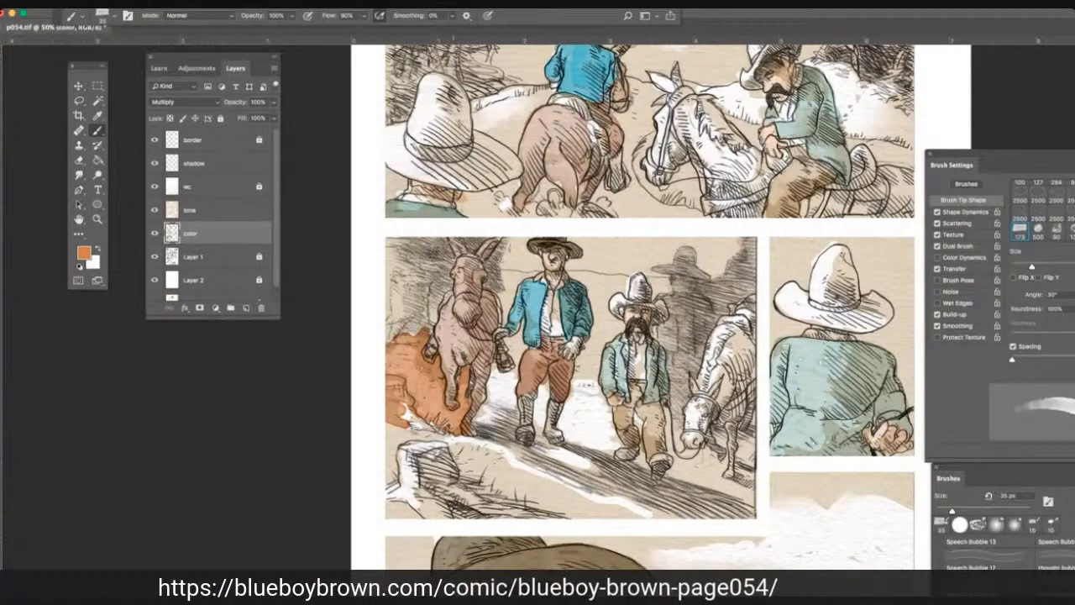
mouse_move(445, 420)
mouse_down()
mouse_move(378, 437)
mouse_move(424, 514)
mouse_move(378, 505)
mouse_up()
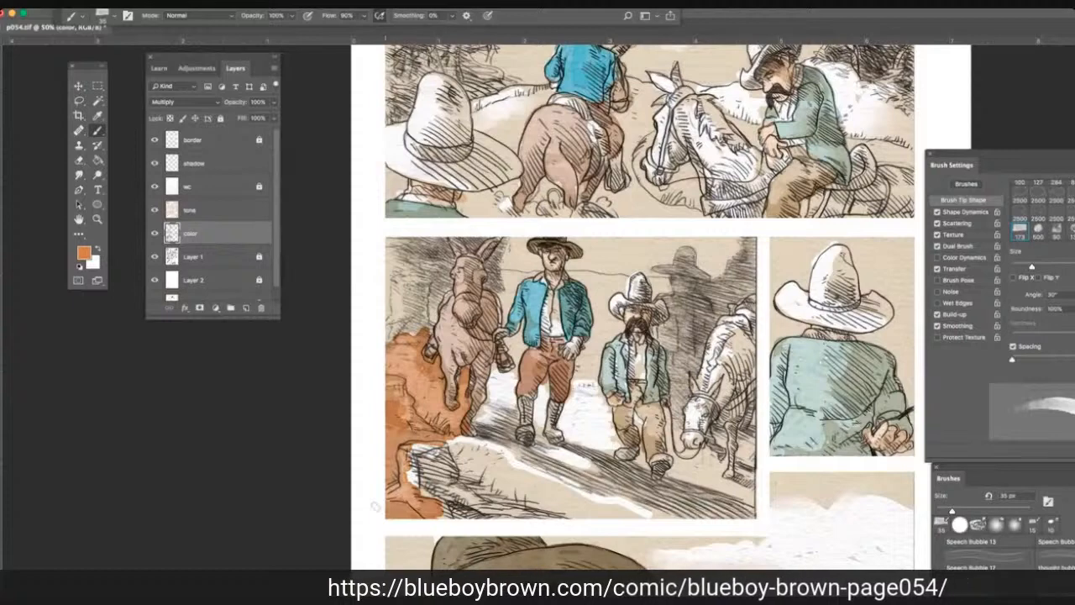
drag(376, 506, 458, 479)
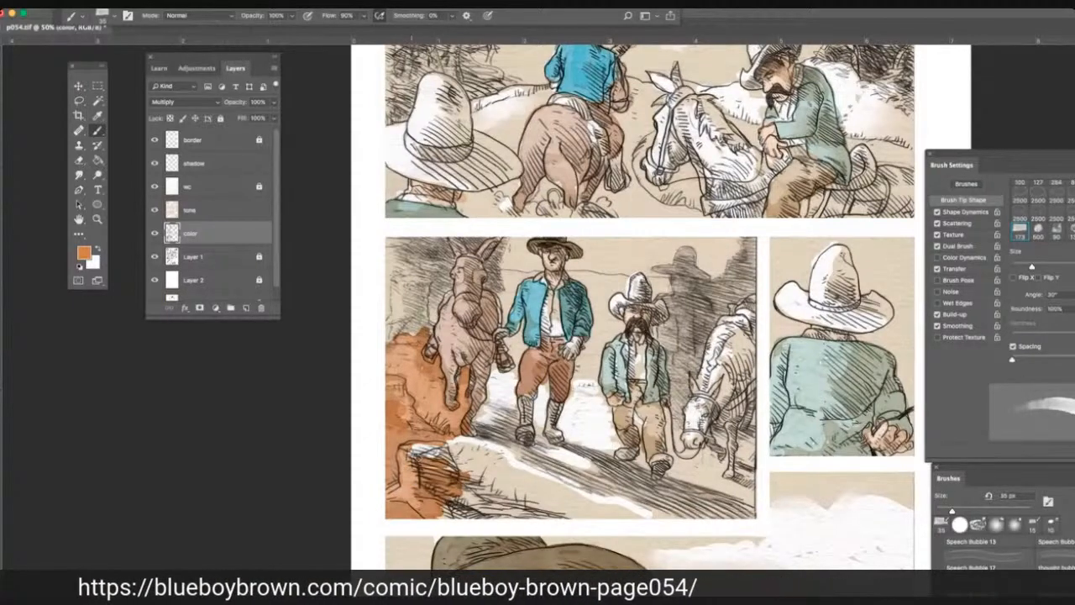
drag(412, 452, 478, 446)
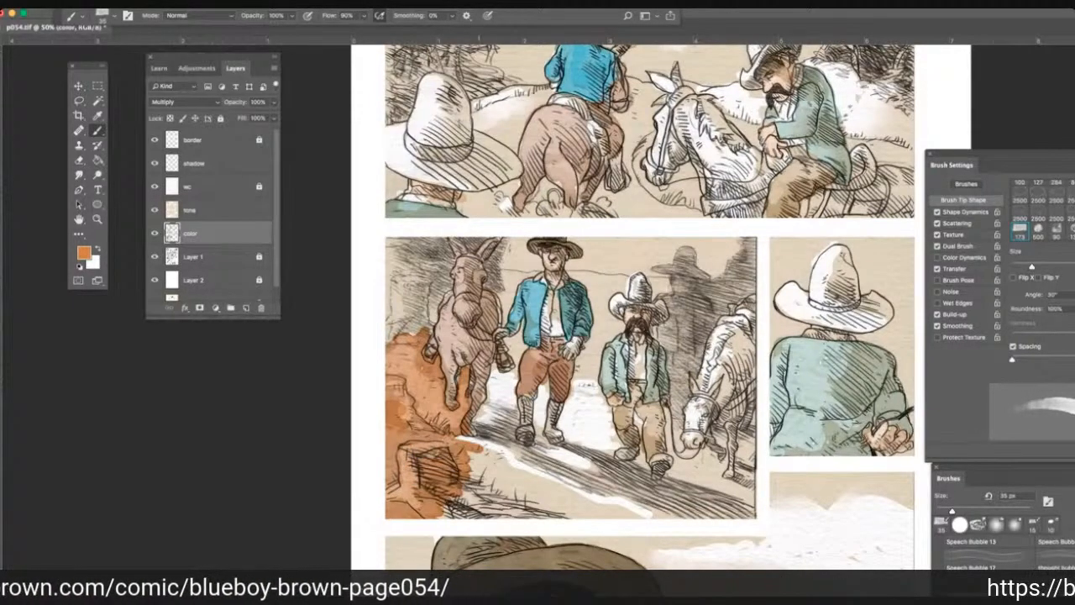
Paint the ground orange around the blue-jacketed man's legs and across the gap to the short man in the second panel.
mouse_move(461, 445)
mouse_down()
mouse_move(508, 416)
mouse_move(474, 424)
mouse_move(498, 393)
mouse_move(495, 369)
mouse_move(514, 379)
mouse_move(514, 410)
mouse_move(500, 407)
mouse_up()
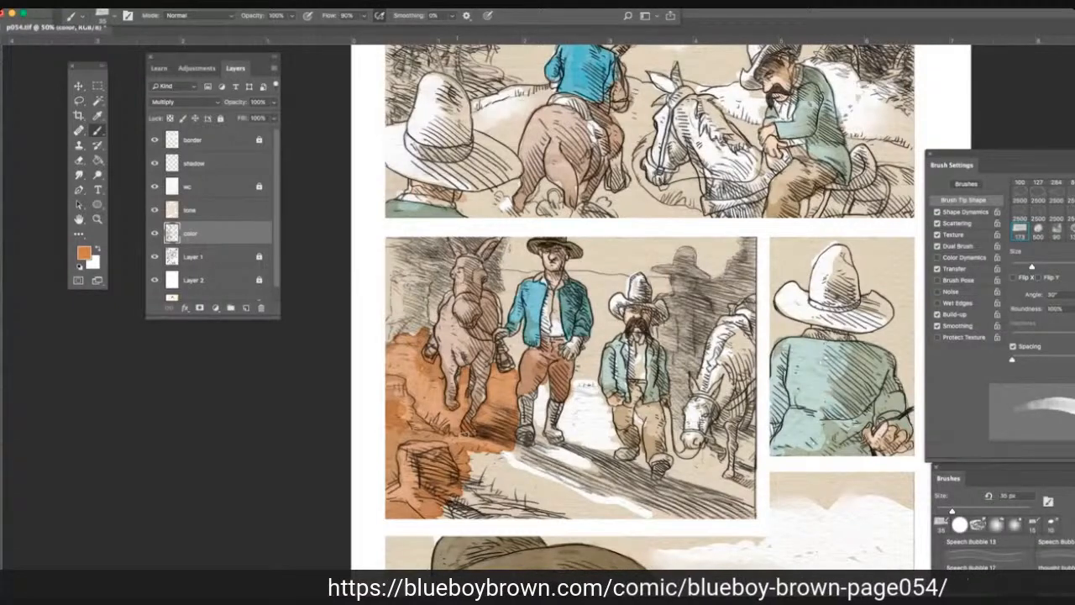
mouse_move(505, 446)
mouse_down()
mouse_move(525, 466)
mouse_move(544, 464)
mouse_up()
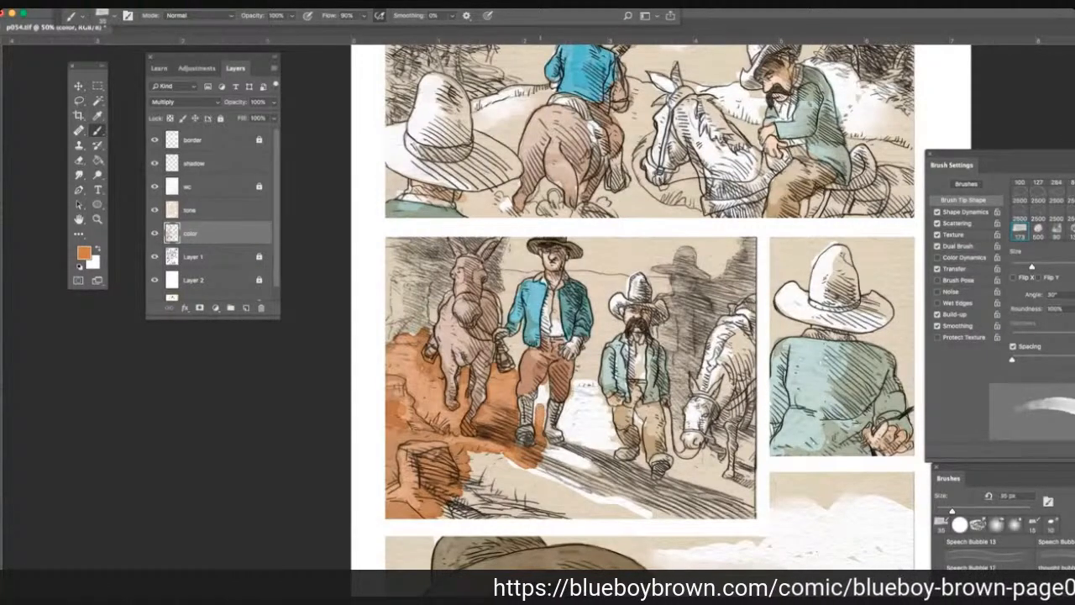
drag(540, 400, 538, 423)
drag(544, 386, 540, 428)
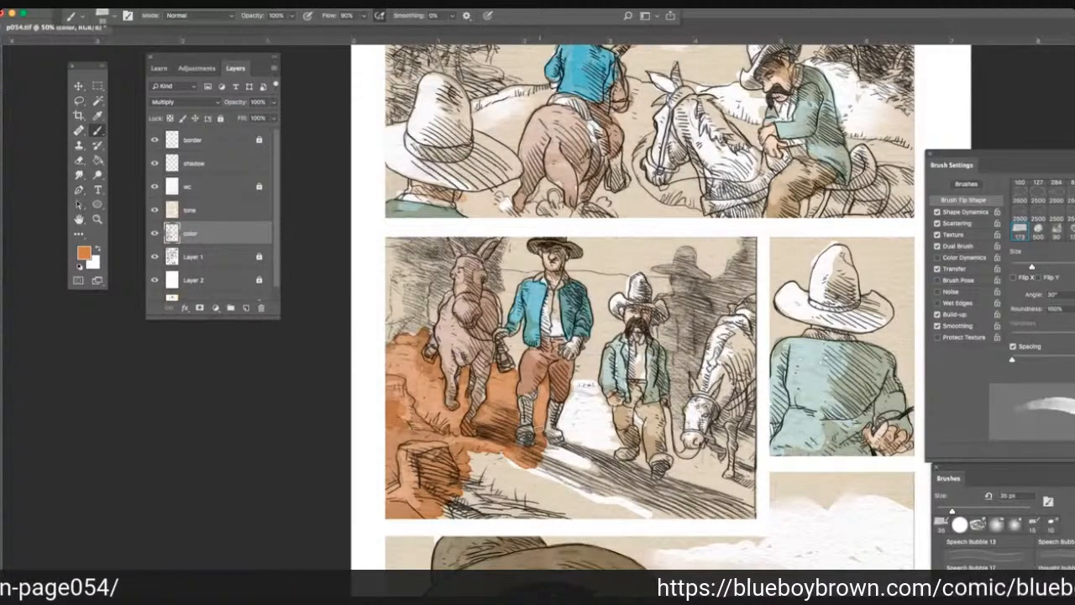
mouse_move(537, 433)
mouse_down()
mouse_move(588, 462)
mouse_move(566, 418)
mouse_move(586, 354)
mouse_up()
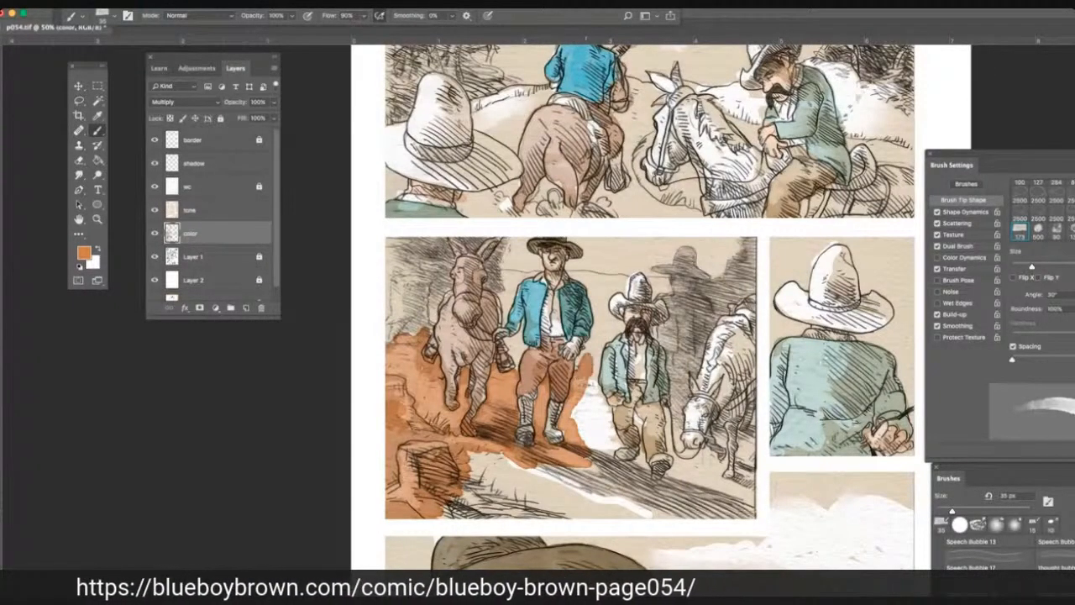
mouse_move(586, 380)
mouse_down()
mouse_move(599, 349)
mouse_move(595, 391)
mouse_move(615, 450)
mouse_move(585, 413)
mouse_move(578, 423)
mouse_move(606, 447)
mouse_move(605, 479)
mouse_move(642, 463)
mouse_move(667, 489)
mouse_move(676, 454)
mouse_move(635, 417)
mouse_up()
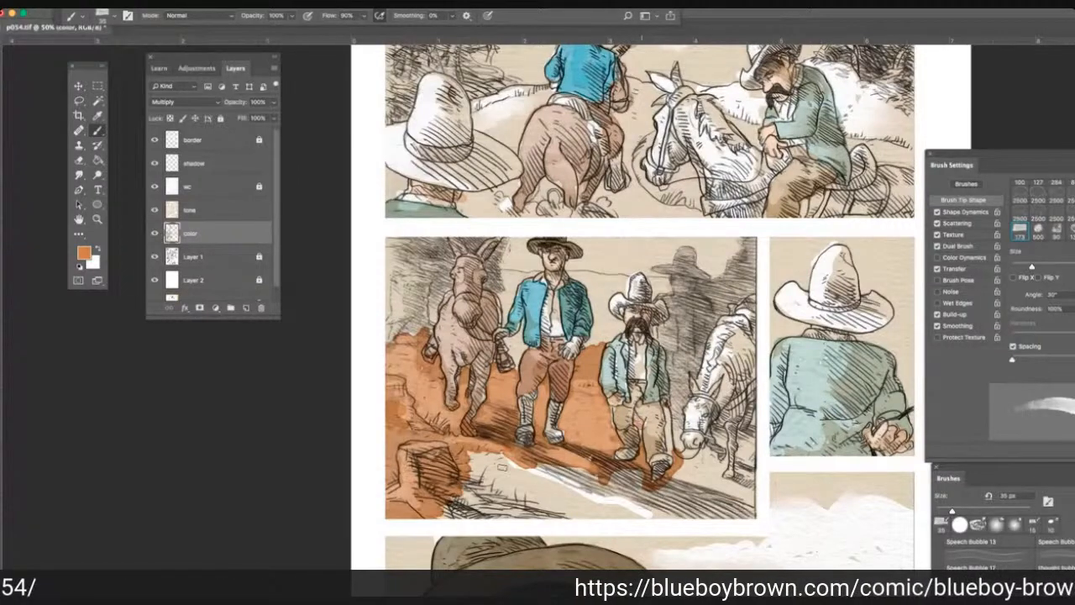
Cover the grassy foreground slope and the white path below the two men in the second panel with the same orange.
mouse_move(501, 466)
mouse_down()
mouse_move(500, 454)
mouse_move(479, 459)
mouse_move(529, 487)
mouse_up()
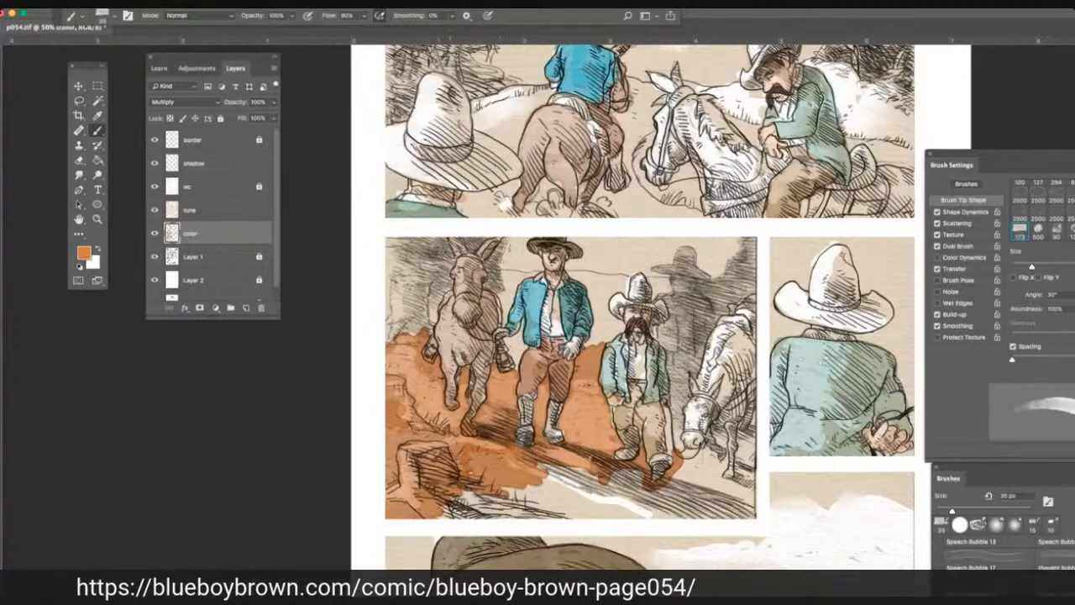
drag(451, 504, 494, 506)
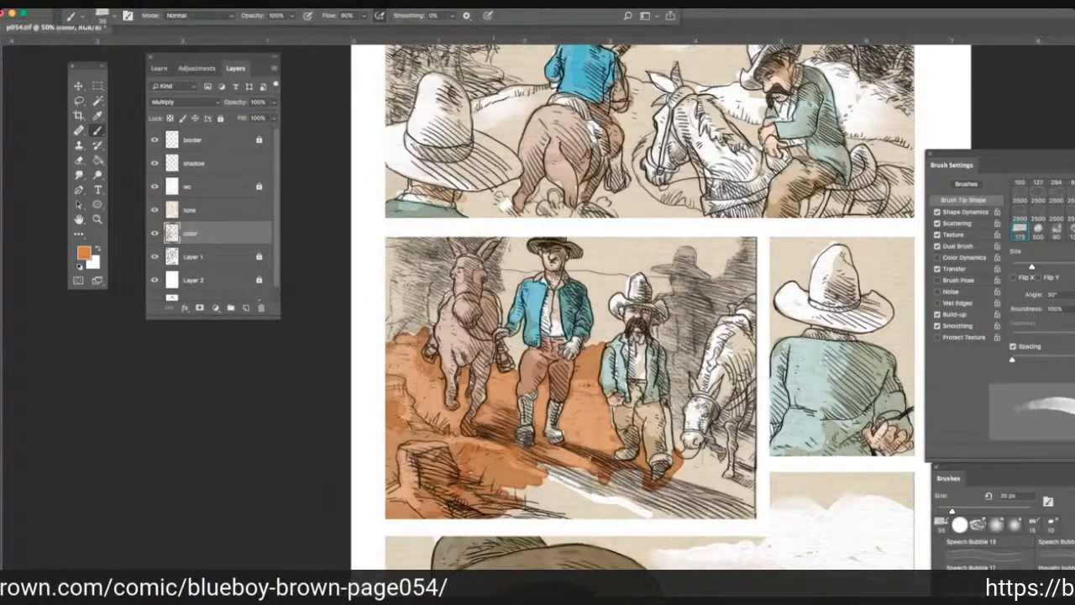
drag(502, 495, 577, 497)
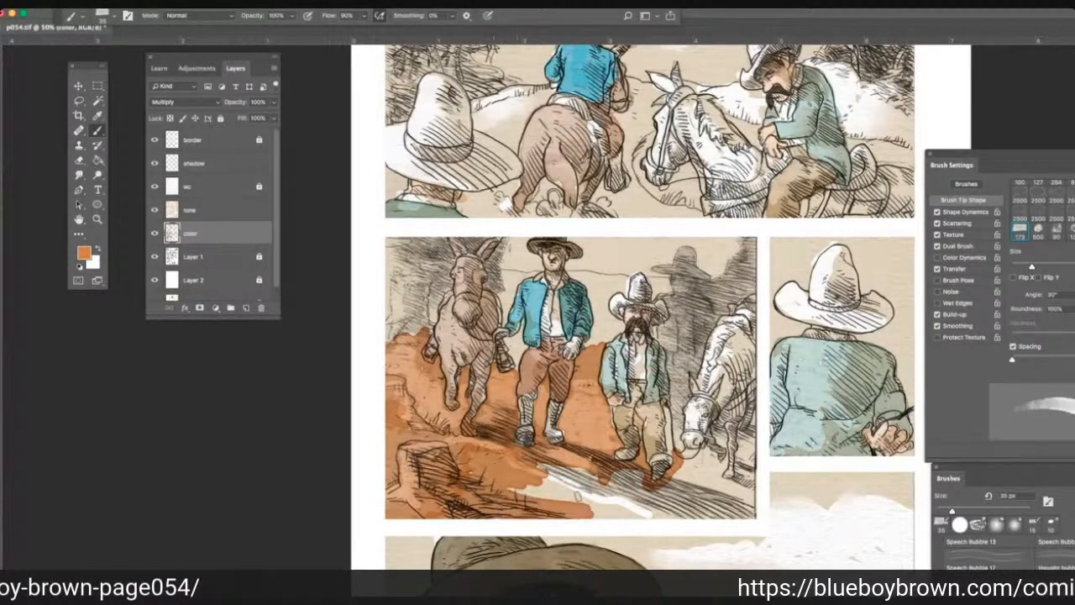
drag(513, 486, 630, 476)
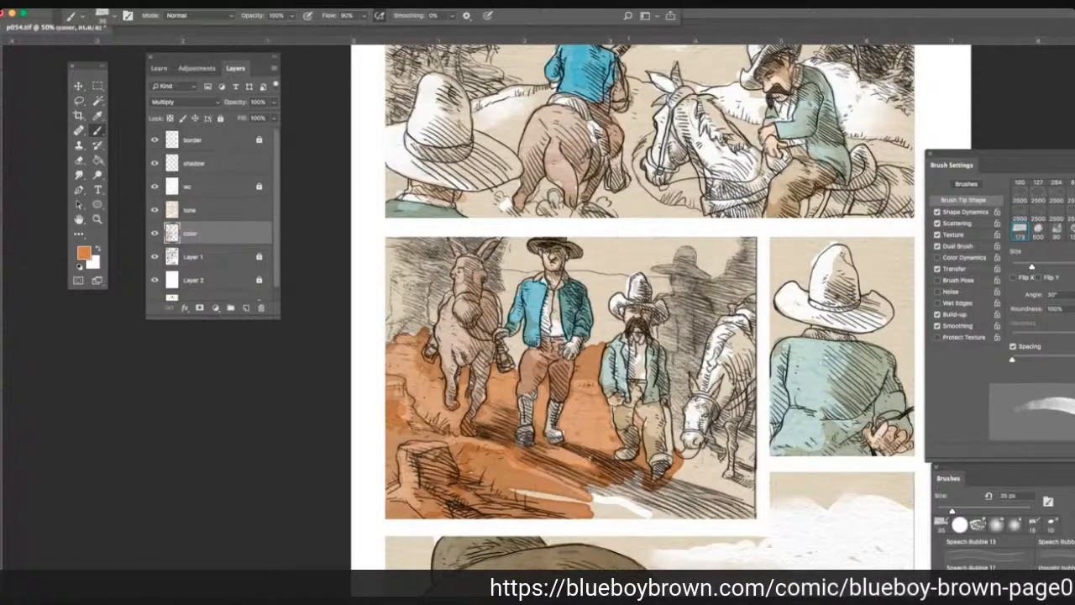
drag(525, 506, 638, 480)
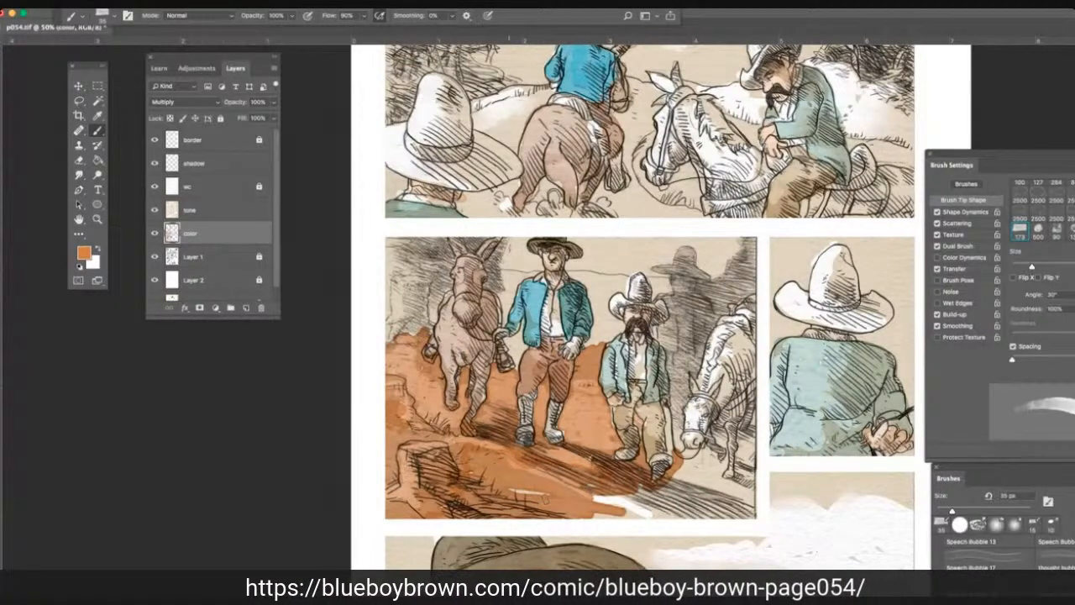
mouse_move(521, 496)
mouse_down()
mouse_move(621, 504)
mouse_move(685, 478)
mouse_move(693, 432)
mouse_up()
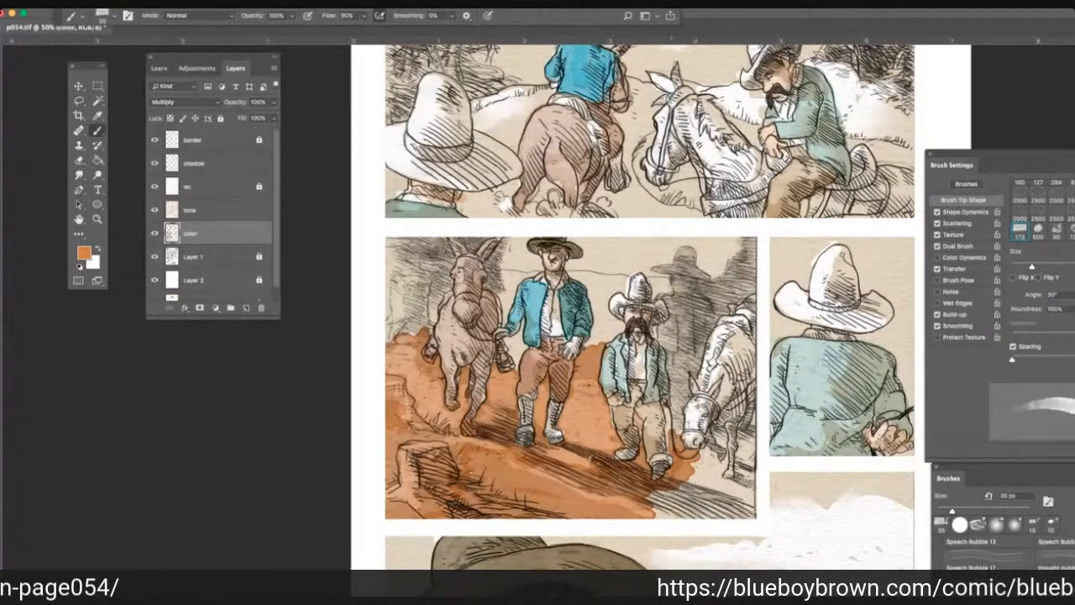
Extend the orange ground beside the short man, around the white horse's legs and over the hatched shadows to the panel corner.
drag(665, 443, 677, 405)
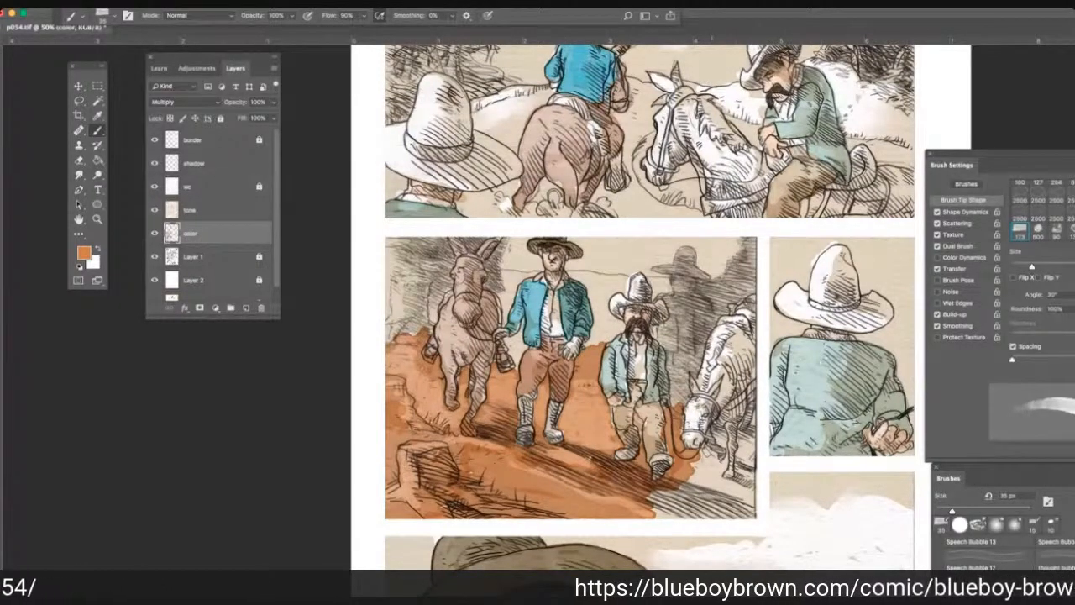
mouse_move(660, 482)
mouse_down()
mouse_move(722, 436)
mouse_move(721, 479)
mouse_move(739, 472)
mouse_move(741, 430)
mouse_move(753, 421)
mouse_up()
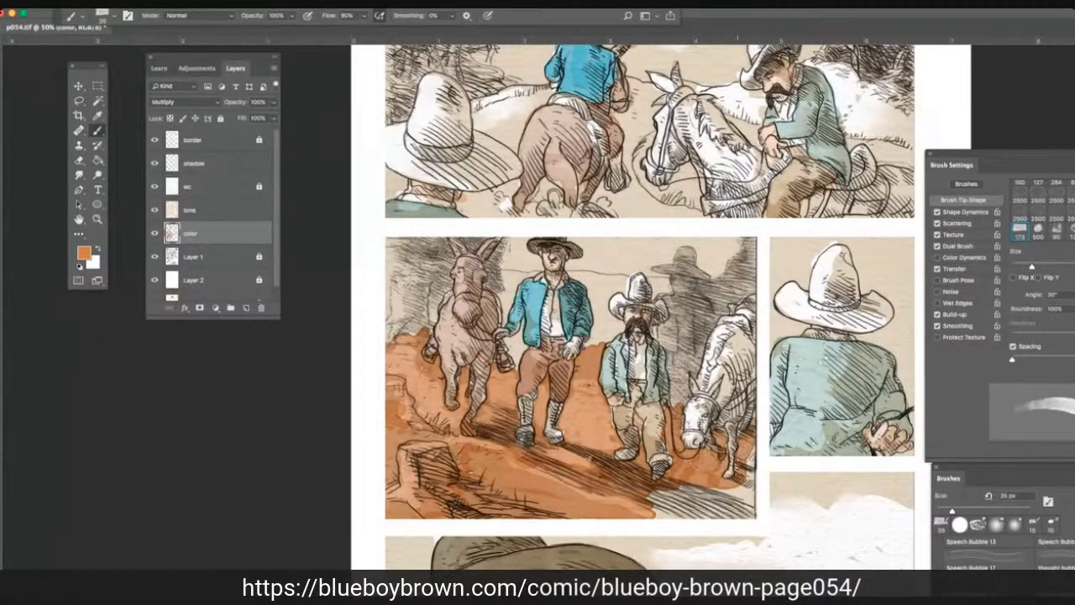
mouse_move(750, 460)
mouse_down()
mouse_move(750, 481)
mouse_move(719, 509)
mouse_move(659, 507)
mouse_up()
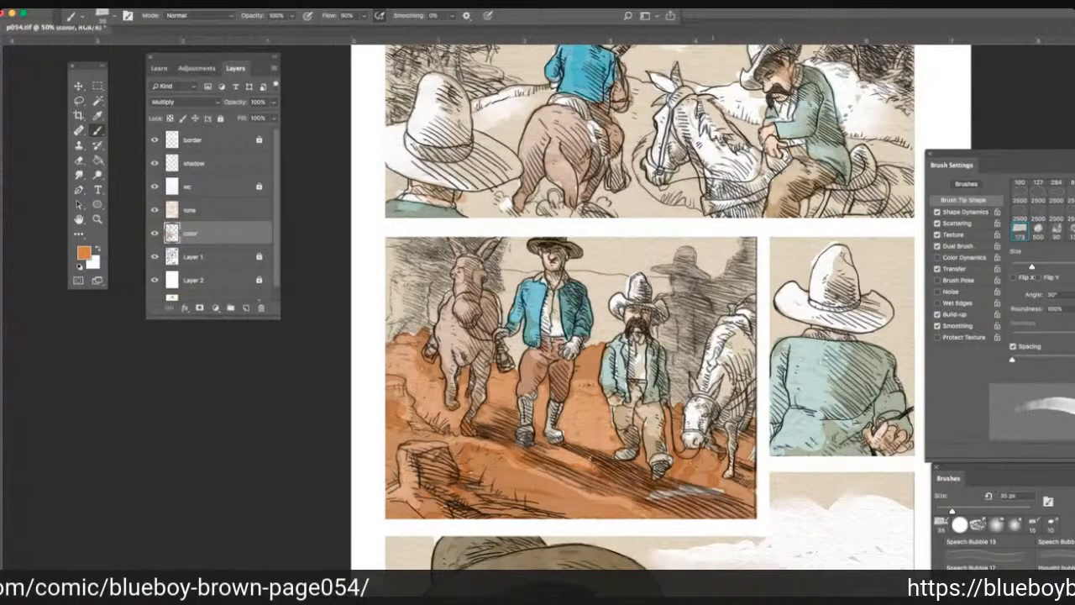
drag(716, 488, 653, 495)
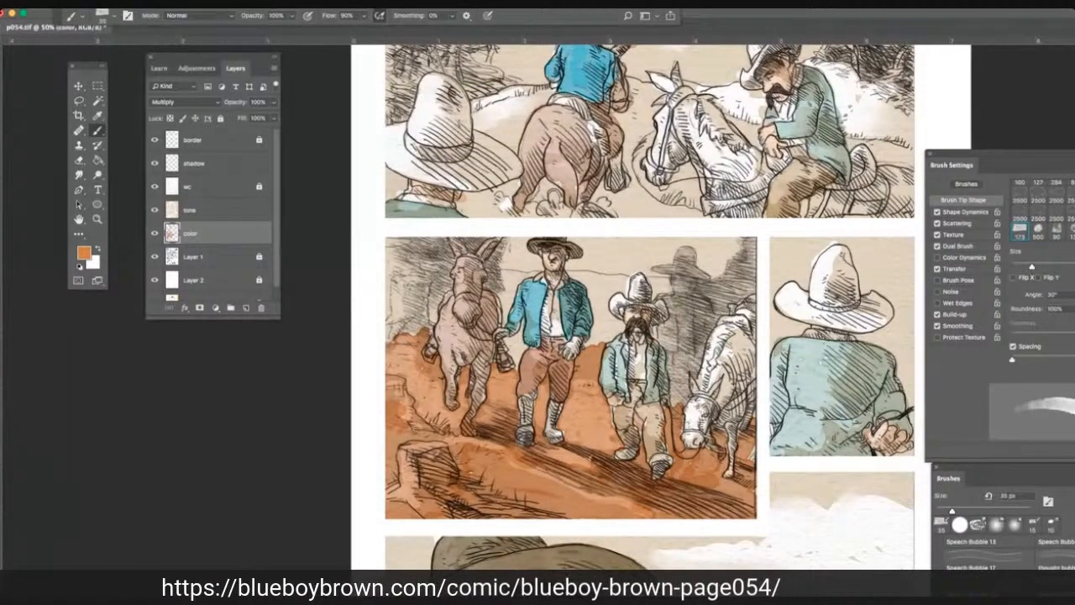
Sample the tan from the green-jacketed rider's trousers and brush it over the distant hill between the two men in the second panel.
scroll(650, 289, up, 1)
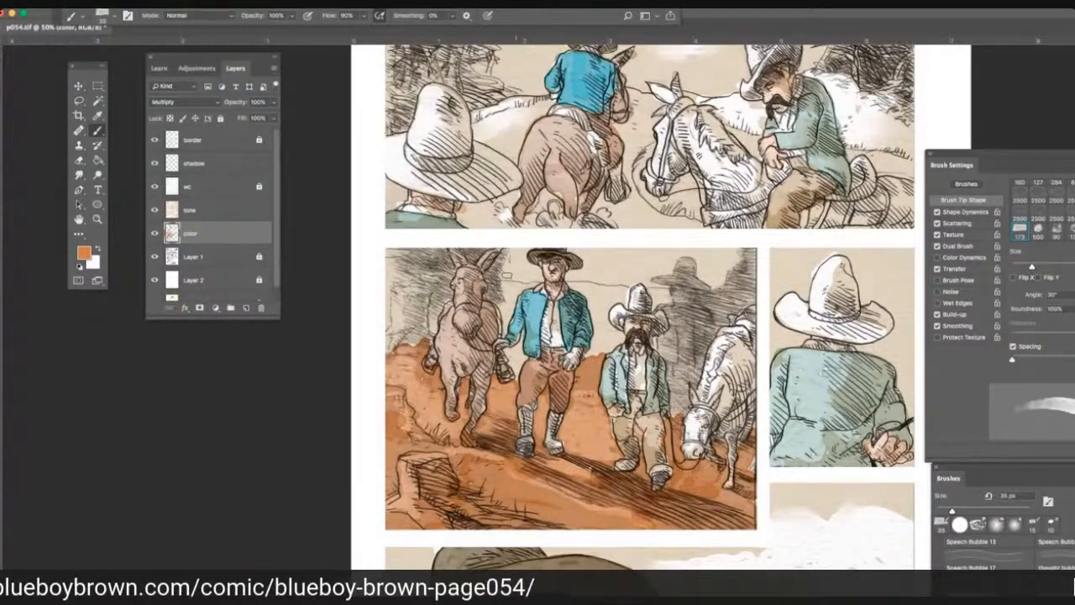
scroll(650, 289, up, 3)
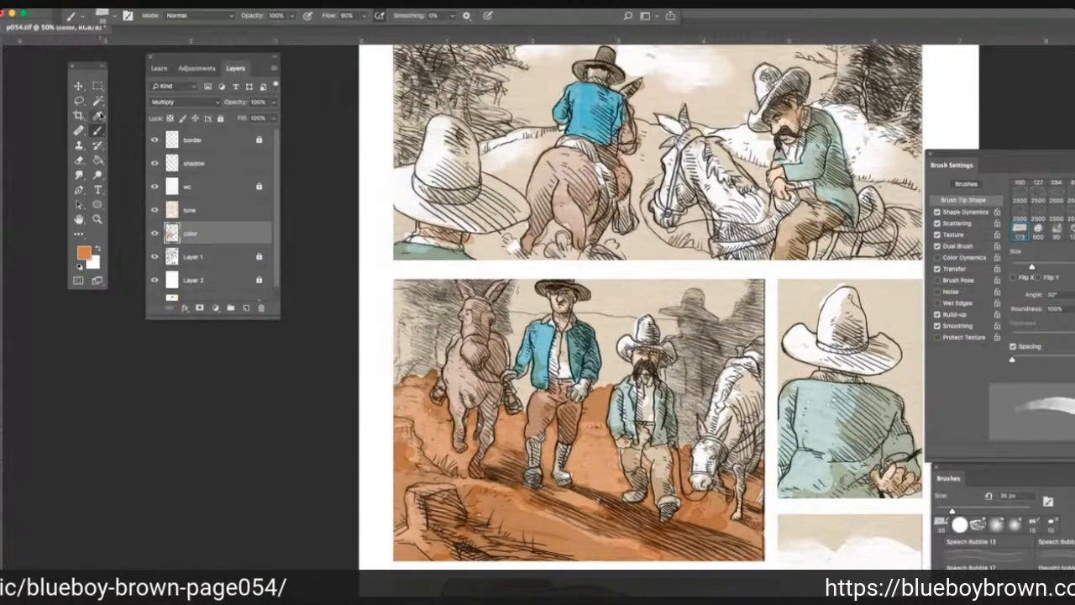
key(i)
click(621, 336)
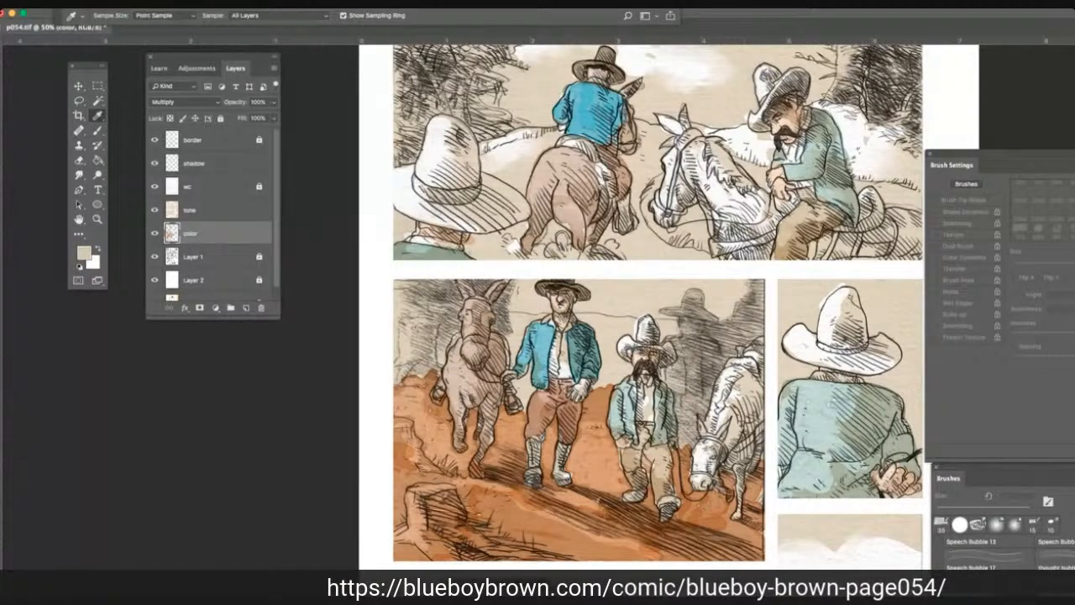
click(796, 228)
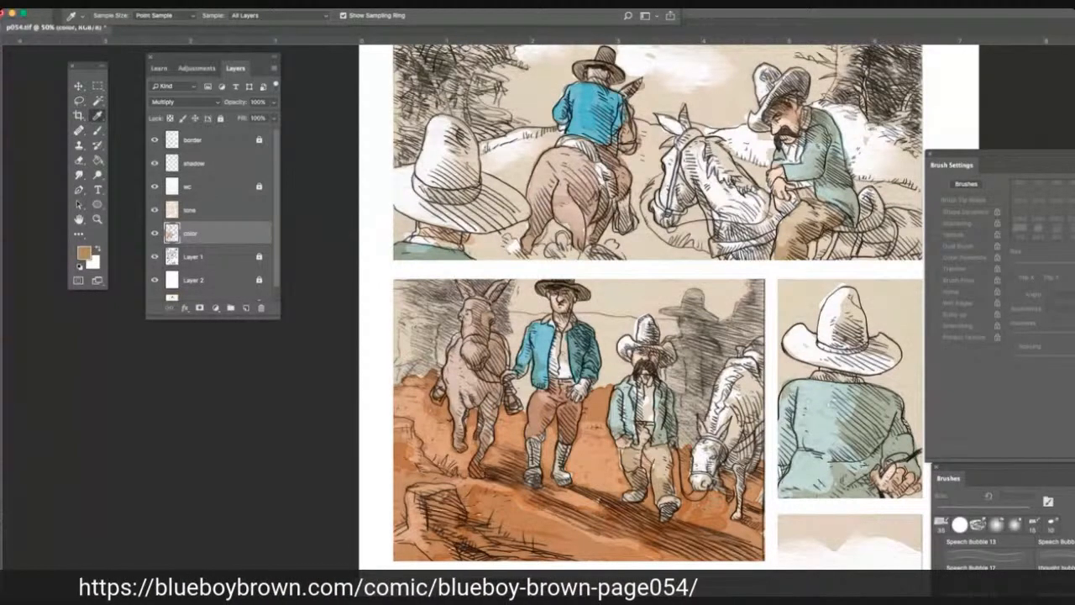
click(97, 131)
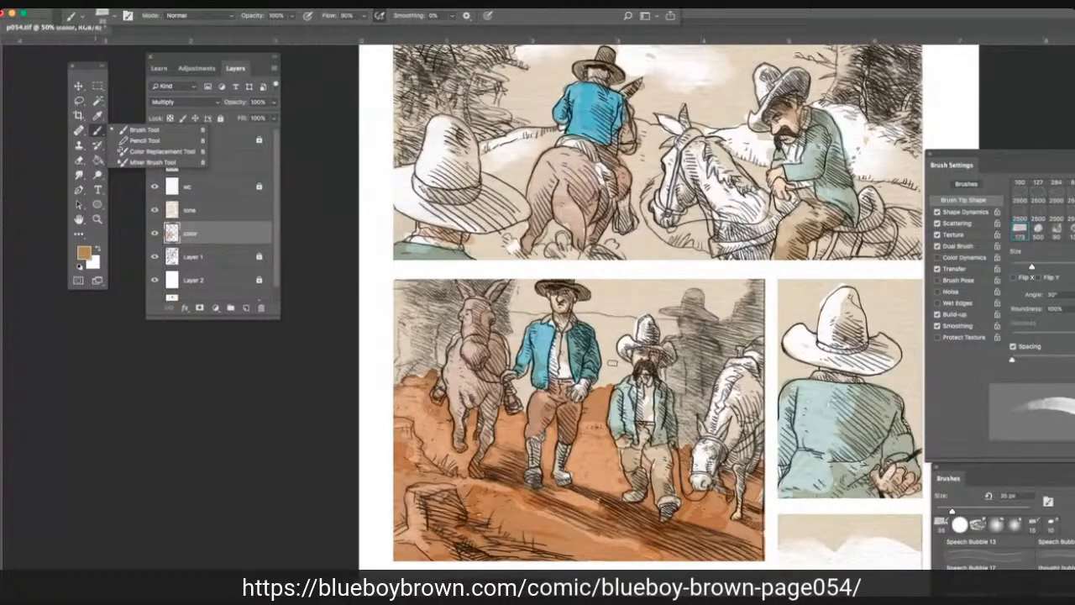
mouse_move(612, 364)
mouse_down()
mouse_move(623, 377)
mouse_move(591, 389)
mouse_move(608, 359)
mouse_move(624, 356)
mouse_move(597, 318)
mouse_up()
alt+click(626, 367)
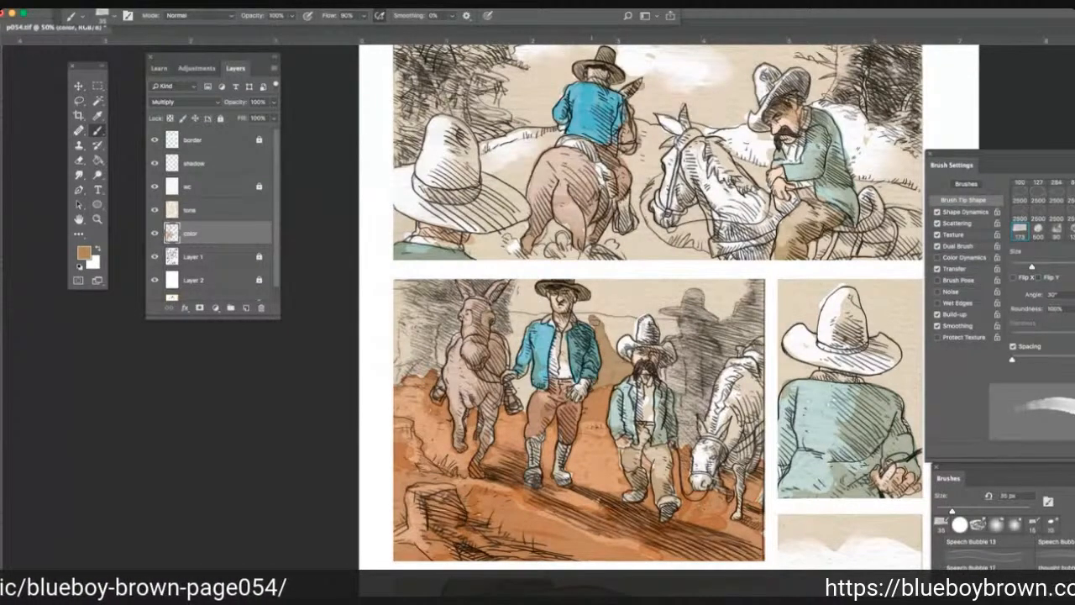
mouse_move(595, 329)
mouse_down()
mouse_move(602, 317)
mouse_move(634, 319)
mouse_move(632, 334)
mouse_up()
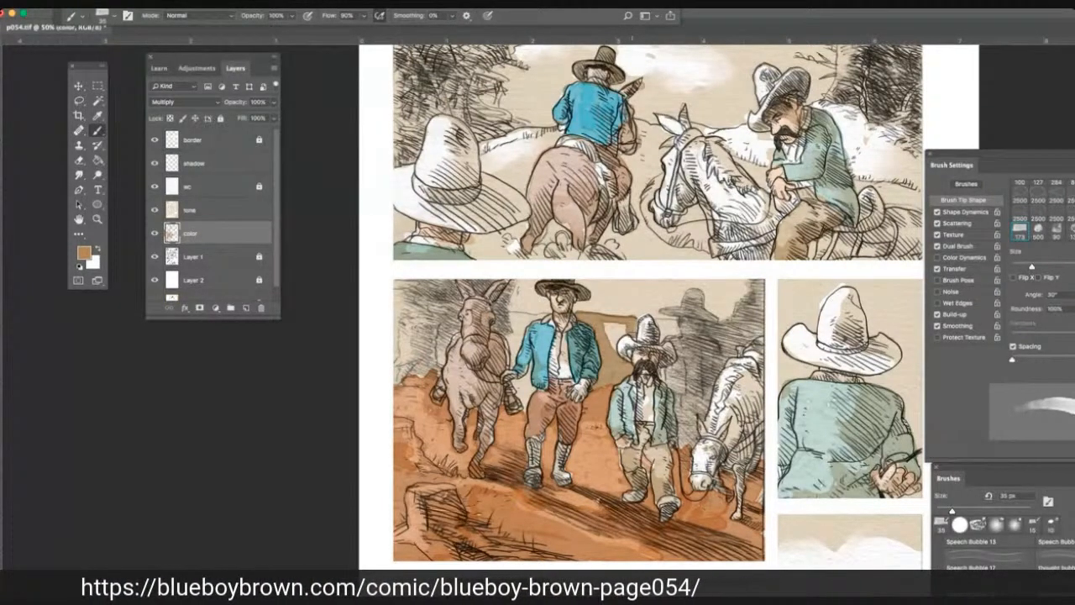
mouse_move(631, 334)
mouse_down()
mouse_move(615, 340)
mouse_move(607, 326)
mouse_up()
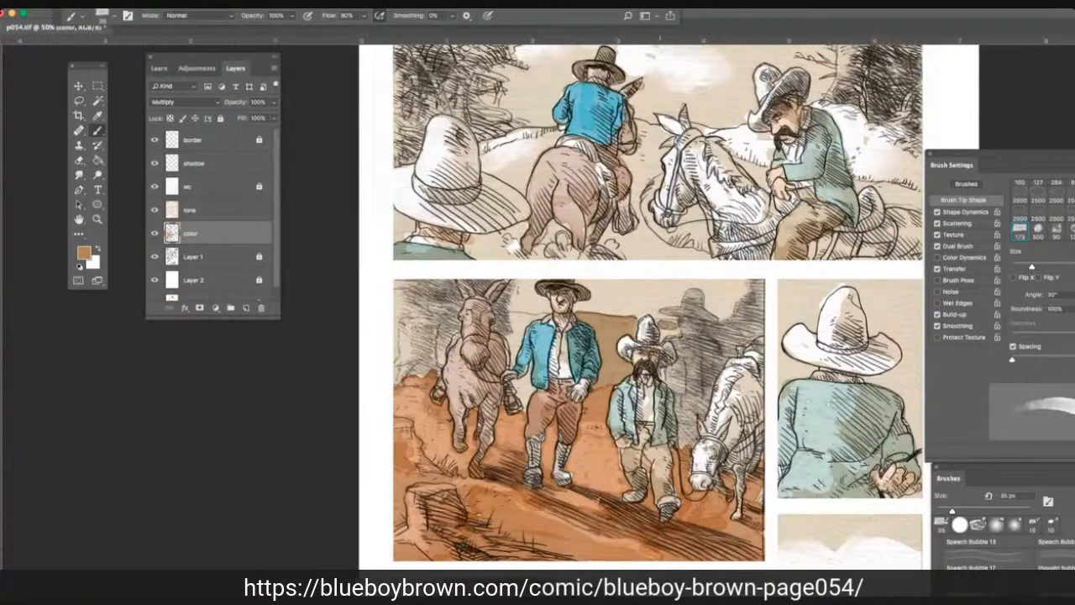
Paint the hatched, hat-wearing silhouette behind the short man and white horse with the same tan, from hat to ground.
mouse_move(669, 325)
mouse_down()
mouse_move(675, 338)
mouse_move(698, 323)
mouse_up()
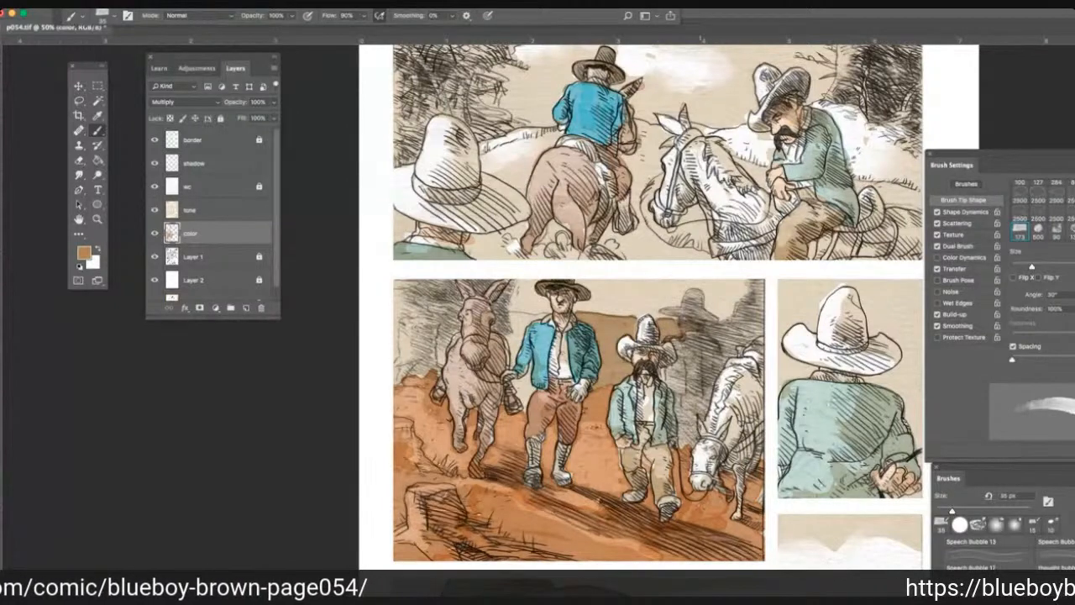
drag(671, 319, 697, 316)
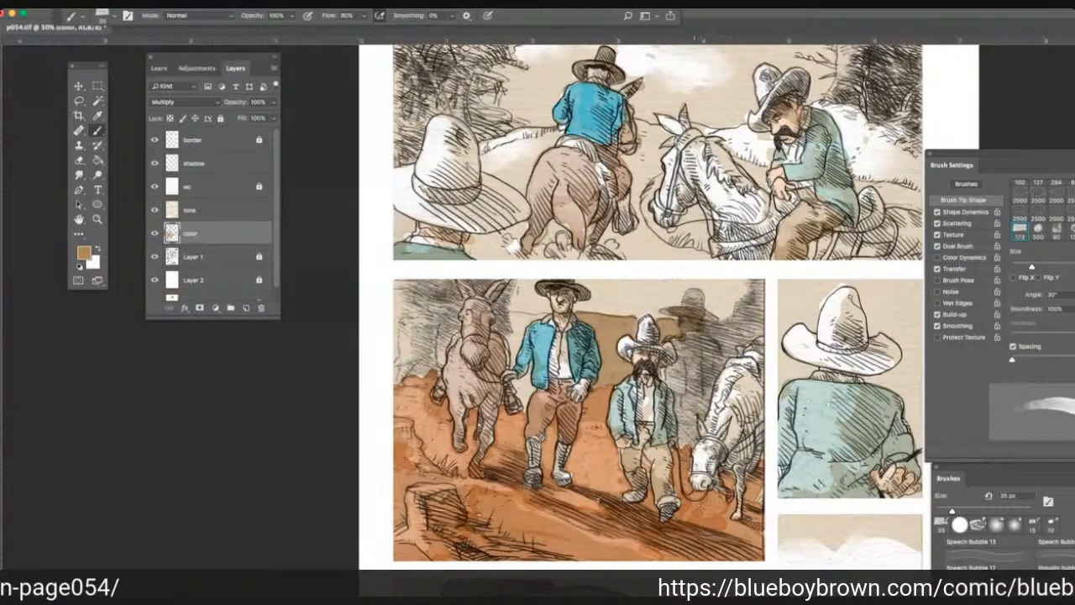
mouse_move(662, 311)
mouse_down()
mouse_move(700, 295)
mouse_move(712, 334)
mouse_move(662, 374)
mouse_up()
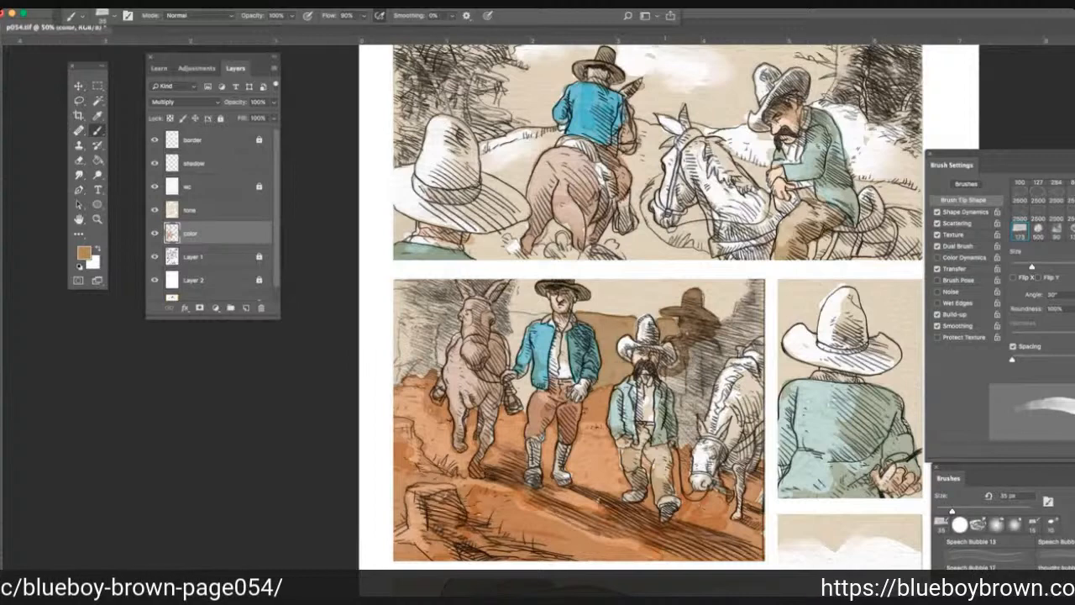
mouse_move(686, 366)
mouse_down()
mouse_move(666, 384)
mouse_move(669, 368)
mouse_move(685, 443)
mouse_up()
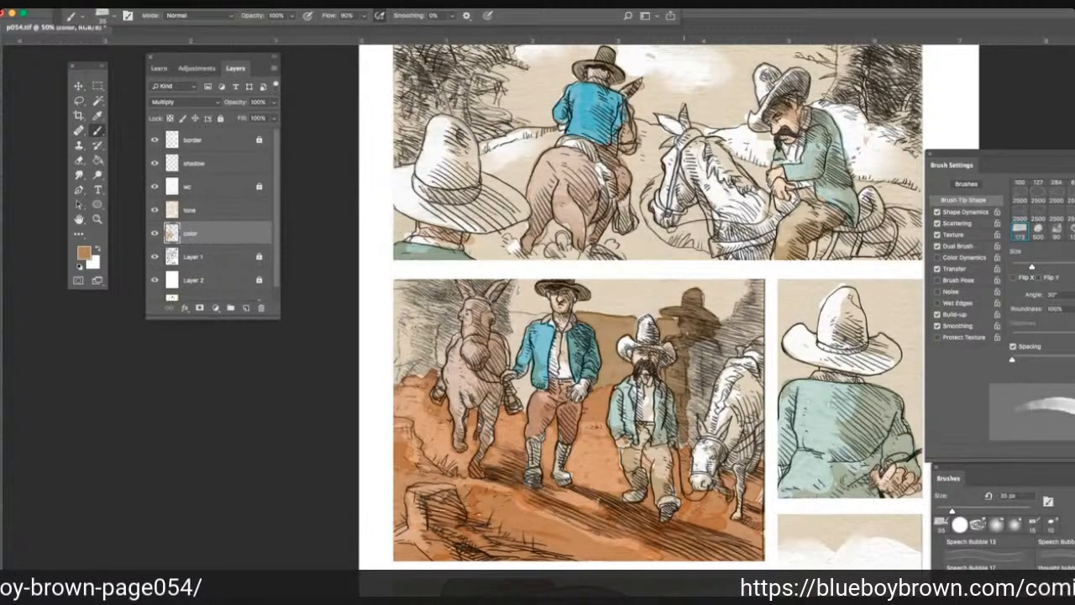
drag(682, 425, 692, 446)
drag(691, 407, 704, 427)
drag(705, 377, 709, 413)
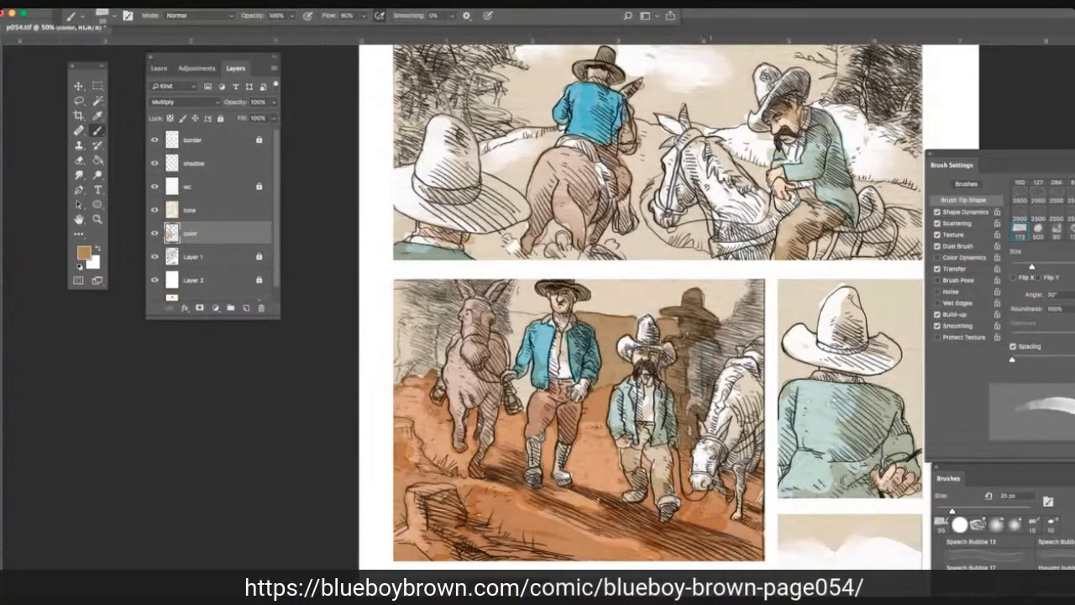
mouse_move(712, 373)
mouse_down()
mouse_move(762, 324)
mouse_move(737, 333)
mouse_up()
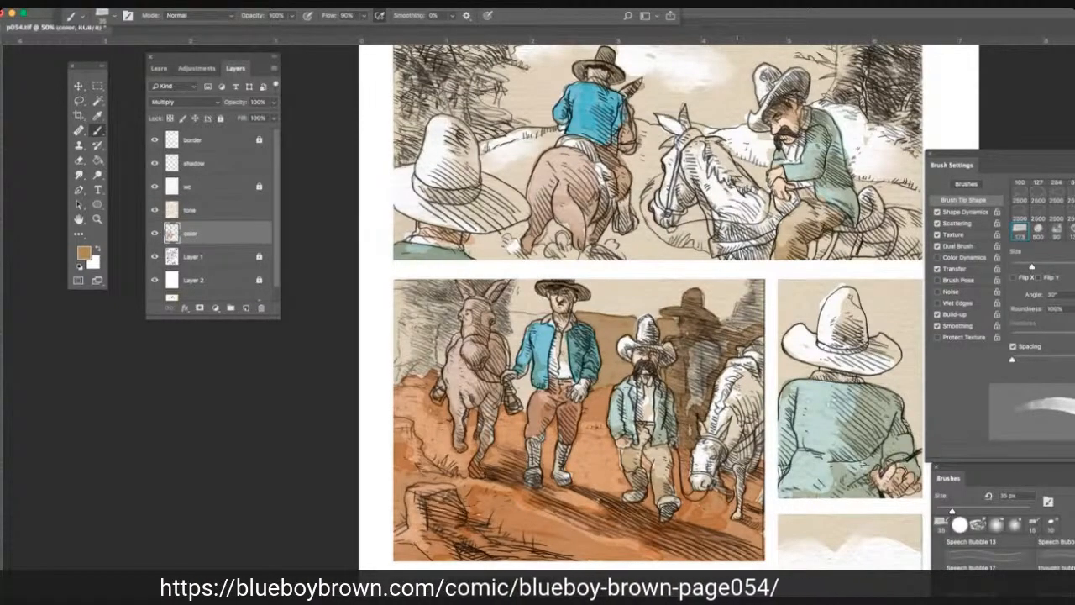
mouse_move(720, 343)
mouse_down()
mouse_move(695, 359)
mouse_move(687, 415)
mouse_up()
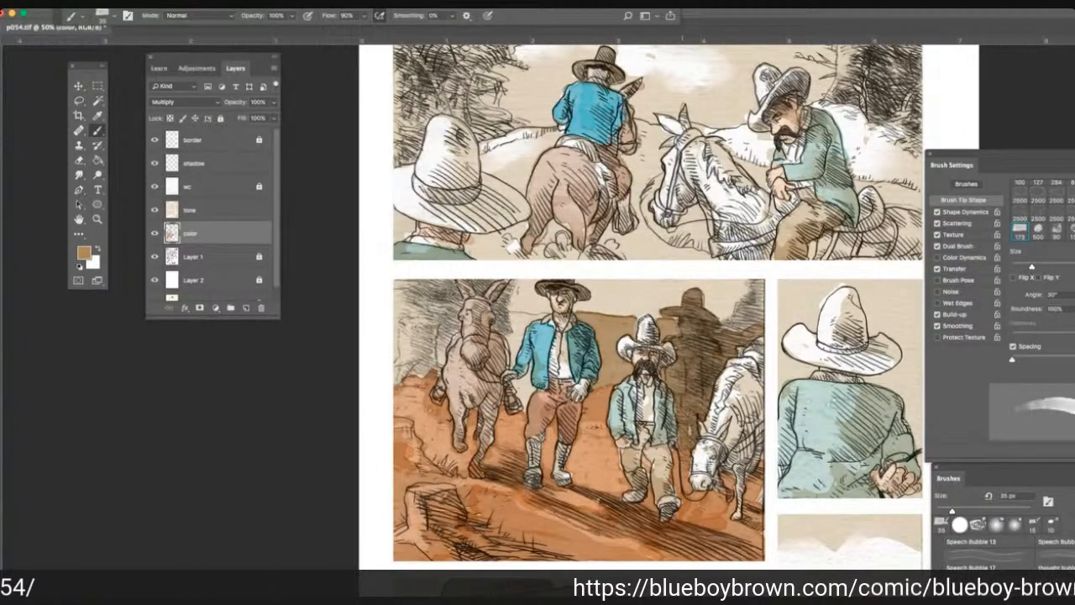
drag(740, 317, 724, 331)
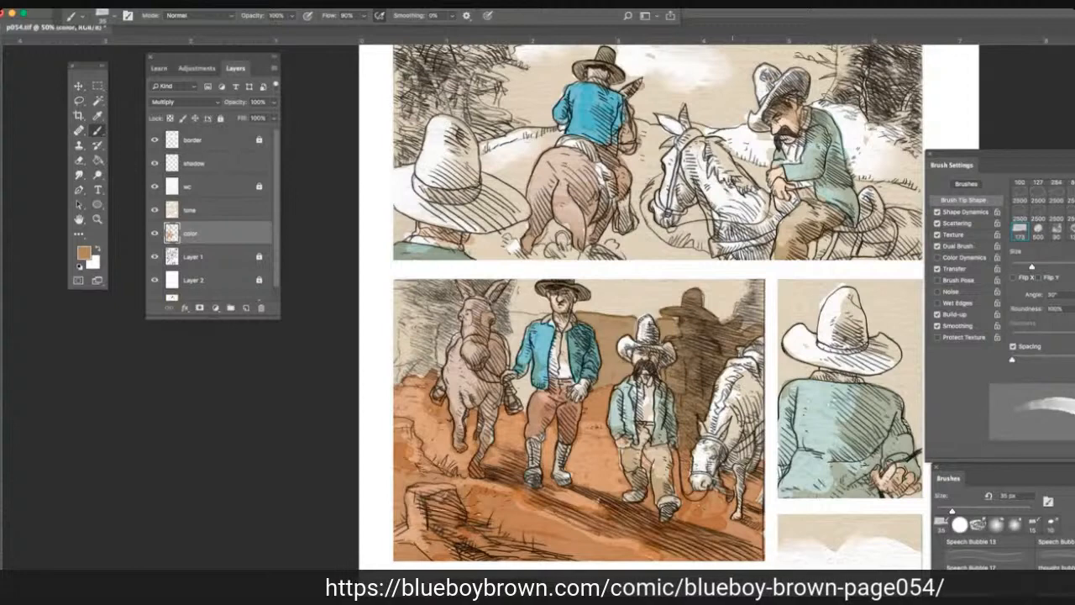
Finish the tan over the hatched cliff beside the silhouette and brush it over the dark hatched foliage behind the brown horse in the second panel.
mouse_move(743, 309)
mouse_down()
mouse_move(725, 322)
mouse_move(737, 312)
mouse_up()
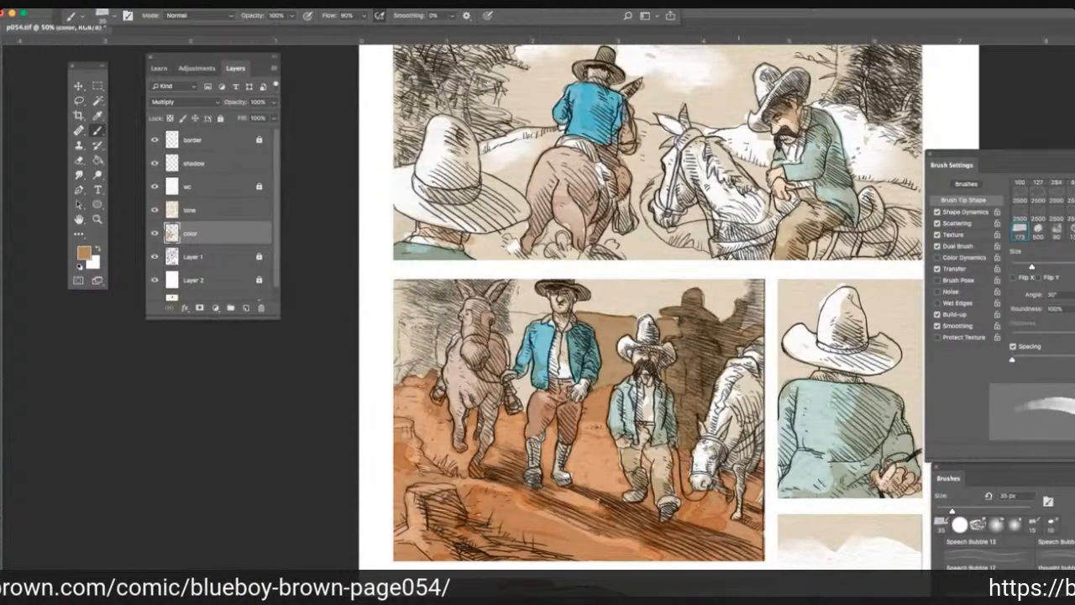
drag(754, 280, 746, 329)
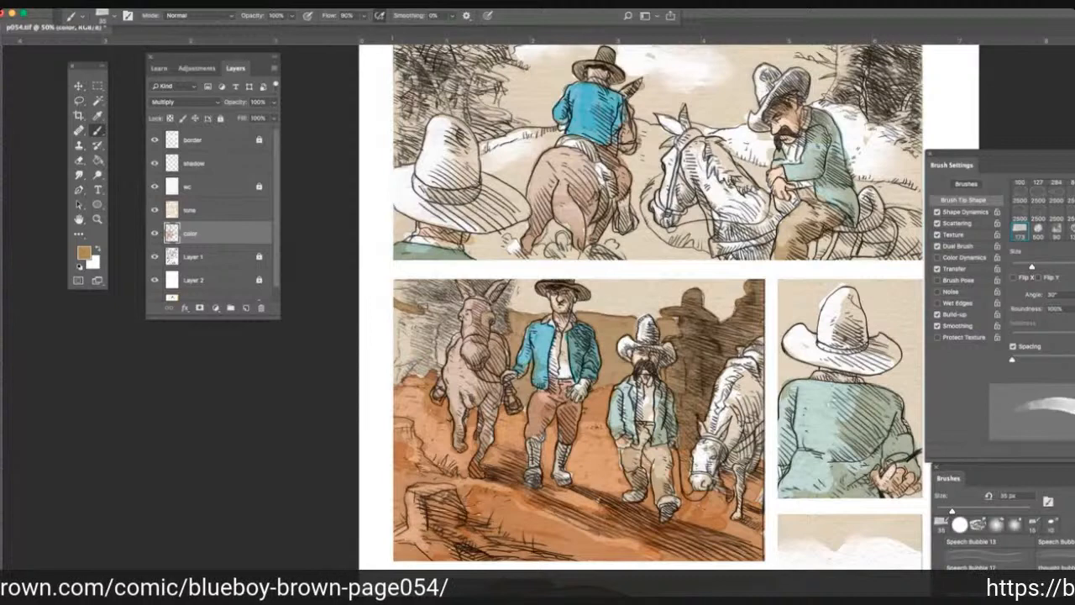
mouse_move(395, 297)
mouse_down()
mouse_move(449, 288)
mouse_move(454, 328)
mouse_move(437, 361)
mouse_move(410, 375)
mouse_move(395, 371)
mouse_move(414, 347)
mouse_move(406, 315)
mouse_move(398, 339)
mouse_up()
drag(449, 300, 422, 334)
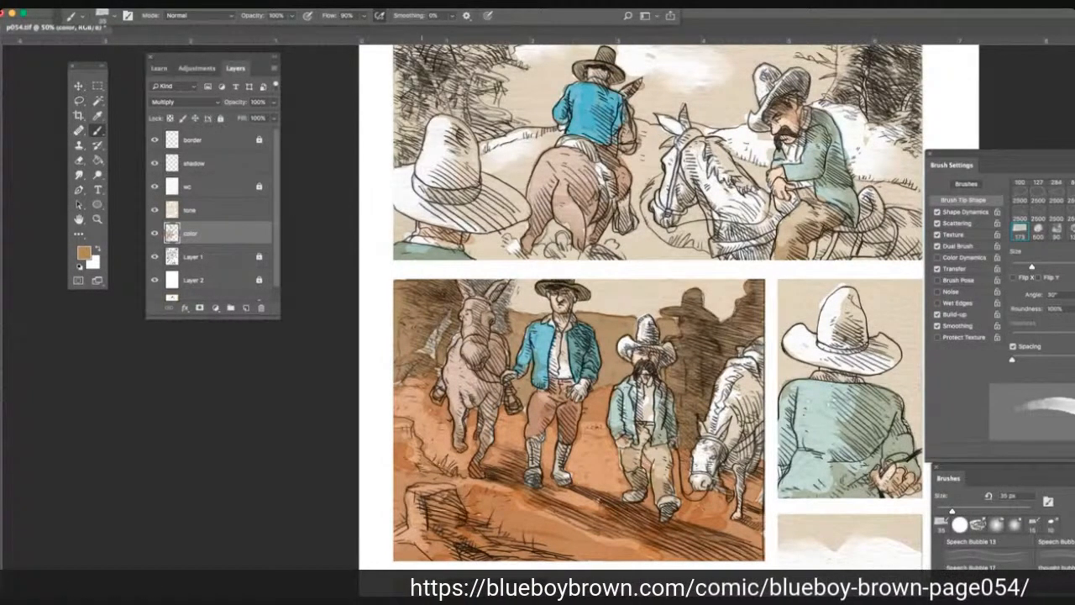
drag(423, 351, 439, 323)
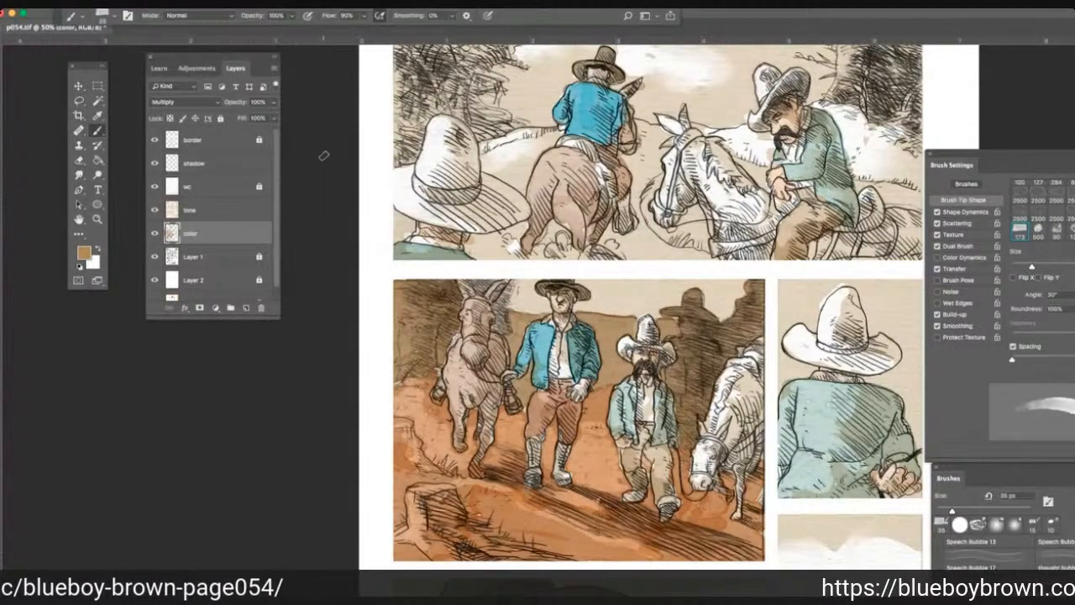
Sample the orange from the second panel's ground and brush it over the ground around the blue-shirted rider in the first panel, postponing the Little Snitch update.
scroll(324, 156, up, 1)
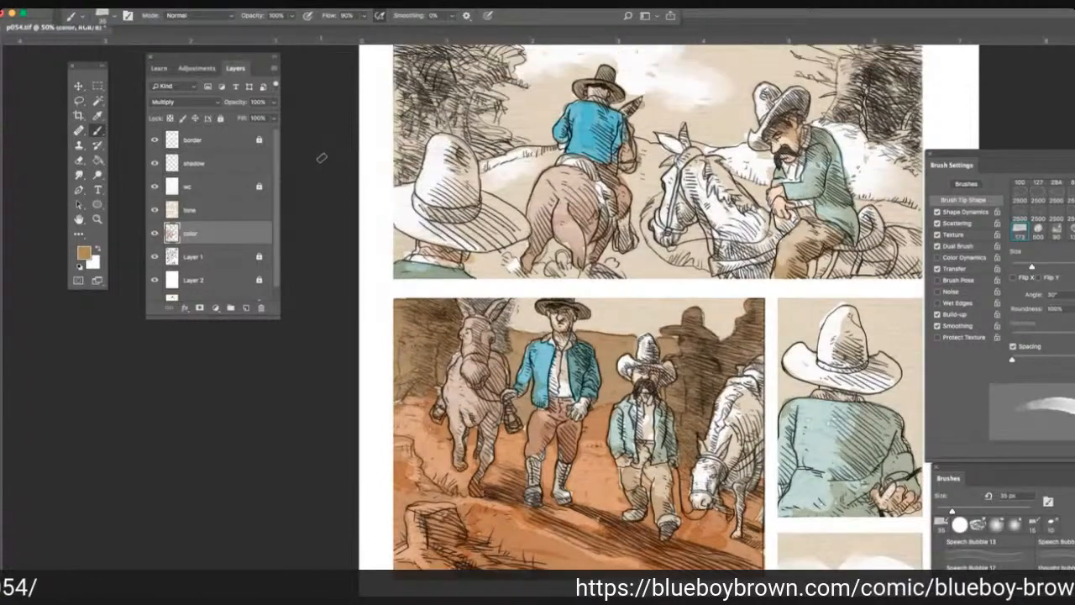
scroll(245, 109, up, 2)
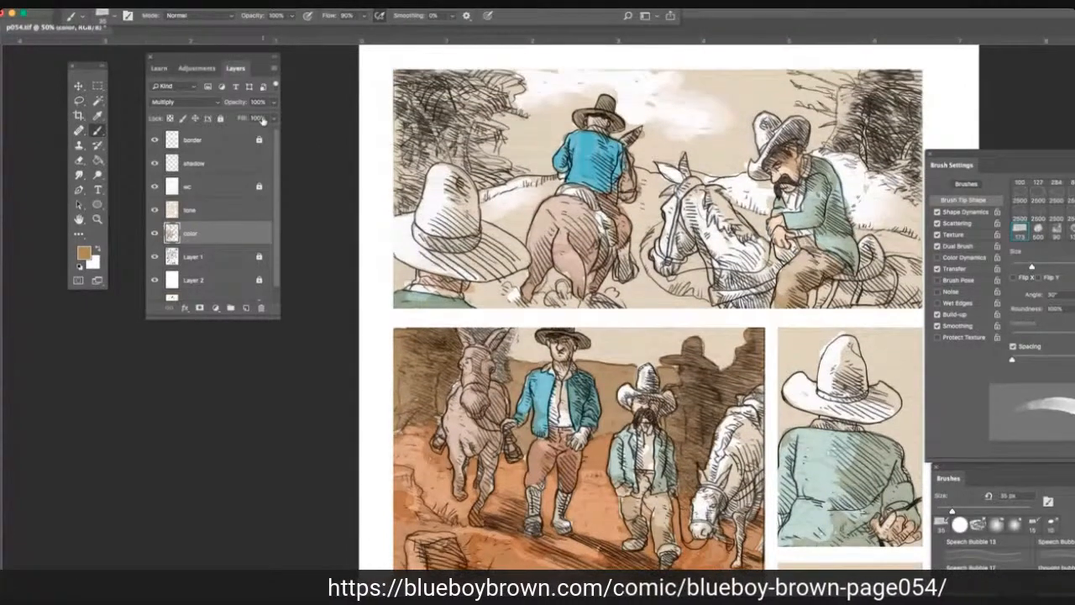
click(98, 117)
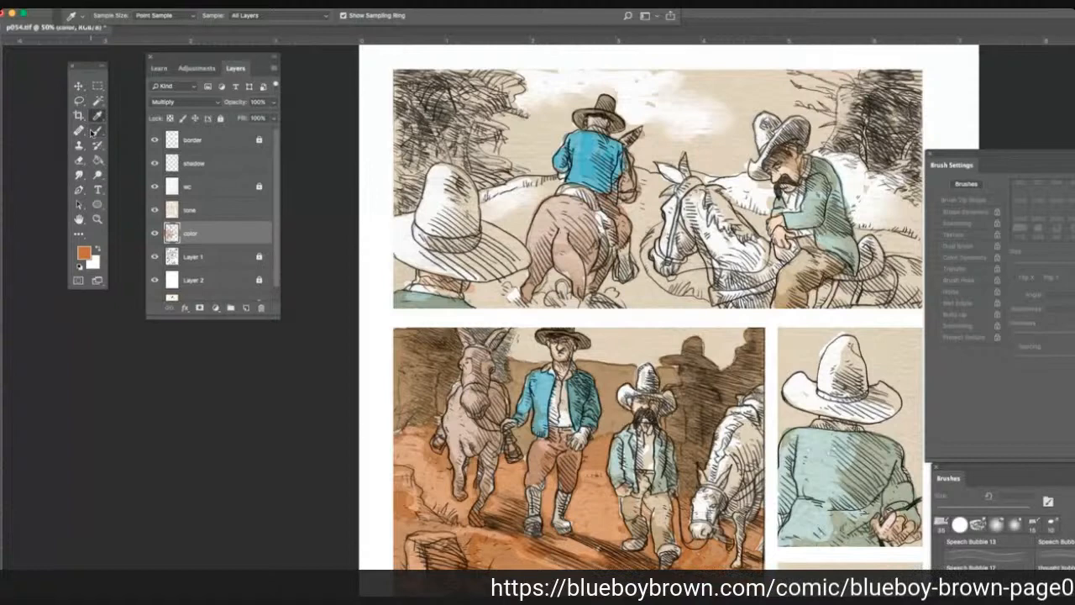
click(94, 131)
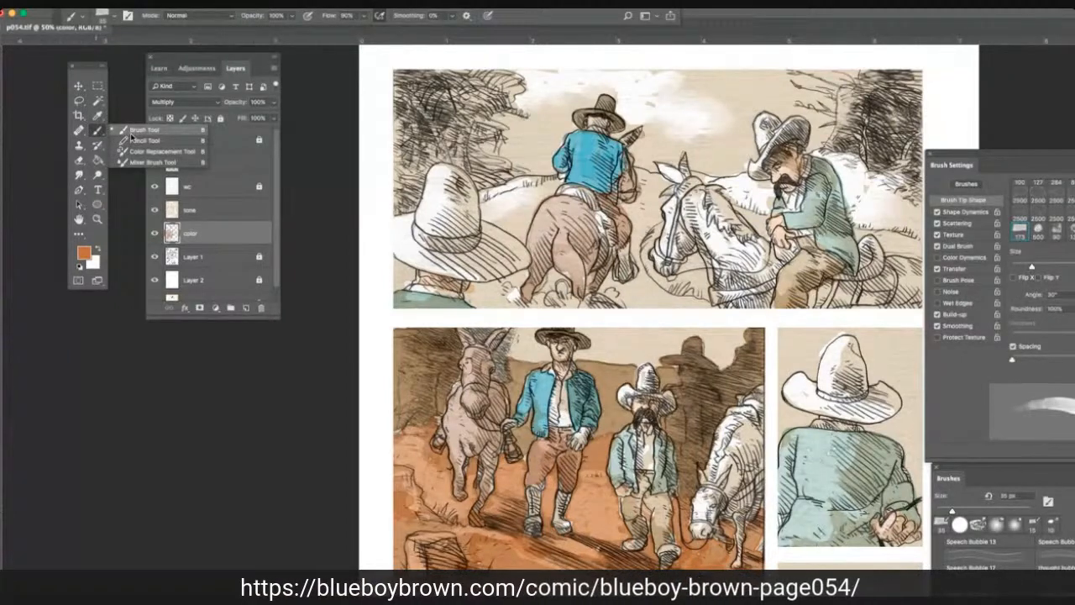
click(138, 130)
click(504, 217)
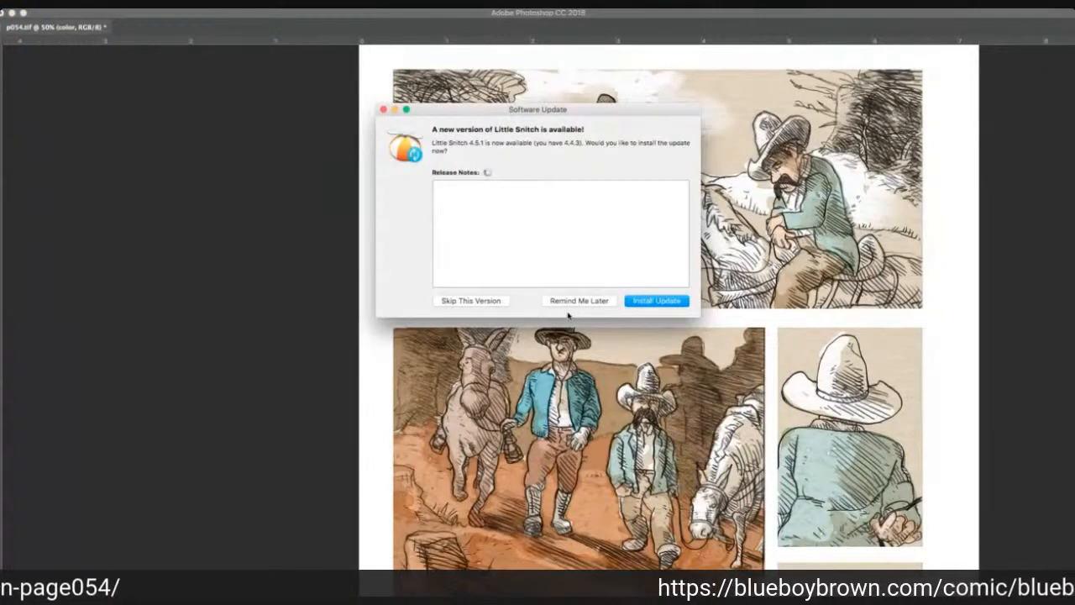
click(576, 301)
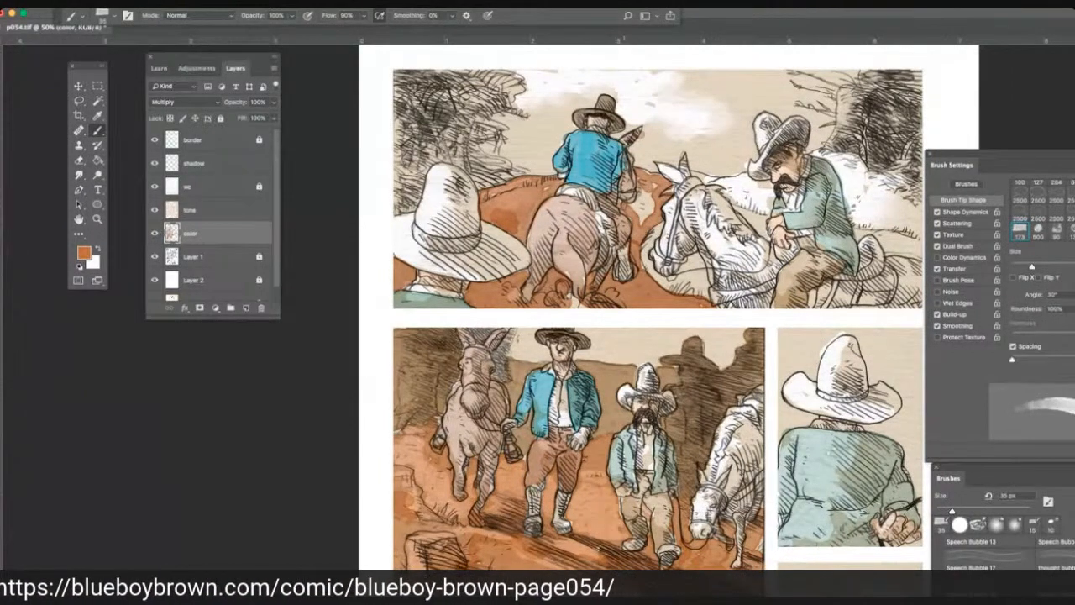
mouse_move(644, 187)
mouse_down()
mouse_move(655, 205)
mouse_move(647, 221)
mouse_up()
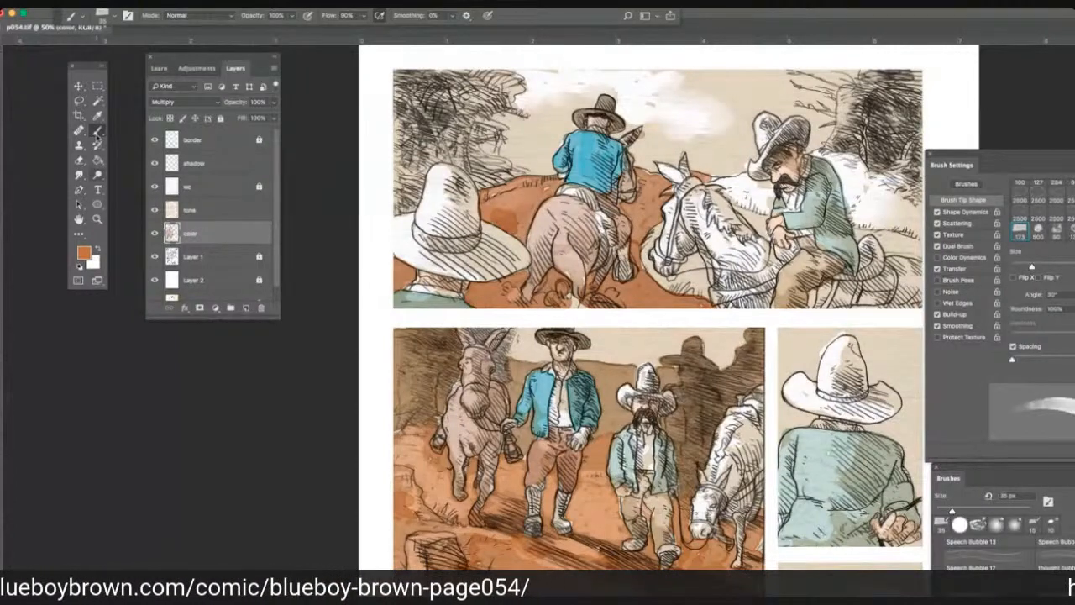
Sample the pale beige near the man's hand in the third panel and brush it around the saddle behind the green-jacketed rider in the first panel.
click(98, 115)
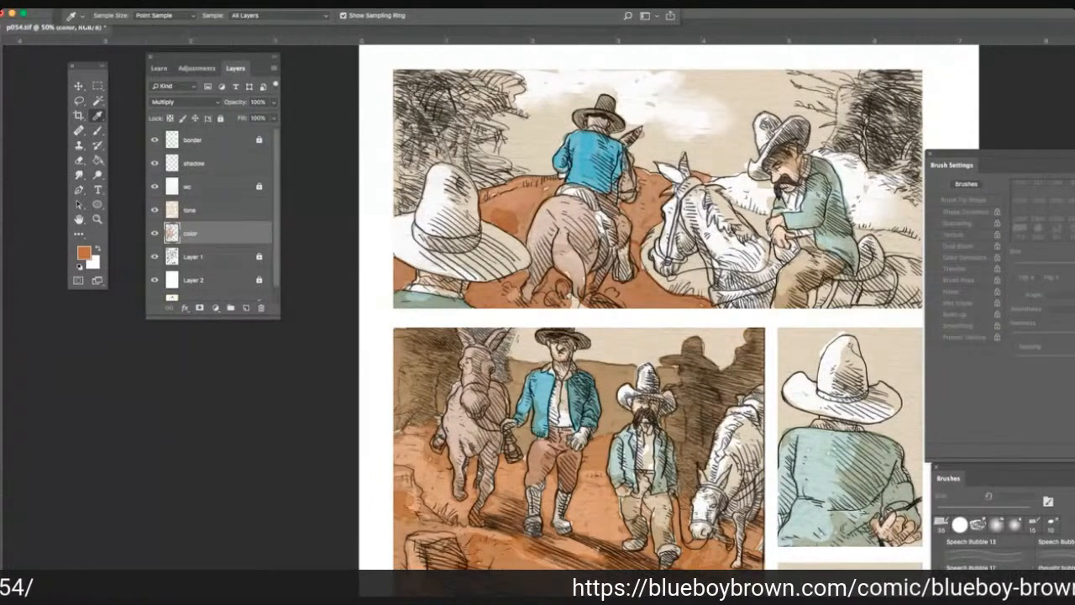
click(896, 526)
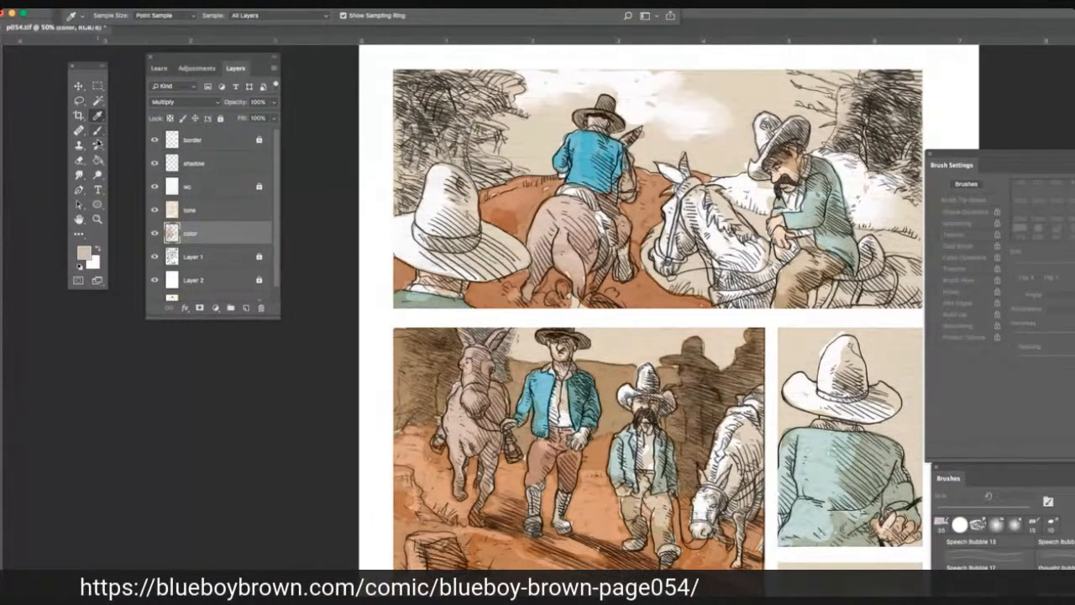
click(97, 130)
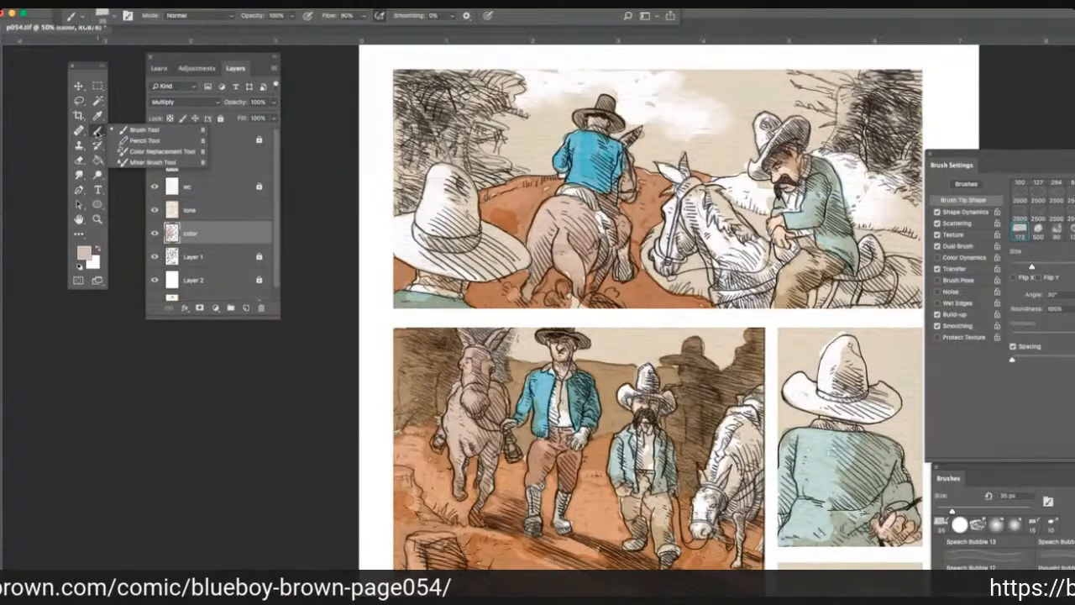
click(97, 133)
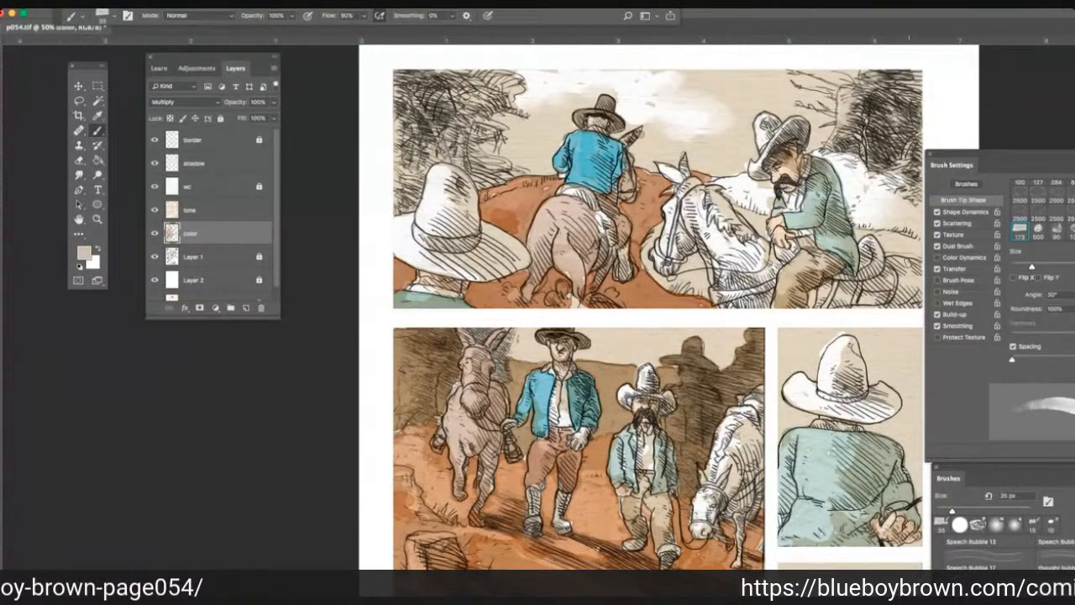
alt+click(909, 263)
mouse_move(920, 241)
mouse_down()
mouse_move(907, 250)
mouse_move(888, 240)
mouse_up()
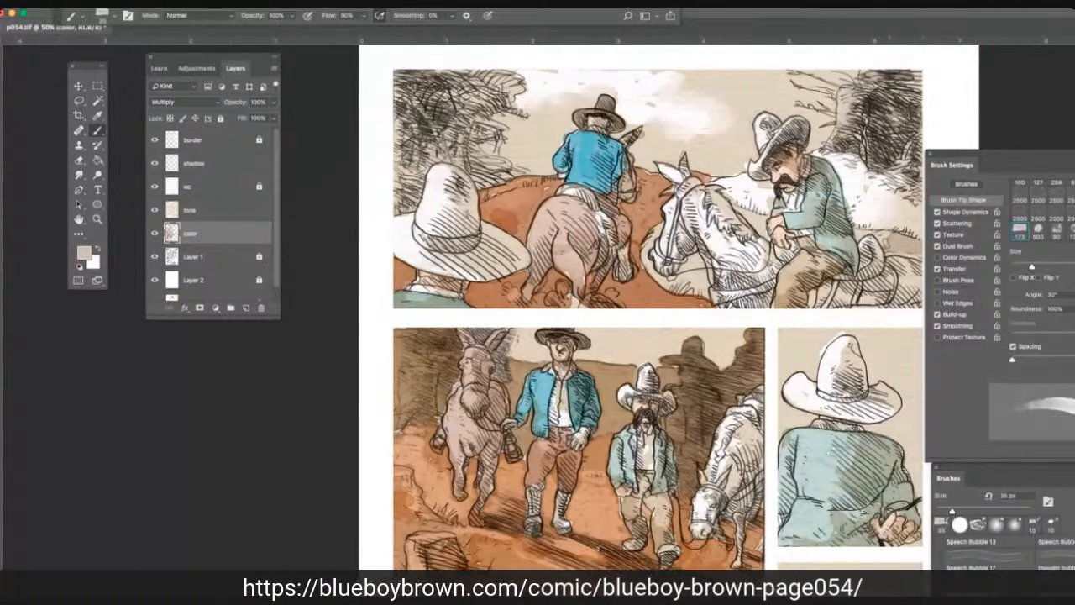
drag(890, 242, 855, 229)
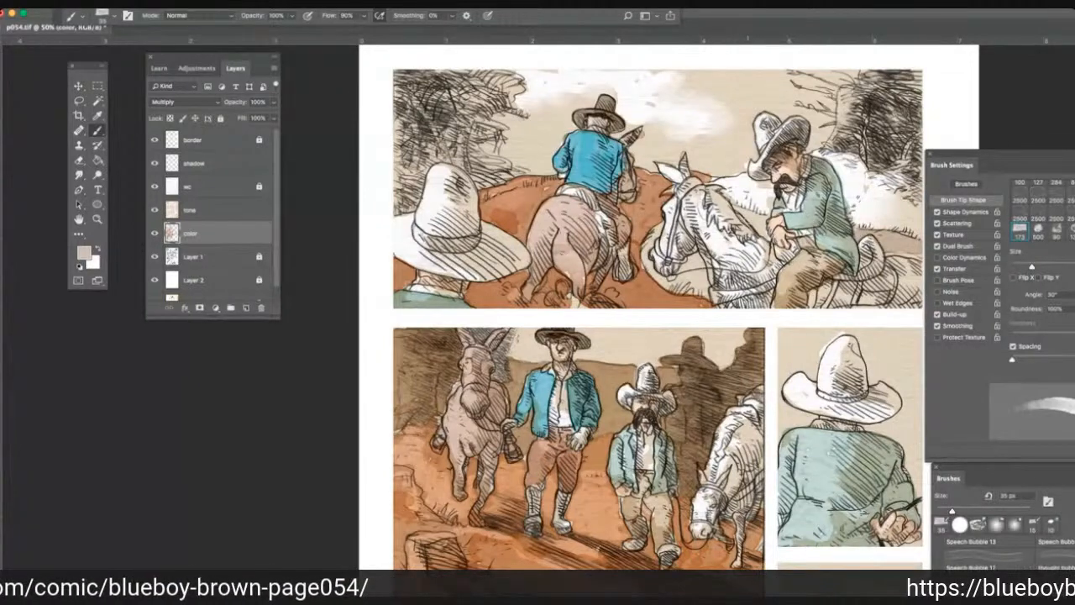
Brush the same beige along the white horse's neck and over the grass enclosed by the reins below its head.
drag(760, 228, 748, 219)
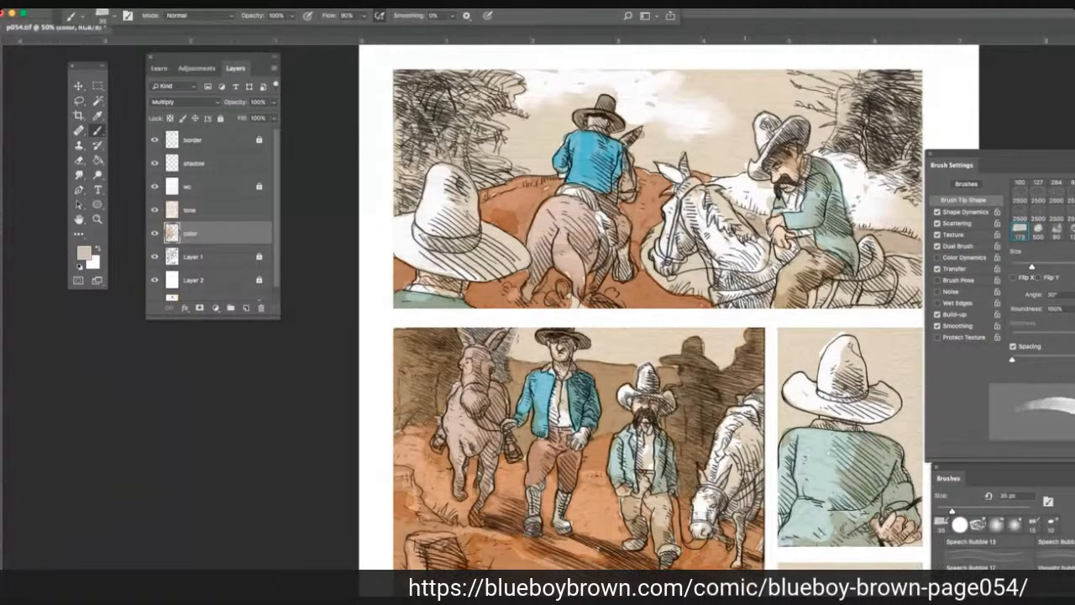
drag(762, 219, 738, 208)
mouse_move(697, 271)
mouse_down()
mouse_move(677, 254)
mouse_move(704, 292)
mouse_move(653, 277)
mouse_up()
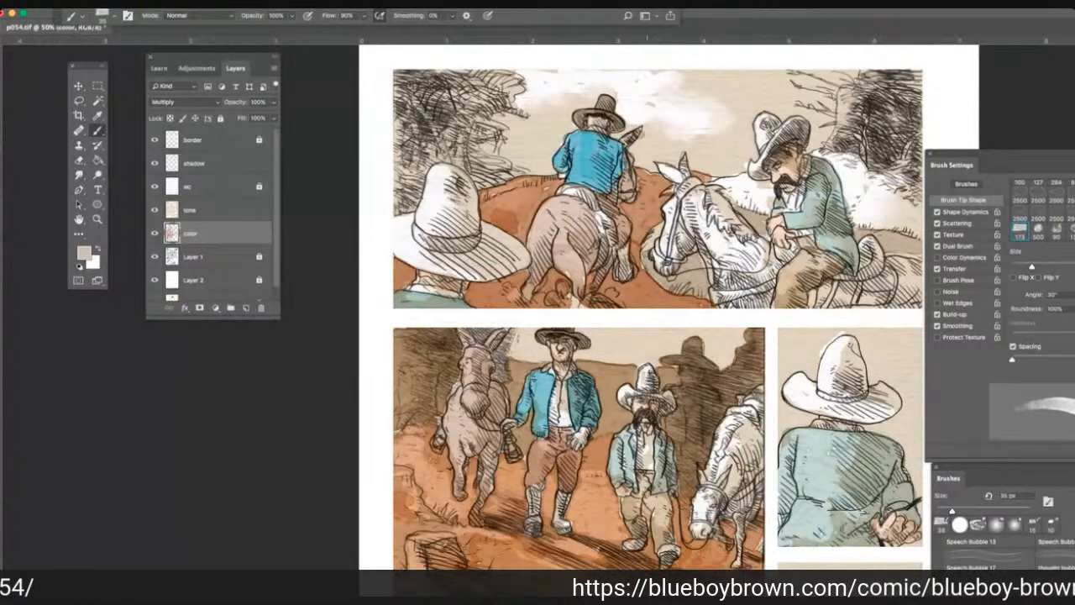
mouse_move(645, 227)
mouse_down()
mouse_move(662, 252)
mouse_move(645, 257)
mouse_up()
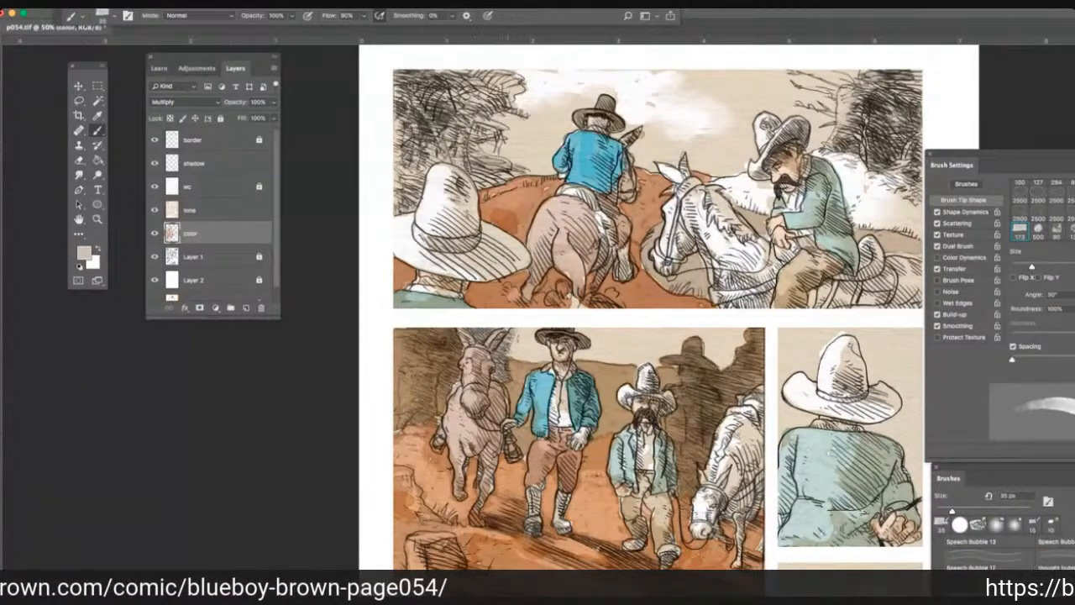
Cover the hatched trees and bushes behind the large white hat in the first panel with the same beige.
drag(525, 172, 470, 184)
drag(469, 142, 476, 178)
mouse_move(468, 140)
mouse_down()
mouse_move(492, 131)
mouse_move(432, 133)
mouse_move(441, 150)
mouse_move(396, 210)
mouse_up()
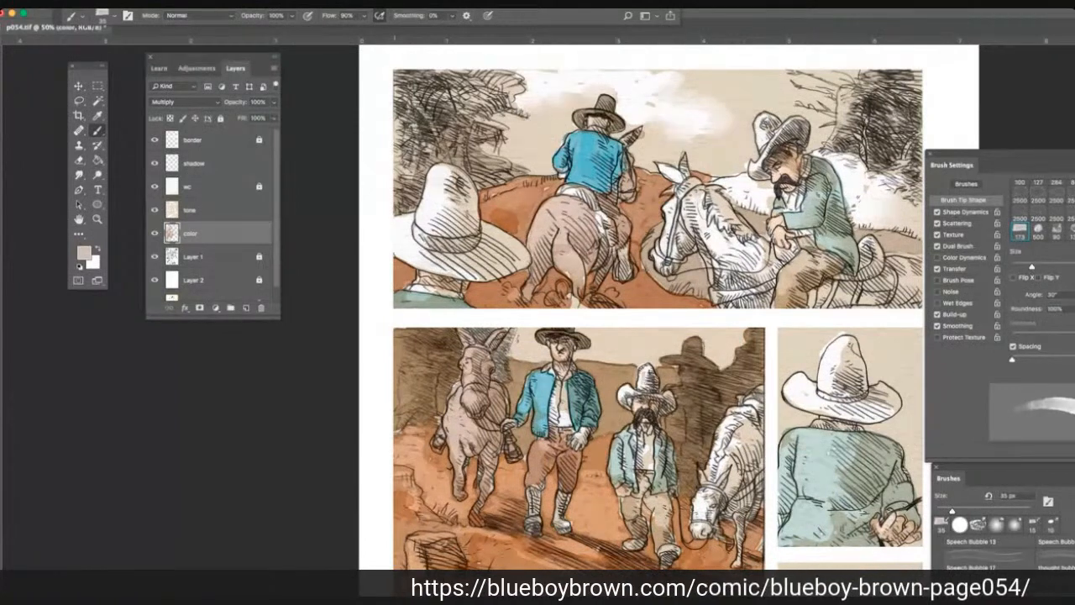
mouse_move(398, 175)
mouse_down()
mouse_move(430, 126)
mouse_move(381, 99)
mouse_up()
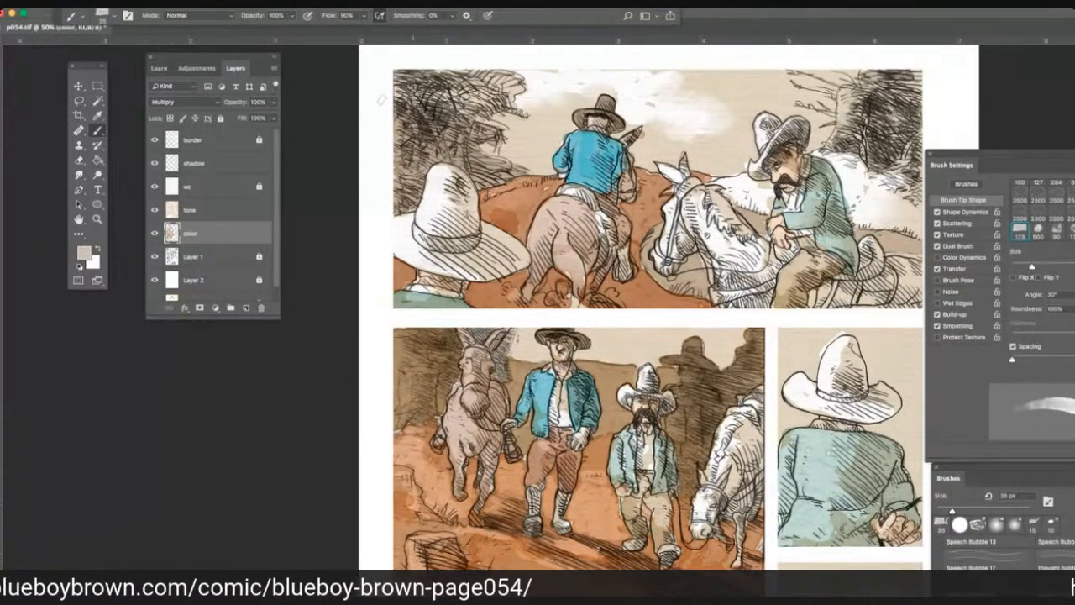
mouse_move(381, 99)
mouse_down()
mouse_move(445, 77)
mouse_move(446, 89)
mouse_move(510, 77)
mouse_move(458, 112)
mouse_move(474, 126)
mouse_up()
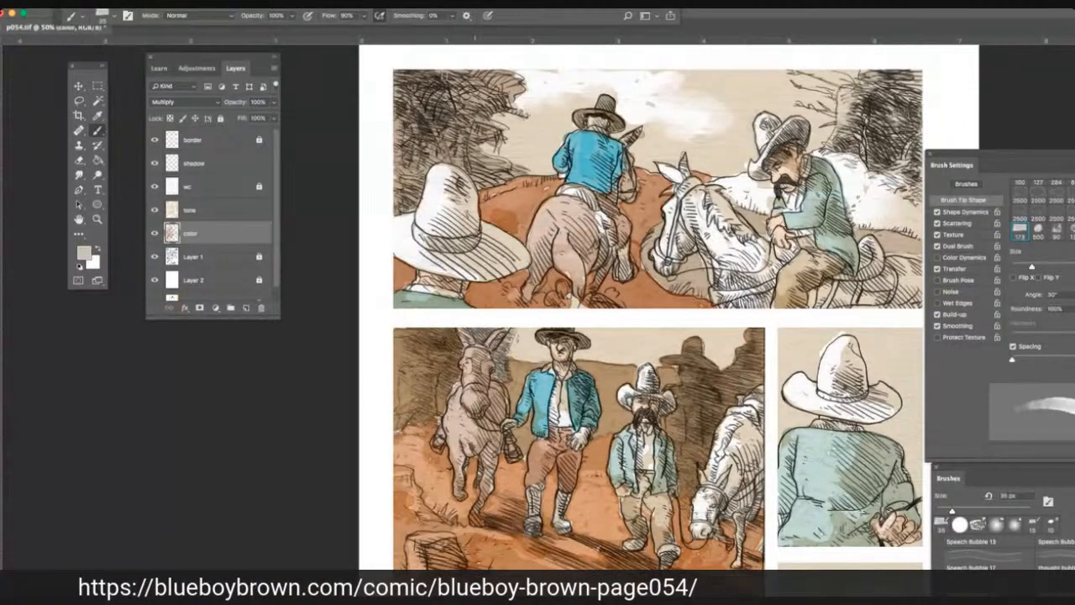
drag(467, 82, 453, 62)
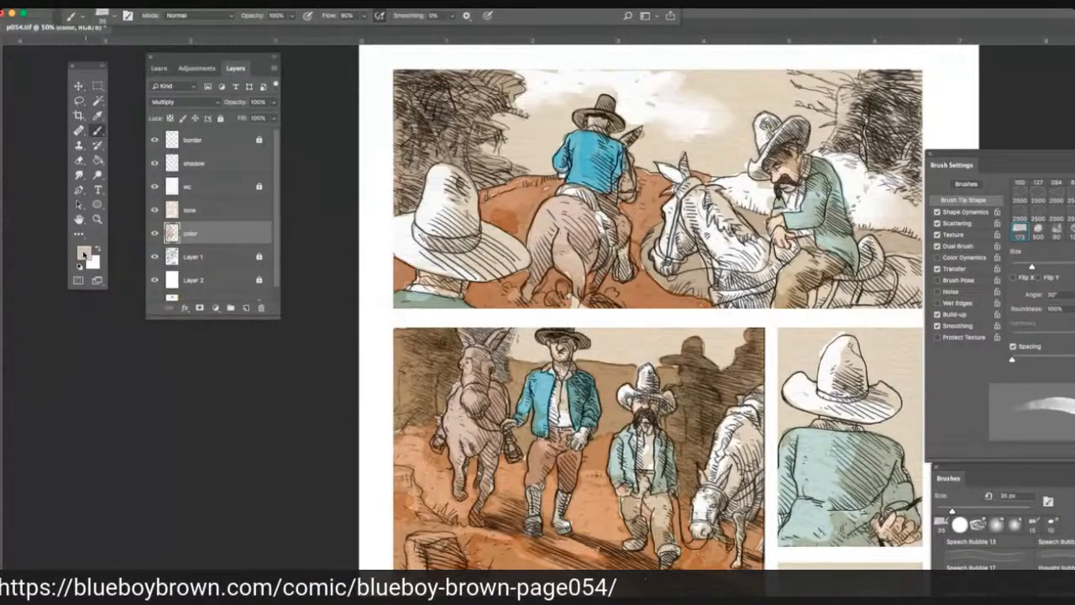
Set the foreground color to the darker tan #b59c7e.
click(84, 252)
click(69, 220)
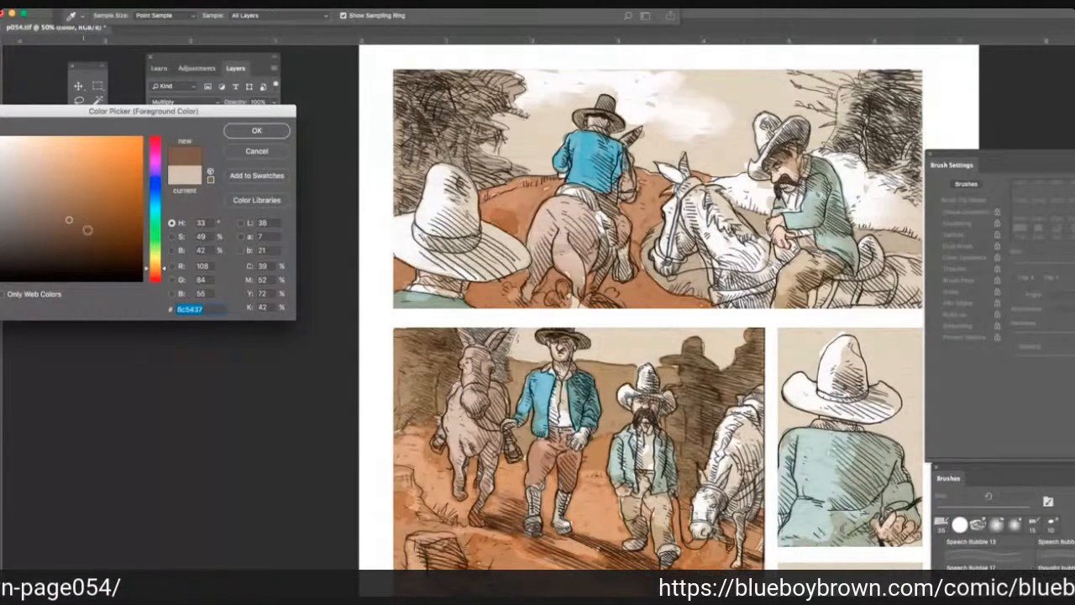
click(17, 206)
click(36, 189)
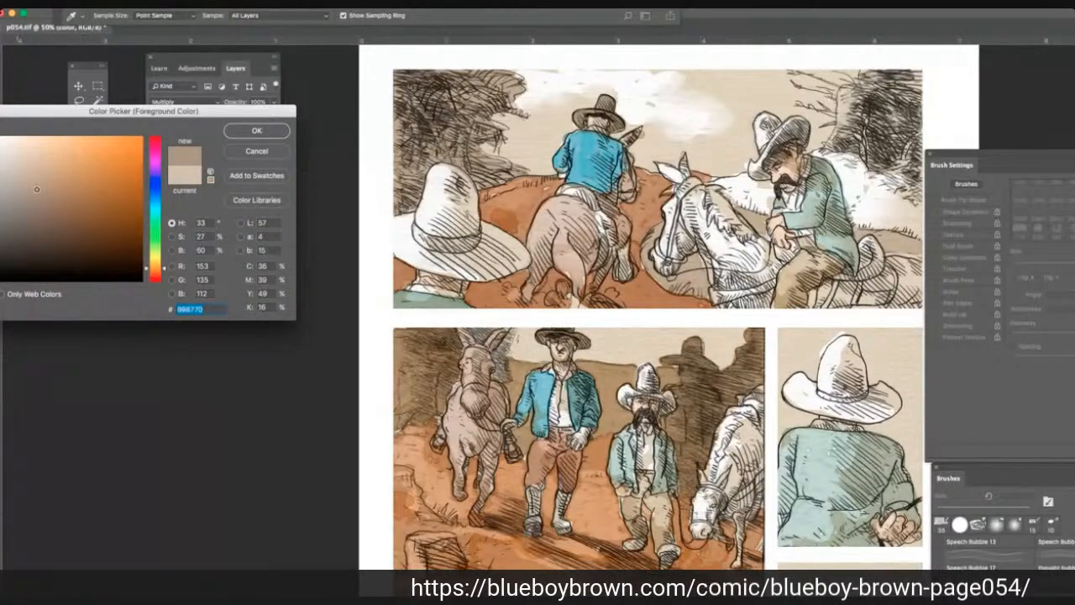
click(41, 179)
click(41, 178)
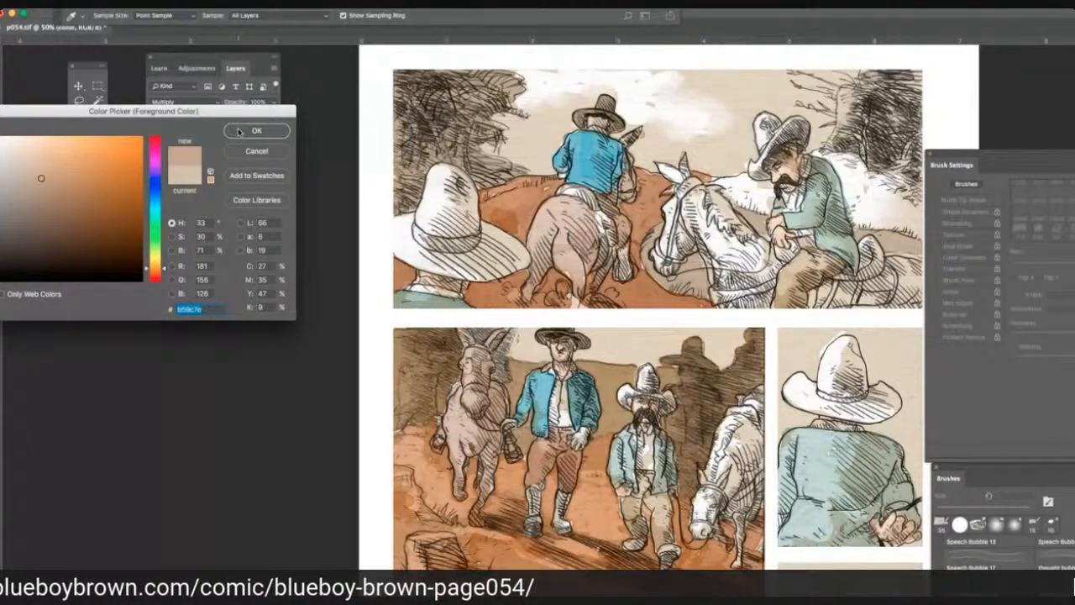
click(252, 131)
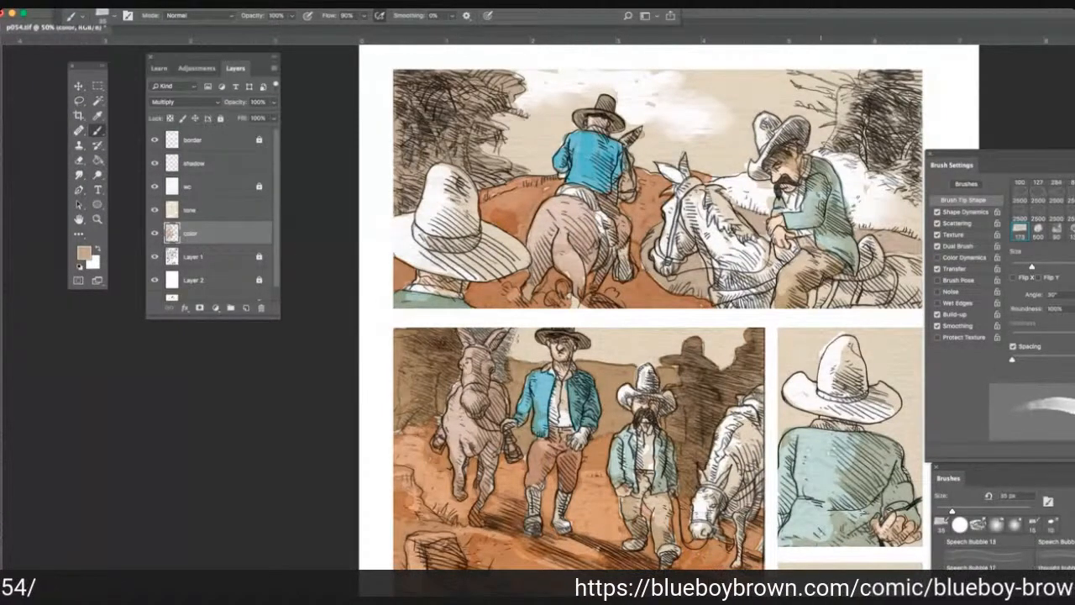
Brush the new tan over the white hillside and bushes behind the green-jacketed rider in the first panel.
mouse_move(871, 199)
mouse_down()
mouse_move(874, 220)
mouse_move(909, 227)
mouse_up()
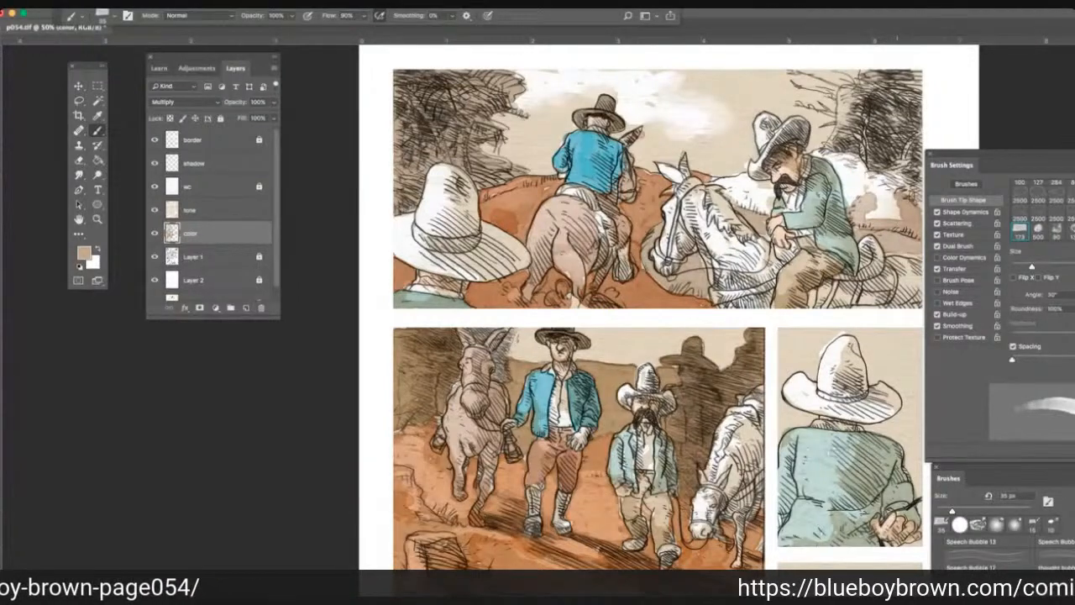
mouse_move(871, 177)
mouse_down()
mouse_move(914, 195)
mouse_move(895, 206)
mouse_move(903, 222)
mouse_move(854, 178)
mouse_move(850, 201)
mouse_up()
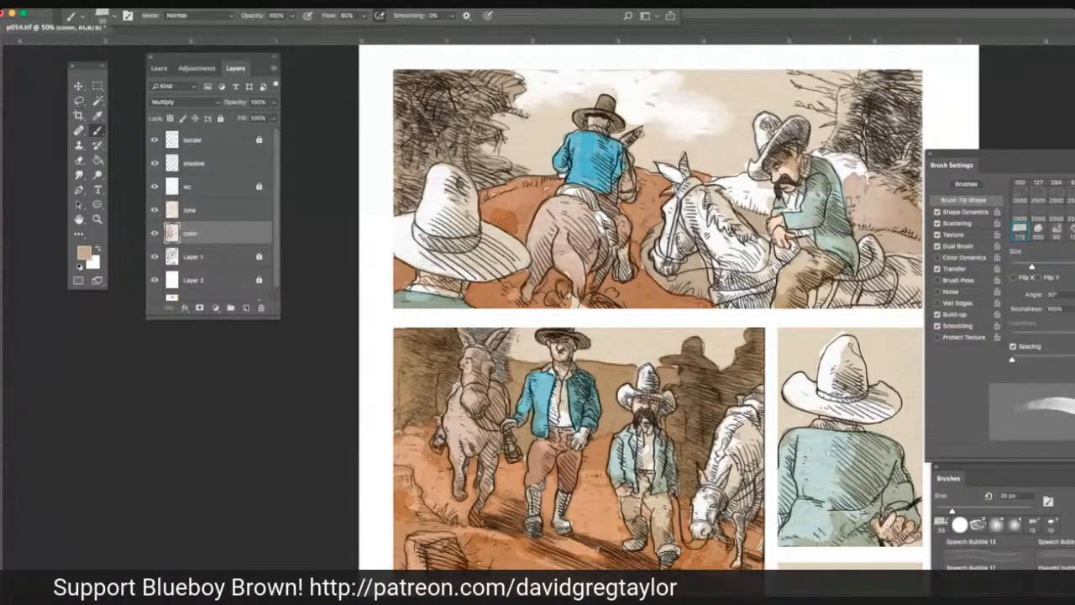
mouse_move(846, 164)
mouse_down()
mouse_move(844, 205)
mouse_move(823, 153)
mouse_move(892, 173)
mouse_move(914, 200)
mouse_up()
Paint the dark hatched tree above the hillside in the first panel's upper corner with the same tan.
mouse_move(858, 116)
mouse_down()
mouse_move(883, 111)
mouse_move(848, 88)
mouse_up()
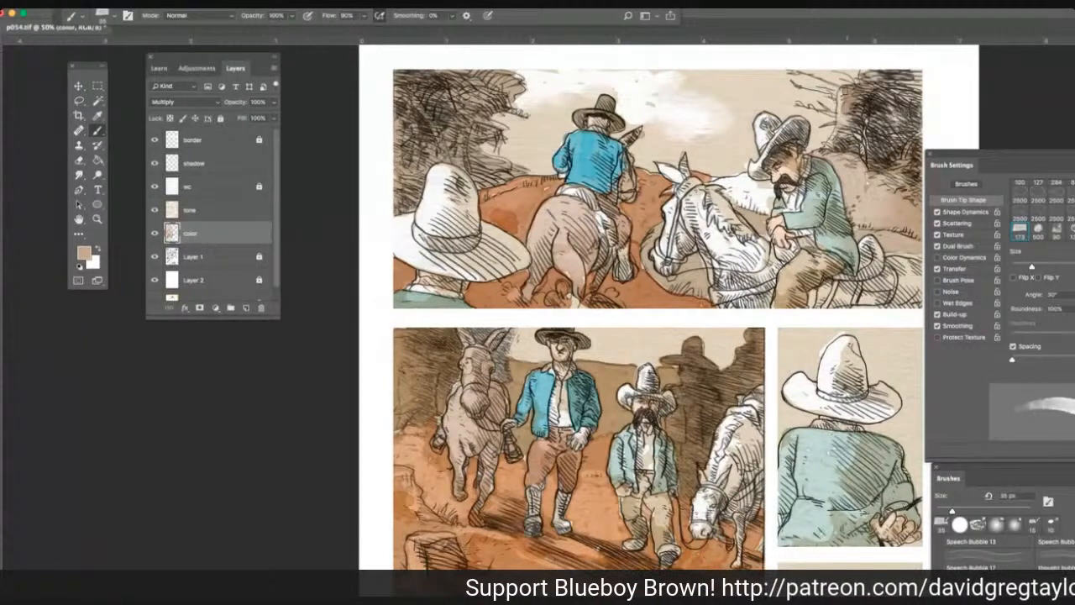
mouse_move(842, 91)
mouse_down()
mouse_move(834, 135)
mouse_move(852, 124)
mouse_move(916, 153)
mouse_up()
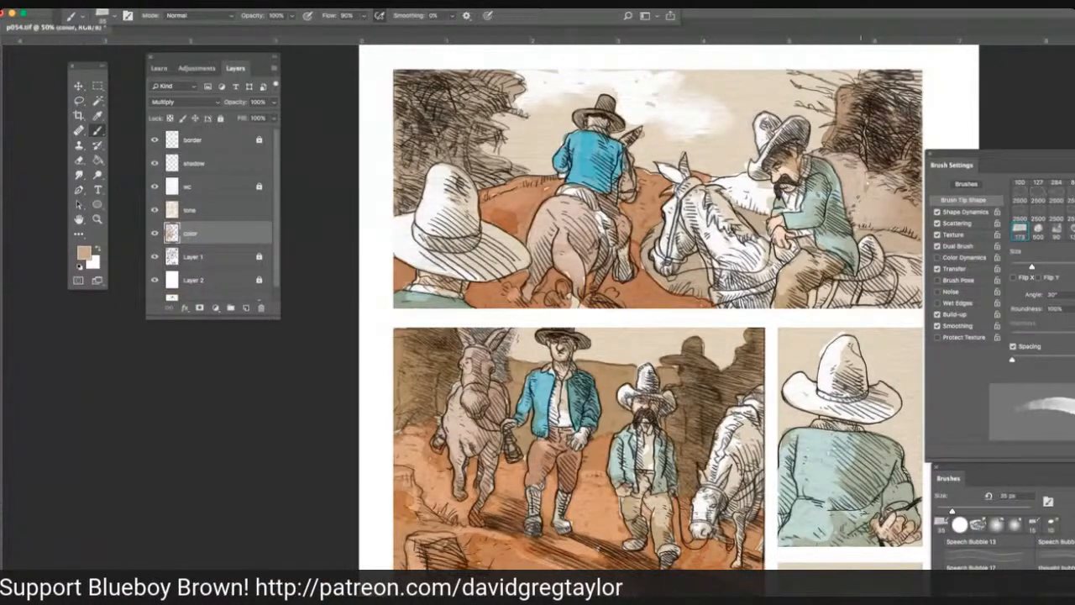
mouse_move(889, 118)
mouse_down()
mouse_move(919, 69)
mouse_move(864, 90)
mouse_up()
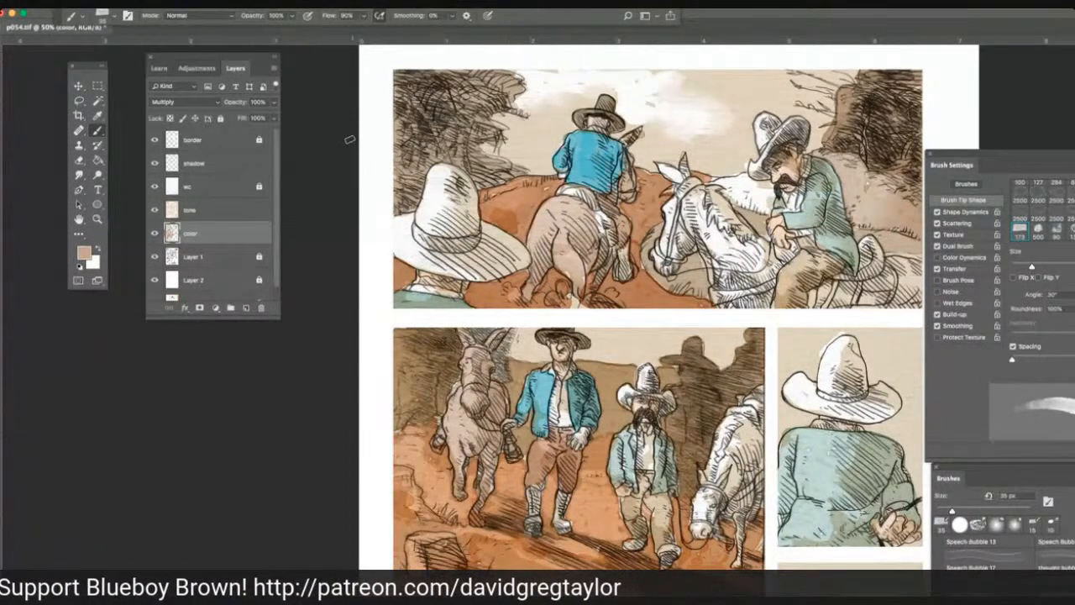
Sample the bright light blue from the blue-jacketed rider's jacket in the first panel as the foreground color.
scroll(349, 140, down, 1)
scroll(350, 140, up, 3)
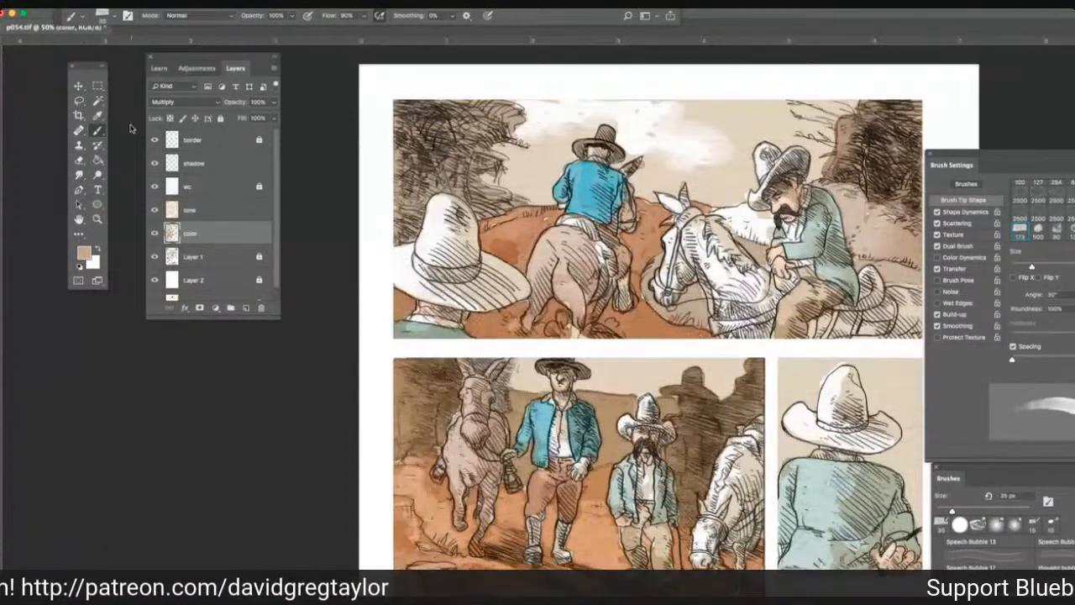
click(98, 116)
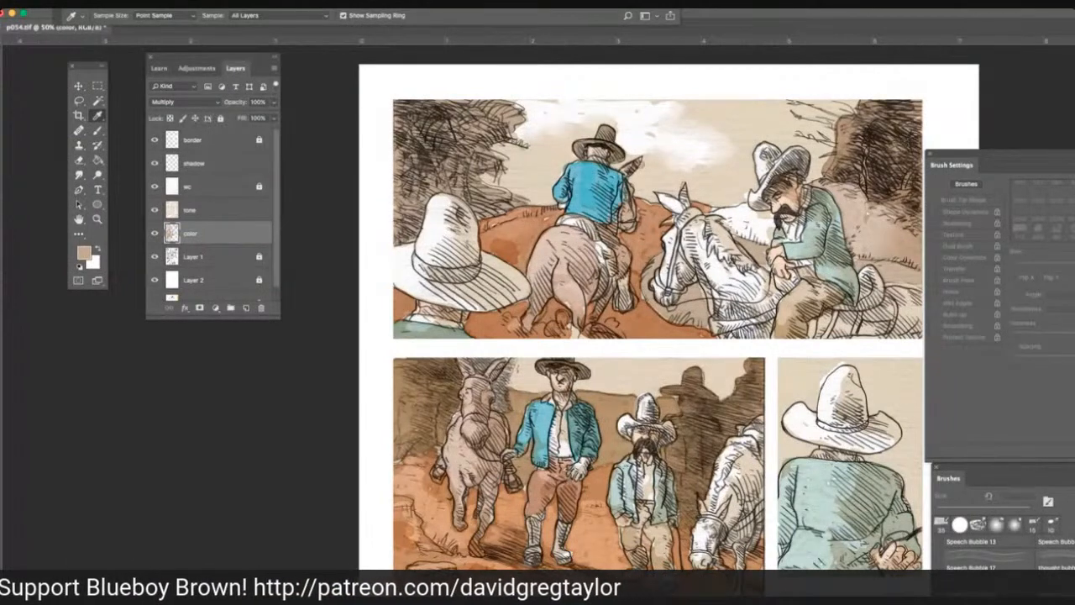
click(808, 245)
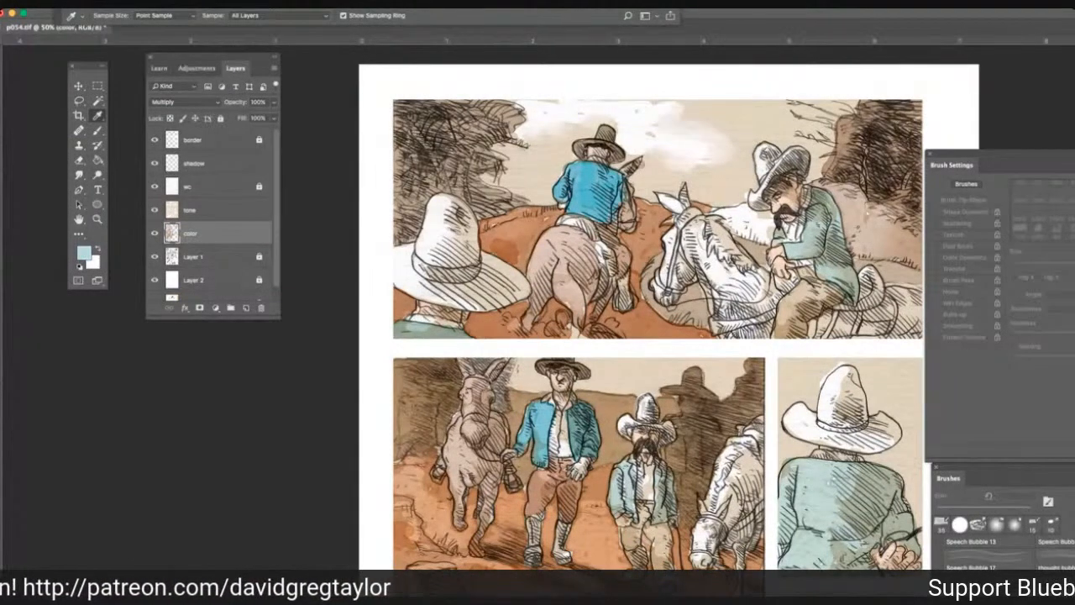
click(810, 245)
click(833, 245)
click(810, 245)
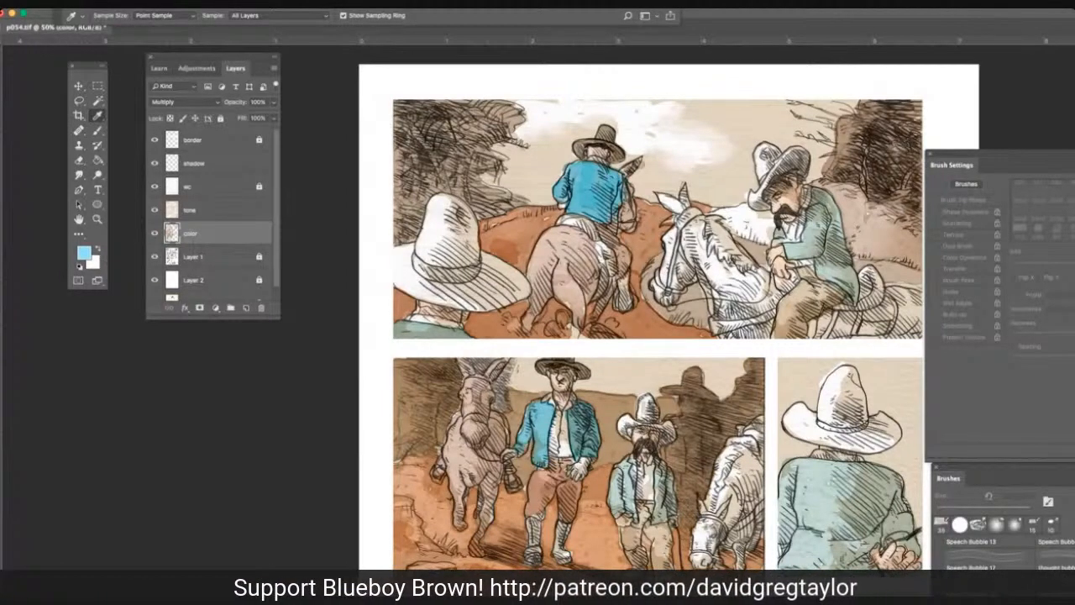
click(591, 190)
click(591, 190)
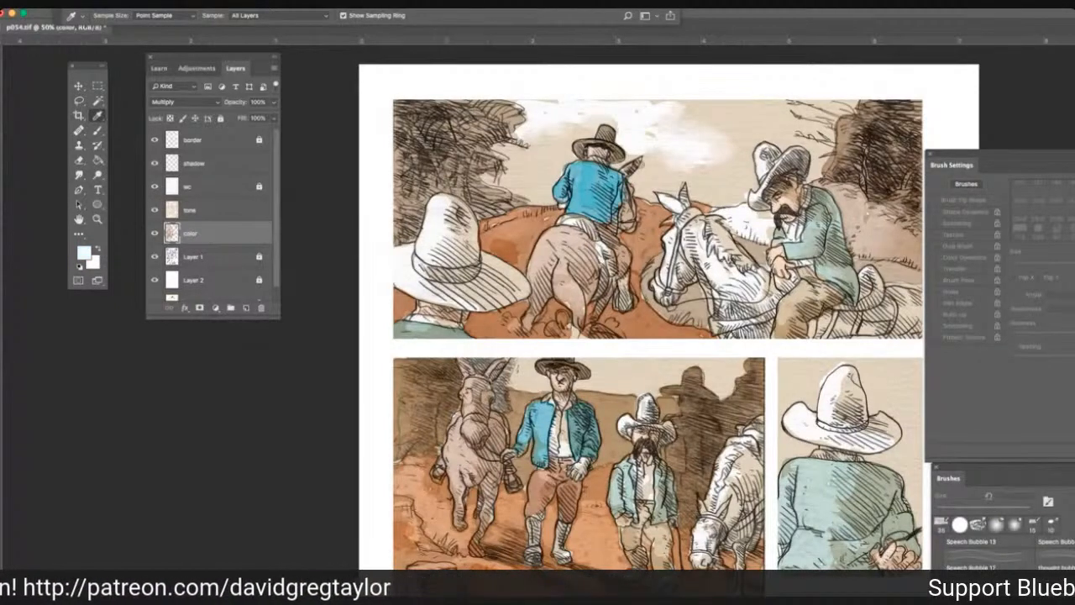
click(591, 189)
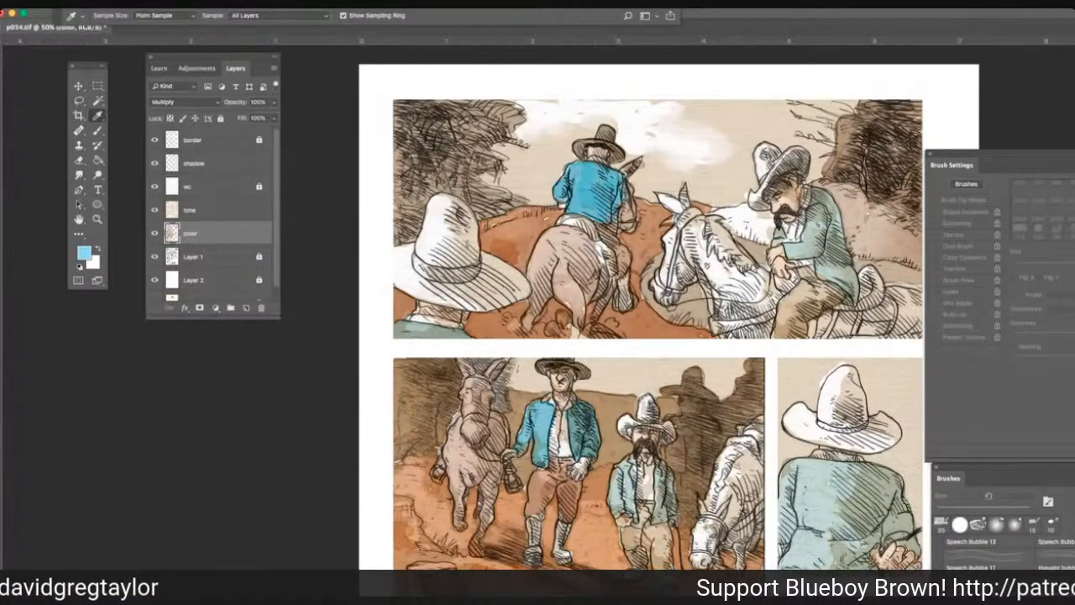
Brush the light blue over the first panel's sky around the blue-jacketed rider, from the hatched tree to the white cloud.
click(97, 131)
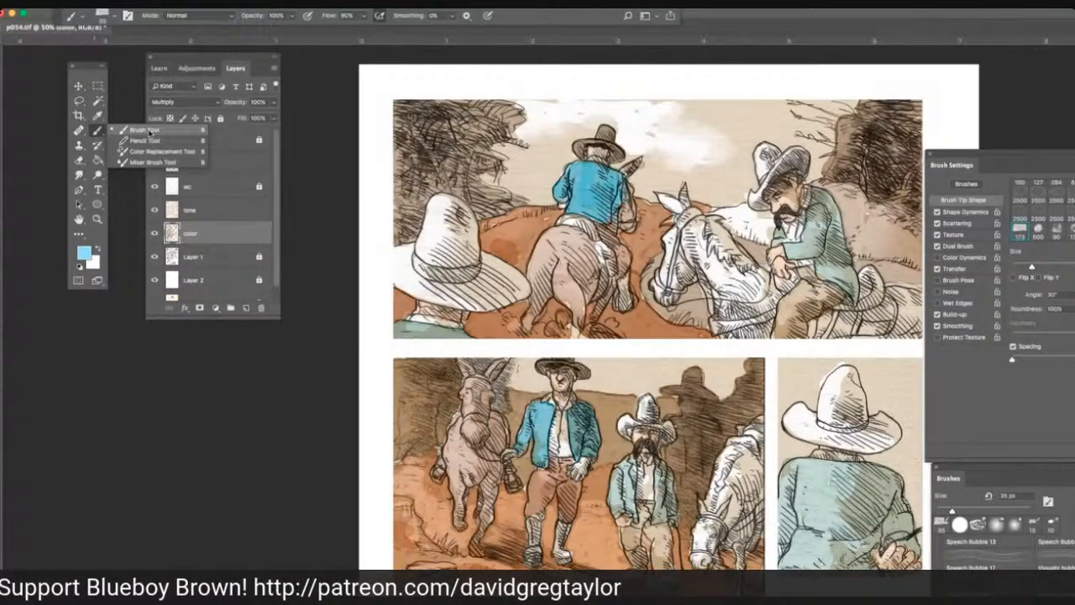
click(149, 132)
click(530, 163)
mouse_move(531, 163)
mouse_down()
mouse_move(504, 149)
mouse_move(529, 155)
mouse_move(494, 180)
mouse_move(554, 201)
mouse_move(556, 175)
mouse_move(527, 193)
mouse_move(548, 161)
mouse_move(572, 159)
mouse_move(570, 138)
mouse_move(595, 121)
mouse_move(591, 110)
mouse_move(521, 99)
mouse_move(525, 145)
mouse_move(544, 141)
mouse_move(550, 120)
mouse_up()
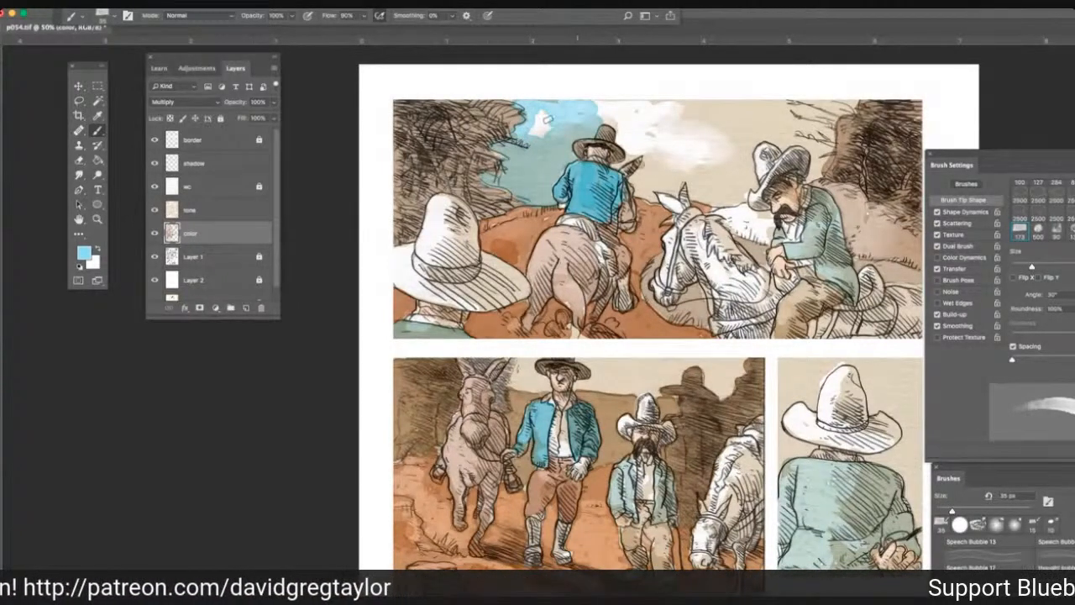
mouse_move(540, 127)
mouse_down()
mouse_move(575, 100)
mouse_move(613, 113)
mouse_up()
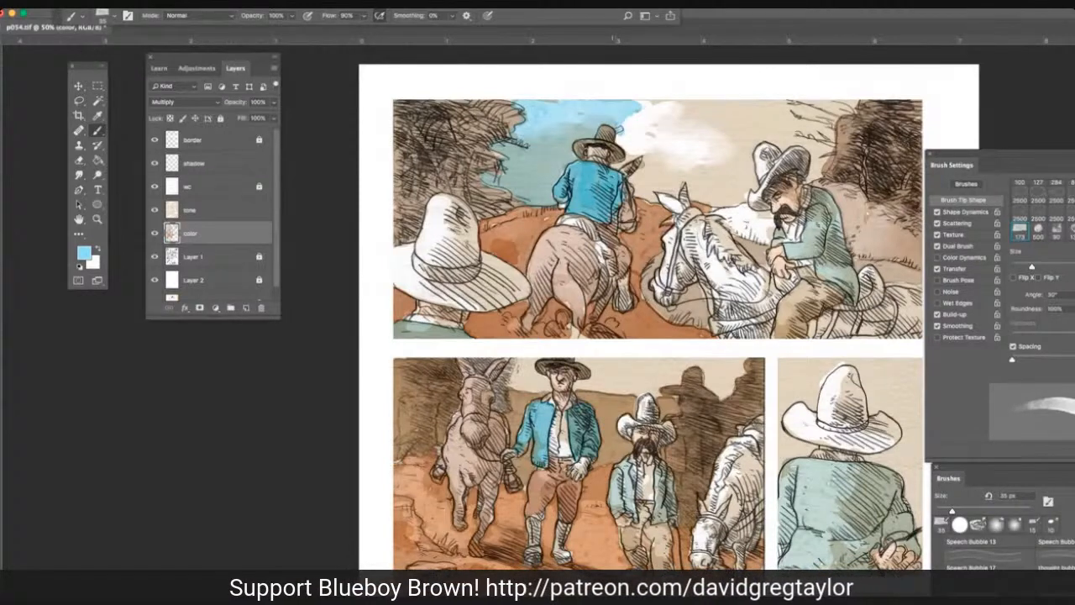
drag(623, 130, 622, 162)
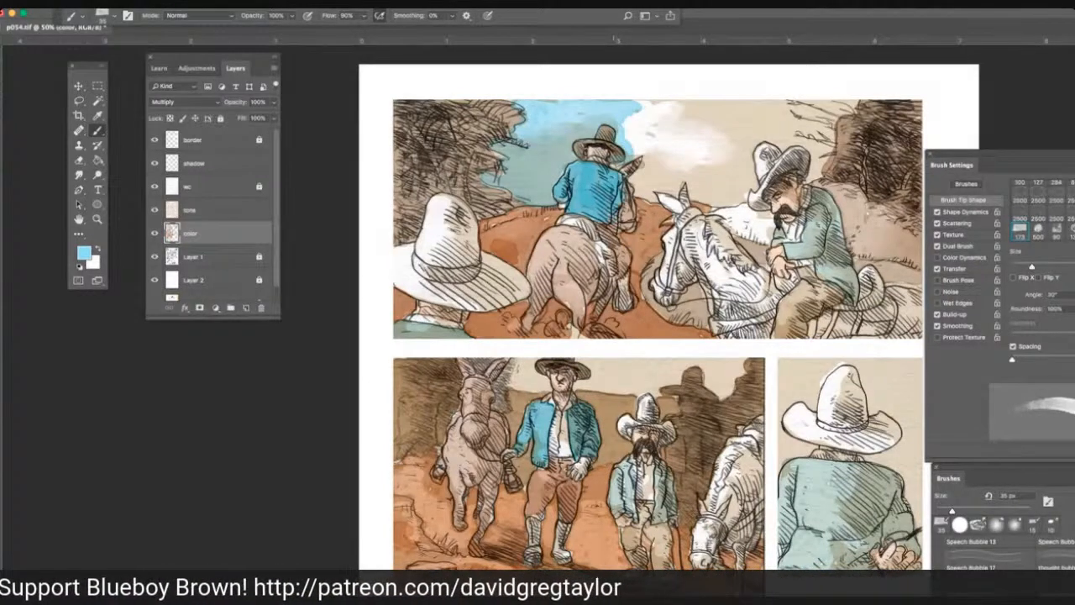
Extend the light blue sky beneath the white cloud, from the blue-jacketed rider across to the mustached rider's hat.
mouse_move(644, 142)
mouse_down()
mouse_move(641, 194)
mouse_move(675, 192)
mouse_move(653, 179)
mouse_move(653, 164)
mouse_move(690, 170)
mouse_move(680, 181)
mouse_up()
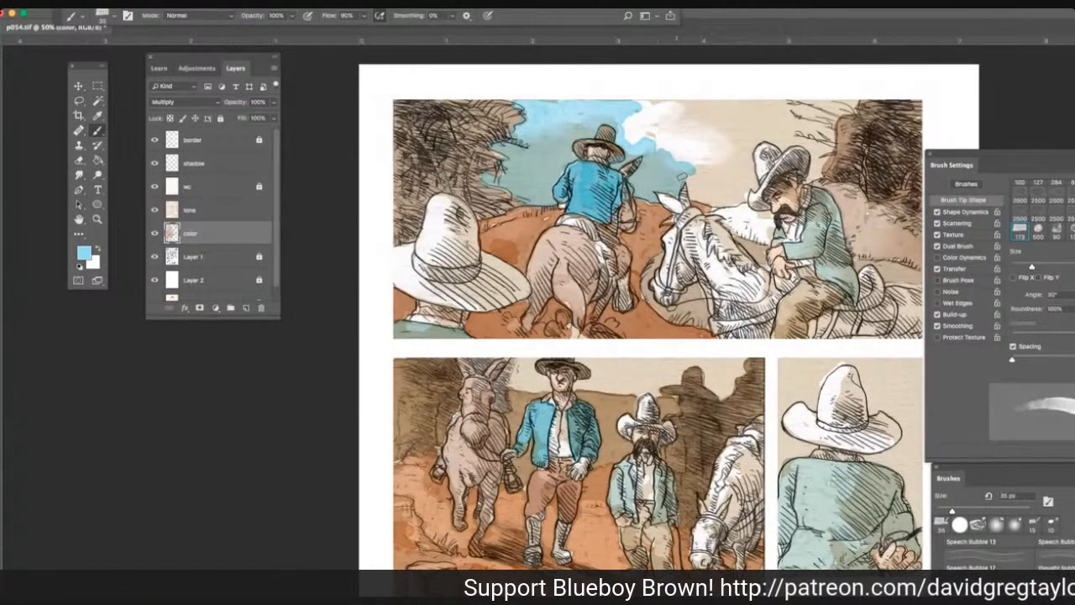
mouse_move(681, 176)
mouse_down()
mouse_move(687, 190)
mouse_move(724, 202)
mouse_move(752, 192)
mouse_up()
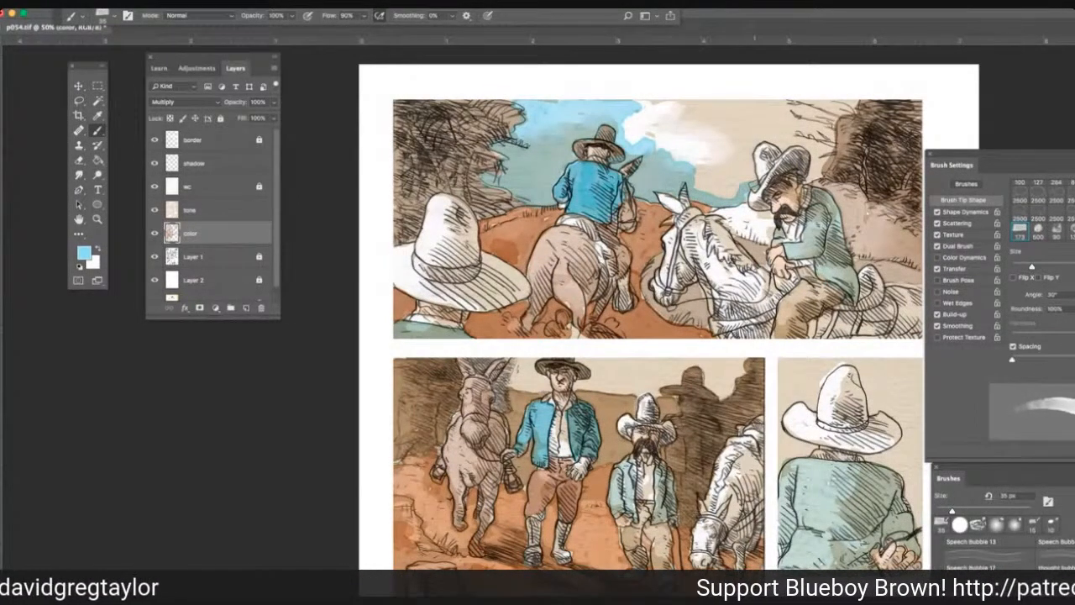
mouse_move(727, 171)
mouse_down()
mouse_move(746, 179)
mouse_move(749, 165)
mouse_move(718, 164)
mouse_move(729, 173)
mouse_up()
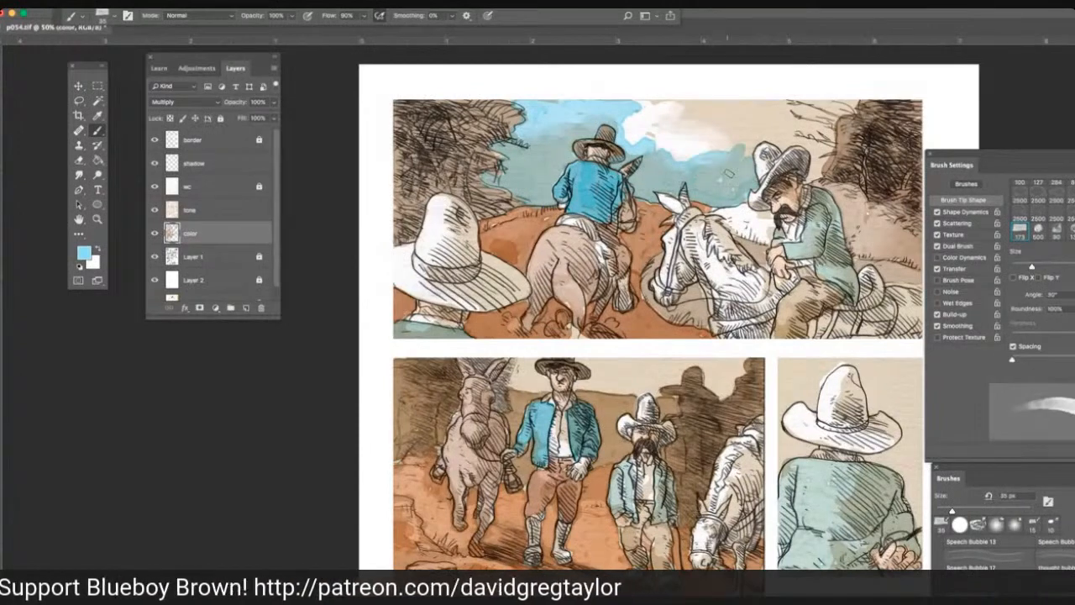
drag(728, 173, 721, 171)
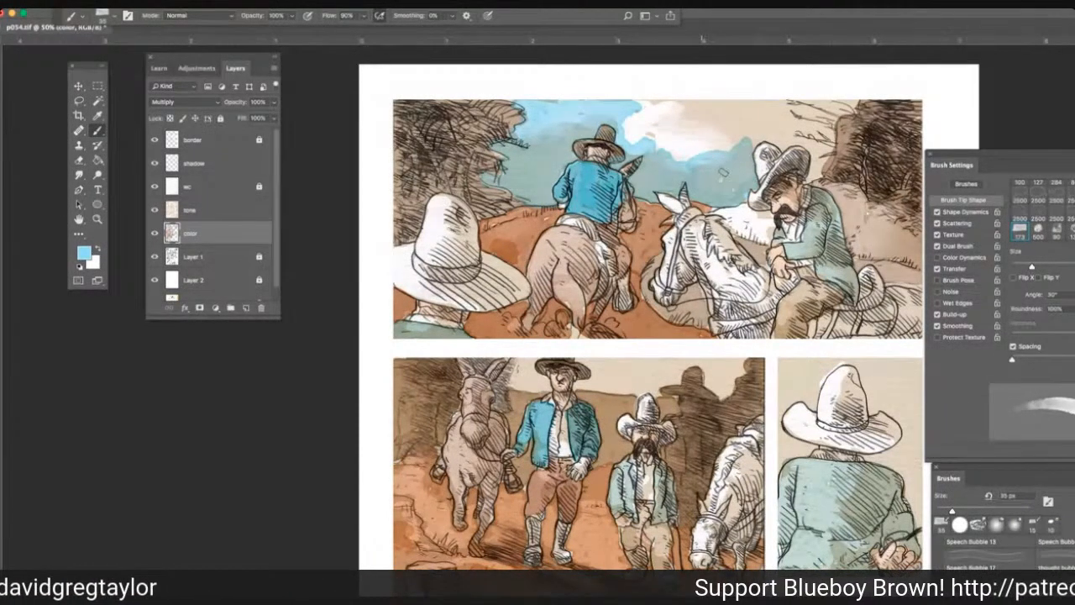
Fill the remaining beige sky around the mustached rider's hat and the bare branches with light blue, covering the white cloud too.
mouse_move(723, 172)
mouse_down()
mouse_move(777, 136)
mouse_move(812, 156)
mouse_up()
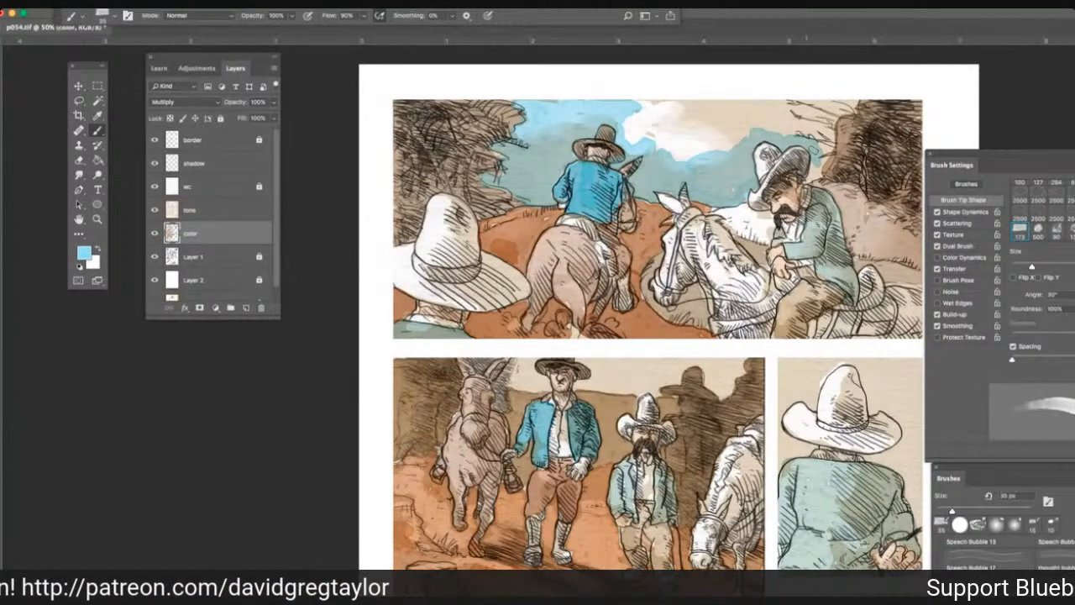
drag(814, 153, 815, 171)
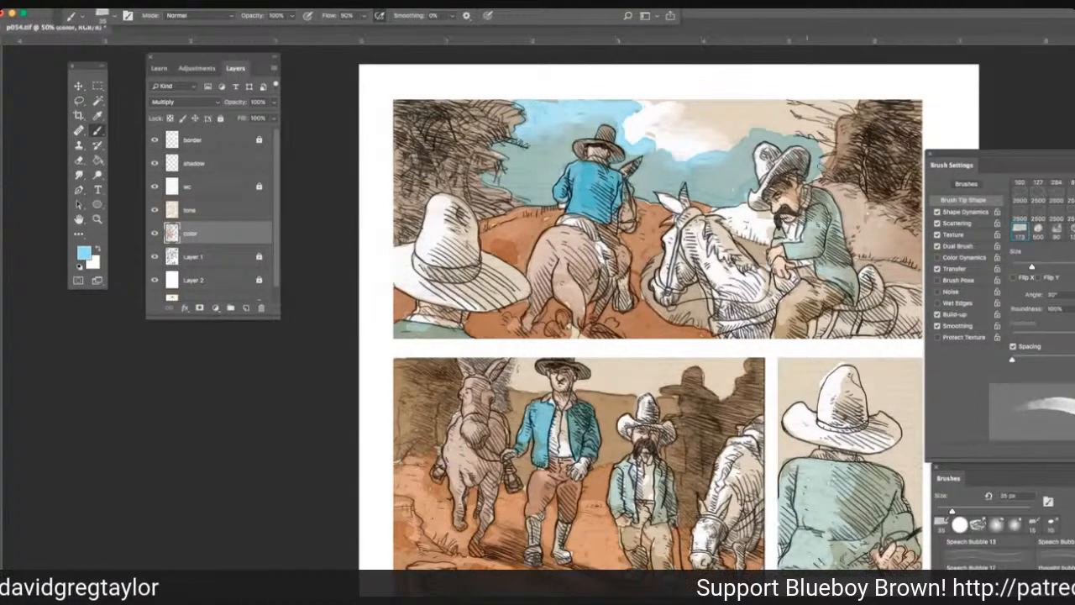
mouse_move(827, 124)
mouse_down()
mouse_move(821, 171)
mouse_move(800, 183)
mouse_up()
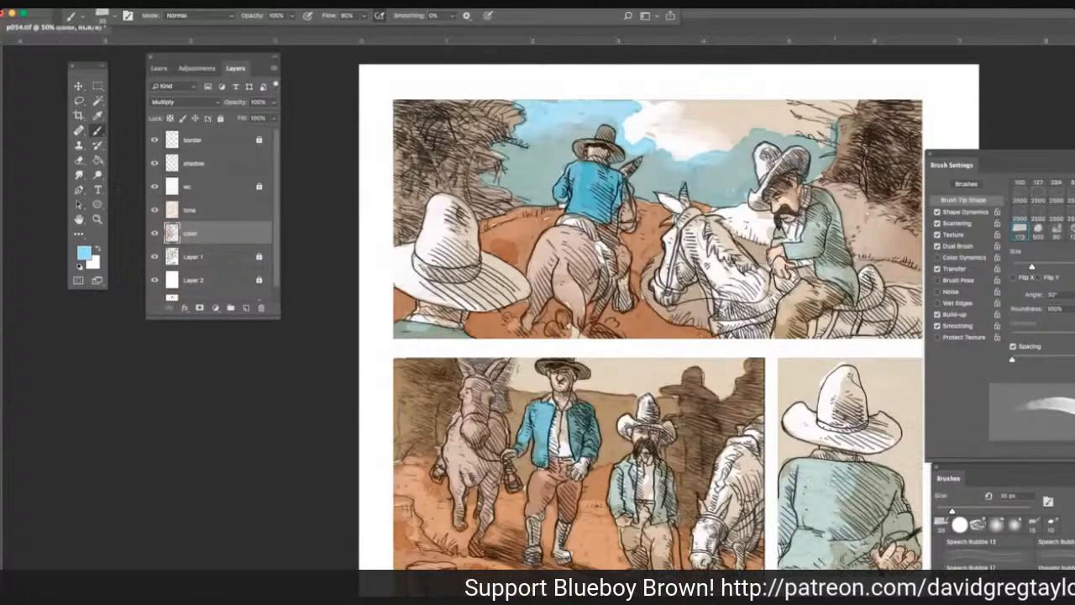
mouse_move(833, 131)
mouse_down()
mouse_move(849, 107)
mouse_move(776, 103)
mouse_move(791, 135)
mouse_move(781, 127)
mouse_move(793, 106)
mouse_move(718, 143)
mouse_up()
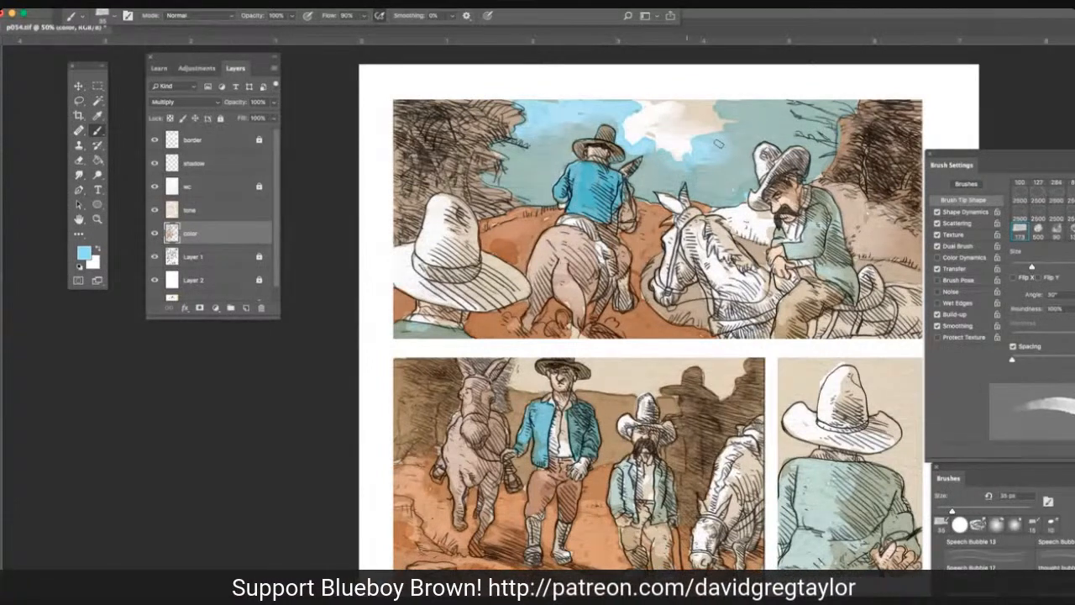
mouse_move(718, 144)
mouse_down()
mouse_move(643, 107)
mouse_move(720, 125)
mouse_move(657, 143)
mouse_up()
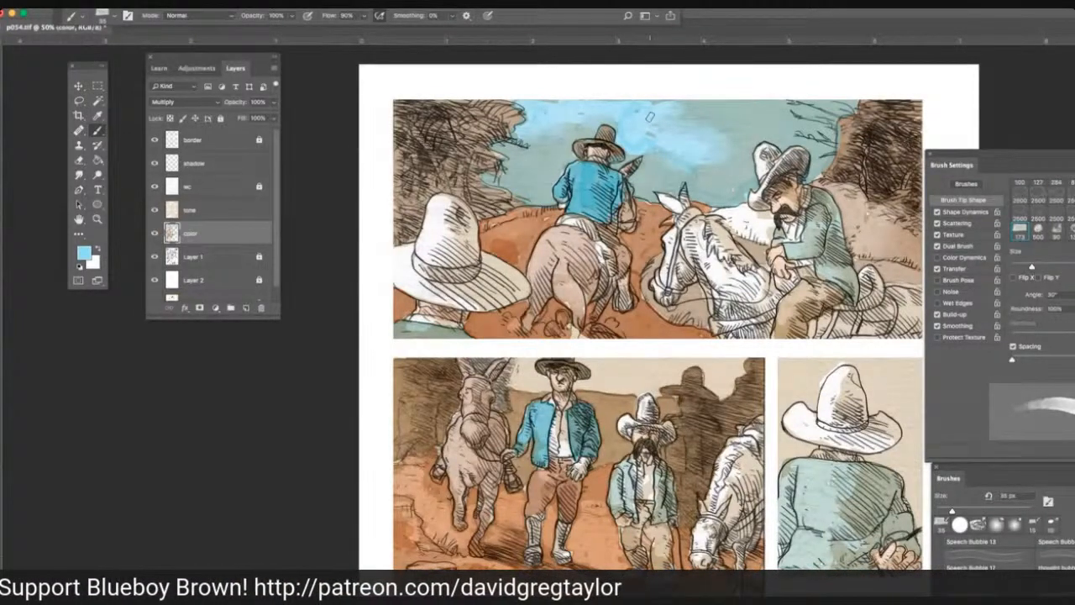
Paint the sky of the second panel light blue above the hills, between the blue-jacketed man's hat and the rock shadows.
mouse_move(623, 365)
mouse_down()
mouse_move(677, 357)
mouse_move(676, 379)
mouse_move(694, 363)
mouse_move(737, 372)
mouse_up()
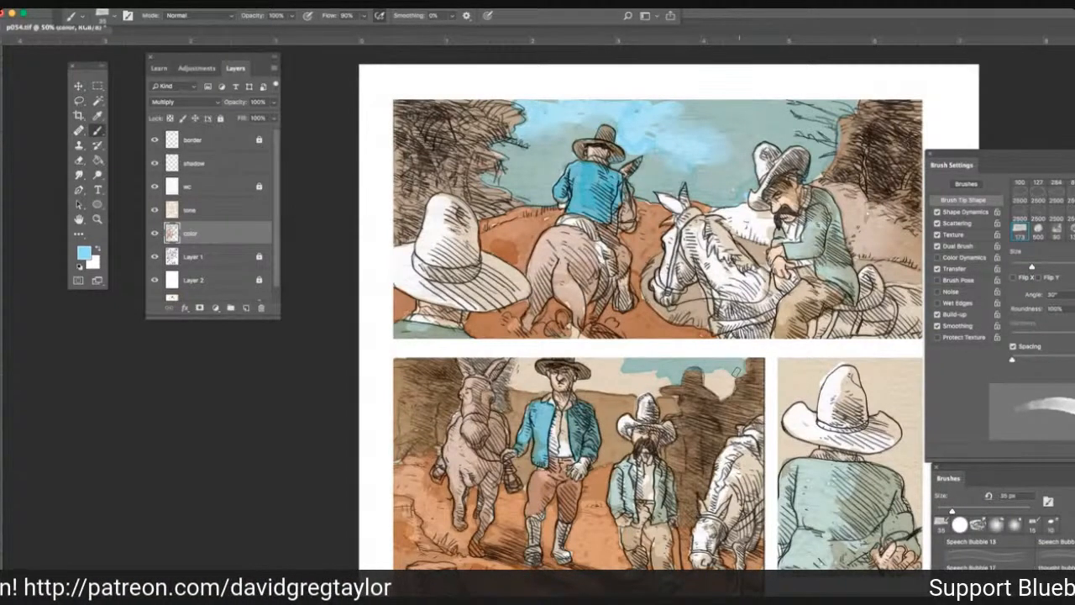
mouse_move(736, 372)
mouse_down()
mouse_move(720, 392)
mouse_move(708, 388)
mouse_move(728, 381)
mouse_move(659, 384)
mouse_up()
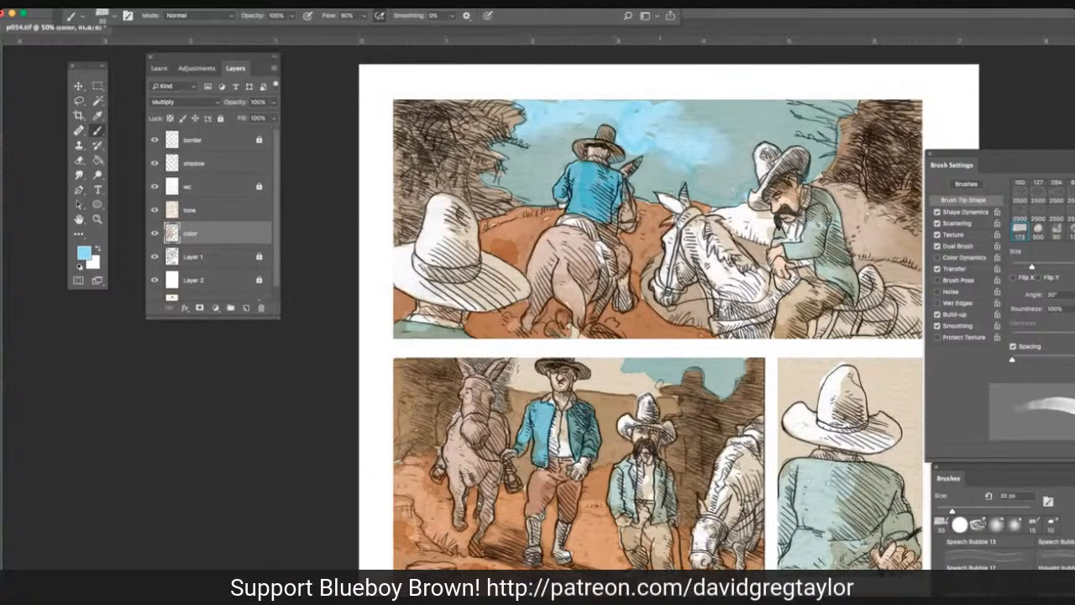
drag(656, 387, 578, 386)
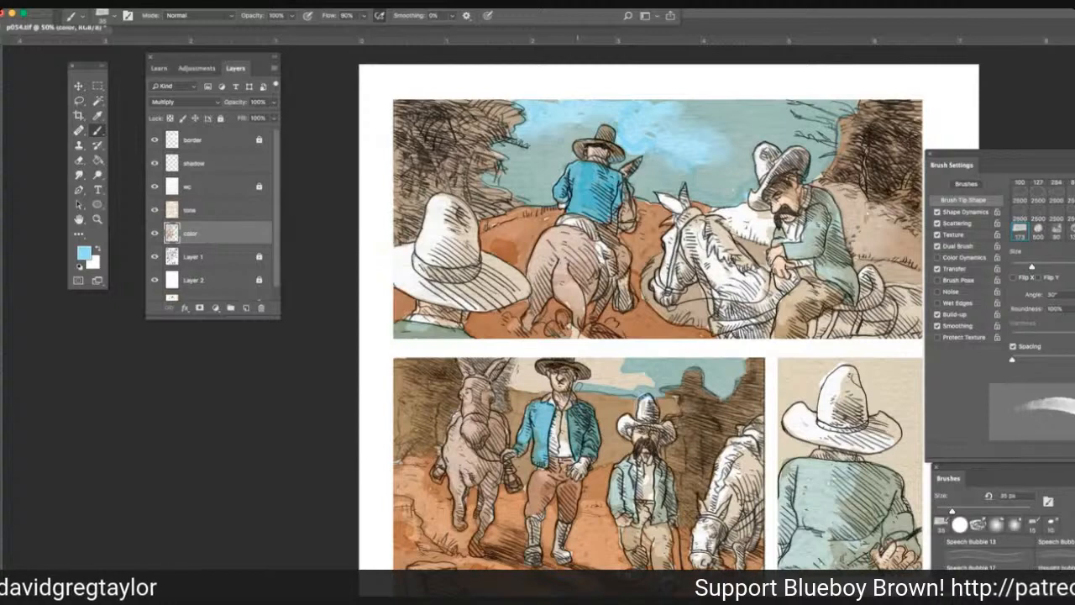
drag(592, 382, 592, 374)
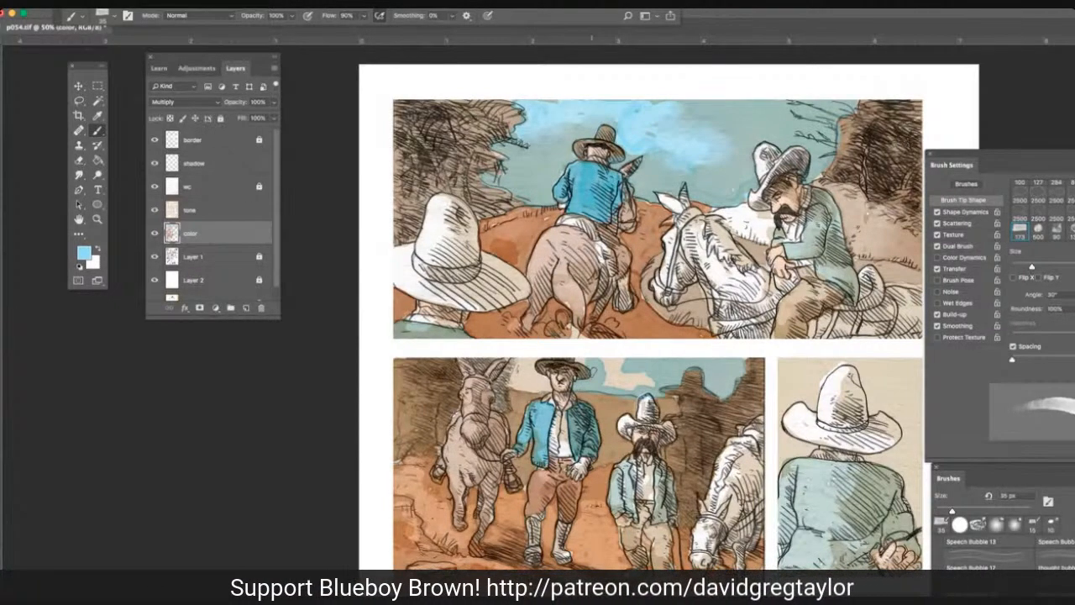
drag(578, 356, 624, 380)
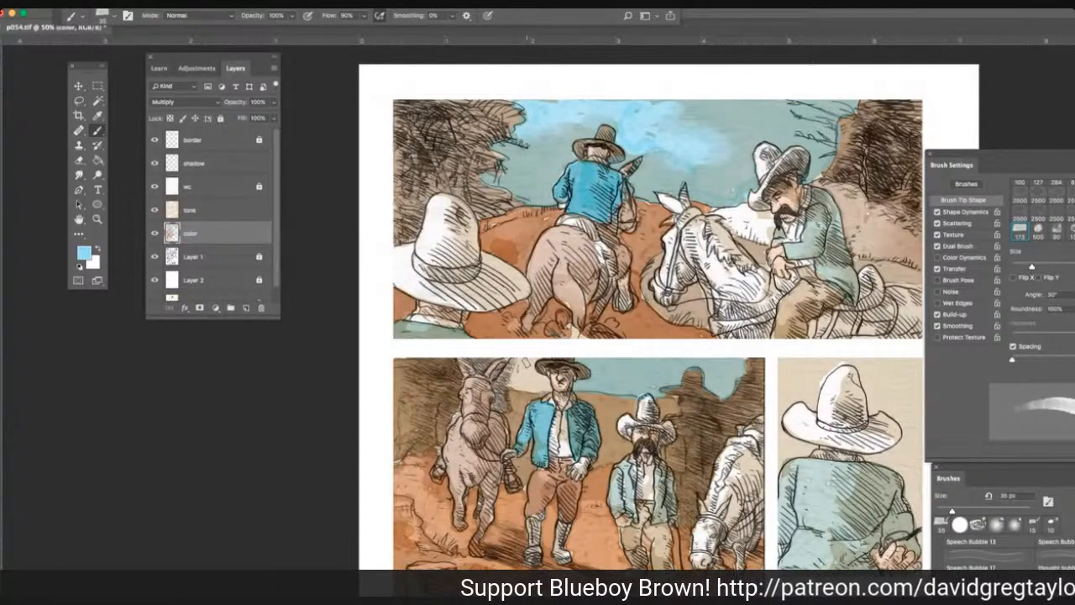
drag(533, 369, 545, 382)
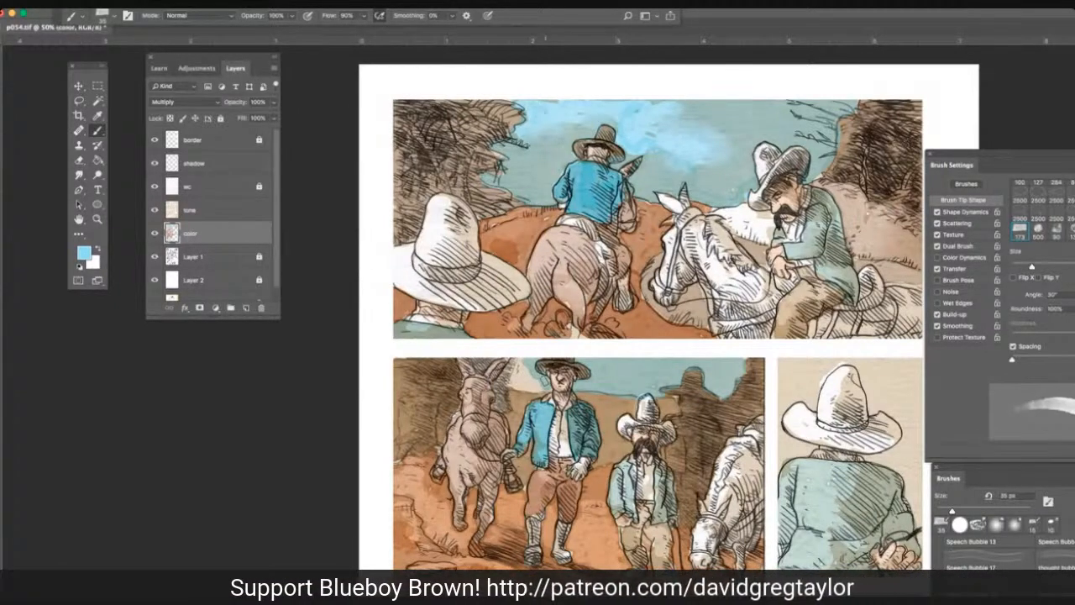
key(Tab)
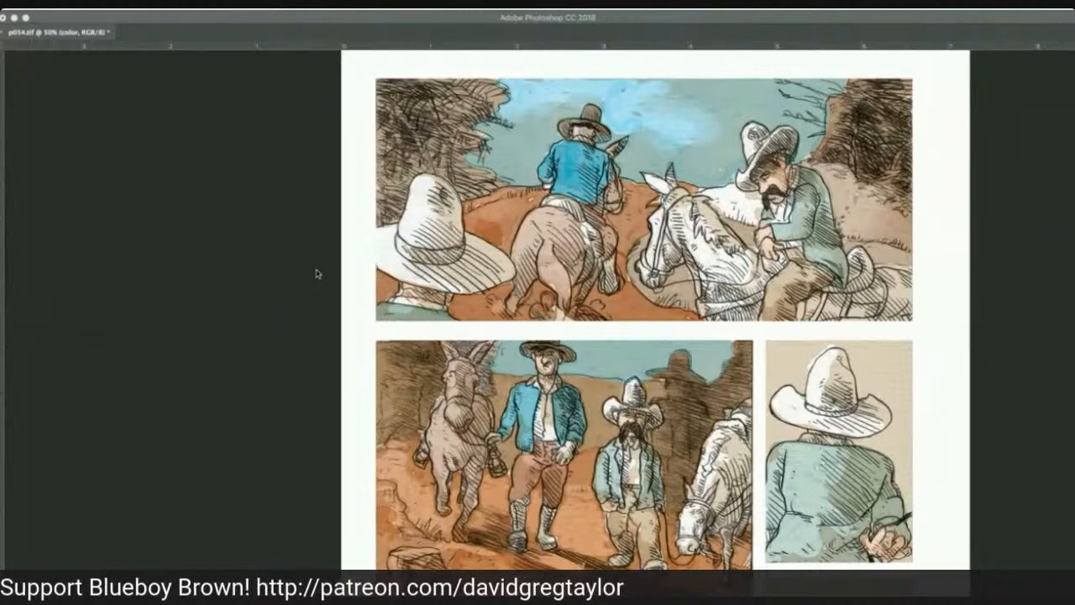
key(Tab)
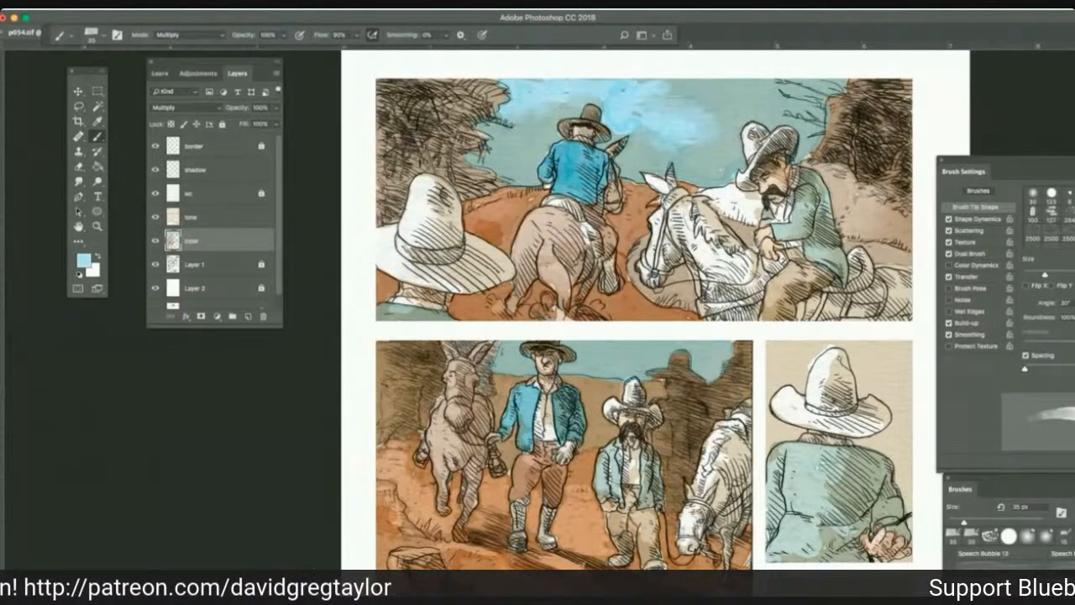
Try darkening the rider's blue jacket in the first panel with light blue Multiply strokes, and undo them.
drag(571, 161, 557, 190)
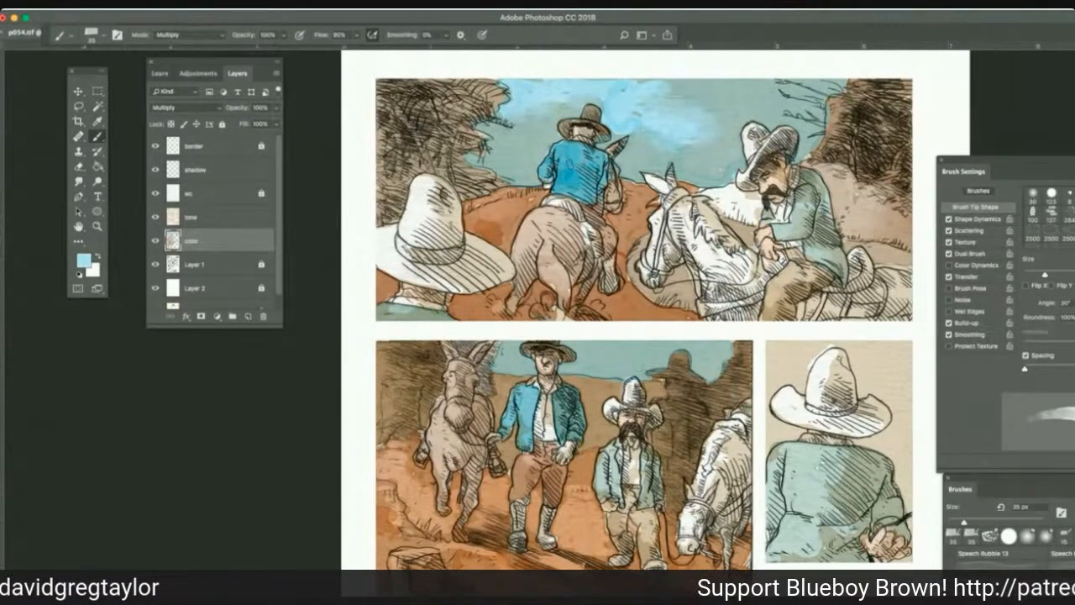
mouse_move(571, 153)
mouse_down()
mouse_move(547, 166)
mouse_move(562, 153)
mouse_move(580, 197)
mouse_up()
drag(596, 150, 584, 166)
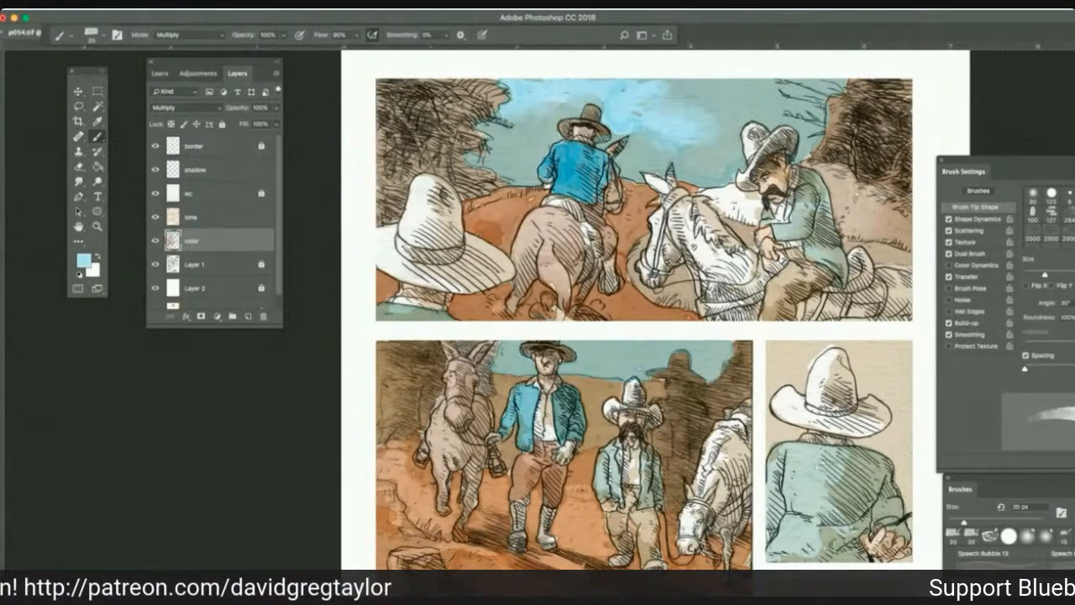
key(alt+super+z)
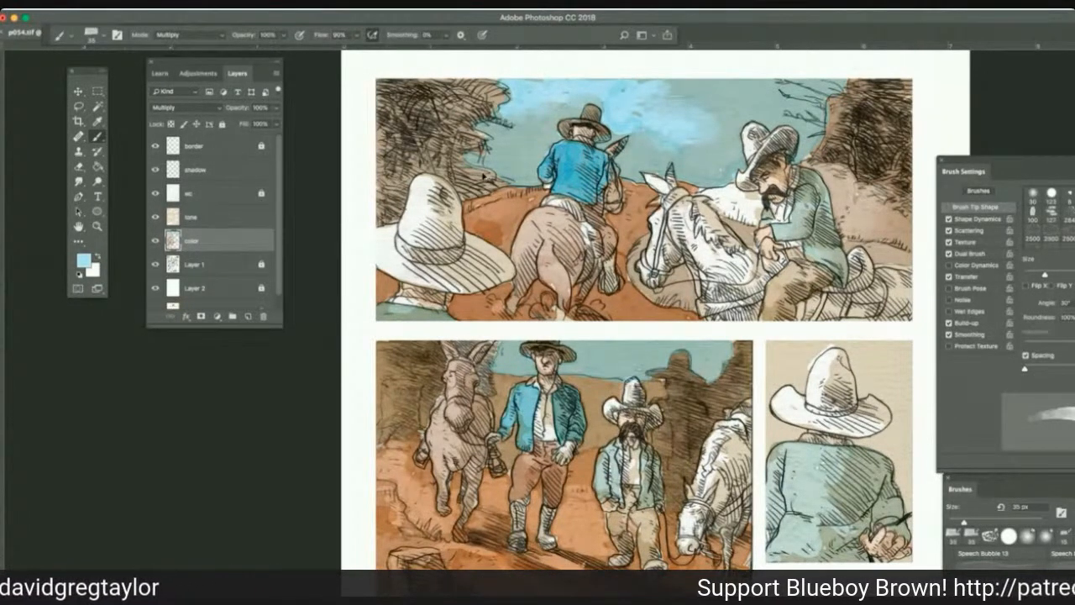
key(alt+super+z)
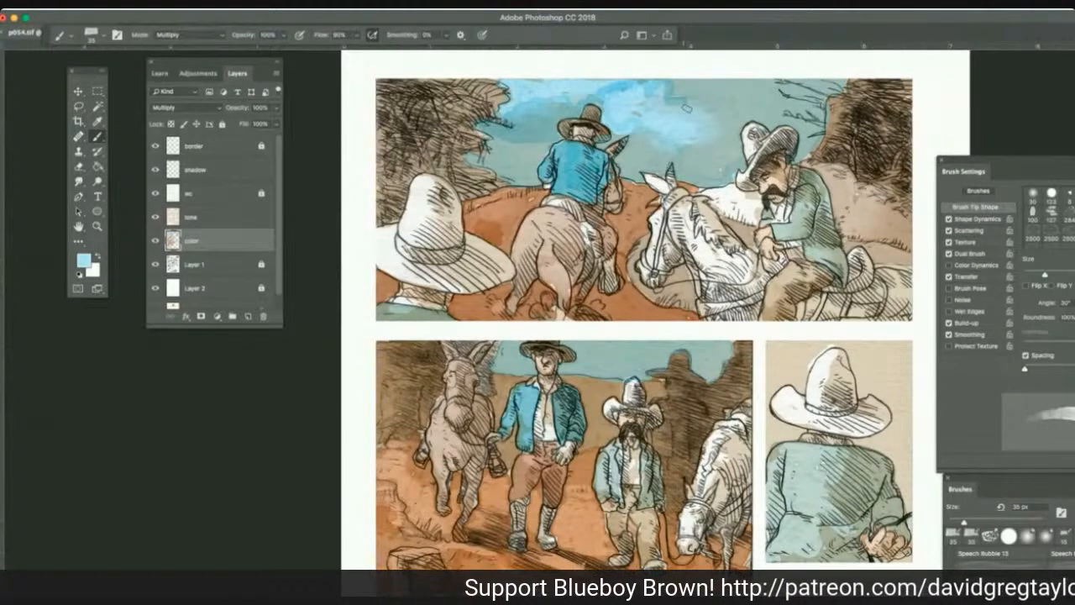
Deepen the first panel's sky with light blue Multiply strokes and dodge white clouds into it with a 25 px brush, Highlights range, 100% exposure.
mouse_move(687, 109)
mouse_down()
mouse_move(673, 120)
mouse_move(630, 110)
mouse_move(618, 102)
mouse_move(624, 91)
mouse_up()
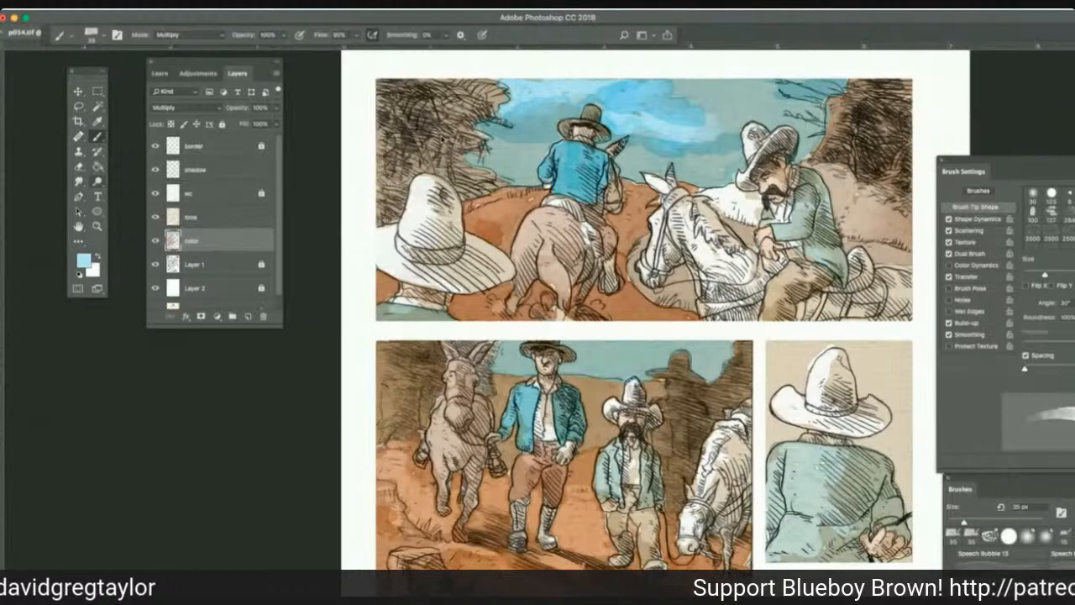
click(97, 183)
mouse_move(553, 92)
mouse_down()
mouse_move(601, 84)
mouse_move(643, 90)
mouse_up()
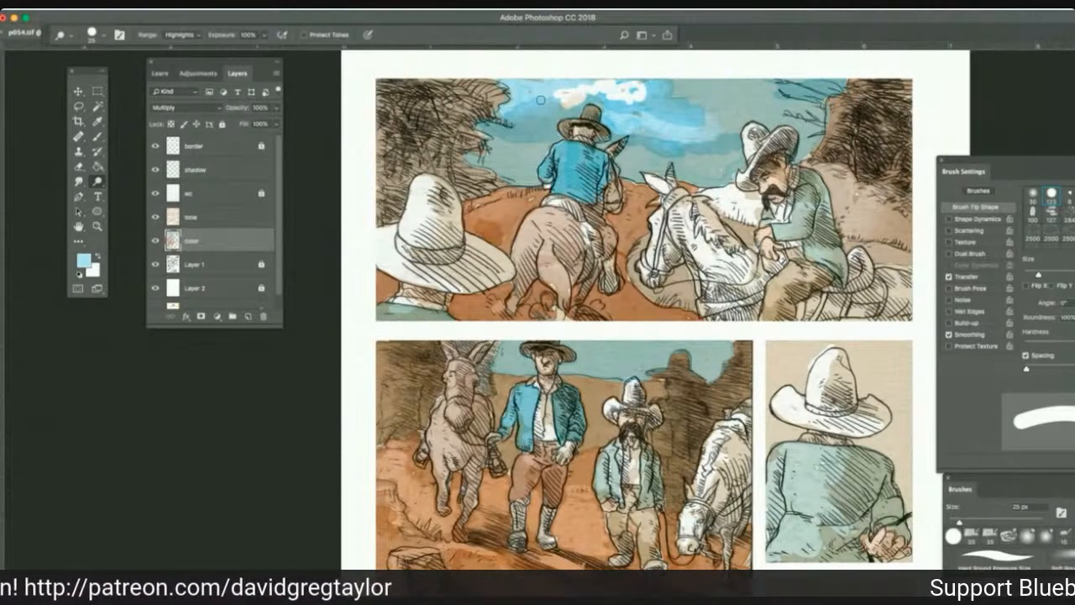
mouse_move(545, 101)
mouse_down()
mouse_move(525, 123)
mouse_move(533, 95)
mouse_move(595, 88)
mouse_up()
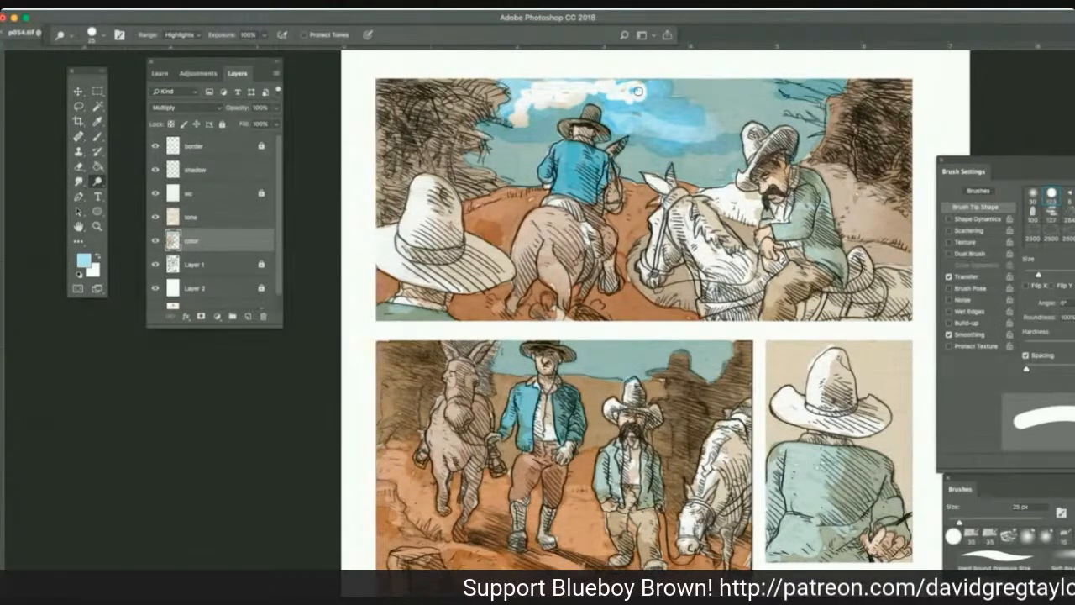
drag(671, 118, 712, 116)
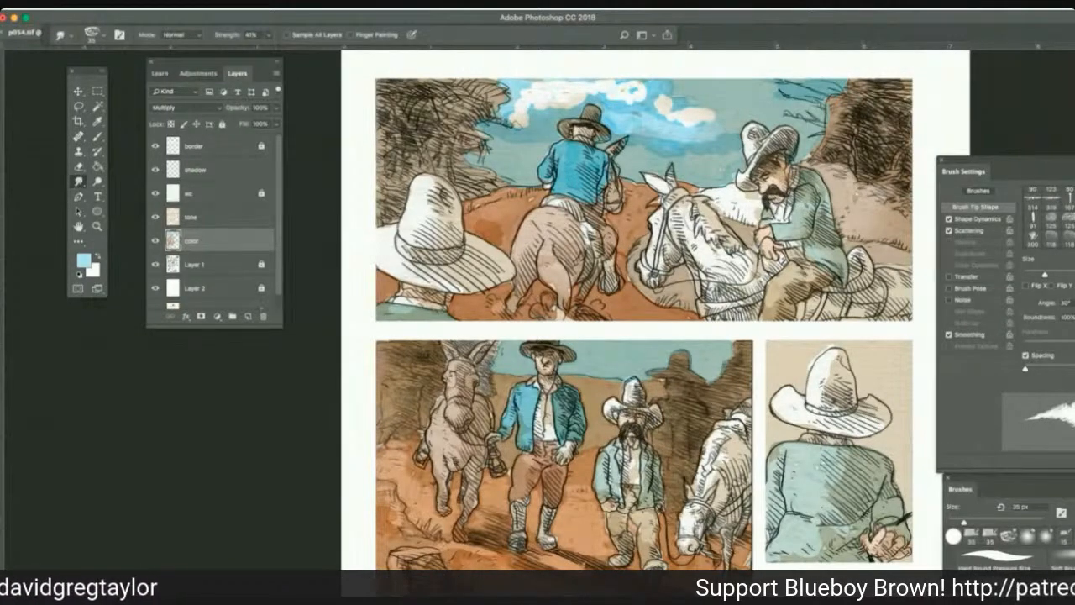
Soften the first panel's clouds with 41% Smudge strokes, dodge brighter white highlights above the rider's hat, and smudge them into the sky.
mouse_move(539, 109)
mouse_down()
mouse_move(625, 94)
mouse_move(676, 127)
mouse_move(695, 122)
mouse_up()
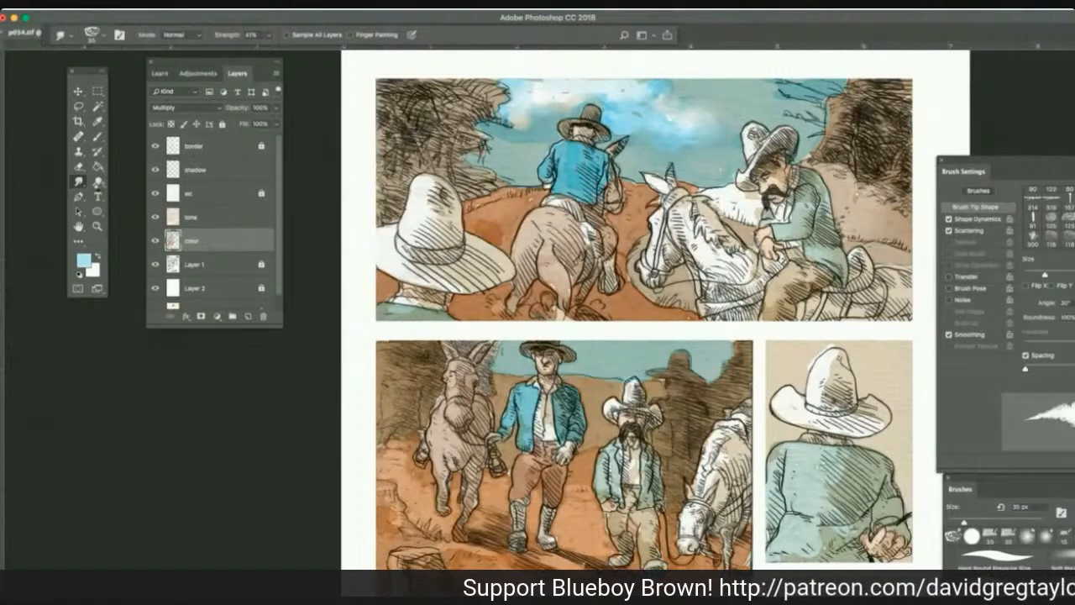
click(98, 182)
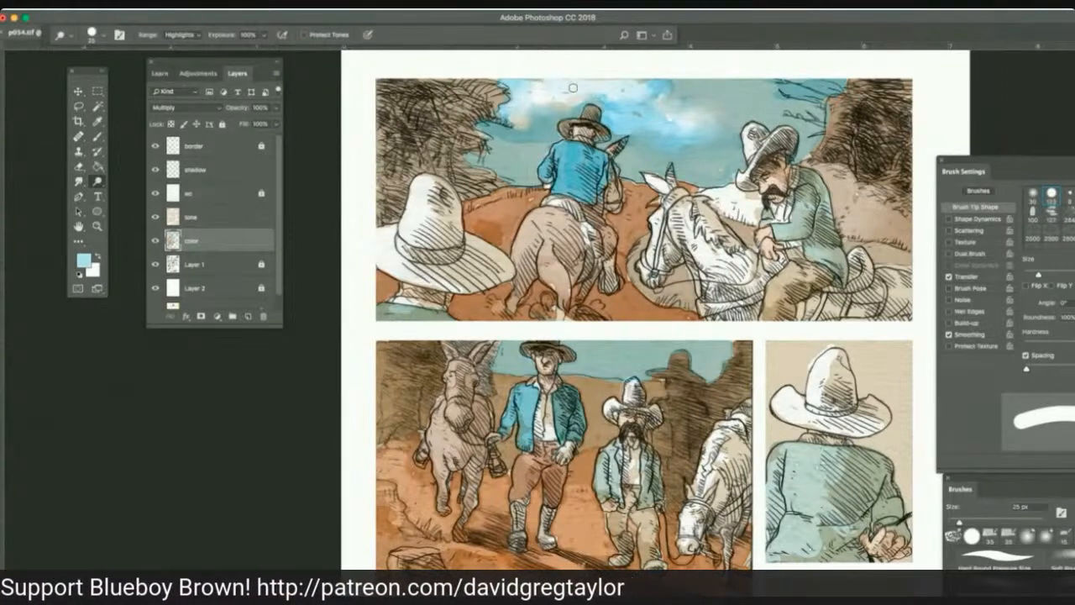
mouse_move(605, 85)
mouse_down()
mouse_move(625, 91)
mouse_move(607, 105)
mouse_move(616, 120)
mouse_move(625, 114)
mouse_move(592, 100)
mouse_move(595, 81)
mouse_up()
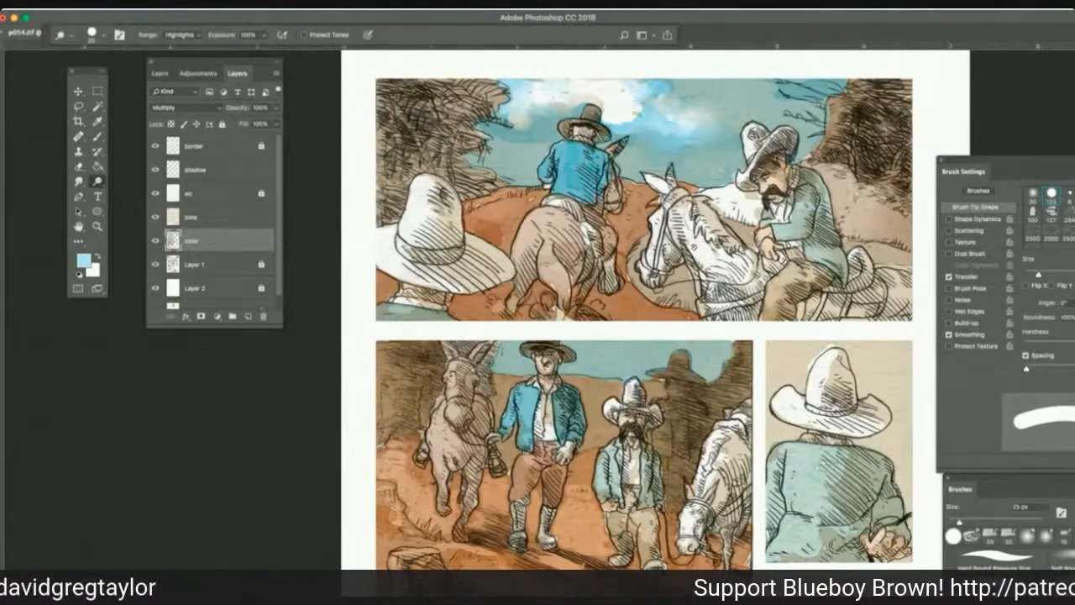
click(78, 180)
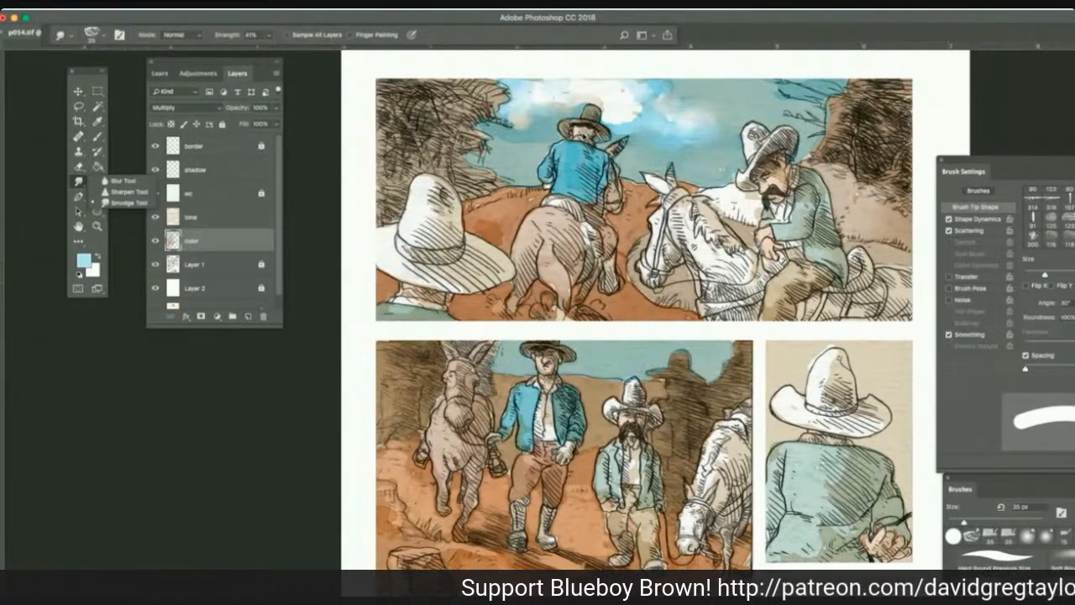
drag(607, 120, 633, 119)
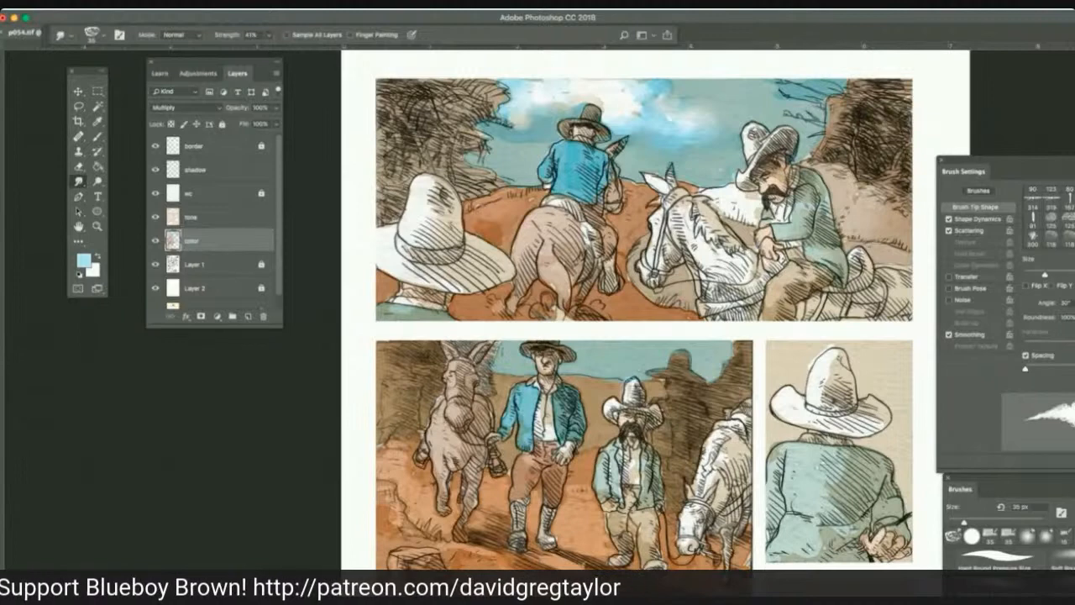
Burn darker undersides into the first panel's clouds and sky on the tone and color layers, using a 30 px brush, Midtones range, 100% exposure.
click(213, 220)
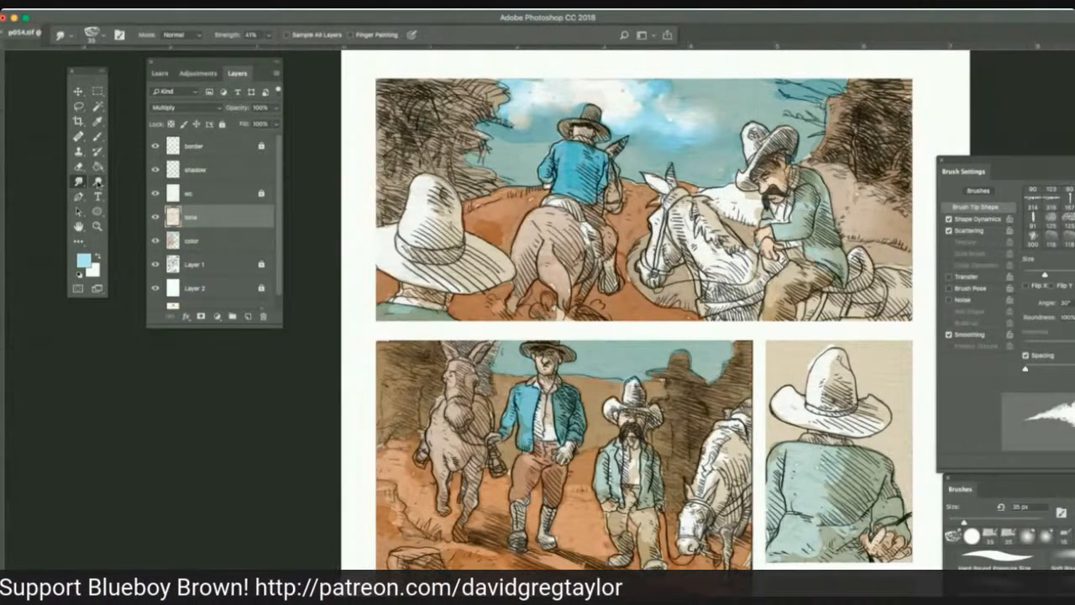
drag(97, 182, 123, 199)
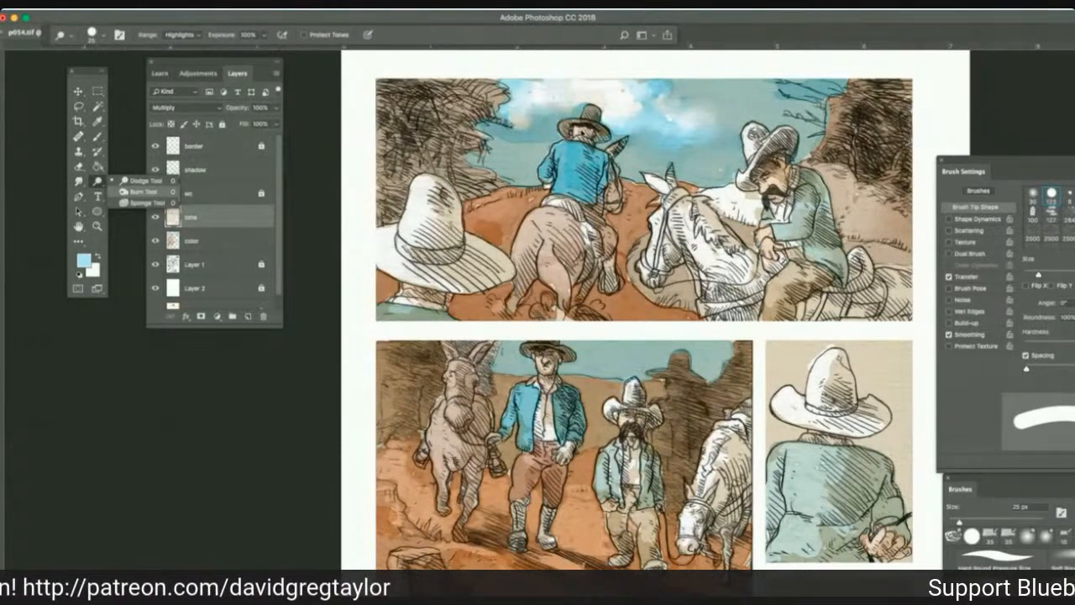
click(135, 191)
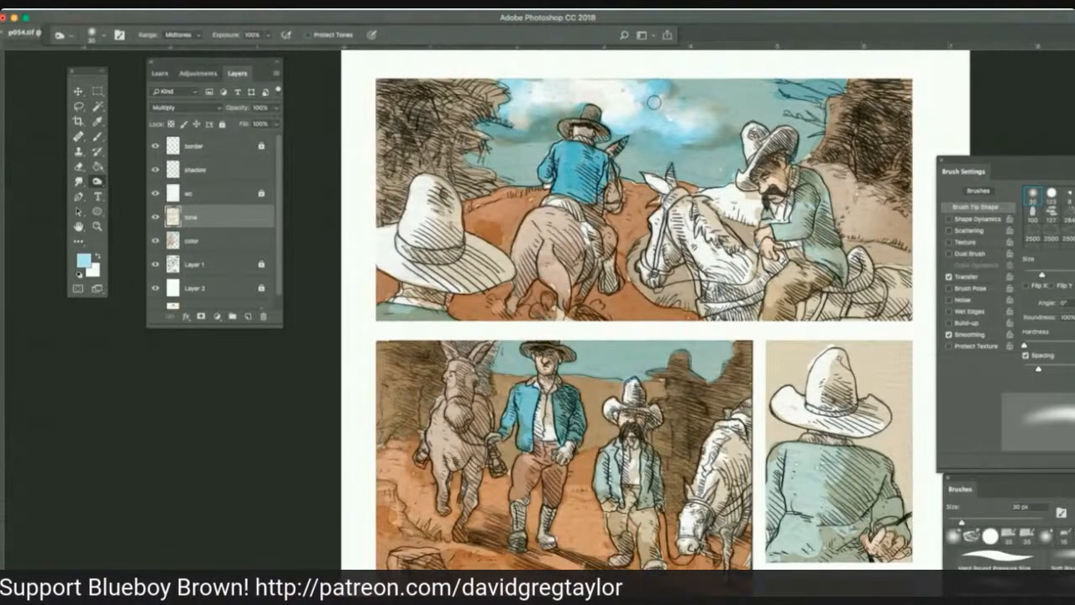
click(218, 241)
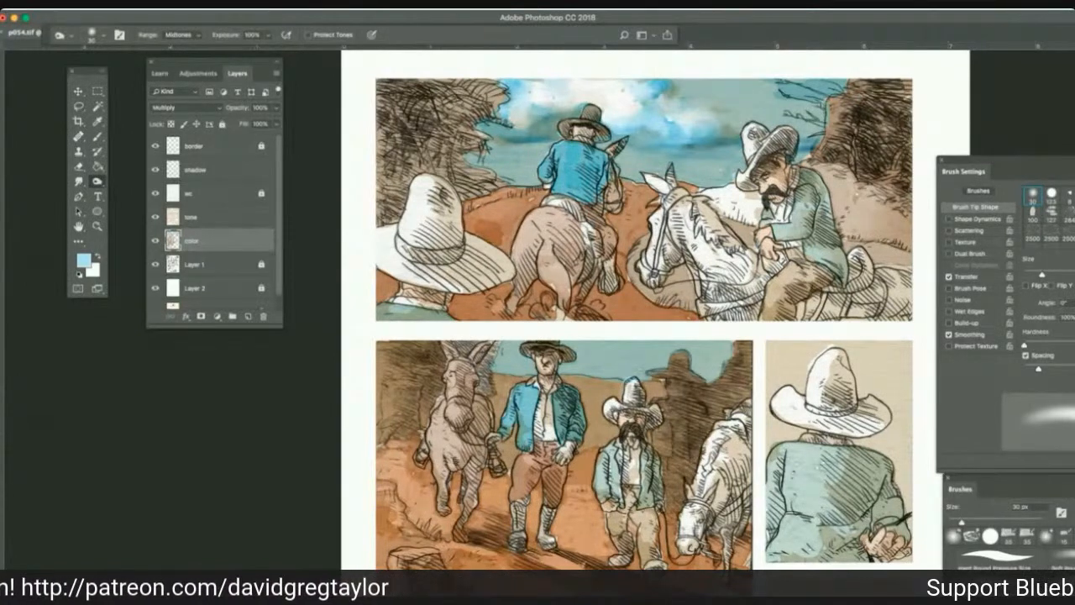
Dodge white clouds into the second panel's sky on the color and tone layers with a 25 px brush, Highlights range, 100% exposure.
click(97, 182)
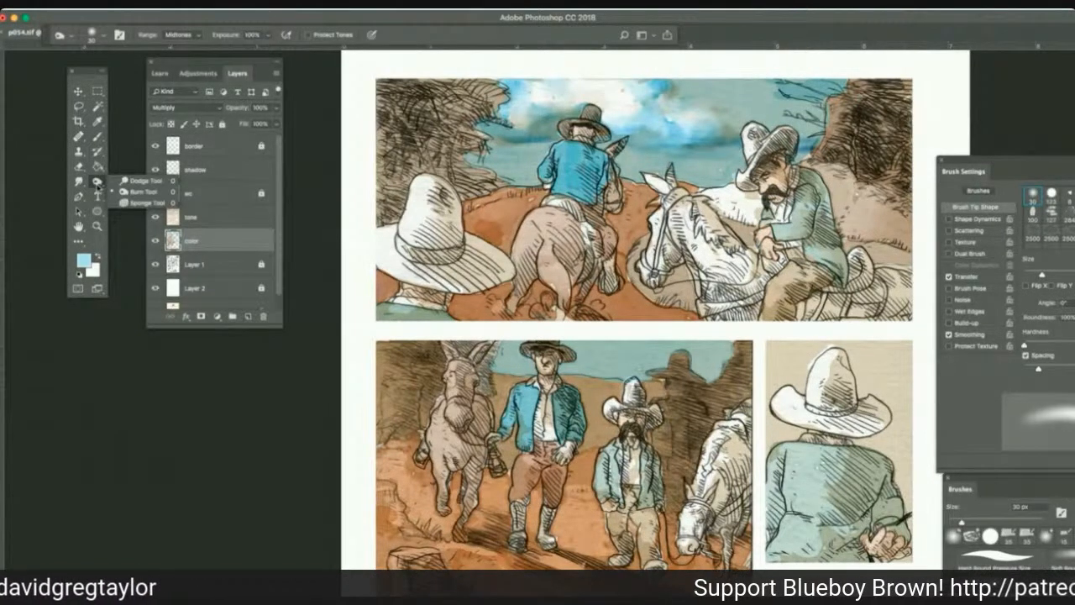
click(124, 181)
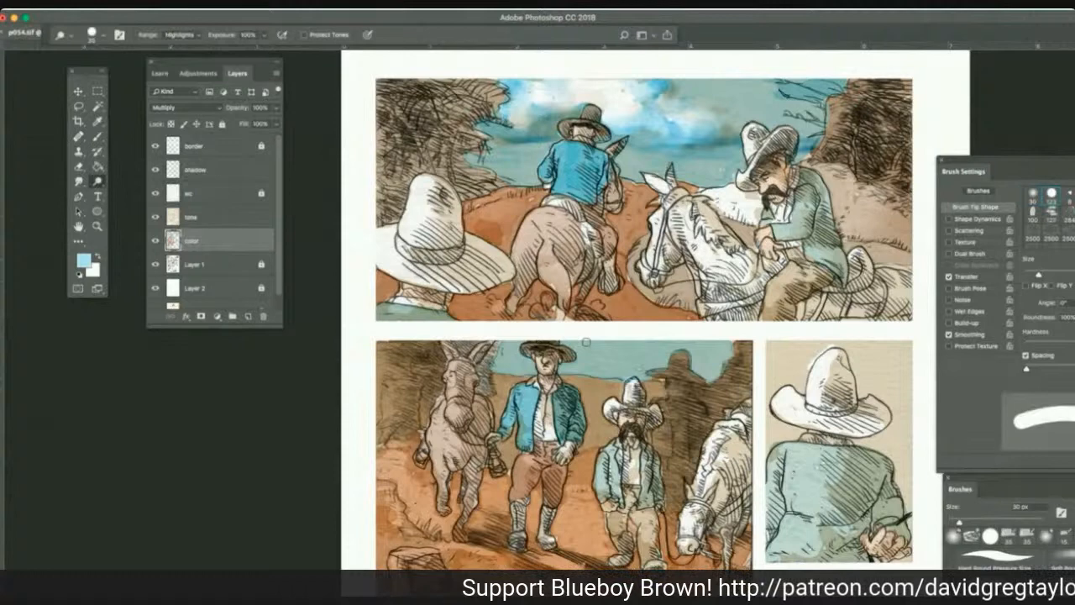
key(bracketright)
mouse_move(594, 348)
mouse_down()
mouse_move(619, 346)
mouse_move(616, 360)
mouse_move(629, 354)
mouse_move(581, 353)
mouse_up()
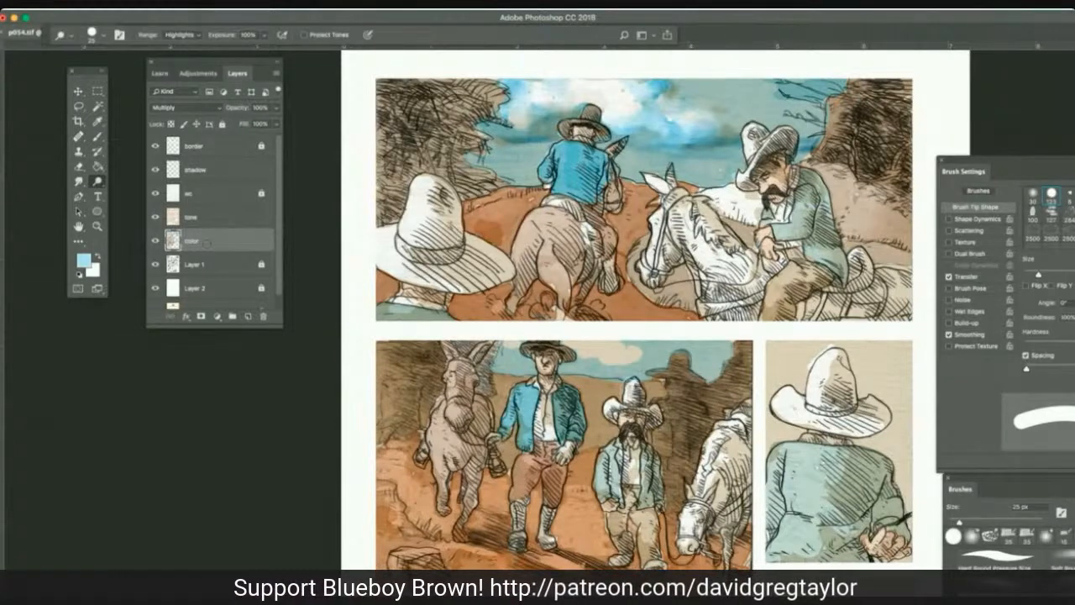
click(245, 220)
drag(573, 340, 625, 351)
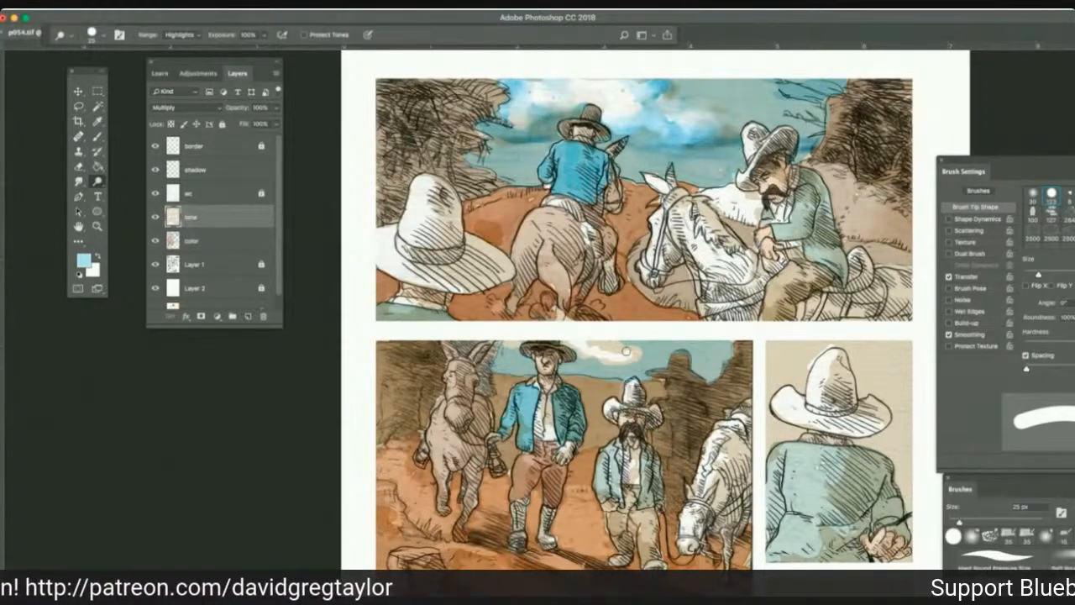
drag(625, 351, 598, 344)
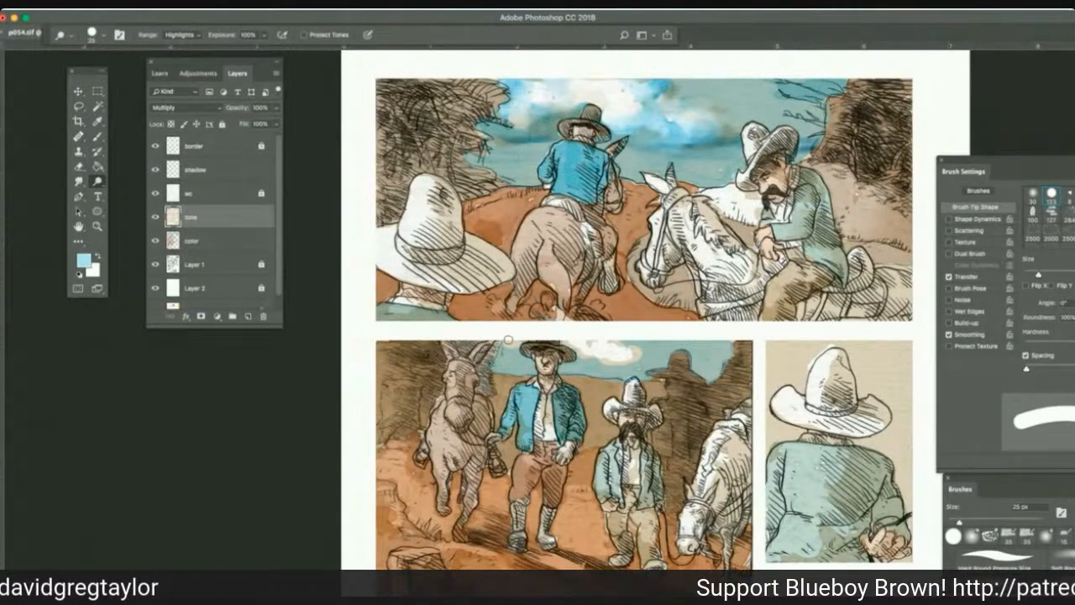
drag(506, 339, 514, 343)
Smudge the second panel's cloud edges on the tone layer at 41% strength, and return to the color layer.
click(78, 181)
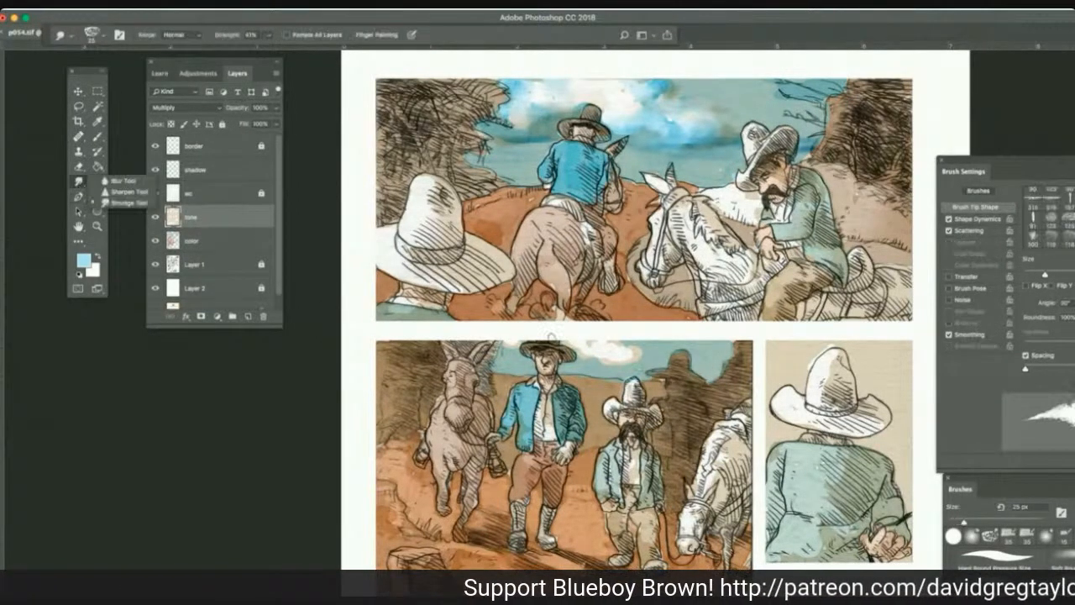
mouse_move(591, 345)
mouse_down()
mouse_move(622, 358)
mouse_move(598, 362)
mouse_up()
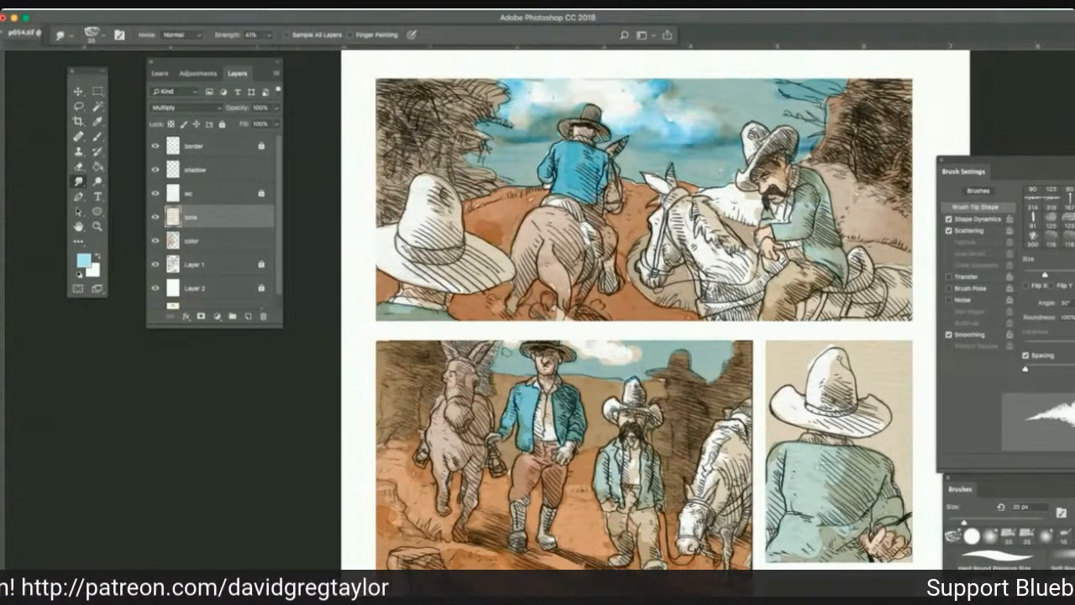
click(207, 241)
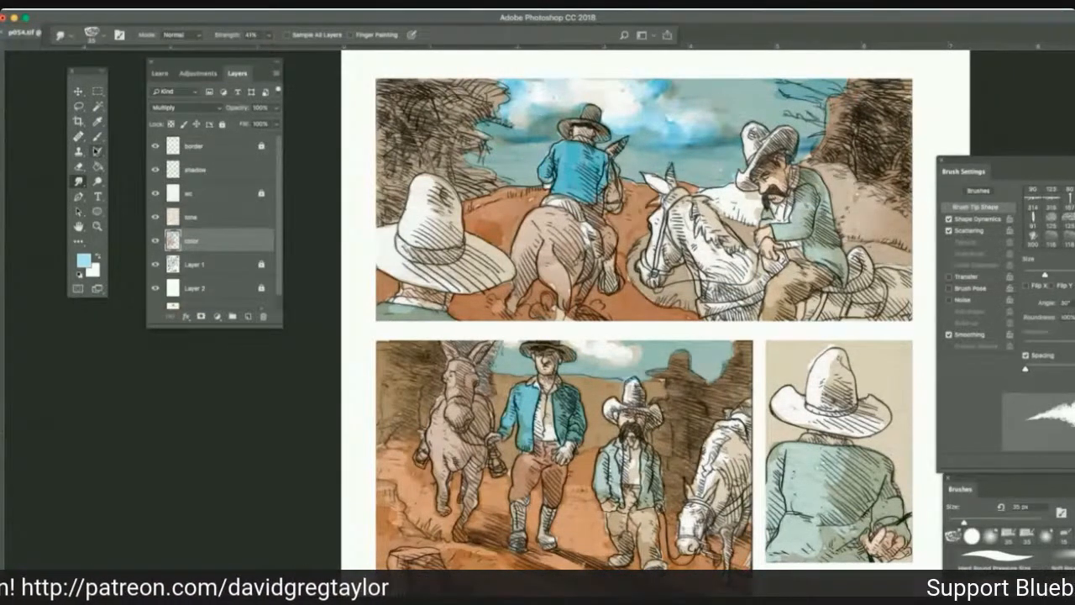
Deepen the second panel's sky around the clouds with light blue 35 px Multiply strokes and blend them at 41% Smudge strength.
click(97, 136)
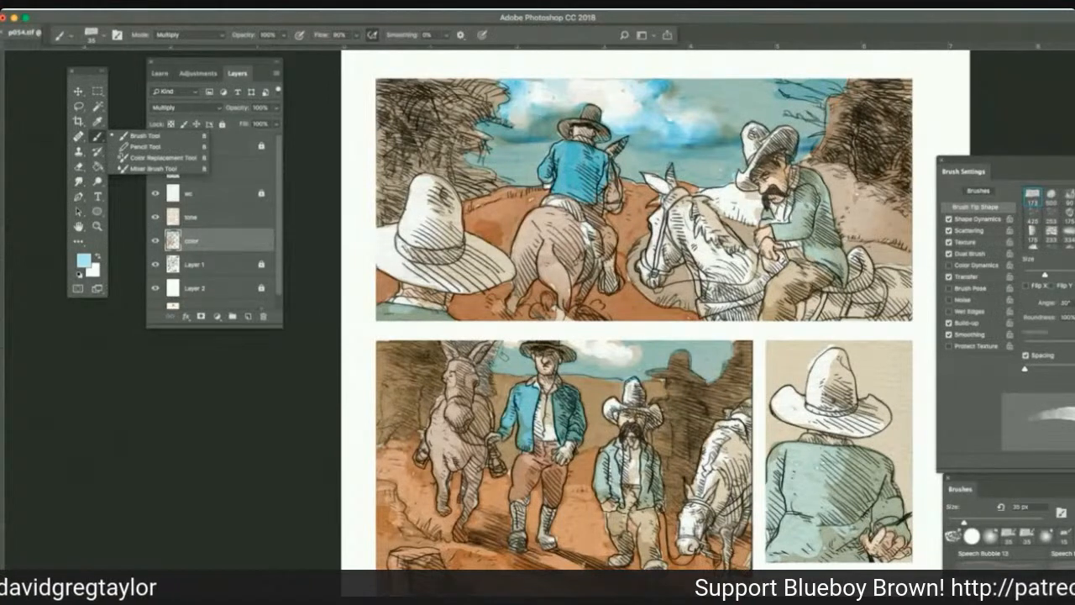
click(143, 135)
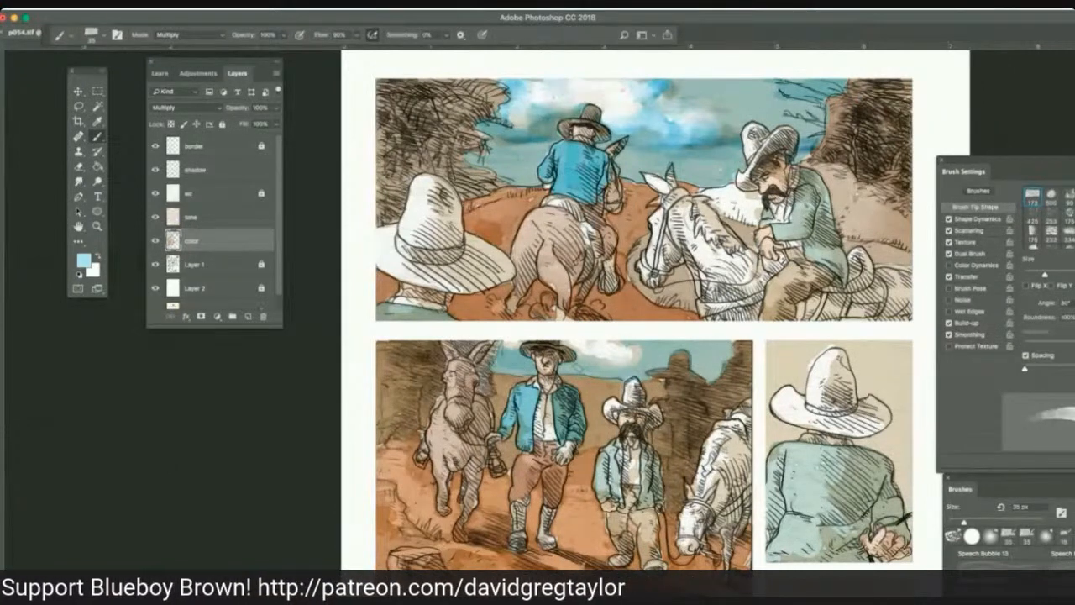
drag(577, 367, 578, 365)
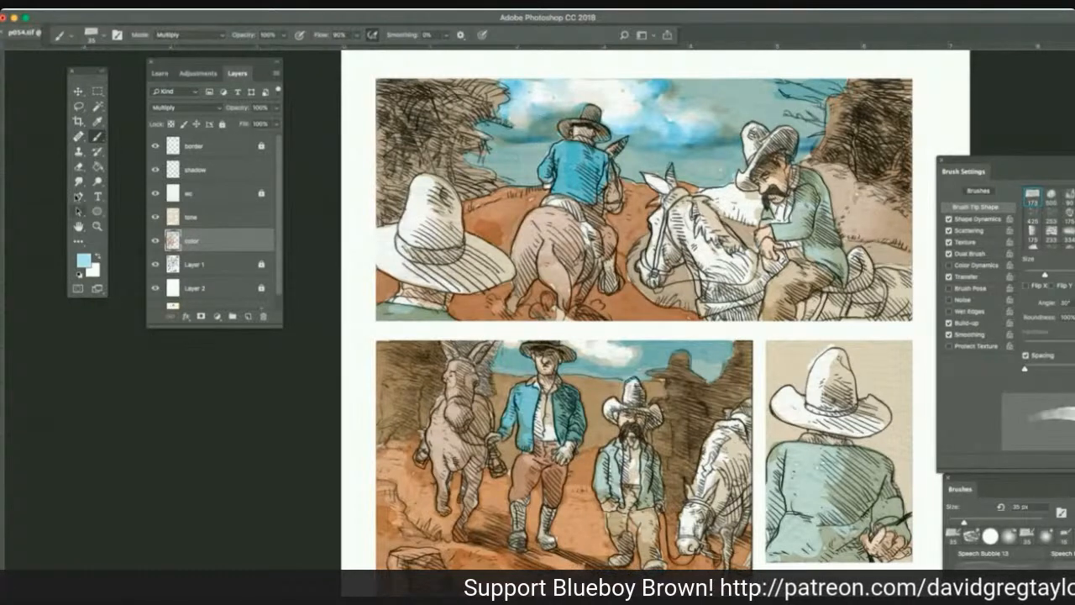
click(79, 182)
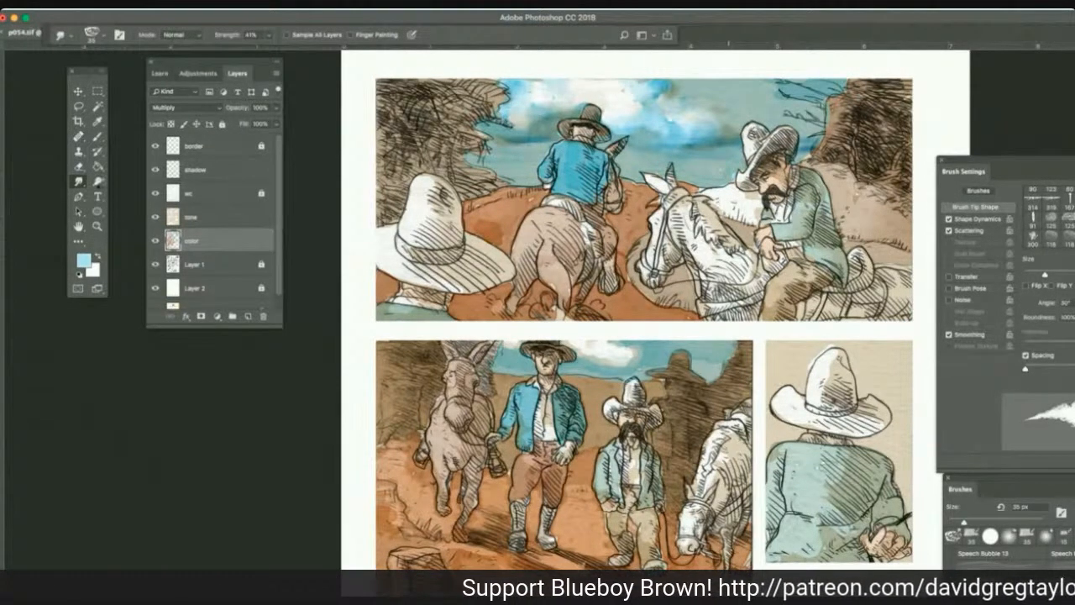
Burn the second panel's sky above the hills with a 30 px brush, Midtones range, 100% exposure, and smudge the dark blue smooth.
click(97, 182)
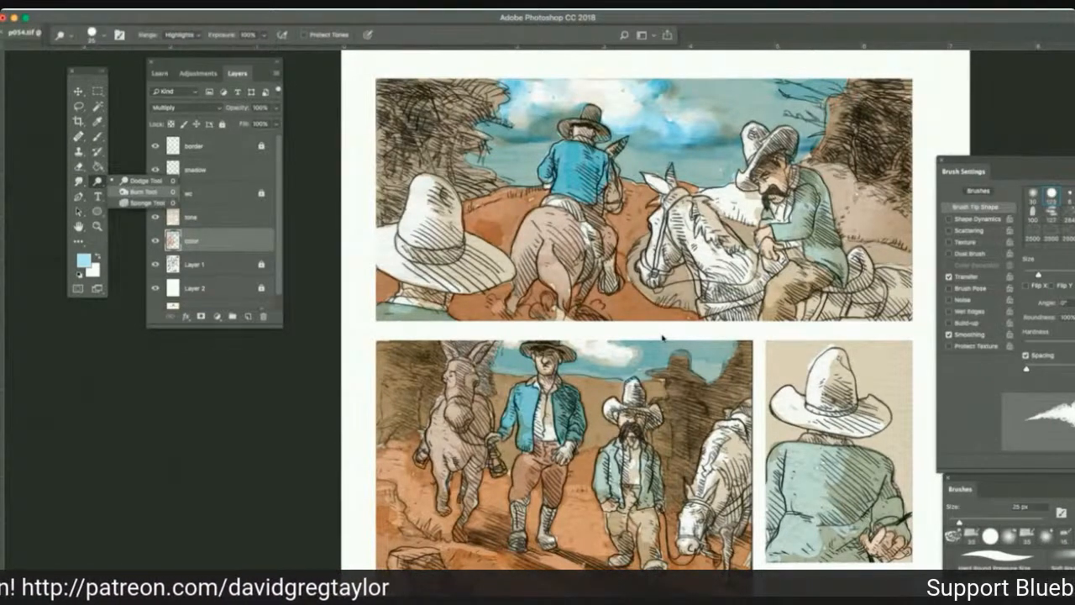
click(141, 192)
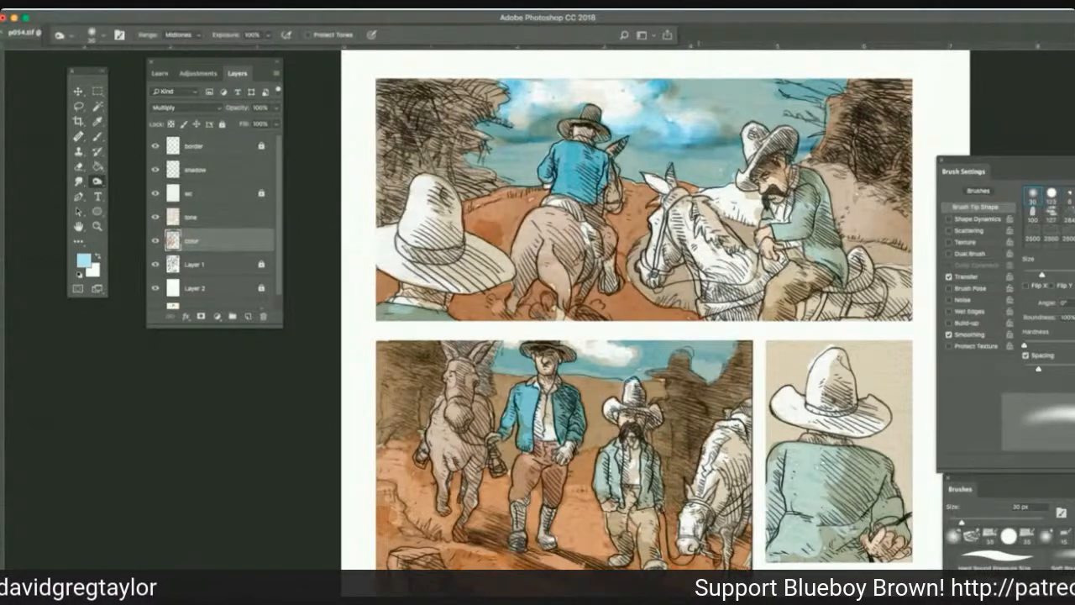
mouse_move(716, 348)
mouse_down()
mouse_move(631, 358)
mouse_move(601, 340)
mouse_move(586, 360)
mouse_move(611, 370)
mouse_move(568, 368)
mouse_up()
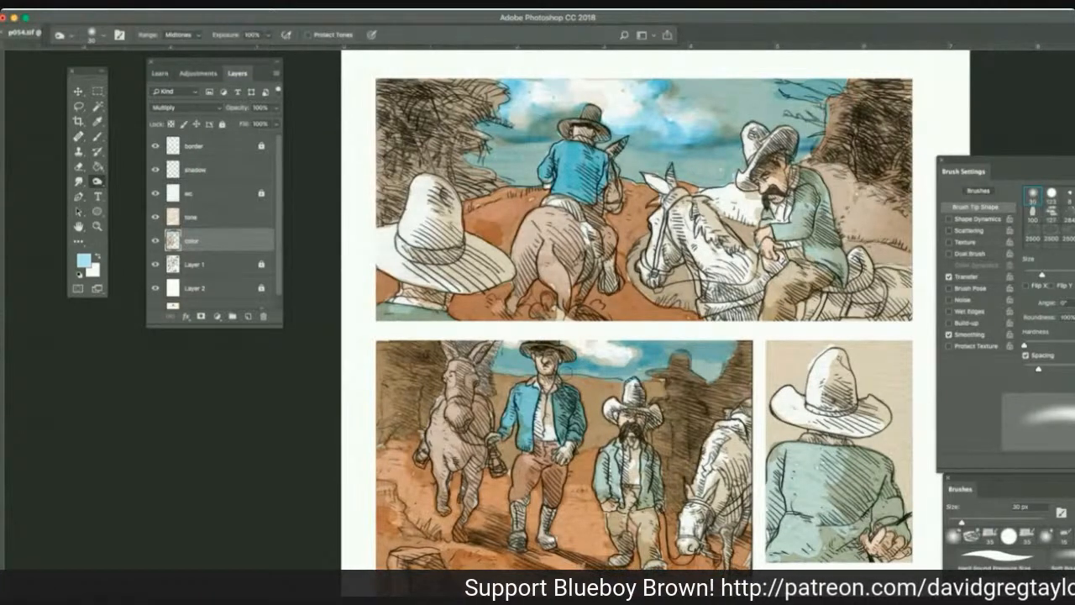
mouse_move(525, 366)
mouse_down()
mouse_move(499, 365)
mouse_move(510, 360)
mouse_up()
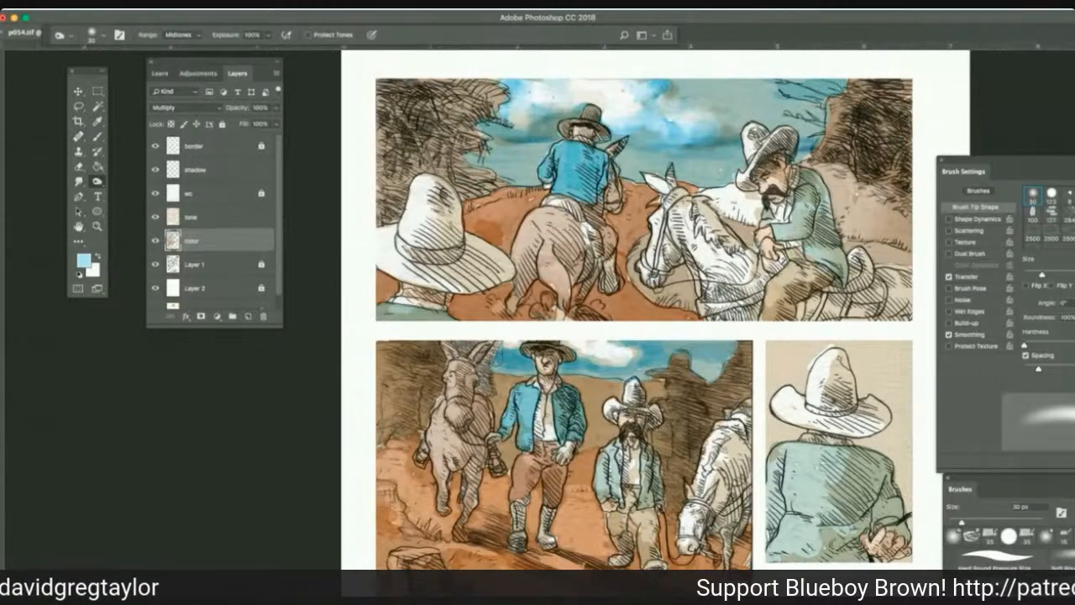
click(79, 184)
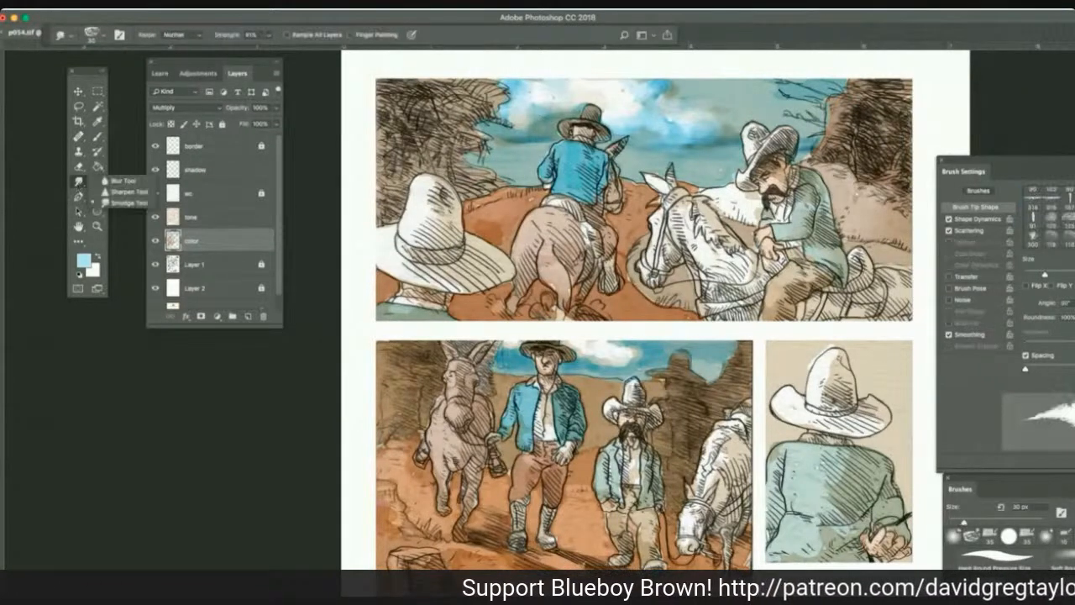
drag(503, 367, 522, 366)
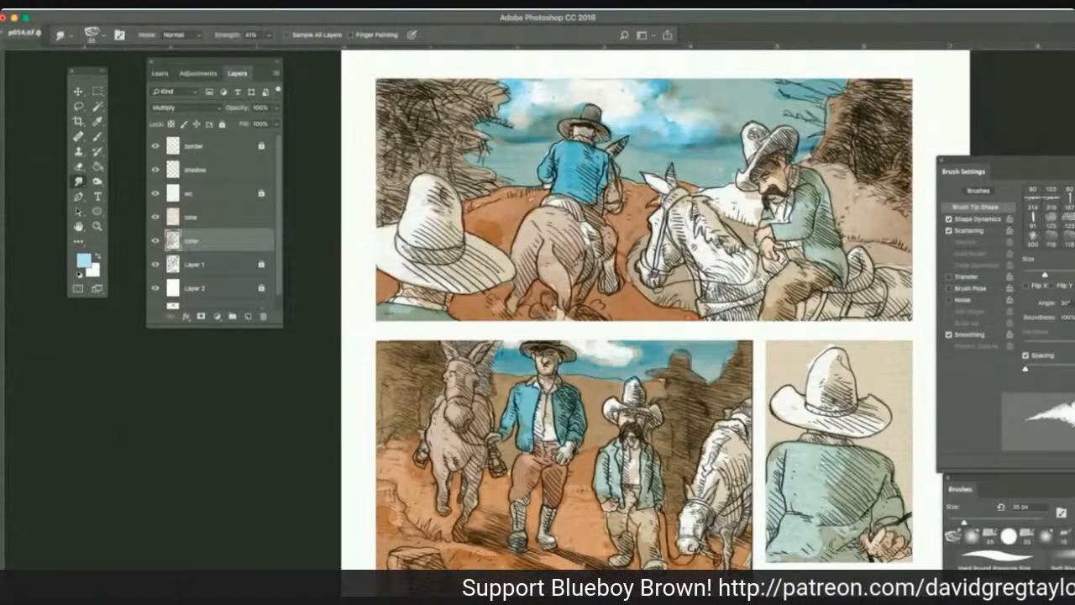
Sample tan from the blue-jacketed man's face and shade the second panel's distant hills with it in 35 px Multiply strokes.
click(99, 135)
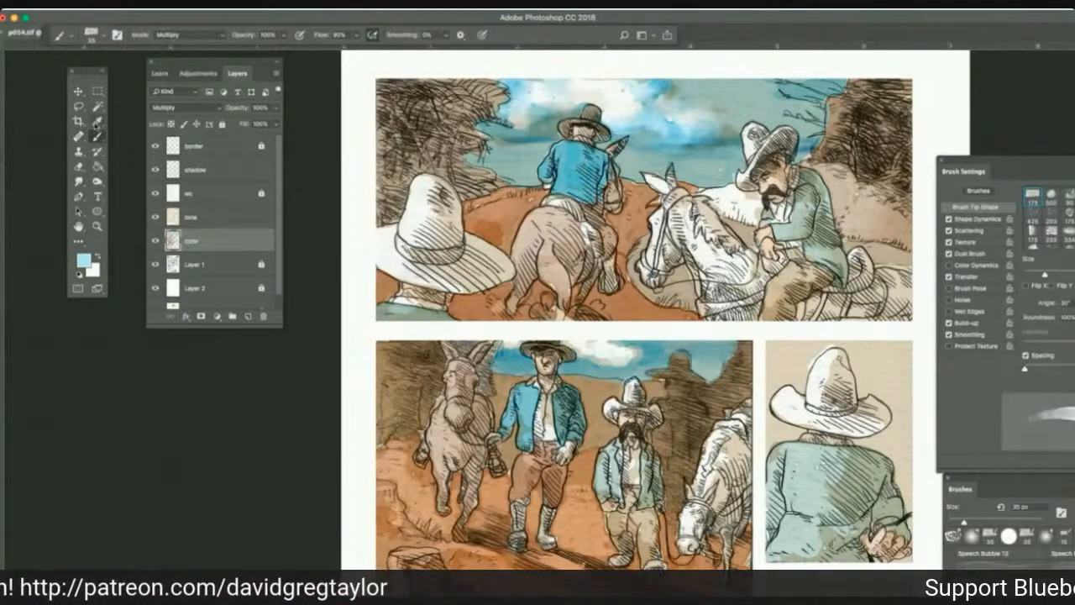
click(98, 122)
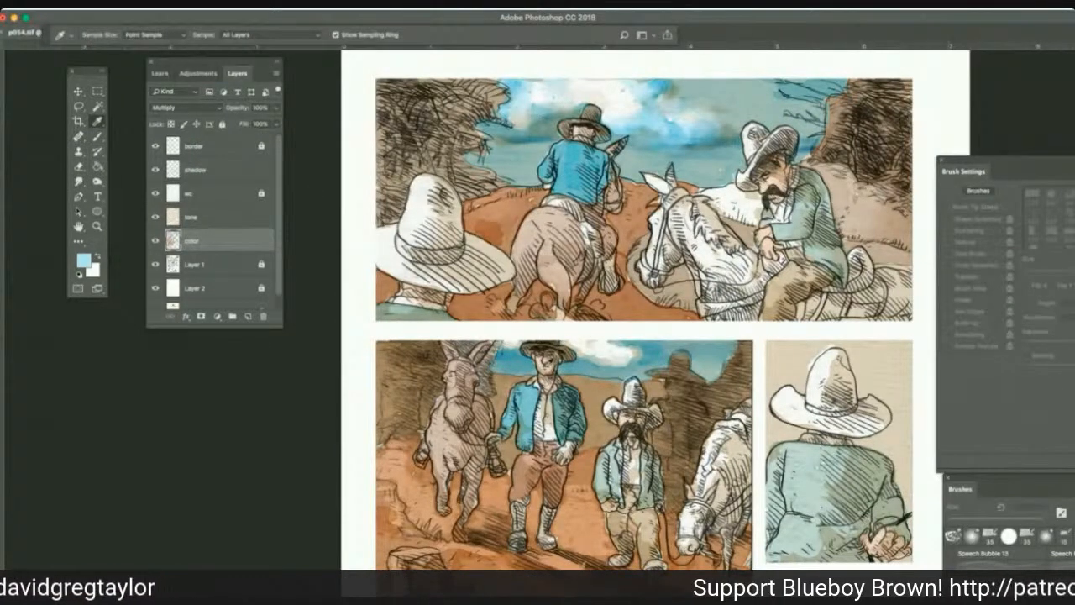
click(550, 362)
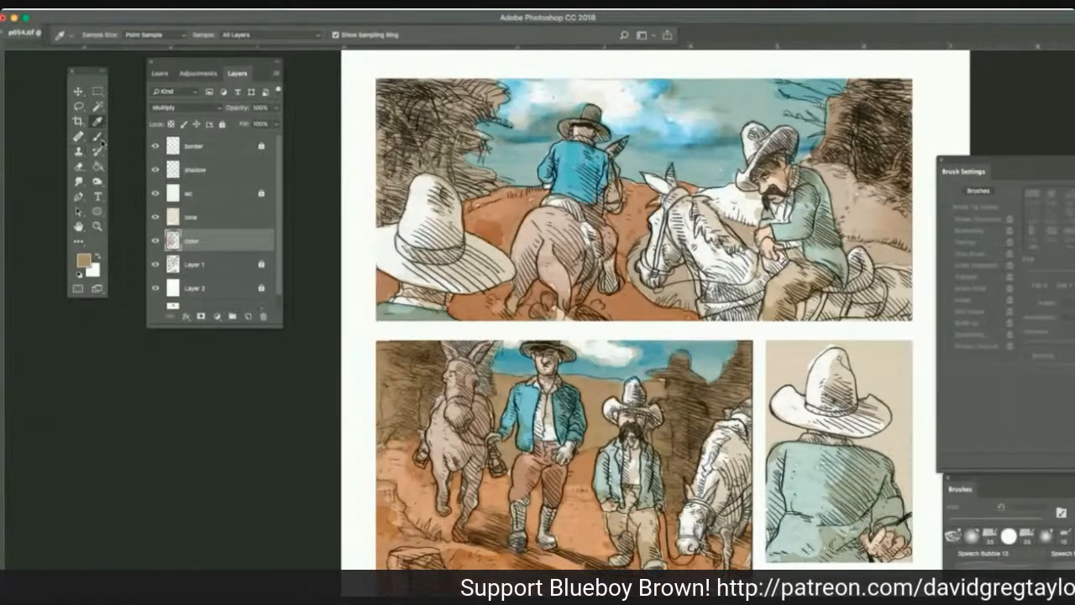
click(98, 136)
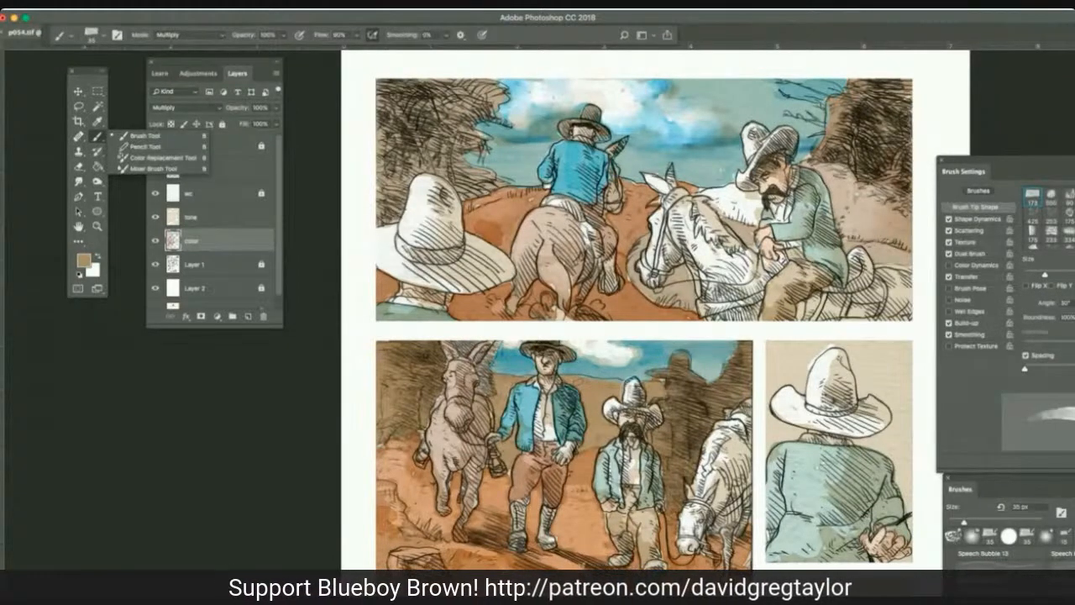
mouse_move(576, 381)
mouse_down()
mouse_move(621, 385)
mouse_move(556, 381)
mouse_move(662, 389)
mouse_up()
mouse_move(509, 376)
mouse_down()
mouse_move(530, 378)
mouse_move(494, 373)
mouse_up()
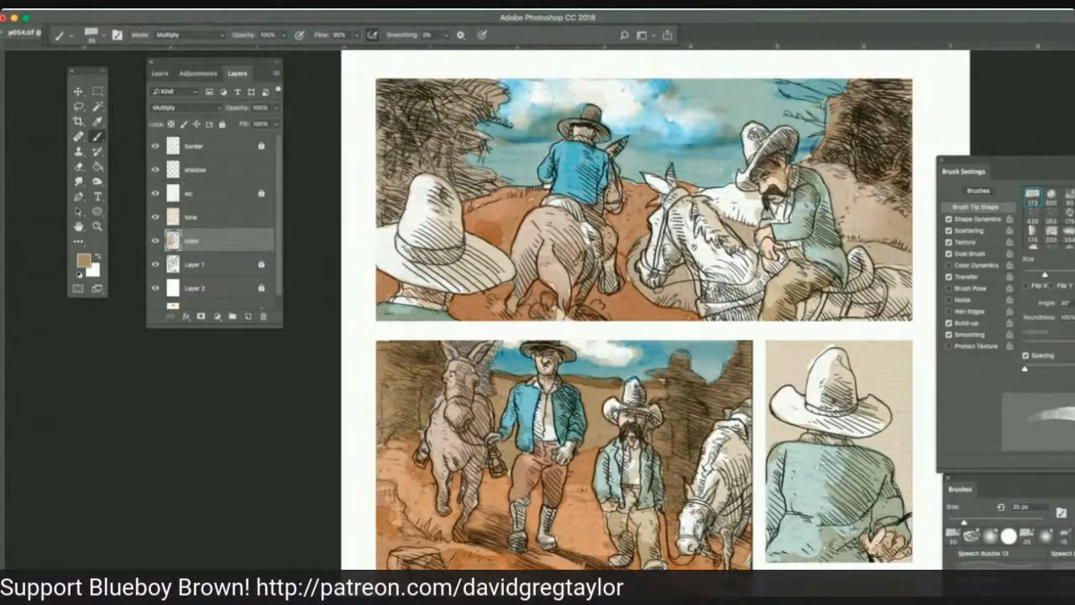
Blend the tan shading on the second panel's distant hills with 35 px Smudge strokes at 41% strength.
click(79, 182)
click(129, 204)
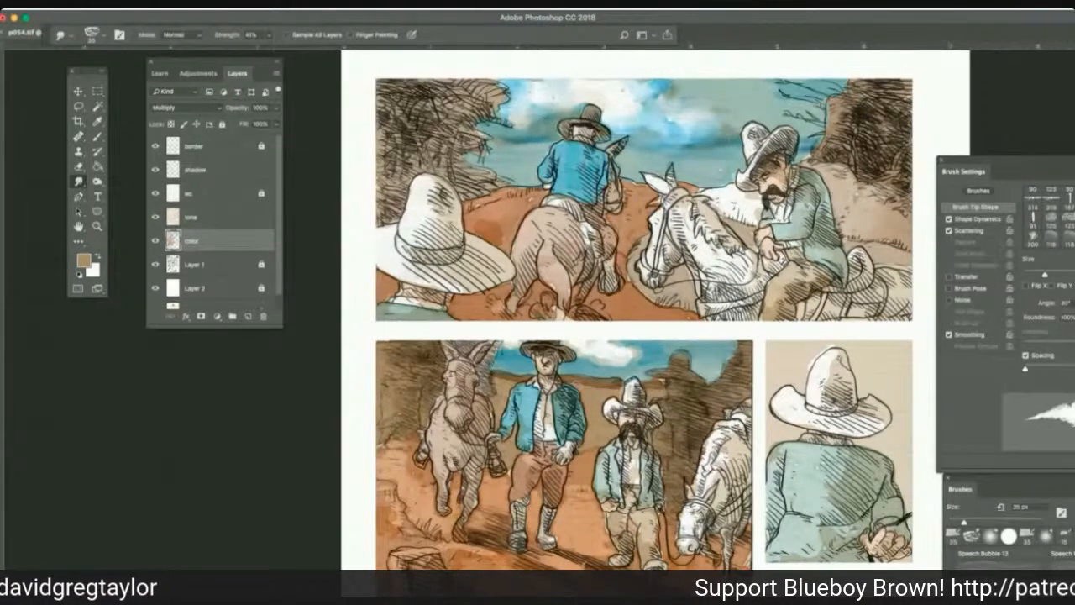
drag(590, 387, 613, 387)
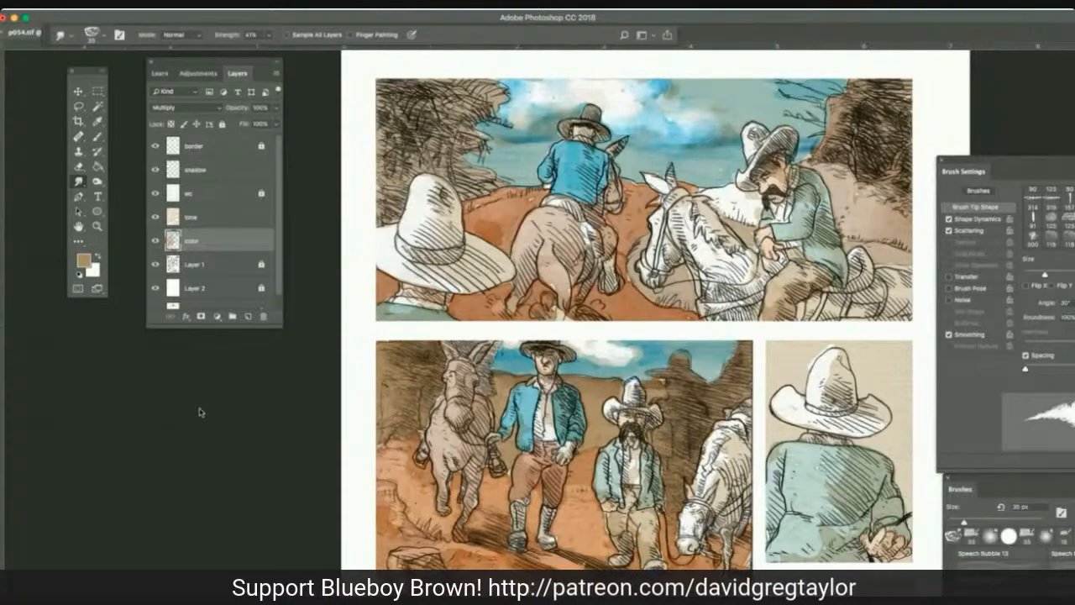
Sample a light blue and deepen the walking man's blue jacket in the second panel with 35 px Multiply brush strokes.
key(b)
key(i)
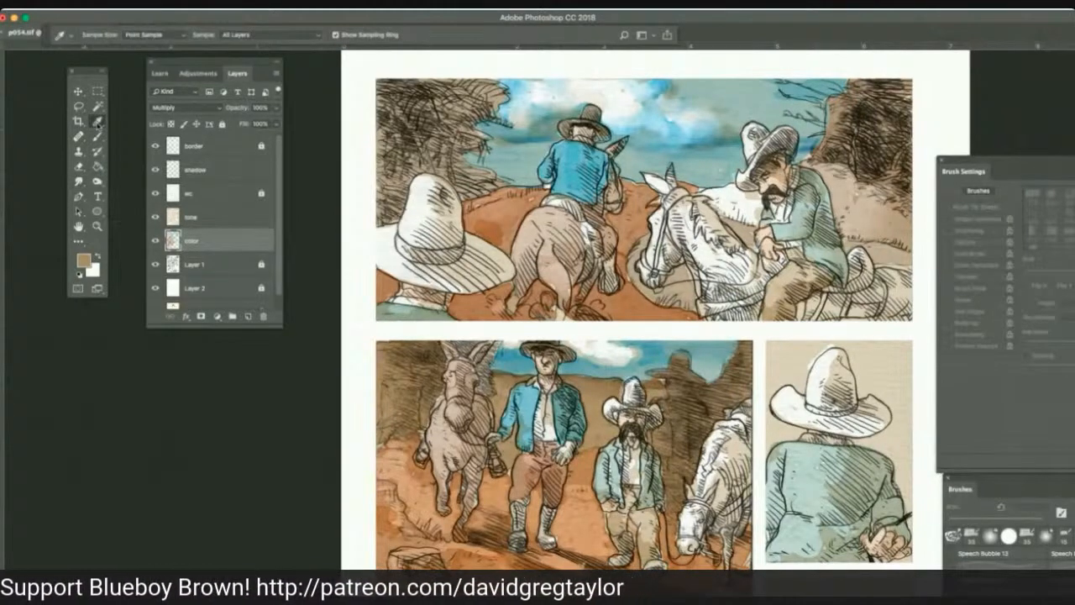
key(b)
key(i)
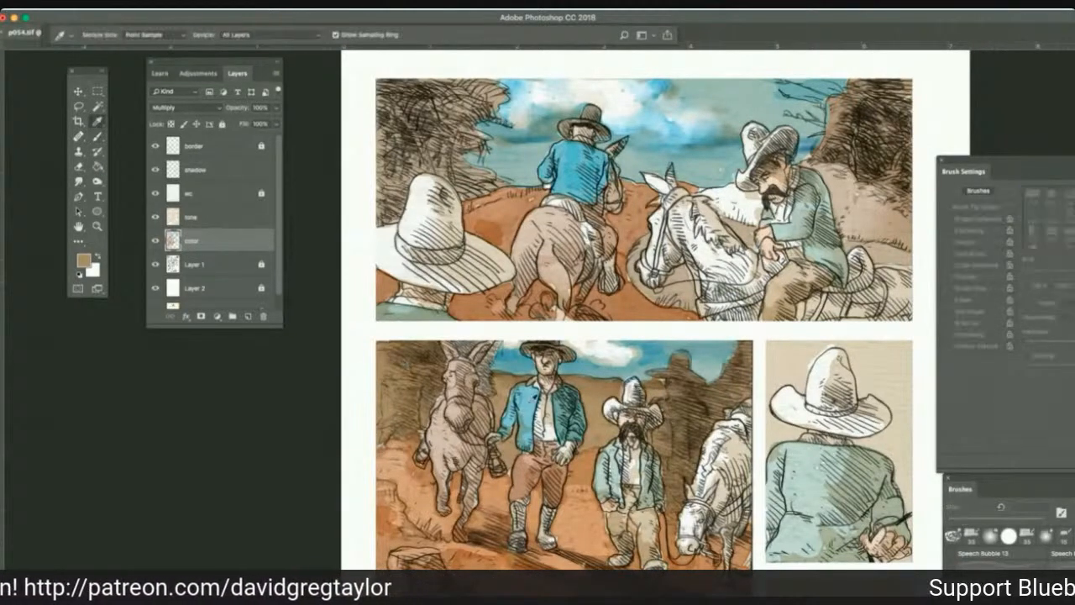
click(396, 293)
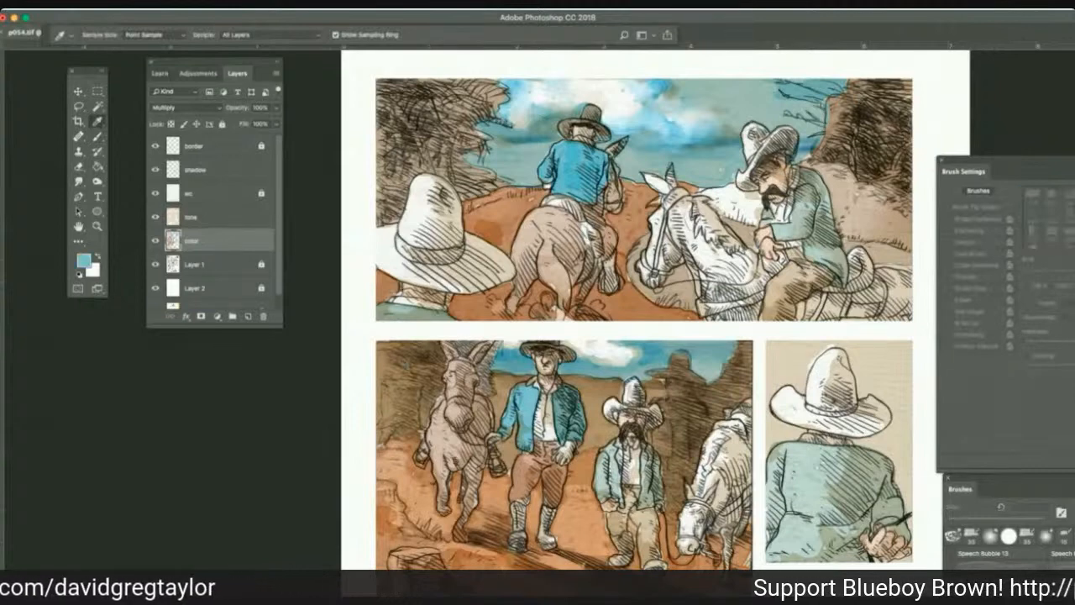
click(97, 138)
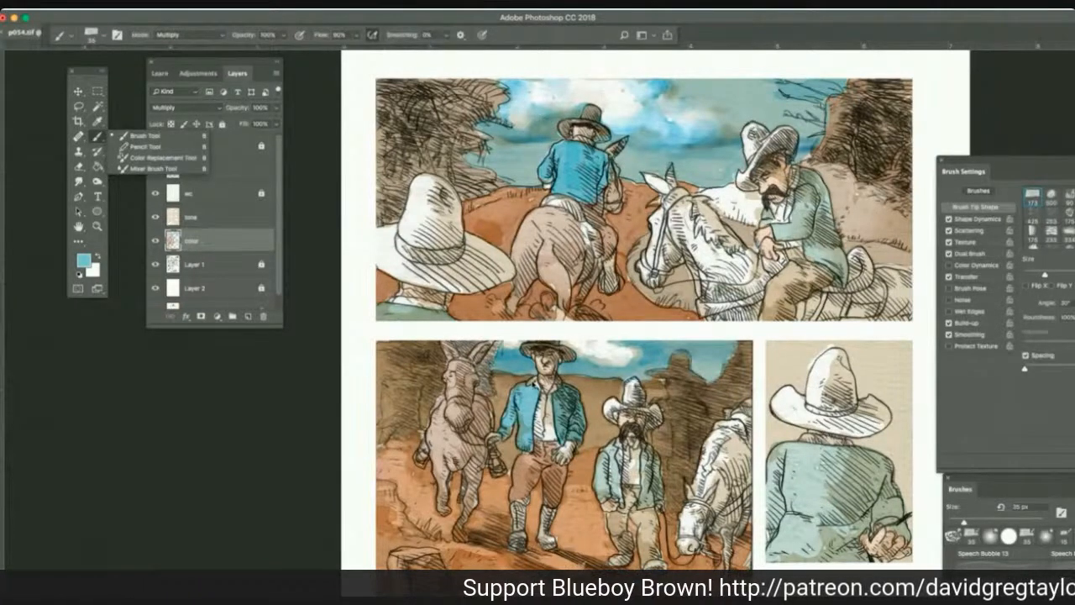
click(530, 397)
mouse_move(530, 391)
mouse_down()
mouse_move(529, 411)
mouse_move(527, 401)
mouse_move(508, 402)
mouse_move(499, 422)
mouse_move(522, 423)
mouse_move(517, 446)
mouse_move(517, 406)
mouse_move(572, 435)
mouse_up()
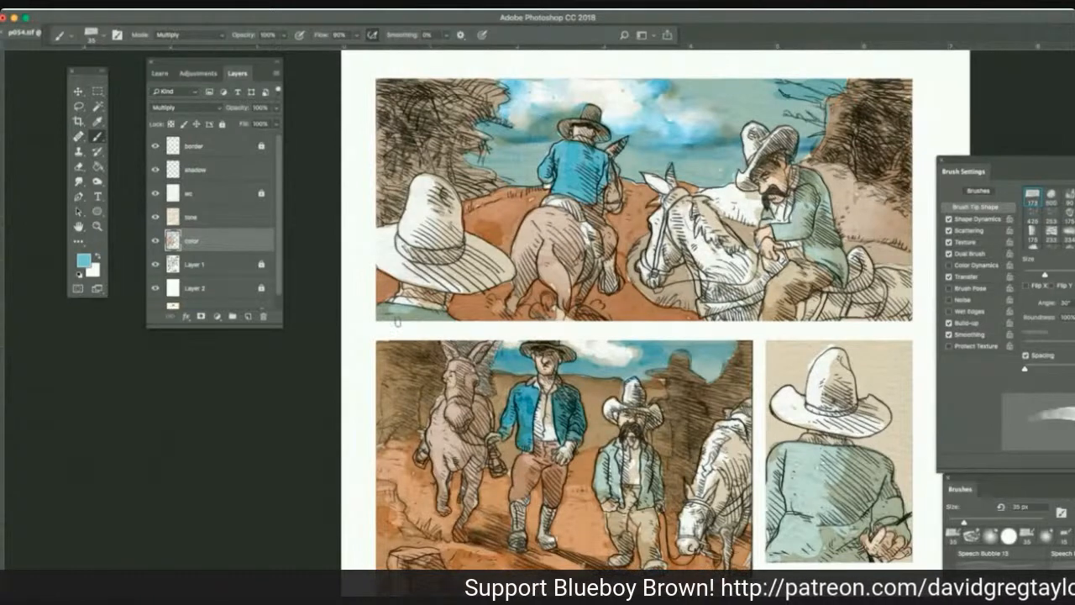
Open the recent file p053 copy.jpg to check its colors, uncover the document tabs, and return to p054.tif.
click(91, 8)
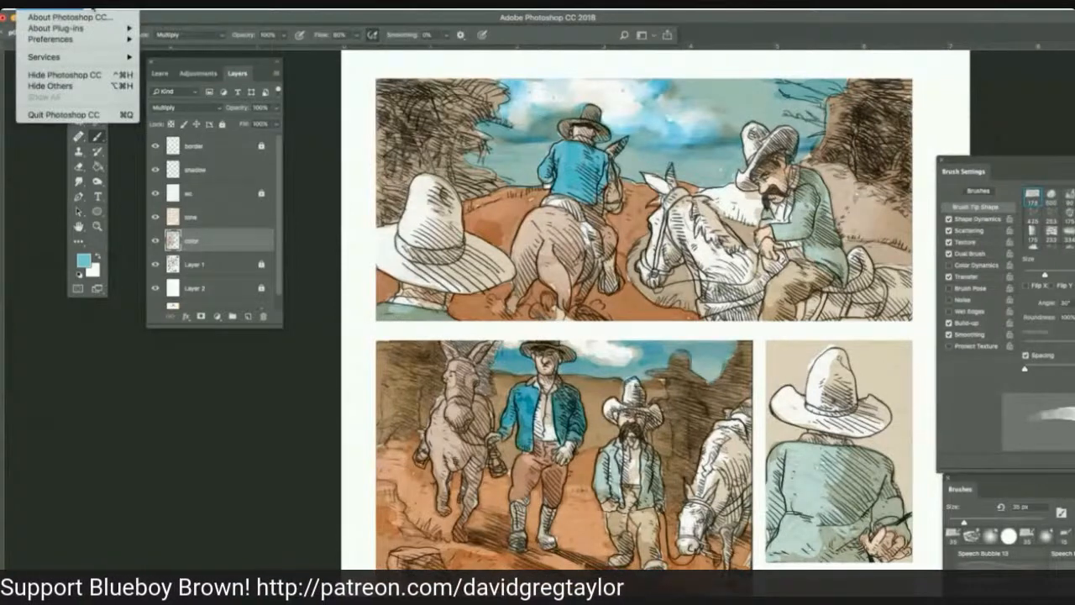
mouse_move(96, 8)
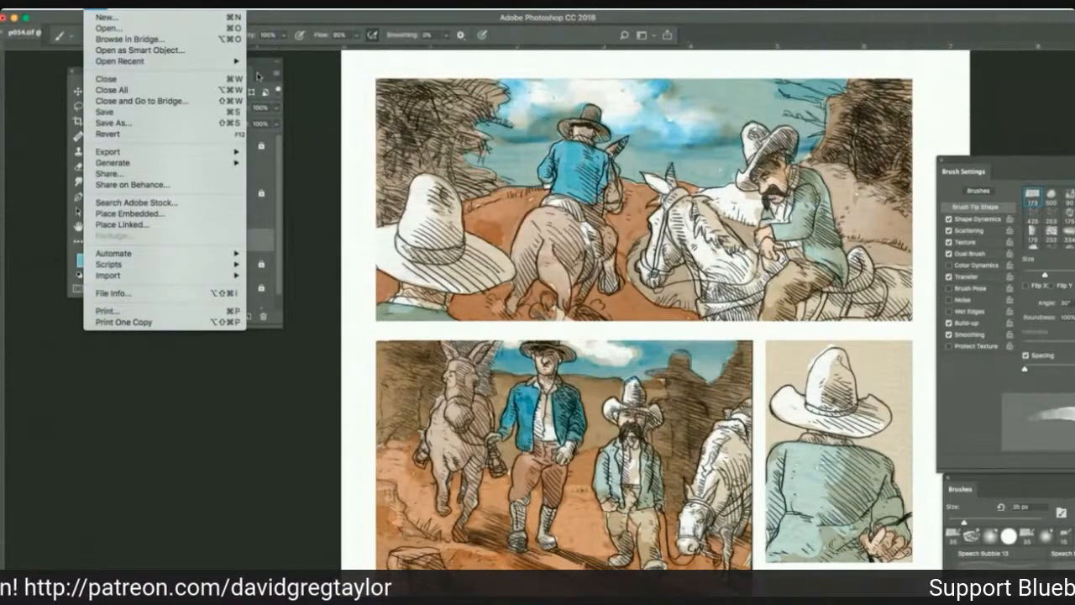
mouse_move(227, 61)
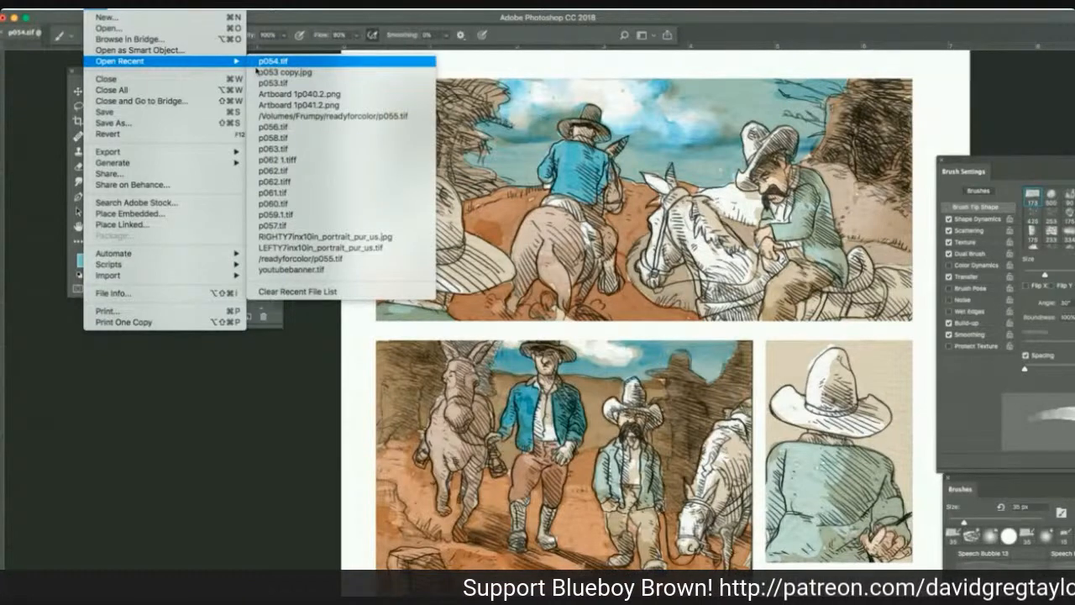
click(257, 65)
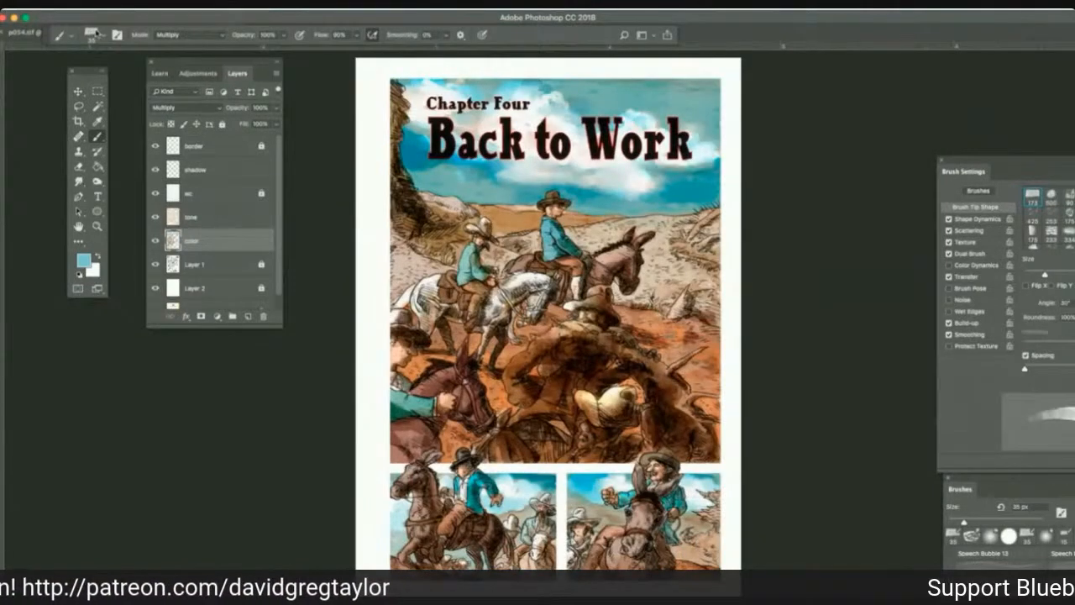
key(ctrl+Tab)
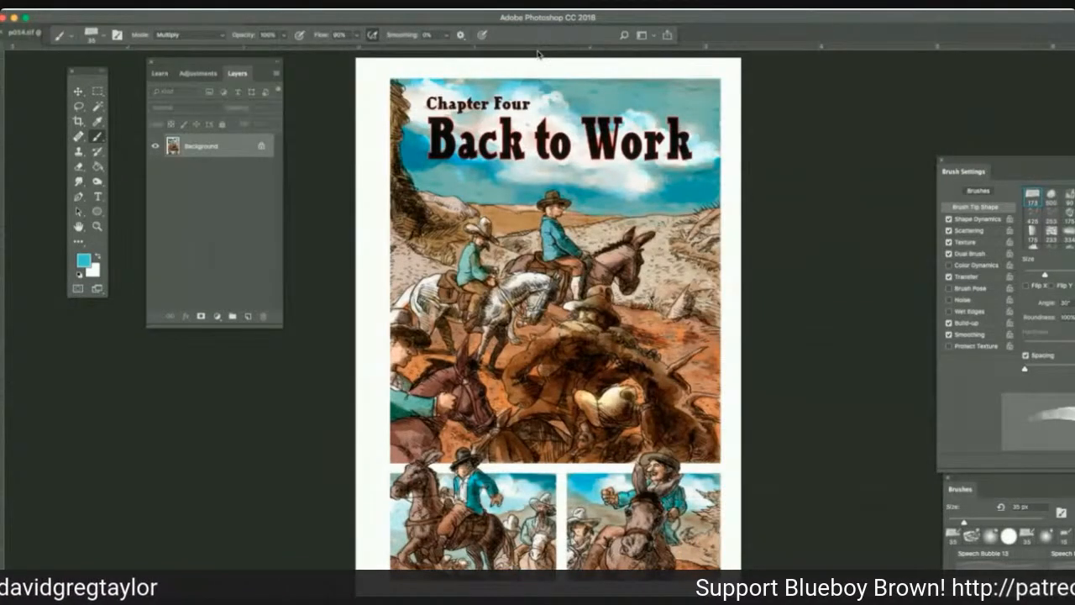
drag(51, 36, 280, 19)
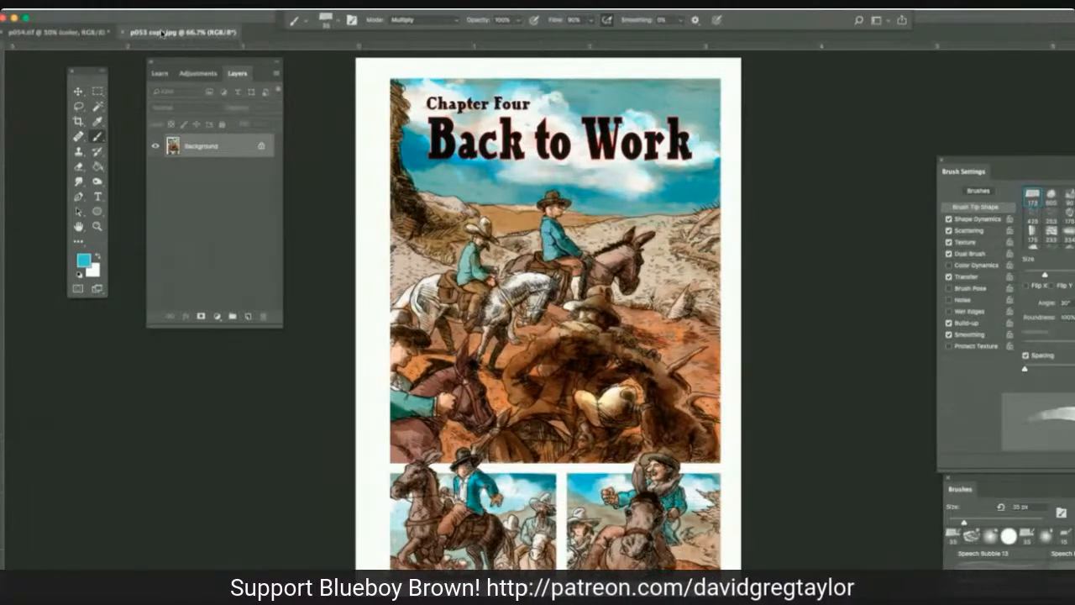
key(super+w)
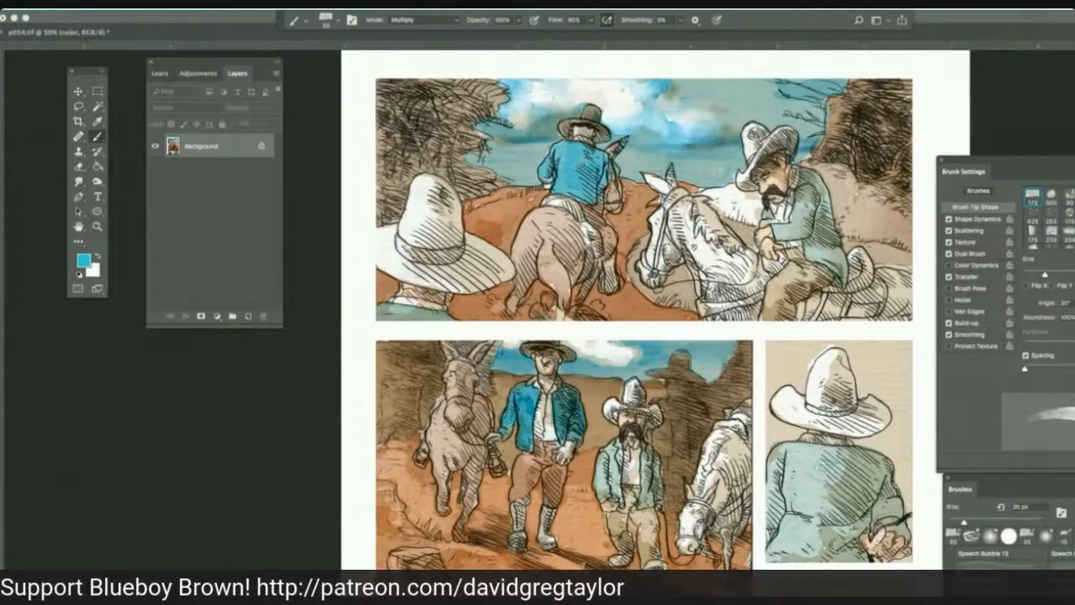
click(98, 121)
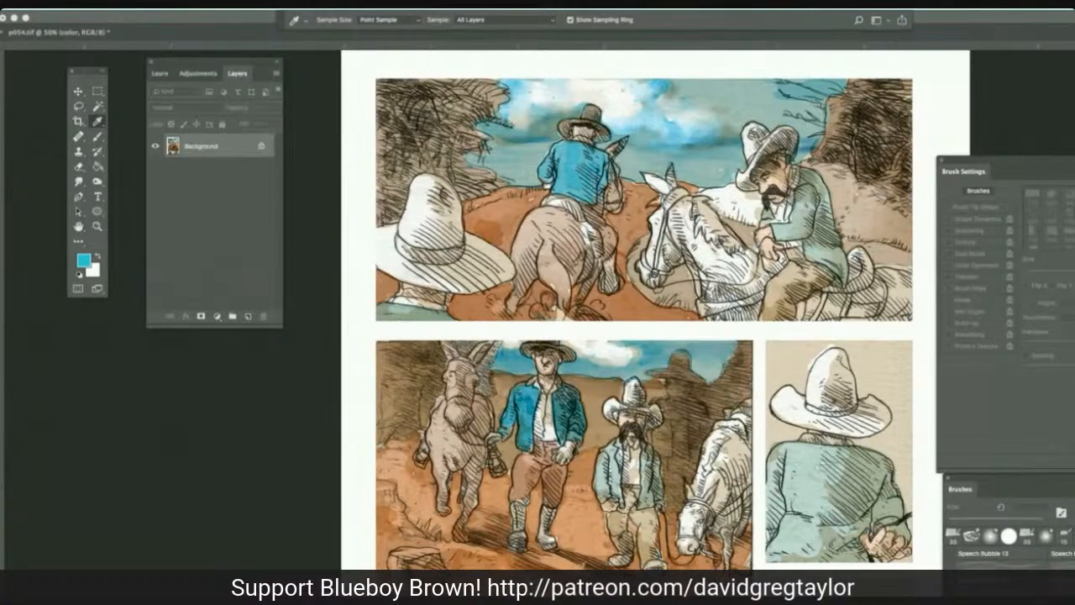
click(791, 369)
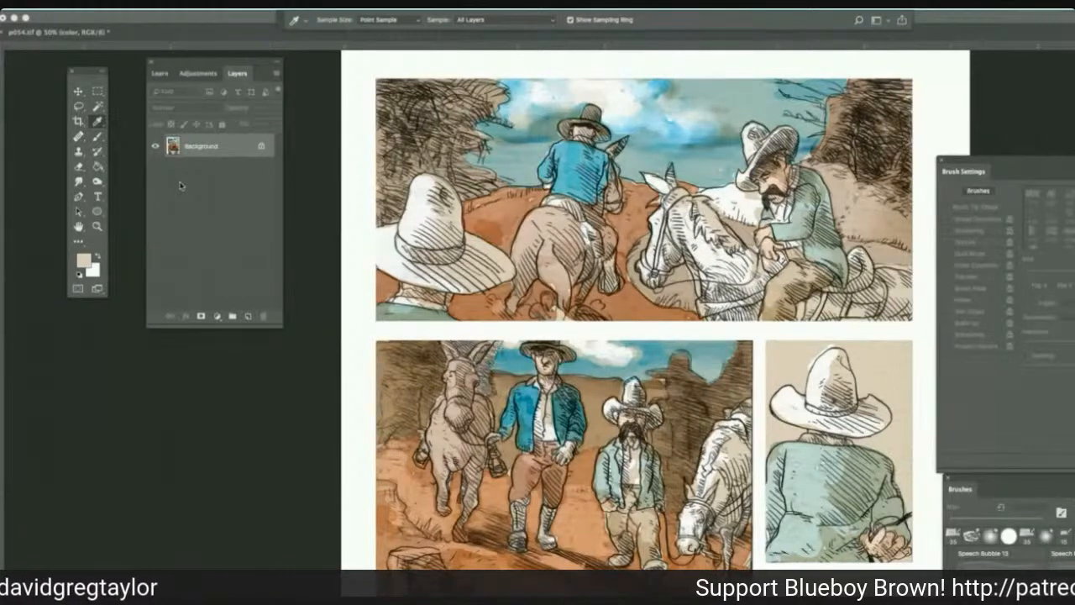
key(d)
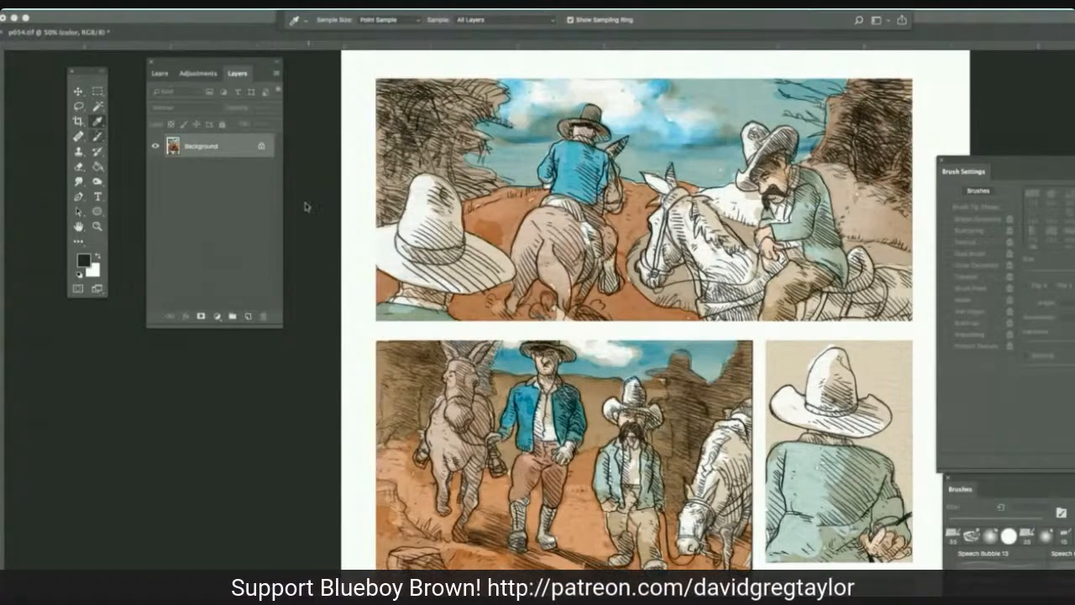
key(b)
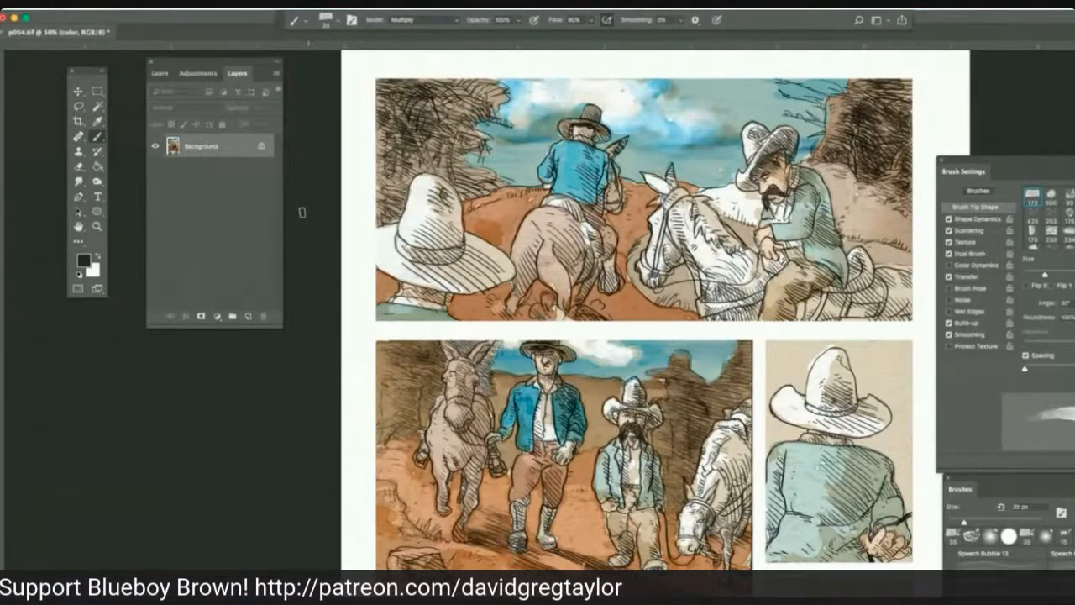
Sample beige from the third panel's background and paint the white hill behind the first panel's white horse with 35 px Multiply strokes.
click(97, 122)
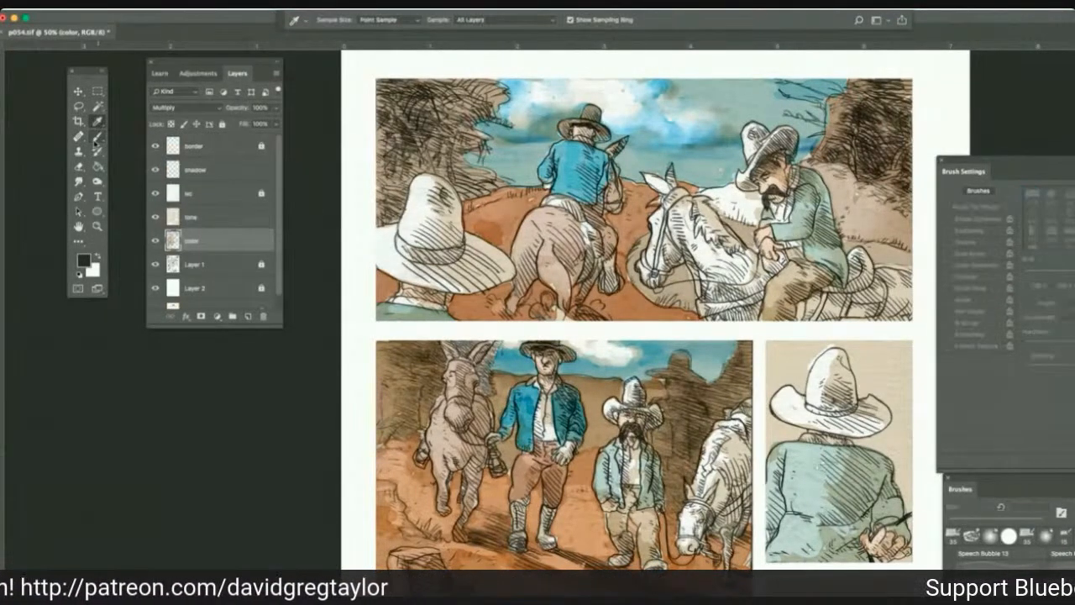
click(873, 370)
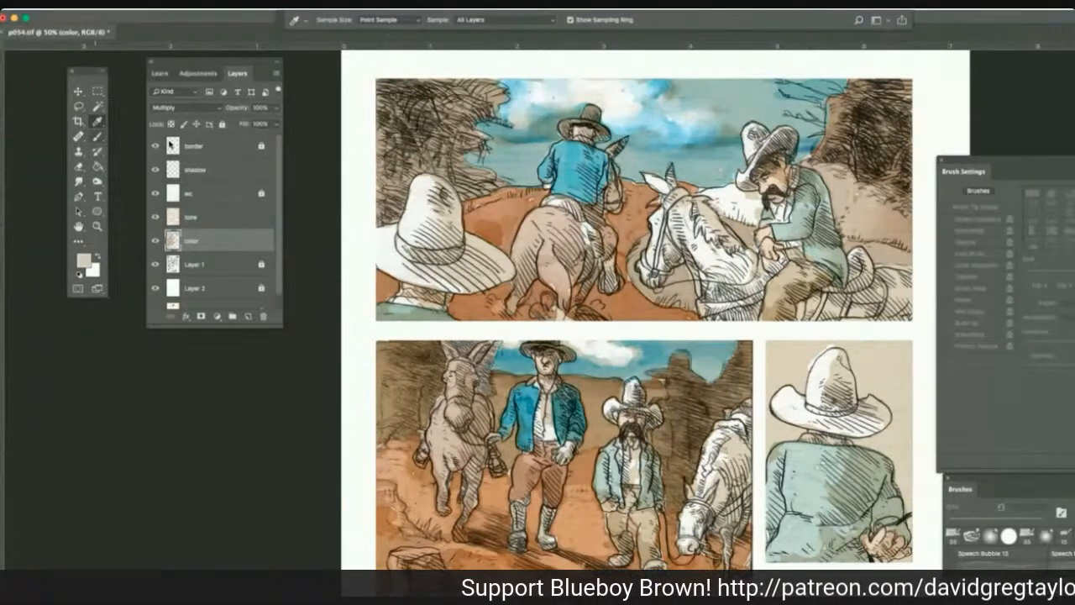
click(98, 136)
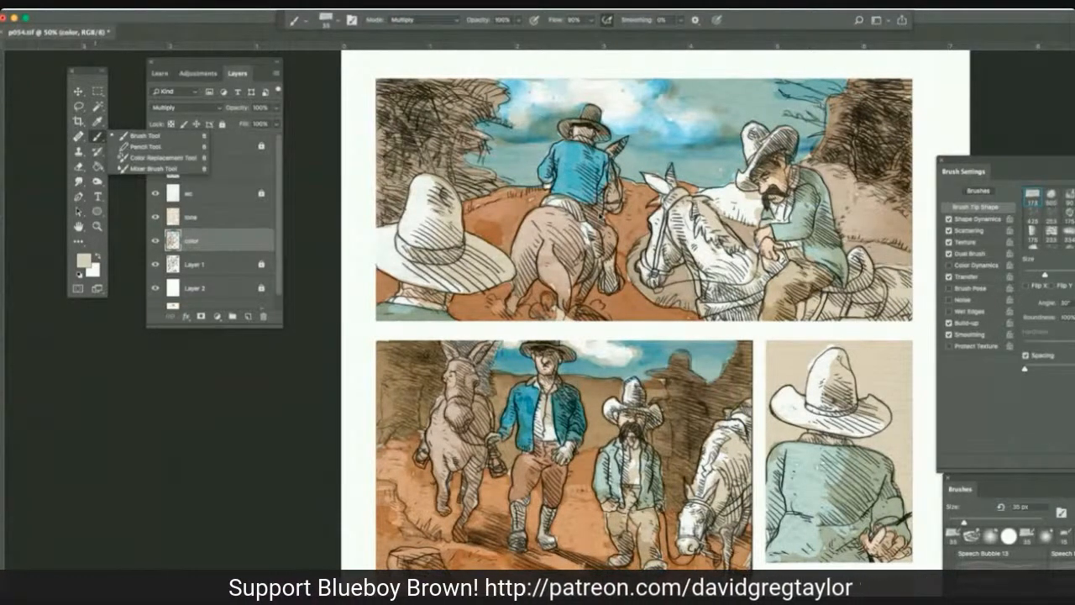
click(145, 136)
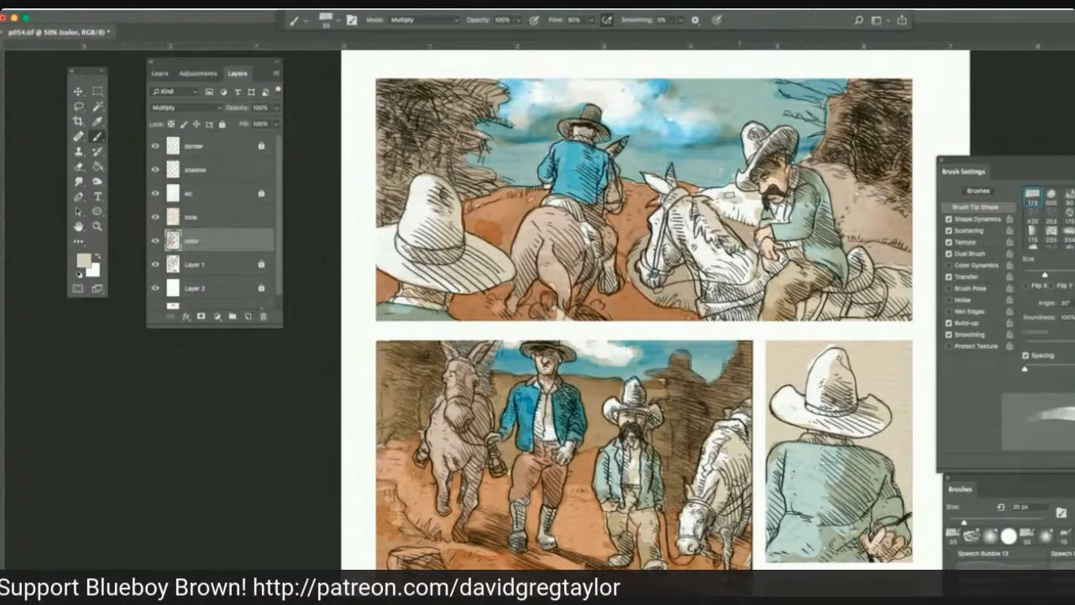
mouse_move(729, 195)
mouse_down()
mouse_move(705, 191)
mouse_move(734, 208)
mouse_move(756, 204)
mouse_move(754, 220)
mouse_up()
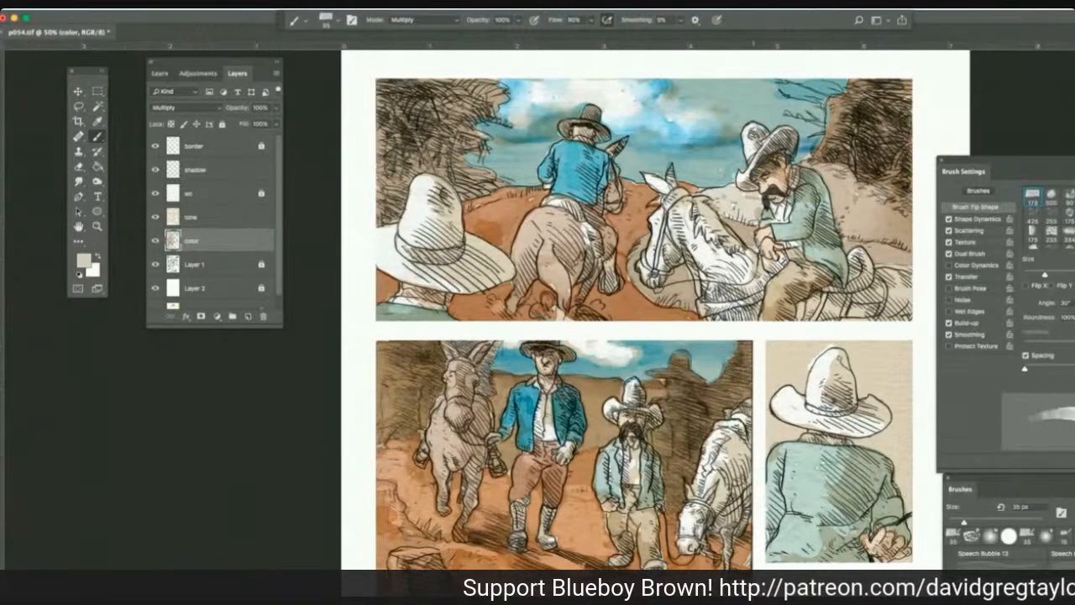
drag(757, 195, 739, 209)
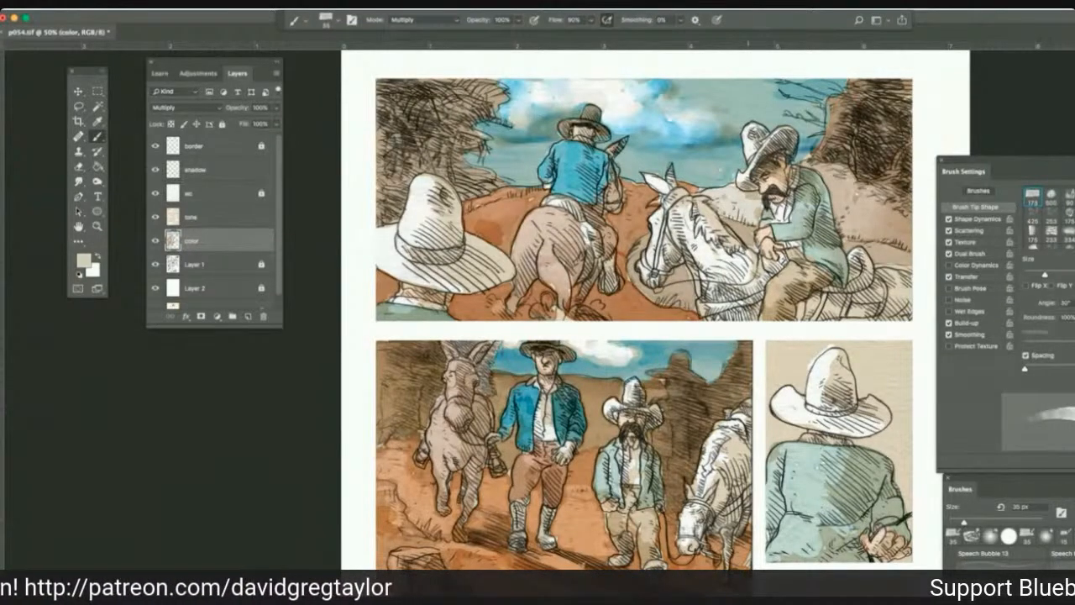
Sample pale green from the mustached rider's jacket in the first panel and darken the jacket with 35 px Multiply strokes.
key(i)
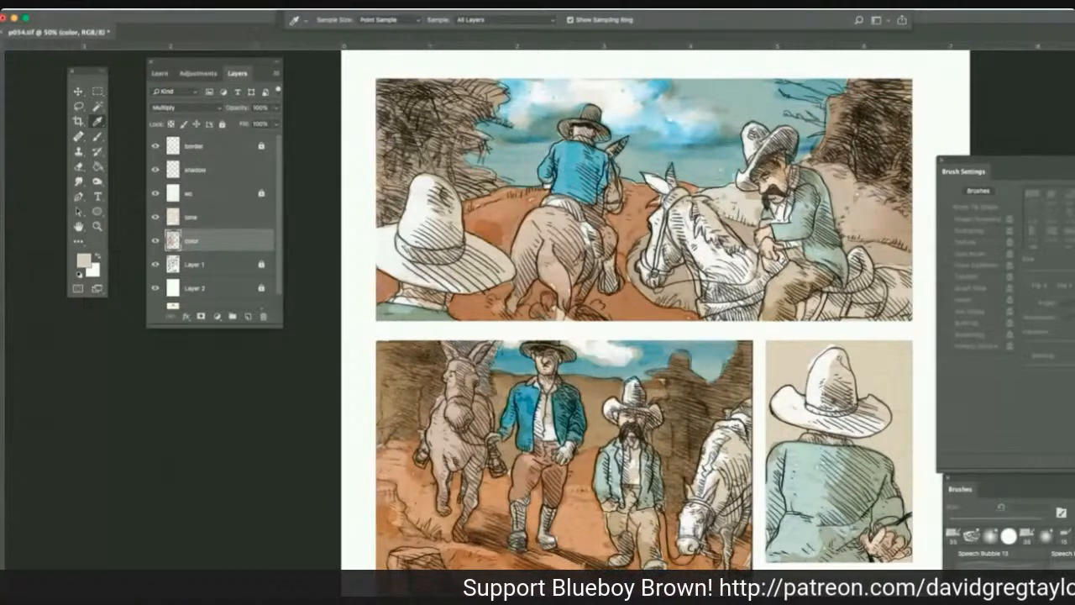
click(807, 225)
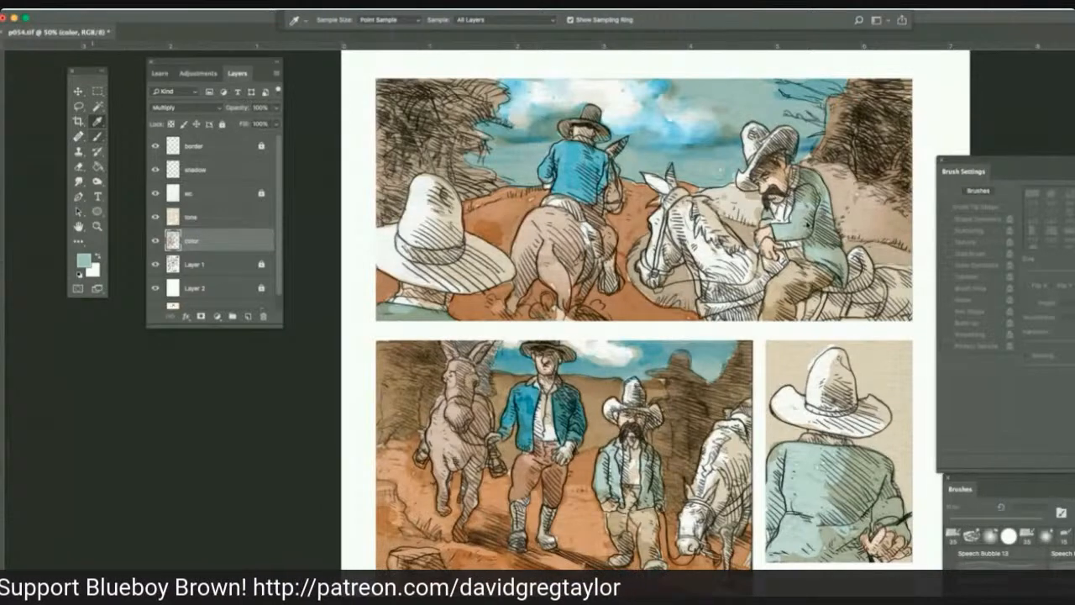
key(b)
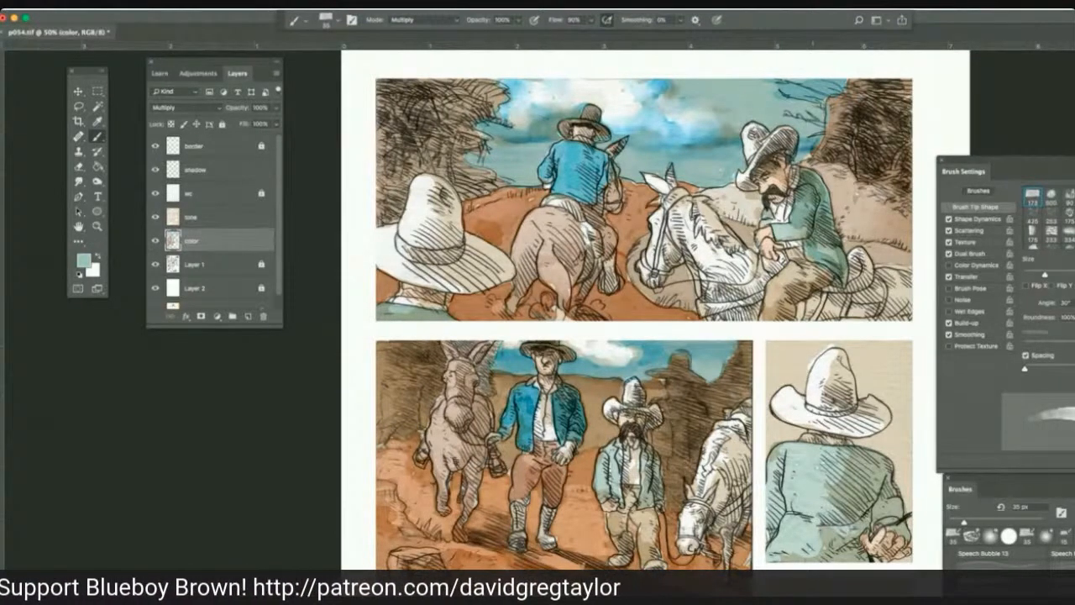
drag(803, 247, 823, 262)
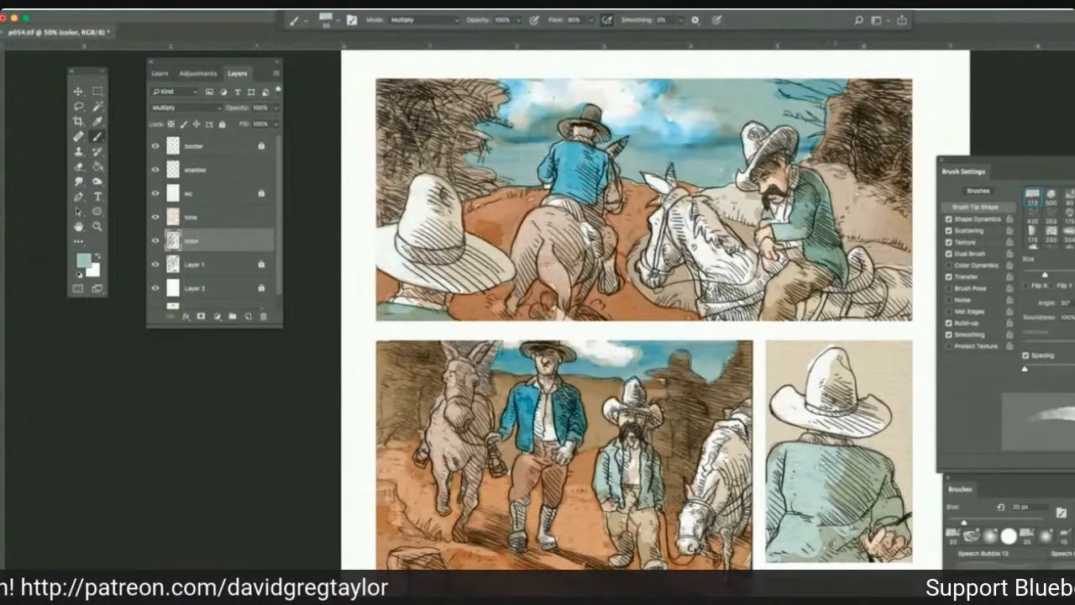
mouse_move(791, 226)
mouse_down()
mouse_move(806, 240)
mouse_move(765, 220)
mouse_up()
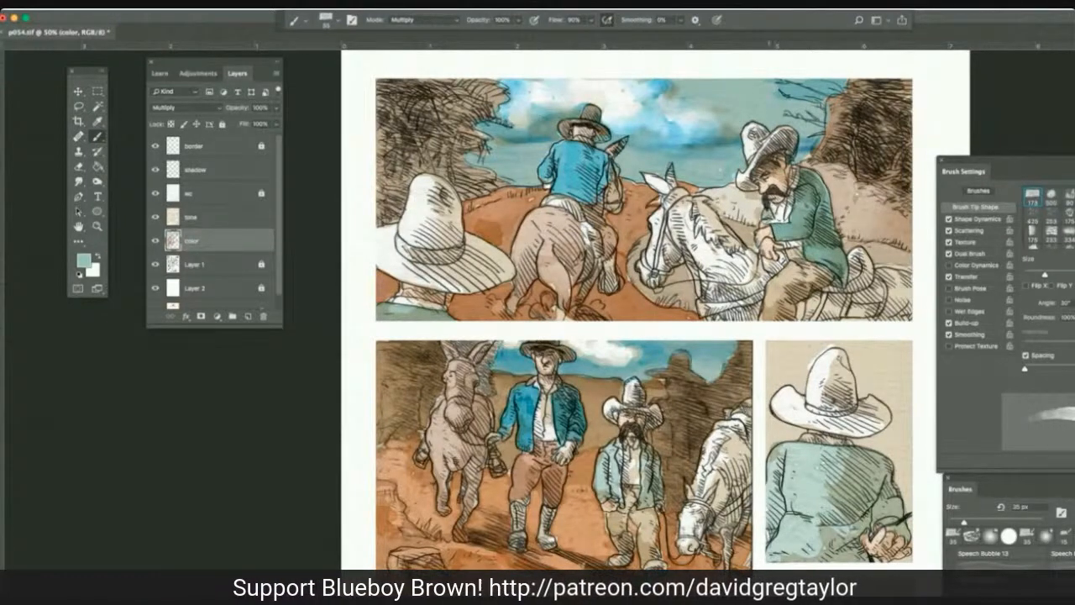
drag(770, 218, 762, 227)
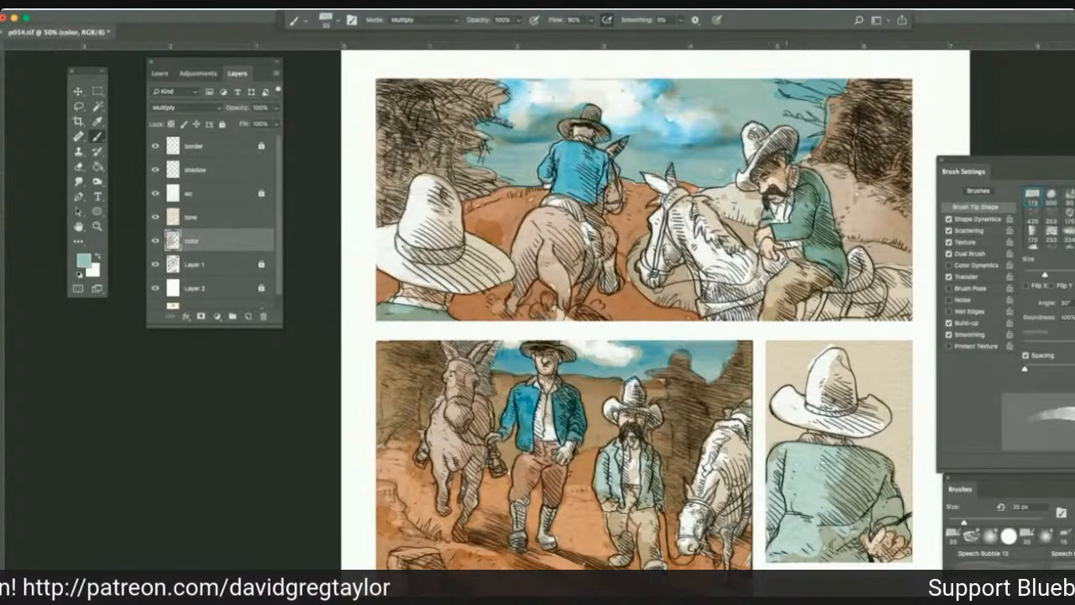
drag(767, 255, 760, 260)
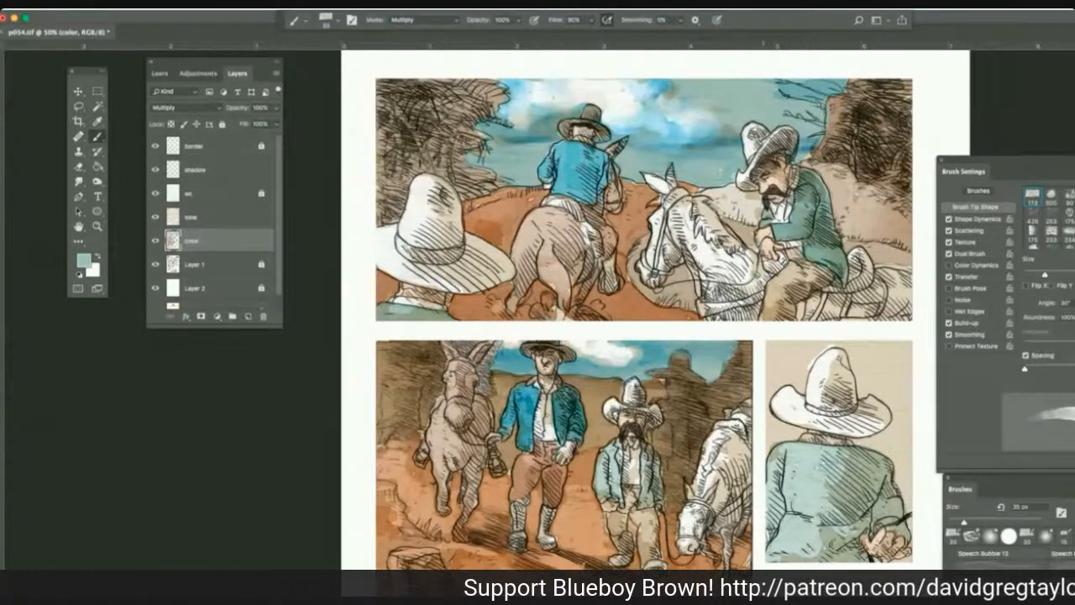
Darken the green jacket of the man seen from behind in the third panel with 35 px Multiply strokes on the color layer.
drag(812, 457, 775, 468)
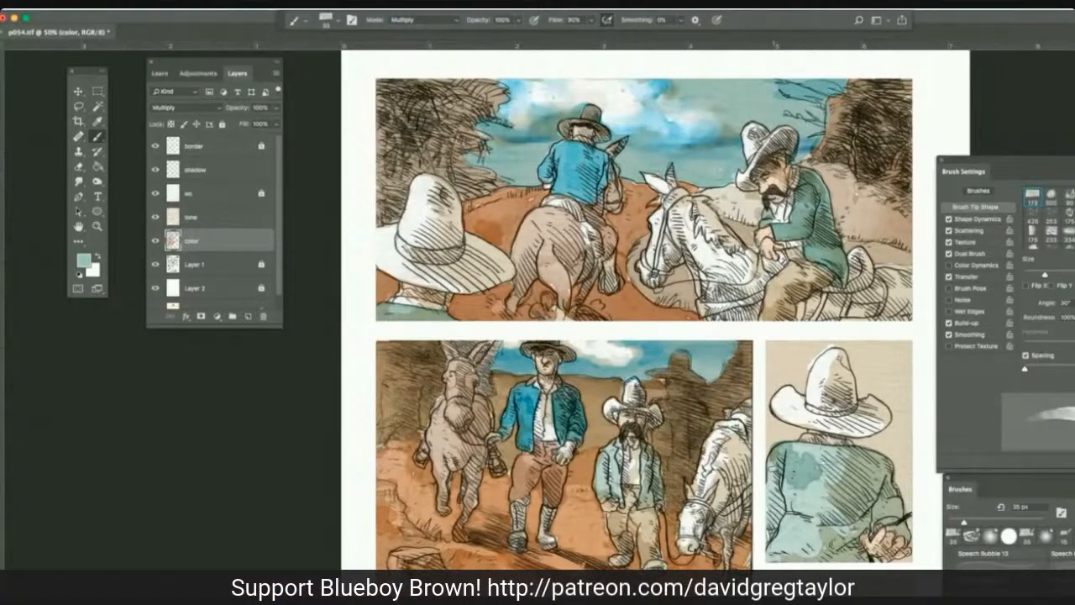
mouse_move(780, 461)
mouse_down()
mouse_move(771, 523)
mouse_move(816, 494)
mouse_move(833, 511)
mouse_up()
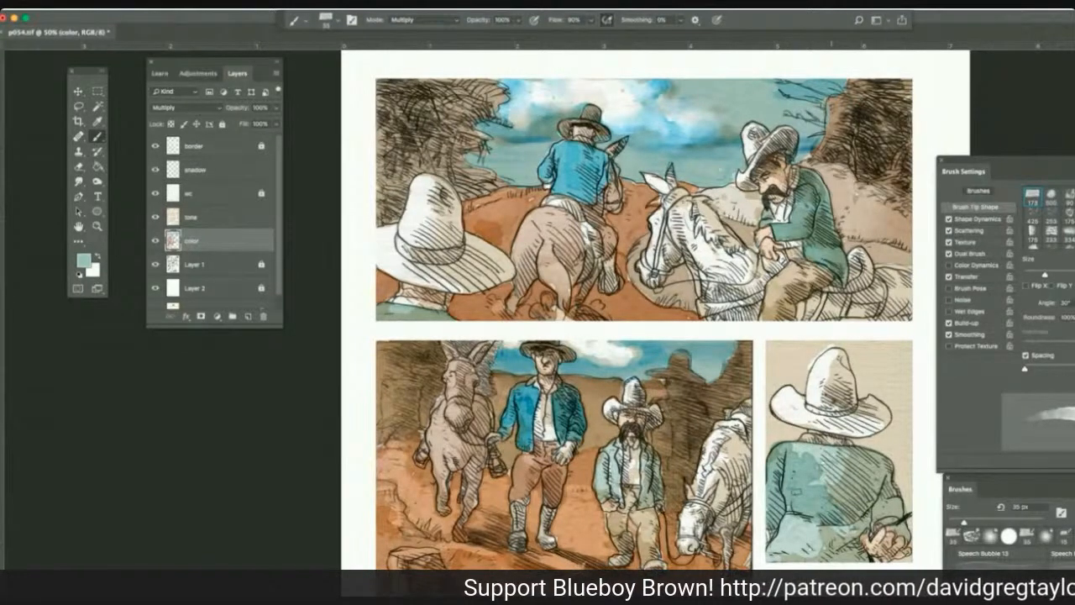
drag(811, 504, 862, 458)
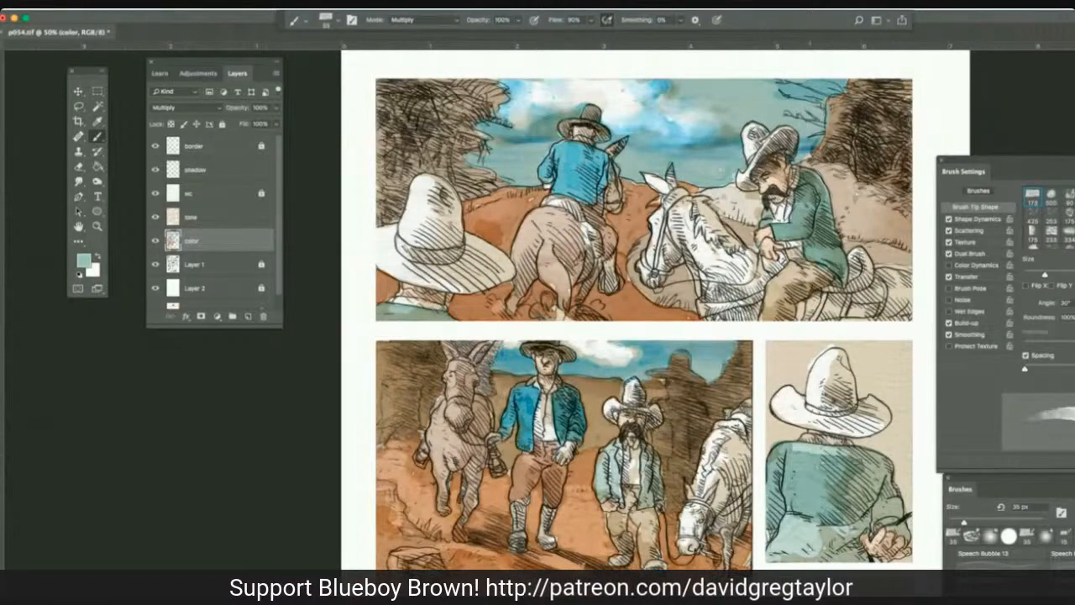
drag(798, 452, 860, 449)
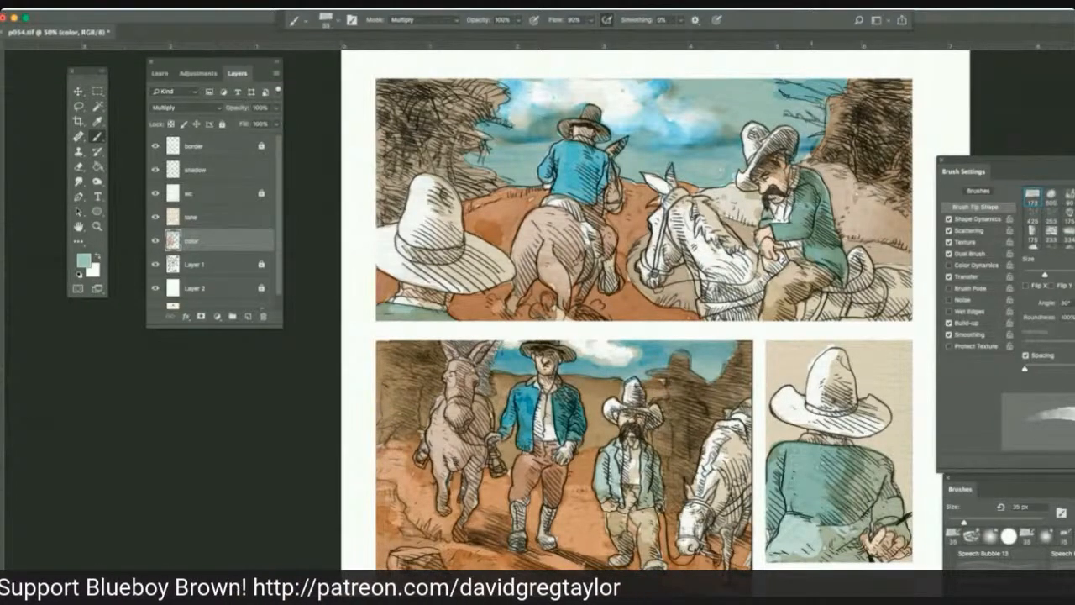
drag(871, 460, 888, 524)
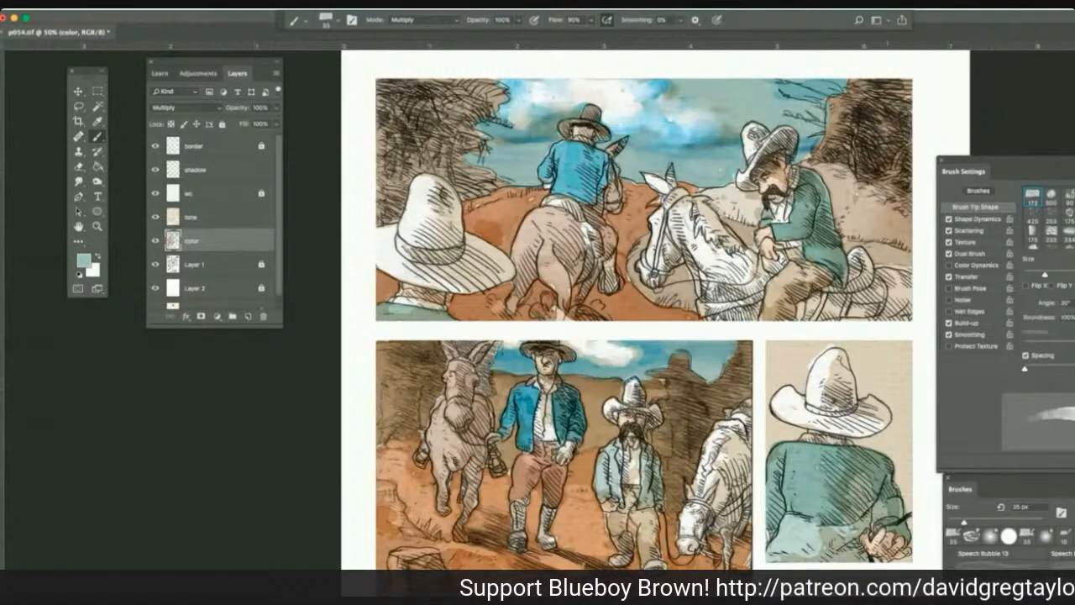
drag(865, 502, 889, 526)
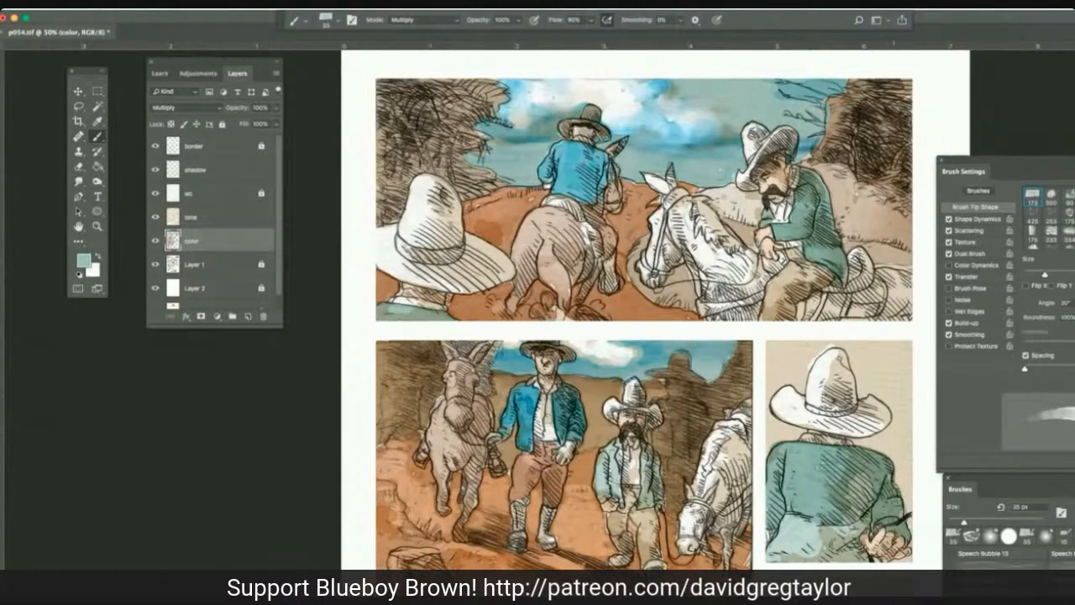
drag(868, 479, 849, 534)
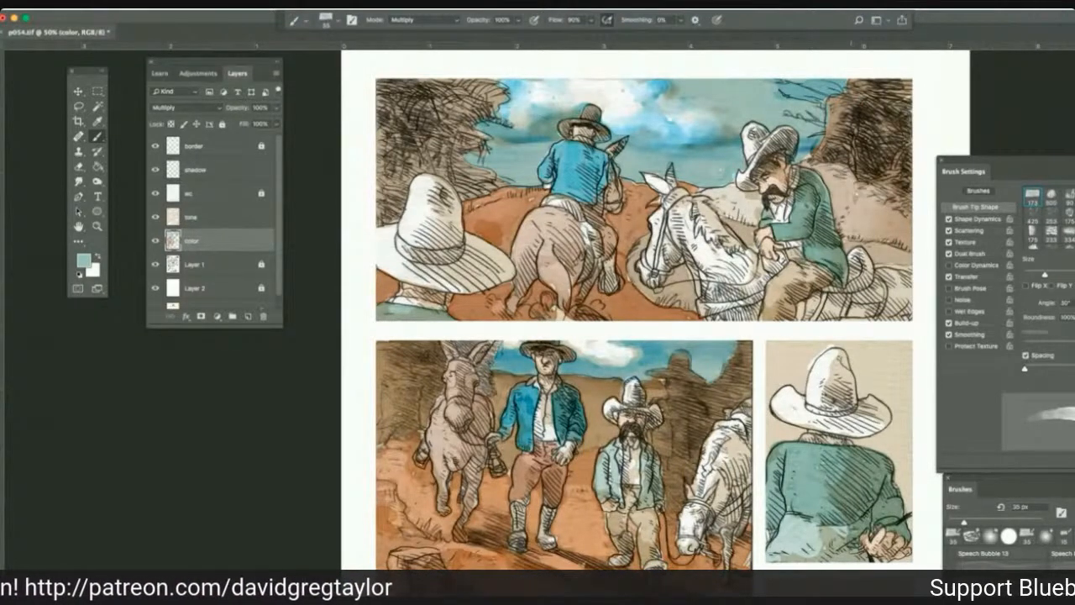
mouse_move(848, 527)
mouse_down()
mouse_move(810, 546)
mouse_move(782, 534)
mouse_up()
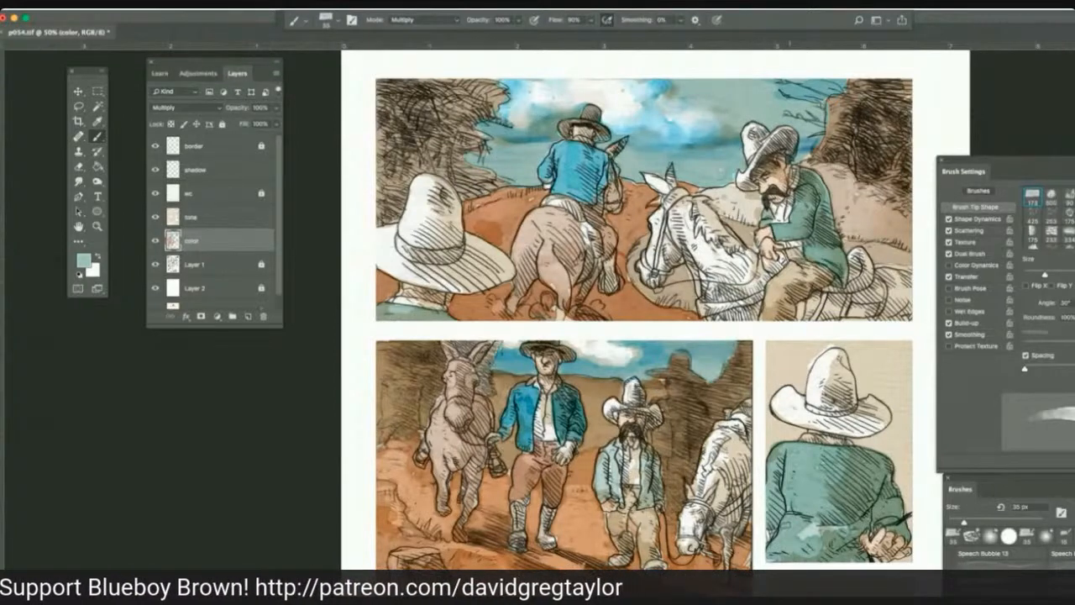
drag(851, 524, 798, 536)
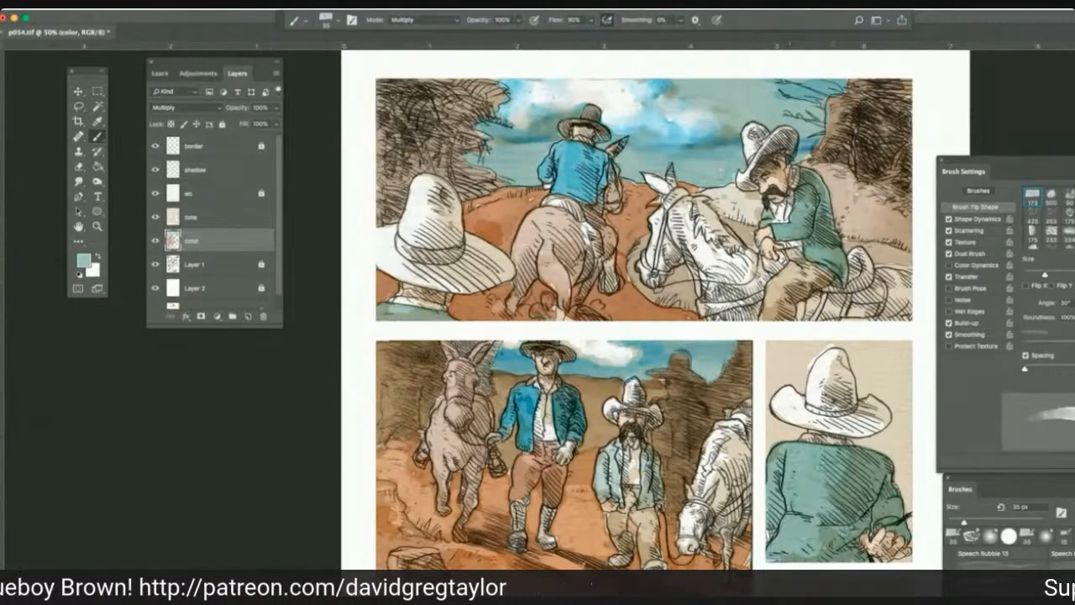
Smudge the third panel's green jacket shoulder and white hat on the tone layer with the Smudge tool at 41% strength.
click(210, 221)
click(78, 181)
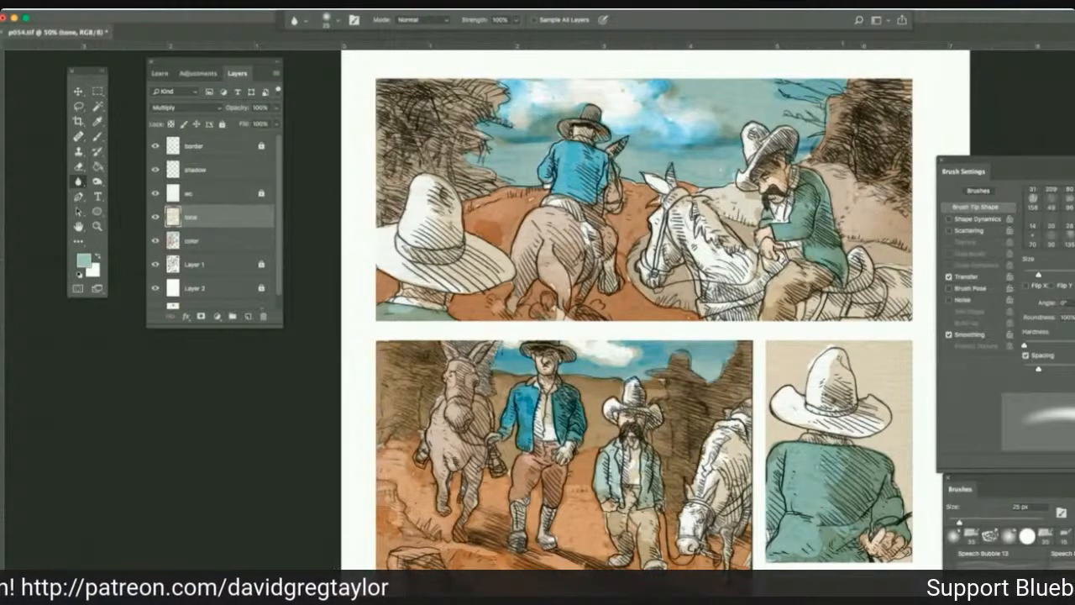
click(81, 182)
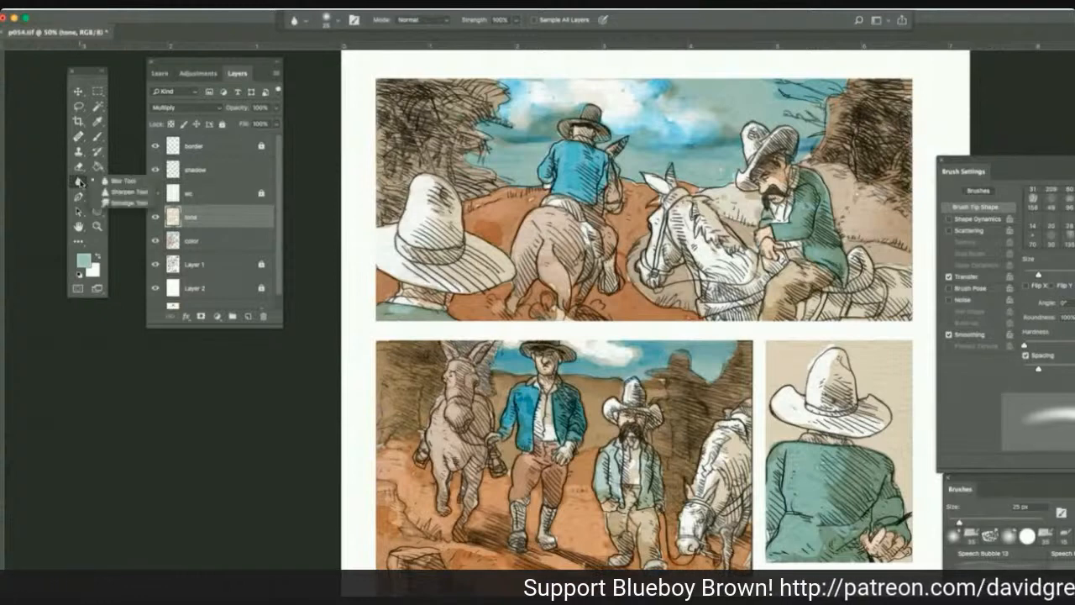
click(116, 202)
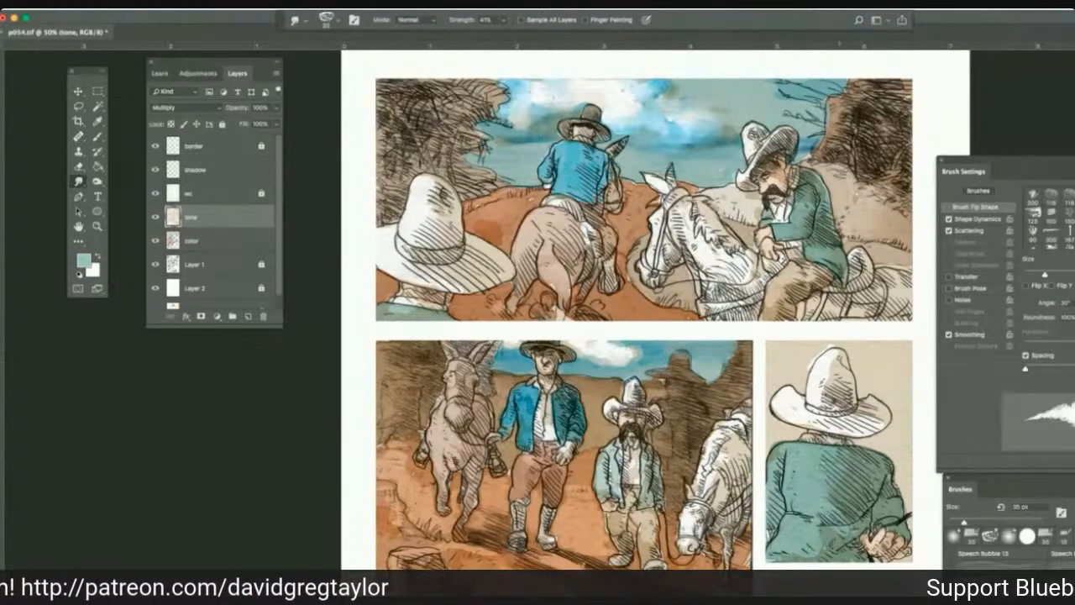
drag(781, 460, 774, 480)
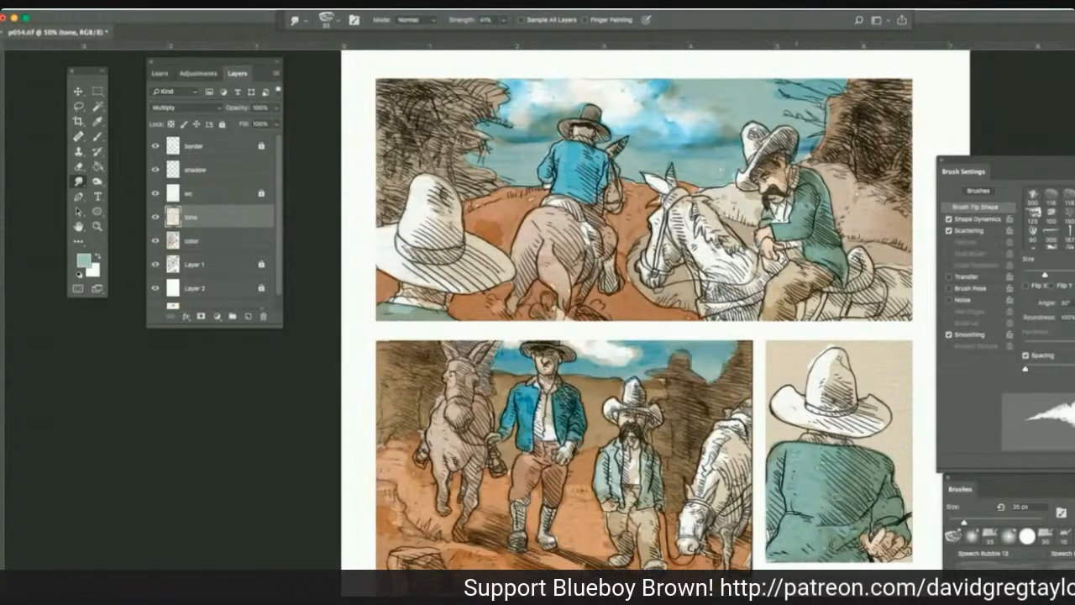
drag(825, 358, 828, 388)
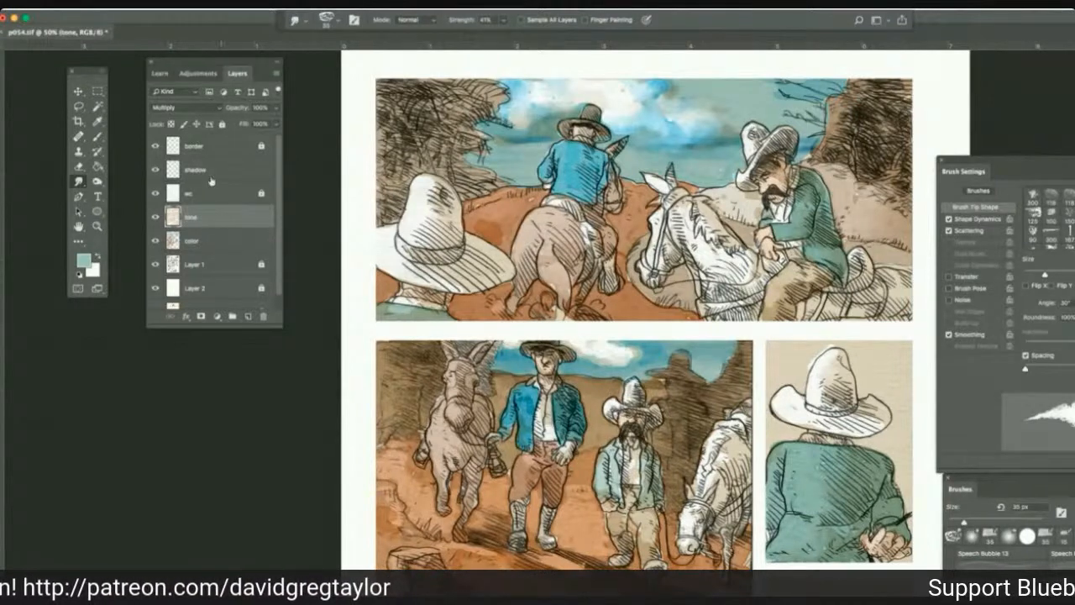
Sample orange from the second panel's ground and shade the ground around the walking men with 35 px Multiply strokes on the tone layer.
click(98, 122)
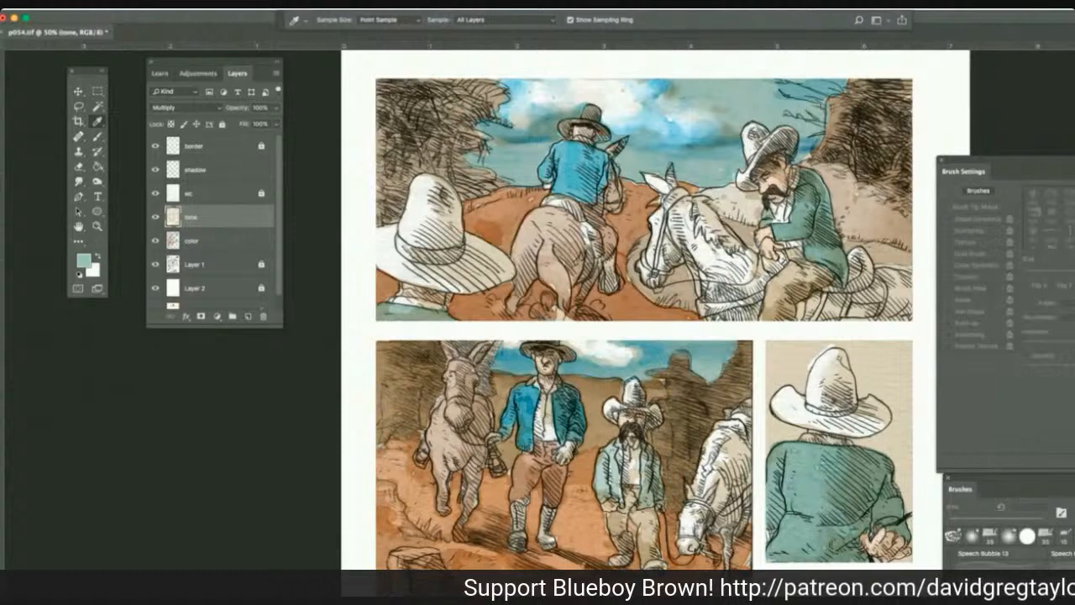
click(405, 467)
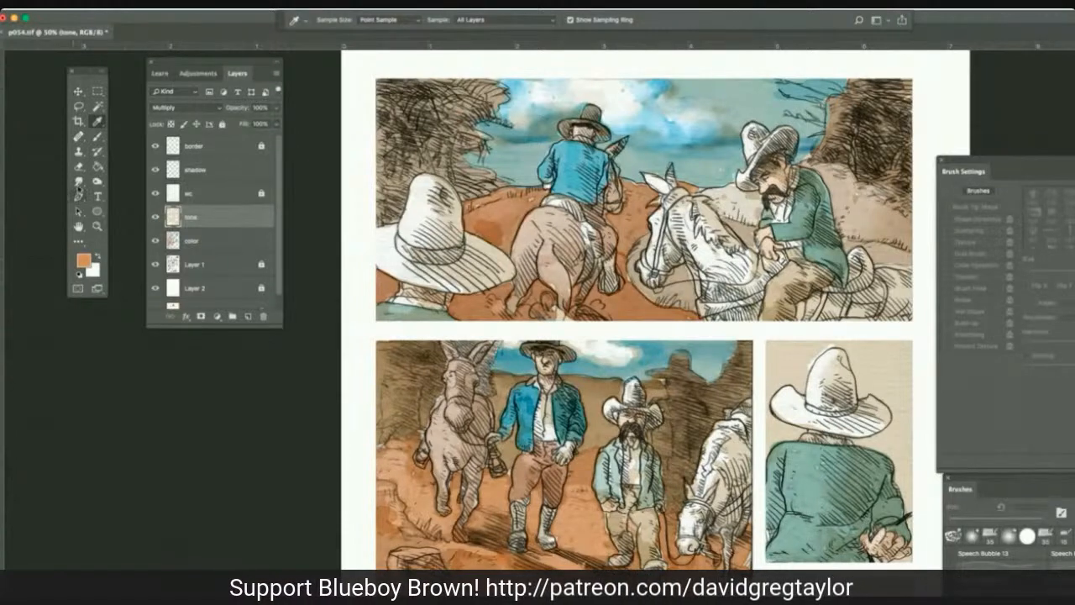
click(97, 136)
click(566, 516)
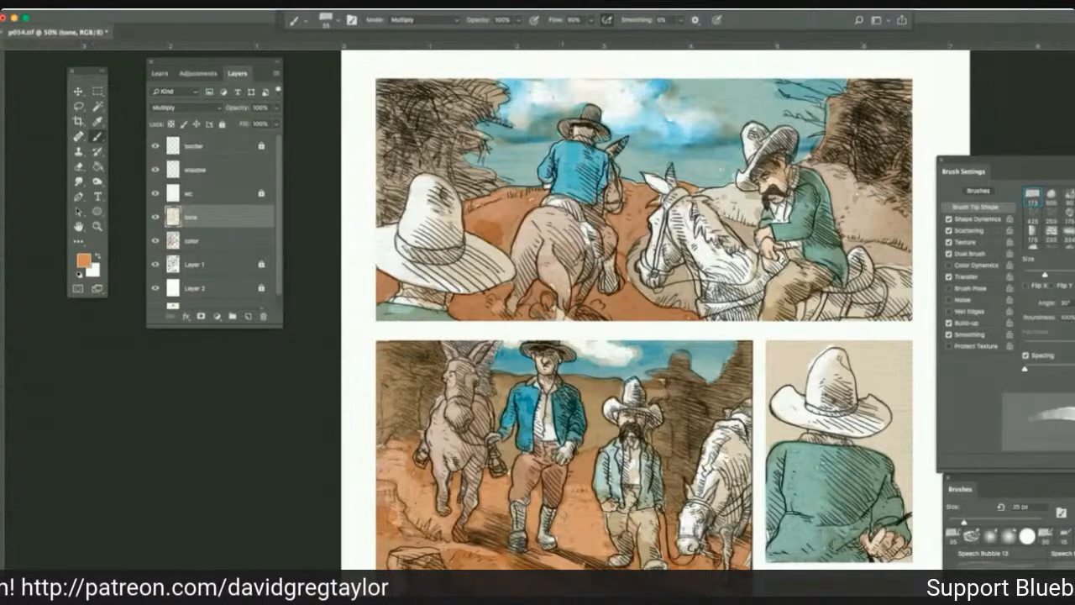
mouse_move(564, 514)
mouse_down()
mouse_move(592, 496)
mouse_move(563, 489)
mouse_move(590, 483)
mouse_move(592, 496)
mouse_move(562, 498)
mouse_move(593, 527)
mouse_move(557, 517)
mouse_move(586, 511)
mouse_move(567, 488)
mouse_up()
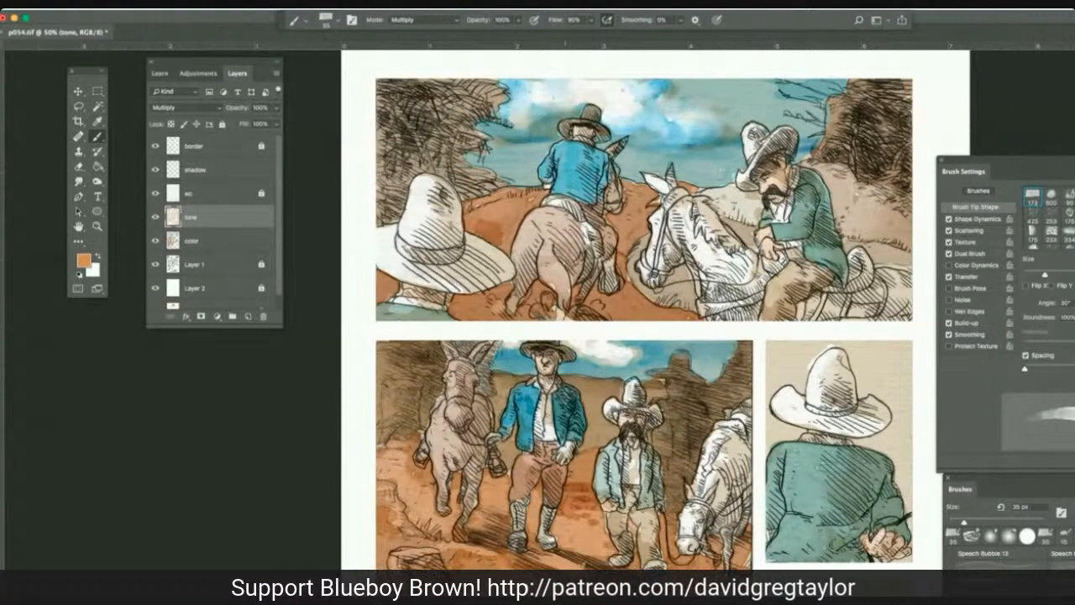
mouse_move(541, 485)
mouse_down()
mouse_move(533, 497)
mouse_move(505, 481)
mouse_up()
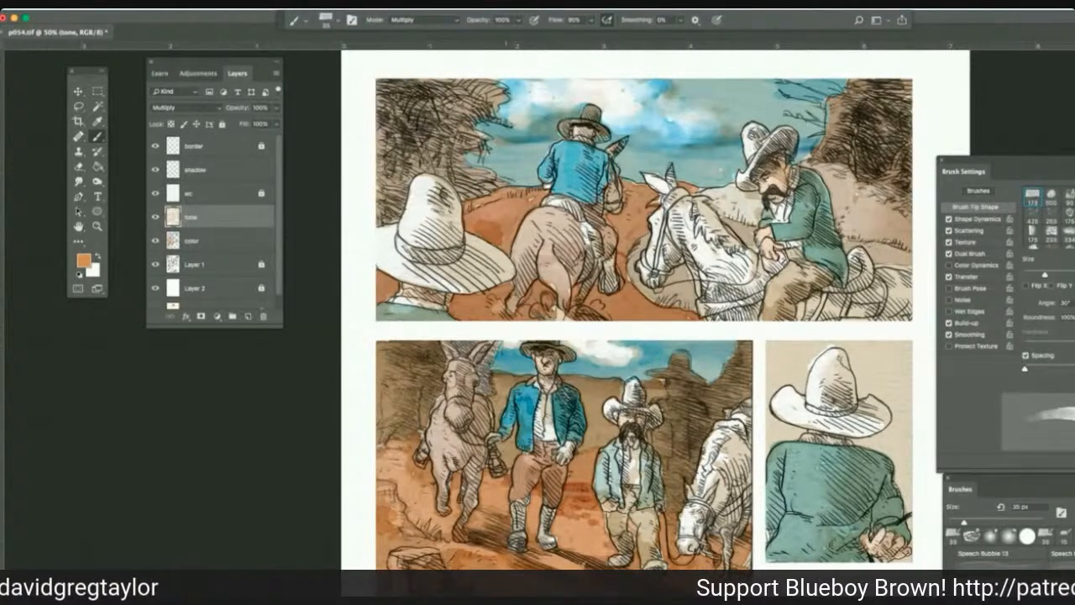
drag(506, 471, 484, 480)
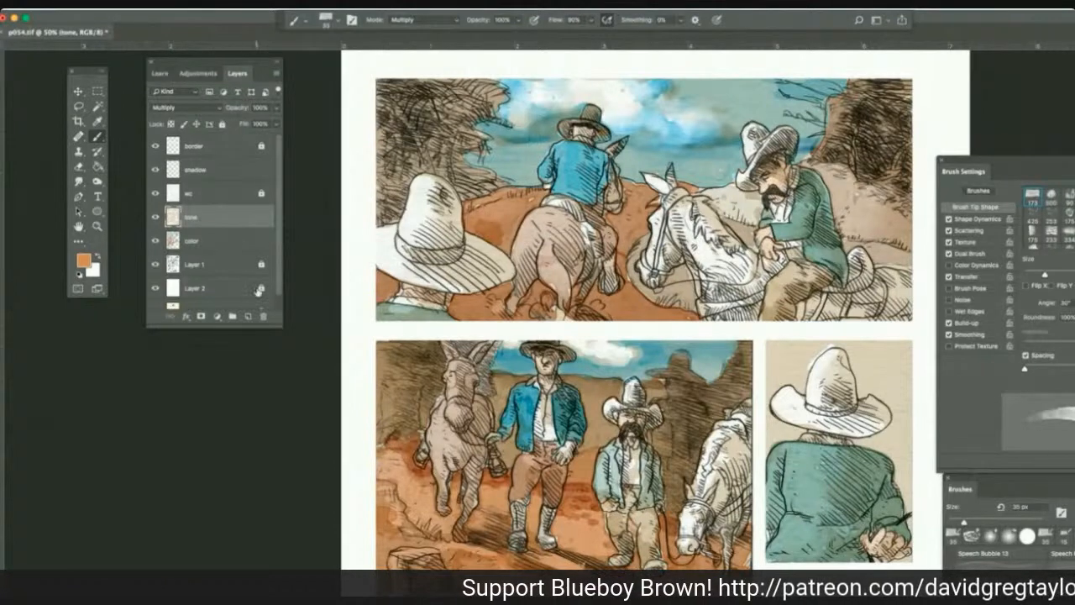
Shade the orange ground around the brown horse in the first panel with 35 px Multiply strokes on the tone layer.
scroll(258, 290, down, 1)
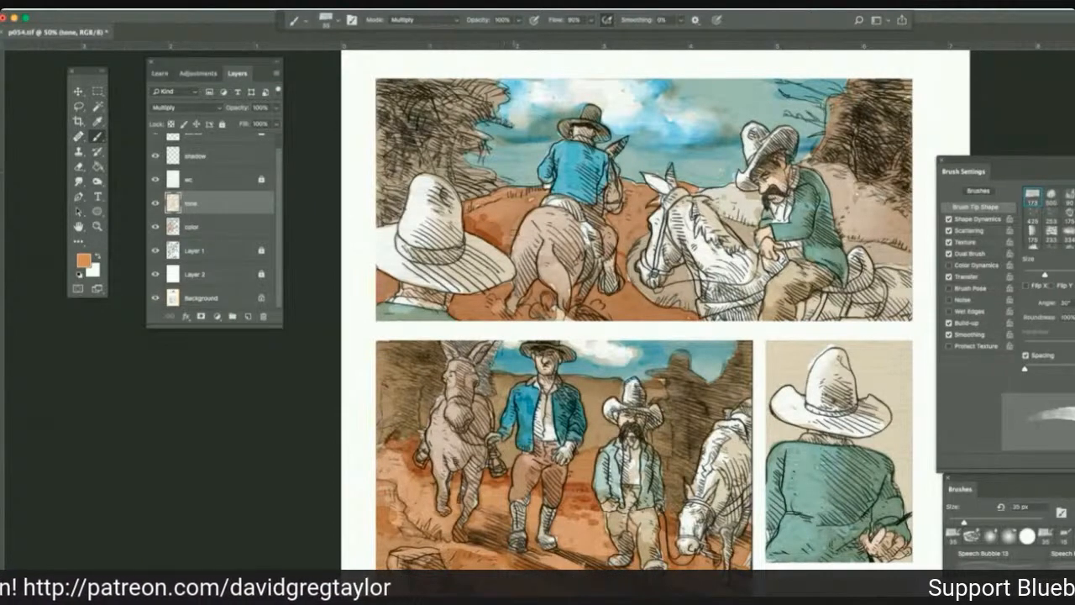
mouse_move(515, 225)
mouse_down()
mouse_move(481, 236)
mouse_move(504, 200)
mouse_up()
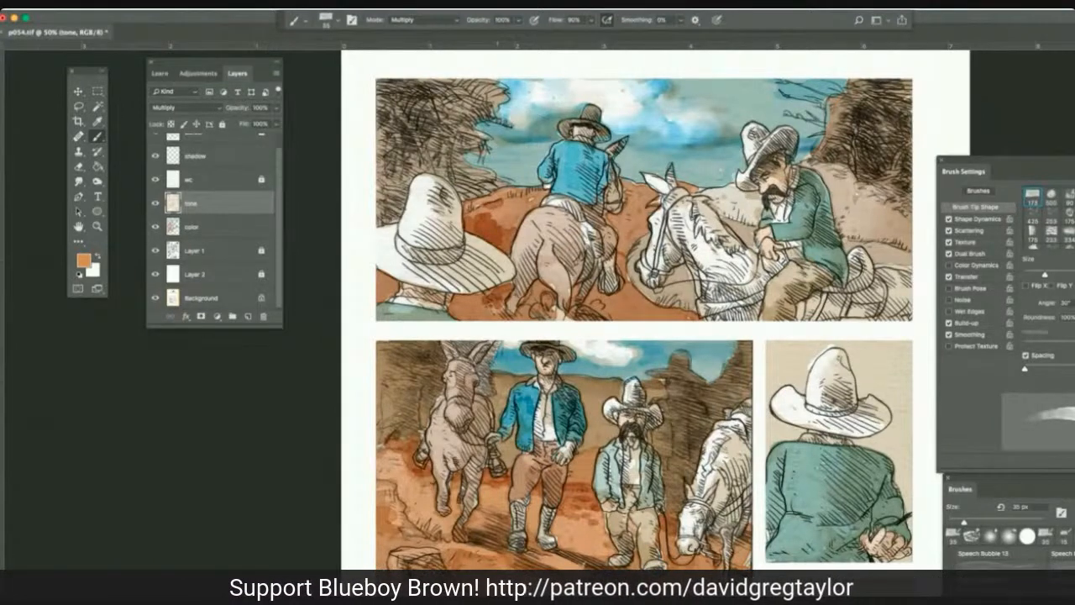
mouse_move(463, 310)
mouse_down()
mouse_move(508, 294)
mouse_move(480, 295)
mouse_move(552, 287)
mouse_up()
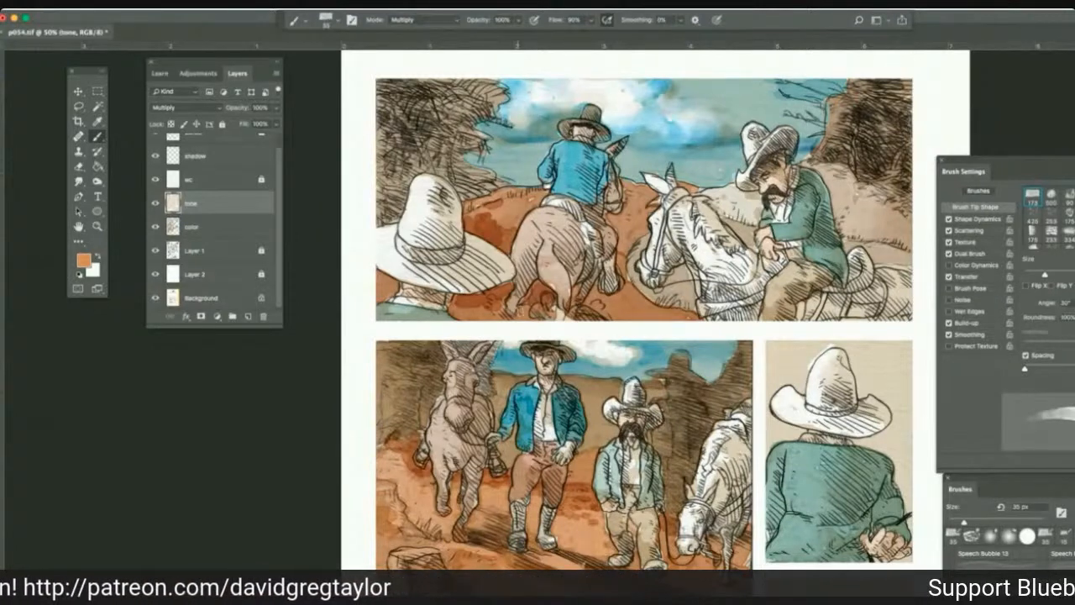
mouse_move(589, 315)
mouse_down()
mouse_move(659, 295)
mouse_move(638, 309)
mouse_up()
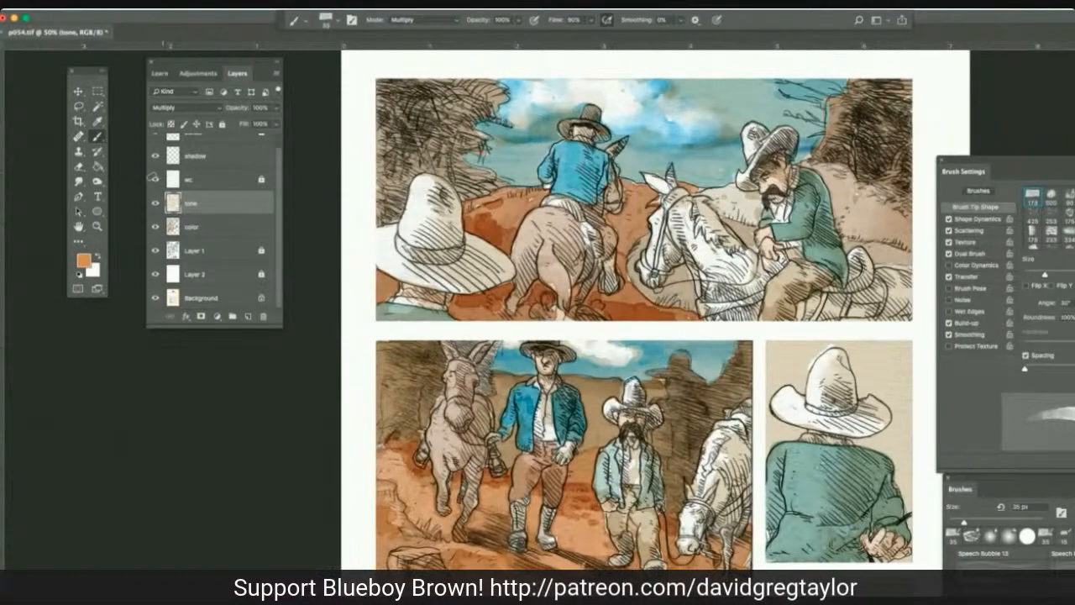
Lighten patches of the first panel's orange ground with the 25 px Dodge tool on Highlights at 100% exposure, on the tone and color layers.
click(96, 181)
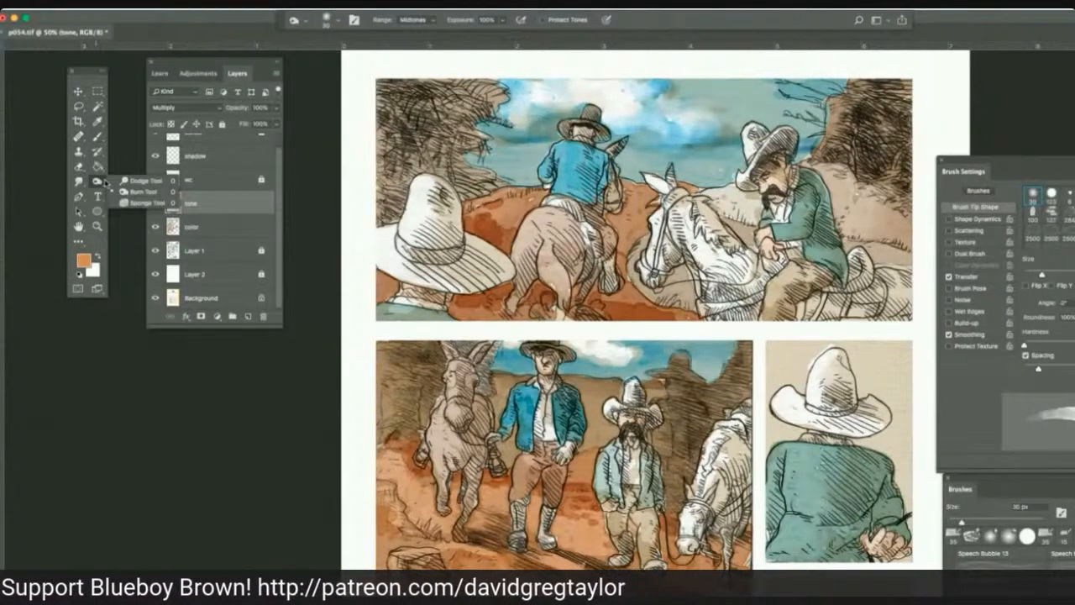
click(141, 191)
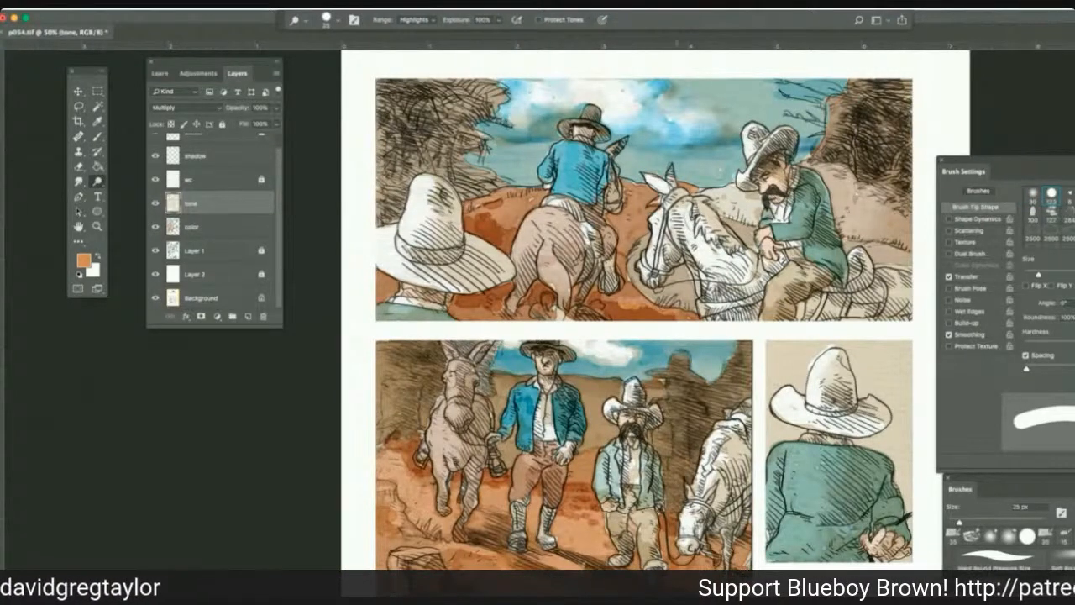
mouse_move(670, 306)
mouse_down()
mouse_move(619, 294)
mouse_move(630, 301)
mouse_up()
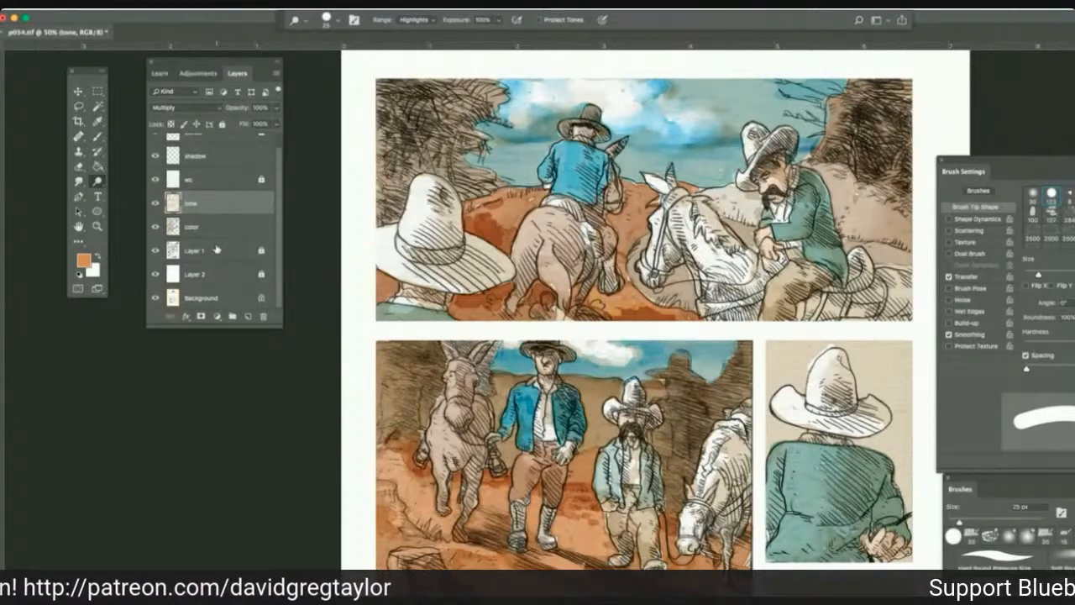
key(alt+[)
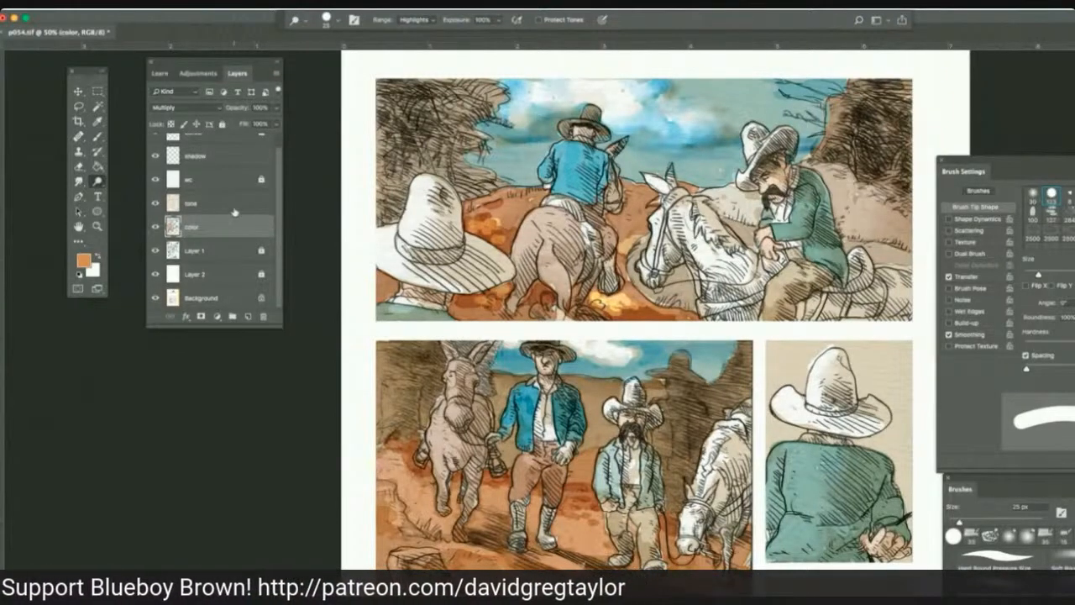
Blend the lightened ground patches behind the first panel's brown horse with 35 px Smudge strokes on the color and tone layers.
click(79, 182)
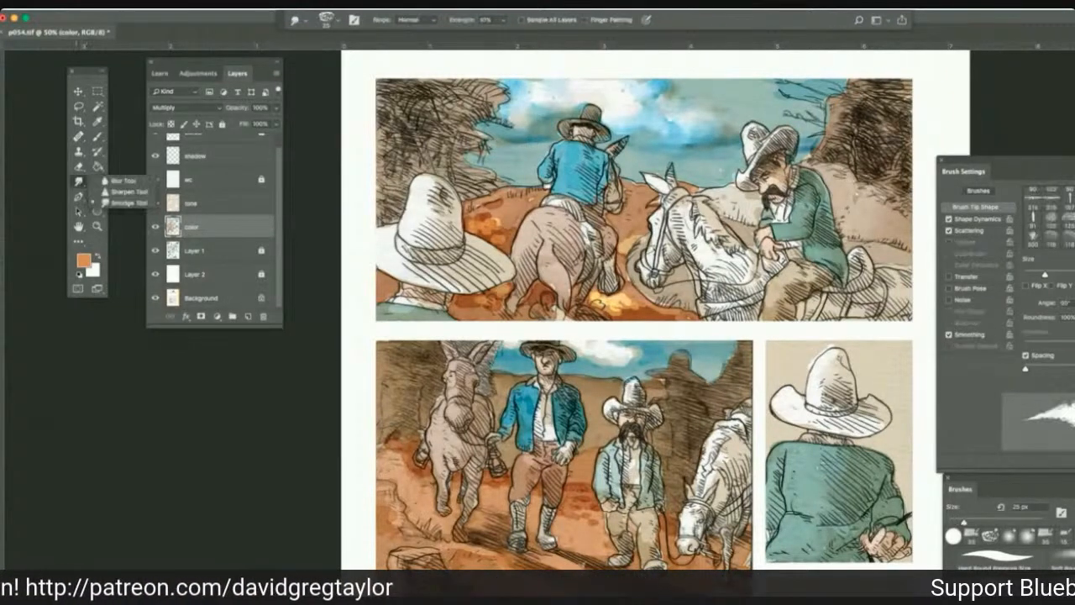
click(128, 203)
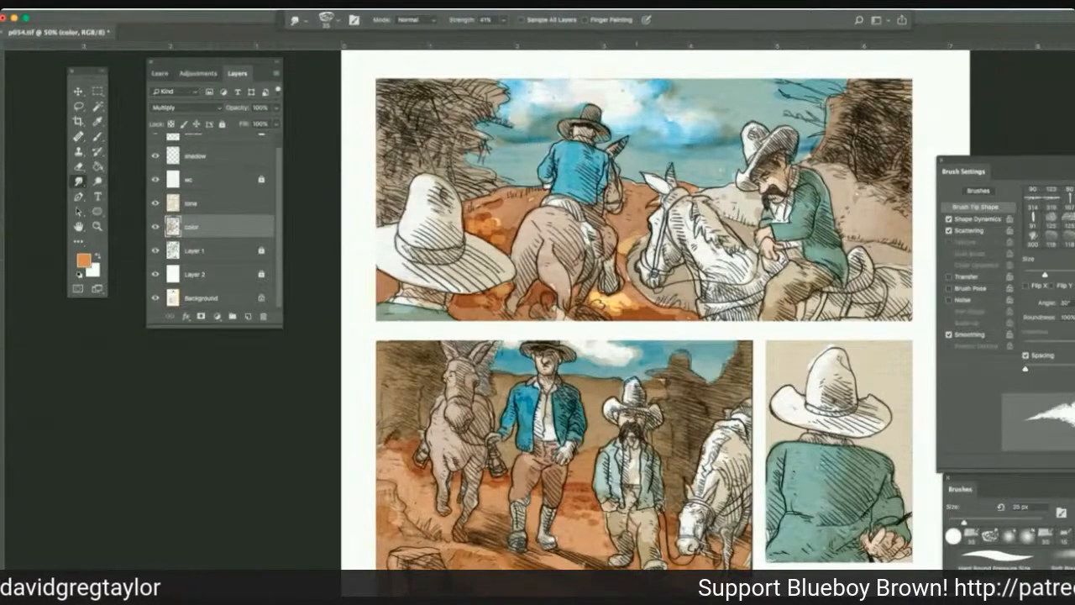
drag(635, 239, 622, 244)
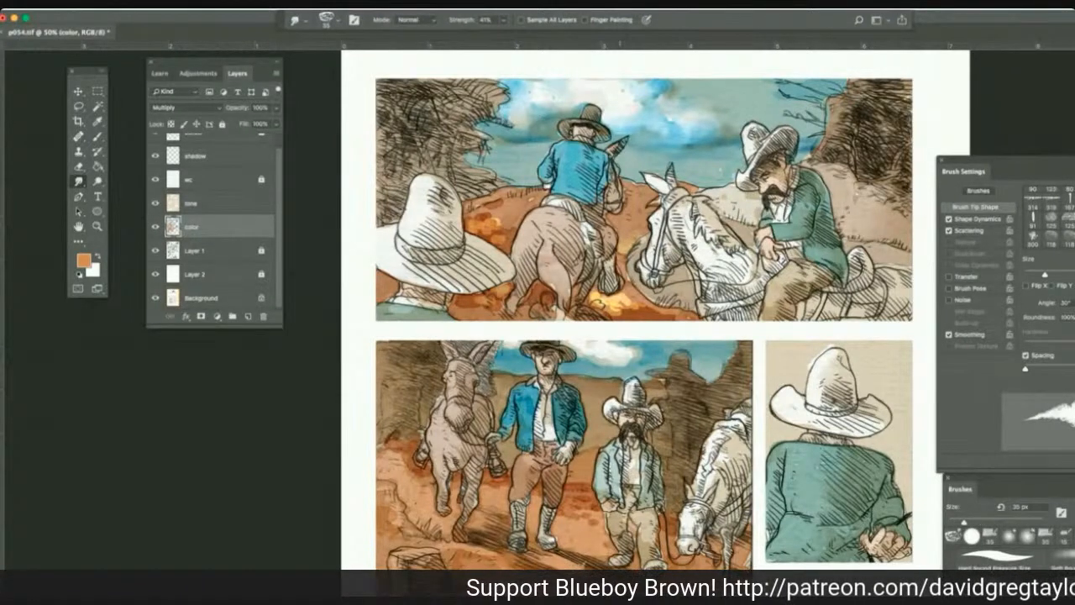
drag(625, 297, 636, 303)
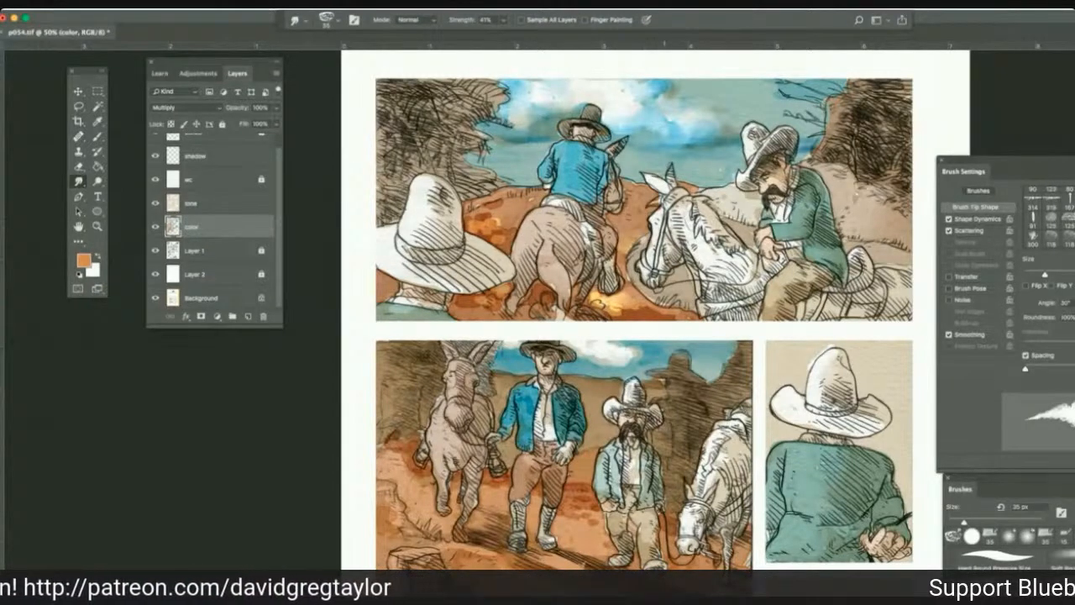
mouse_move(618, 304)
mouse_down()
mouse_move(605, 310)
mouse_move(594, 290)
mouse_up()
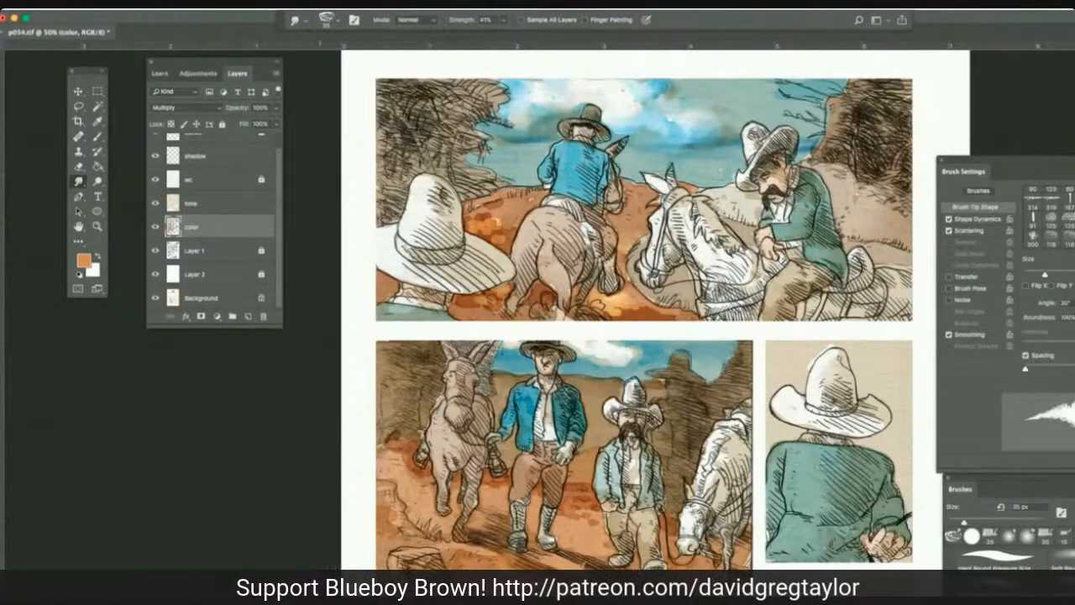
click(267, 210)
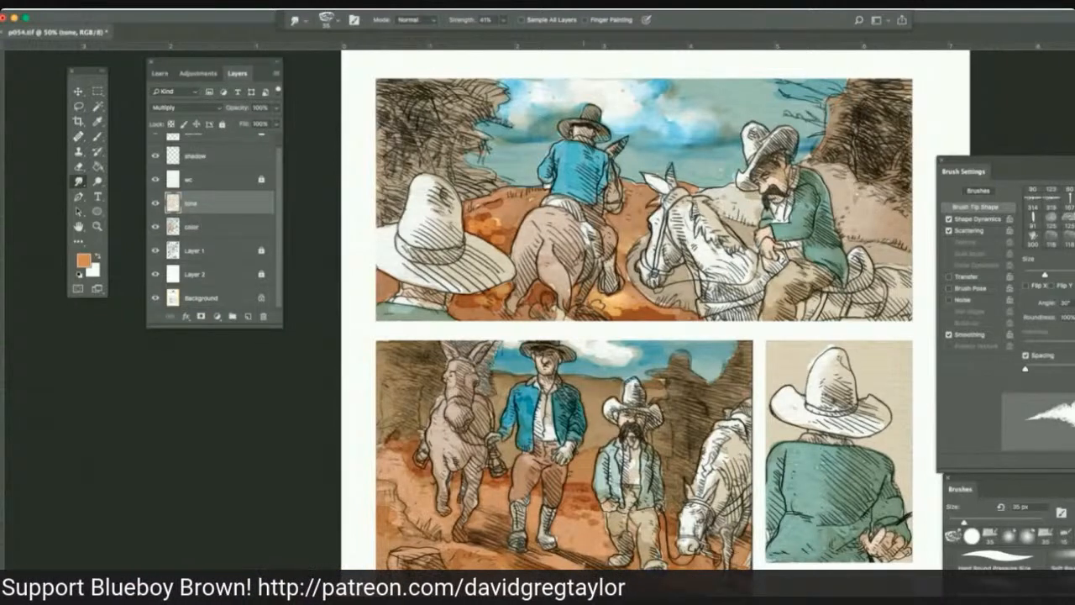
drag(617, 311, 678, 315)
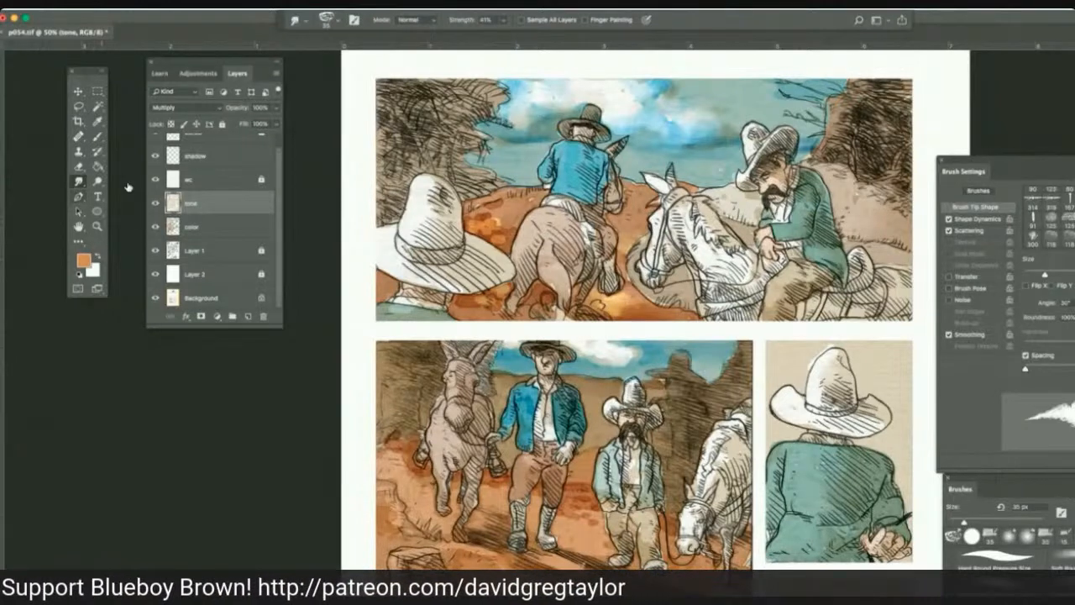
Dodge and smudge the orange ground patch between the foreground white hat and the brown horse in the first panel, using the tone layer.
key(alt+bracketleft)
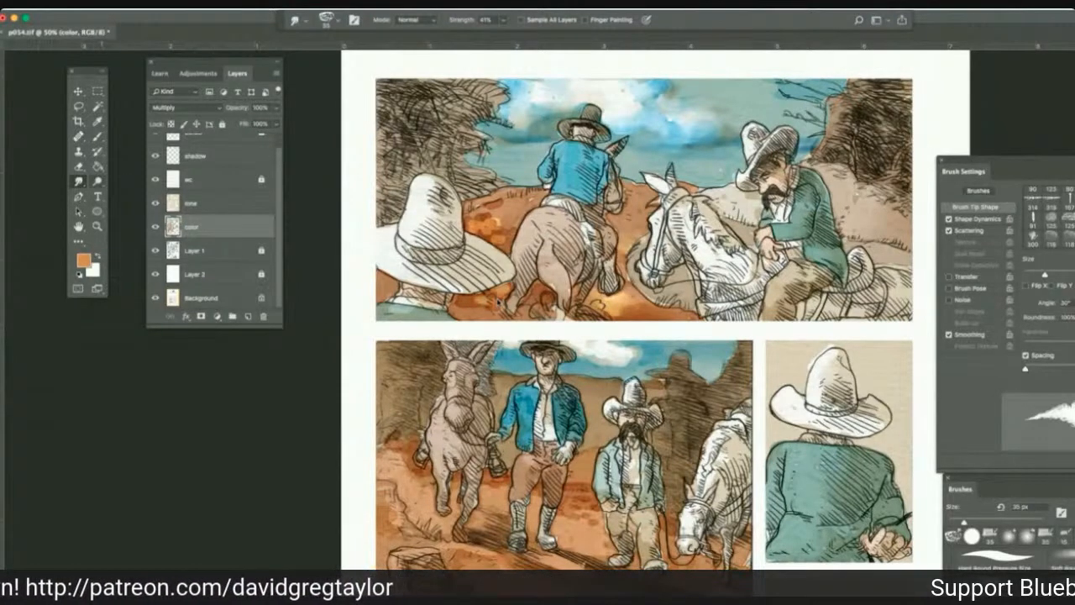
key(o)
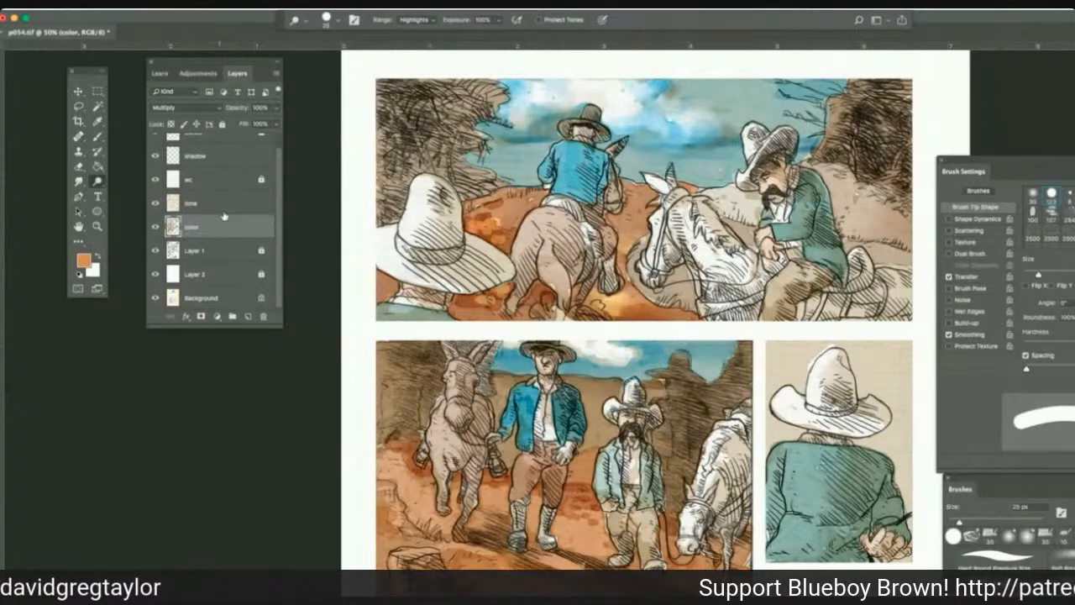
click(223, 209)
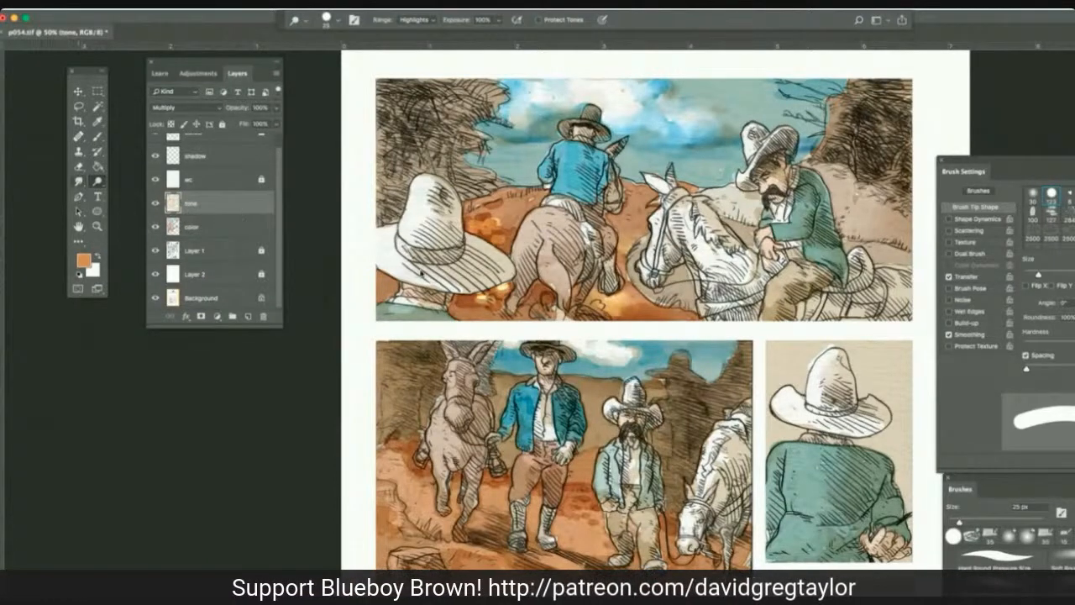
key(r)
drag(504, 289, 487, 302)
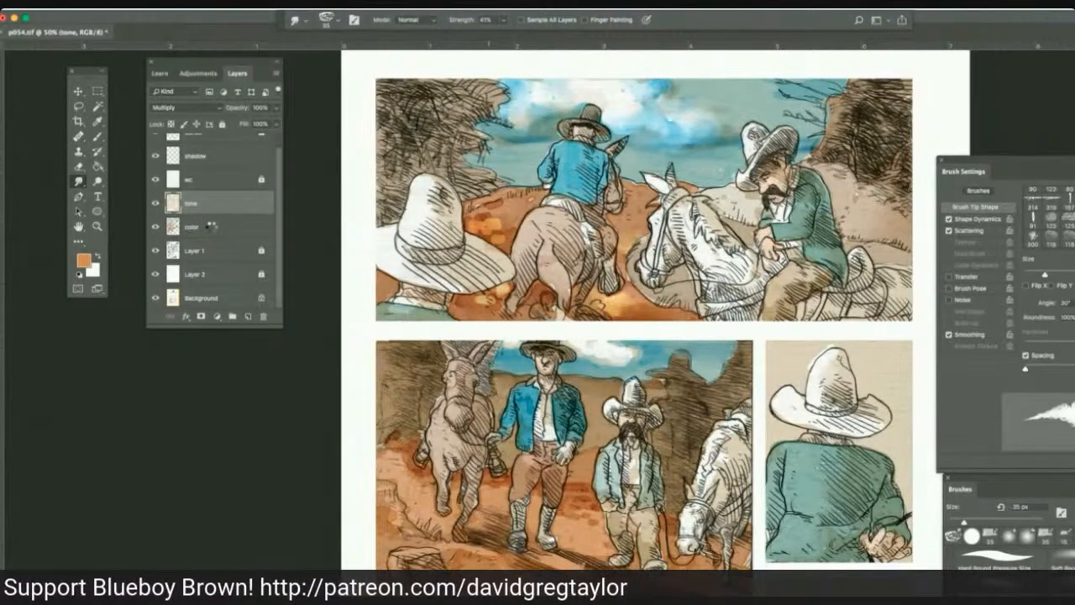
Pick a more saturated orange and deepen the first panel's ground around the brown horse and foreground hat with 35 px Multiply strokes on the color layer.
click(212, 226)
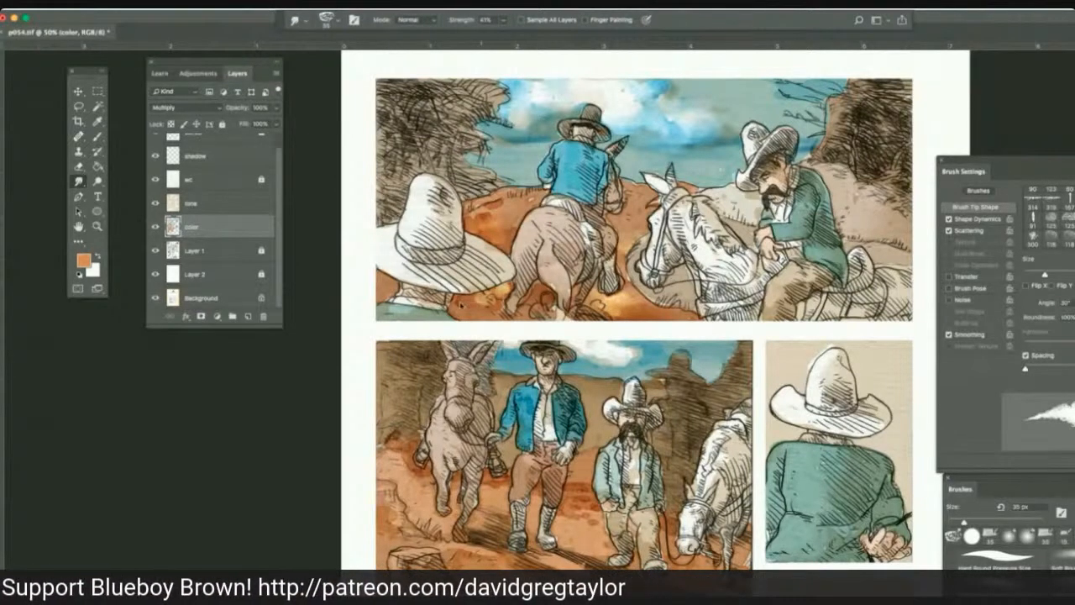
click(83, 260)
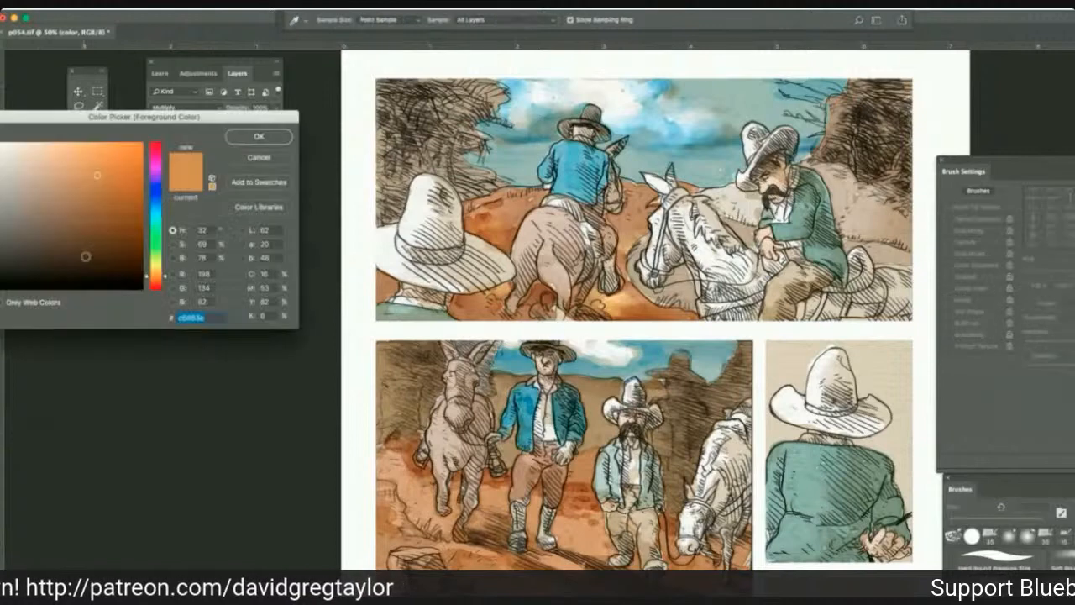
click(120, 150)
click(258, 136)
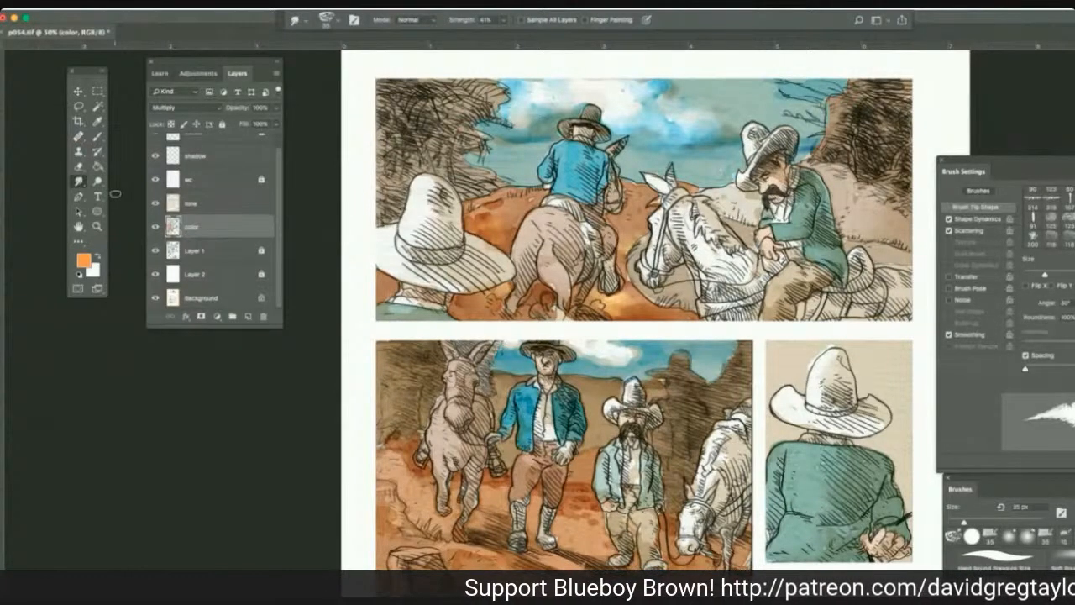
click(97, 136)
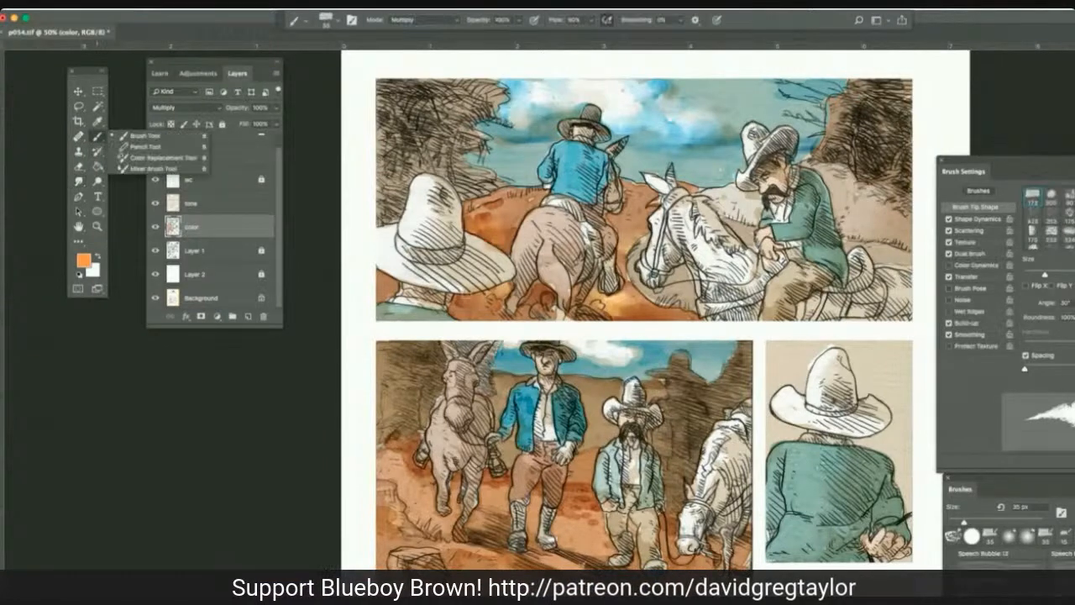
click(495, 210)
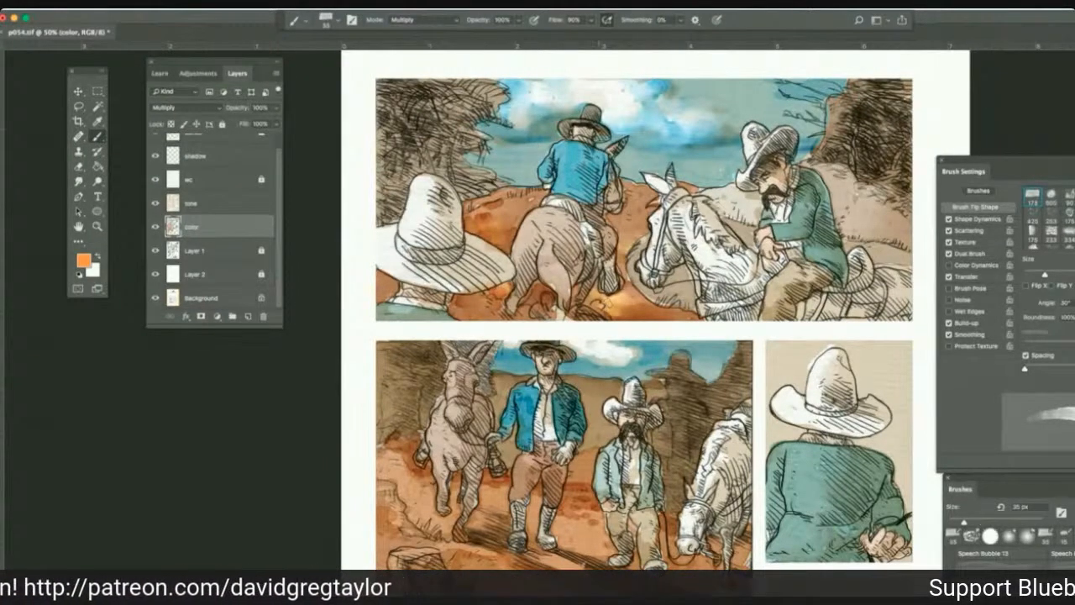
mouse_move(603, 304)
mouse_down()
mouse_move(618, 295)
mouse_move(589, 301)
mouse_move(626, 299)
mouse_move(630, 283)
mouse_move(669, 310)
mouse_move(589, 310)
mouse_up()
mouse_move(496, 283)
mouse_down()
mouse_move(503, 292)
mouse_move(463, 301)
mouse_up()
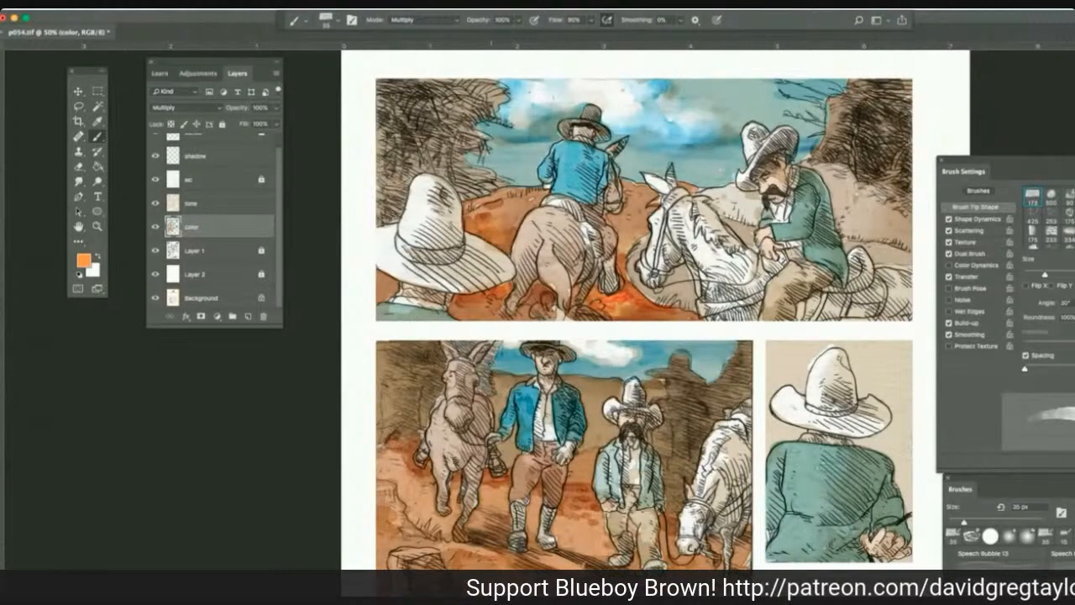
mouse_move(534, 299)
mouse_down()
mouse_move(522, 308)
mouse_move(531, 292)
mouse_move(547, 314)
mouse_up()
drag(377, 279, 396, 292)
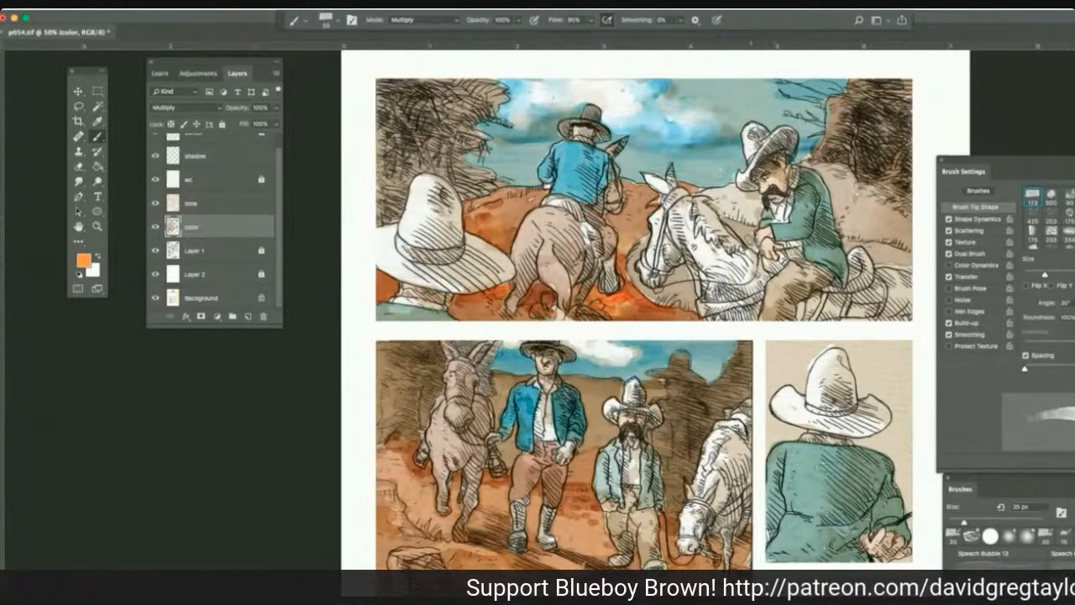
Sample the skin tone from the mustached rider's hand in the first panel and adjust it to a warmer peach for the Multiply brush.
click(95, 182)
key(bracketleft)
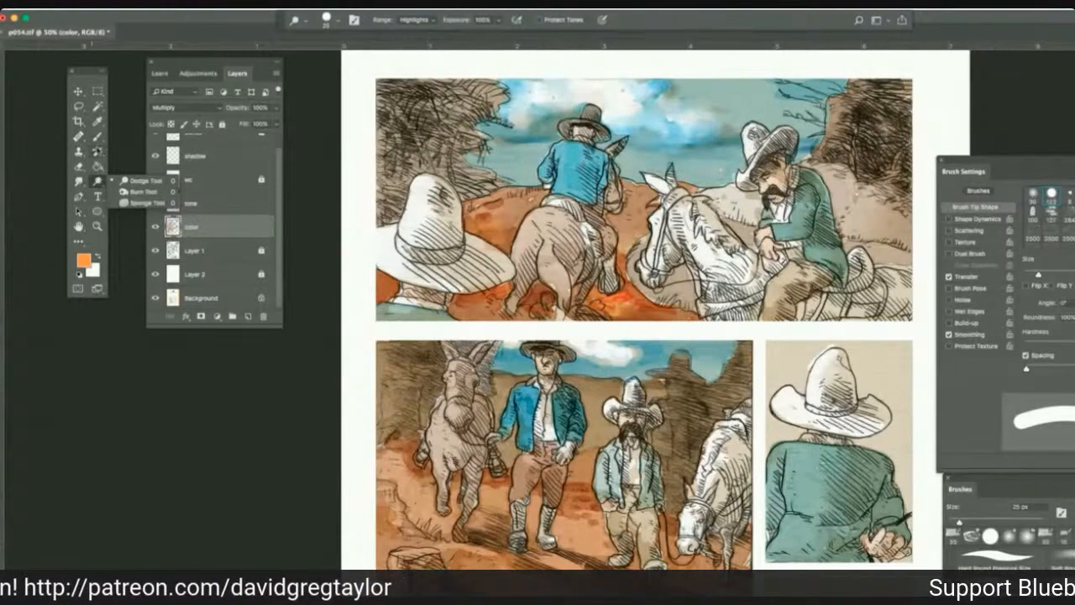
click(100, 126)
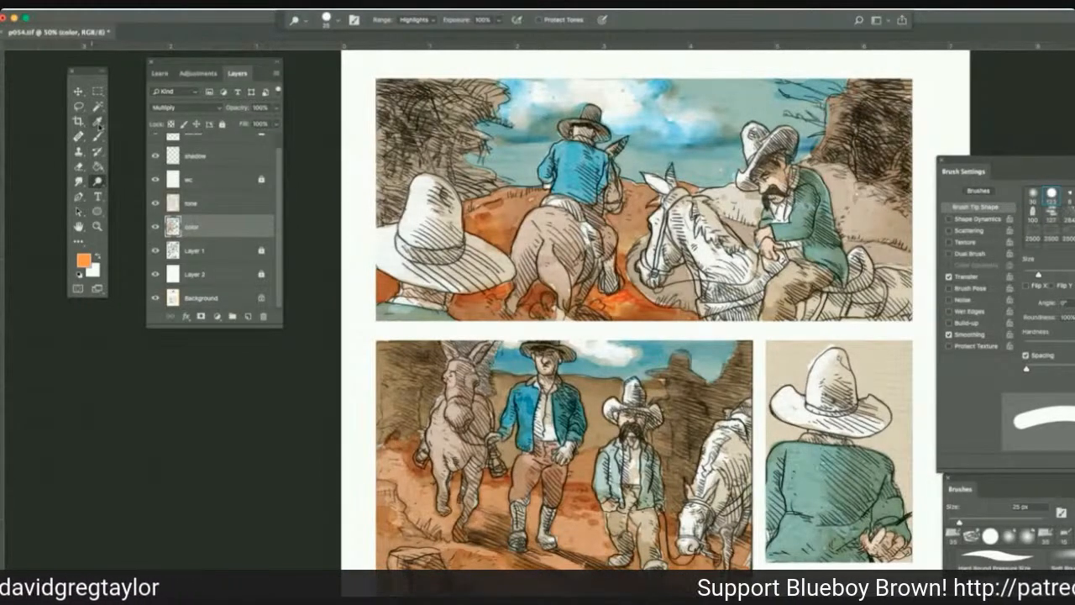
click(98, 122)
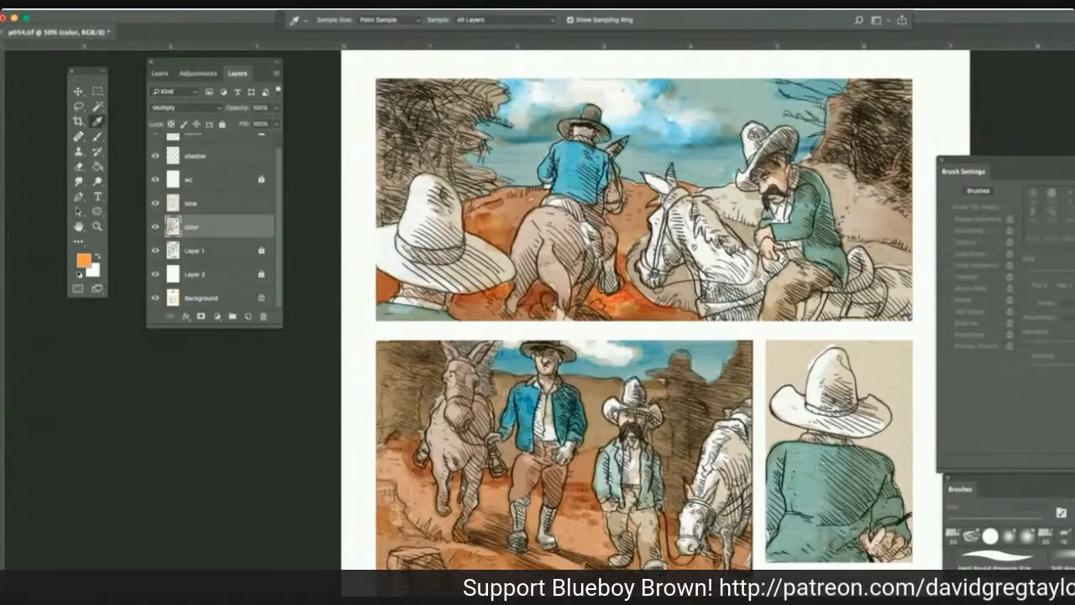
click(770, 245)
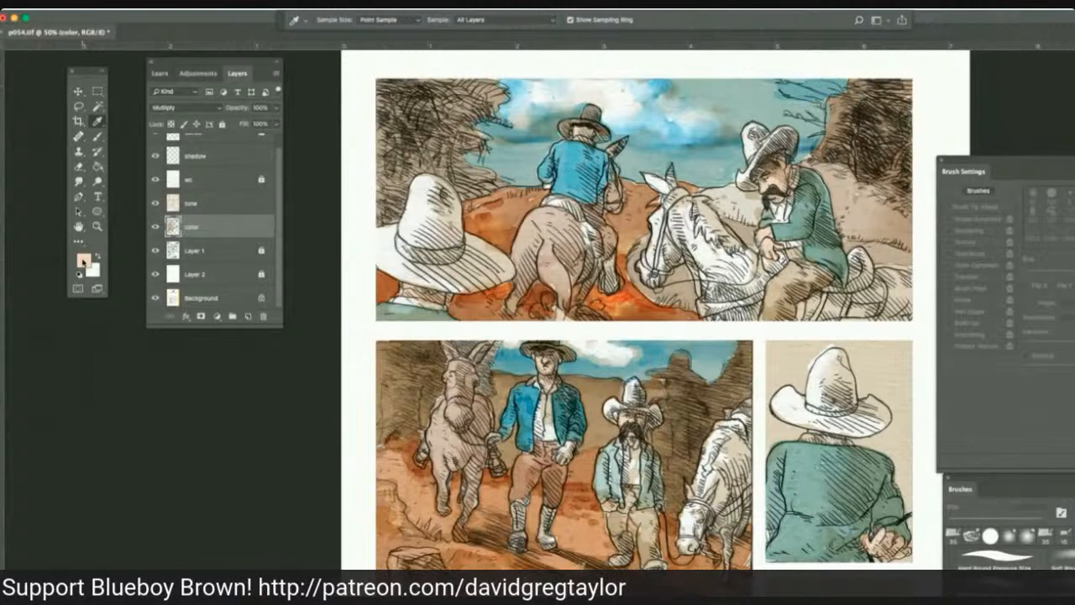
click(83, 260)
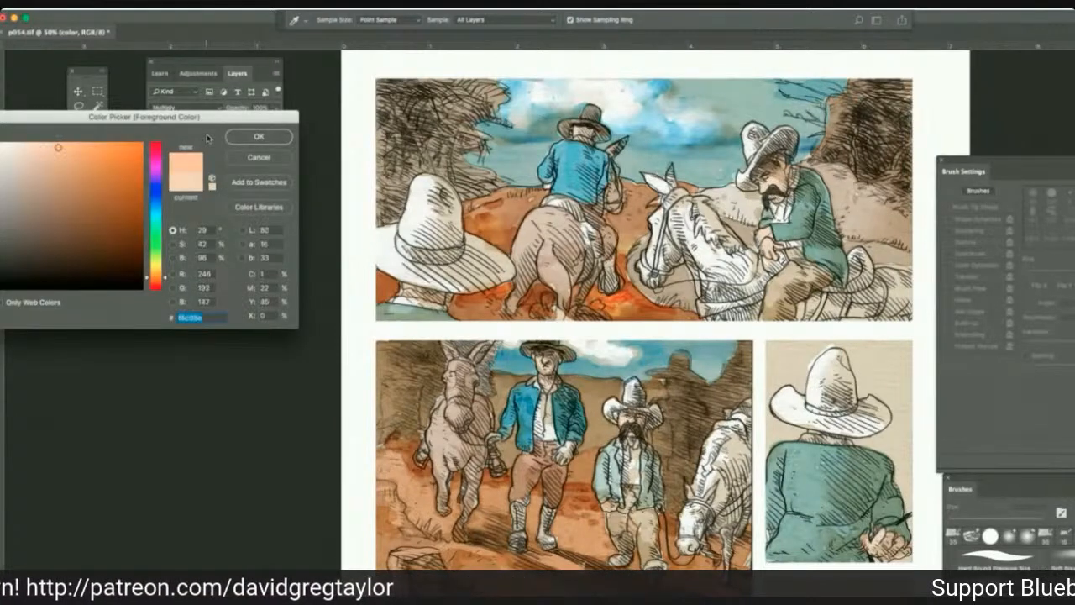
key(Return)
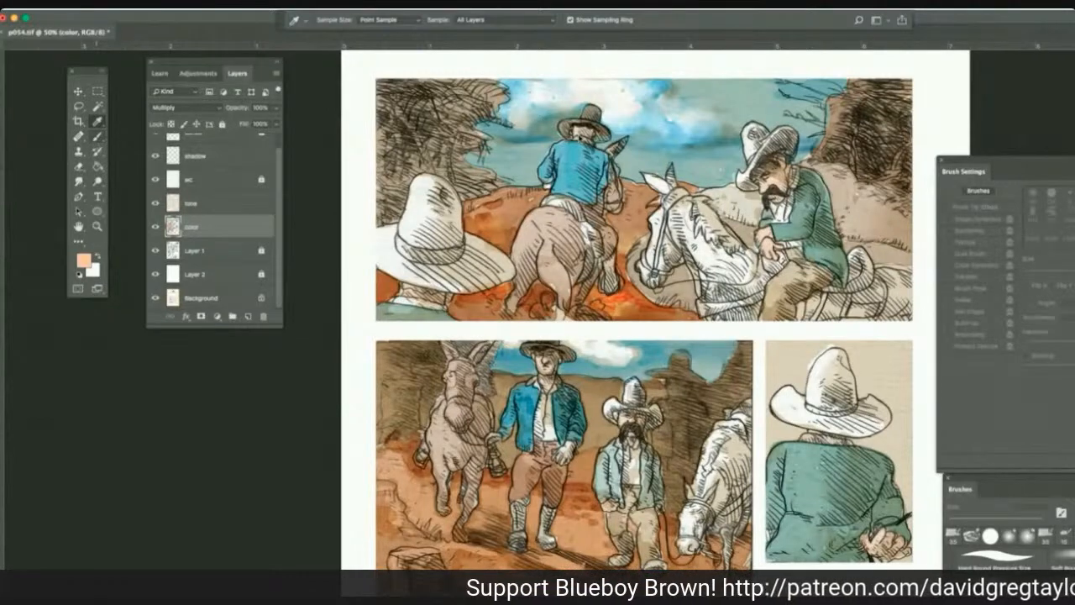
click(98, 136)
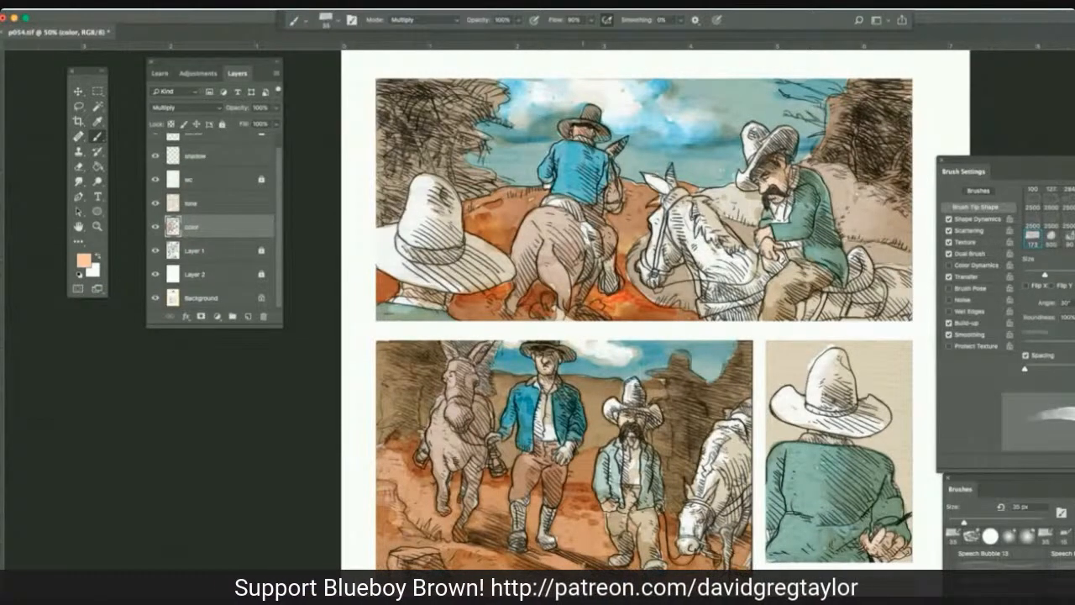
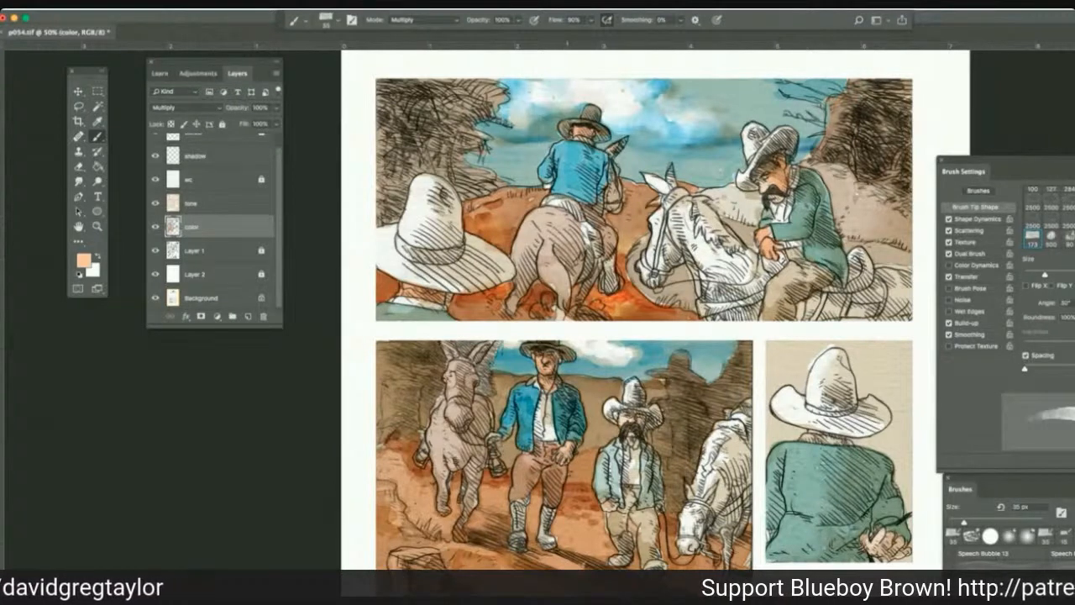
Paint warm peach Multiply strokes on the second panel's mustached face, the third panel's hand, and the dark-hatted man's forehead, jaw, nose and neck.
drag(623, 412, 641, 425)
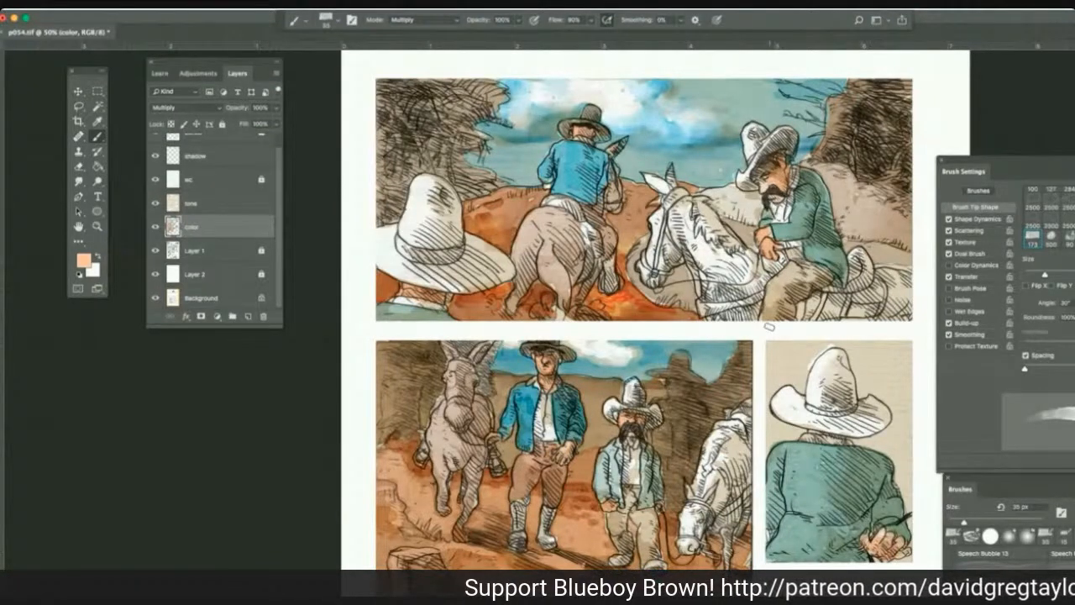
scroll(768, 326, down, 5)
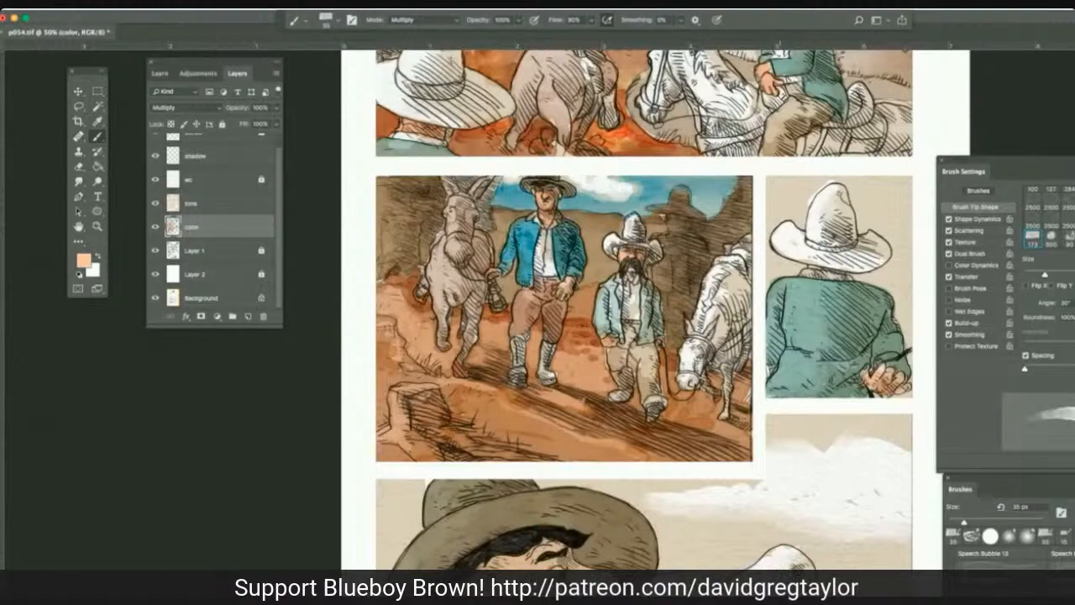
scroll(782, 328, down, 4)
scroll(782, 329, down, 2)
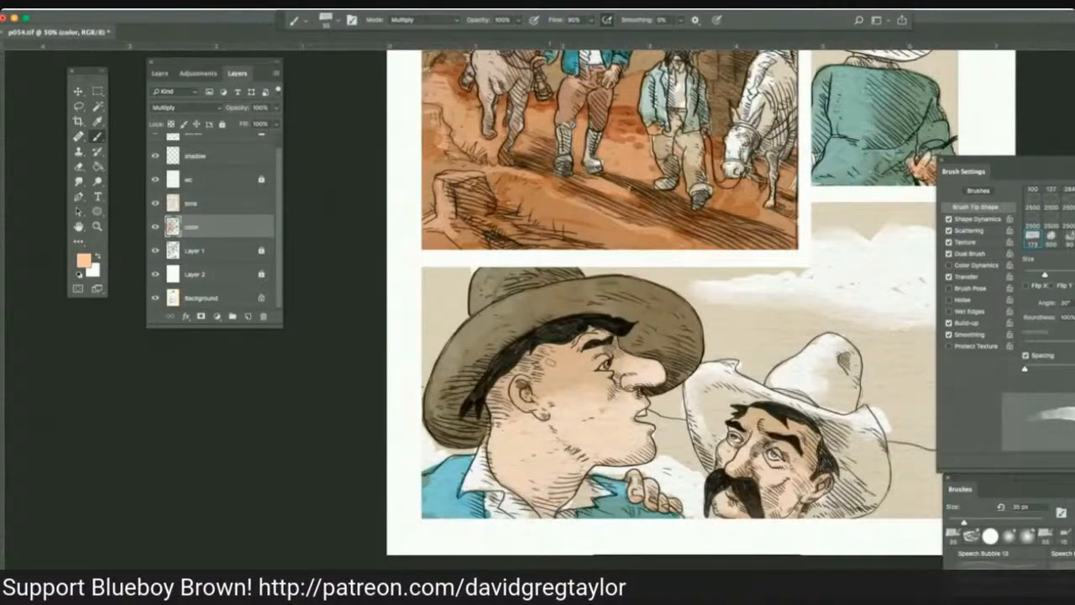
mouse_move(535, 359)
mouse_down()
mouse_move(611, 333)
mouse_move(605, 358)
mouse_move(544, 361)
mouse_move(495, 404)
mouse_up()
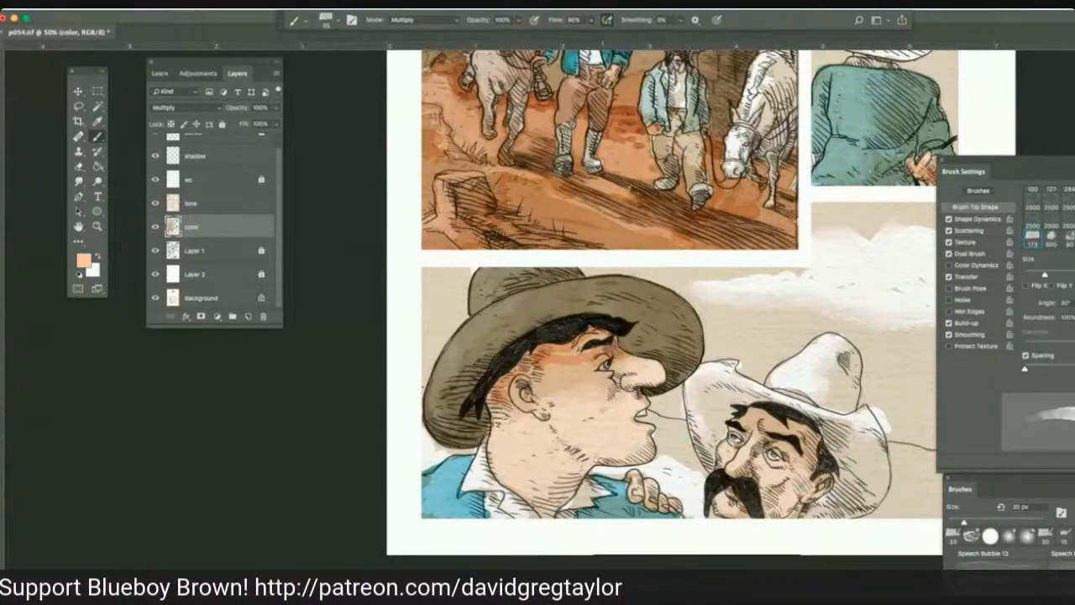
drag(609, 460, 554, 427)
drag(636, 460, 598, 454)
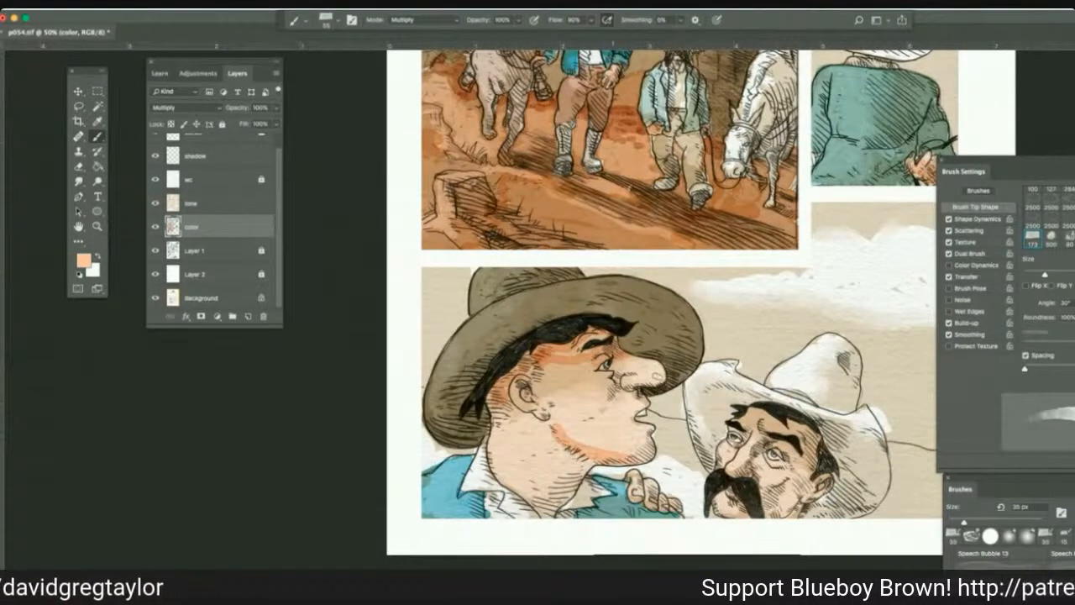
mouse_move(658, 376)
mouse_down()
mouse_move(630, 383)
mouse_move(639, 382)
mouse_up()
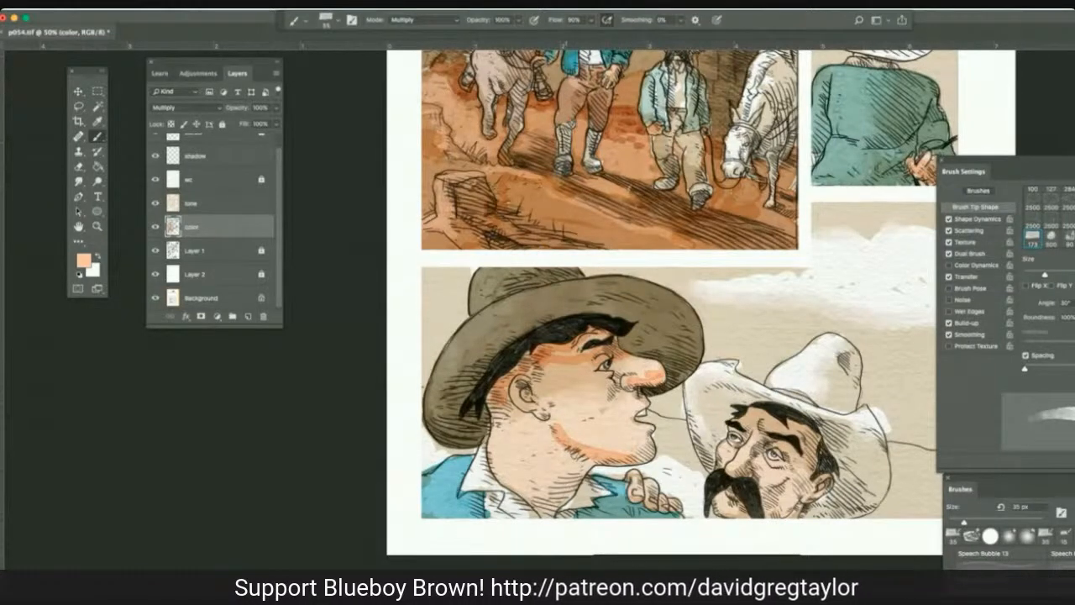
drag(585, 458, 565, 487)
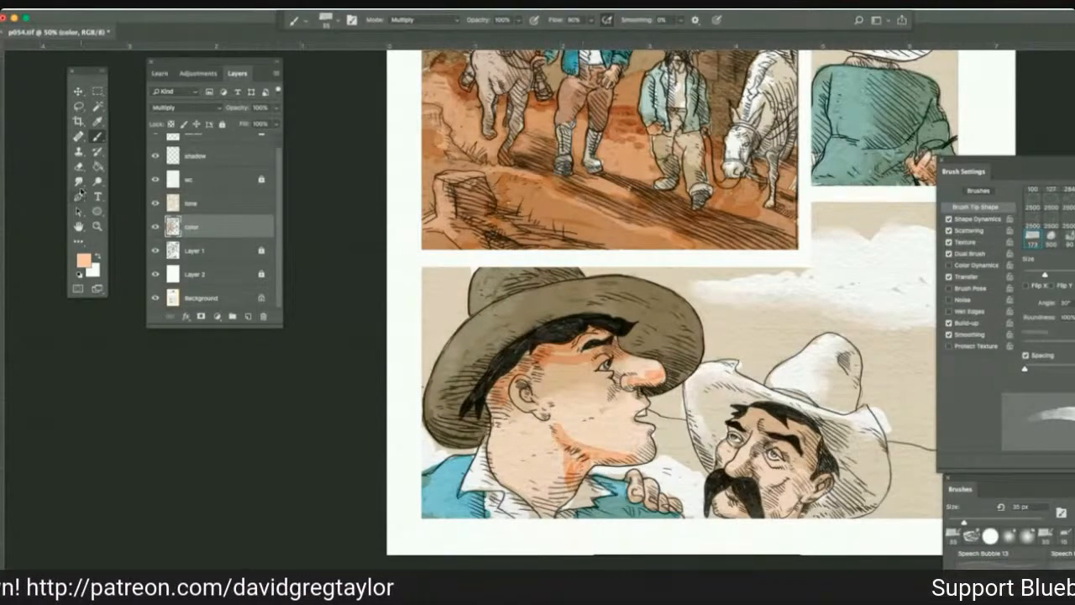
Blend the peach shading on the dark-hatted man's nose, jaw and neck with 35 px Smudge strokes at 41% strength.
click(78, 182)
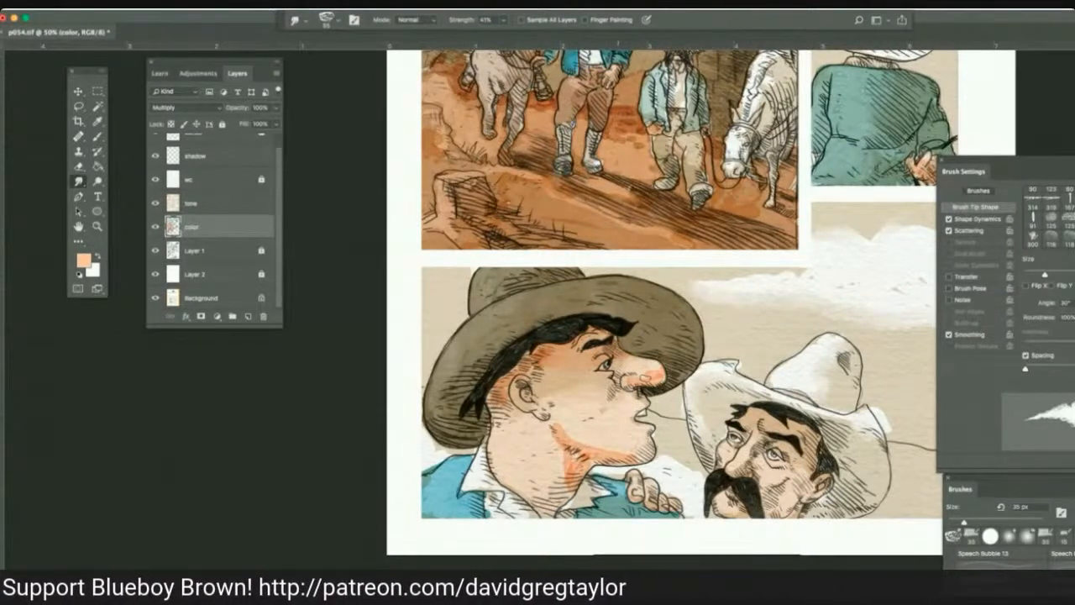
drag(645, 379, 658, 373)
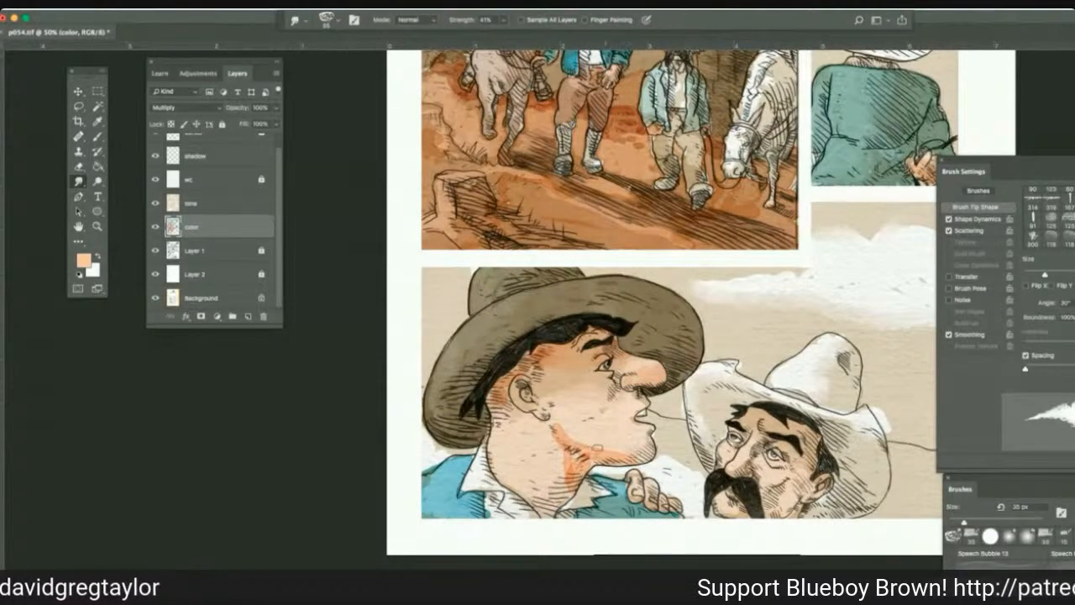
mouse_move(597, 448)
mouse_down()
mouse_move(611, 455)
mouse_move(571, 467)
mouse_move(556, 431)
mouse_move(571, 463)
mouse_up()
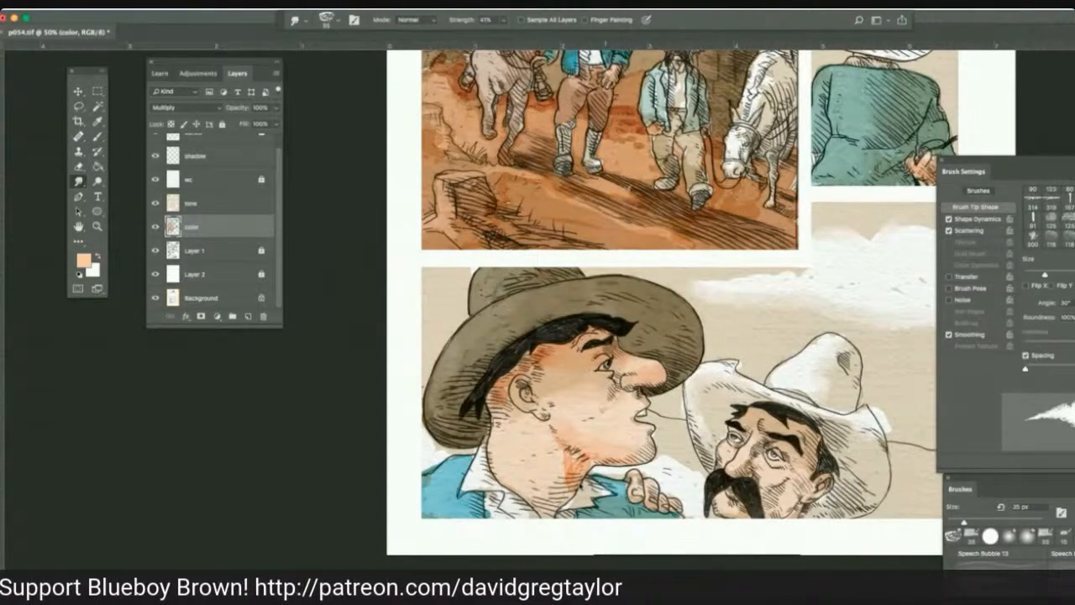
mouse_move(573, 487)
mouse_down()
mouse_move(548, 479)
mouse_move(569, 456)
mouse_up()
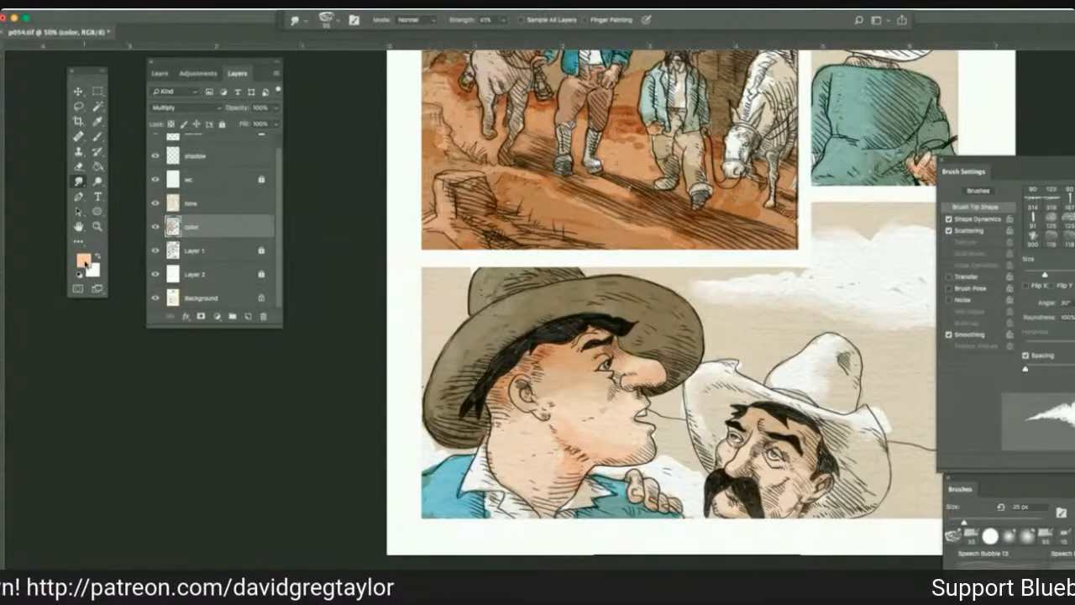
Pick the muted peach e6bfa2 and shade the dark-hatted man's cheek, ear, neck and nose with 35 px Multiply strokes on the color layer.
click(85, 263)
click(81, 259)
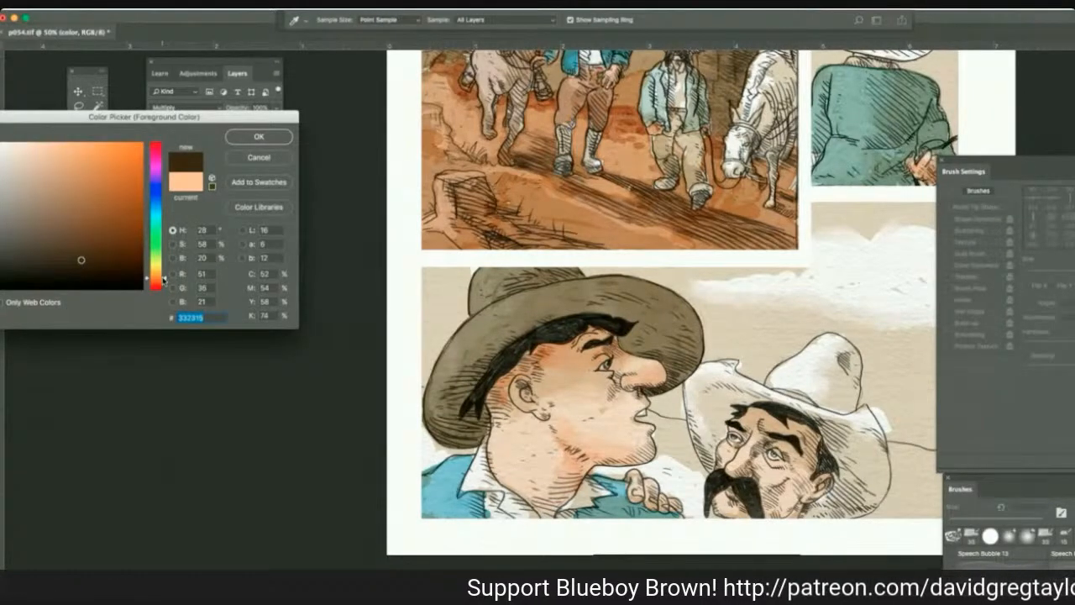
click(39, 157)
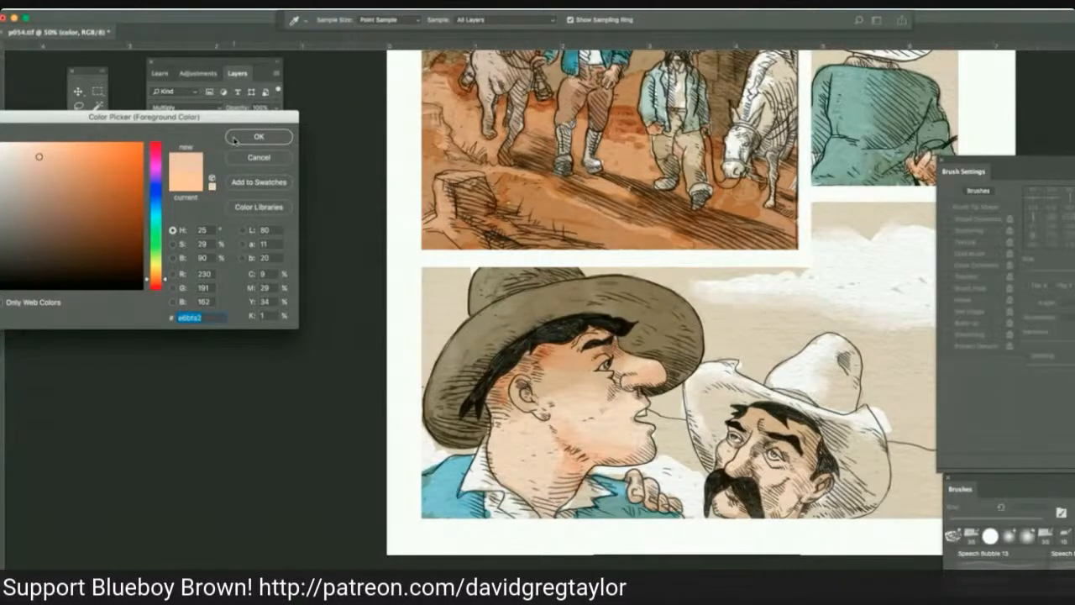
click(235, 139)
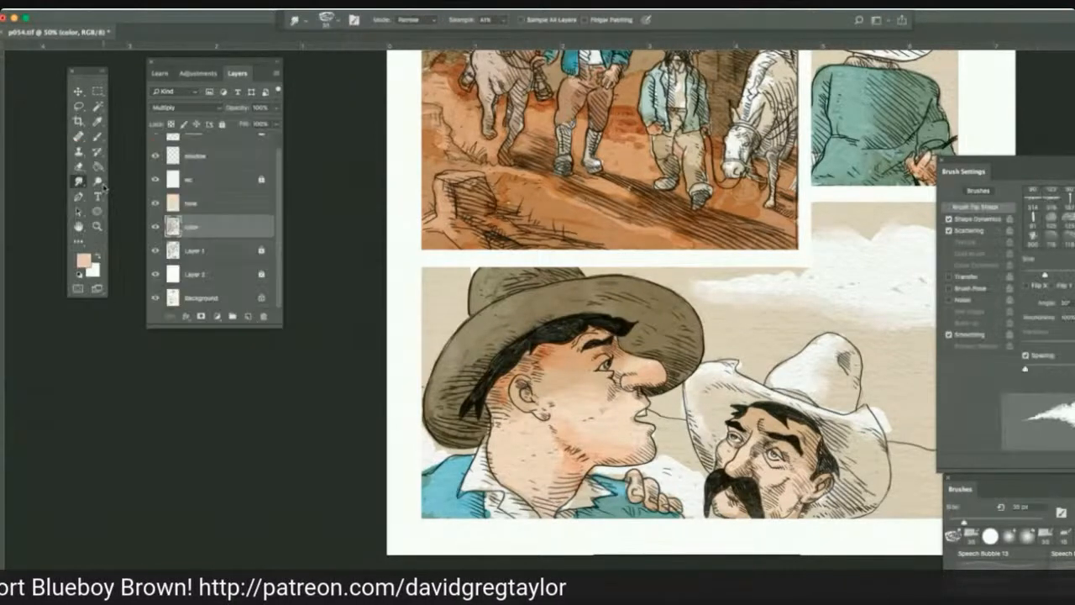
click(98, 137)
mouse_move(572, 414)
mouse_down()
mouse_move(581, 421)
mouse_move(544, 406)
mouse_move(546, 390)
mouse_move(531, 380)
mouse_move(516, 395)
mouse_up()
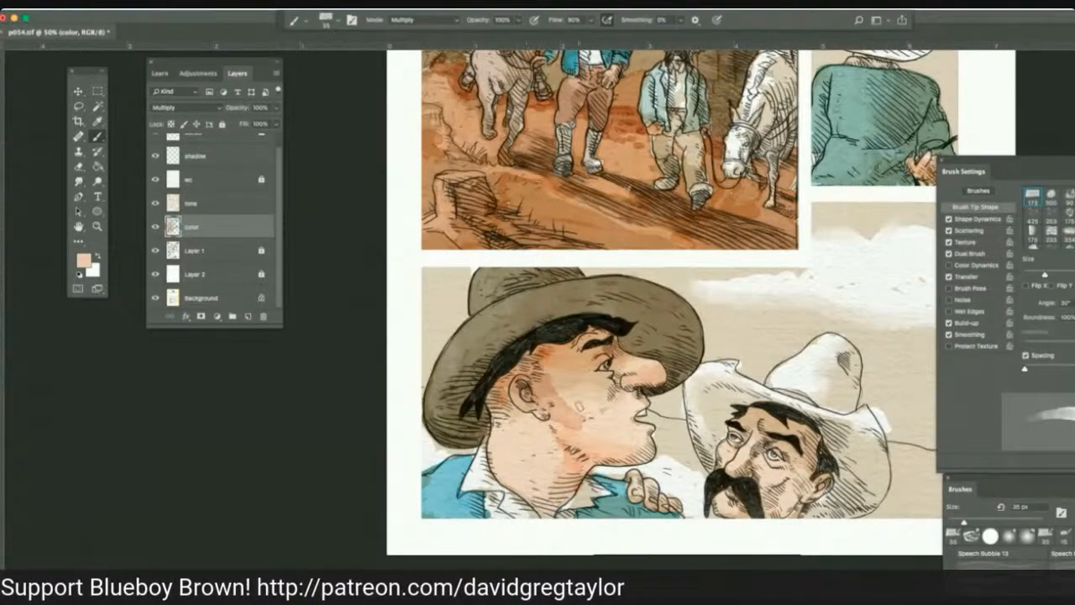
mouse_move(579, 407)
mouse_down()
mouse_move(619, 430)
mouse_move(618, 454)
mouse_move(589, 440)
mouse_move(595, 428)
mouse_move(527, 473)
mouse_up()
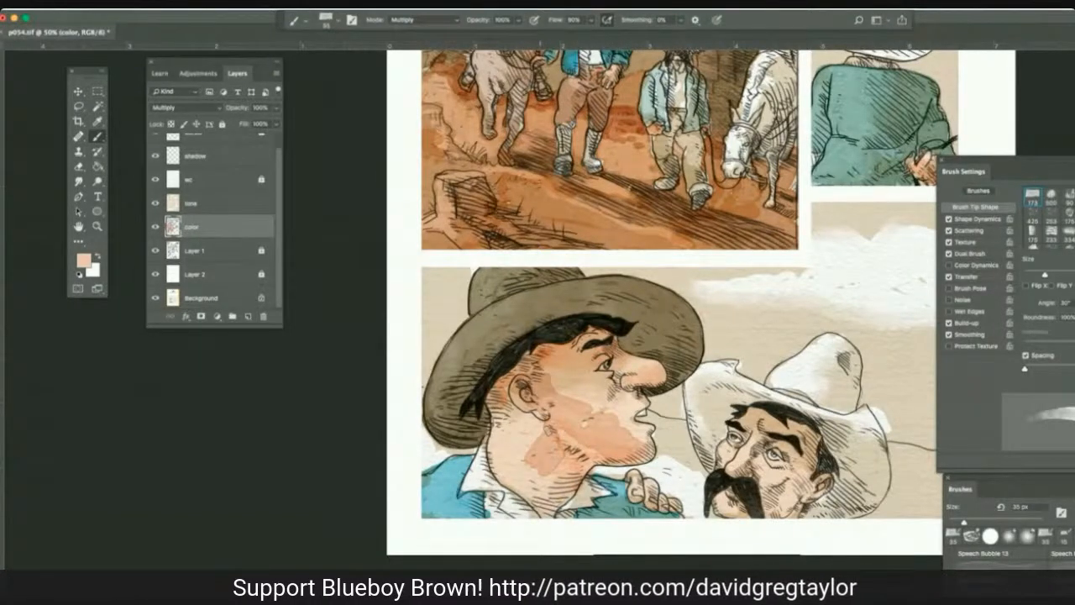
drag(547, 413, 514, 454)
drag(529, 405, 496, 433)
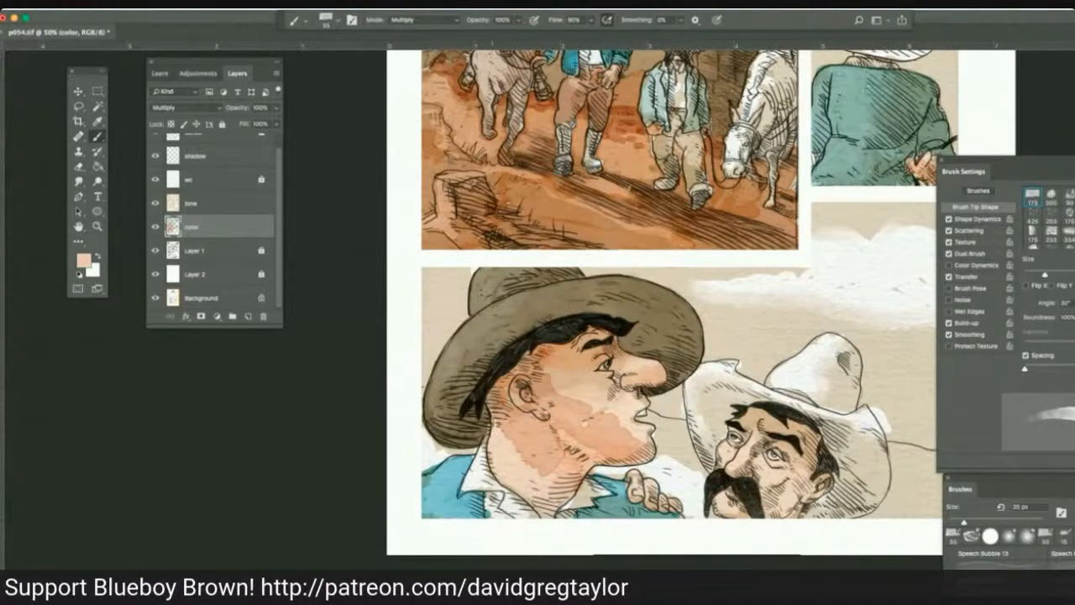
drag(518, 398, 506, 401)
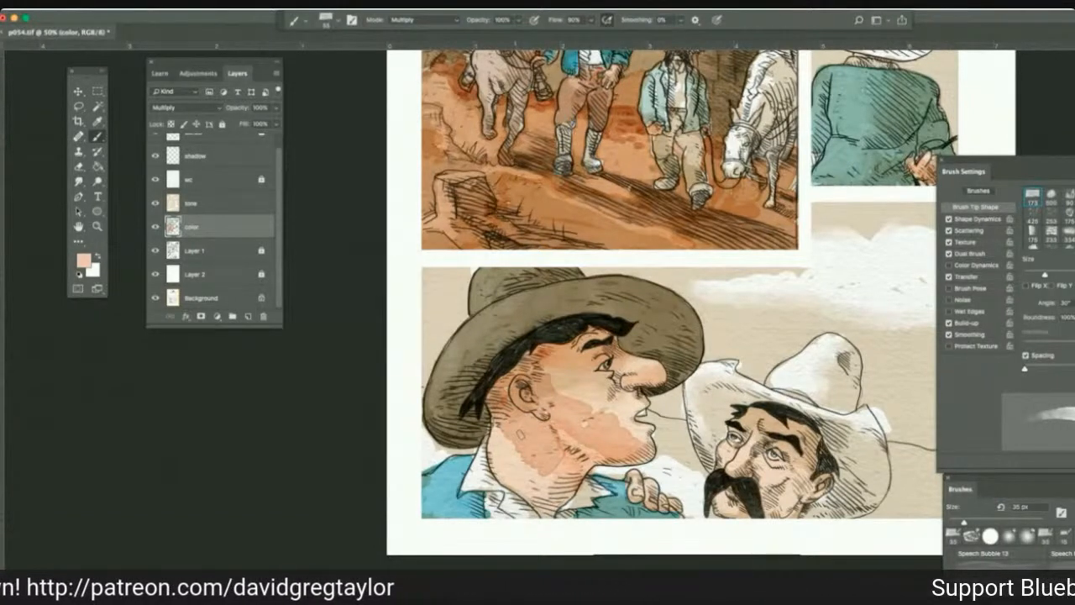
drag(521, 435, 501, 476)
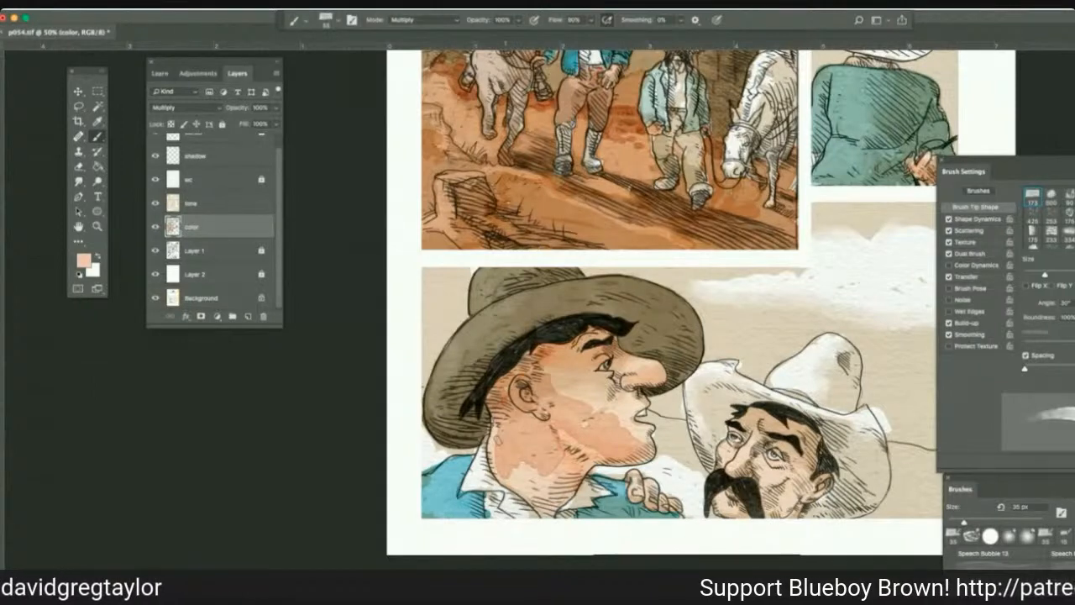
drag(509, 439, 497, 479)
drag(653, 365, 640, 376)
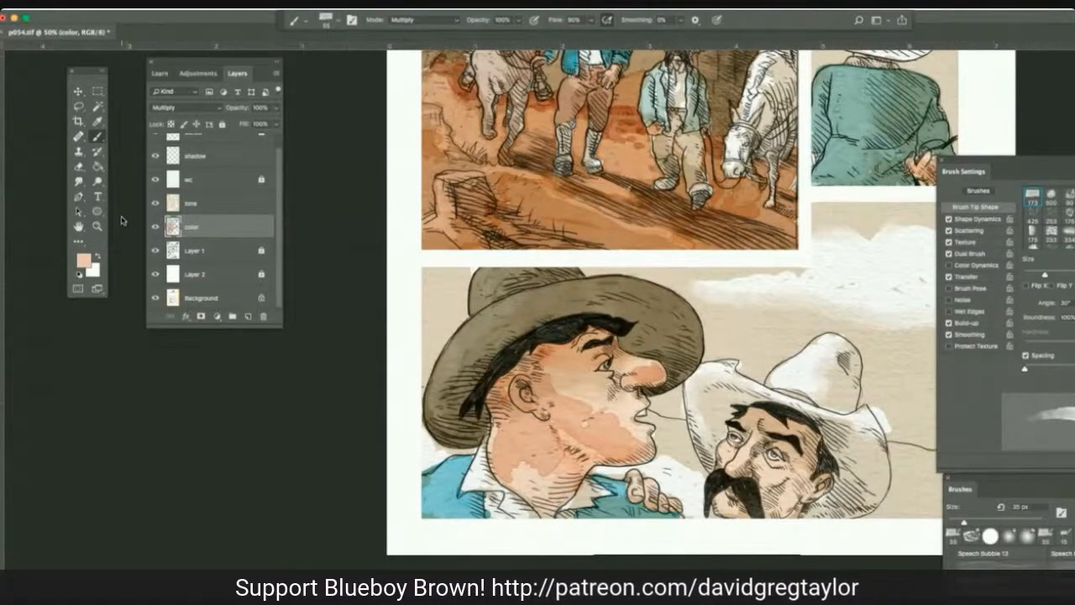
Smudge the muted peach strokes smoothly into the skin across the dark-hatted man's face, nose and neck.
click(79, 181)
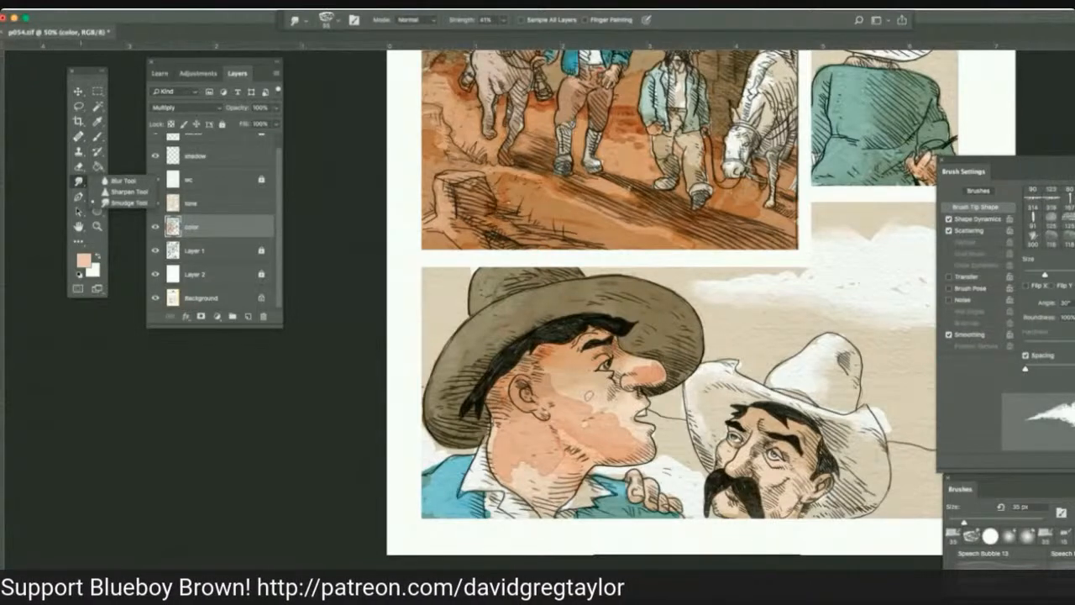
drag(589, 410, 568, 398)
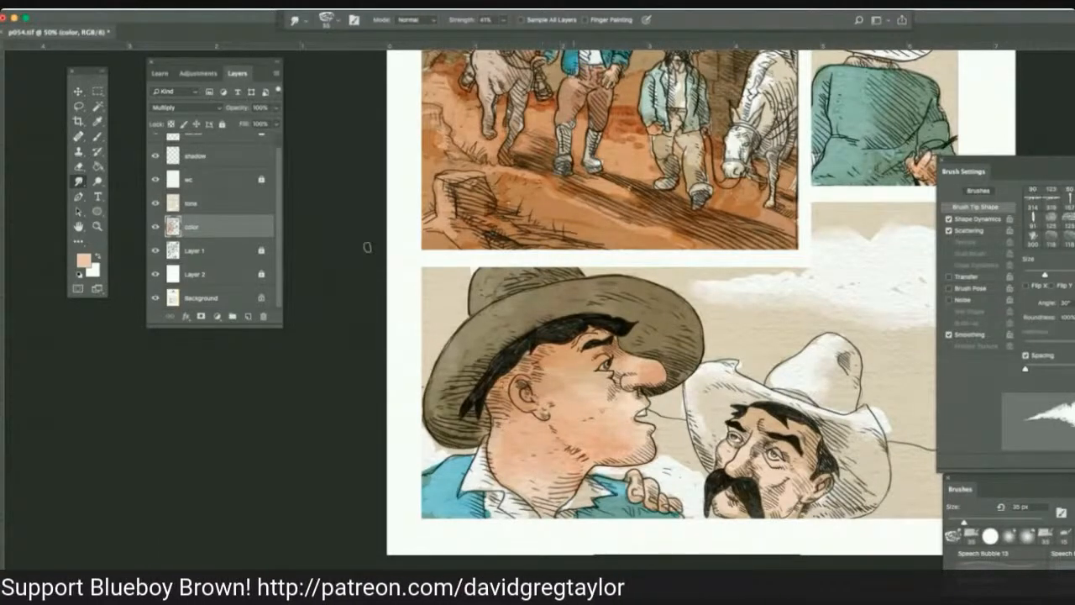
click(98, 181)
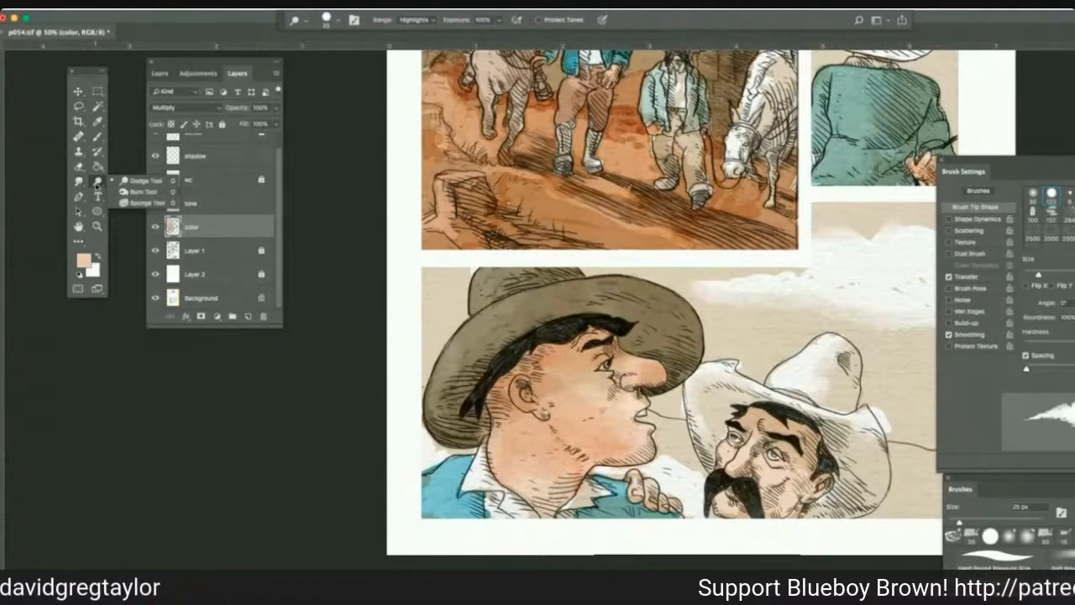
Shade the mustached man's forehead, cheek and nose in the last panel with 35 px muted peach Multiply strokes.
click(97, 137)
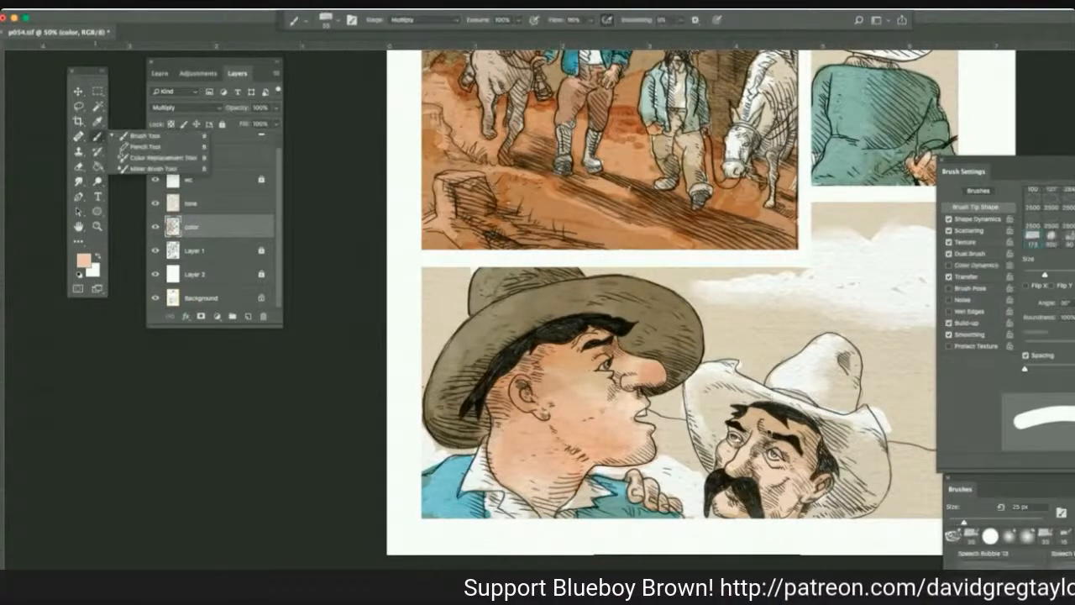
click(768, 430)
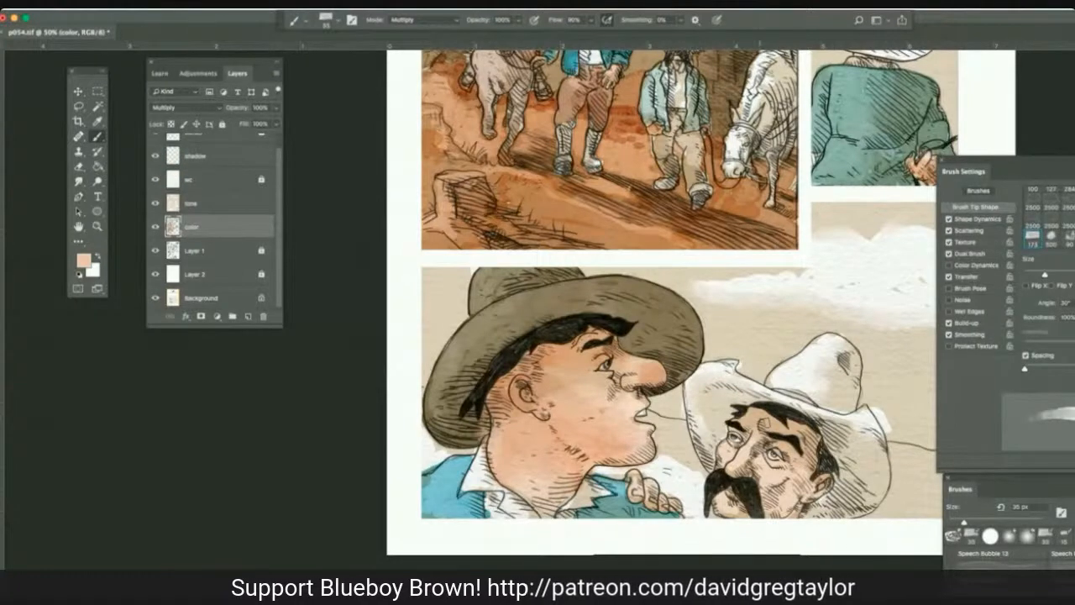
mouse_move(766, 427)
mouse_down()
mouse_move(811, 438)
mouse_move(821, 481)
mouse_move(806, 487)
mouse_move(801, 448)
mouse_up()
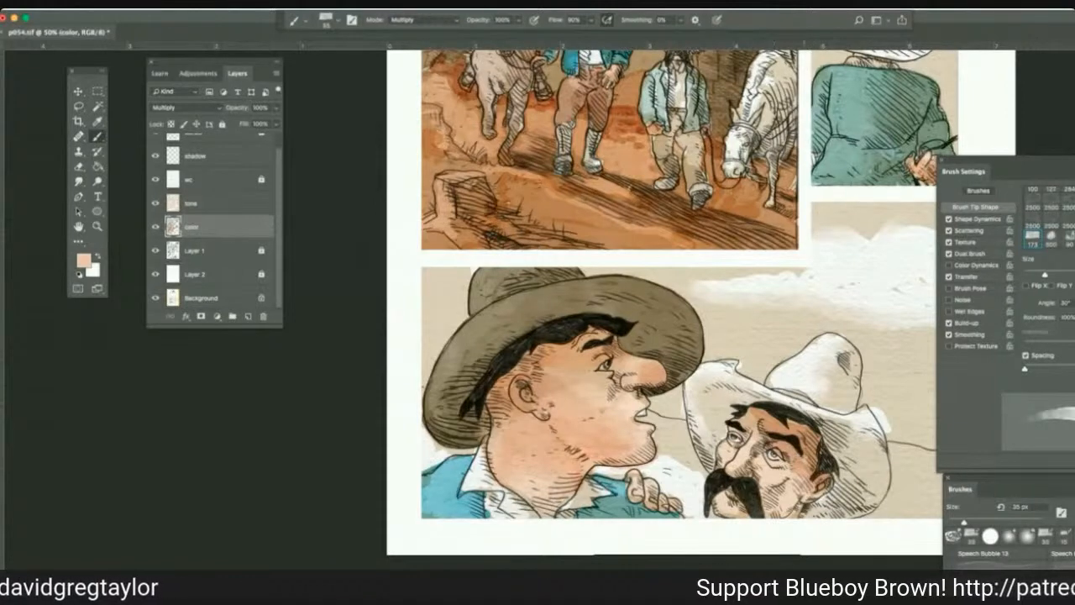
mouse_move(738, 429)
mouse_down()
mouse_move(754, 429)
mouse_move(754, 412)
mouse_move(799, 423)
mouse_up()
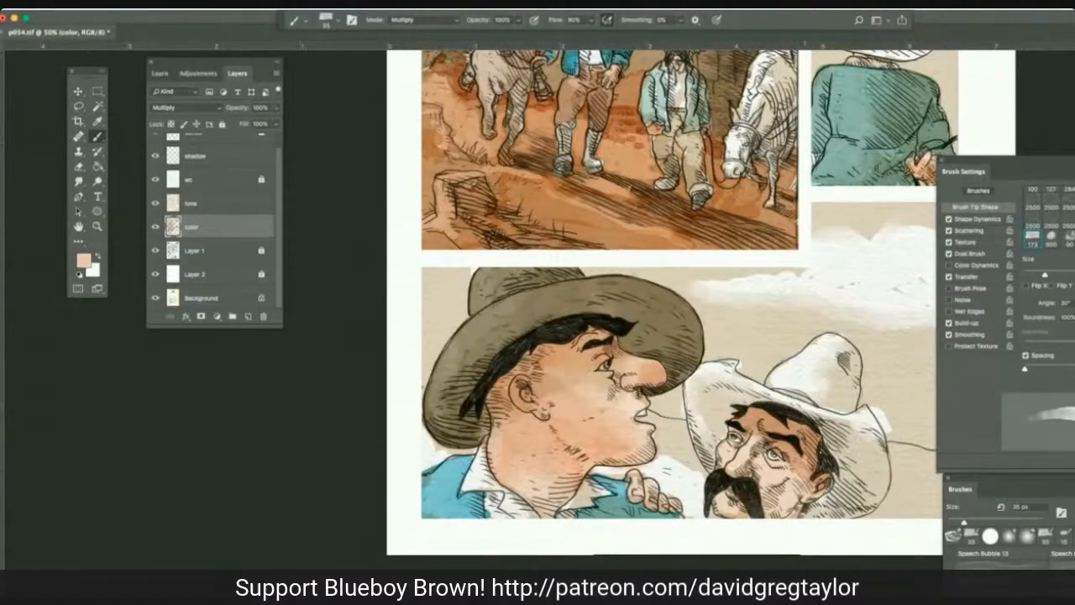
drag(754, 454, 761, 439)
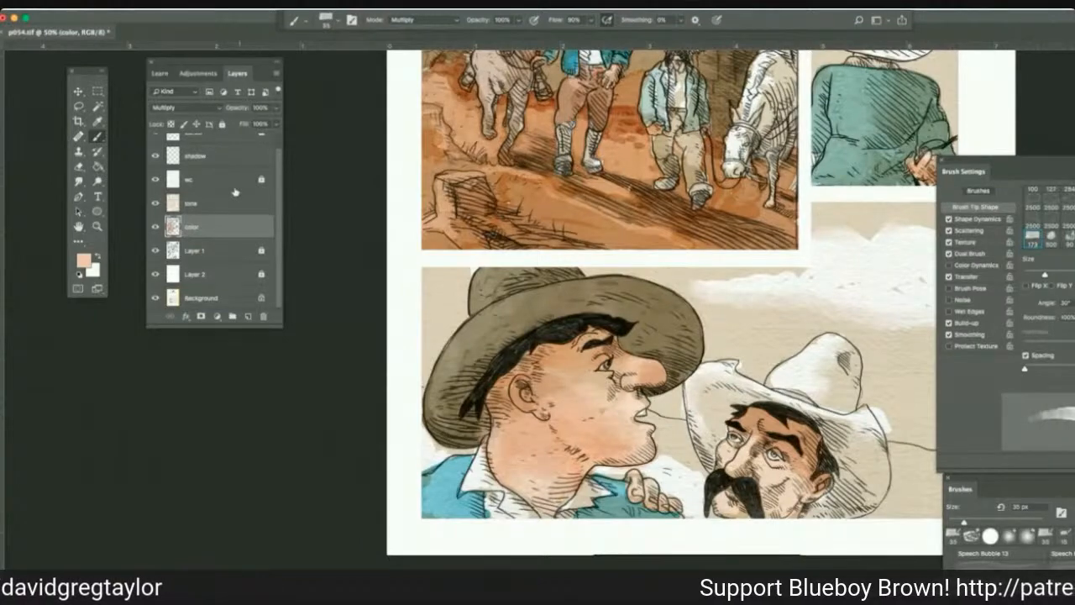
Burn the dark-hatted man's nose, jawline, neck and forehead on the color layer with a 30 px brush, Midtones range and 100% exposure.
scroll(229, 217, up, 1)
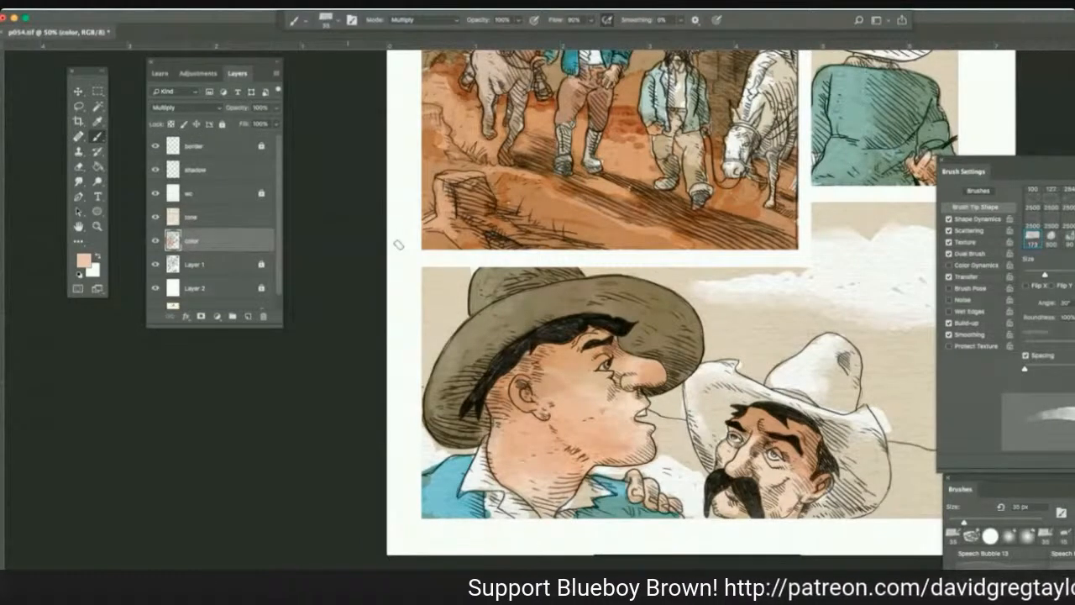
scroll(398, 245, up, 1)
scroll(409, 204, up, 5)
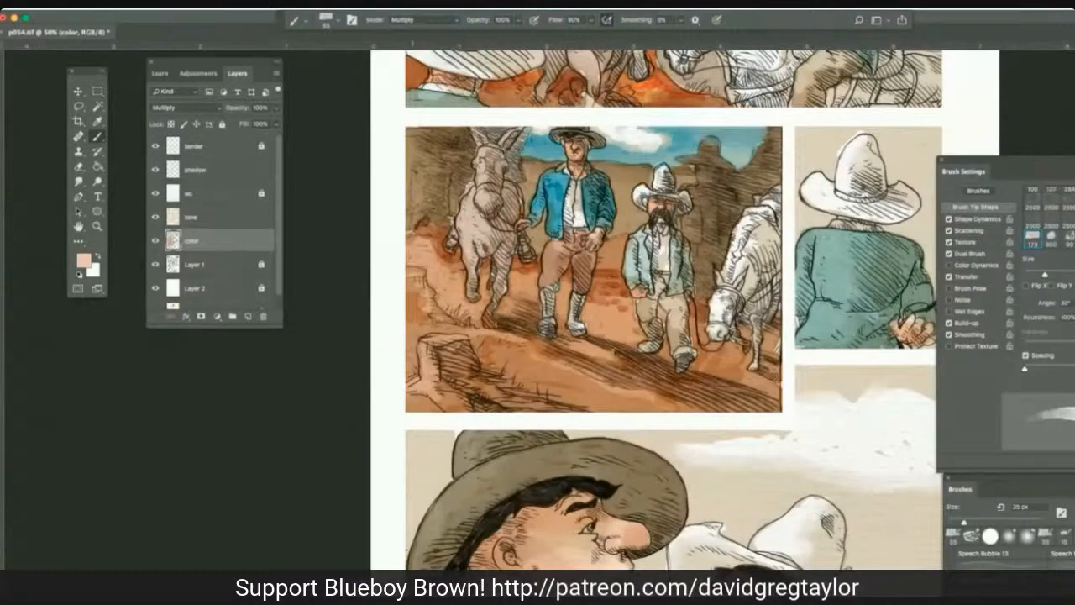
scroll(407, 203, down, 1)
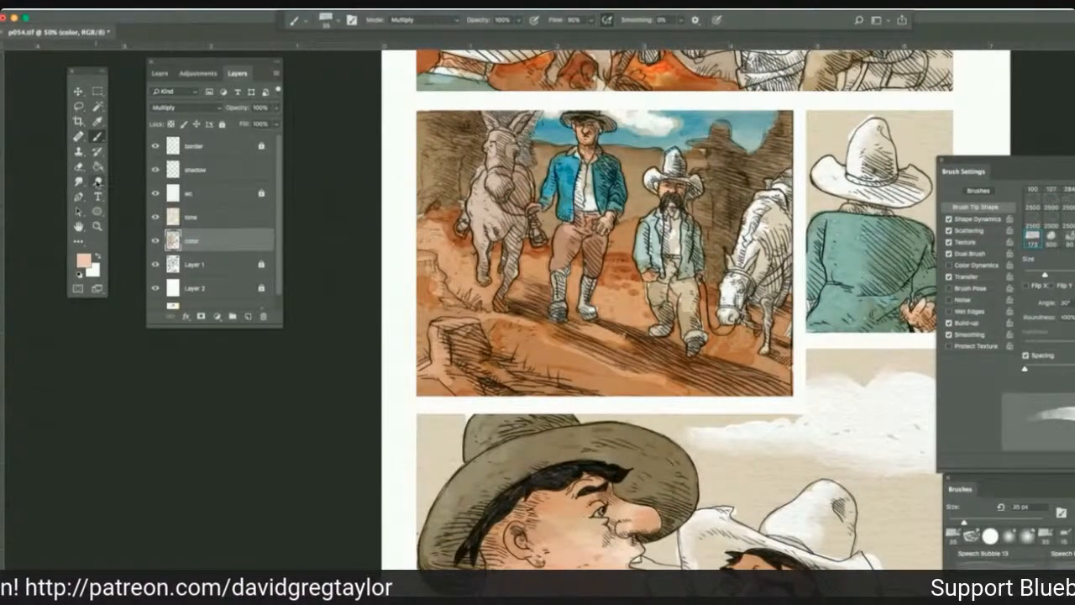
drag(97, 181, 125, 193)
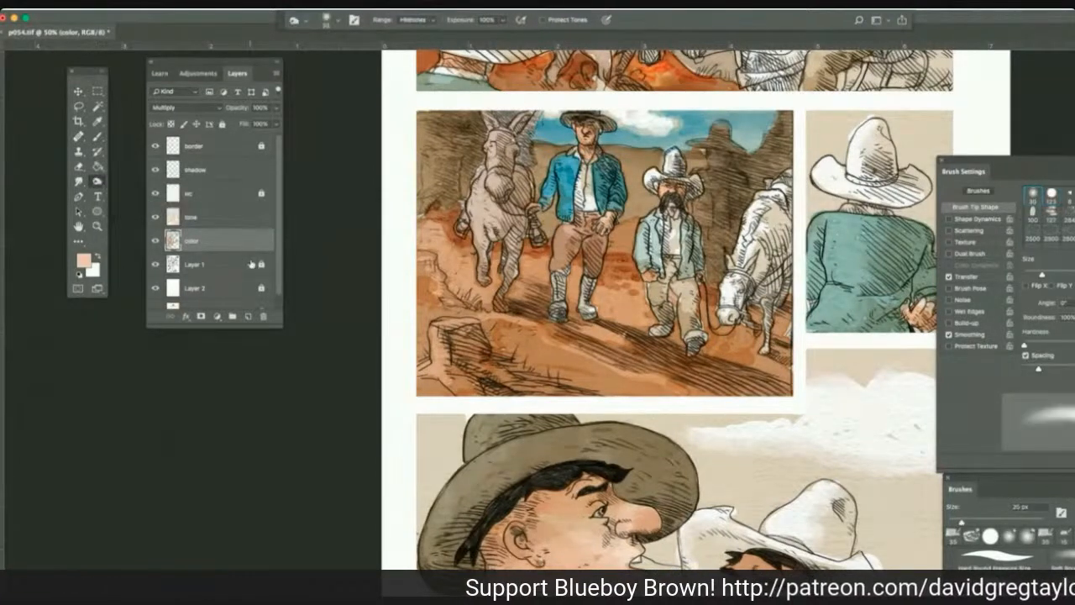
scroll(250, 263, down, 4)
scroll(309, 286, down, 2)
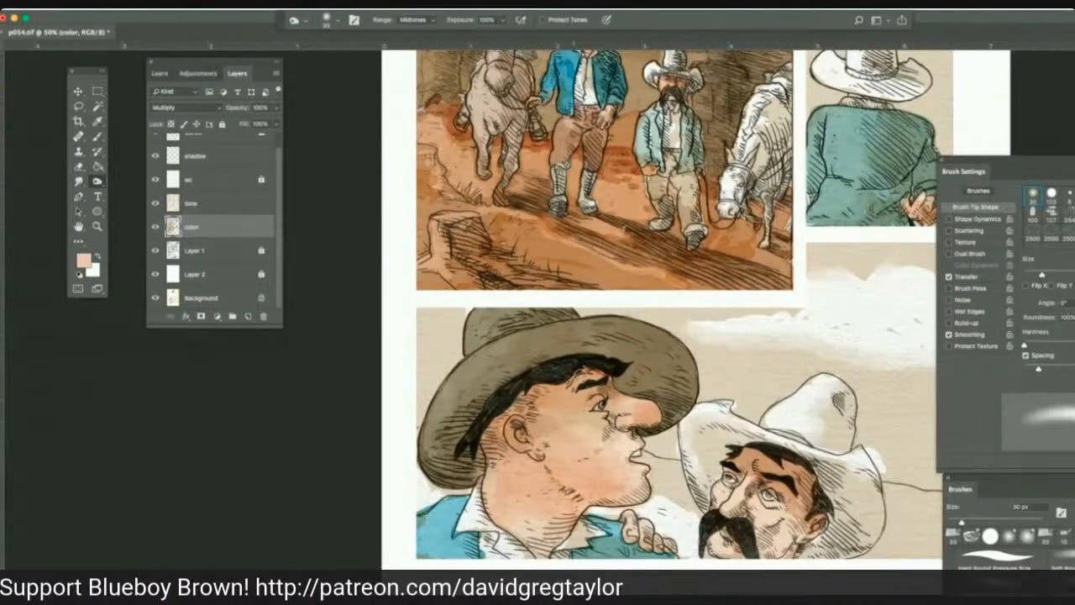
mouse_move(596, 380)
mouse_down()
mouse_move(642, 398)
mouse_move(657, 420)
mouse_move(625, 426)
mouse_up()
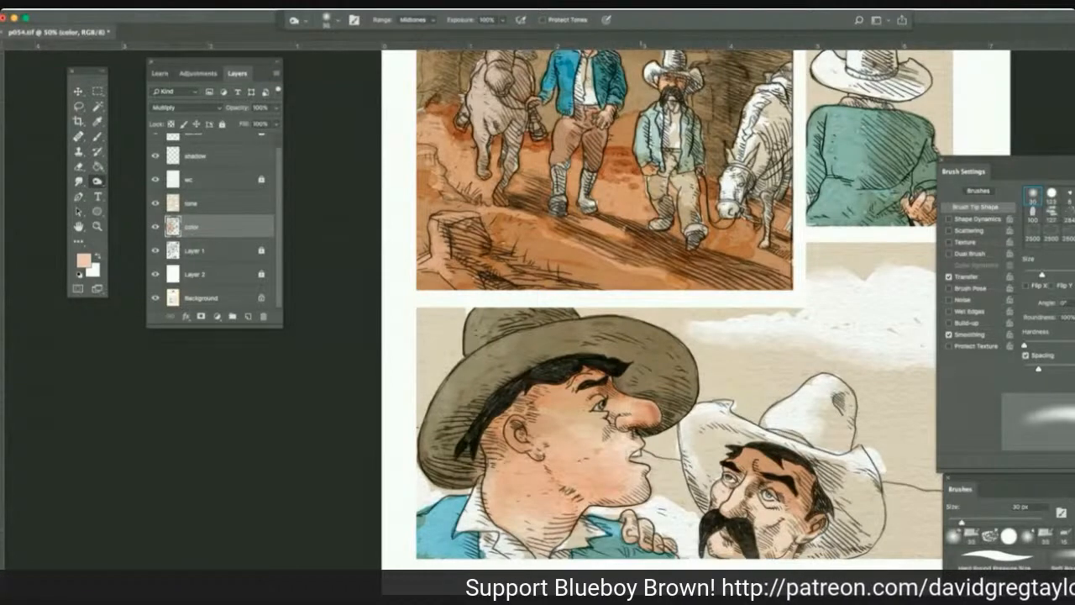
mouse_move(612, 508)
mouse_down()
mouse_move(568, 506)
mouse_move(562, 491)
mouse_up()
mouse_move(558, 404)
mouse_down()
mouse_move(618, 399)
mouse_move(586, 413)
mouse_move(524, 412)
mouse_move(581, 403)
mouse_up()
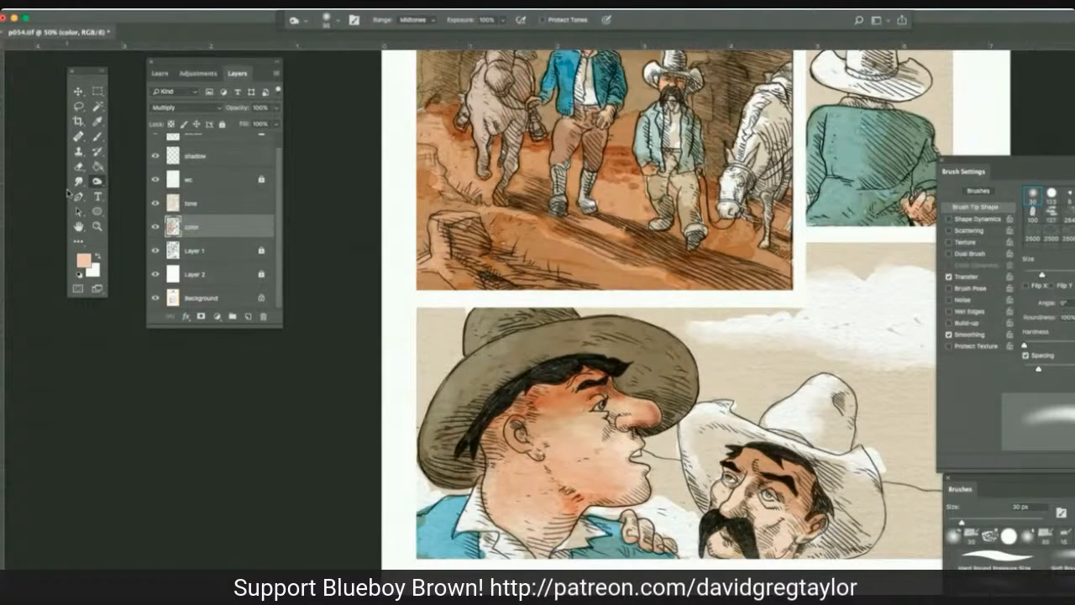
Smudge the shading on the dark-hatted man's nose and dodge highlights onto its tip and nostril at 25 px, Highlights range, 100% exposure.
drag(78, 181, 118, 203)
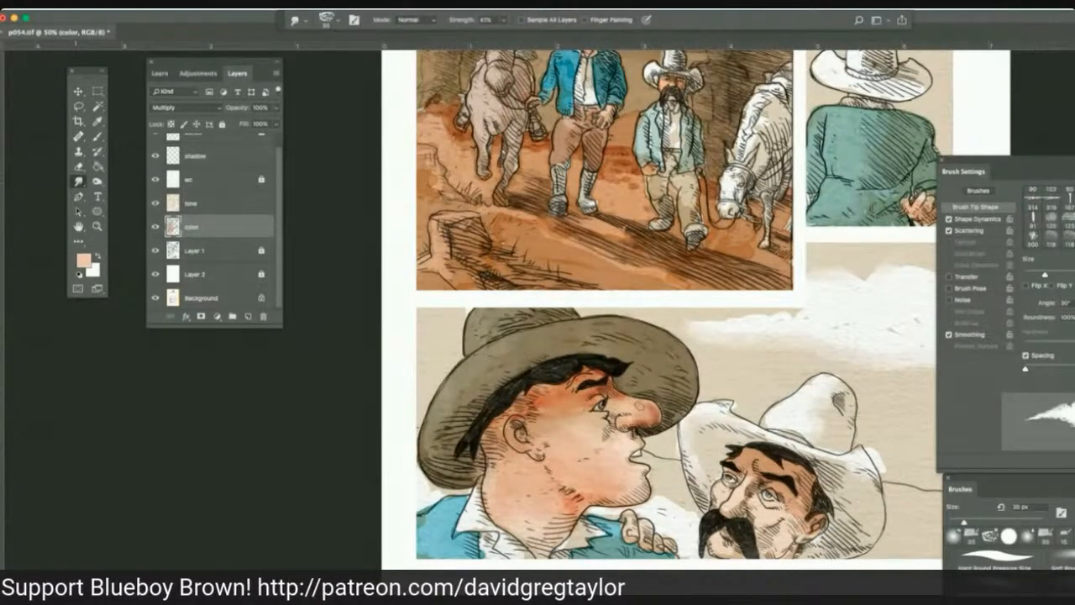
drag(640, 405, 654, 410)
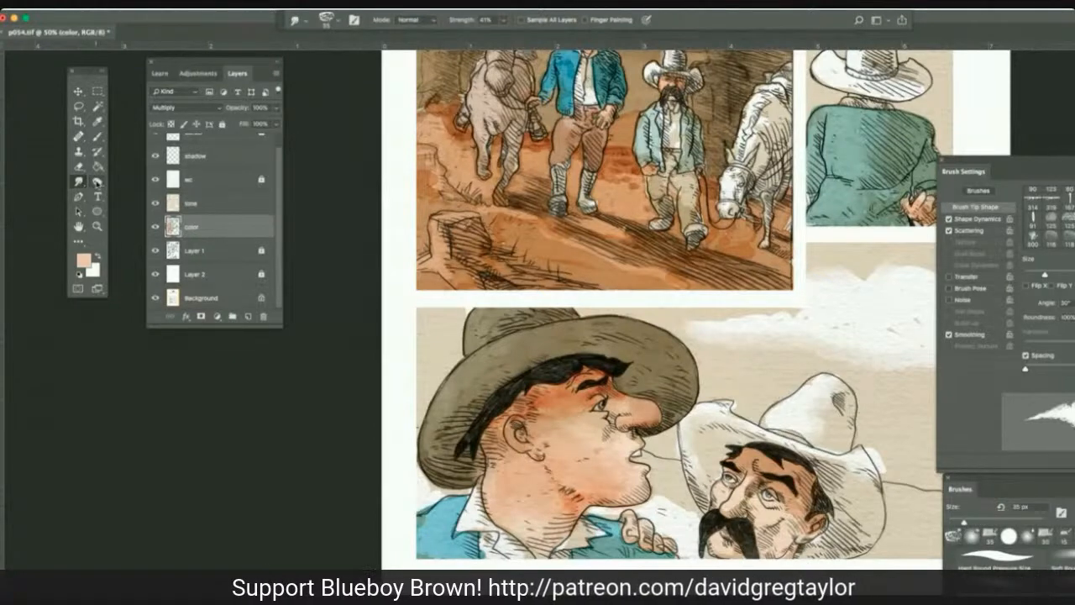
drag(97, 181, 138, 191)
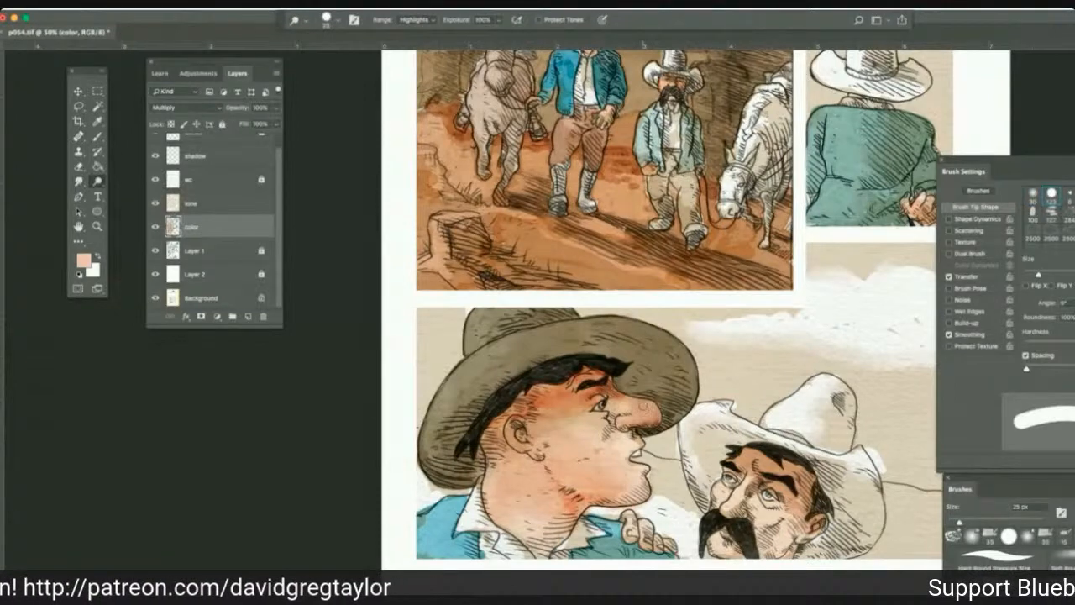
click(645, 406)
click(624, 419)
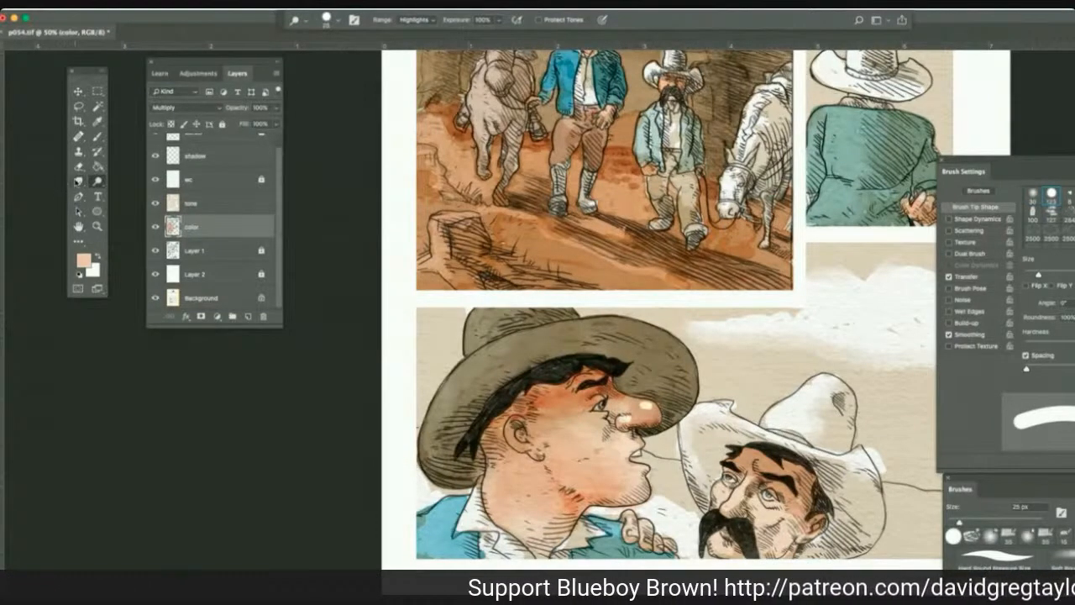
Smudge the highlights on the dark-hatted man's nose tip and nostril softly into the surrounding skin.
drag(78, 181, 106, 202)
drag(636, 408, 653, 413)
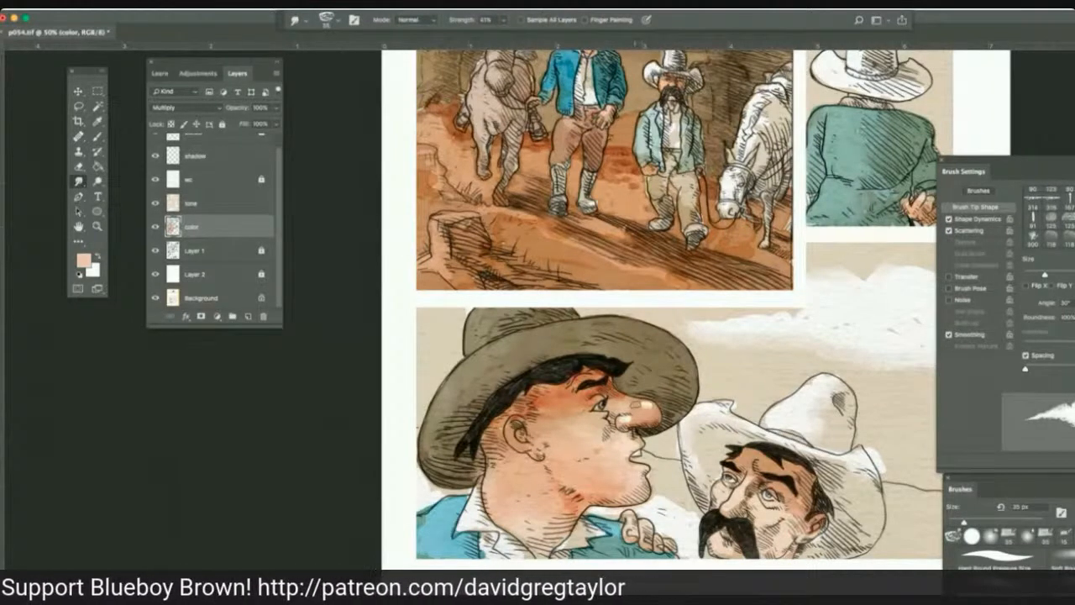
drag(636, 407, 642, 412)
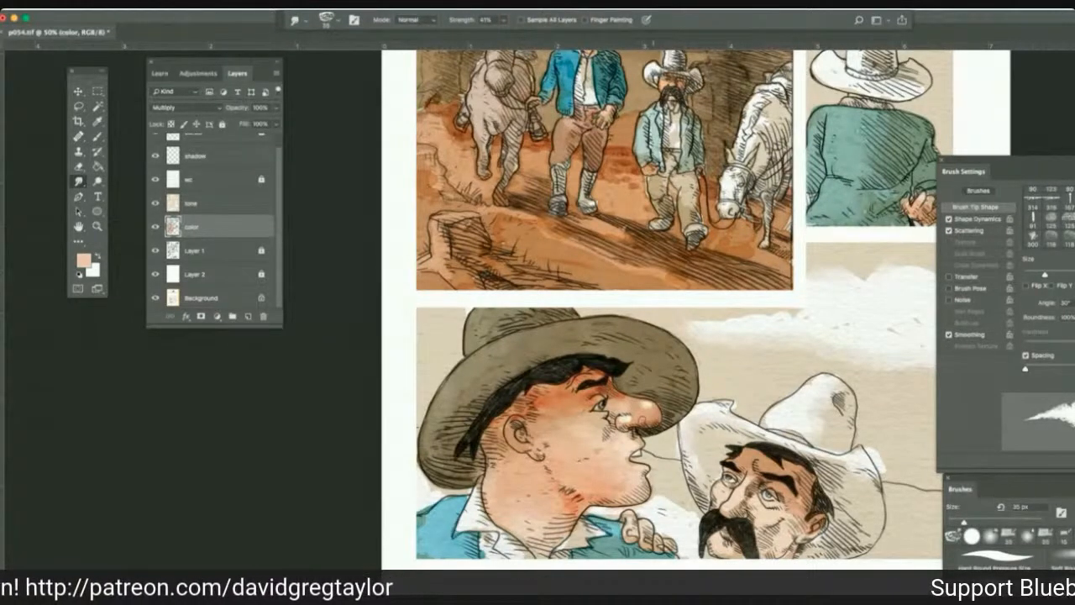
drag(624, 430, 645, 409)
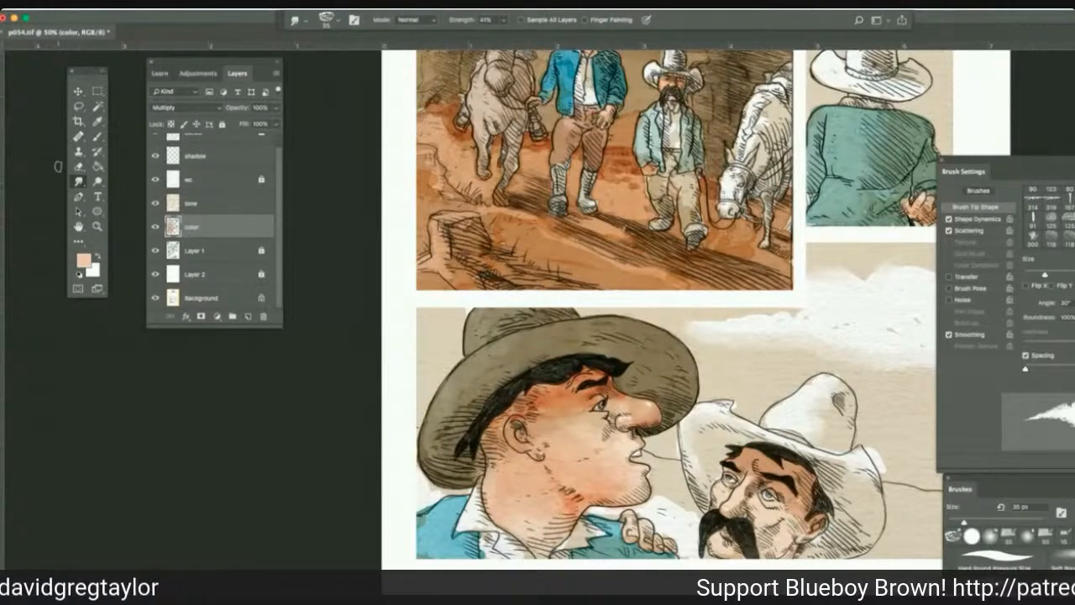
Make the shadow layer active and set the foreground color to the muted gray-brown ab9a8d.
click(206, 158)
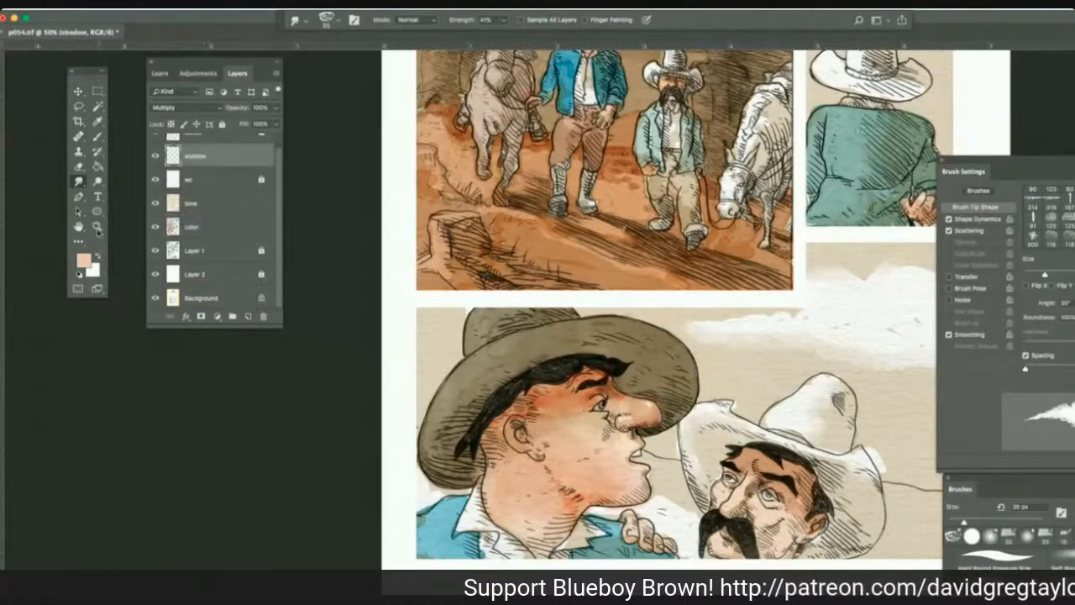
click(84, 261)
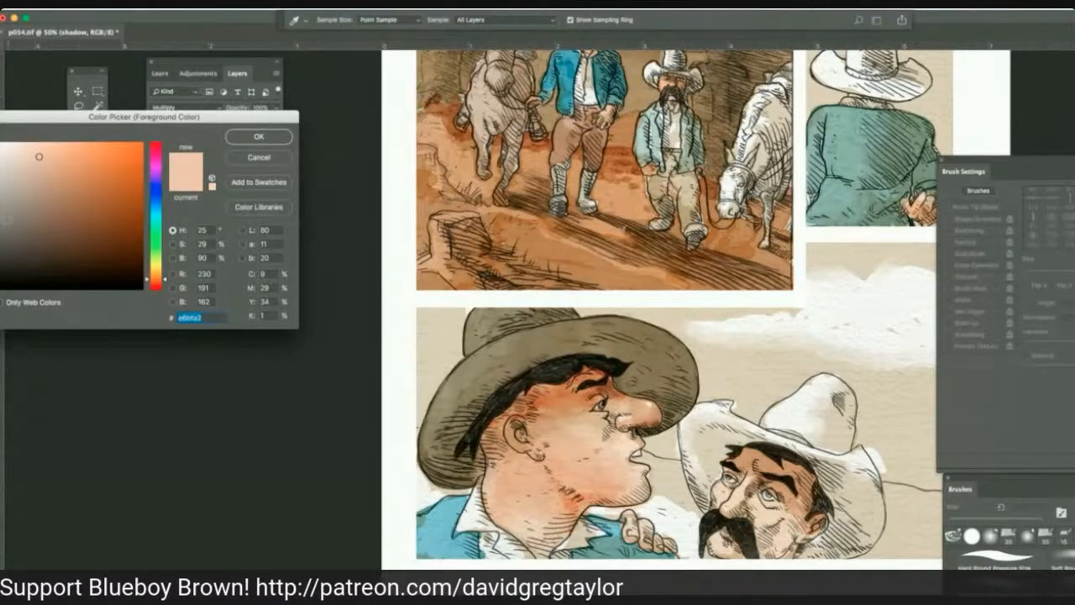
click(7, 205)
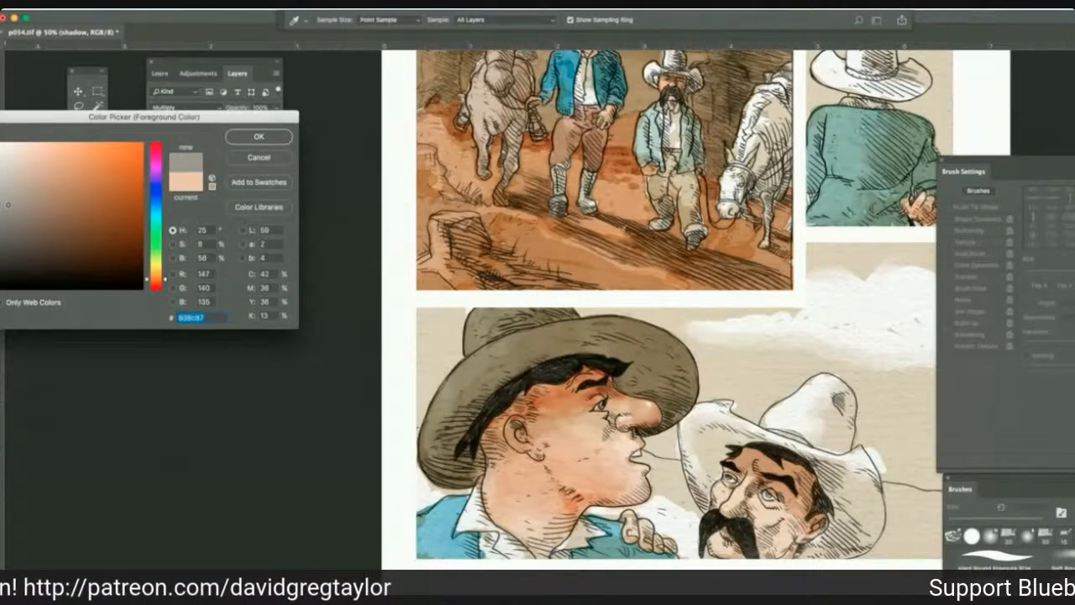
drag(7, 205, 21, 191)
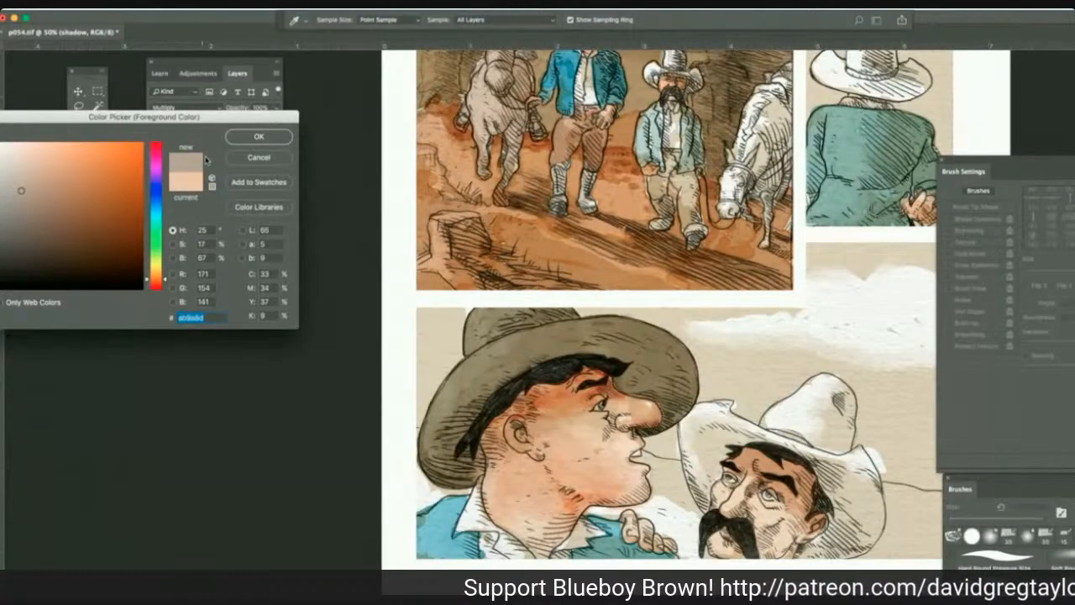
click(252, 135)
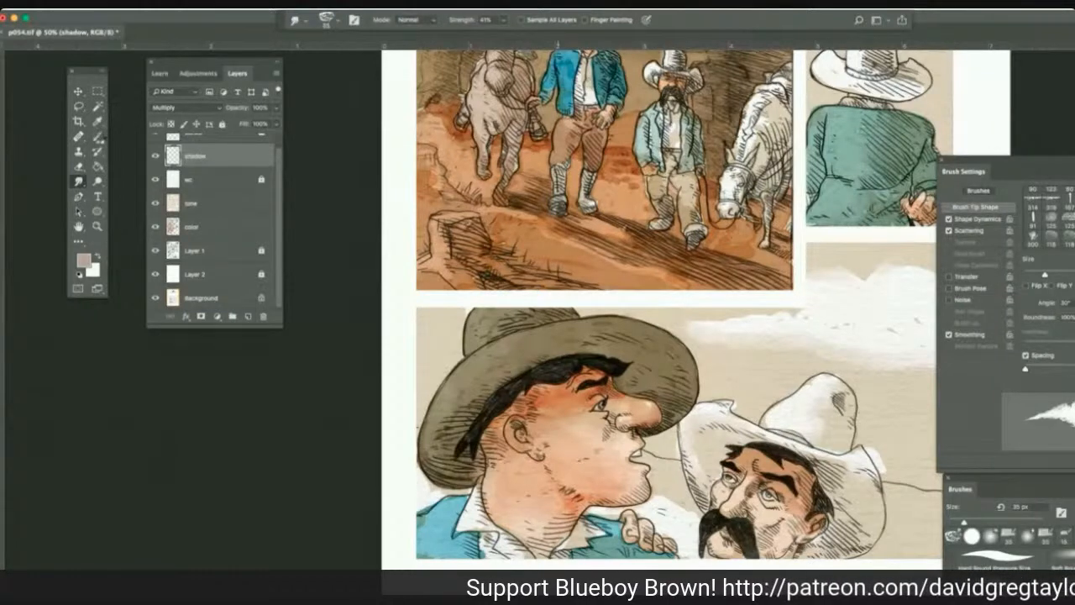
Paint the hat's cast shadow over the dark-hatted man's forehead, temple and ear, and shade his jaw and nose with a 35 px Multiply brush.
key(b)
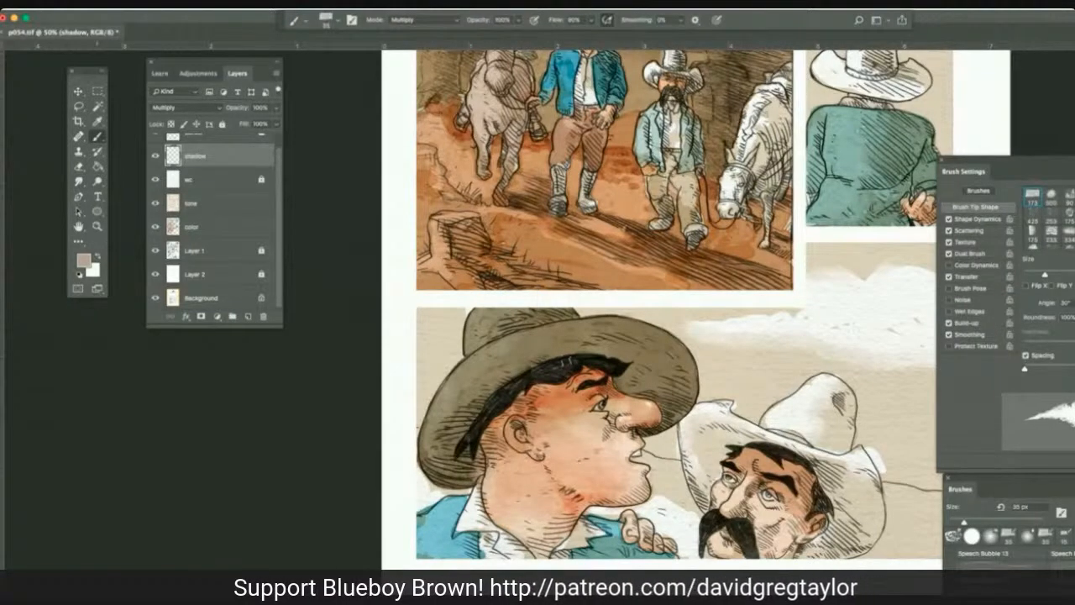
mouse_move(573, 395)
mouse_down()
mouse_move(623, 398)
mouse_move(597, 399)
mouse_move(611, 385)
mouse_move(599, 375)
mouse_move(572, 386)
mouse_up()
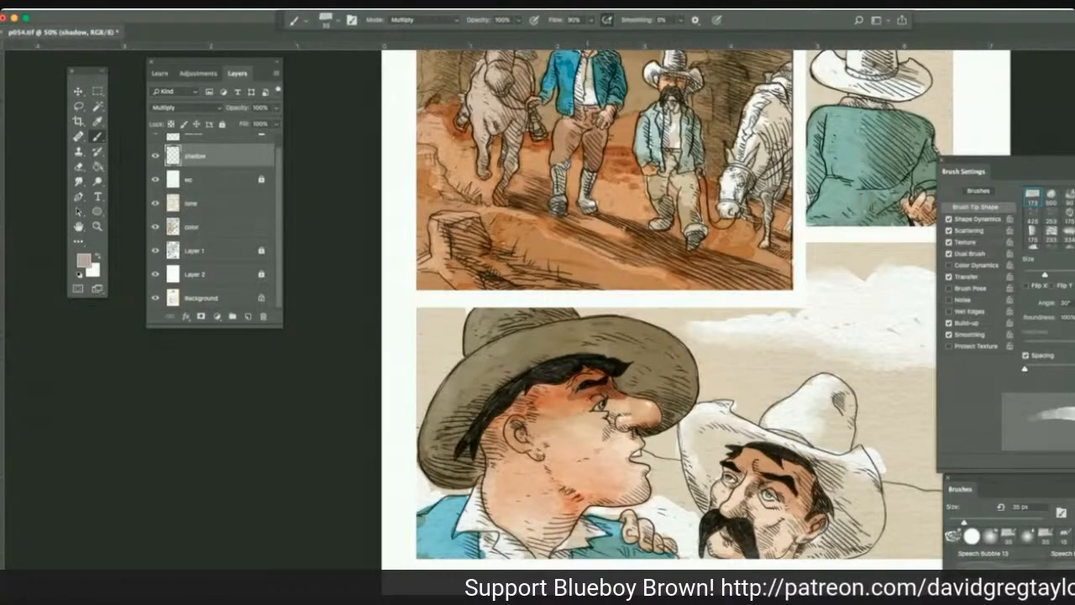
mouse_move(571, 390)
mouse_down()
mouse_move(591, 414)
mouse_move(511, 420)
mouse_move(484, 447)
mouse_up()
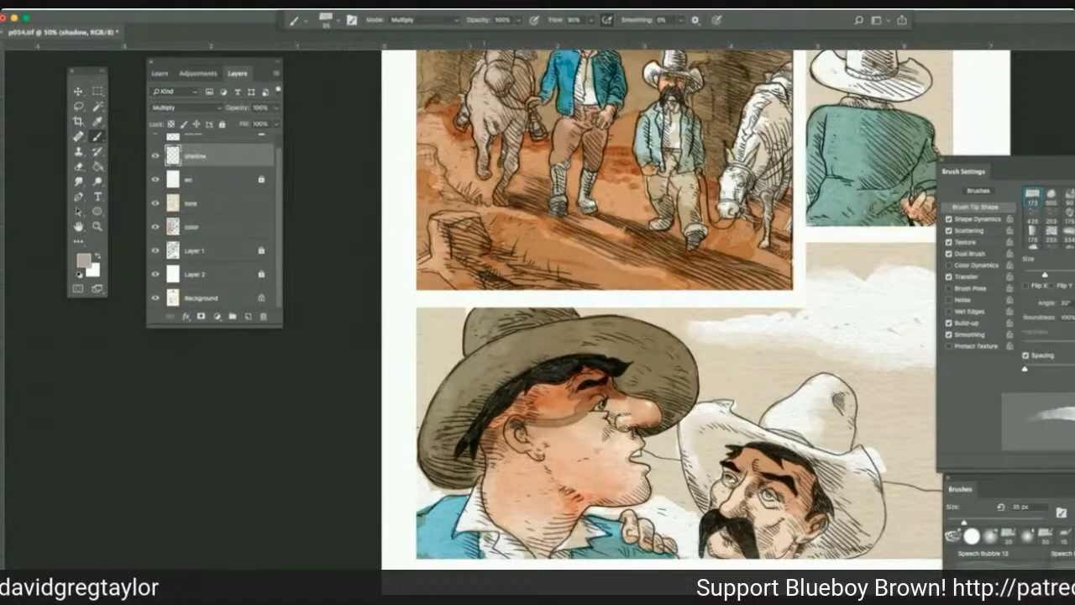
drag(522, 398, 494, 424)
mouse_move(566, 383)
mouse_down()
mouse_move(525, 403)
mouse_move(545, 408)
mouse_up()
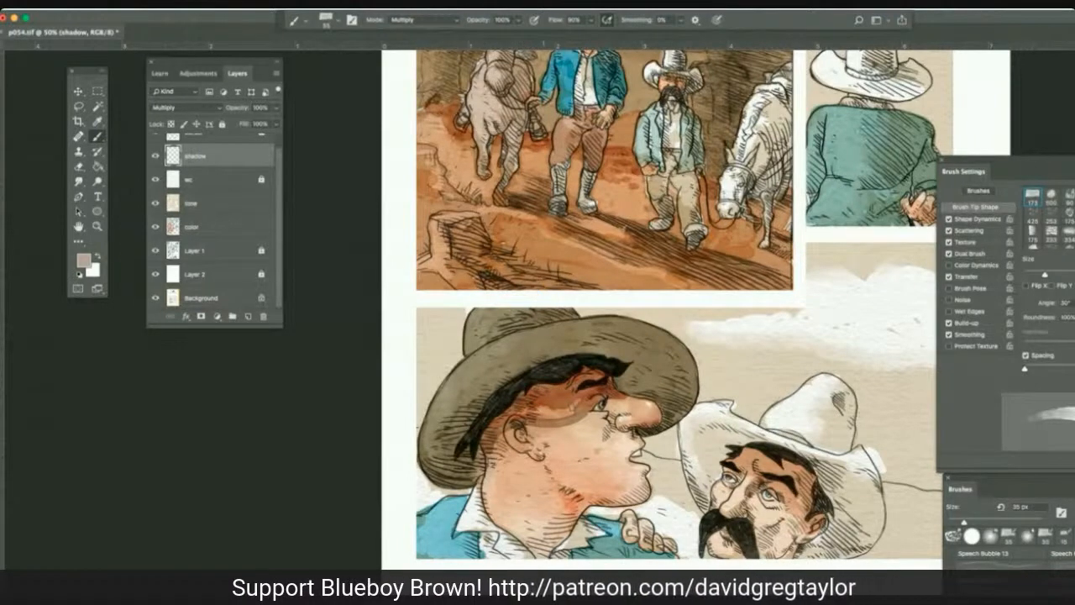
mouse_move(576, 404)
mouse_down()
mouse_move(524, 412)
mouse_move(507, 442)
mouse_move(539, 461)
mouse_up()
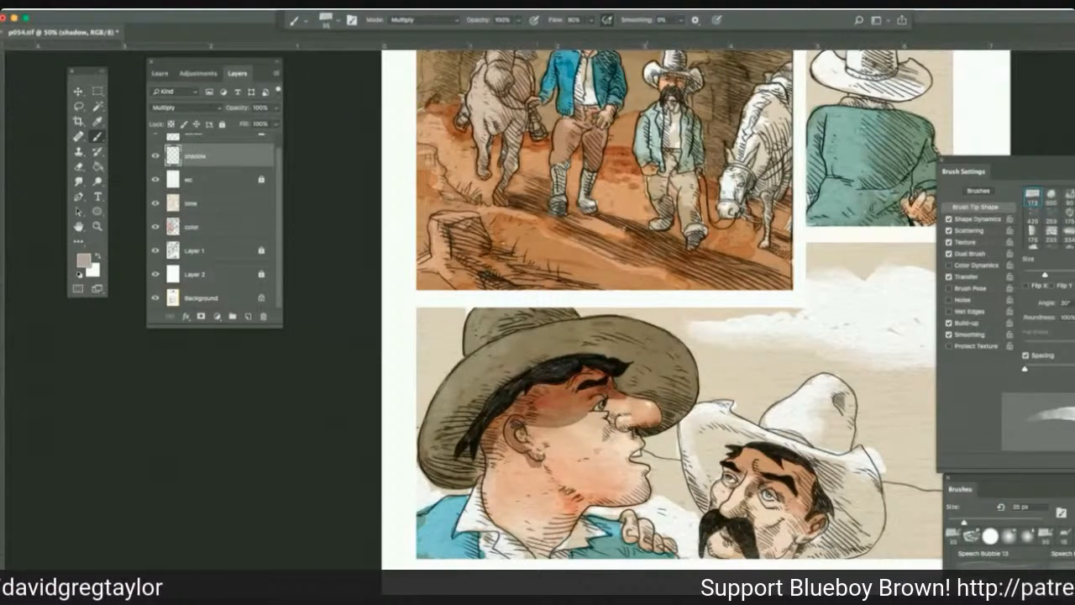
drag(645, 501, 581, 504)
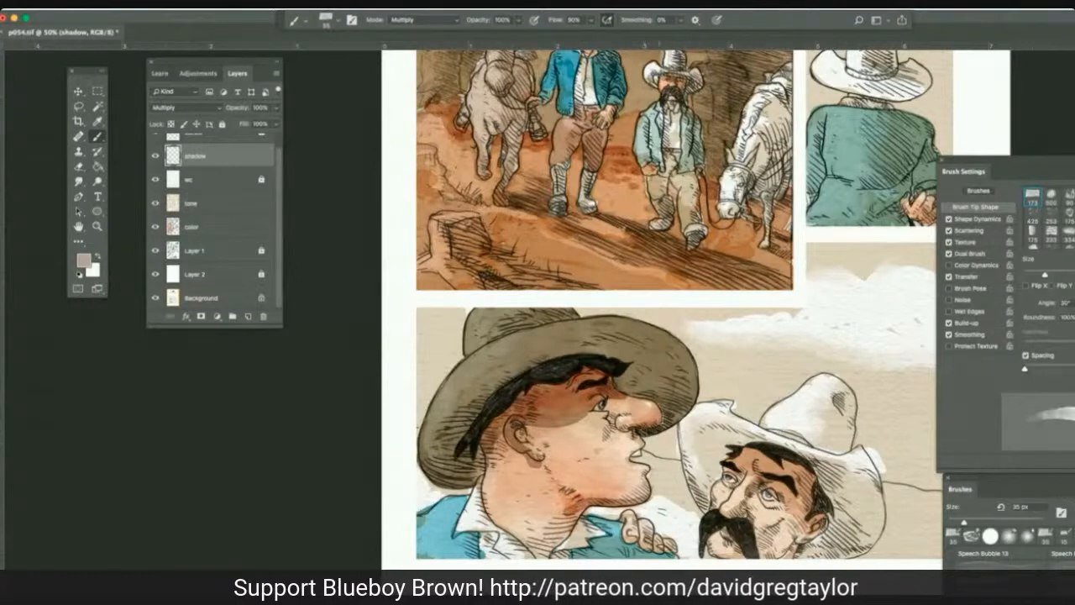
drag(645, 428, 658, 422)
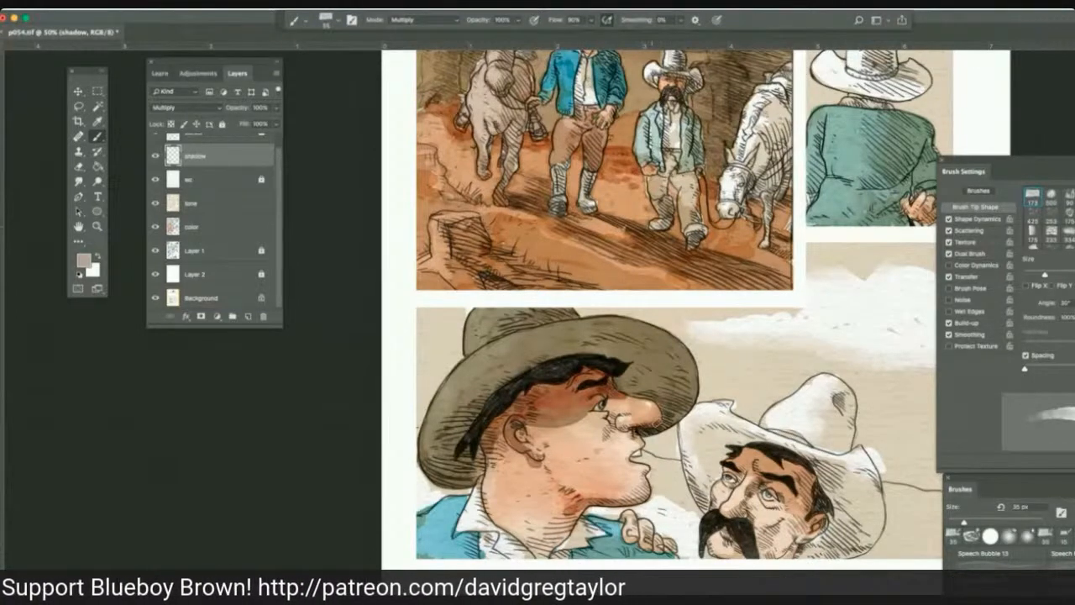
mouse_move(662, 413)
mouse_down()
mouse_move(654, 377)
mouse_move(619, 382)
mouse_move(653, 394)
mouse_move(663, 415)
mouse_up()
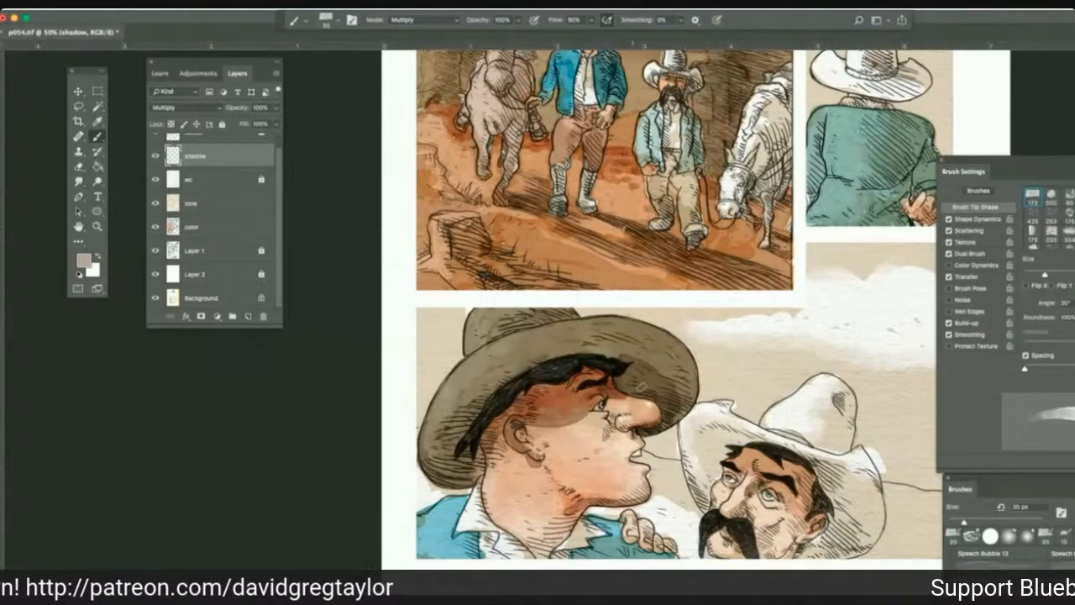
Shade the underside of the dark hat's brim and the hair beneath it with 35 px gray-brown Multiply strokes on the shadow layer.
mouse_move(616, 358)
mouse_down()
mouse_move(670, 364)
mouse_move(687, 391)
mouse_move(675, 420)
mouse_up()
mouse_move(635, 358)
mouse_down()
mouse_move(571, 346)
mouse_move(500, 374)
mouse_move(542, 366)
mouse_move(472, 383)
mouse_move(424, 472)
mouse_move(462, 482)
mouse_move(472, 467)
mouse_up()
drag(457, 407, 438, 470)
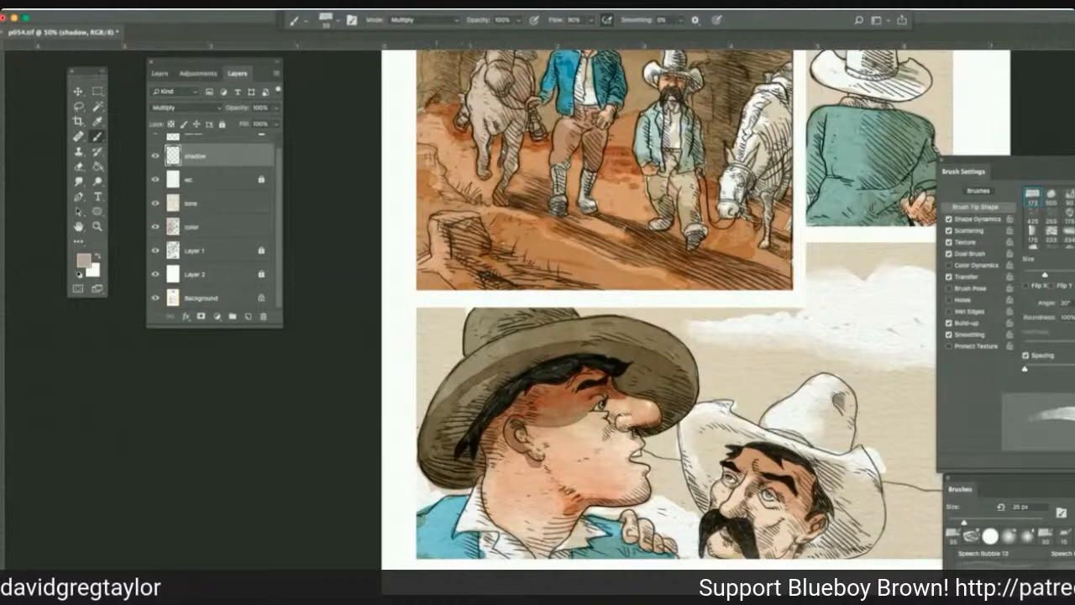
drag(492, 380, 453, 442)
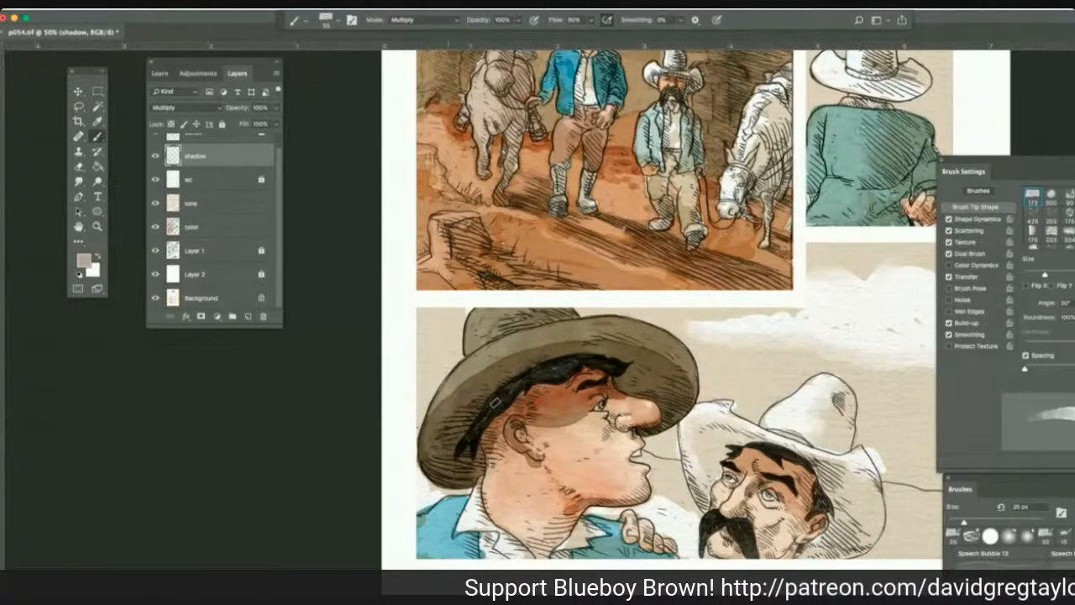
drag(504, 405, 492, 439)
mouse_move(521, 403)
mouse_down()
mouse_move(601, 375)
mouse_move(564, 408)
mouse_move(484, 380)
mouse_up()
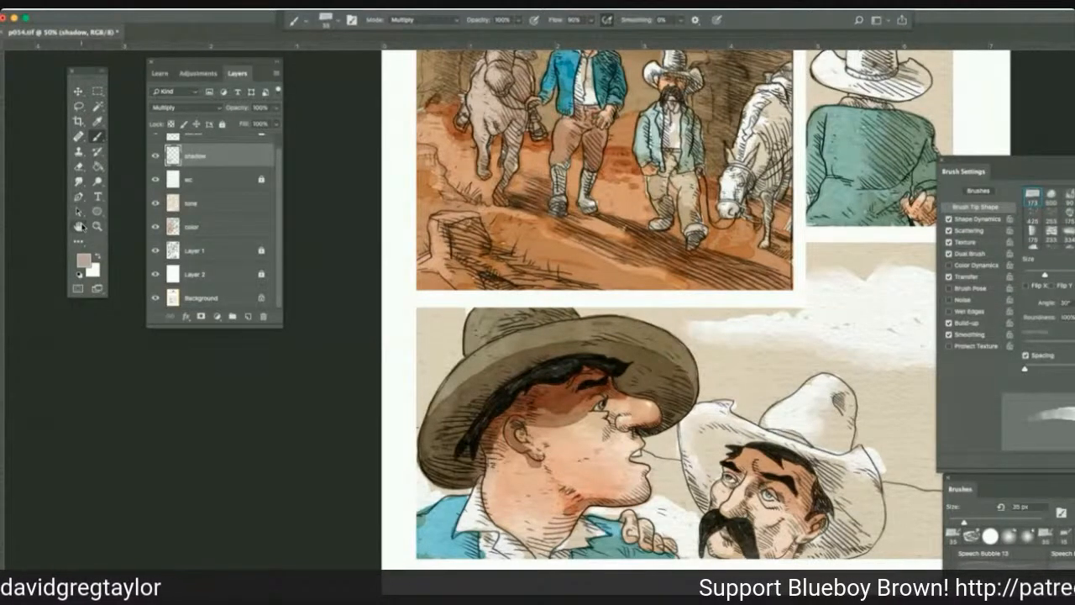
Smudge the shadow's edge across the dark-hatted man's cheek and dodge his ear at 25 px, Highlights range and 100% exposure.
click(78, 181)
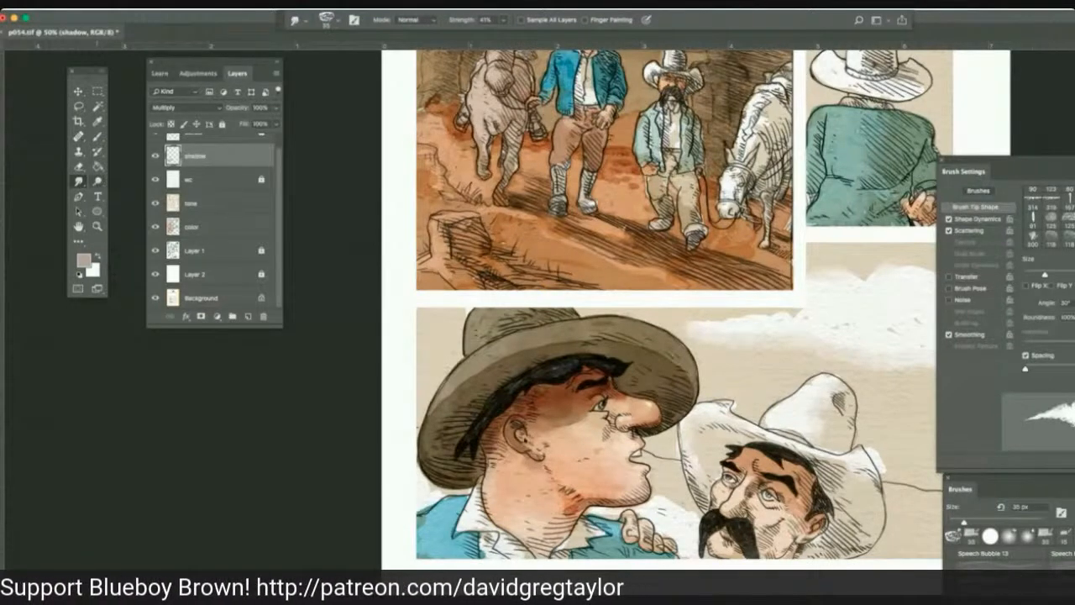
click(97, 181)
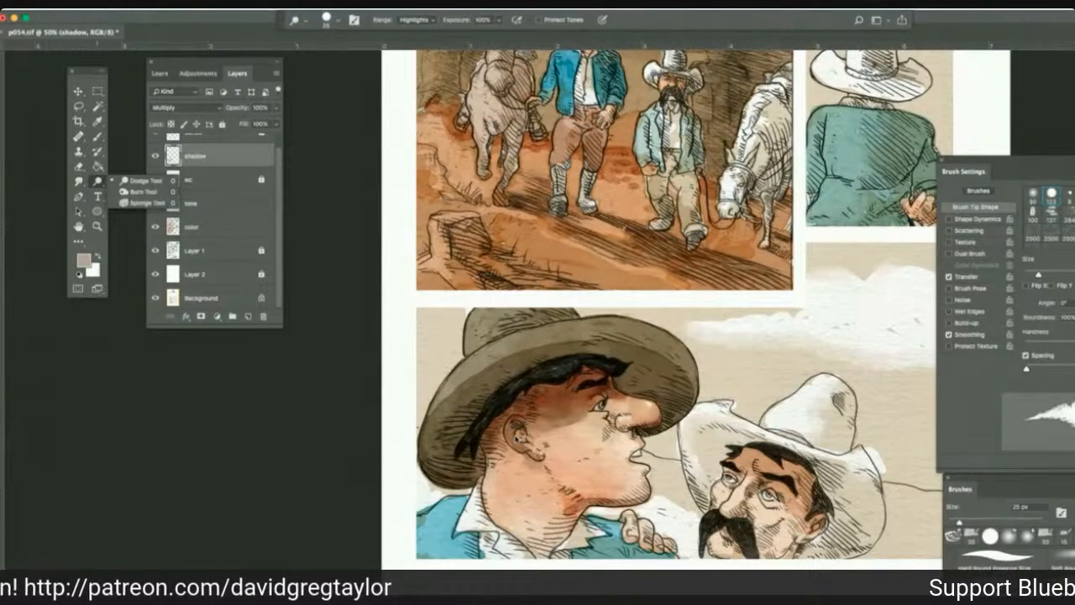
click(519, 441)
mouse_move(521, 440)
mouse_down()
mouse_move(514, 432)
mouse_move(544, 431)
mouse_up()
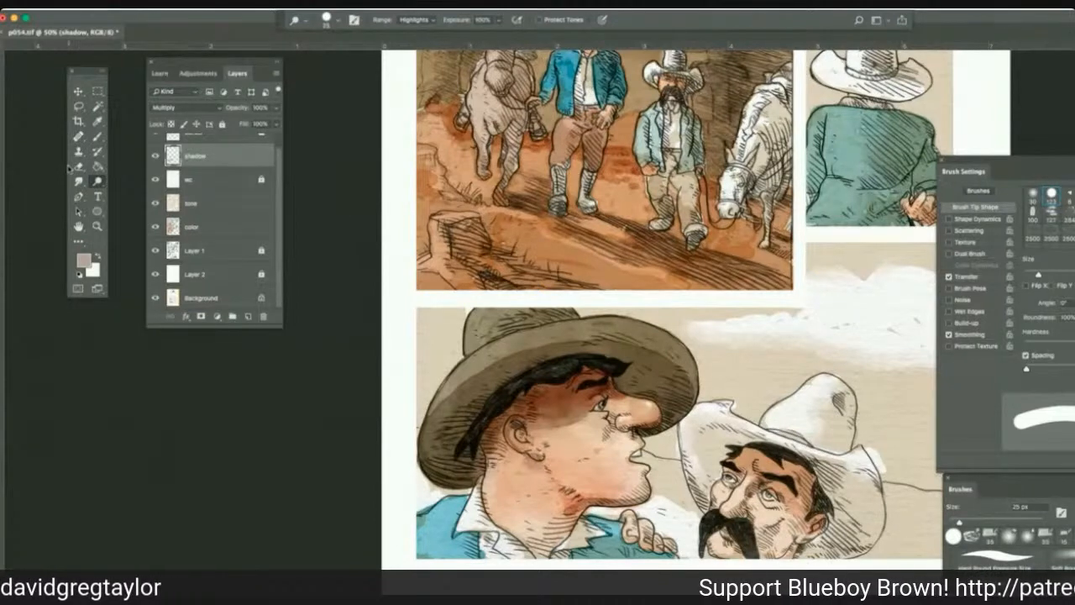
Burn the mustached man's face on the color layer and his white hat's brim on the tone layer at 30 px, Midtones range, 100% exposure.
click(98, 180)
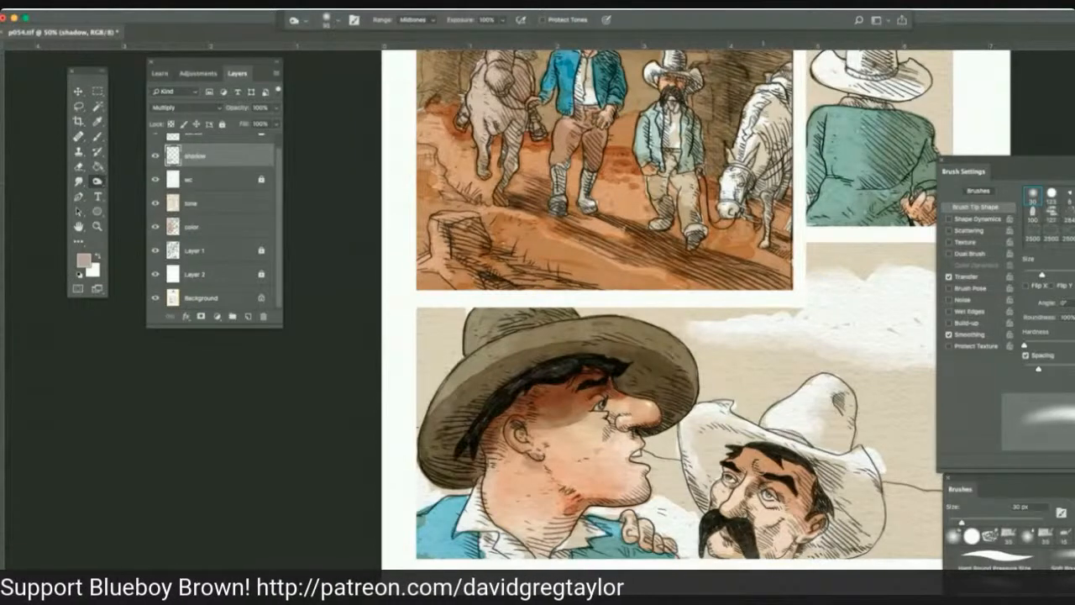
click(214, 226)
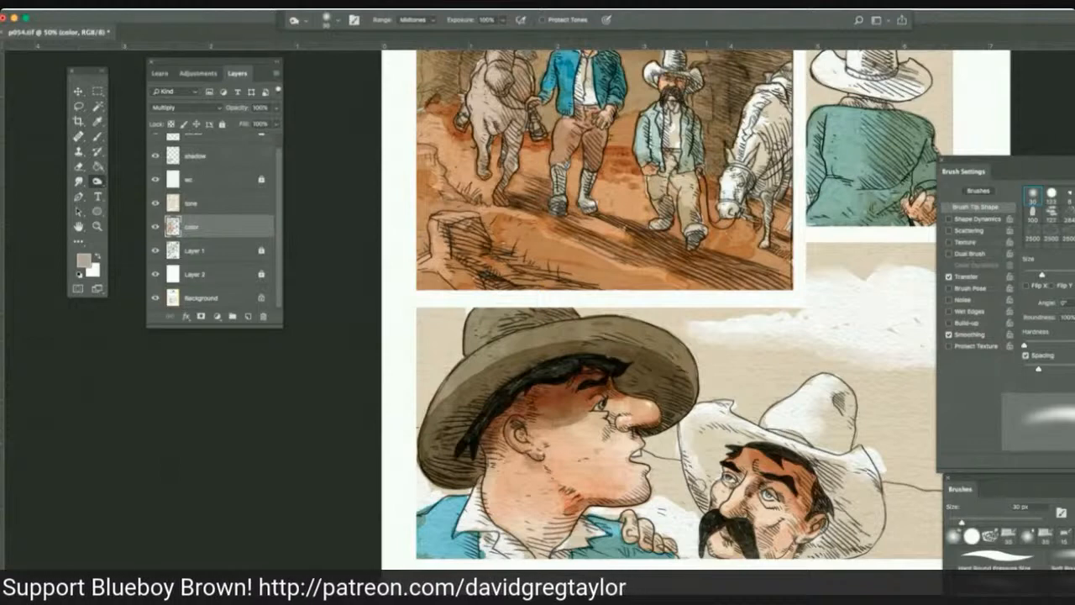
click(219, 206)
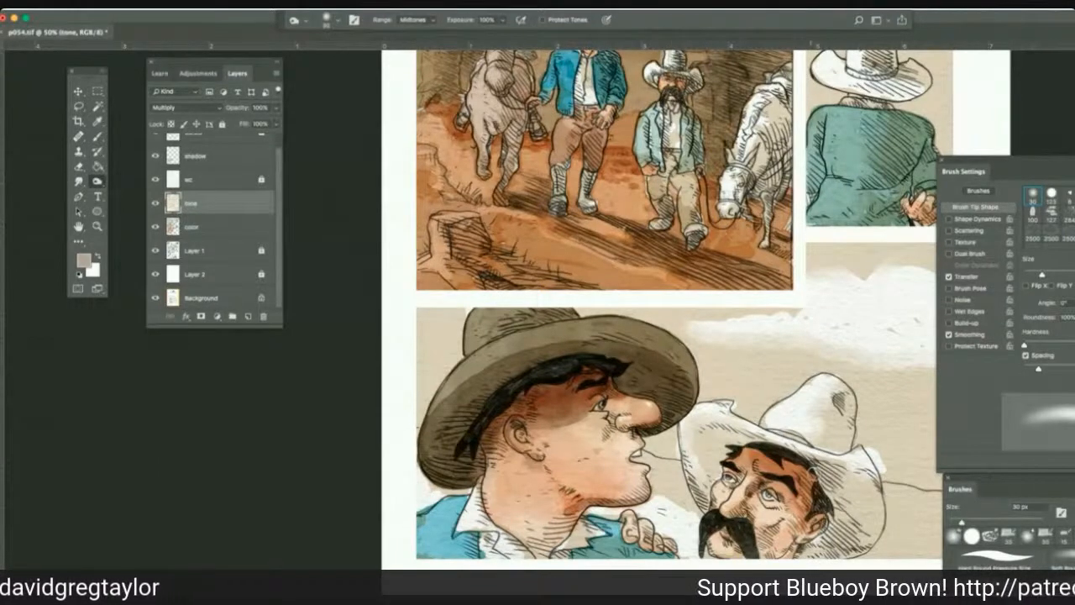
mouse_move(838, 496)
mouse_down()
mouse_move(869, 487)
mouse_move(860, 534)
mouse_move(870, 537)
mouse_move(841, 529)
mouse_up()
mouse_move(829, 481)
mouse_down()
mouse_move(855, 514)
mouse_move(835, 485)
mouse_up()
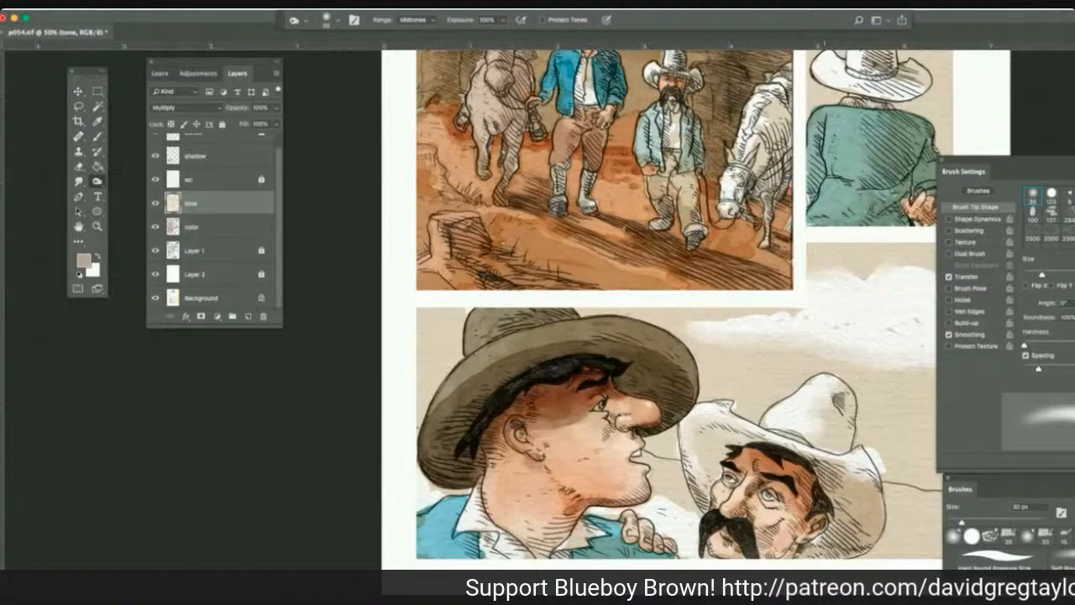
mouse_move(751, 436)
mouse_down()
mouse_move(710, 445)
mouse_move(702, 430)
mouse_move(691, 443)
mouse_move(713, 470)
mouse_move(707, 484)
mouse_move(719, 475)
mouse_up()
mouse_move(712, 424)
mouse_down()
mouse_move(727, 422)
mouse_move(720, 465)
mouse_up()
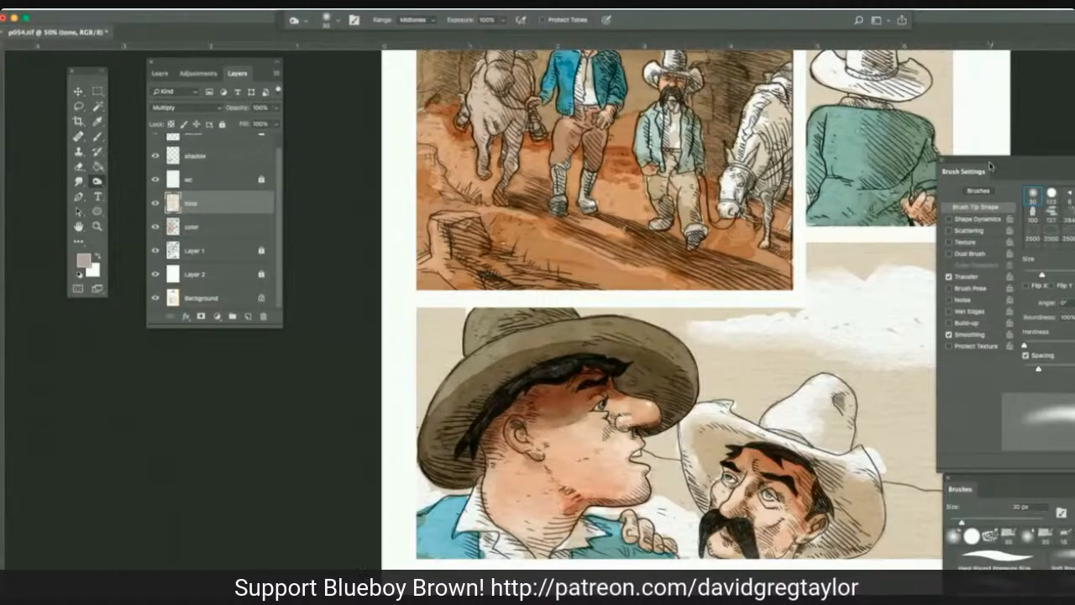
Clear the brush panels off the page and dodge broad clouds across the bottom panel's sky on the tone layer, Highlights range, 100% exposure.
drag(989, 166, 1074, 162)
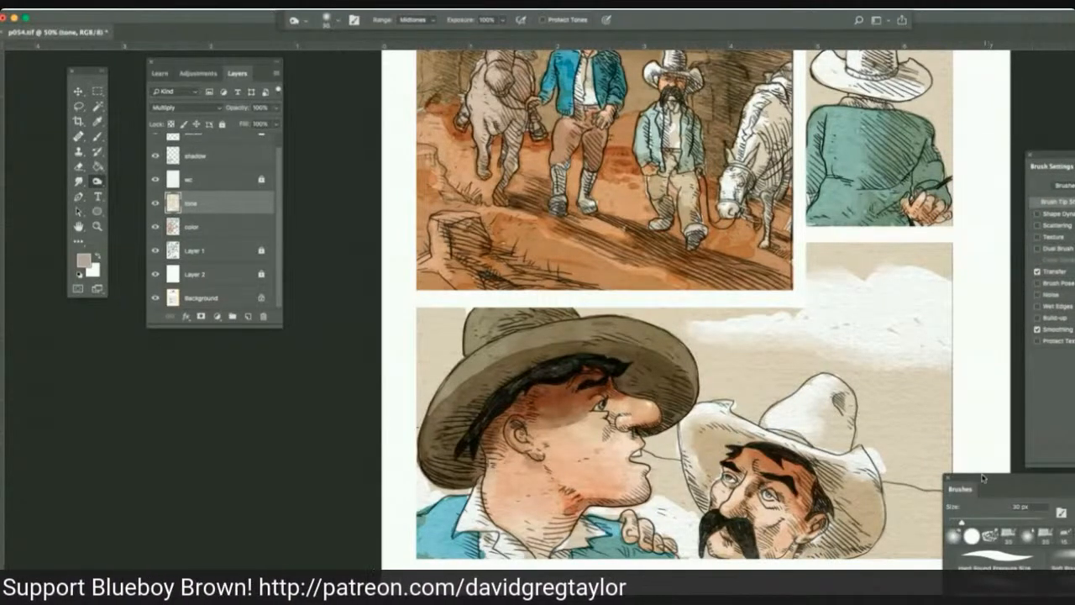
drag(983, 477, 1052, 477)
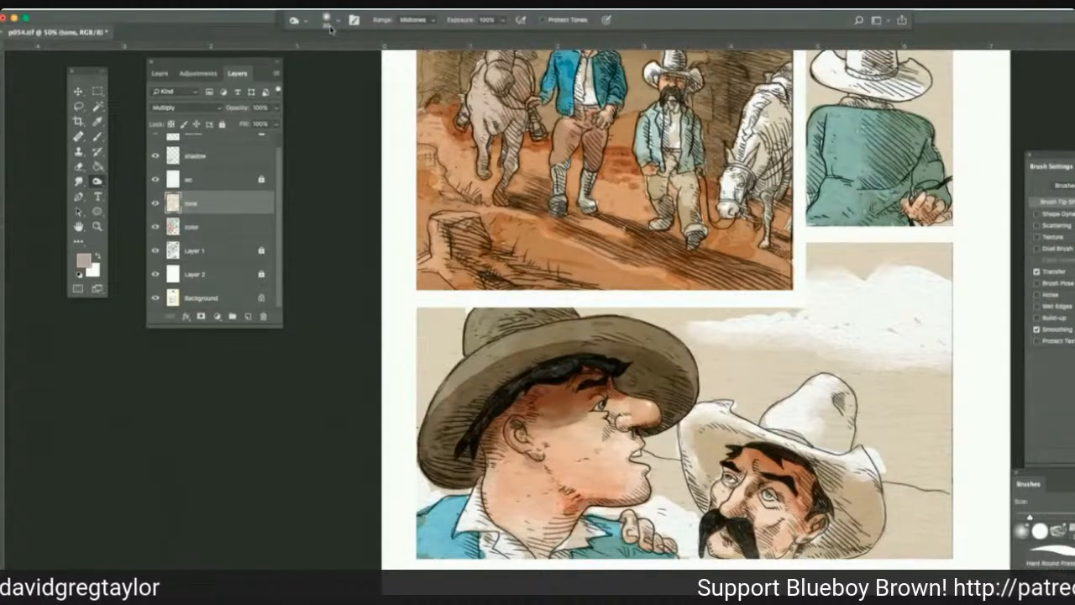
scroll(330, 29, up, 5)
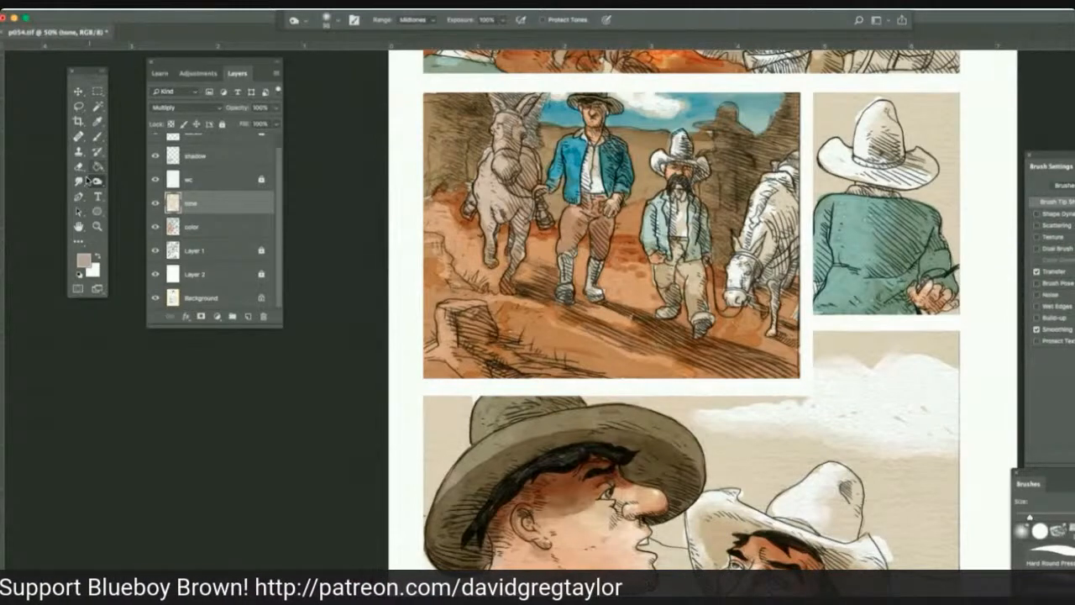
click(97, 182)
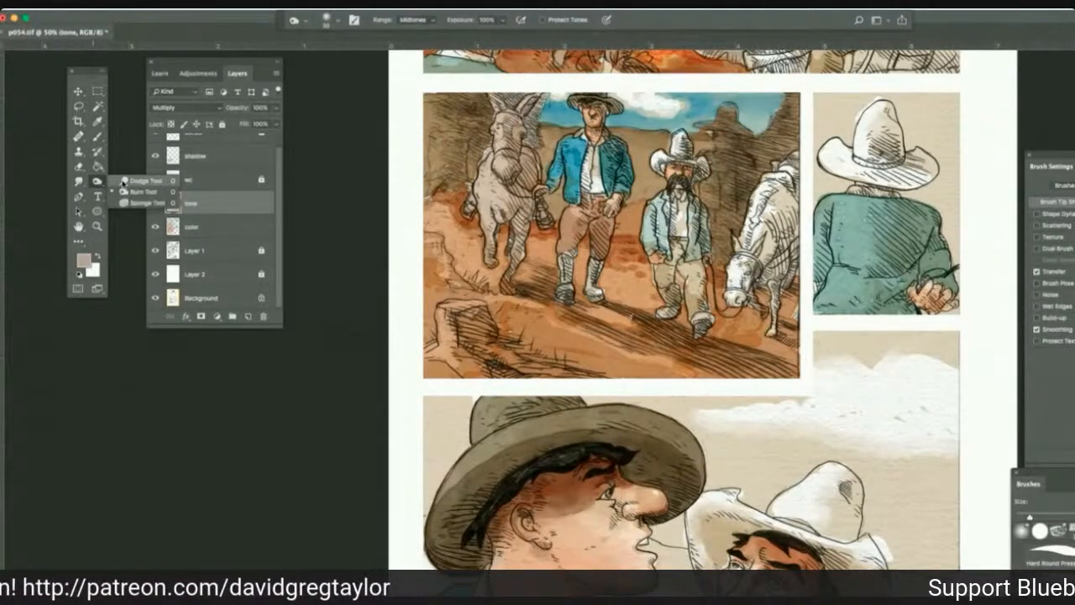
click(126, 181)
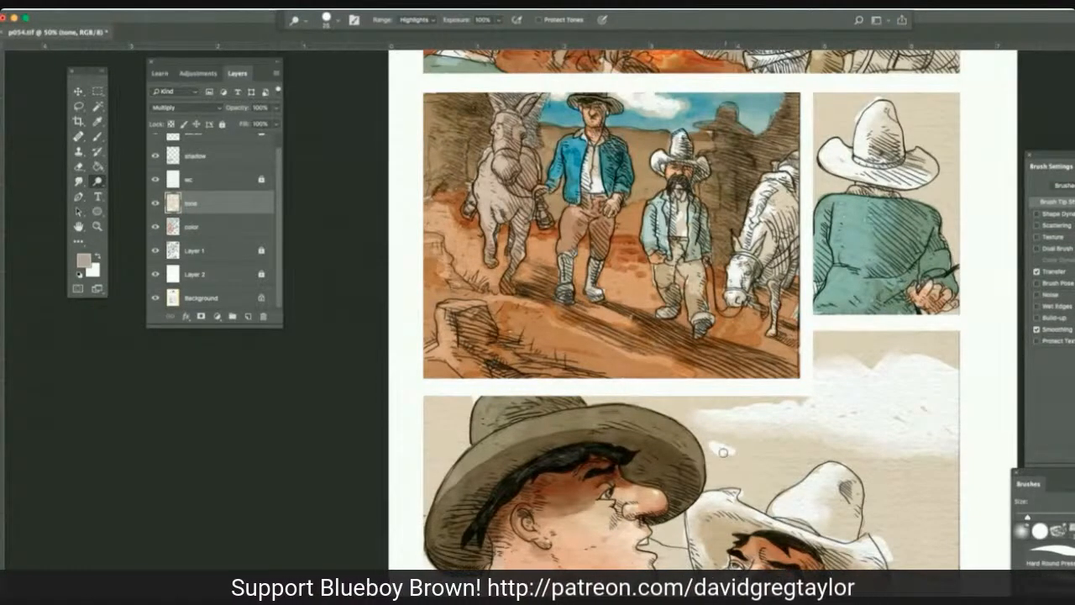
mouse_move(722, 451)
mouse_down()
mouse_move(874, 449)
mouse_move(929, 469)
mouse_move(927, 479)
mouse_up()
mouse_move(704, 408)
mouse_down()
mouse_move(732, 424)
mouse_move(698, 424)
mouse_move(704, 445)
mouse_move(664, 400)
mouse_move(595, 396)
mouse_up()
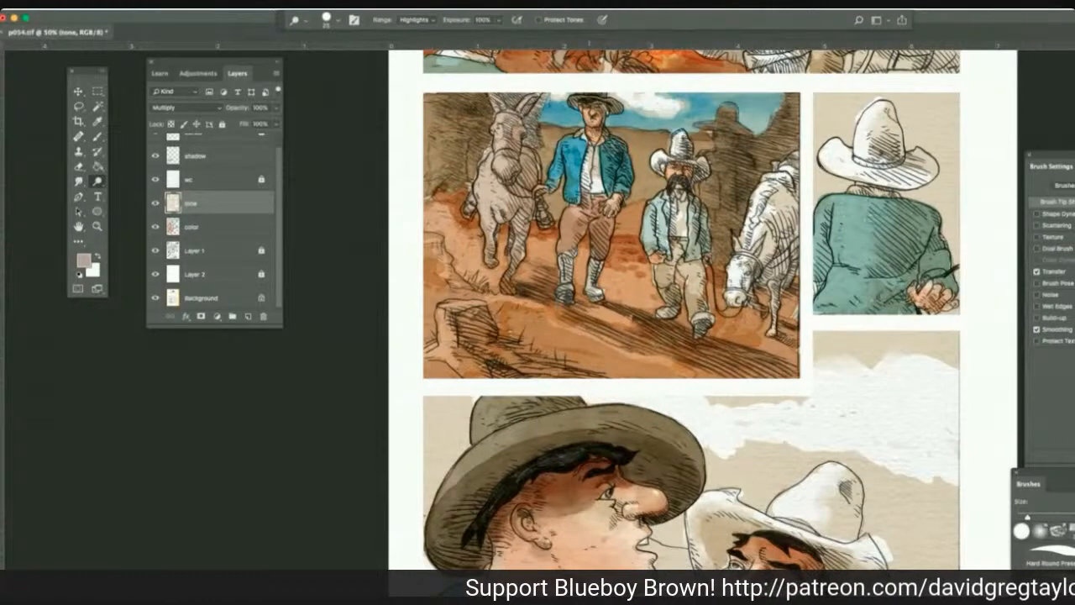
Dodge the clouds onward behind the dark hat to the panel's edge and smudge the cloud edges at 41% strength.
drag(435, 401, 457, 407)
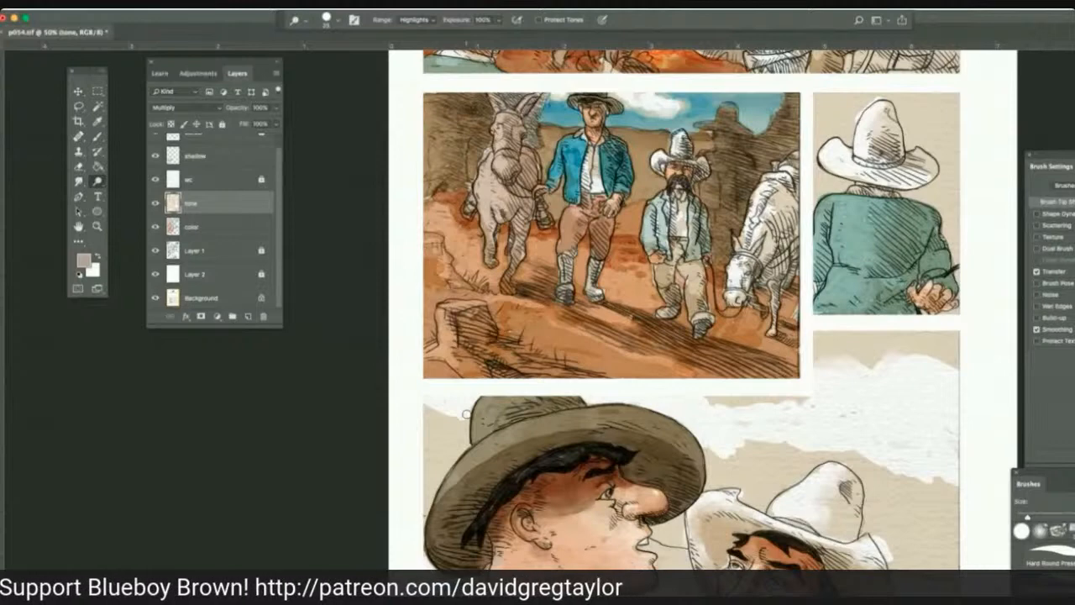
drag(466, 413, 421, 414)
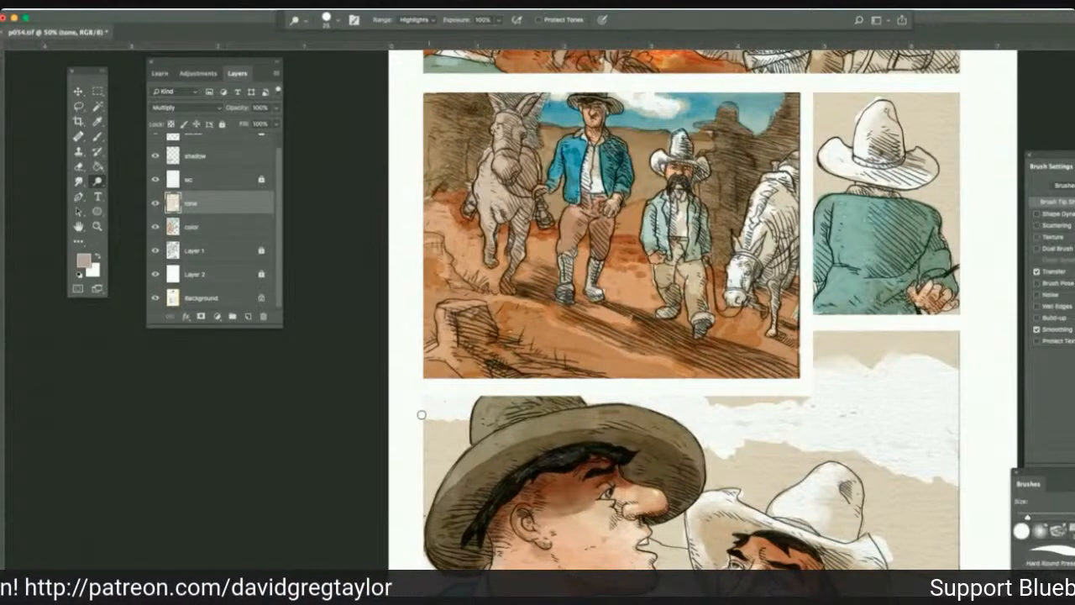
click(80, 181)
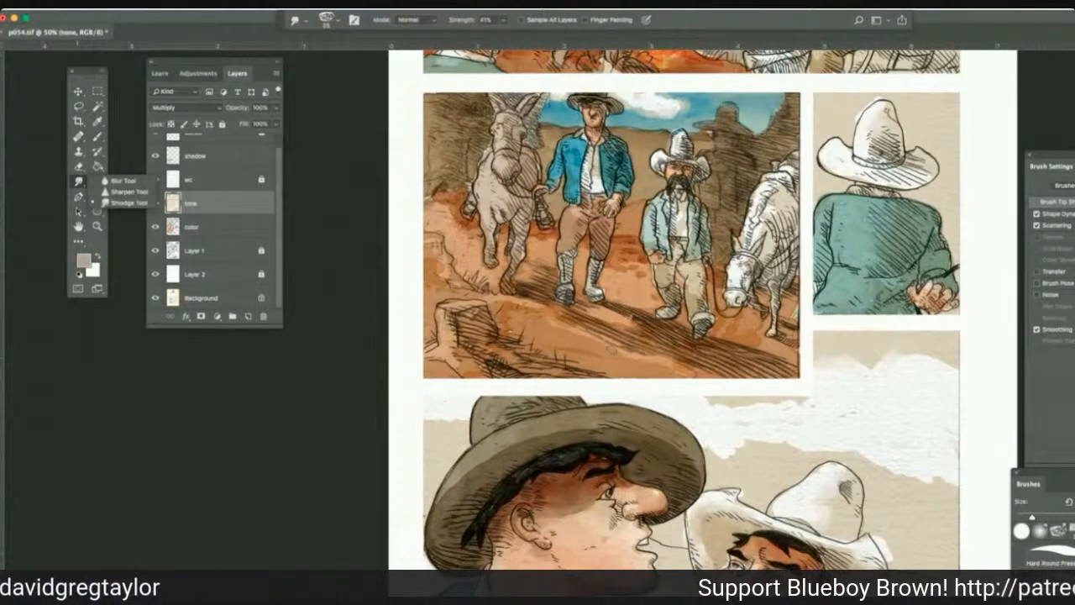
drag(702, 398, 787, 406)
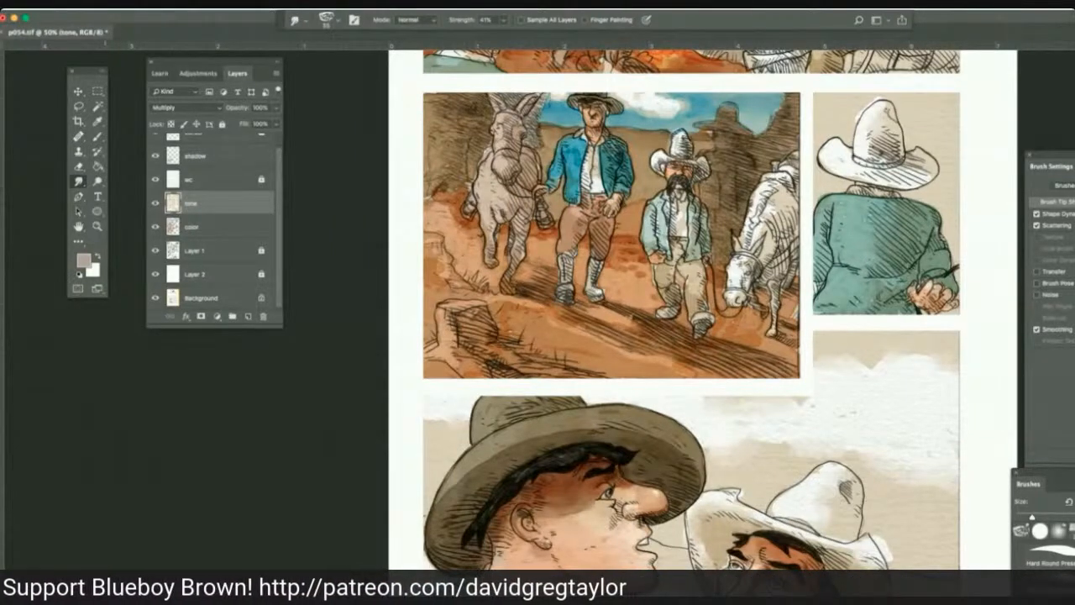
Sample a light sky blue and paint the sky between the two hats on the color layer with a Multiply brush.
click(223, 228)
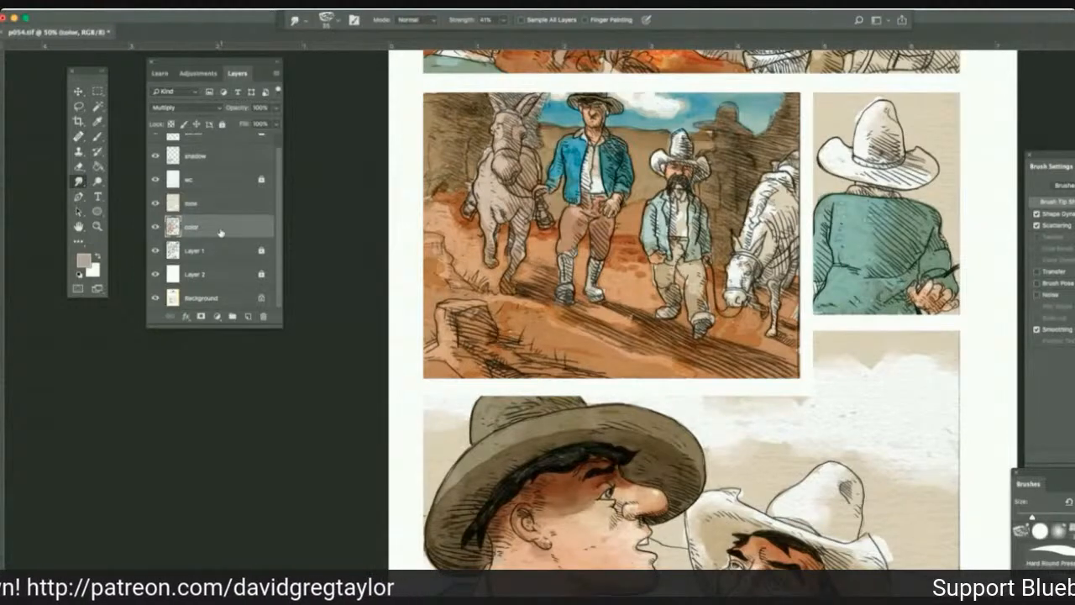
click(97, 122)
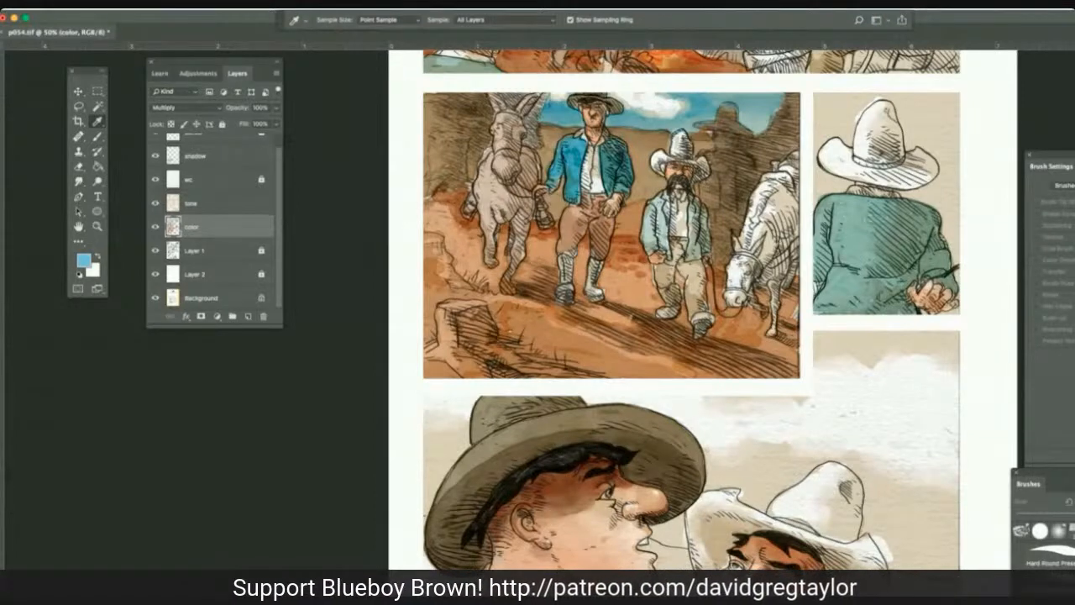
click(97, 137)
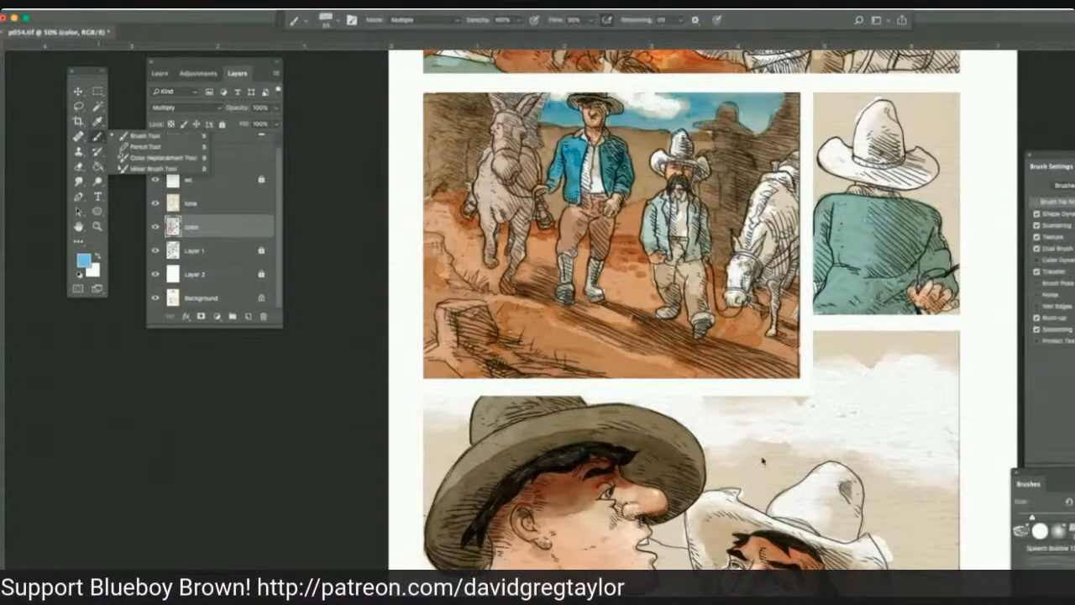
mouse_move(762, 460)
mouse_down()
mouse_move(816, 464)
mouse_move(805, 457)
mouse_move(766, 510)
mouse_up()
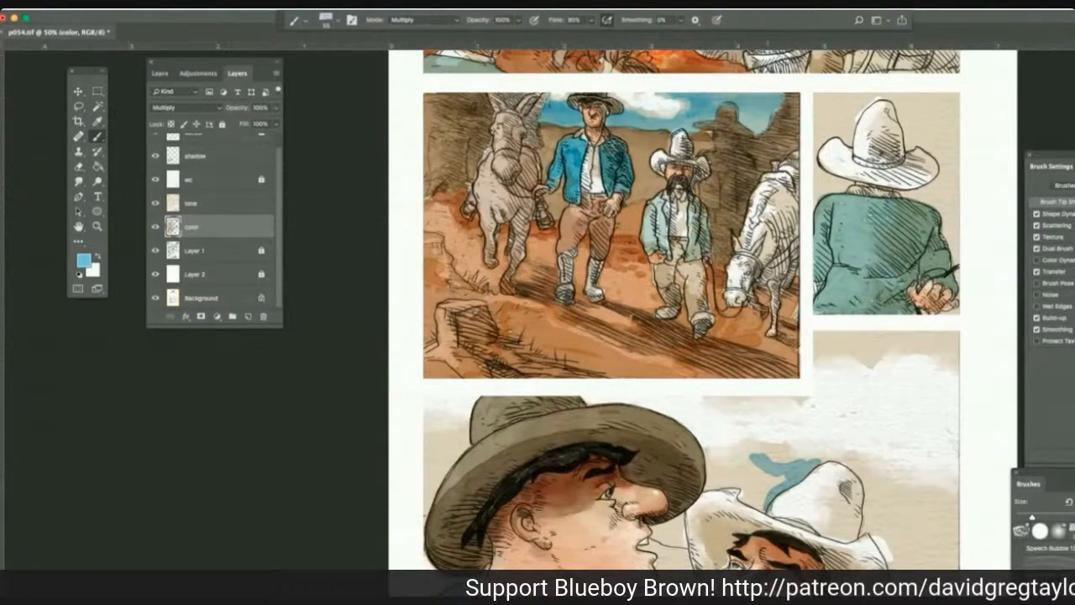
mouse_move(768, 508)
mouse_down()
mouse_move(737, 488)
mouse_move(758, 470)
mouse_move(787, 477)
mouse_move(762, 499)
mouse_move(742, 461)
mouse_move(707, 460)
mouse_move(708, 483)
mouse_move(730, 485)
mouse_move(711, 487)
mouse_move(719, 473)
mouse_up()
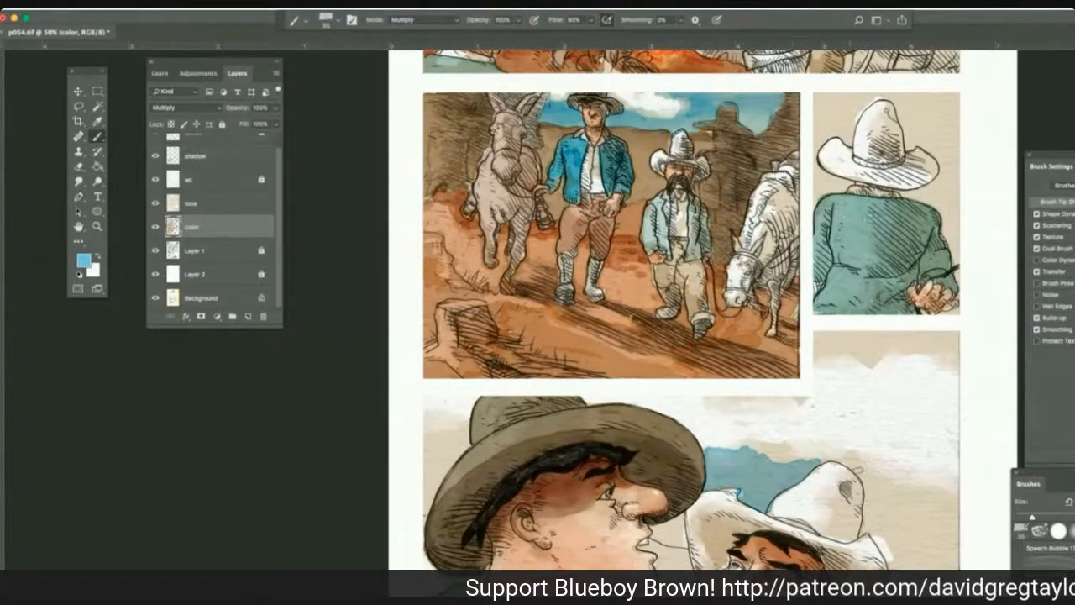
Fill the rest of the bottom panel's sky with blue around the white hat, above the clouds and behind the dark hat.
mouse_move(860, 471)
mouse_down()
mouse_move(850, 458)
mouse_move(824, 462)
mouse_up()
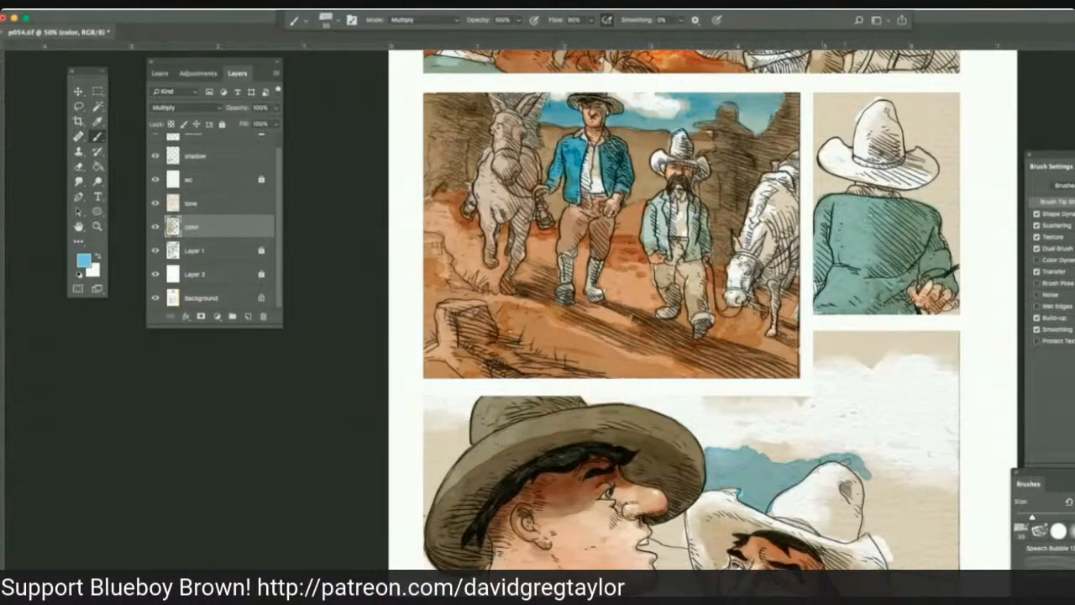
mouse_move(826, 460)
mouse_down()
mouse_move(860, 467)
mouse_move(874, 496)
mouse_move(866, 534)
mouse_move(891, 565)
mouse_up()
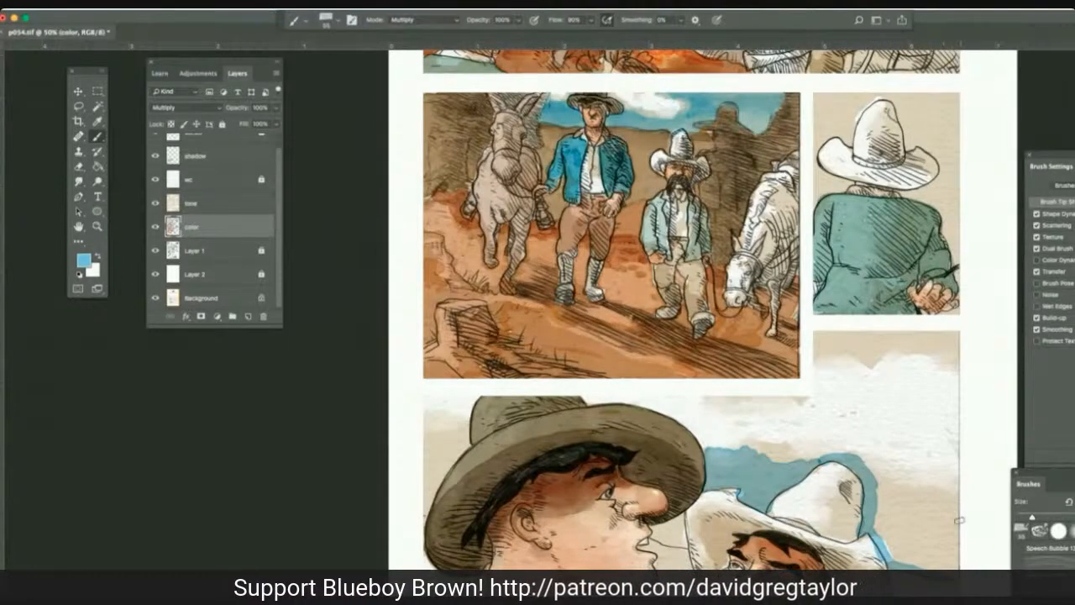
mouse_move(958, 536)
mouse_down()
mouse_move(897, 482)
mouse_move(953, 449)
mouse_move(918, 419)
mouse_move(894, 445)
mouse_move(882, 433)
mouse_move(840, 445)
mouse_move(962, 499)
mouse_move(921, 482)
mouse_move(876, 522)
mouse_move(896, 552)
mouse_up()
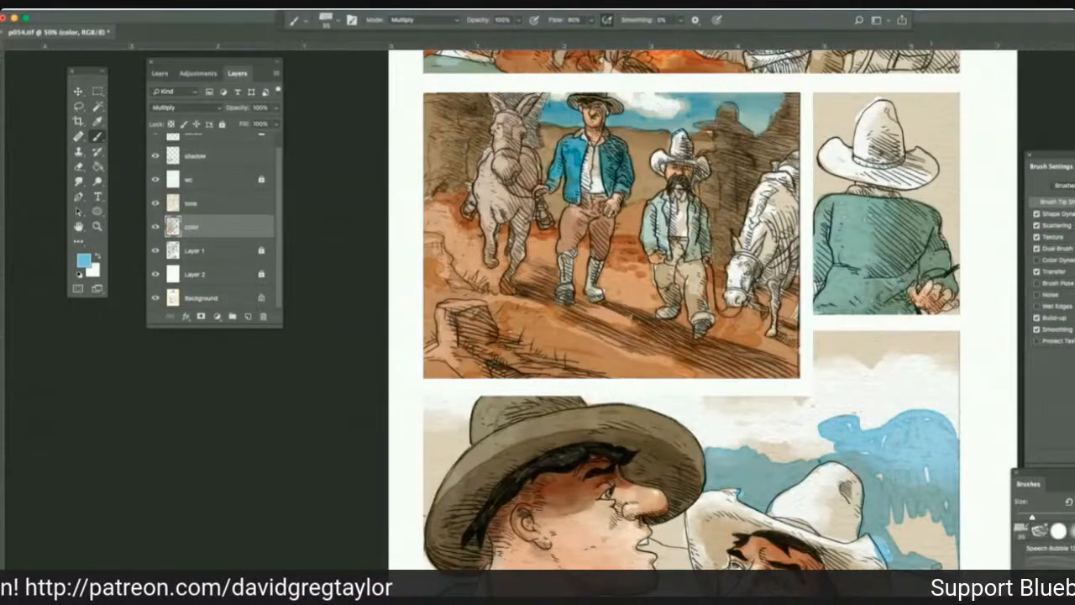
mouse_move(943, 509)
mouse_down()
mouse_move(956, 510)
mouse_move(910, 537)
mouse_move(899, 519)
mouse_move(923, 551)
mouse_up()
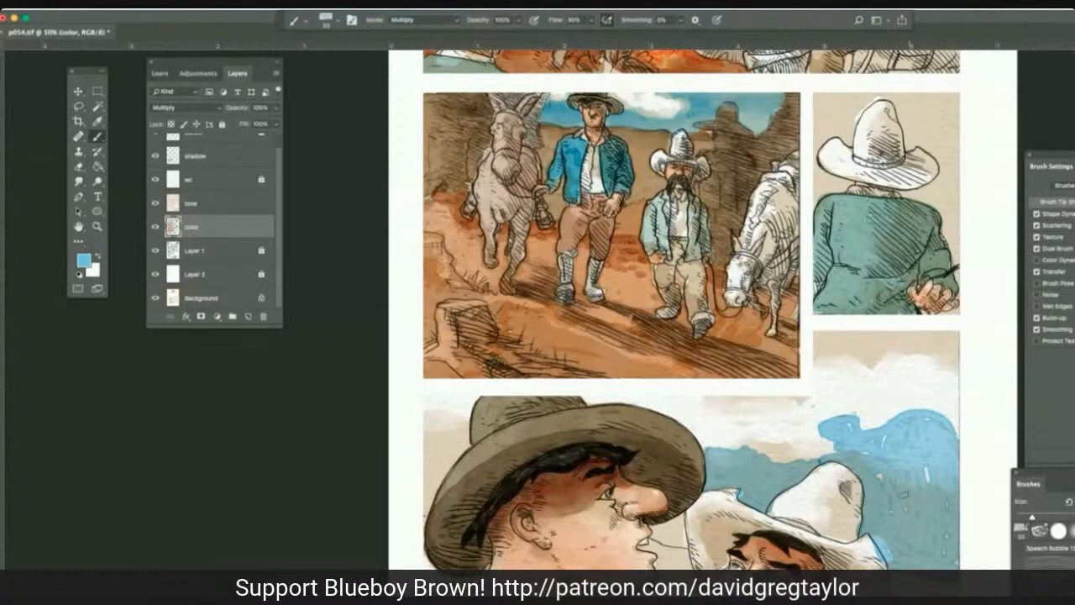
mouse_move(845, 347)
mouse_down()
mouse_move(819, 339)
mouse_move(831, 356)
mouse_move(957, 370)
mouse_move(953, 336)
mouse_move(893, 338)
mouse_move(947, 334)
mouse_move(848, 336)
mouse_move(864, 346)
mouse_up()
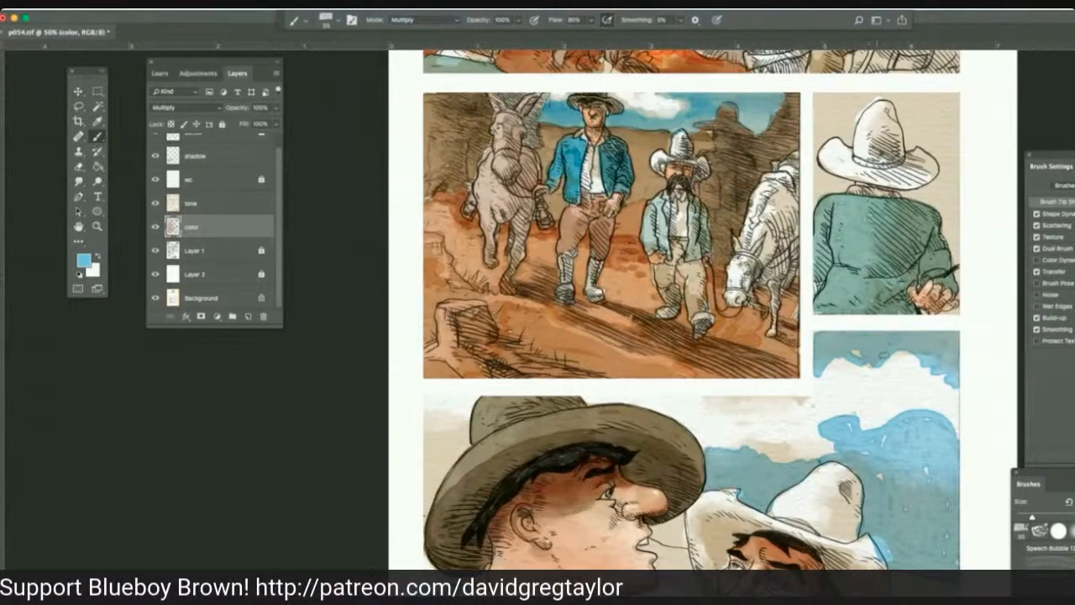
mouse_move(428, 432)
mouse_down()
mouse_move(469, 460)
mouse_move(442, 477)
mouse_move(425, 520)
mouse_up()
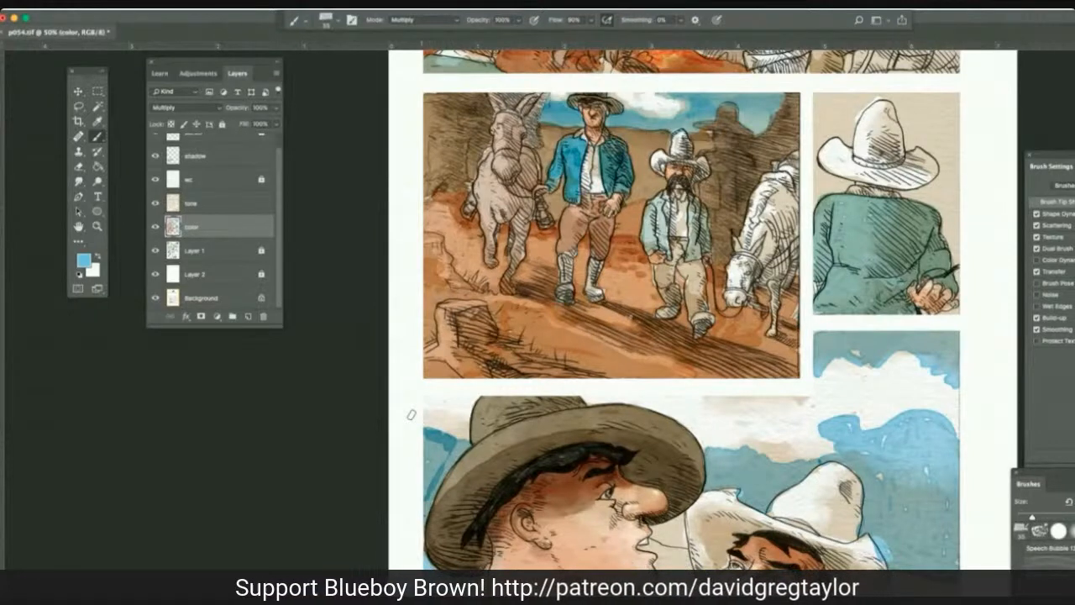
Smudge the blue sky's hard edges into the clouds on the color layer at 41% strength.
click(79, 181)
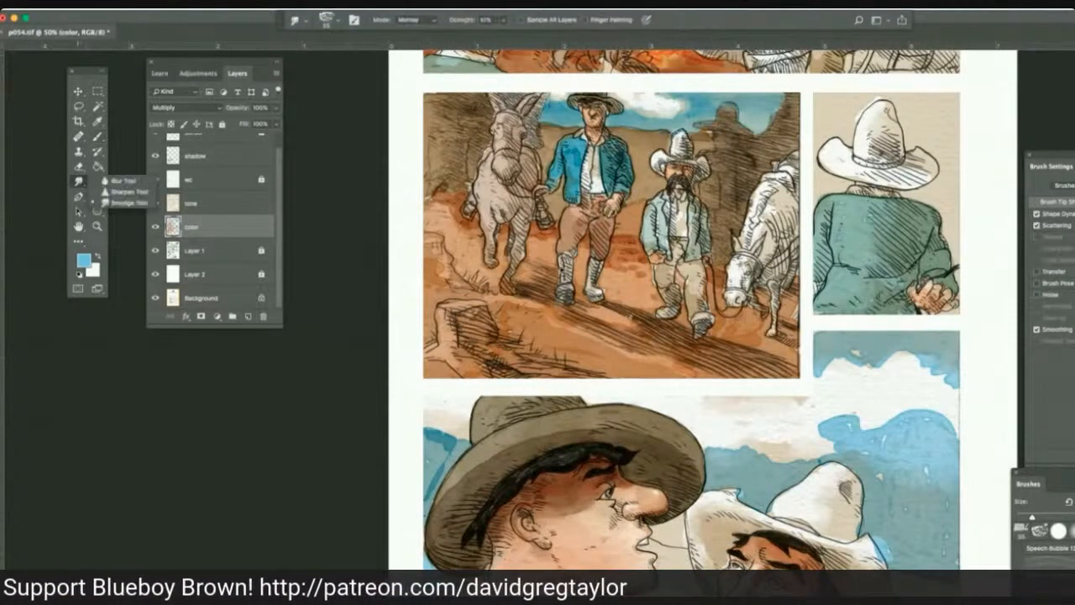
click(865, 439)
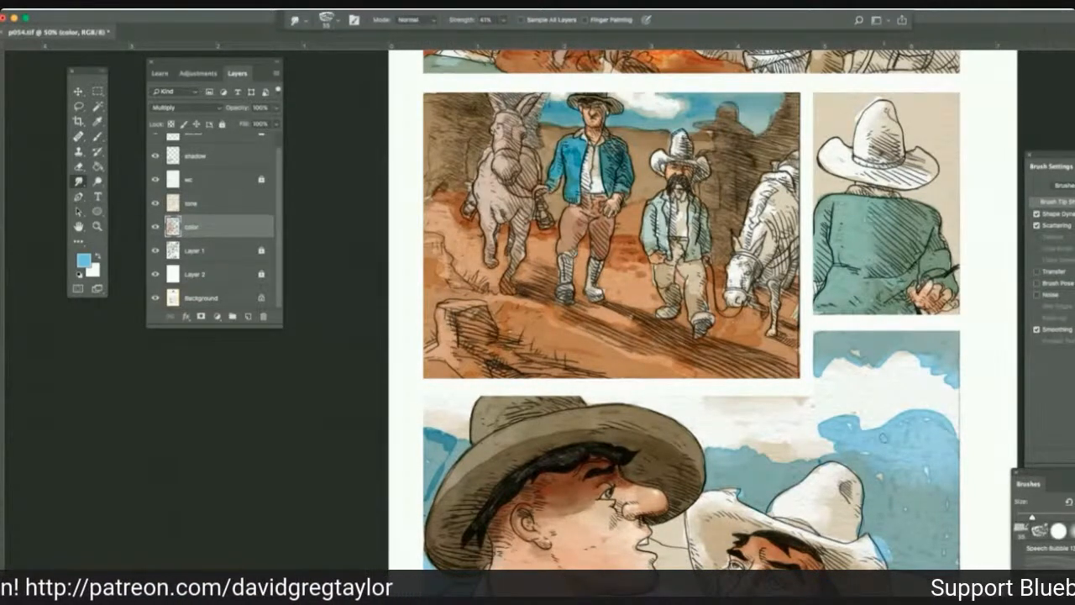
mouse_move(859, 434)
mouse_down()
mouse_move(852, 423)
mouse_move(826, 453)
mouse_up()
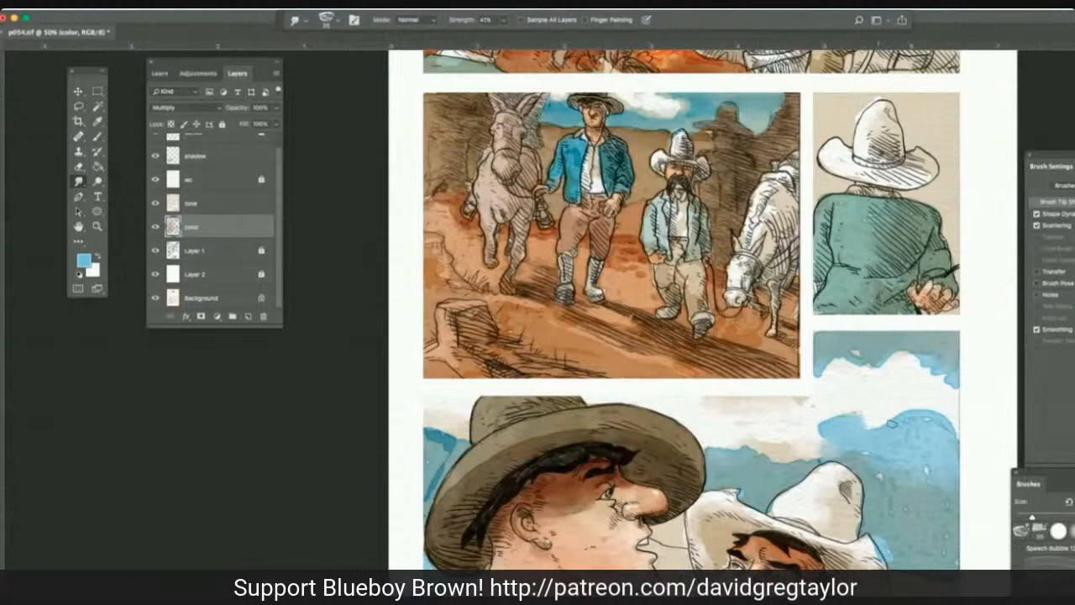
drag(892, 424, 870, 432)
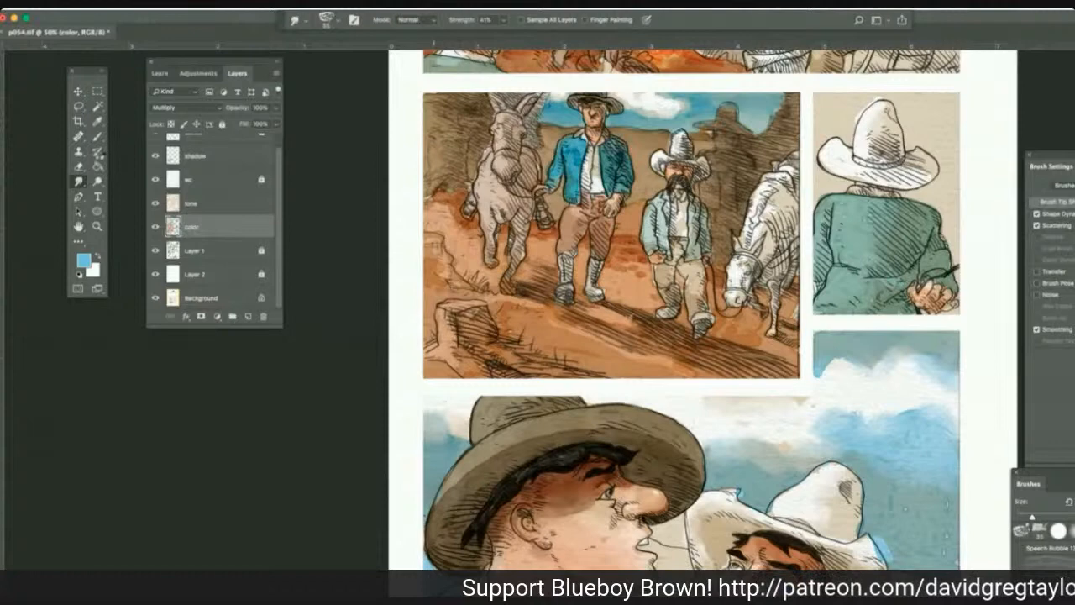
Deepen the lower sky around the white hat with blue Multiply strokes and smudge them into the surrounding sky at 41% strength.
mouse_move(118, 341)
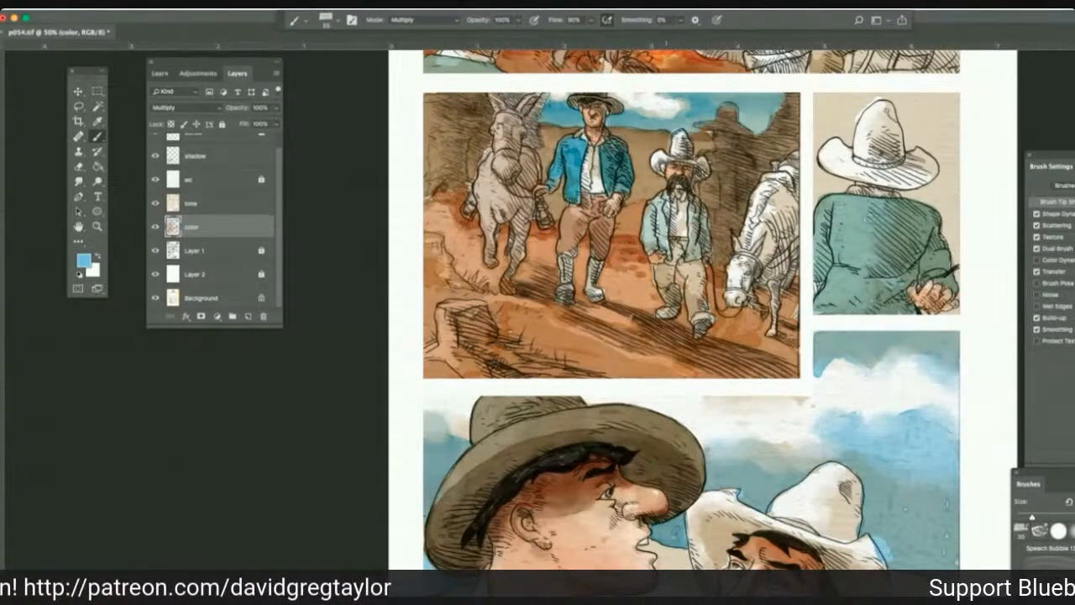
drag(862, 525, 891, 515)
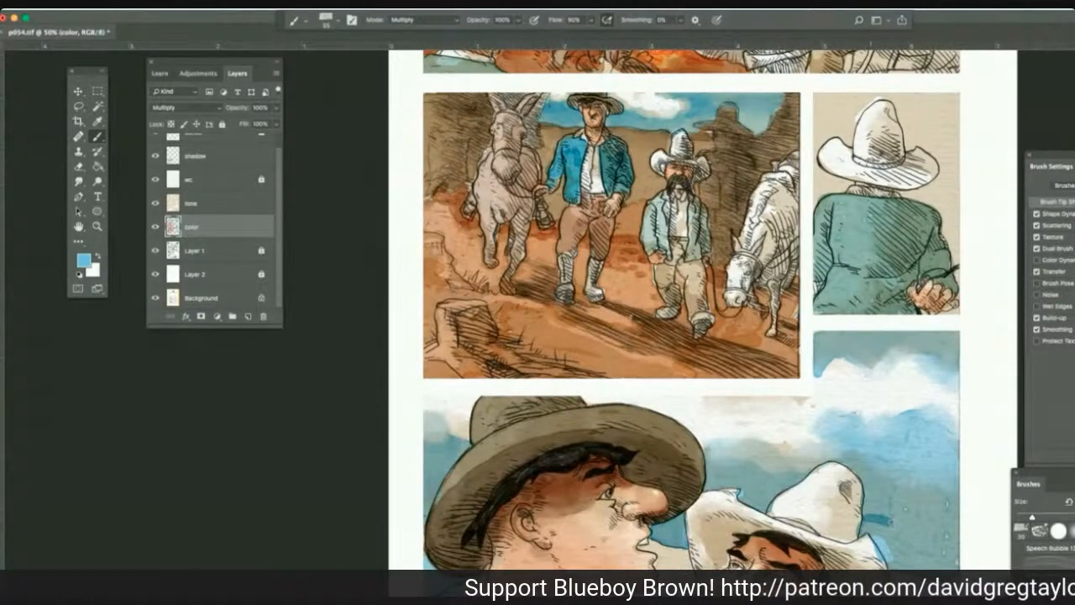
drag(888, 520, 946, 536)
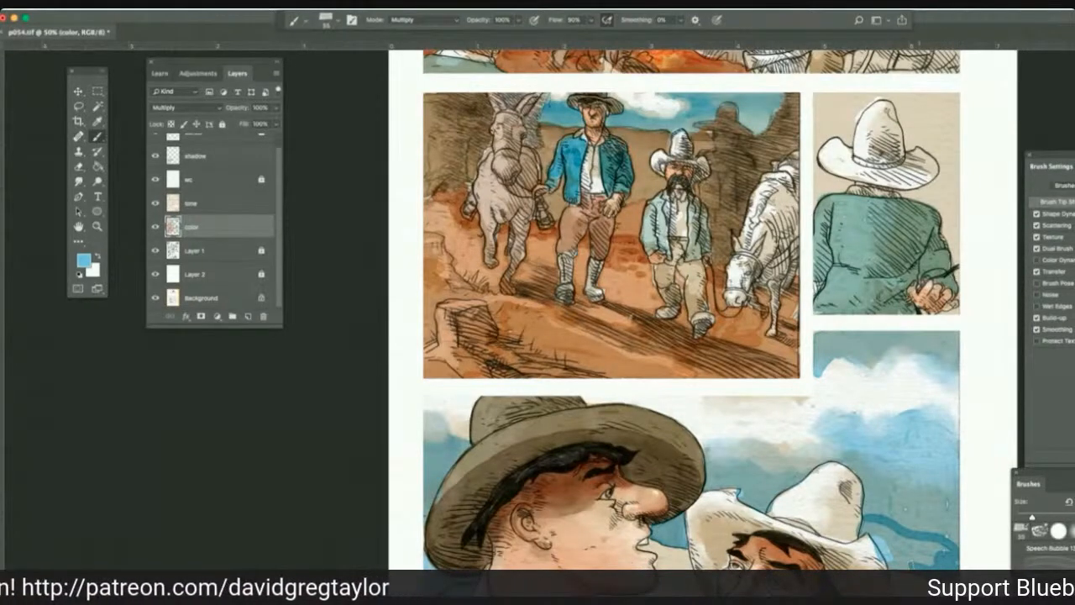
drag(864, 522, 929, 558)
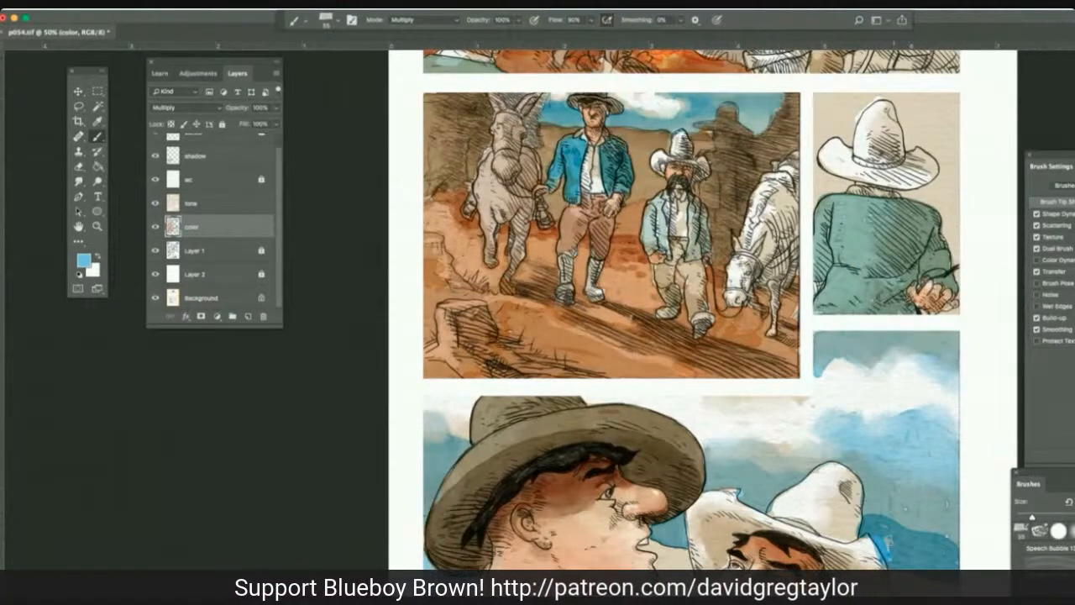
drag(761, 498, 770, 512)
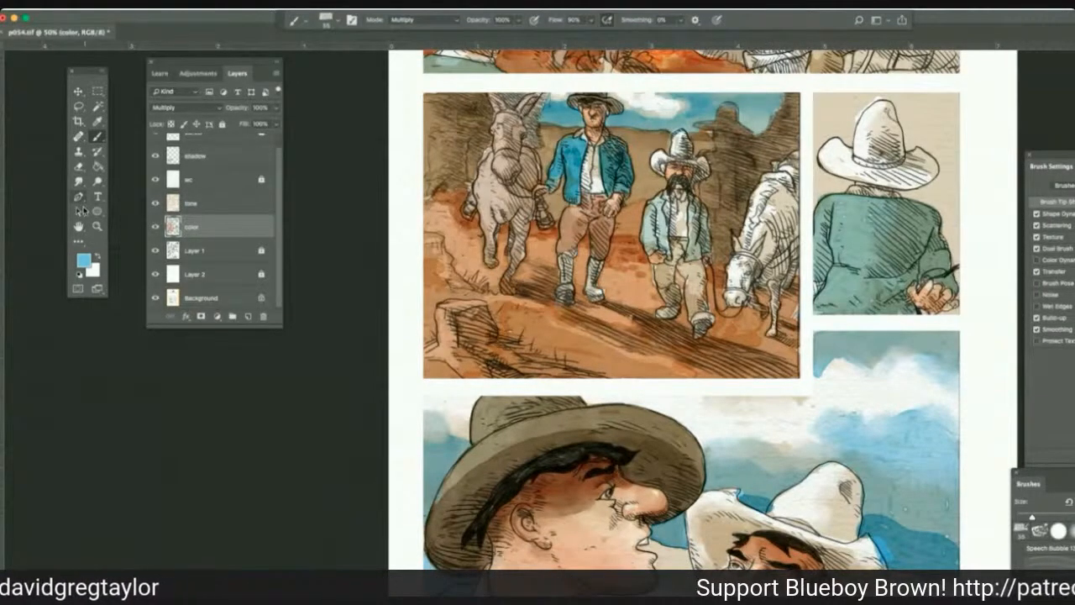
click(79, 181)
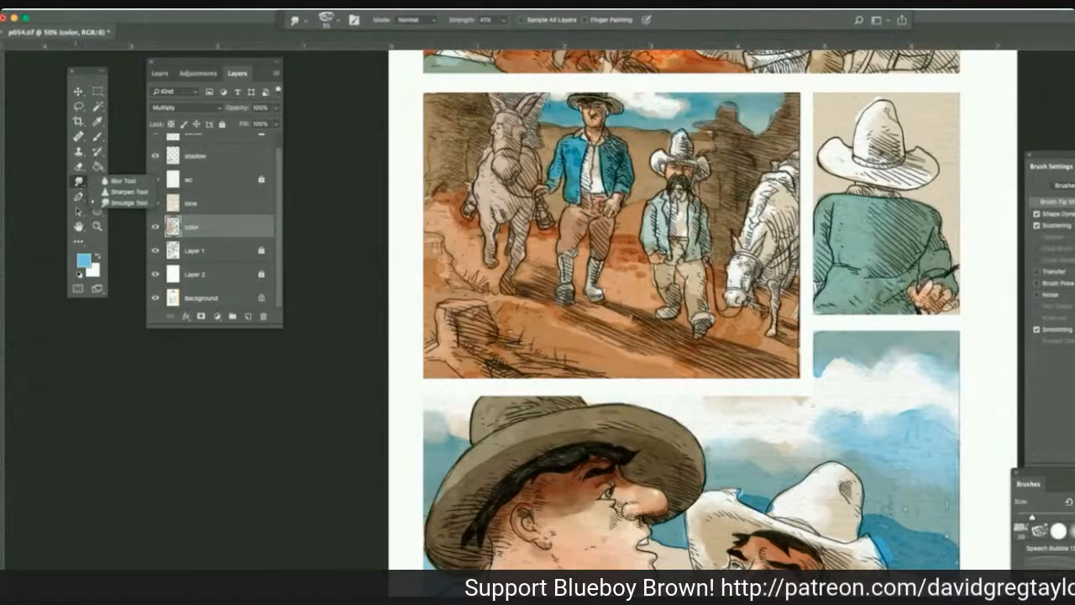
click(124, 203)
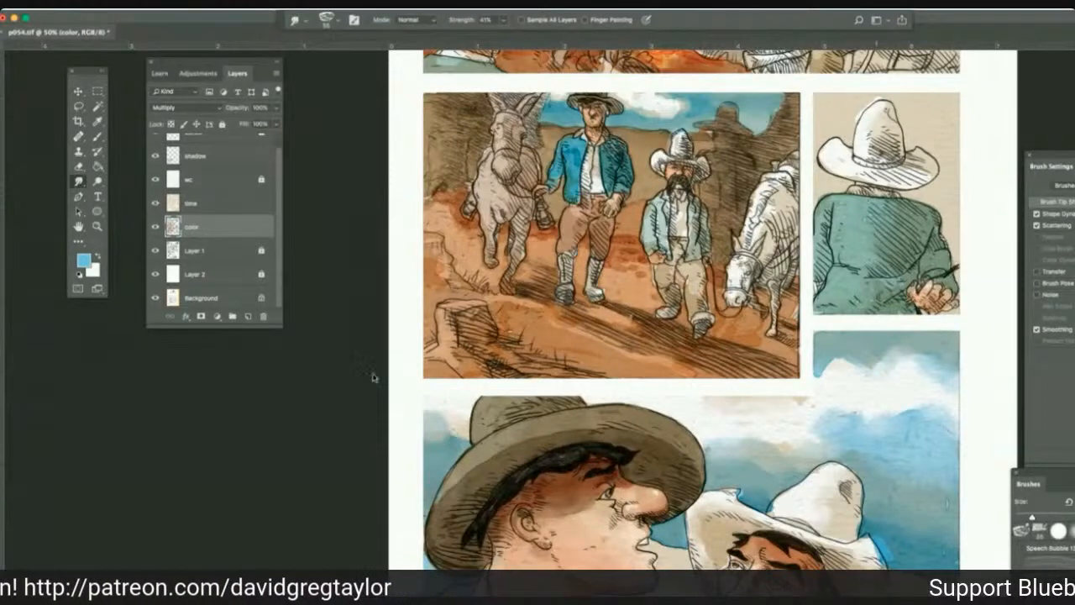
scroll(256, 242, up, 1)
scroll(292, 250, right, 1)
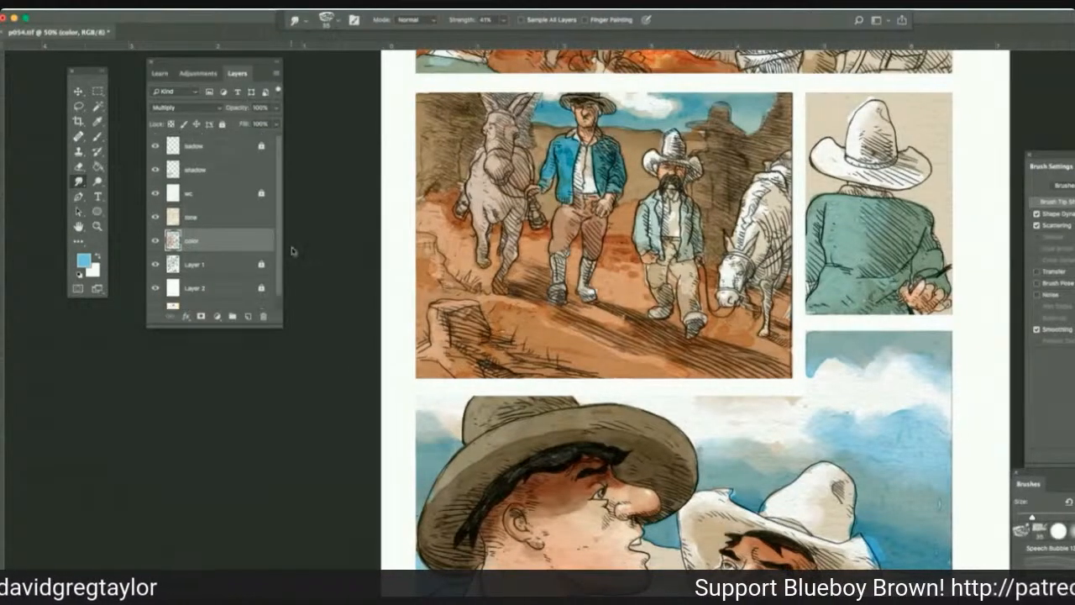
scroll(291, 251, right, 3)
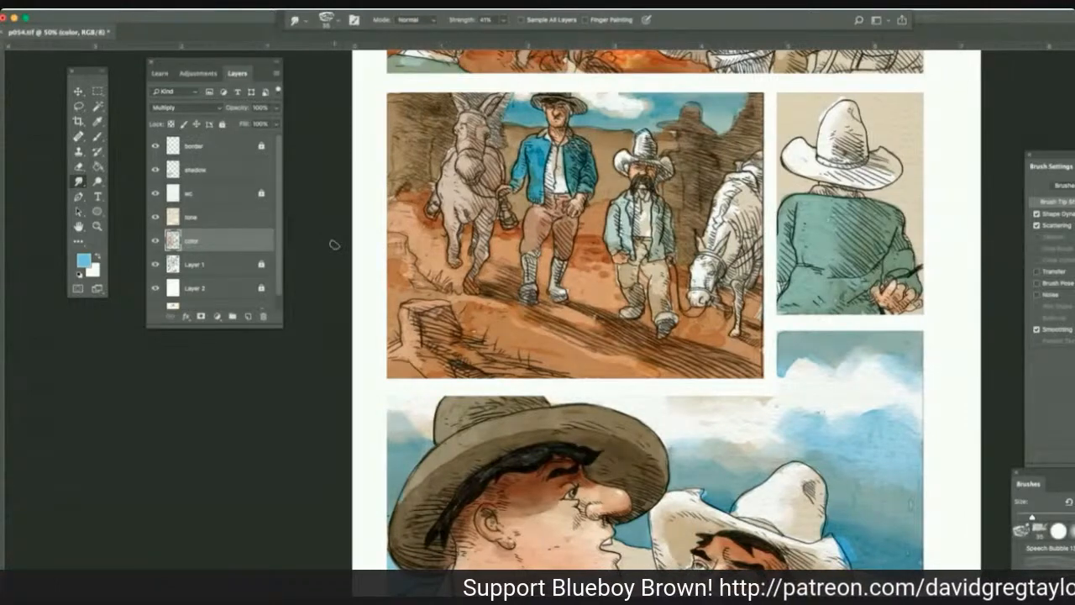
scroll(334, 244, down, 5)
scroll(334, 244, left, 1)
scroll(334, 245, up, 2)
scroll(335, 244, right, 1)
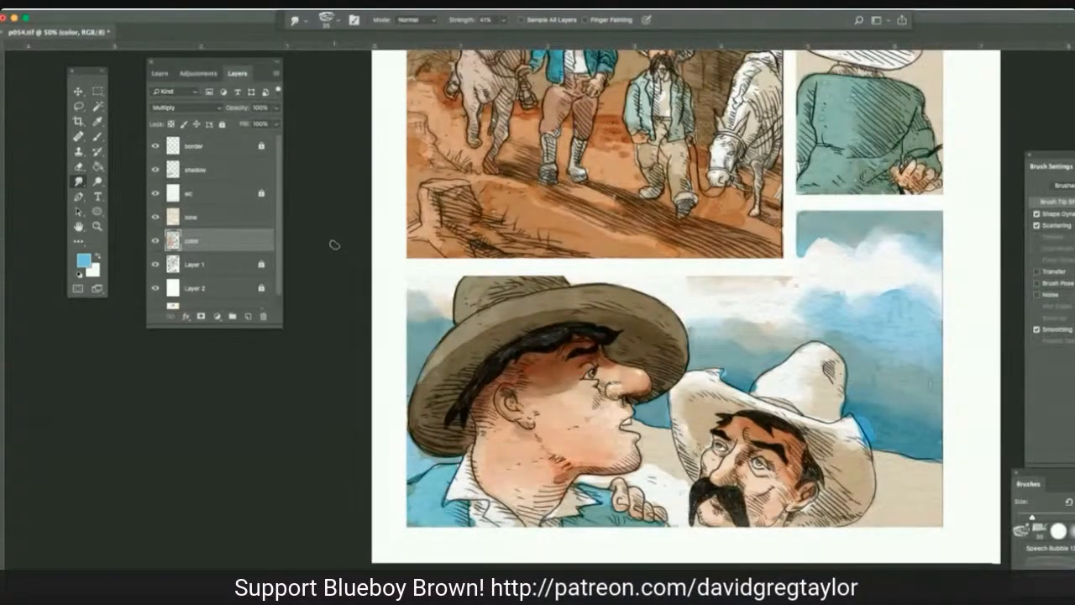
Sample a light beige from the white hat's brim and paint the ground beside that hat on the color layer with a Multiply brush.
click(97, 136)
key(super+Tab)
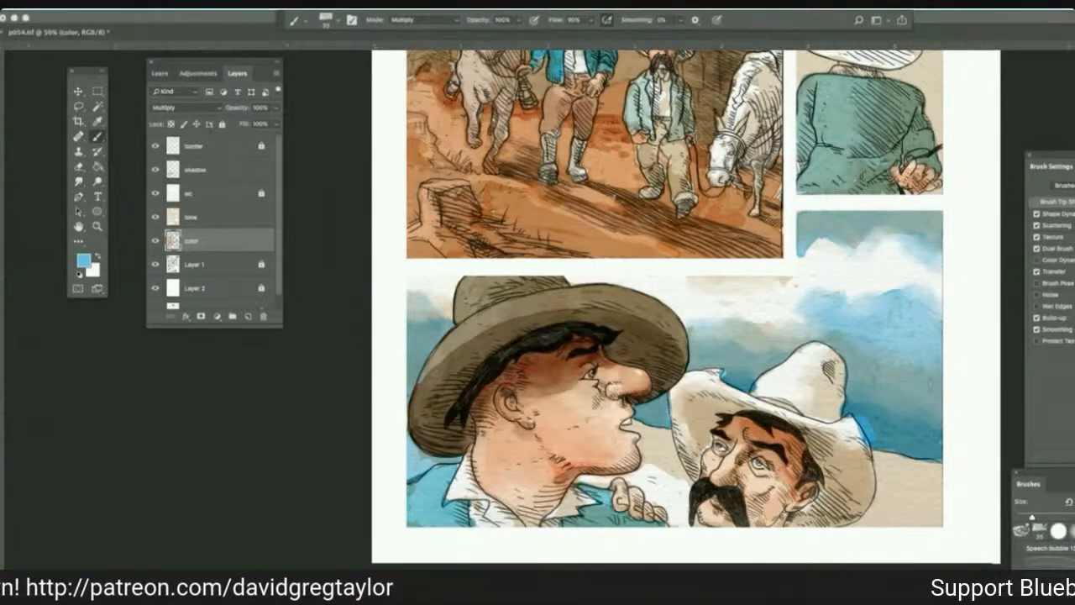
click(97, 122)
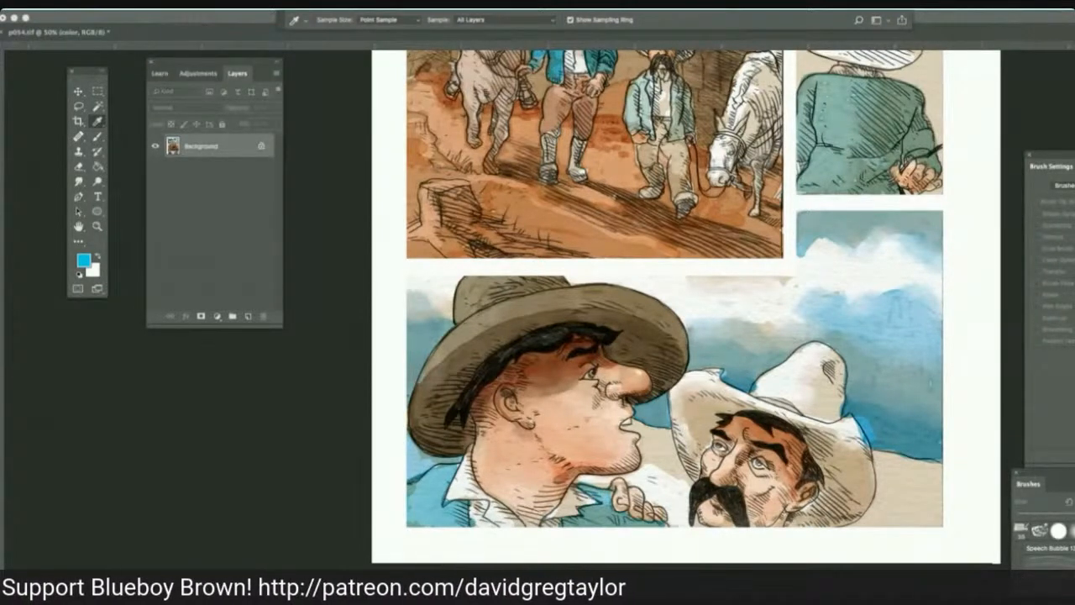
click(697, 405)
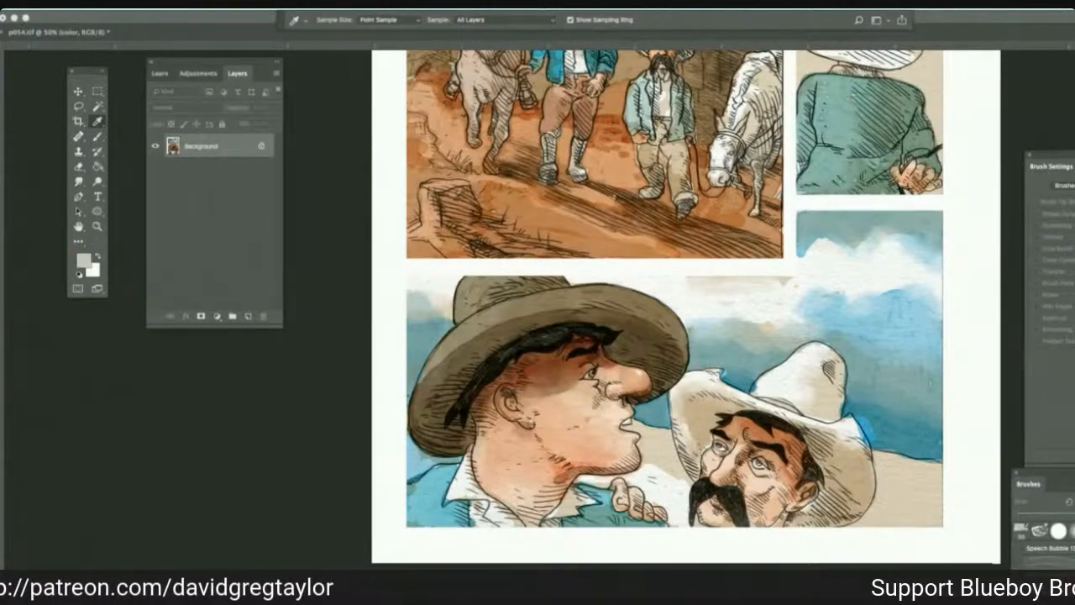
click(97, 137)
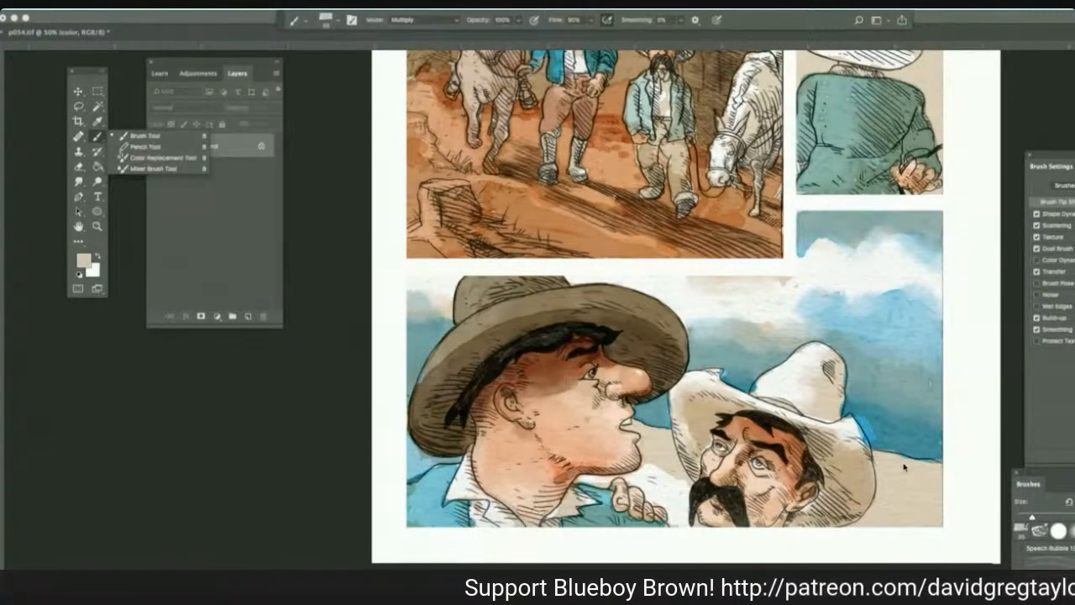
click(904, 467)
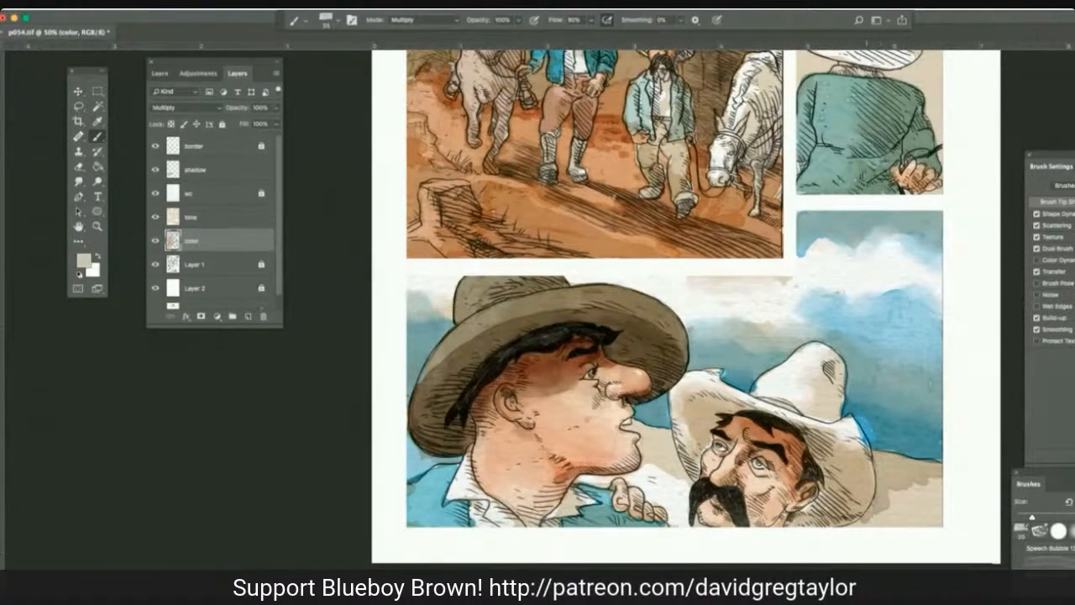
mouse_move(848, 524)
mouse_down()
mouse_move(937, 512)
mouse_move(936, 490)
mouse_move(901, 499)
mouse_up()
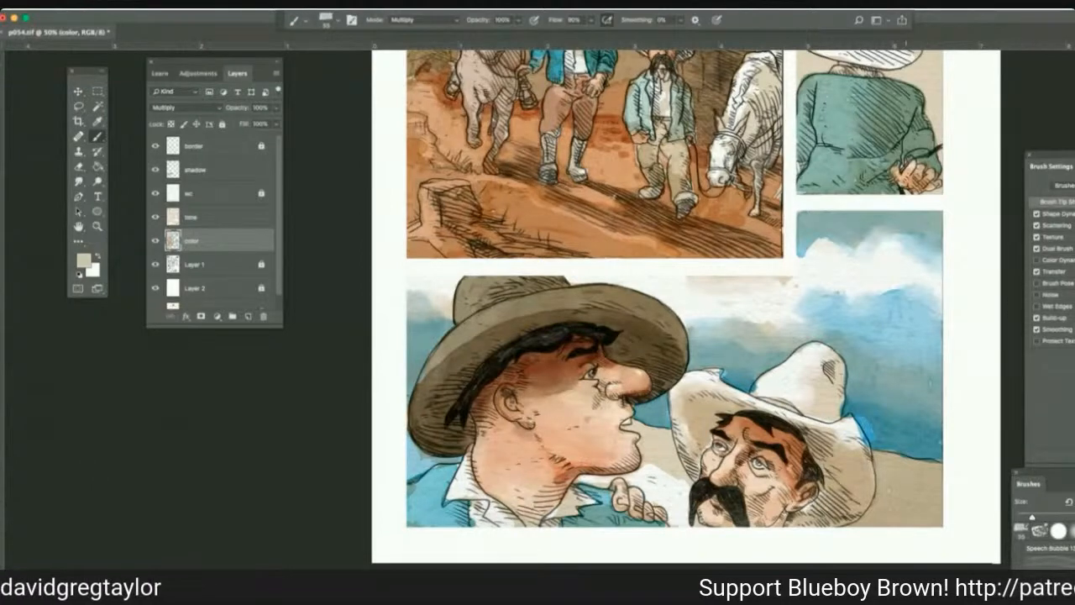
Paint the ground between the two men beige on the color layer and smudge its edges at 41% strength.
mouse_move(660, 477)
mouse_down()
mouse_move(647, 459)
mouse_move(687, 487)
mouse_move(687, 517)
mouse_move(635, 477)
mouse_move(580, 479)
mouse_up()
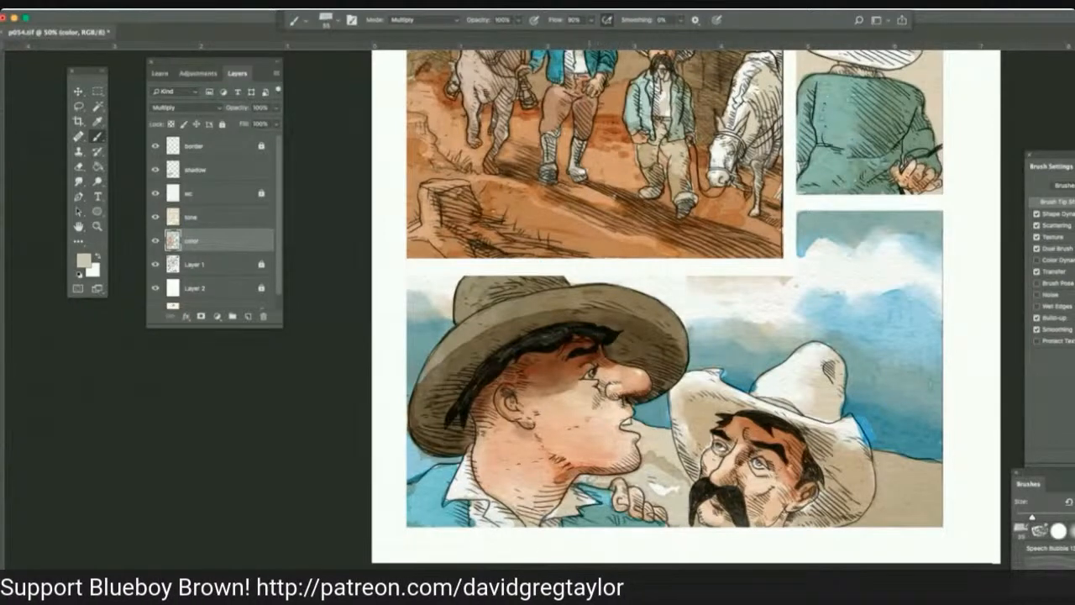
mouse_move(665, 457)
mouse_down()
mouse_move(685, 479)
mouse_move(657, 430)
mouse_up()
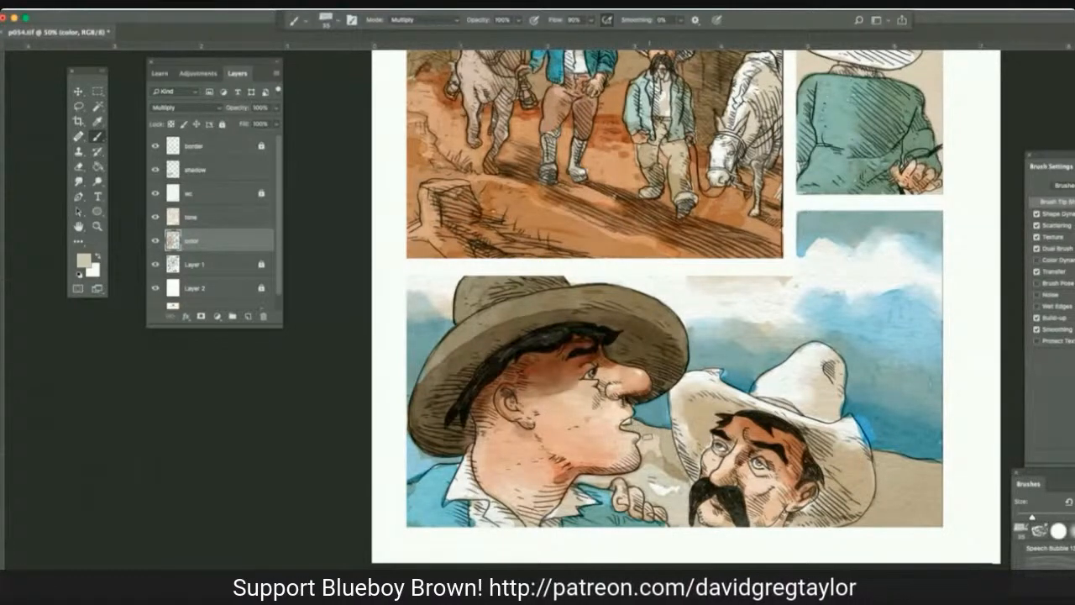
mouse_move(647, 437)
mouse_down()
mouse_move(657, 454)
mouse_move(656, 434)
mouse_up()
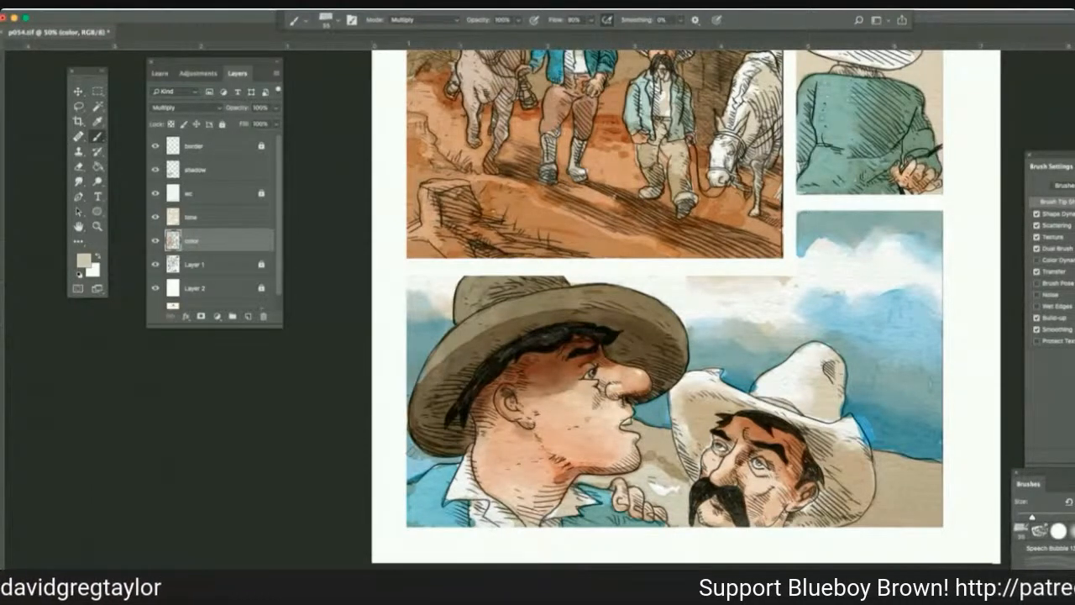
mouse_move(432, 463)
mouse_down()
mouse_move(454, 458)
mouse_move(411, 476)
mouse_move(409, 458)
mouse_up()
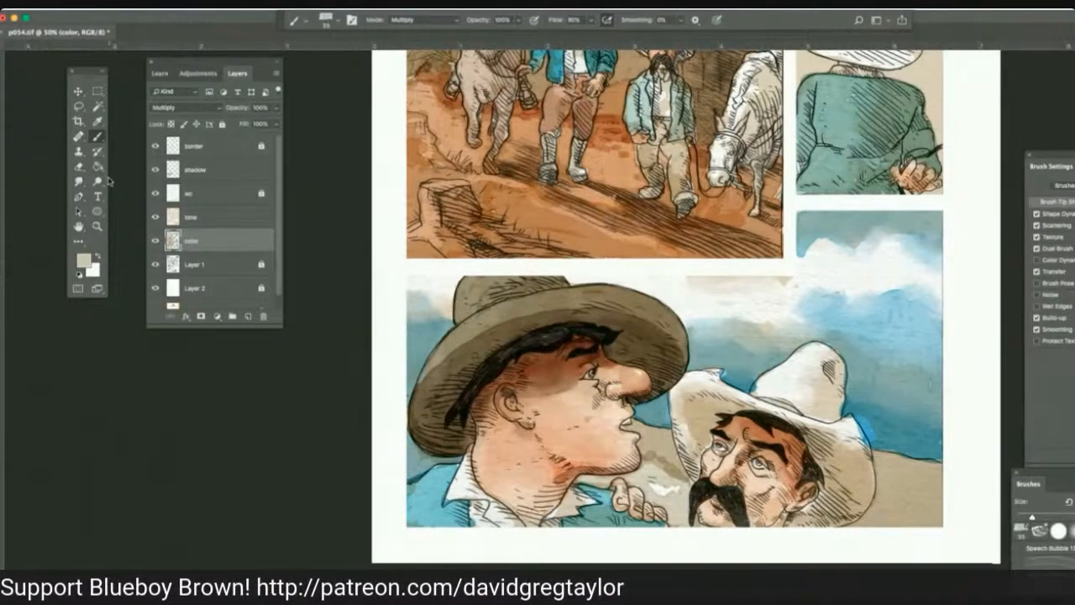
click(79, 181)
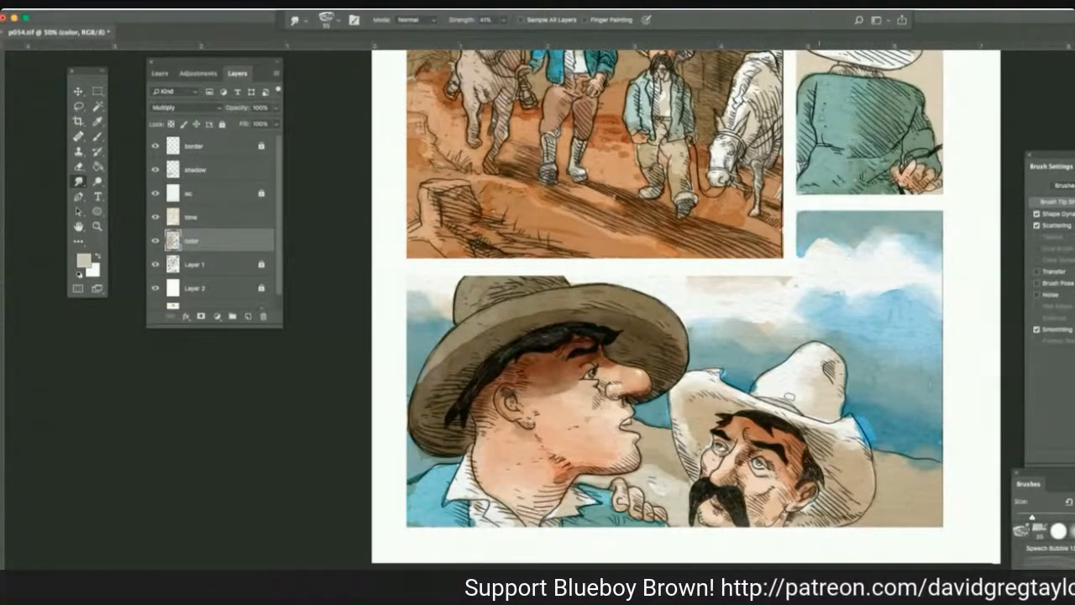
Paint beige cloud shadows in the bottom panel's upper sky on the tone layer and smudge them at 41% strength.
click(220, 217)
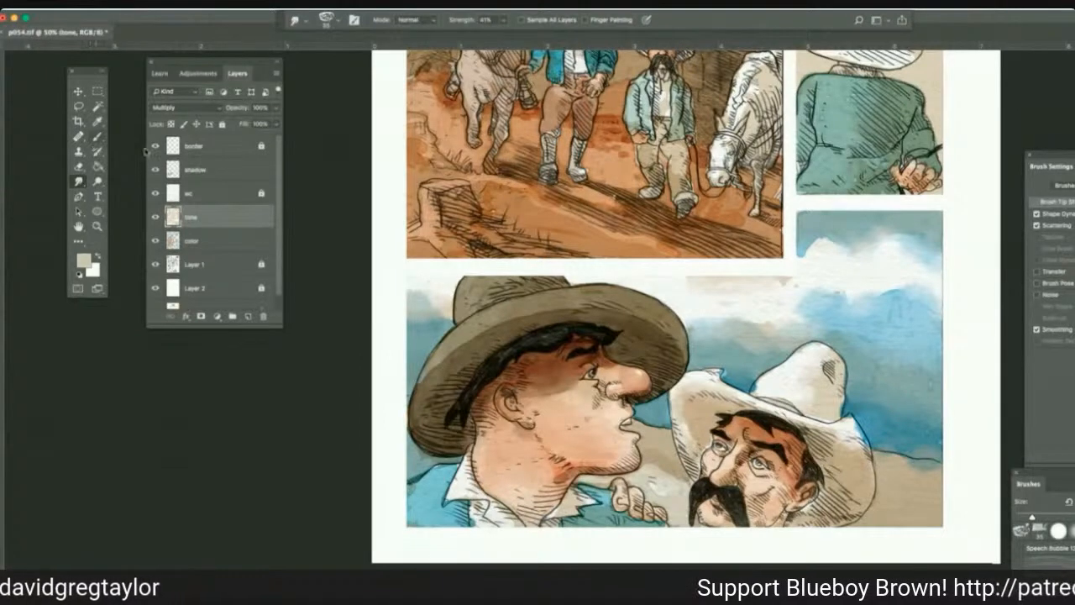
click(98, 136)
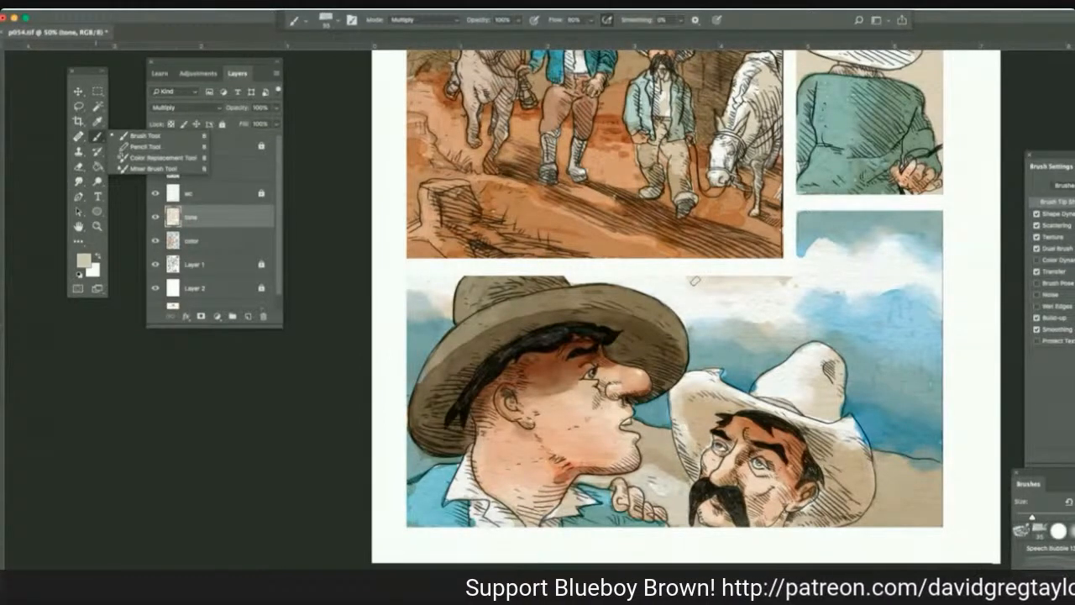
click(695, 281)
mouse_move(695, 281)
mouse_down()
mouse_move(812, 333)
mouse_move(749, 283)
mouse_move(762, 295)
mouse_move(753, 291)
mouse_up()
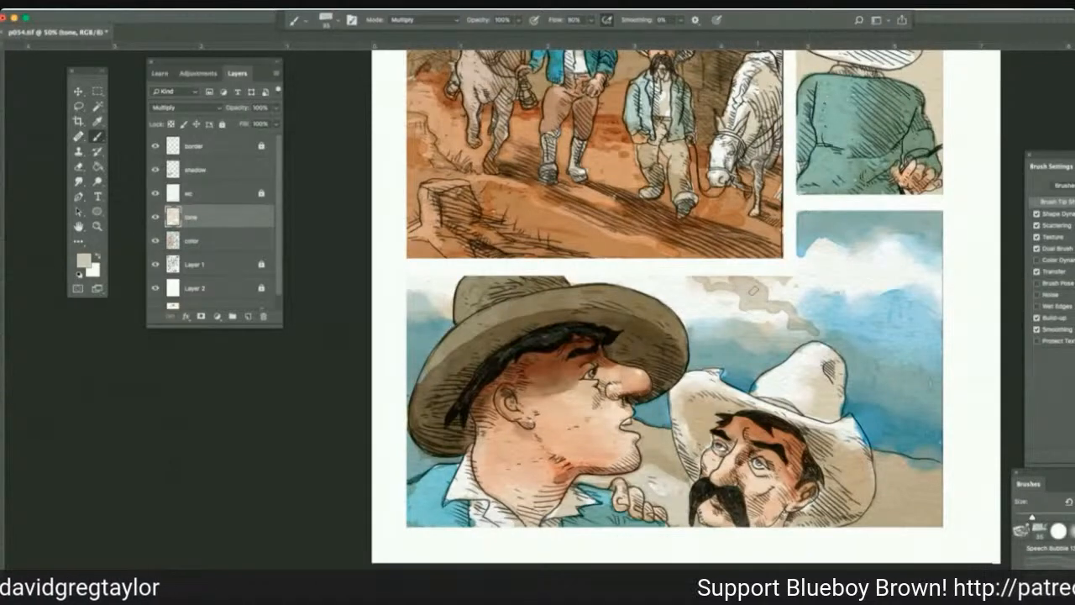
click(78, 181)
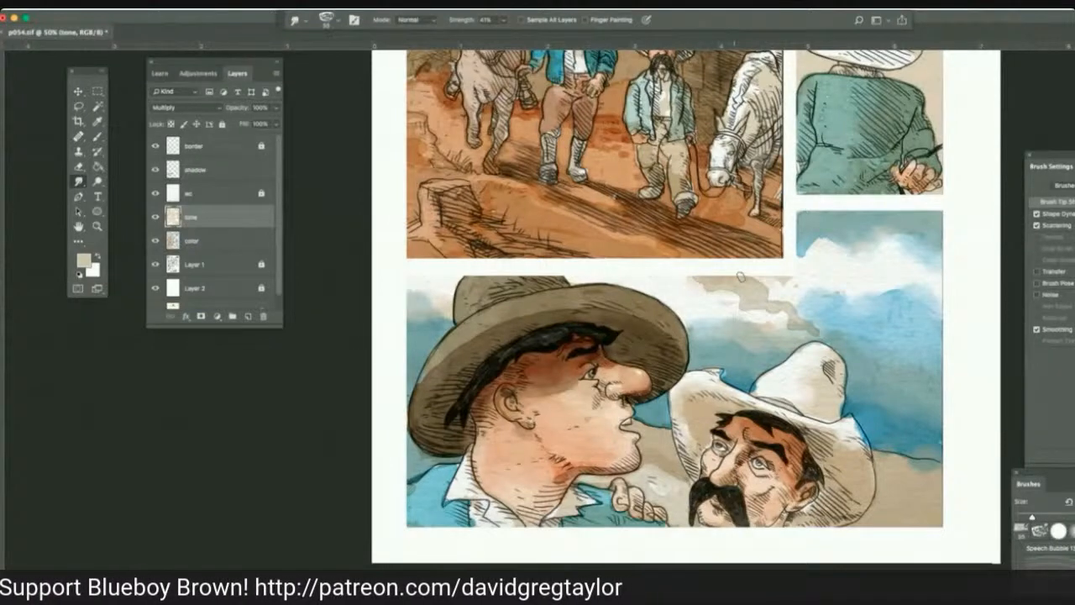
drag(767, 289, 739, 299)
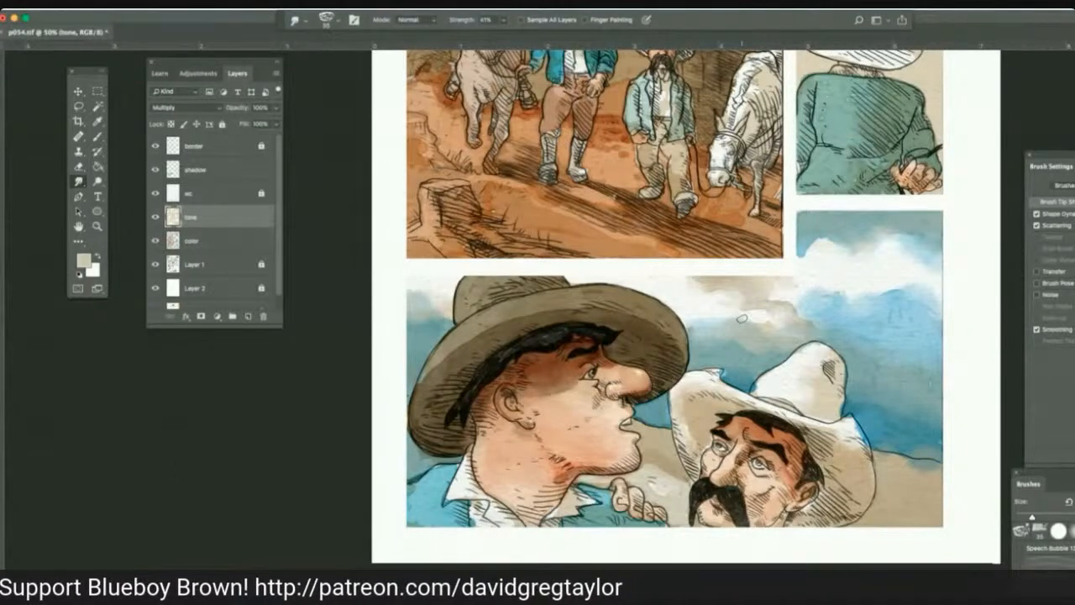
Burn the cloud shadows and the ground along the horizon on the tone layer, using the Midtones range at 100% exposure.
click(78, 181)
click(104, 180)
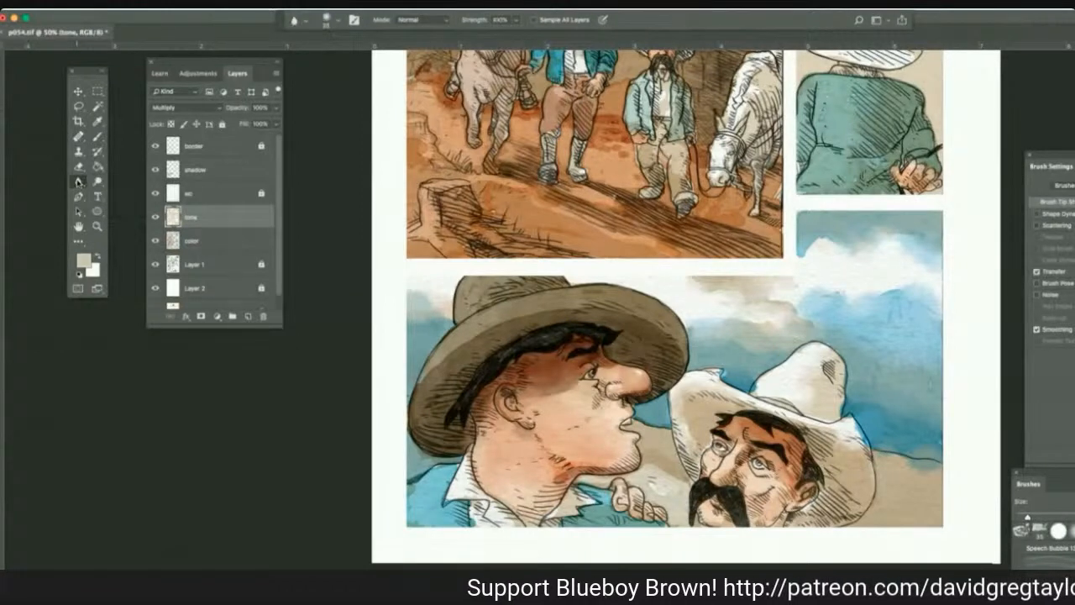
click(78, 180)
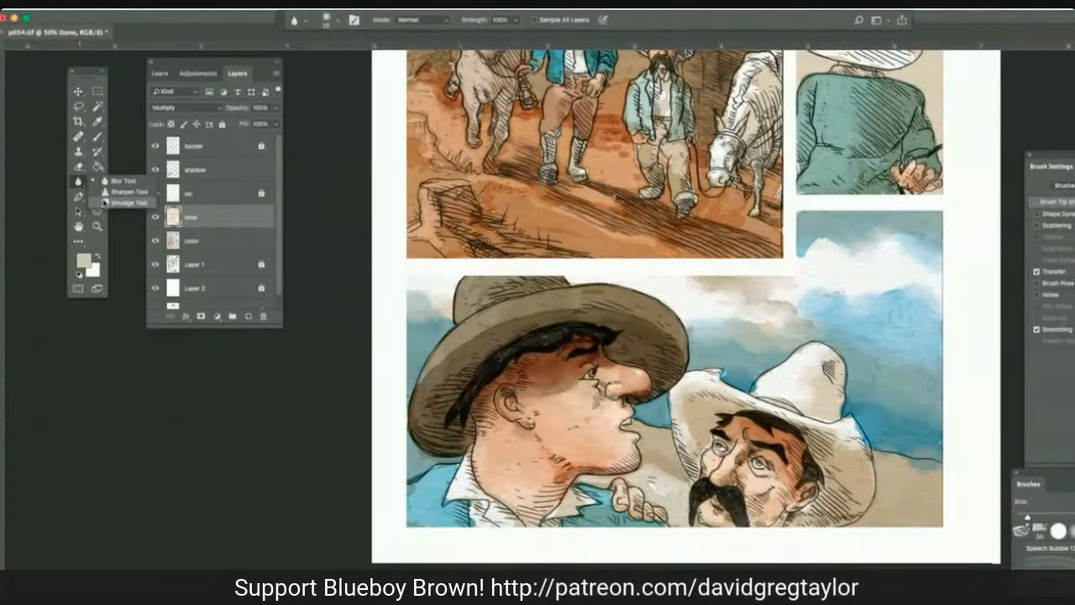
click(117, 203)
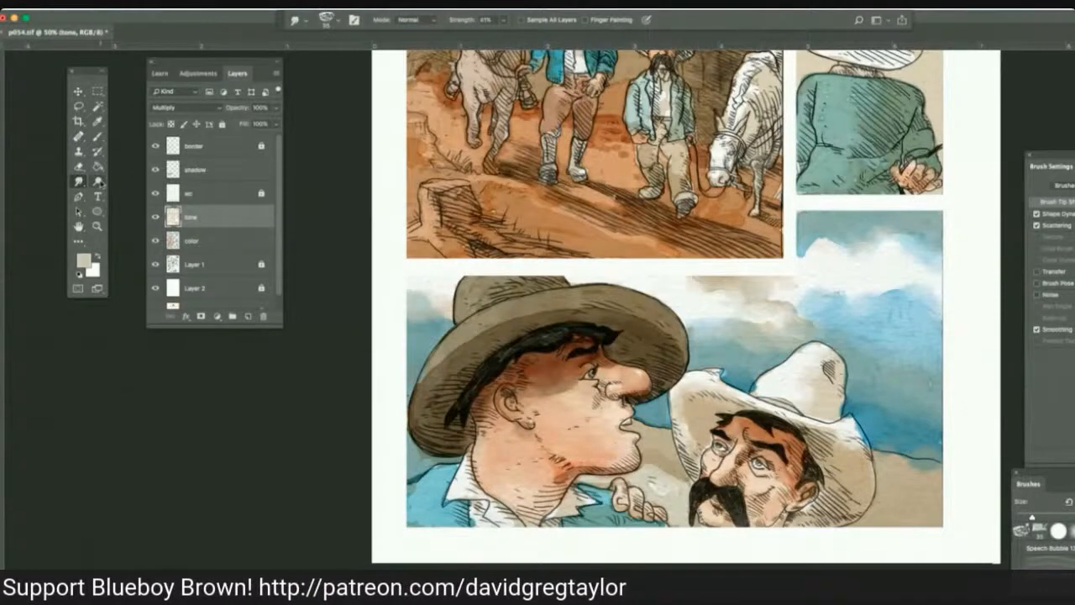
click(98, 181)
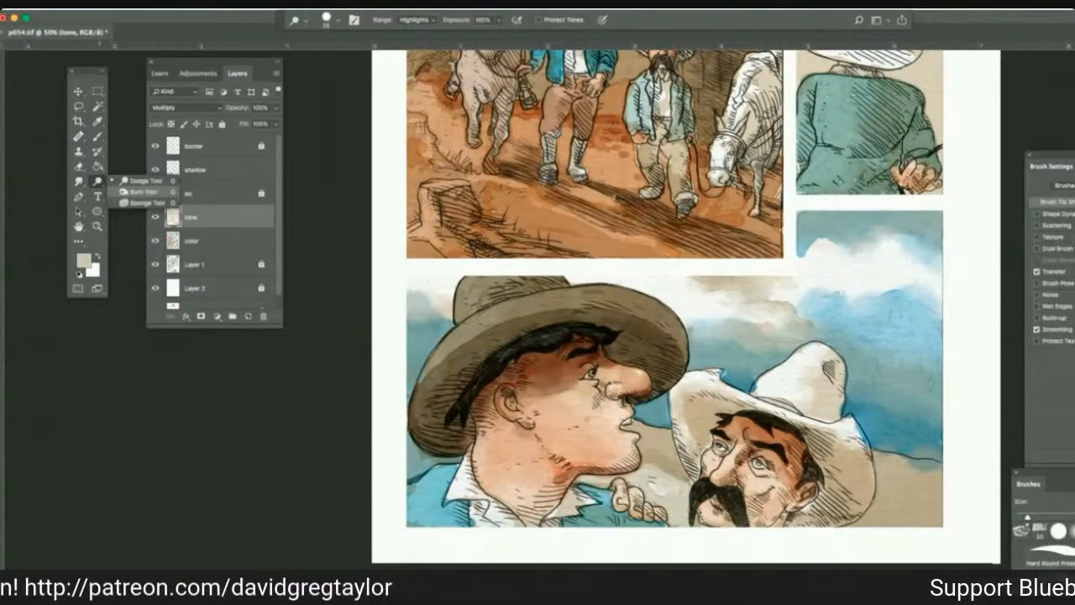
click(141, 192)
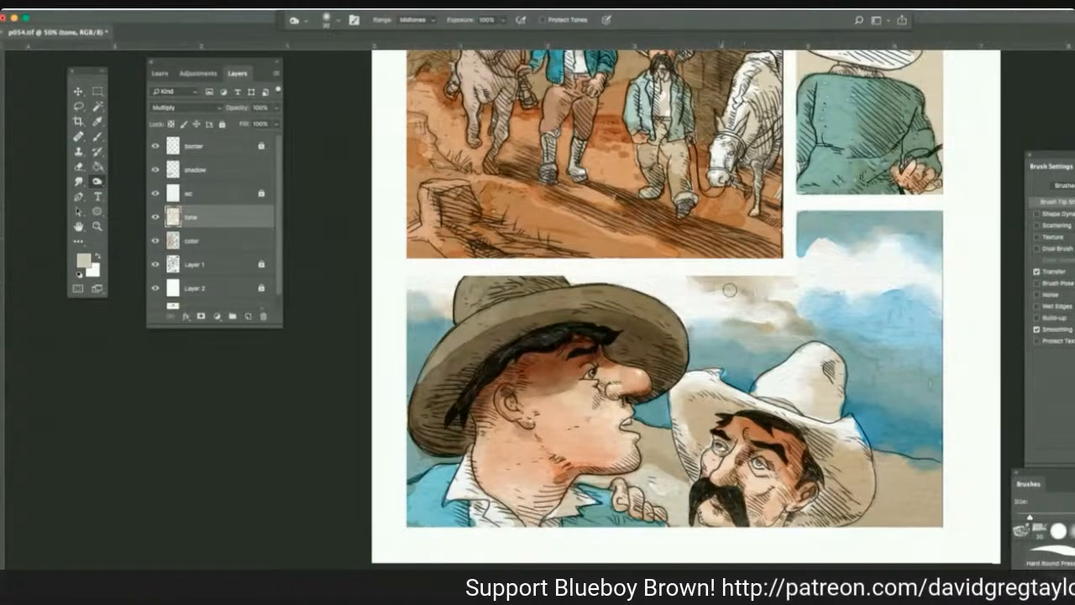
drag(729, 290, 712, 286)
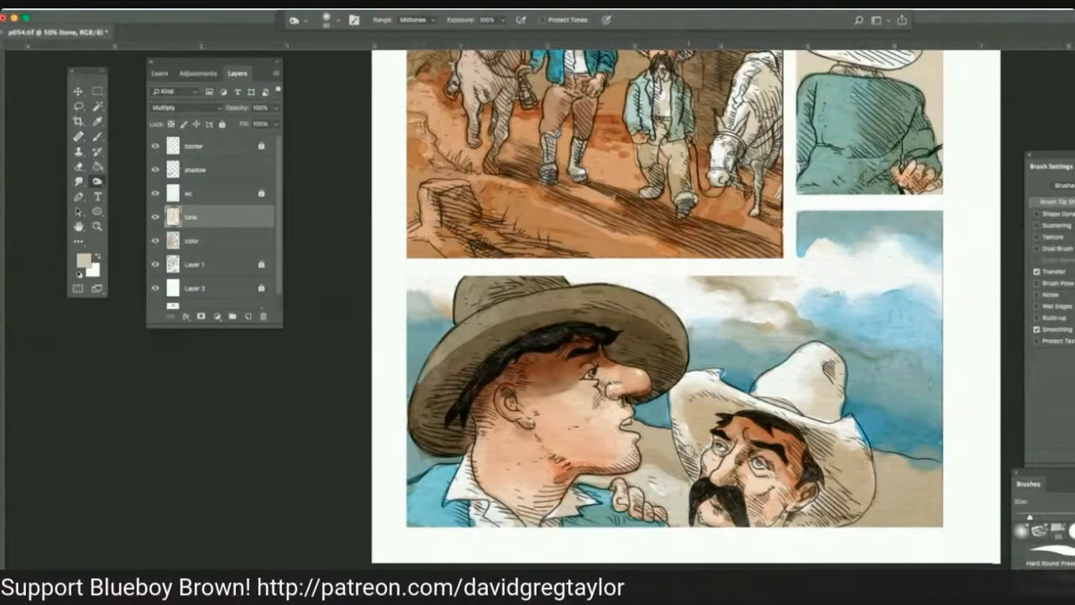
drag(635, 423, 671, 435)
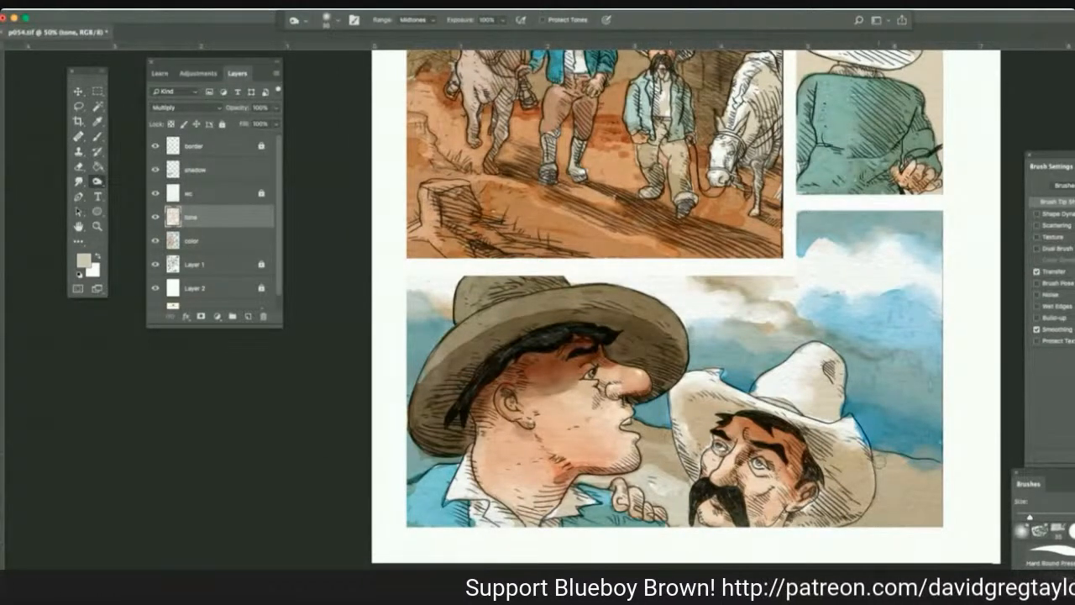
mouse_move(902, 463)
mouse_down()
mouse_move(878, 457)
mouse_move(932, 474)
mouse_up()
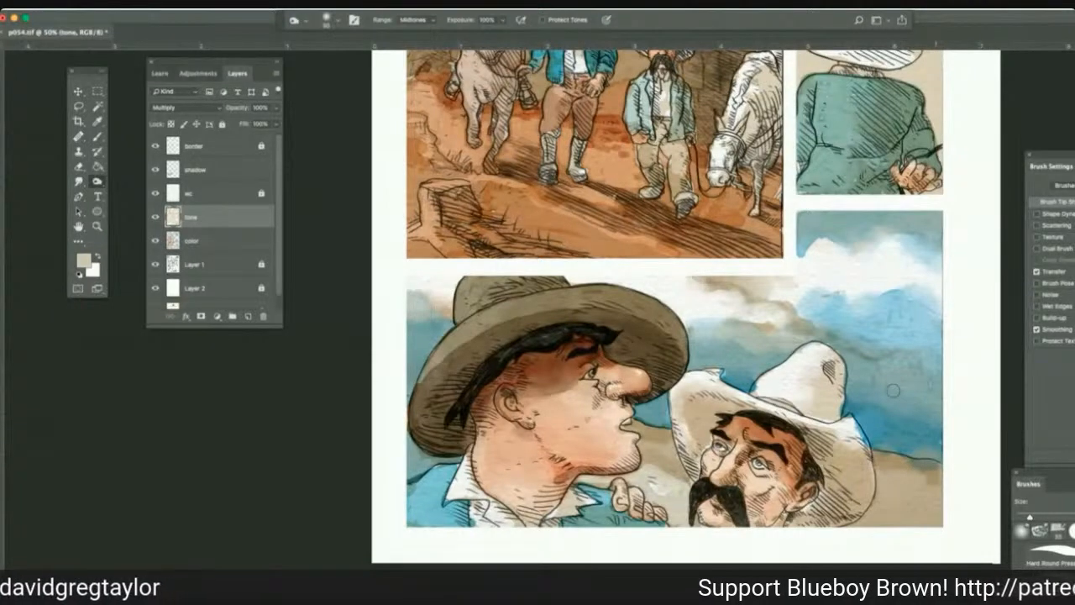
Burn shading into the profile man's nose and face and his dark hat's brim on the color layer.
click(216, 243)
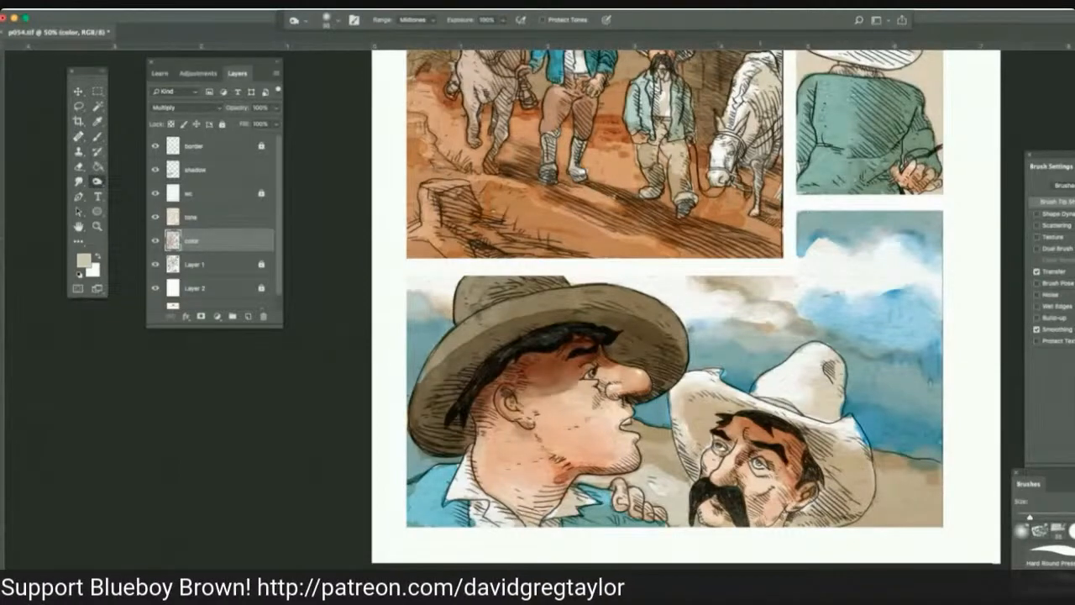
scroll(706, 84, up, 3)
scroll(704, 85, up, 1)
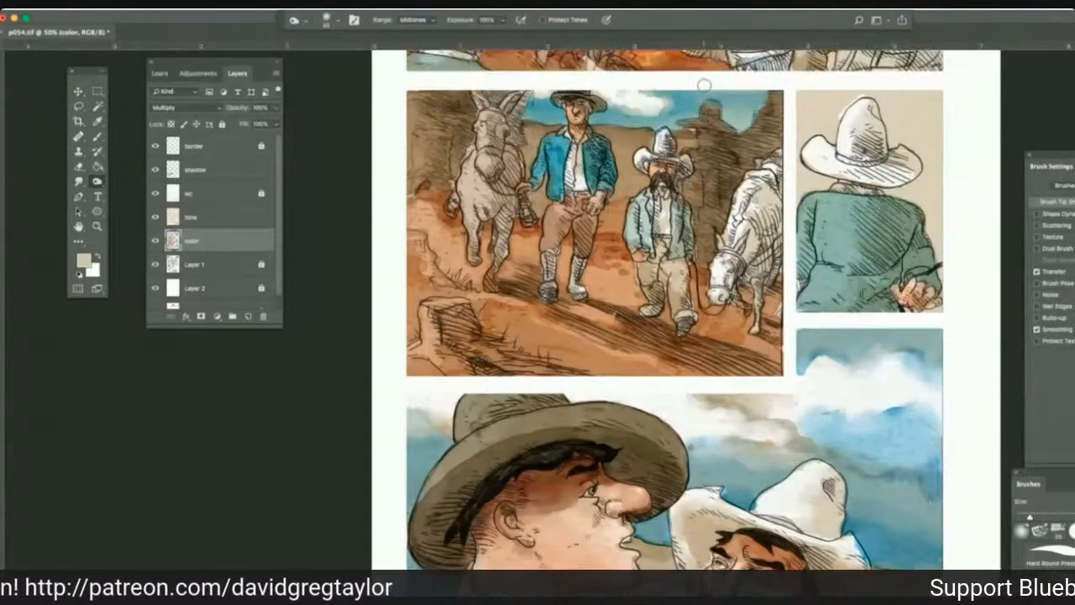
scroll(704, 85, up, 3)
scroll(704, 85, down, 3)
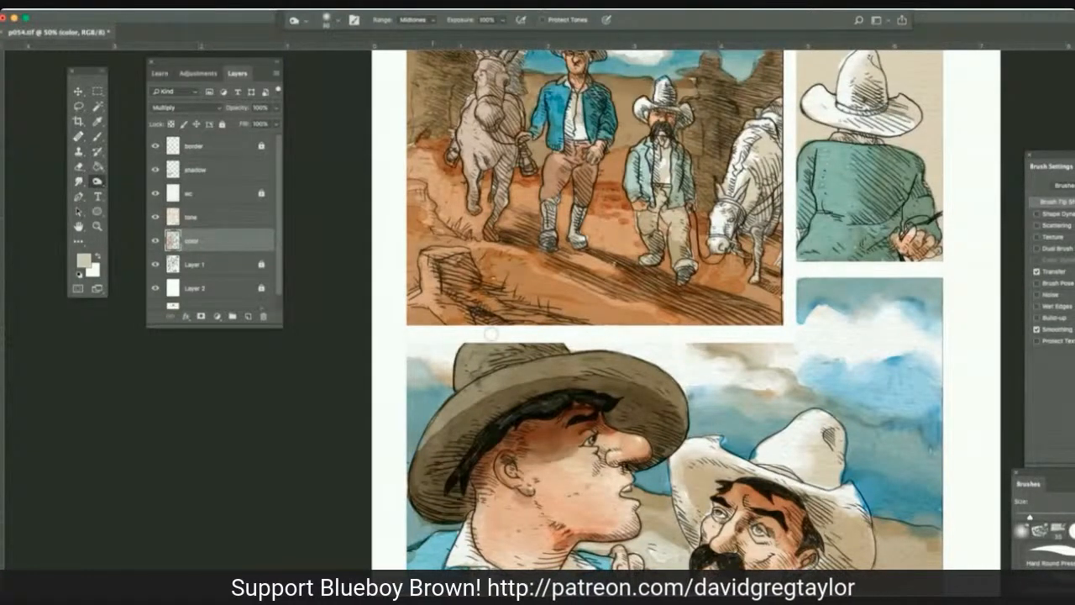
click(640, 445)
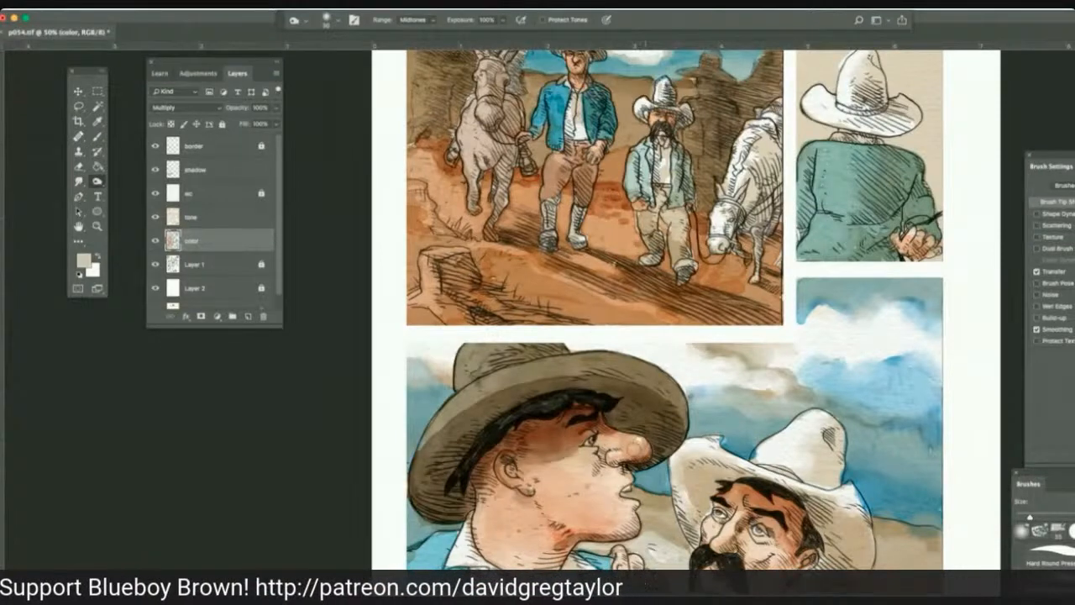
drag(633, 450, 609, 443)
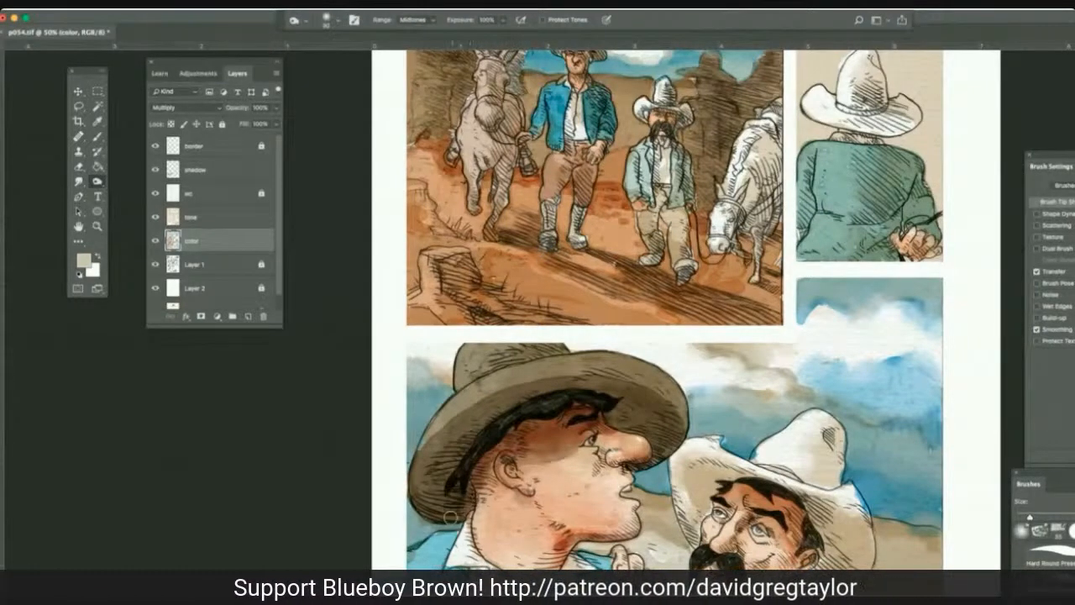
mouse_move(450, 515)
mouse_down()
mouse_move(425, 483)
mouse_move(450, 437)
mouse_move(522, 394)
mouse_move(596, 393)
mouse_move(598, 377)
mouse_move(595, 398)
mouse_move(663, 446)
mouse_up()
drag(484, 410, 424, 464)
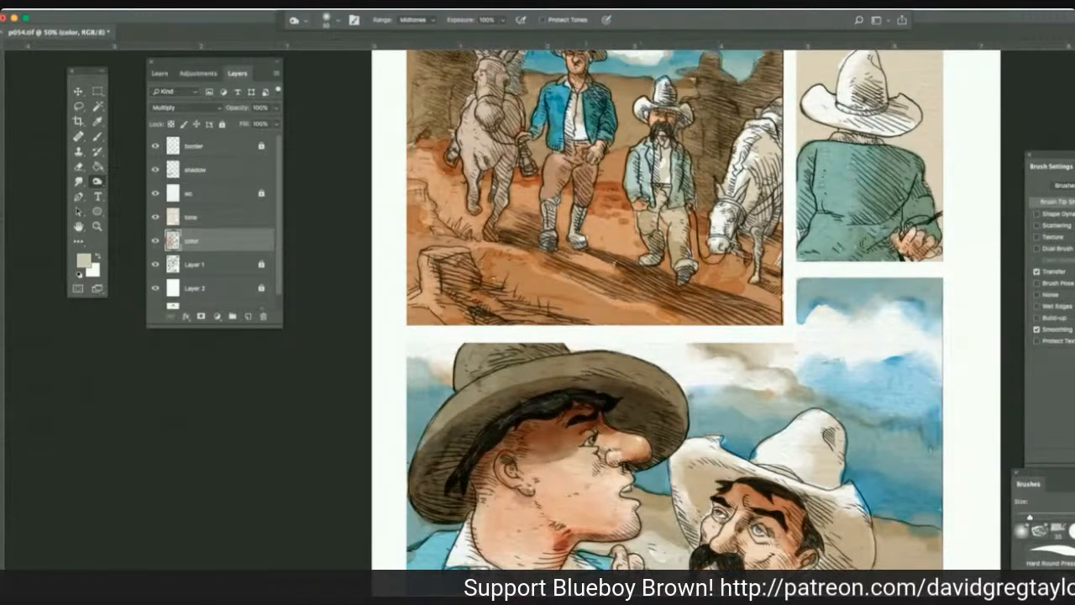
Burn shading into the shorter mustached man's trousers and jacket in the walking panel.
scroll(674, 292, up, 3)
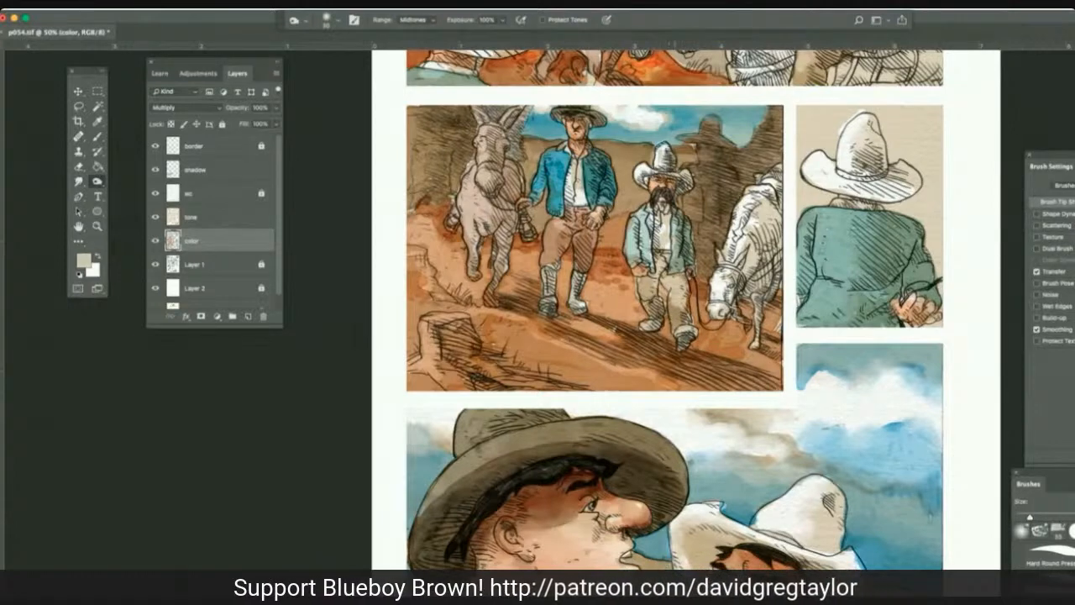
mouse_move(689, 346)
mouse_down()
mouse_move(739, 351)
mouse_move(678, 349)
mouse_move(666, 338)
mouse_up()
mouse_move(662, 286)
mouse_down()
mouse_move(650, 273)
mouse_move(657, 250)
mouse_up()
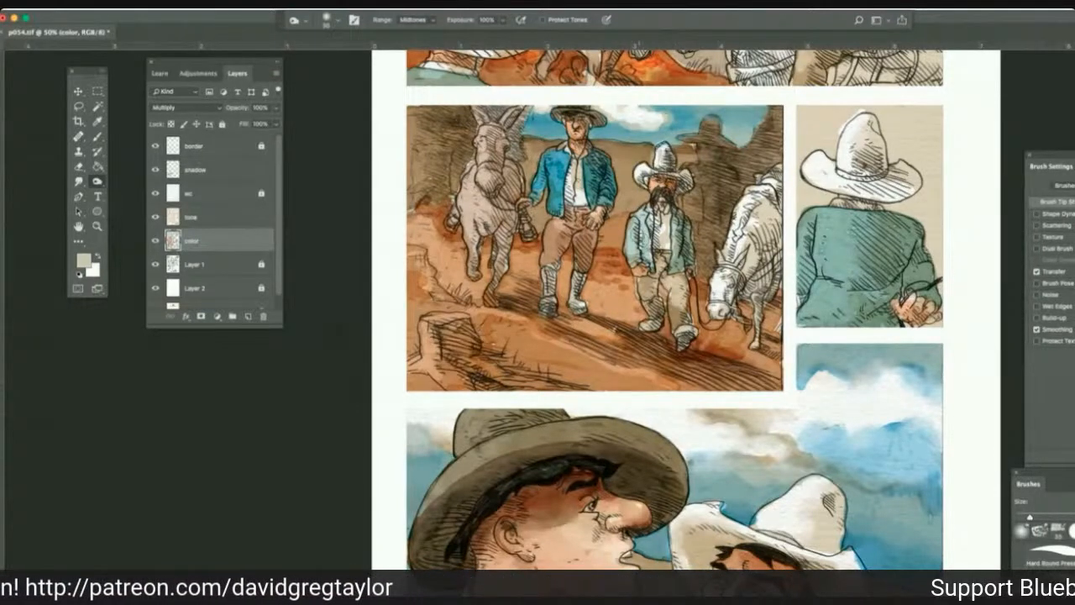
drag(646, 230, 648, 283)
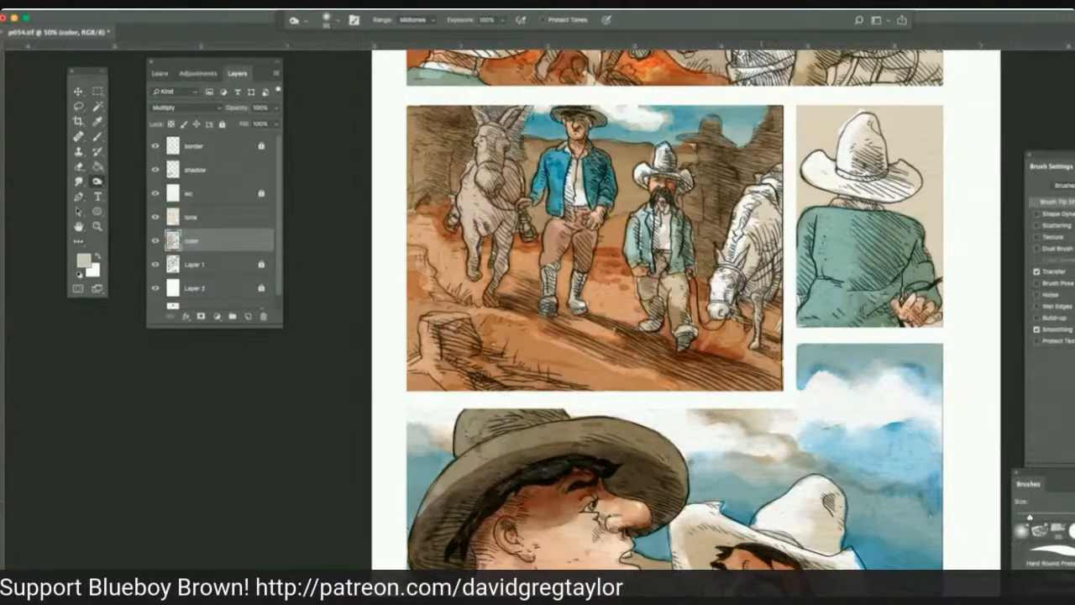
Burn the cast shadows on the red ground and darken the taller man's trousers in the walking panel.
drag(744, 346, 681, 361)
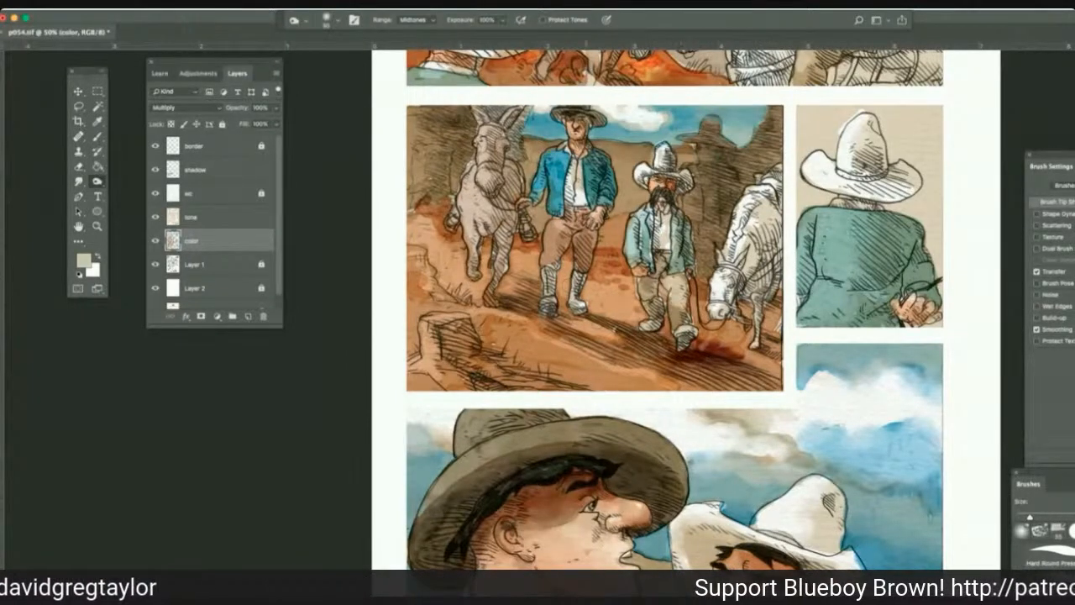
mouse_move(586, 319)
mouse_down()
mouse_move(615, 324)
mouse_move(595, 349)
mouse_move(589, 341)
mouse_move(738, 382)
mouse_move(739, 391)
mouse_move(705, 383)
mouse_up()
mouse_move(585, 284)
mouse_down()
mouse_move(585, 299)
mouse_move(592, 236)
mouse_move(579, 250)
mouse_move(564, 235)
mouse_move(559, 258)
mouse_up()
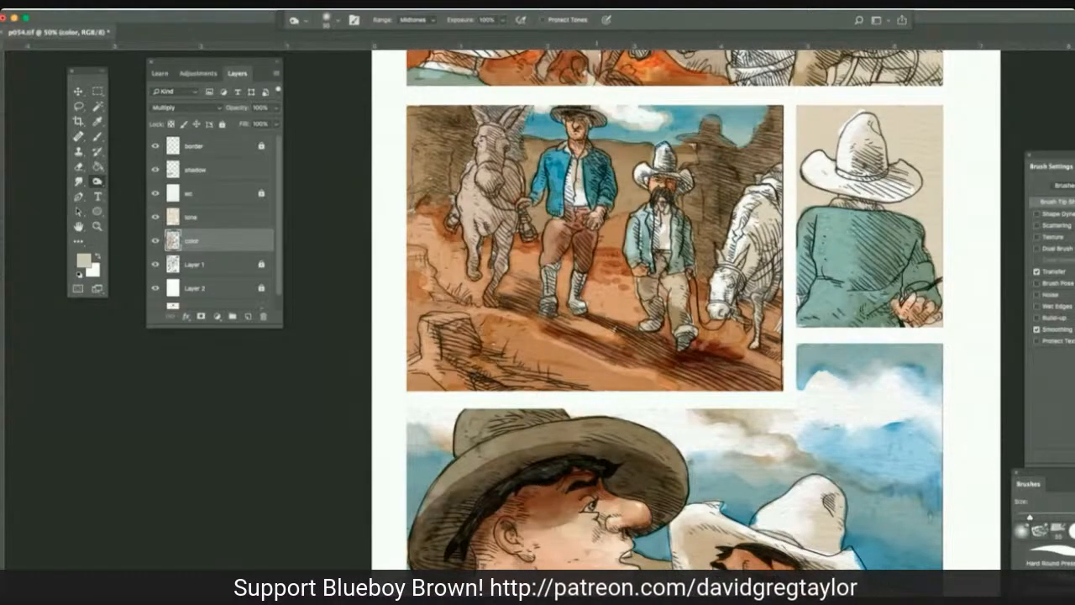
Burn shading into the taller man's blue jacket in the walking panel on the color layer.
drag(610, 175, 610, 198)
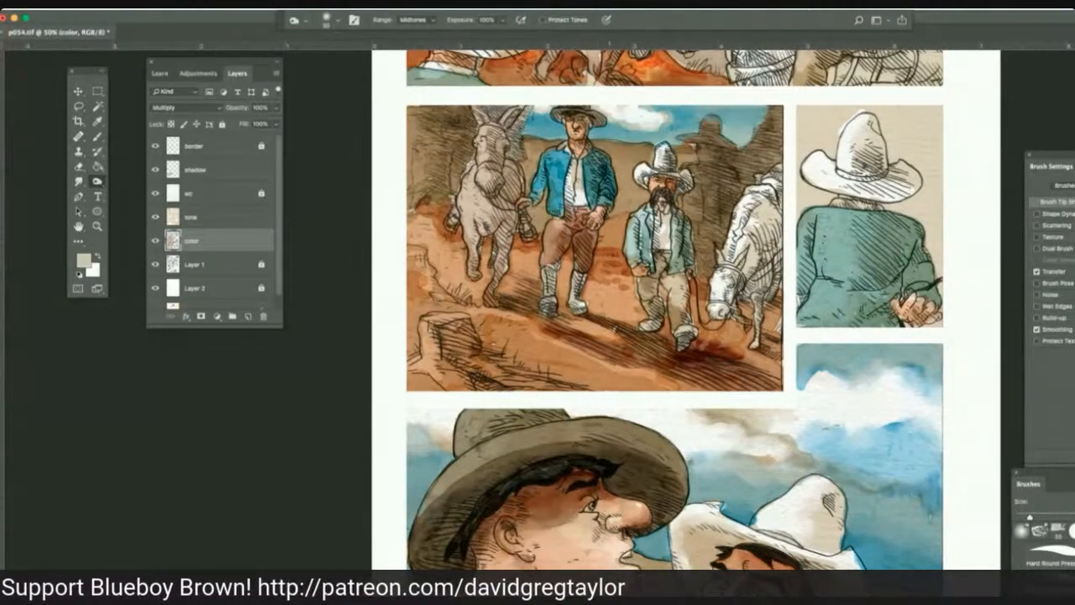
drag(561, 155, 565, 198)
mouse_move(581, 150)
mouse_down()
mouse_move(586, 158)
mouse_move(598, 122)
mouse_up()
Burn the dark rock formation behind the shorter man and the white horse in the walking panel.
mouse_move(660, 157)
mouse_down()
mouse_move(658, 168)
mouse_move(729, 174)
mouse_up()
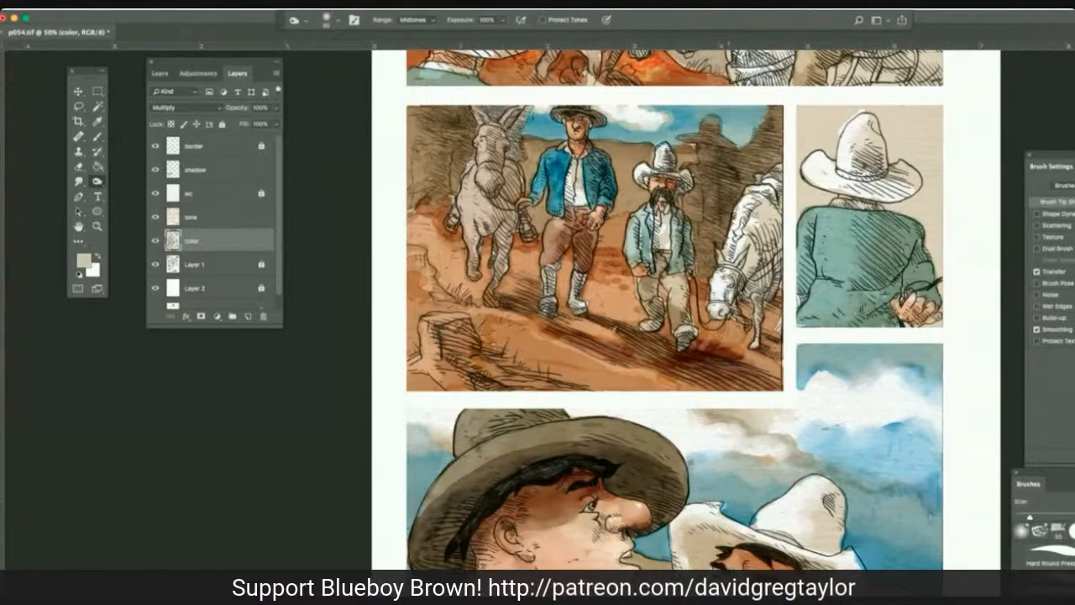
drag(712, 131, 713, 150)
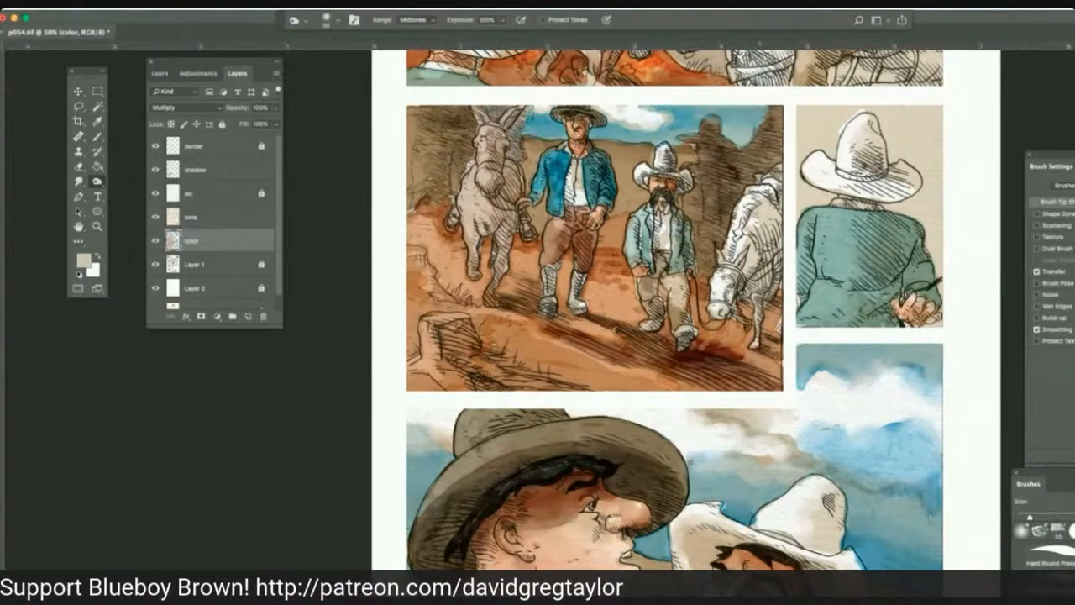
mouse_move(741, 184)
mouse_down()
mouse_move(704, 234)
mouse_move(707, 254)
mouse_up()
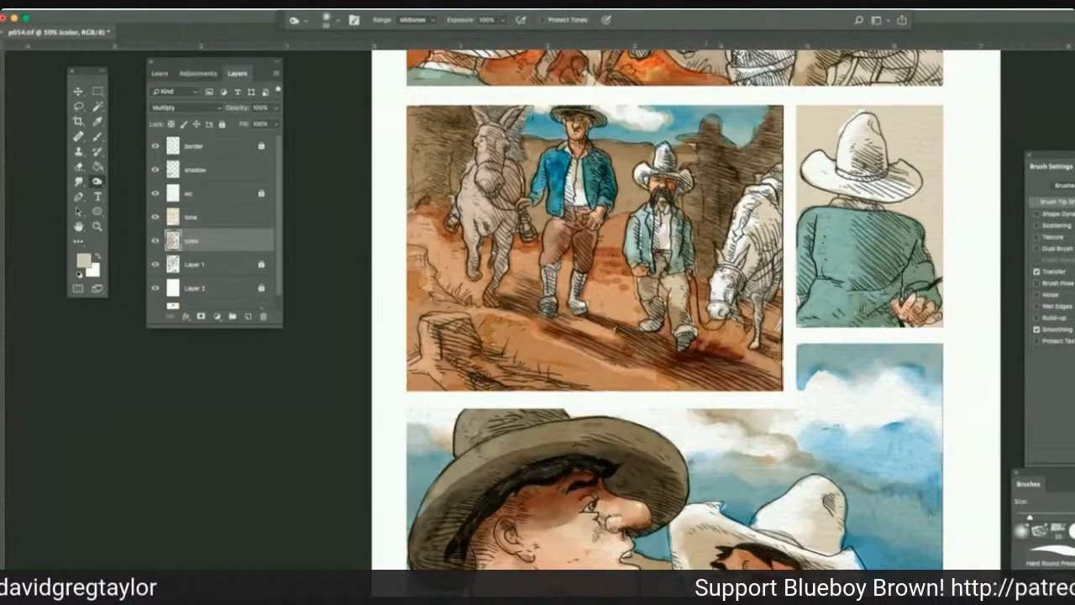
Burn shading into the donkey's head and neck, working on the color layer and switching to the tone layer.
drag(501, 165, 512, 183)
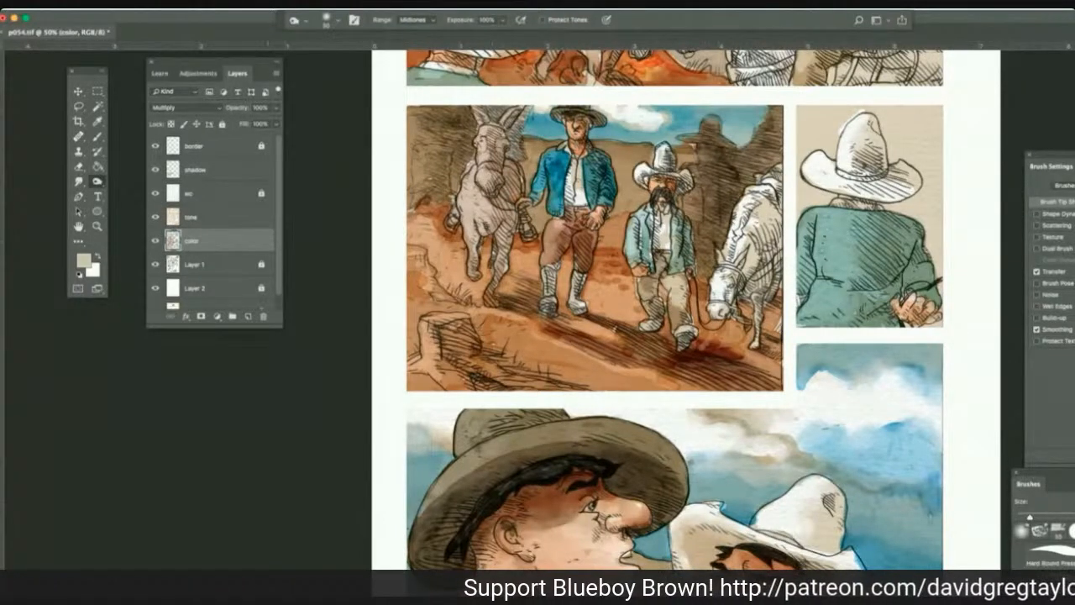
click(242, 217)
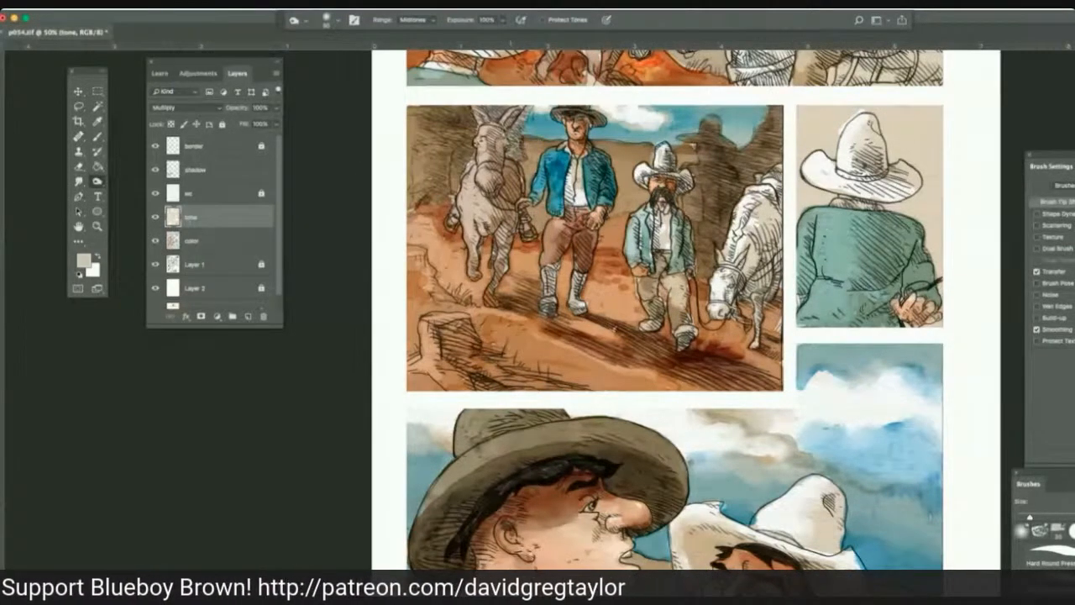
scroll(672, 294, down, 3)
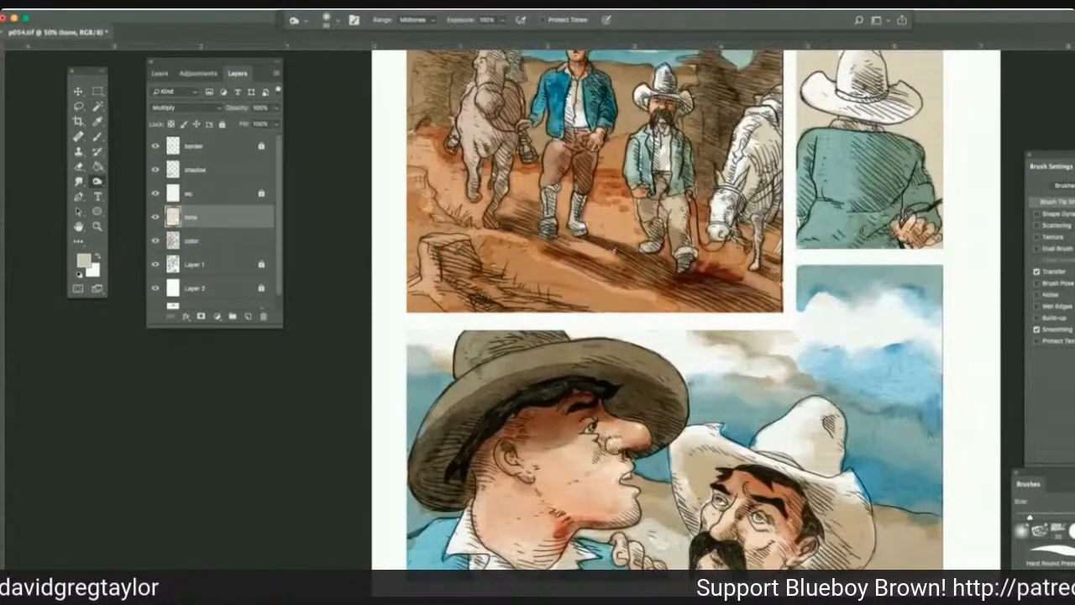
key(super+grave)
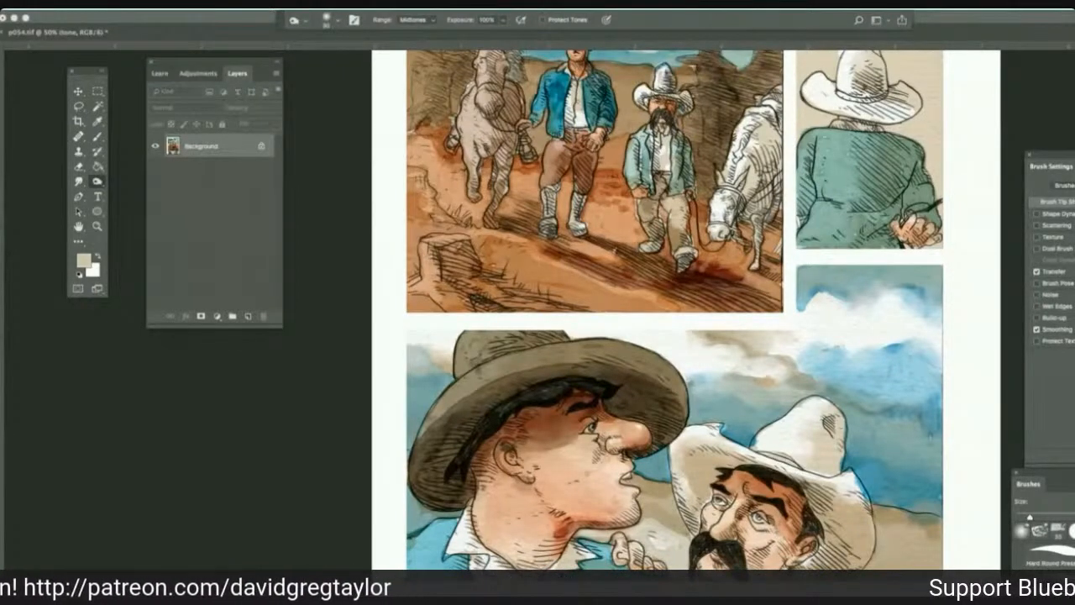
click(96, 136)
click(97, 179)
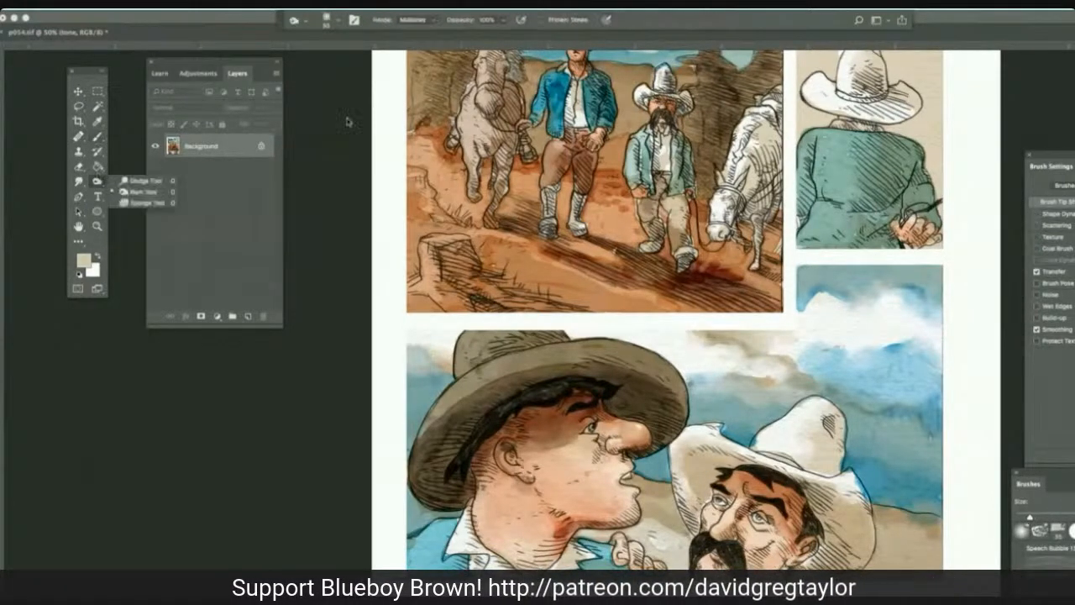
drag(347, 122, 361, 152)
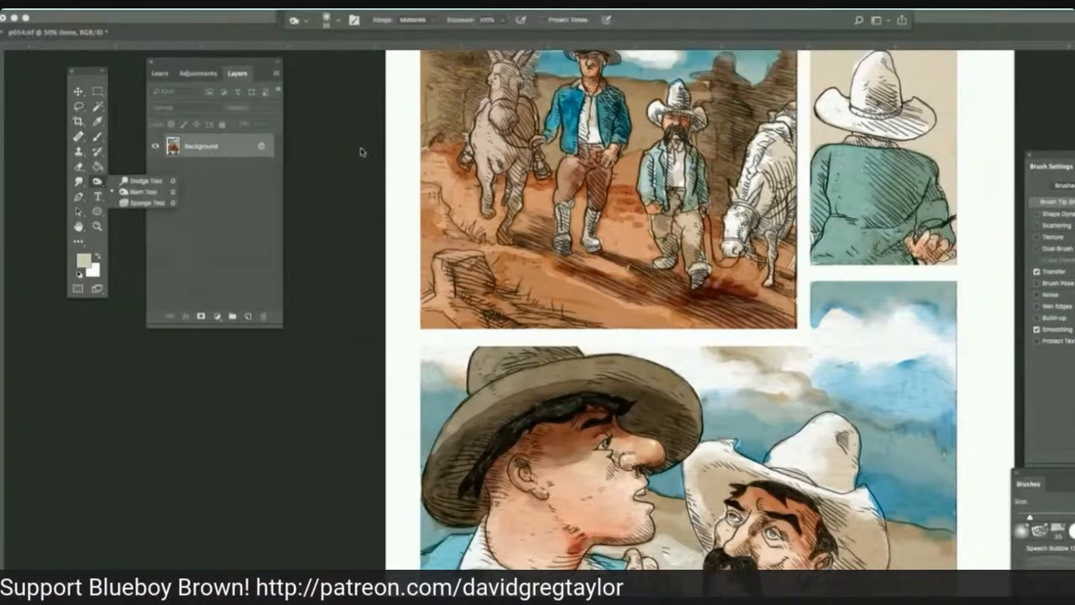
Burn the donkey's body, the ground around the taller man's boots, and the shorter man's shaded side on the tone layer.
scroll(362, 152, up, 3)
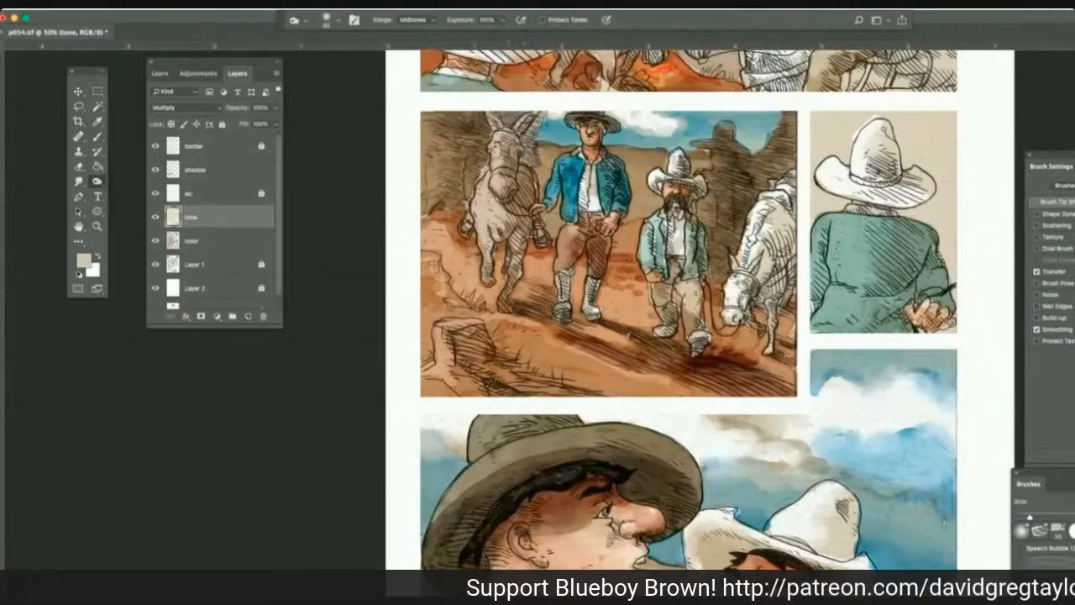
mouse_move(527, 173)
mouse_down()
mouse_move(519, 228)
mouse_move(493, 241)
mouse_move(492, 293)
mouse_up()
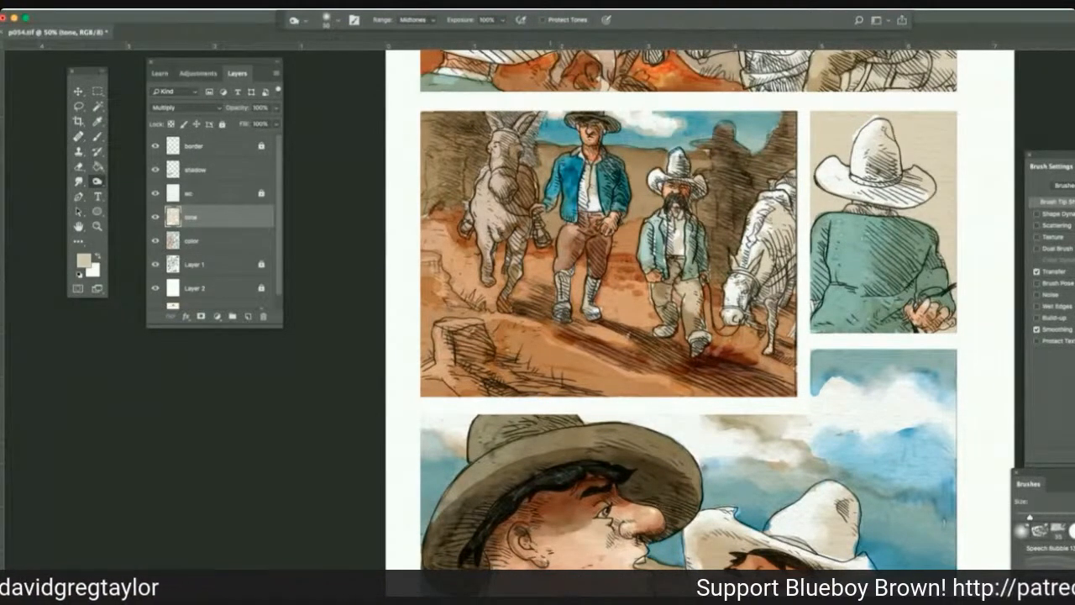
drag(590, 314, 575, 317)
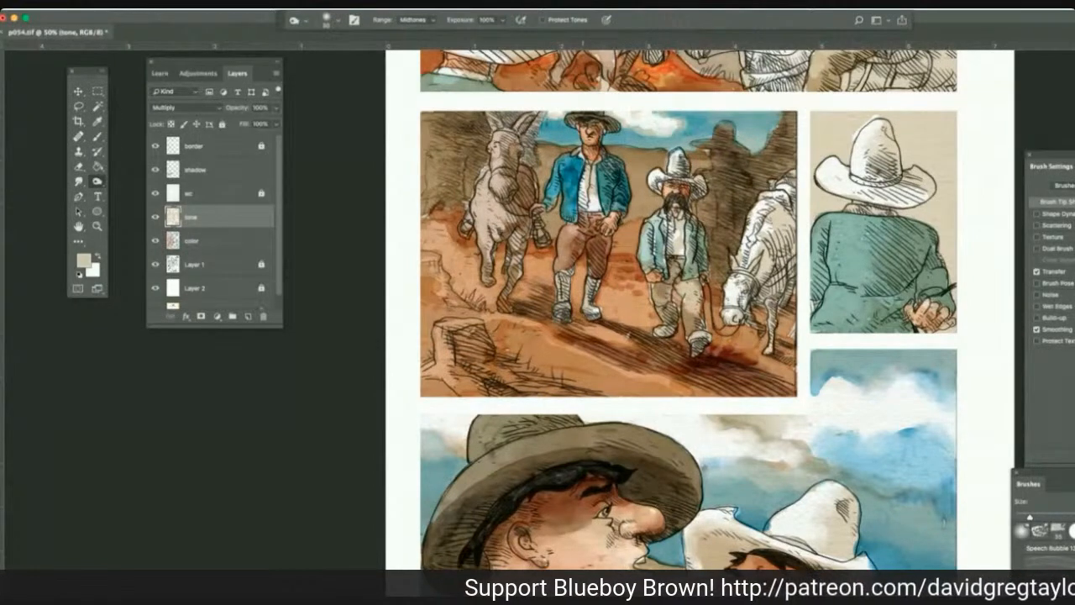
mouse_move(610, 264)
mouse_down()
mouse_move(627, 254)
mouse_move(638, 267)
mouse_up()
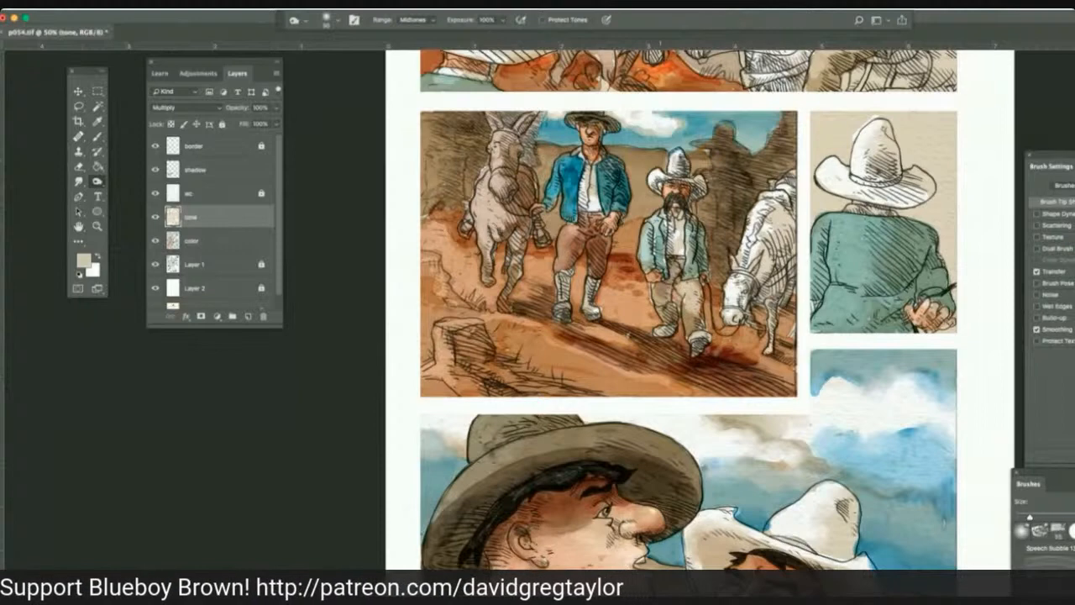
drag(701, 231, 701, 259)
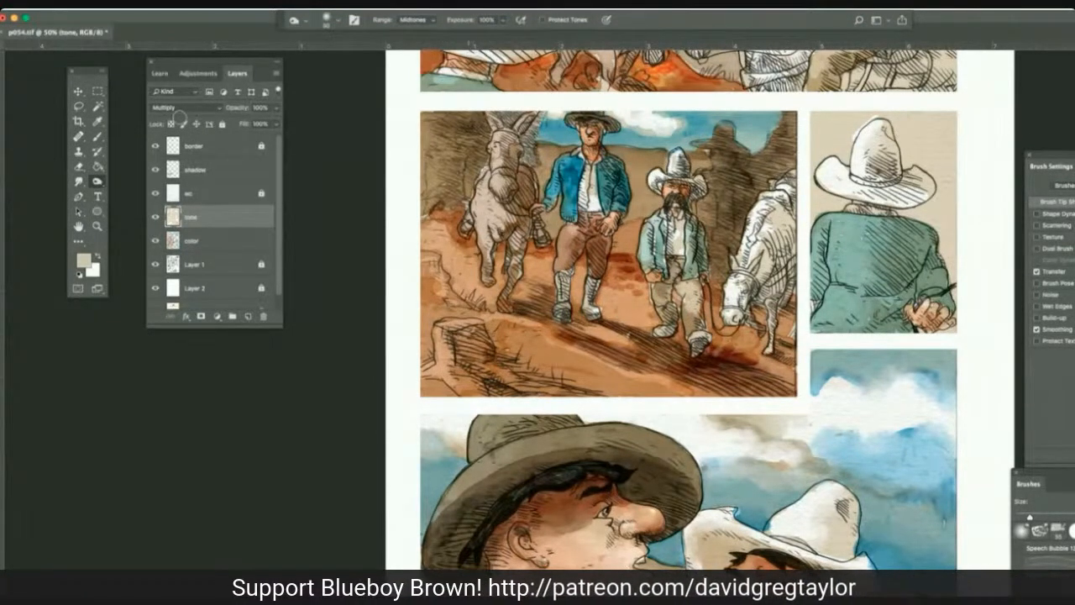
Burn the shaded side of the donkey's neck and its ear on the color layer.
click(212, 245)
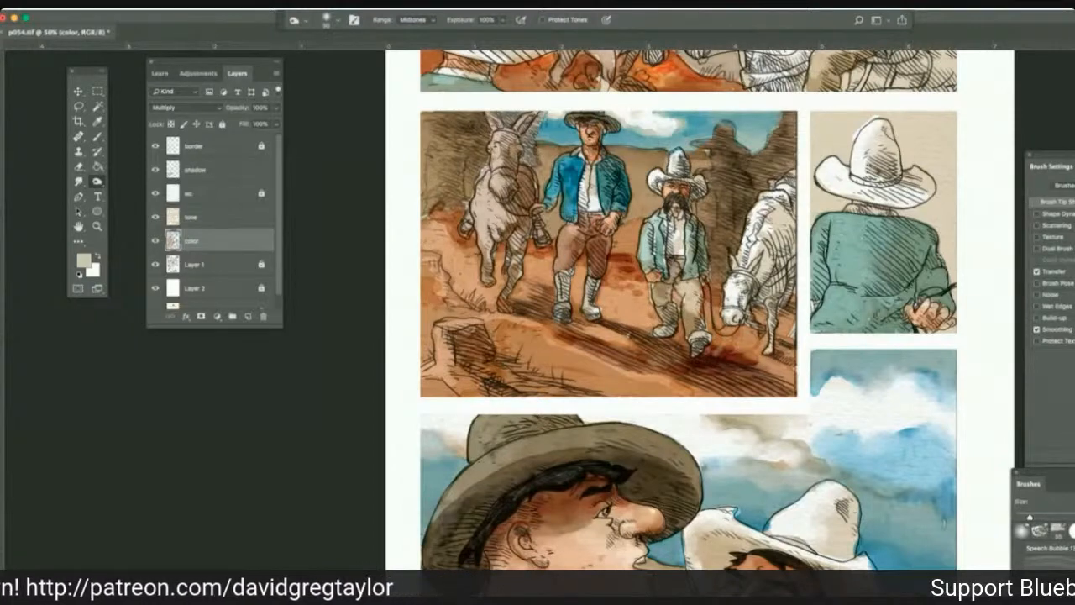
drag(527, 151, 516, 220)
drag(519, 123, 511, 157)
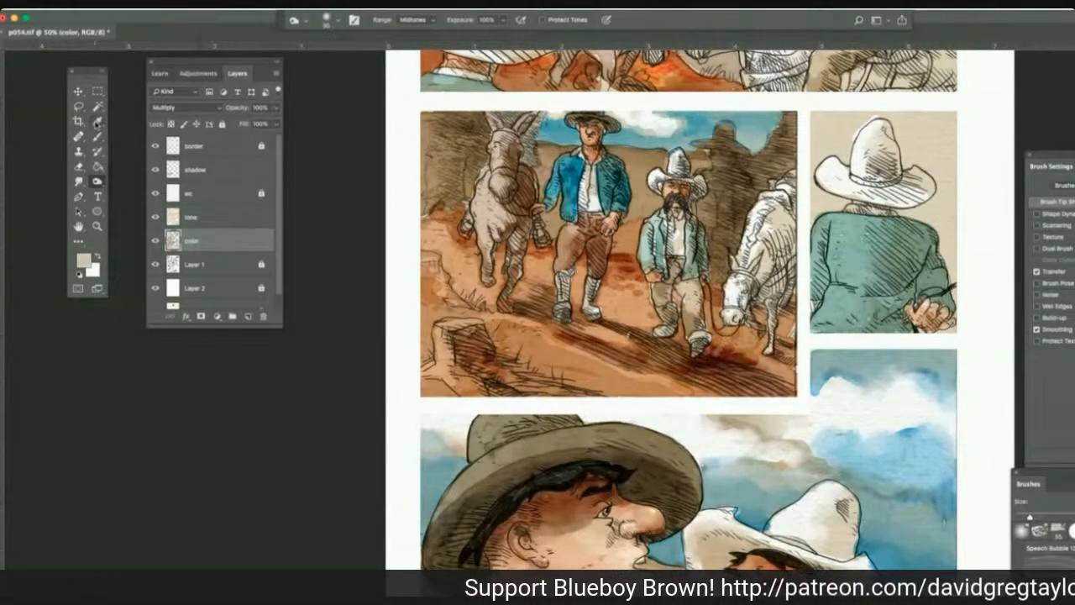
Sample a tan from the donkey and paint it over the donkey's neck and ears with a Multiply brush.
click(98, 121)
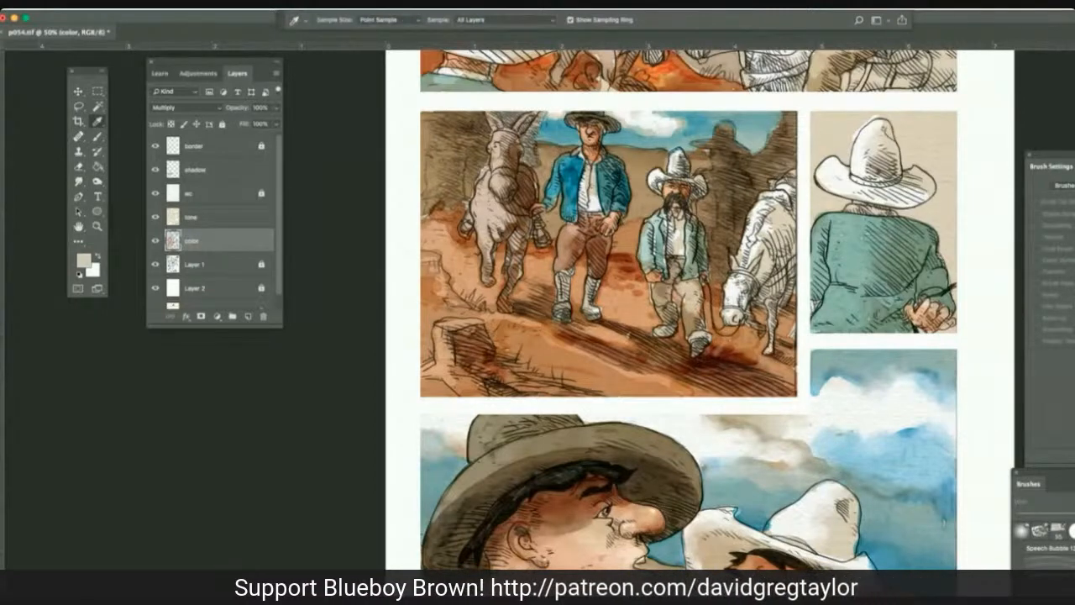
click(505, 201)
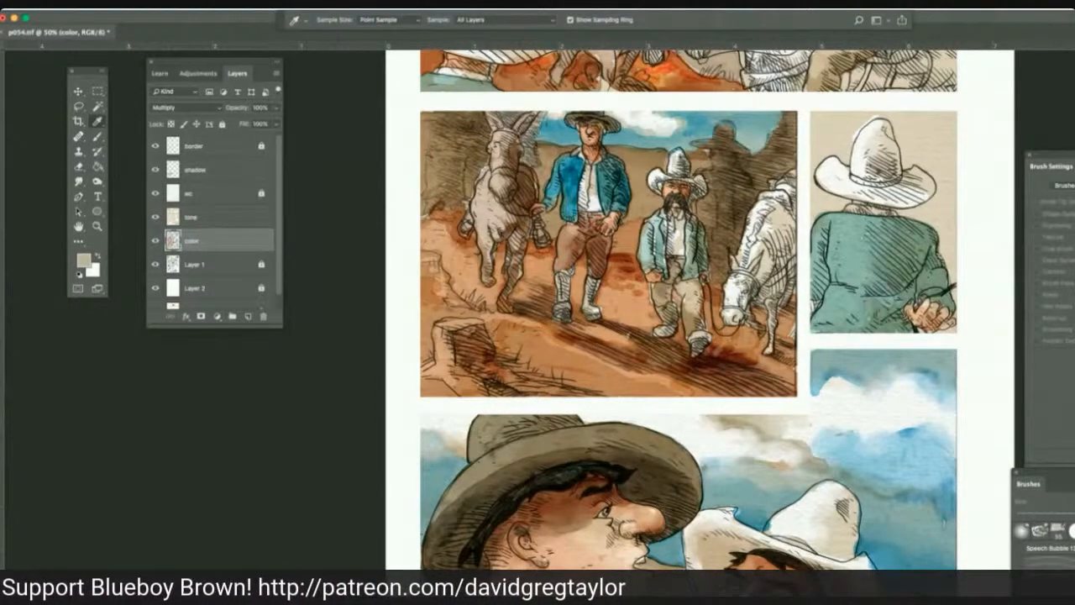
click(504, 210)
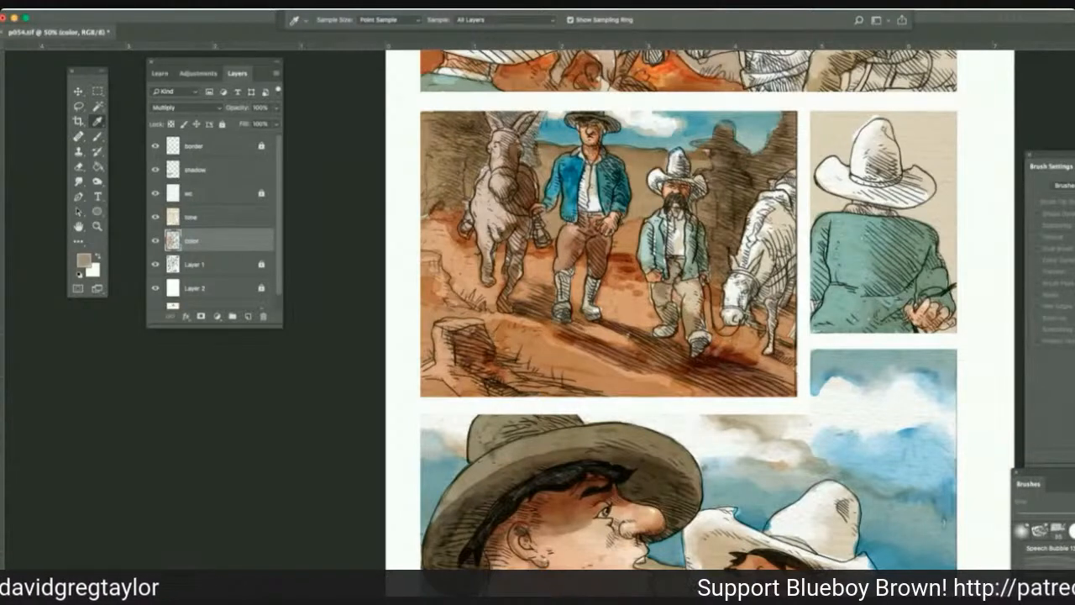
key(b)
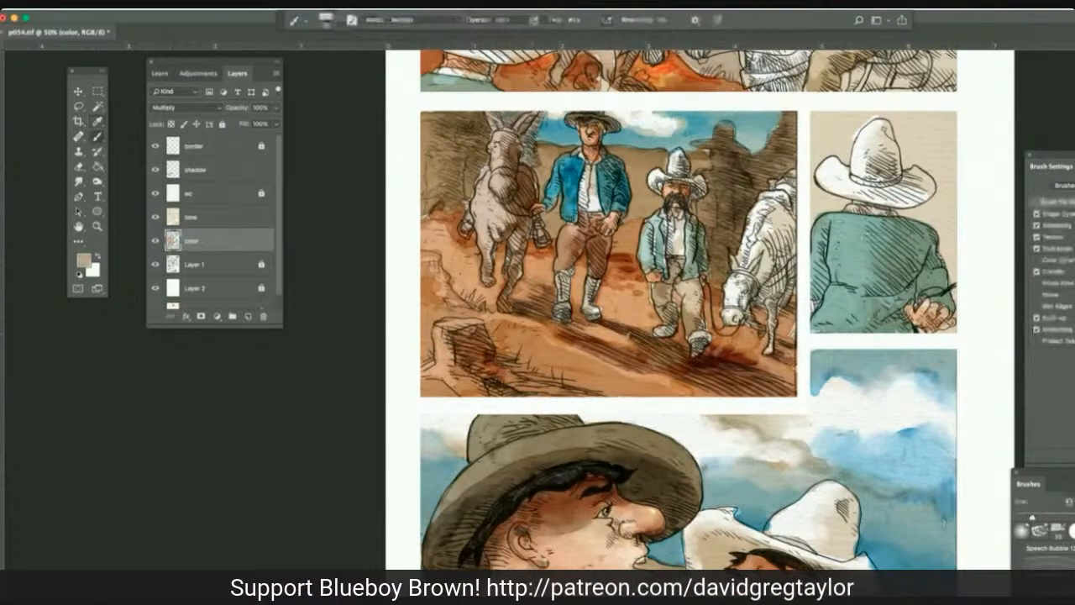
drag(535, 156, 524, 167)
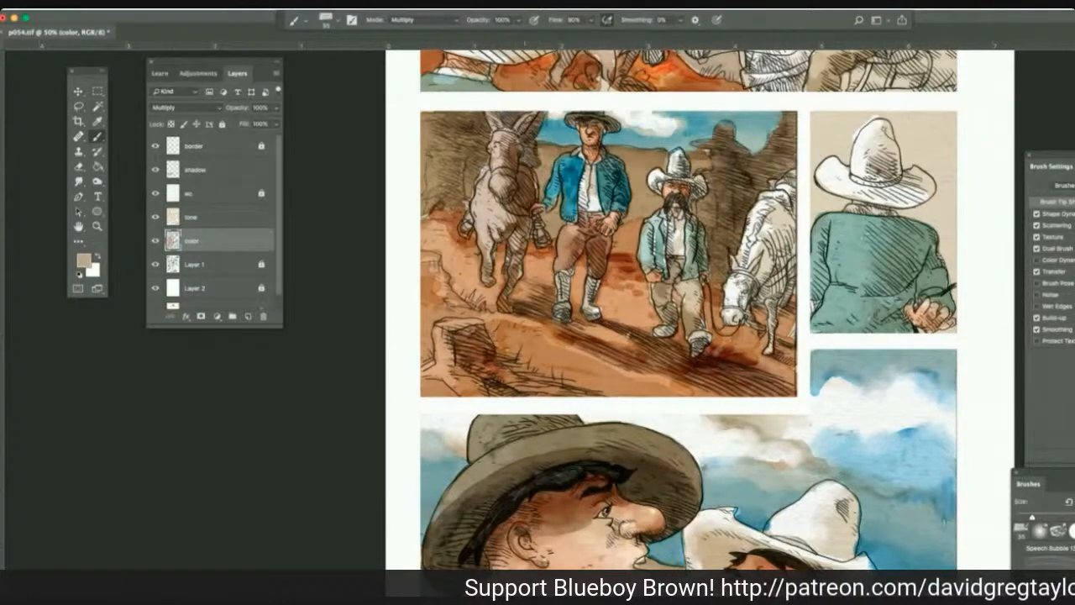
mouse_move(526, 160)
mouse_down()
mouse_move(532, 146)
mouse_move(523, 159)
mouse_up()
mouse_move(509, 122)
mouse_down()
mouse_move(476, 122)
mouse_move(482, 145)
mouse_move(458, 140)
mouse_move(448, 112)
mouse_up()
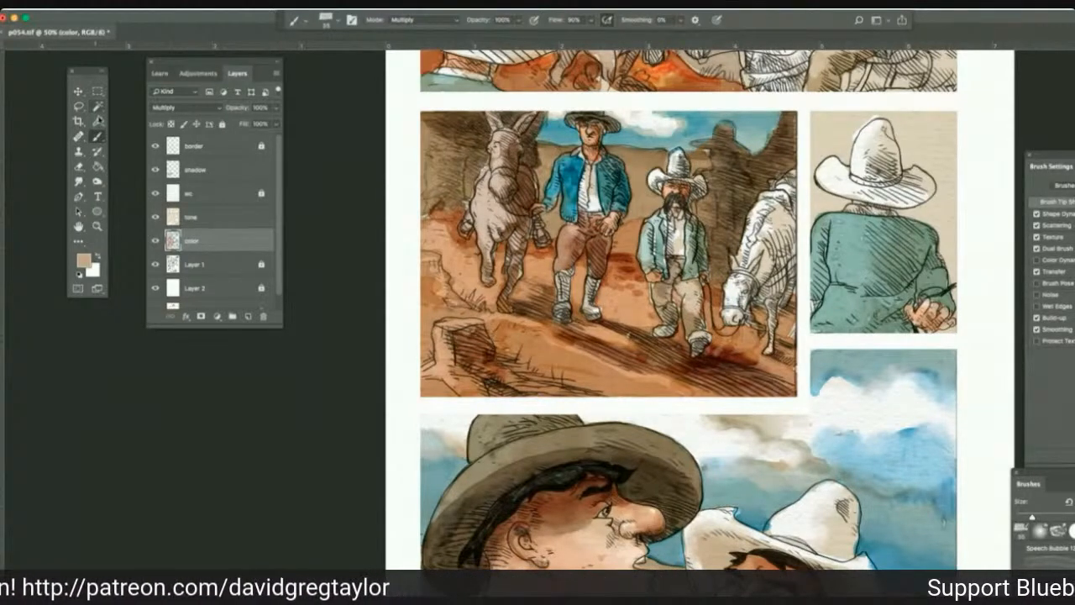
Sample a light blue and paint the whole sky behind the white-hatted man seen from behind with the Multiply brush.
click(98, 109)
click(97, 121)
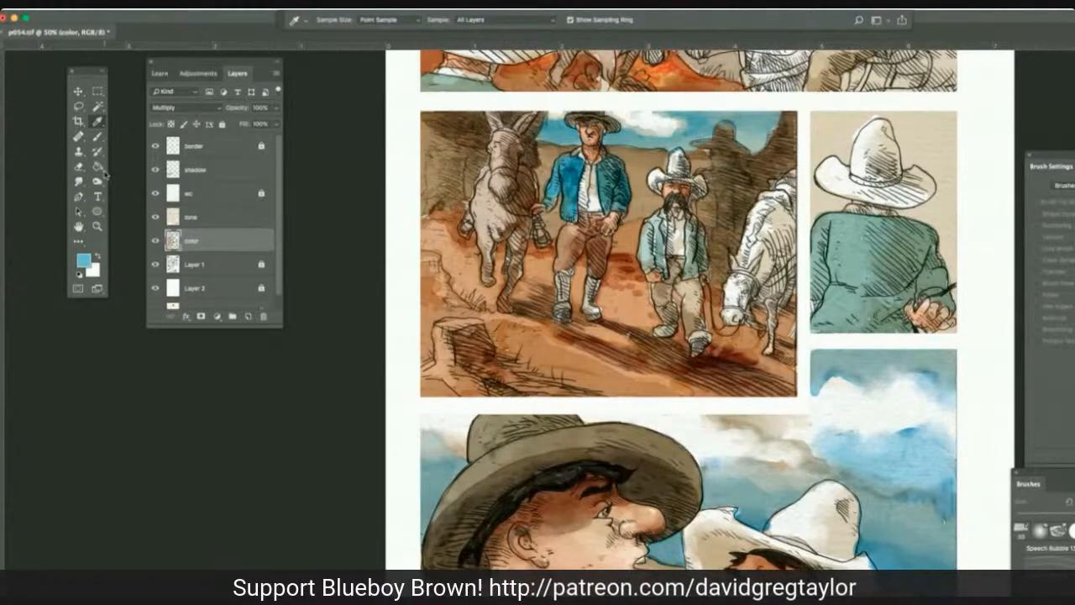
click(98, 136)
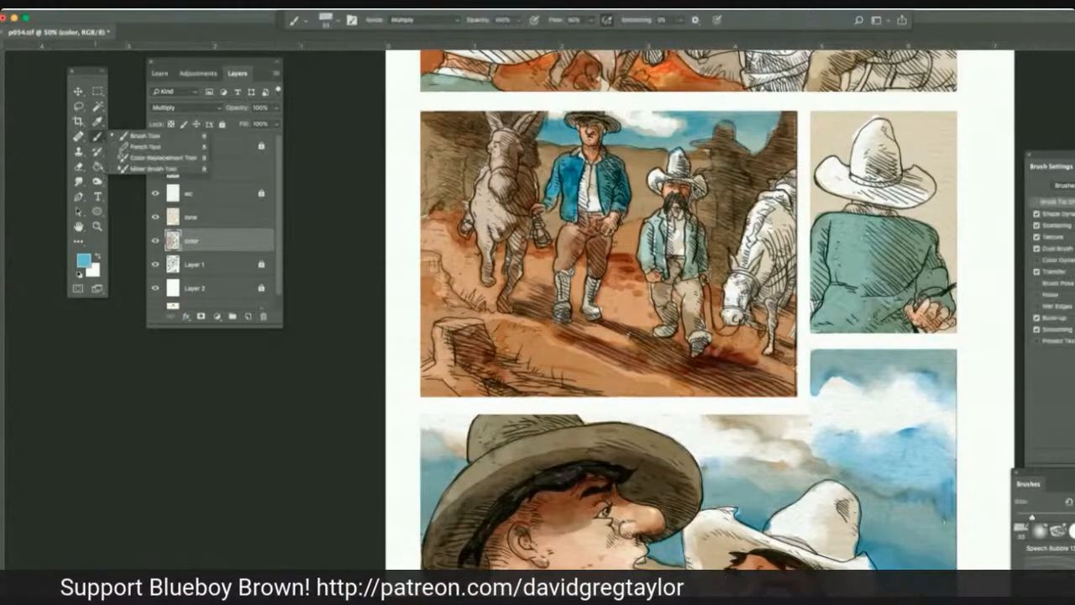
click(211, 230)
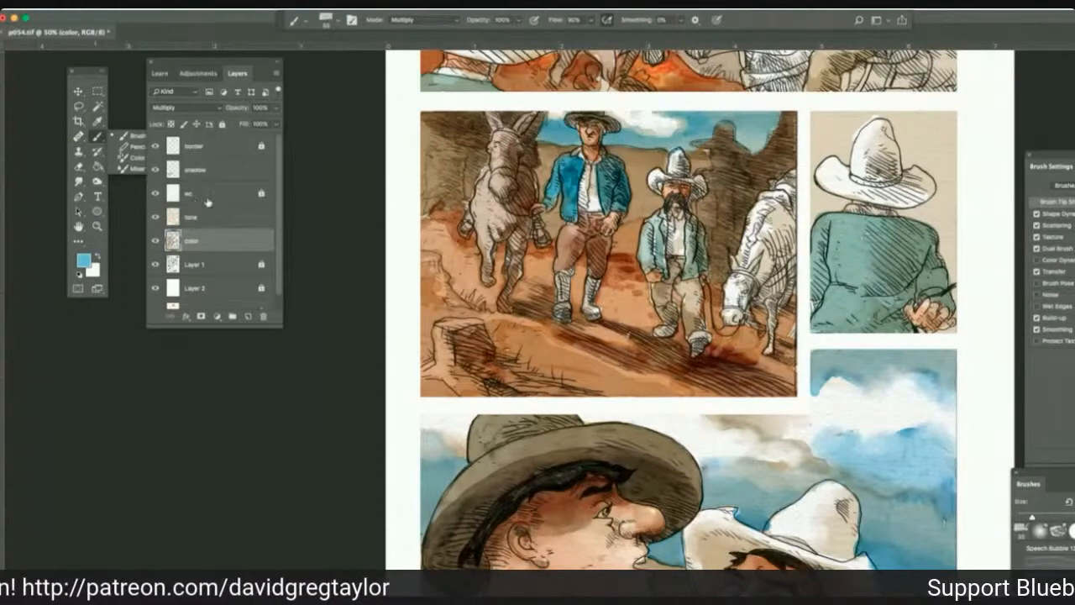
mouse_move(837, 126)
mouse_down()
mouse_move(865, 116)
mouse_move(848, 159)
mouse_move(831, 151)
mouse_move(814, 168)
mouse_move(816, 116)
mouse_move(838, 115)
mouse_move(827, 122)
mouse_move(833, 138)
mouse_move(844, 135)
mouse_move(817, 141)
mouse_move(844, 202)
mouse_move(816, 214)
mouse_move(832, 202)
mouse_up()
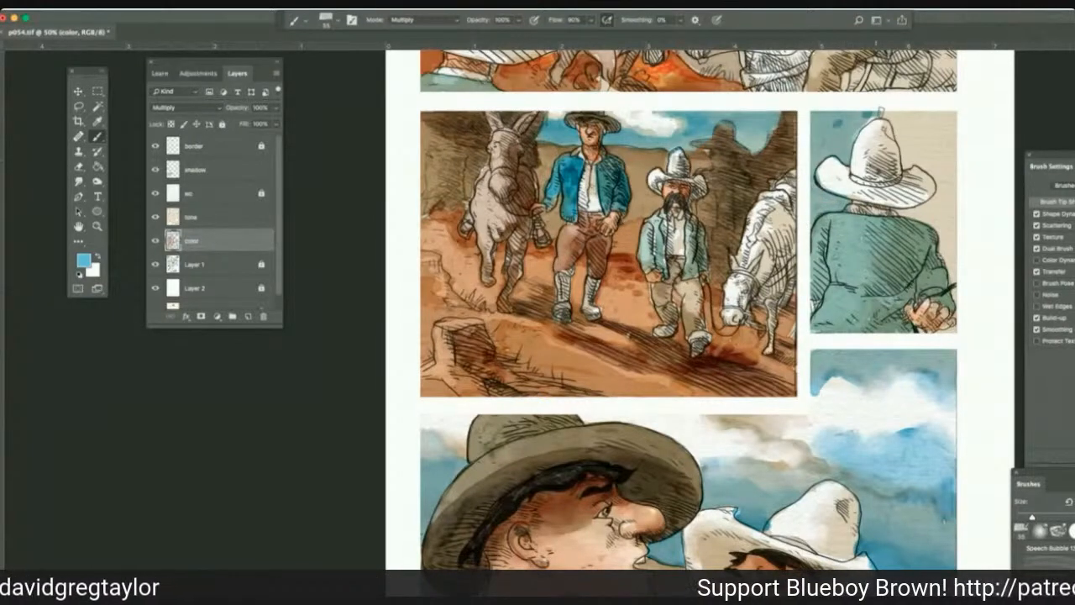
mouse_move(870, 116)
mouse_down()
mouse_move(898, 120)
mouse_move(906, 158)
mouse_move(943, 190)
mouse_move(912, 211)
mouse_move(941, 229)
mouse_move(949, 252)
mouse_move(939, 262)
mouse_move(957, 294)
mouse_up()
drag(944, 192, 949, 267)
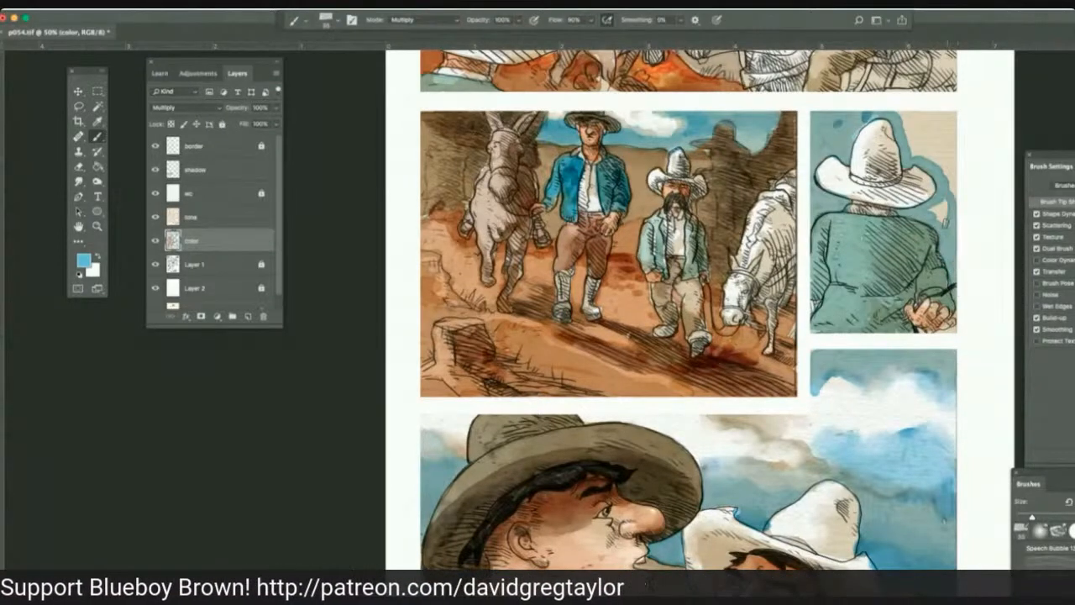
mouse_move(946, 223)
mouse_down()
mouse_move(930, 209)
mouse_move(946, 150)
mouse_move(951, 192)
mouse_up()
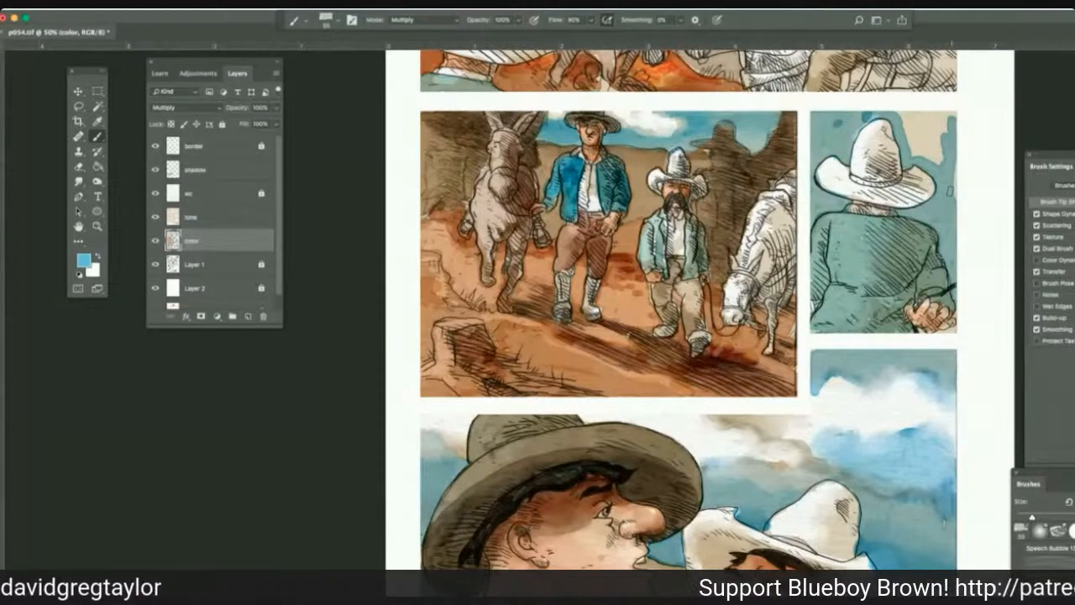
mouse_move(949, 116)
mouse_down()
mouse_move(910, 118)
mouse_move(942, 122)
mouse_move(910, 136)
mouse_move(938, 159)
mouse_up()
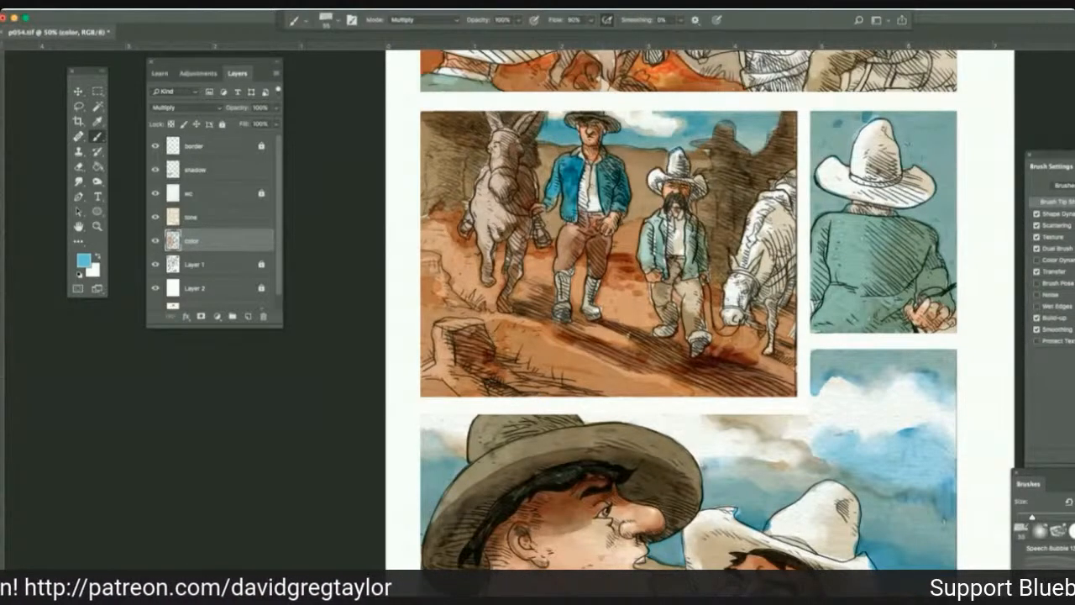
Dodge highlights onto the crown of the white hat in the back-view panel, using the Highlights range at 100% exposure.
key(r)
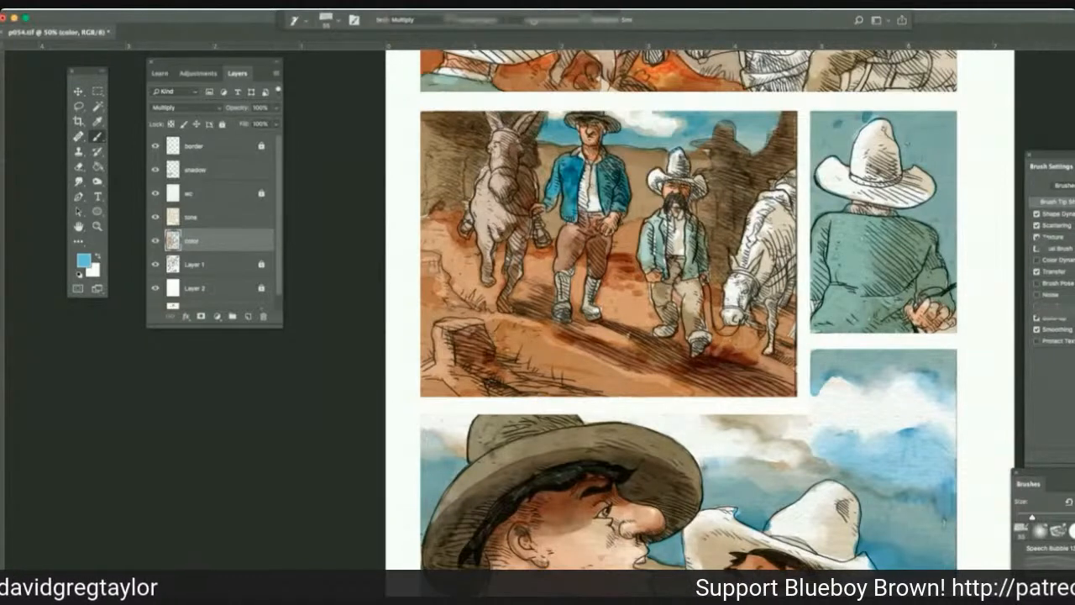
key(r)
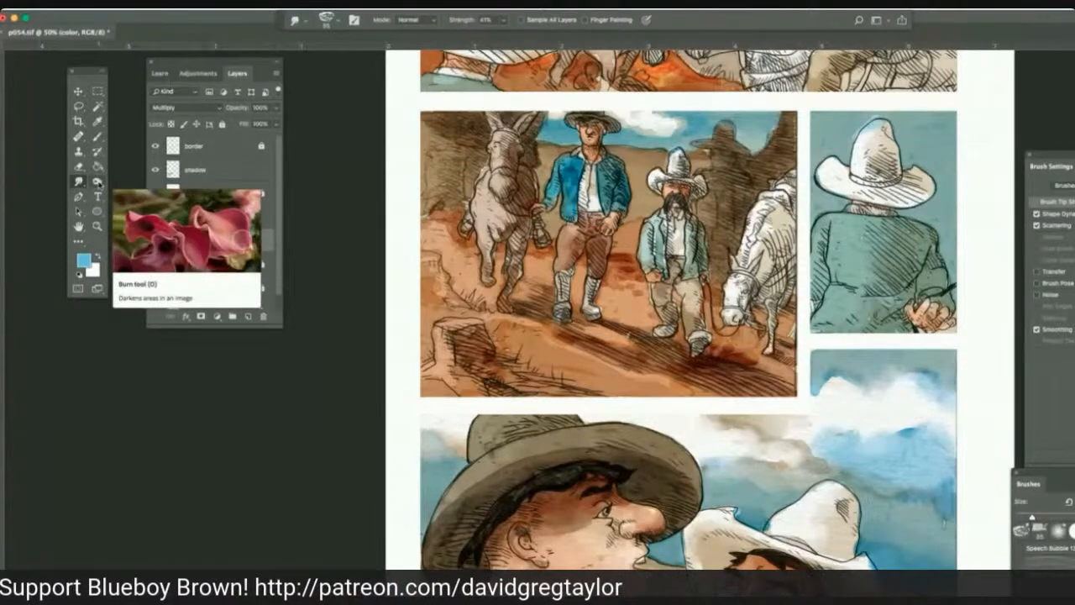
click(97, 181)
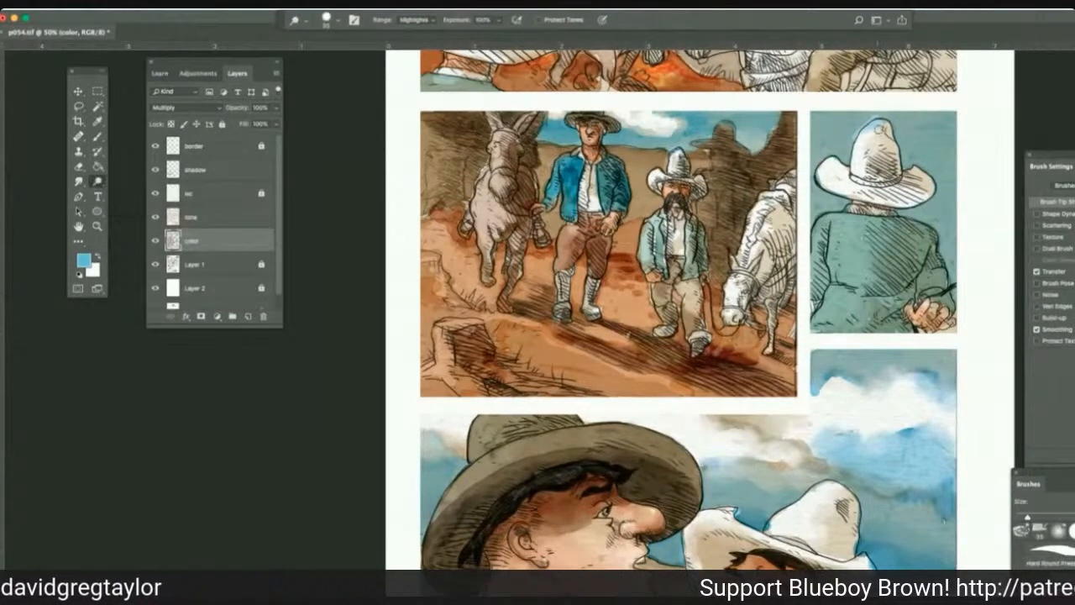
drag(880, 130, 870, 129)
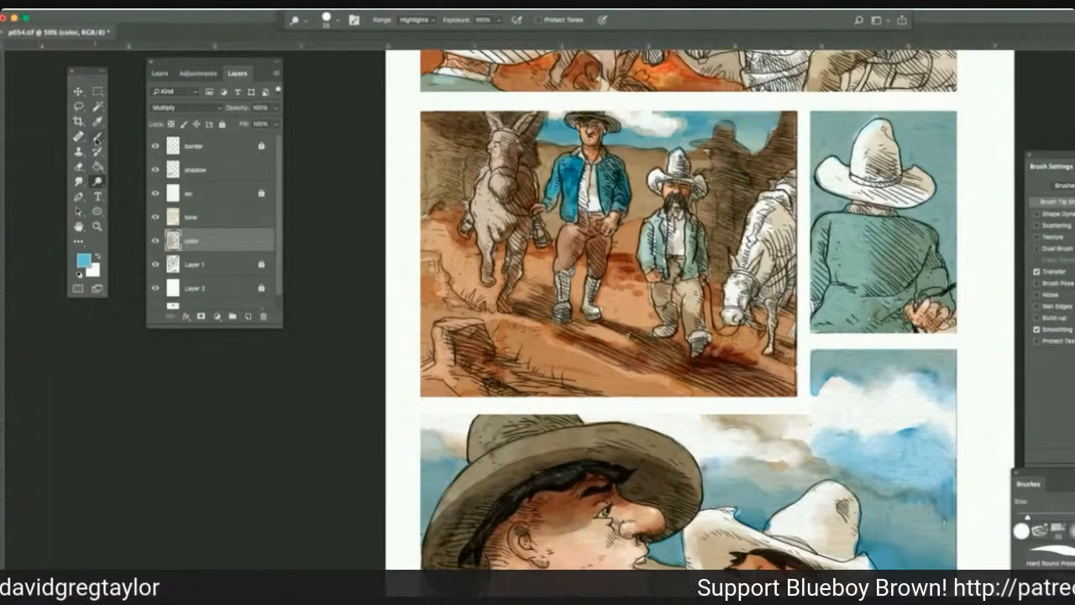
click(97, 141)
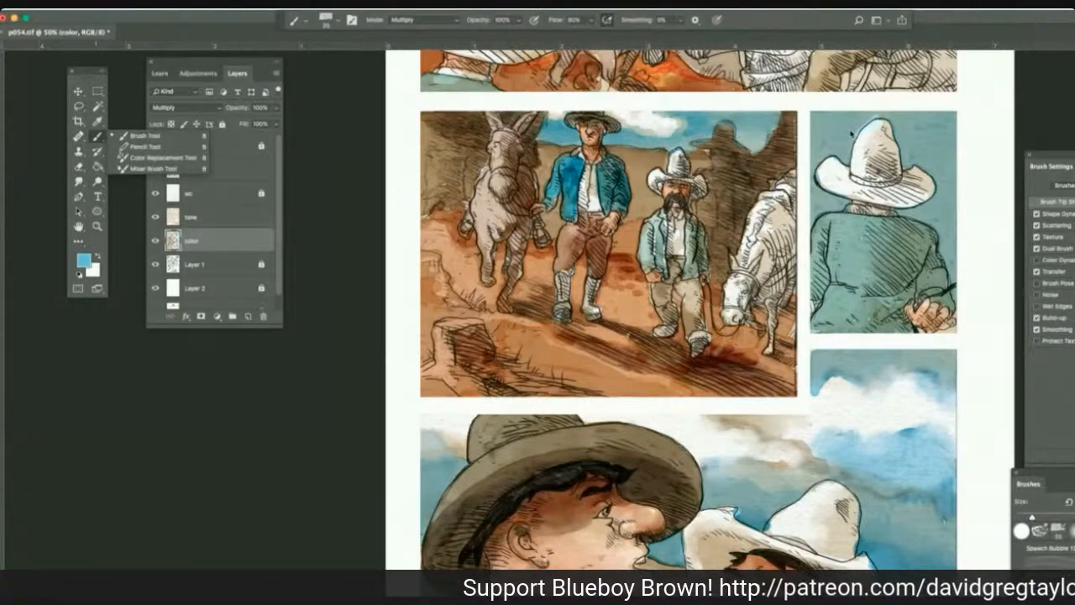
Paint a blue band across the upper sky of the back-view panel with a Multiply brush and smudge it smooth on the tone layer.
click(132, 136)
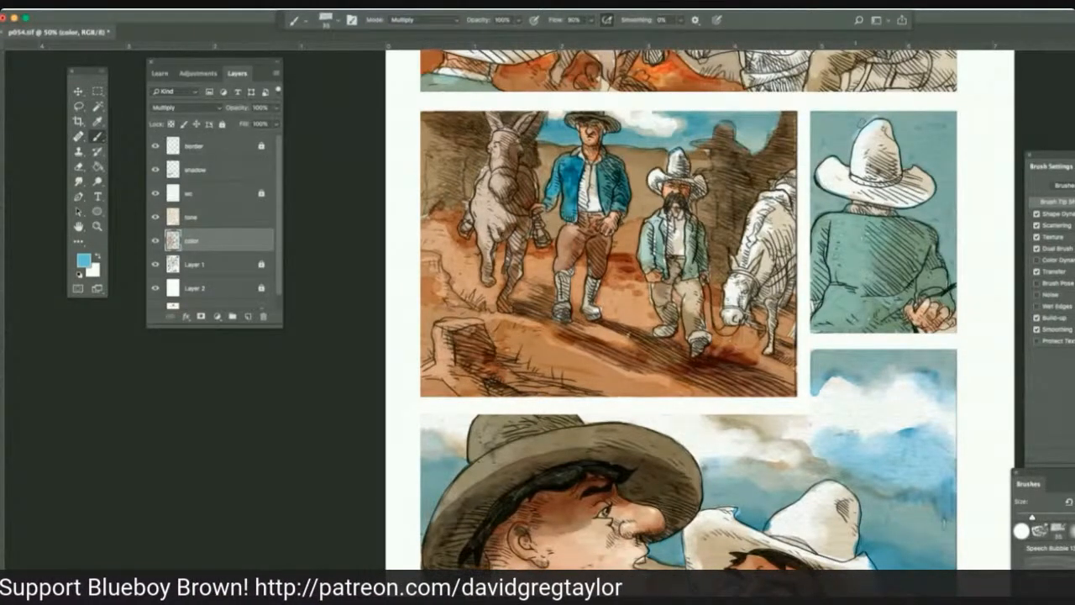
drag(861, 124, 876, 117)
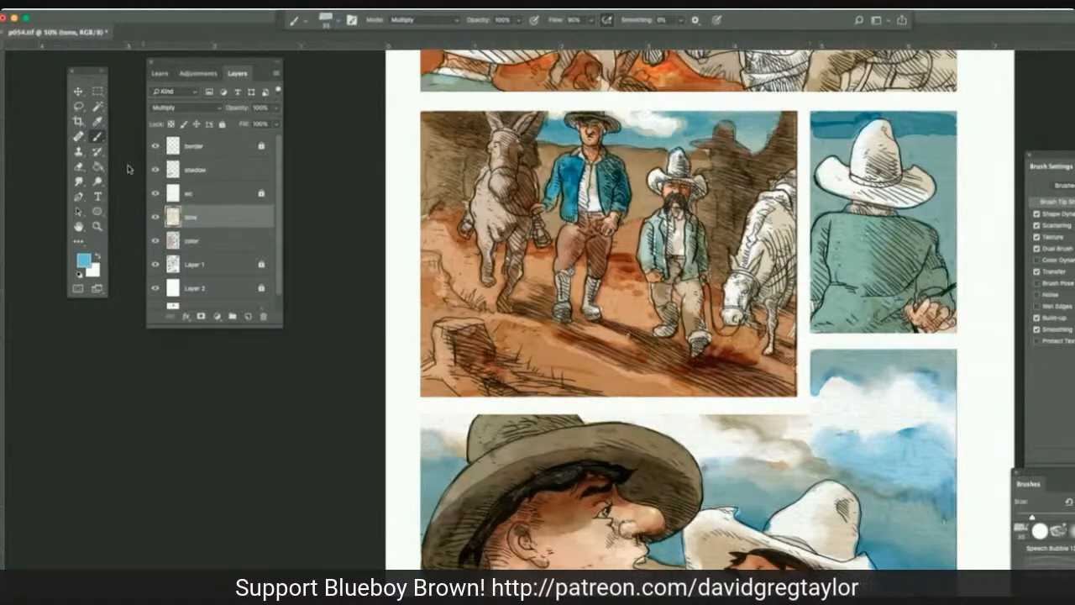
click(78, 181)
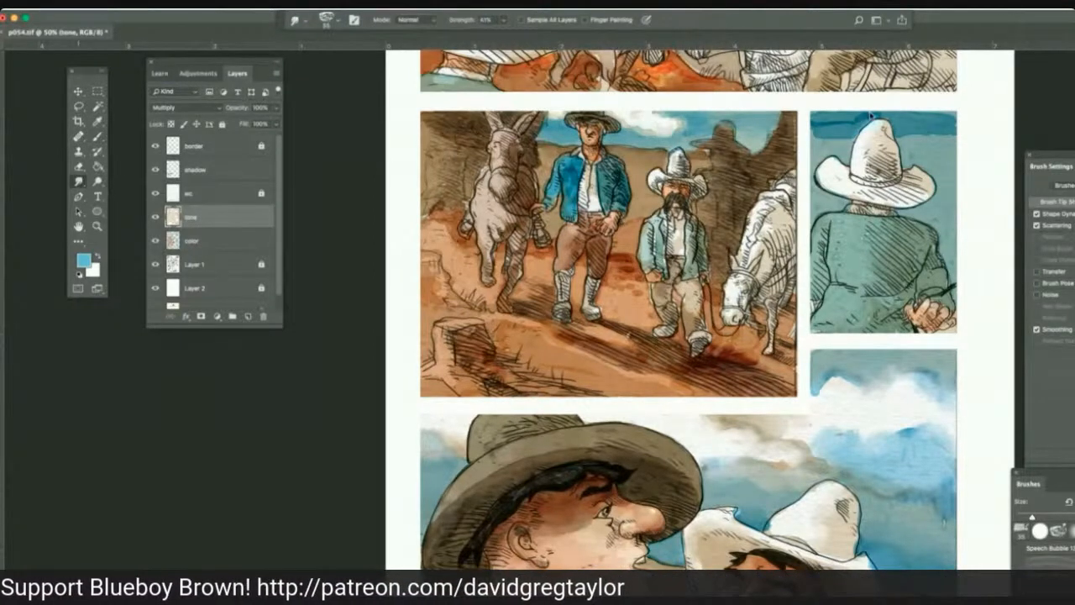
click(78, 181)
drag(907, 137, 959, 122)
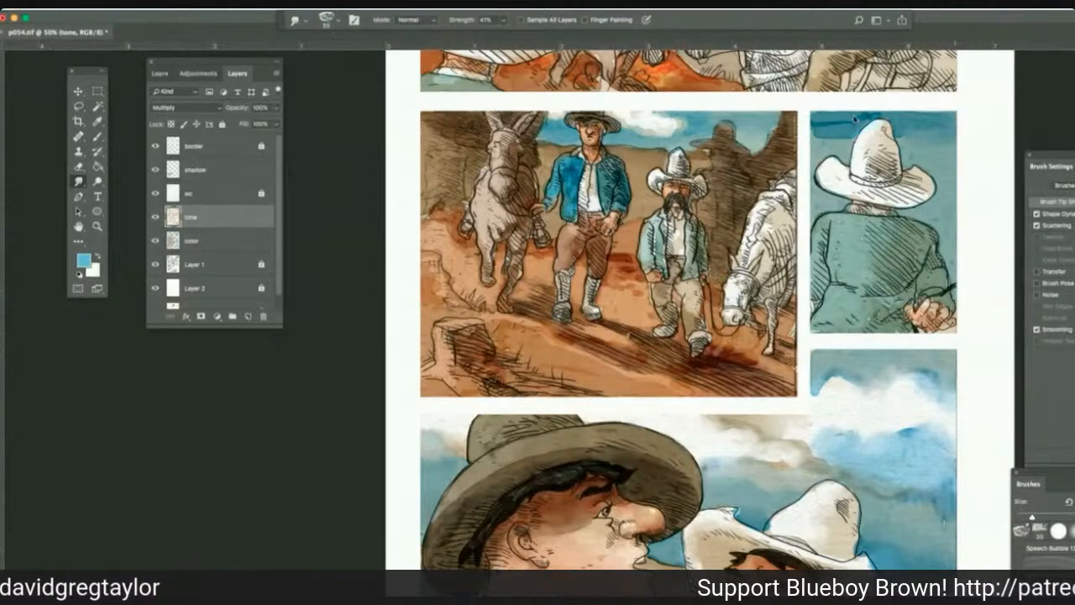
drag(855, 120, 812, 122)
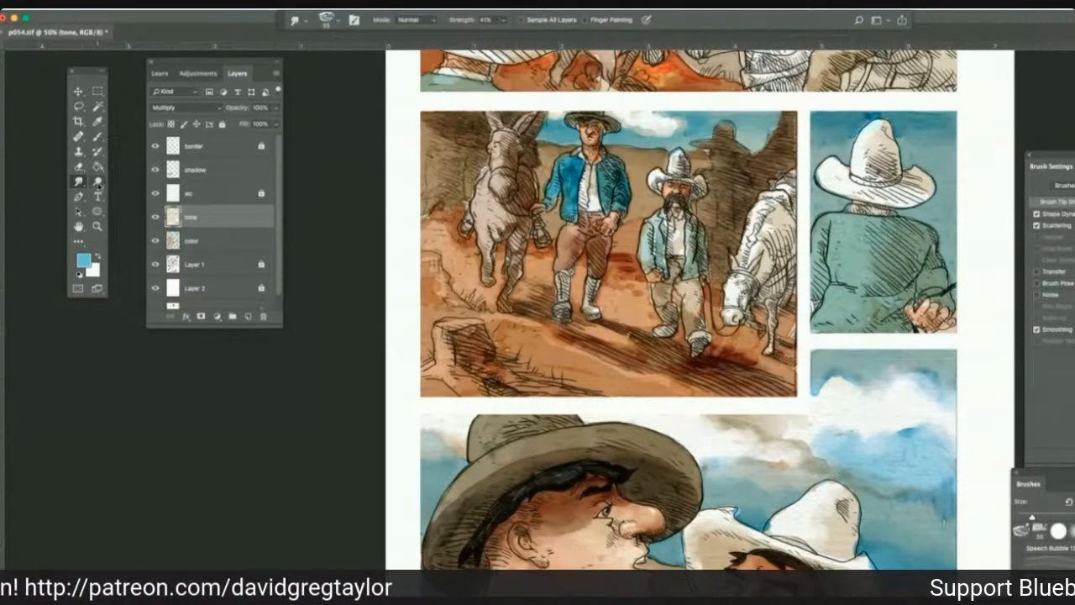
Burn the shaded side of the man's green coat and his hand in the back-view panel on the color layer, using Midtones at 100% exposure.
drag(97, 183, 125, 197)
click(125, 194)
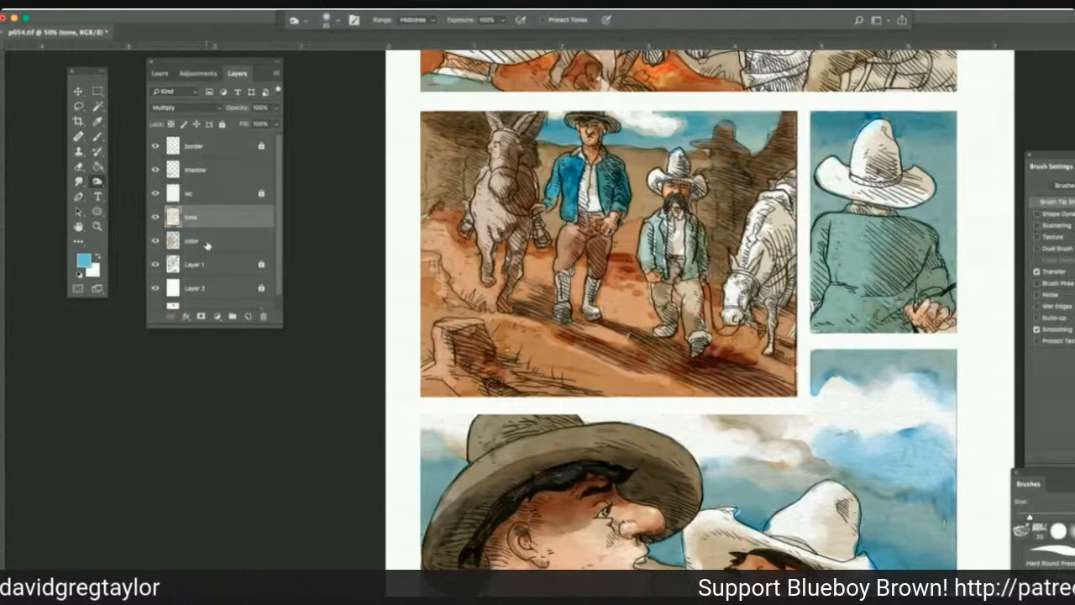
click(211, 241)
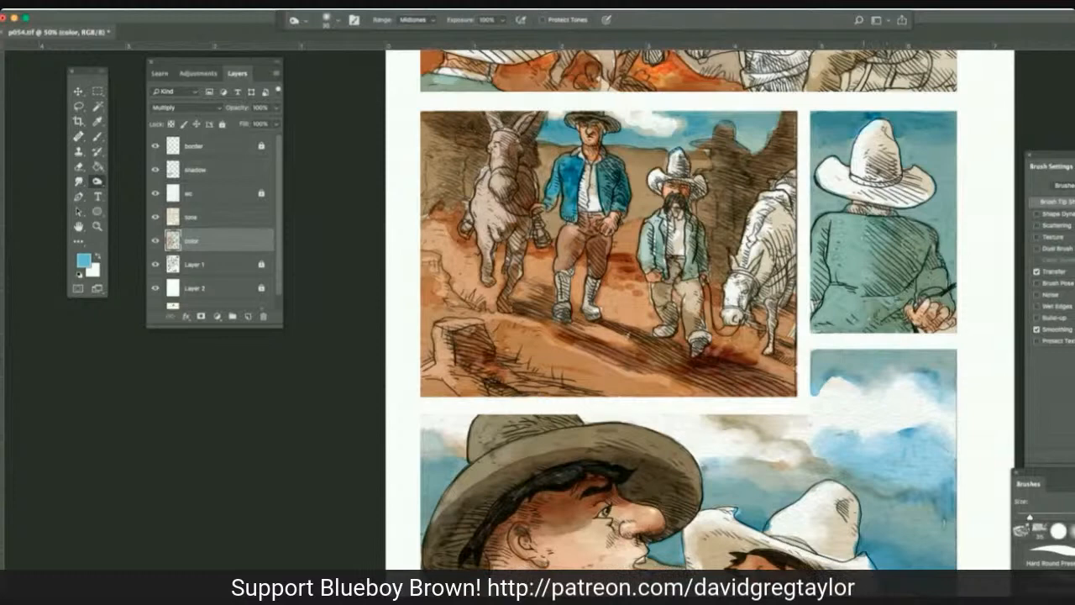
mouse_move(890, 224)
mouse_down()
mouse_move(925, 240)
mouse_move(930, 279)
mouse_move(895, 242)
mouse_up()
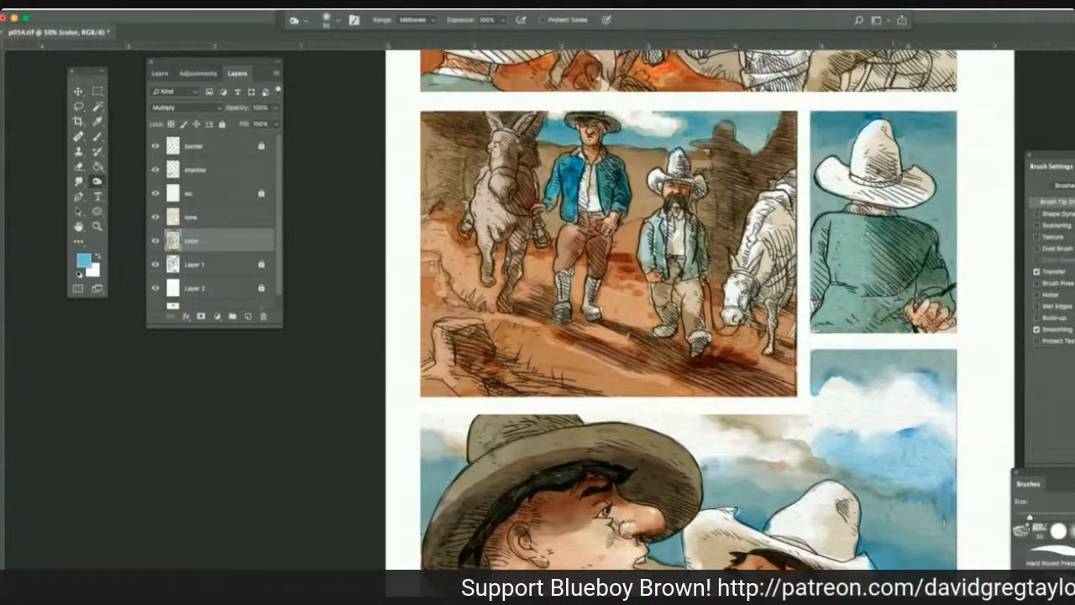
mouse_move(896, 286)
mouse_down()
mouse_move(901, 309)
mouse_move(889, 305)
mouse_move(932, 320)
mouse_up()
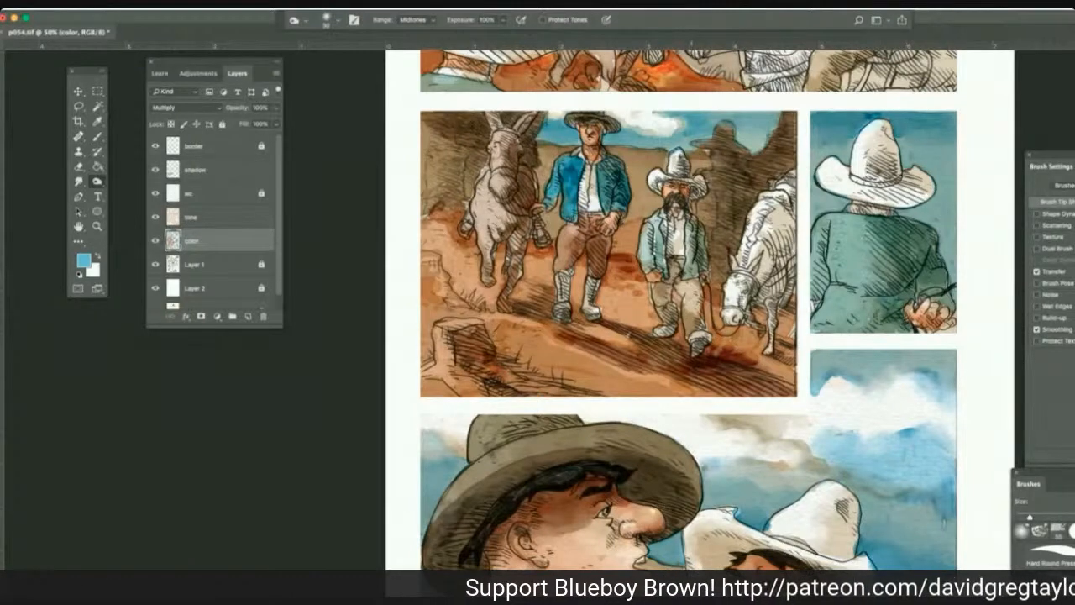
Burn shadows onto the white hat's brim and the man's neck in the back-view panel on the tone layer.
click(210, 220)
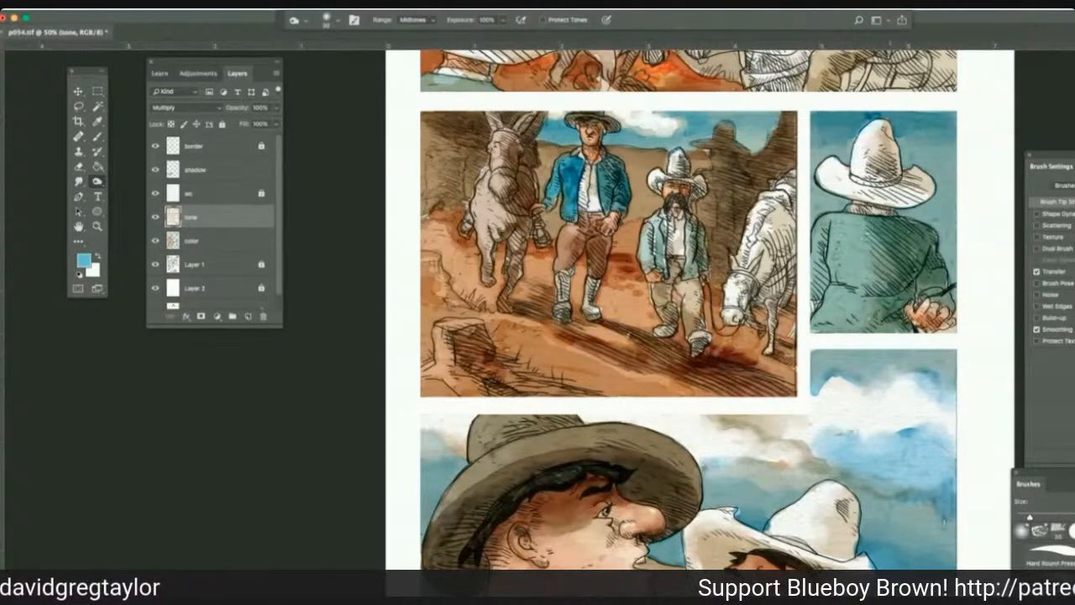
drag(880, 173, 924, 183)
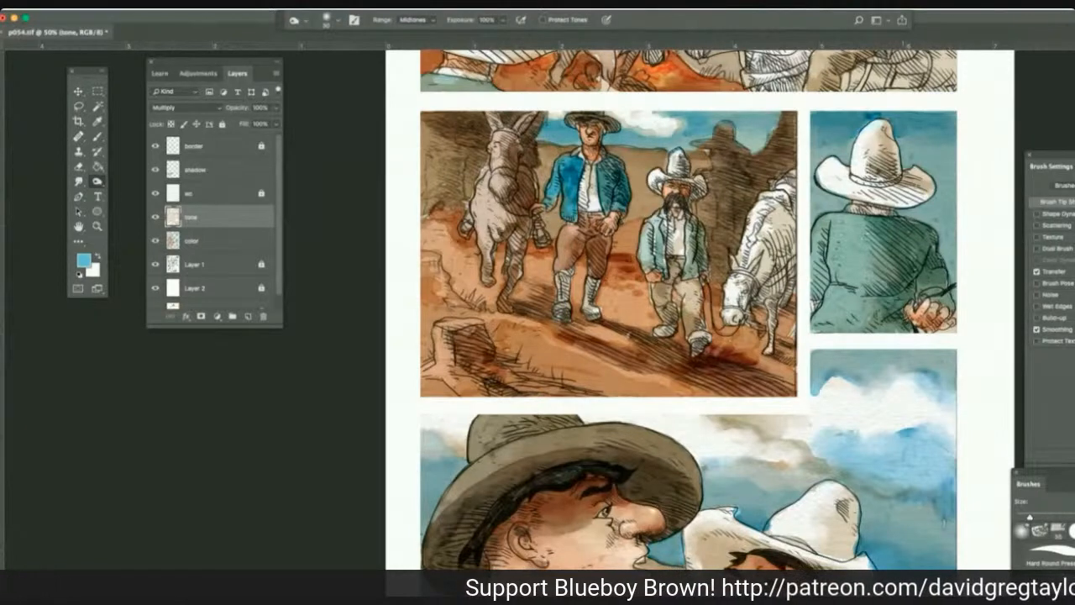
drag(869, 210, 902, 218)
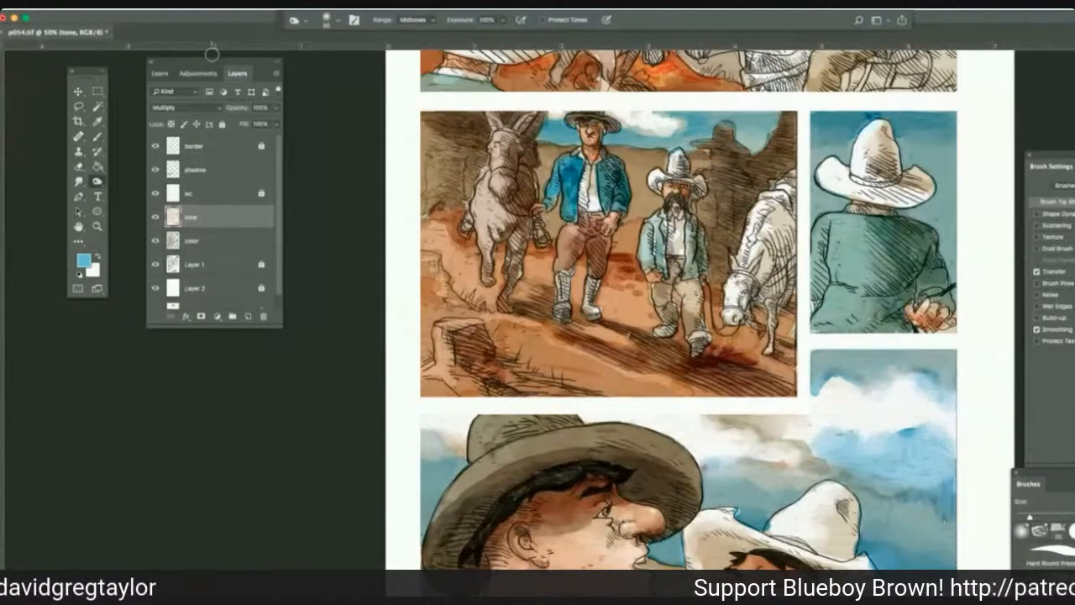
Shade the green coat of the mustached rider in the top panel with light blue on the color layer, using the Multiply brush.
scroll(211, 54, up, 5)
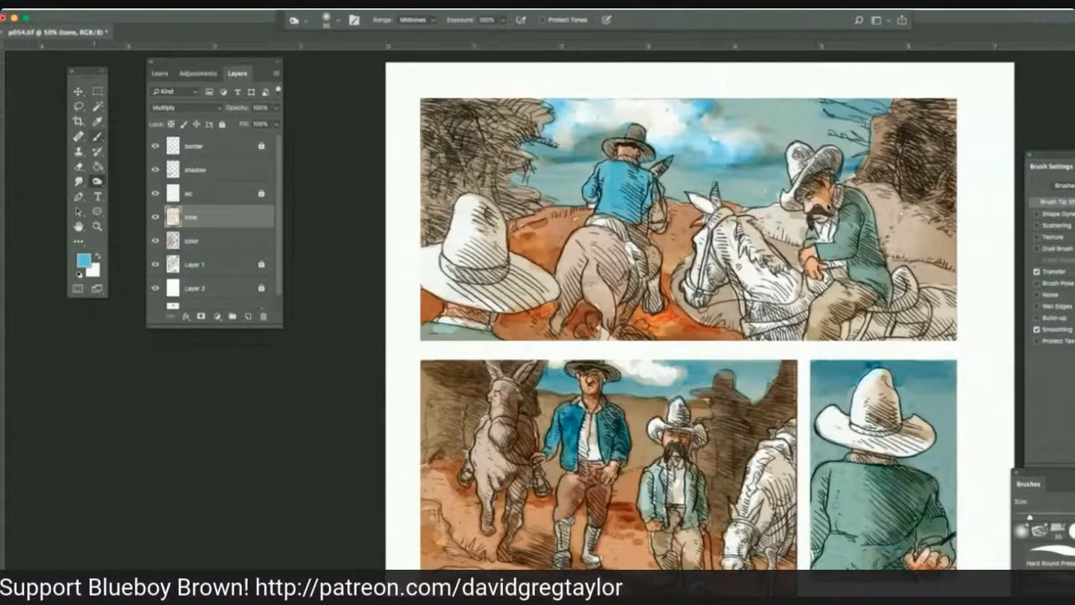
click(97, 136)
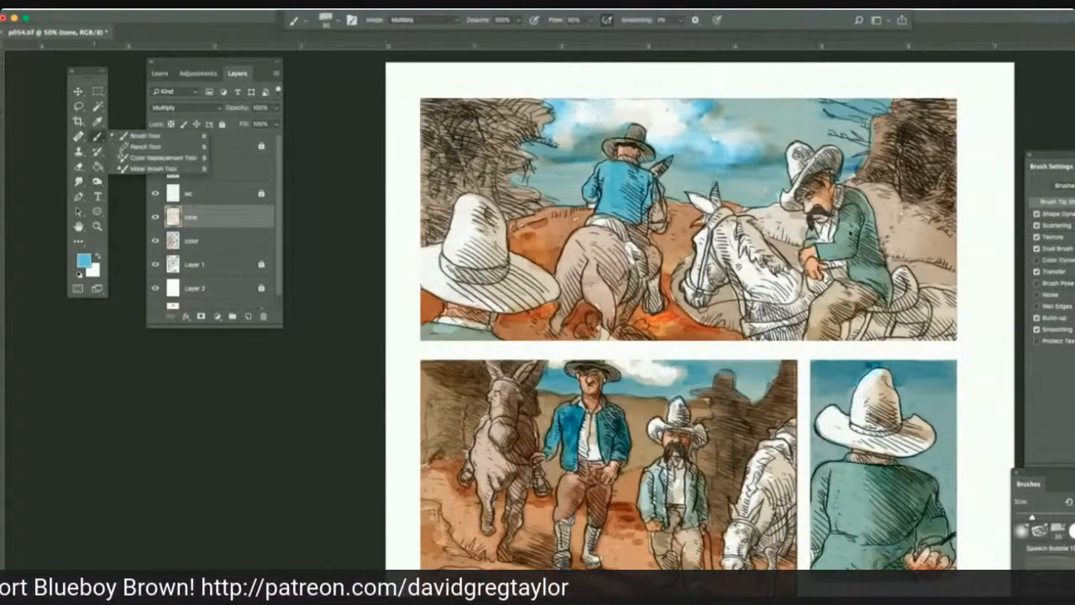
click(128, 139)
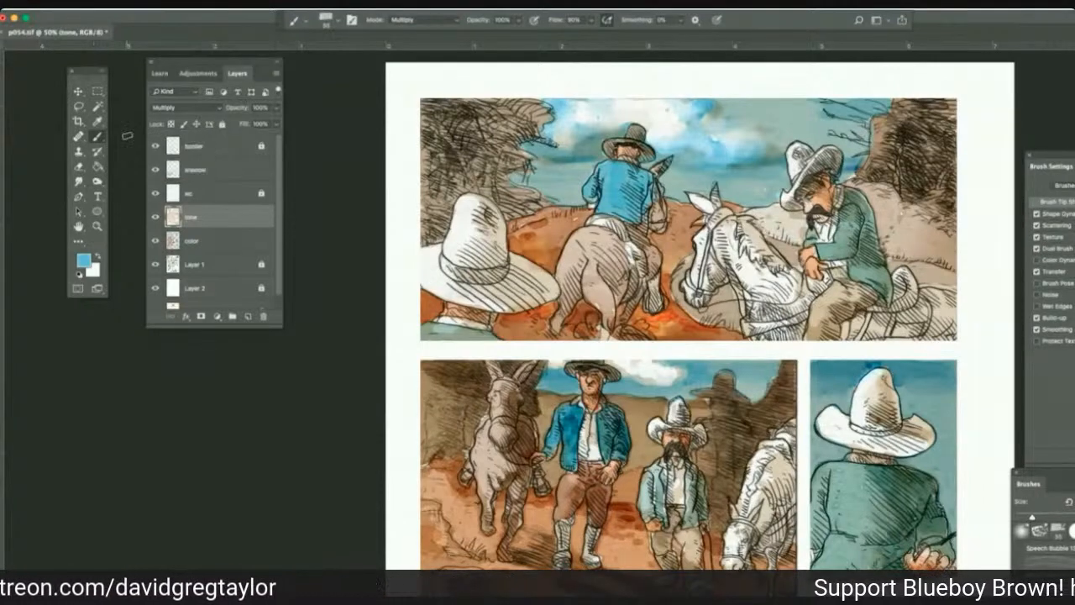
click(216, 238)
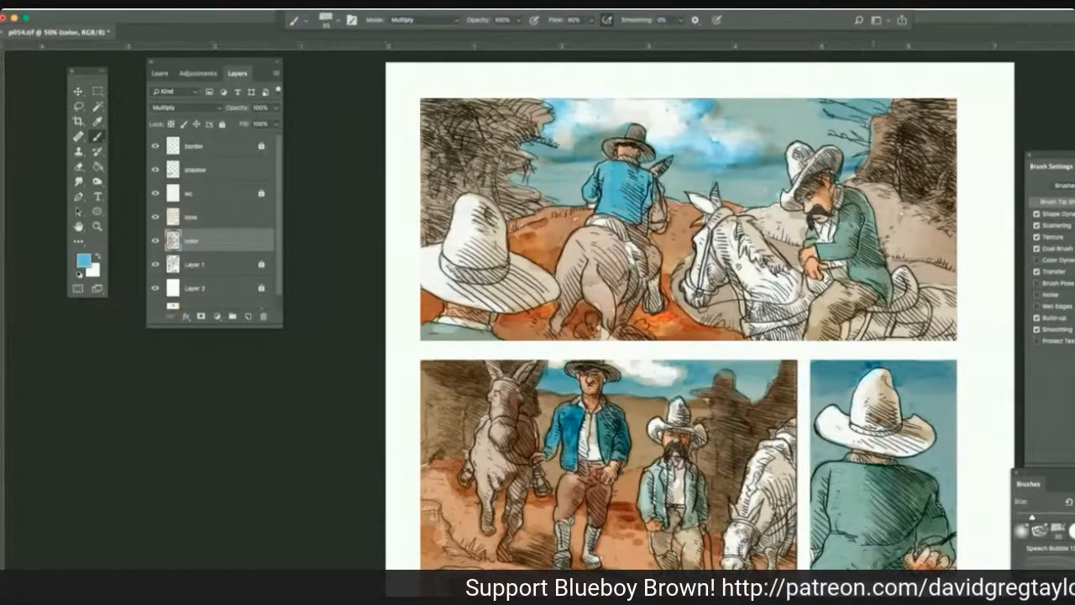
drag(854, 195, 887, 303)
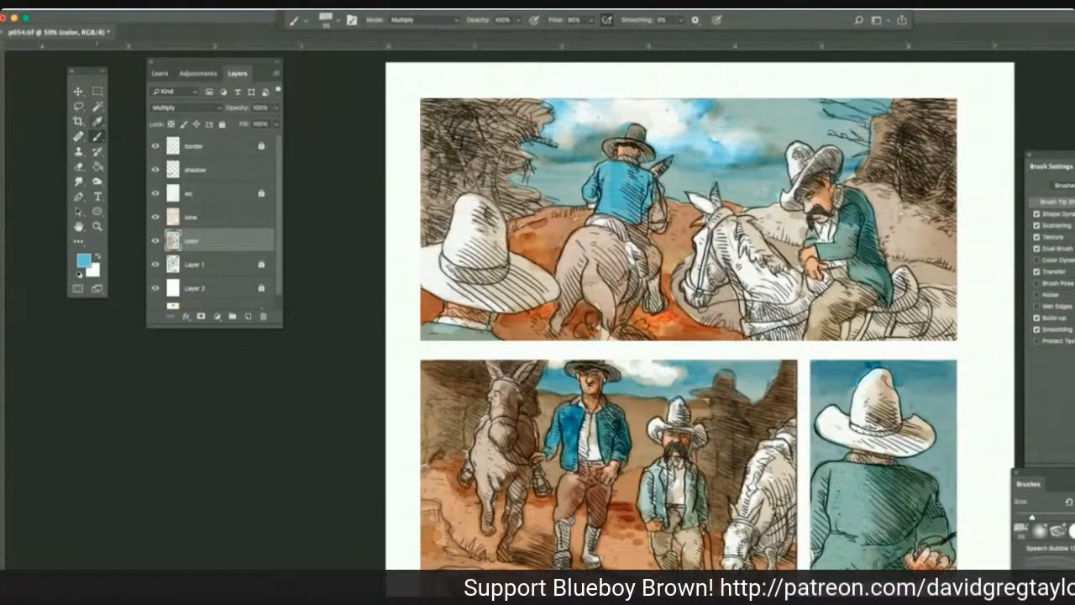
Sample a brown from the blue-jacketed man's trousers and paint the mustached rider's saddle and his white horse's strap with the Multiply brush.
key(i)
click(581, 485)
click(576, 487)
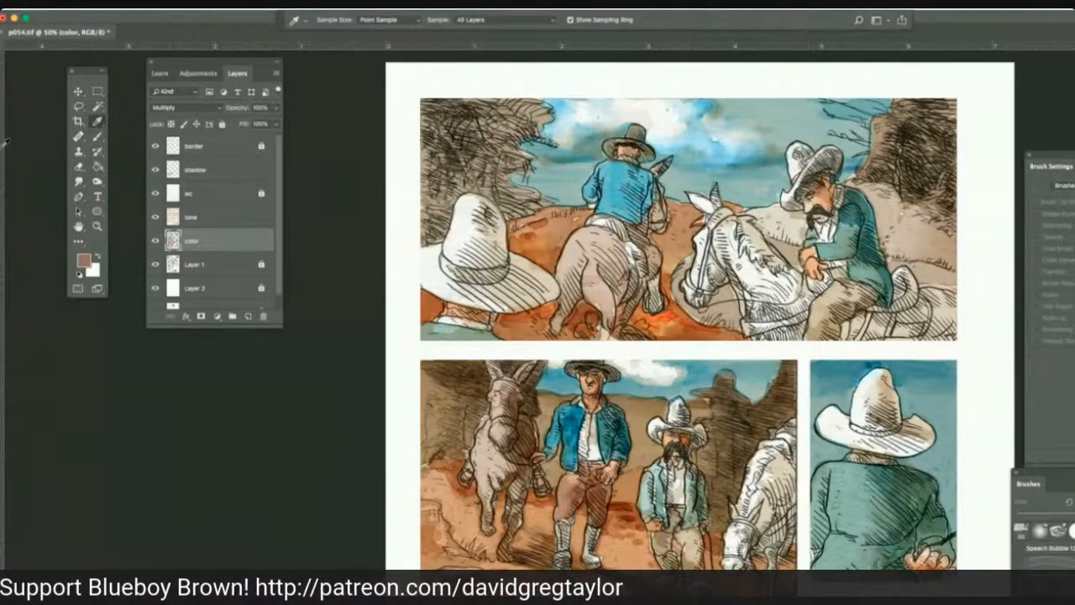
click(97, 136)
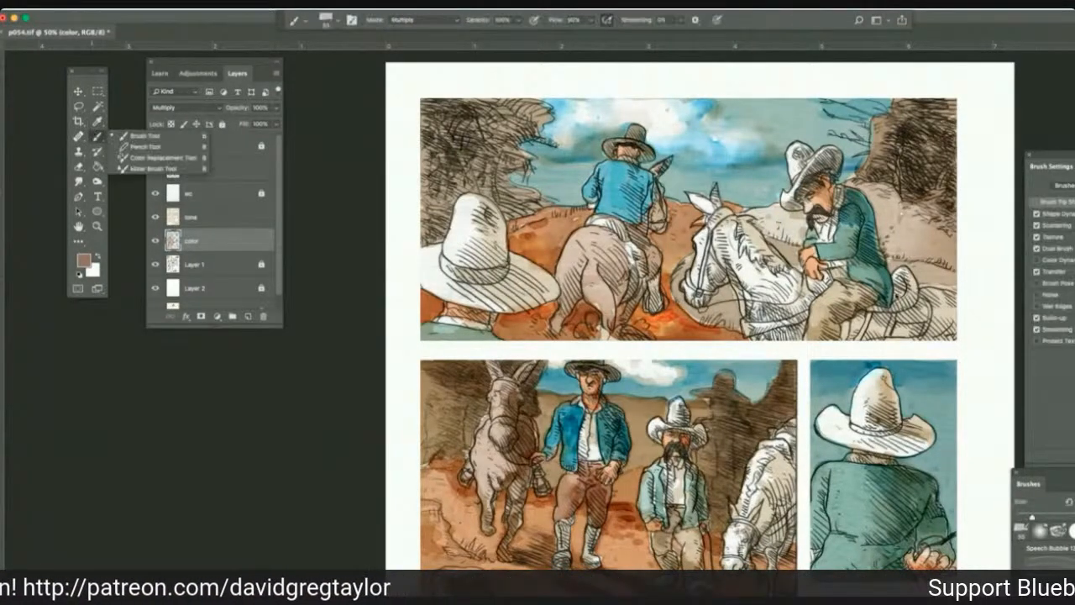
mouse_move(903, 281)
mouse_down()
mouse_move(896, 298)
mouse_move(898, 279)
mouse_move(909, 301)
mouse_move(869, 316)
mouse_move(860, 338)
mouse_up()
mouse_move(912, 304)
mouse_down()
mouse_move(909, 319)
mouse_move(926, 331)
mouse_move(887, 337)
mouse_move(892, 289)
mouse_move(888, 314)
mouse_move(912, 317)
mouse_move(859, 322)
mouse_move(847, 336)
mouse_move(864, 326)
mouse_move(855, 341)
mouse_up()
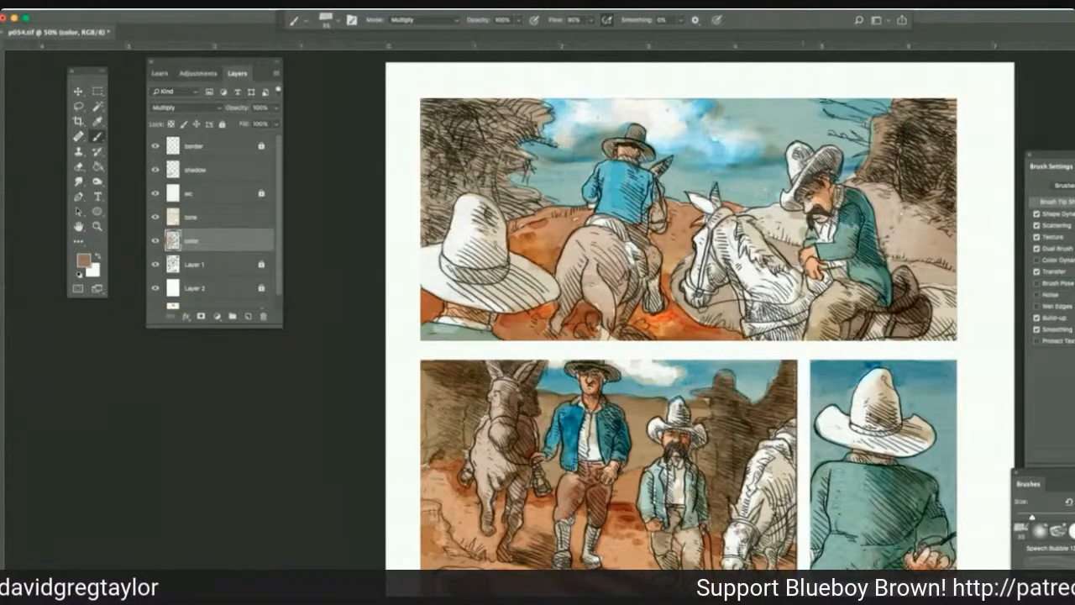
mouse_move(808, 313)
mouse_down()
mouse_move(746, 323)
mouse_move(748, 332)
mouse_up()
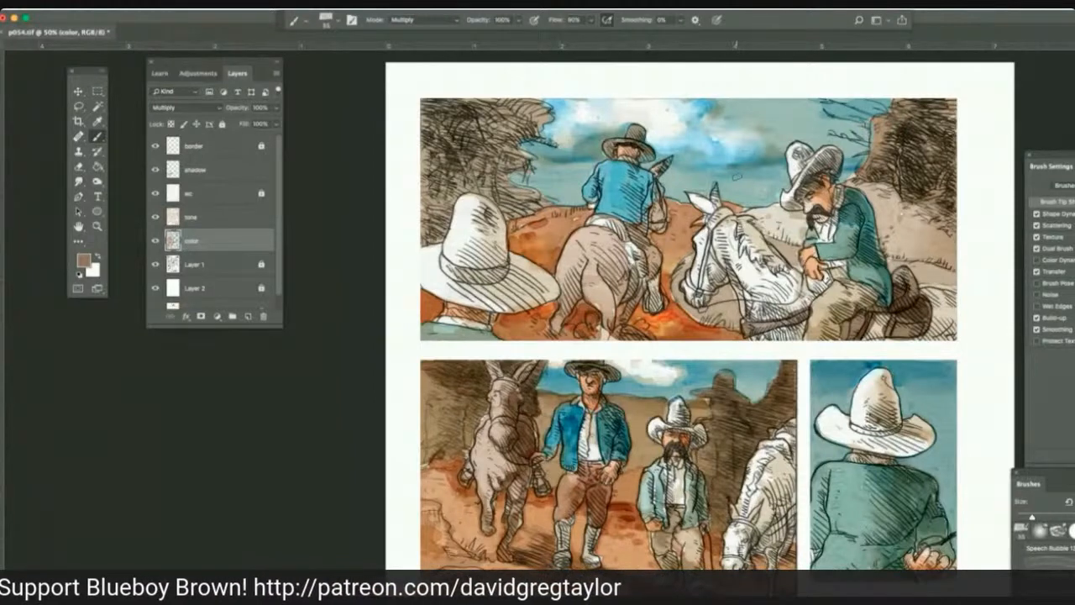
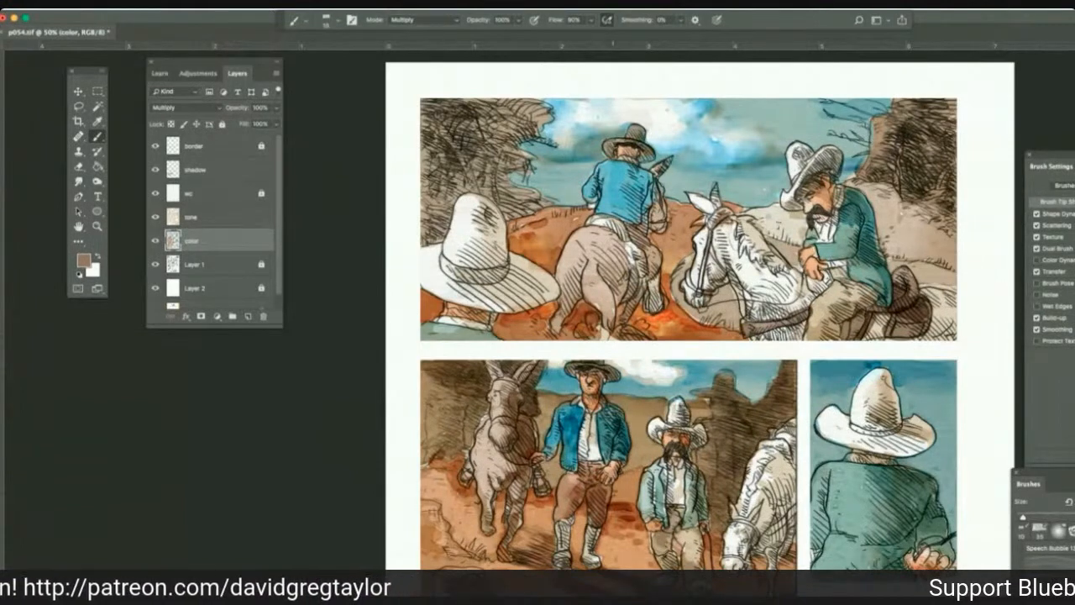
Enlarge the Multiply brush and shade the brown horse's rump and legs in the top panel on the color layer, then choose the Smudge tool.
key(bracketright)
key(bracketright)
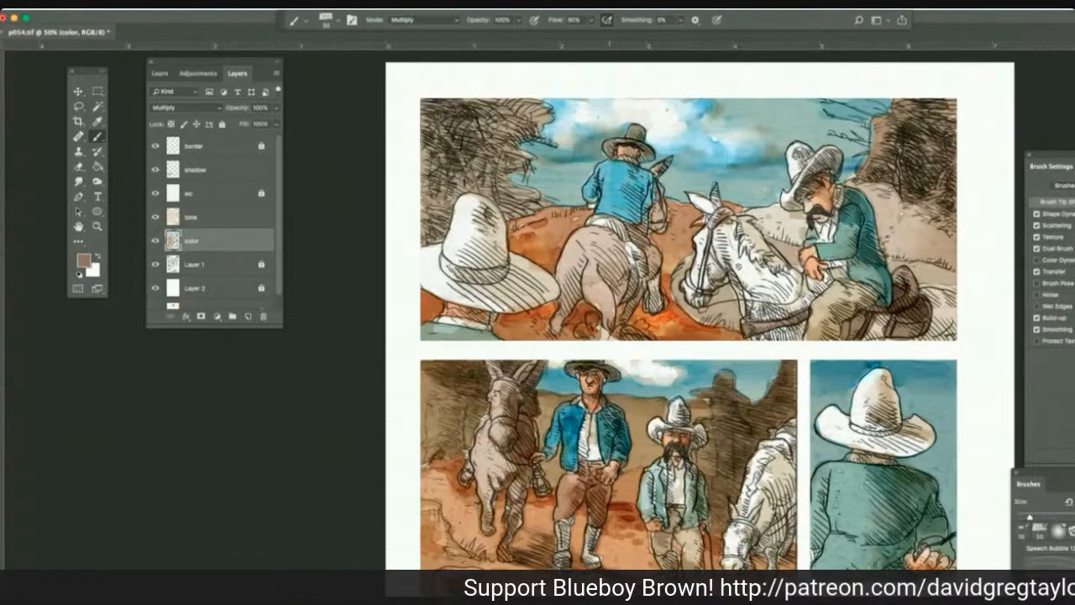
key(bracketright)
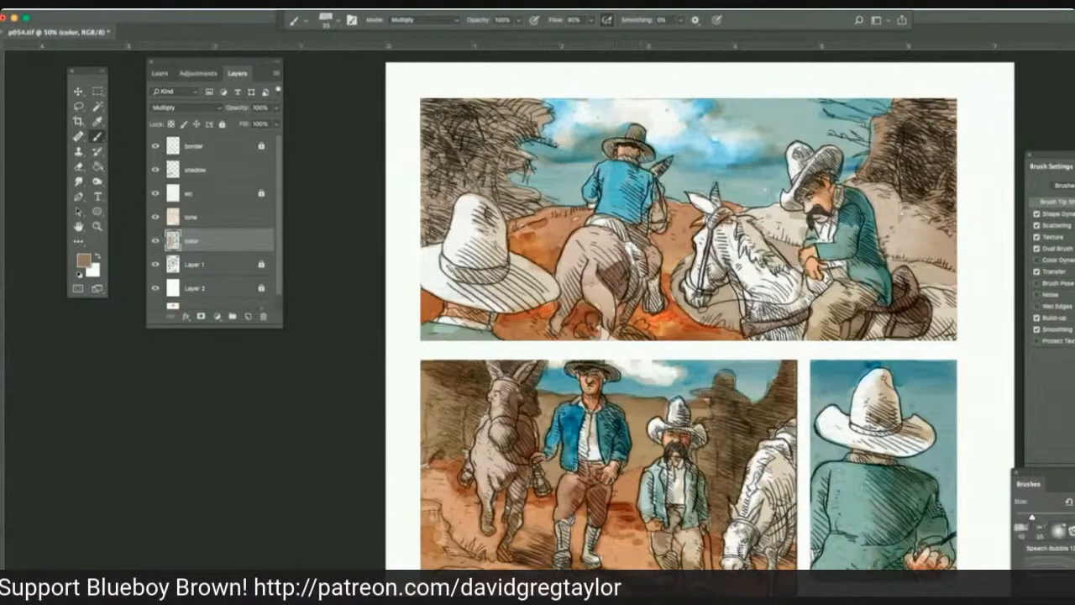
drag(639, 250, 655, 295)
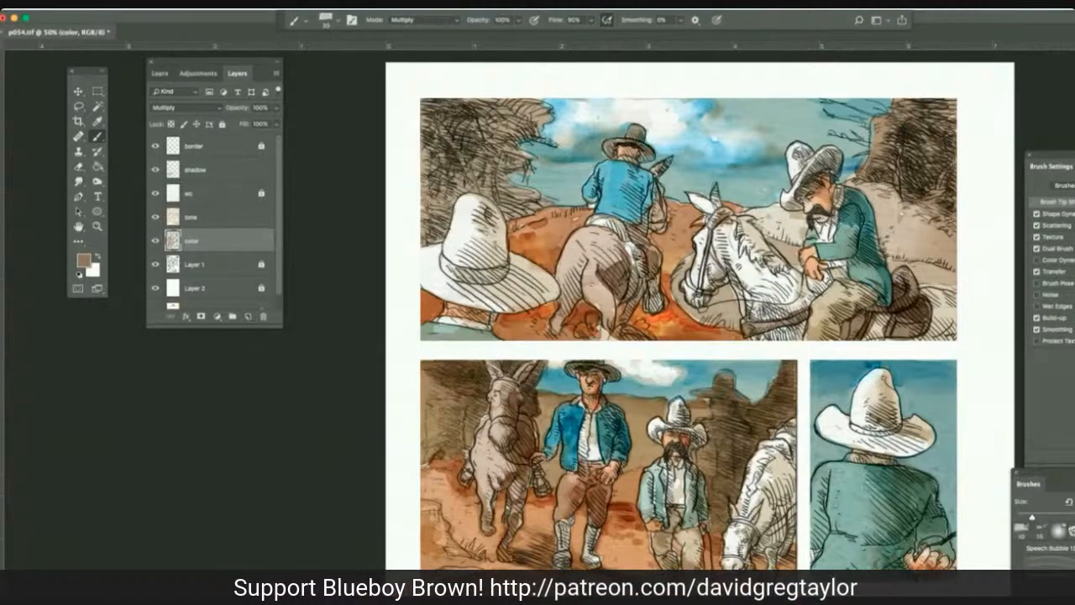
drag(645, 231, 635, 311)
drag(597, 264, 555, 334)
mouse_move(597, 318)
mouse_down()
mouse_move(603, 336)
mouse_move(606, 327)
mouse_up()
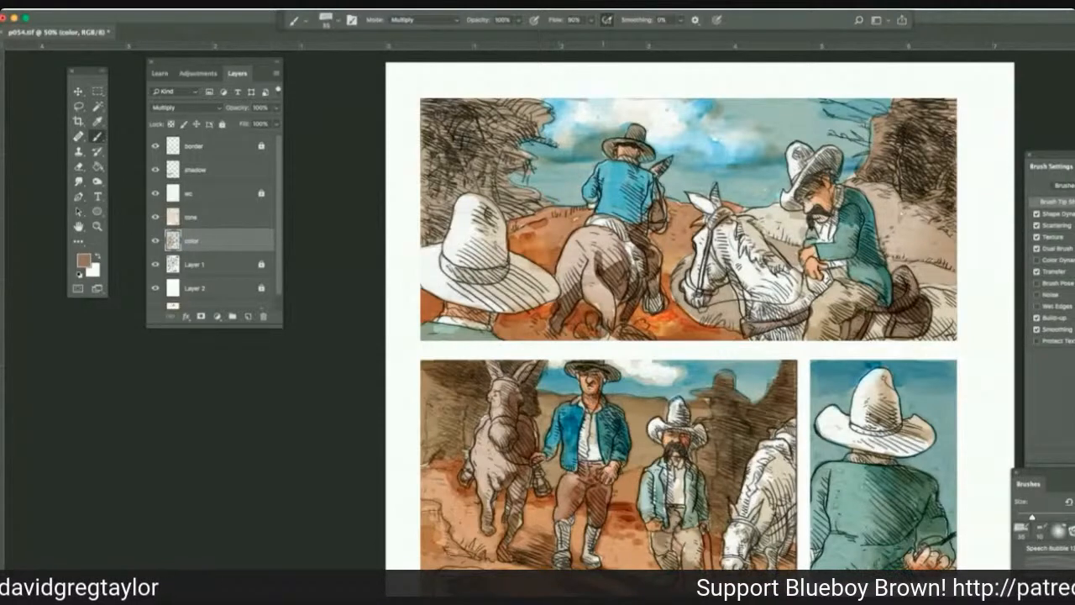
click(78, 180)
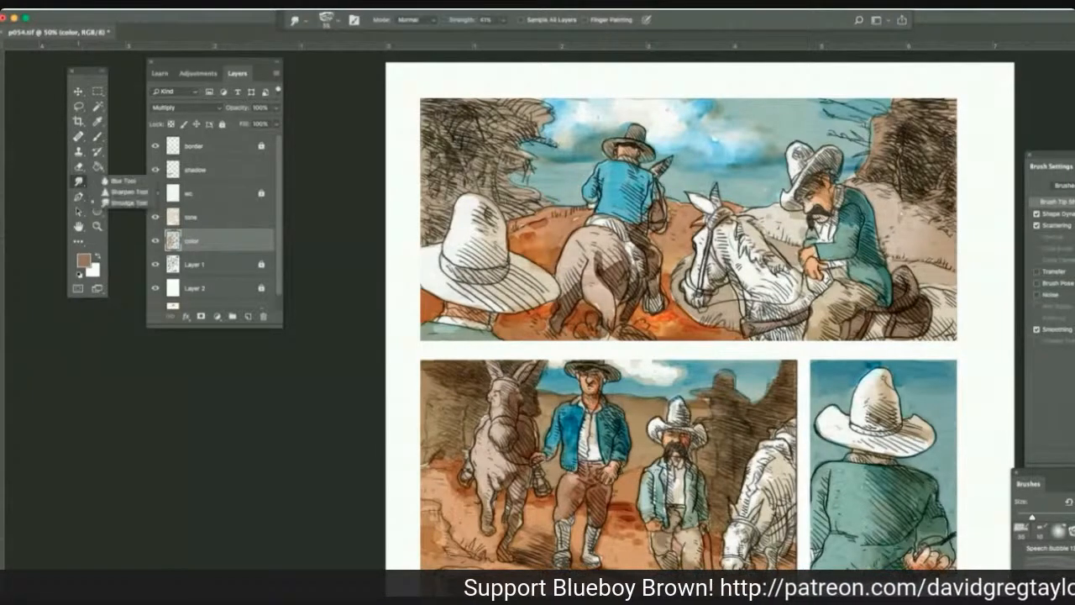
click(129, 202)
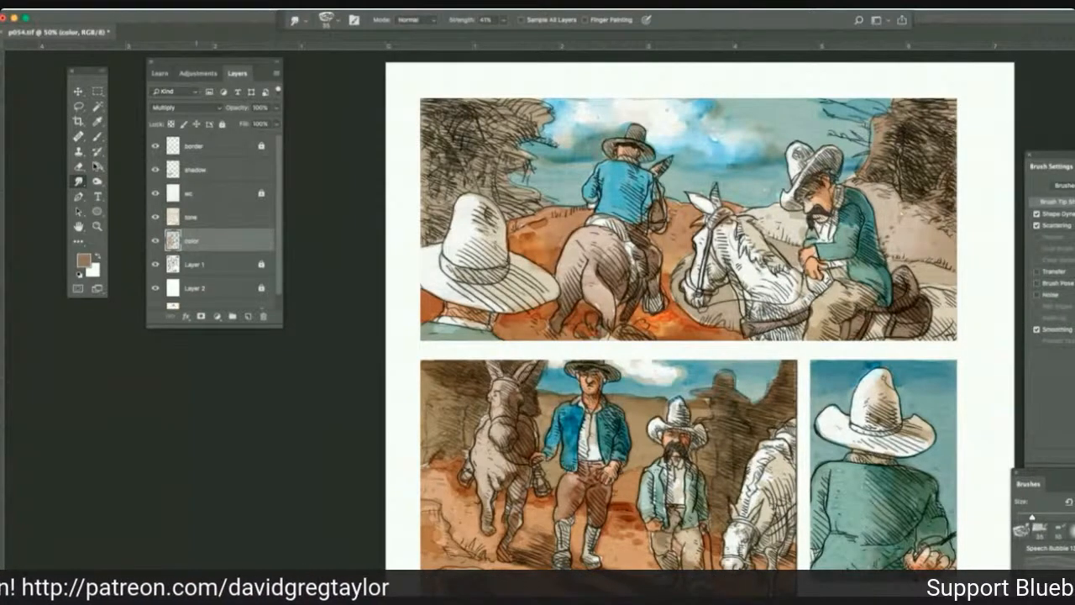
Sample a light tan from the foliage and brush shadows onto the white horse's neck, head and hindquarters on the shadow layer.
click(224, 173)
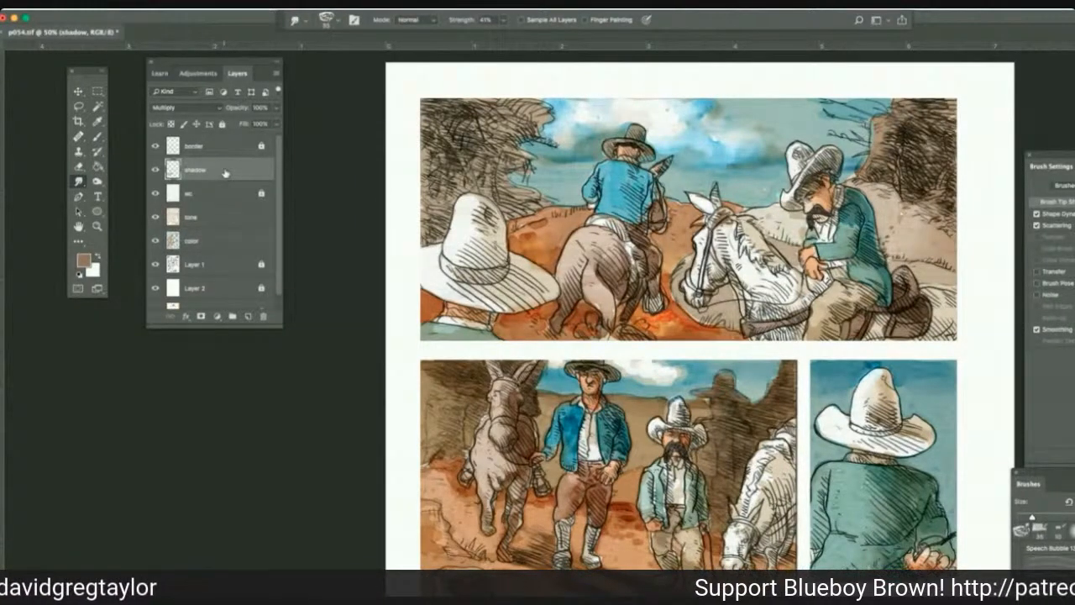
click(97, 137)
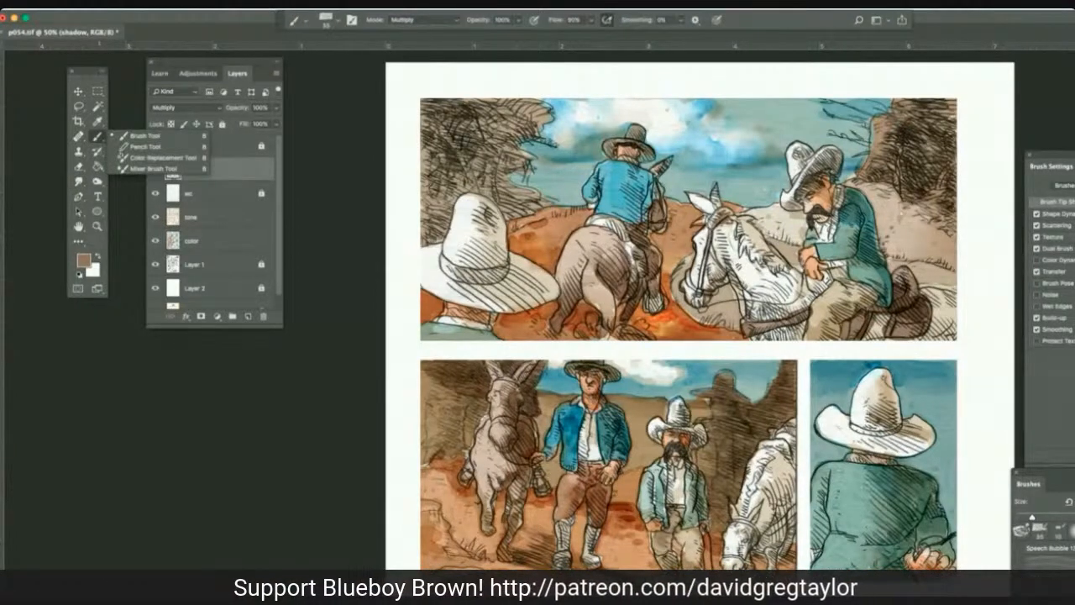
click(96, 133)
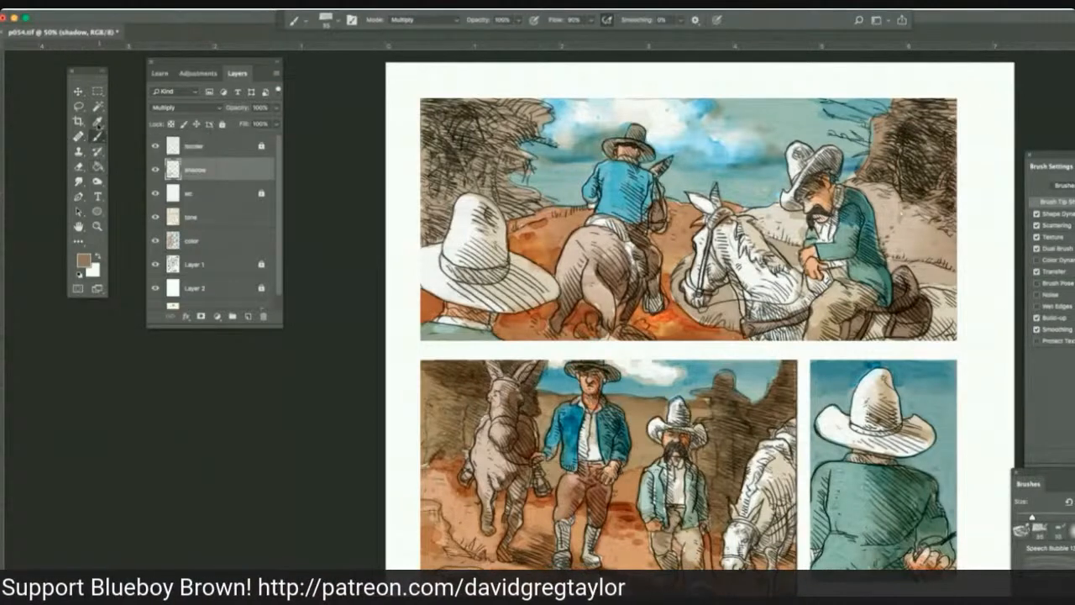
key(i)
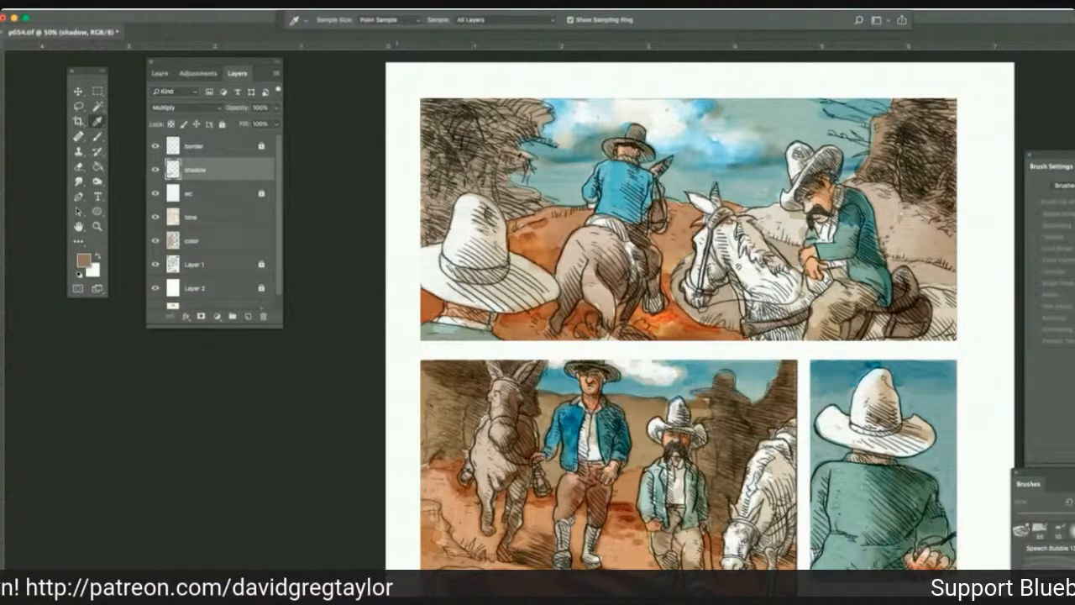
click(513, 159)
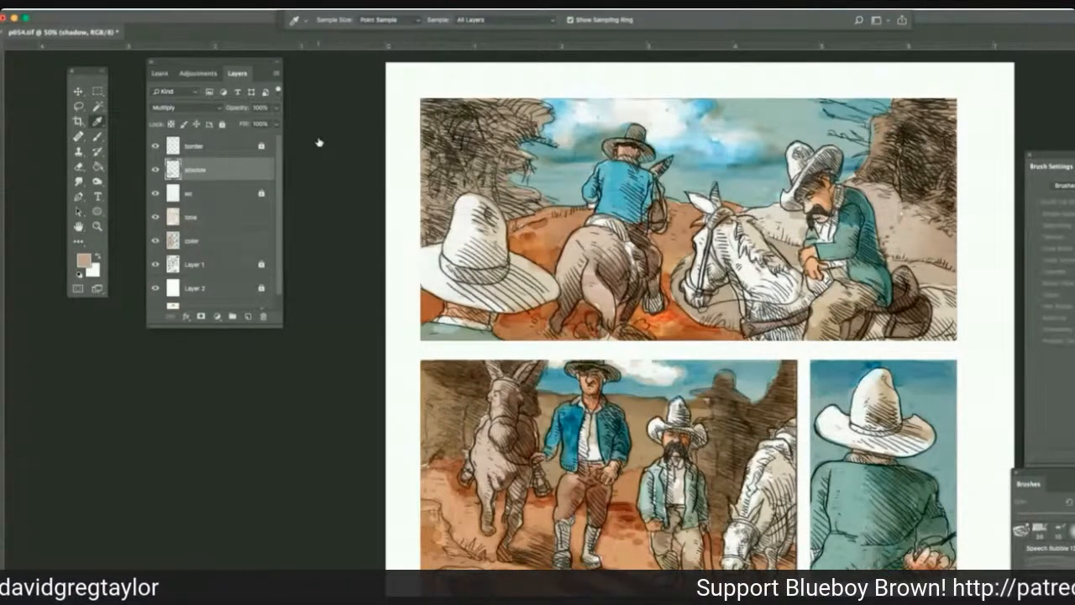
key(b)
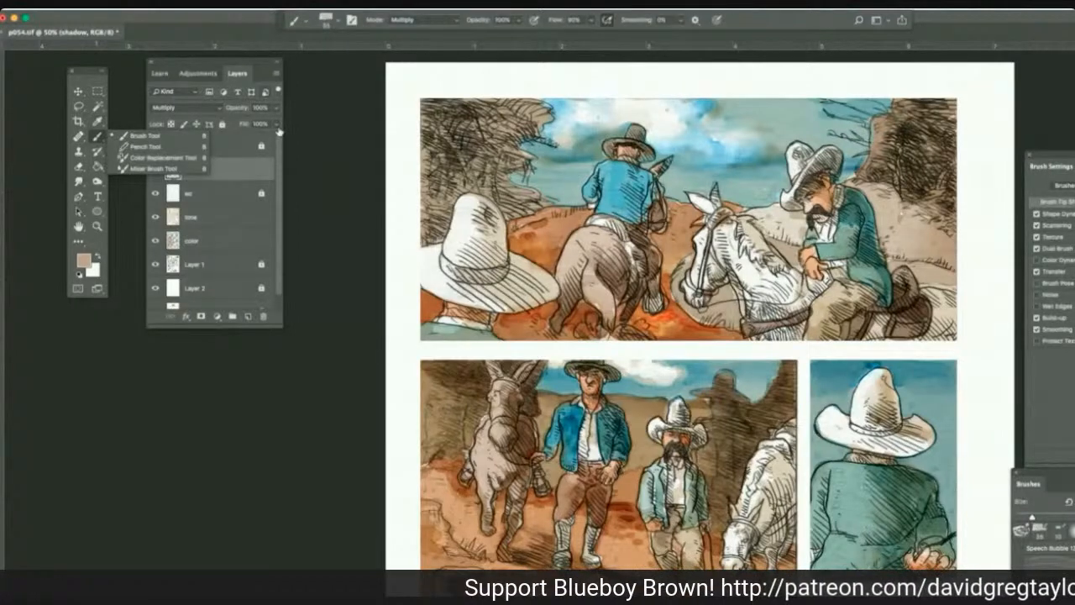
click(143, 136)
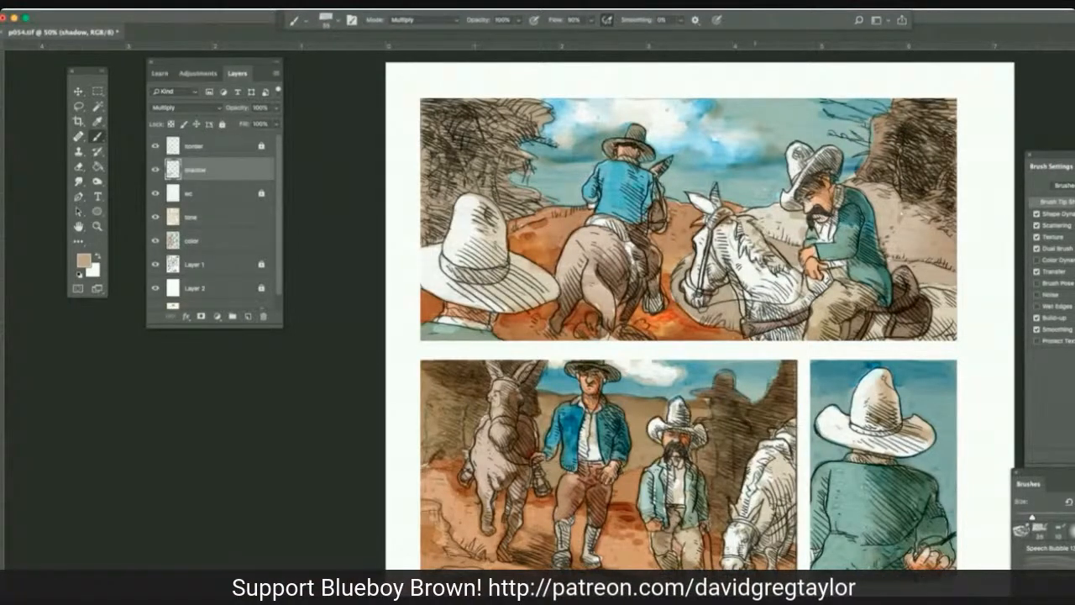
mouse_move(754, 239)
mouse_down()
mouse_move(741, 220)
mouse_move(793, 281)
mouse_move(787, 294)
mouse_move(770, 265)
mouse_up()
mouse_move(710, 274)
mouse_down()
mouse_move(724, 262)
mouse_move(700, 307)
mouse_up()
drag(707, 198, 708, 210)
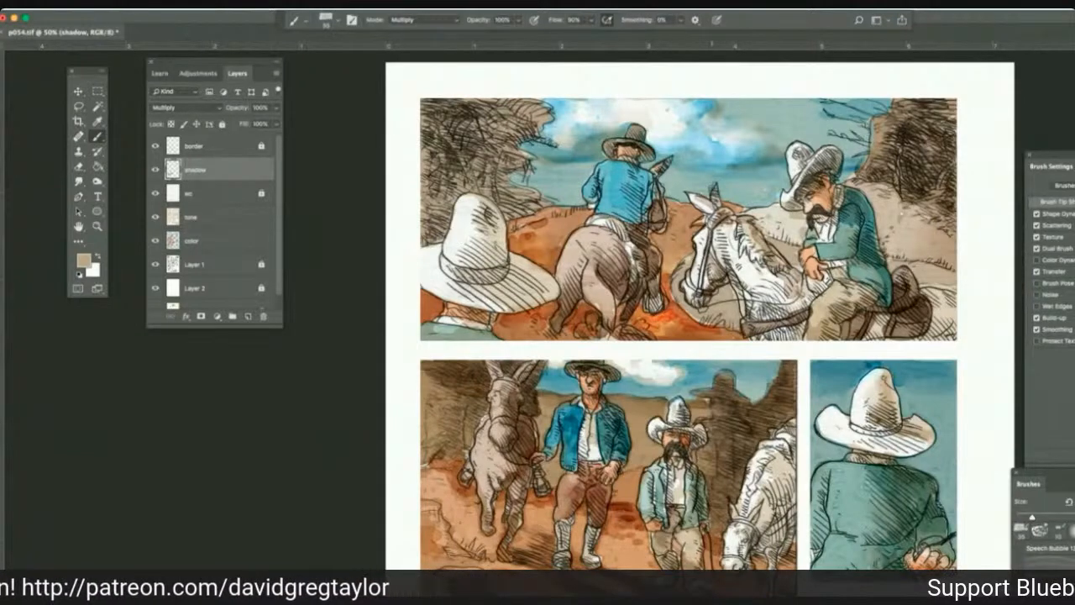
mouse_move(809, 293)
mouse_down()
mouse_move(801, 304)
mouse_move(815, 284)
mouse_up()
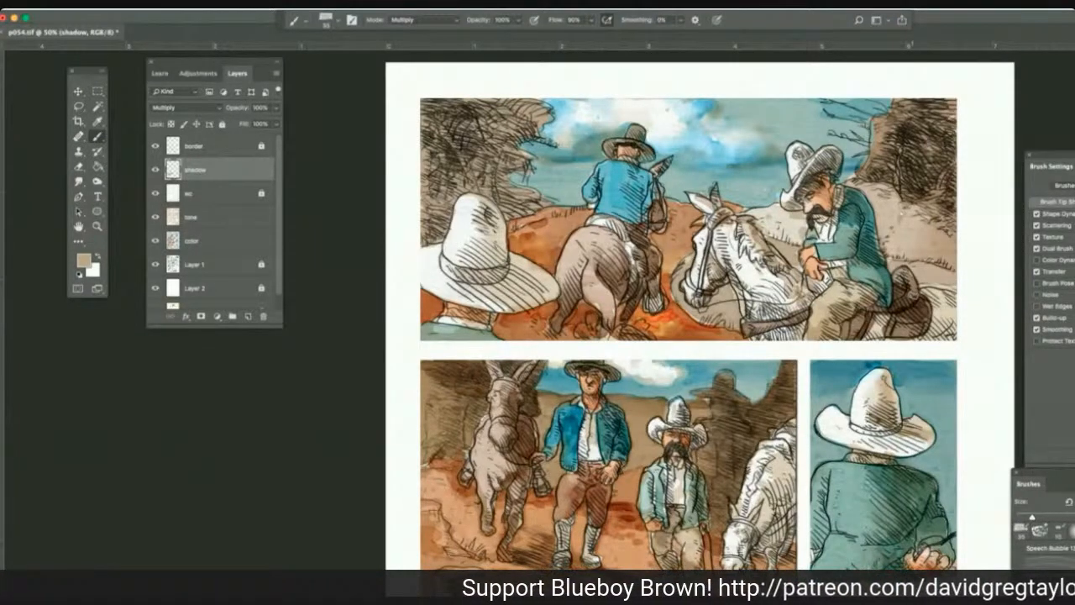
mouse_move(946, 299)
mouse_down()
mouse_move(919, 317)
mouse_move(936, 327)
mouse_move(856, 337)
mouse_move(843, 335)
mouse_move(845, 317)
mouse_move(836, 335)
mouse_up()
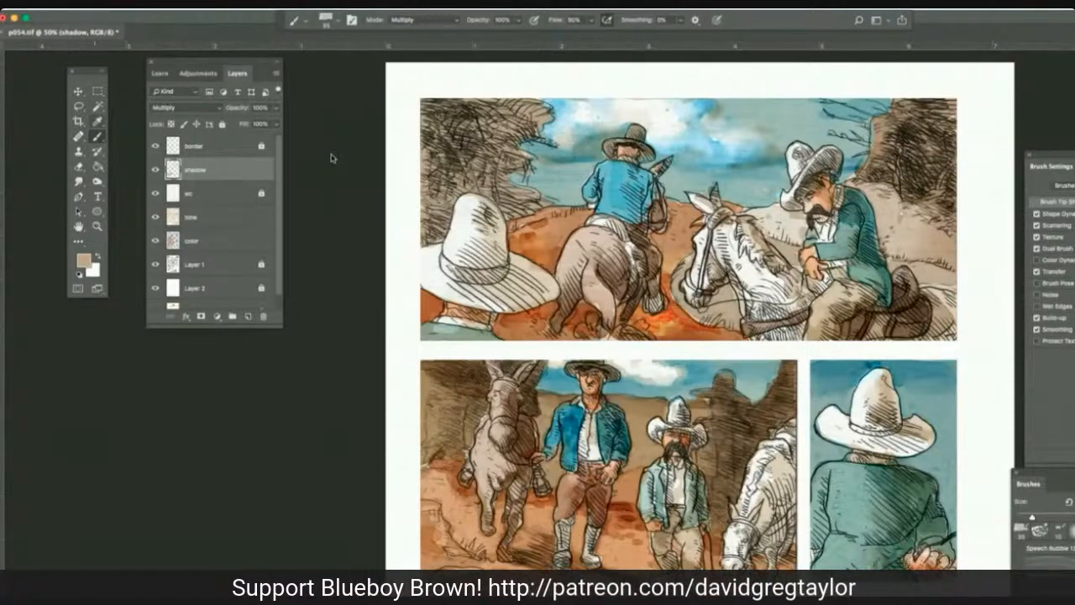
Sample a grey-brown and darken the saddle horn below the mustached rider's hands and the bridle on his white horse.
key(i)
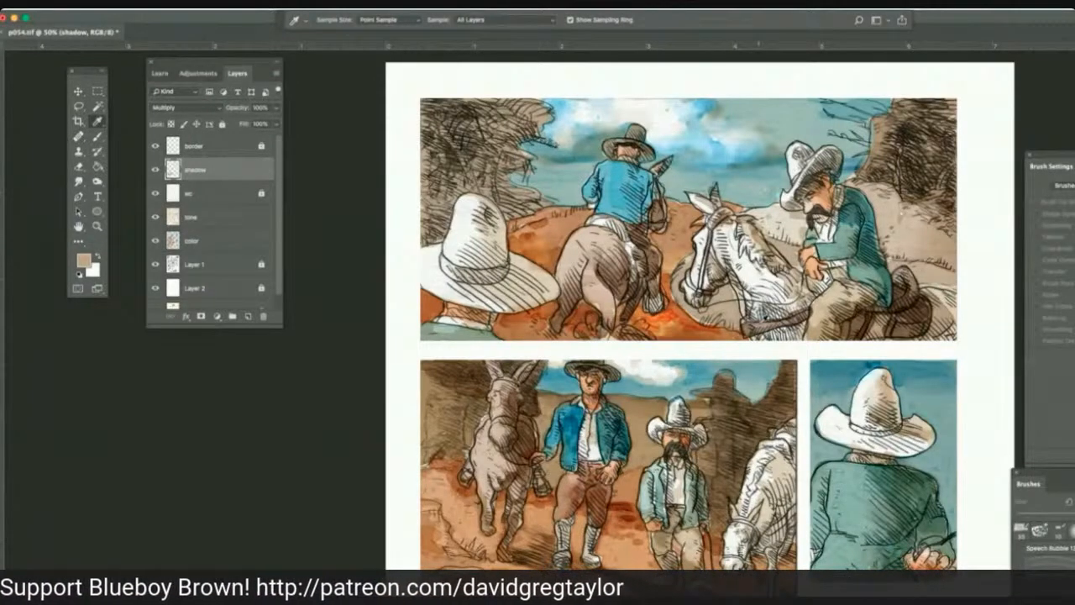
click(97, 136)
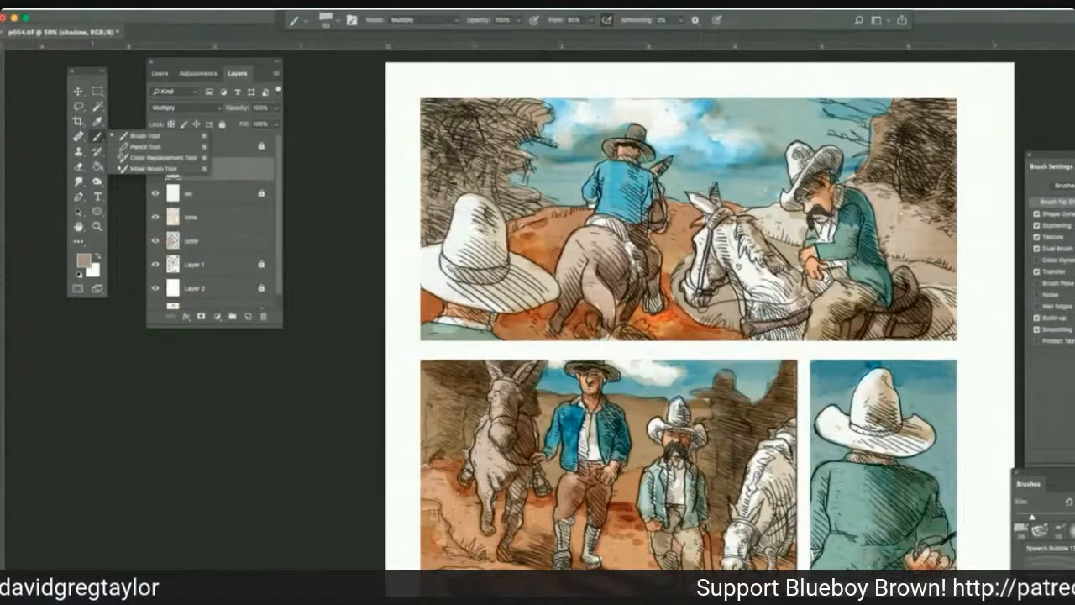
click(818, 284)
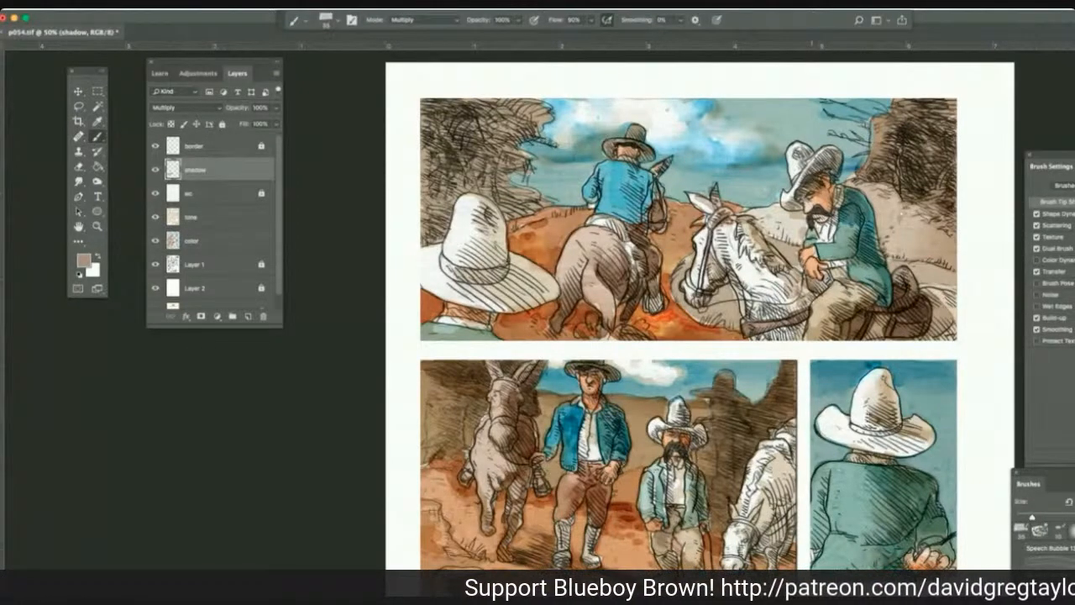
drag(815, 278, 826, 292)
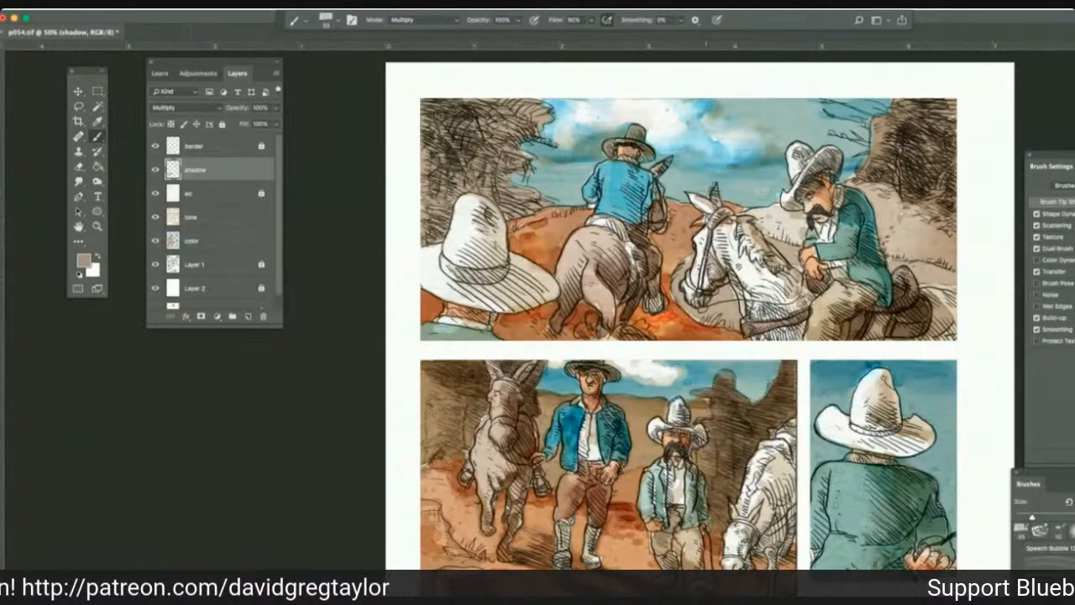
drag(706, 252, 693, 287)
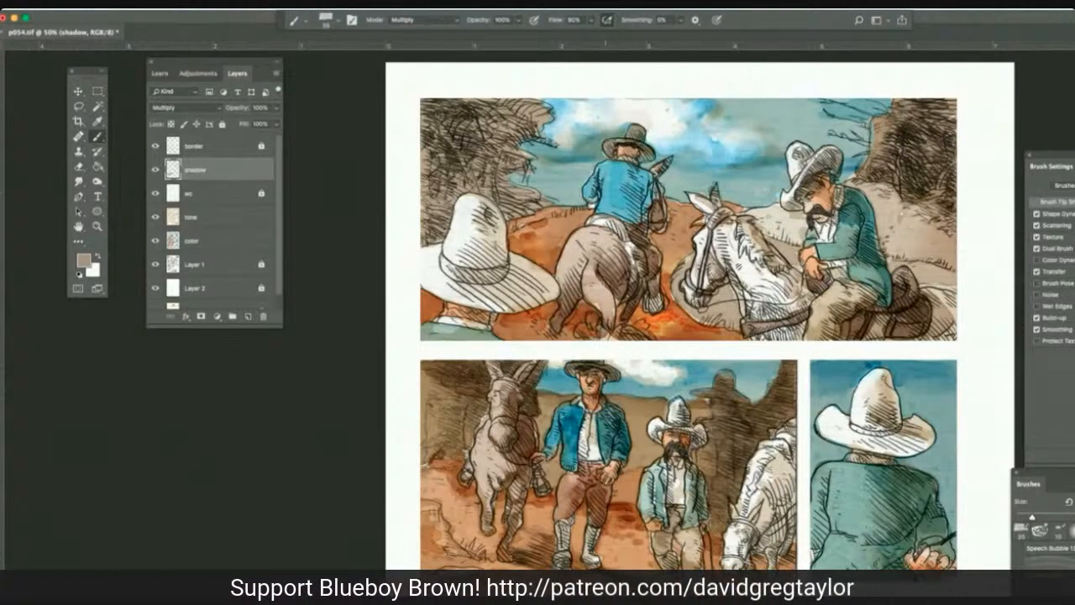
Darken the brown horse's tail with repeated Multiply brush strokes on the shadow layer and add shade to its flank.
mouse_move(591, 265)
mouse_down()
mouse_move(587, 286)
mouse_move(605, 326)
mouse_move(588, 280)
mouse_up()
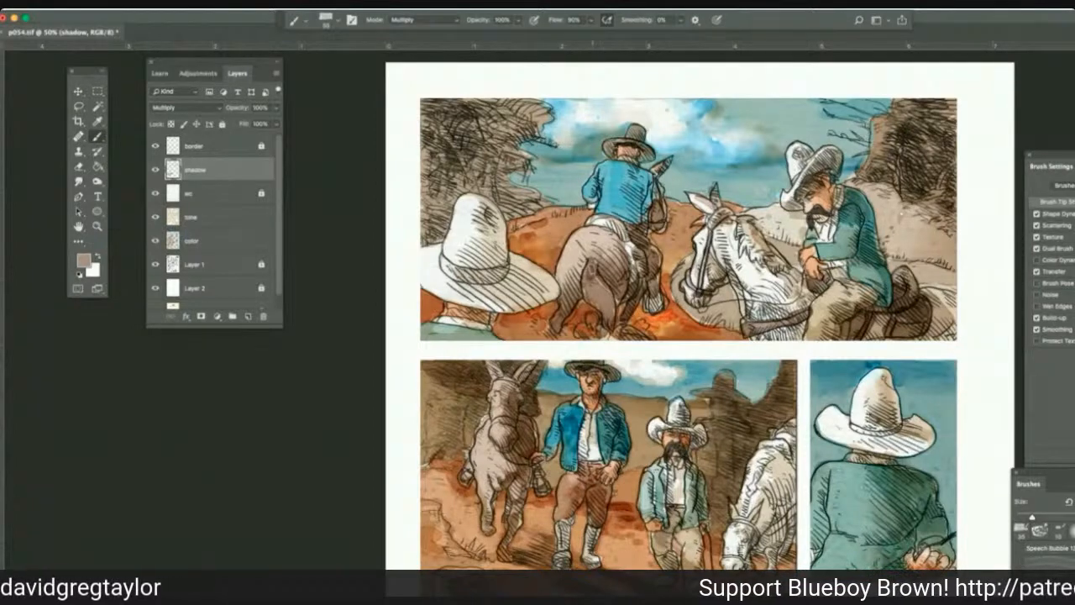
drag(592, 266, 612, 325)
drag(592, 265, 608, 315)
drag(586, 270, 608, 328)
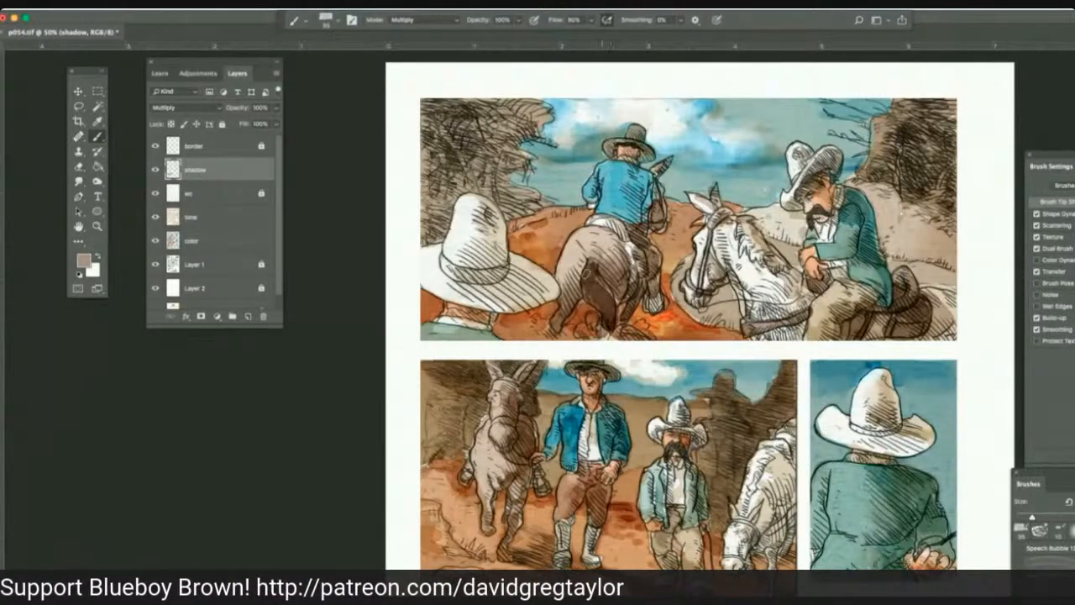
mouse_move(587, 271)
mouse_down()
mouse_move(592, 304)
mouse_move(606, 311)
mouse_up()
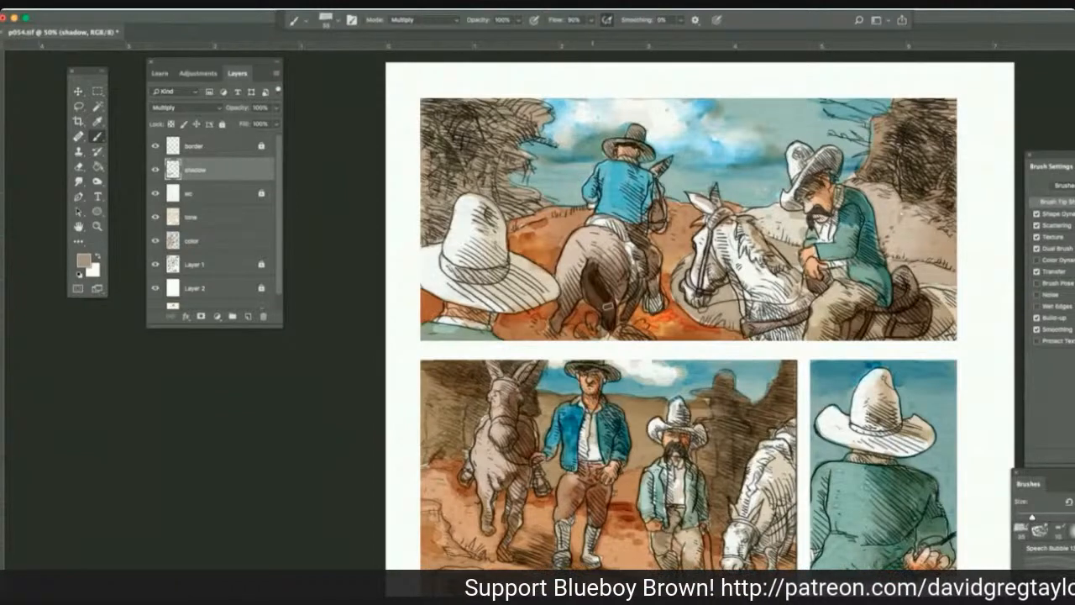
drag(589, 262, 606, 329)
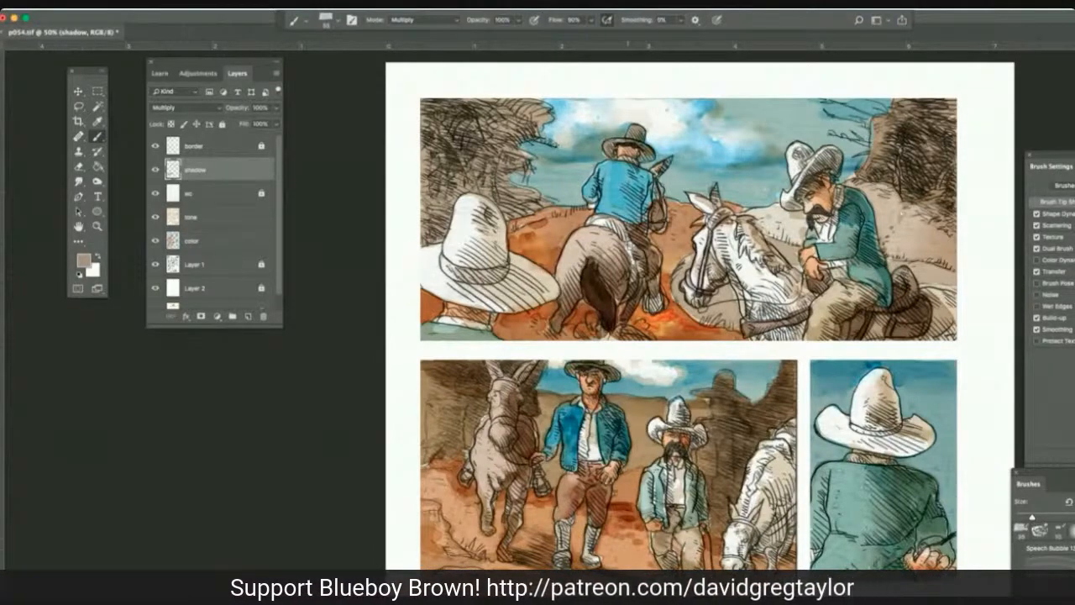
drag(630, 246, 637, 282)
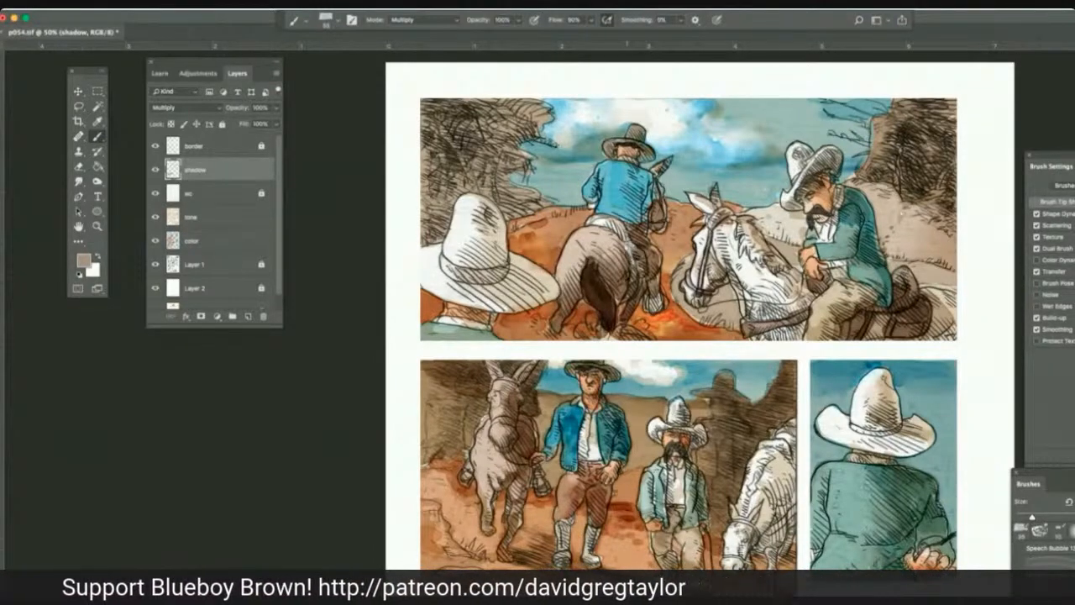
Sample the dark brown of the horse's tail and paint the blue-jacketed rider's saddle and boot with the Multiply brush.
click(97, 122)
click(598, 290)
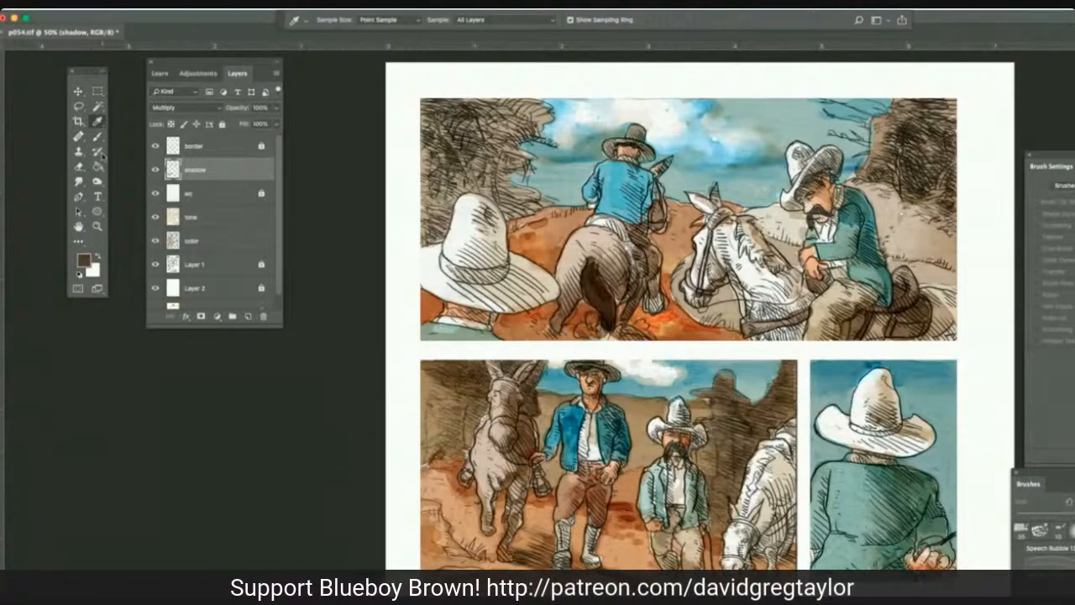
click(97, 136)
mouse_move(590, 216)
mouse_down()
mouse_move(618, 226)
mouse_move(637, 275)
mouse_move(634, 296)
mouse_move(658, 310)
mouse_move(651, 306)
mouse_up()
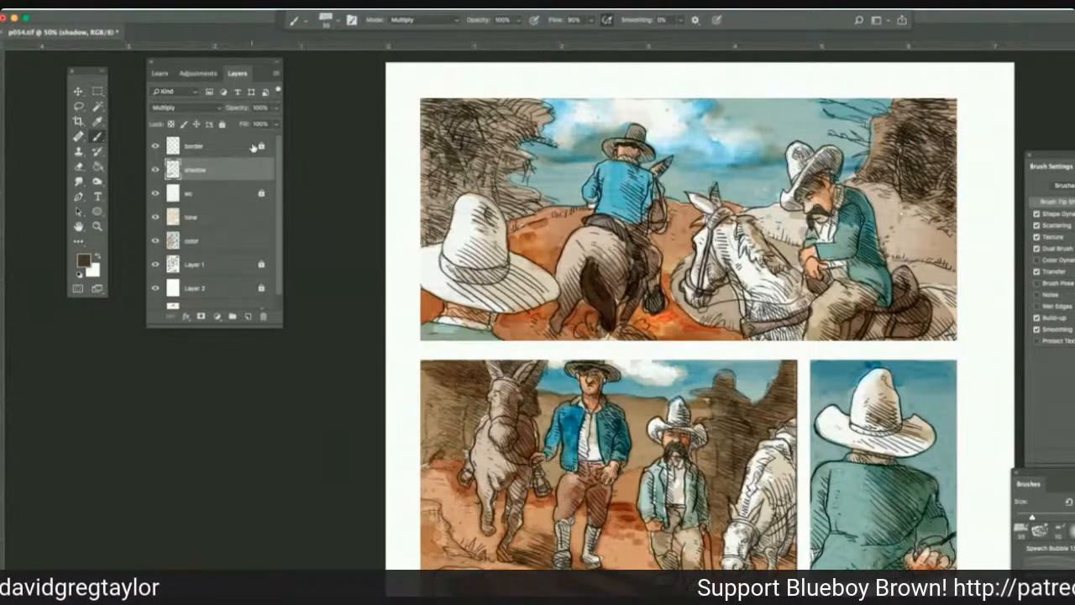
Smudge the fresh dark paint along the blue-jacketed rider's saddle in the top panel at 41% strength.
click(78, 180)
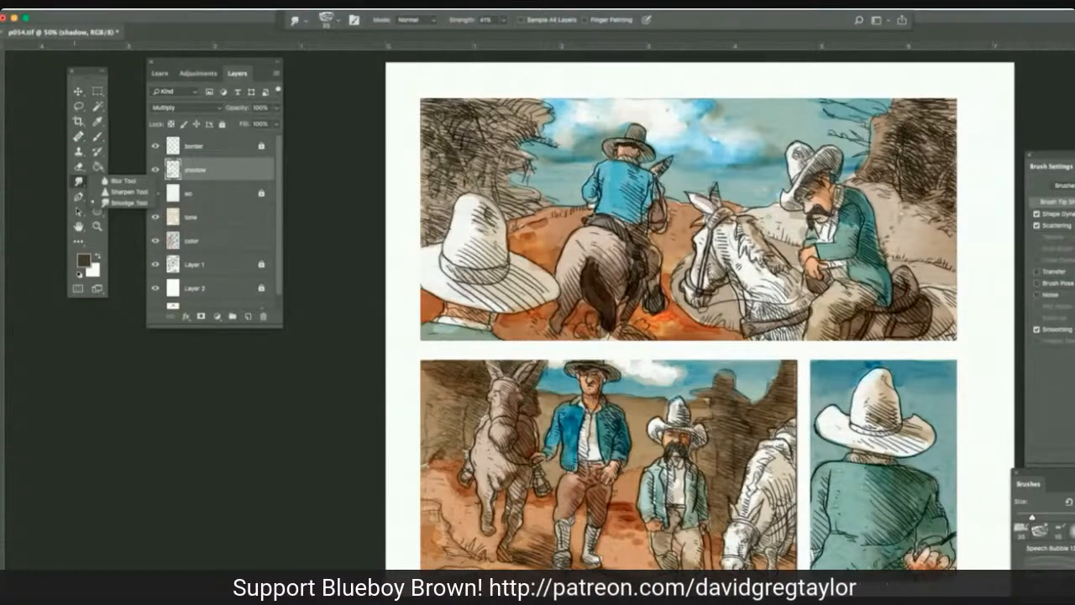
click(582, 220)
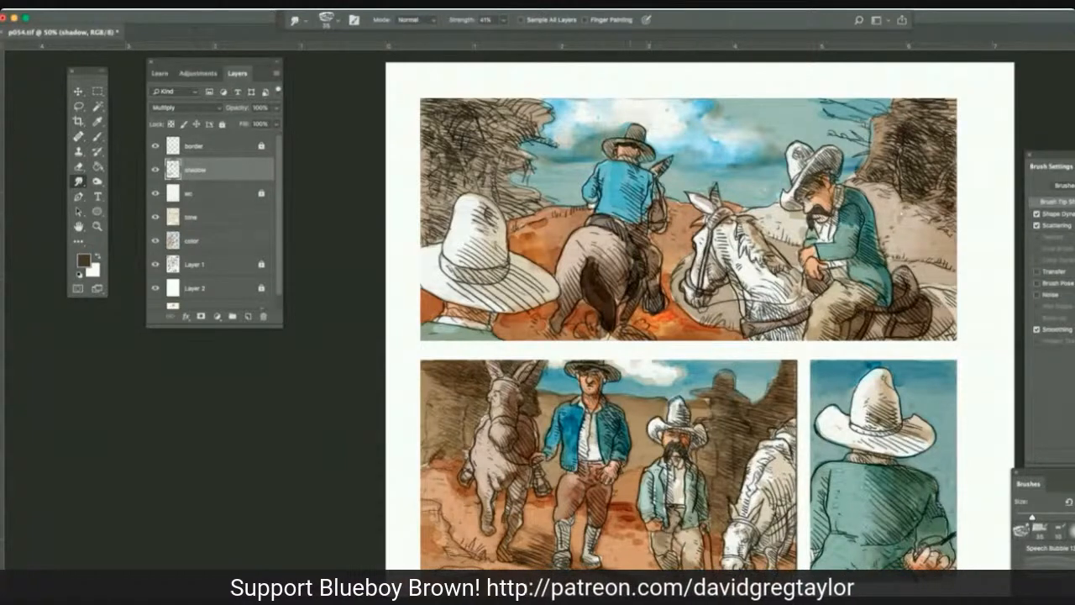
drag(623, 215, 618, 227)
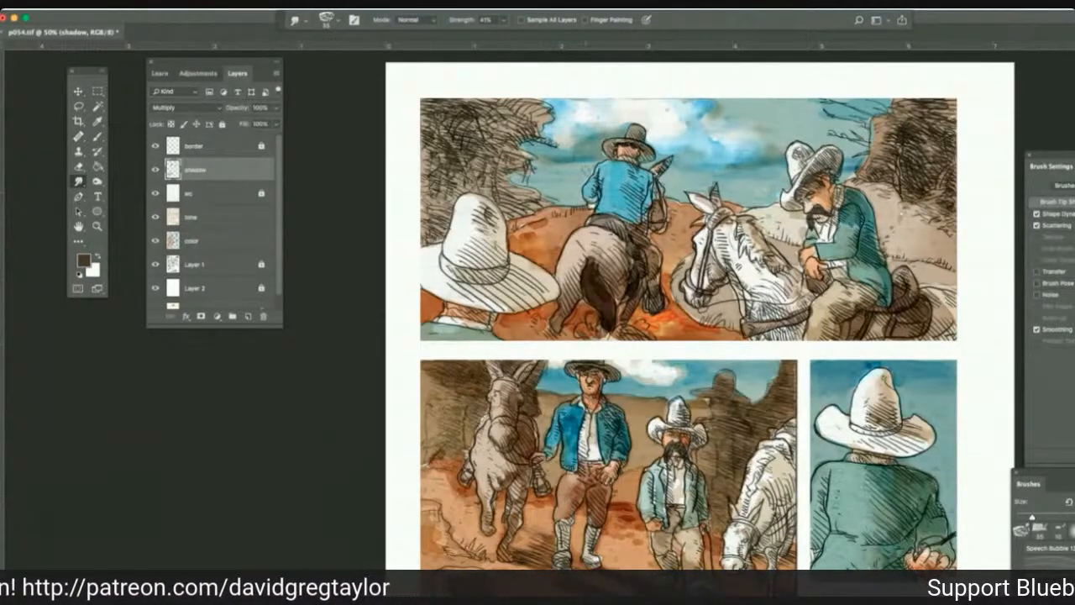
Burn the midtones at 100% exposure on the tone layer across the foreground white hat and the ground around the horses in the top panel.
click(265, 213)
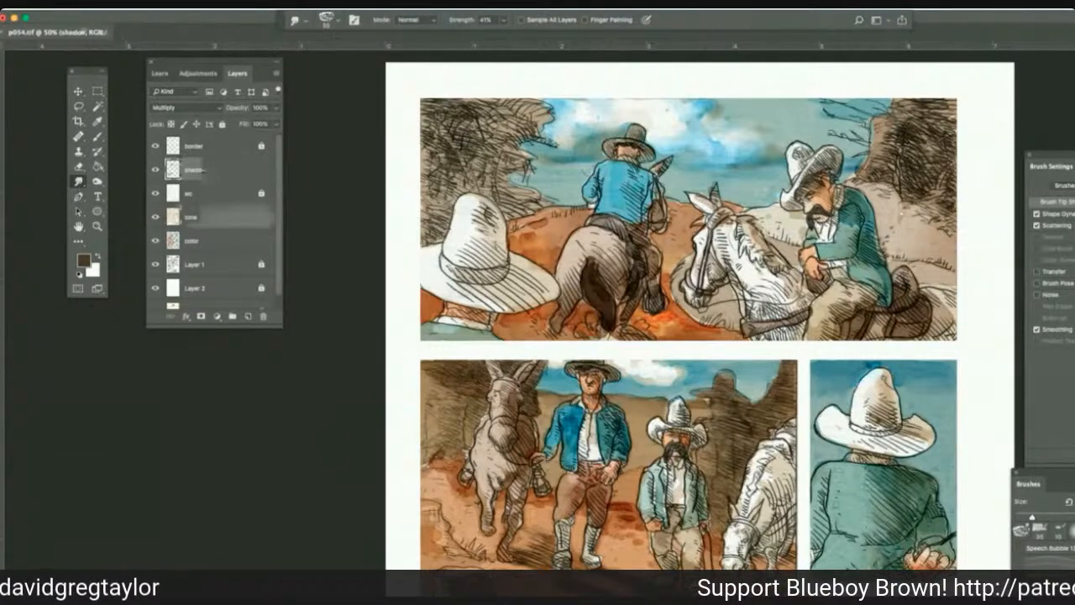
mouse_move(211, 534)
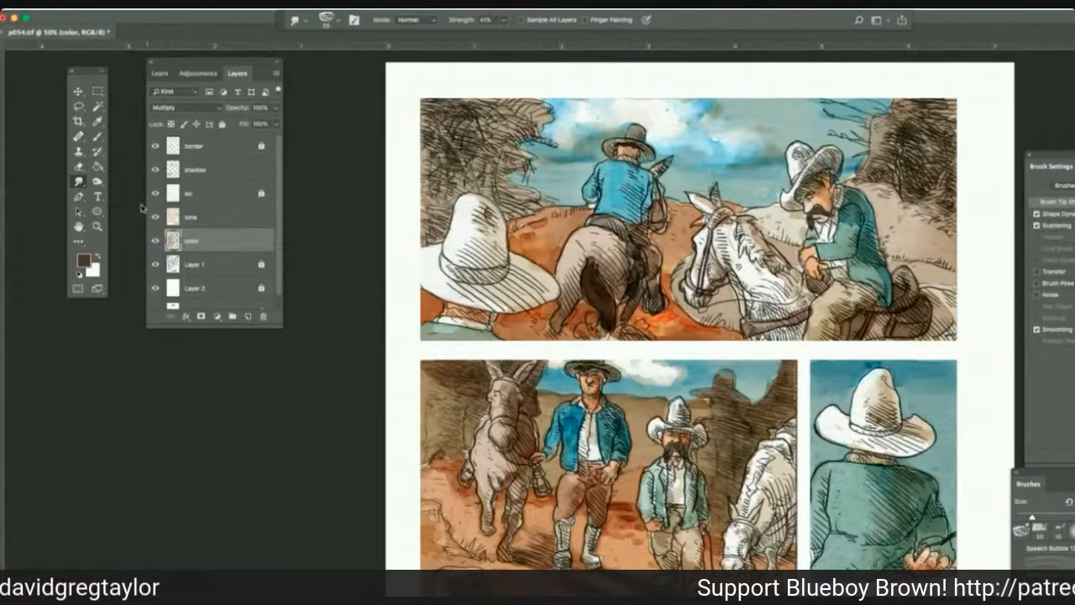
click(97, 182)
click(112, 190)
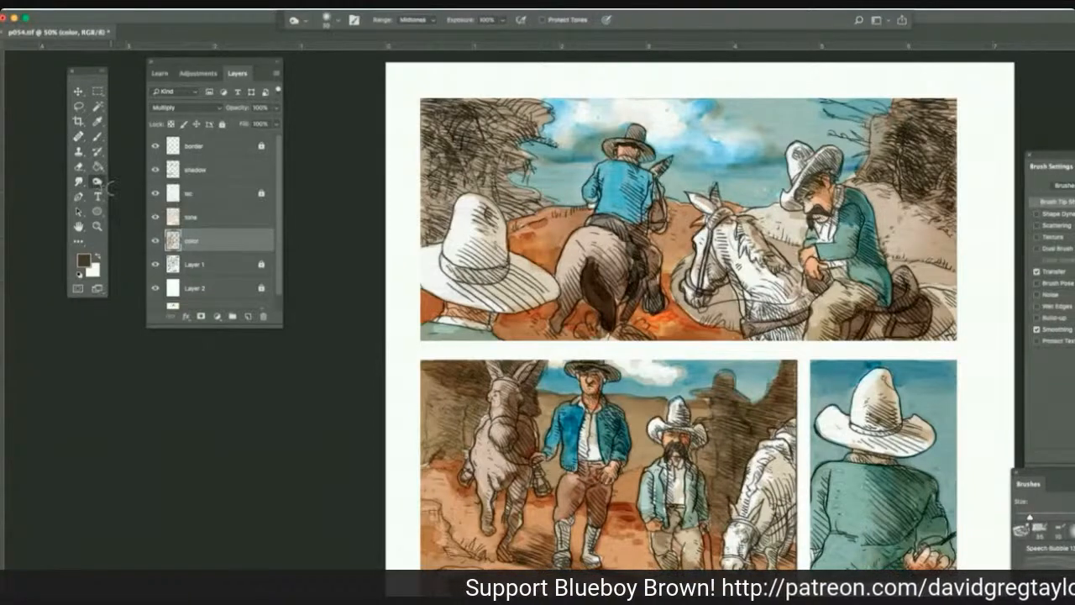
click(219, 217)
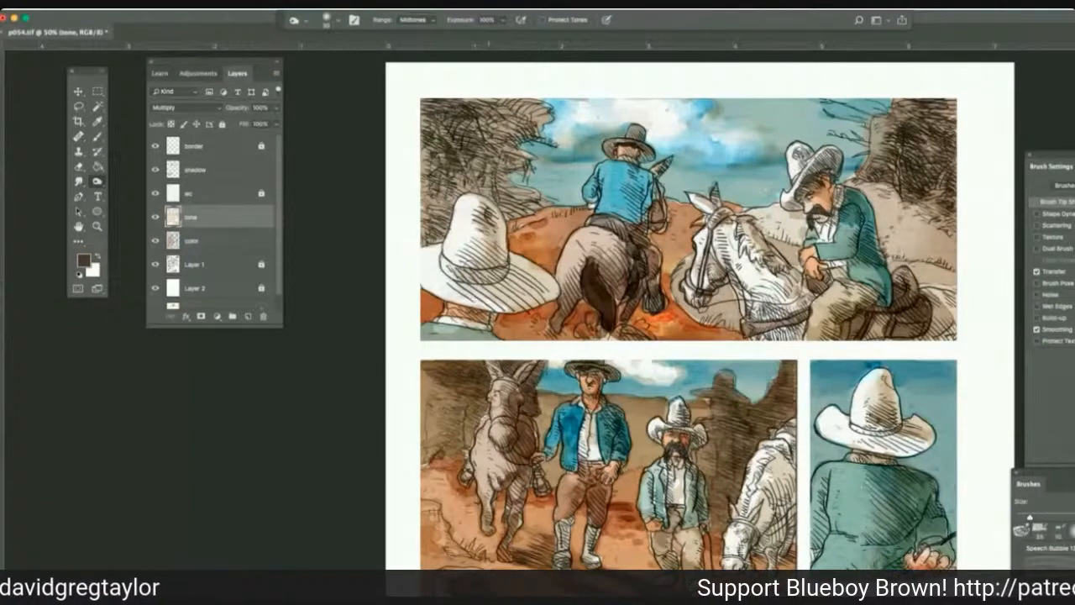
mouse_move(494, 283)
mouse_down()
mouse_move(539, 277)
mouse_move(539, 293)
mouse_move(462, 280)
mouse_move(515, 277)
mouse_move(519, 288)
mouse_move(490, 235)
mouse_move(484, 267)
mouse_up()
drag(490, 225, 482, 265)
mouse_move(482, 313)
mouse_down()
mouse_move(470, 334)
mouse_move(537, 315)
mouse_move(500, 331)
mouse_up()
mouse_move(635, 327)
mouse_down()
mouse_move(623, 333)
mouse_move(727, 319)
mouse_move(729, 303)
mouse_move(669, 288)
mouse_up()
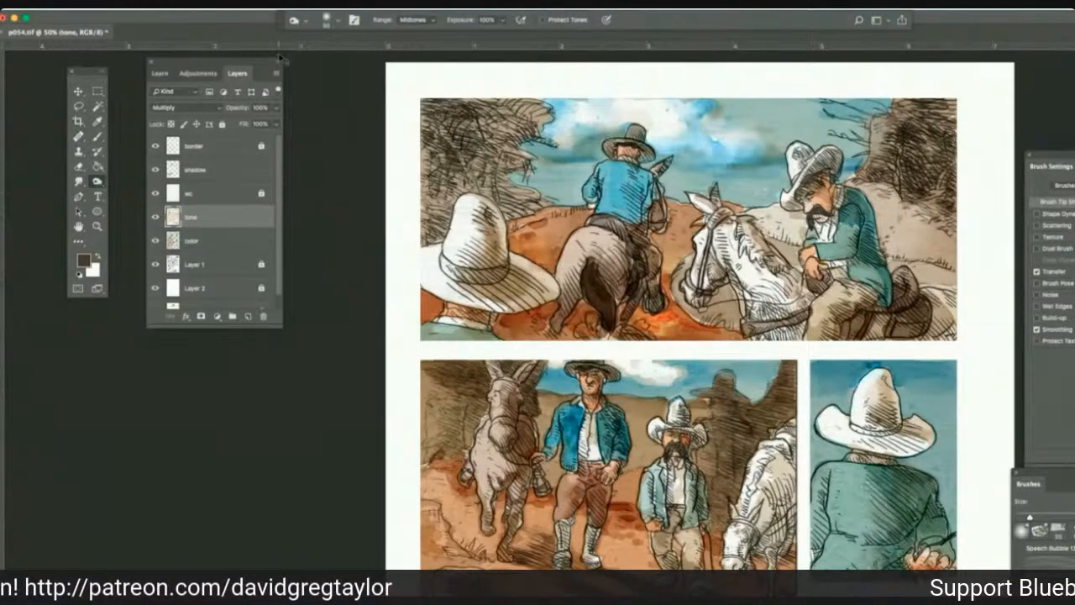
Review the shading across the full page and up close in the upper panels.
key(super+minus)
key(super+minus)
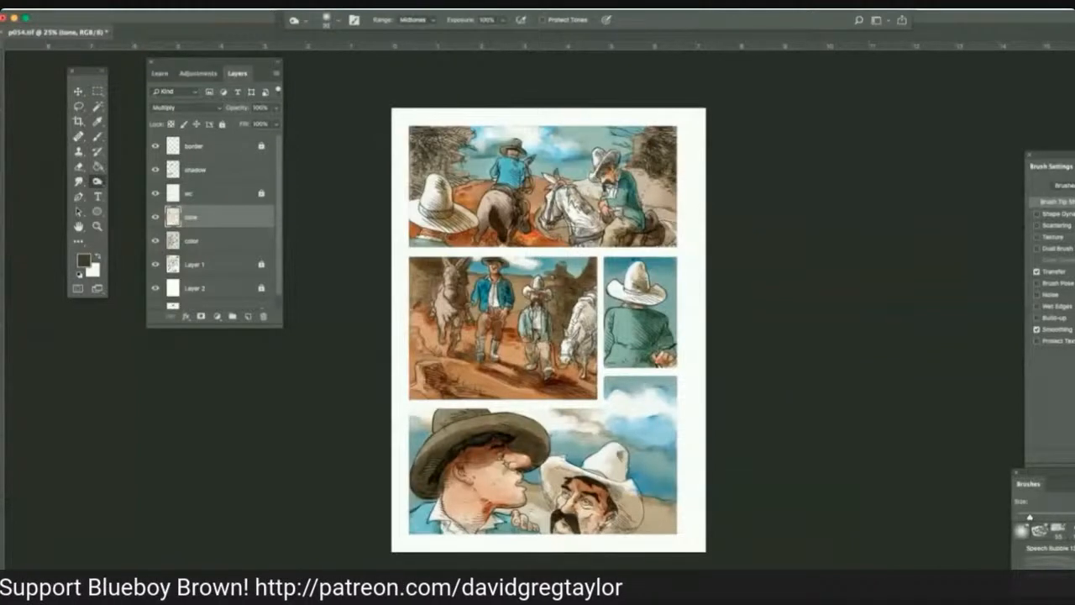
key(super+plus)
key(super+plus)
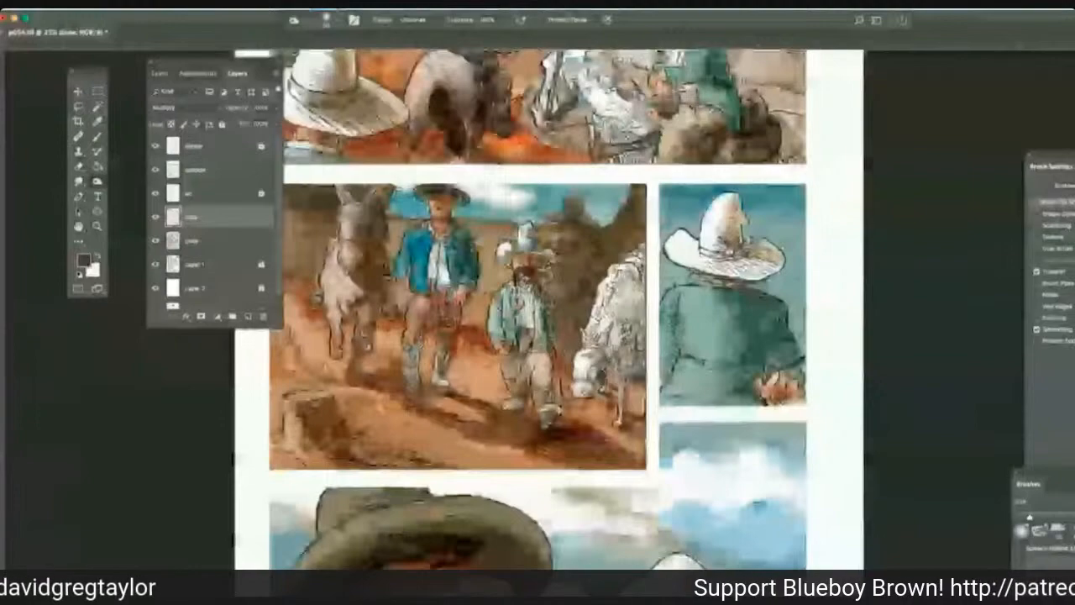
scroll(538, 310, up, 2)
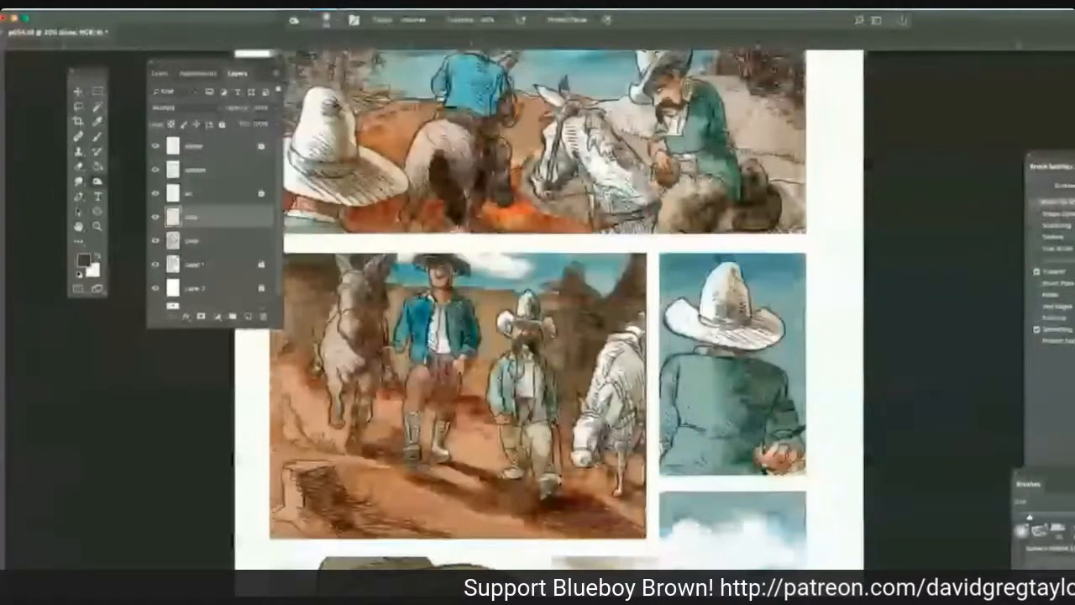
scroll(537, 310, up, 3)
scroll(538, 311, left, 2)
scroll(58, 152, up, 3)
scroll(58, 152, left, 2)
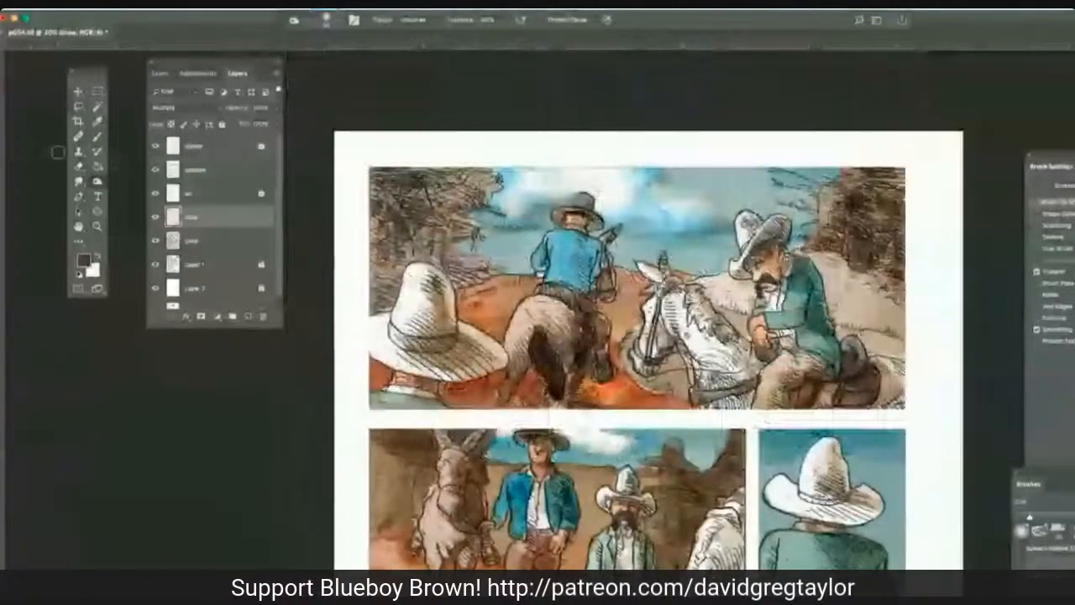
scroll(58, 152, down, 2)
scroll(58, 152, right, 2)
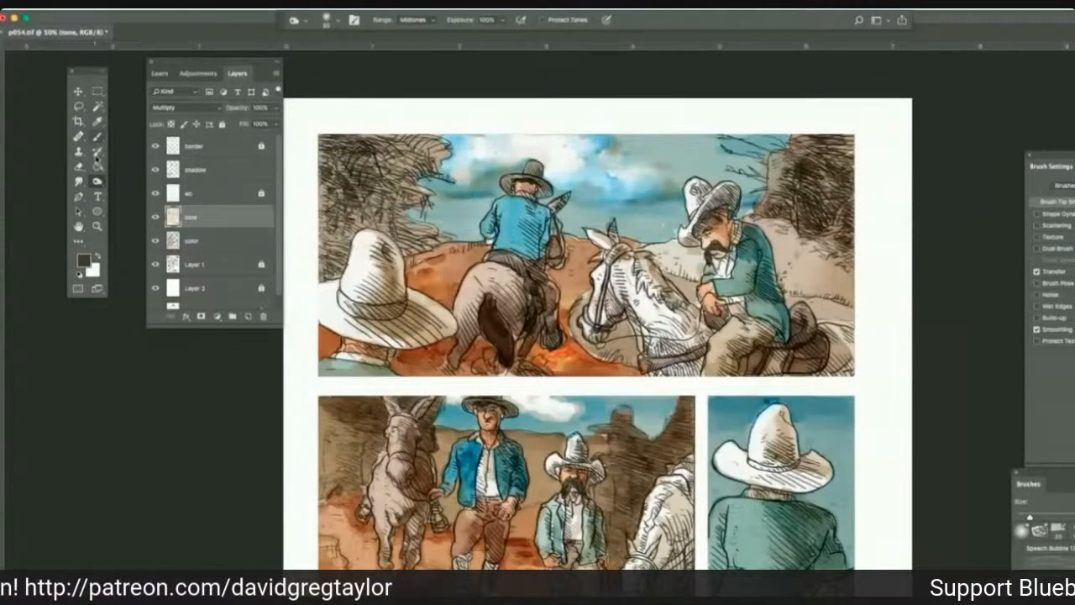
Set the foreground color to a near-black grey, RGB 40, 37, 35, shrink the Multiply brush for fine marks, and save the file.
click(83, 261)
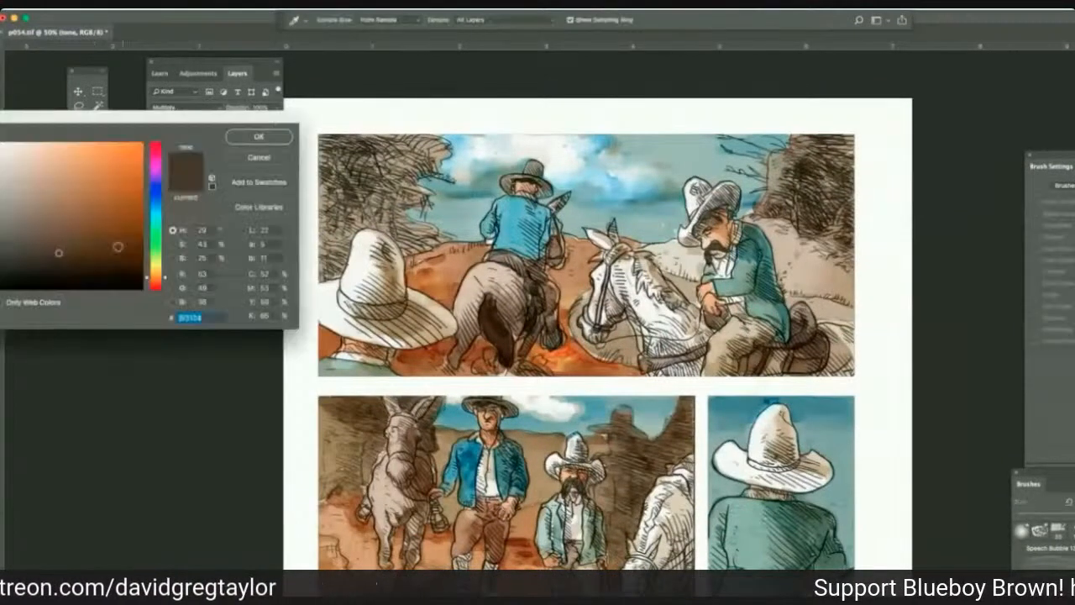
click(14, 267)
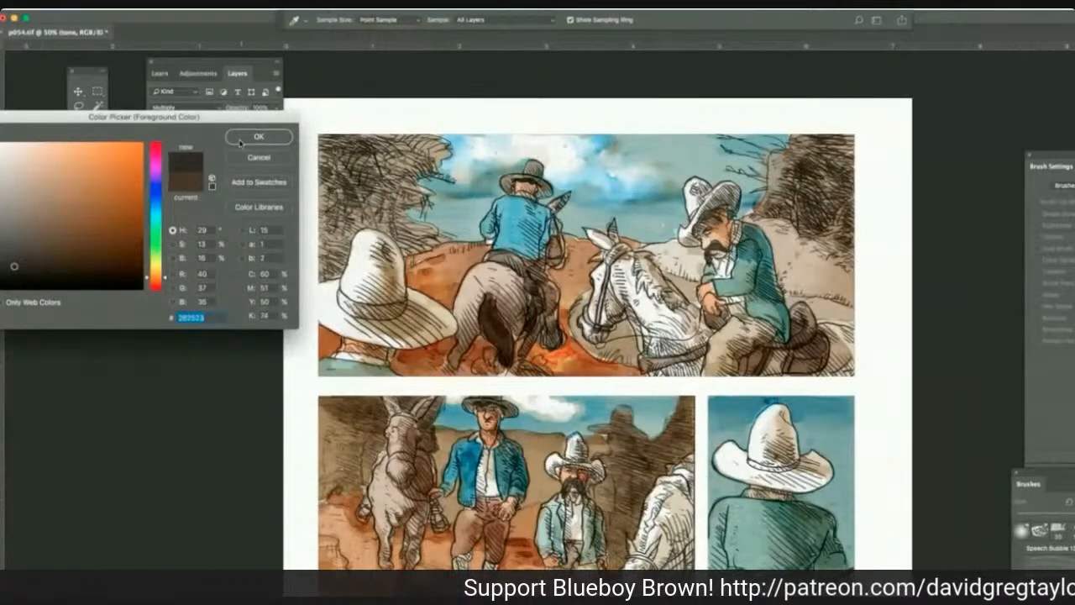
key(Return)
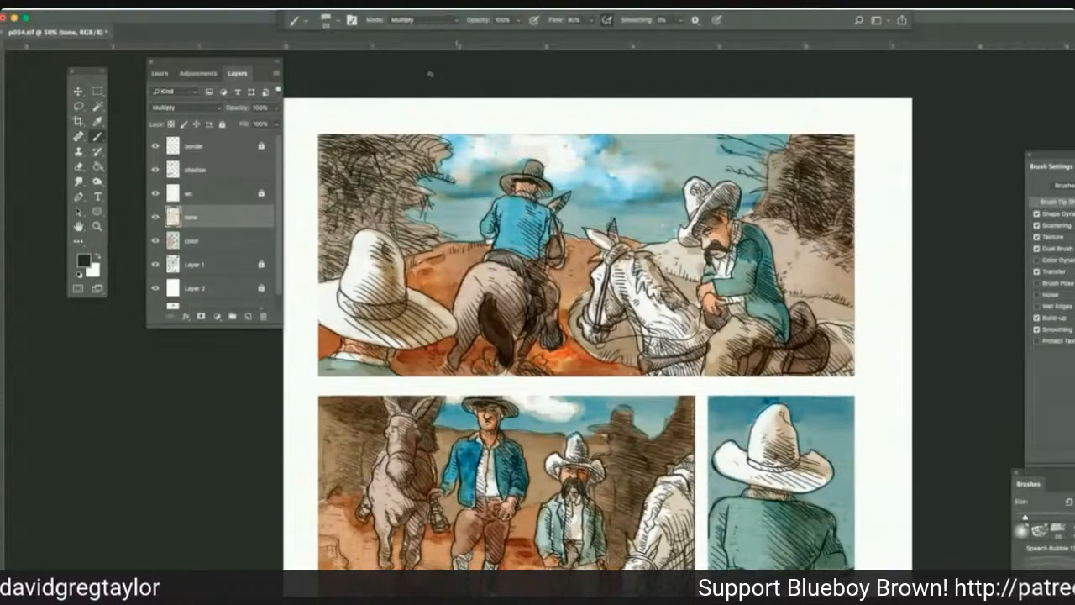
key(bracketleft)
key(bracketleft)
key(bracketleft)
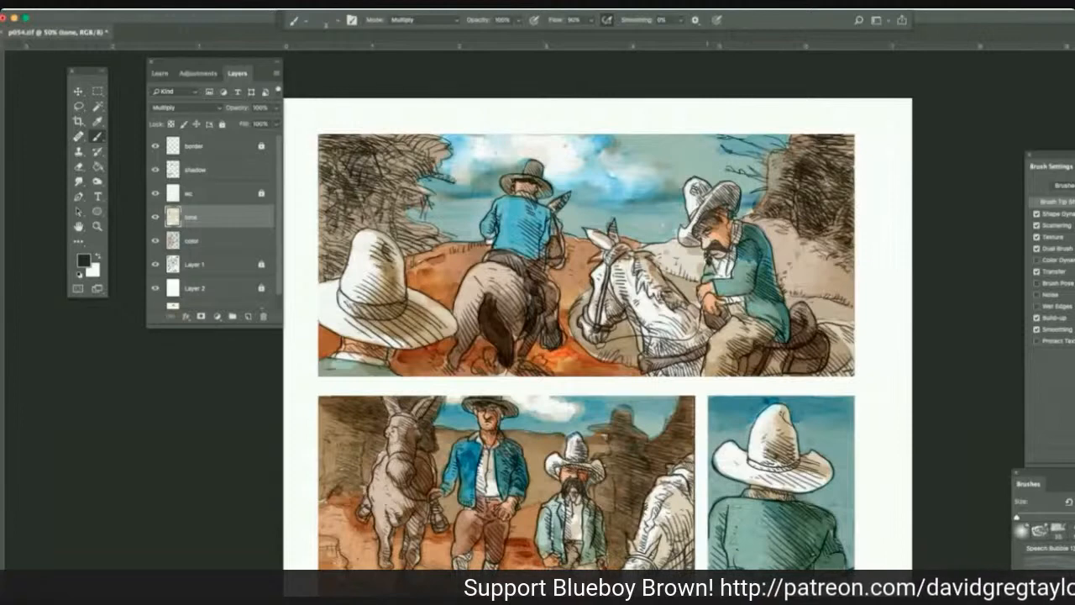
key([)
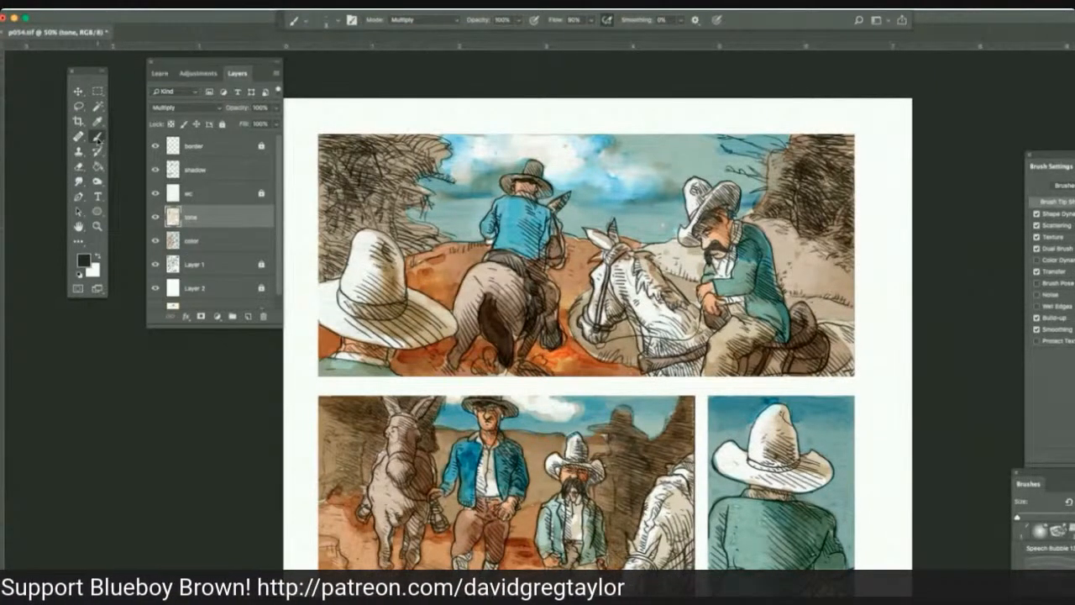
key(super+s)
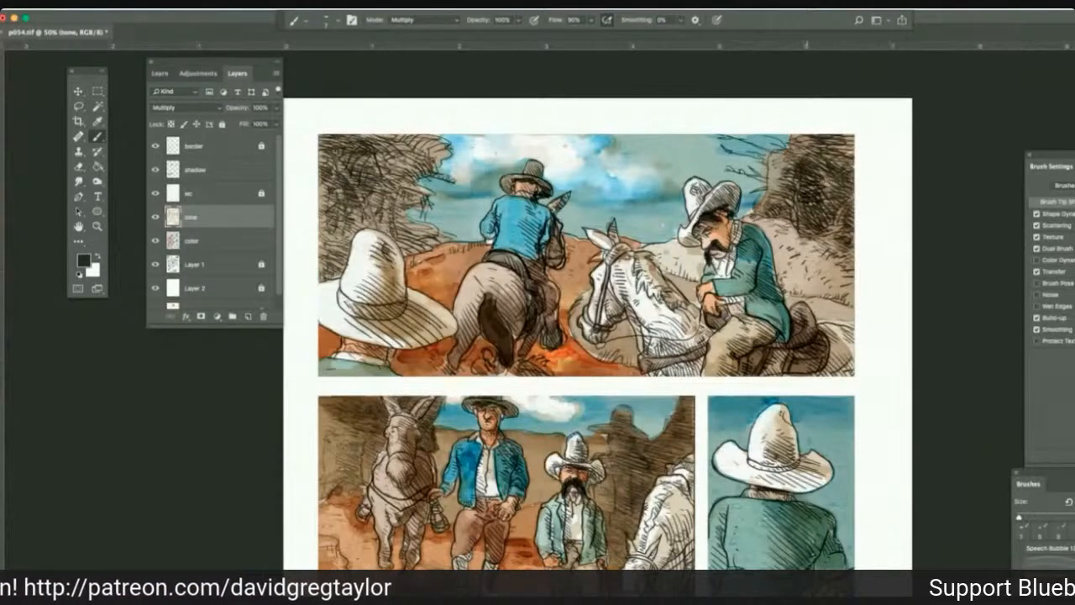
Draw fine dark Multiply strokes on the tone layer over the brush-covered rock behind the mustached rider in the top panel.
mouse_move(811, 167)
mouse_down()
mouse_move(806, 184)
mouse_move(838, 189)
mouse_move(826, 226)
mouse_move(849, 229)
mouse_up()
mouse_move(813, 146)
mouse_down()
mouse_move(846, 153)
mouse_move(851, 139)
mouse_move(815, 174)
mouse_move(791, 158)
mouse_move(777, 166)
mouse_move(796, 183)
mouse_move(770, 213)
mouse_up()
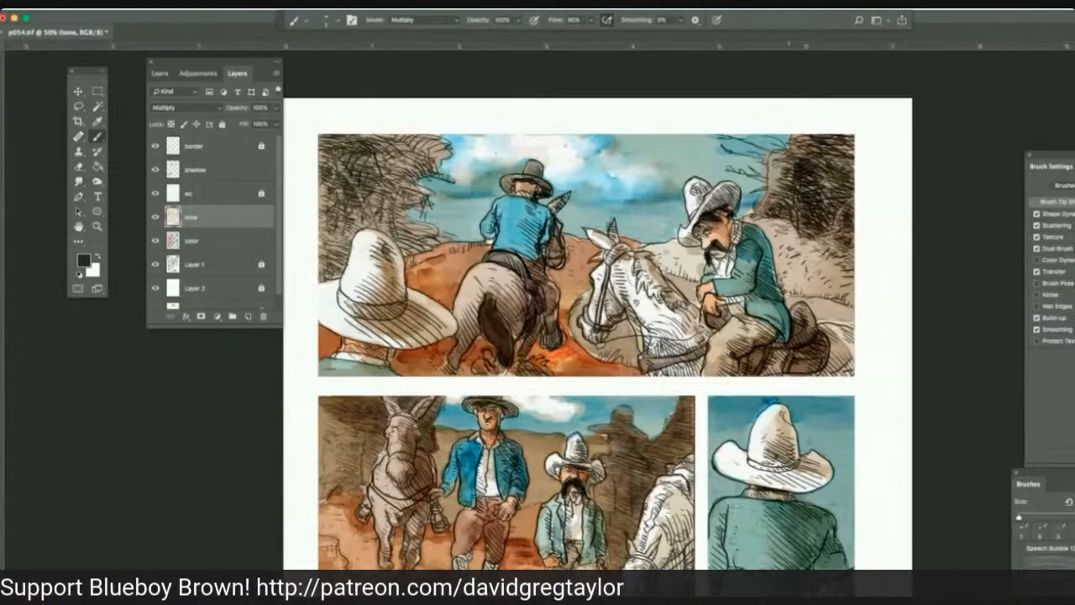
drag(786, 219, 772, 226)
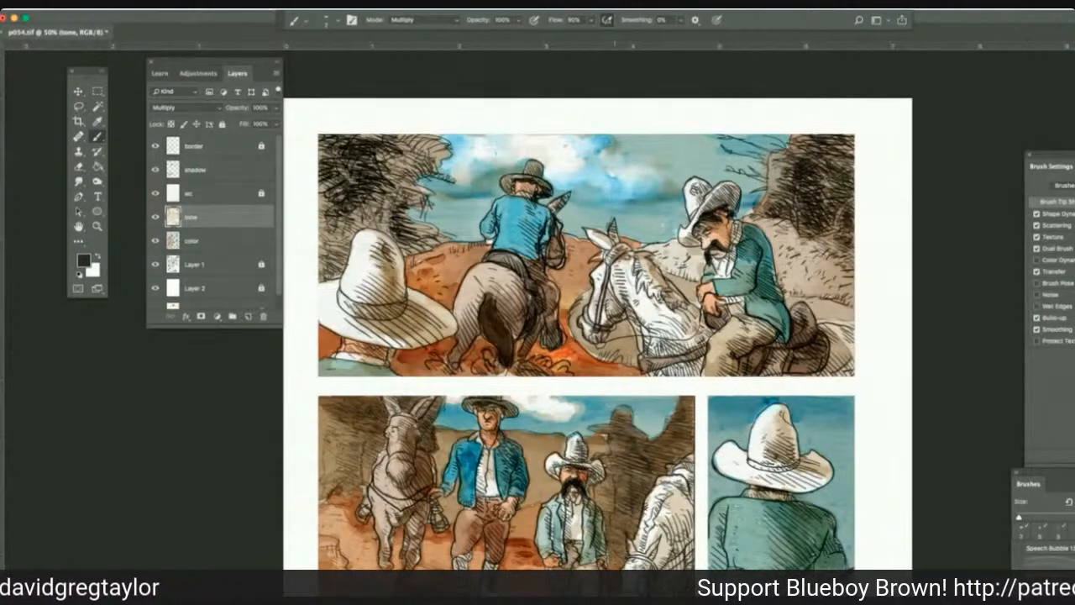
Add fine dark strokes to the white horse's head, bridle, mane and neck in the top panel.
drag(615, 291, 640, 357)
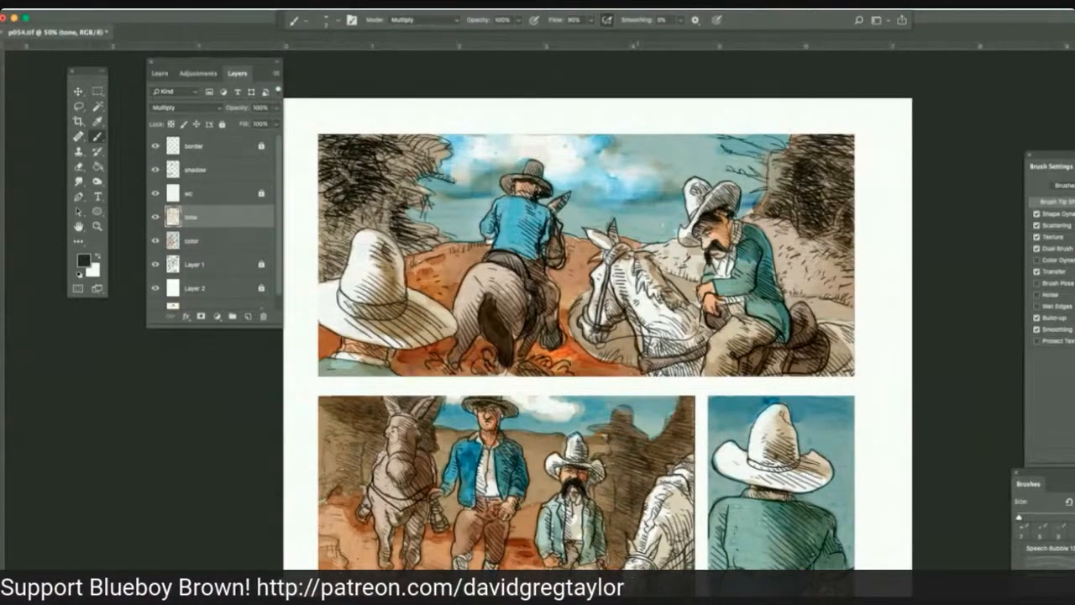
mouse_move(629, 301)
mouse_down()
mouse_move(640, 342)
mouse_move(610, 320)
mouse_up()
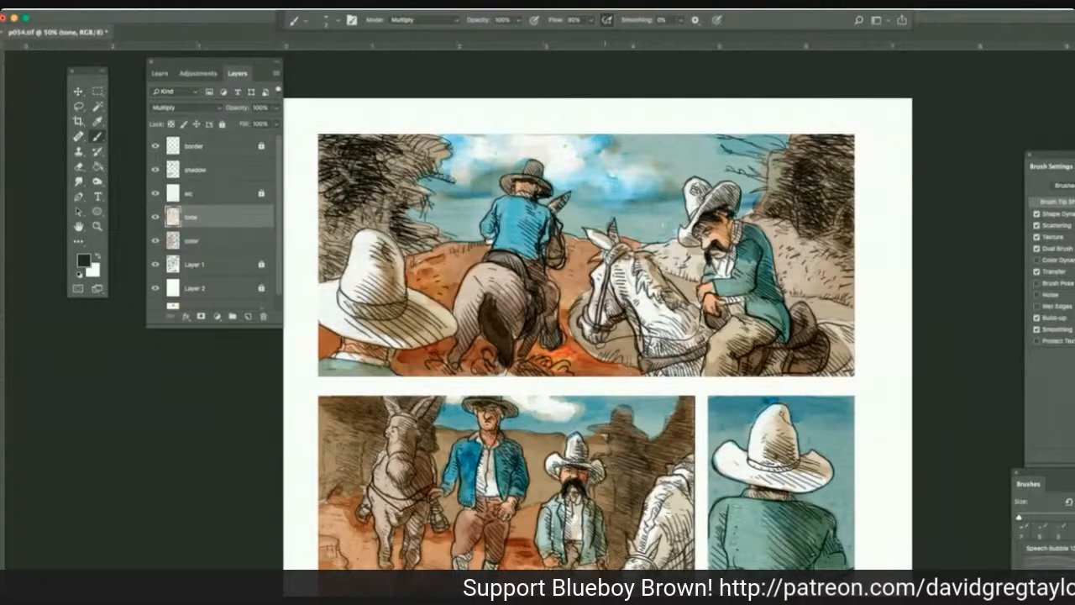
mouse_move(602, 310)
mouse_down()
mouse_move(597, 322)
mouse_move(615, 324)
mouse_move(608, 339)
mouse_up()
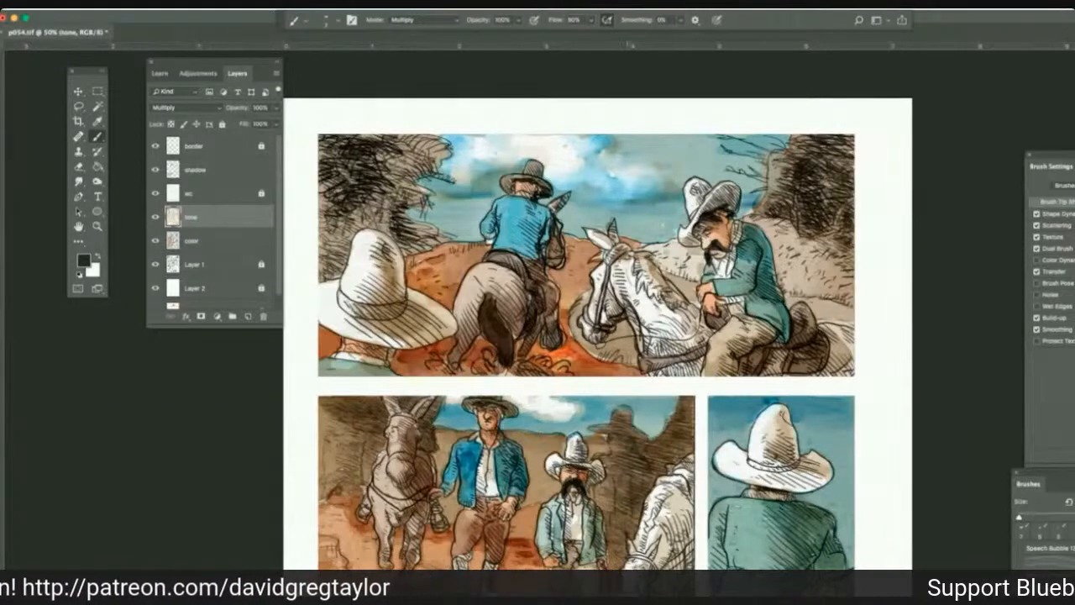
drag(639, 261, 658, 273)
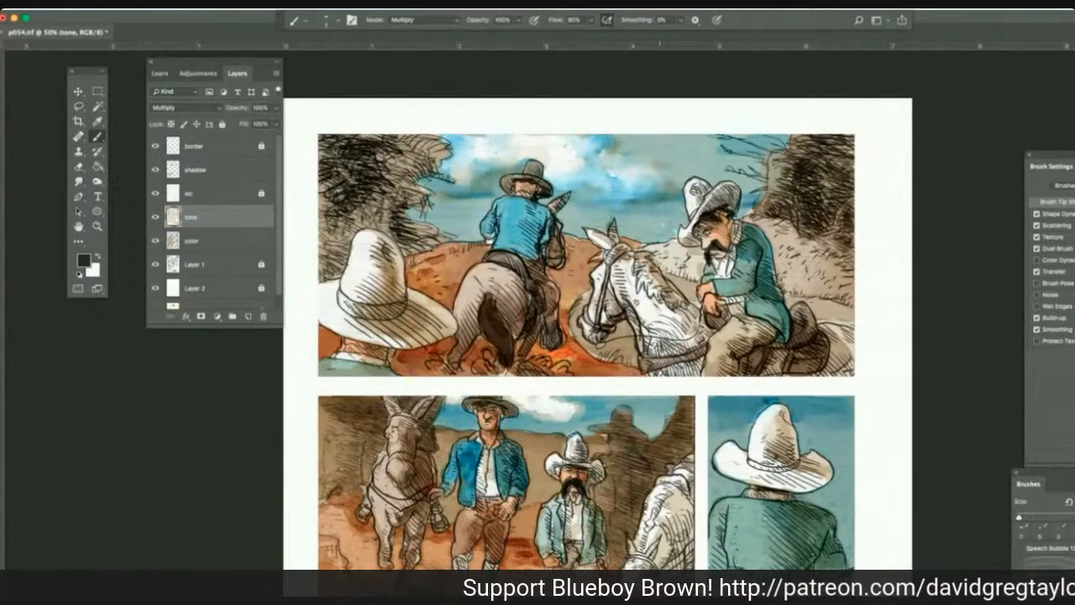
drag(650, 273, 660, 287)
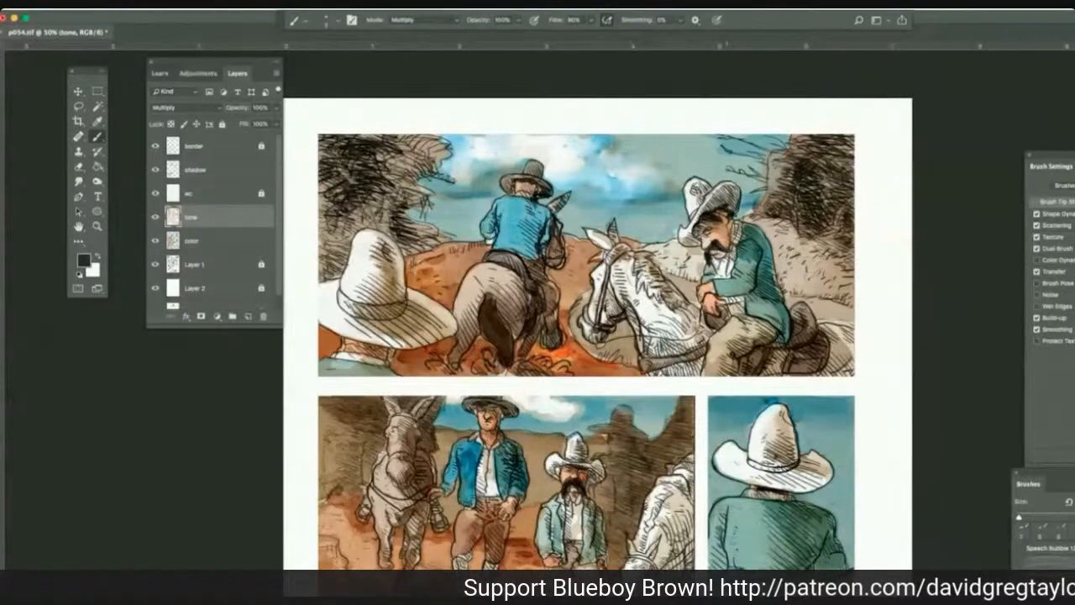
Draw fine dark strokes over the foreground rock and the ground near the white horse in the second panel.
scroll(587, 336, down, 5)
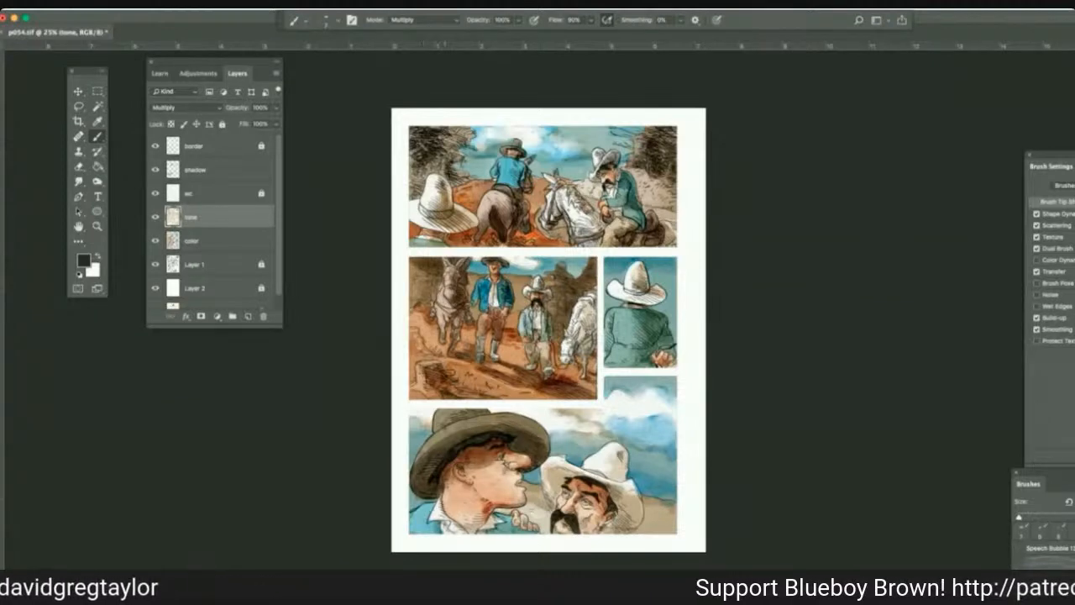
drag(446, 360, 434, 361)
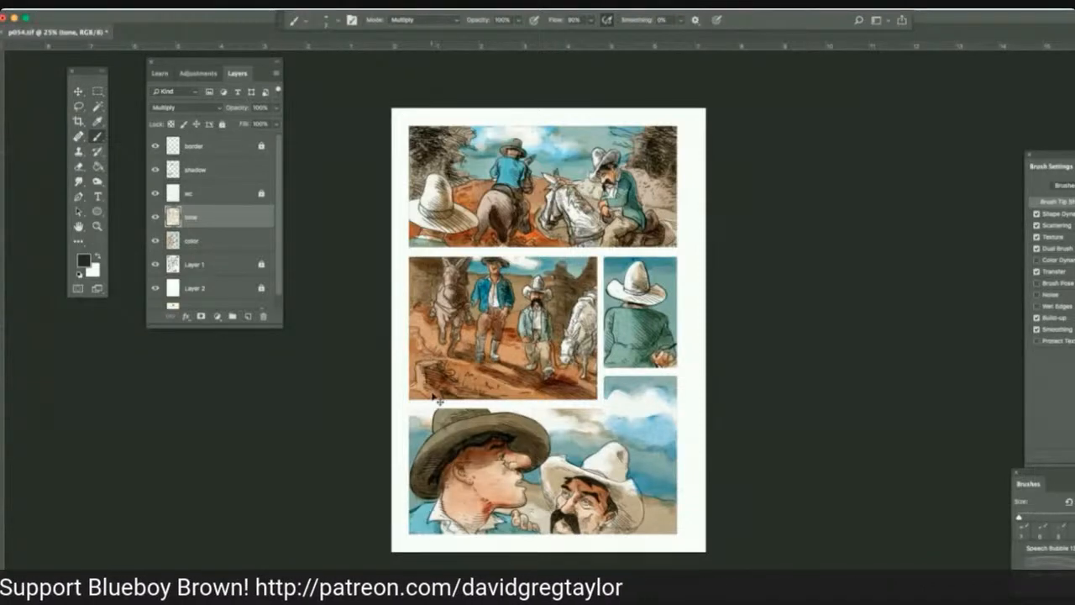
key(super+plus)
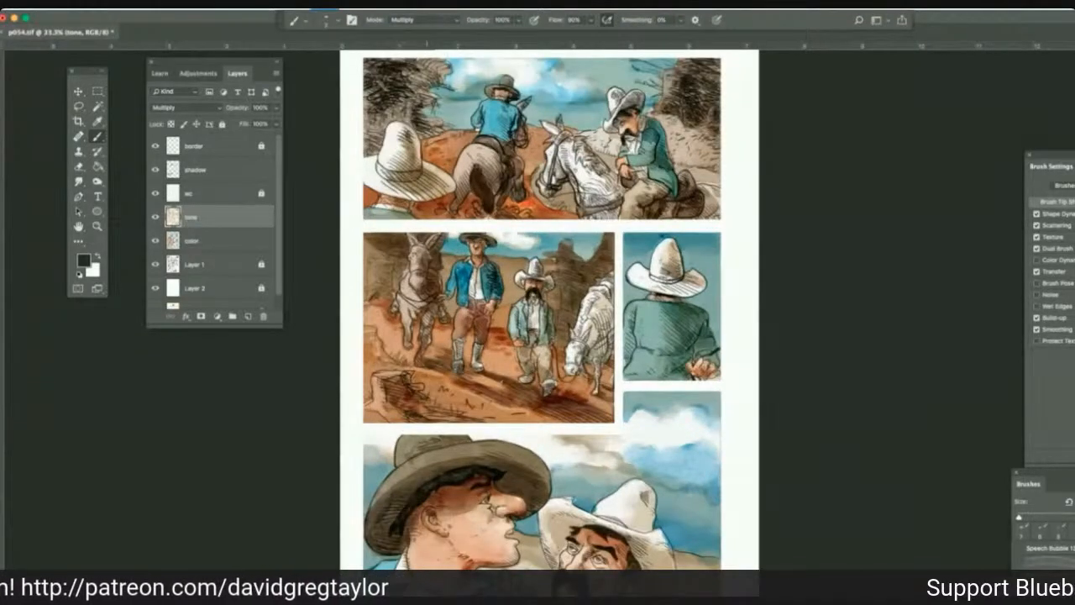
key(super+plus)
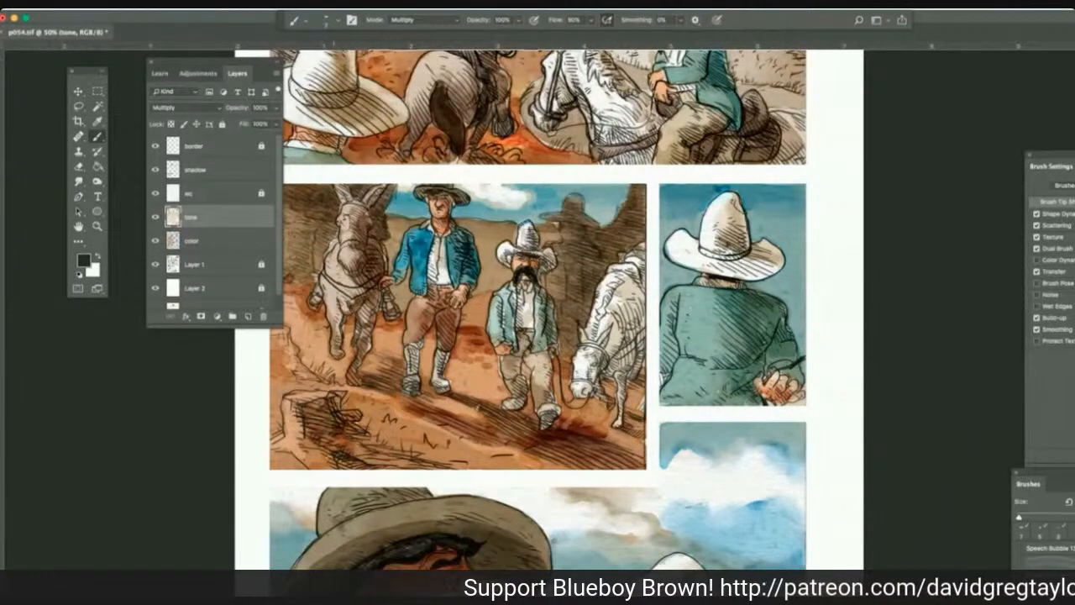
drag(333, 410, 308, 445)
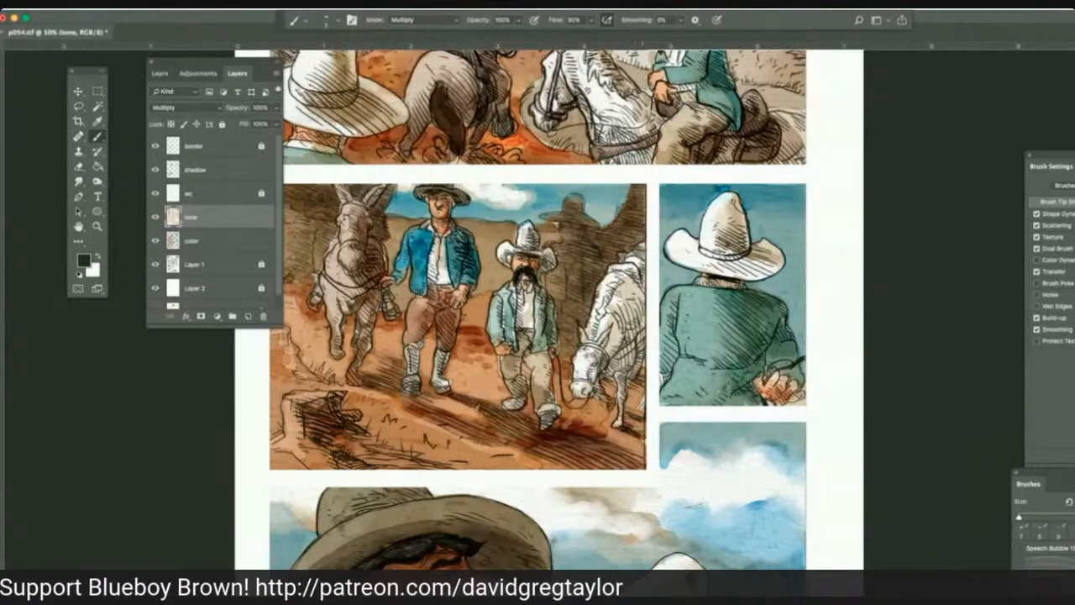
drag(643, 413, 623, 412)
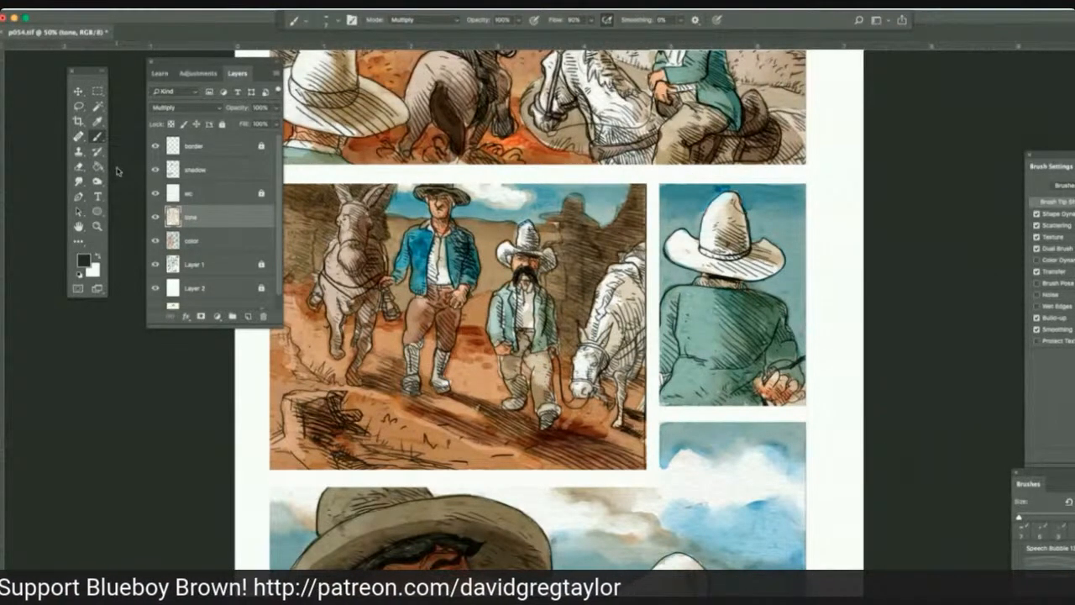
Sample a pale blue-green and deepen the mustached man's jacket in the second panel with the Multiply brush on the color layer.
key(i)
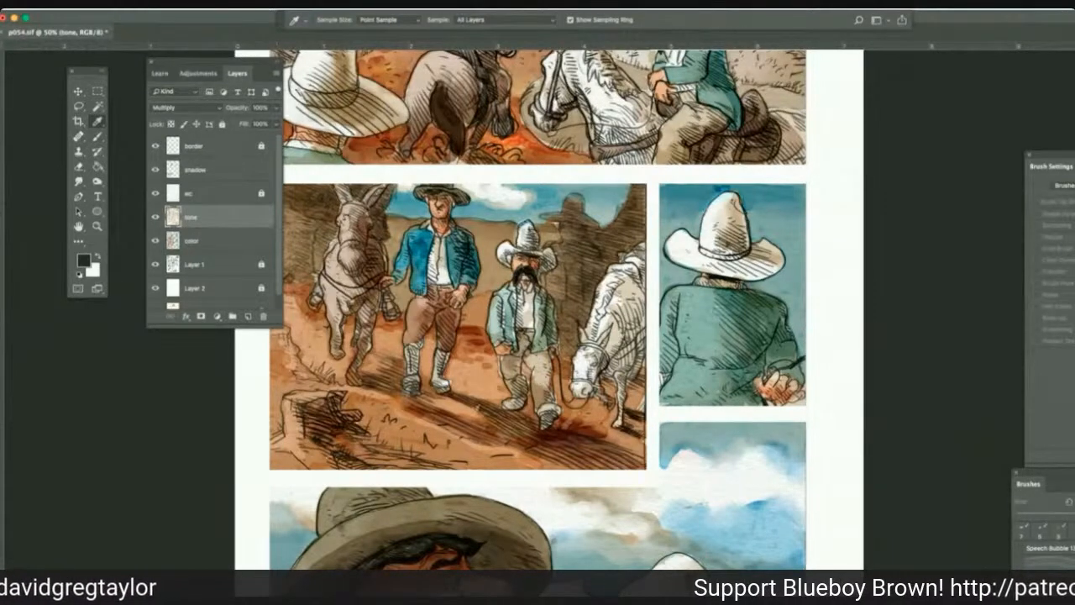
click(356, 245)
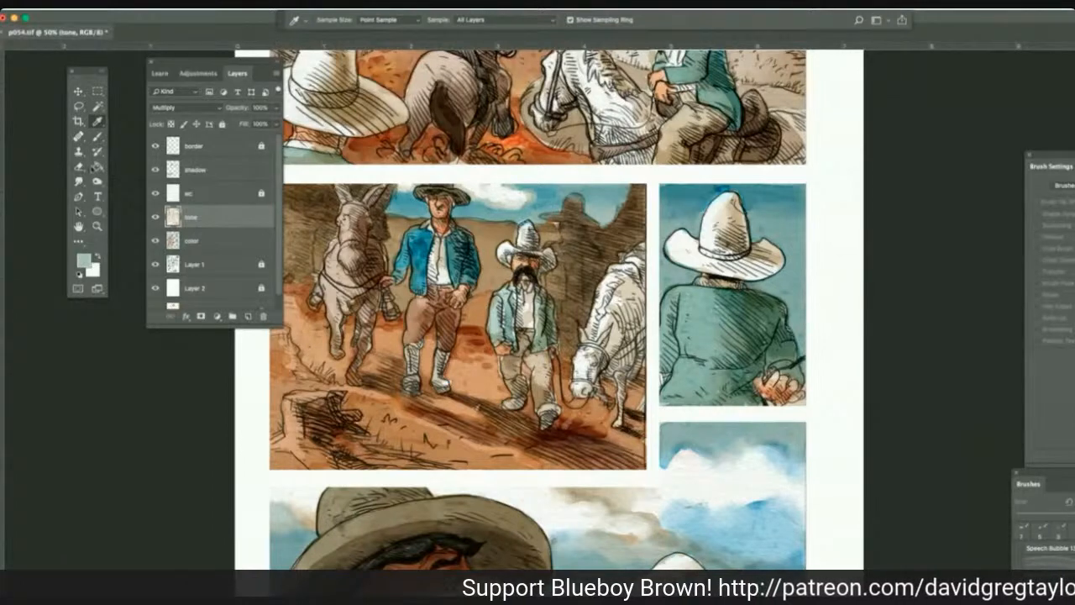
click(98, 136)
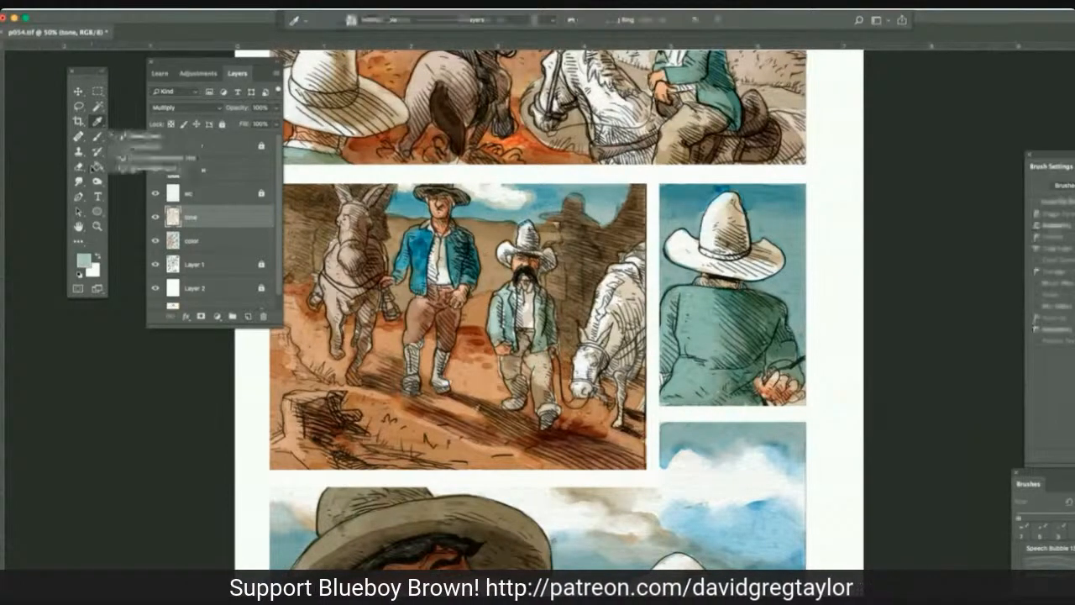
click(243, 241)
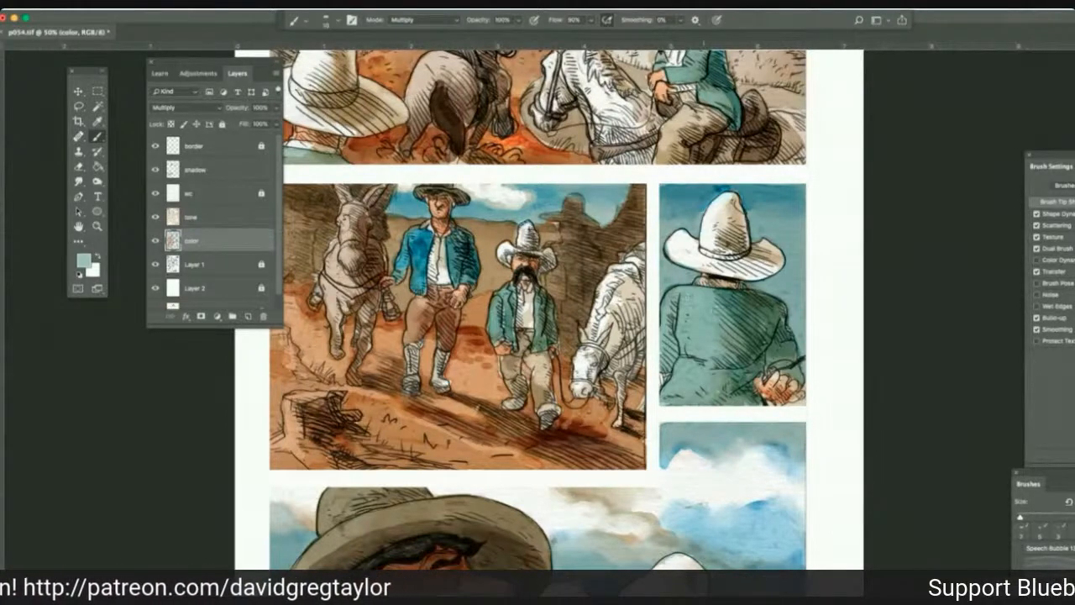
Enlarge the brush to 15 and shade the teal coat of the man seen from behind in the third panel.
key(])
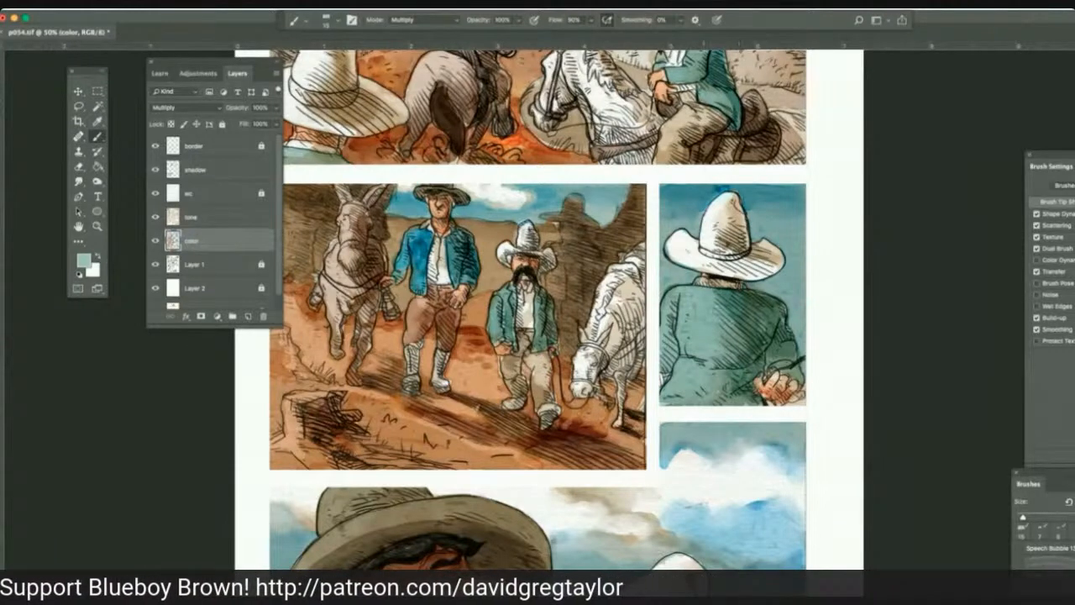
drag(702, 310, 694, 329)
mouse_move(710, 288)
mouse_down()
mouse_move(690, 289)
mouse_move(715, 296)
mouse_move(746, 374)
mouse_up()
mouse_move(748, 318)
mouse_down()
mouse_move(774, 341)
mouse_move(781, 297)
mouse_move(729, 323)
mouse_up()
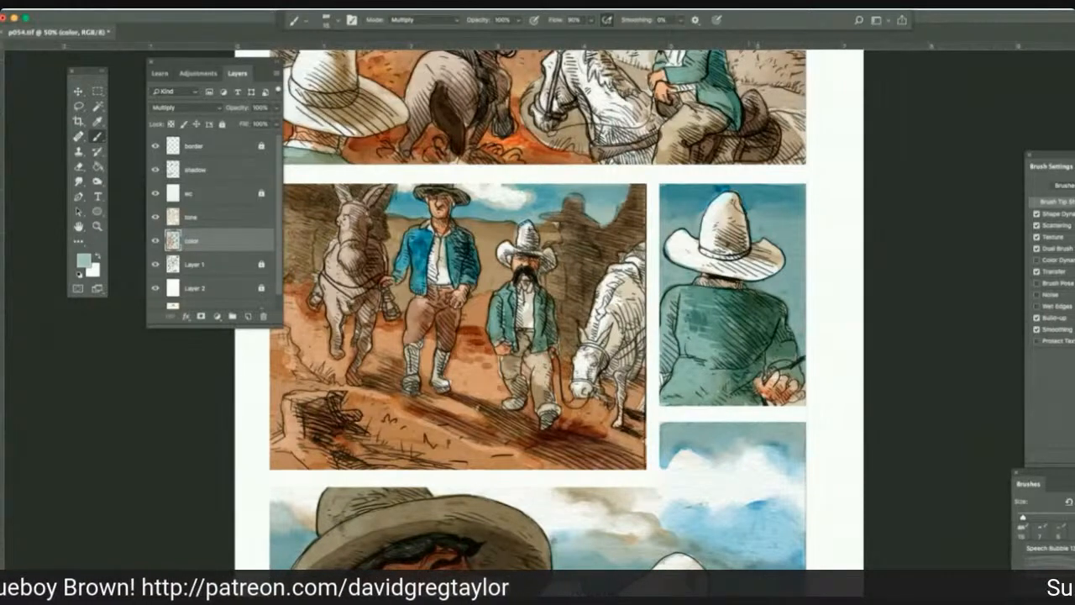
Smudge the teal coat shading in the third panel and burn midtones on the foreground rock and ground shadows in the second panel.
click(79, 180)
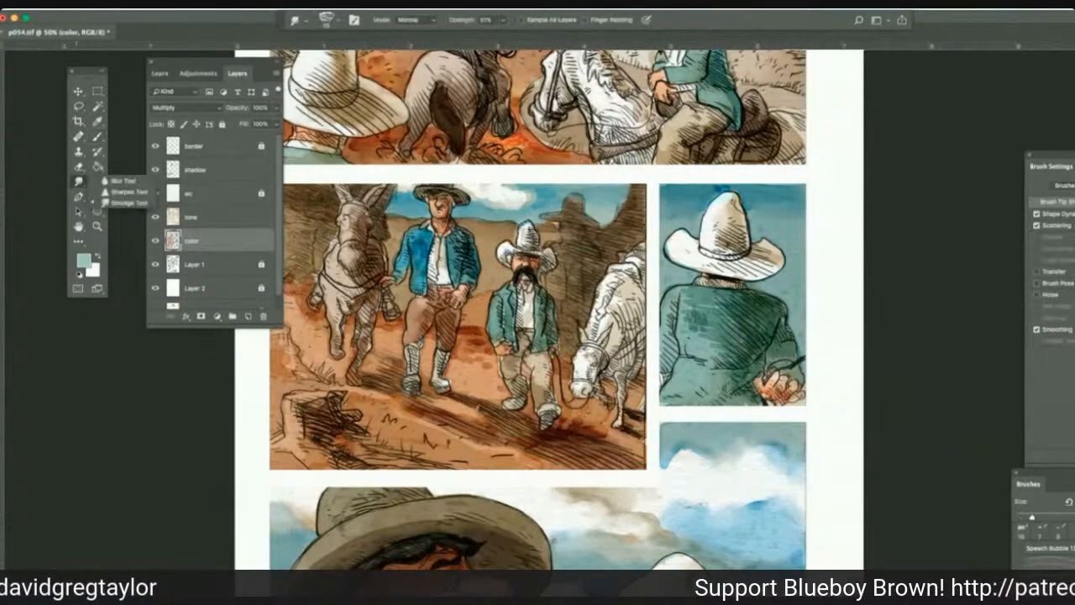
click(117, 202)
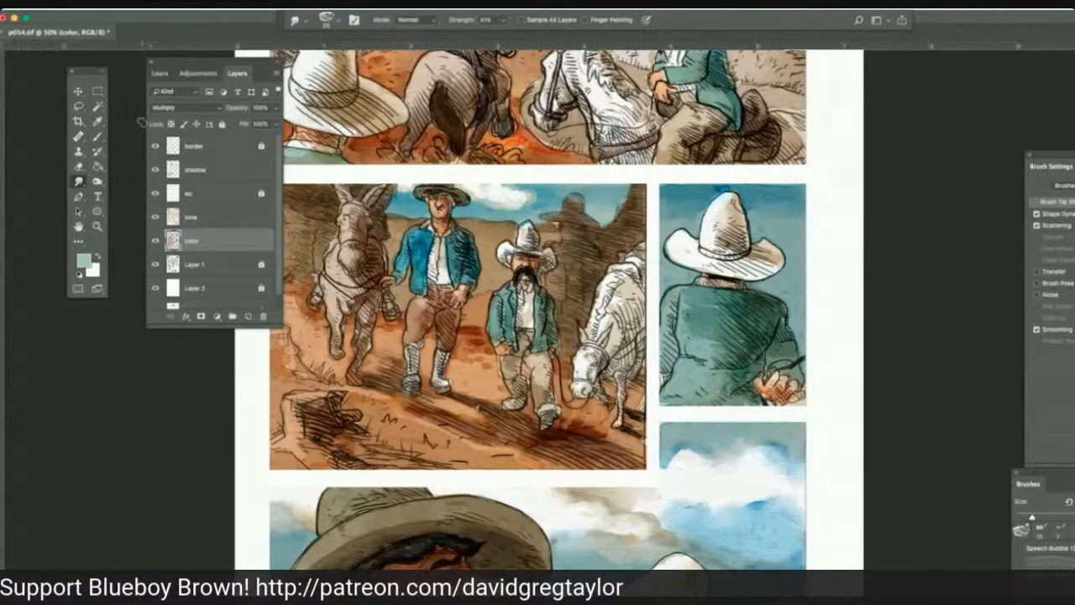
click(97, 180)
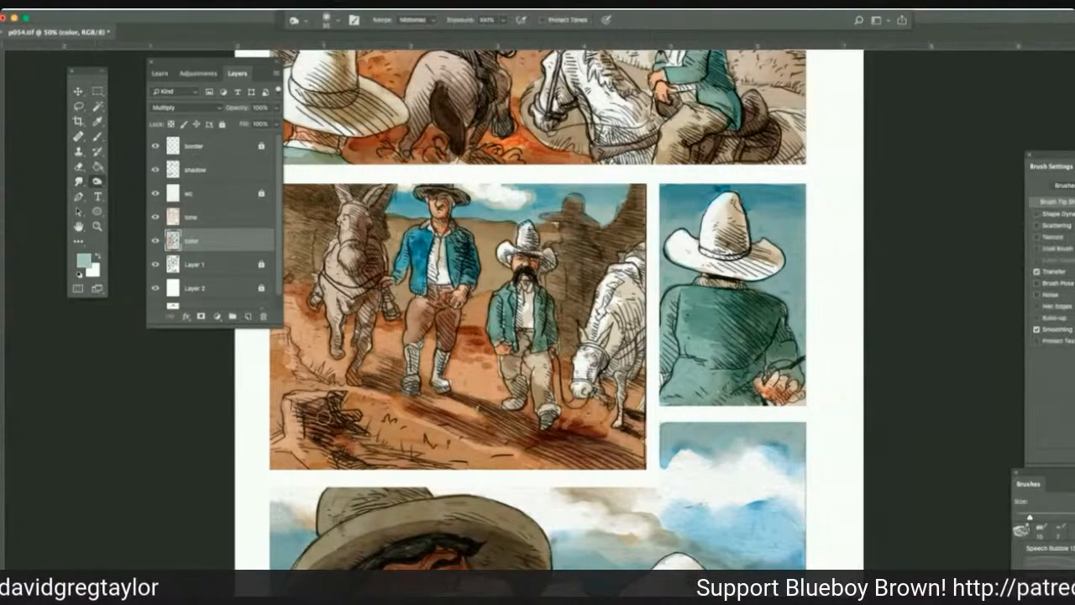
click(324, 418)
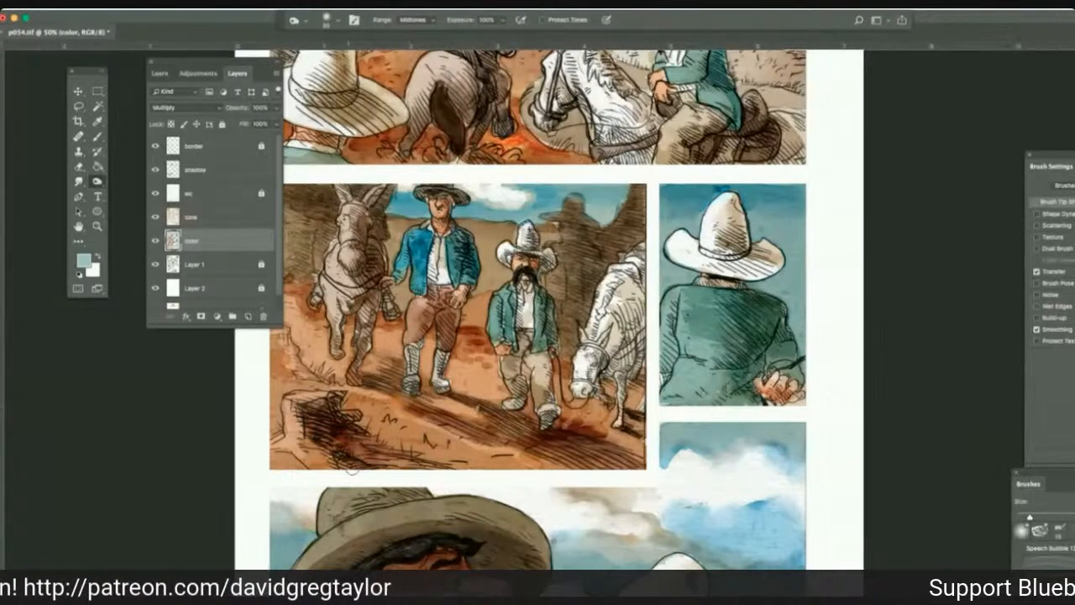
mouse_move(522, 449)
mouse_down()
mouse_move(598, 463)
mouse_move(454, 398)
mouse_move(417, 403)
mouse_up()
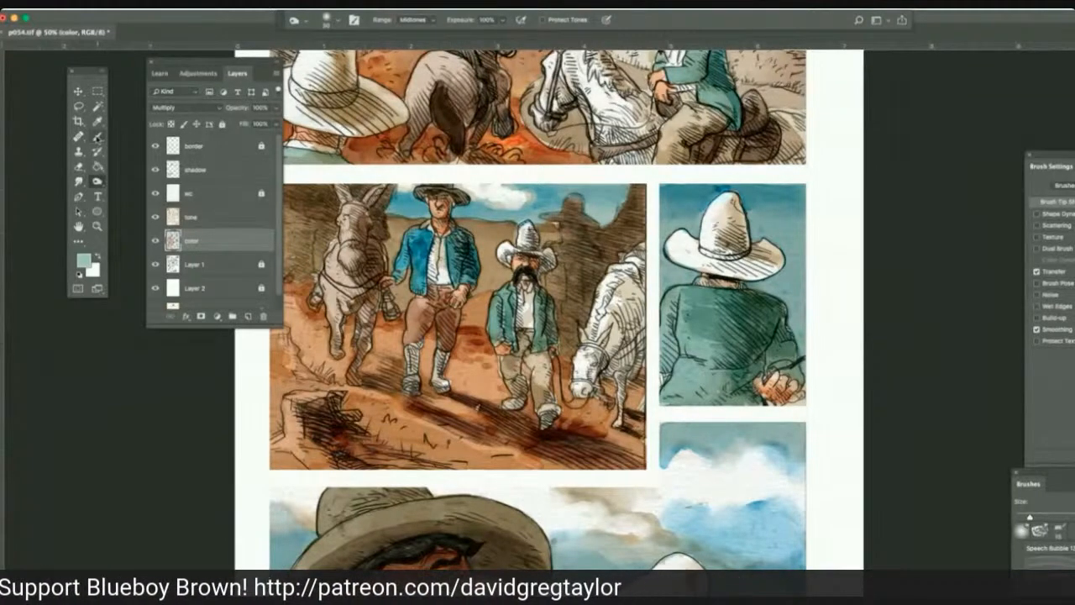
Sample the orange-brown ground and color the taller man's white boots in the second panel with the Multiply brush.
key(i)
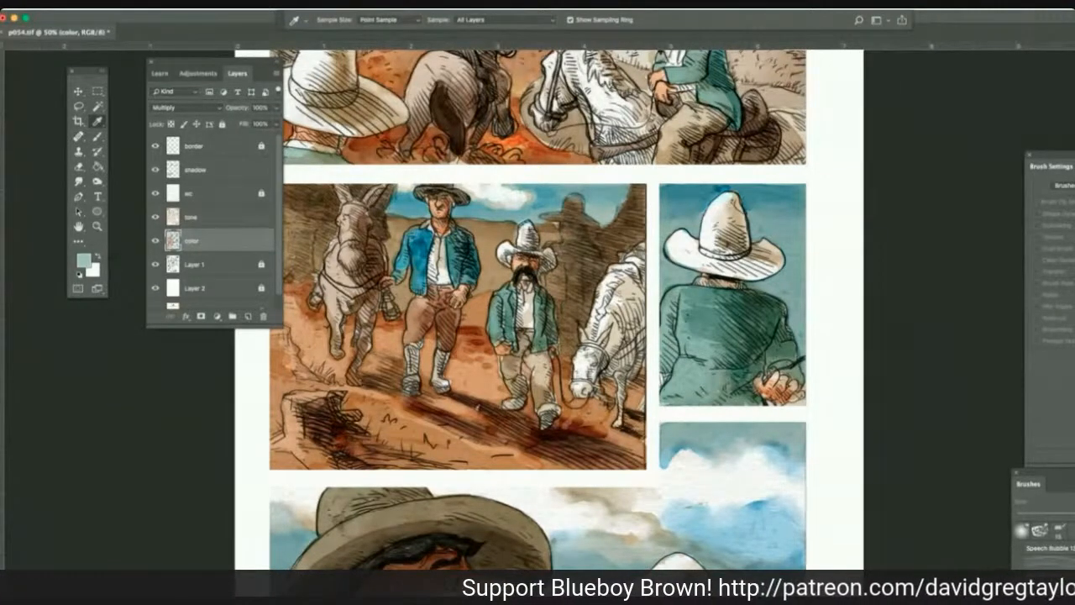
click(378, 370)
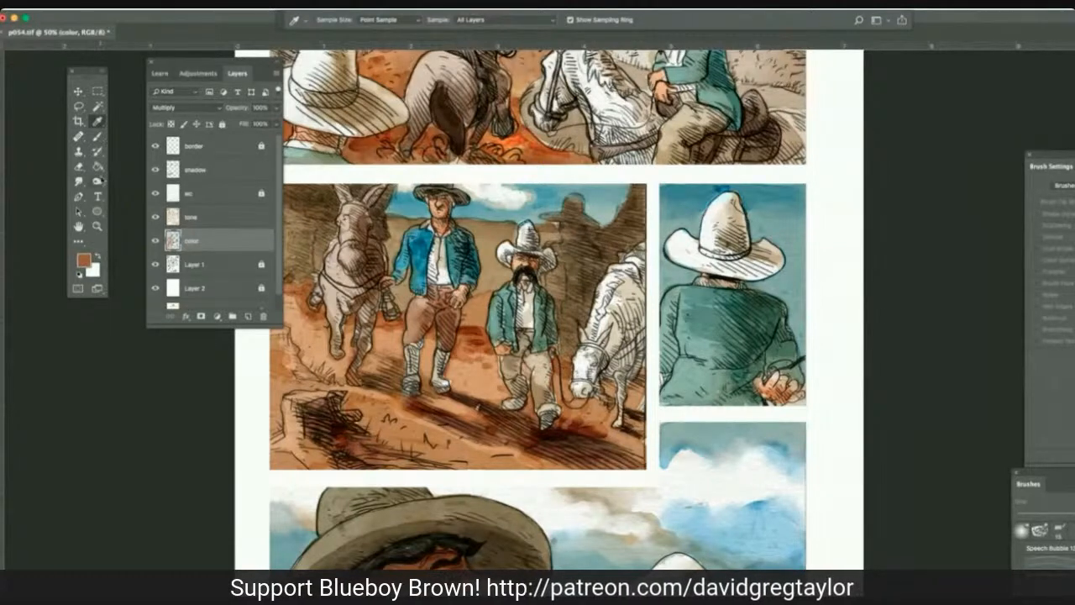
click(97, 136)
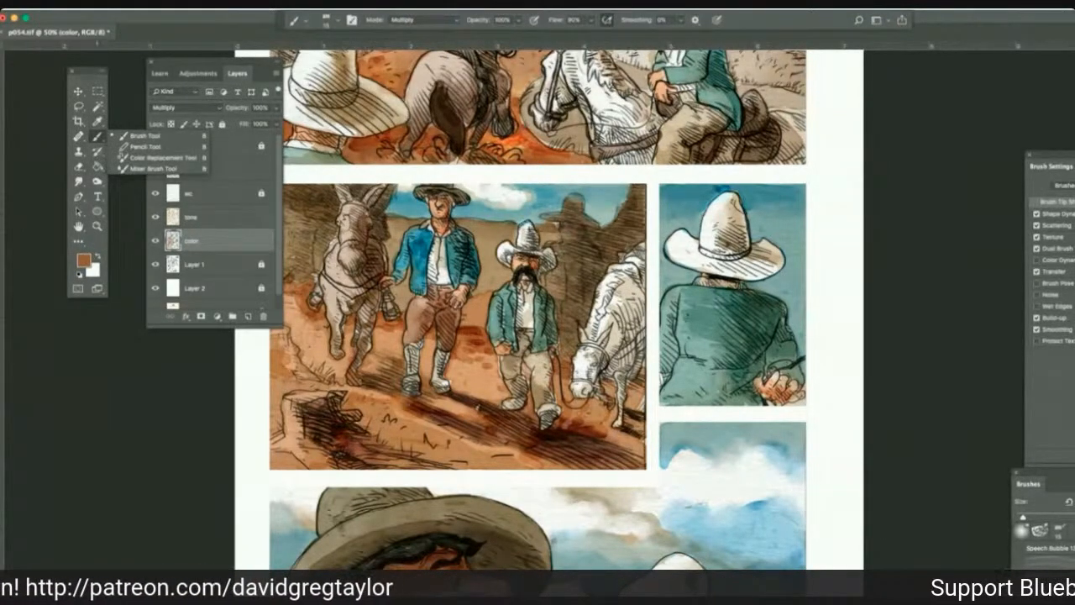
click(97, 137)
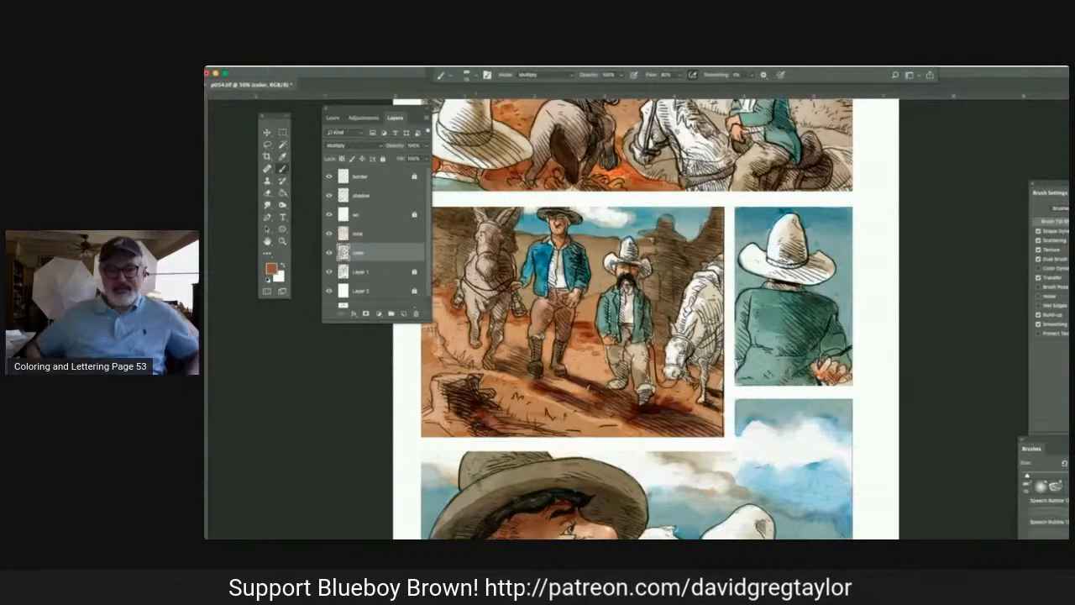
Examine the coloring of each panel and the balance of the whole page at reduced size.
scroll(659, 316, up, 2)
scroll(646, 319, up, 5)
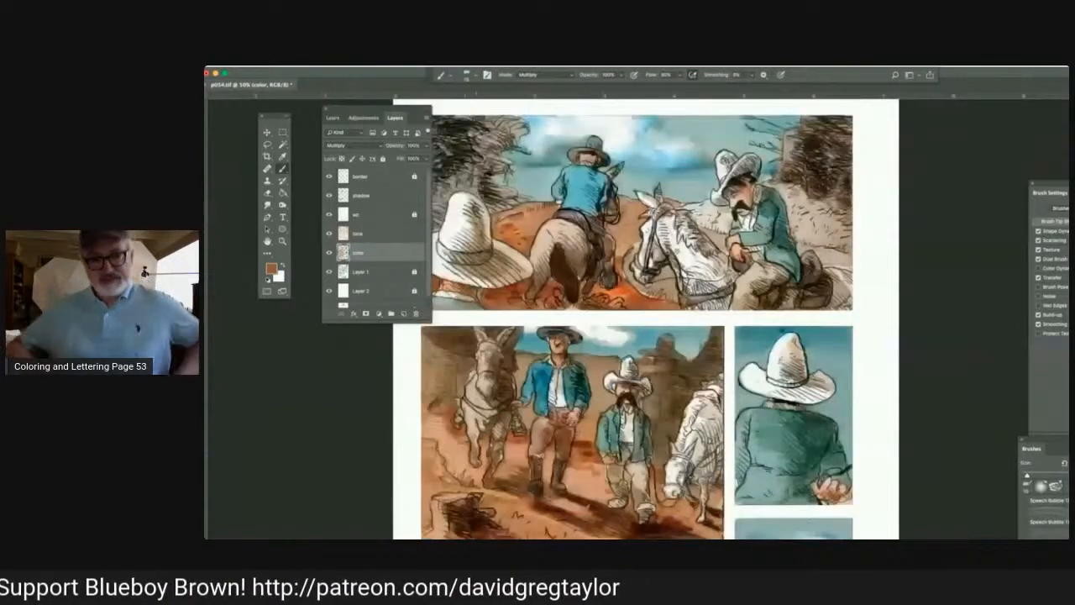
scroll(646, 319, down, 5)
scroll(642, 316, down, 5)
scroll(476, 219, down, 4)
scroll(476, 219, left, 4)
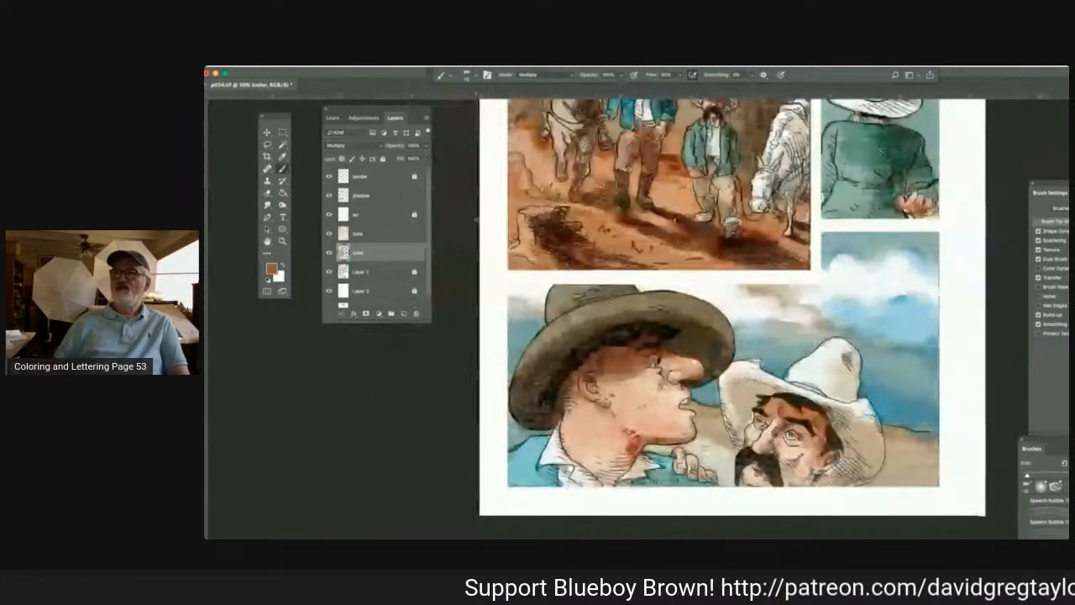
key(super+minus)
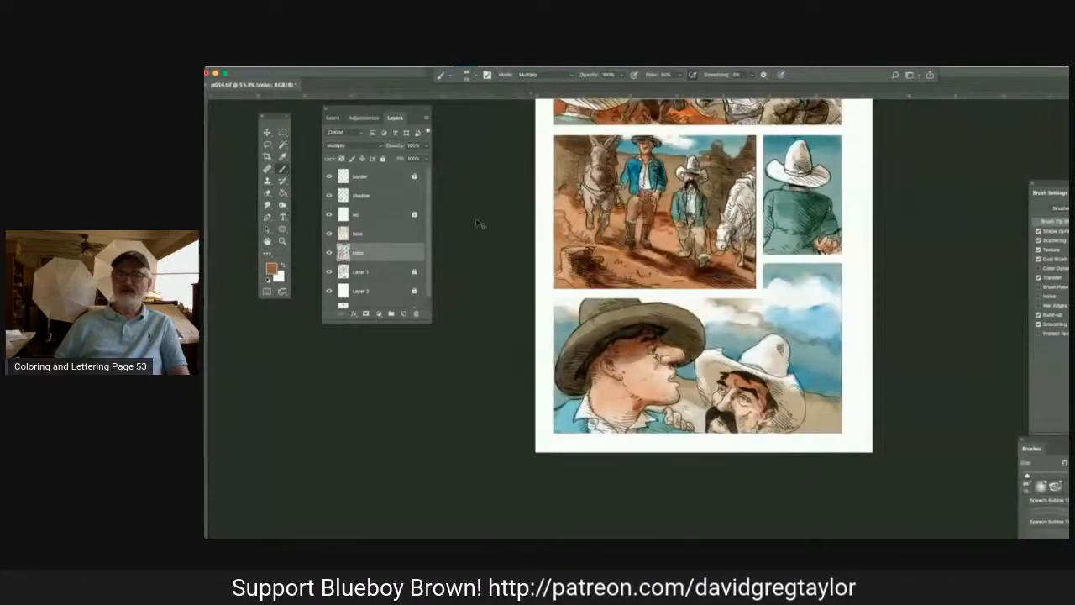
key(super+minus)
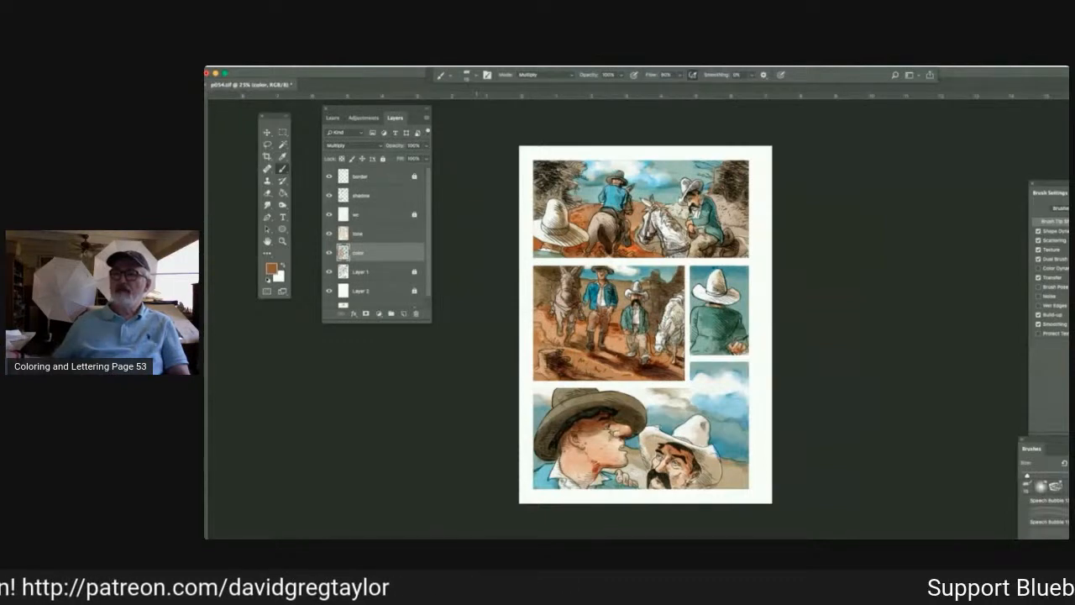
mouse_move(372, 397)
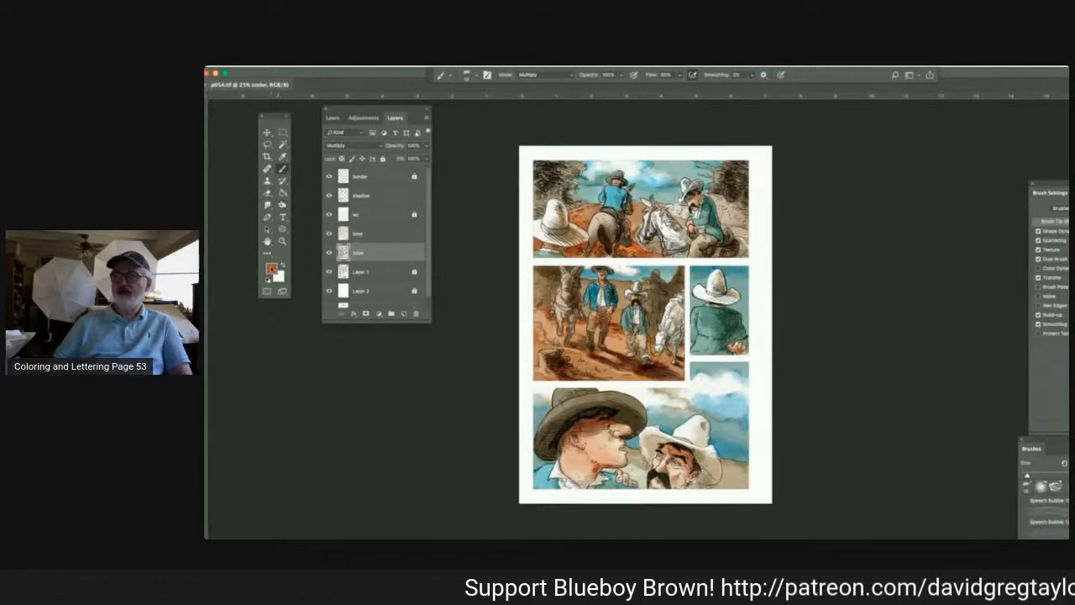
Sample the blue of the rider's jacket in the top panel, deepen the blue jacket in the bottom panel with Multiply, and smudge it.
click(283, 157)
click(611, 200)
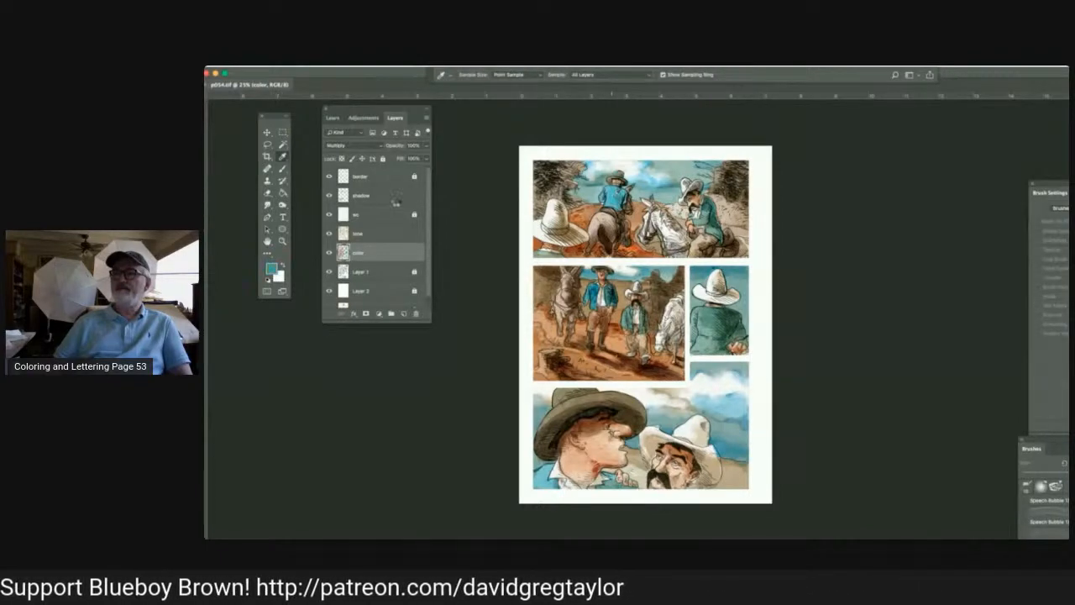
click(283, 168)
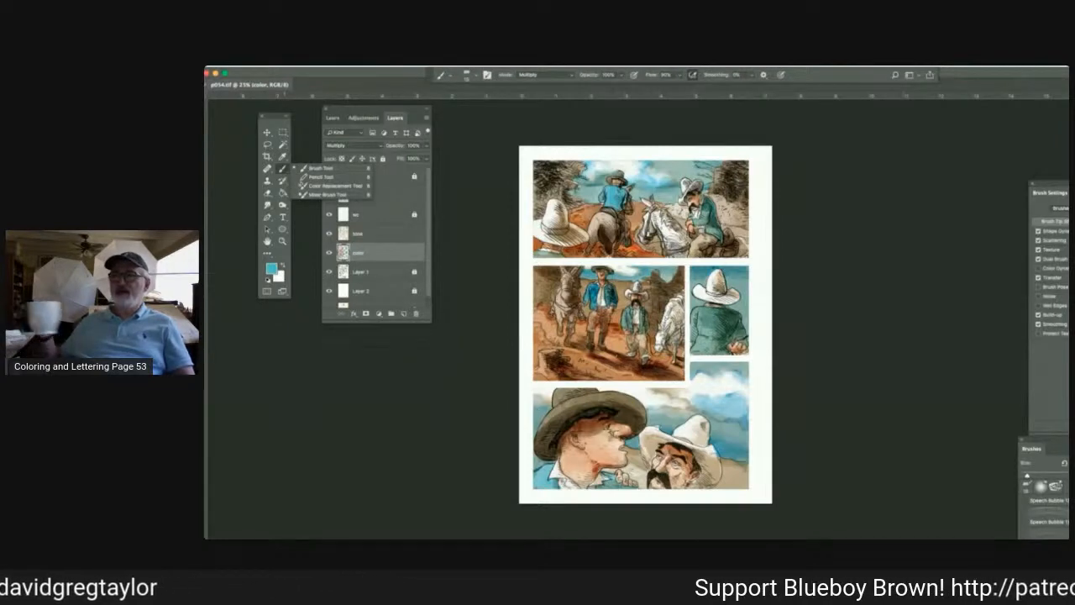
click(537, 409)
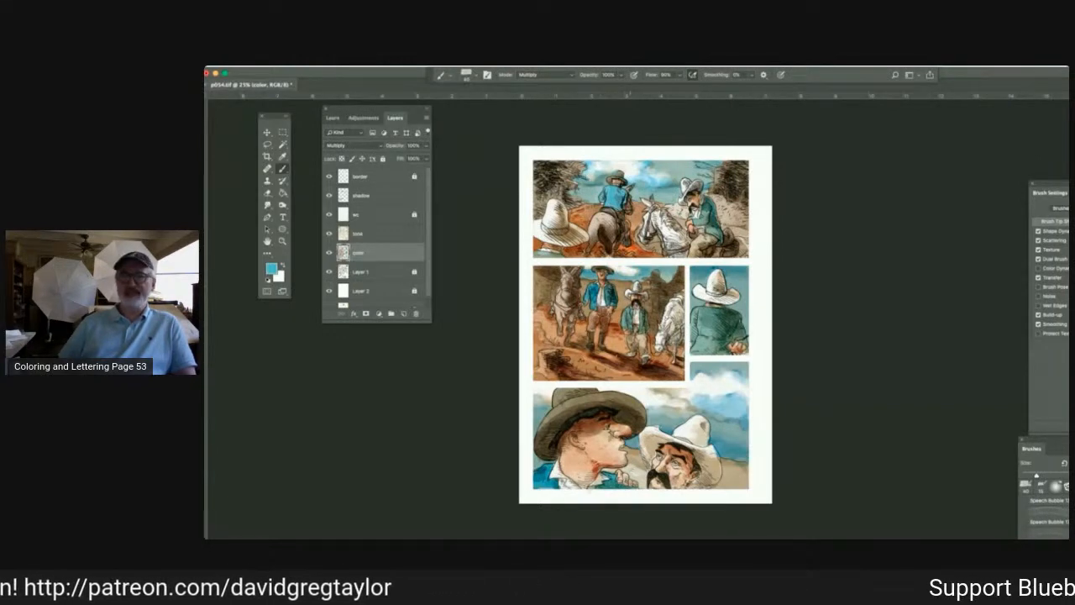
click(267, 204)
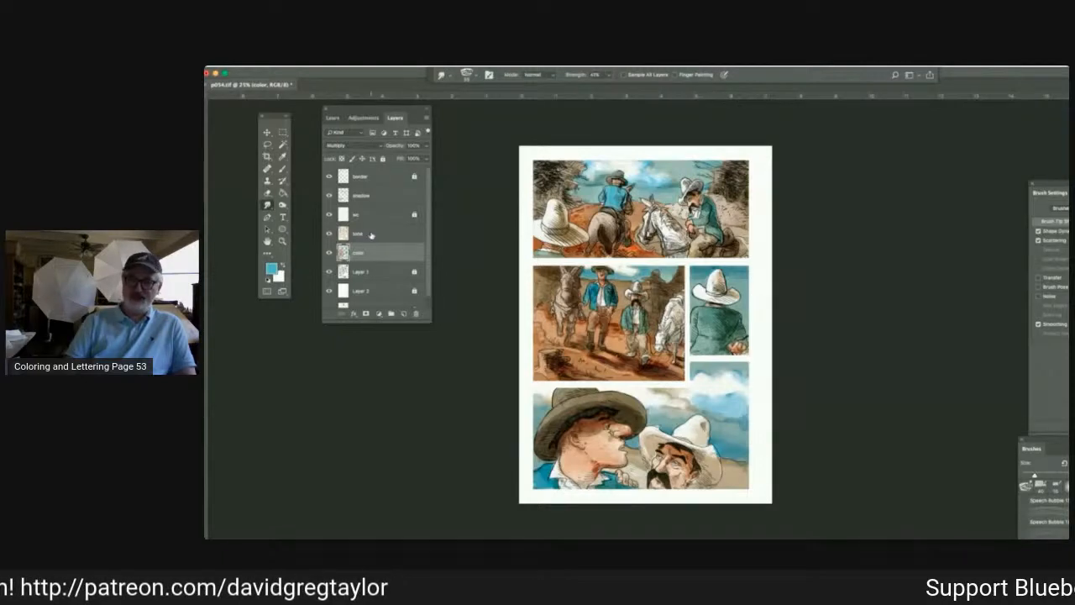
On the tone layer, burn the midtones and dodge the highlights at 100% exposure.
drag(348, 252, 350, 242)
click(282, 204)
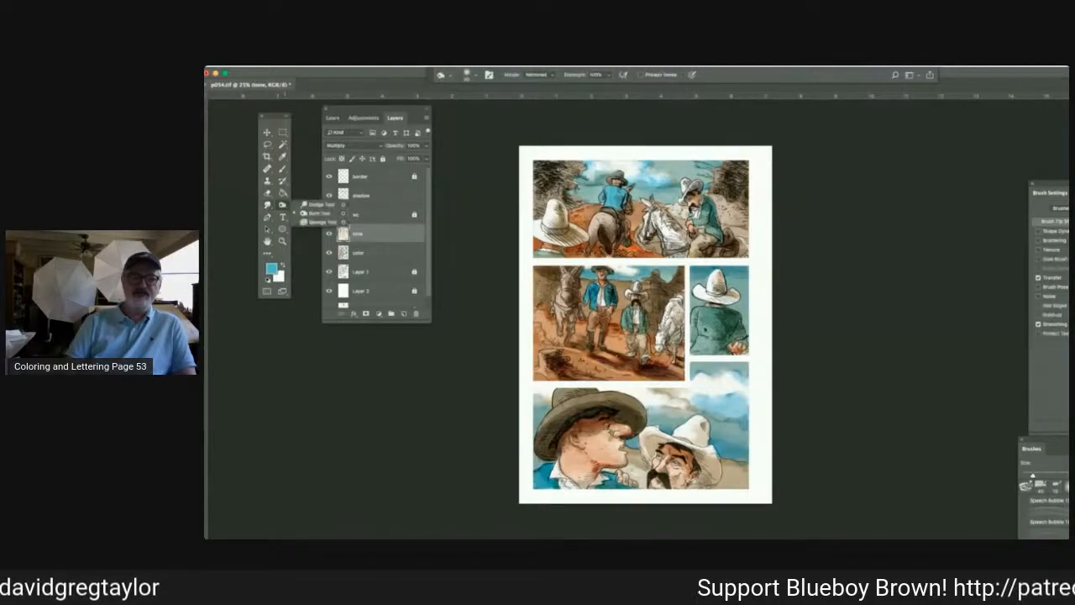
click(319, 213)
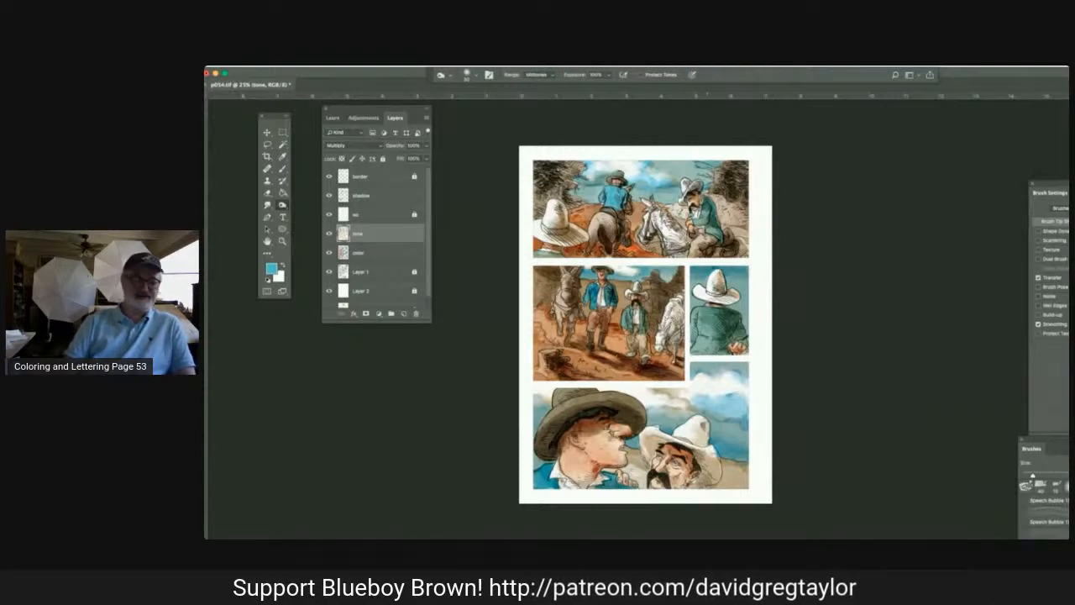
right_click(282, 205)
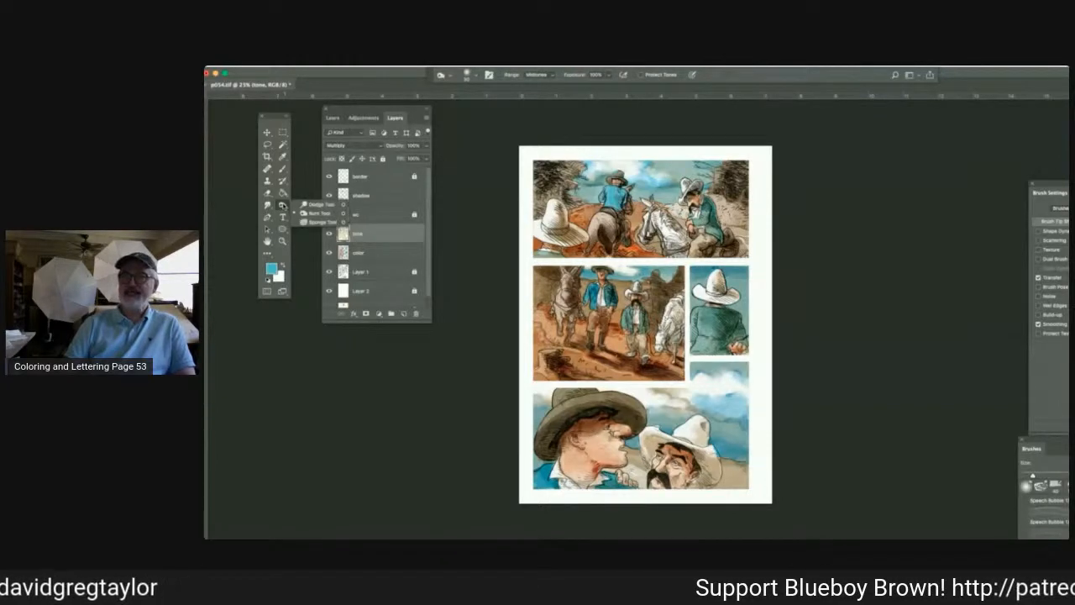
click(315, 213)
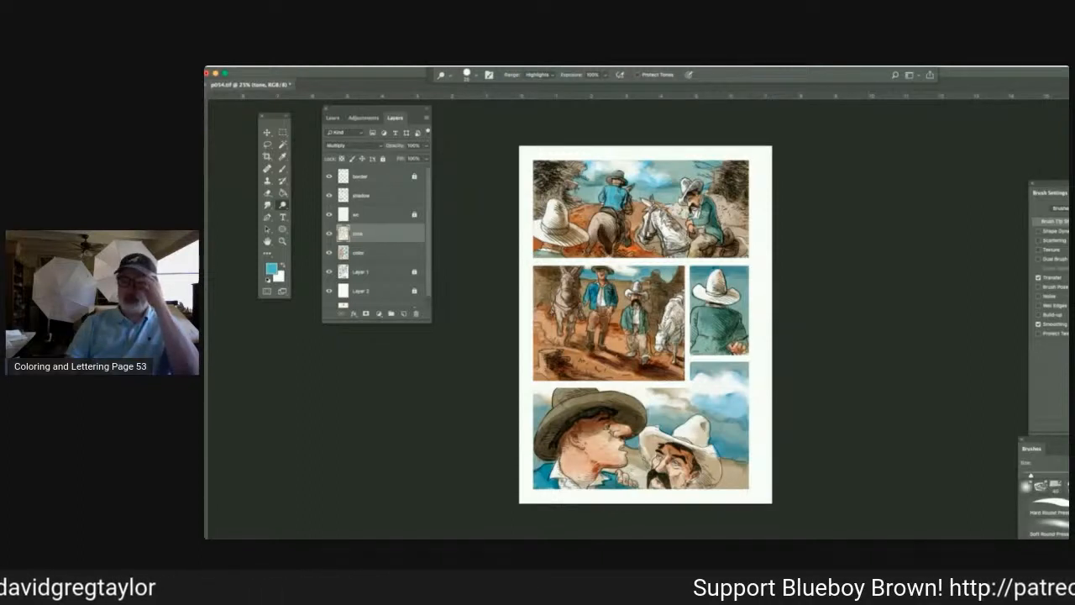
Return to the color layer with the Multiply brush and set the foreground color to a cyan-blue with hue 194 and brightness 80%.
click(382, 251)
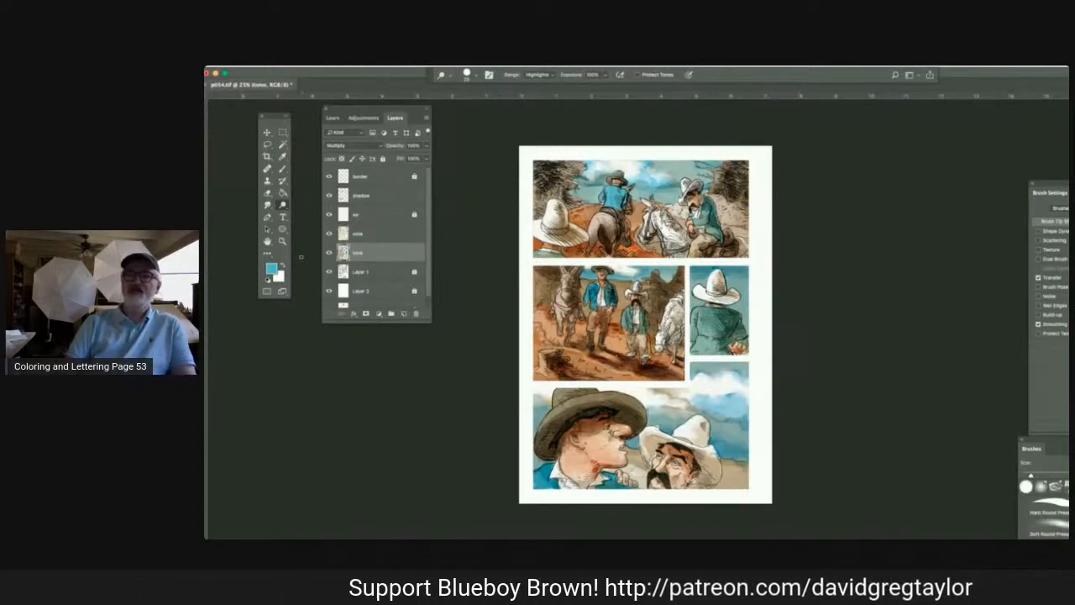
click(282, 168)
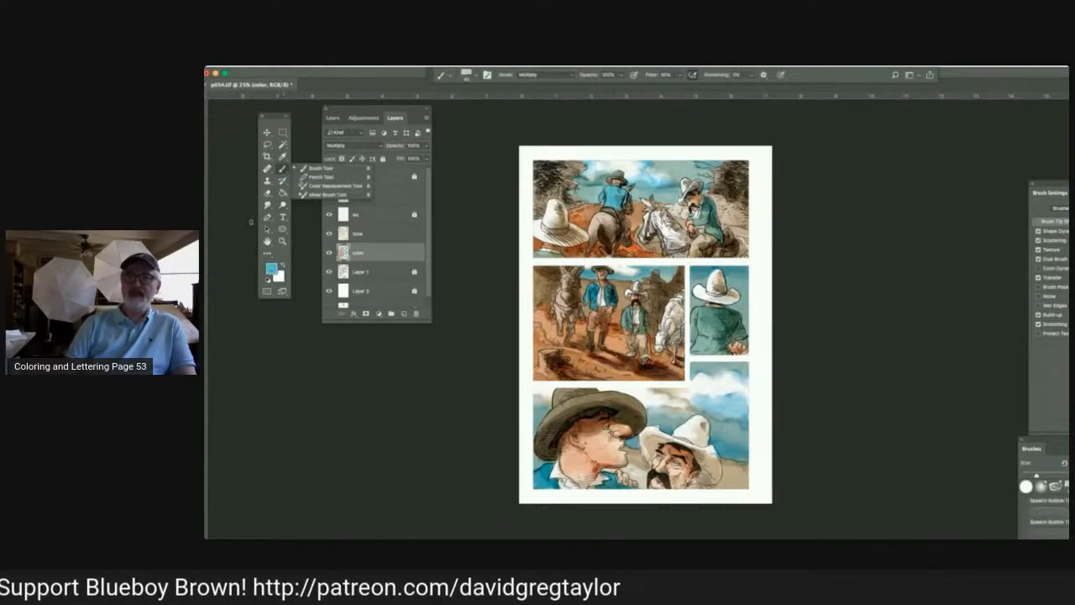
click(271, 274)
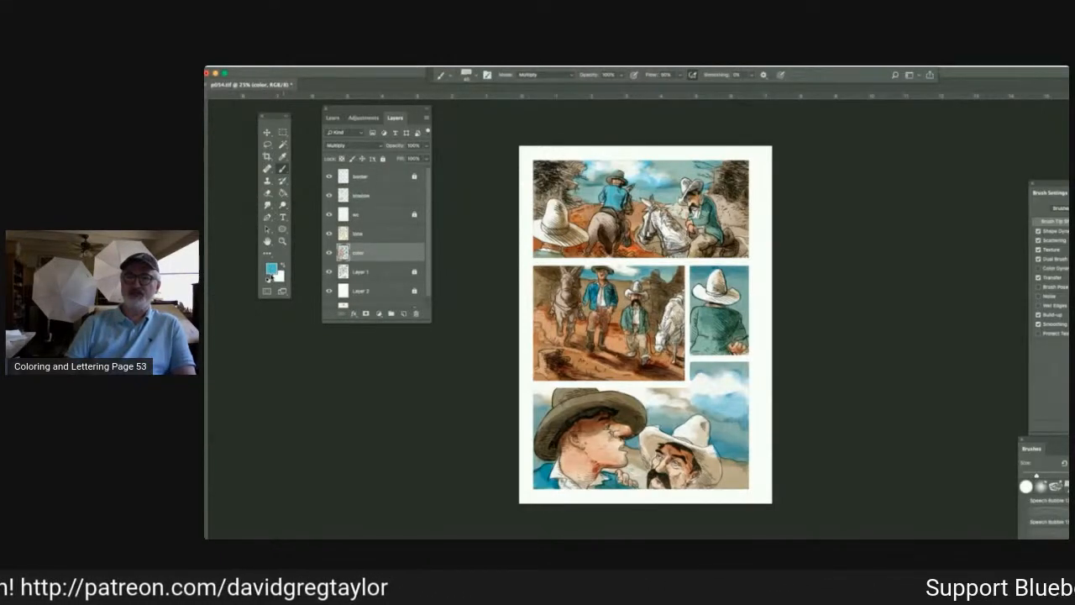
click(271, 271)
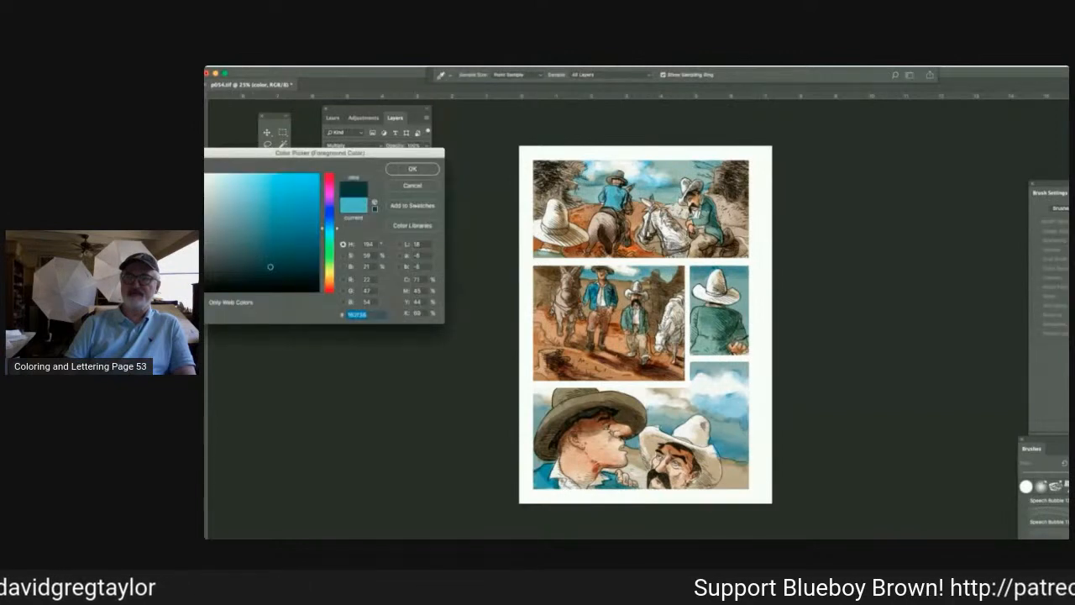
click(245, 205)
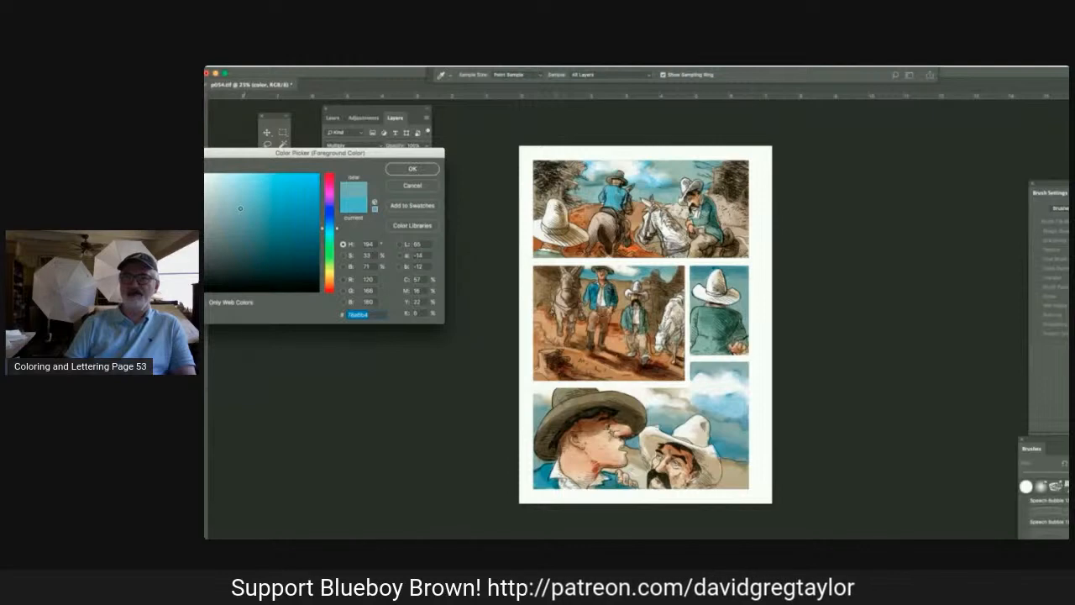
click(232, 211)
click(236, 210)
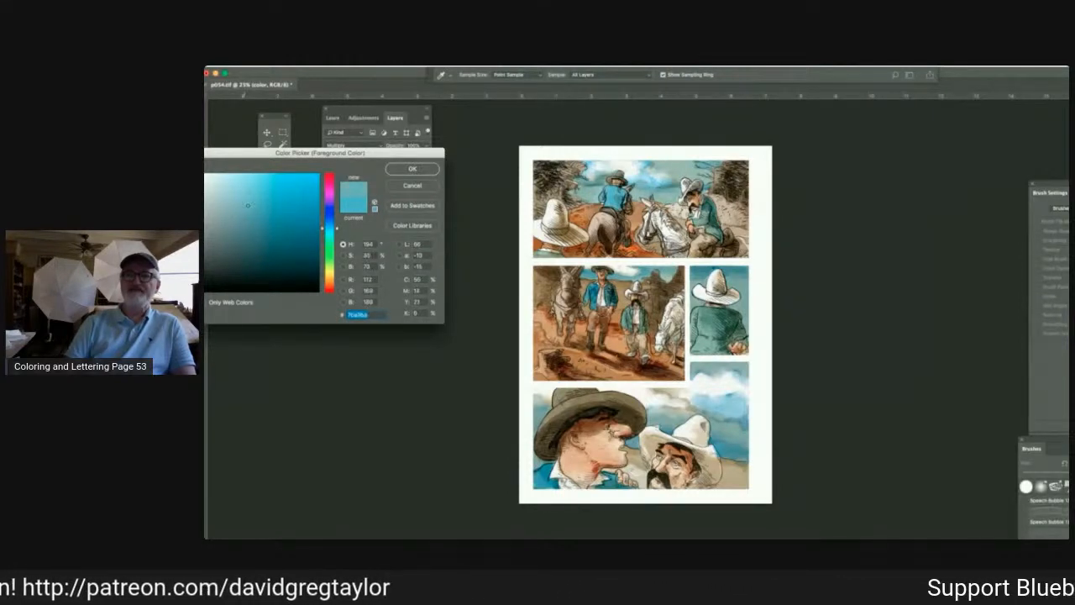
click(259, 200)
click(263, 196)
click(263, 196)
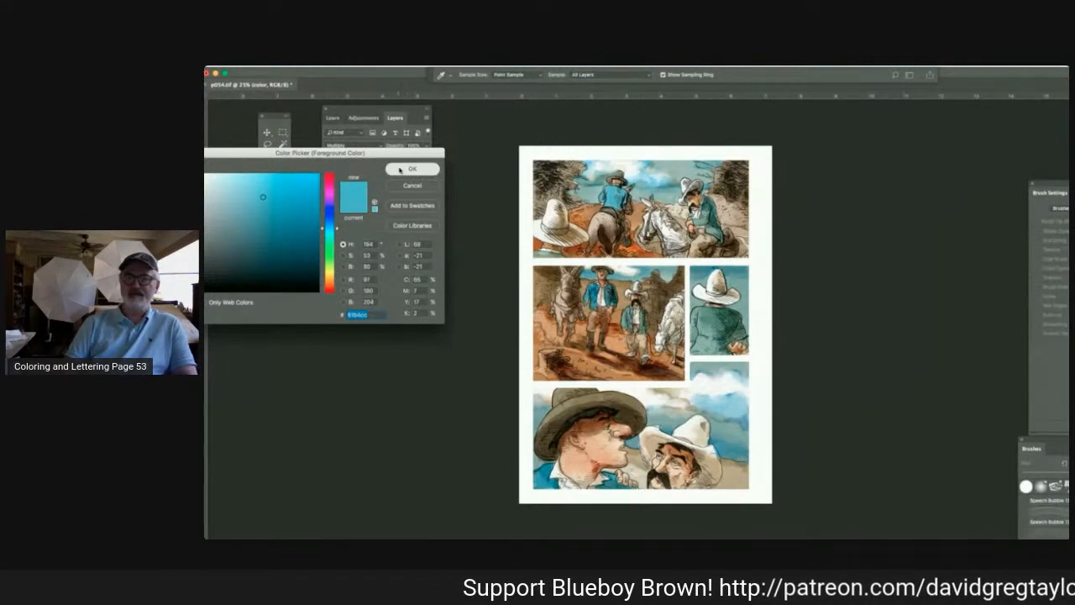
key(Return)
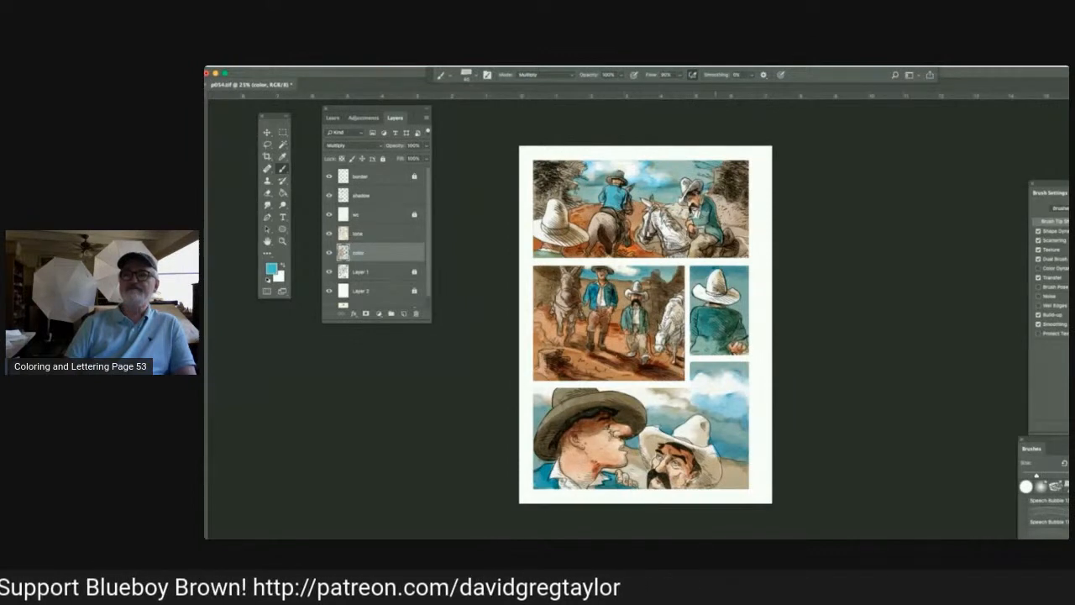
Deepen the teal coat seen from behind in the third panel and the mustached man's jacket in the second panel.
mouse_move(715, 319)
mouse_down()
mouse_move(723, 335)
mouse_move(709, 322)
mouse_move(705, 349)
mouse_move(716, 331)
mouse_move(739, 337)
mouse_move(711, 323)
mouse_up()
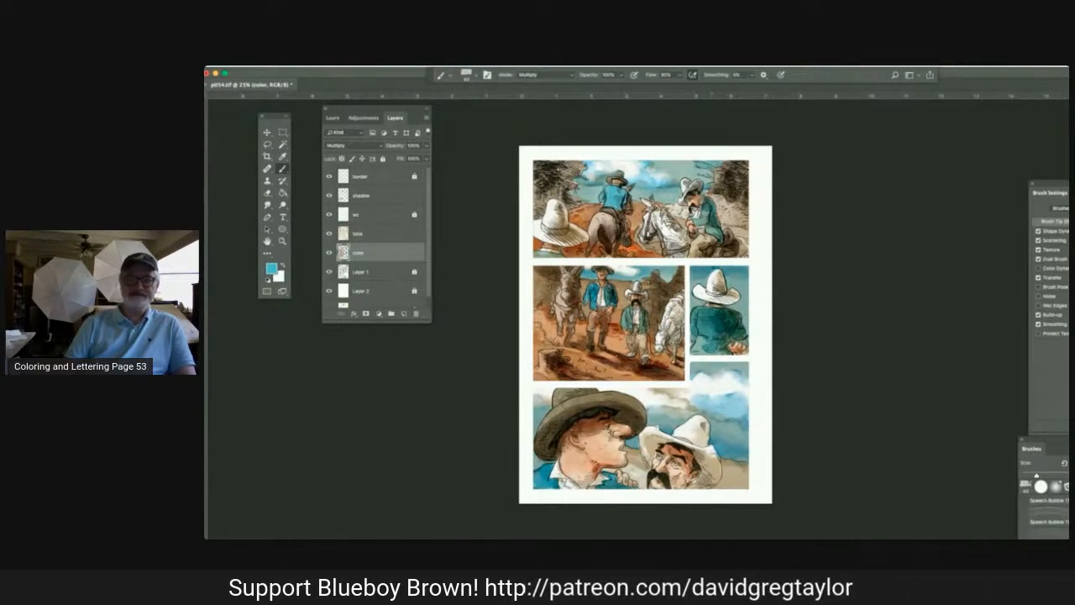
drag(642, 312, 642, 329)
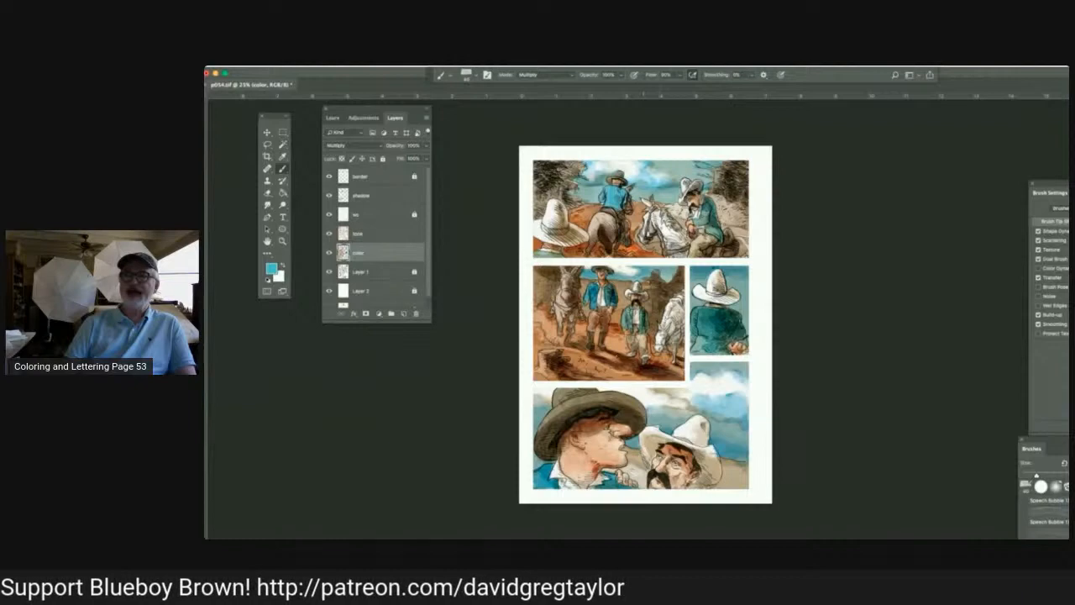
drag(628, 310, 628, 325)
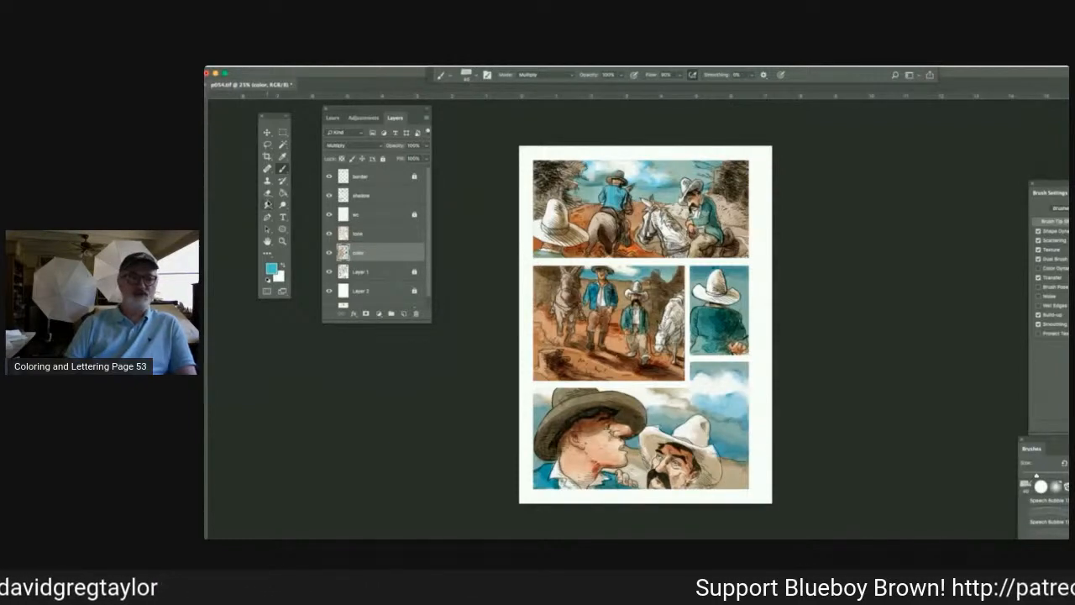
Smudge the deepened shading on the back of the teal coat in the third panel to blend it.
click(268, 205)
click(715, 313)
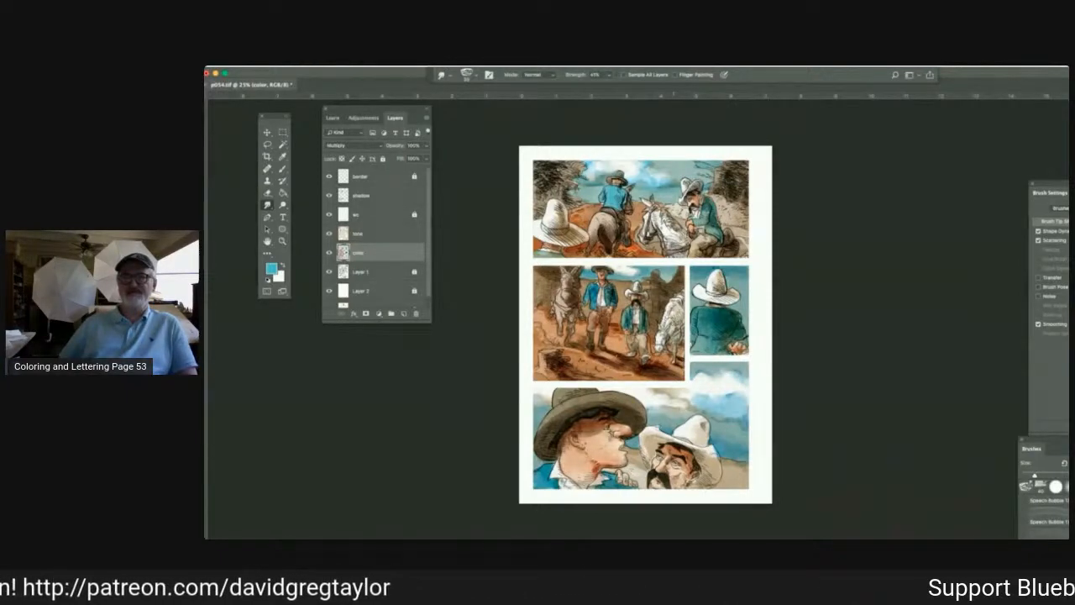
key(super+plus)
key(super+plus)
key(super+plus)
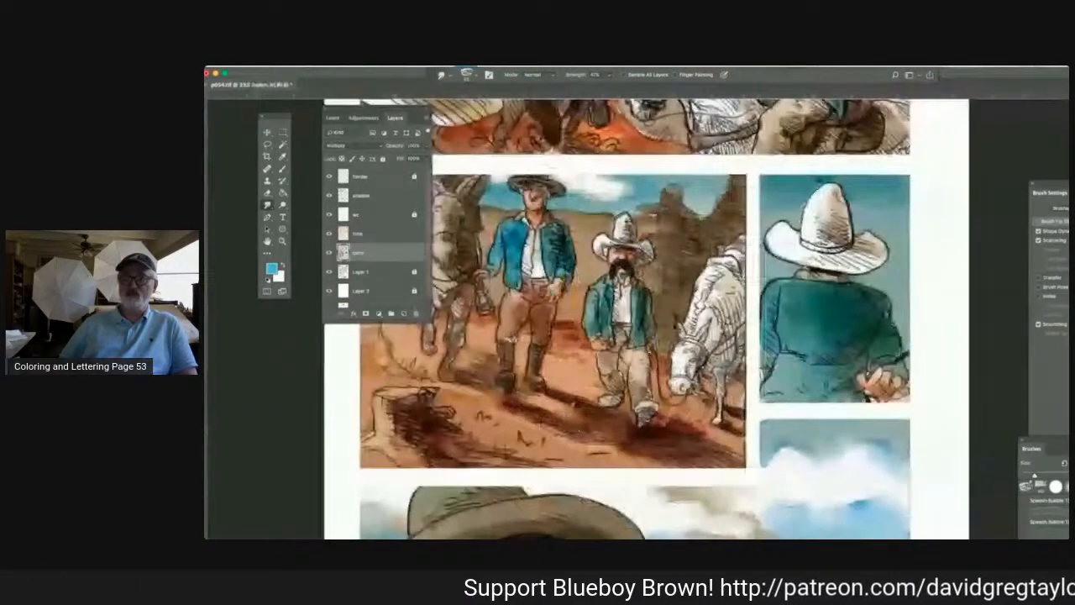
Sample black from the shadowed hollow in the second panel's foreground, return to the Brush tool in Multiply mode and save the page.
key(super+plus)
key(super+plus)
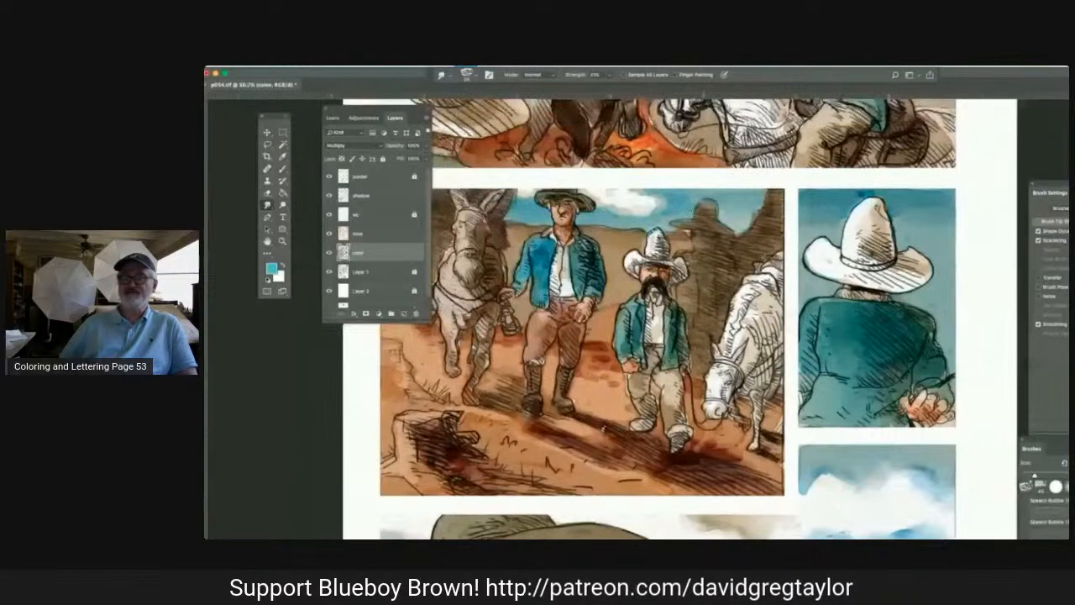
drag(313, 191, 388, 191)
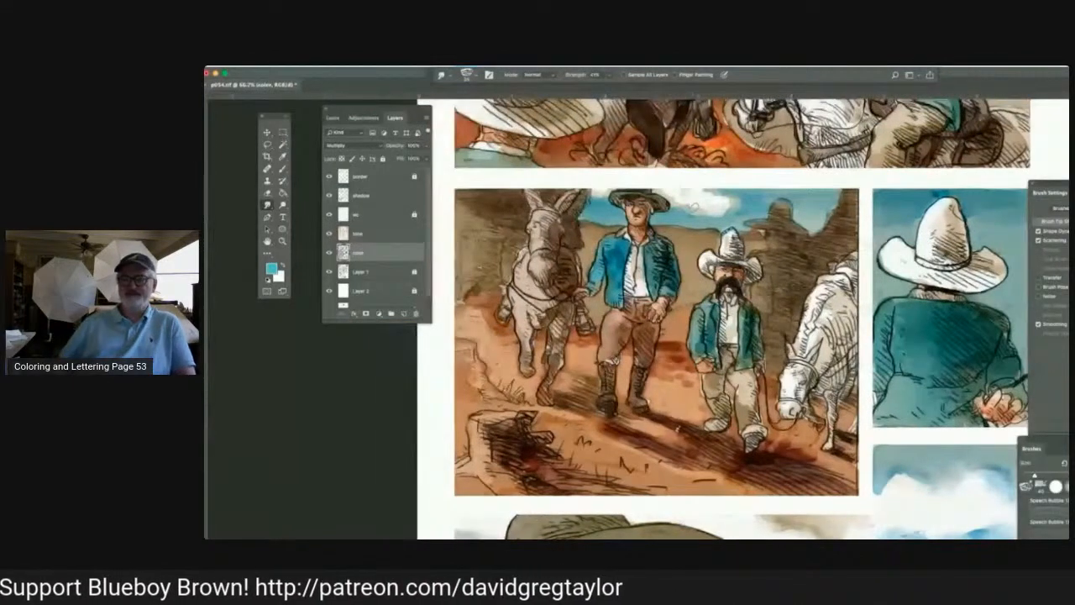
click(283, 169)
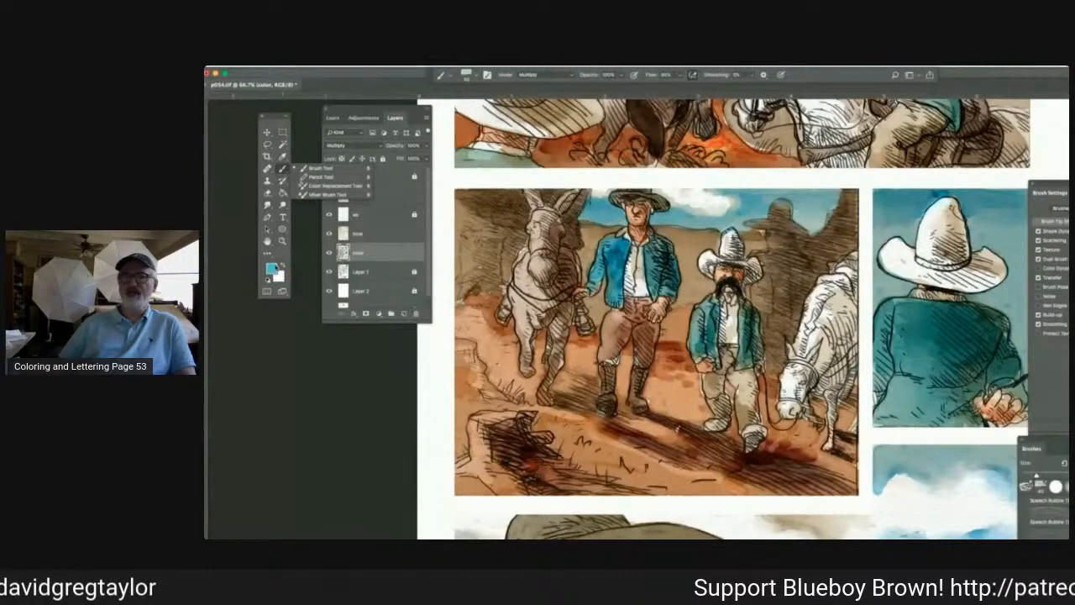
click(283, 156)
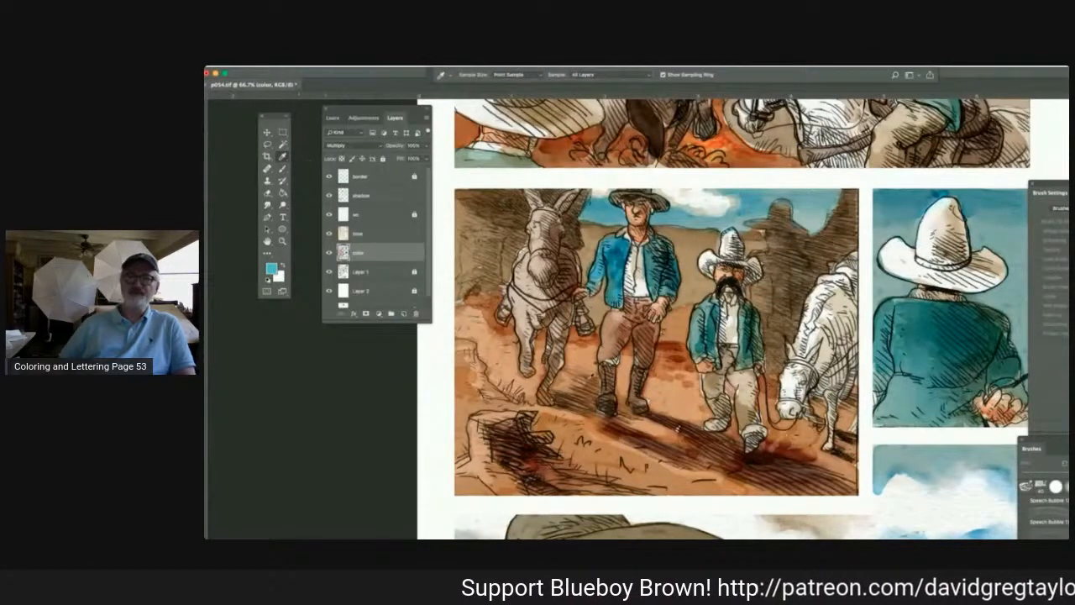
click(512, 444)
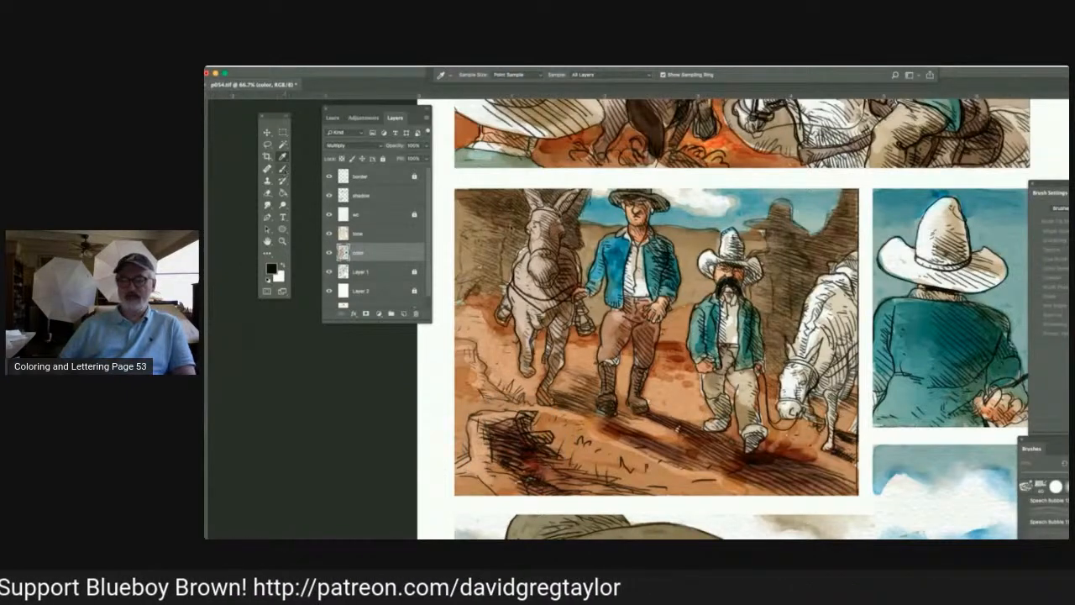
click(284, 170)
click(304, 168)
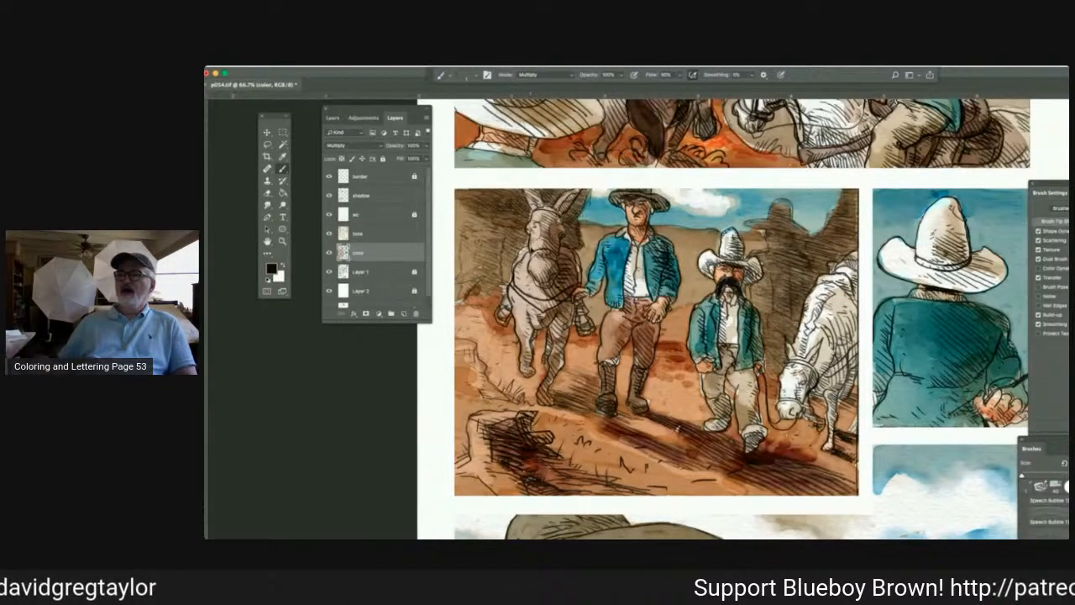
key(ctrl+s)
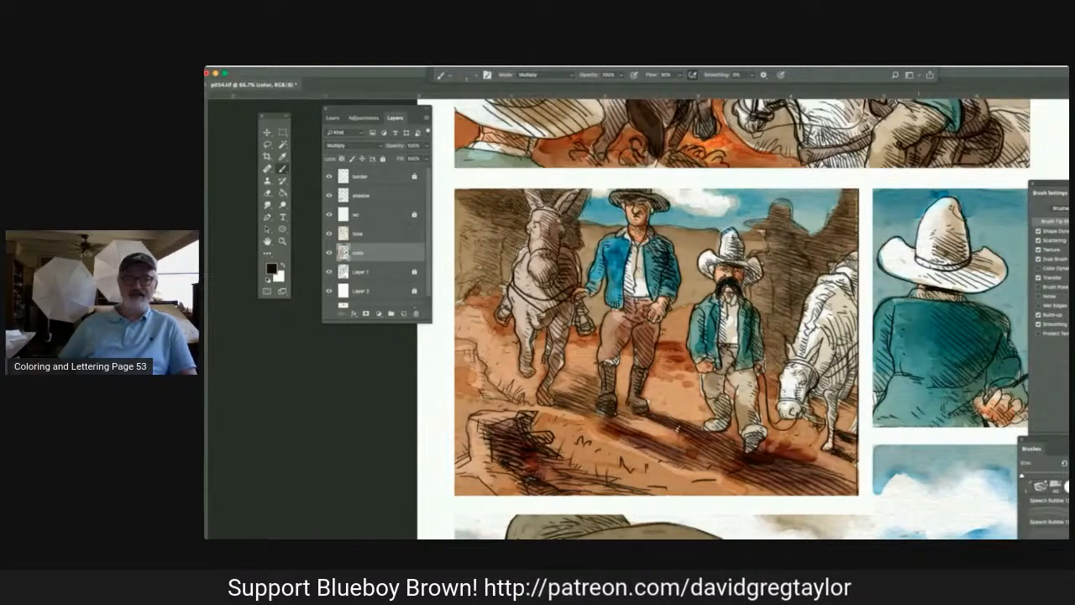
key(super+s)
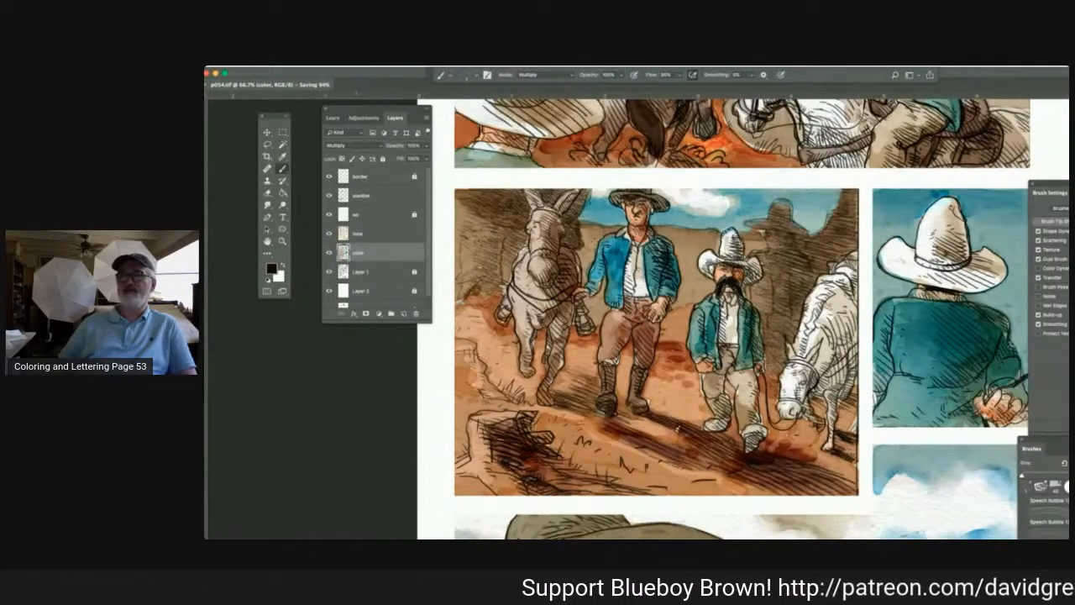
Unlock Layer 1 for retouching between the two men in the second panel and save the page.
click(377, 274)
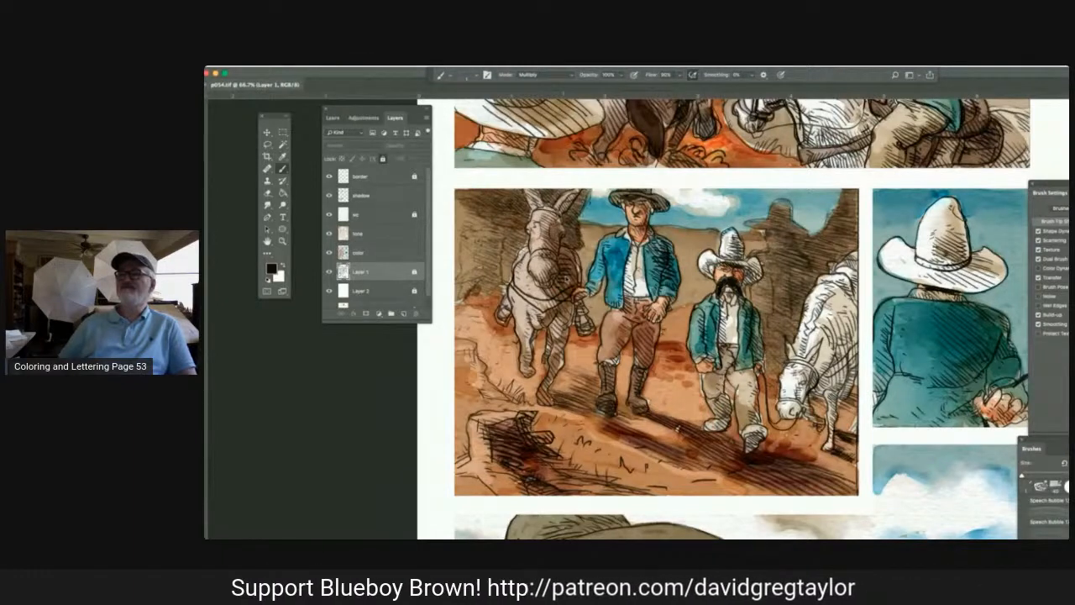
click(665, 234)
click(710, 231)
click(414, 272)
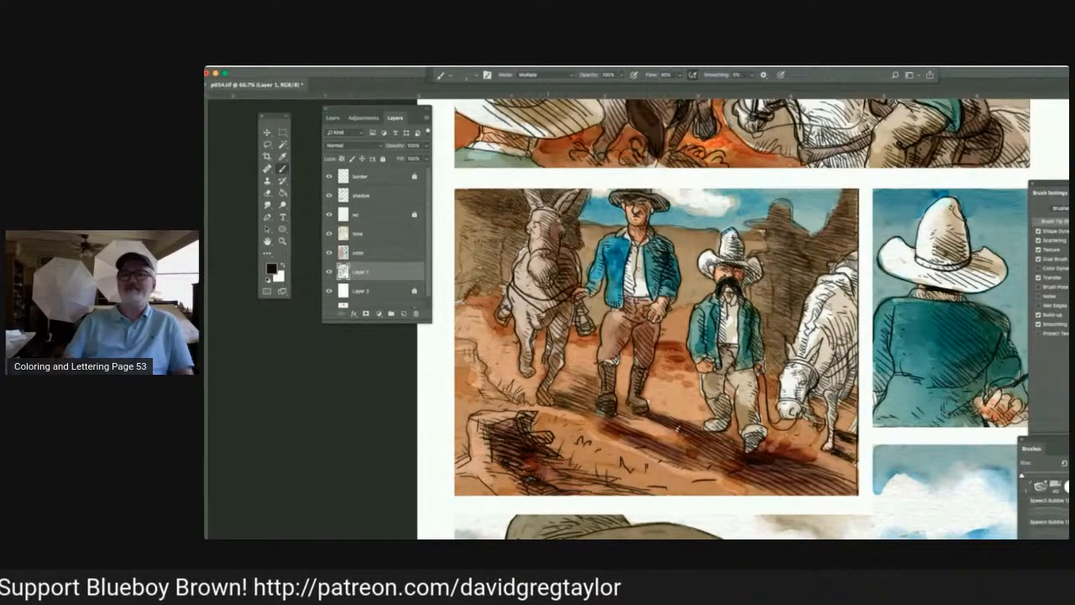
key(super+s)
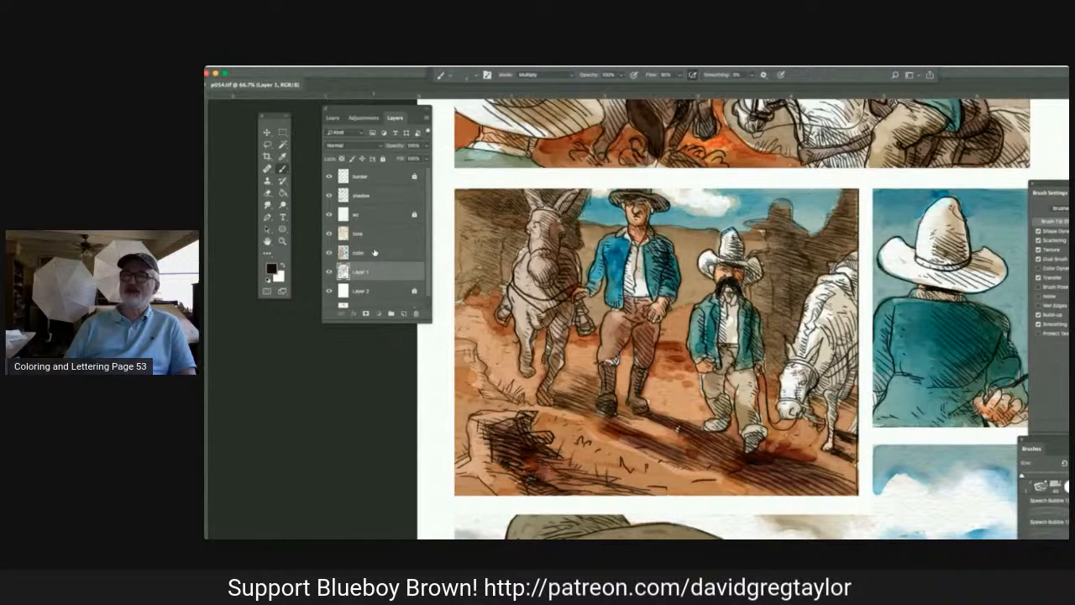
On the color layer, sample the tall man's skin tone and shade his face with the Multiply brush.
click(374, 253)
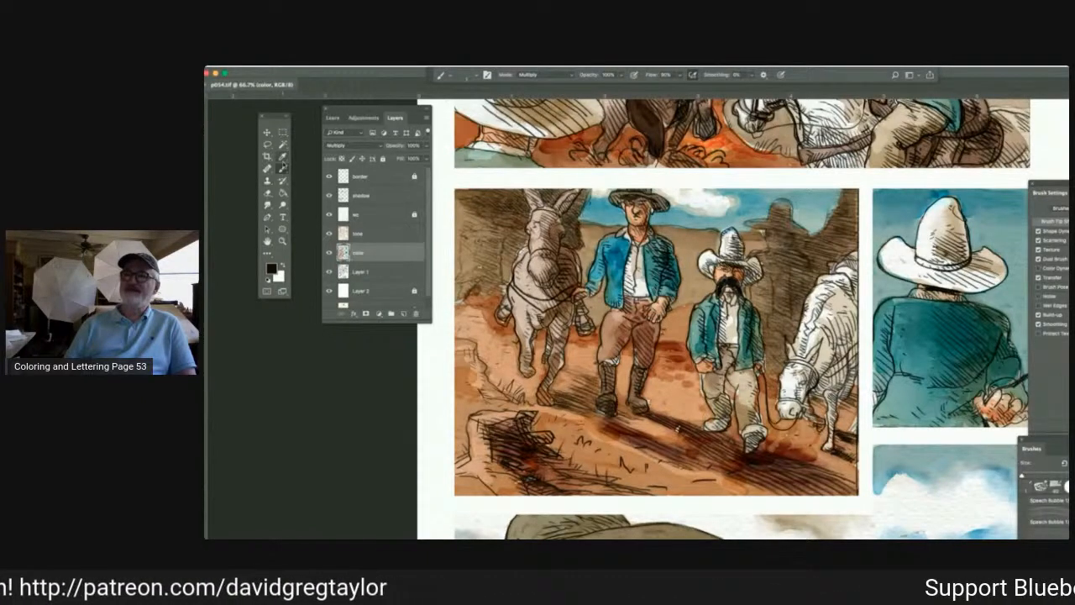
click(283, 158)
click(628, 210)
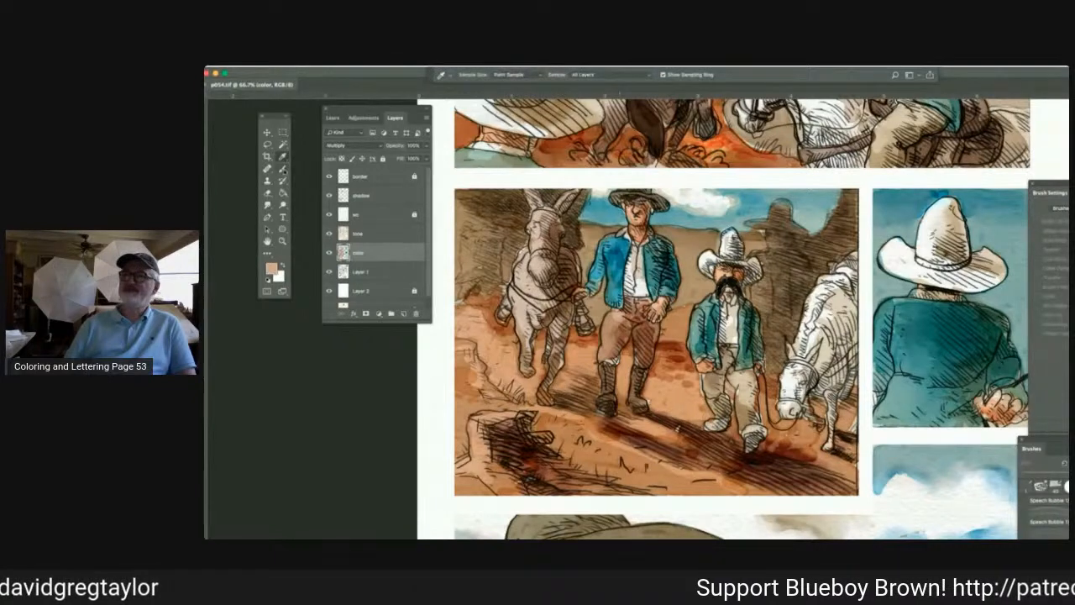
click(283, 168)
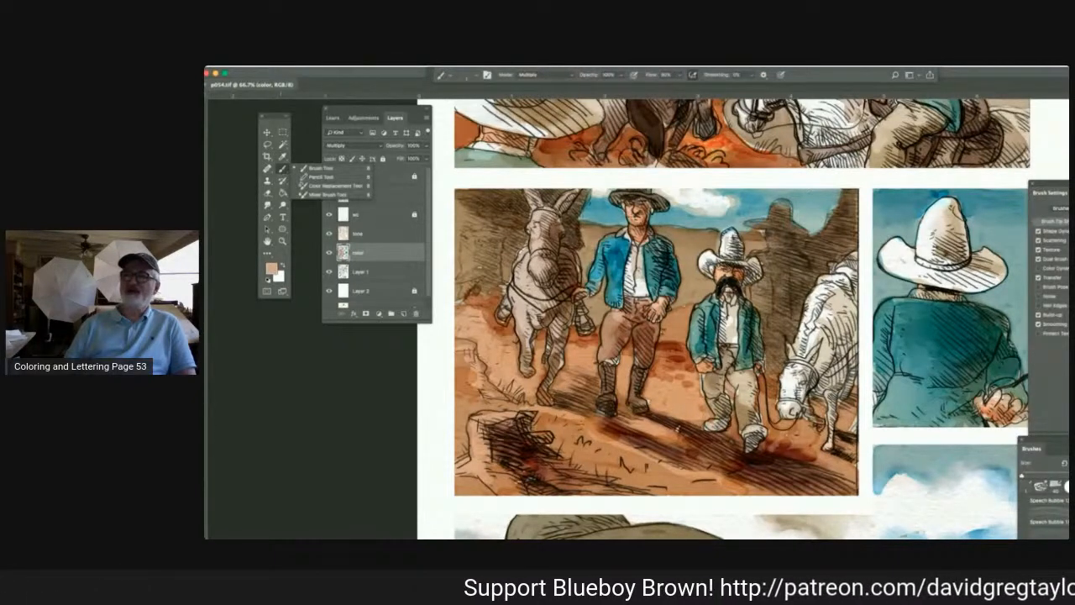
click(637, 215)
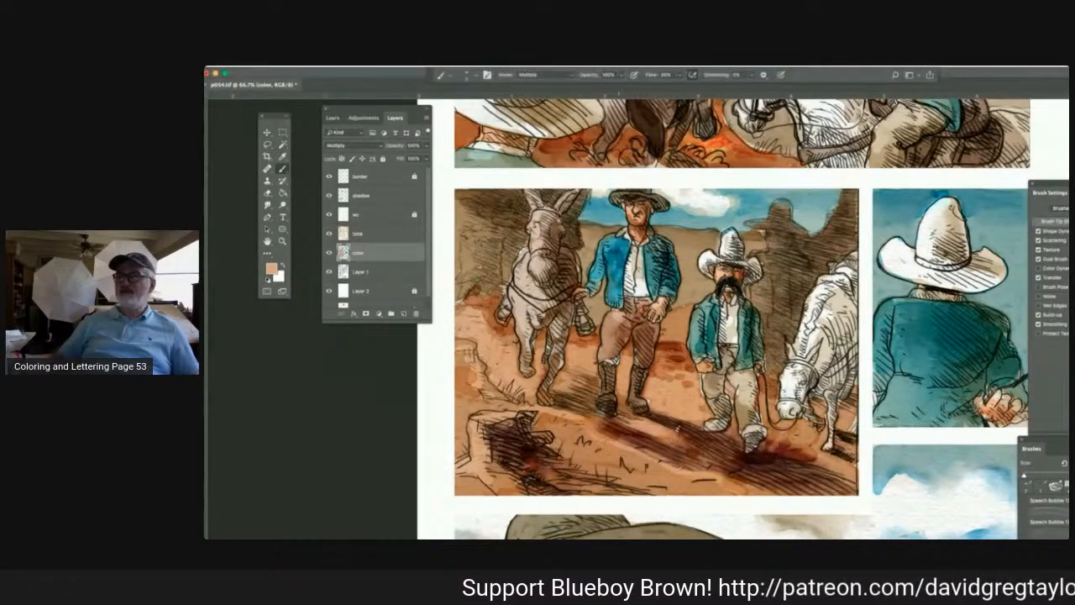
Smudge the color around the mustached man's trousers in the second panel to blend it.
click(267, 205)
click(306, 213)
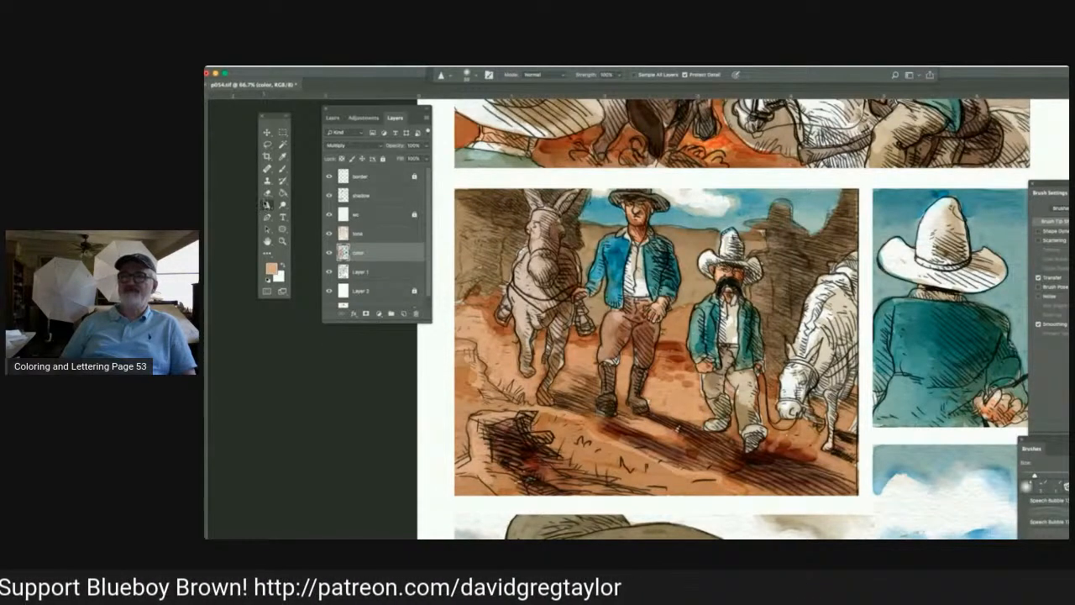
click(267, 204)
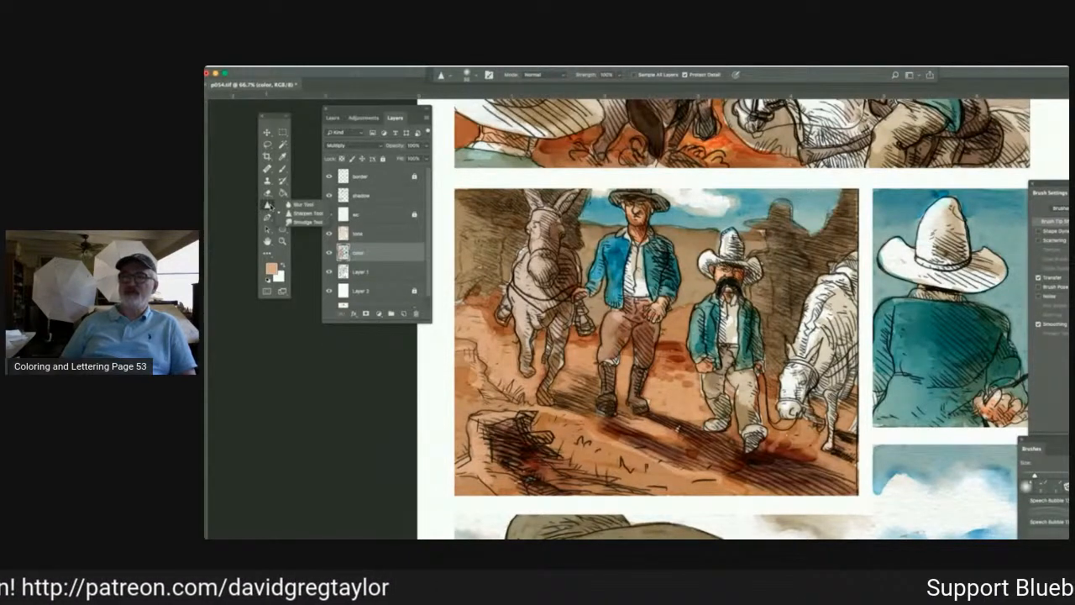
click(304, 222)
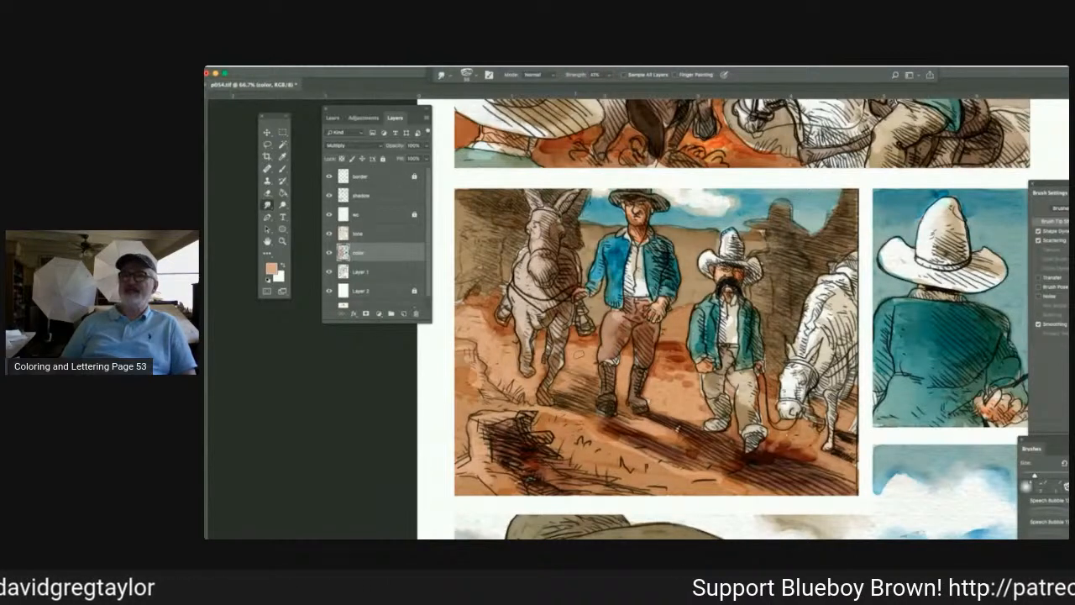
drag(704, 391, 715, 393)
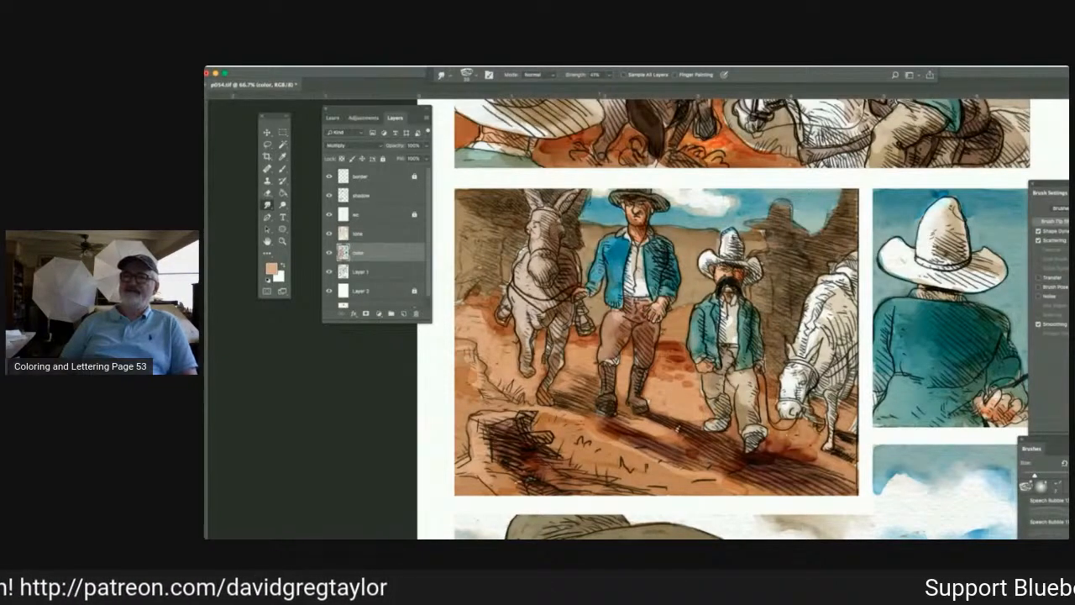
Sample the desert tan beside the tall man, brush it around his sleeve and hand in Multiply mode, and select the Smudge tool for blending.
key(i)
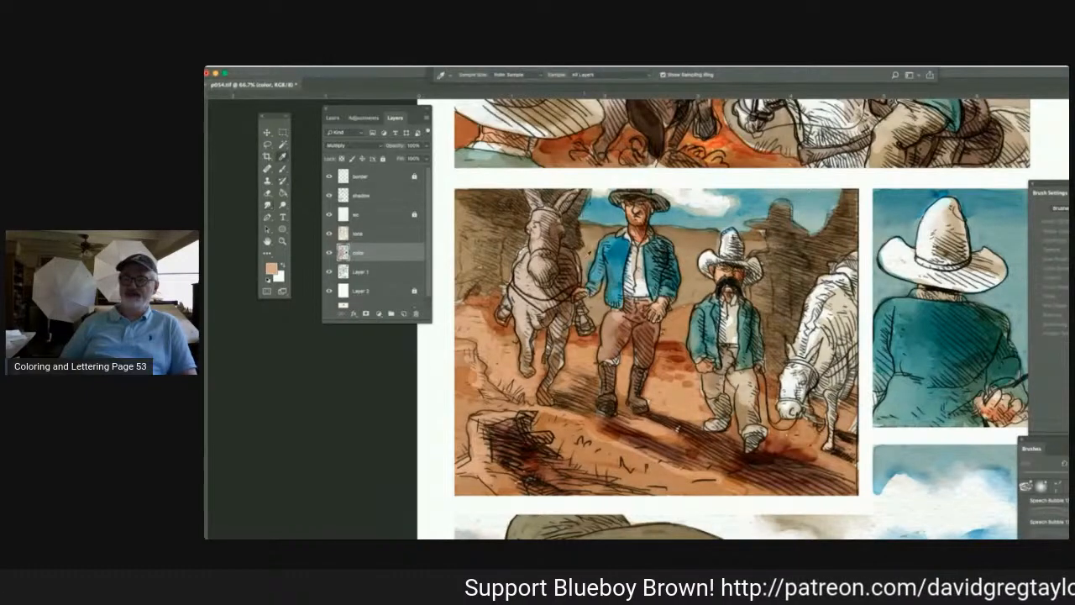
click(587, 239)
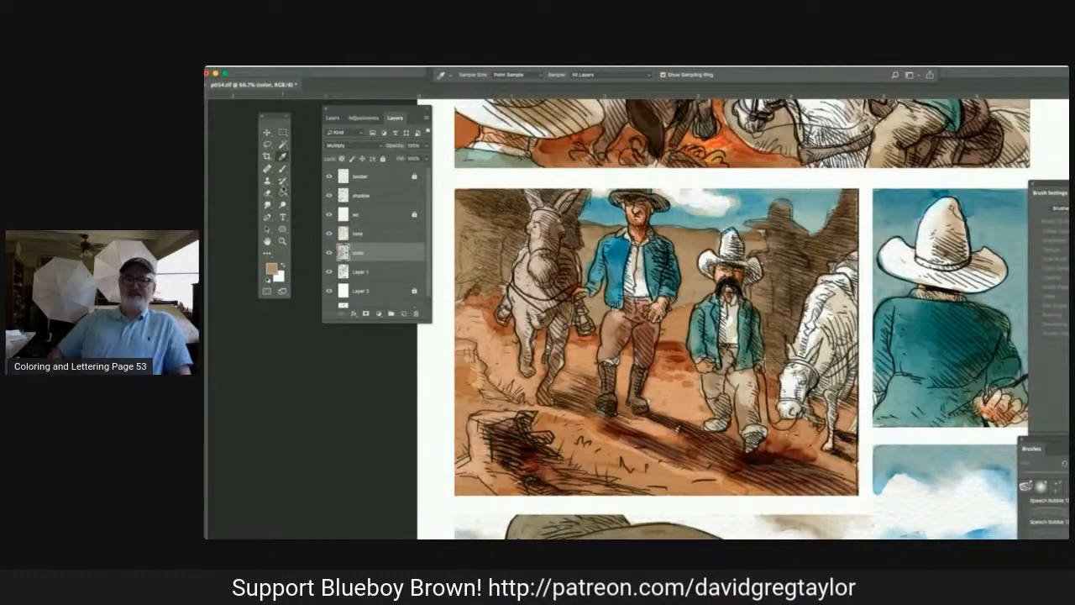
click(282, 168)
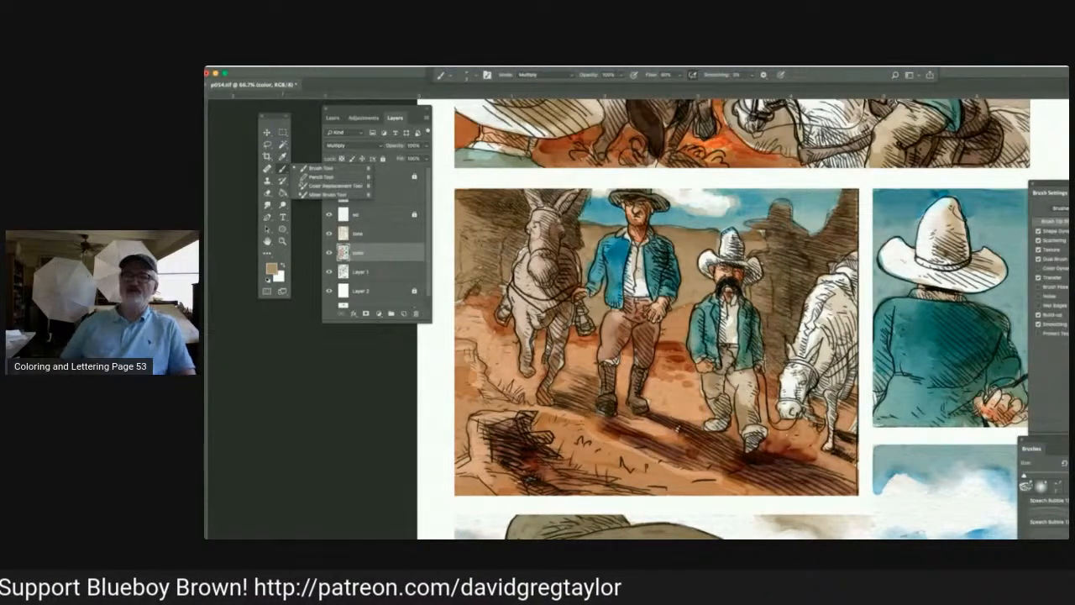
mouse_move(589, 260)
mouse_down()
mouse_move(587, 274)
mouse_move(583, 253)
mouse_up()
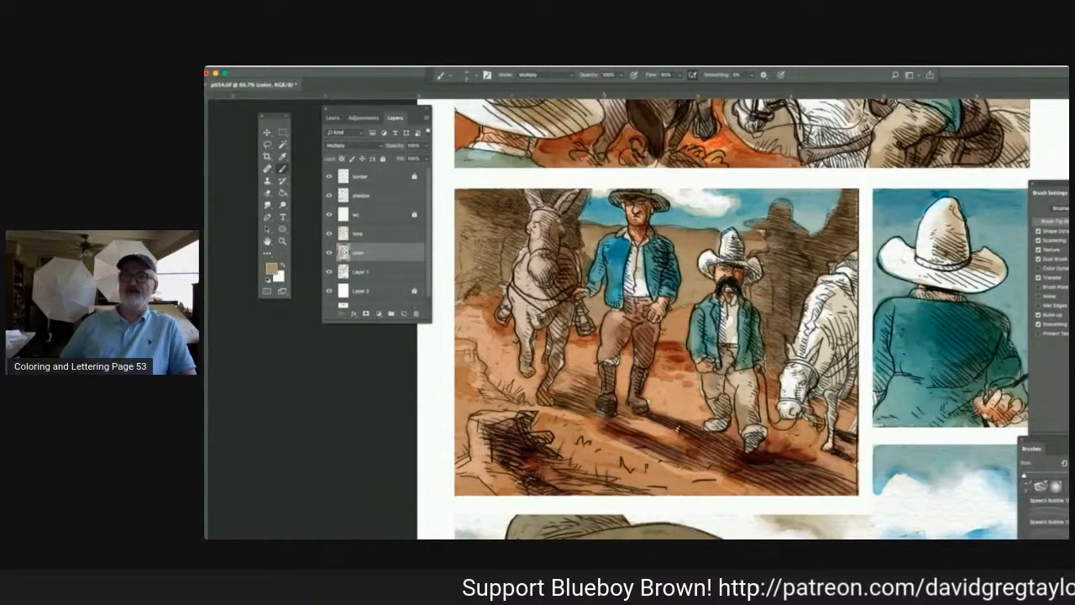
drag(605, 277, 602, 295)
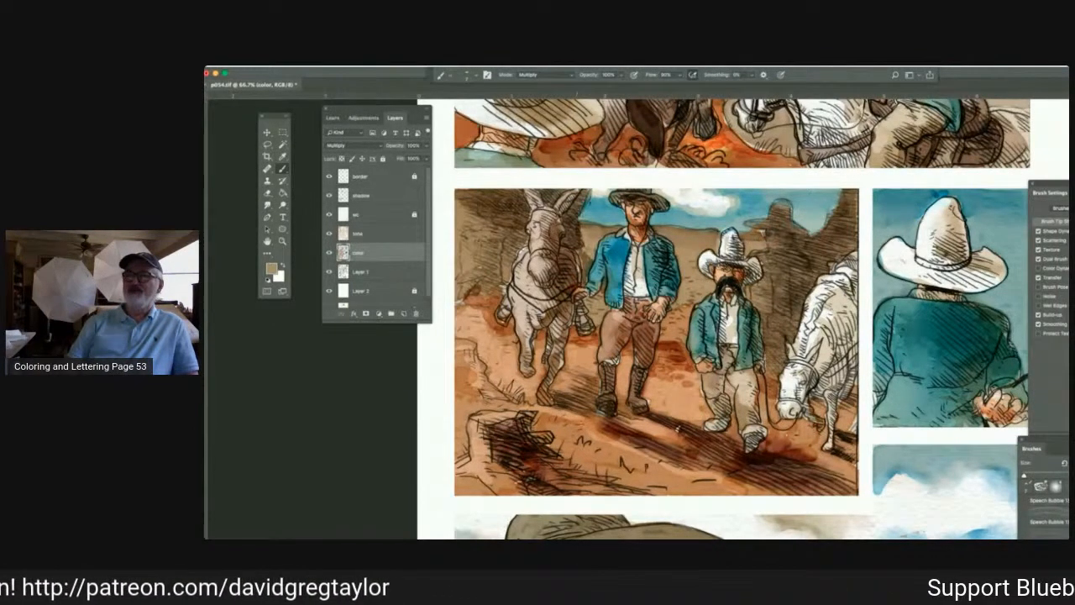
click(267, 205)
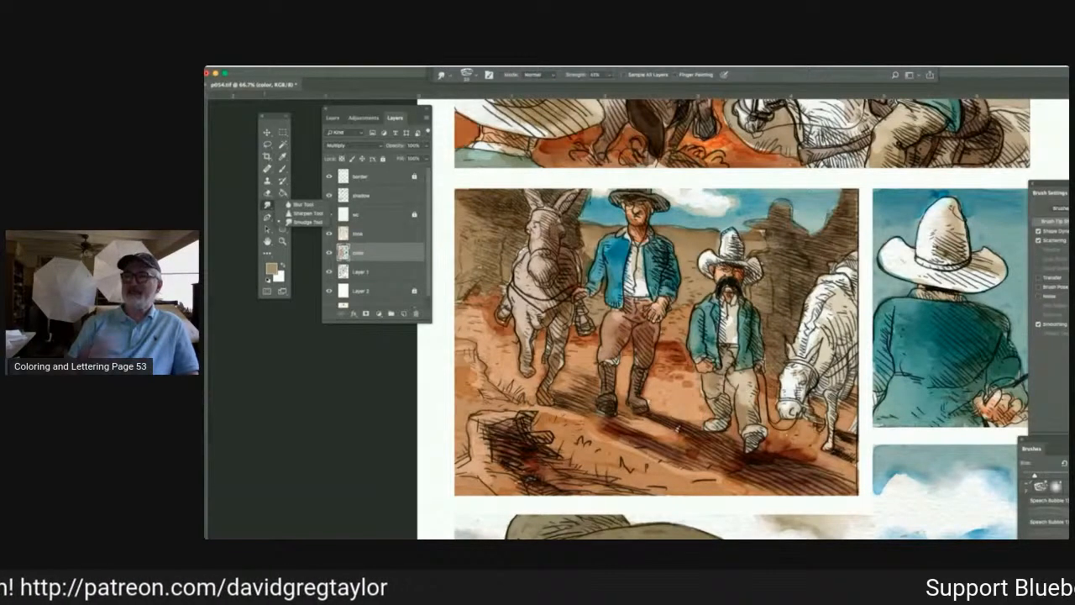
click(307, 222)
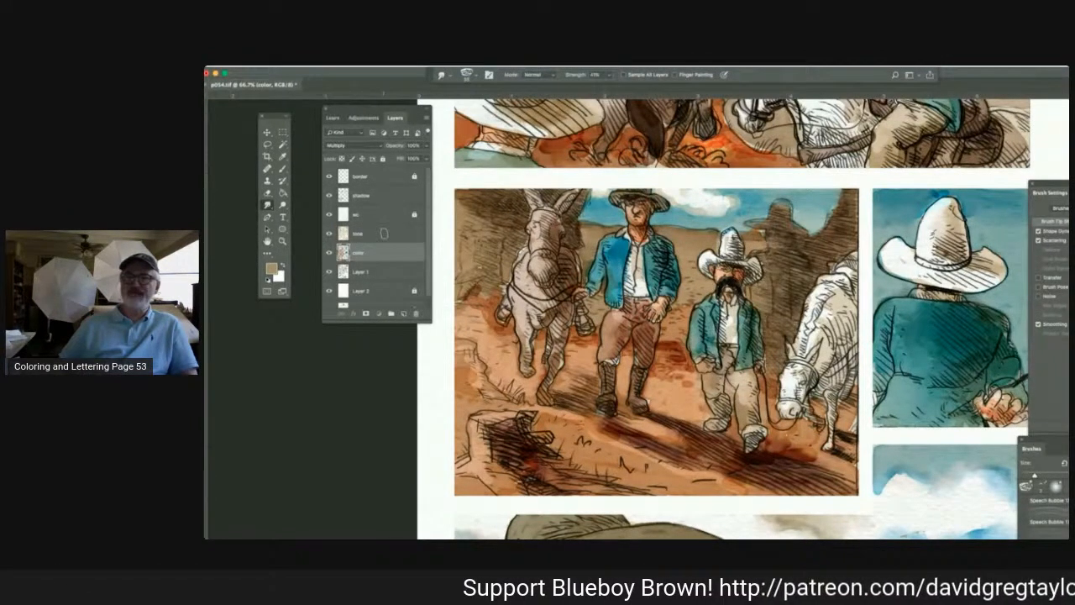
On the tone layer, burn the midtones of the rock wall behind the donkey in the second panel and smudge the darkened areas.
click(384, 232)
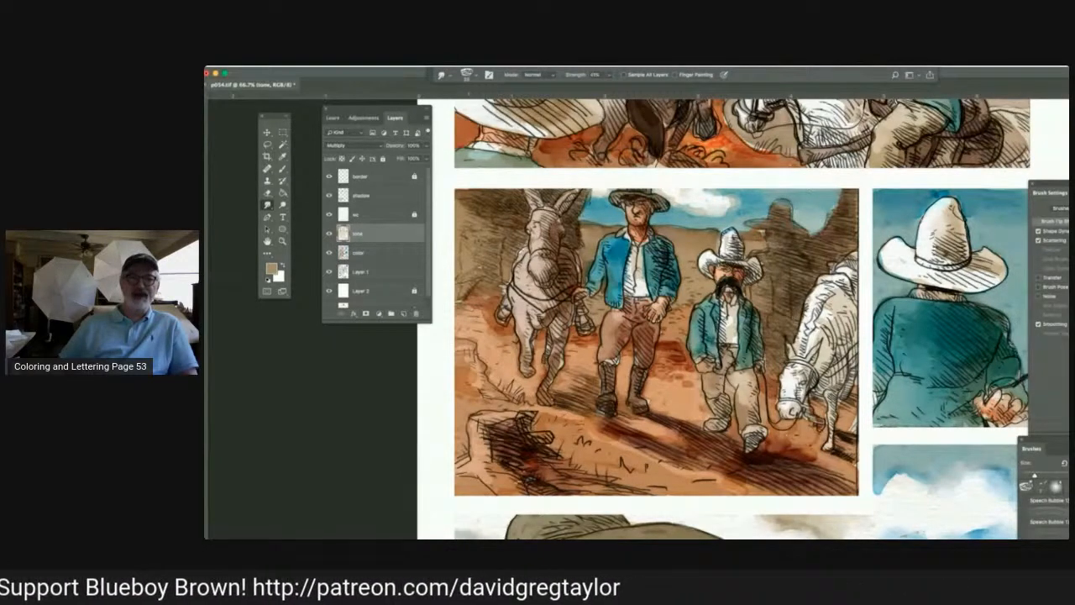
click(283, 204)
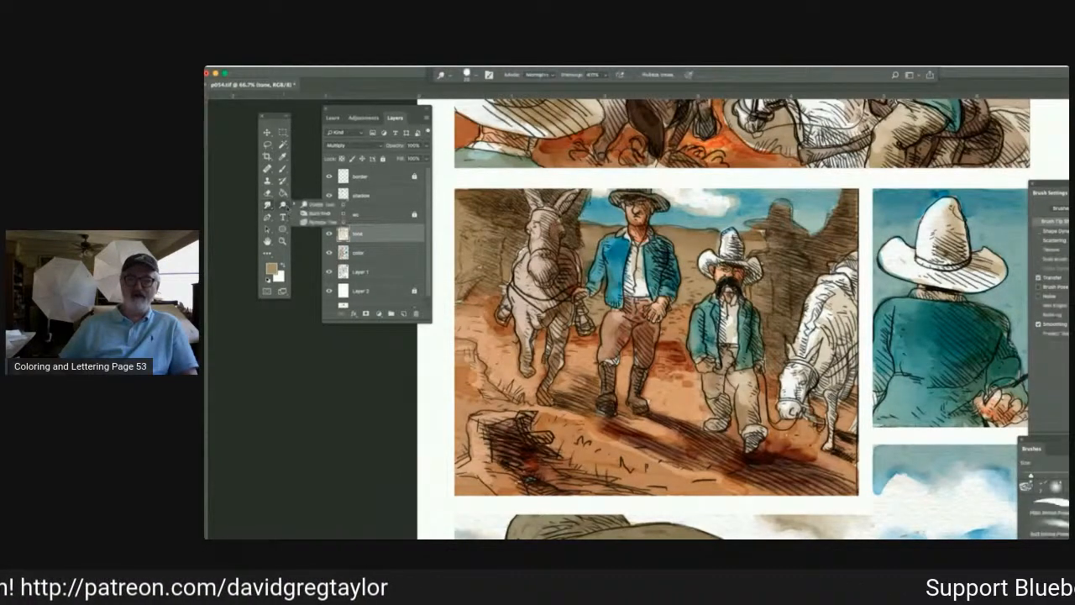
click(319, 213)
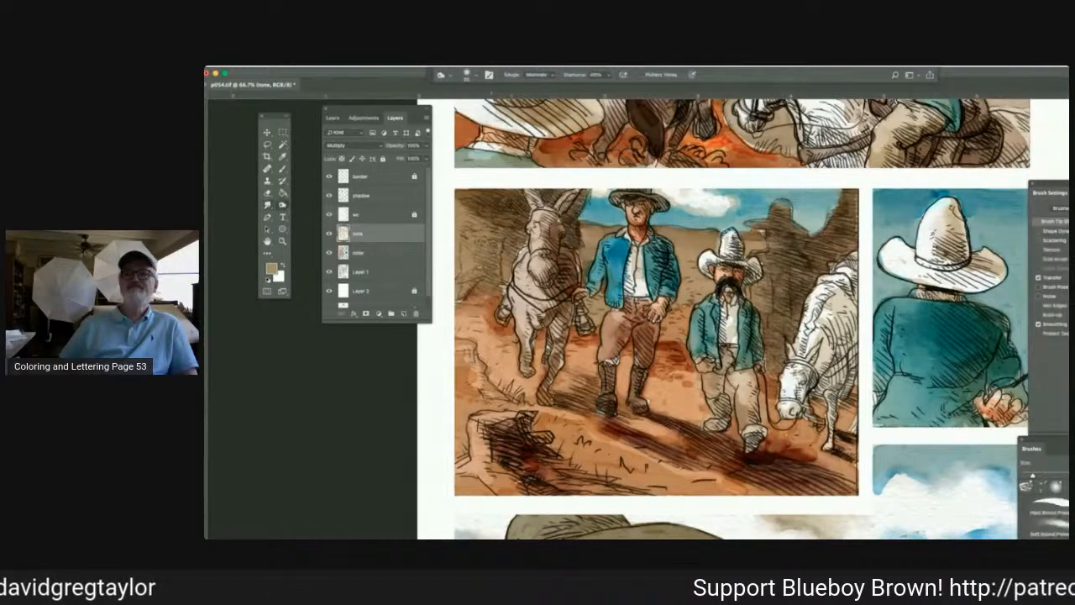
mouse_move(494, 250)
mouse_down()
mouse_move(489, 284)
mouse_move(493, 253)
mouse_move(491, 284)
mouse_move(484, 264)
mouse_move(516, 210)
mouse_up()
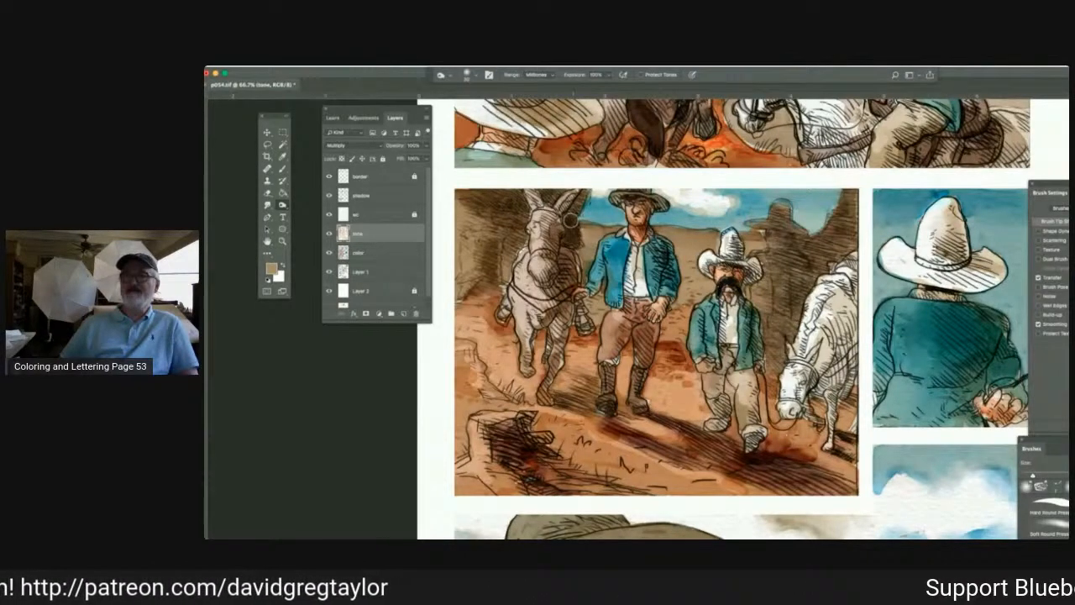
drag(570, 220, 573, 201)
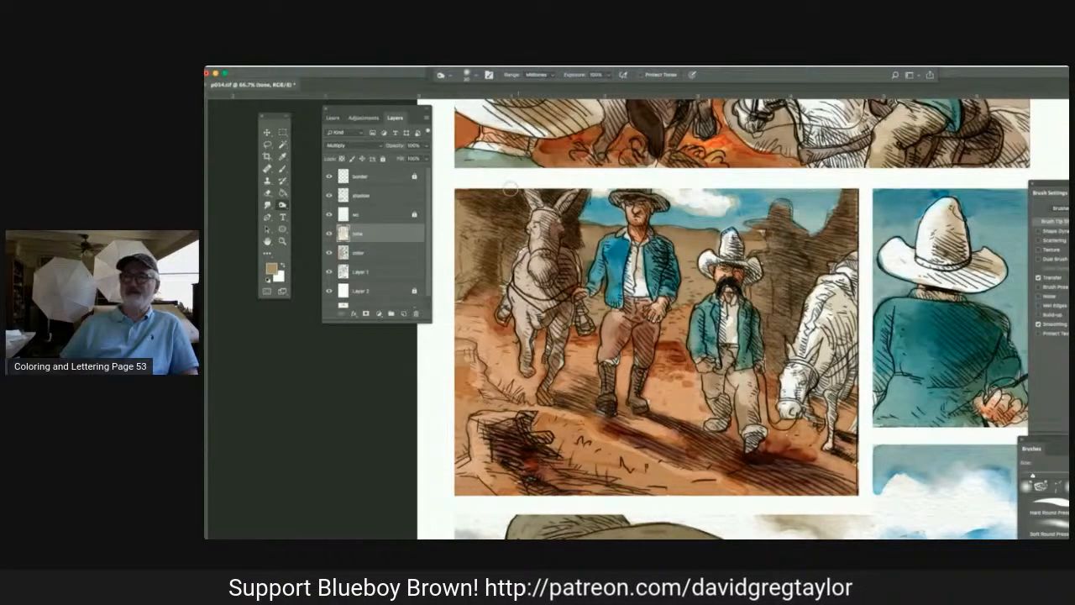
mouse_move(510, 189)
mouse_down()
mouse_move(487, 200)
mouse_move(522, 239)
mouse_move(486, 253)
mouse_move(493, 289)
mouse_move(476, 287)
mouse_up()
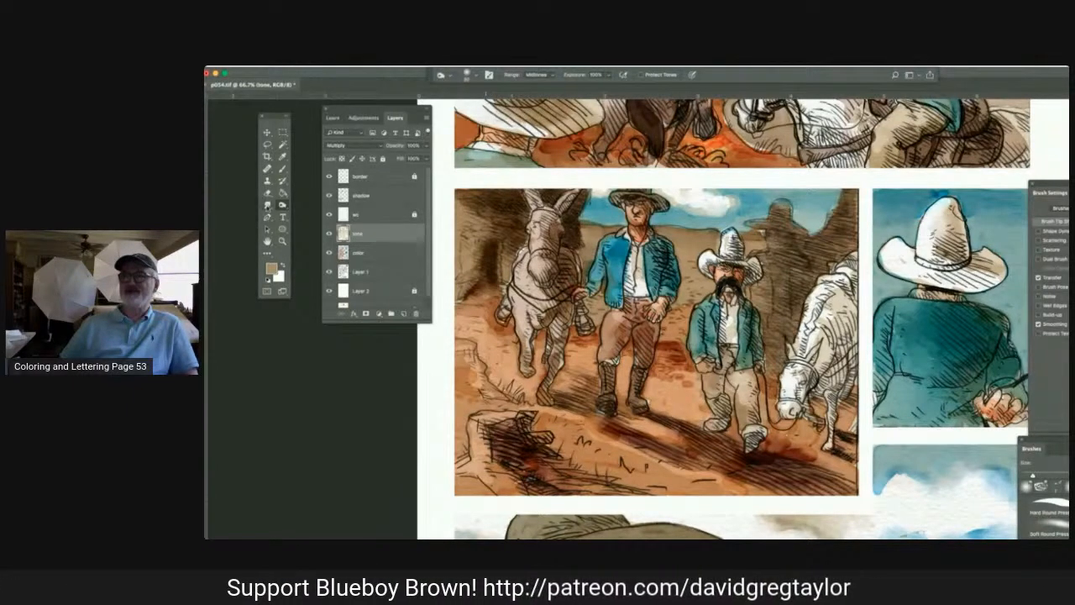
click(267, 204)
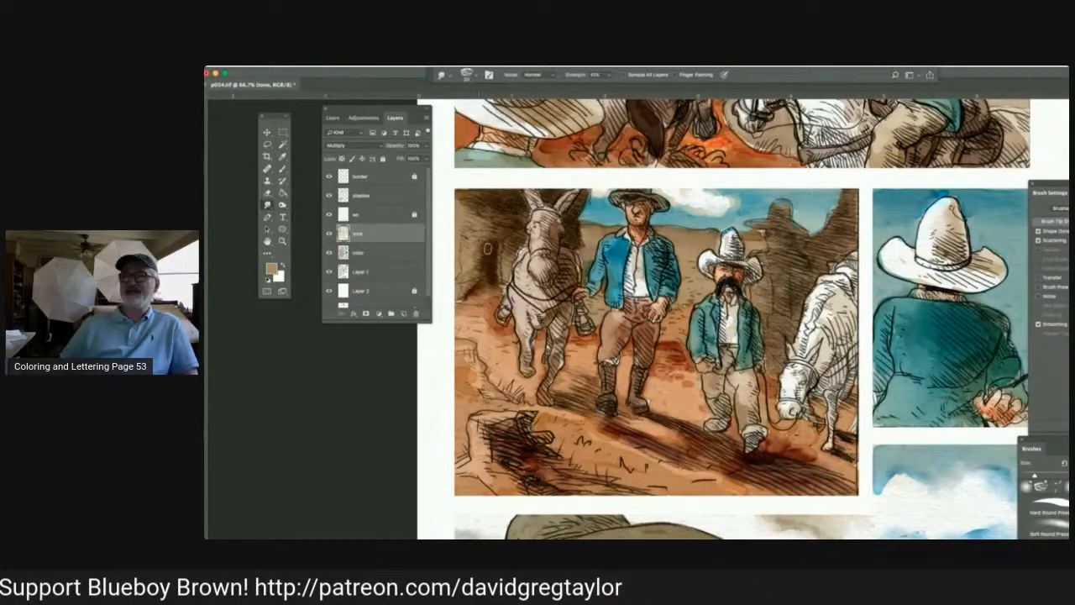
mouse_move(487, 248)
mouse_down()
mouse_move(470, 294)
mouse_move(468, 279)
mouse_up()
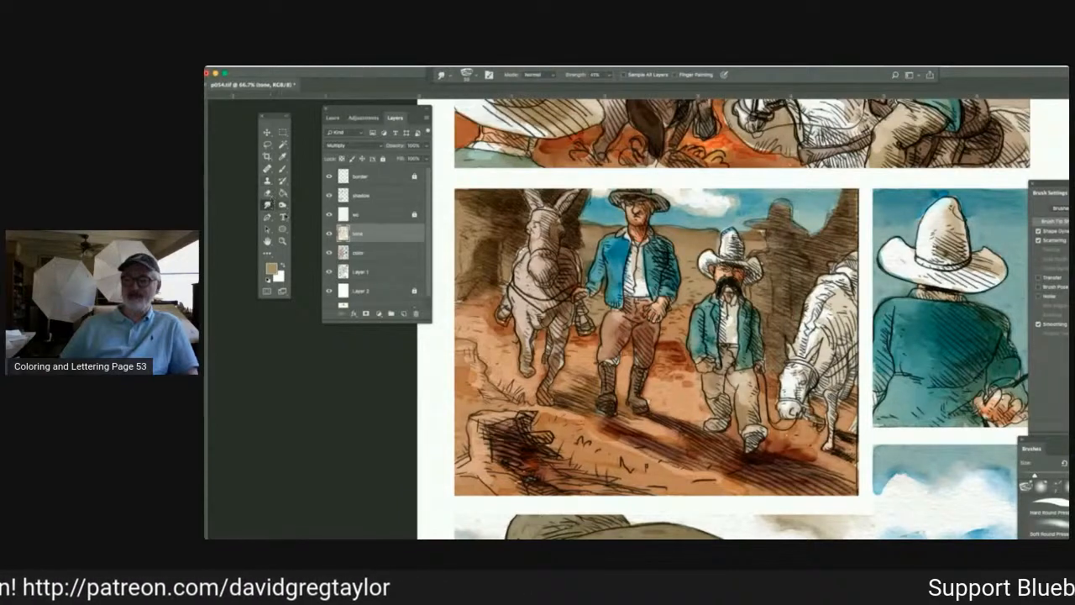
On the tone layer, burn the midtones of the rock wall behind the white horse and the tall man's trousers and shirt.
click(282, 204)
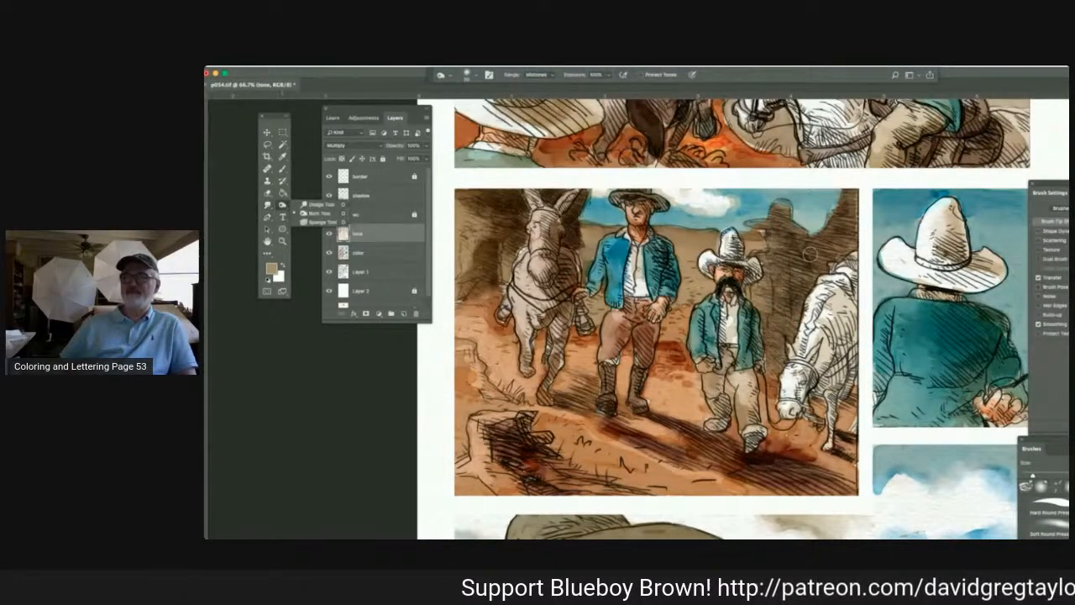
mouse_move(821, 268)
mouse_down()
mouse_move(840, 247)
mouse_move(793, 250)
mouse_move(820, 267)
mouse_move(853, 231)
mouse_move(830, 225)
mouse_move(851, 205)
mouse_up()
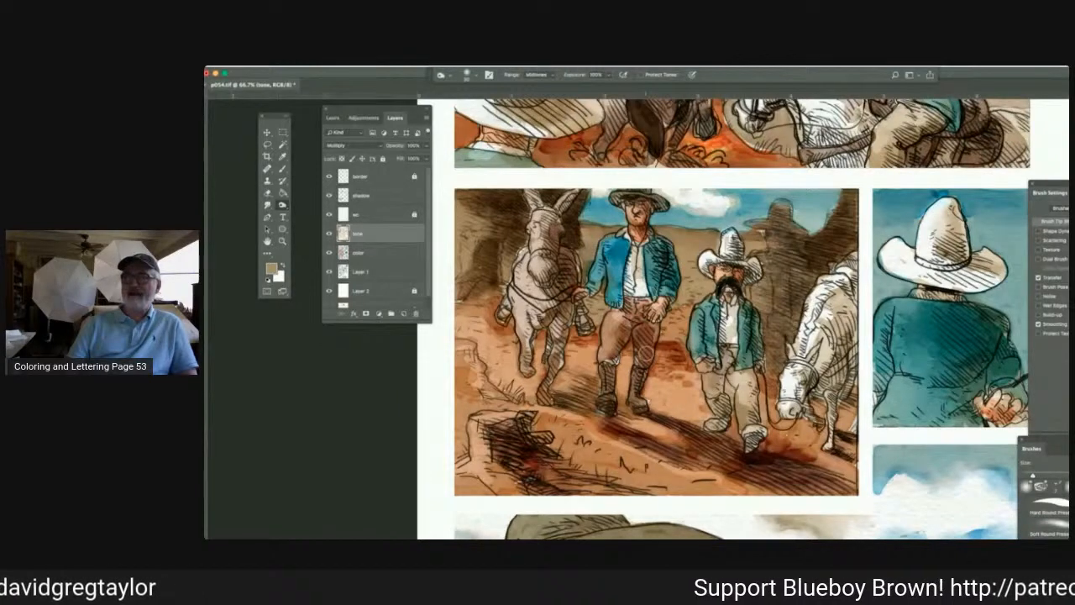
mouse_move(643, 361)
mouse_down()
mouse_move(635, 328)
mouse_move(639, 357)
mouse_up()
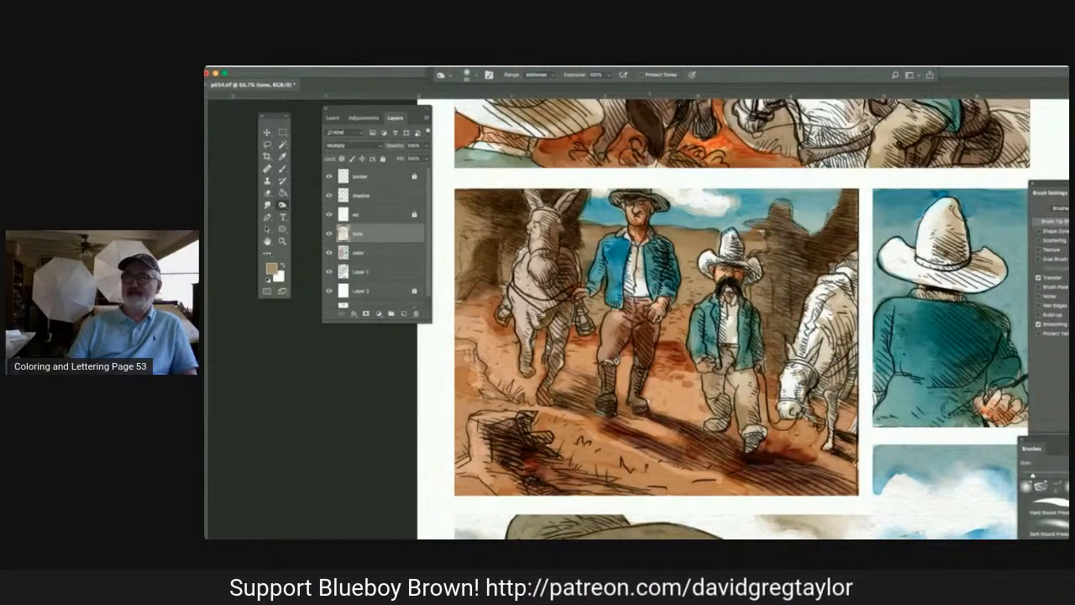
drag(639, 249, 642, 279)
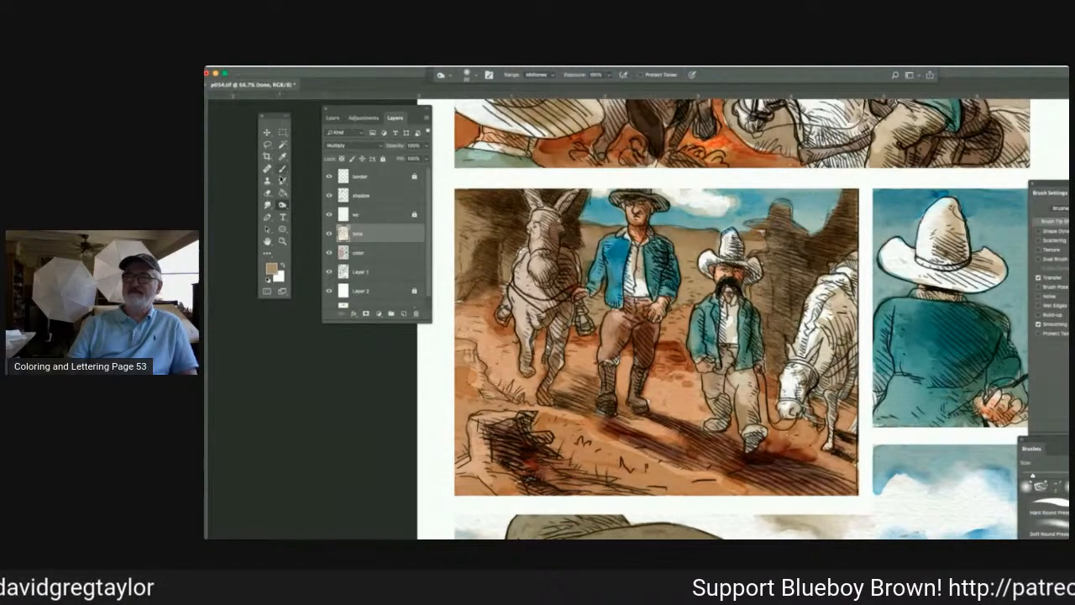
Set up the Dodge tool with the Highlights range at 100% exposure for lightening the tone layer in the second panel.
click(267, 193)
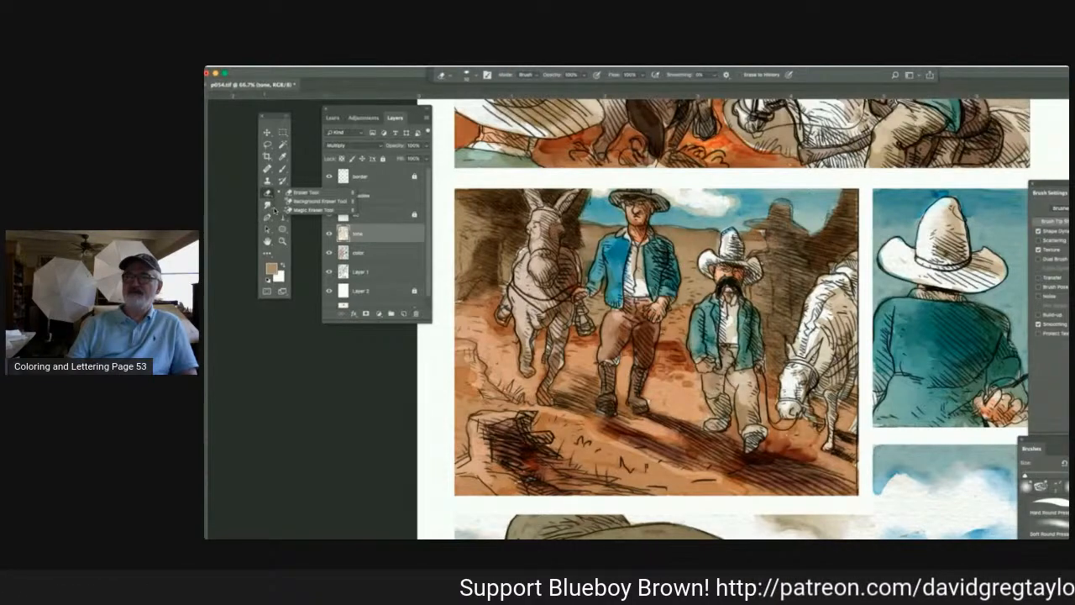
click(263, 214)
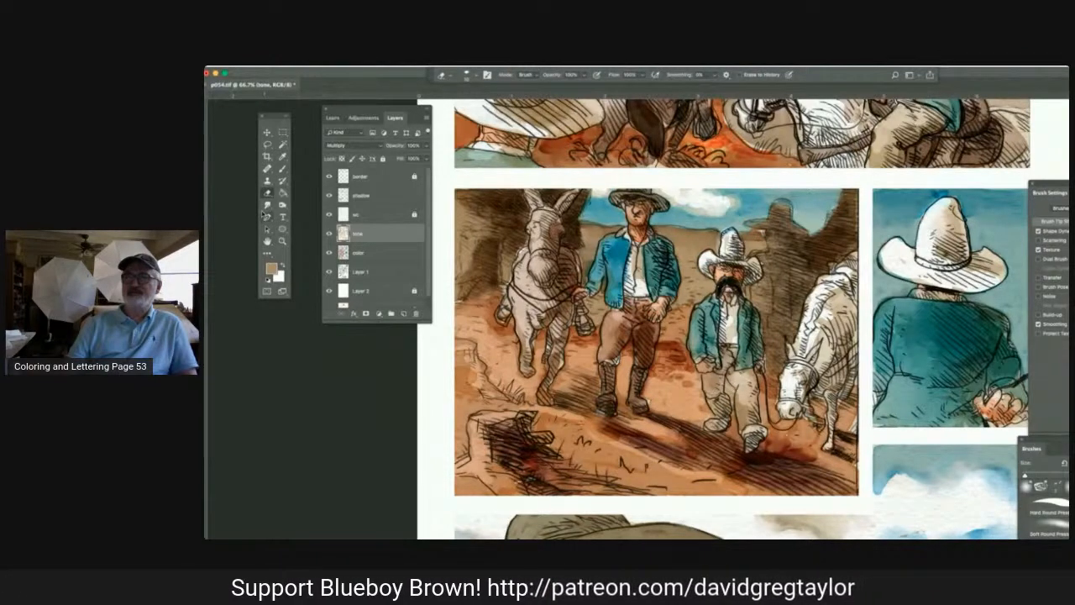
click(267, 215)
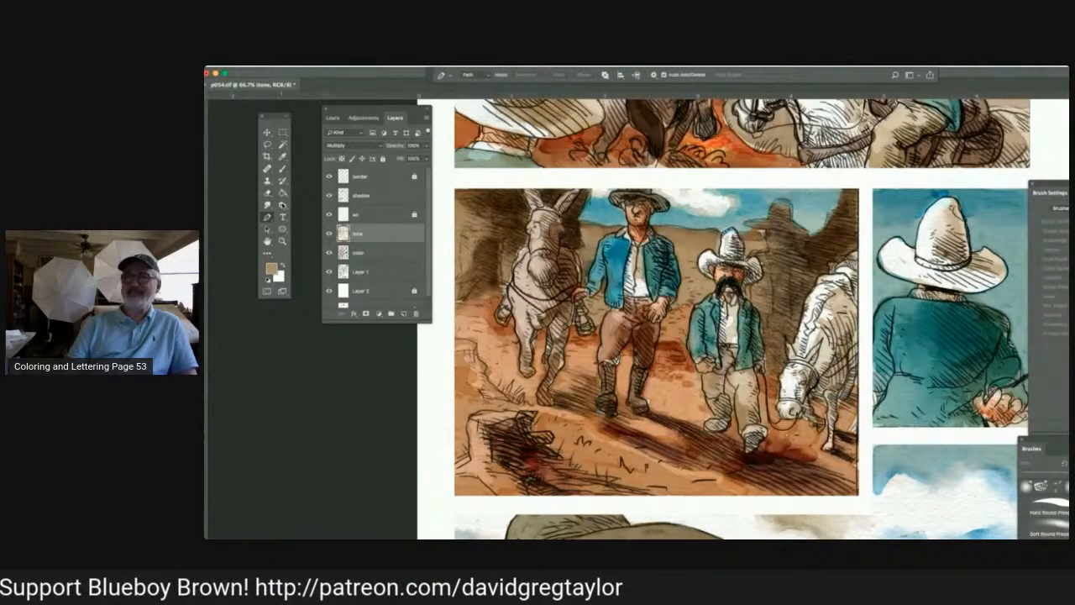
click(282, 205)
click(311, 203)
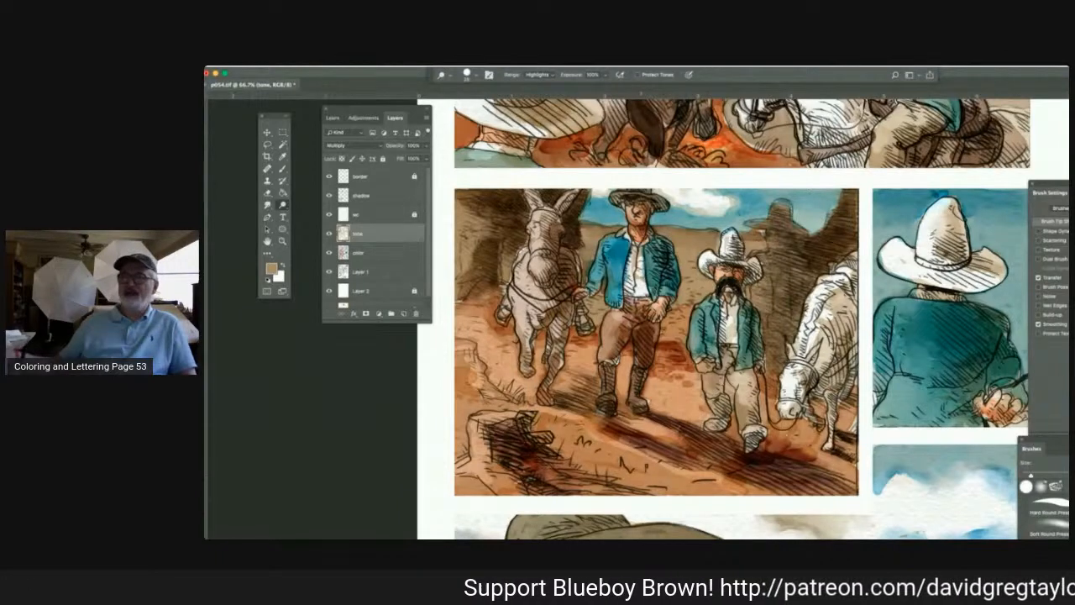
mouse_move(651, 430)
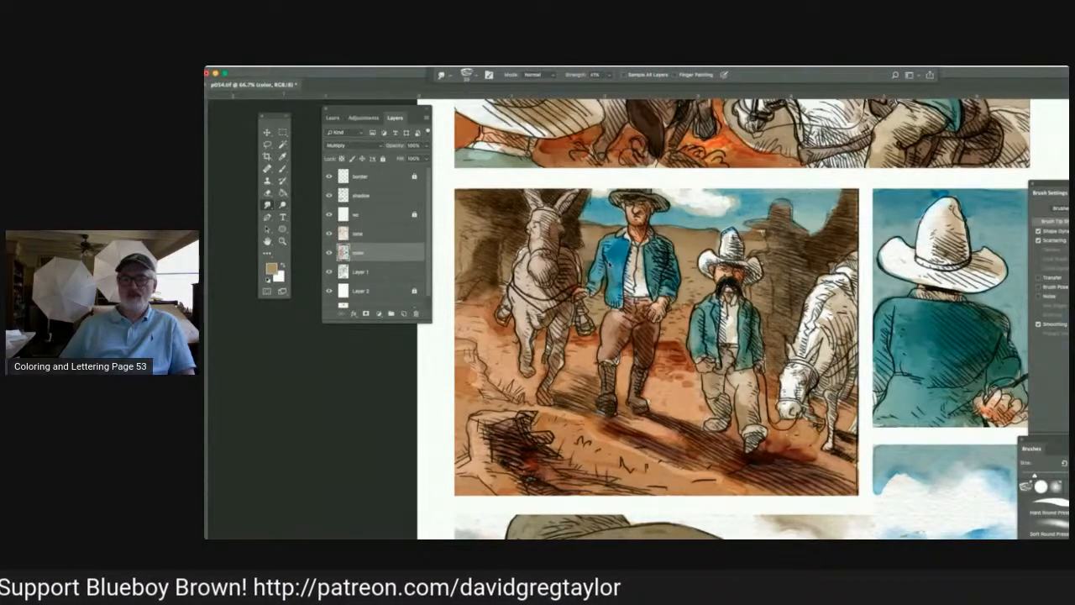
With the color layer active, switch from dodging to the Smudge tool for blending the second panel's colors.
click(283, 205)
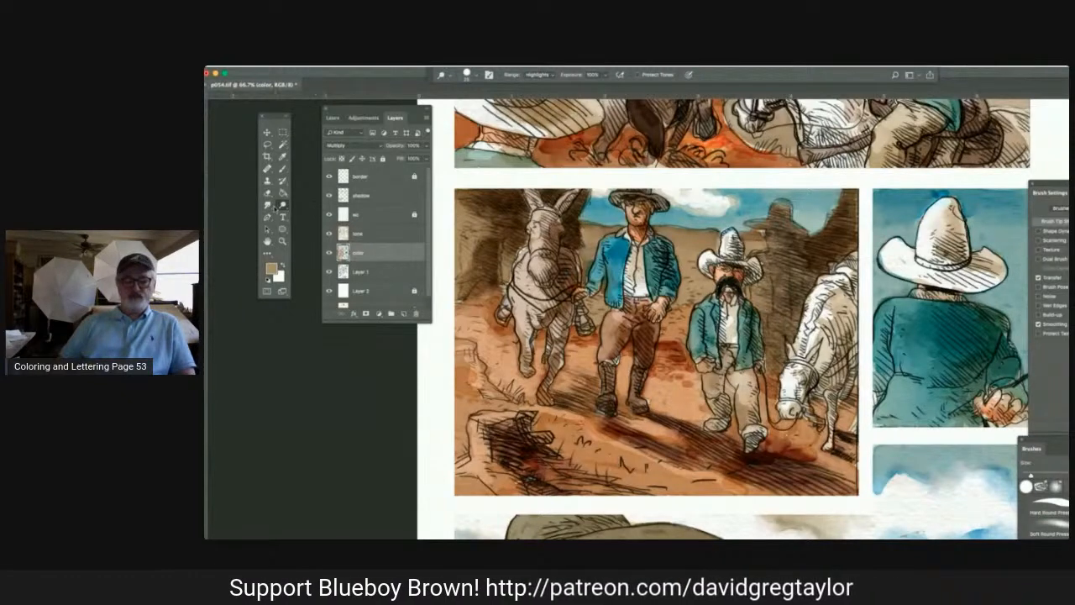
click(269, 205)
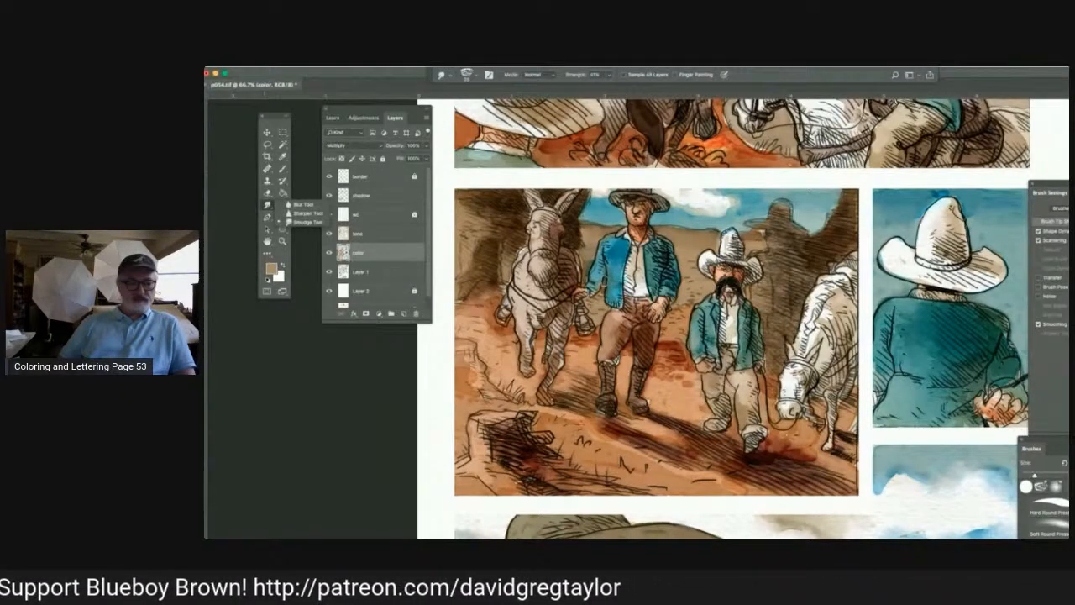
click(304, 222)
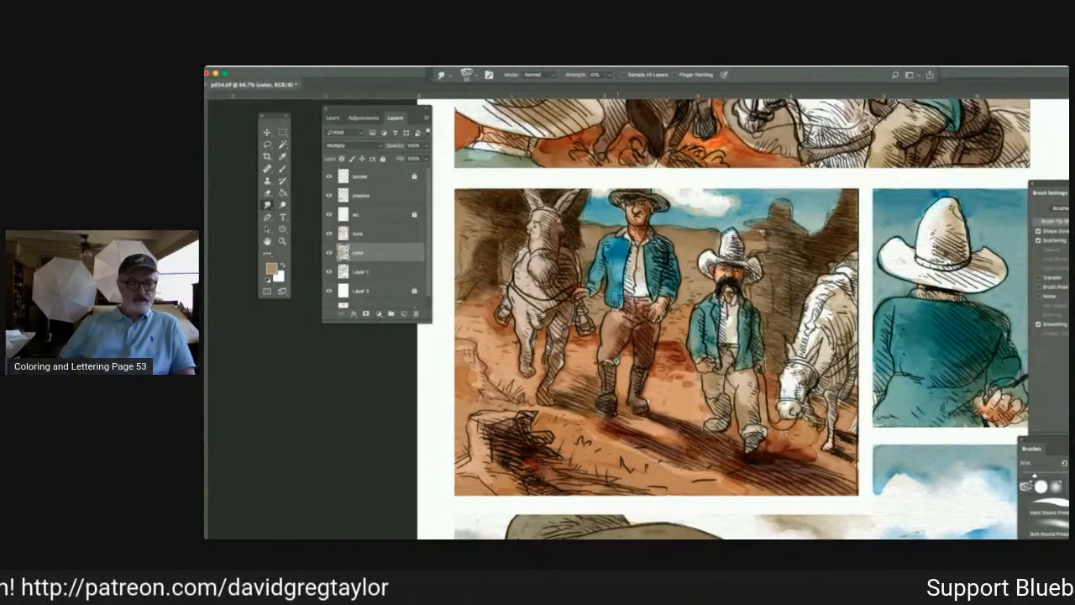
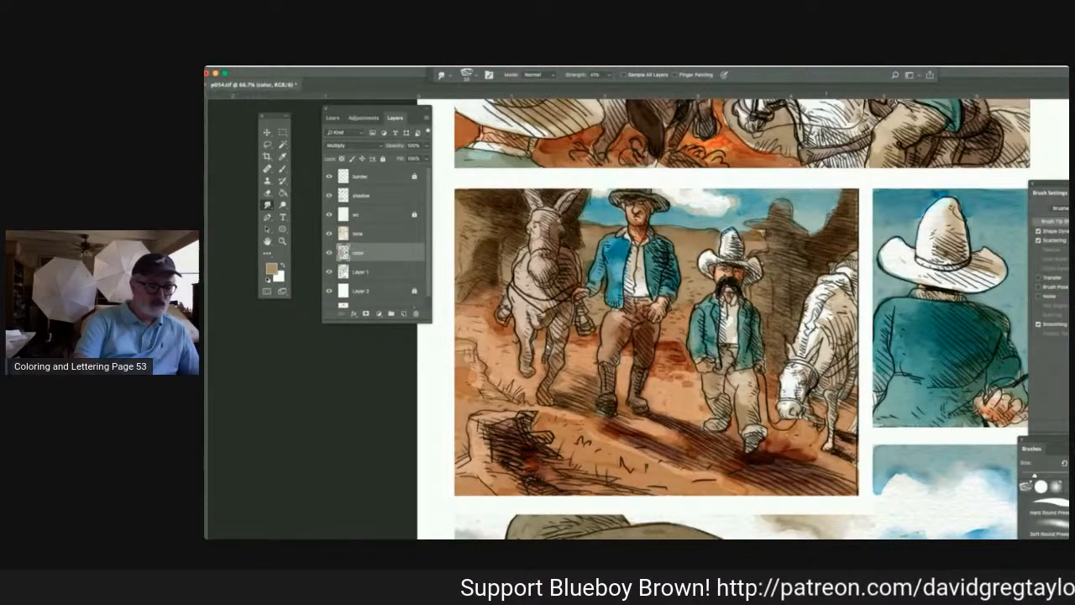
On Layer 1, lighten the second panel with the Dodge tool in the Highlights range and switch to the Smudge tool for blending.
key(alt+bracketleft)
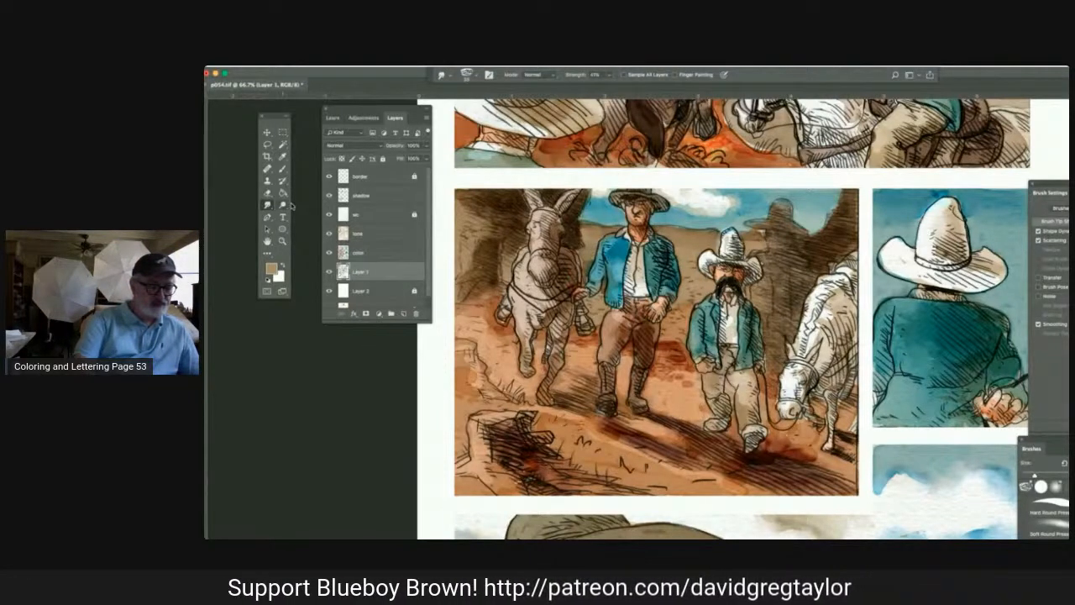
click(283, 205)
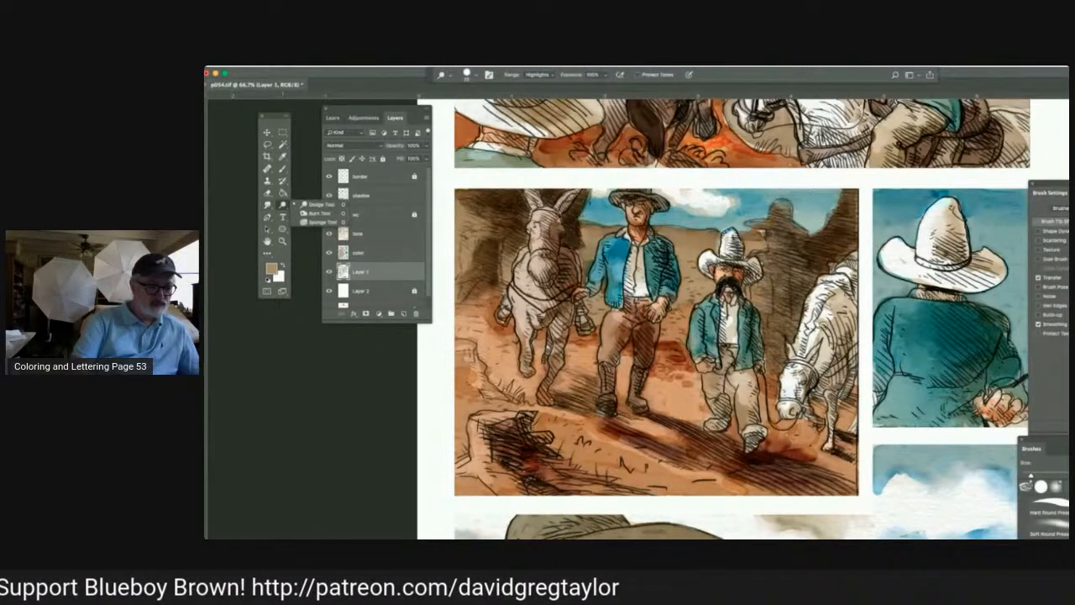
click(321, 205)
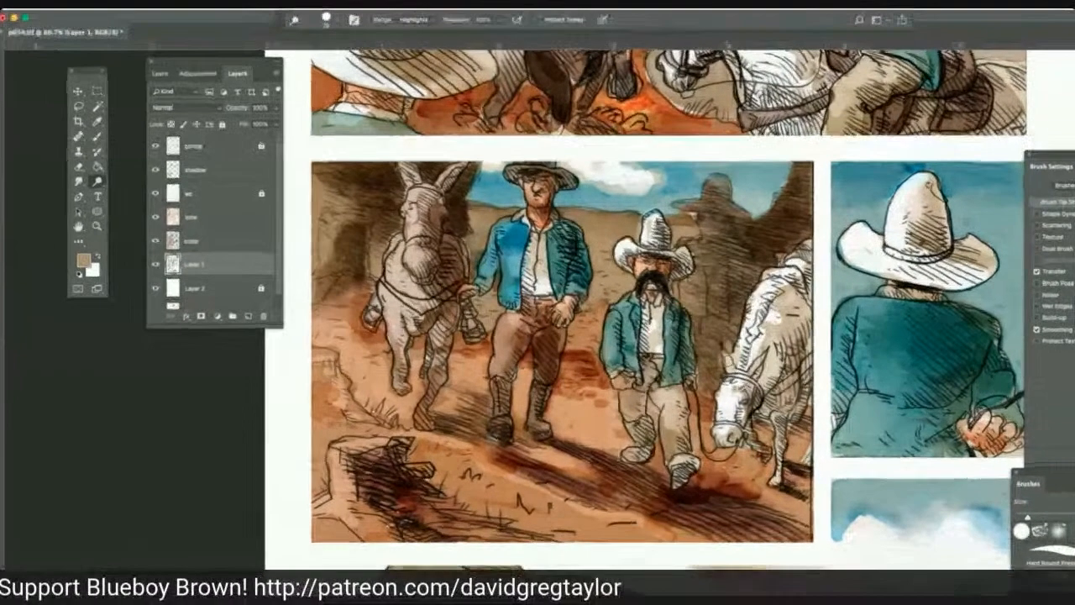
click(267, 204)
click(128, 202)
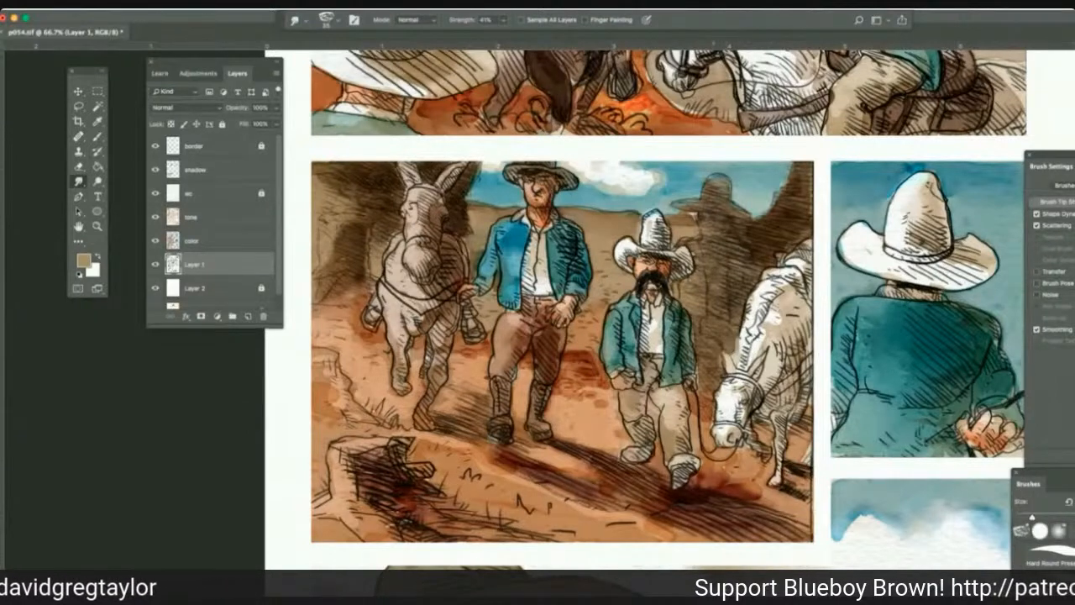
On the color layer, set the foreground color to near-black 13120f and brush it around the white horse's head and neck in Multiply mode.
click(217, 245)
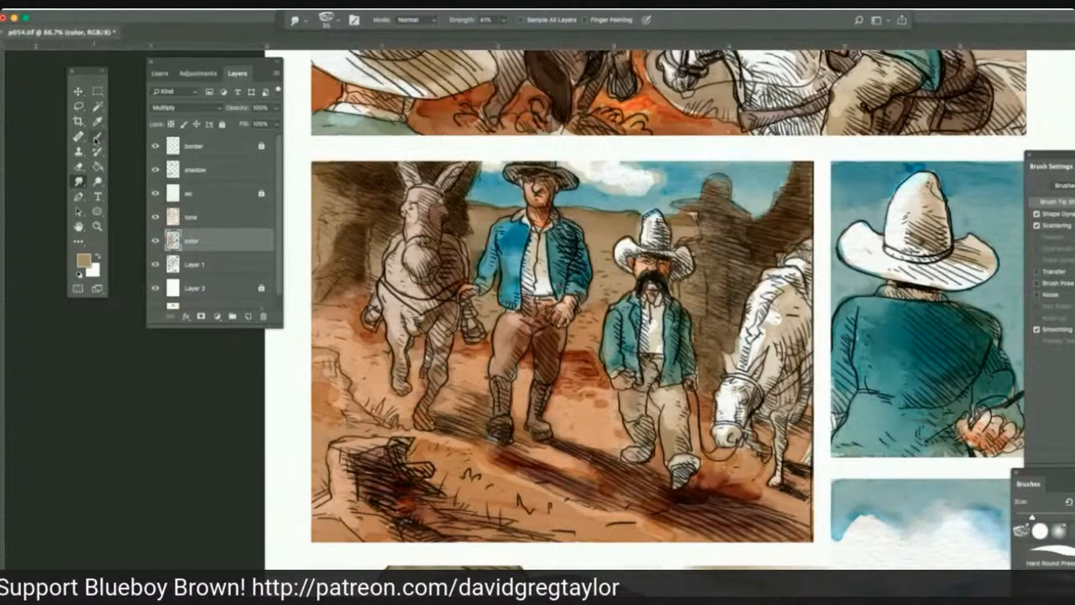
key(b)
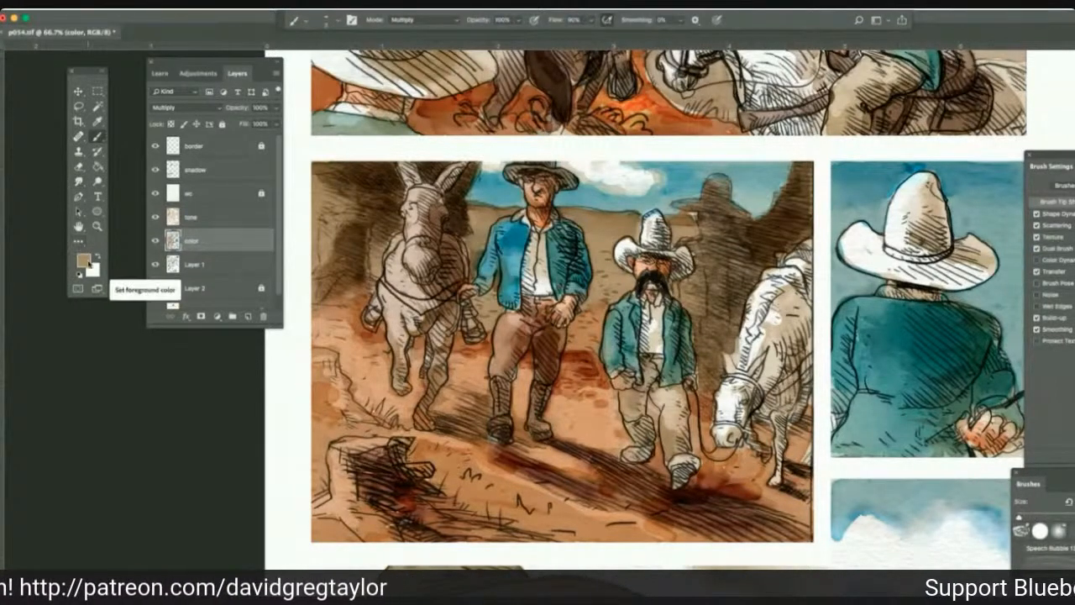
click(83, 261)
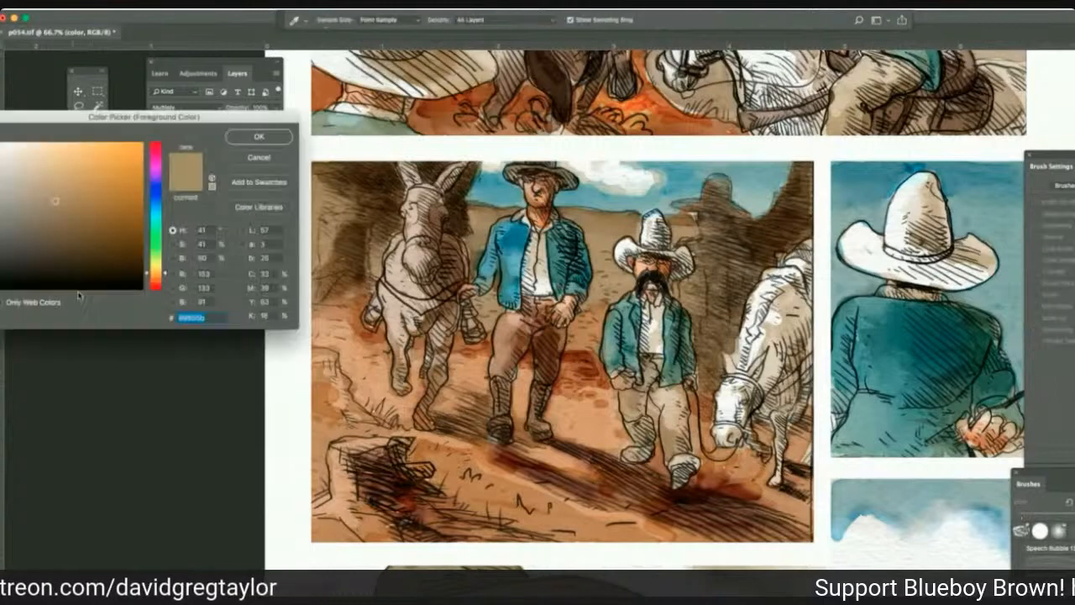
click(27, 278)
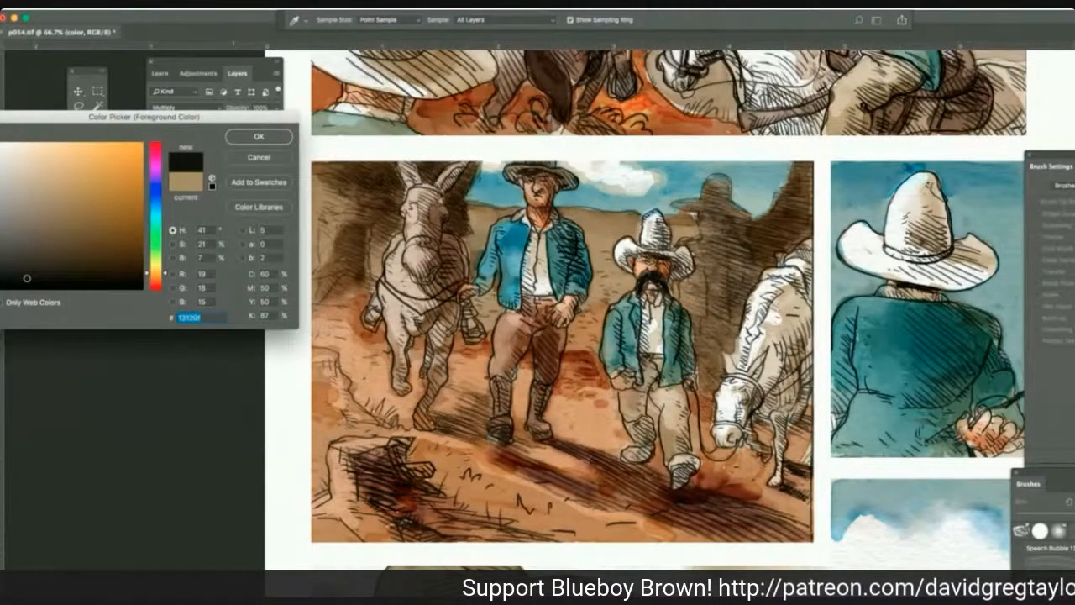
key(Return)
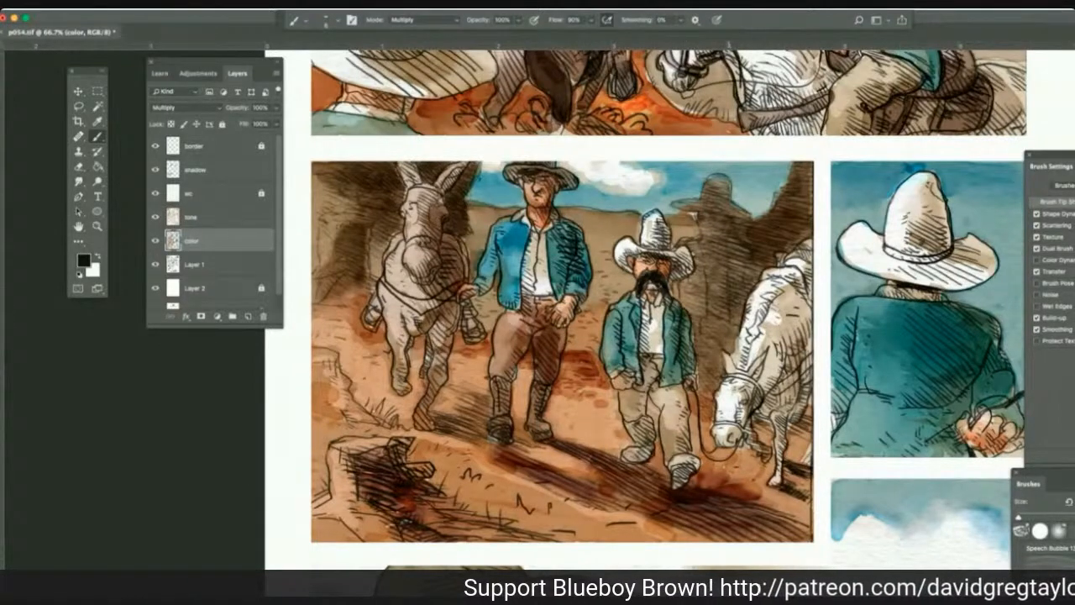
drag(741, 333, 730, 362)
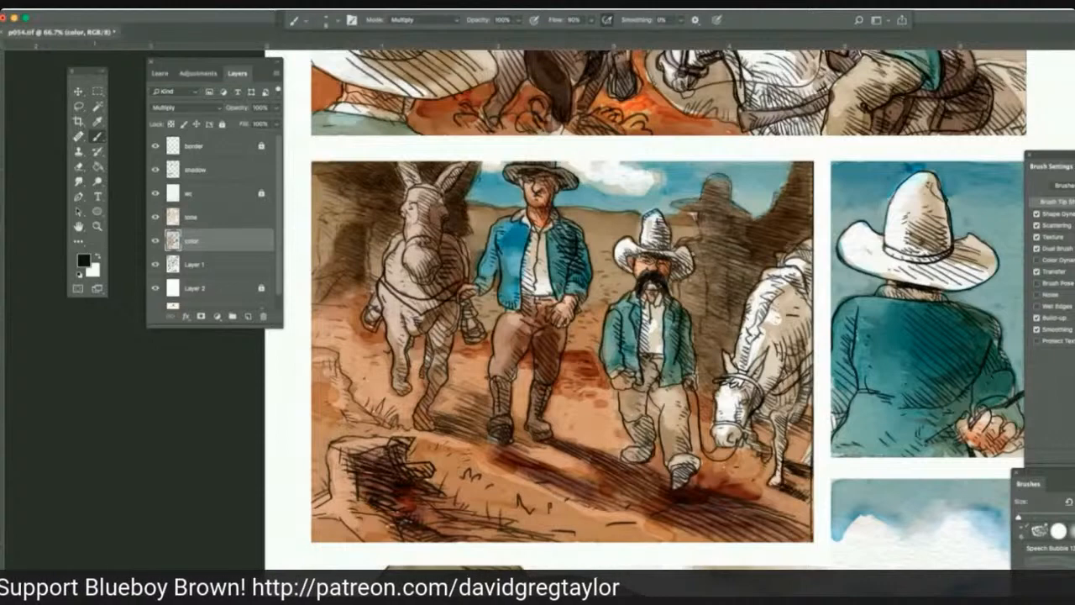
Sample the donkey's brownish gray and paint it over the gear on the white horse's back in the second panel.
key(i)
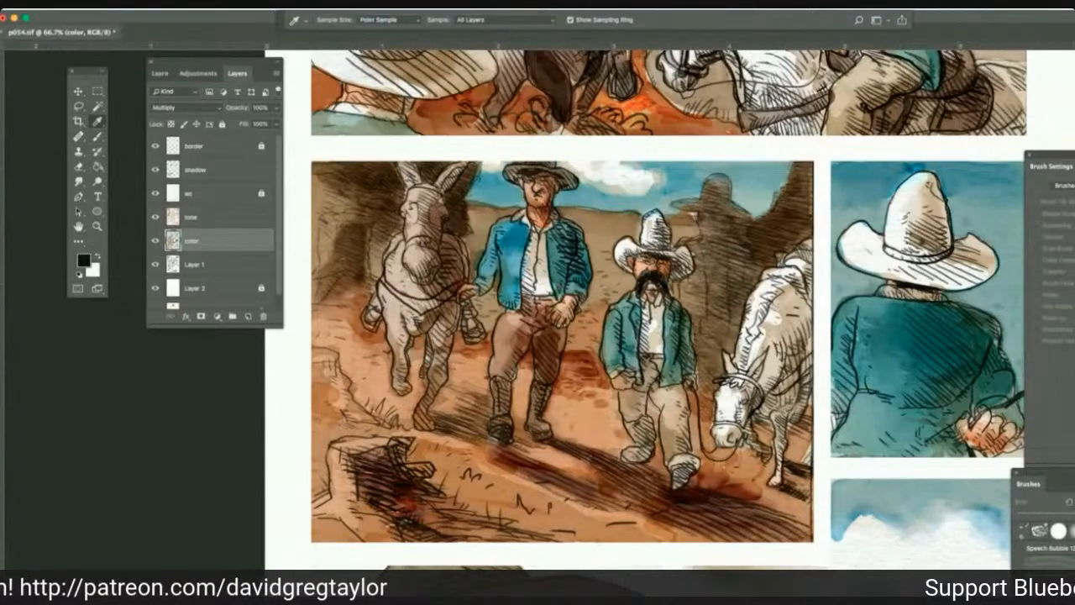
click(420, 232)
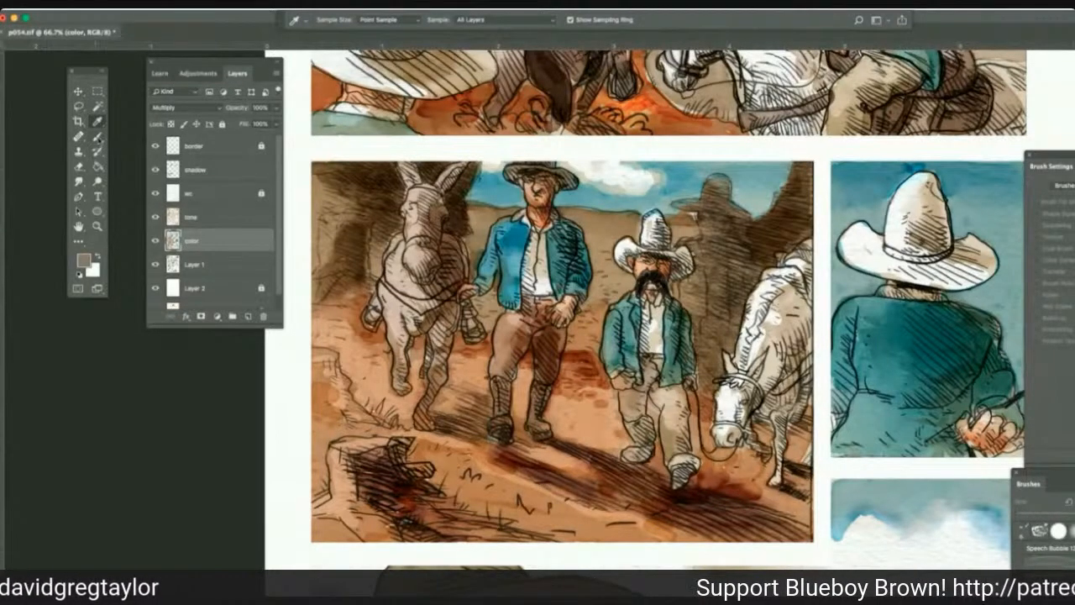
key(b)
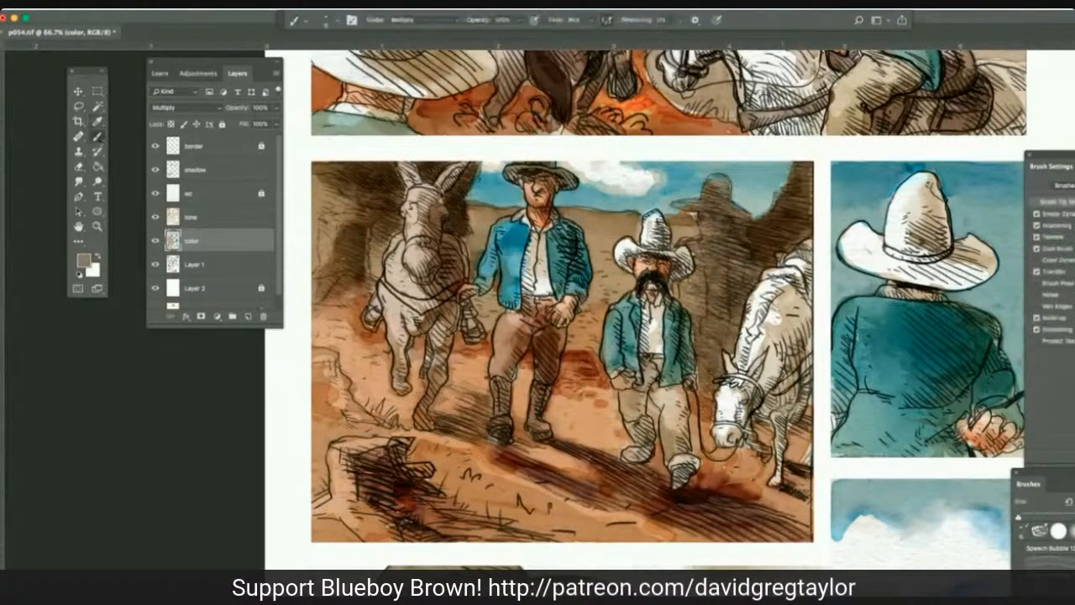
mouse_move(790, 268)
mouse_down()
mouse_move(769, 275)
mouse_move(812, 252)
mouse_move(812, 281)
mouse_up()
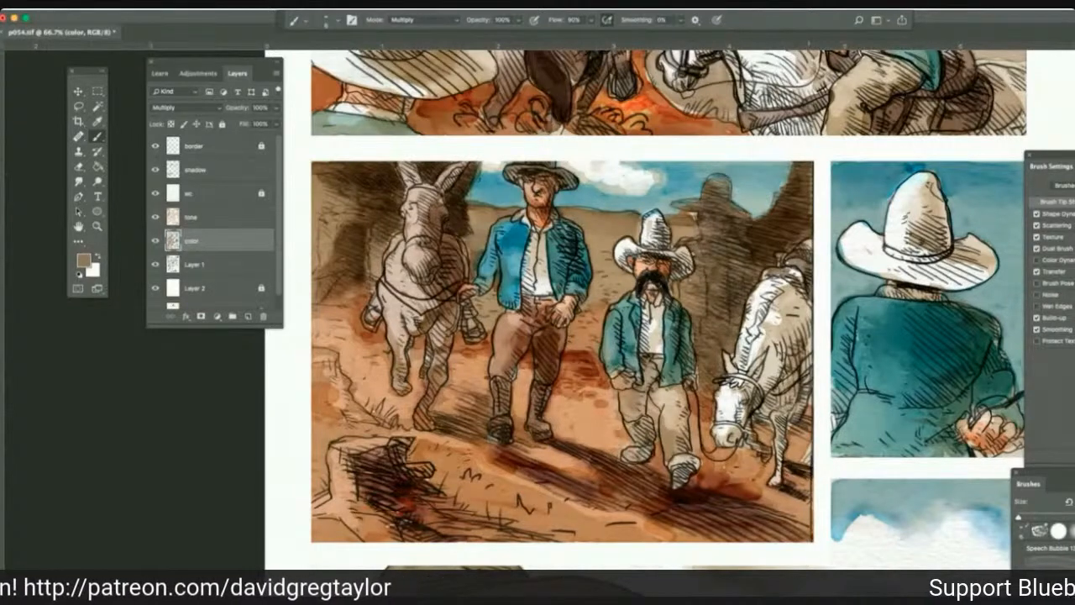
mouse_move(786, 279)
mouse_down()
mouse_move(803, 260)
mouse_move(811, 296)
mouse_up()
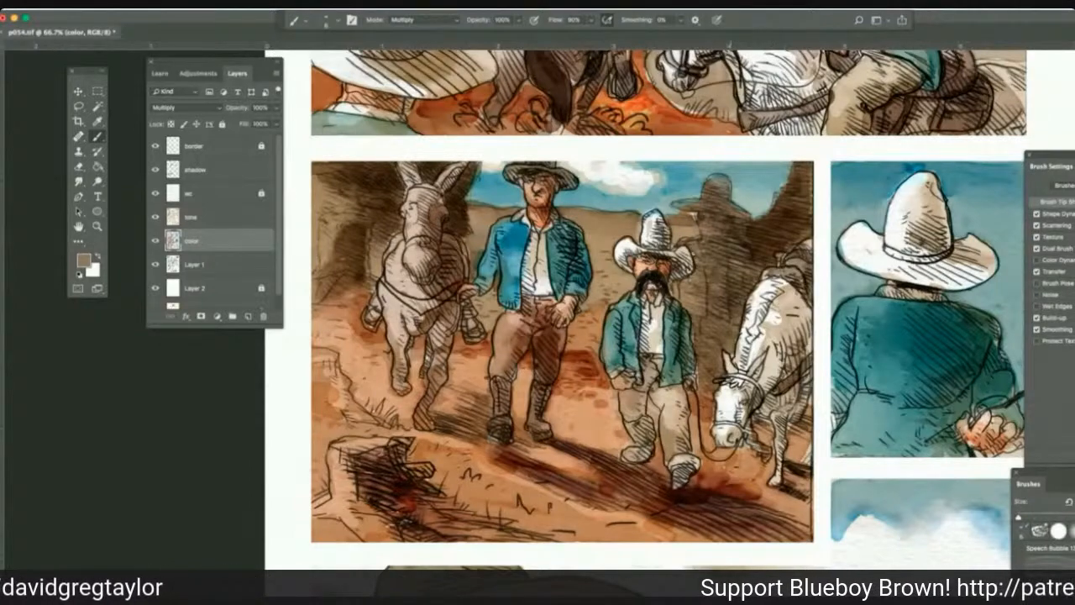
On the color layer, burn the midtones of the blue sky beside the white hat in the bottom panel at 100% exposure.
key(super+minus)
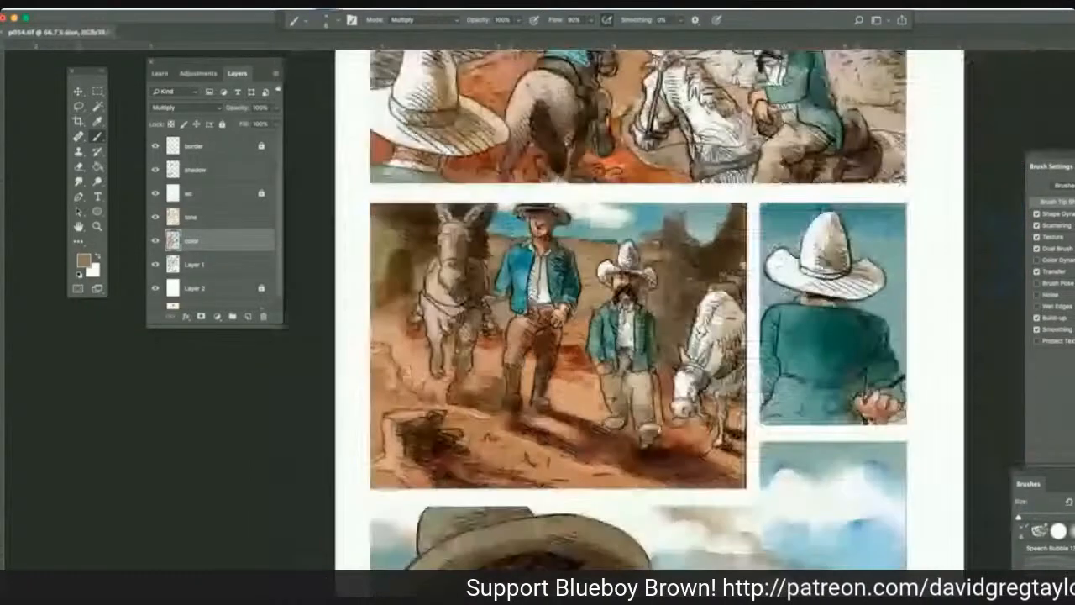
key(super+minus)
key(super+minus)
key(super+minus)
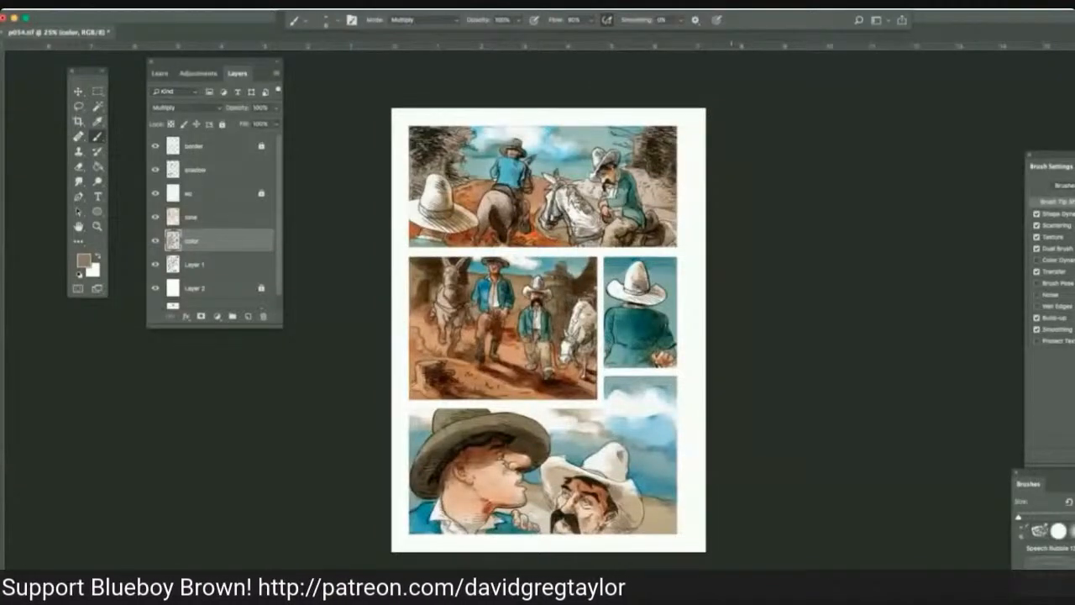
click(78, 181)
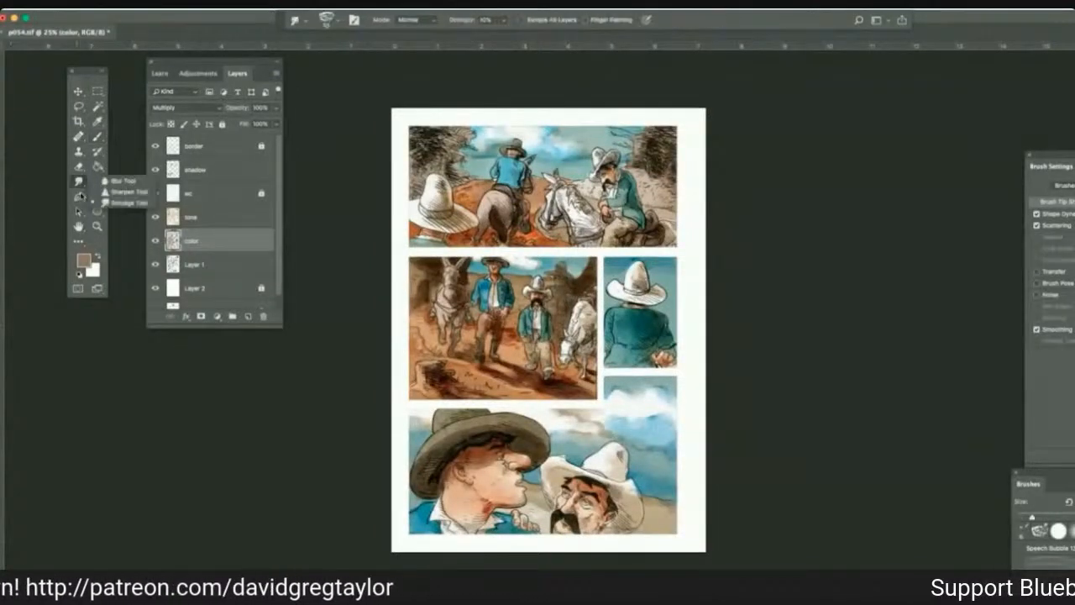
click(120, 181)
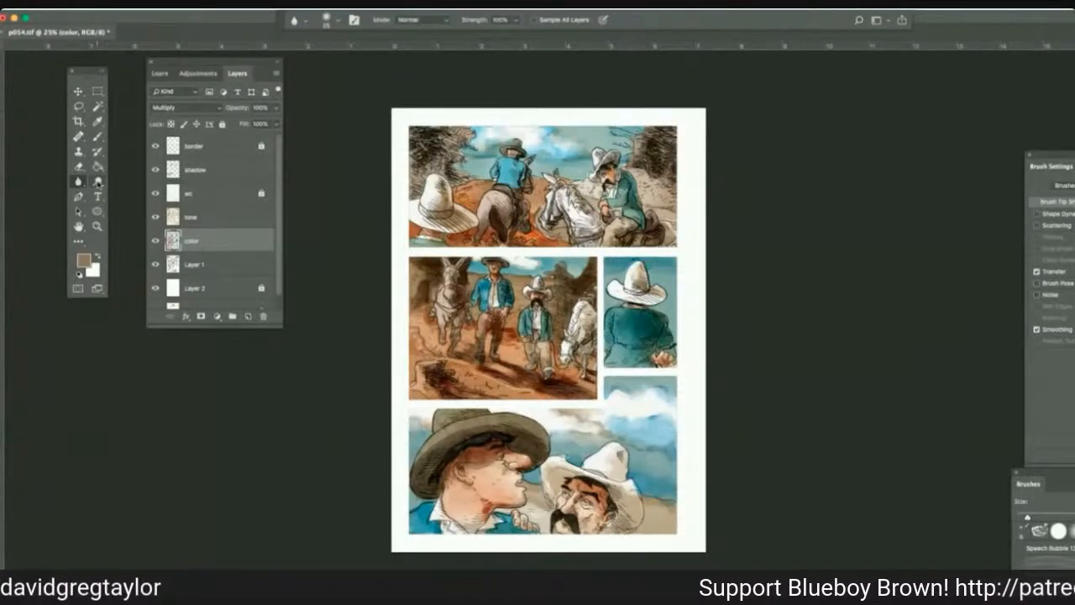
click(78, 181)
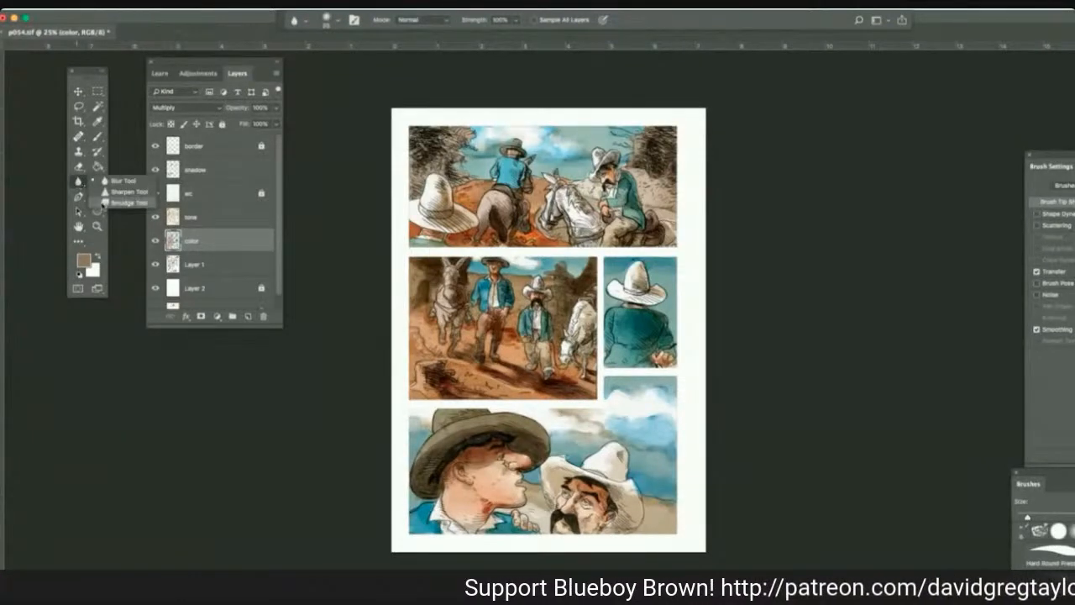
click(126, 203)
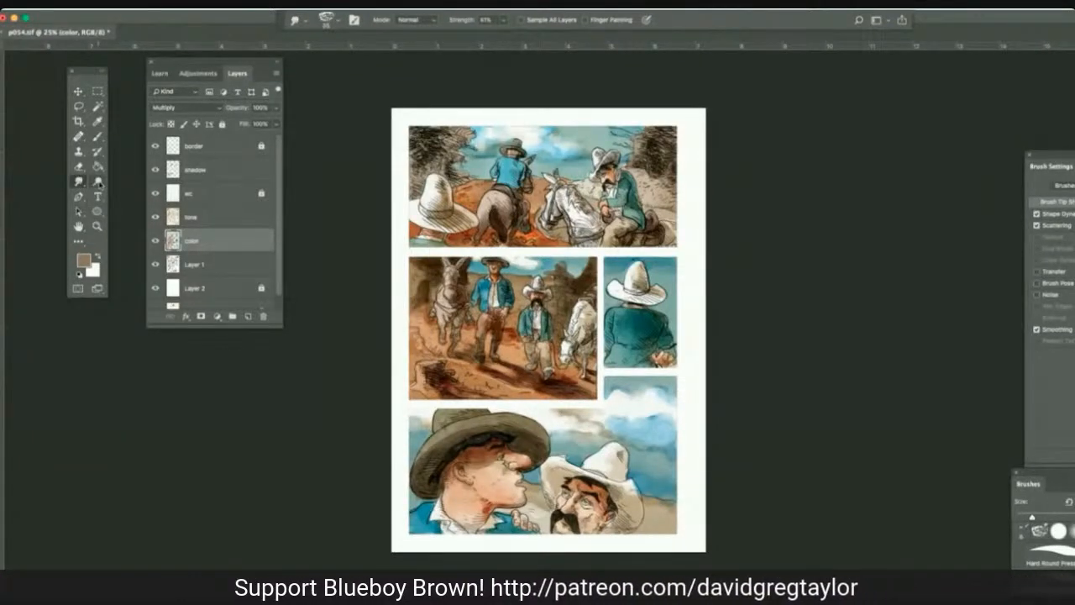
click(98, 182)
click(128, 192)
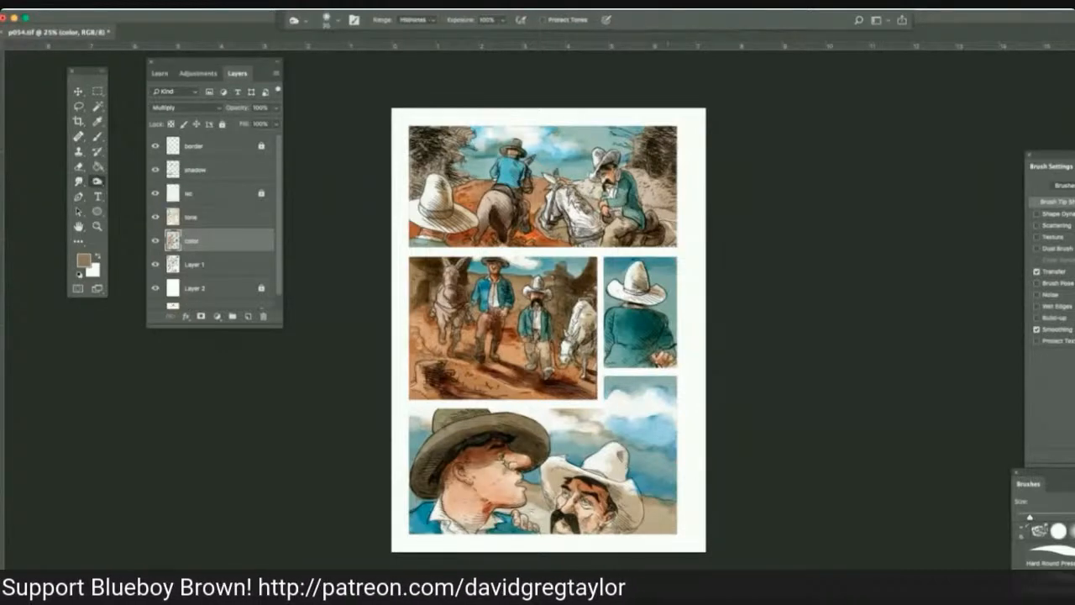
mouse_move(652, 485)
mouse_down()
mouse_move(638, 486)
mouse_move(664, 495)
mouse_move(645, 483)
mouse_move(677, 481)
mouse_move(647, 478)
mouse_move(669, 495)
mouse_up()
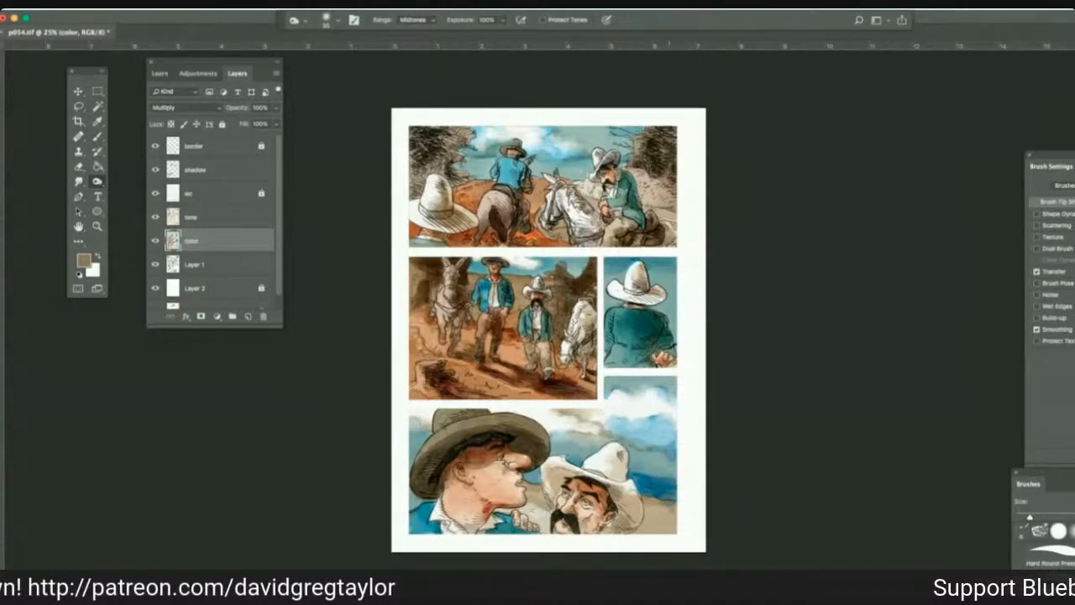
mouse_move(636, 474)
mouse_down()
mouse_move(634, 450)
mouse_move(659, 452)
mouse_move(668, 472)
mouse_move(638, 467)
mouse_move(669, 458)
mouse_up()
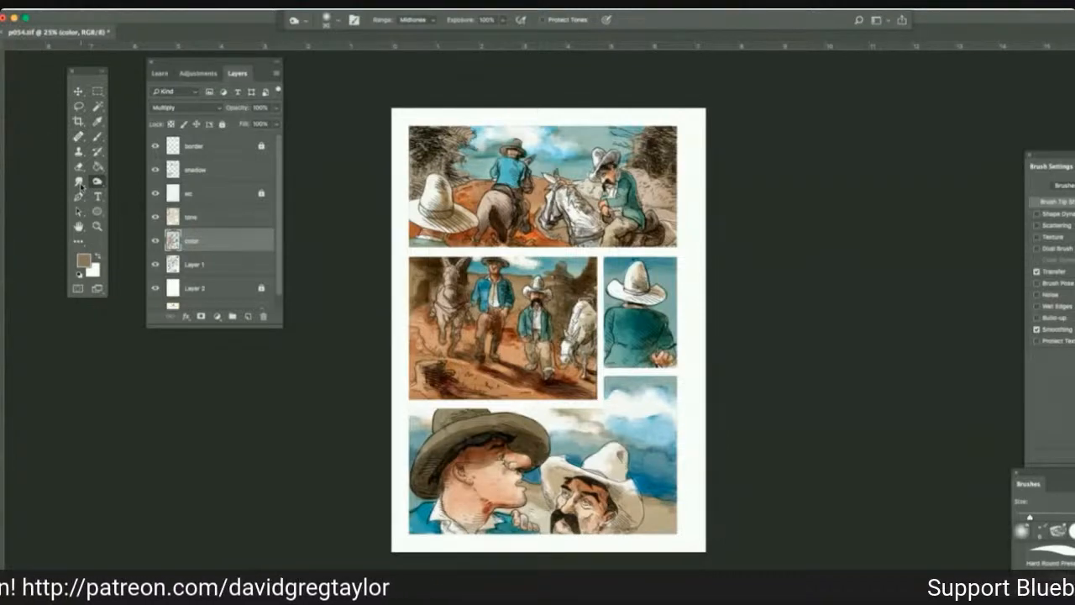
Smudge the burned sky in the bottom panel and dodge the highlights along the white hat's brim.
click(79, 181)
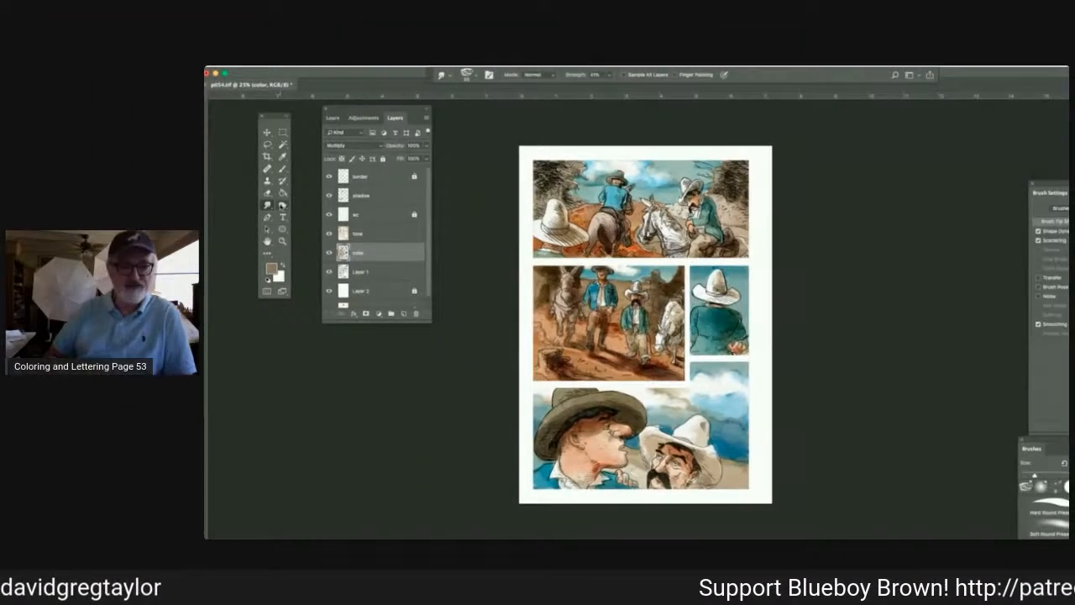
click(282, 205)
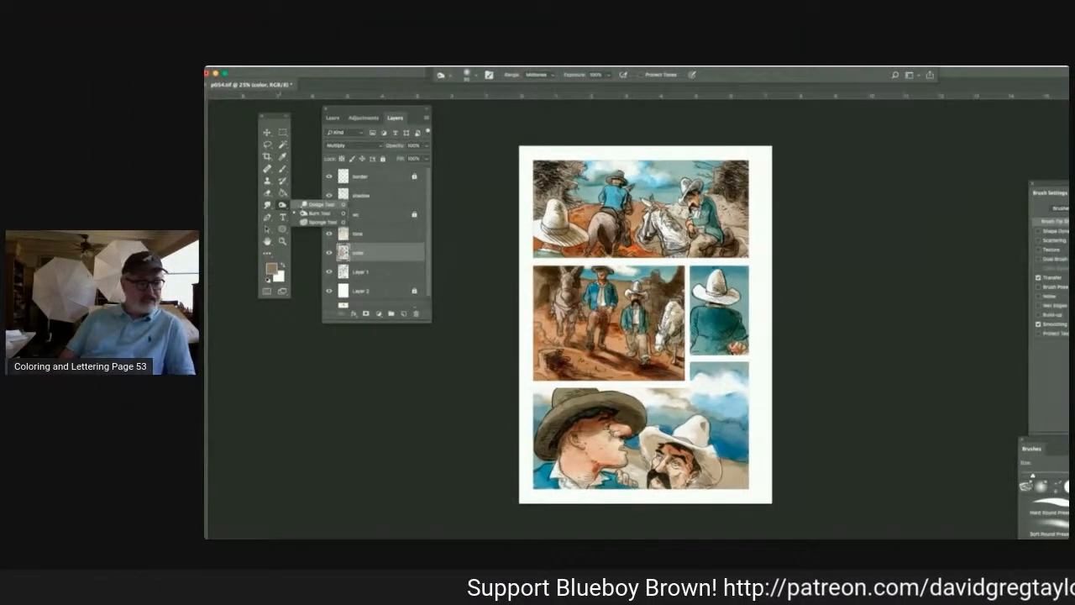
click(318, 213)
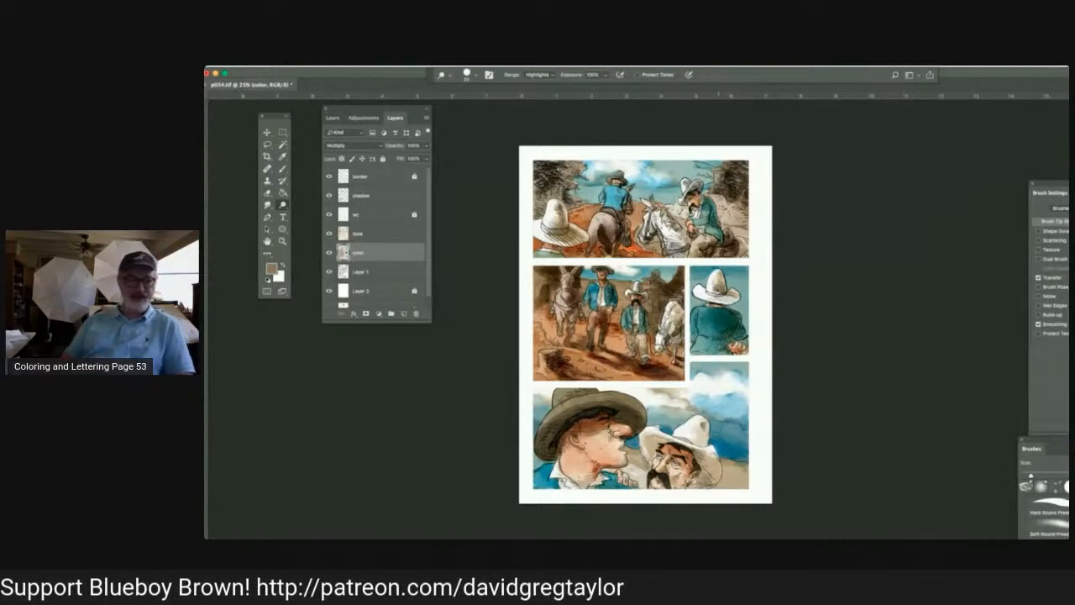
drag(713, 445, 706, 452)
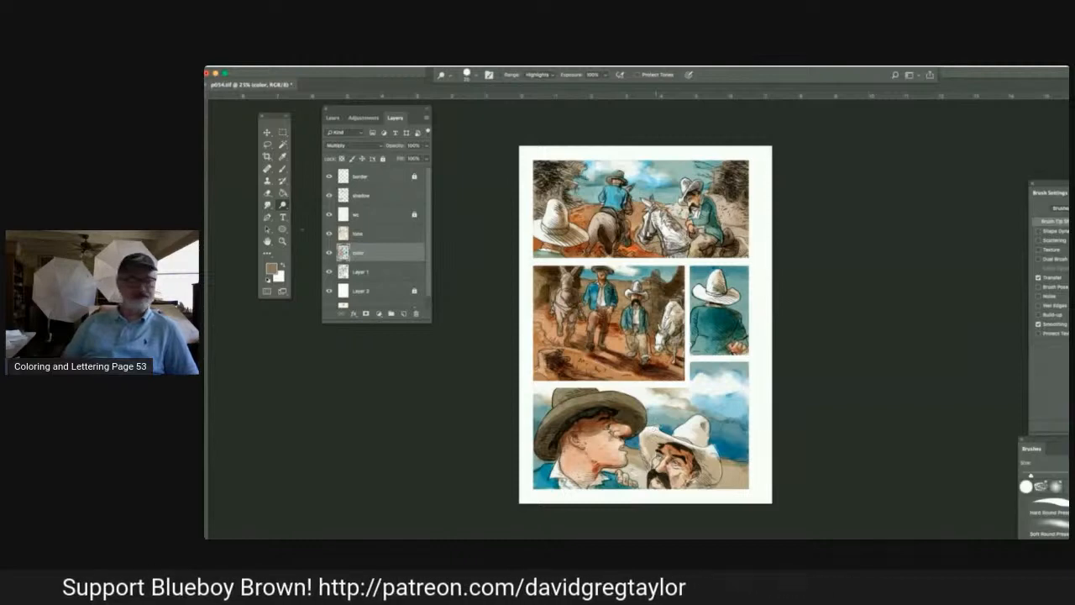
On the tone layer, deepen the shading in the bottom panel with the Burn tool set to the Midtones range.
click(379, 236)
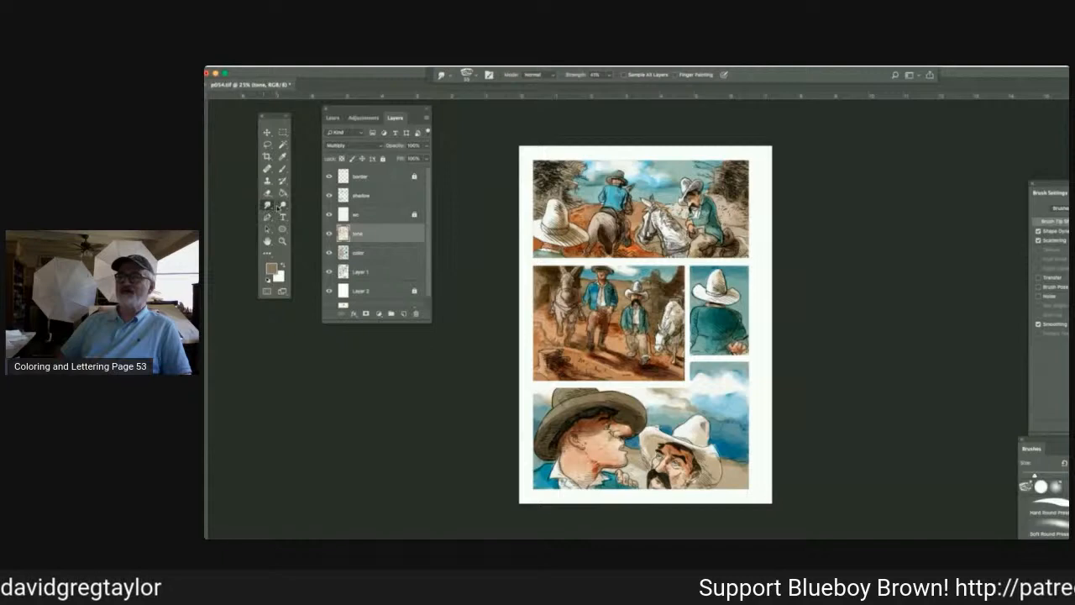
key(o)
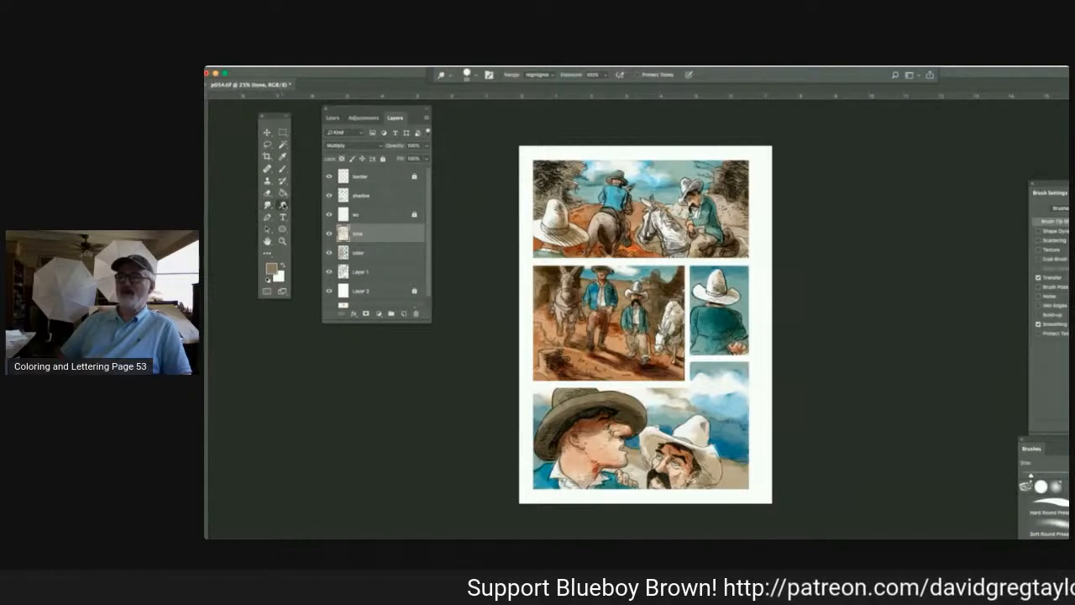
click(282, 205)
click(318, 213)
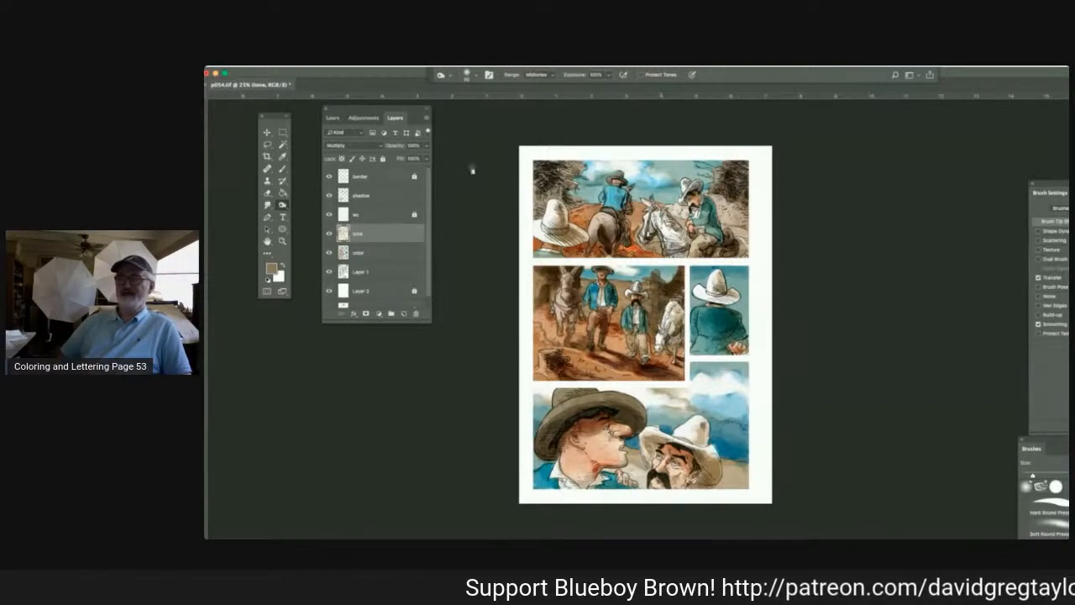
click(283, 205)
click(304, 213)
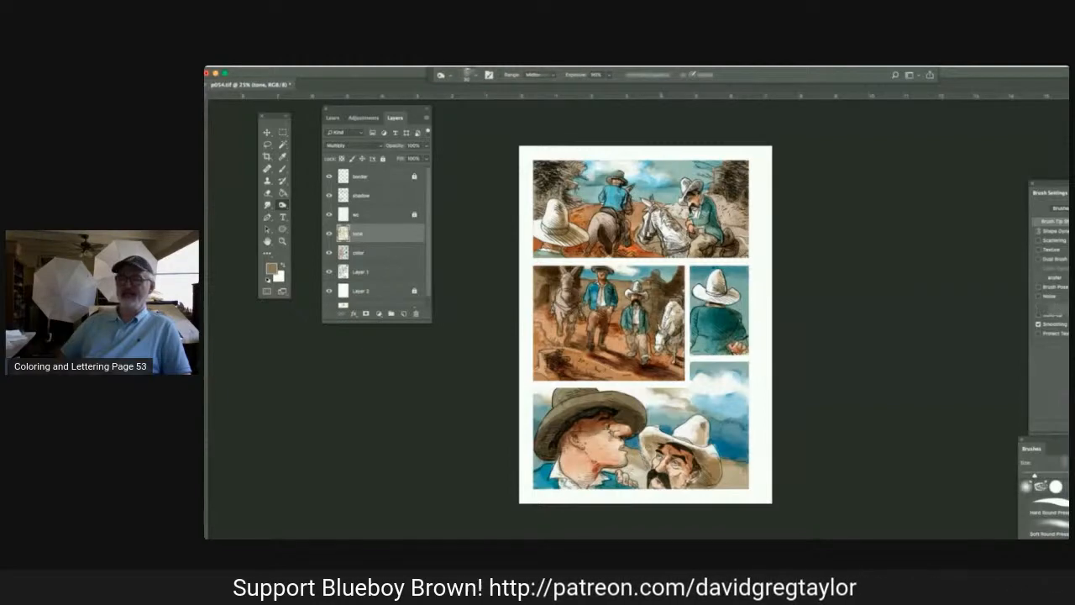
On the color layer, smudge the skin colors on the neck of the man in the dark hat in the bottom panel.
click(378, 253)
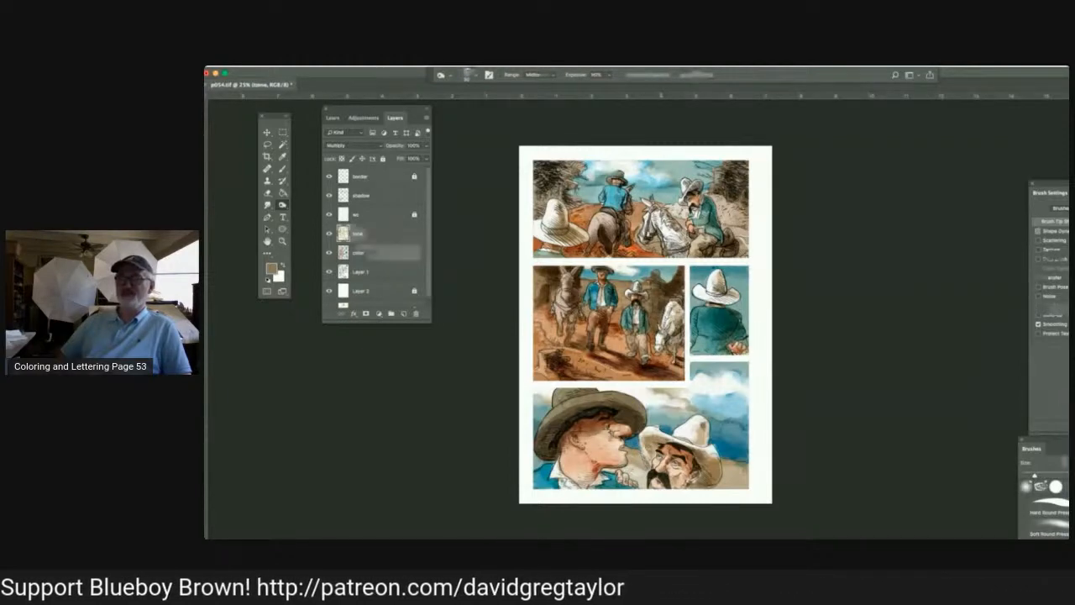
click(267, 205)
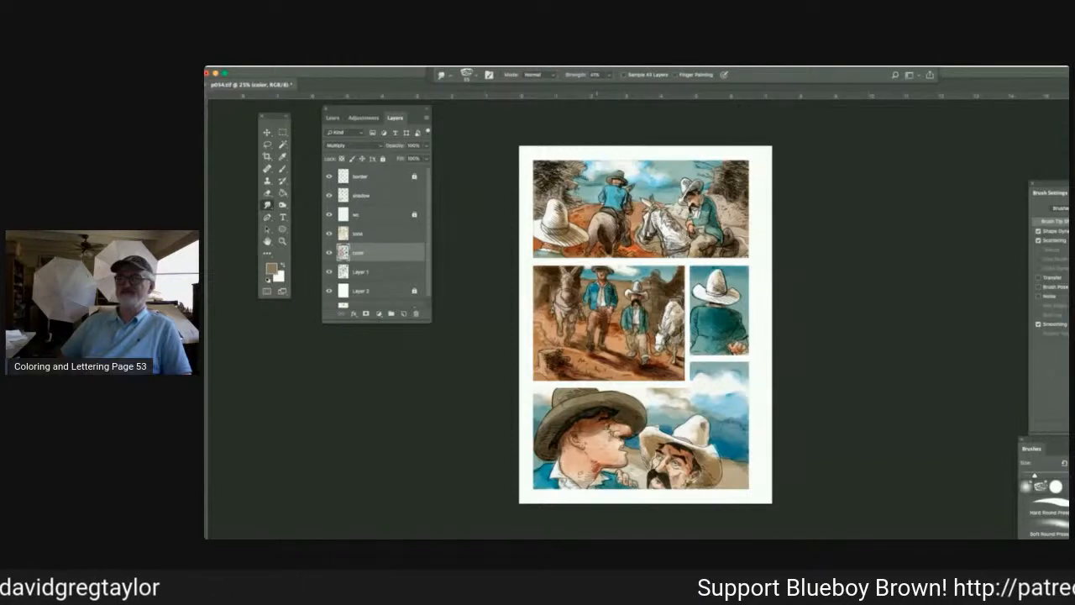
drag(568, 446, 567, 452)
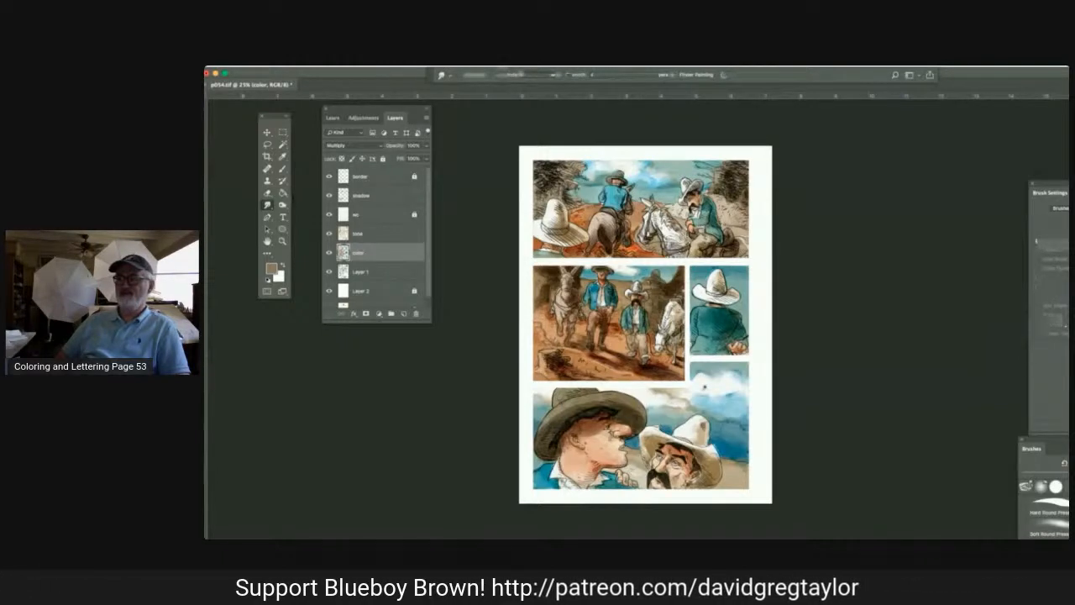
Sample the light blue of the bottom panel's sky, brush it onto the tone layer and smudge it.
key(i)
click(735, 389)
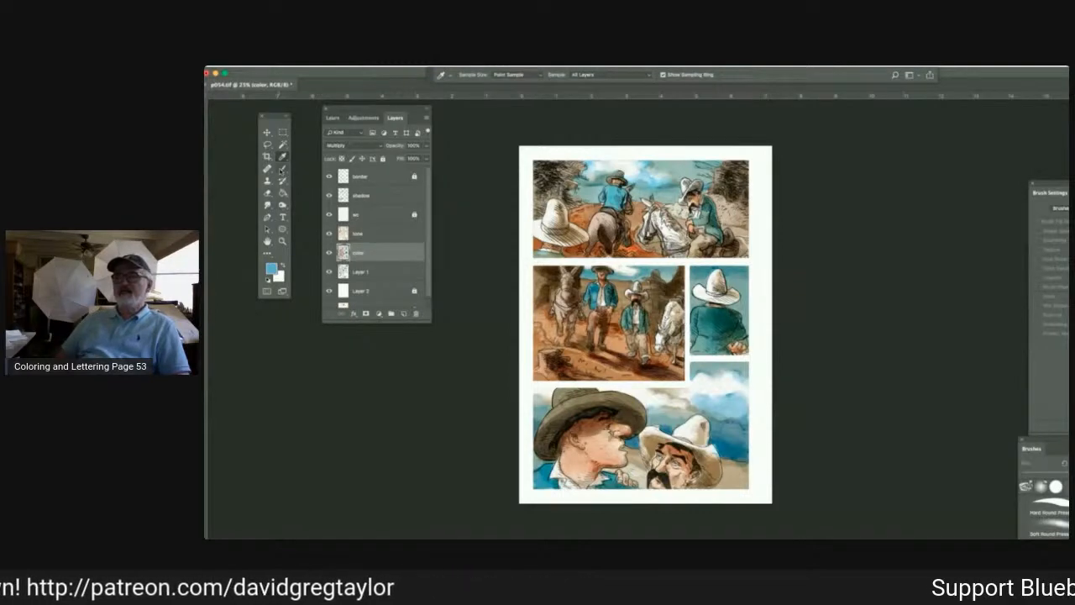
click(282, 169)
click(368, 239)
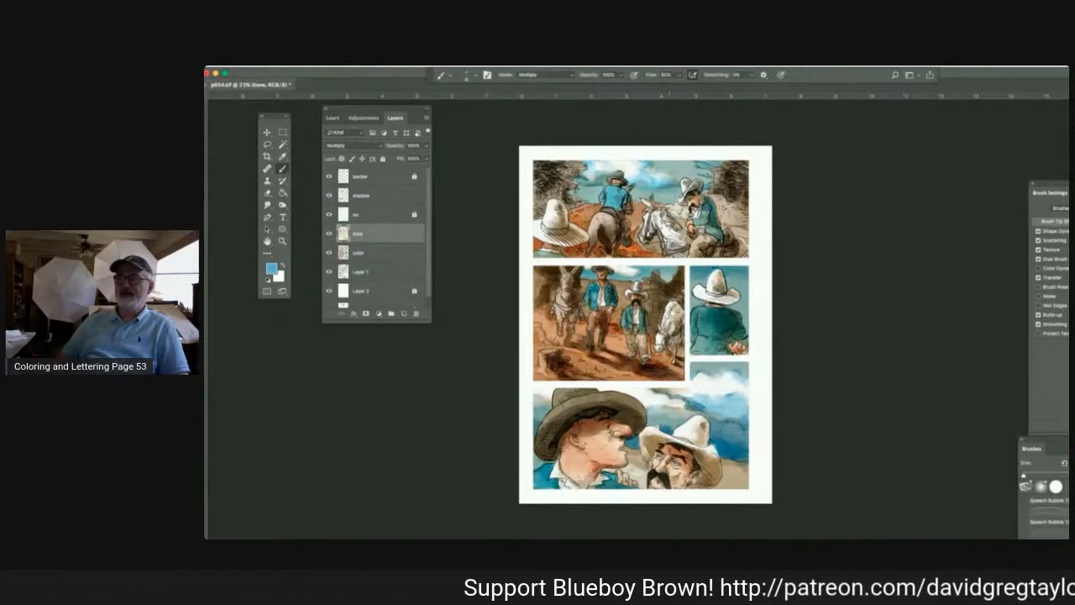
click(264, 206)
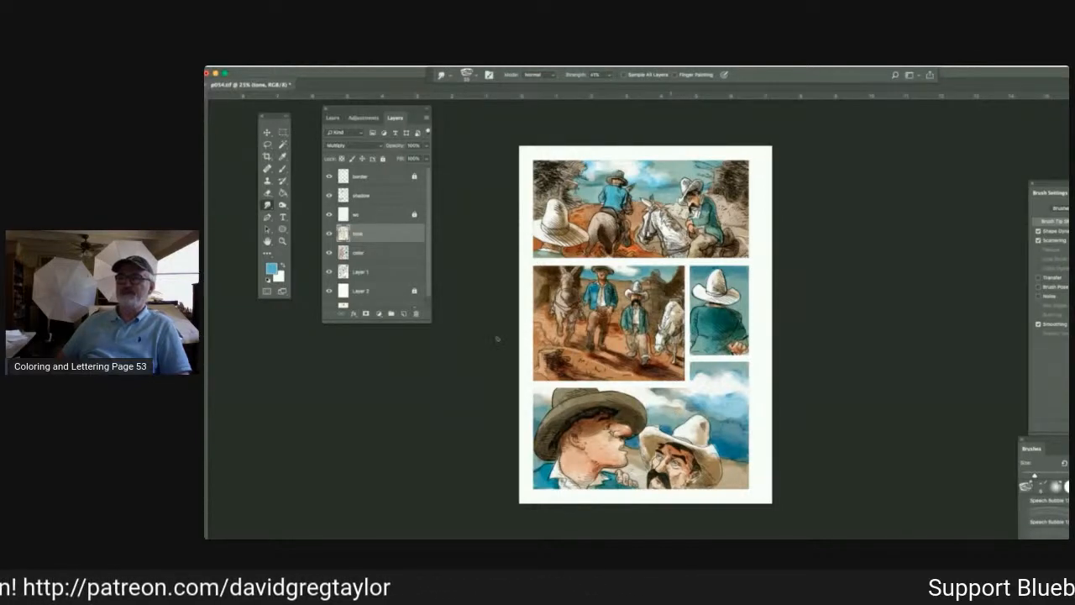
On the color layer, dodge the white hat's brim in the Highlights range and smudge the colors beside the dark hat's brim.
drag(389, 255, 389, 257)
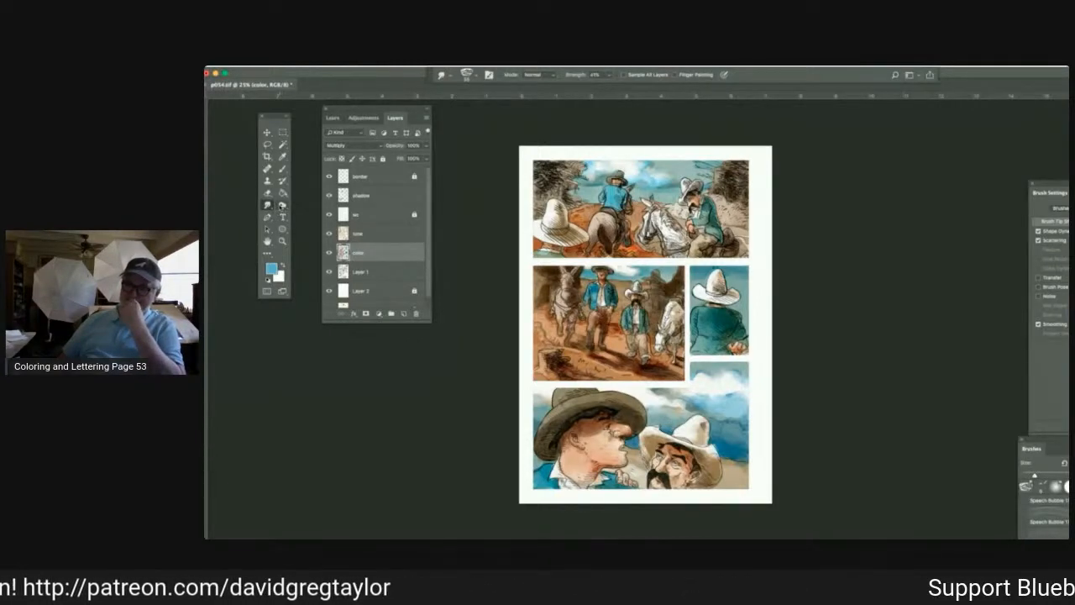
click(282, 206)
click(317, 213)
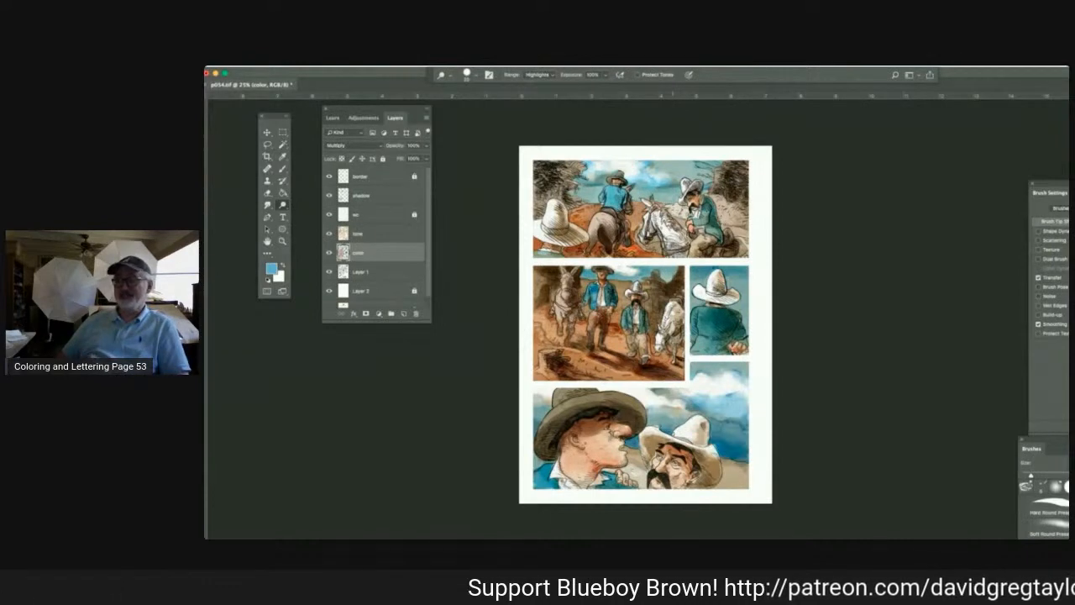
drag(677, 433, 662, 443)
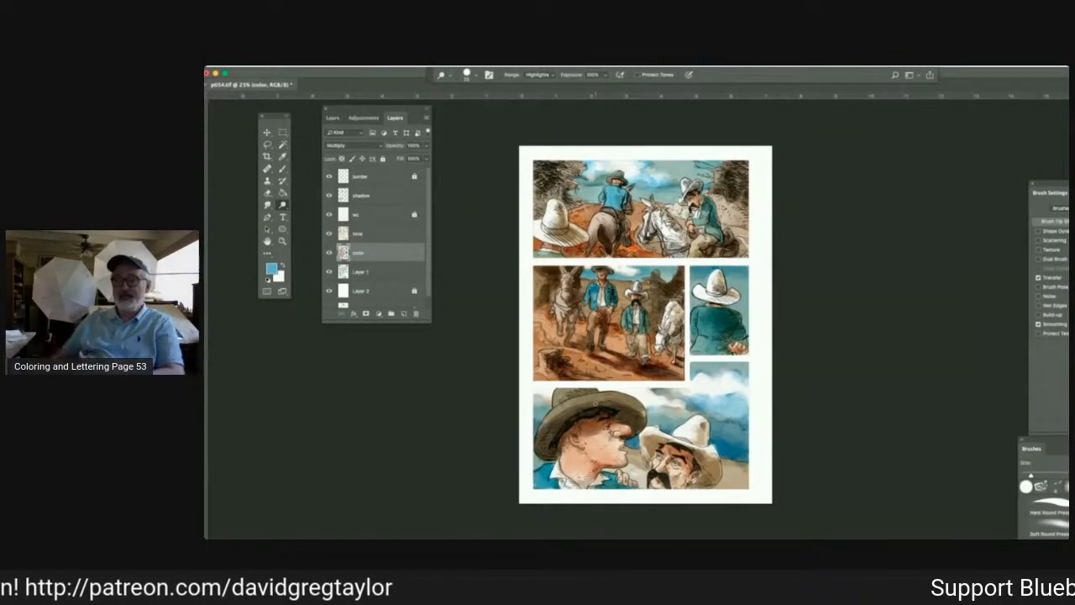
key(r)
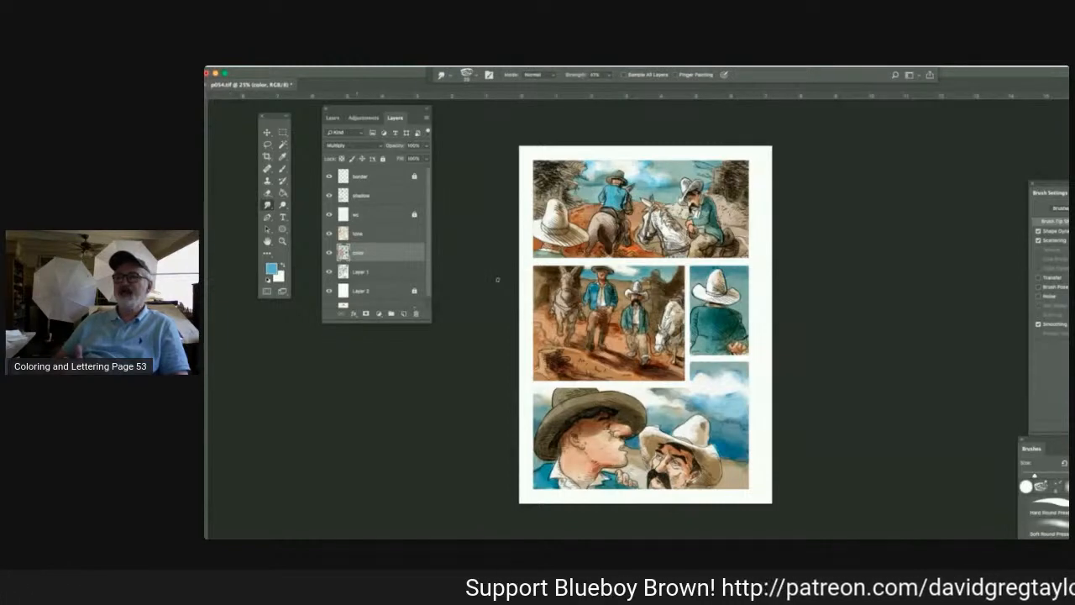
drag(638, 420, 644, 424)
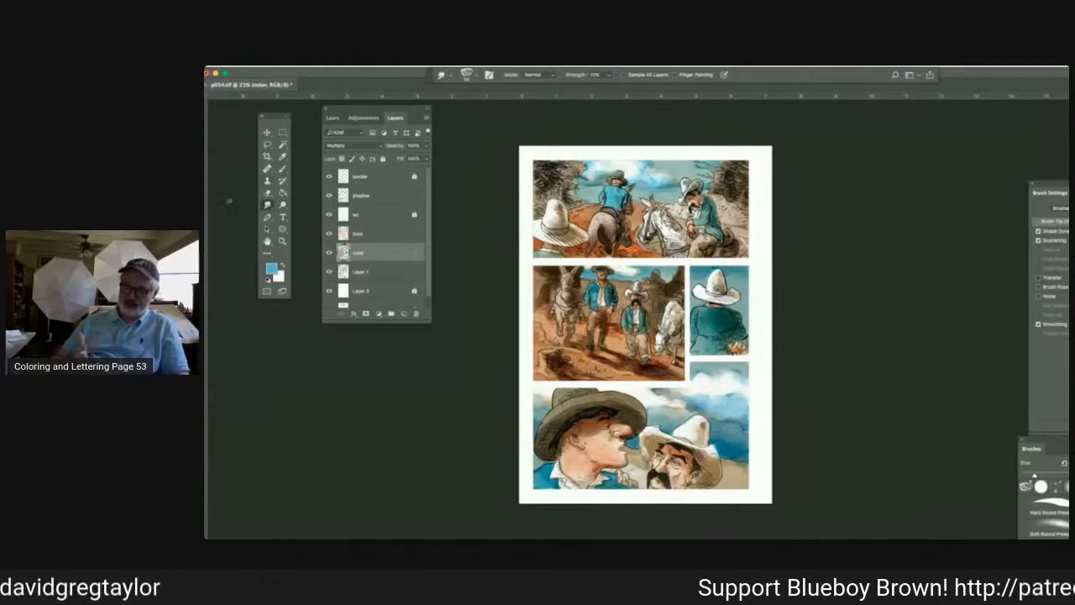
On the shadow layer, set a neutral gray foreground color and paint shadows using the Brush tool in Multiply mode.
click(368, 196)
click(272, 268)
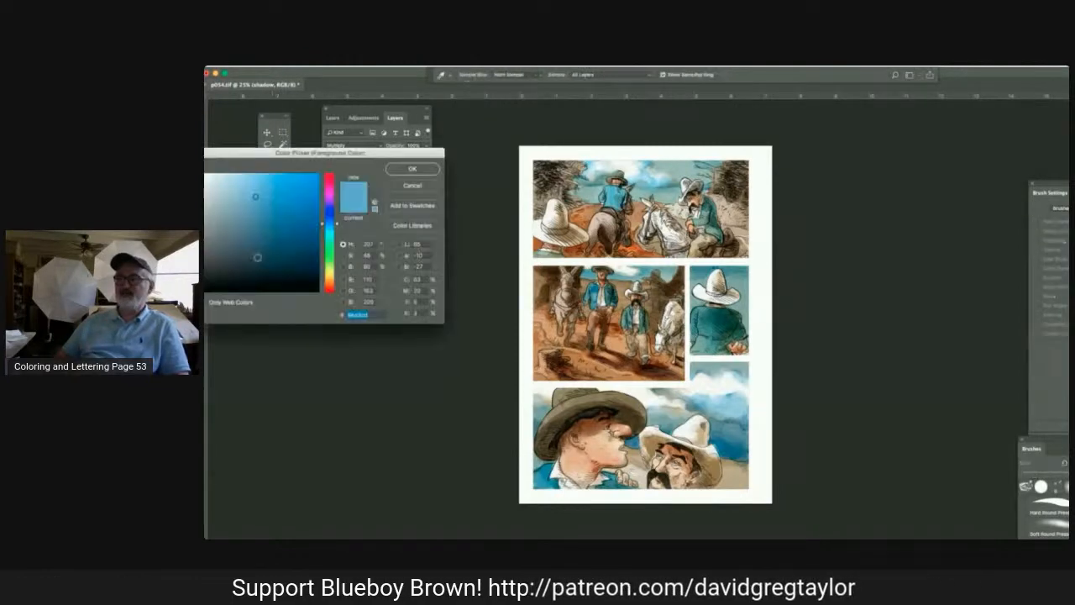
click(209, 225)
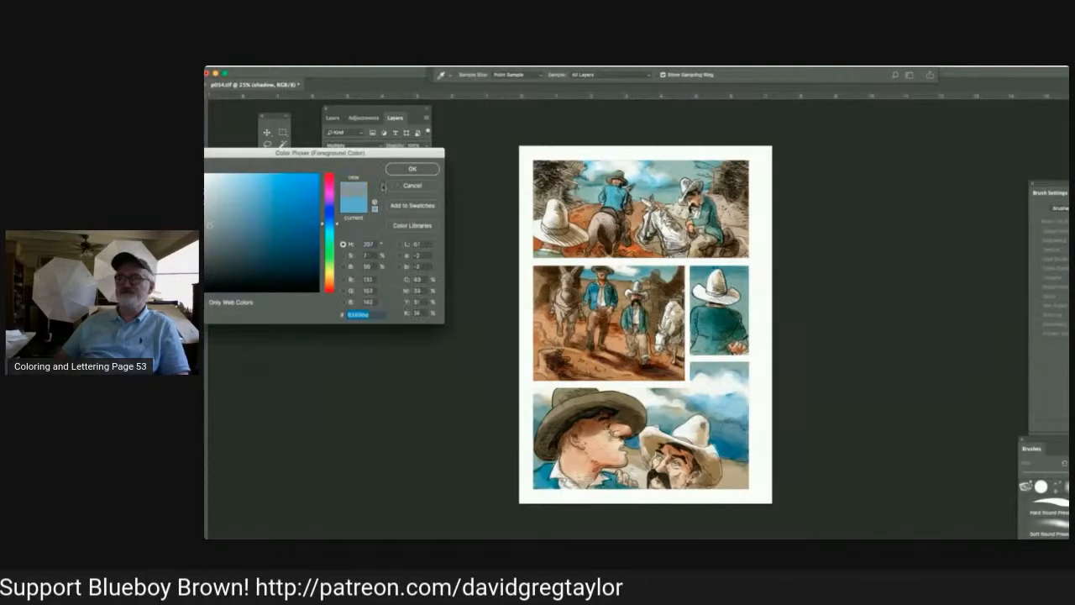
click(412, 169)
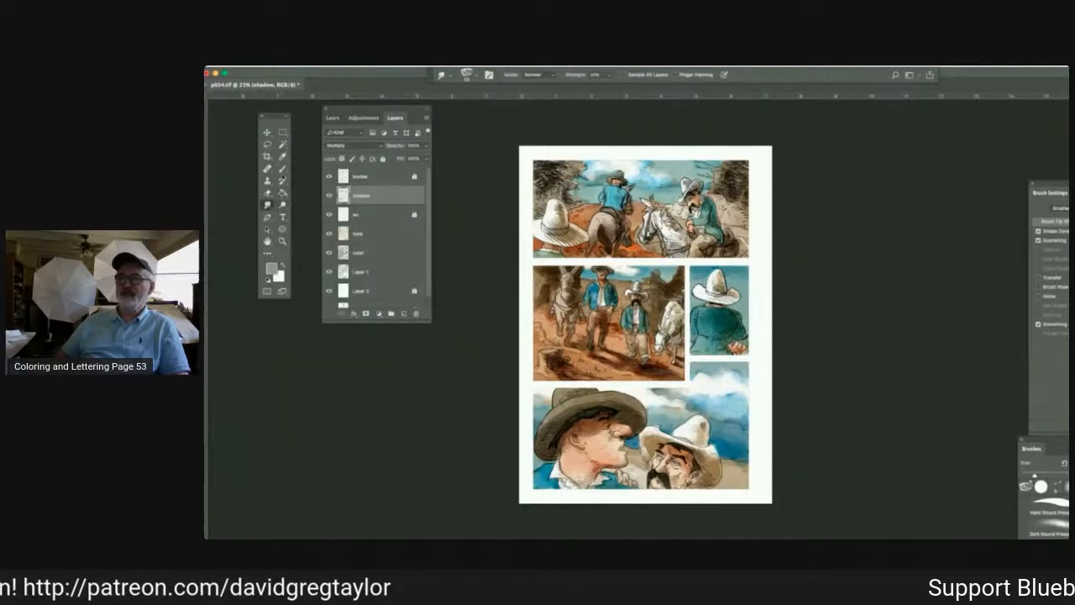
click(282, 168)
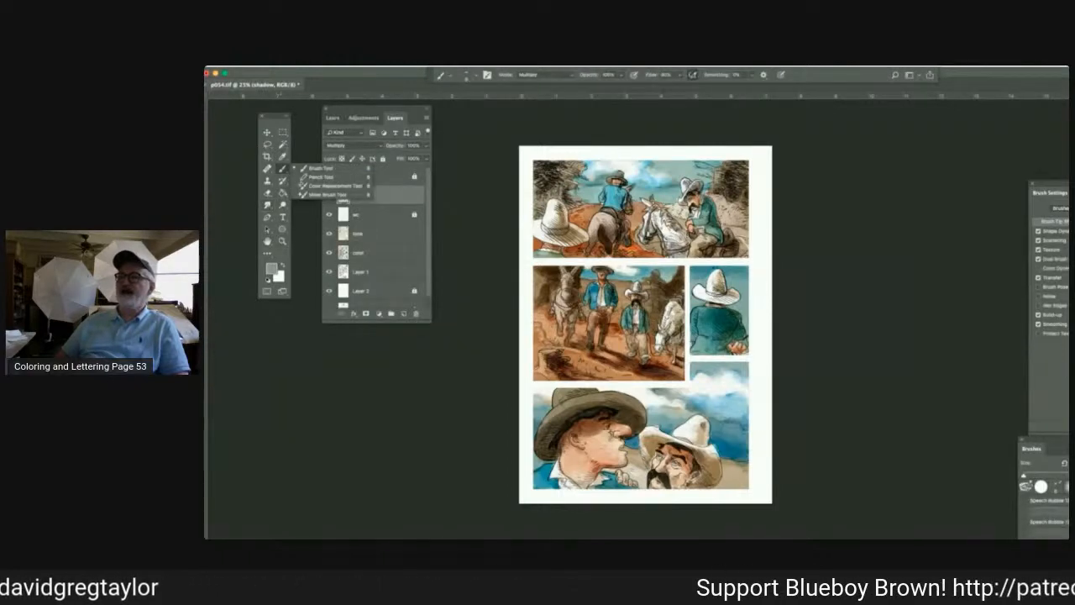
click(282, 169)
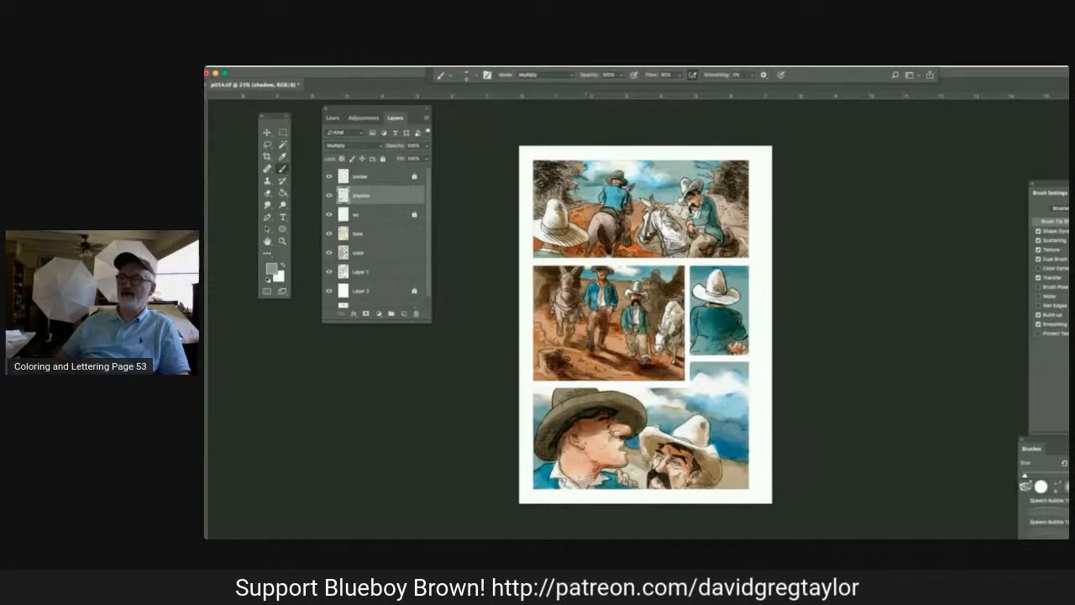
key(])
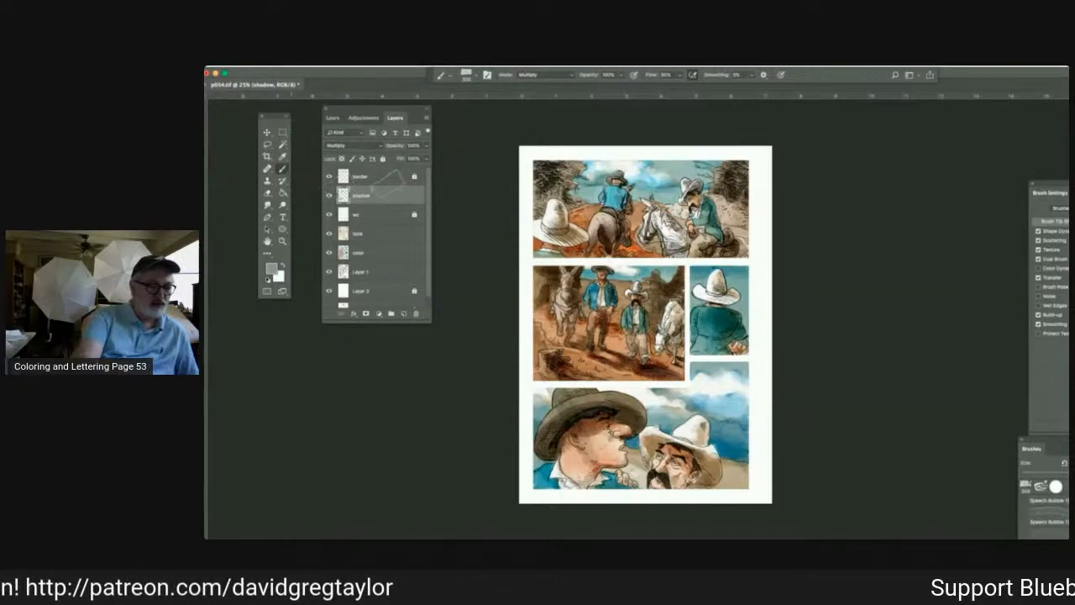
Undo the last shadow stroke and try another gray stroke near the hand below the chin in the bottom panel.
click(378, 176)
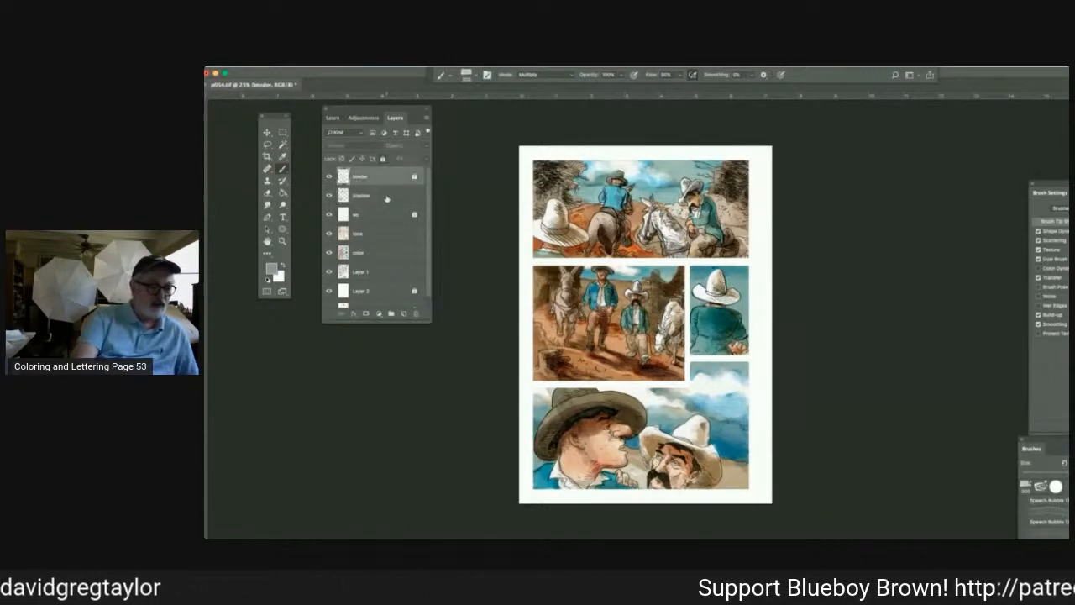
click(380, 198)
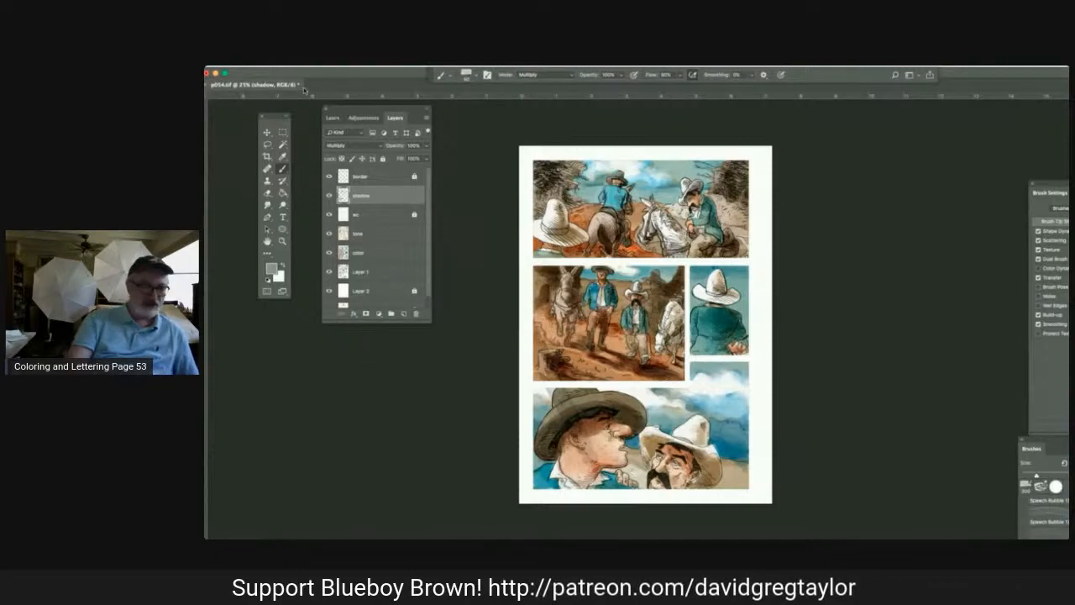
click(302, 64)
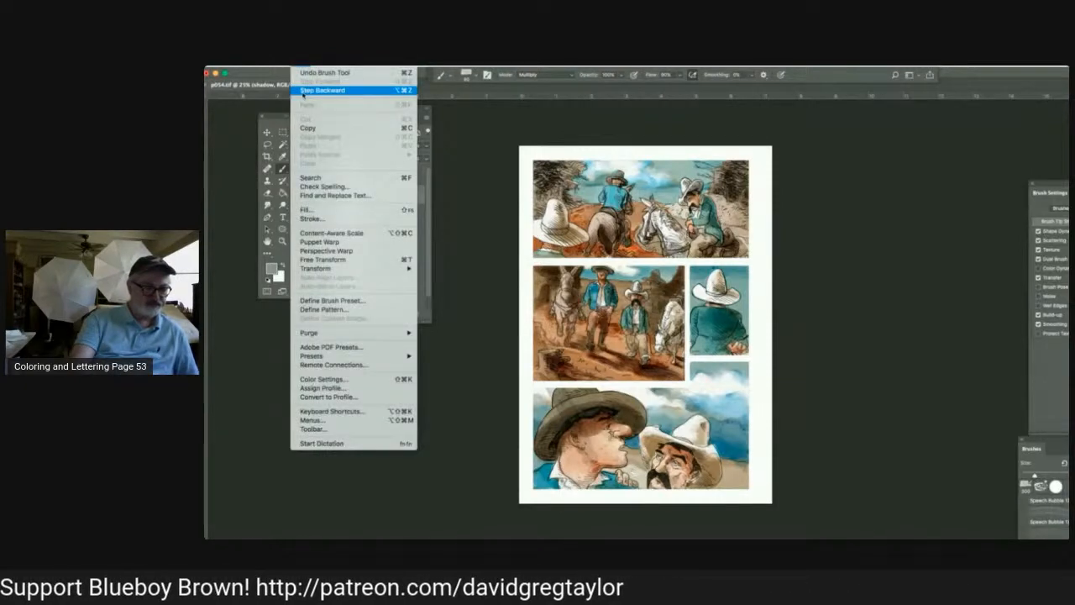
click(304, 90)
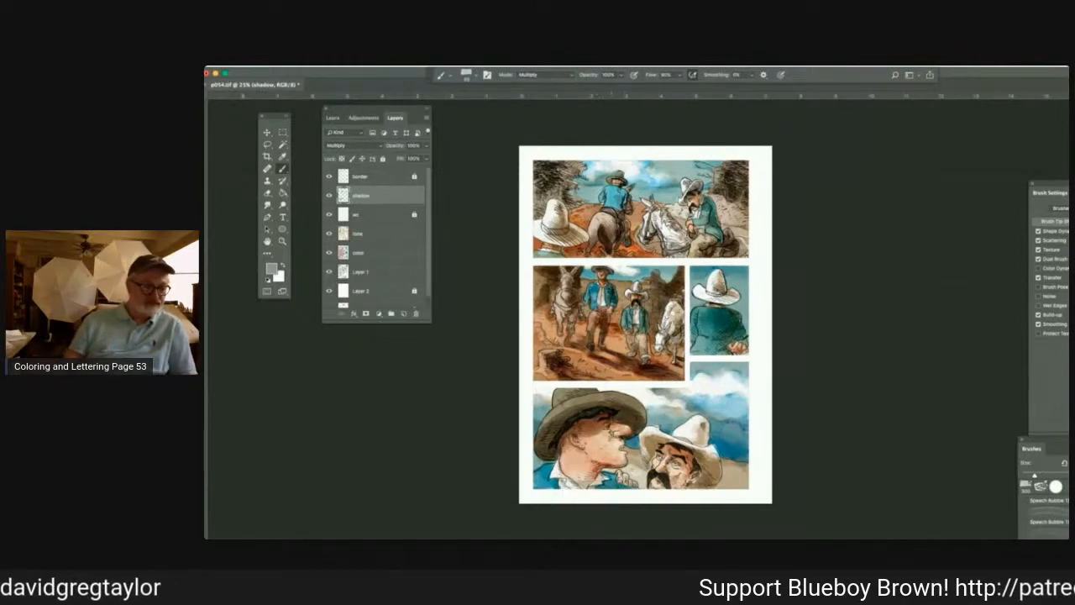
mouse_move(613, 464)
mouse_down()
mouse_move(594, 471)
mouse_move(629, 487)
mouse_move(607, 486)
mouse_move(605, 467)
mouse_move(625, 461)
mouse_up()
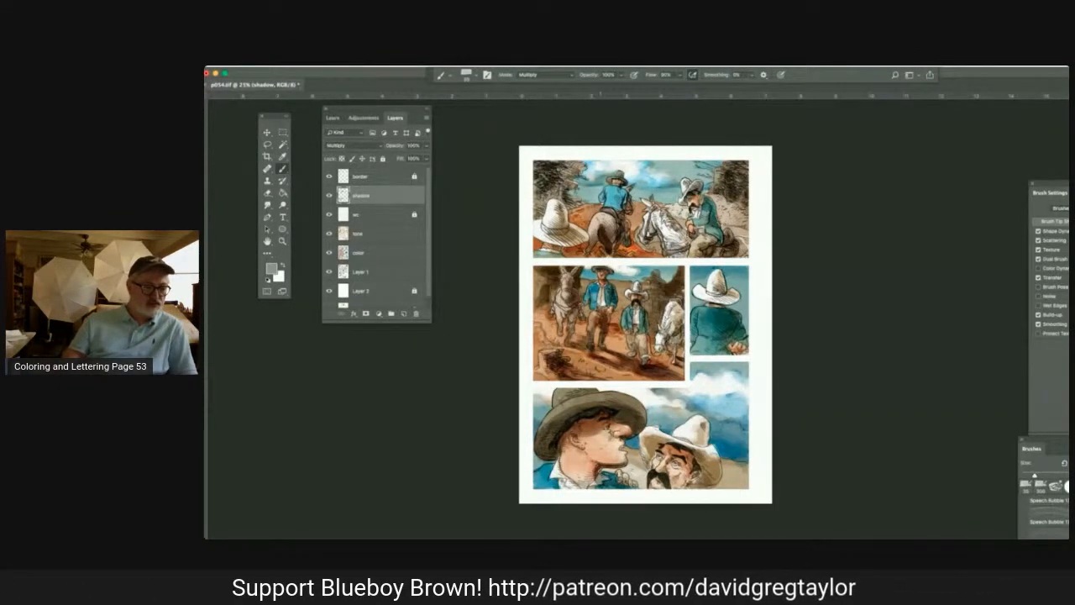
key(super+z)
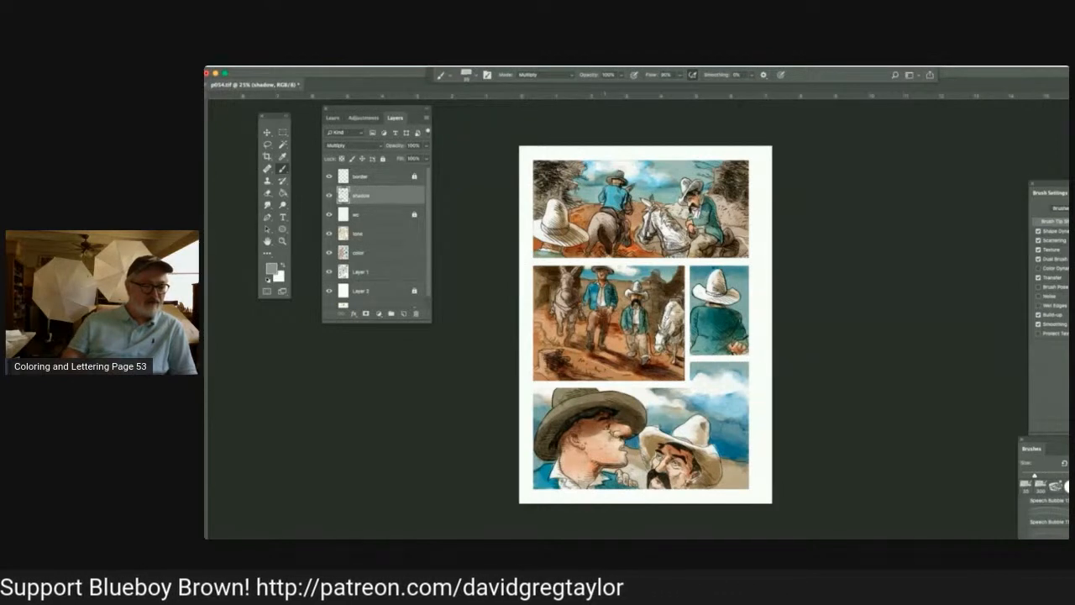
Paint gray shadows over the collar, hand and neck of the man in the dark hat, and save the page.
mouse_move(599, 474)
mouse_down()
mouse_move(634, 488)
mouse_move(608, 485)
mouse_up()
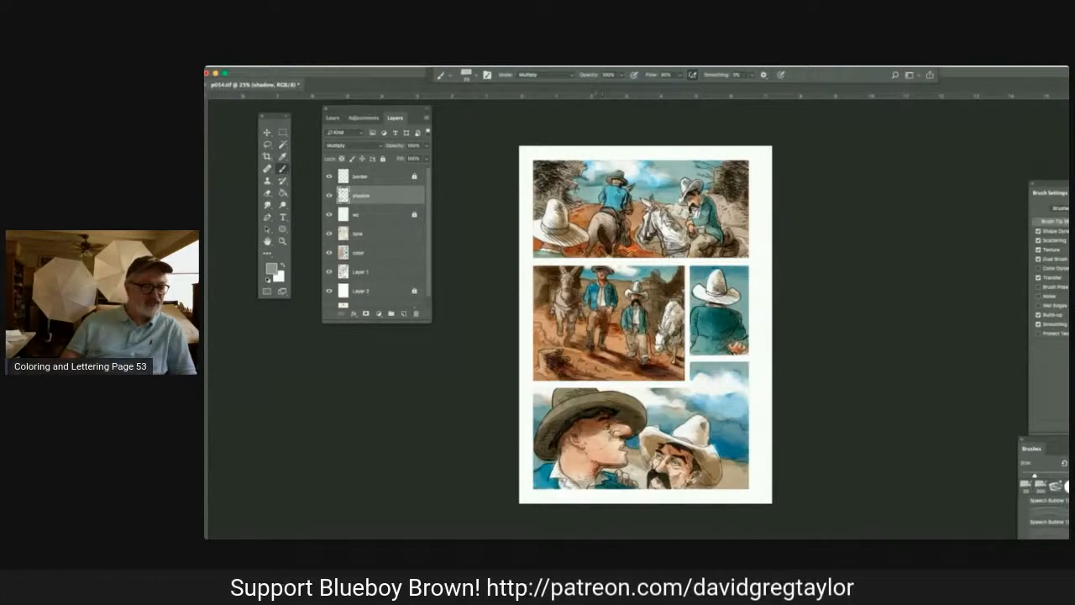
mouse_move(558, 455)
mouse_down()
mouse_move(555, 441)
mouse_move(535, 456)
mouse_move(550, 459)
mouse_move(552, 437)
mouse_up()
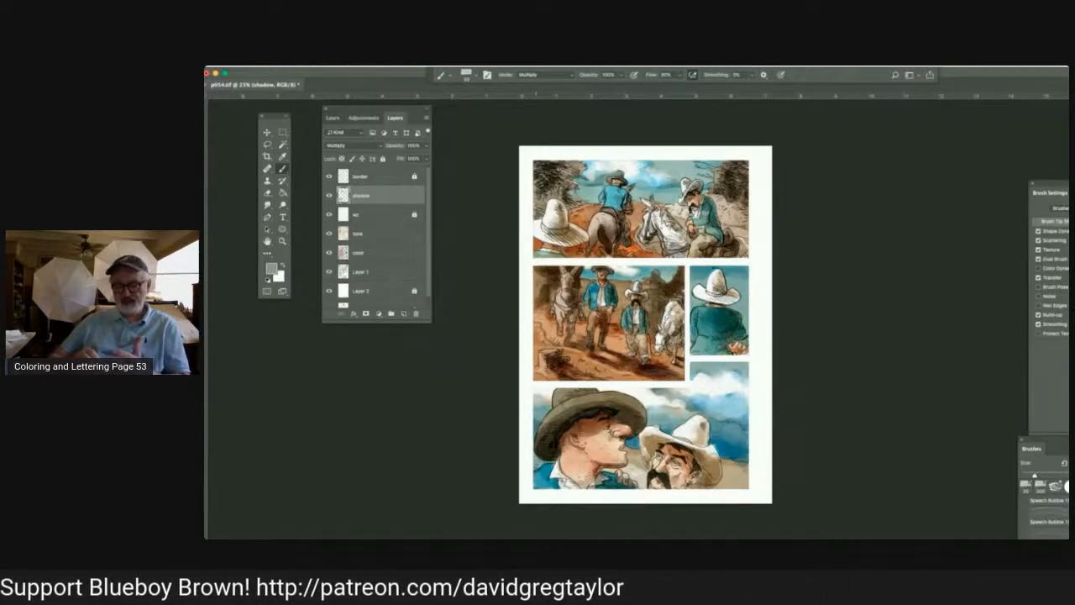
key(super+s)
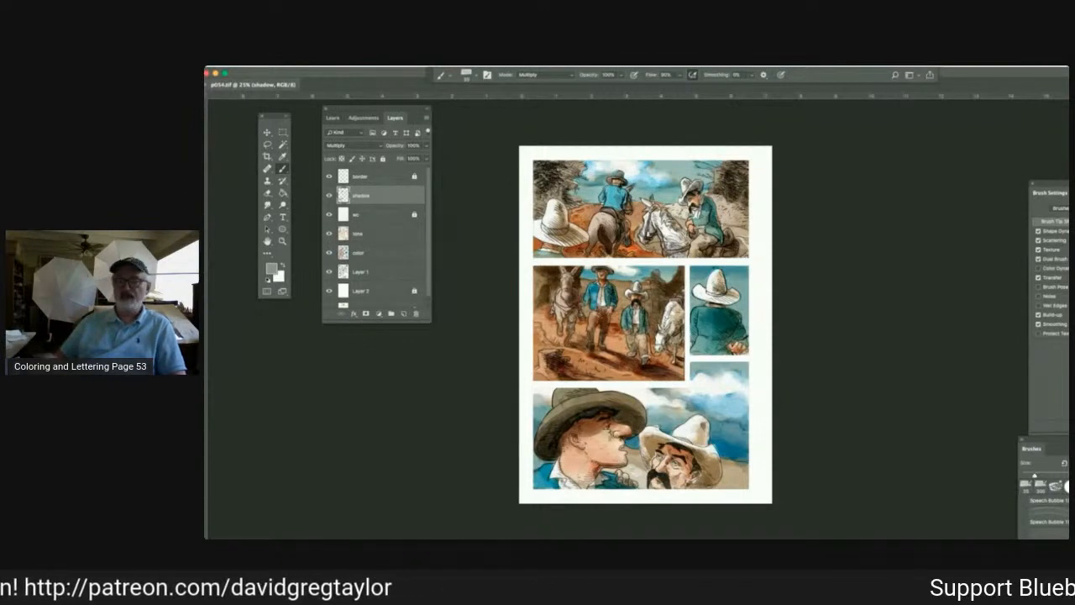
Switch to Illustrator and paste a copy of the first panel's white 270 by 150 px balloon ellipse.
mouse_move(489, 336)
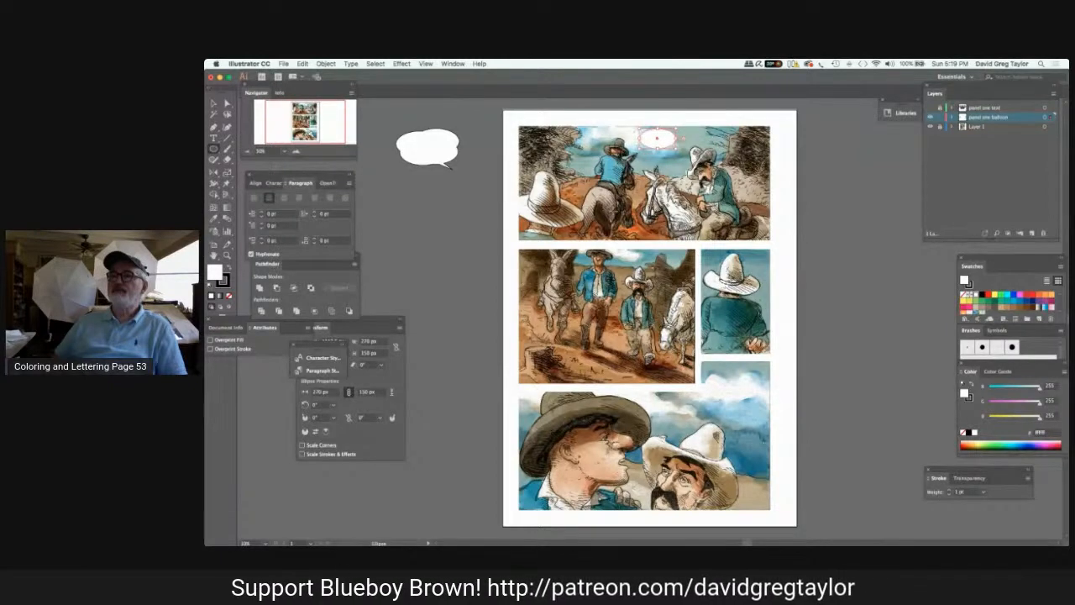
key(super+shift+a)
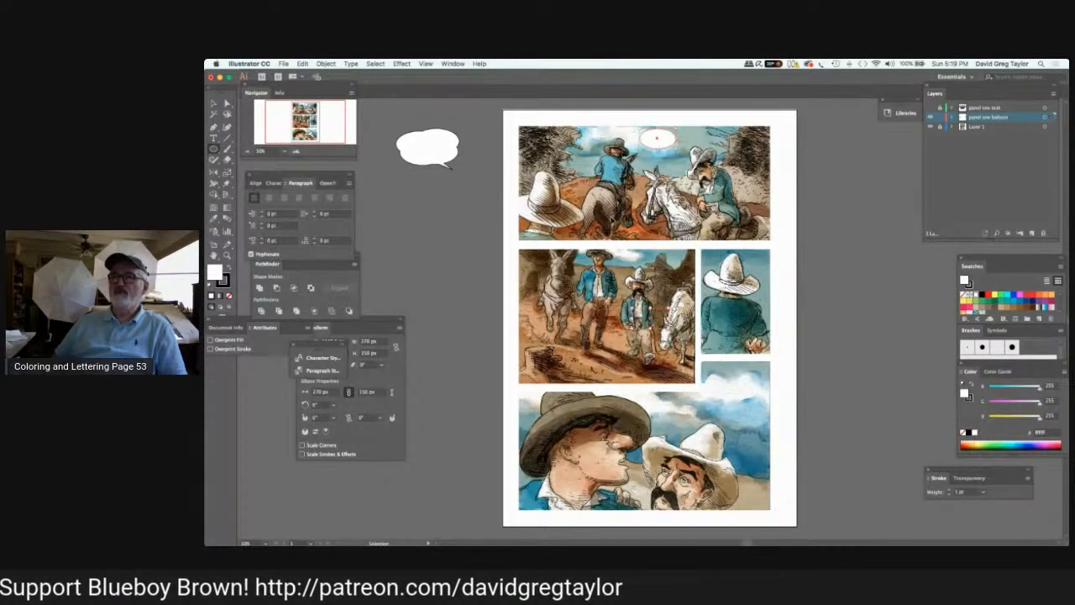
key(super+v)
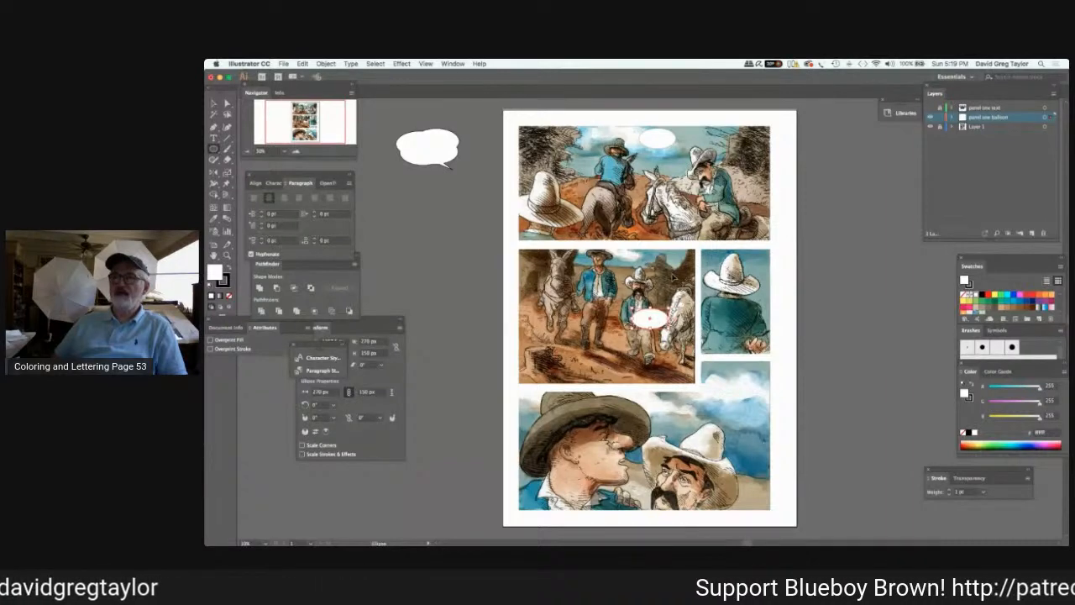
click(321, 327)
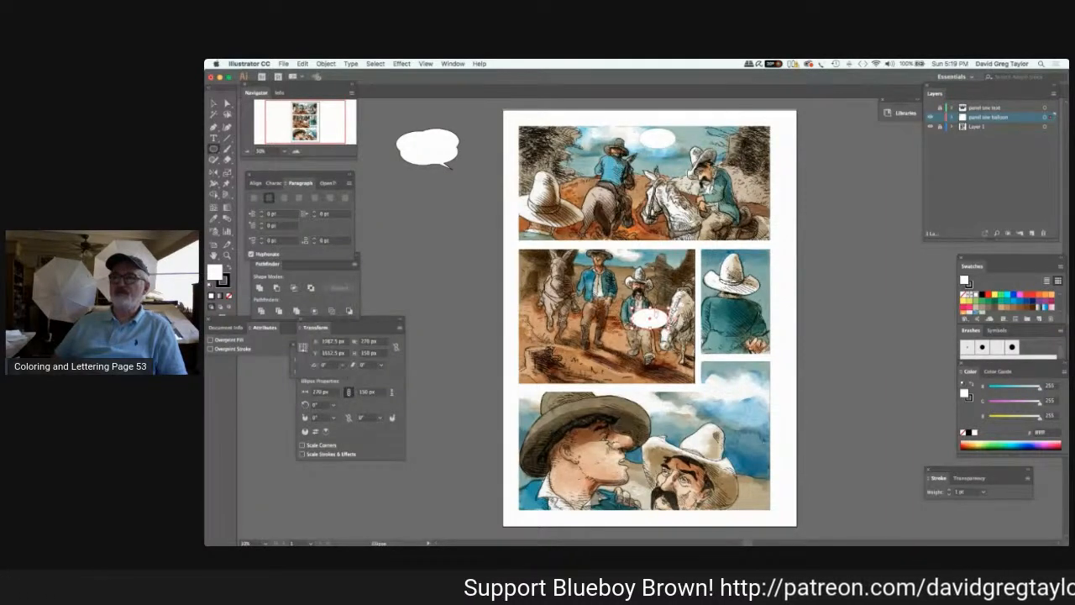
Delete the stray small ellipse and move the pasted white ellipse into the first panel's sky beside the riders.
drag(652, 306, 661, 319)
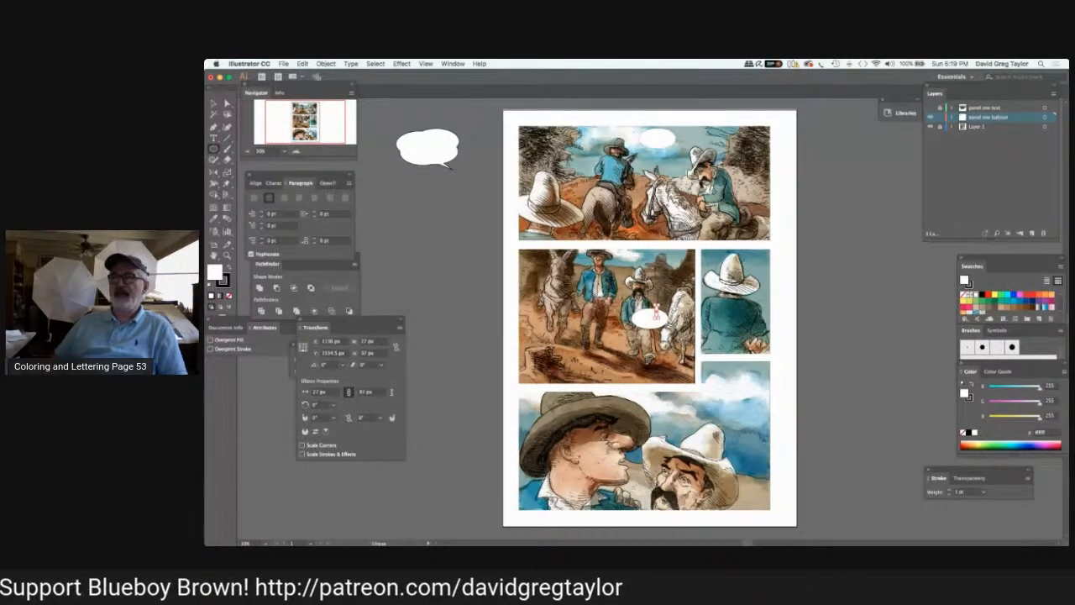
key(Delete)
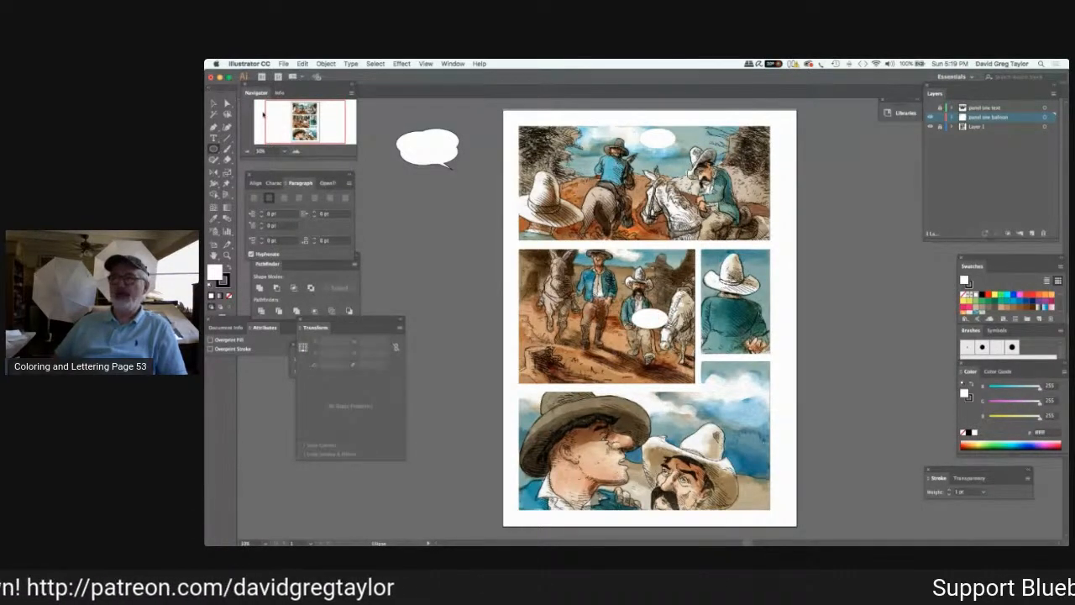
key(v)
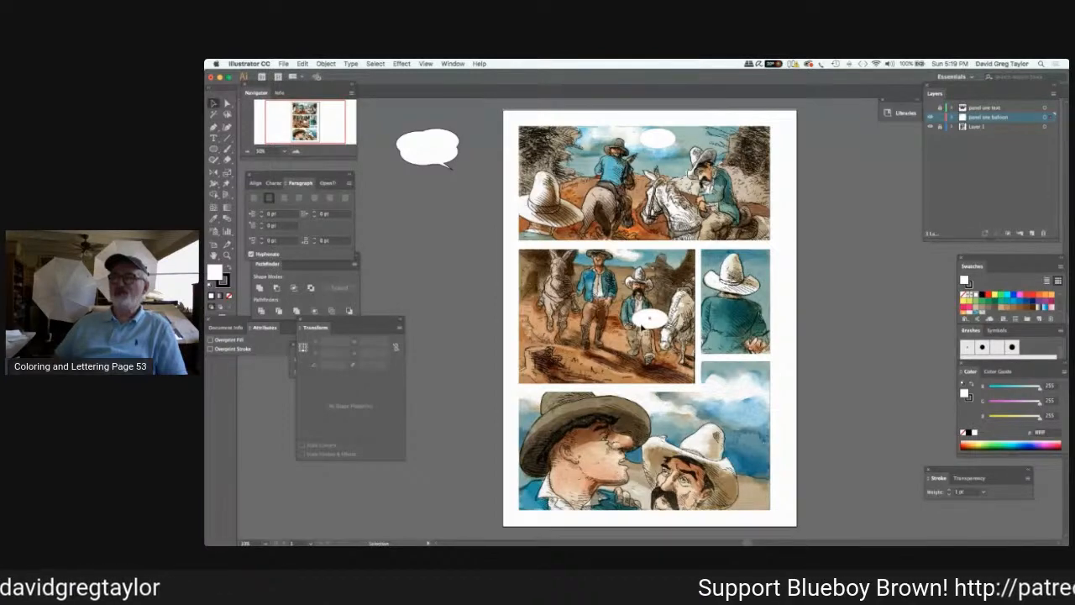
click(642, 318)
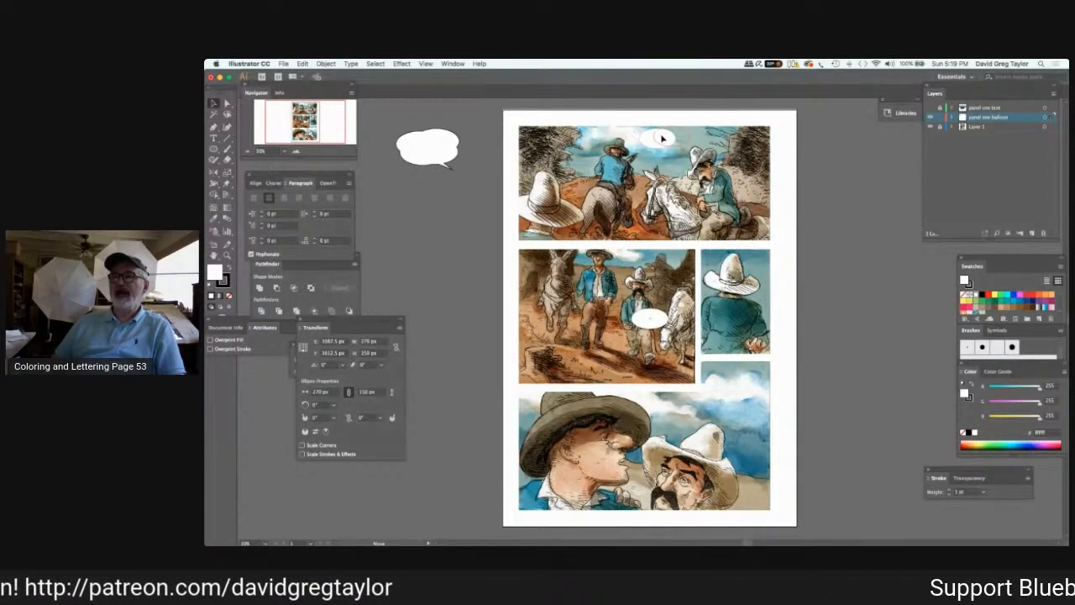
drag(661, 139, 662, 137)
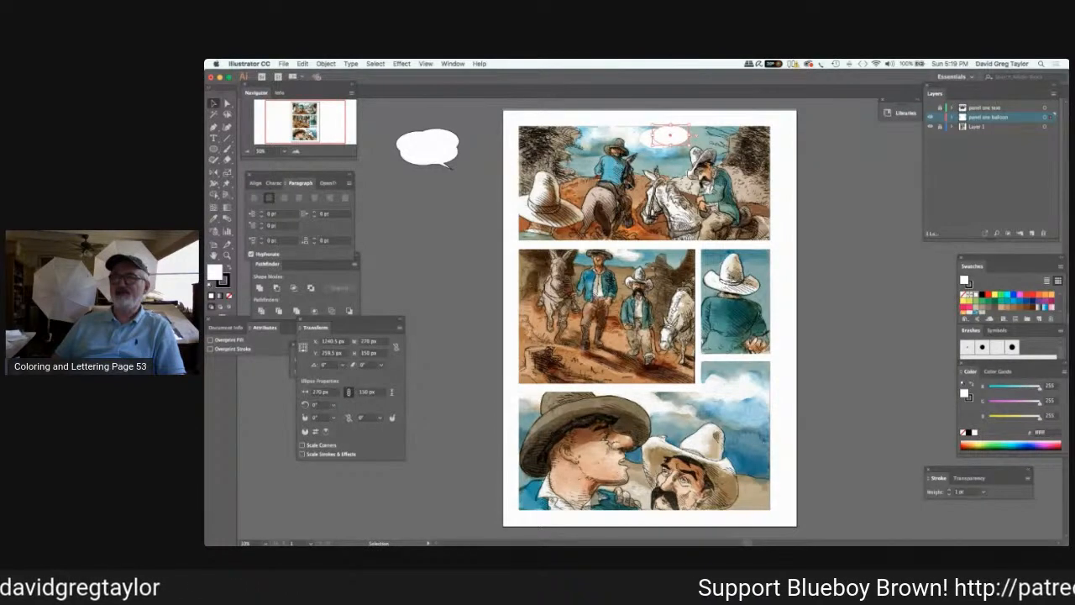
Paste another copy of the white ellipse and place it overlapping the lower edge of the first panel's balloon.
key(super+v)
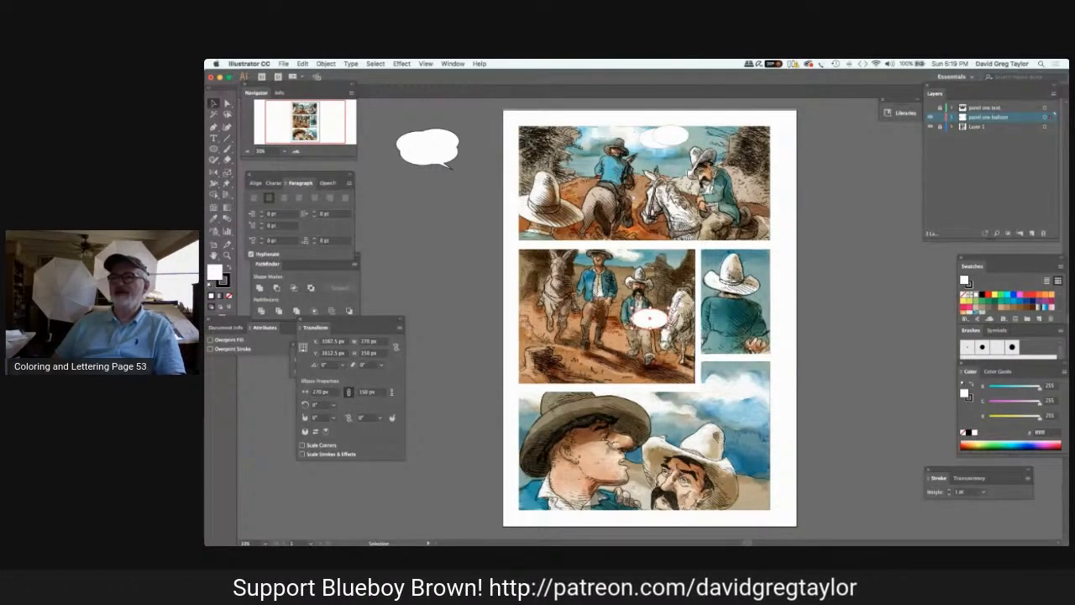
drag(649, 316, 660, 148)
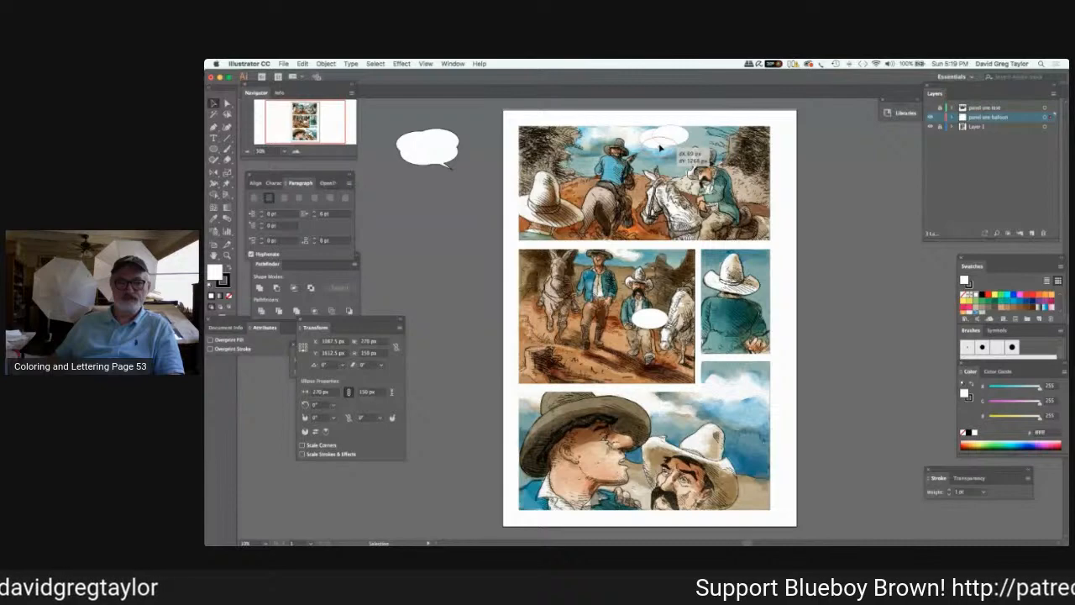
drag(660, 148, 660, 148)
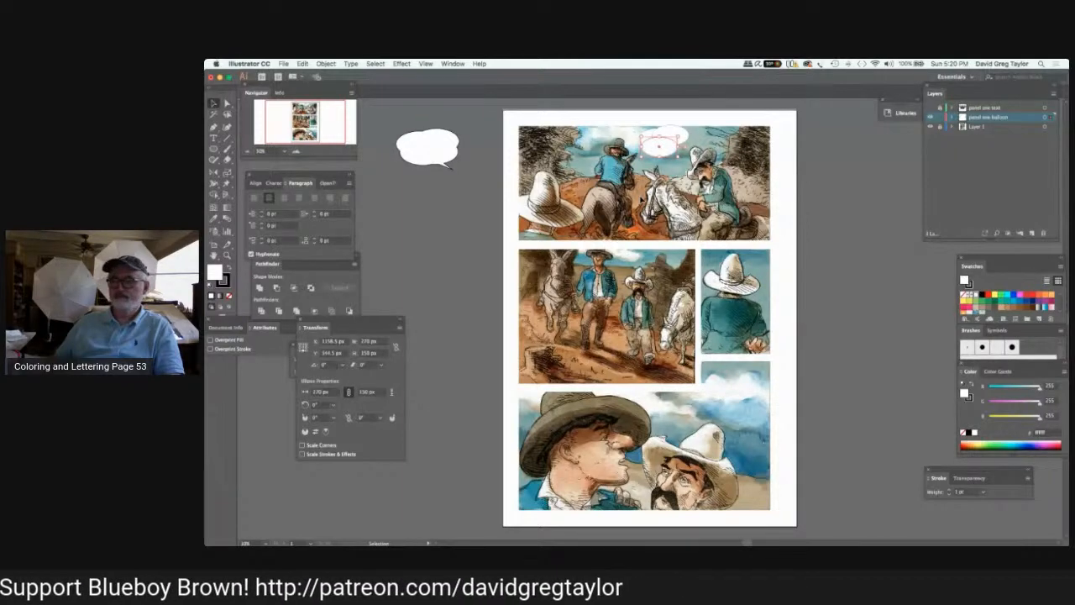
Reposition the second white ellipse over the first panel's balloon and unite both ellipses into one shape about 368 by 235 px.
drag(660, 146, 654, 320)
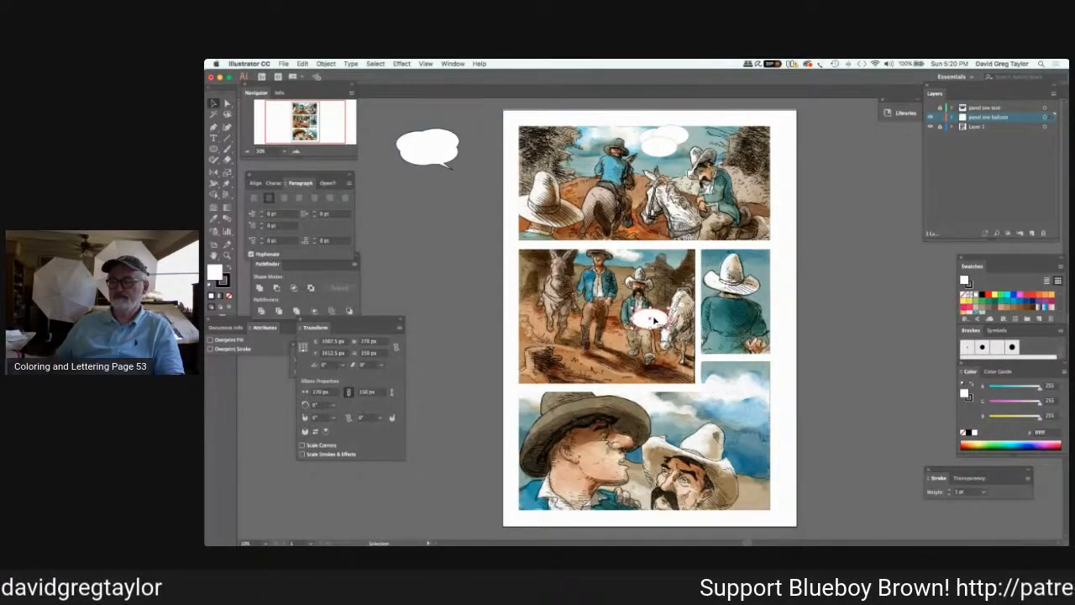
drag(654, 320, 679, 147)
key(a)
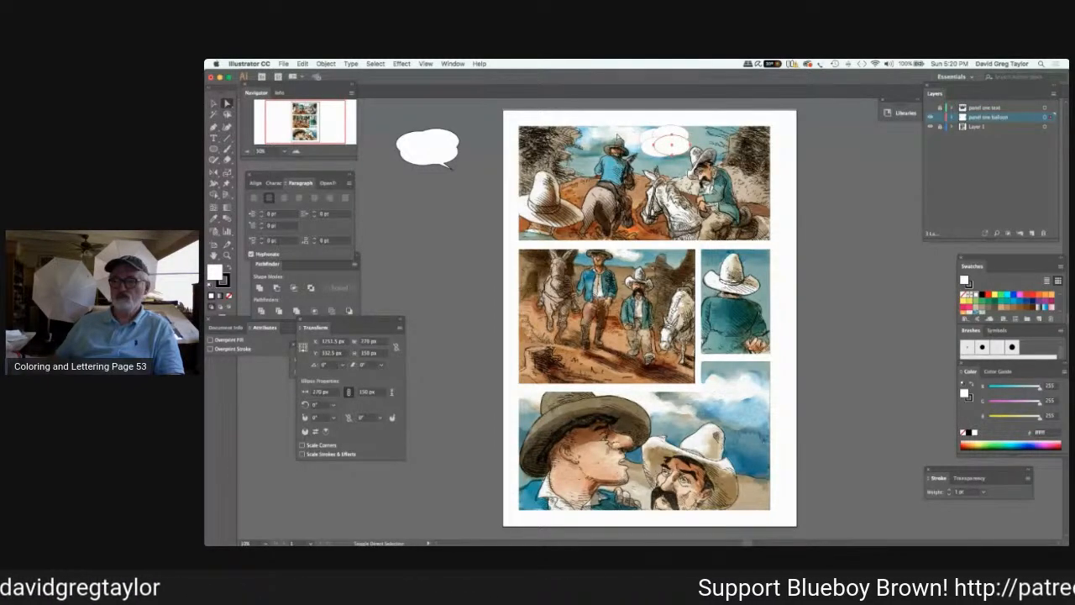
click(660, 145)
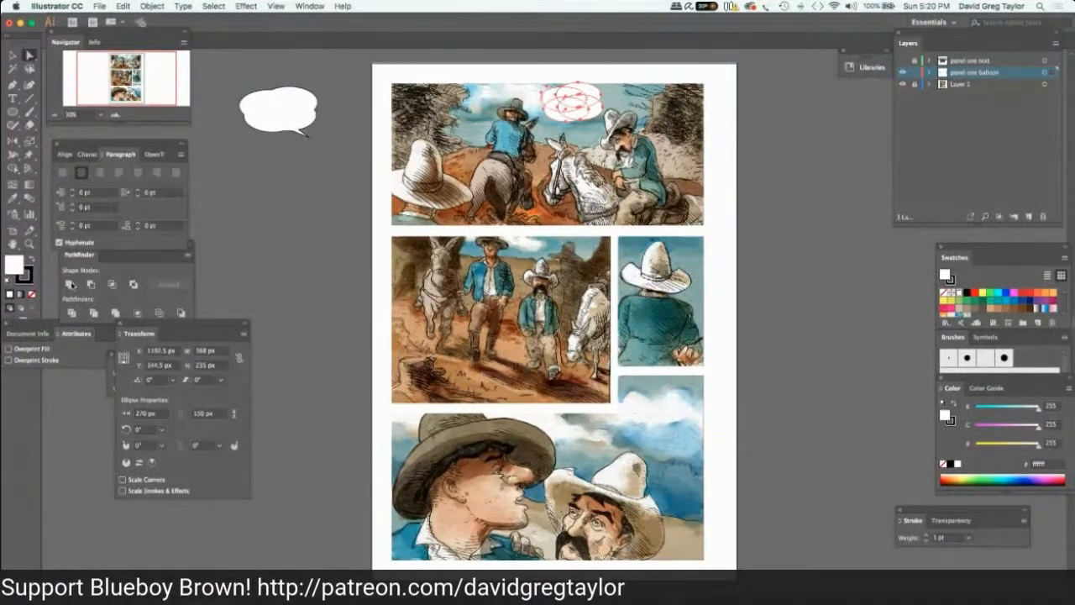
click(72, 285)
click(69, 283)
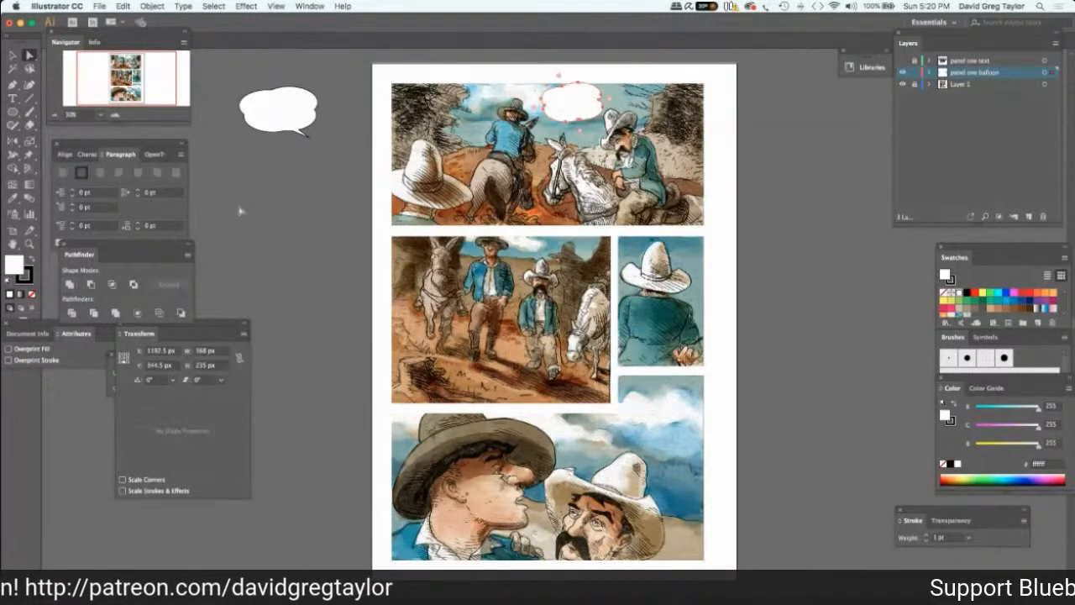
click(241, 212)
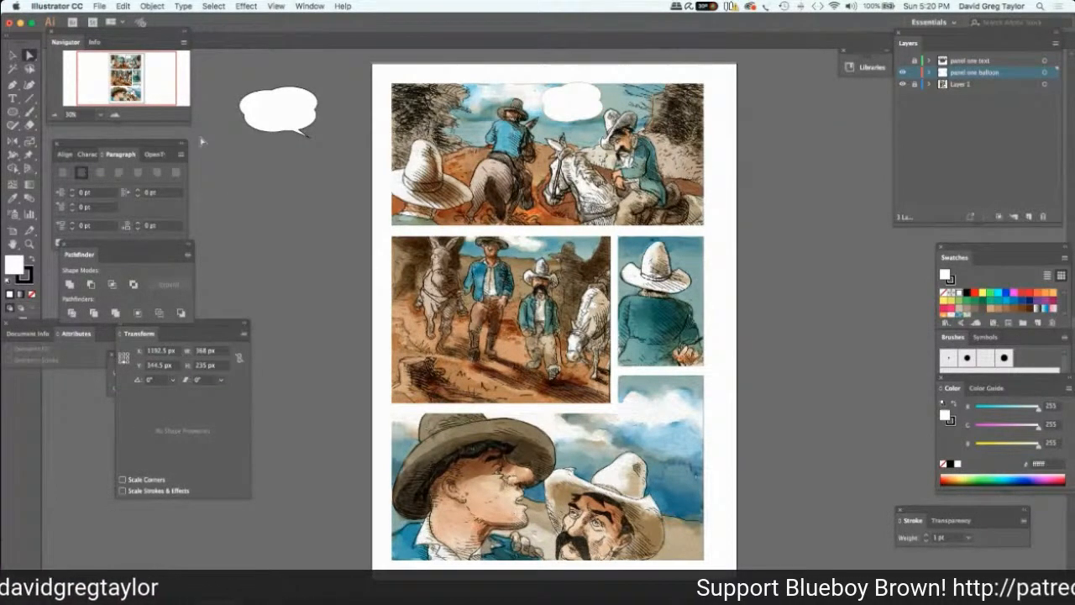
Draw a white triangle beside the page, narrow it, rotate it to 240° and place it as a tail on the balloon's lower edge.
drag(12, 112, 49, 138)
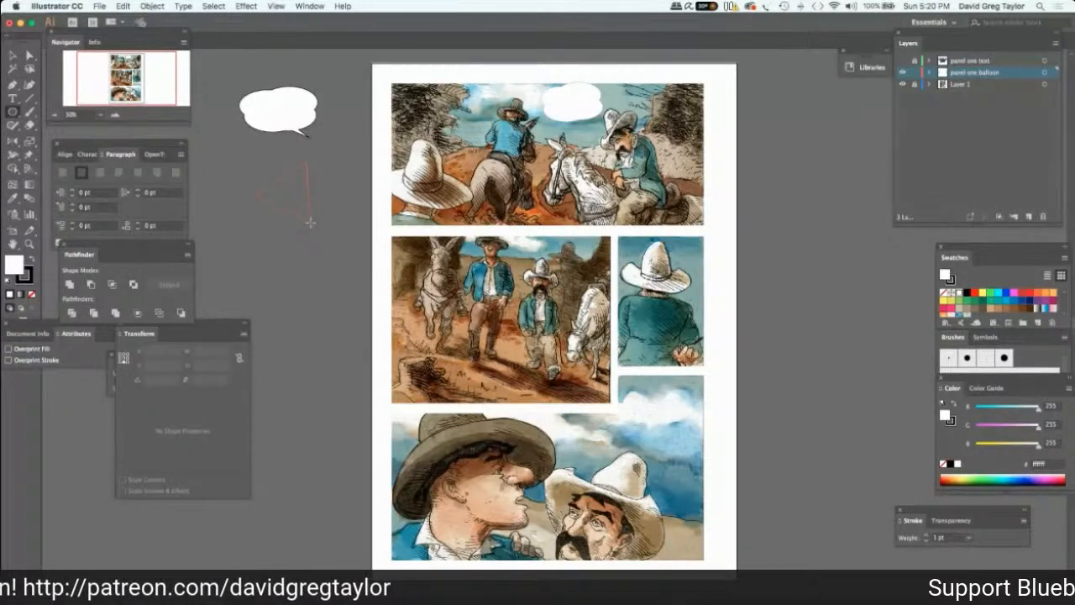
click(12, 56)
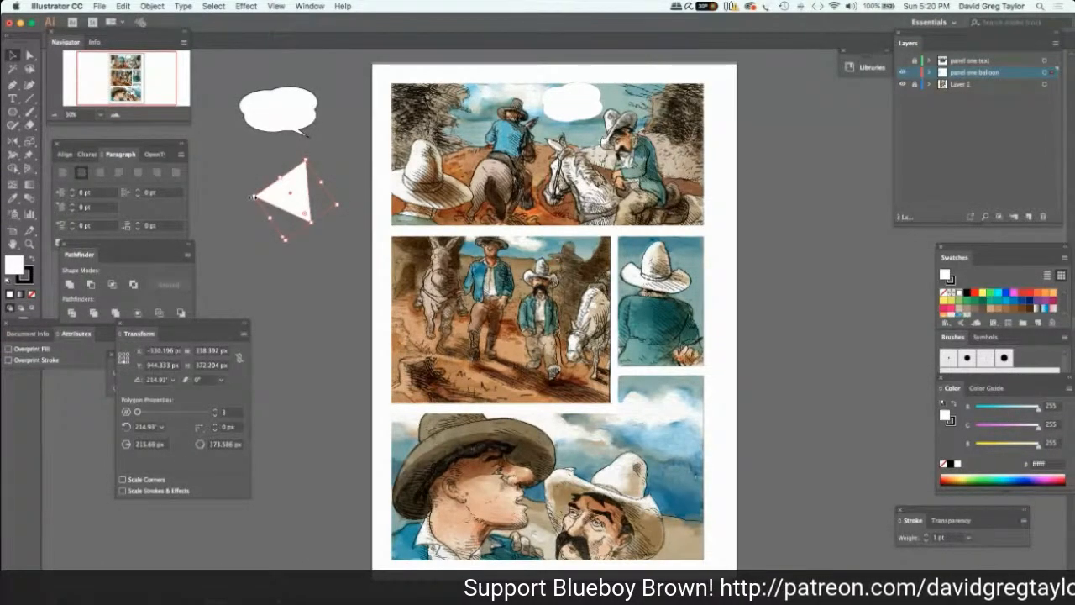
drag(253, 197, 310, 189)
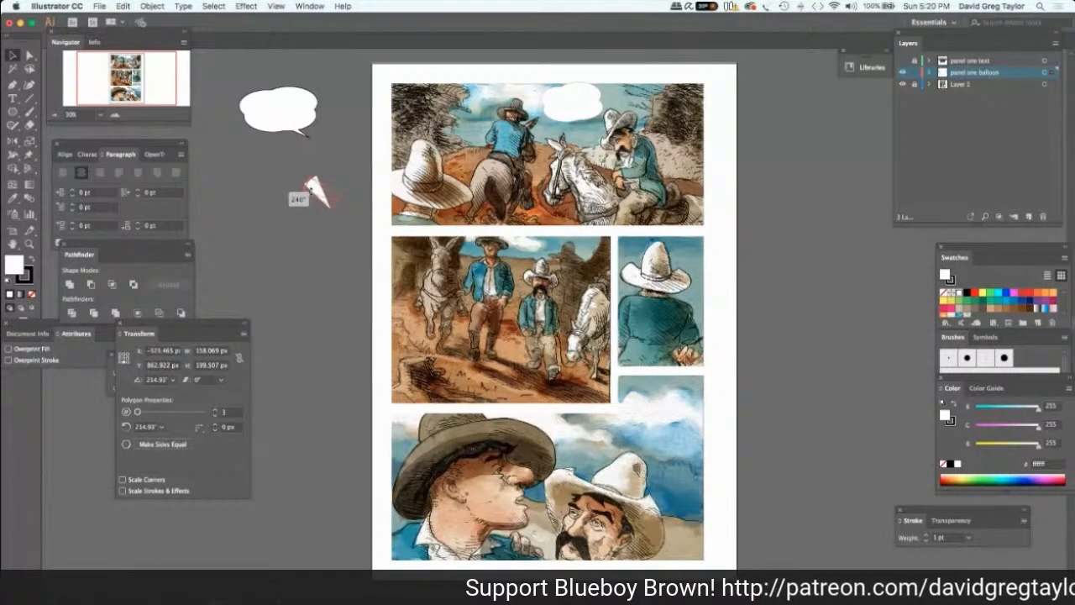
drag(311, 190, 573, 114)
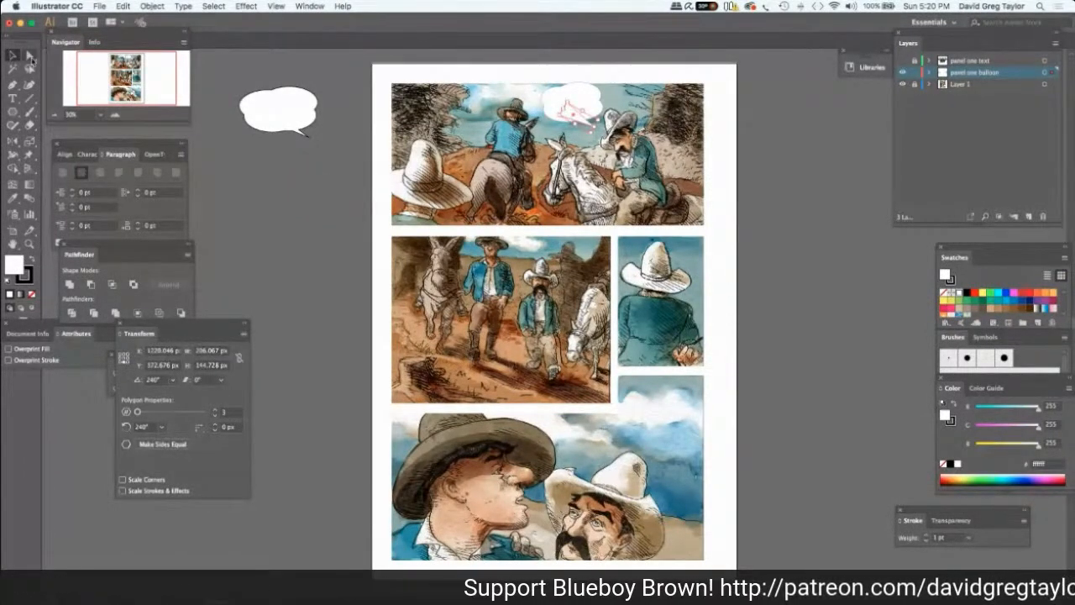
Unite the triangular tail with the first panel's balloon.
key(a)
click(553, 101)
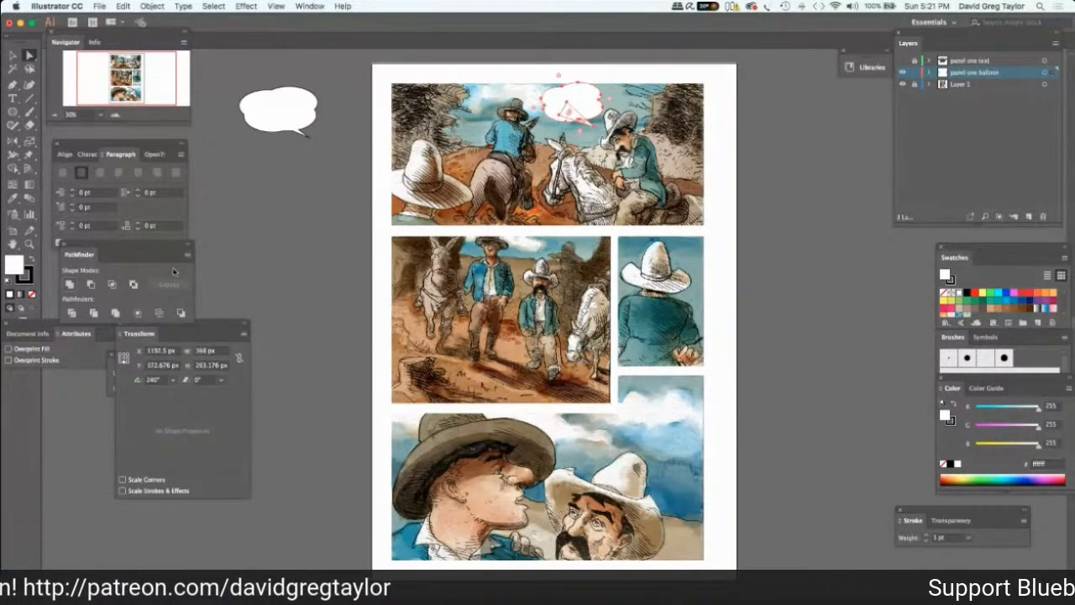
click(230, 202)
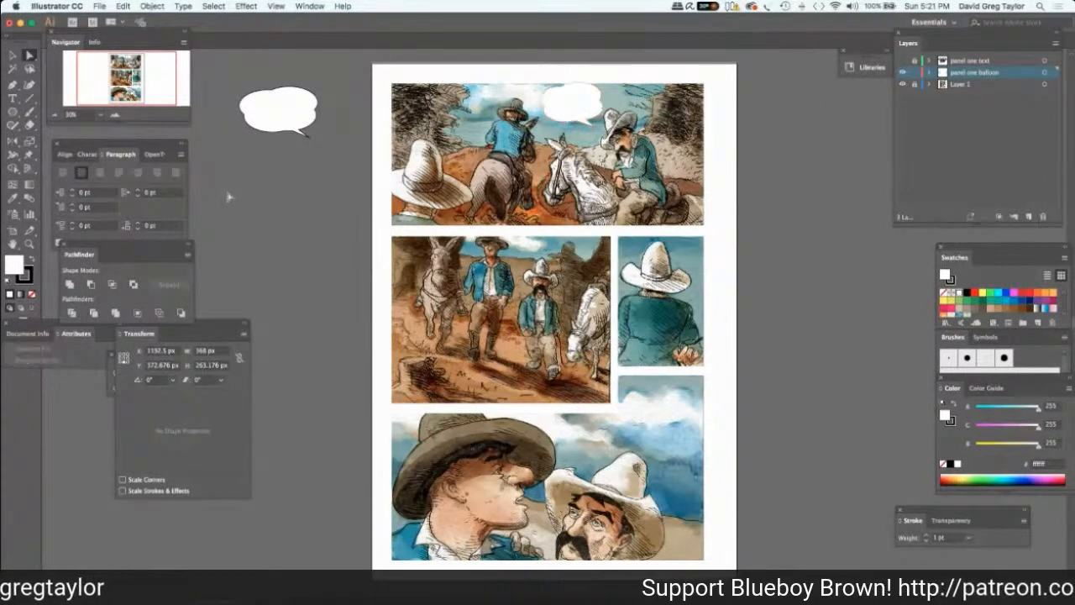
Set the first panel balloon's stroke weight to 3 pt and show the panel one text layer.
click(552, 105)
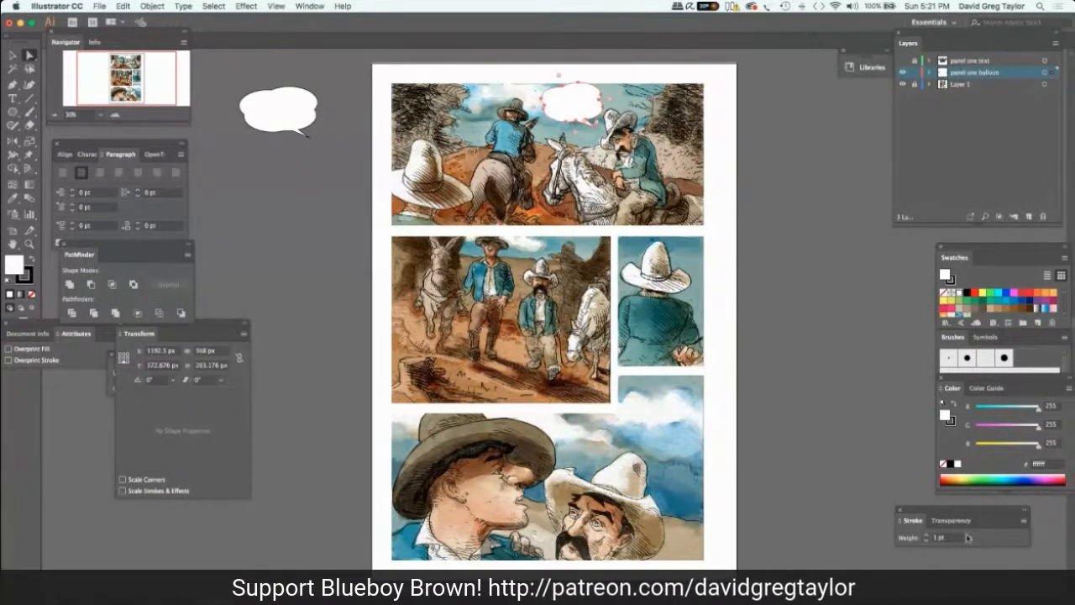
click(968, 538)
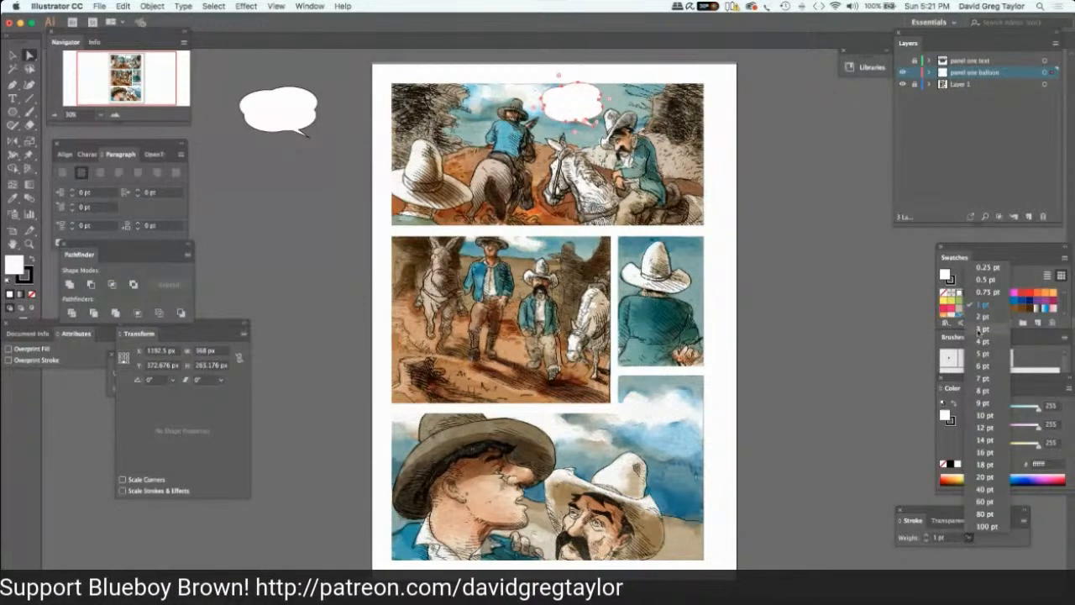
click(803, 258)
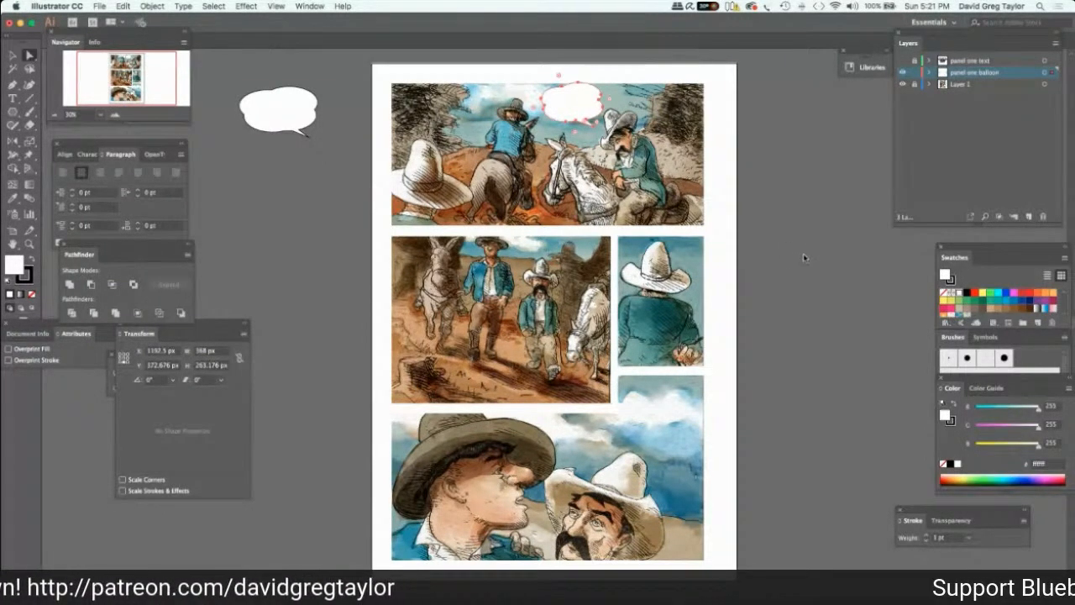
click(804, 256)
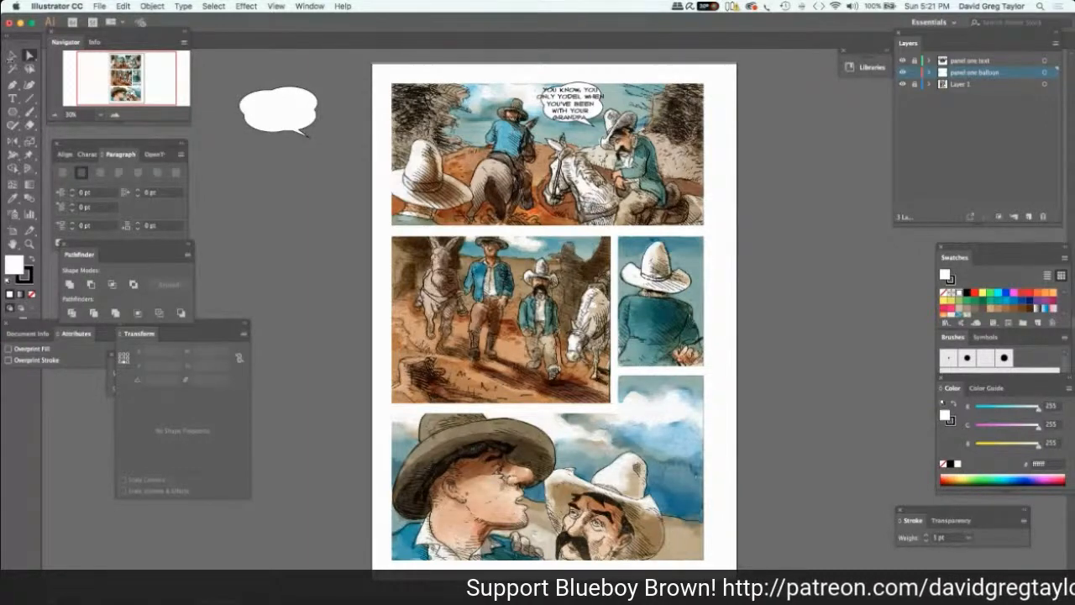
Stretch the first panel's balloon to 460 by 301.5 px around the lettering, undoing the last shift of its position.
click(12, 56)
click(543, 111)
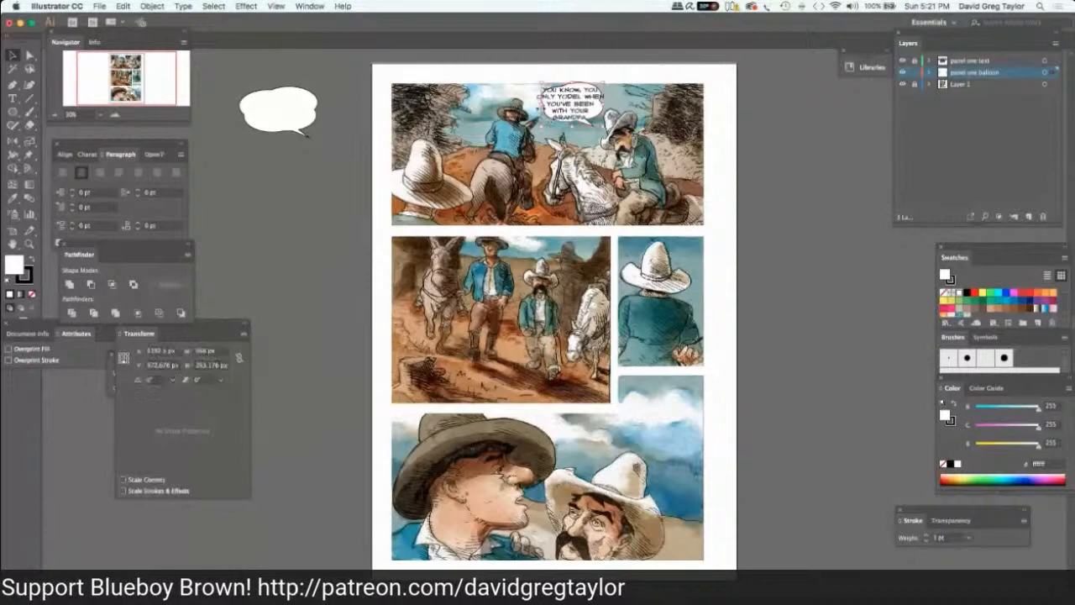
drag(533, 105, 530, 105)
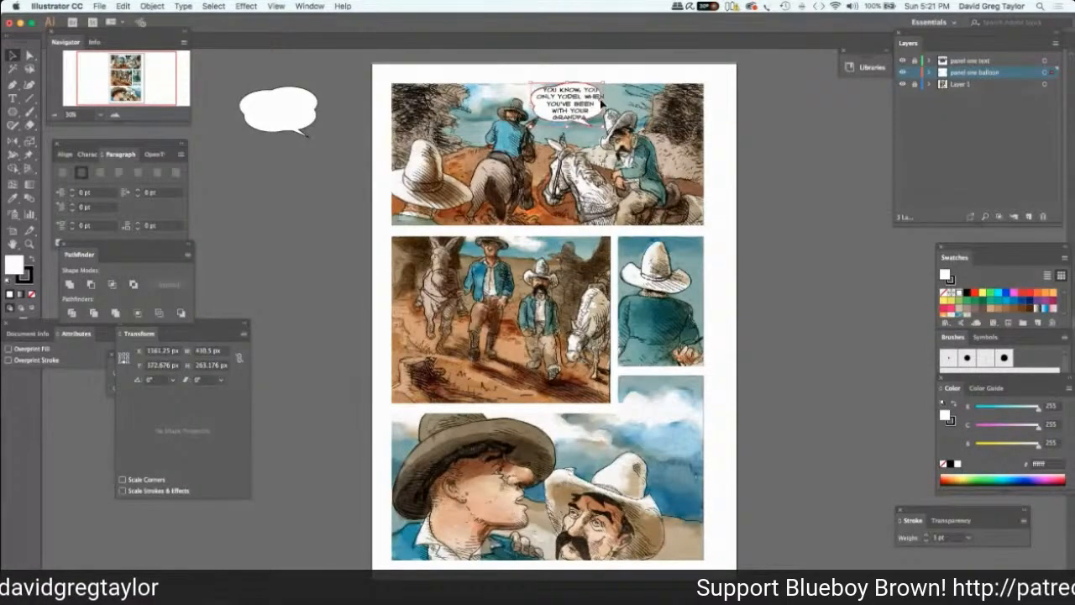
drag(601, 102, 609, 104)
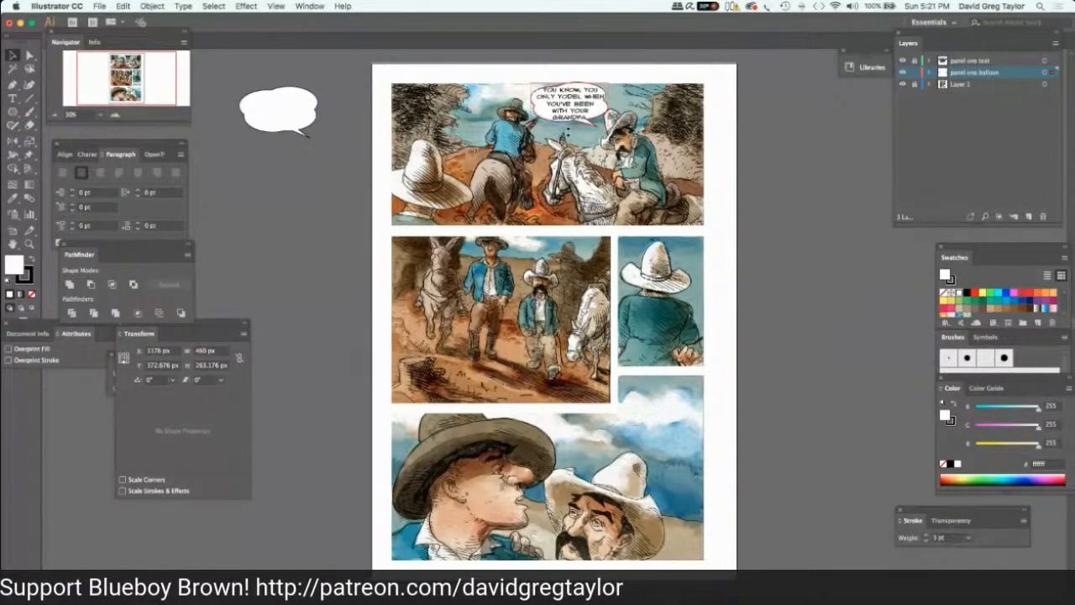
drag(568, 131, 569, 136)
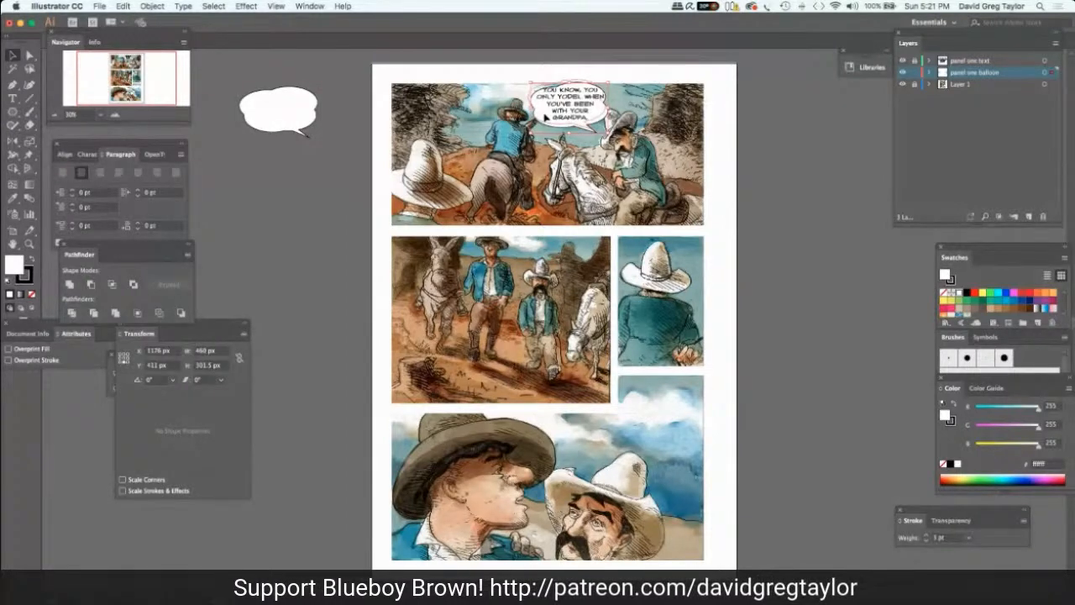
drag(547, 131, 544, 119)
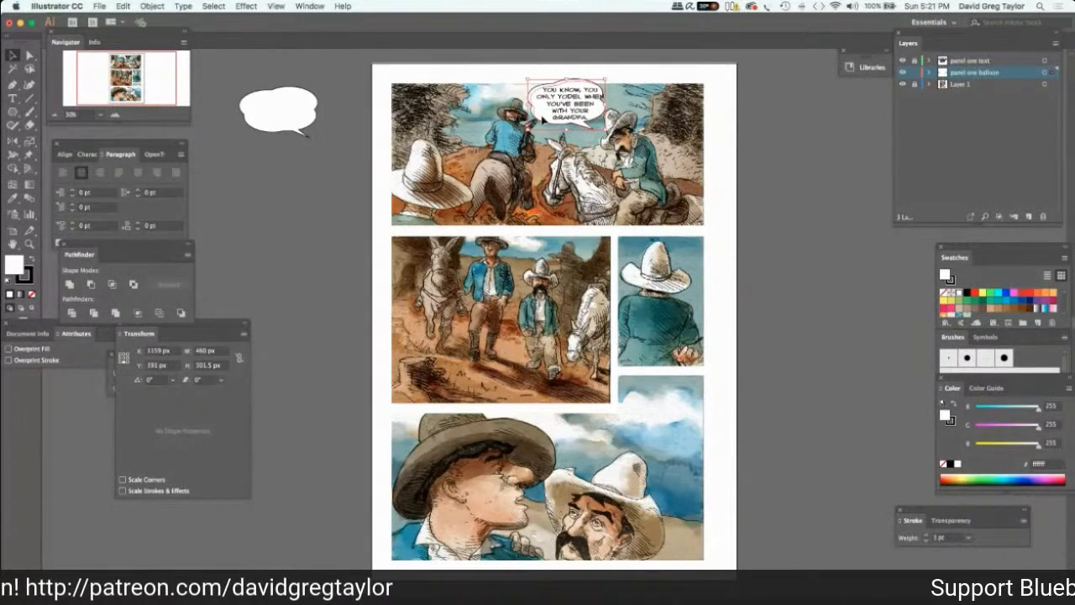
key(super+z)
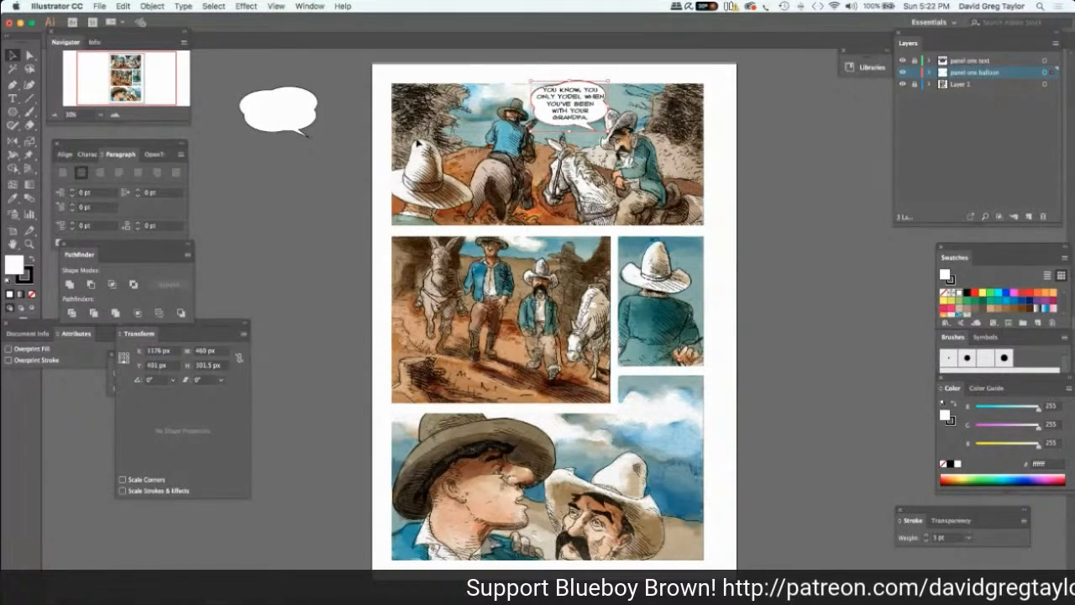
Delete the first panel's balloon and move the ready-made balloon from beside the page behind the panel's lettering.
key(Delete)
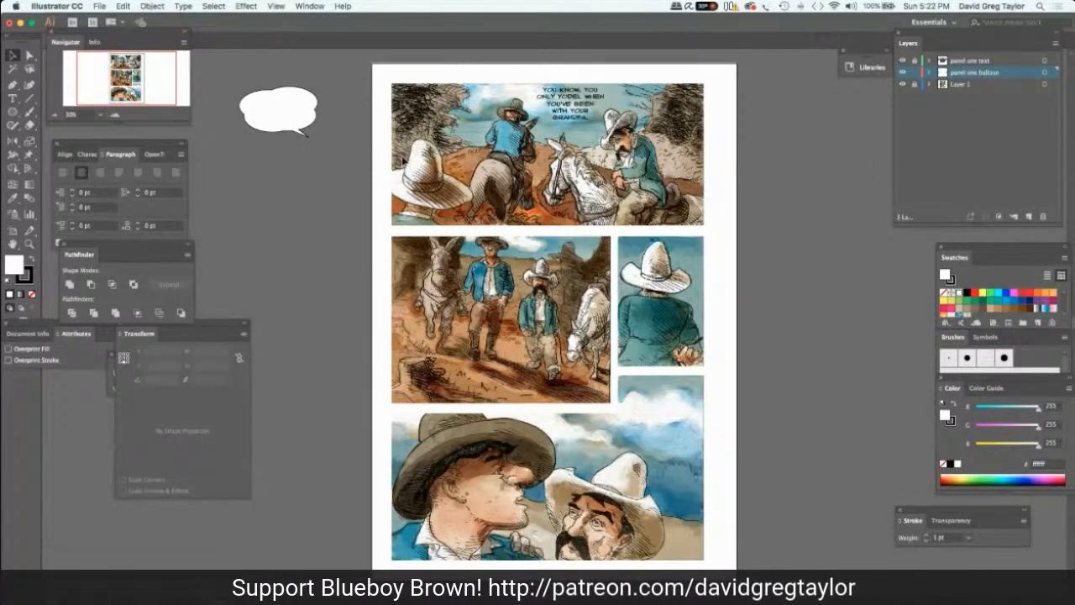
click(289, 109)
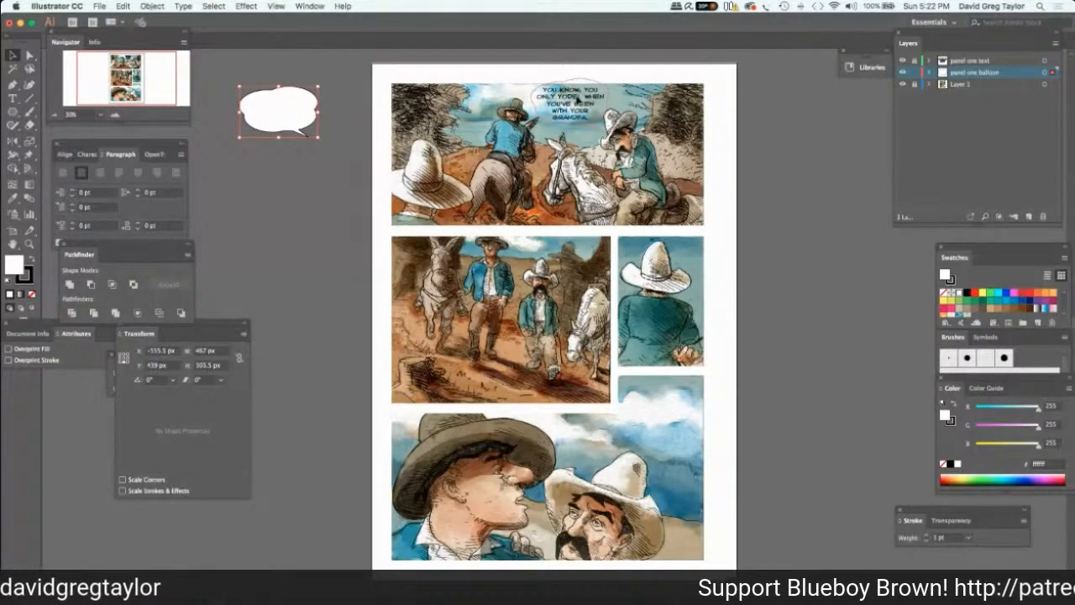
drag(577, 99, 577, 100)
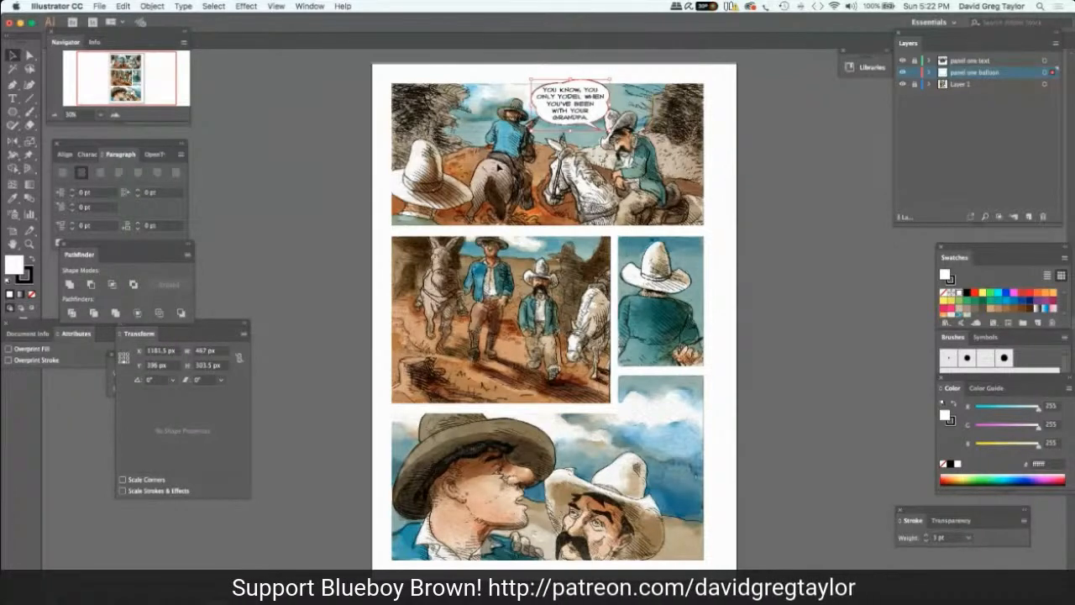
click(319, 107)
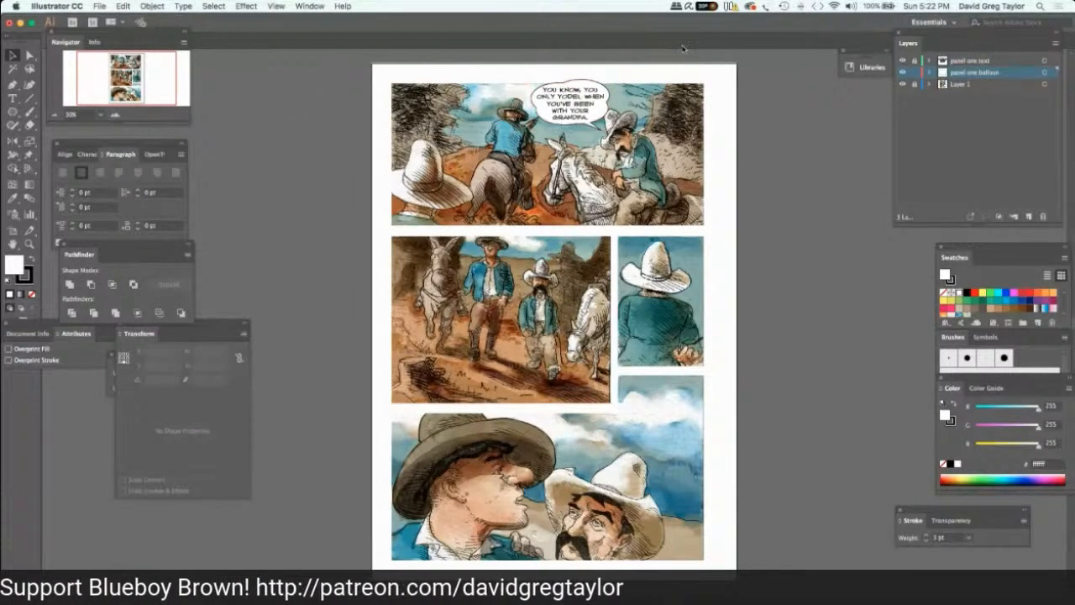
click(601, 122)
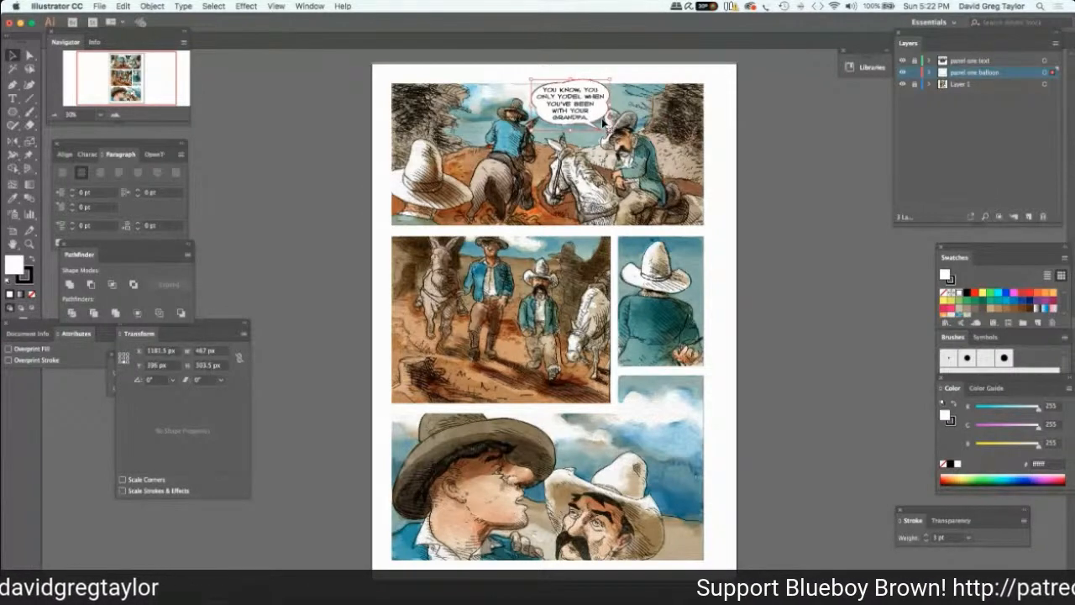
click(751, 96)
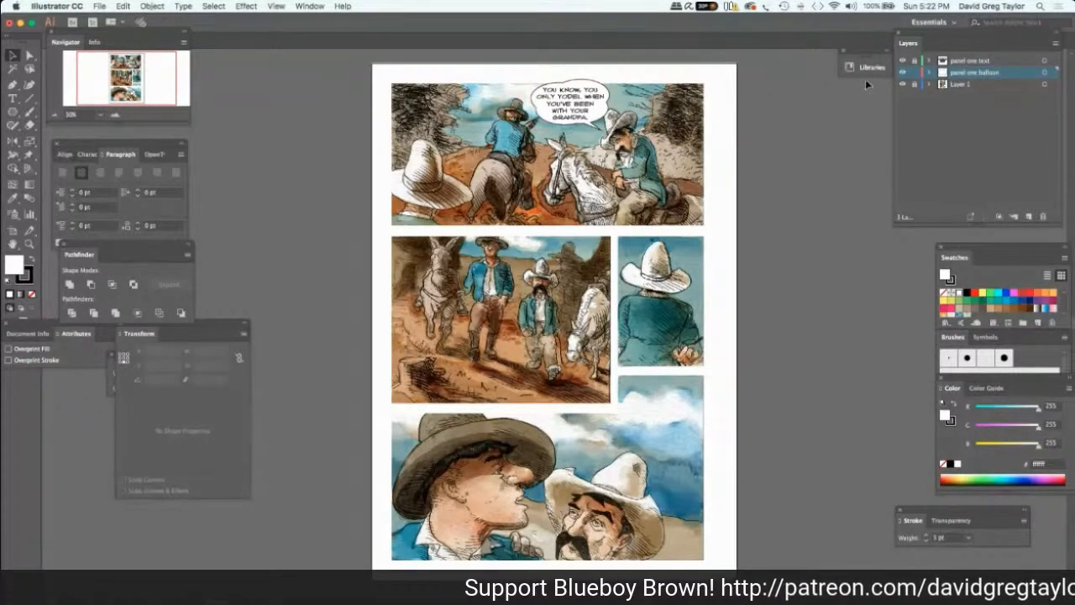
Lock the panel one balloon layer and add a layer named "panel one balloon 2" above the panel one text layer.
click(959, 61)
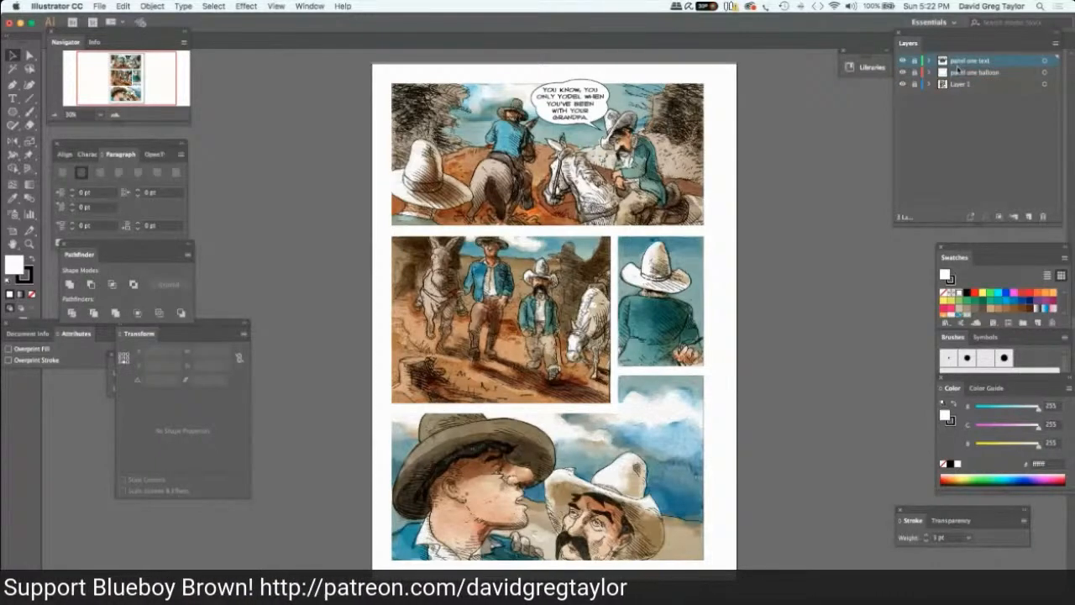
click(1026, 217)
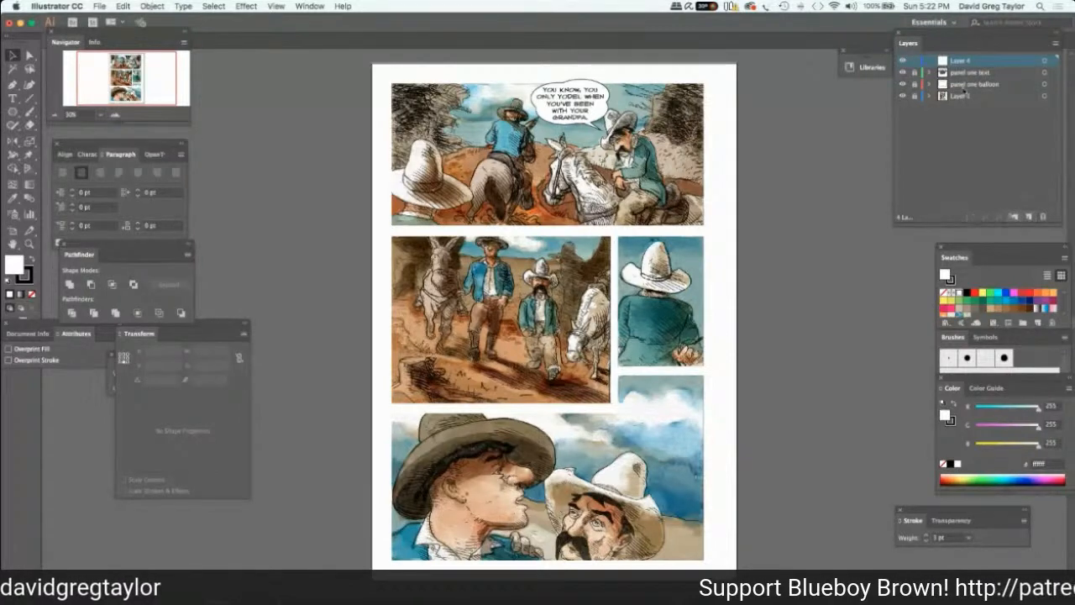
double_click(962, 61)
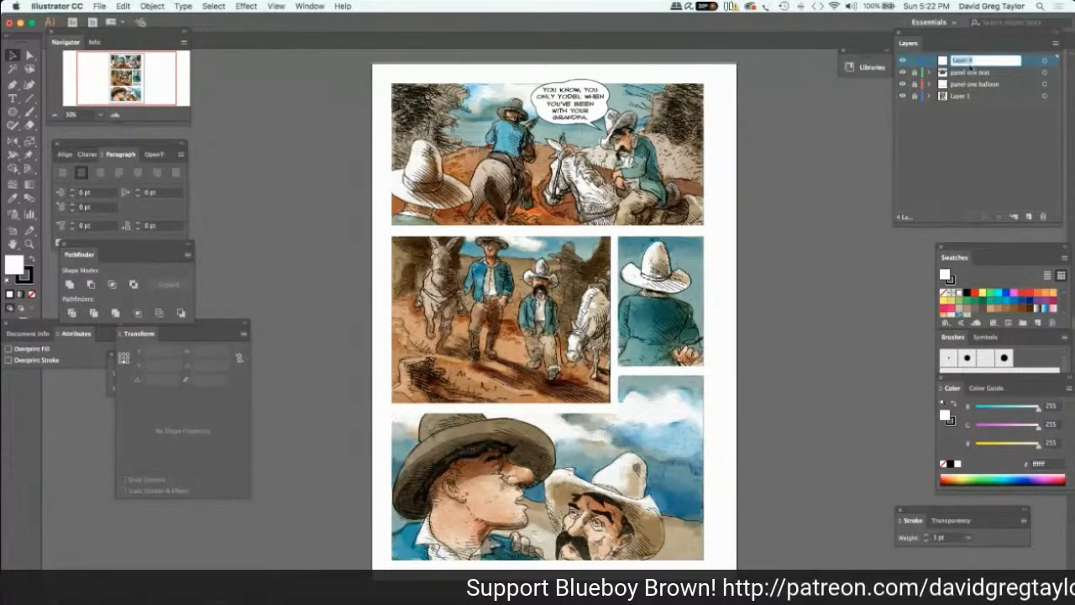
text(panel)
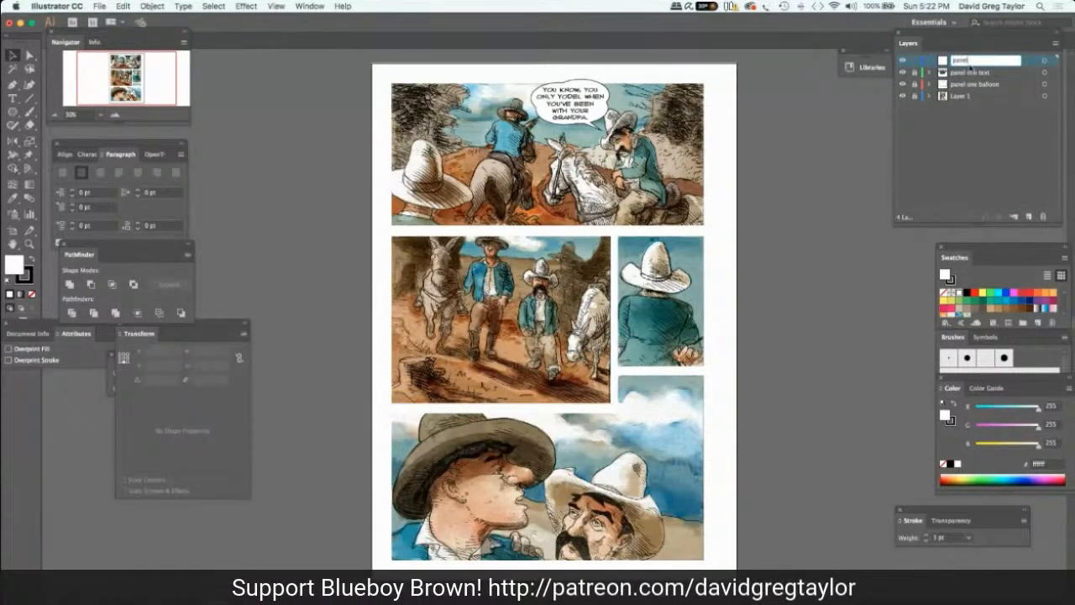
text( one)
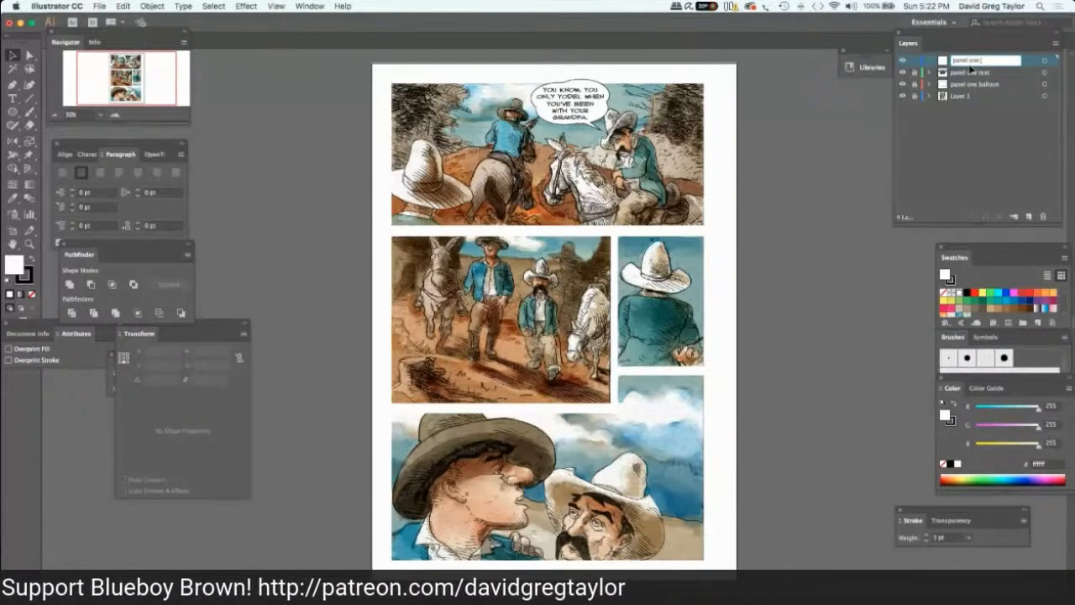
text( balloo)
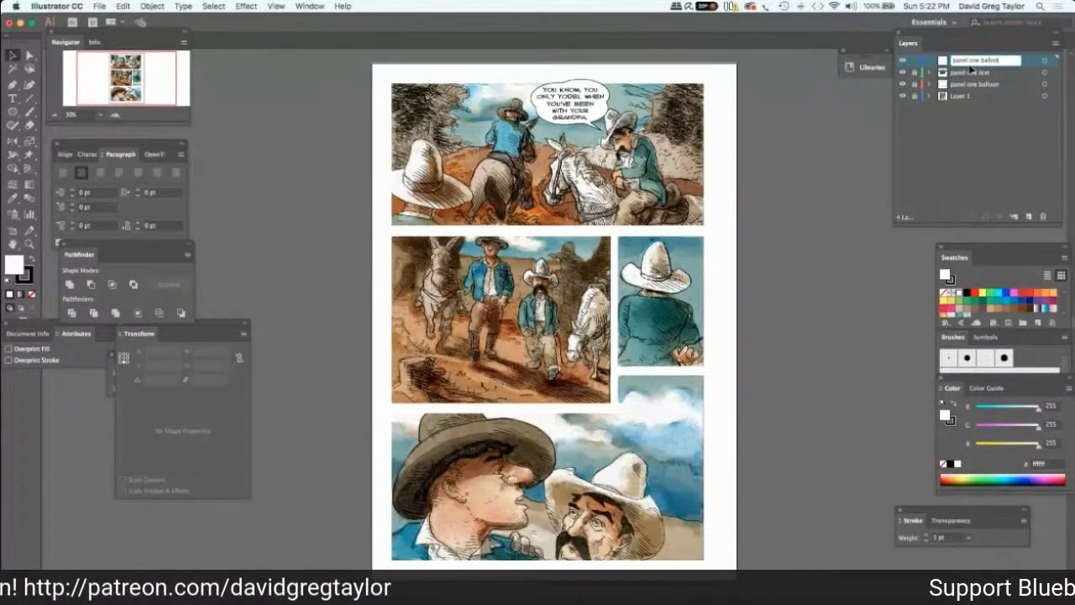
text(n)
text( 2)
key(Return)
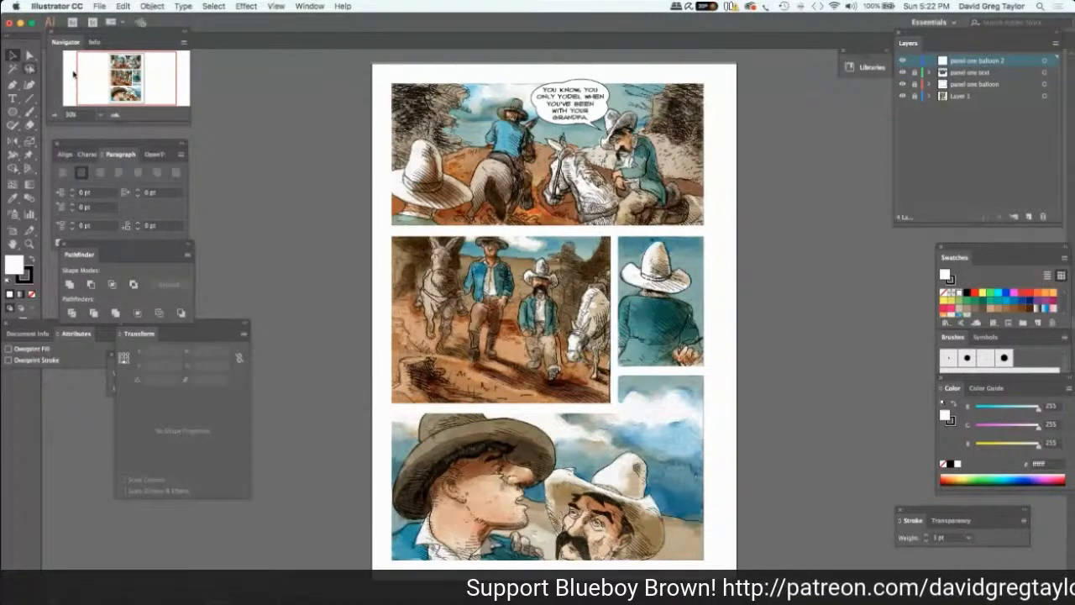
Paste two copies of the 270 by 150 px ellipse on the panel one balloon 2 layer, overlapping them behind the moustached rider in panel one.
key(super+v)
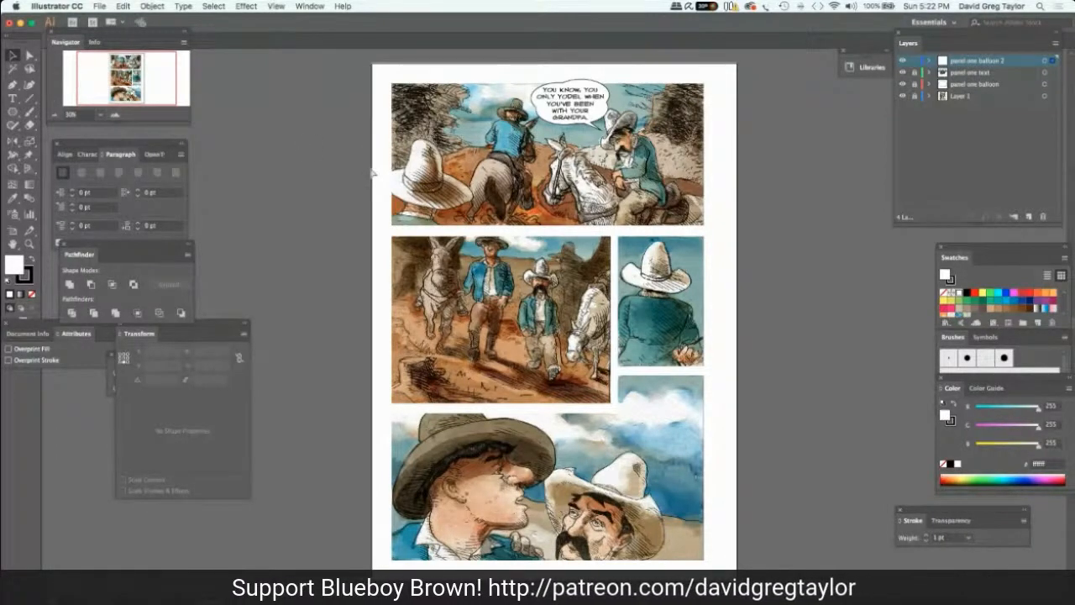
key(super+v)
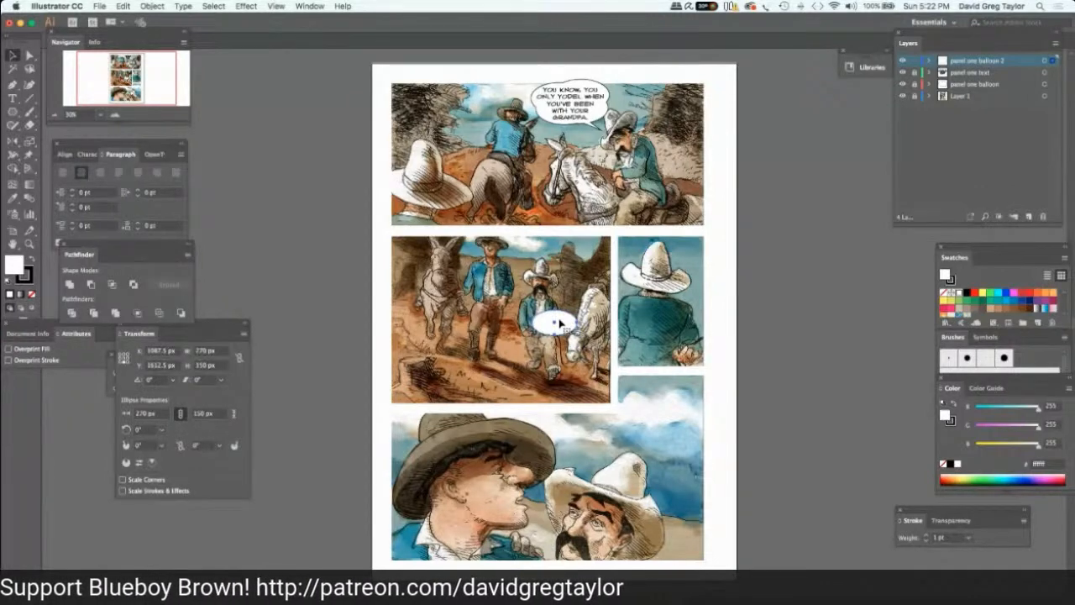
drag(554, 322, 677, 148)
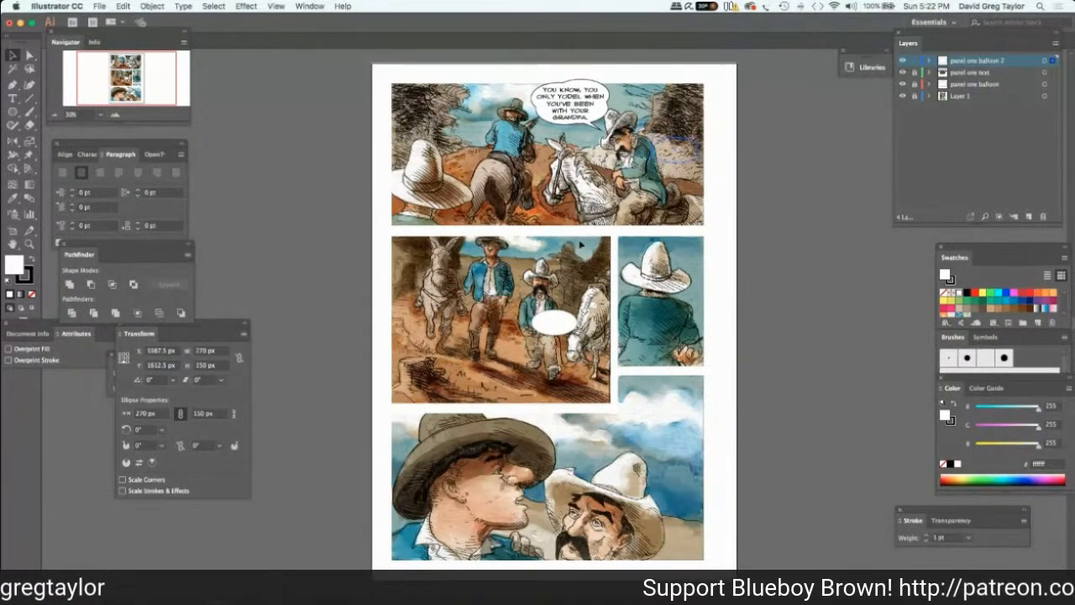
click(514, 238)
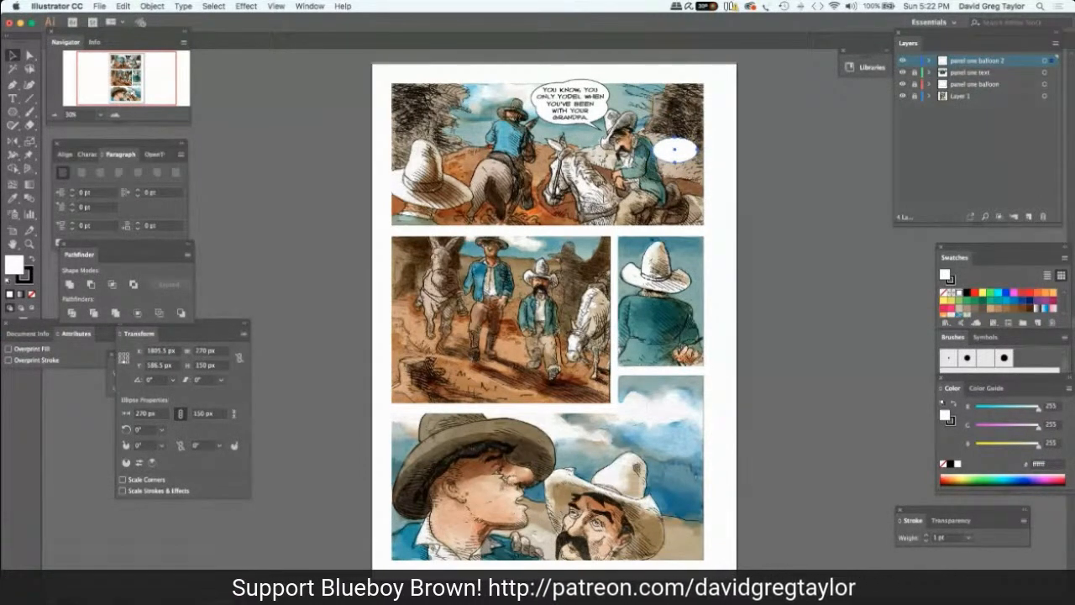
key(ctrl+v)
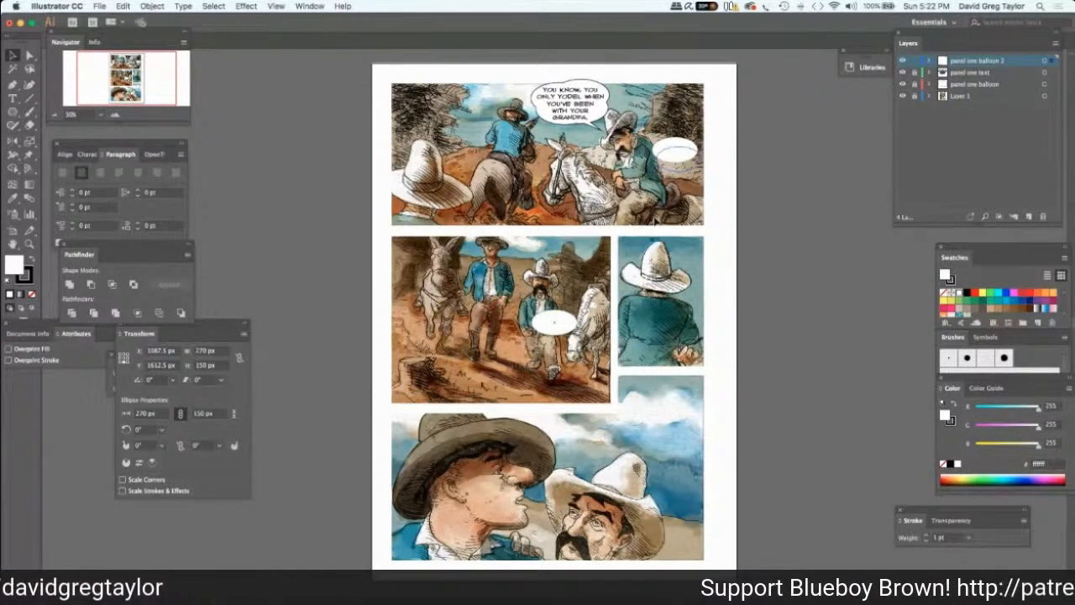
click(676, 153)
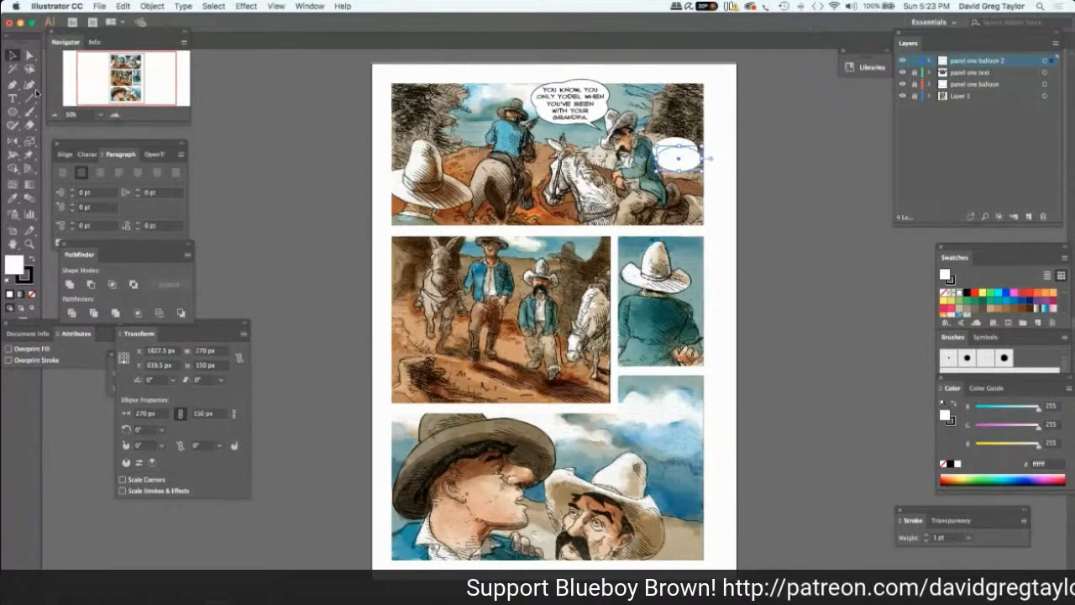
Set both overlapping ellipses' stroke weight to 3 pt and unite them into a single balloon shape.
click(28, 55)
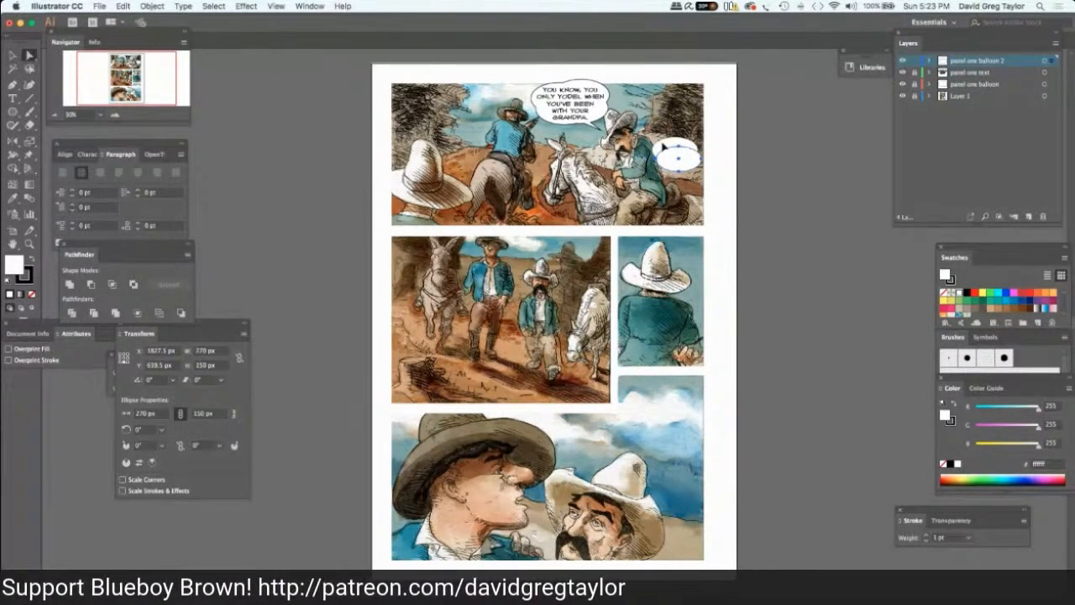
shift+click(663, 146)
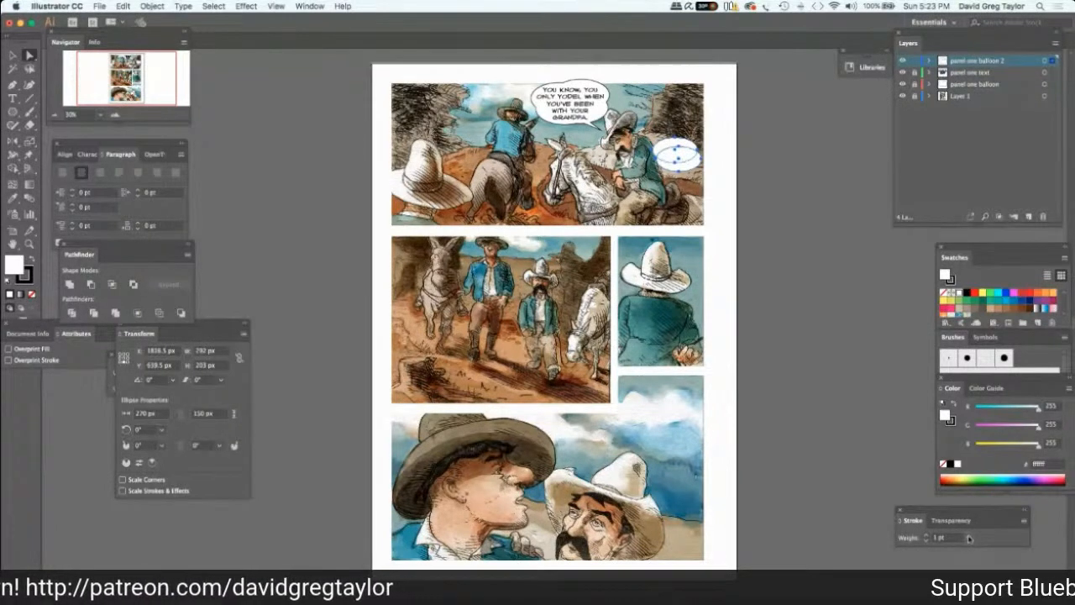
click(969, 538)
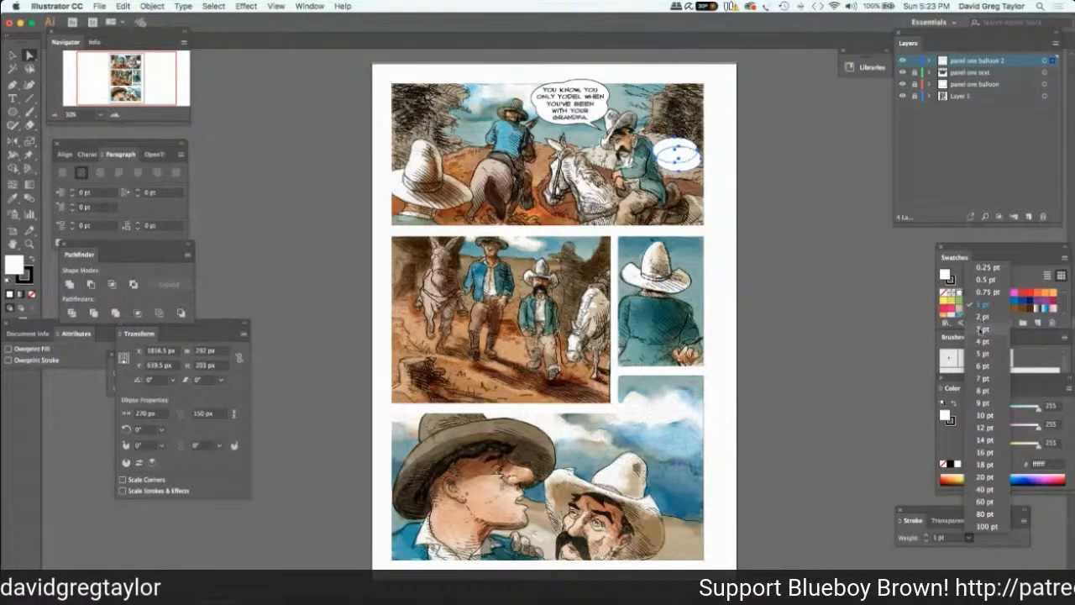
click(978, 327)
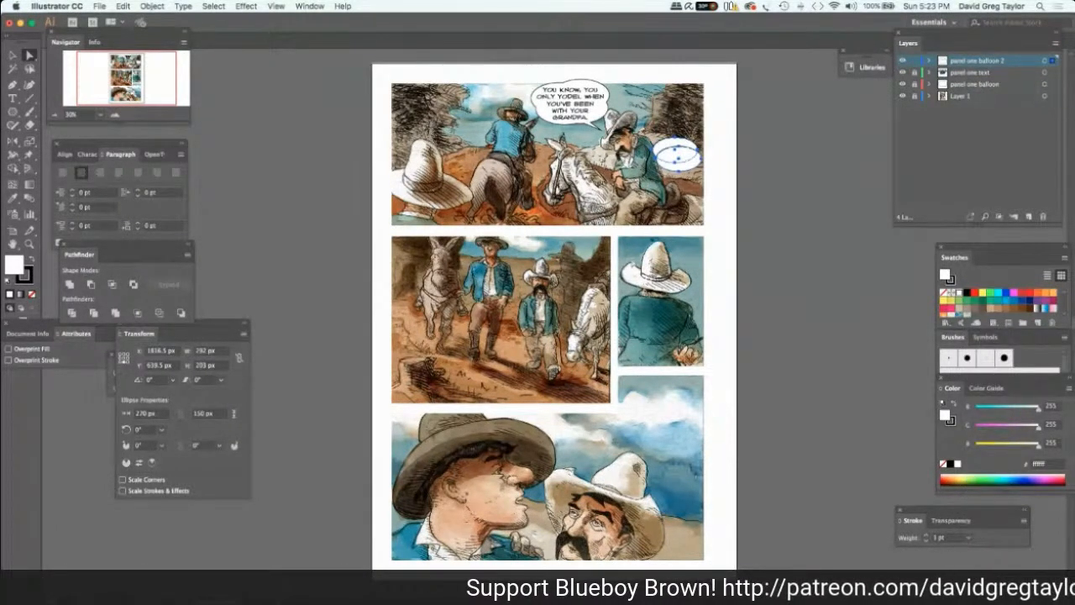
click(69, 284)
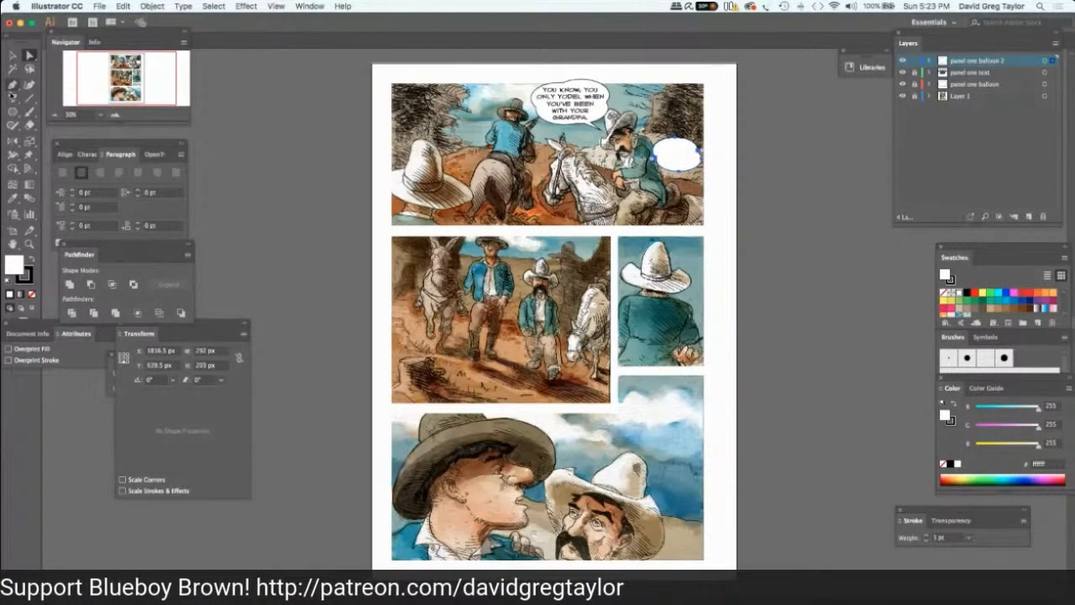
Lock the panel one balloon 2 layer and add a layer named "panel one text 2" above it.
key(t)
click(916, 62)
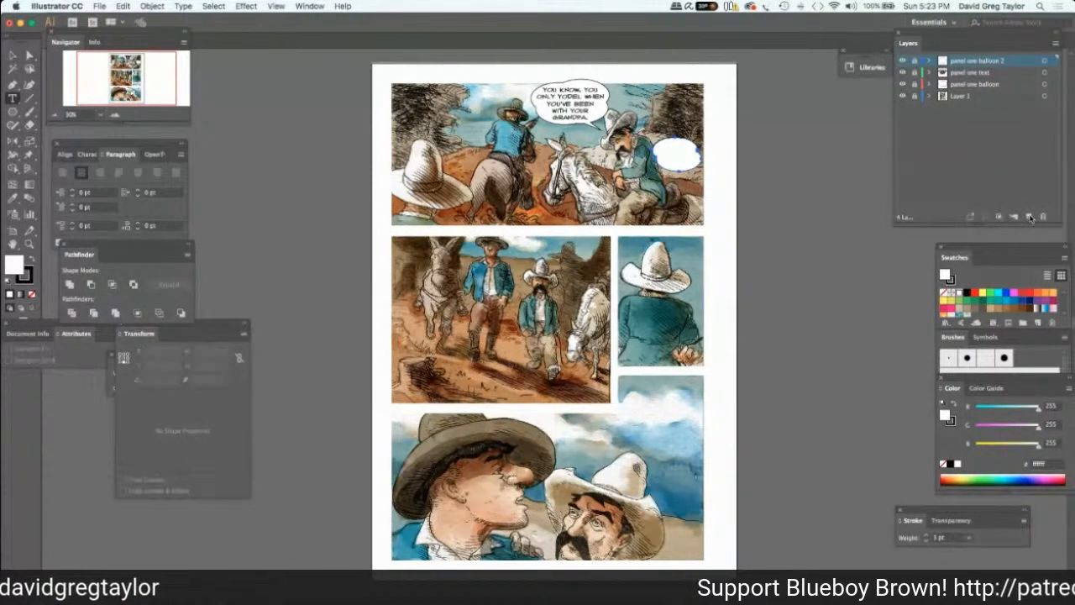
click(1031, 217)
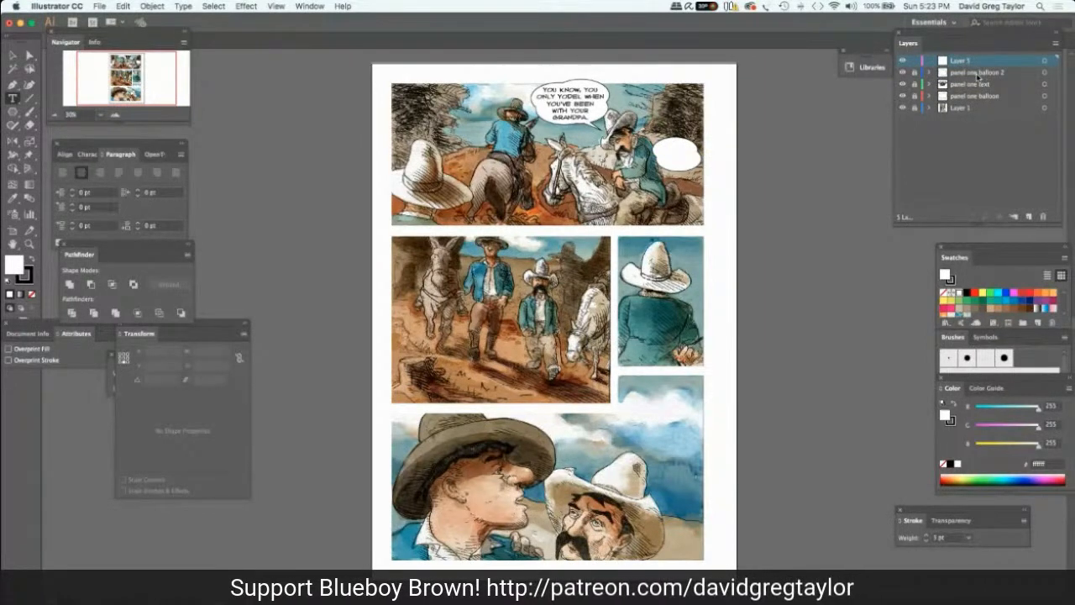
double_click(966, 61)
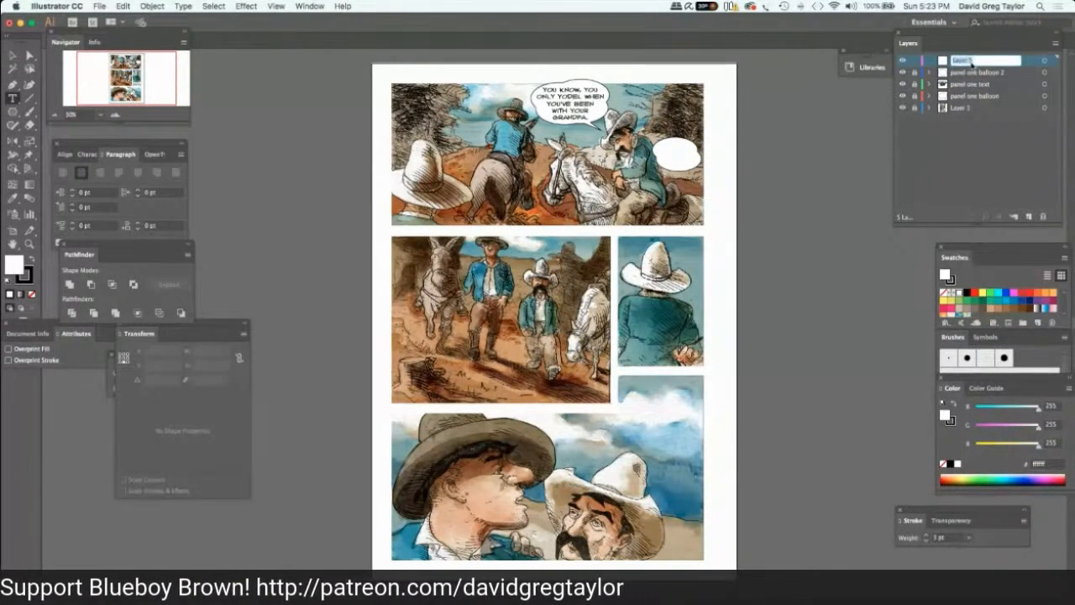
text(panel one te)
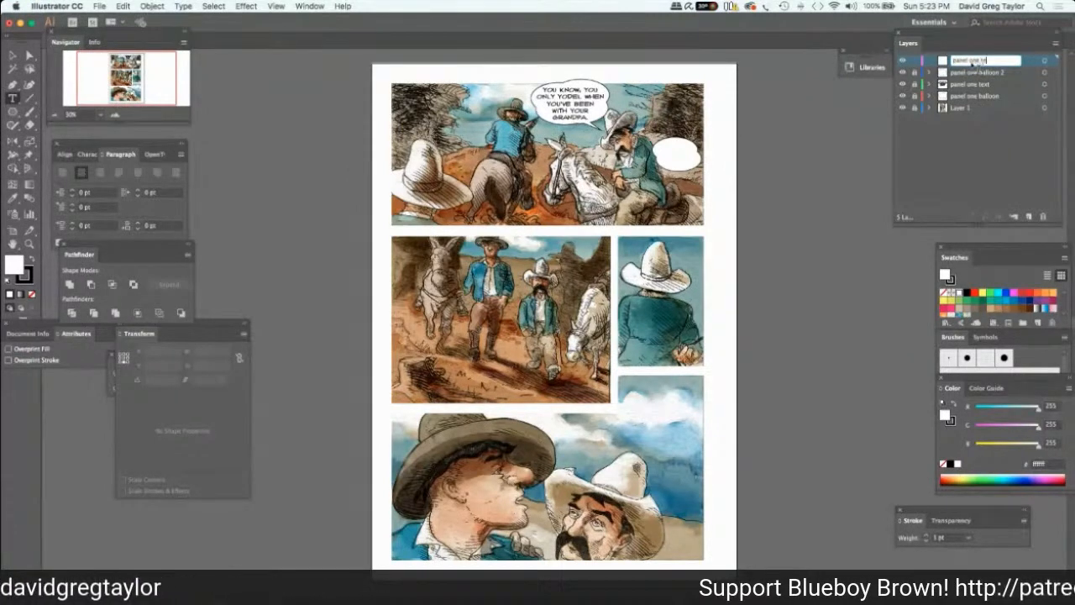
text(xt 2)
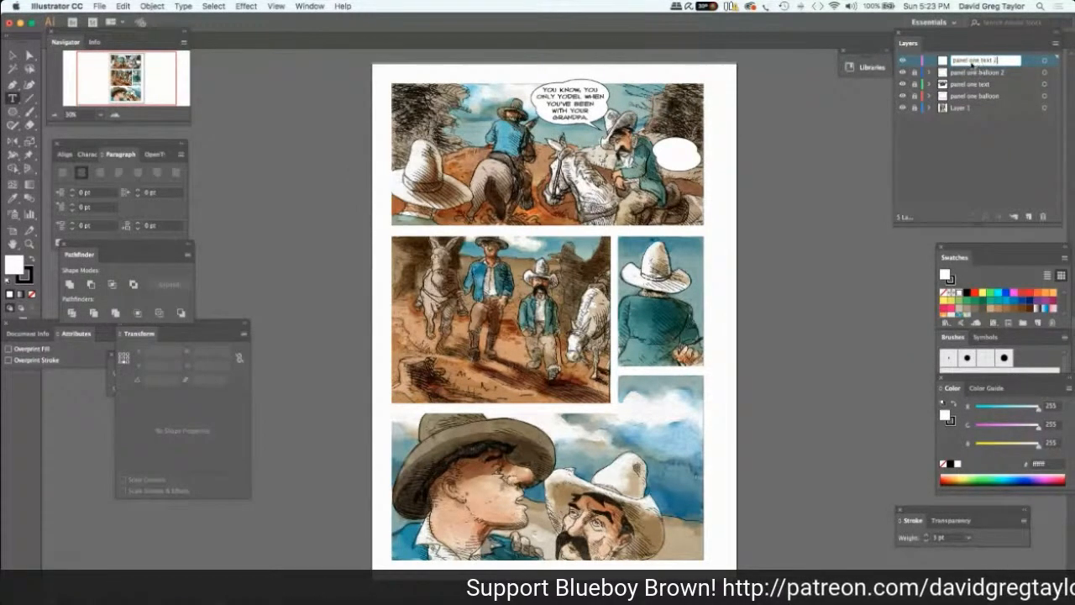
key(Return)
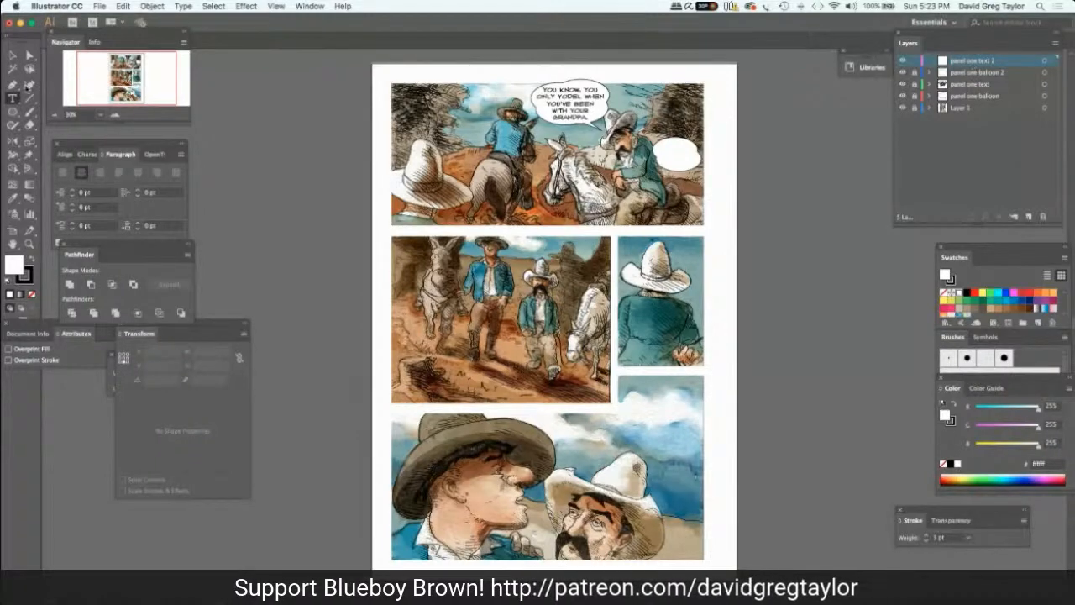
Letter "I saw what he brought home." over the second balloon in panel one, breaking the lines after "saw" and "he".
click(669, 152)
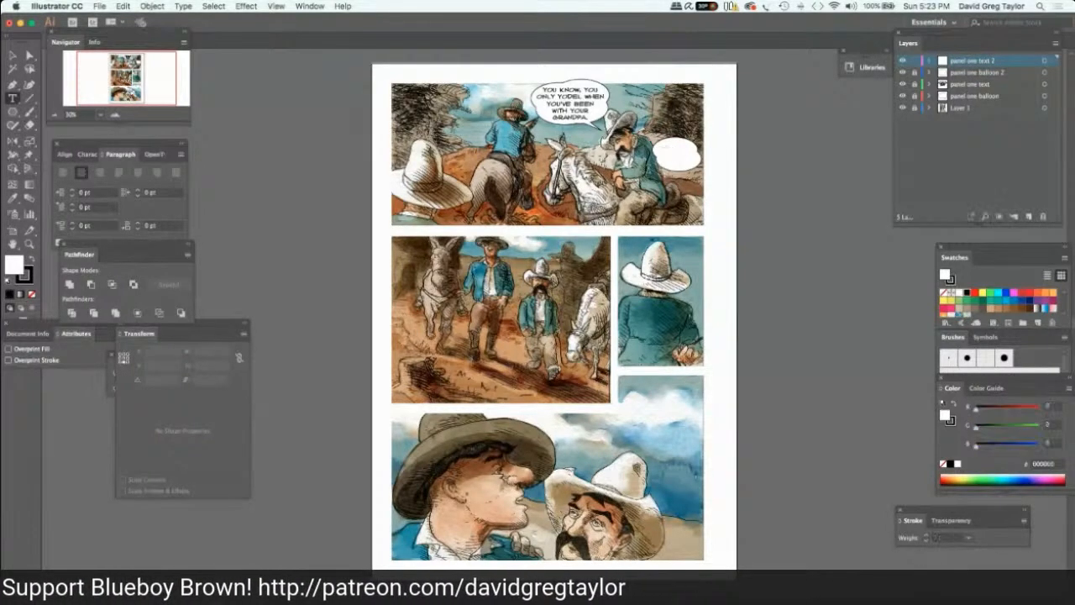
text(I)
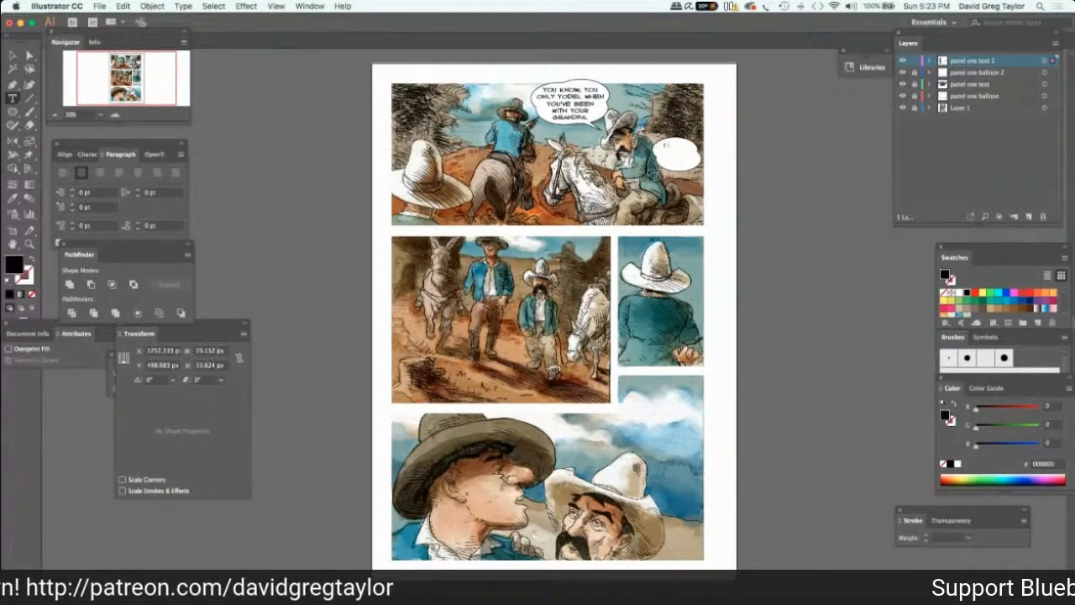
text( know)
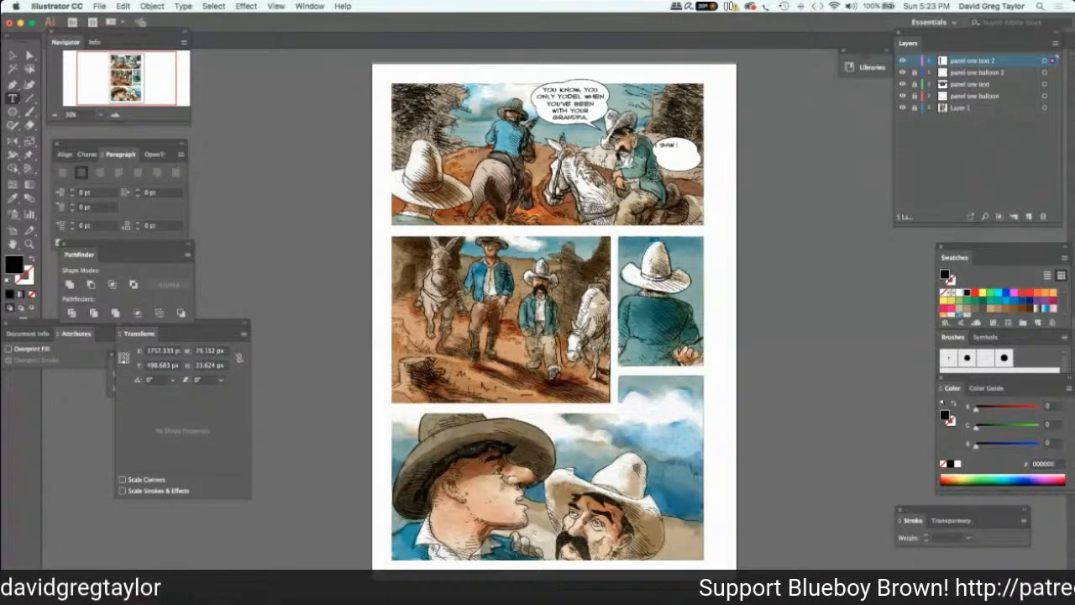
text( what he)
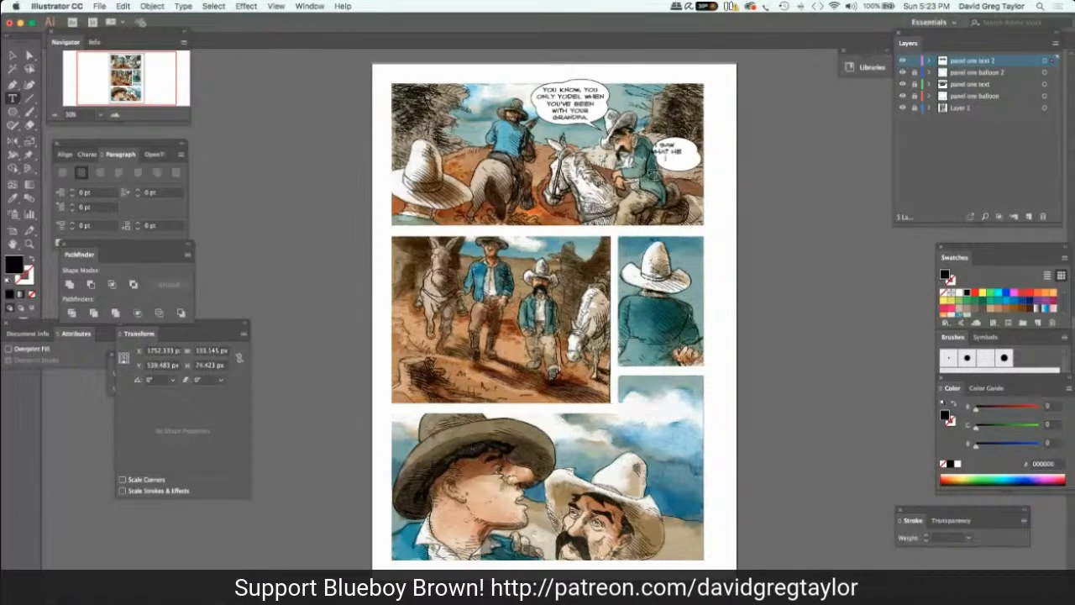
text(did)
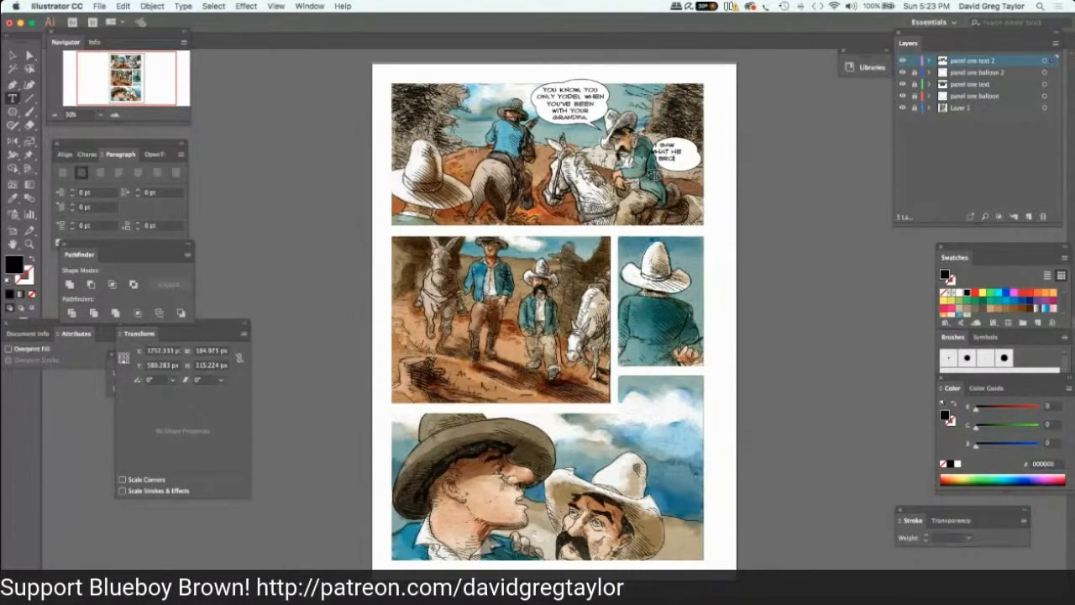
text(ught)
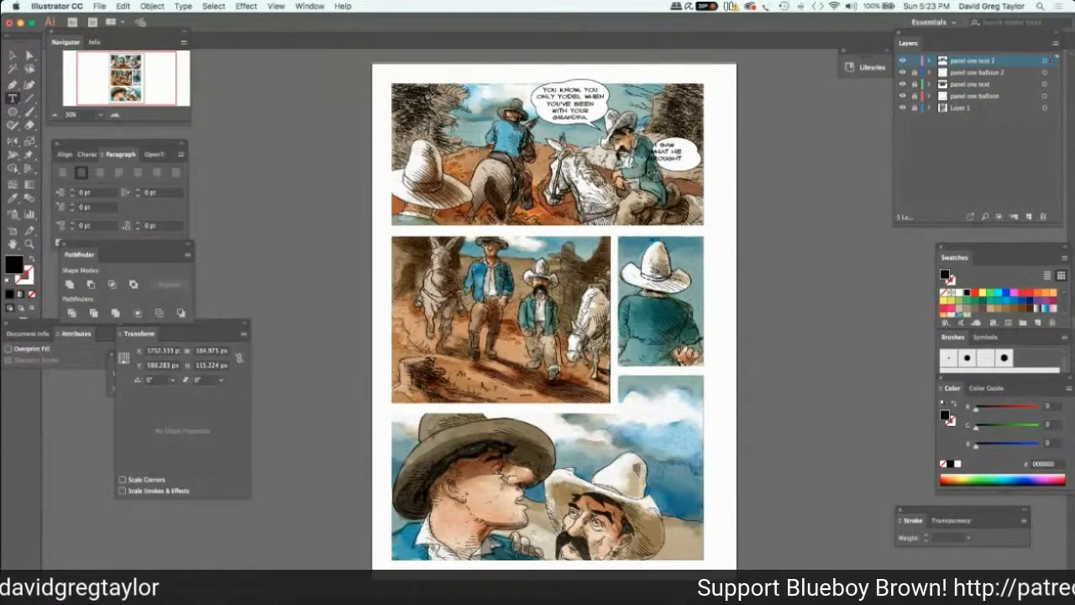
text( home!)
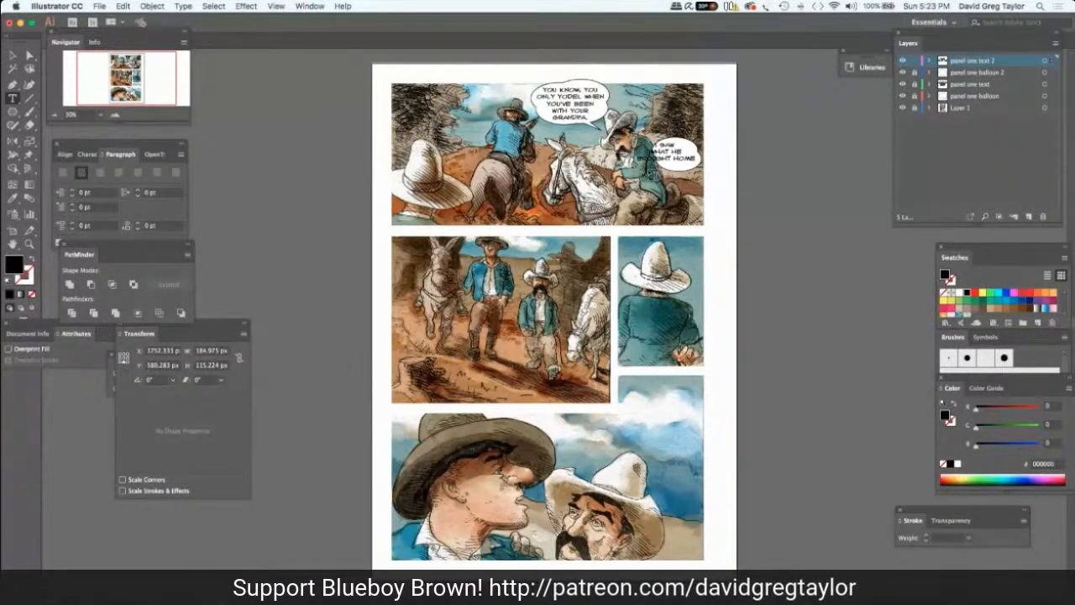
text(.)
key(BackSpace)
text(.)
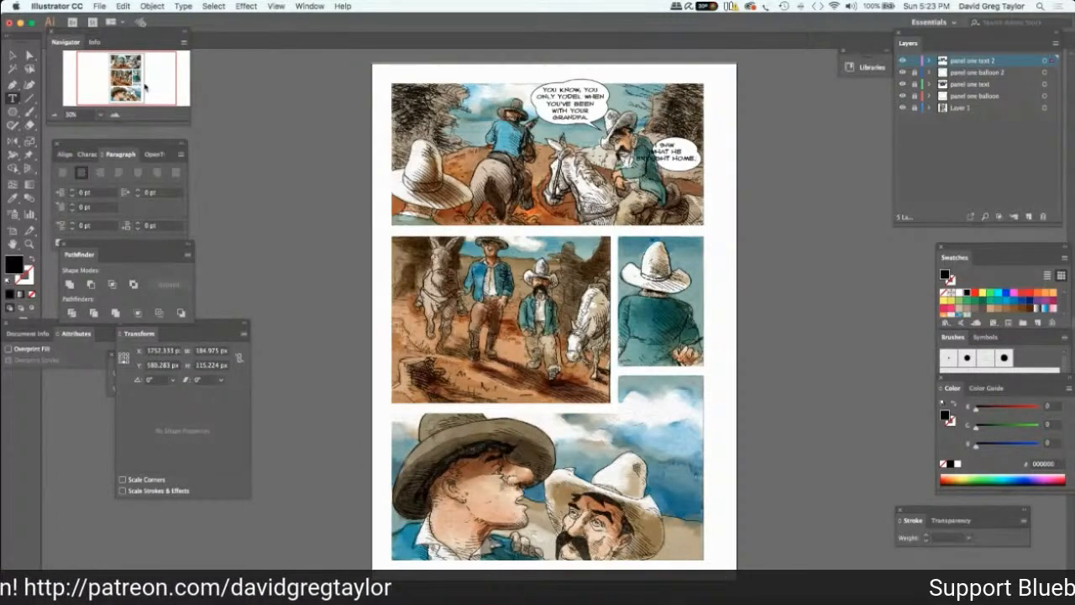
Shift the "I saw what he brought home." lettering right to center it over the second balloon.
click(13, 55)
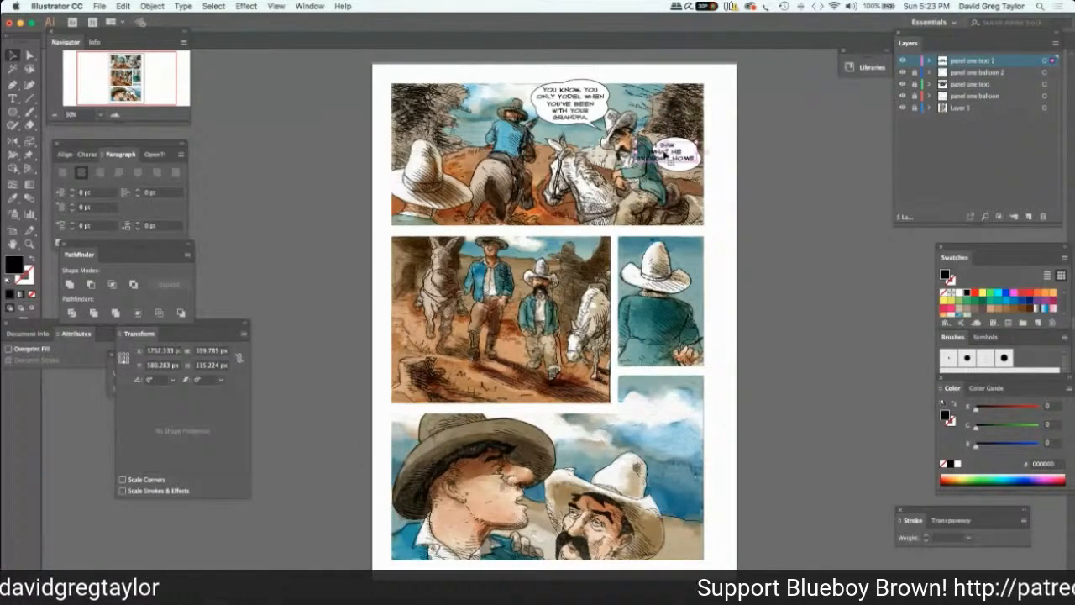
double_click(673, 155)
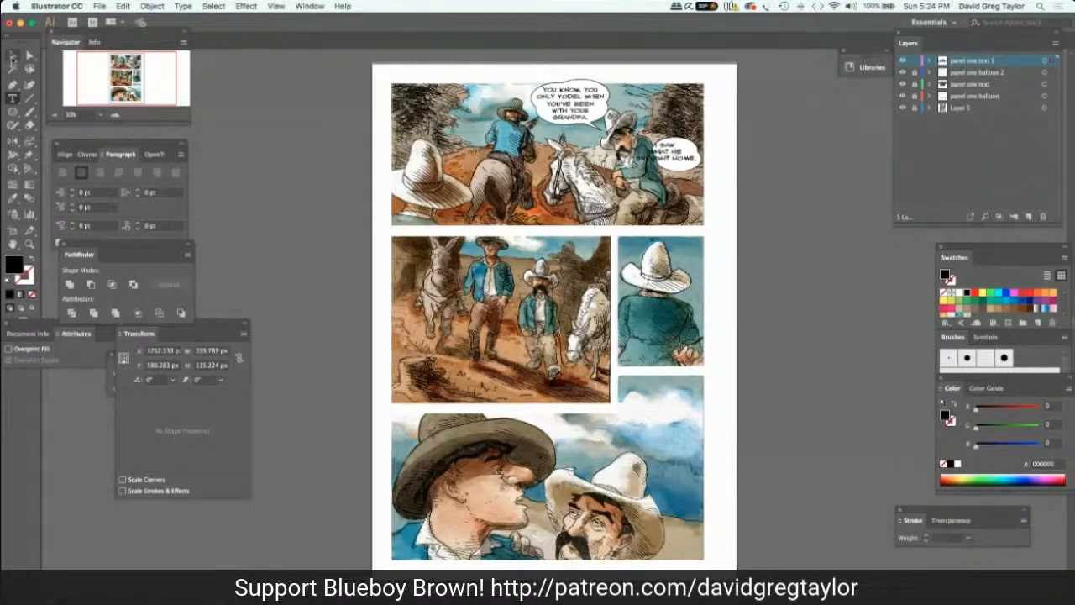
click(13, 56)
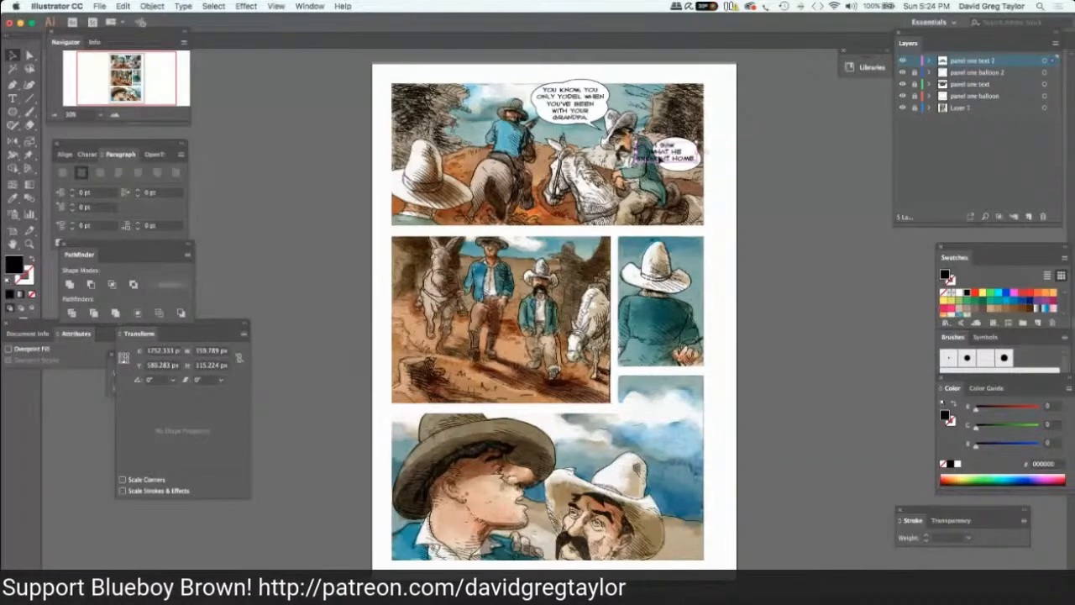
click(656, 150)
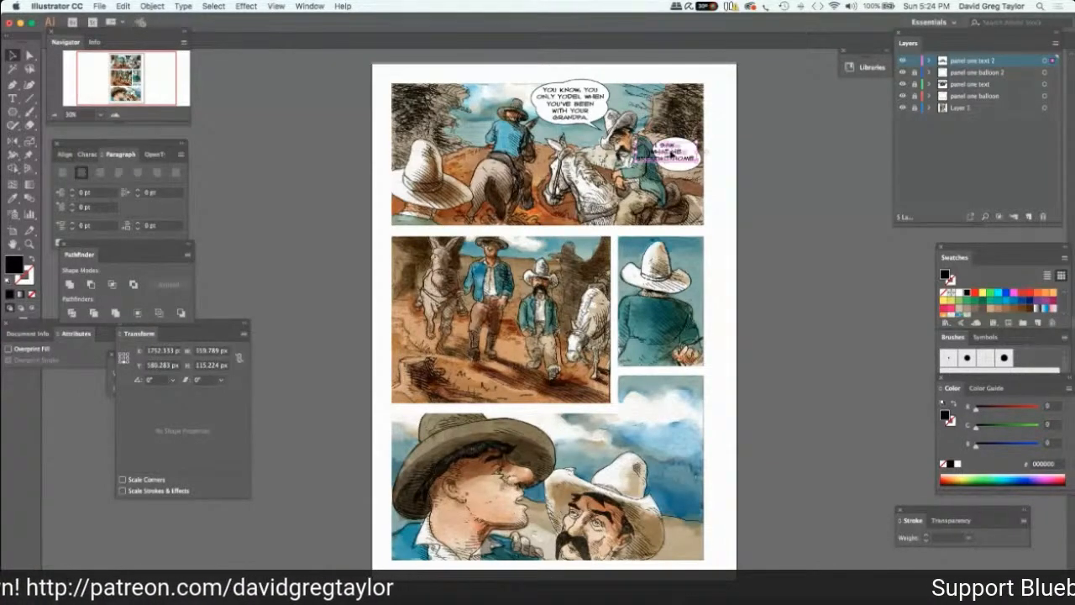
key(shift+Right)
key(shift+Right)
key(shift+Right)
key(shift+Right)
key(shift+Right)
key(shift+Right)
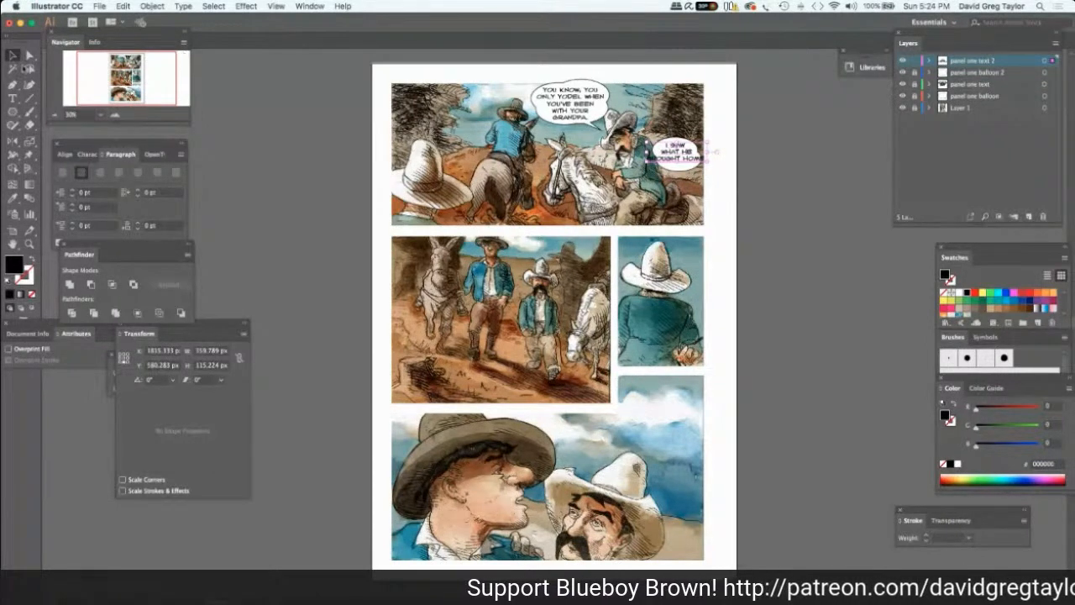
Break the lettering's last line before "home." so the dialogue fits inside the second balloon, and select the text block.
key(t)
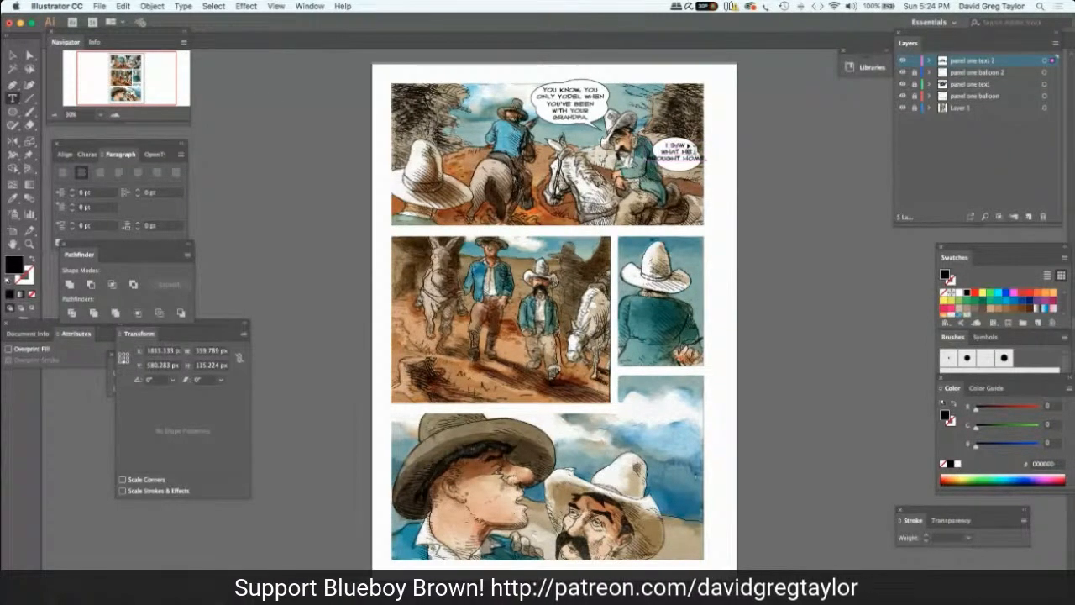
click(682, 158)
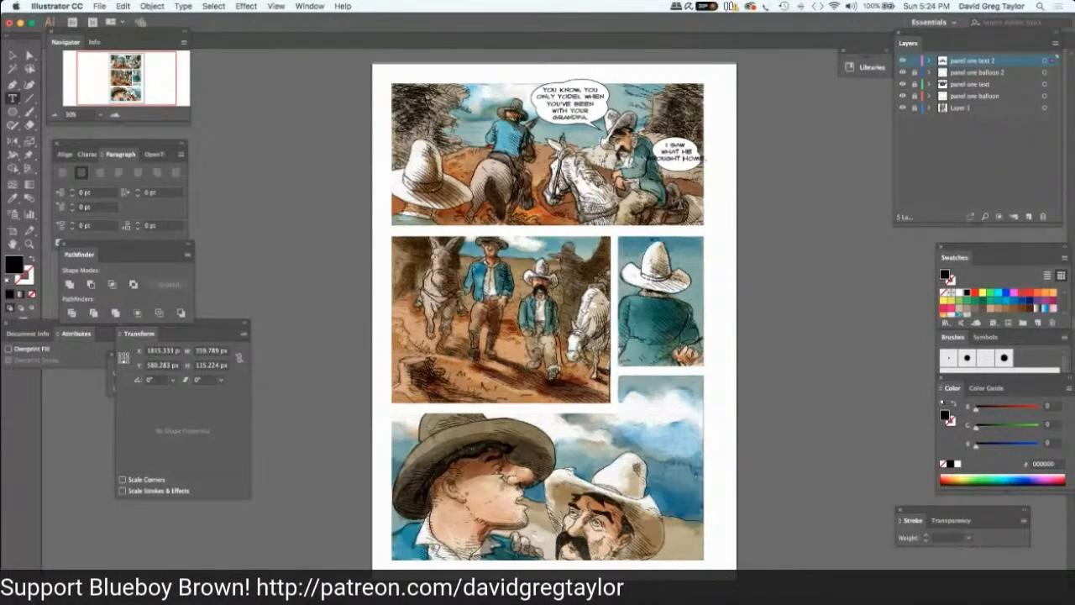
key(Return)
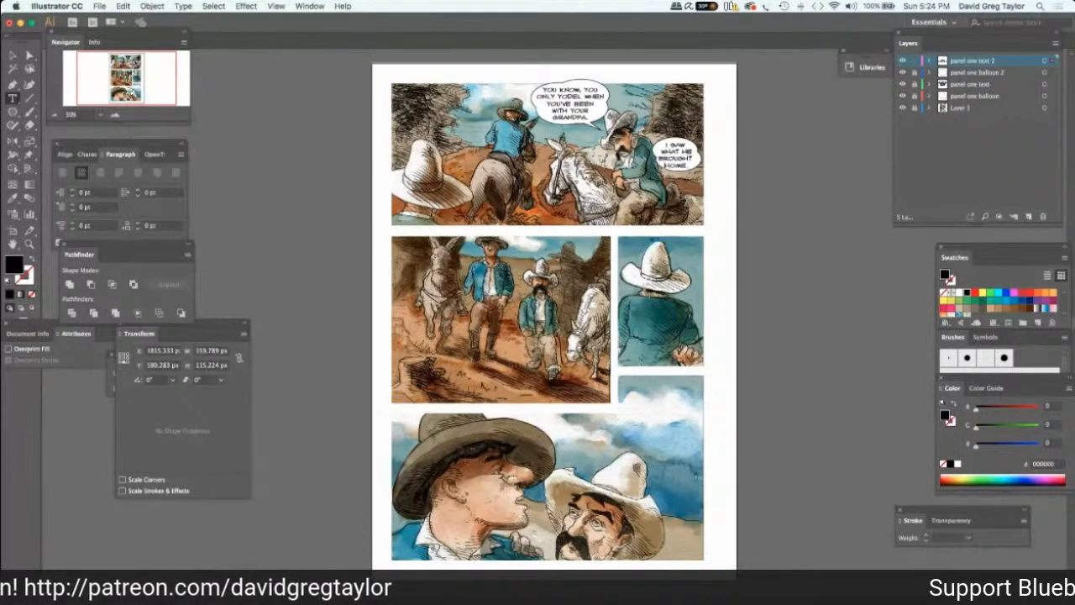
click(16, 55)
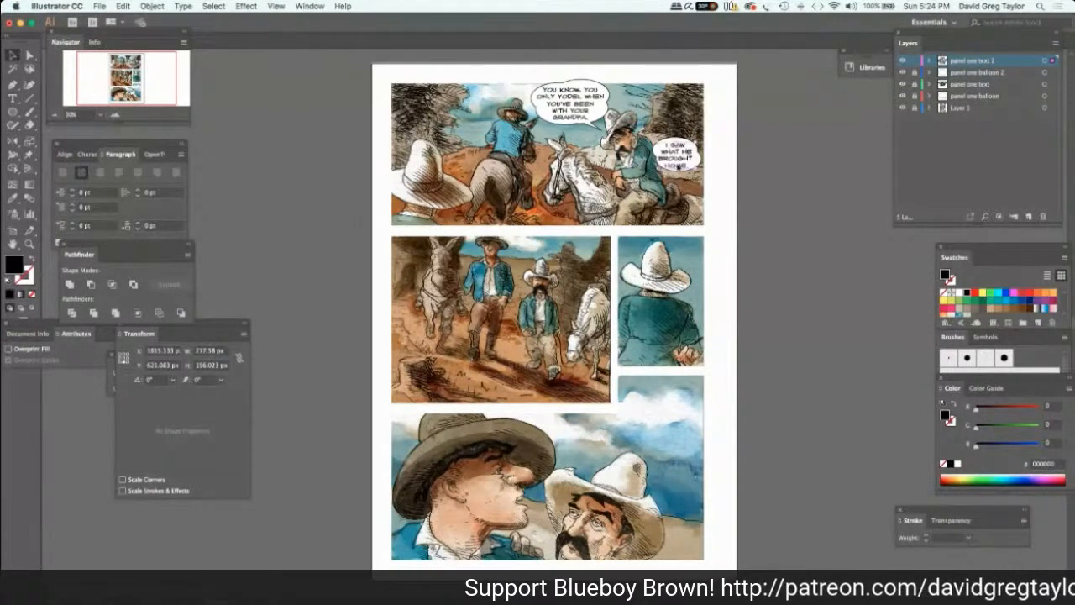
click(678, 165)
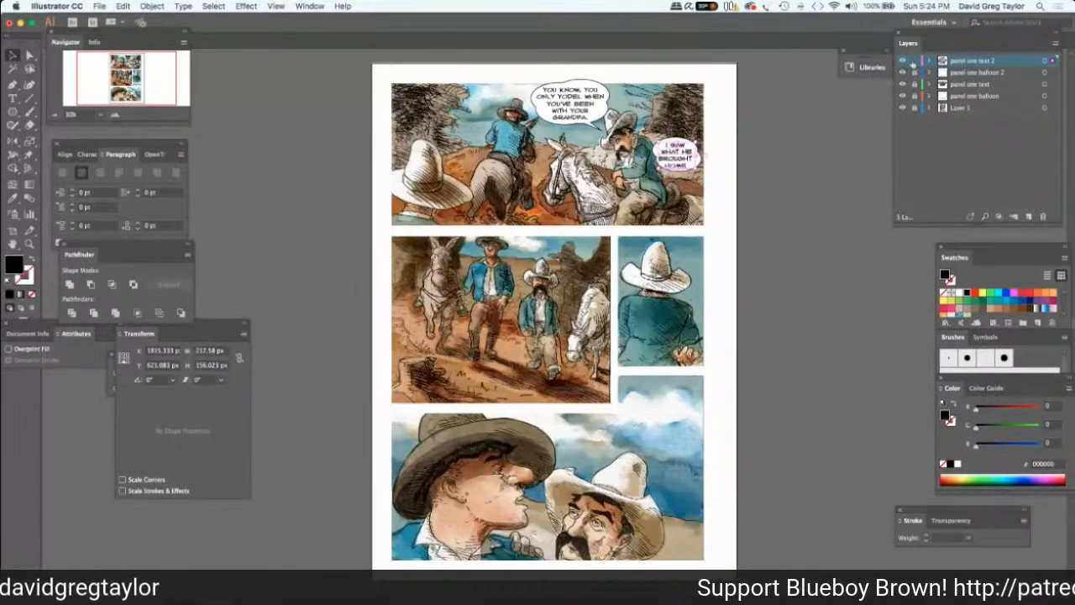
Lock the panel one text 2 layer, unlock panel one balloon 2, and nudge the second balloon right to center it behind its lettering.
click(914, 60)
click(915, 72)
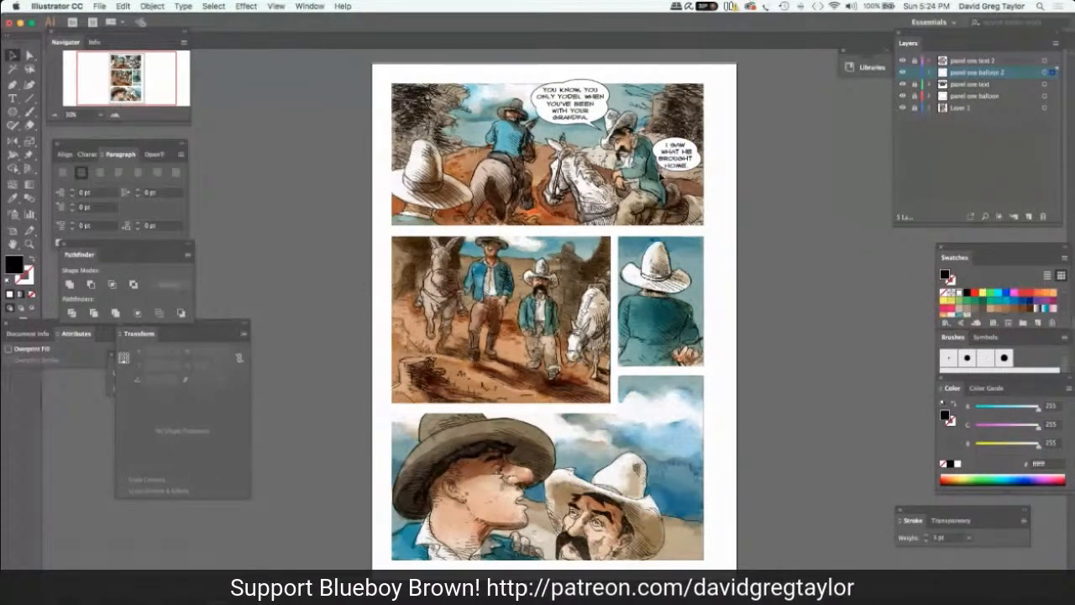
click(660, 173)
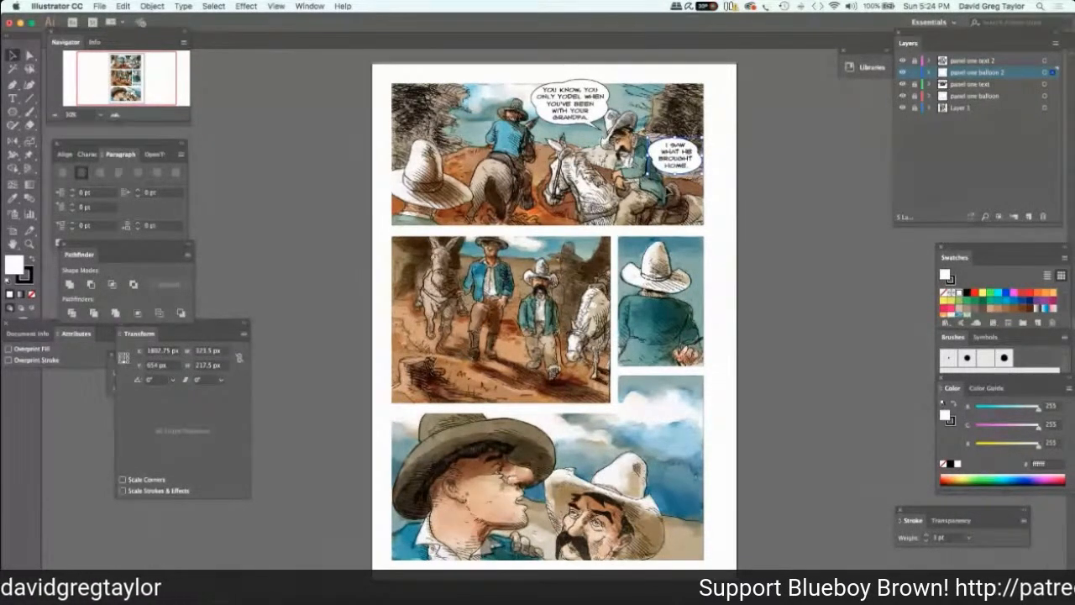
key(Right)
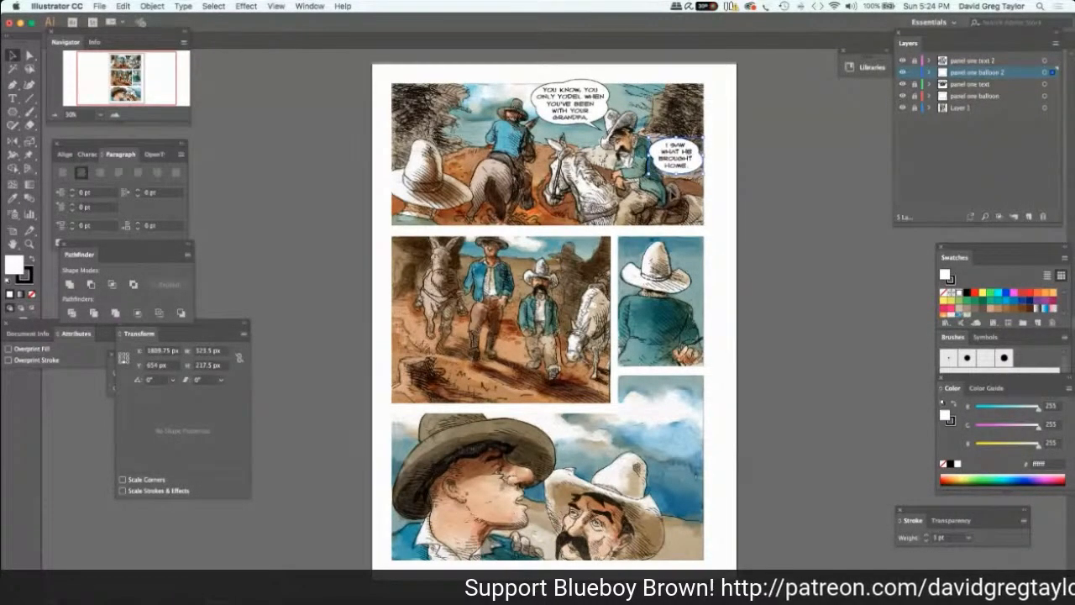
key(Right)
key(Right)
key(Right)
key(Right)
key(Right)
key(Right)
key(Right)
key(Right)
Make a thin tail from a three-sided polygon, rotated 52.4°, and place it over the second balloon in panel one.
key(l)
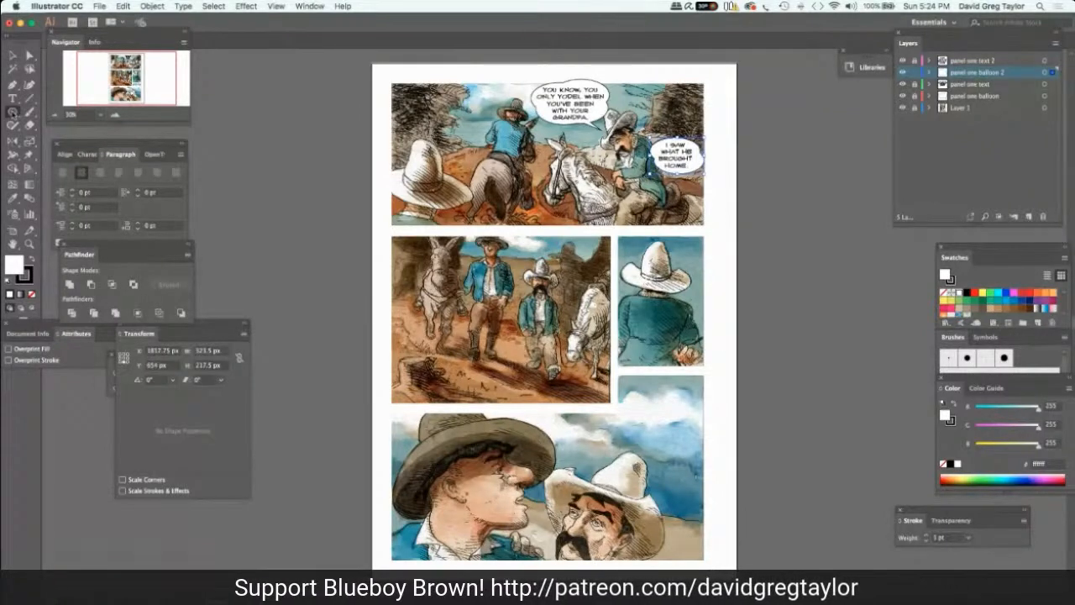
drag(12, 112, 69, 149)
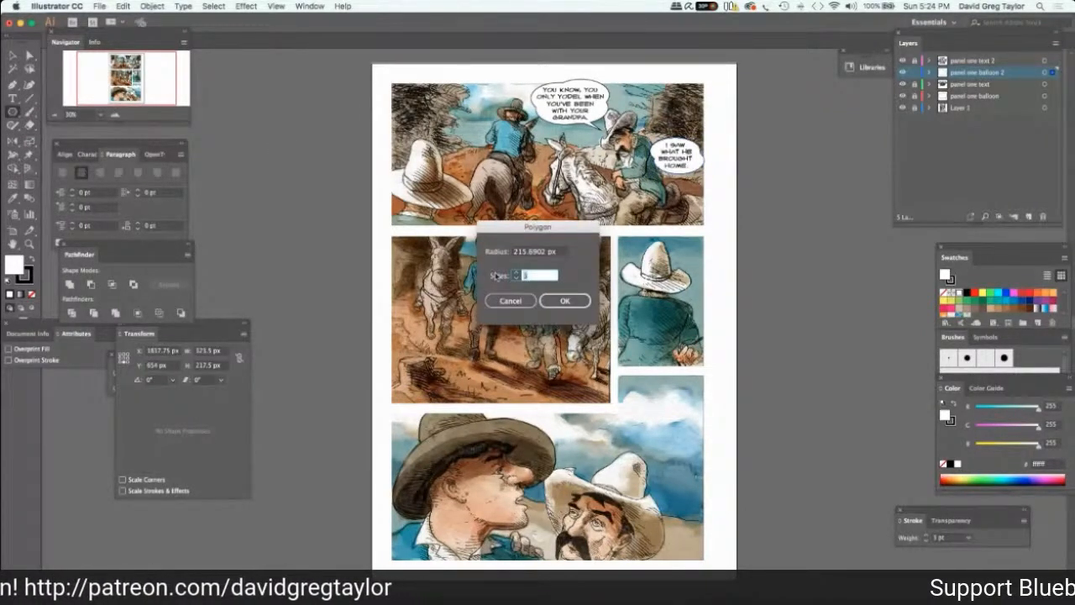
key(Return)
click(12, 53)
key(v)
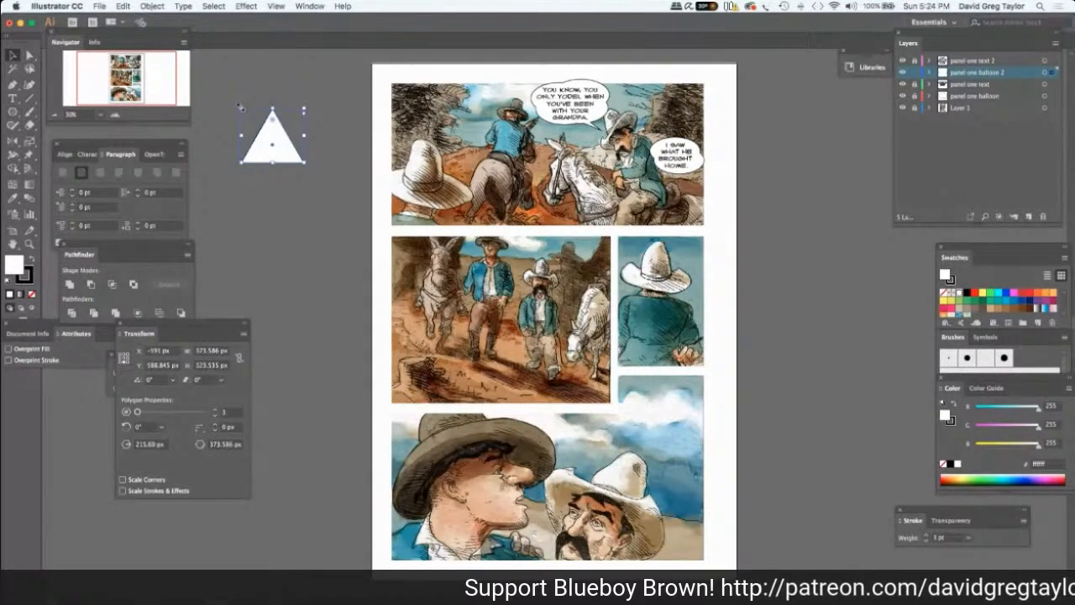
drag(241, 108, 288, 103)
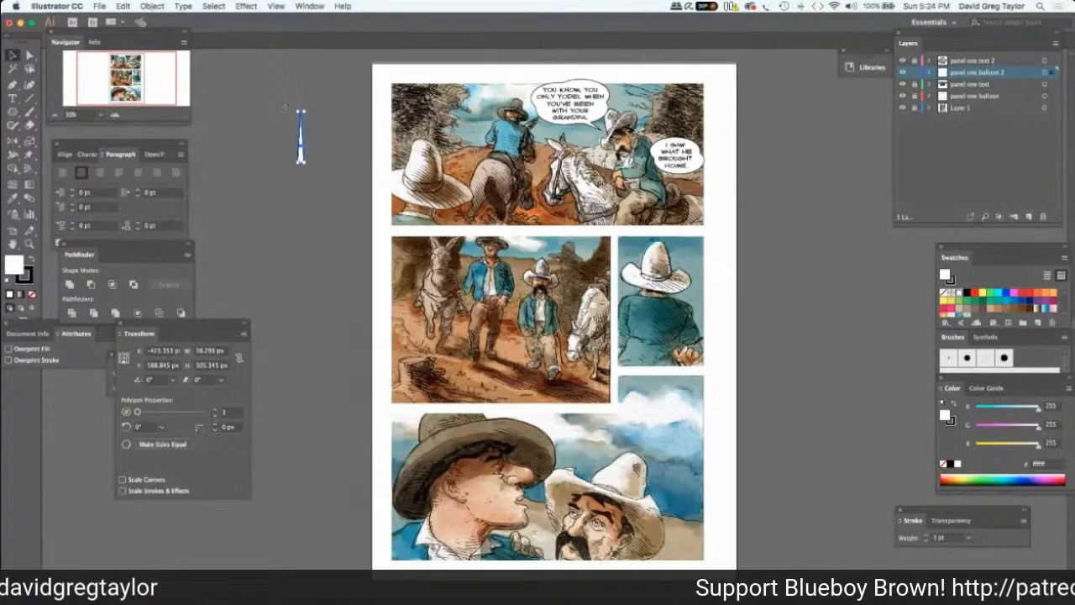
drag(284, 107, 683, 164)
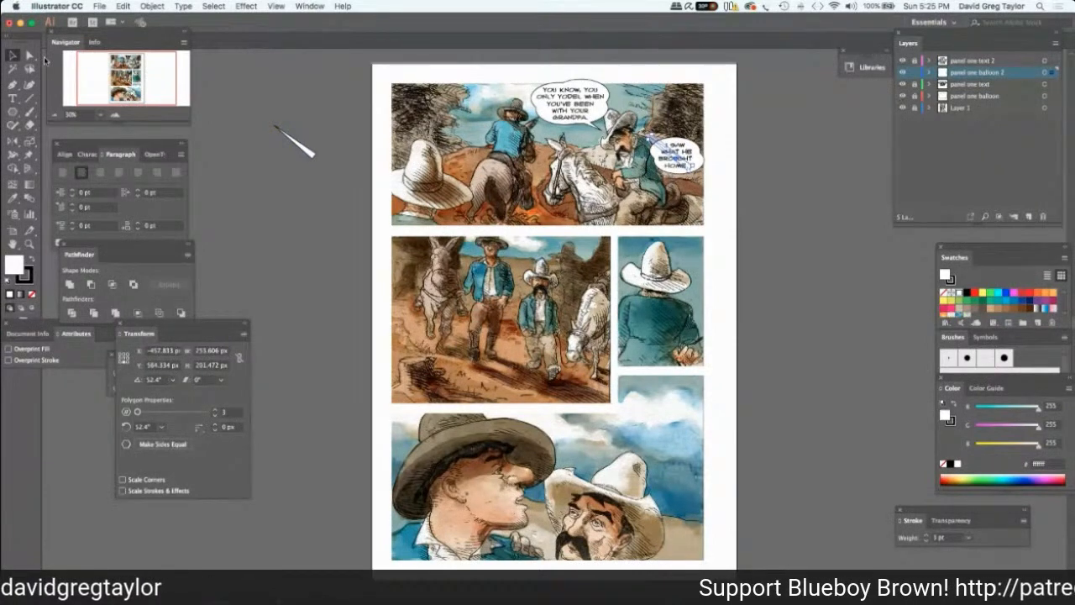
Try to unite the tail with the second balloon in panel one.
click(30, 56)
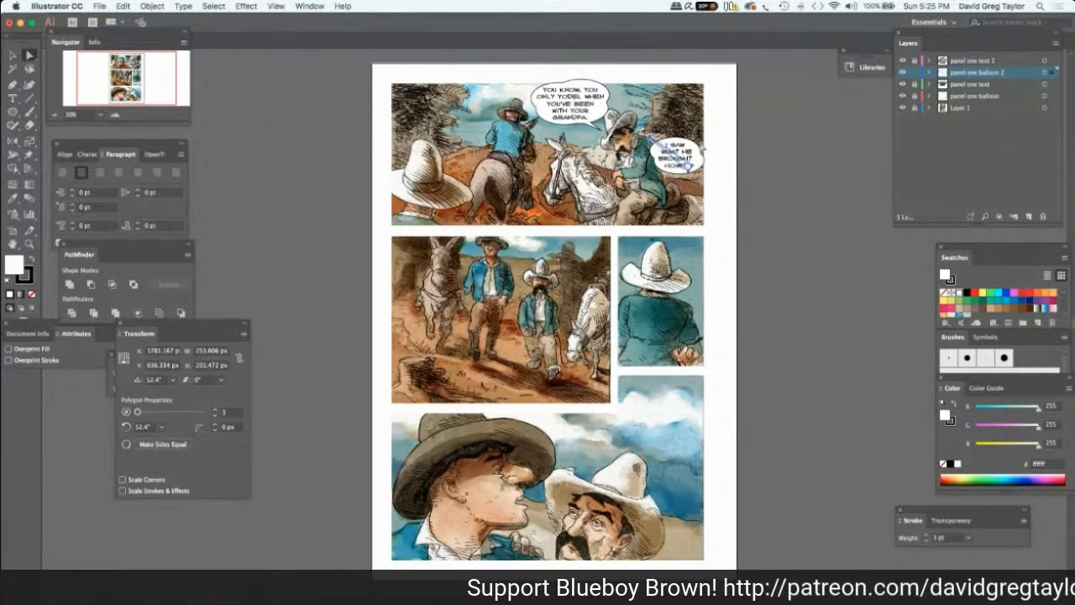
click(699, 157)
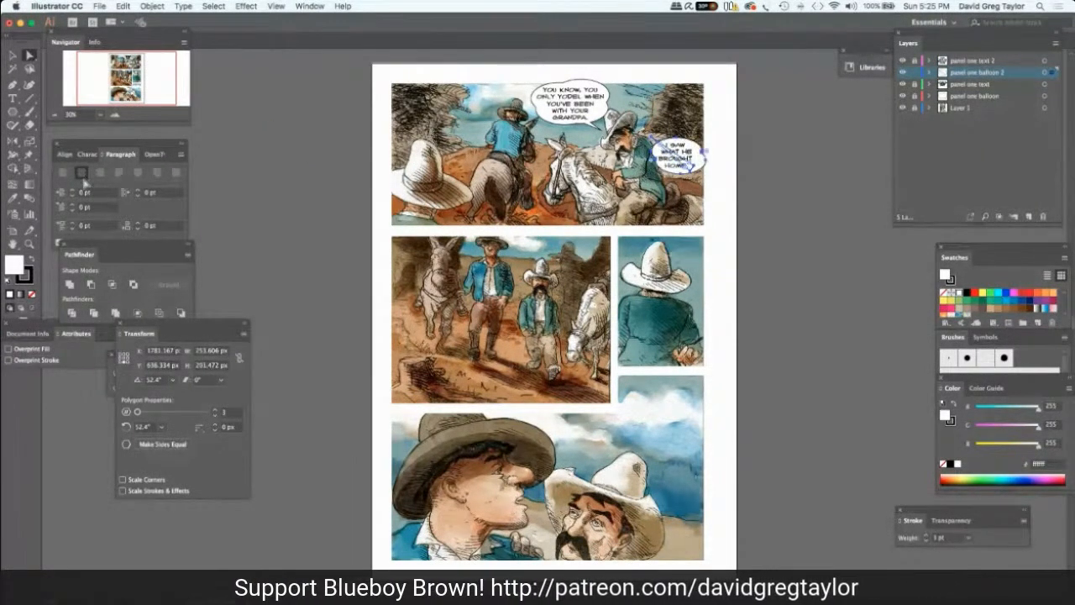
click(70, 285)
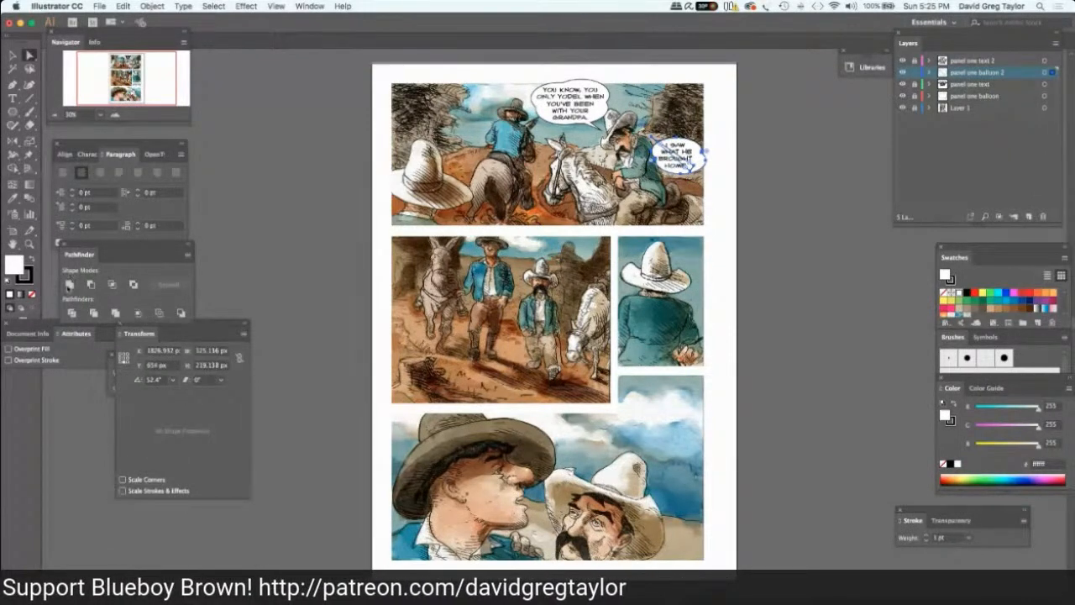
click(305, 108)
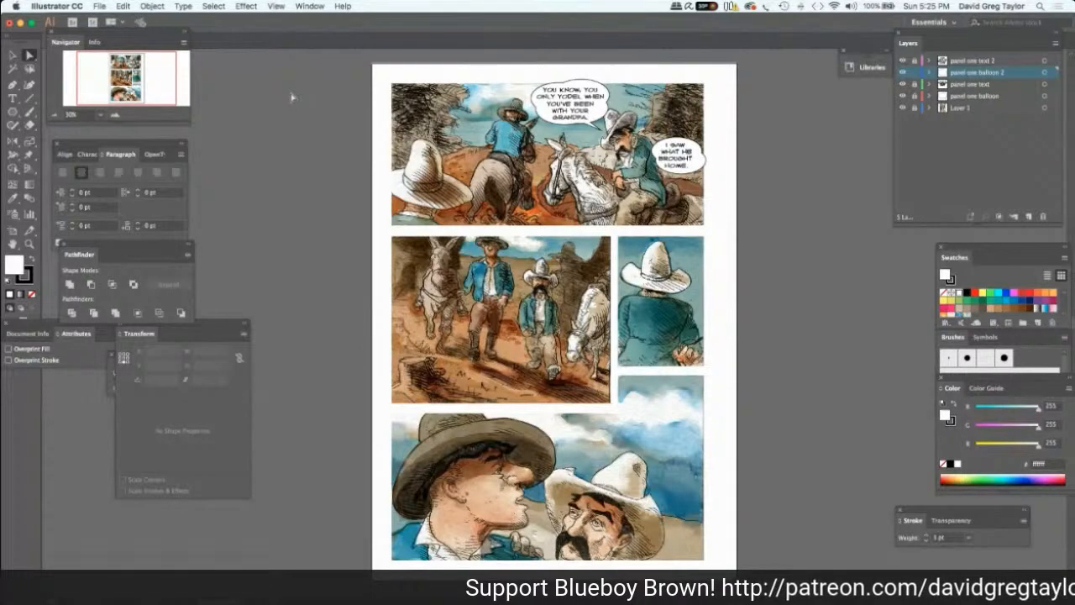
key(super+a)
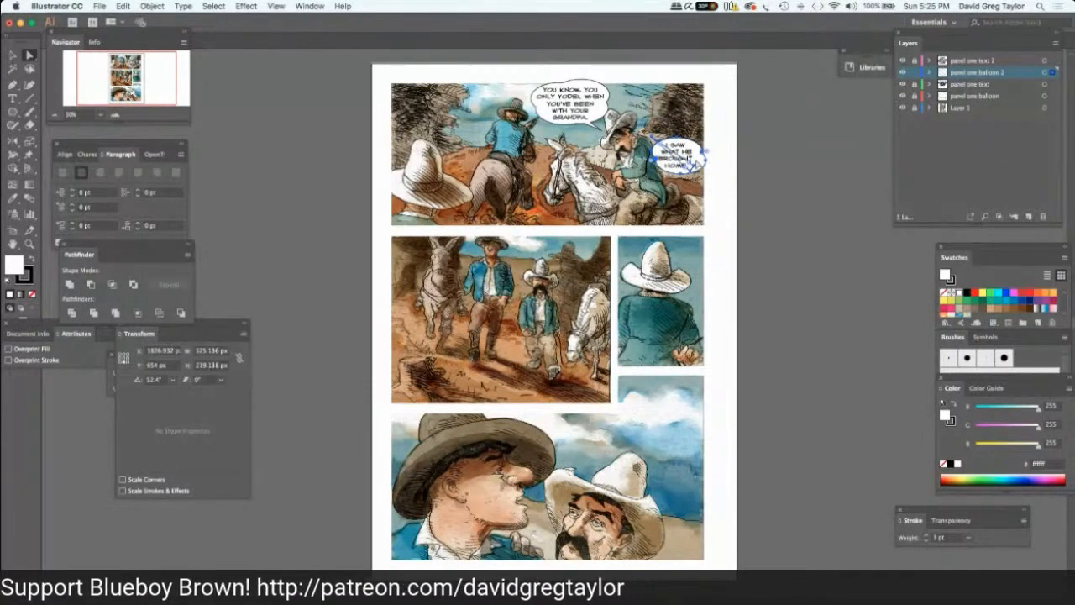
key(super+shift+a)
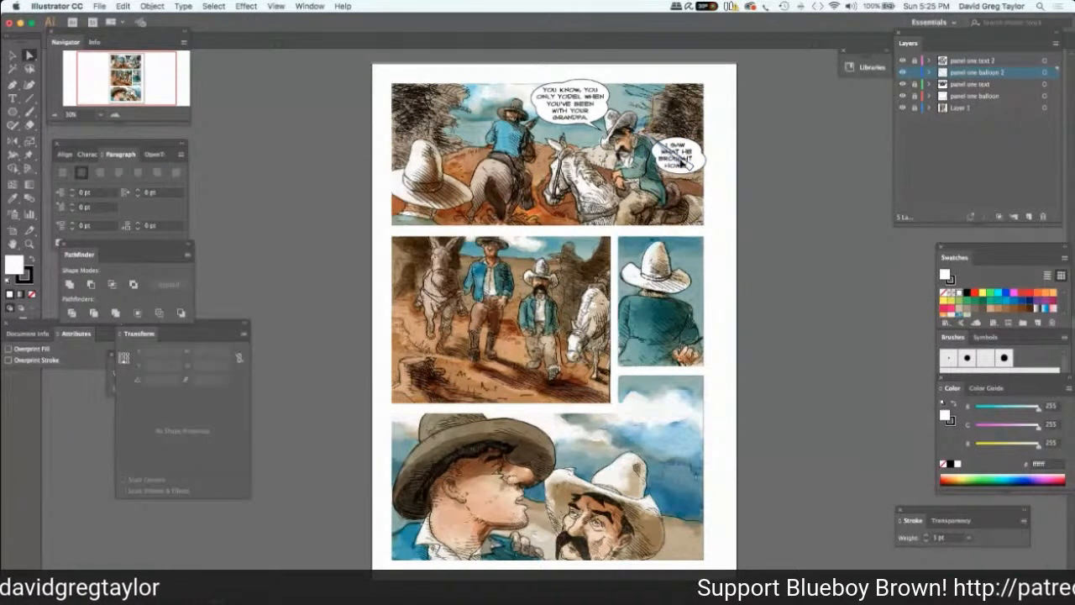
Shift the tail up and left toward the mustached rider, and unite it with the second balloon into one shape.
click(682, 163)
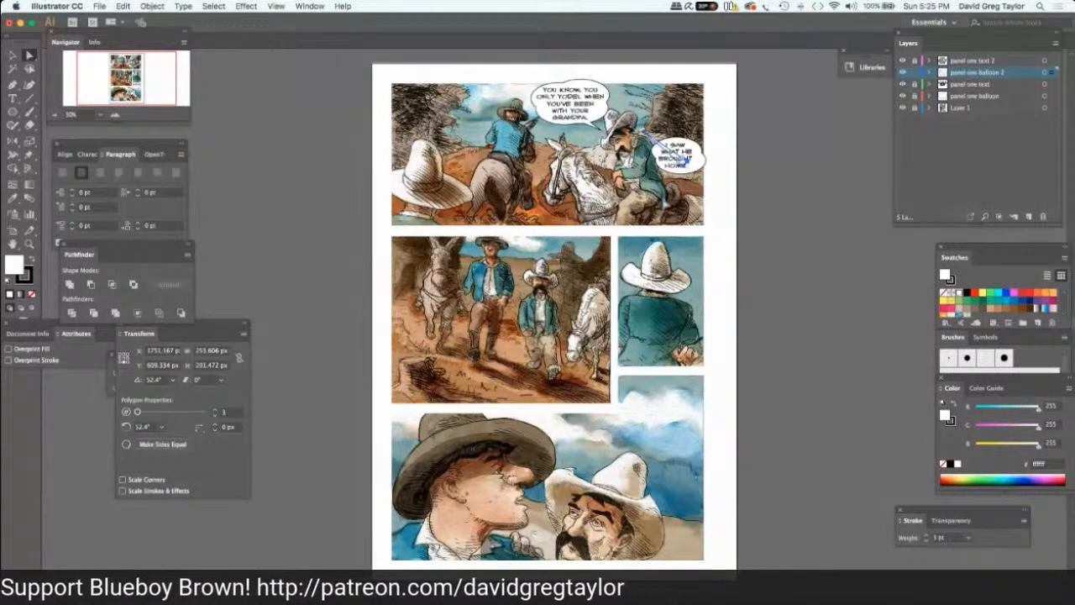
key(super+a)
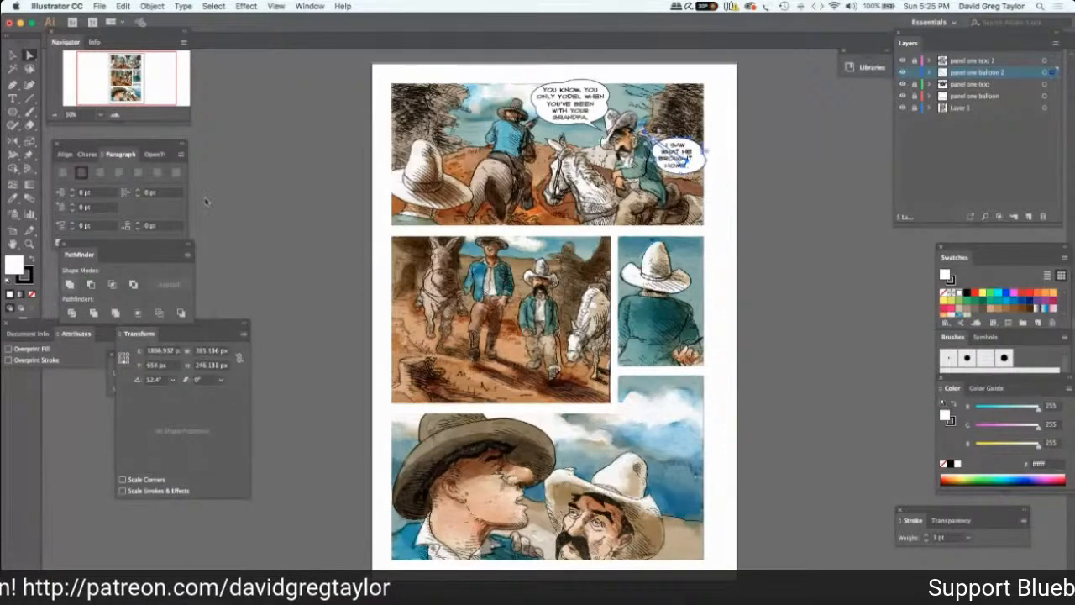
click(70, 285)
click(249, 165)
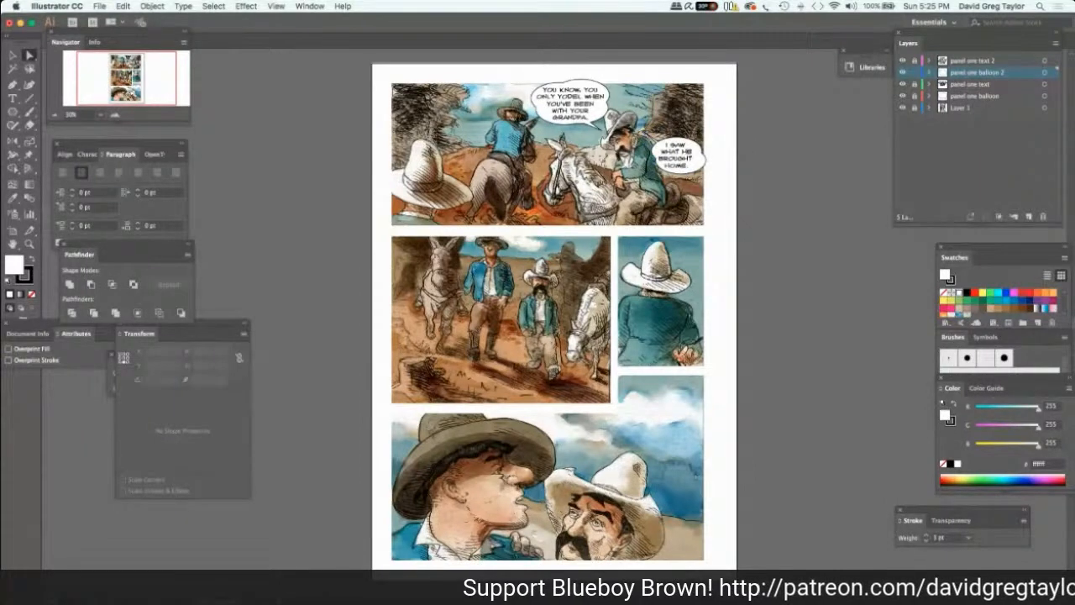
Lock the panel one balloon 2 layer and add a layer named "panel 2 balloon" above panel one text 2.
click(974, 60)
click(1027, 218)
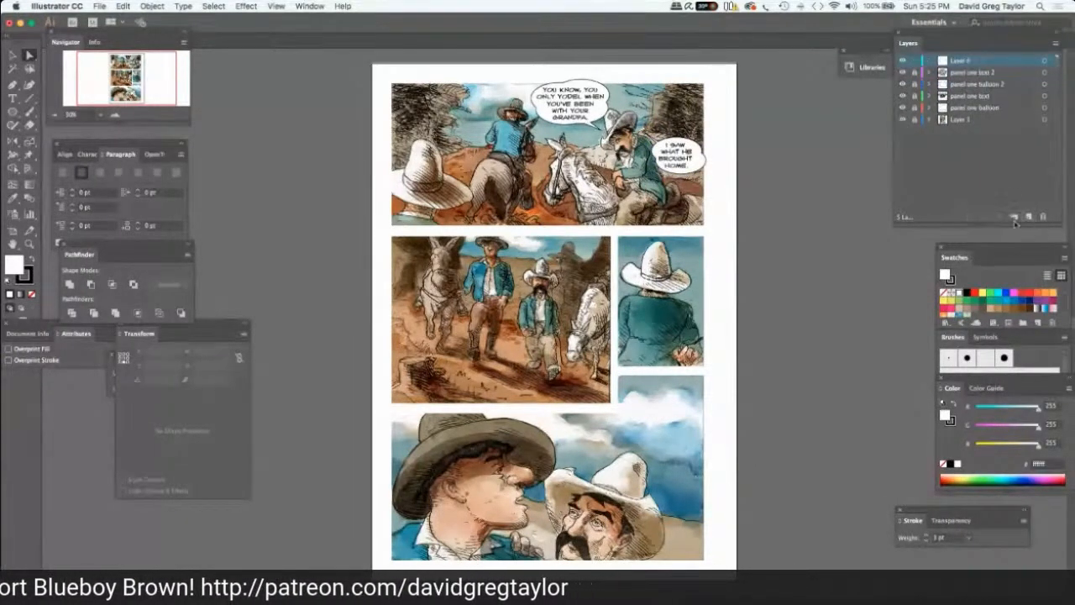
double_click(962, 62)
text(panel)
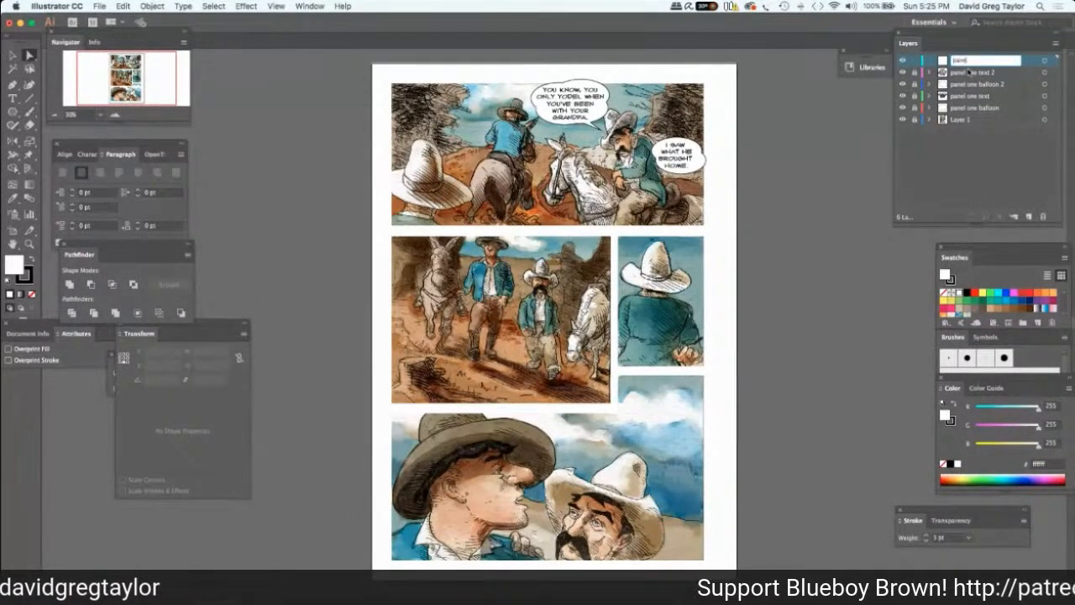
text( t)
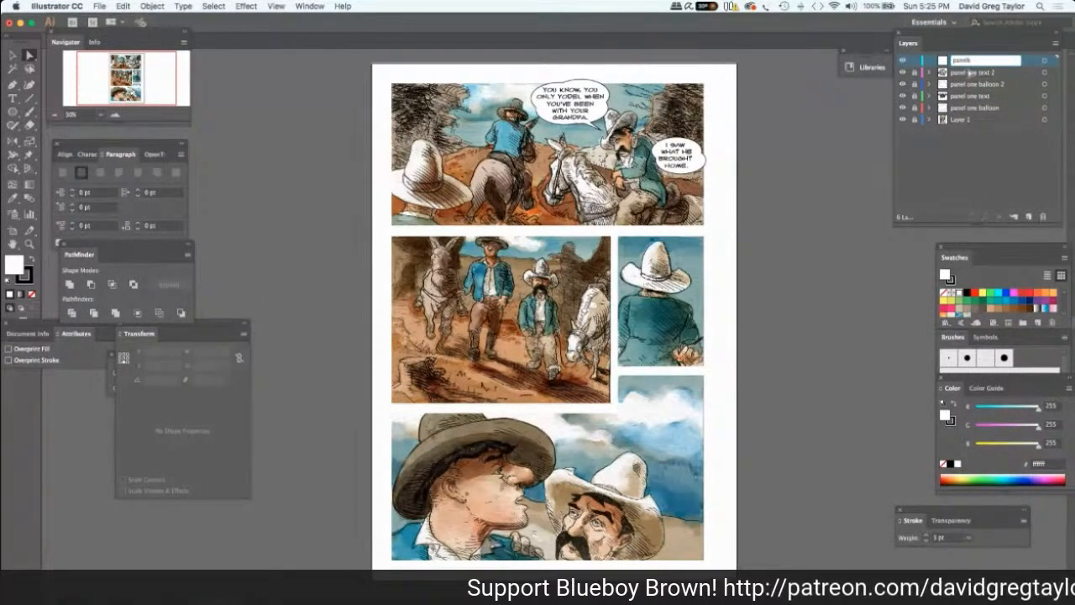
key(BackSpace)
text(2 b)
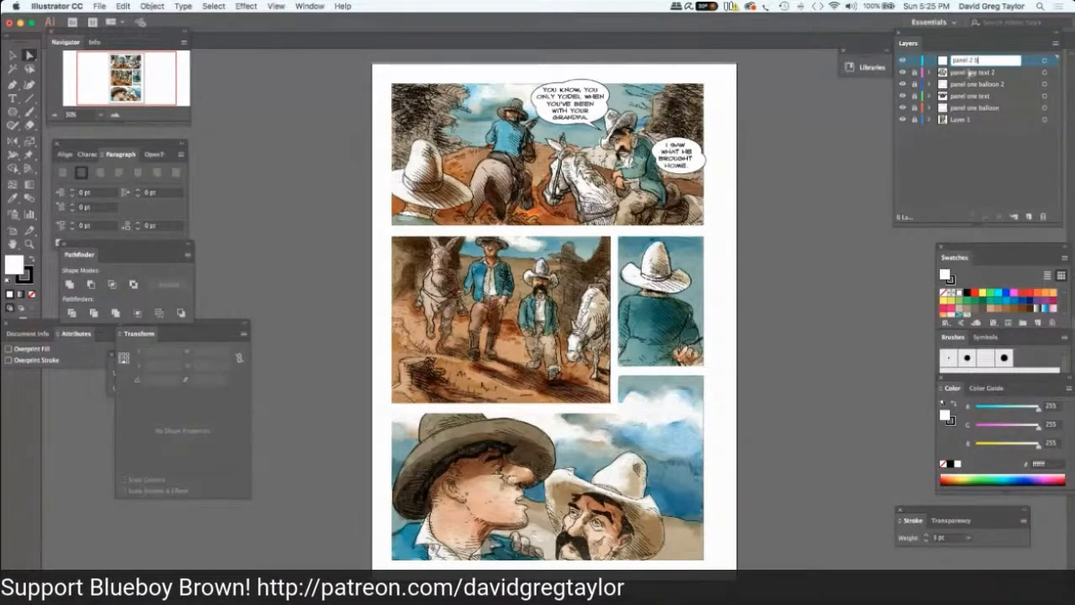
text(alloon)
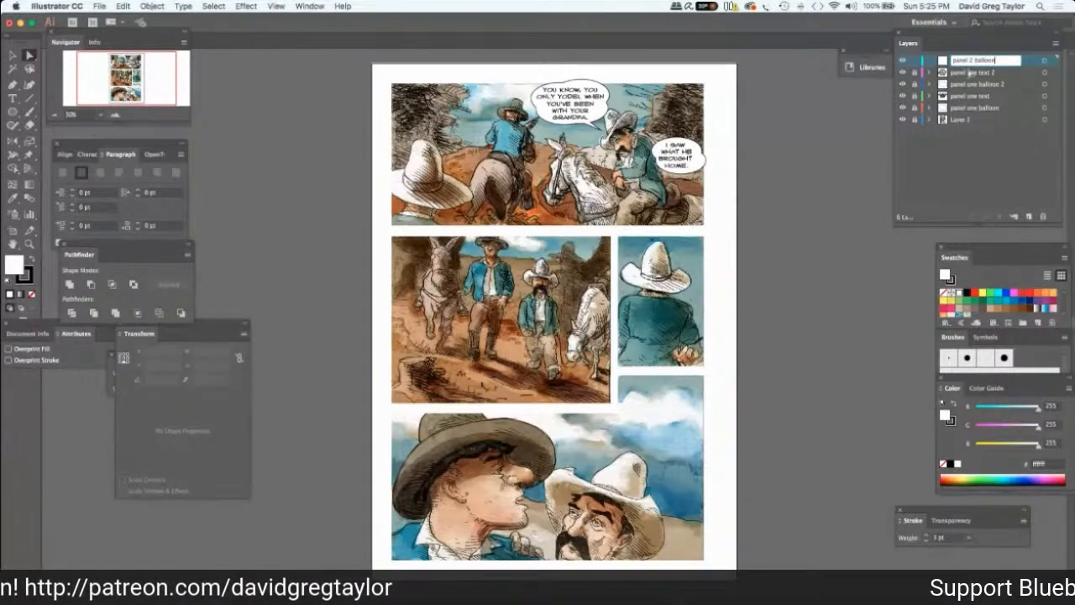
key(Return)
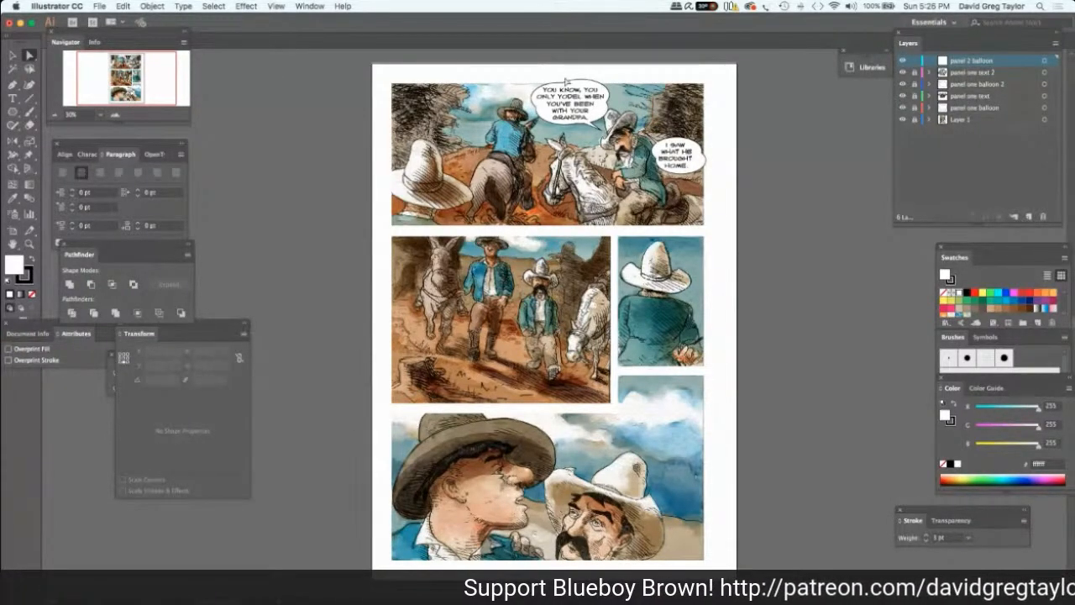
Create a white 270 by 150 px ellipse and place it across panel two's upper edge, between the two men.
click(12, 112)
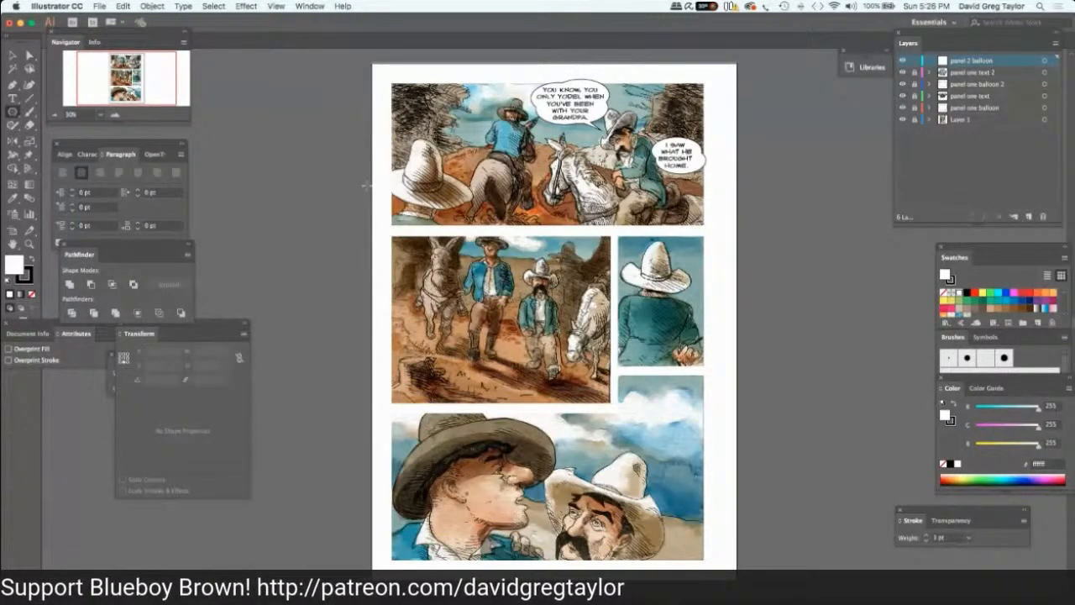
drag(372, 193, 376, 196)
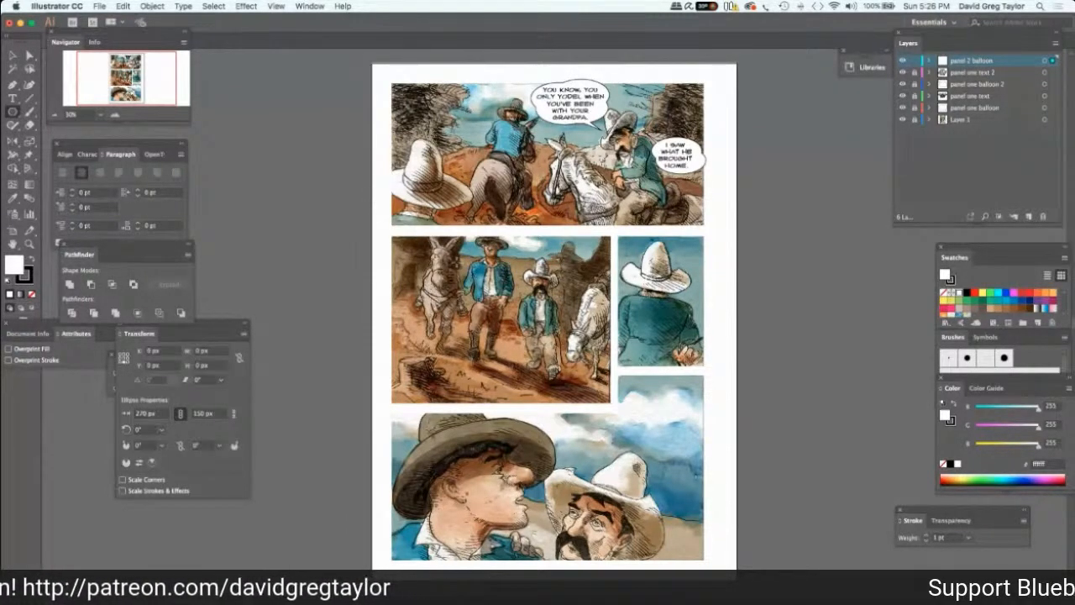
key(super+v)
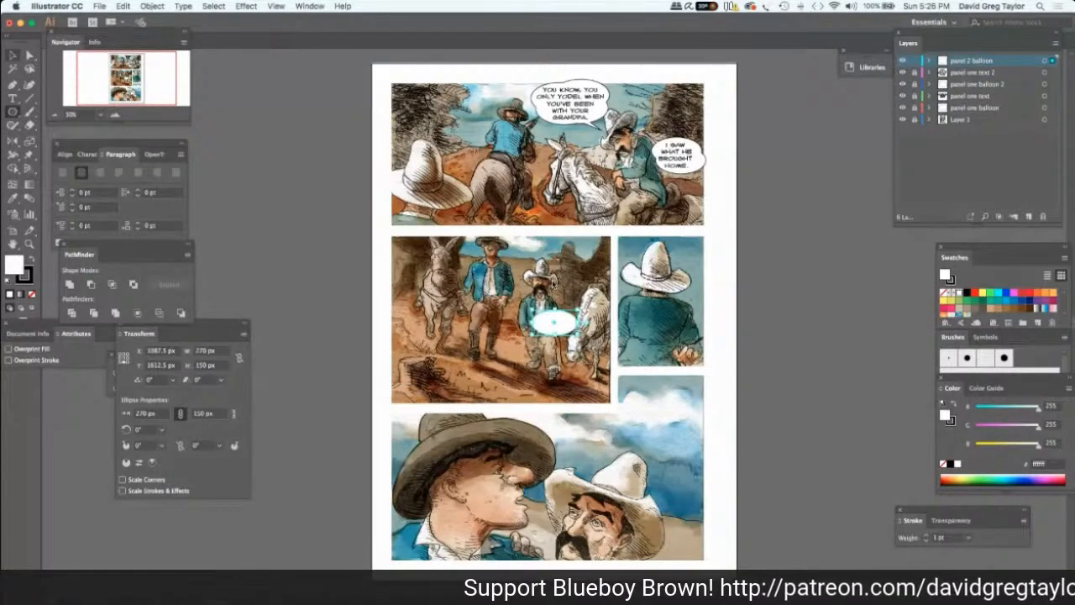
click(519, 246)
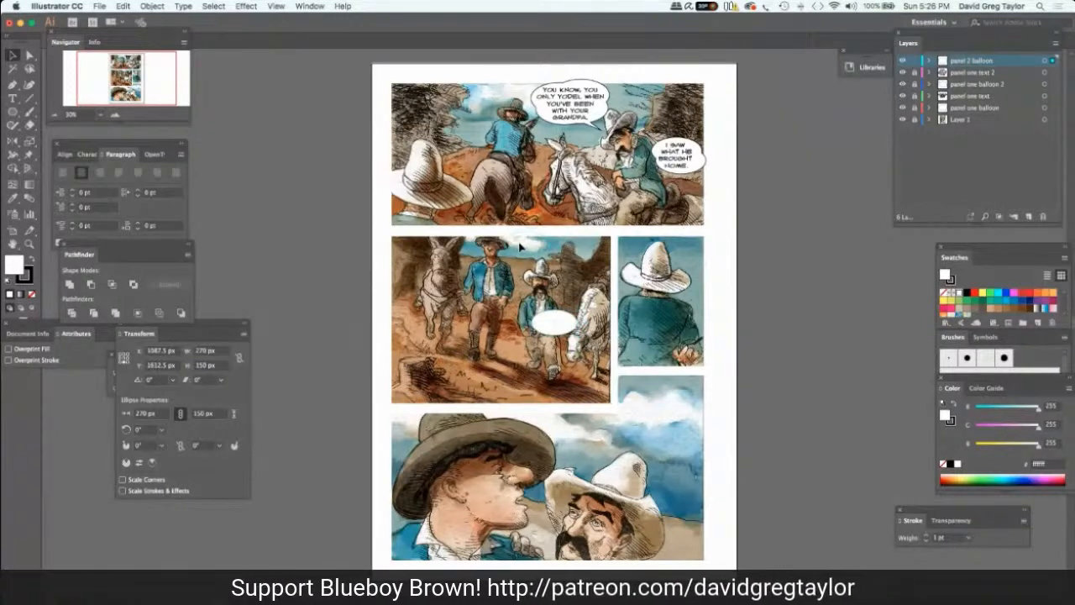
drag(520, 246, 523, 246)
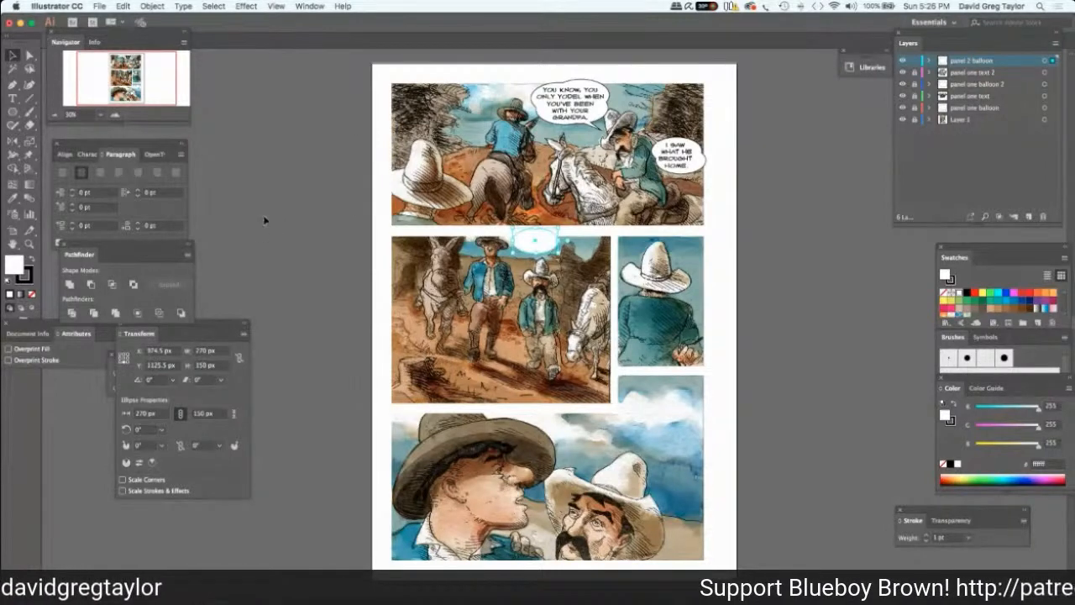
Lock the panel 2 balloon layer and add a layer named "panel 2 text" above it.
key(t)
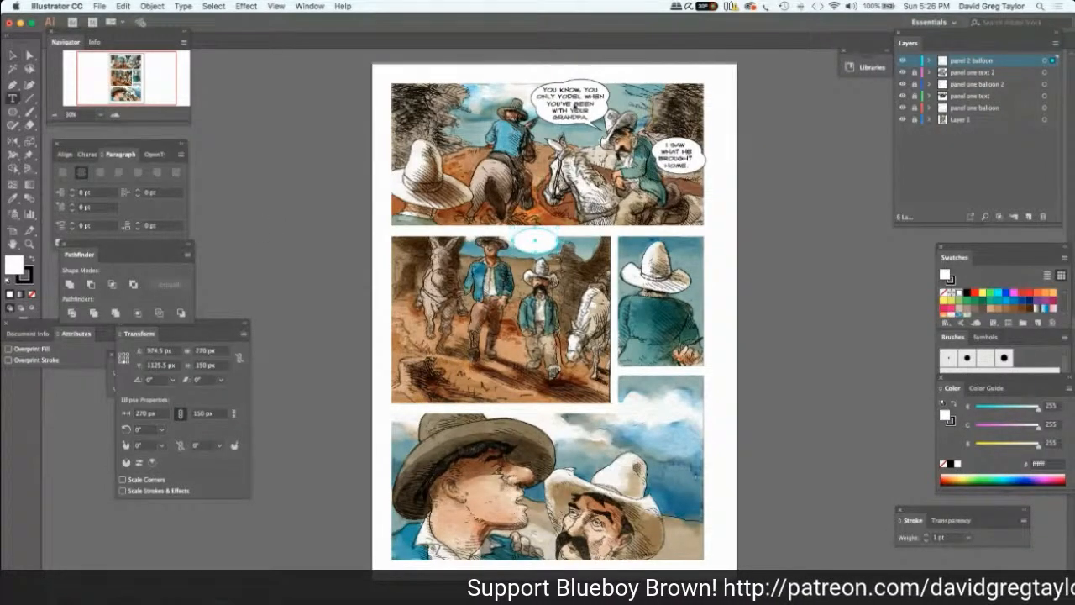
click(1029, 217)
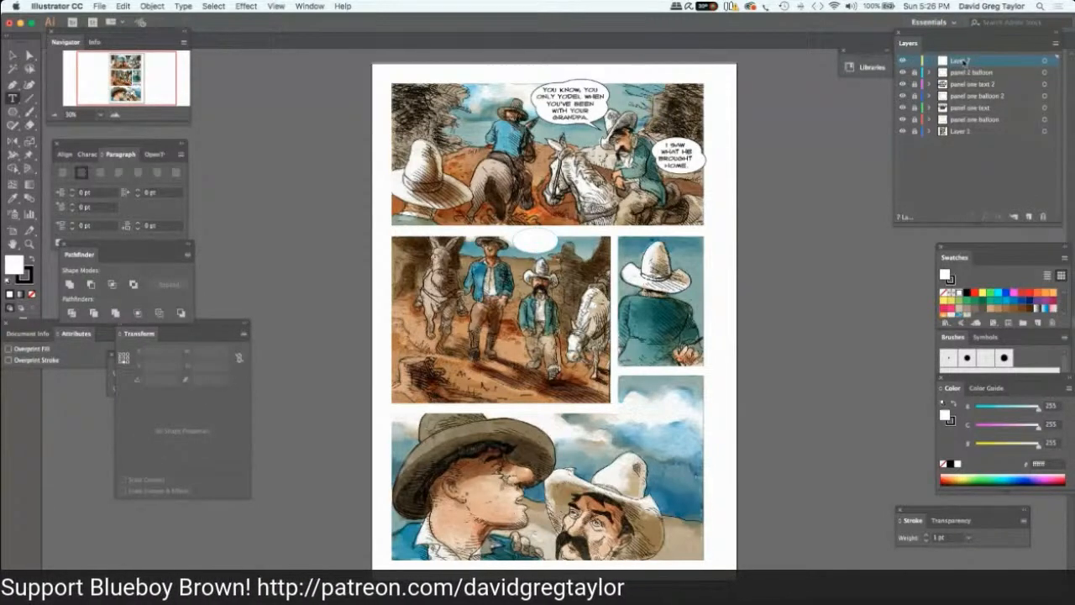
double_click(963, 62)
text(panel)
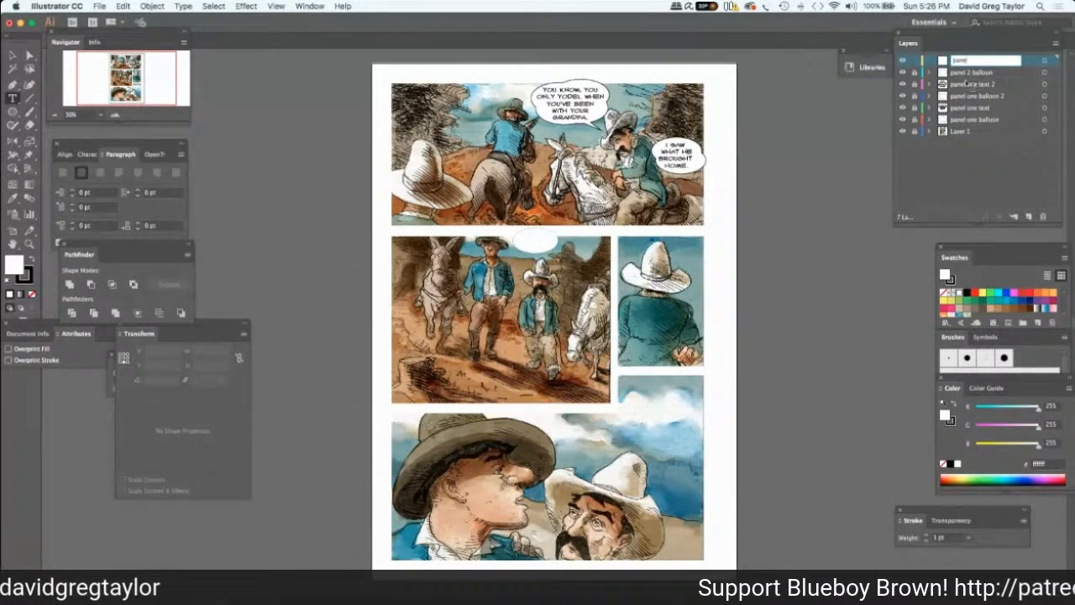
text( 2)
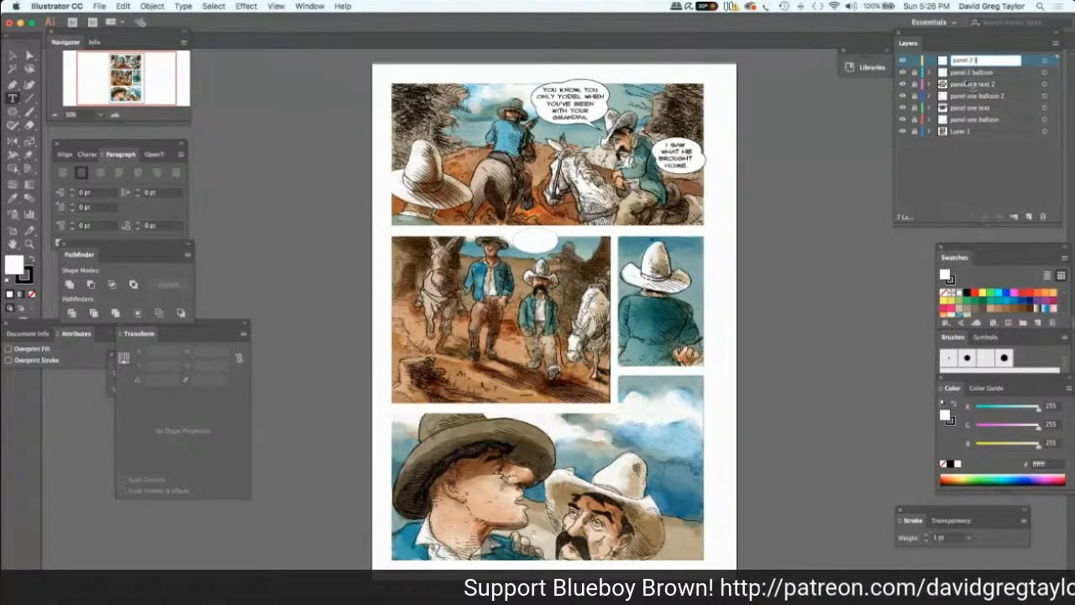
text( text)
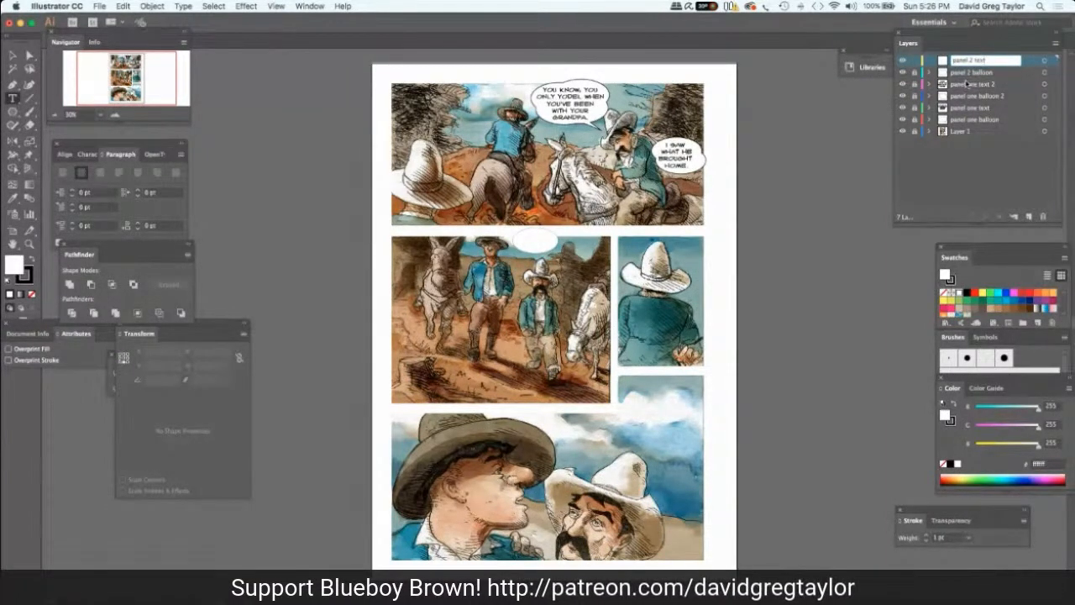
key(Return)
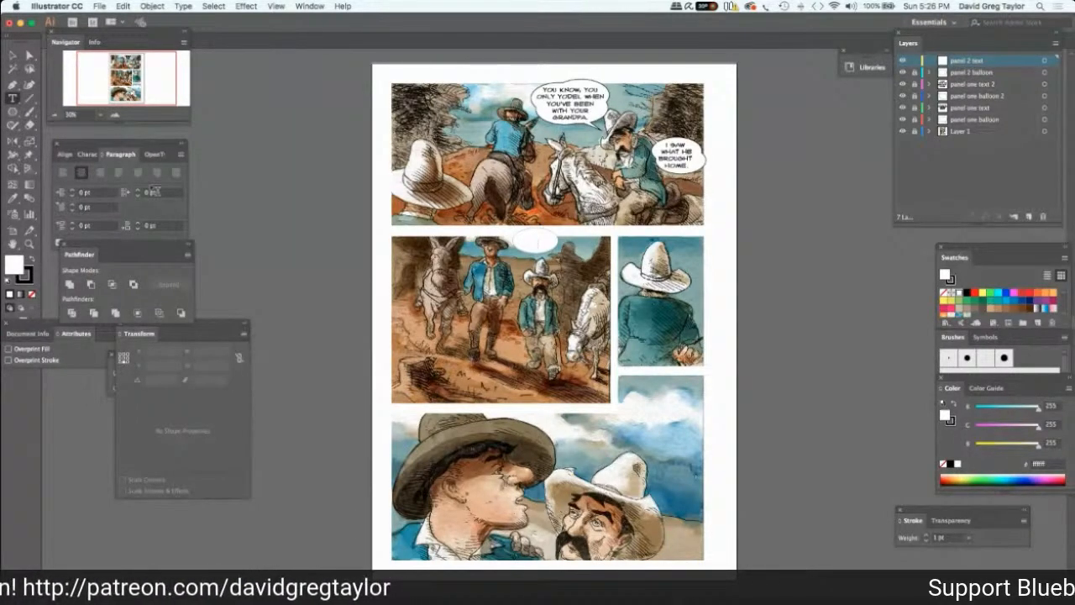
Add the 34 pt WebLetterer BB dialogue "DON'T GET YER HOPES UP." on three lines and place it over panel two's balloon.
click(81, 154)
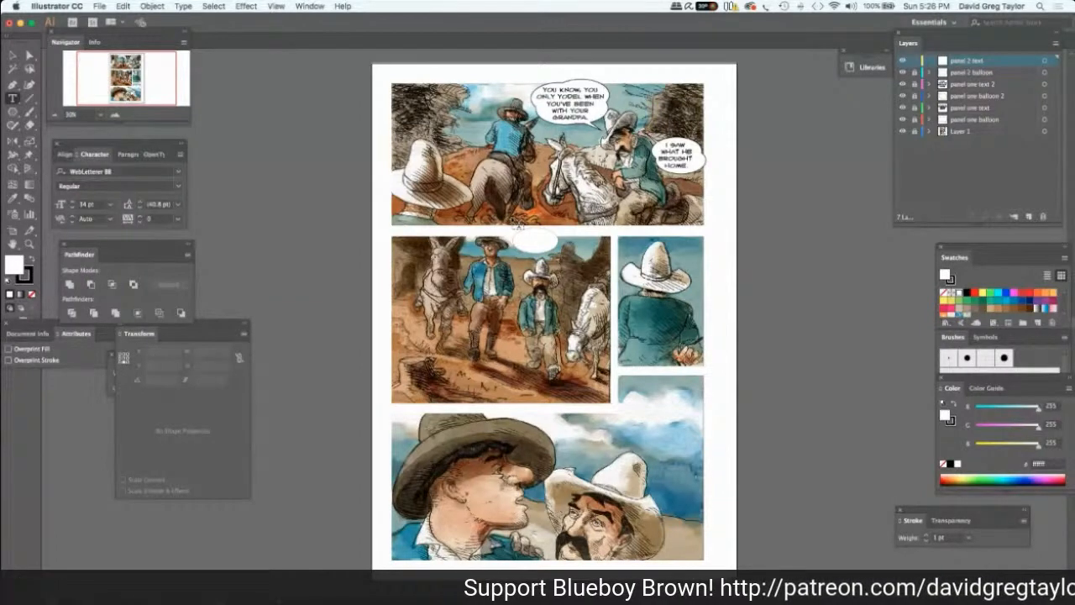
click(525, 239)
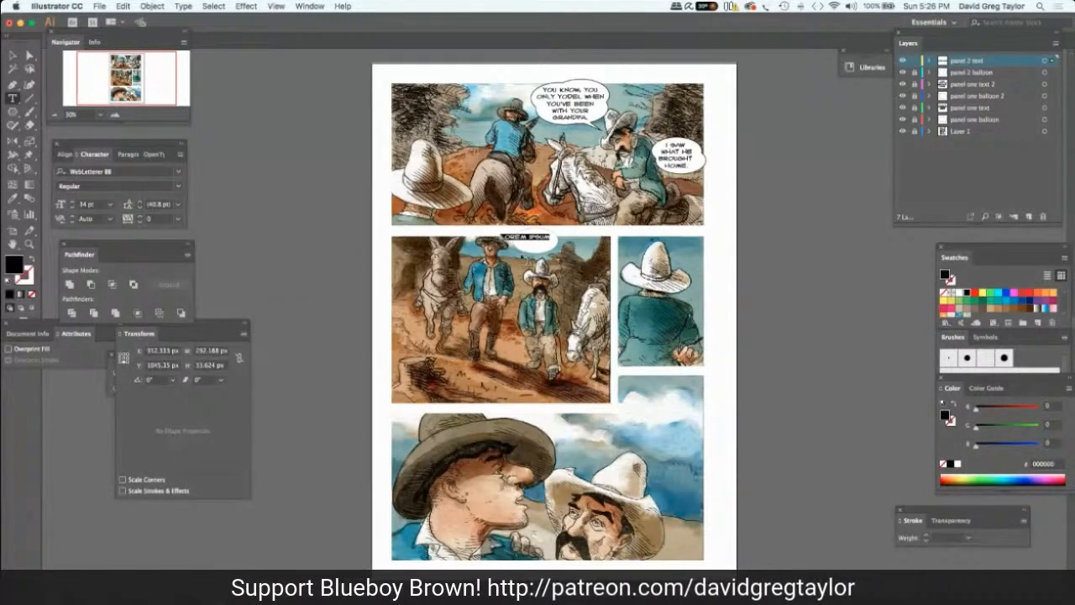
text(DON'T)
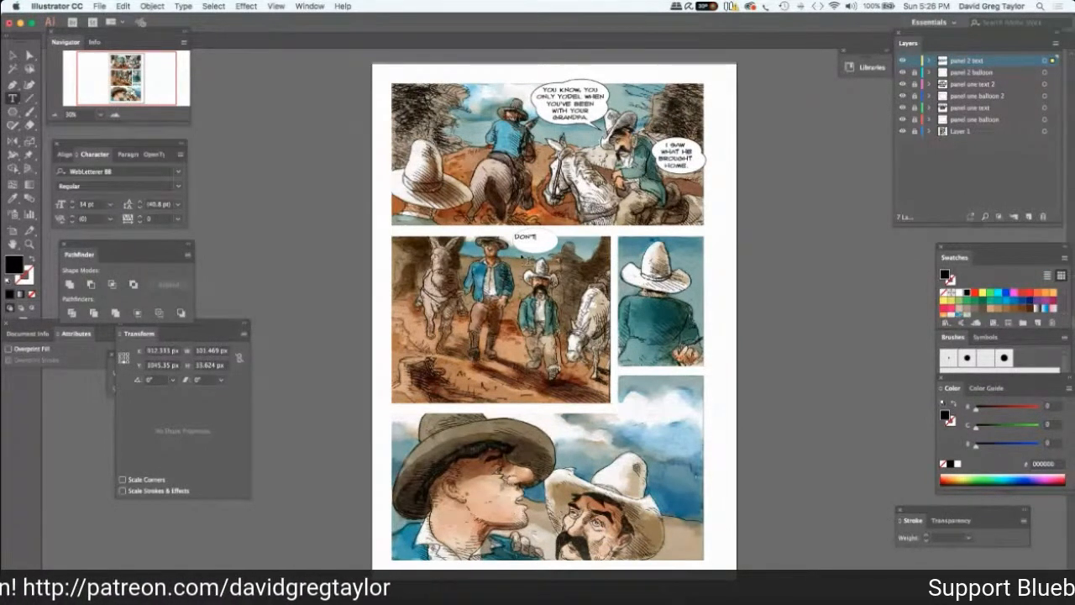
text( GET )
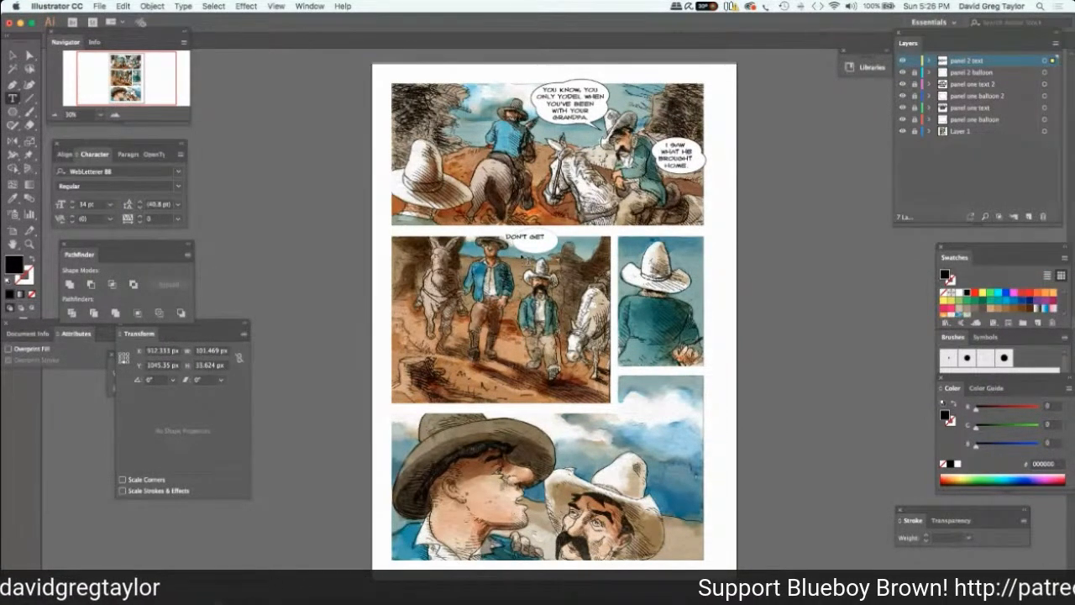
text(YER H)
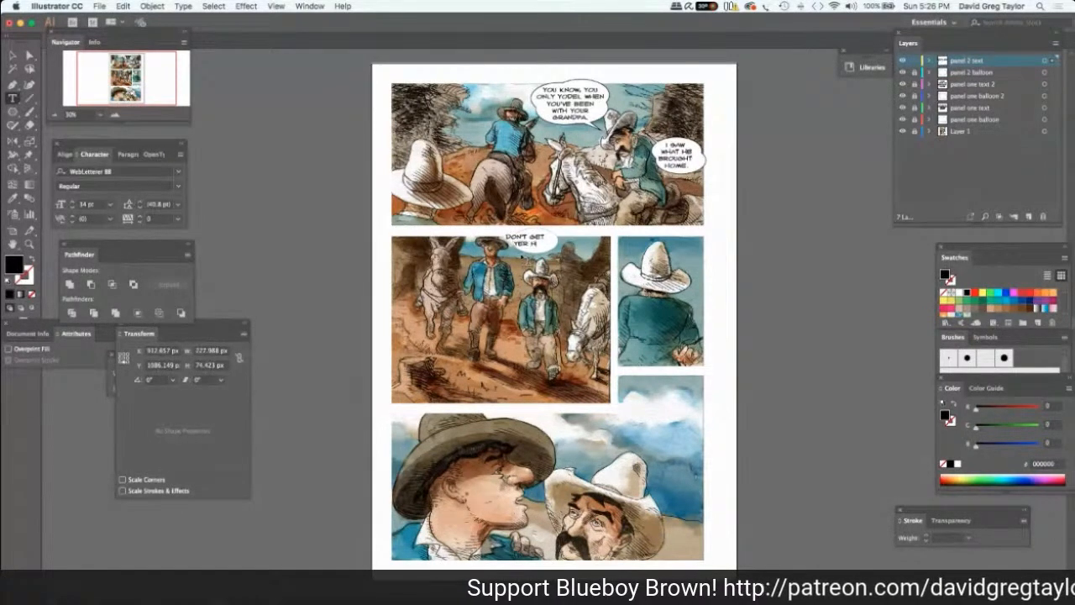
text(OPES UP!)
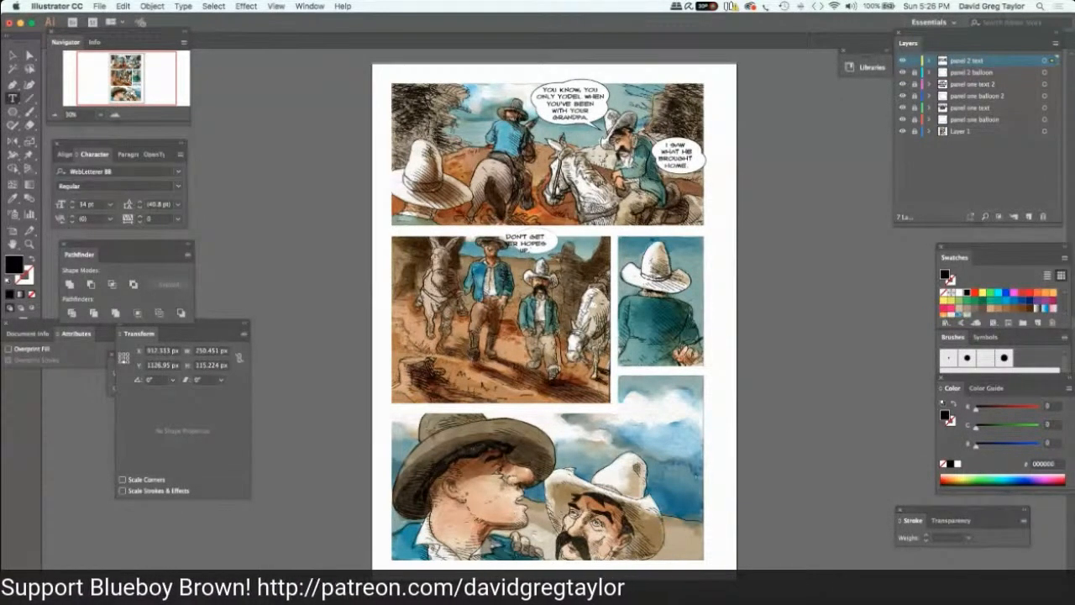
key(Escape)
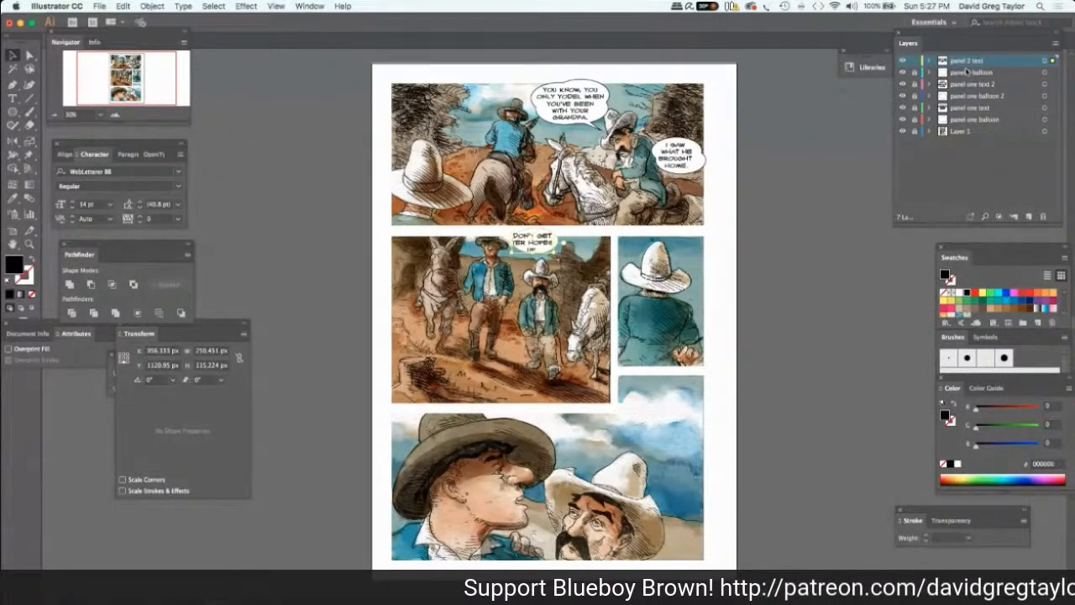
Lock the panel 2 text layer, unlock panel 2 balloon, and enlarge and slightly rotate its ellipse to about 312 by 186 px around the dialogue.
click(915, 74)
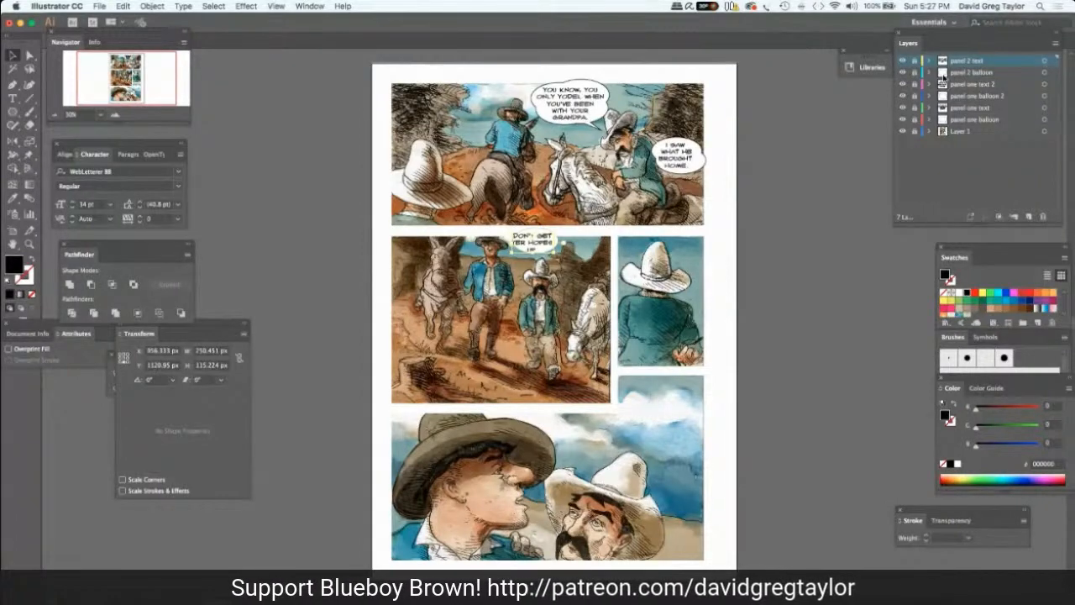
click(914, 73)
click(926, 74)
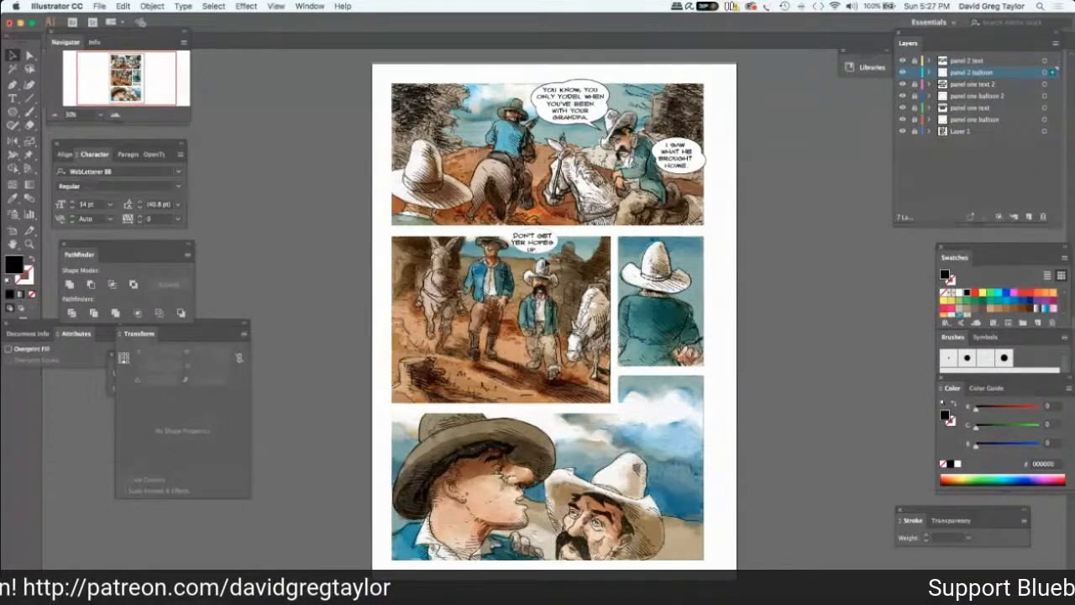
click(550, 255)
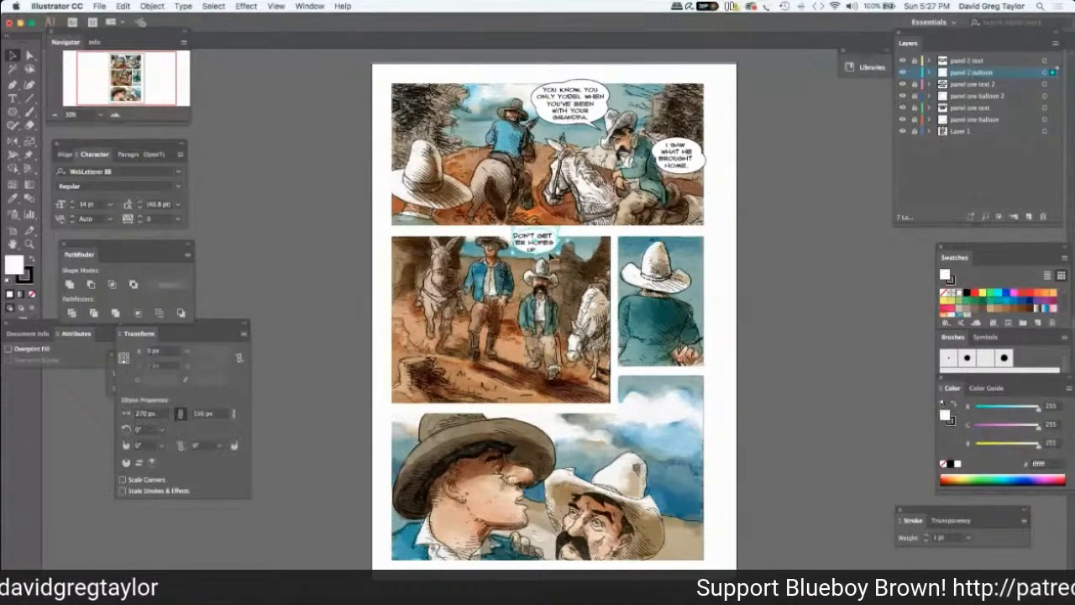
drag(551, 256, 508, 241)
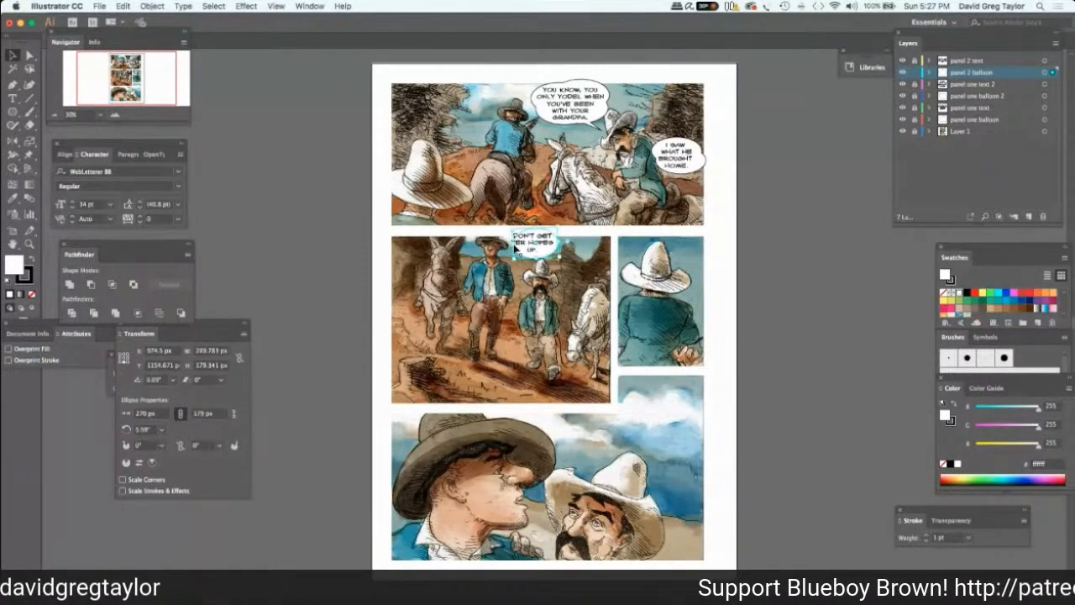
mouse_move(512, 241)
mouse_down()
mouse_move(518, 259)
mouse_move(503, 239)
mouse_move(519, 229)
mouse_up()
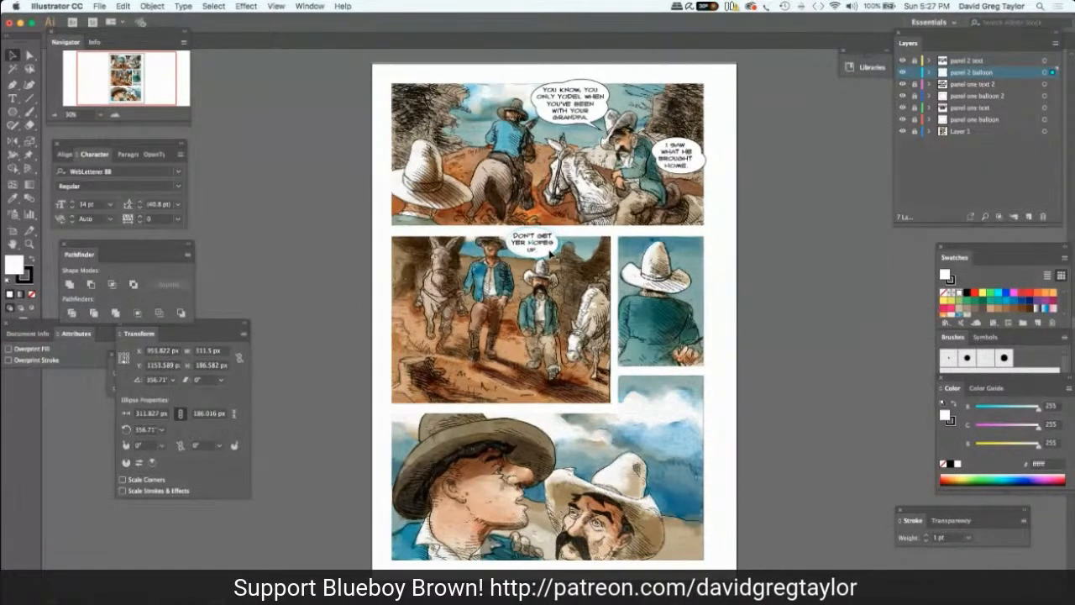
drag(551, 252, 560, 253)
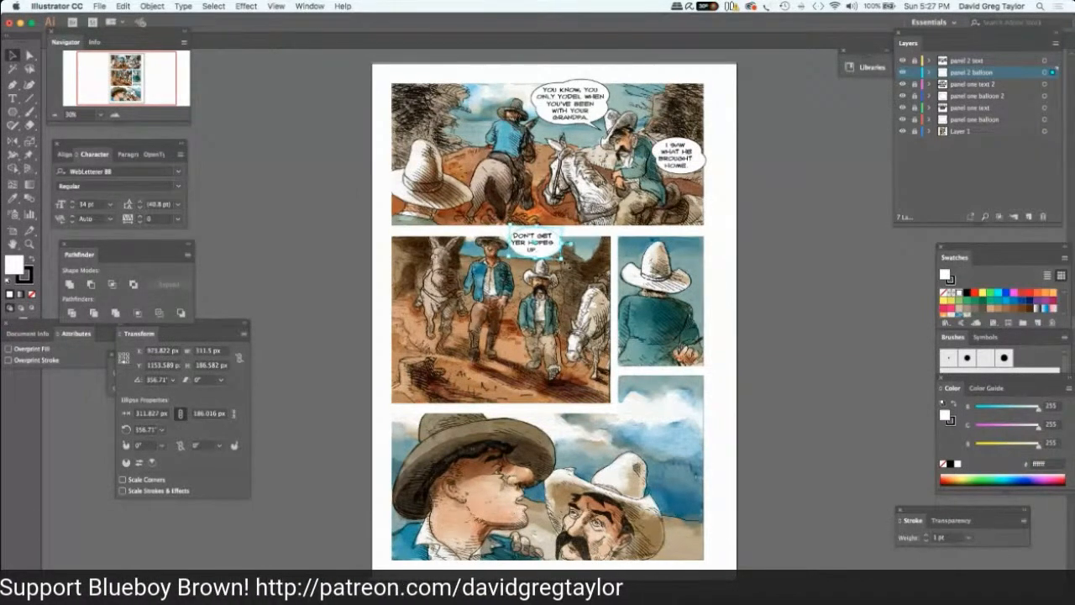
click(968, 538)
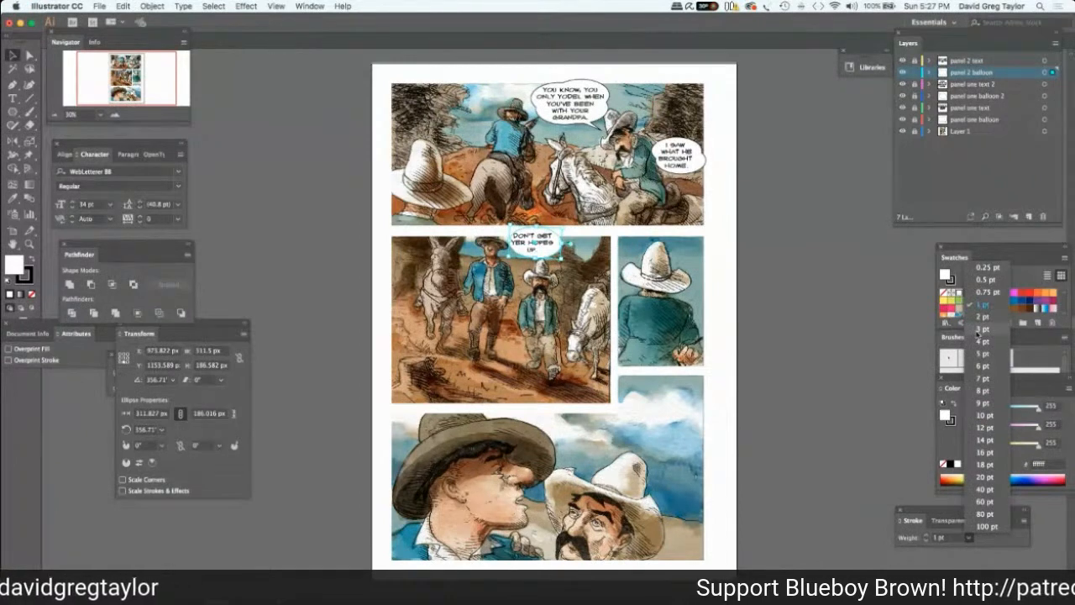
click(781, 300)
click(778, 296)
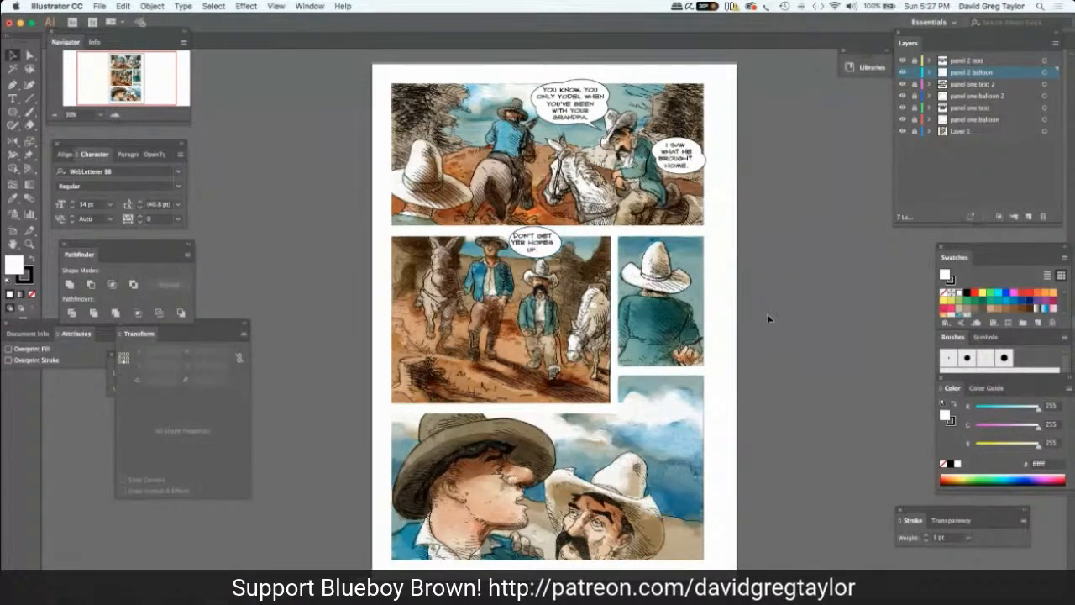
Add a second white 270 by 150 px ellipse and overlap it with the left side of panel two's balloon.
click(549, 248)
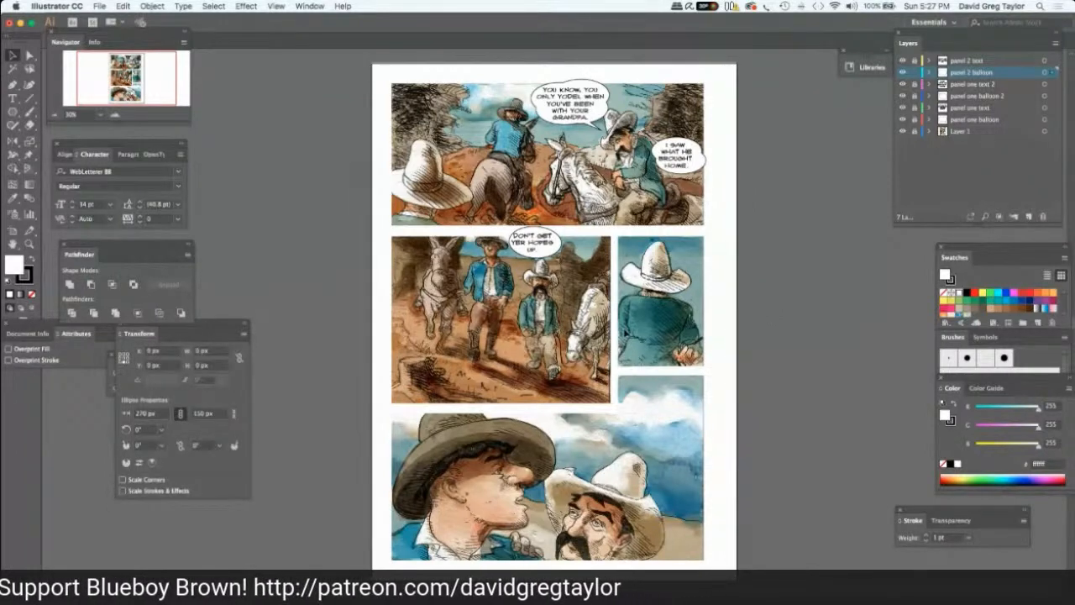
key(super+v)
drag(571, 321, 550, 242)
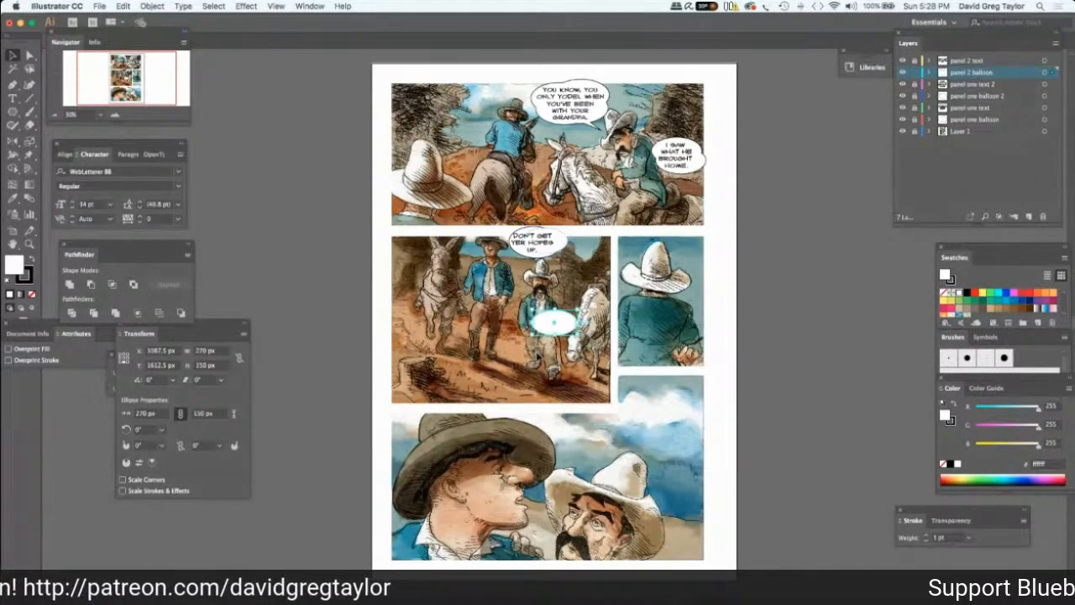
drag(567, 319, 531, 239)
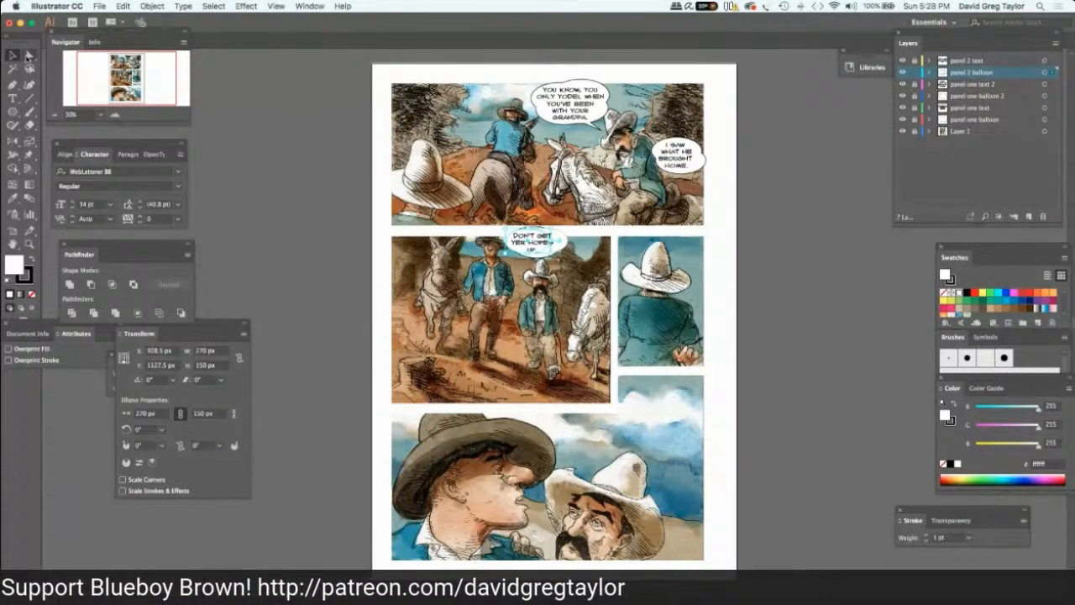
Select both overlapping ellipses in panel two and unite them into one balloon shape.
click(29, 55)
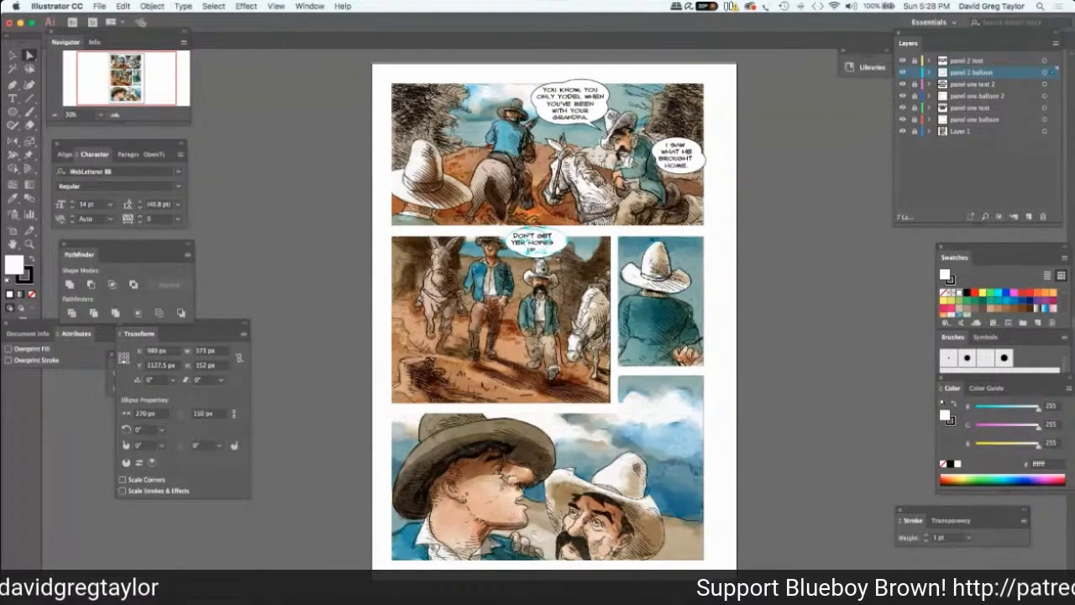
key(super+a)
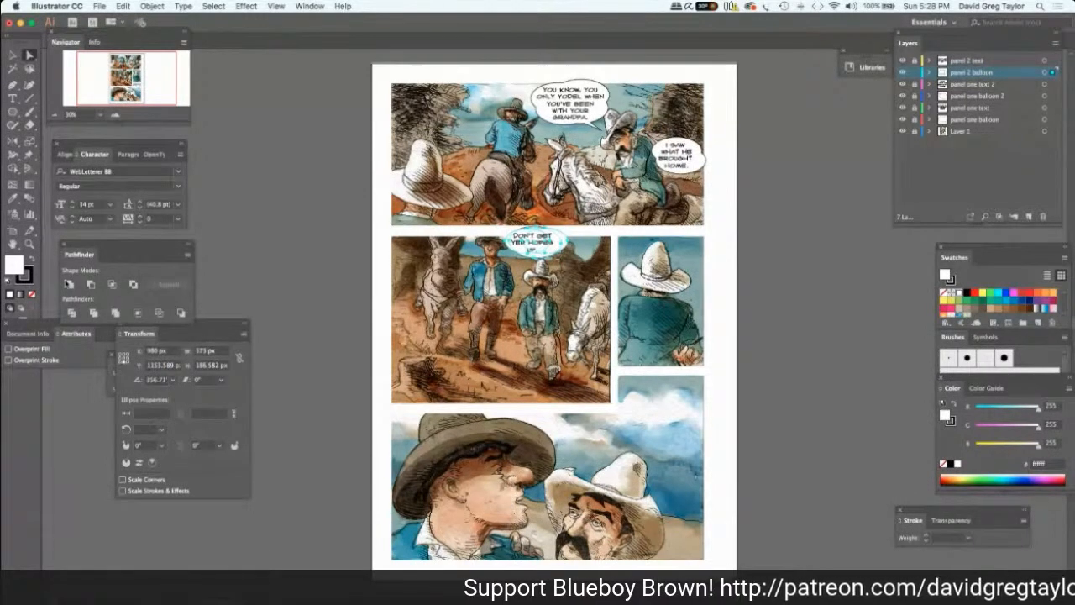
click(70, 284)
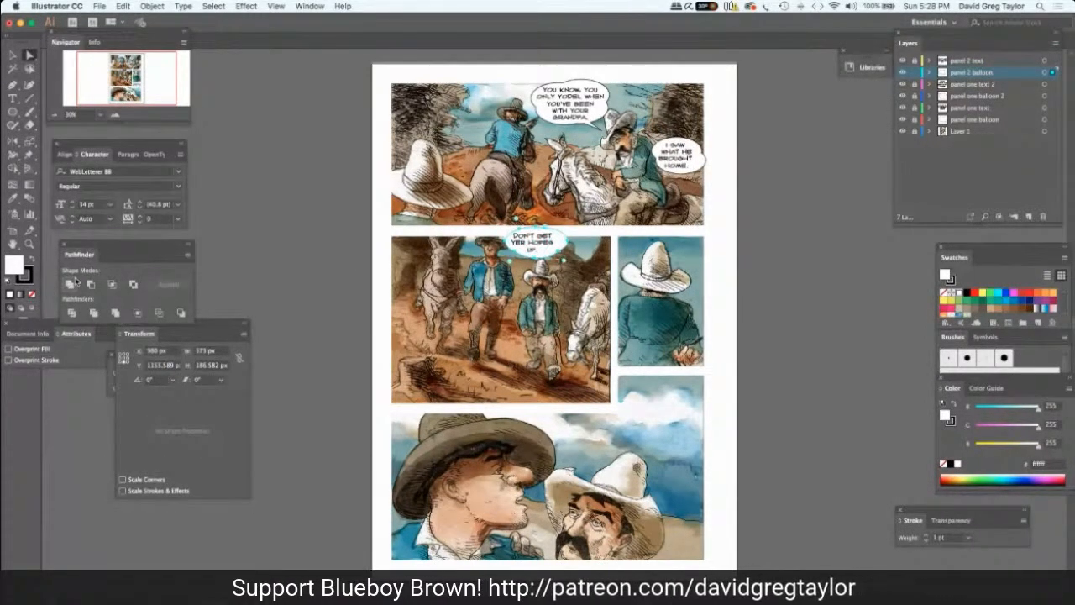
click(13, 56)
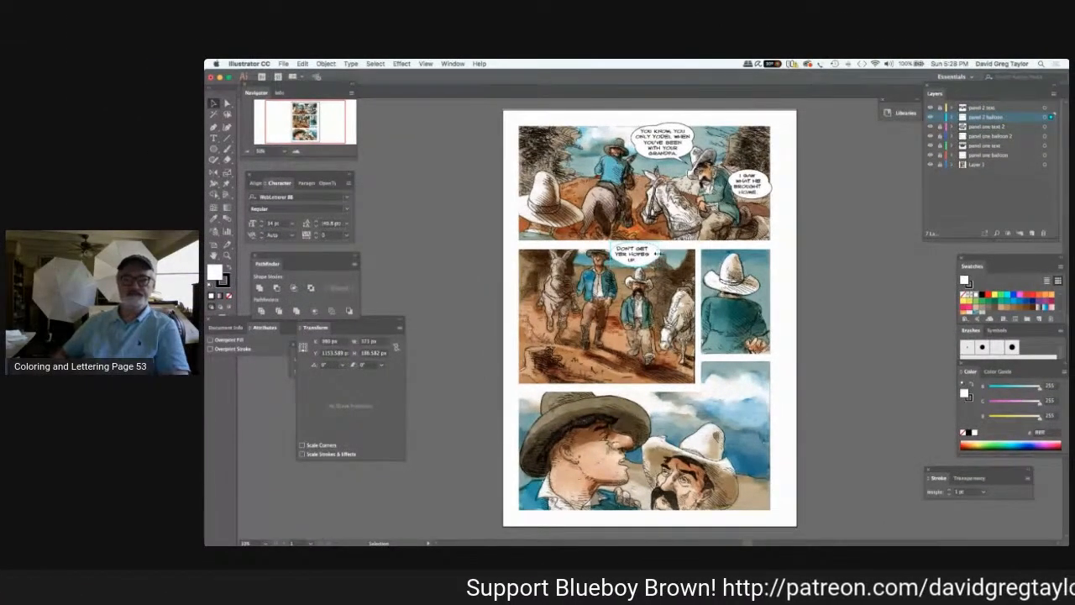
Narrow panel two's united balloon to about 345 px wide by 186 px high to fit the dialogue.
click(634, 263)
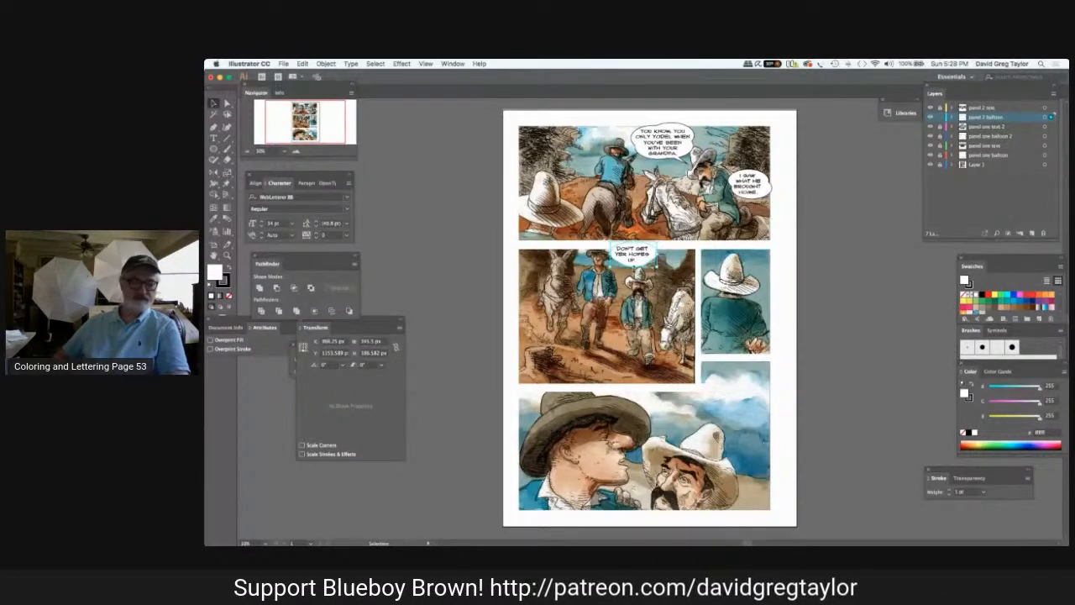
drag(634, 266, 621, 264)
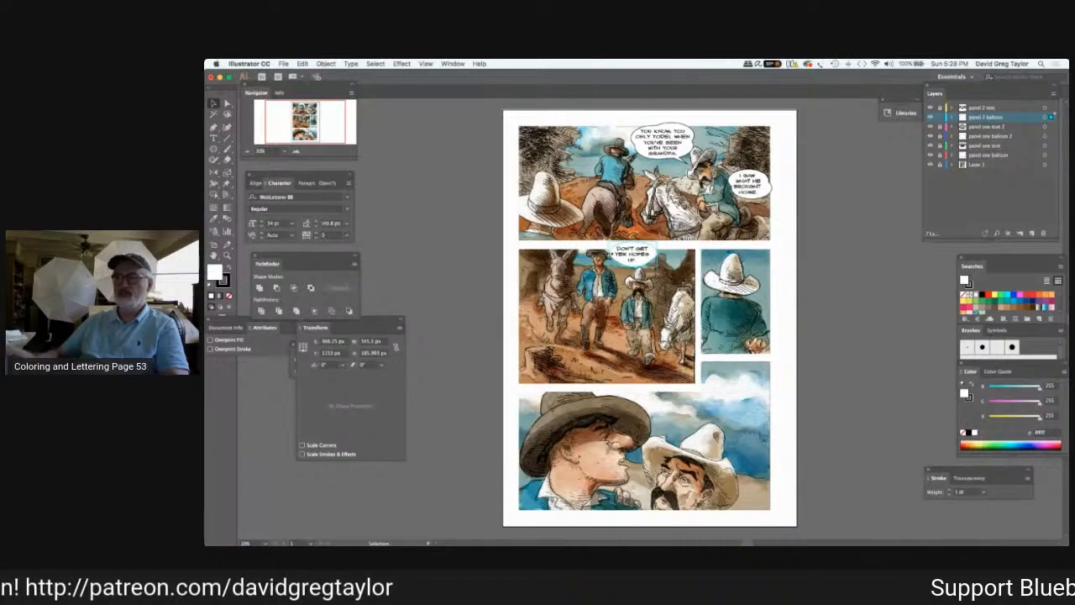
drag(612, 254, 613, 254)
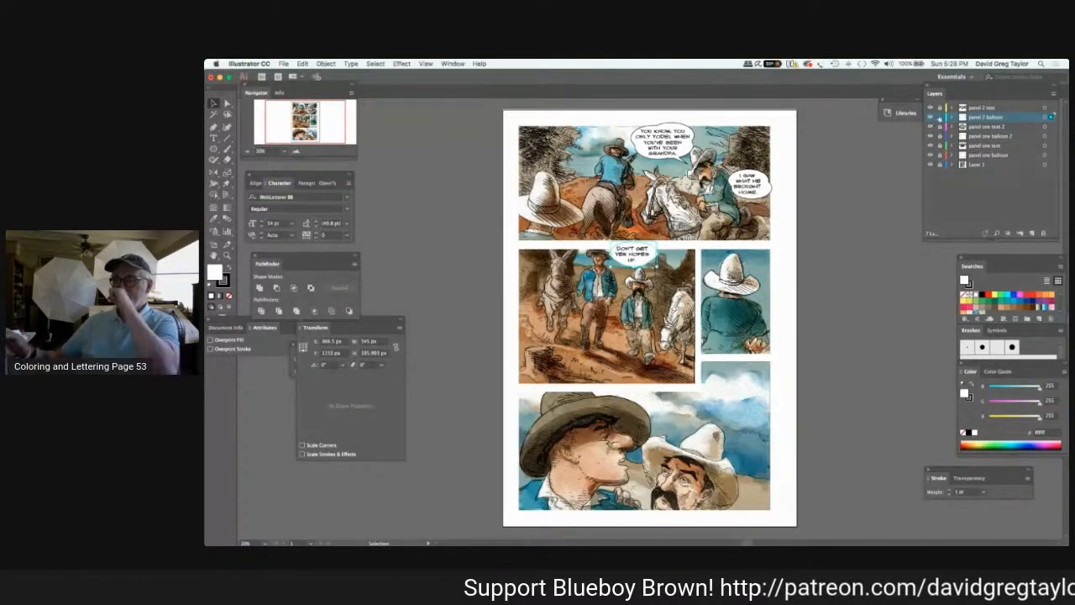
Lock the panel 2 balloon layer, unlock panel 2 text, and shift the dialogue until it sits centered in the balloon.
click(940, 117)
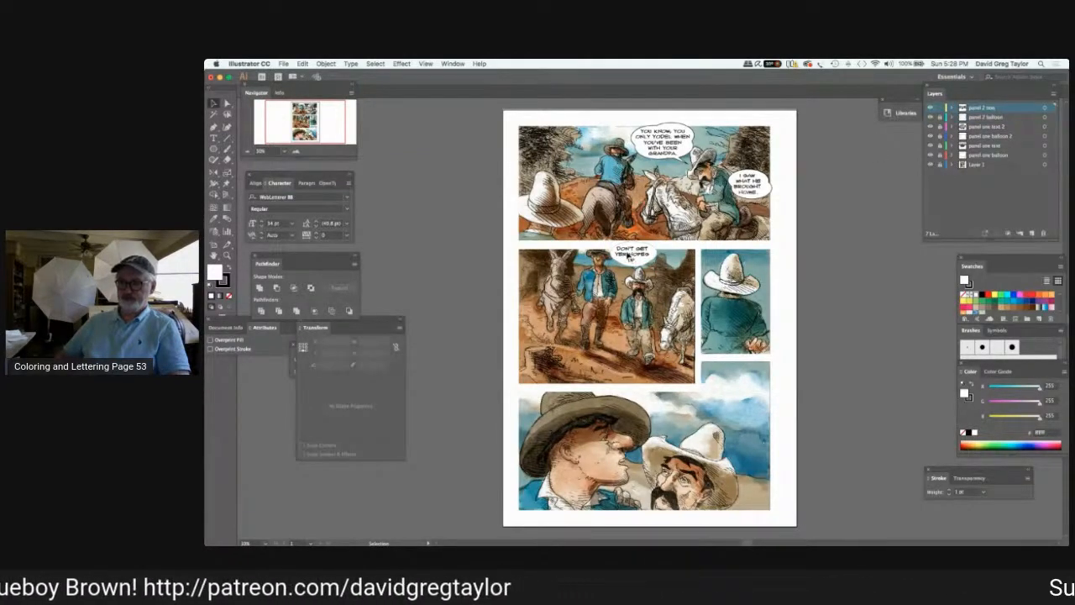
click(628, 258)
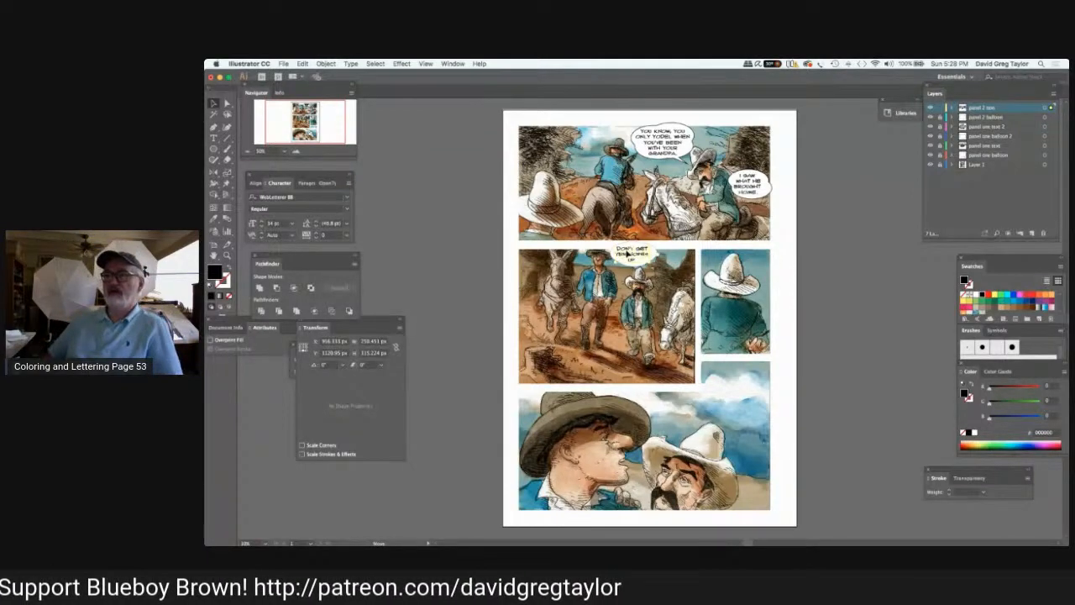
drag(627, 255, 629, 258)
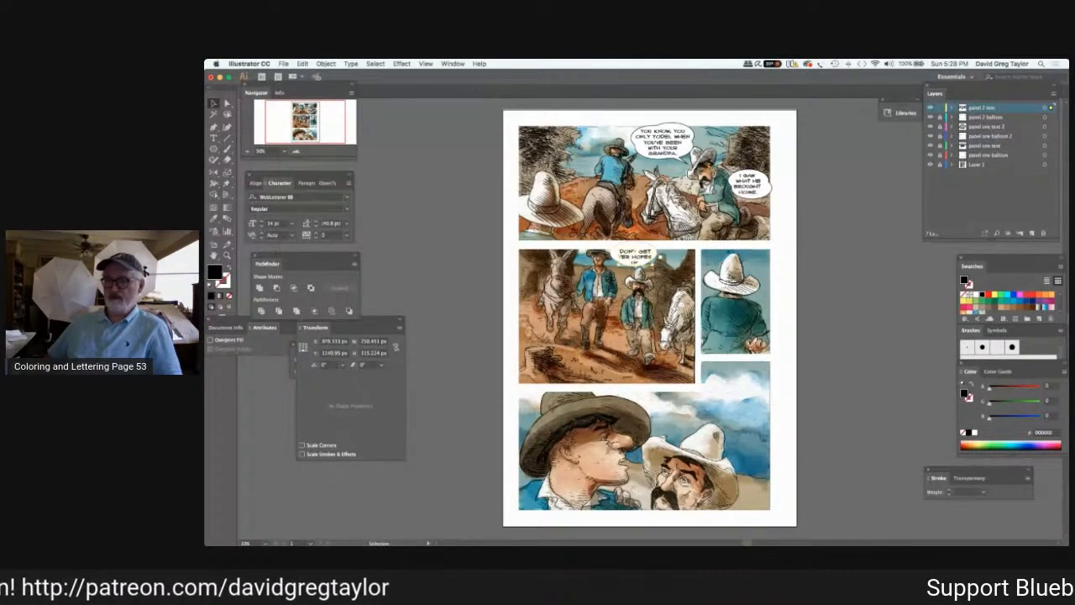
key(Up)
key(Up)
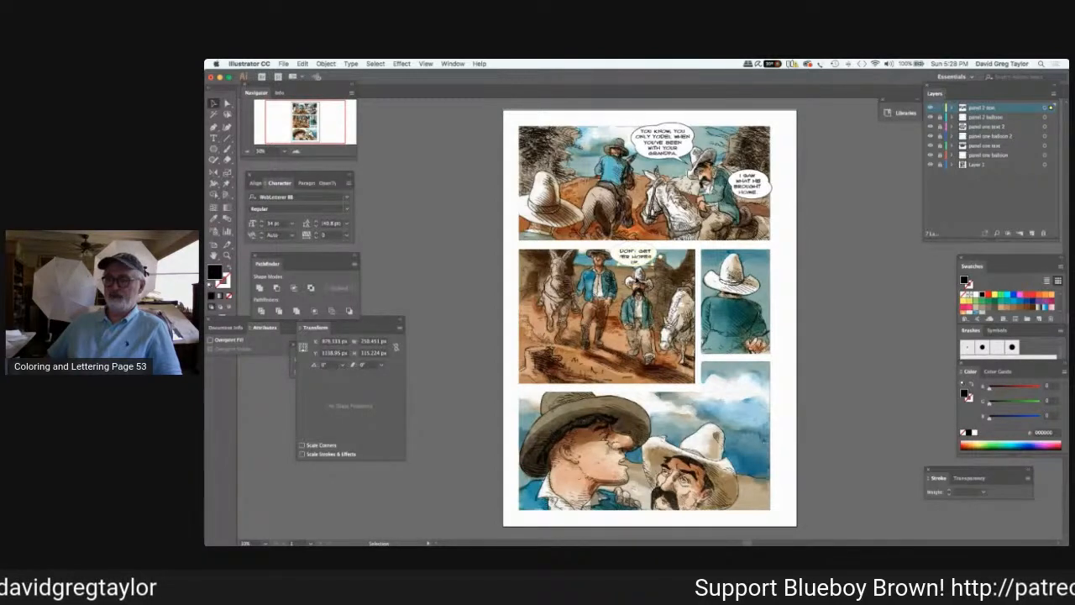
key(Up)
key(Up)
key(Up)
key(Up)
key(Up)
key(Up)
key(Up)
key(Up)
key(Up)
key(Up)
key(Up)
key(Up)
key(Up)
key(Up)
key(Up)
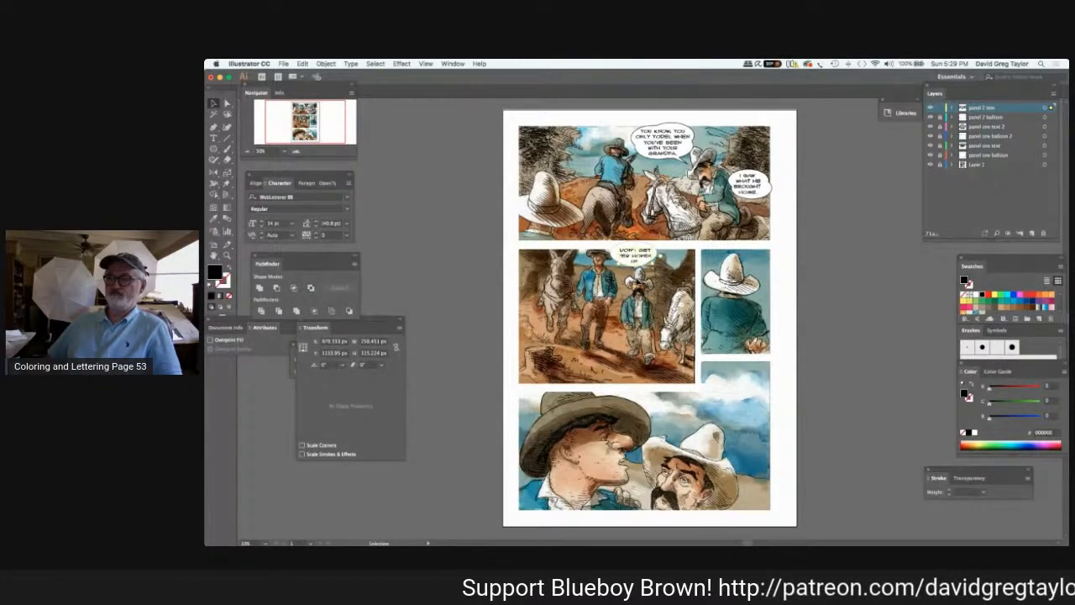
key(Up)
key(Up)
key(Up)
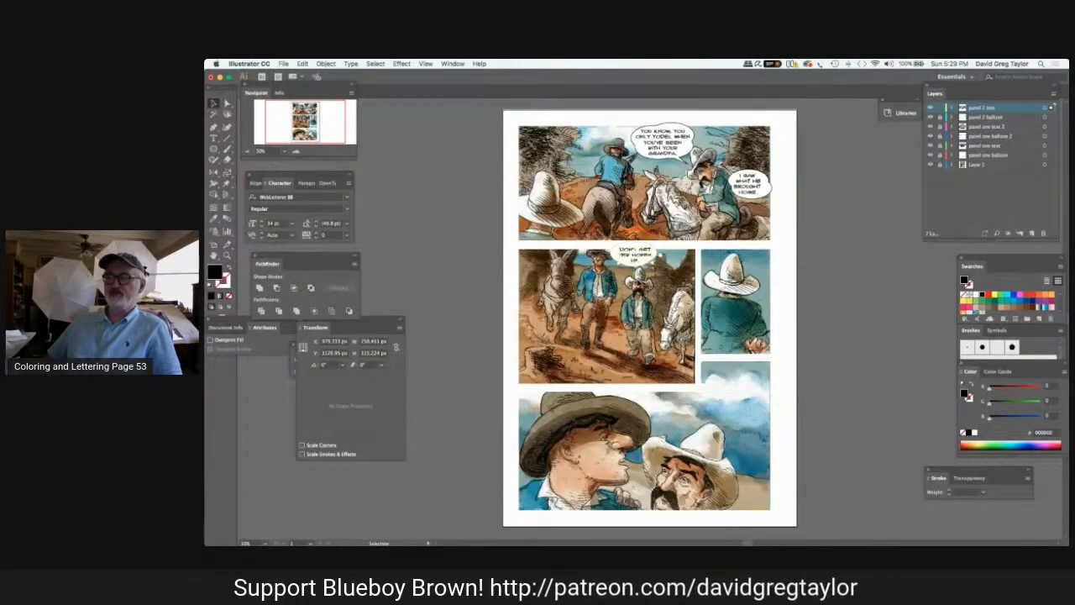
key(Left)
key(Left)
key(Left)
key(Left)
key(Left)
key(Left)
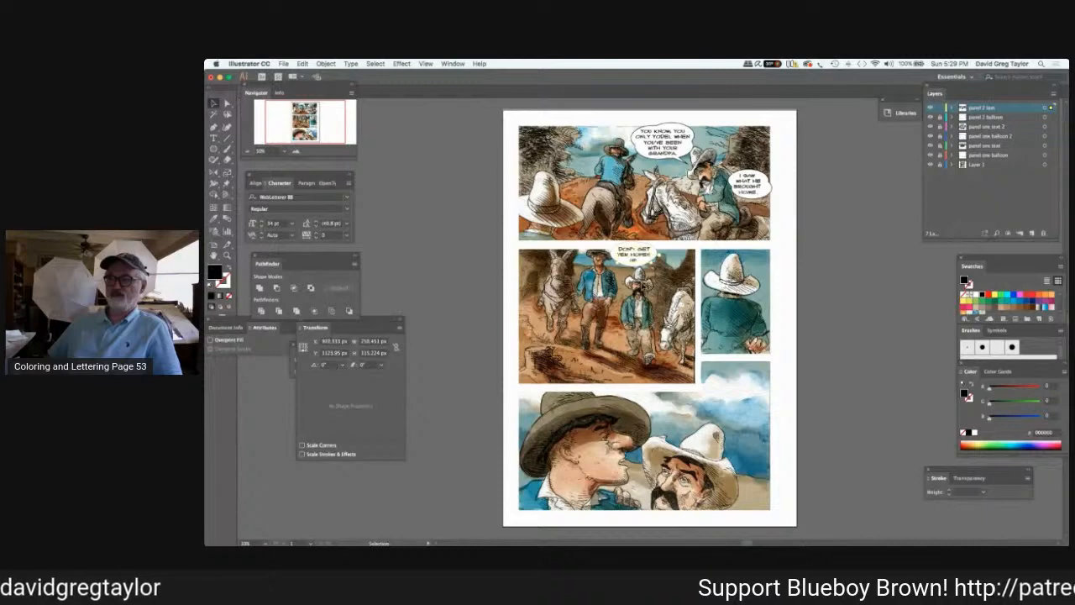
Deselect the dialogue, lock the panel 2 text layer, and make the unlocked panel 2 balloon layer active.
click(821, 225)
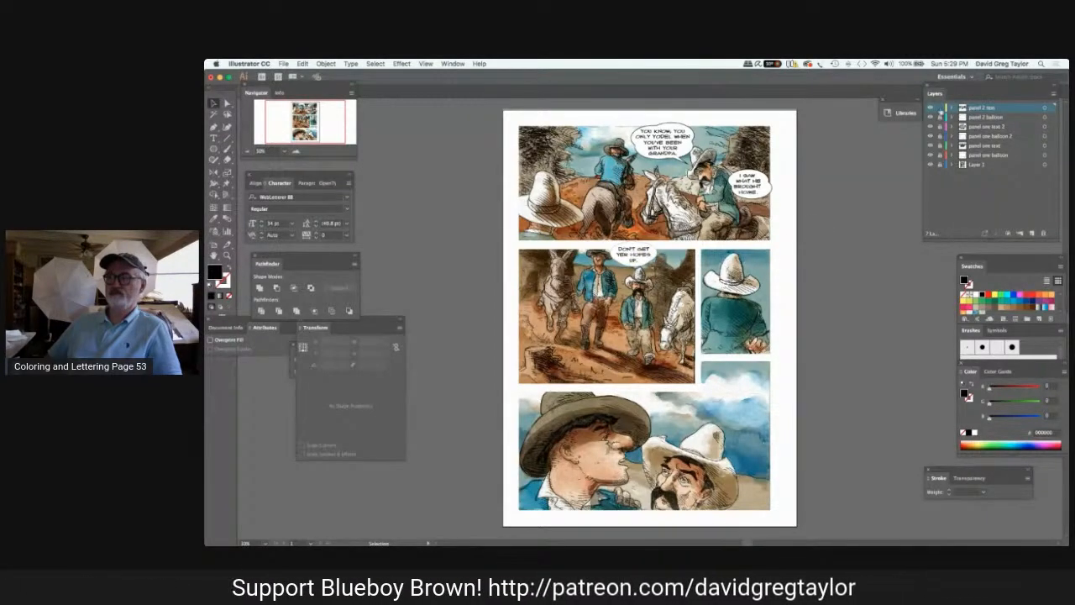
click(939, 118)
click(940, 108)
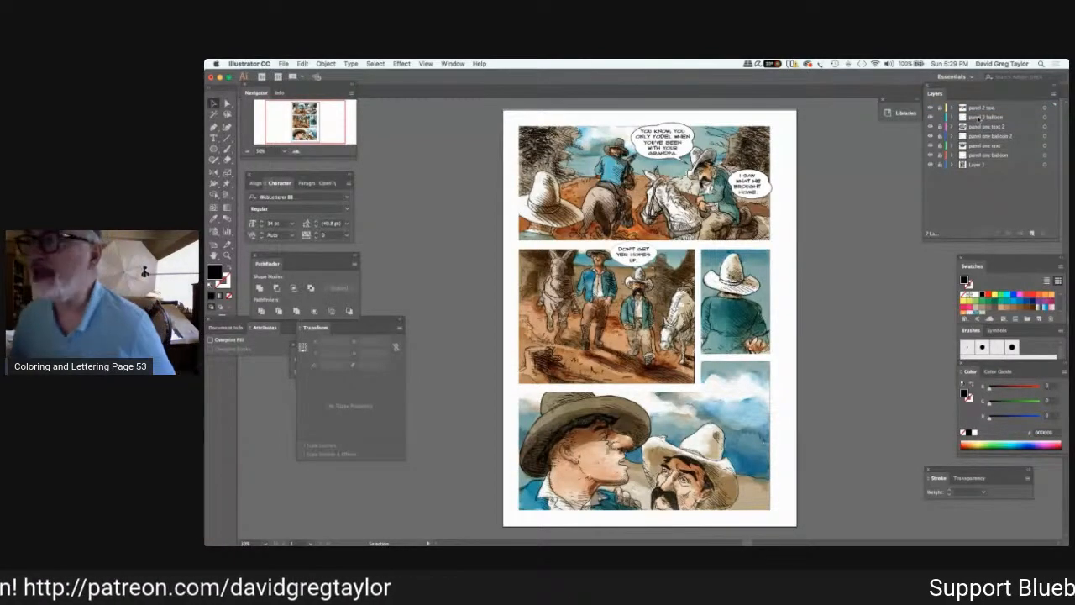
click(984, 117)
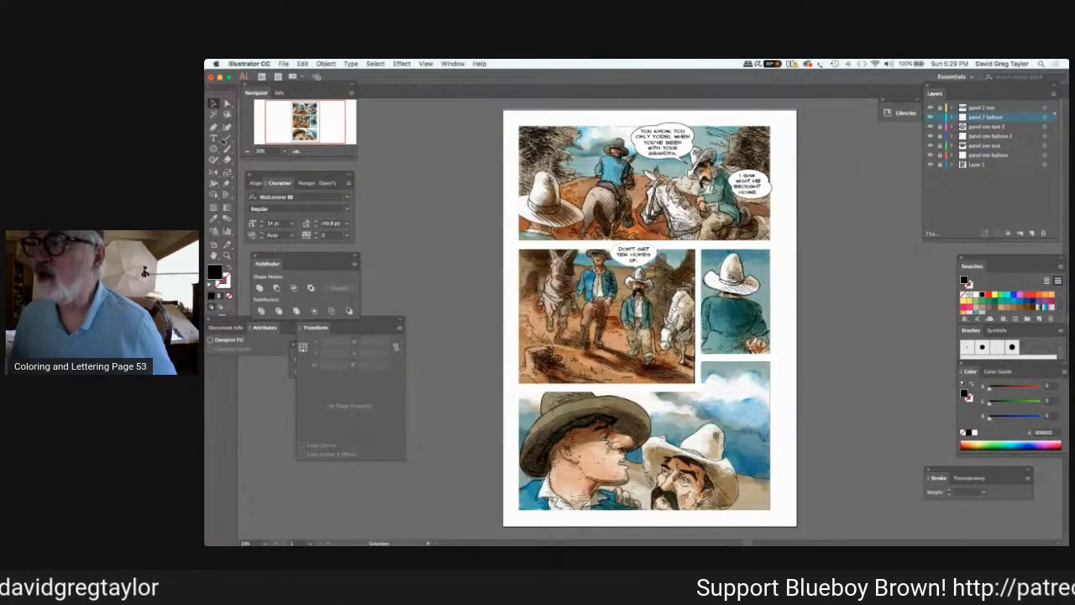
Draw a triangle on the pasteboard beside the page with a white fill and a 3 pt black stroke.
click(214, 149)
drag(438, 189, 460, 202)
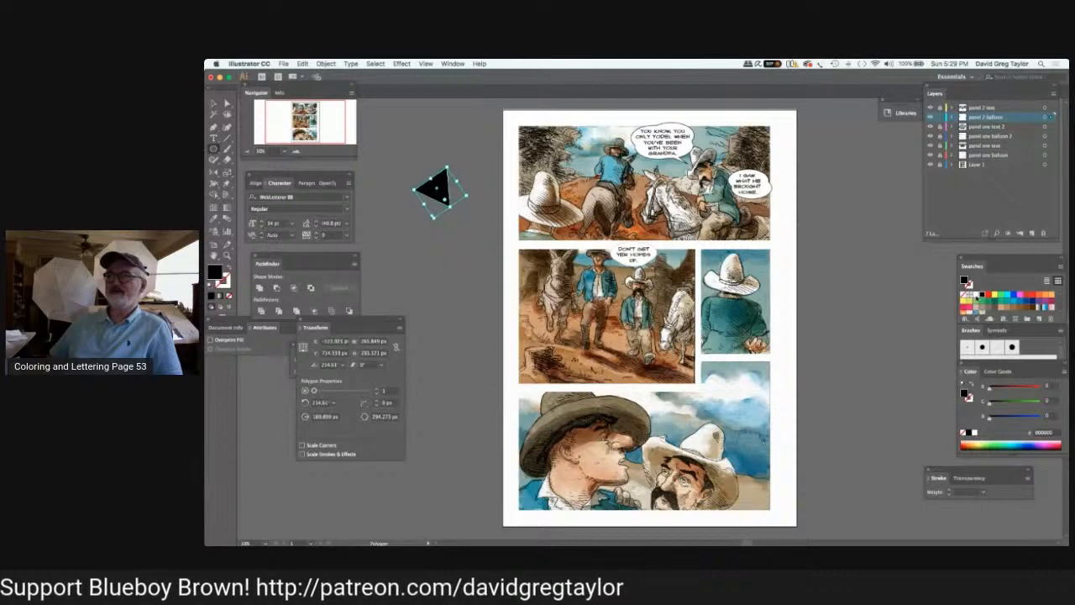
click(976, 295)
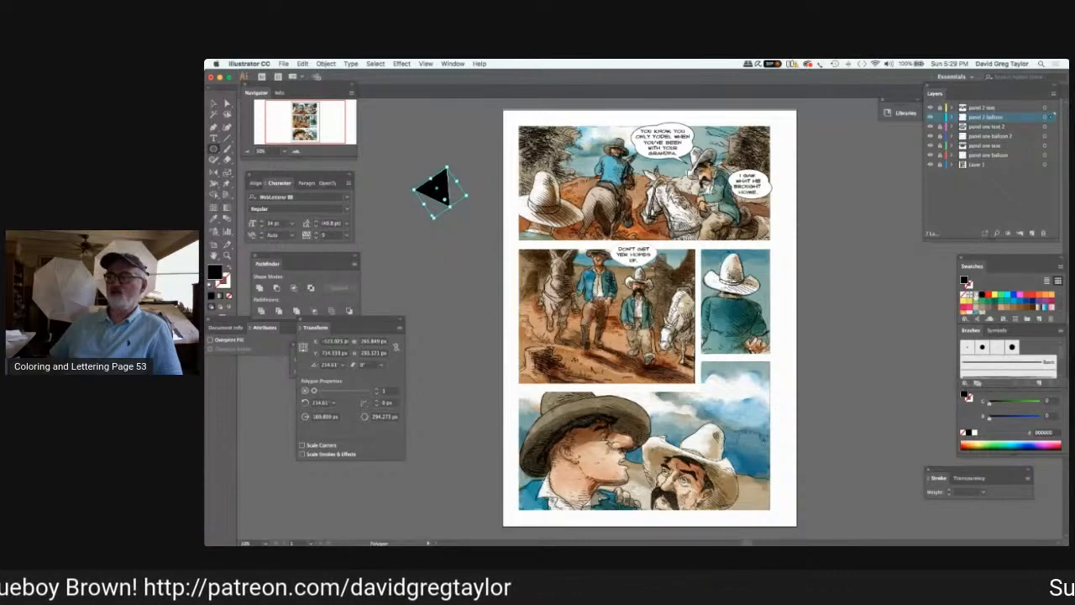
click(985, 492)
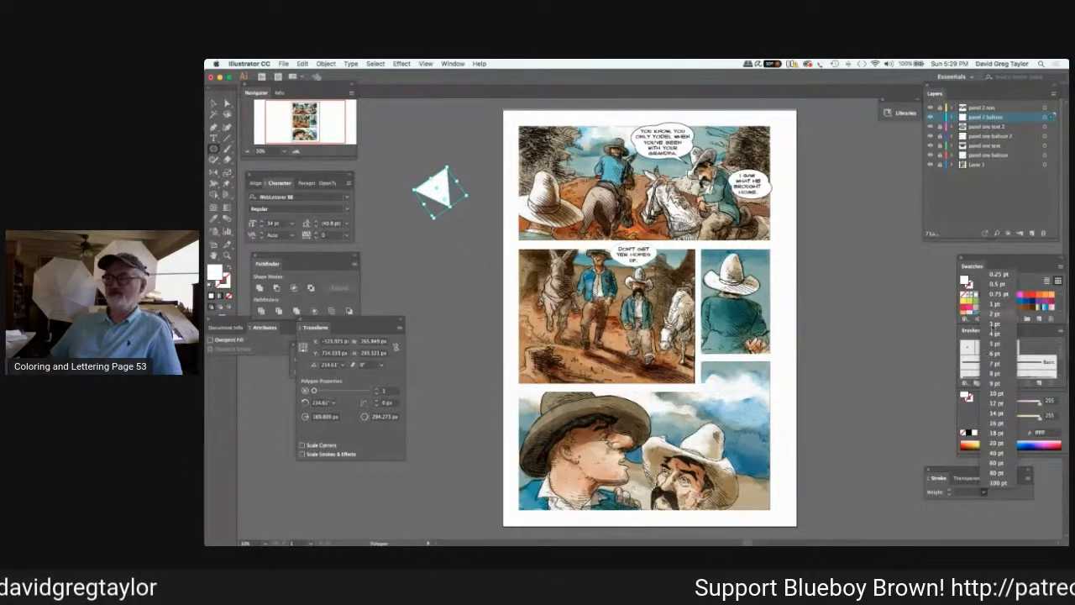
click(995, 324)
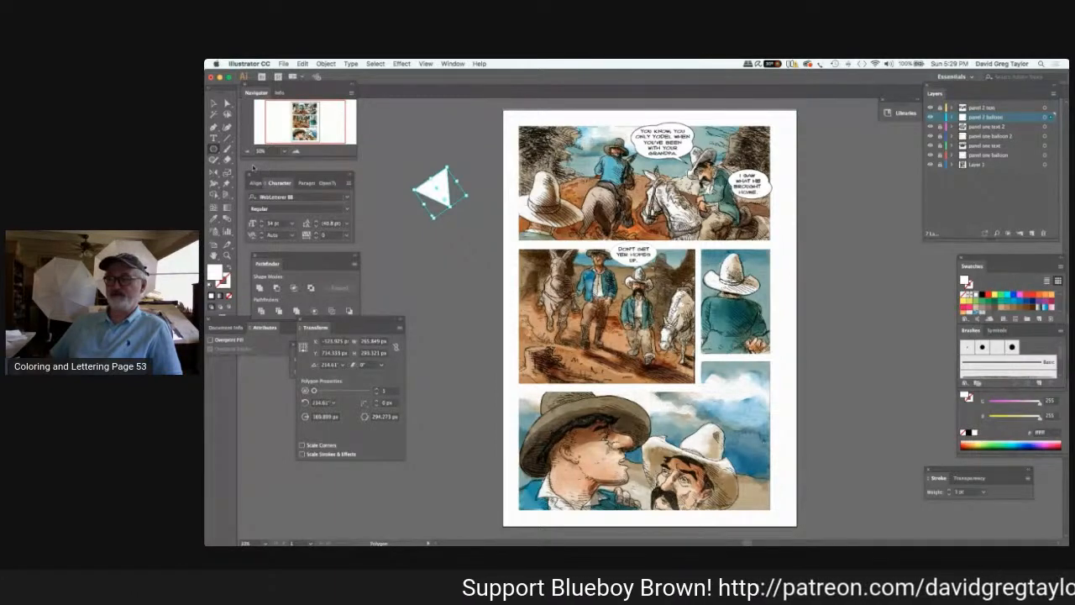
key(v)
key(d)
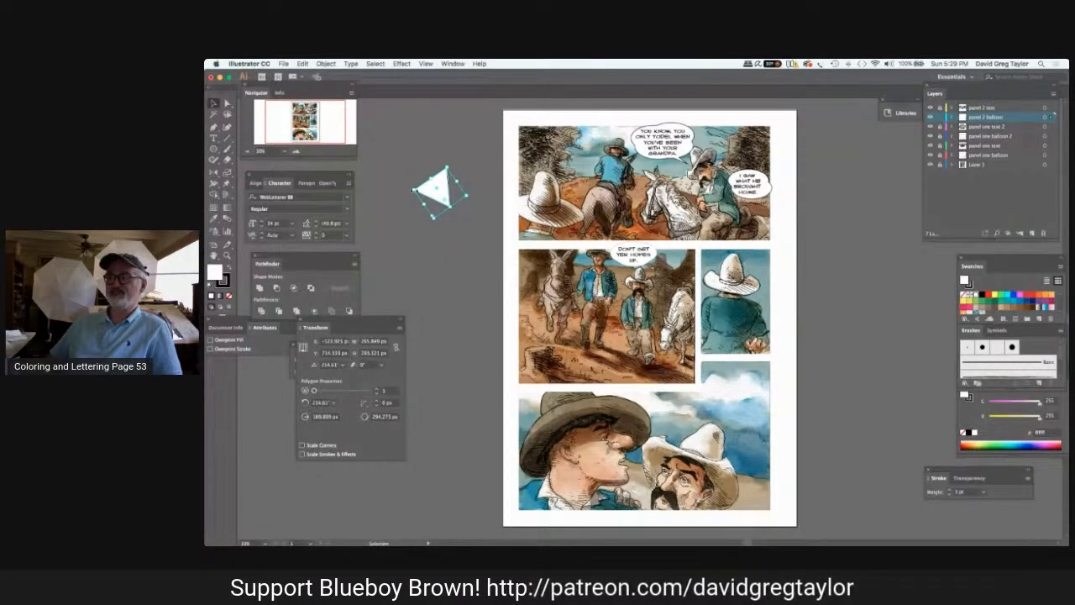
Narrow the triangle into a balloon tail, move it onto panel two's balloon, and rotate it to point at the shorter cowboy.
drag(413, 190, 445, 169)
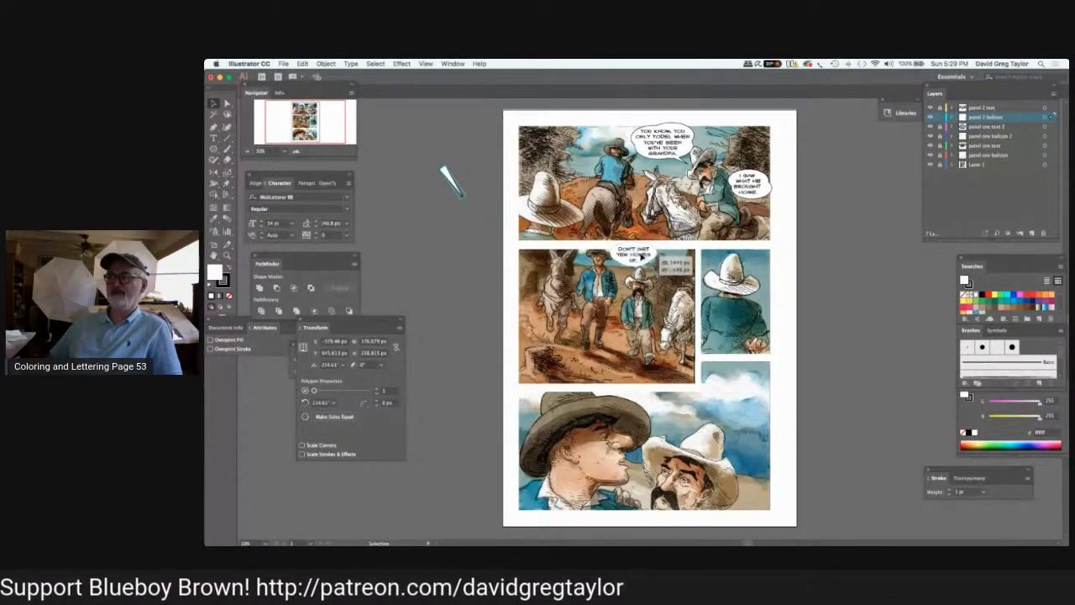
drag(454, 183, 637, 283)
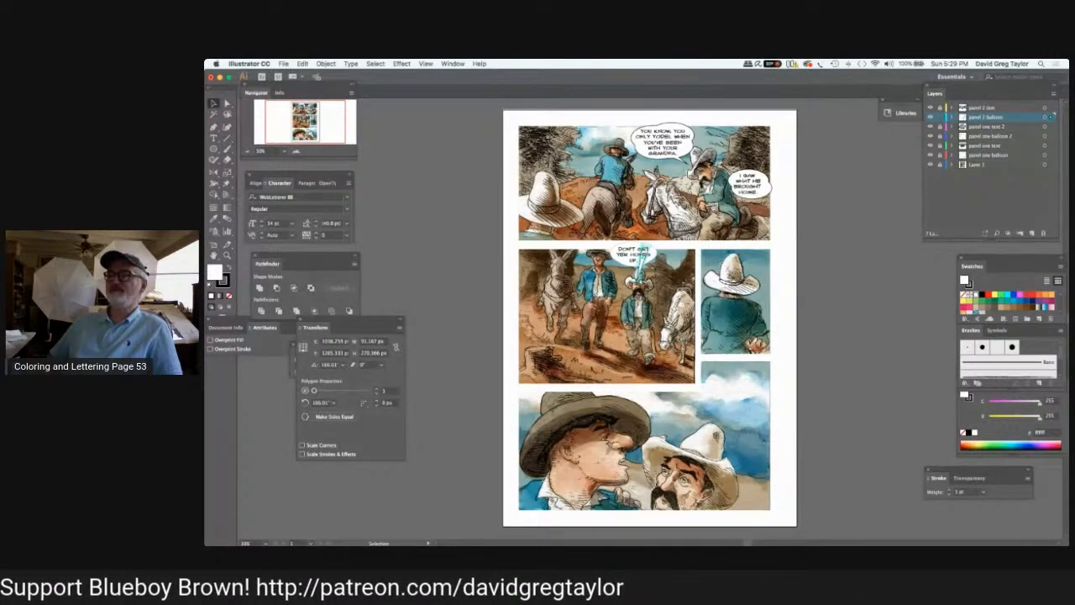
mouse_move(642, 270)
mouse_down()
mouse_move(643, 242)
mouse_move(642, 262)
mouse_up()
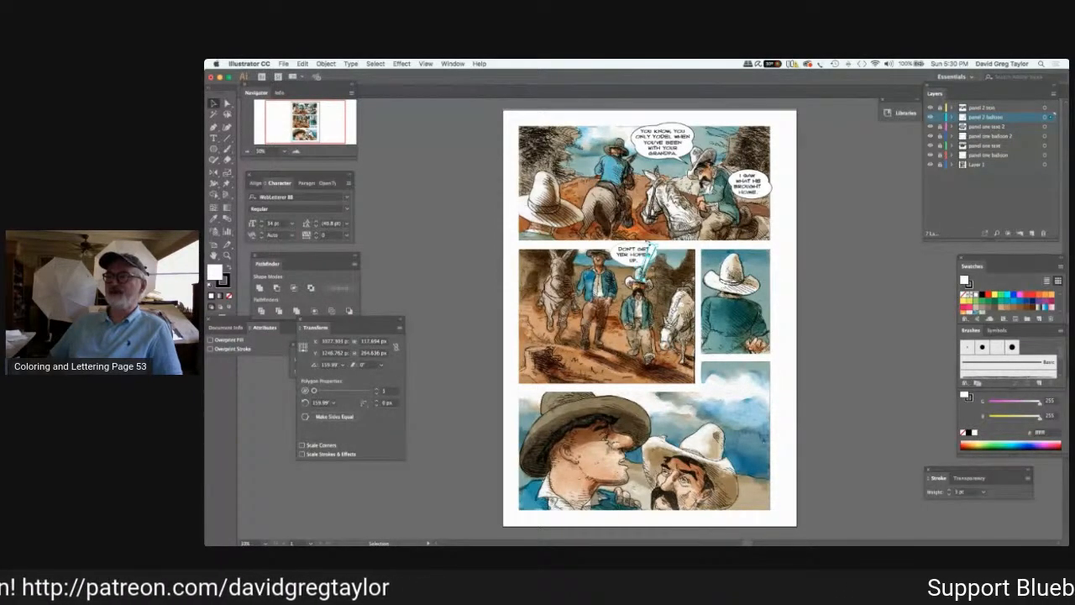
drag(654, 246, 658, 267)
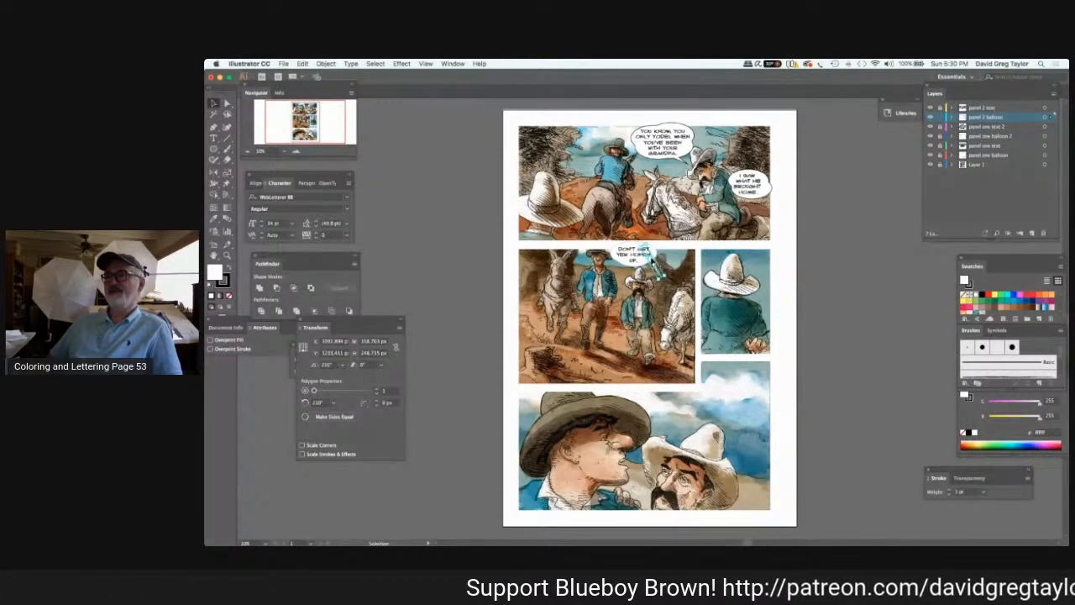
drag(653, 261, 621, 253)
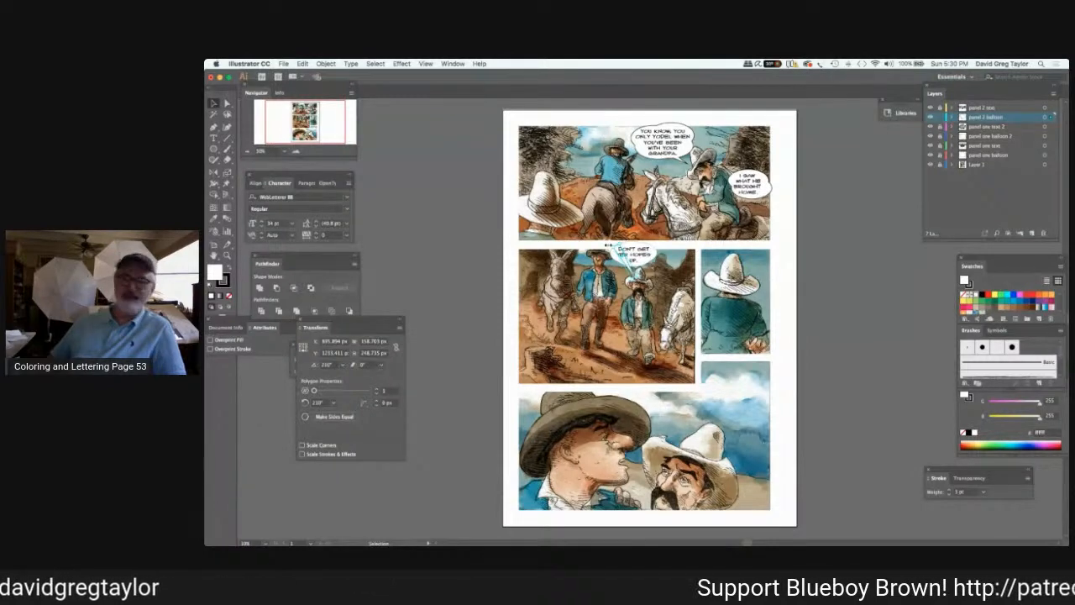
Shrink the tail to about 155 px wide by 183 px high and position it inside the balloon with its tip near the cowboy's hat.
drag(608, 245, 613, 245)
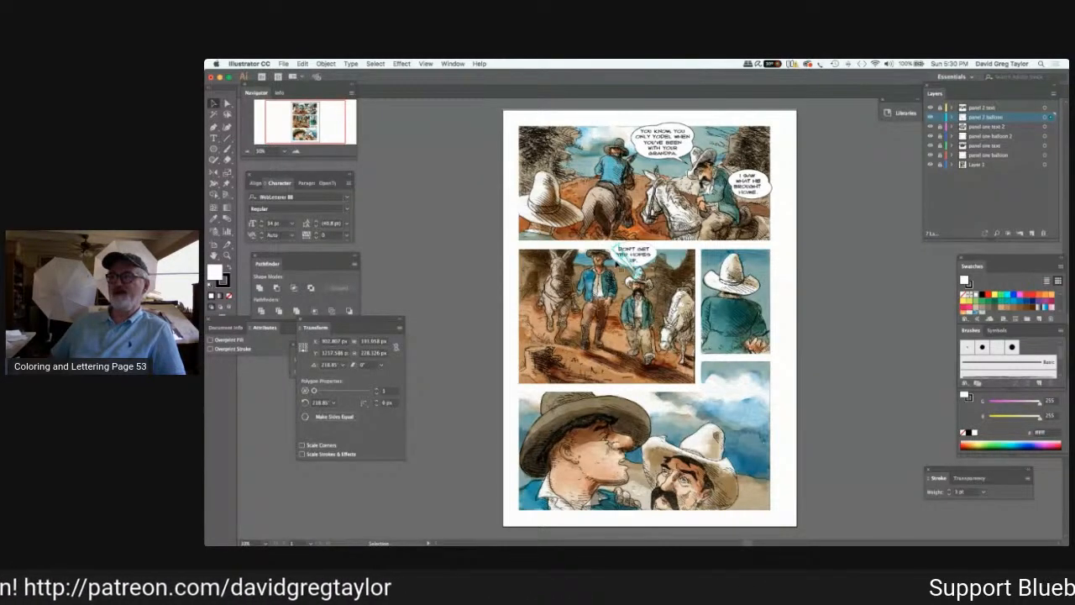
drag(613, 247, 617, 252)
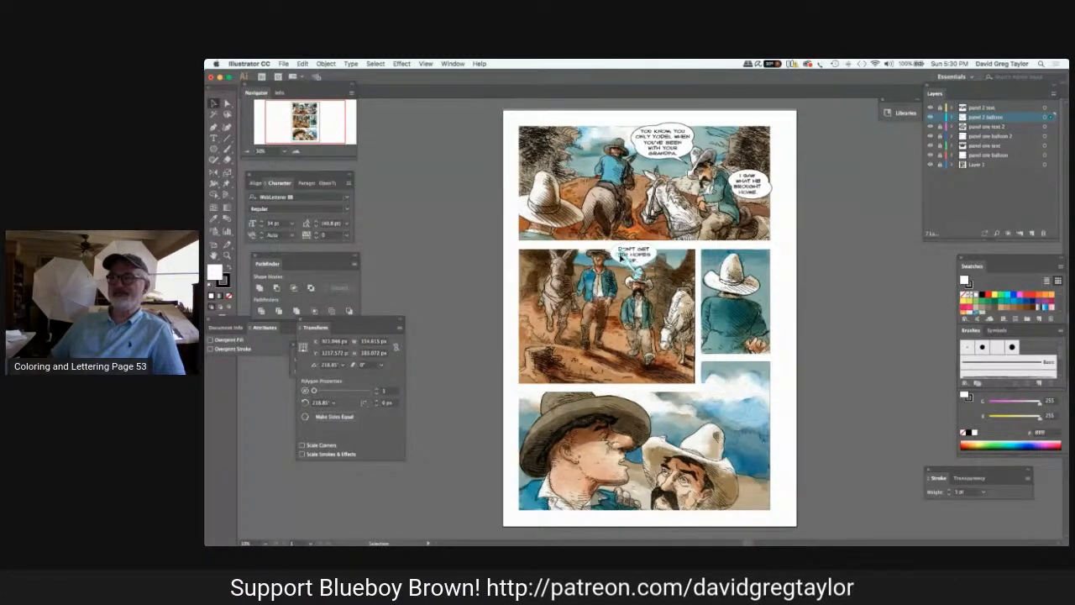
drag(621, 258, 615, 252)
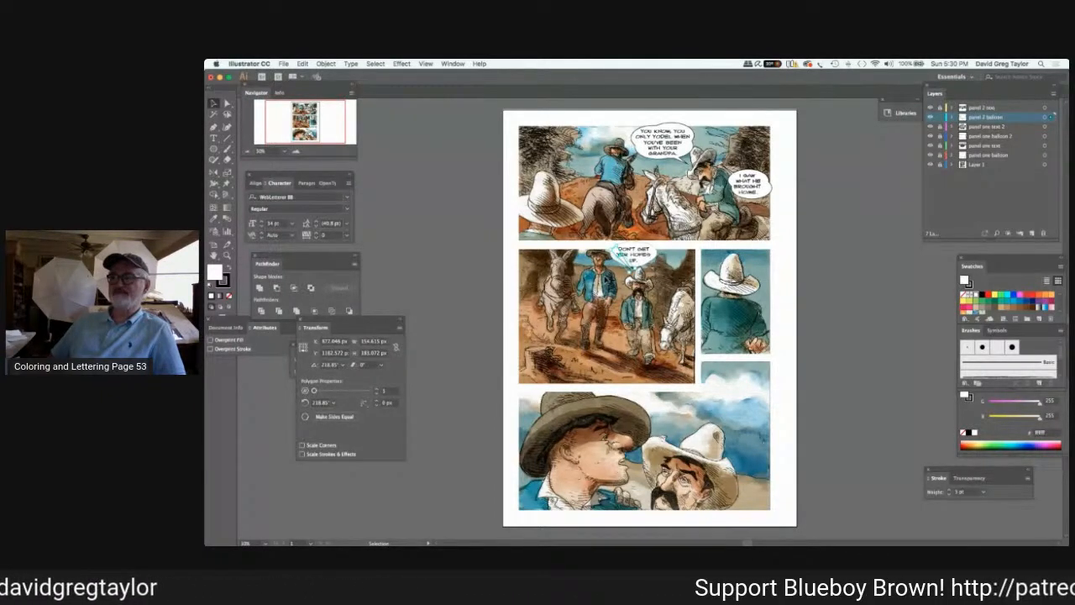
key(Down)
key(Down)
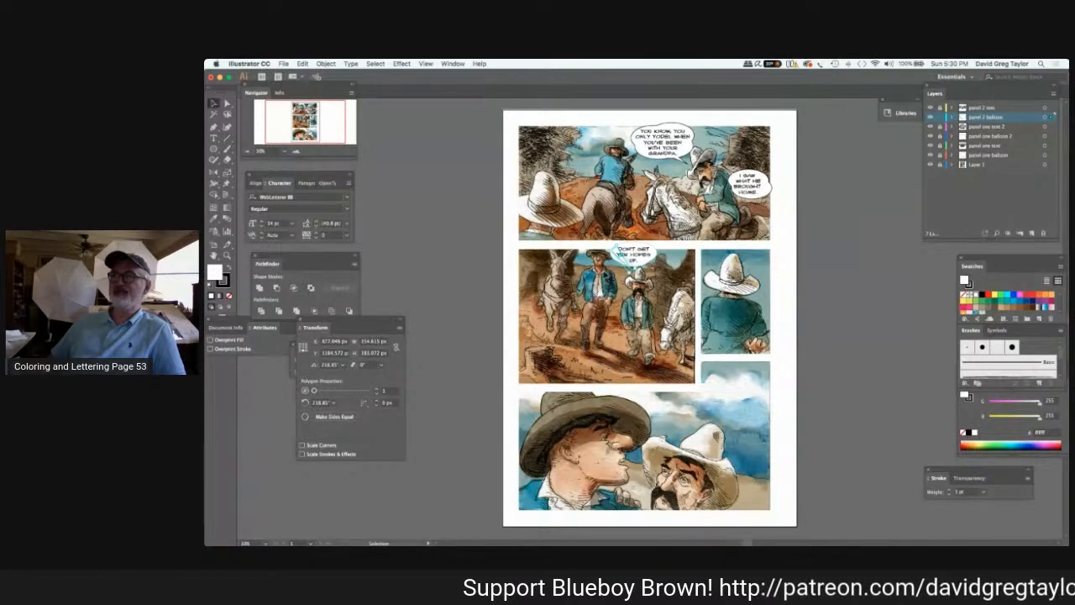
key(Down)
key(Down)
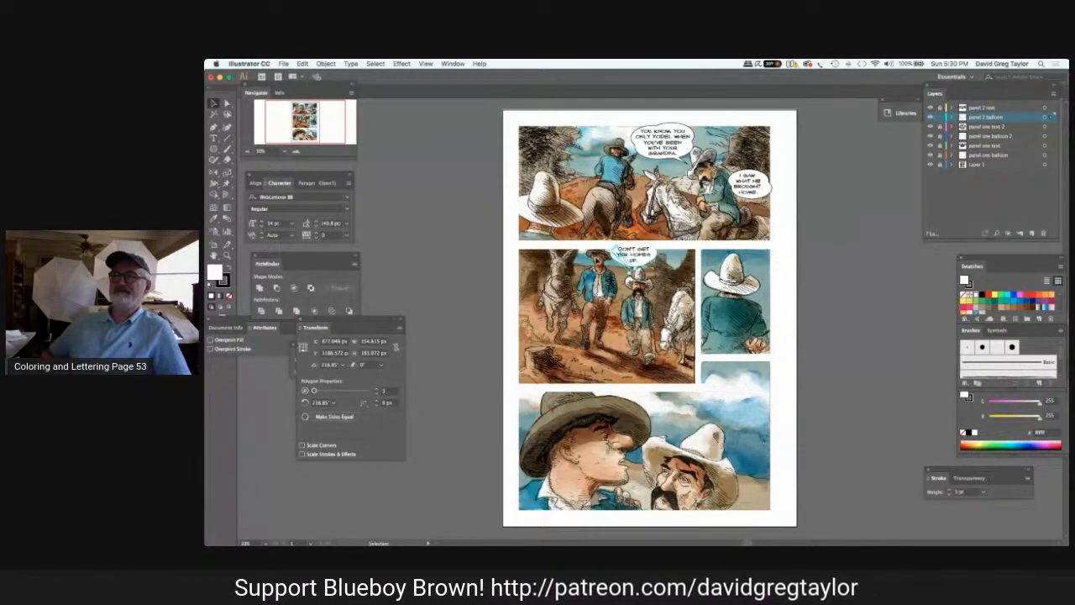
Select panel two's balloon shape with Direct Selection and set its stroke weight to 3 pt.
click(228, 105)
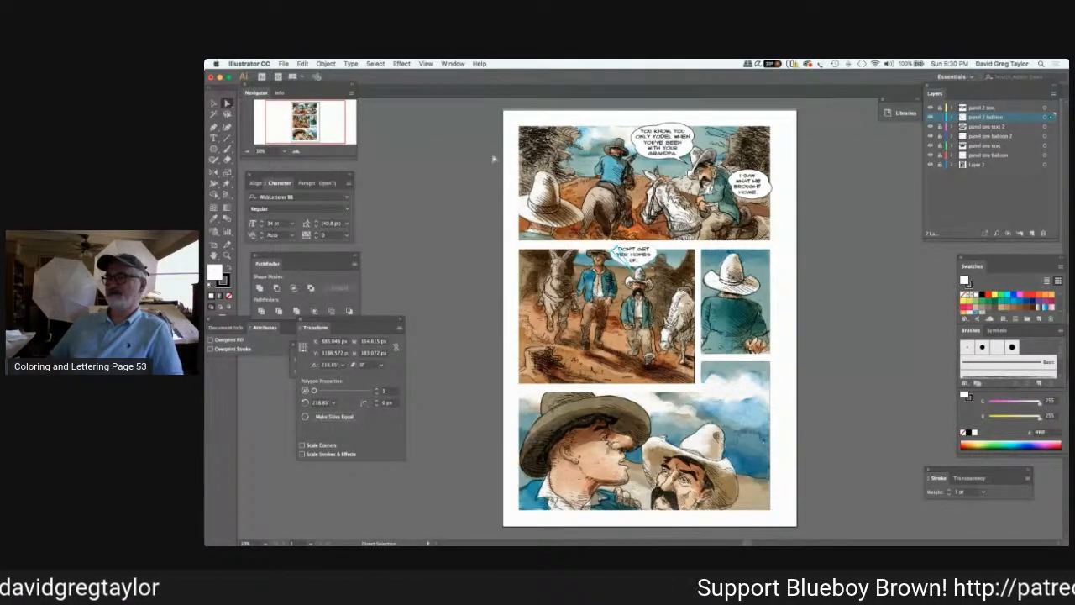
click(652, 256)
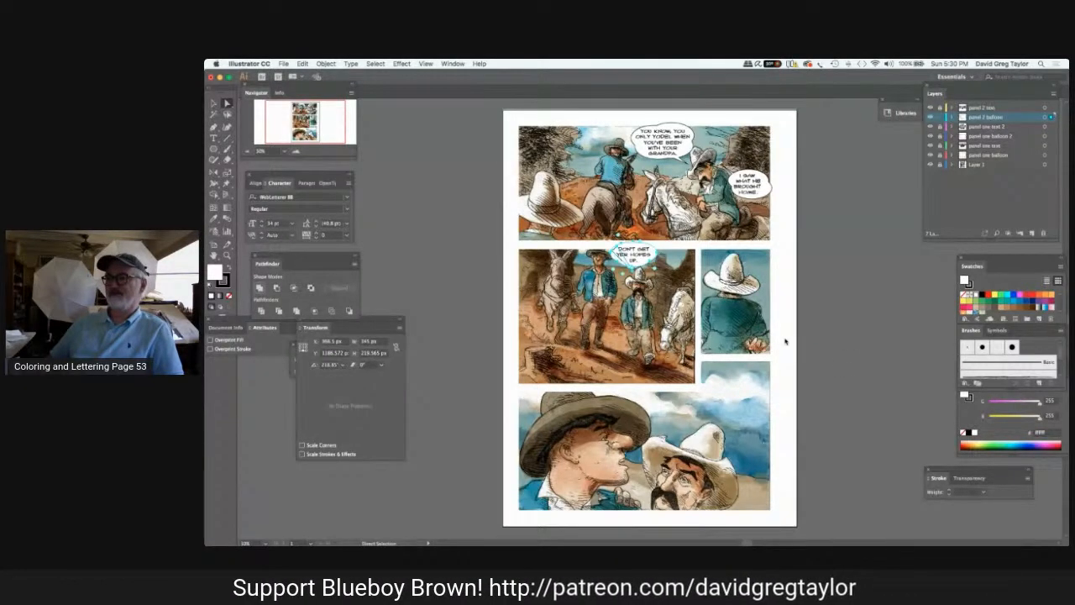
click(981, 491)
click(981, 489)
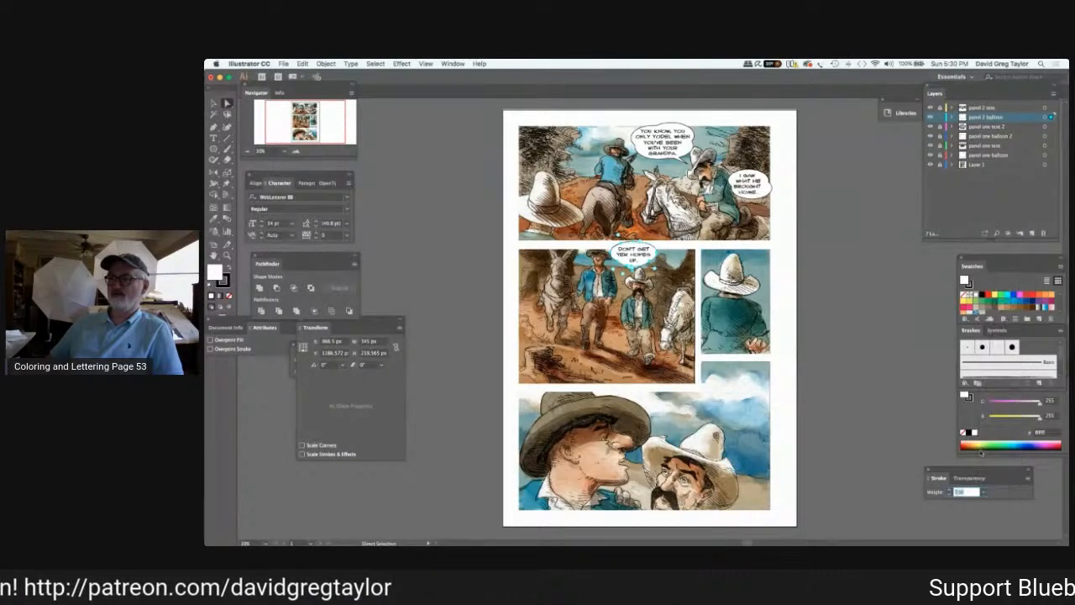
click(825, 328)
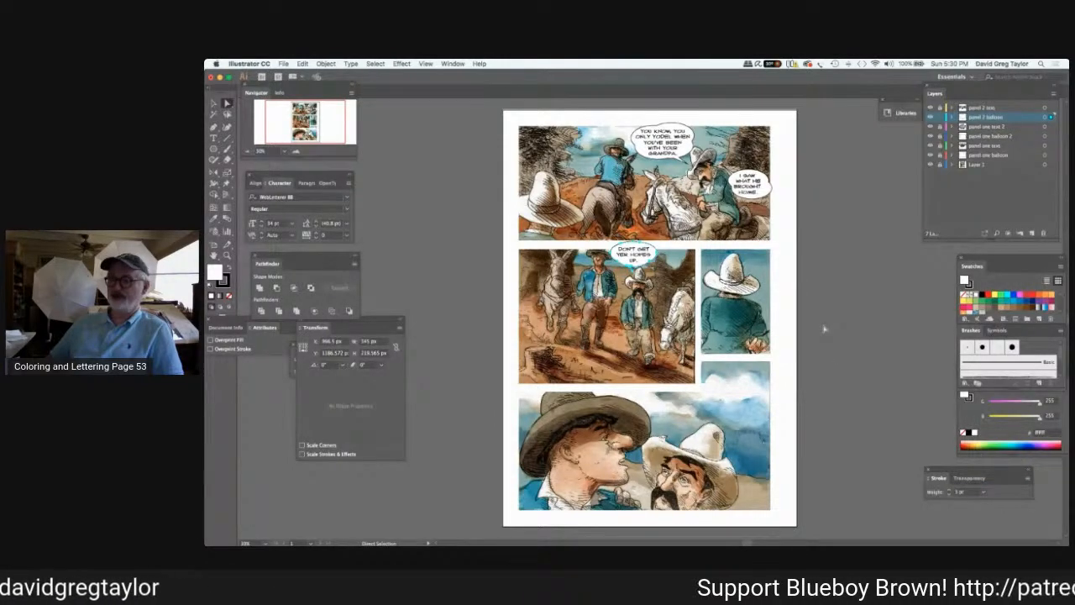
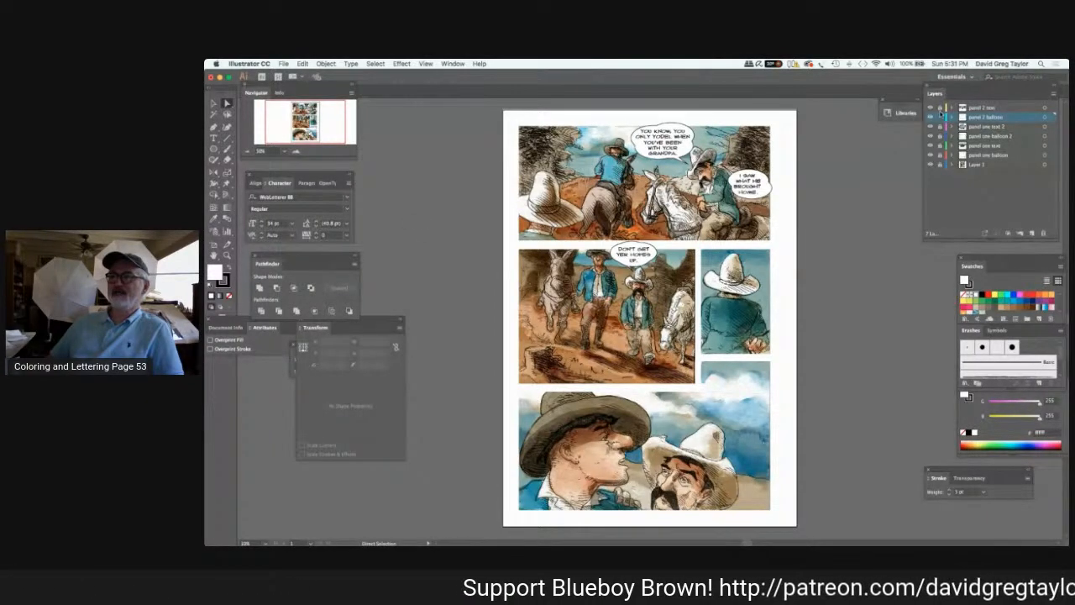
Create a new layer above "panel 2 text" and name it "panel 3 balloon".
click(982, 107)
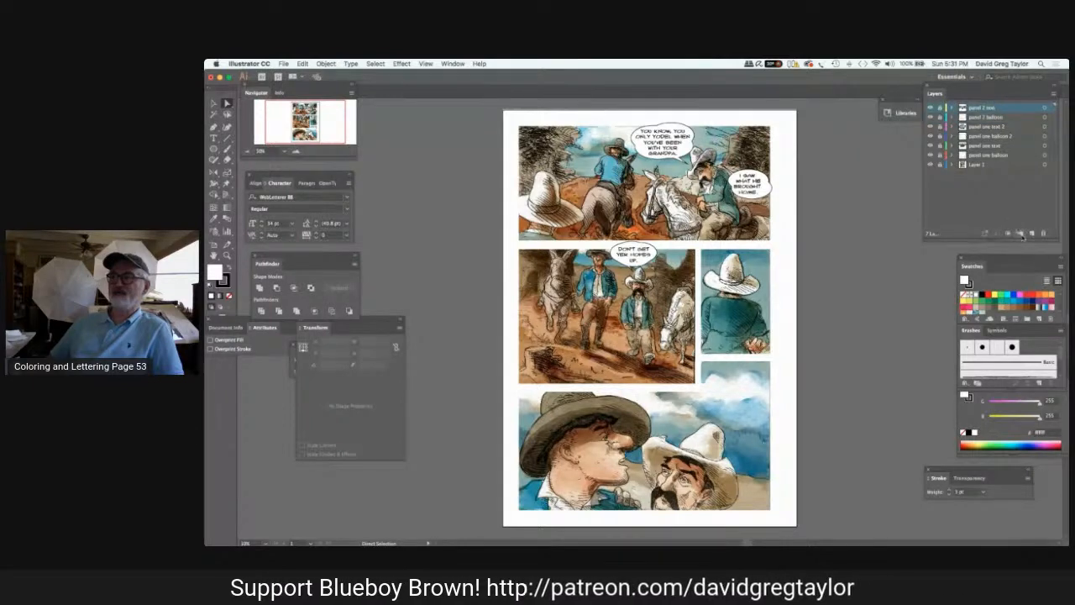
click(1032, 234)
key(n)
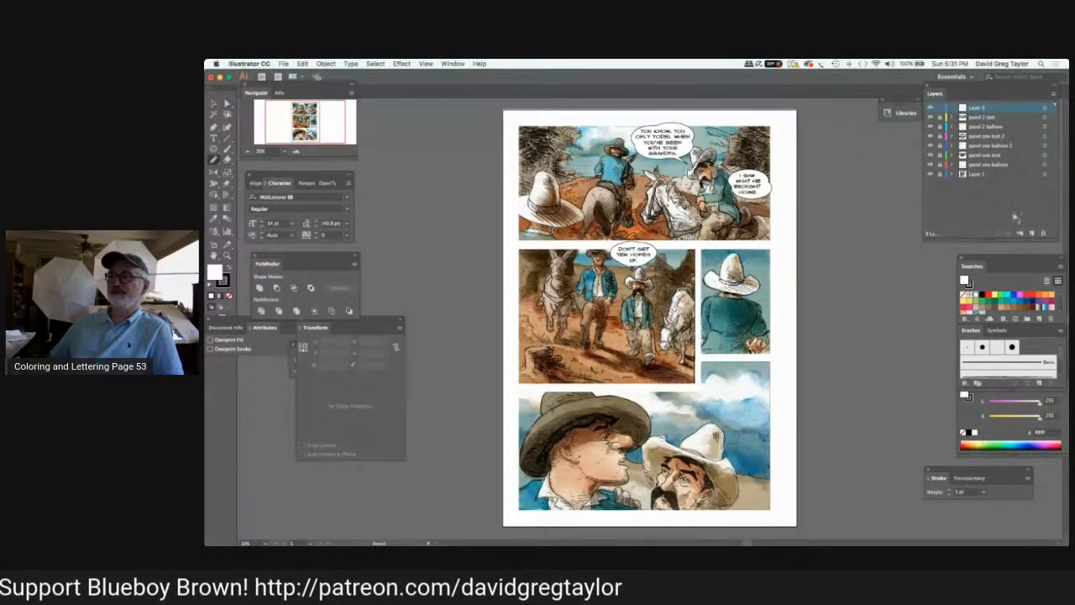
key(l)
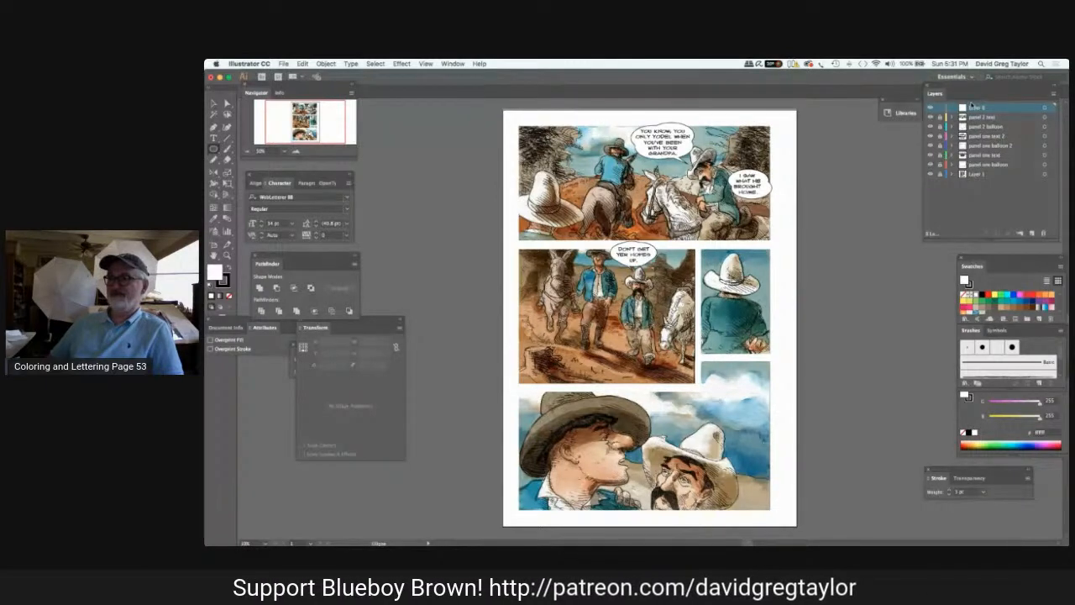
double_click(974, 108)
text(panel)
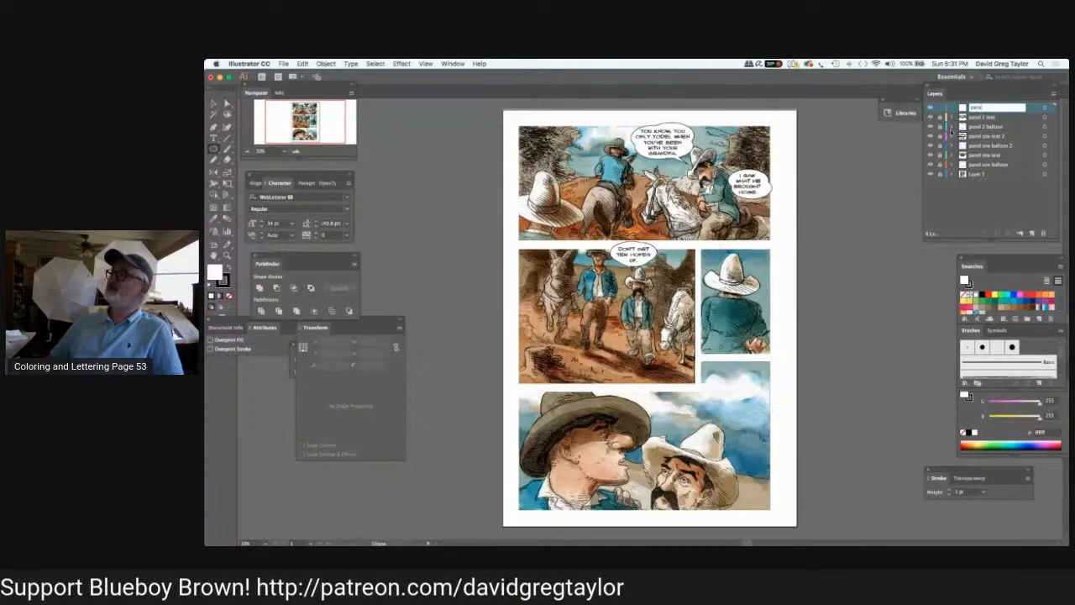
text( 3)
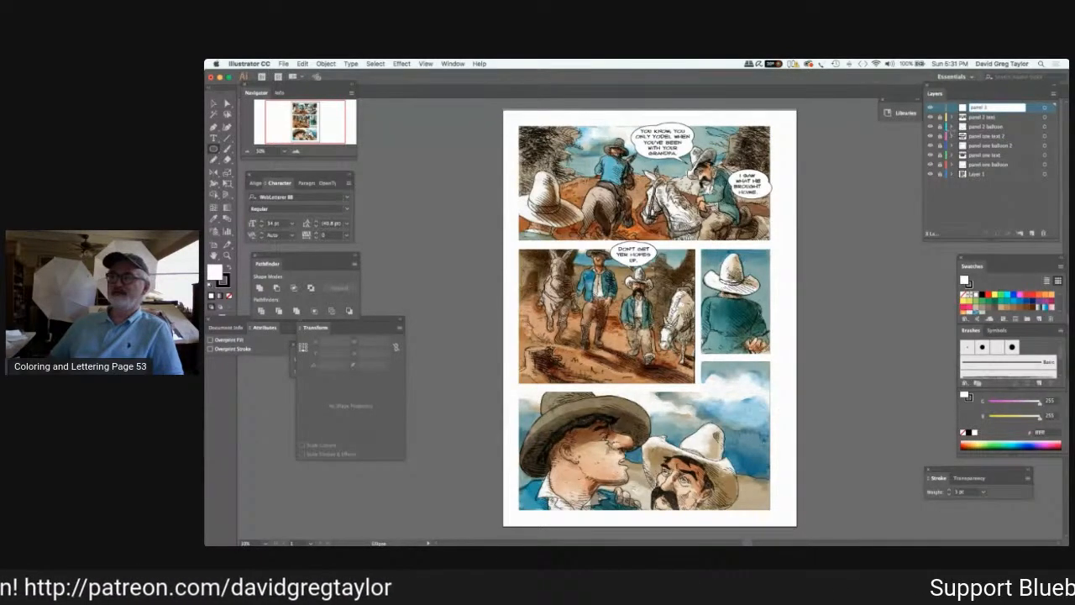
text(balloon)
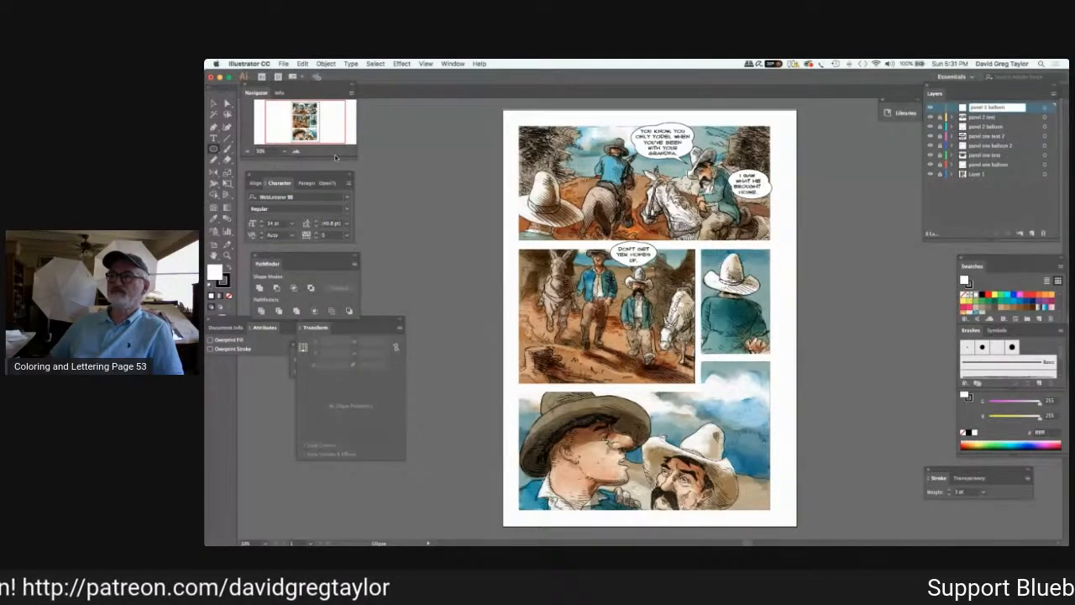
key(Return)
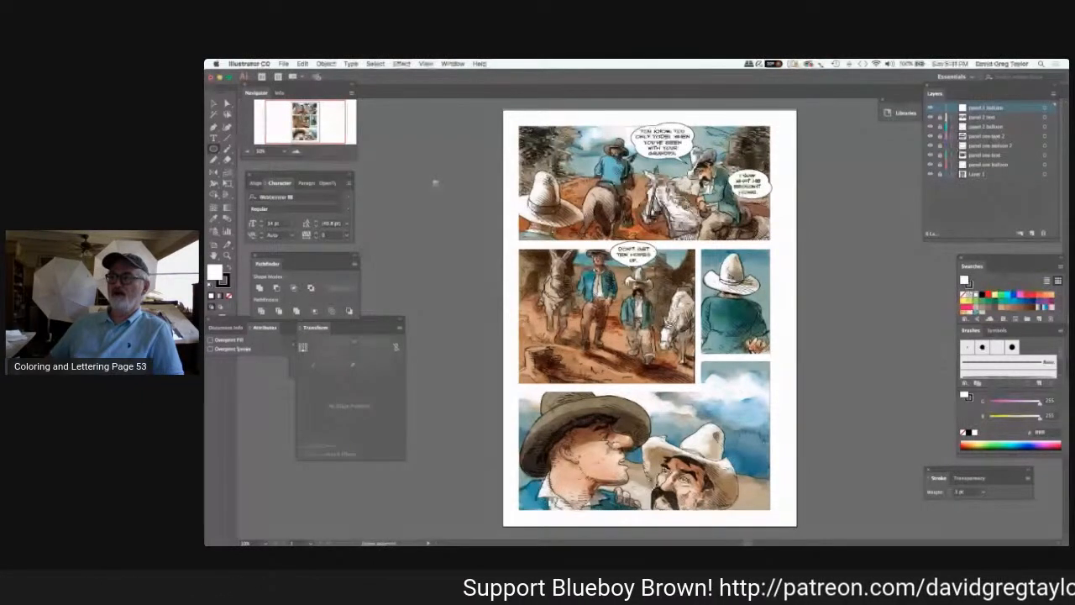
Paste two white balloon ellipses and place them side by side along the upper edge of the small third panel.
key(super+v)
click(215, 105)
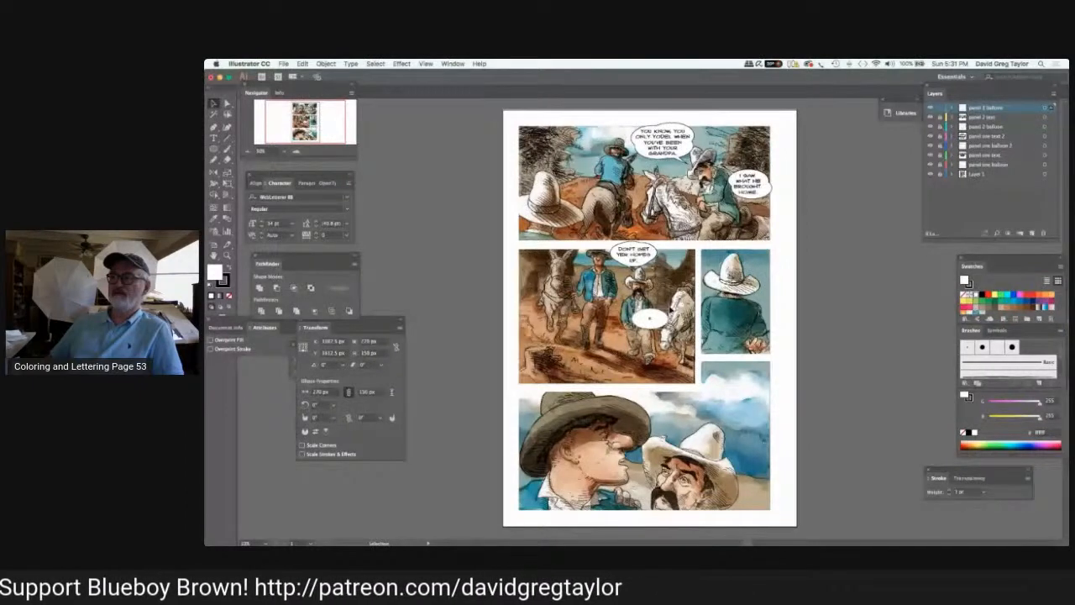
drag(656, 318, 715, 254)
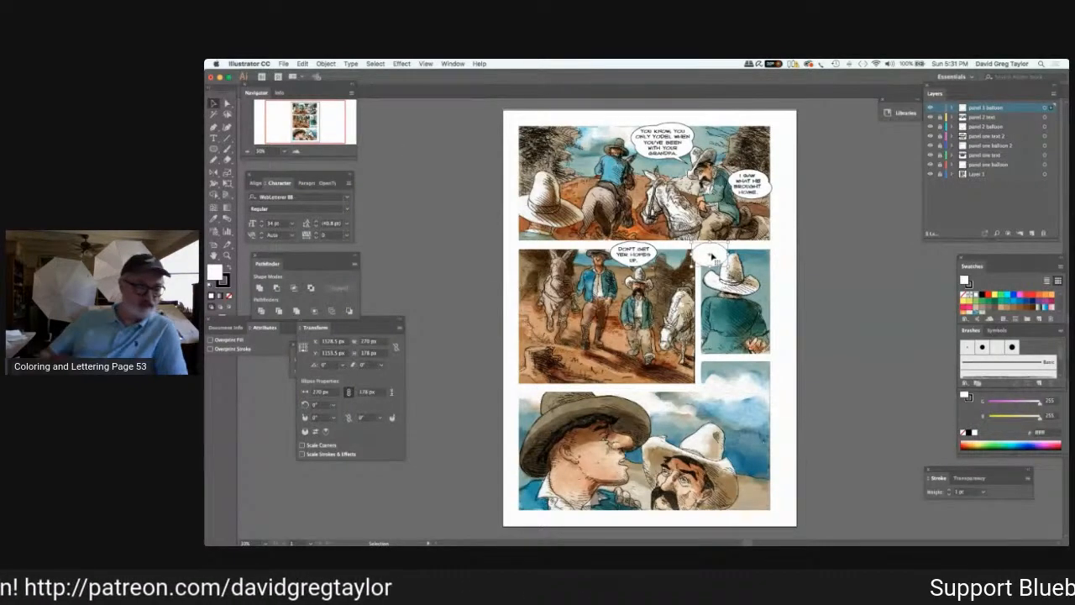
drag(709, 256, 710, 263)
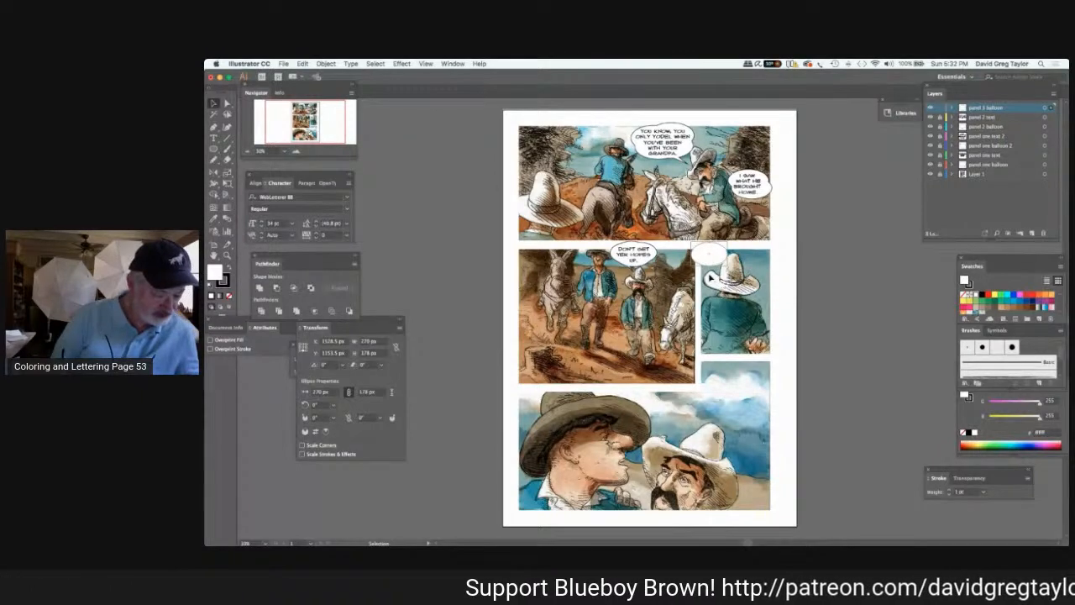
key(super+s)
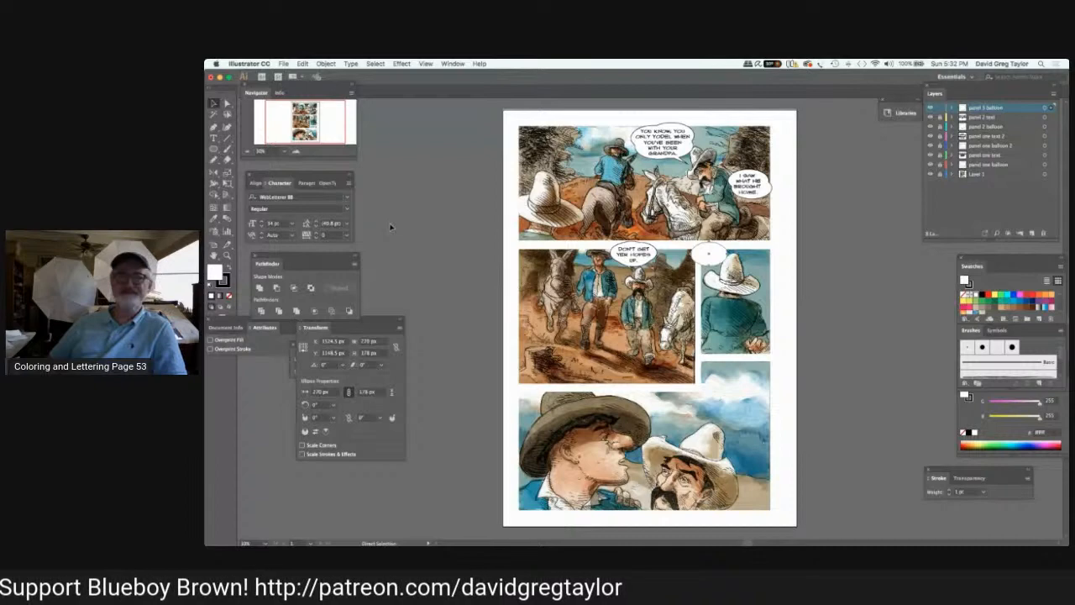
key(super+v)
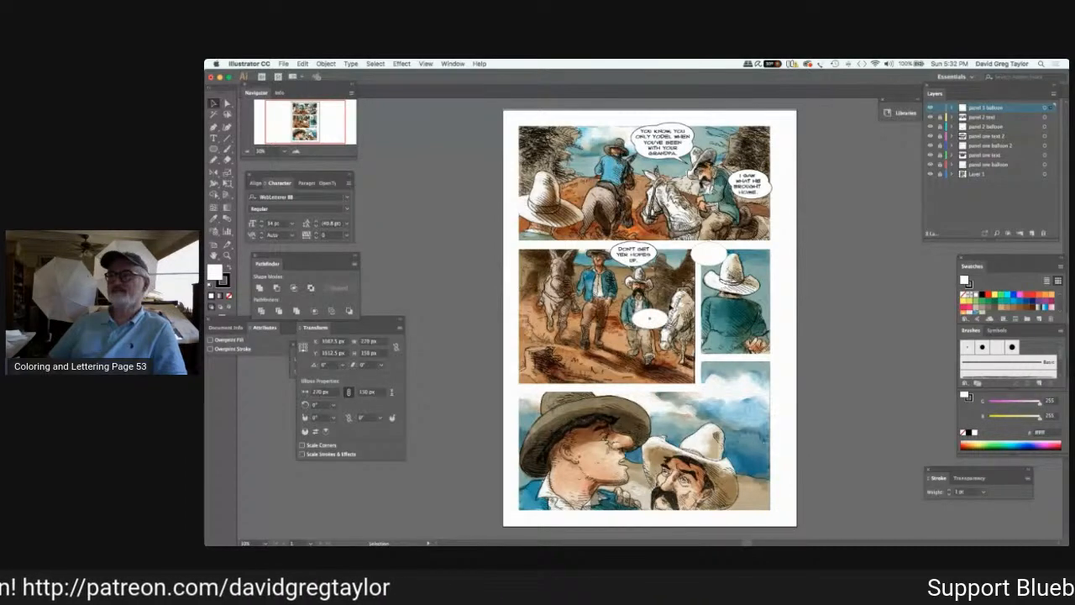
drag(653, 317, 758, 256)
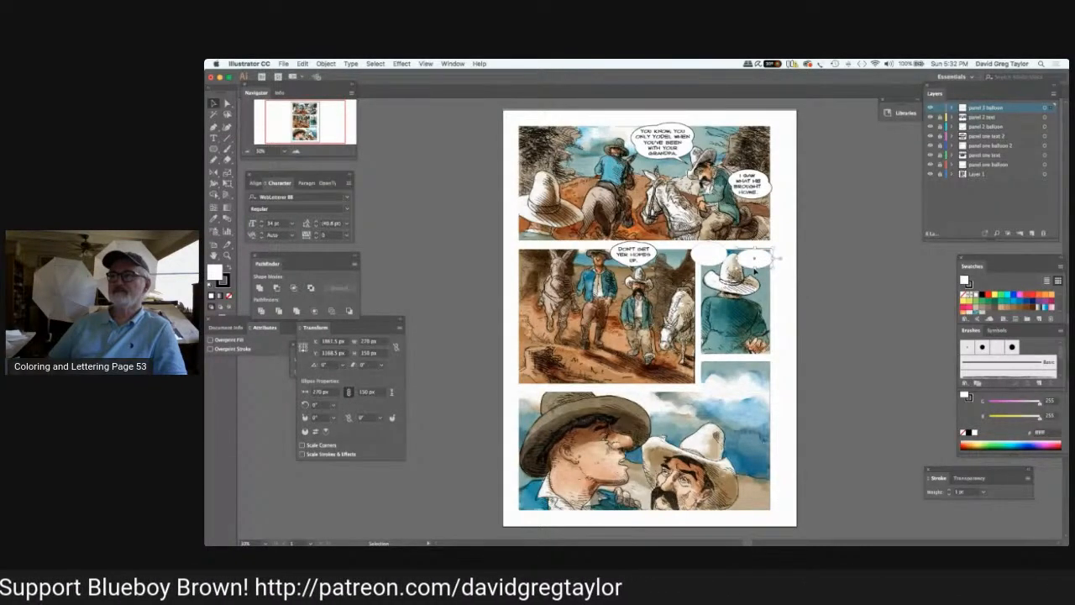
double_click(754, 267)
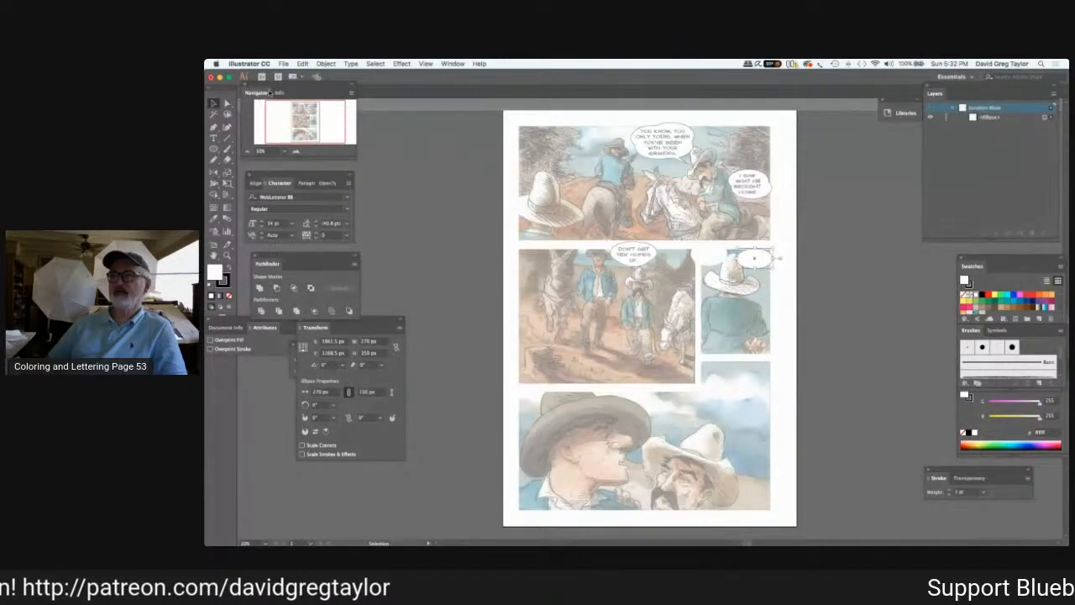
drag(327, 91, 336, 114)
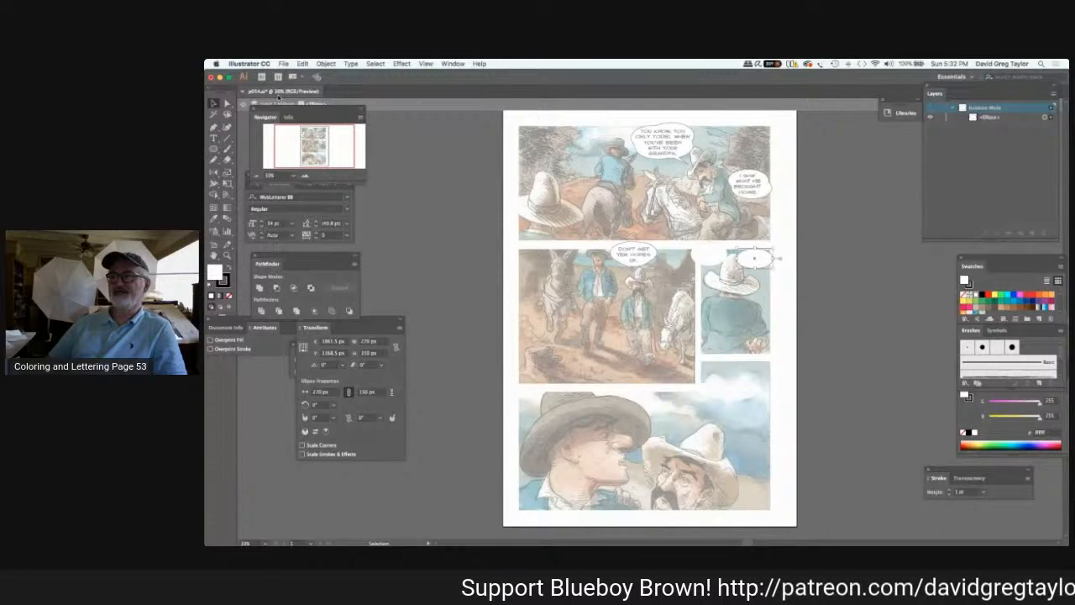
drag(311, 110, 317, 134)
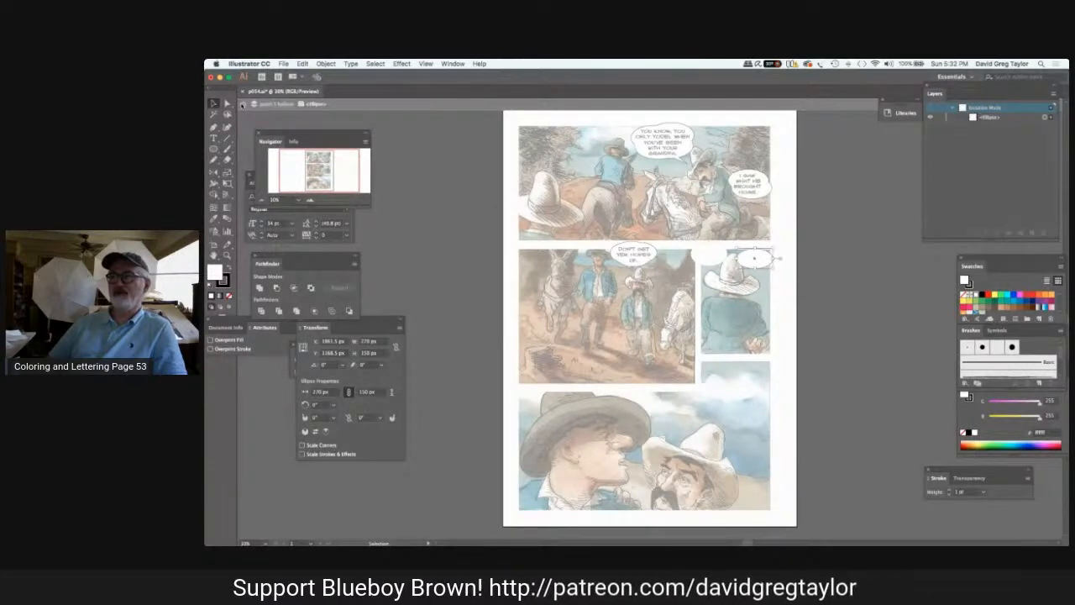
click(243, 104)
click(287, 129)
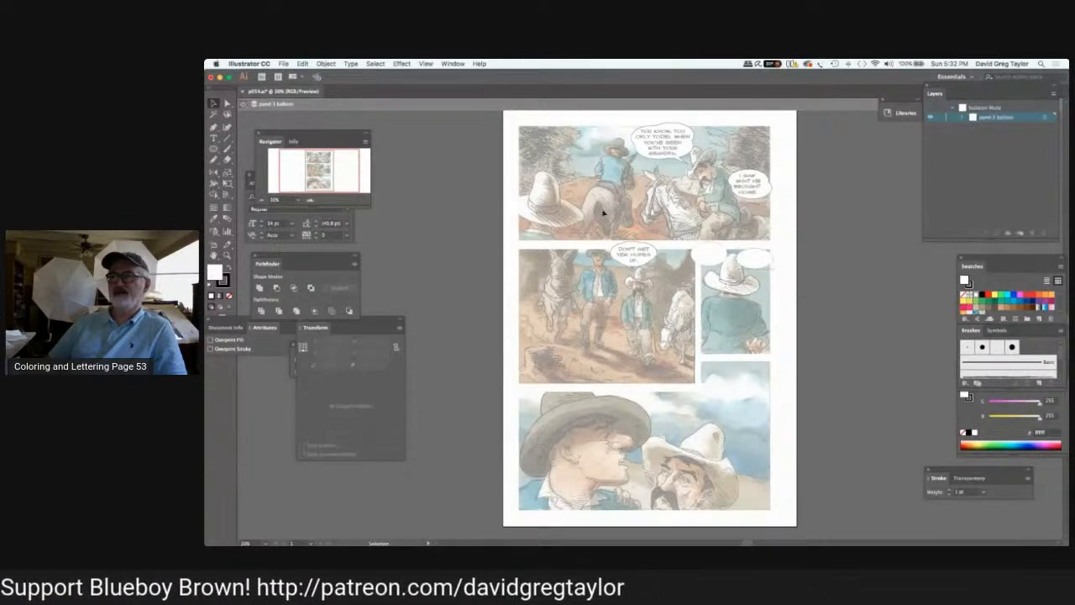
click(243, 104)
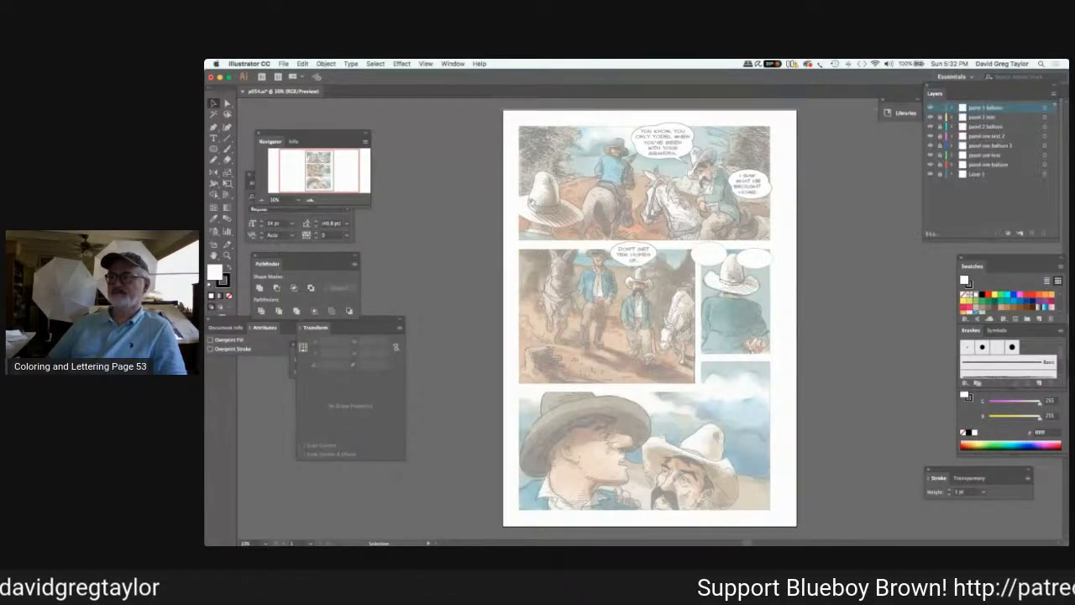
Resize the right-hand balloon to about 279 by 167 px, rotate it slightly and reposition it in panel 3's upper-right corner.
click(744, 262)
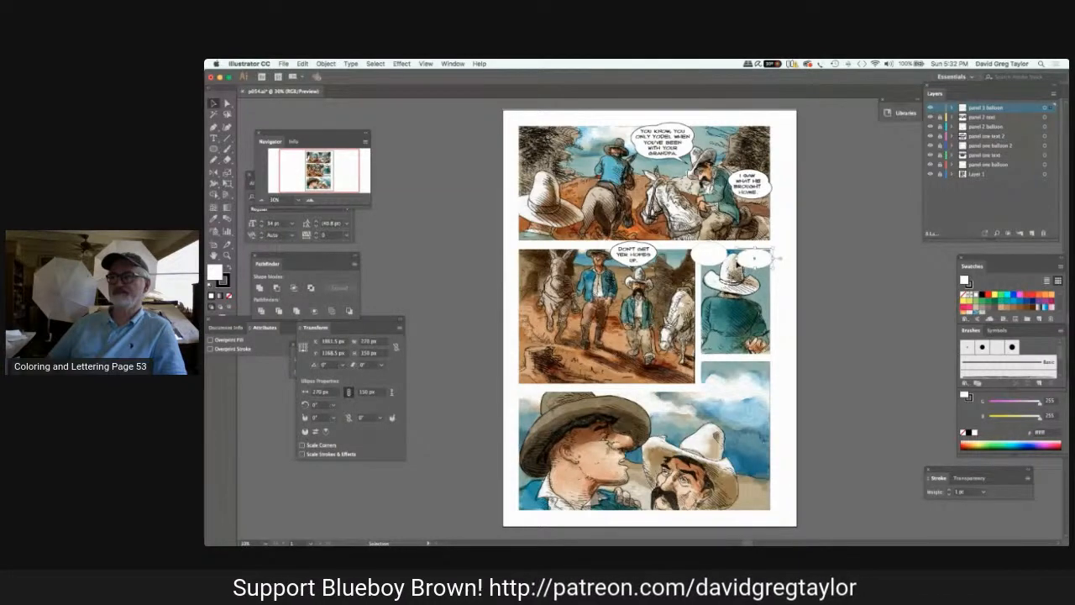
mouse_move(776, 259)
mouse_down()
mouse_move(761, 243)
mouse_move(771, 254)
mouse_up()
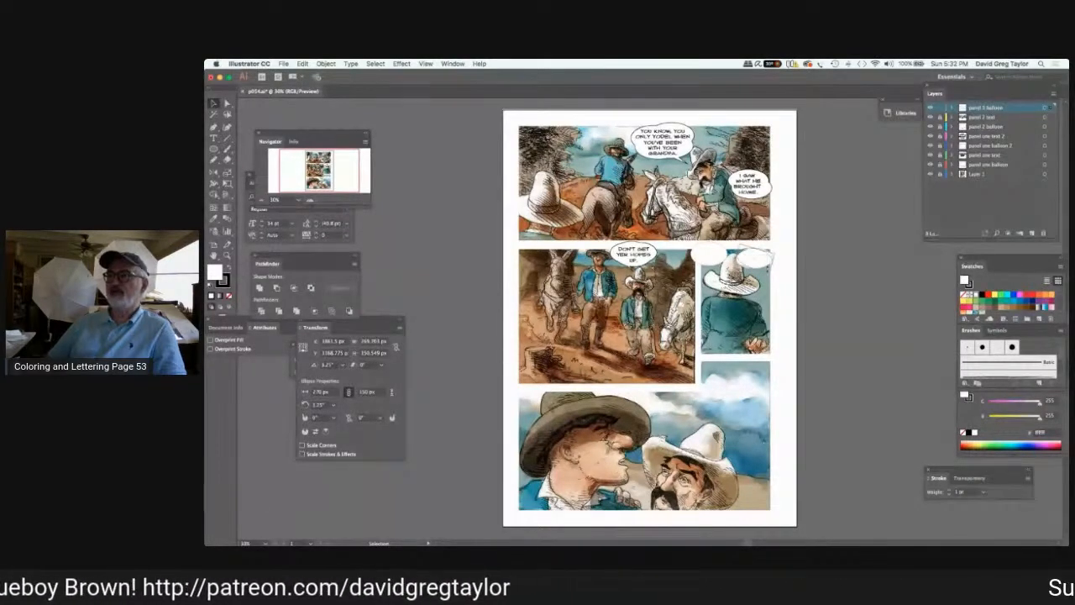
click(748, 264)
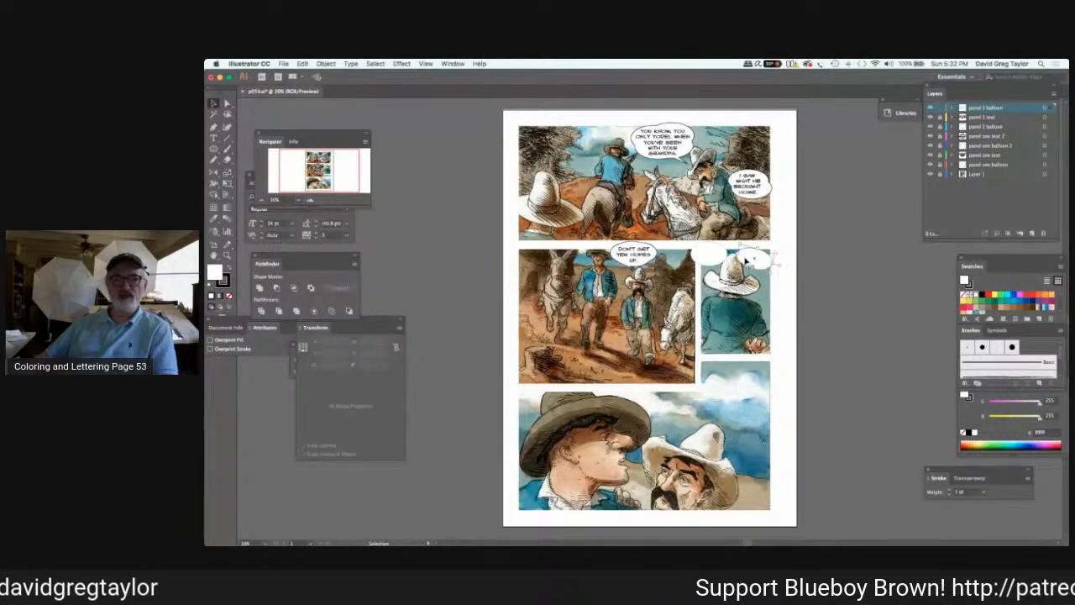
click(739, 247)
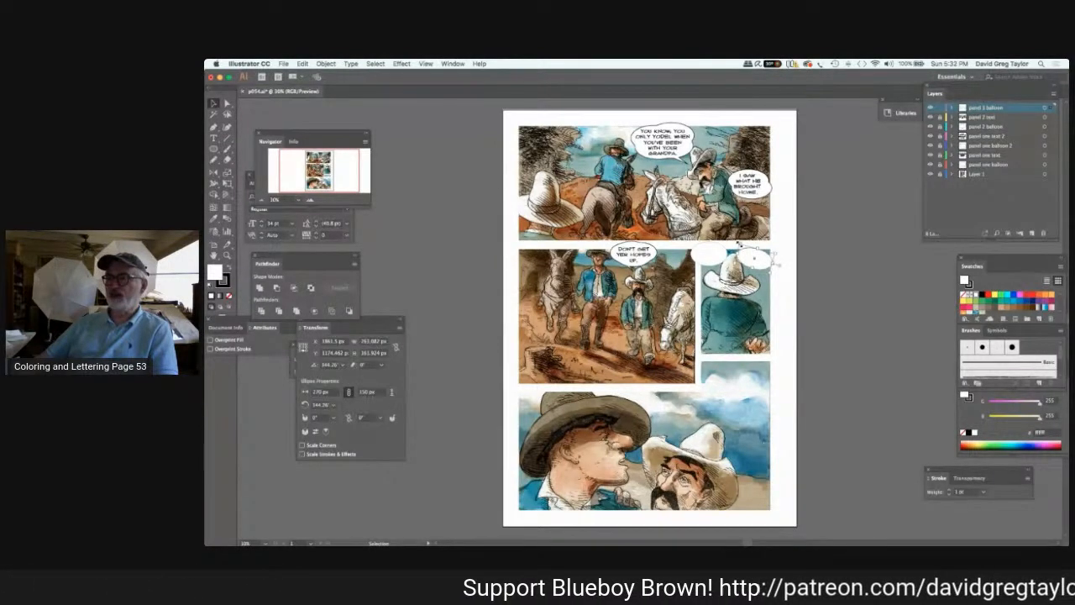
drag(739, 244, 737, 243)
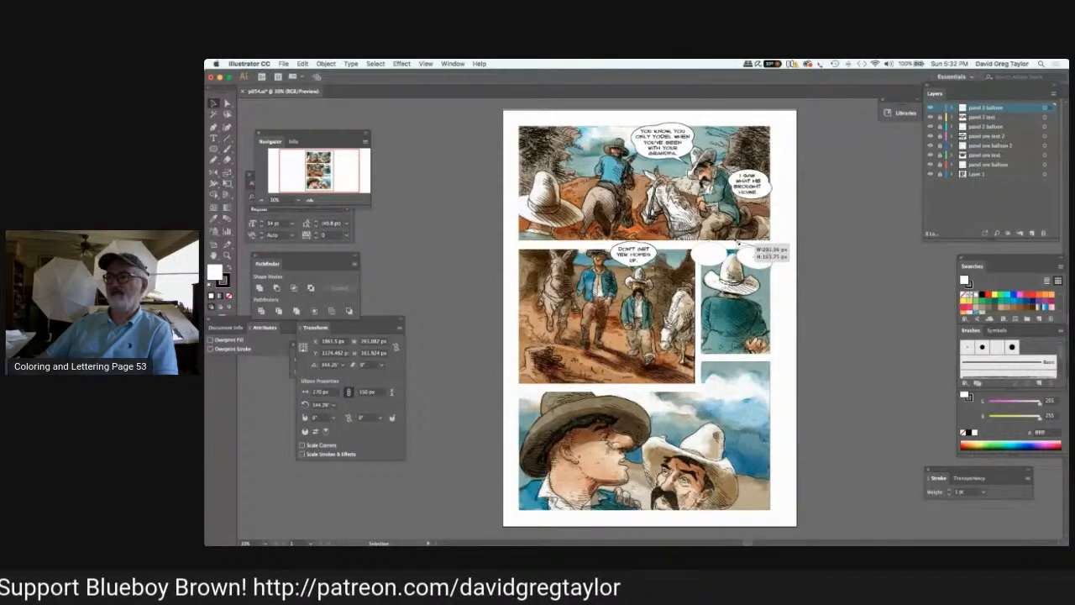
drag(739, 244, 774, 253)
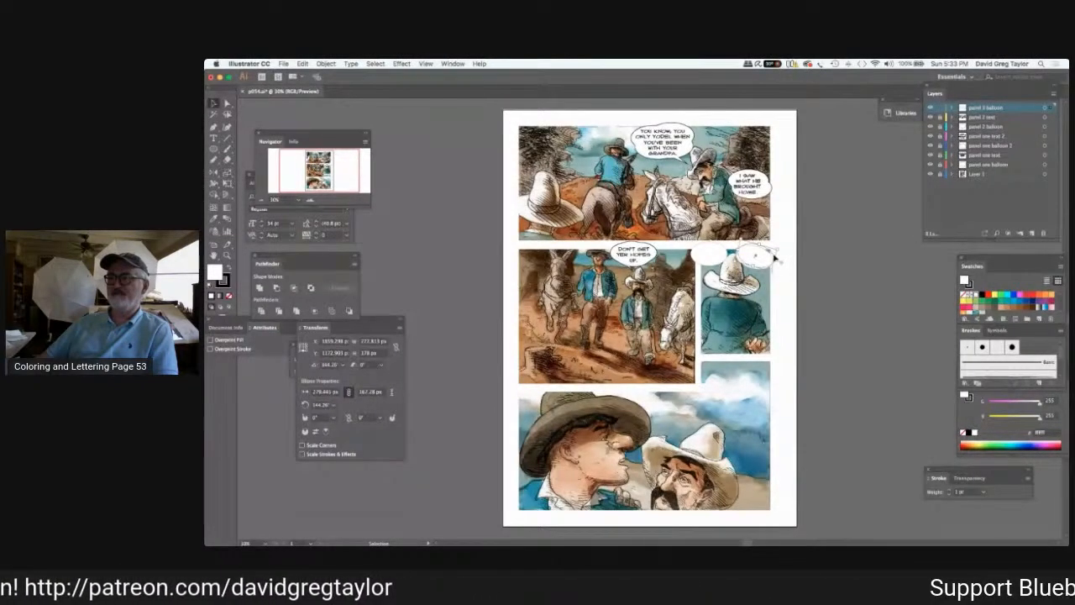
drag(782, 241, 777, 248)
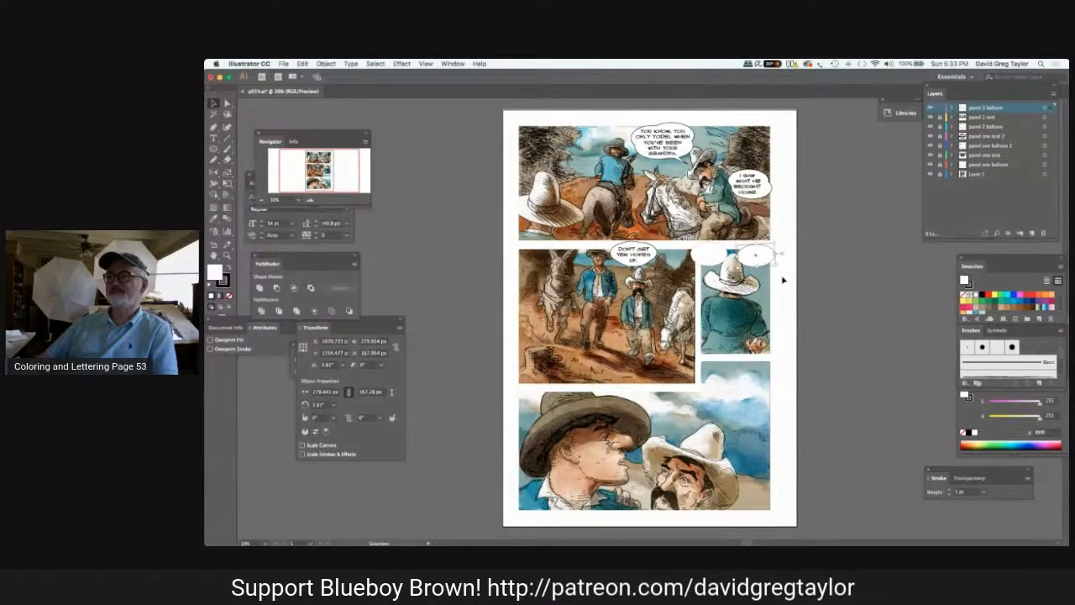
drag(753, 263, 774, 252)
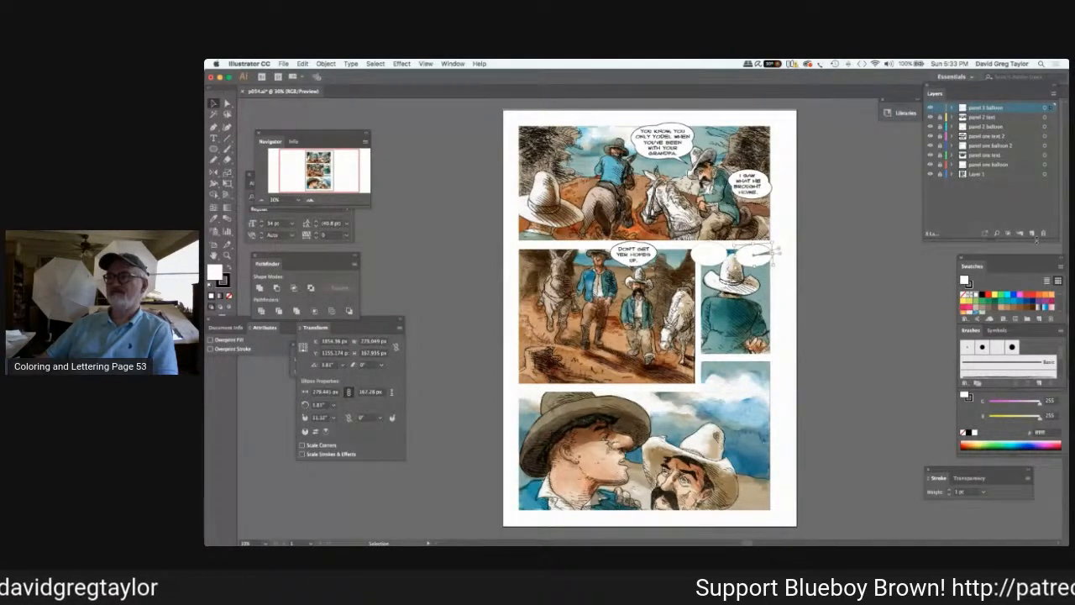
Create another layer above "panel 3 balloon" and name it "panel 3 text".
click(1033, 233)
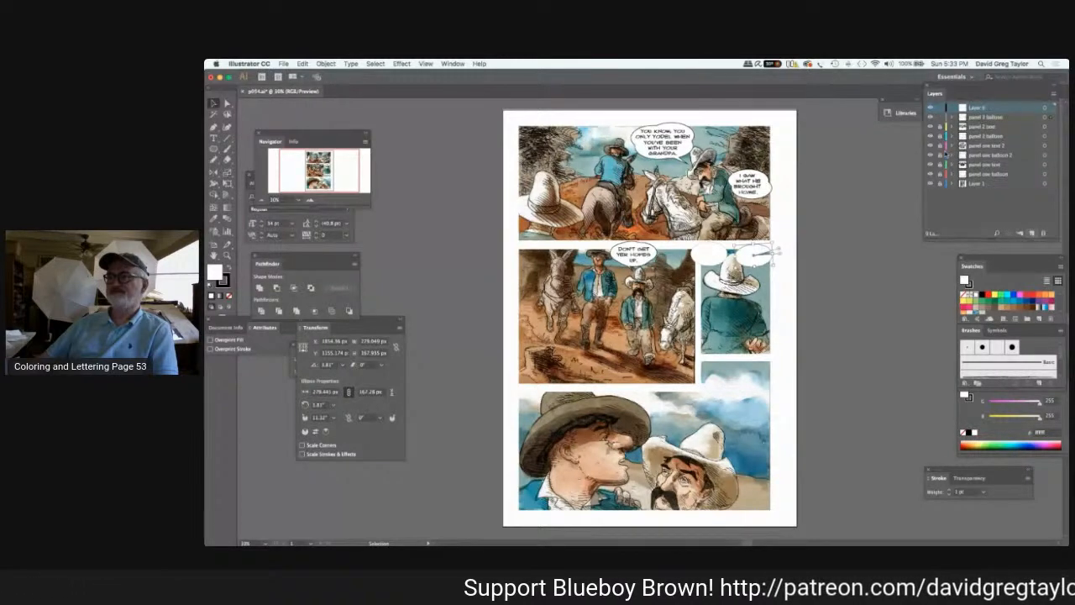
double_click(977, 107)
text(panel 3 te)
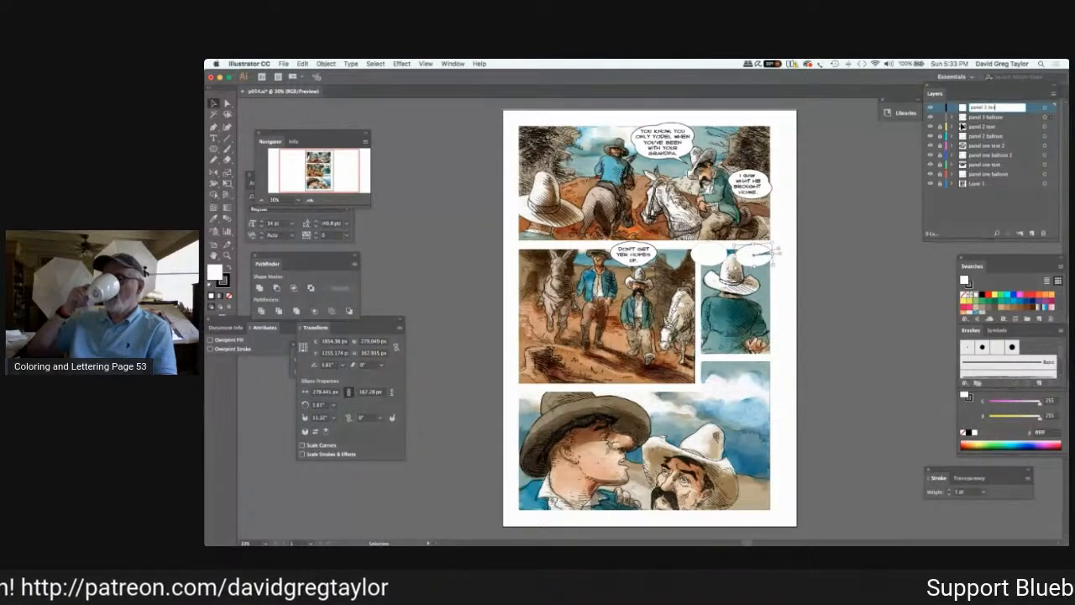
text(xt)
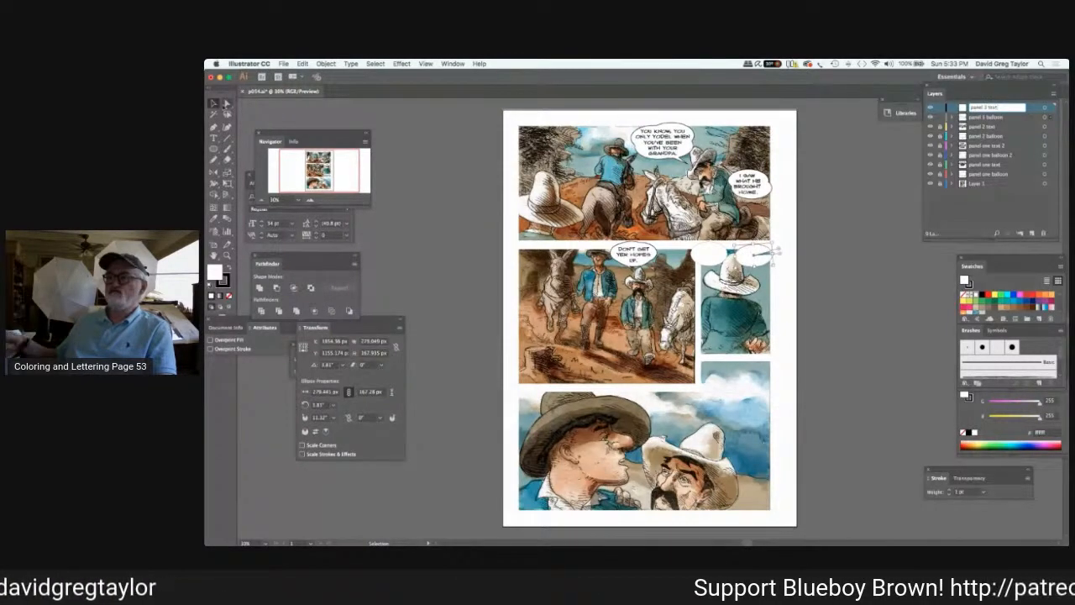
Try to start text at the edge of the right-hand balloon in panel 3 and undo the attempt.
click(213, 136)
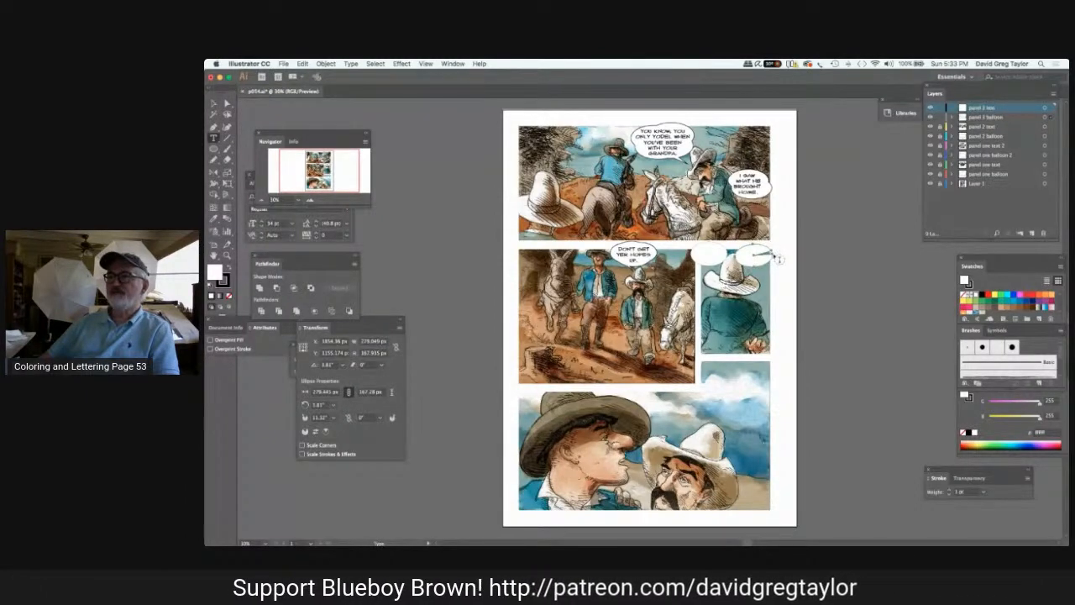
click(775, 257)
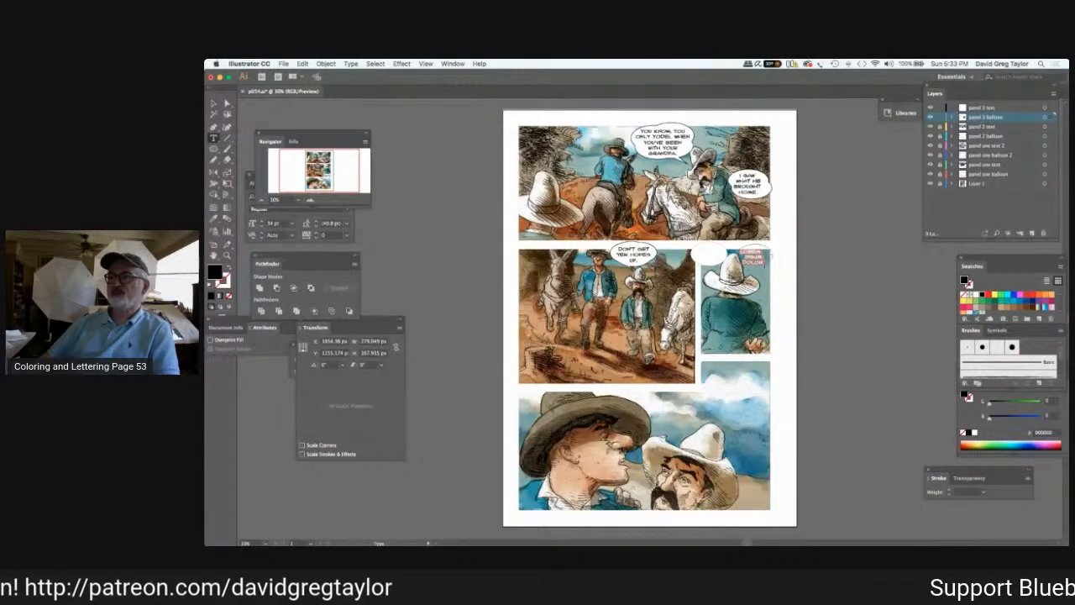
key(BackSpace)
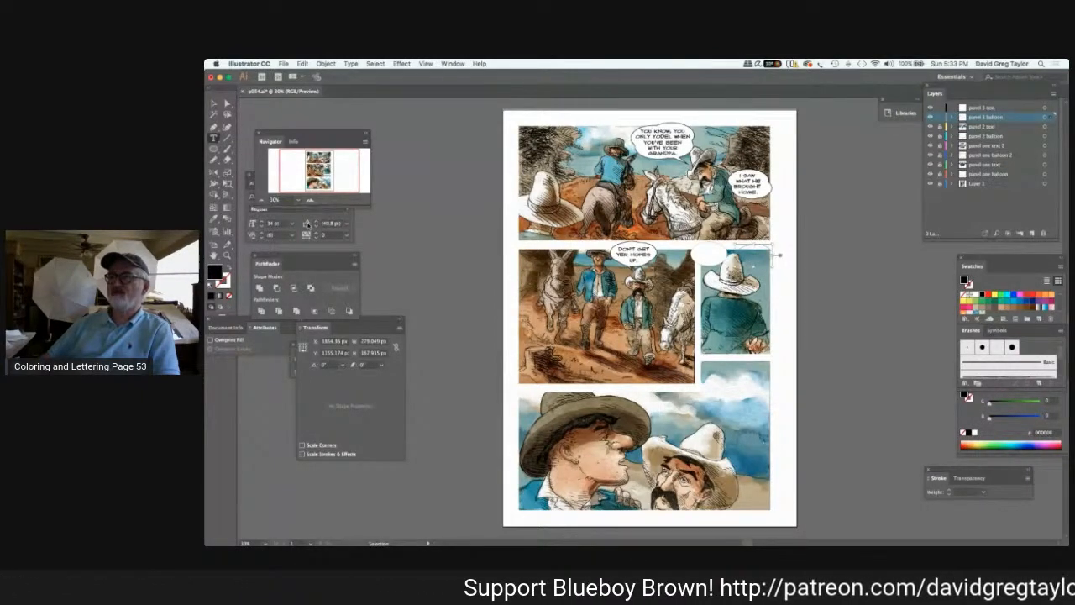
key(cmd+z)
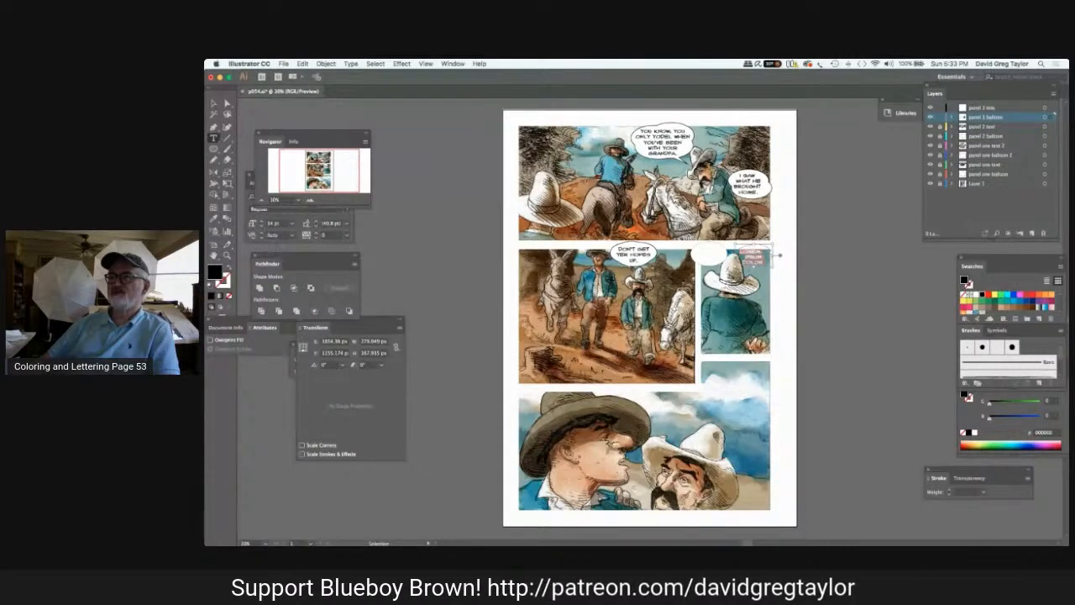
key(super+z)
key(super+z)
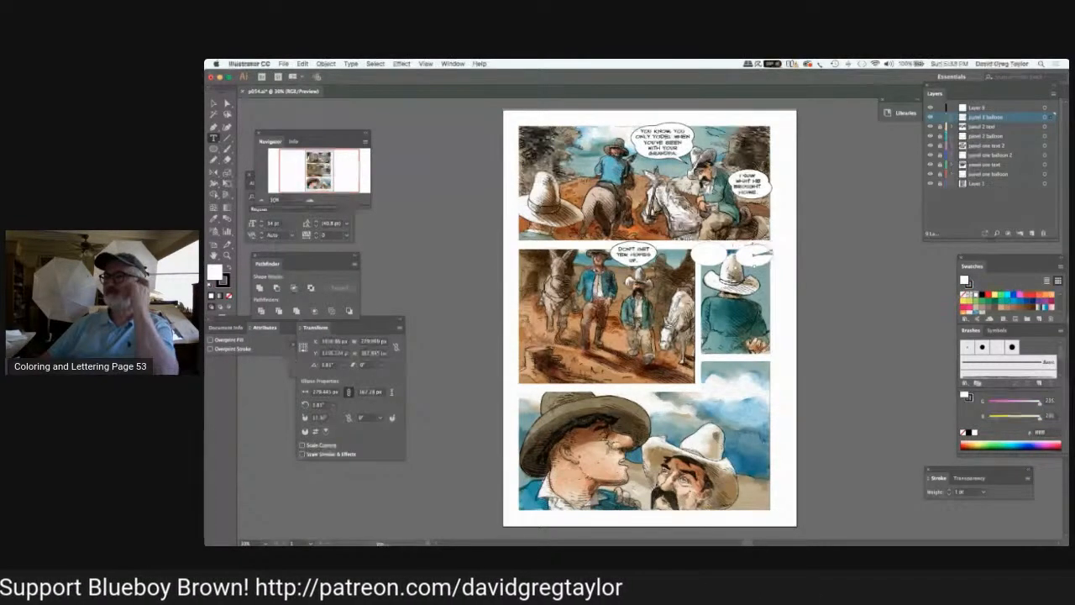
Adjust the pie angles of the right-hand balloon in panel 3, and undo the changes back to the full ellipse.
key(v)
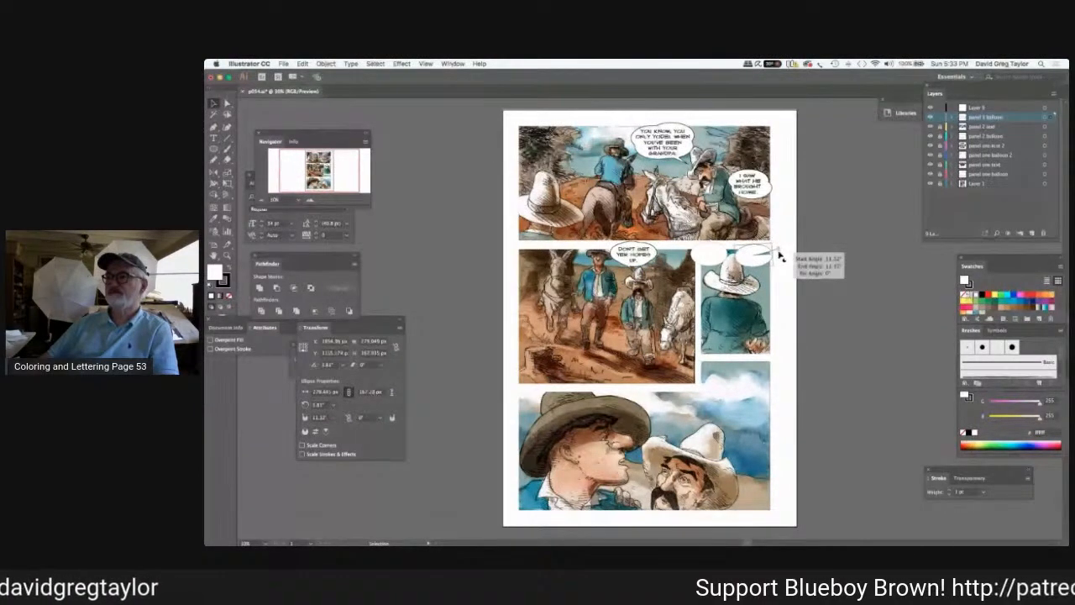
drag(779, 254, 775, 285)
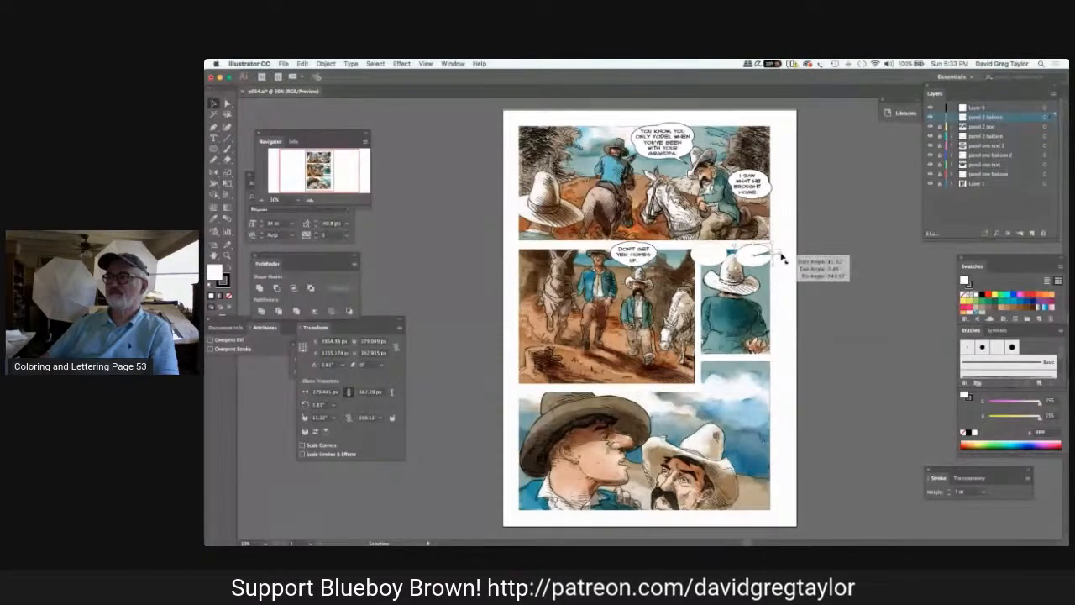
drag(782, 259, 781, 260)
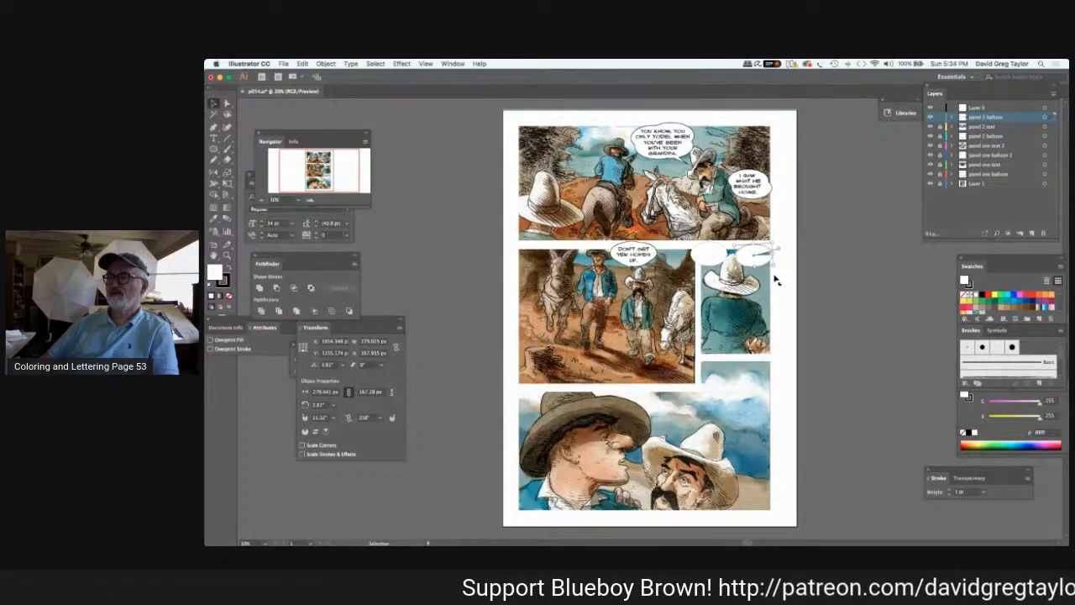
key(a)
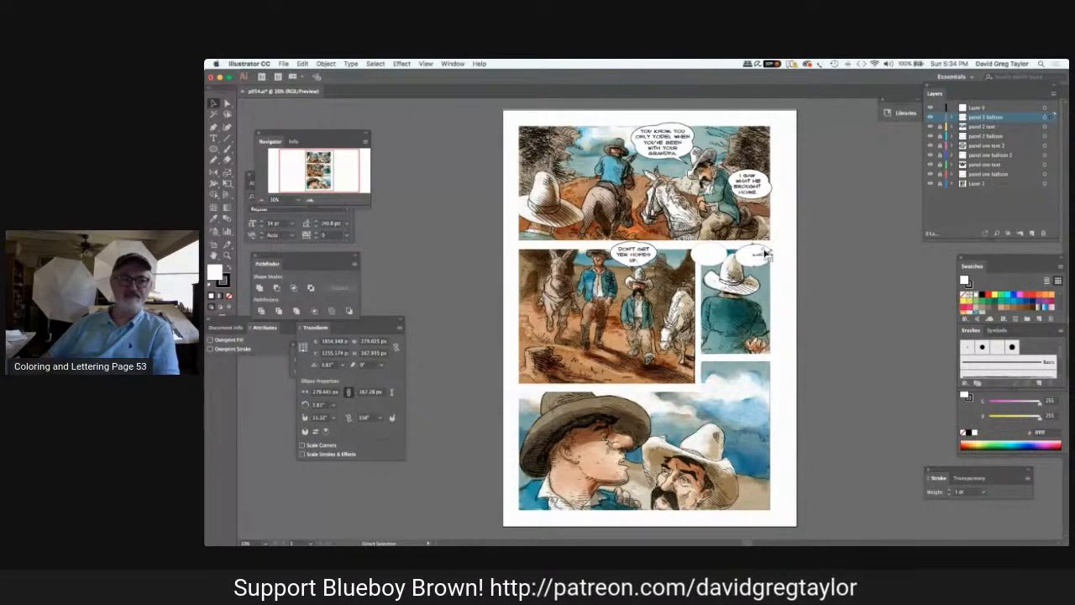
key(v)
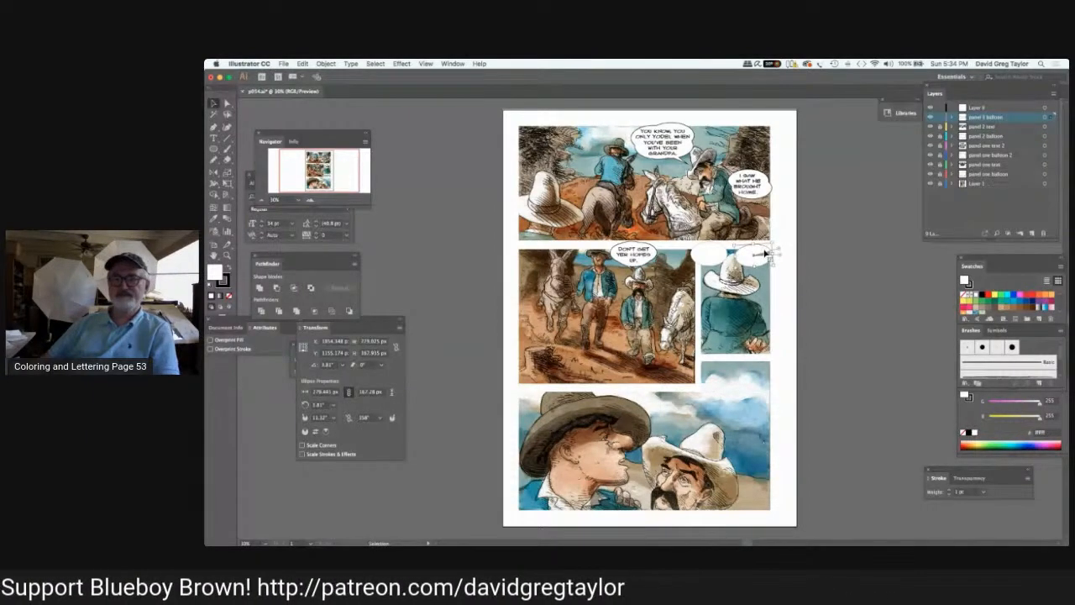
click(302, 64)
click(315, 83)
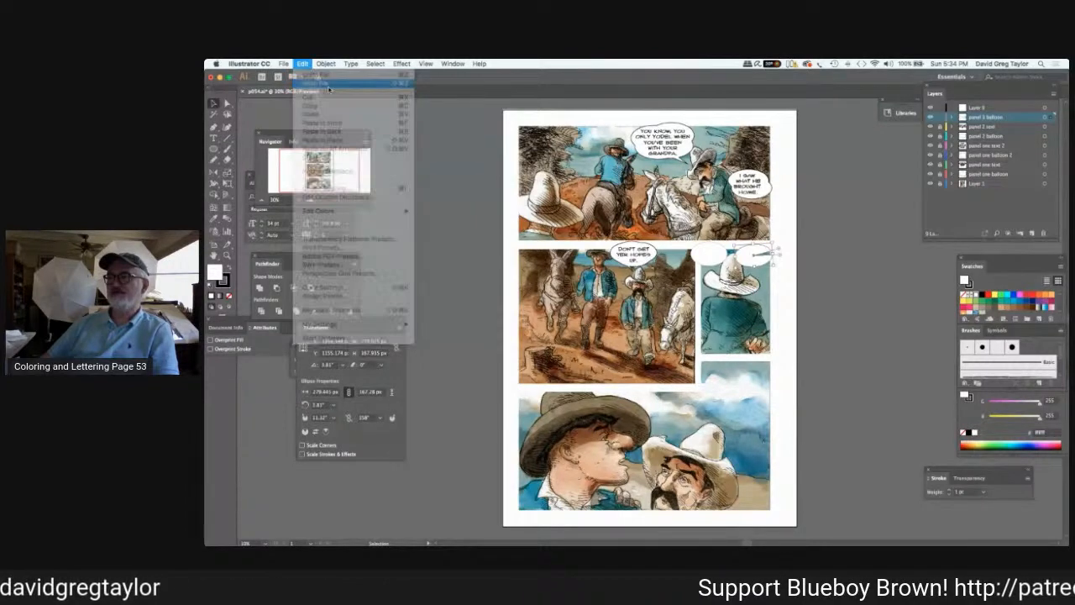
click(383, 133)
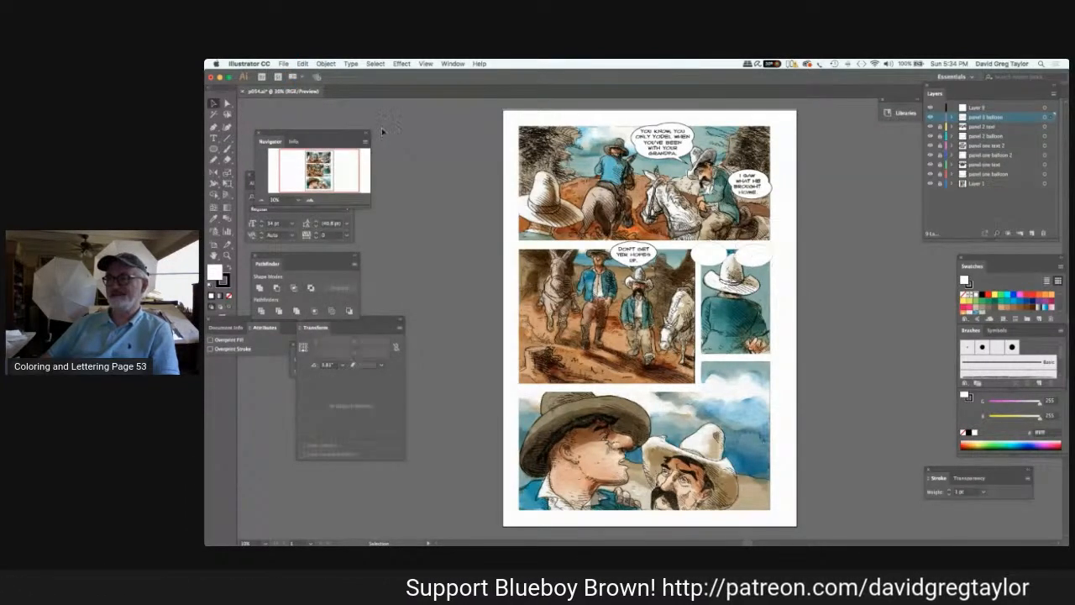
Lock the "panel 3 balloon" layer and rename the unnamed layer above it "panel 3 text".
click(949, 108)
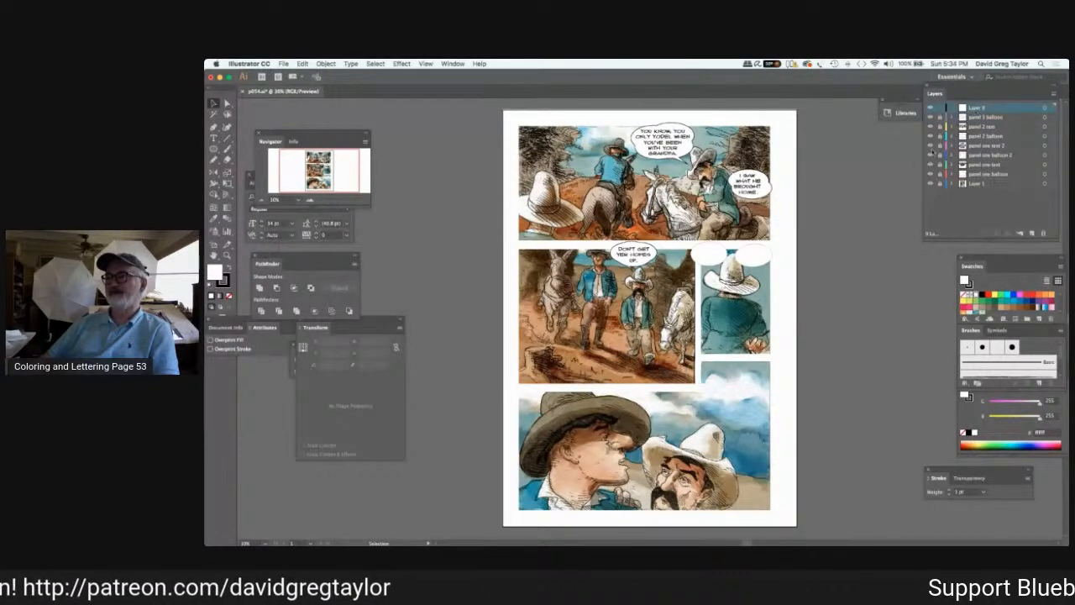
double_click(976, 108)
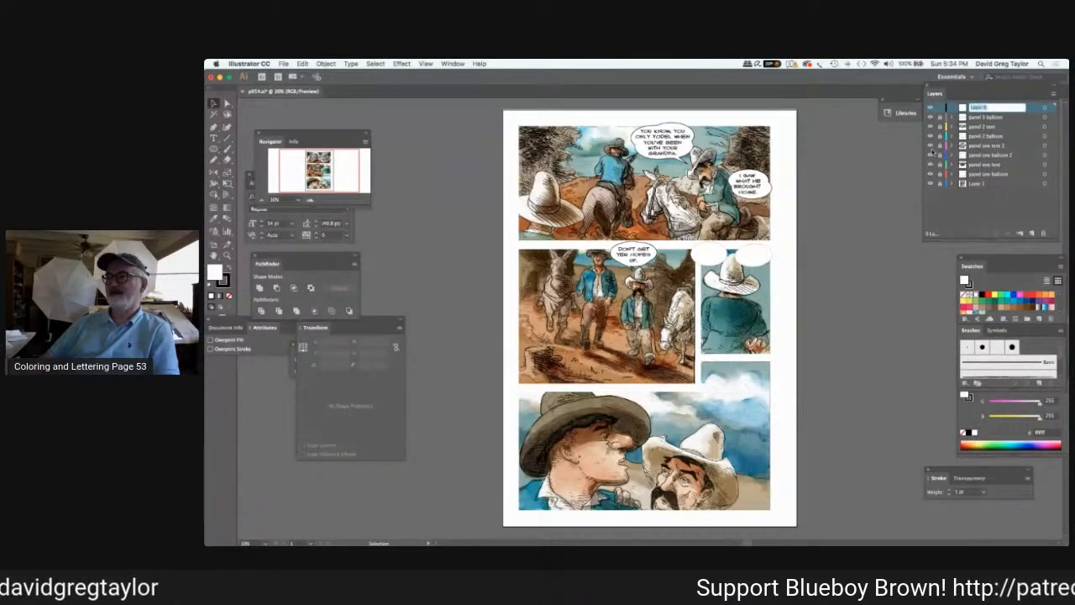
text(panel 3)
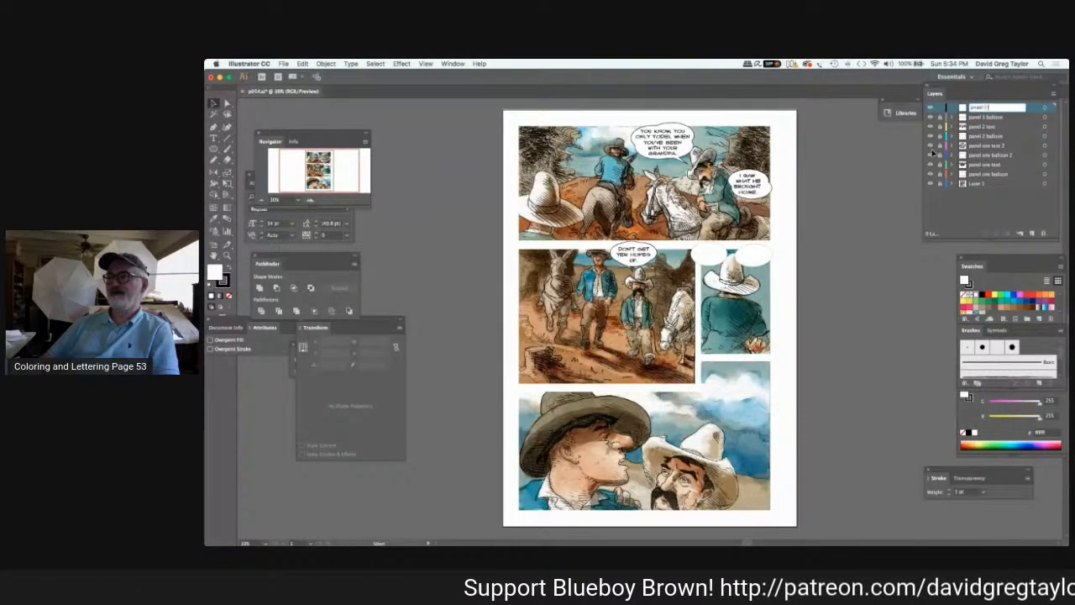
text( text)
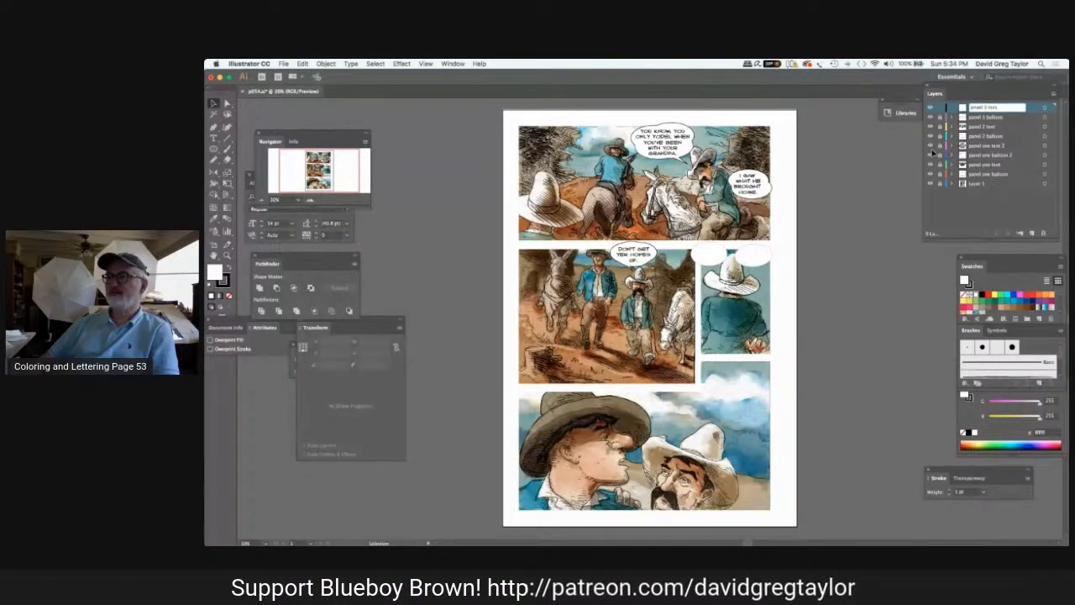
key(Return)
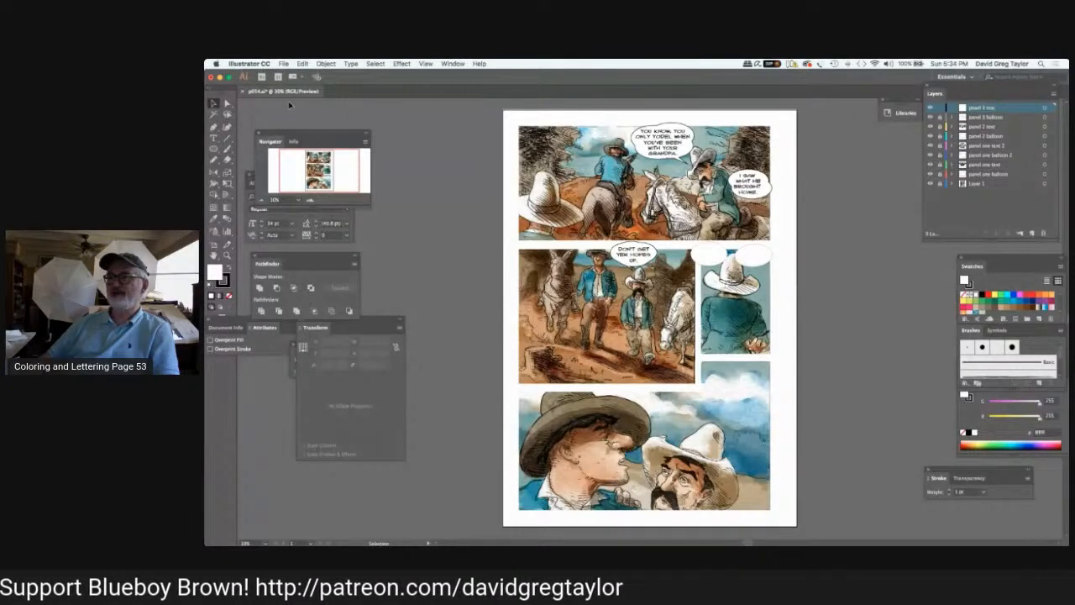
Add the text "THESE THING" and "TAKE TIME" on two lines over the left-hand balloon in panel 3.
key(t)
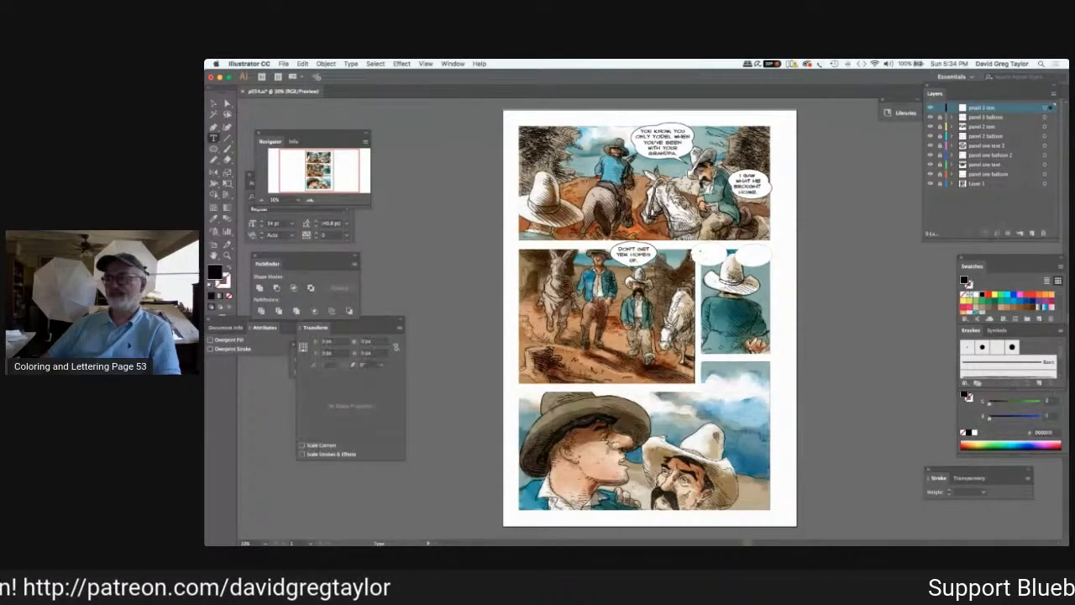
click(700, 252)
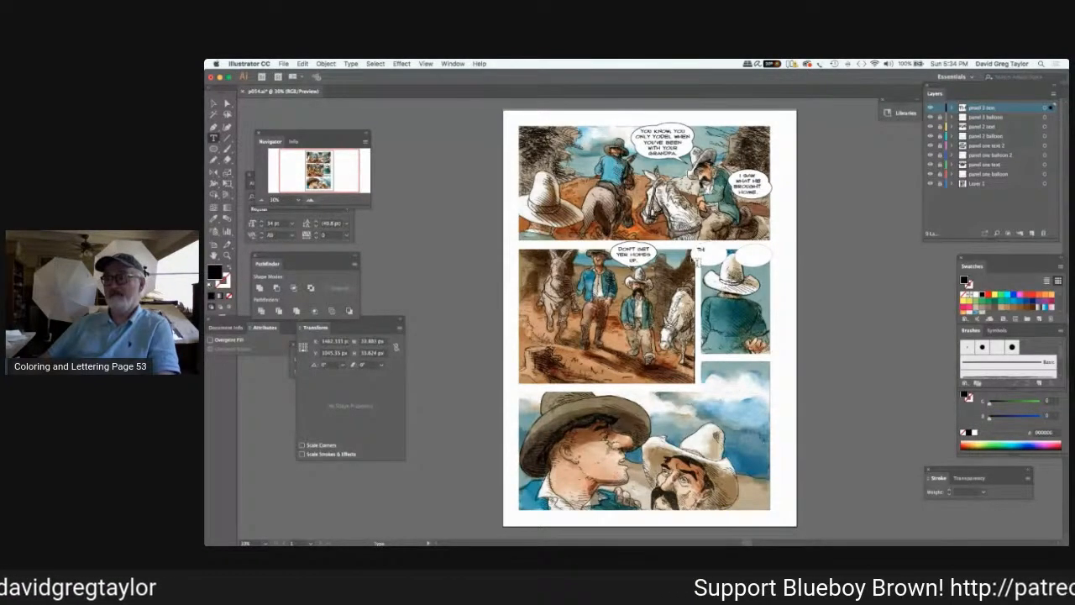
text(THERE THING)
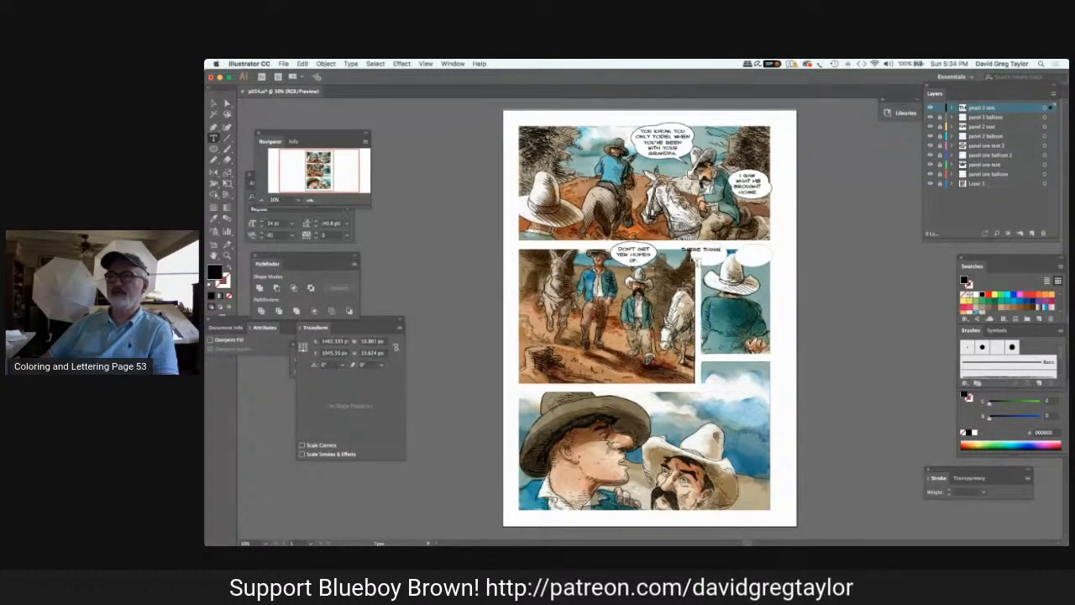
key(Return)
text(TAKE T)
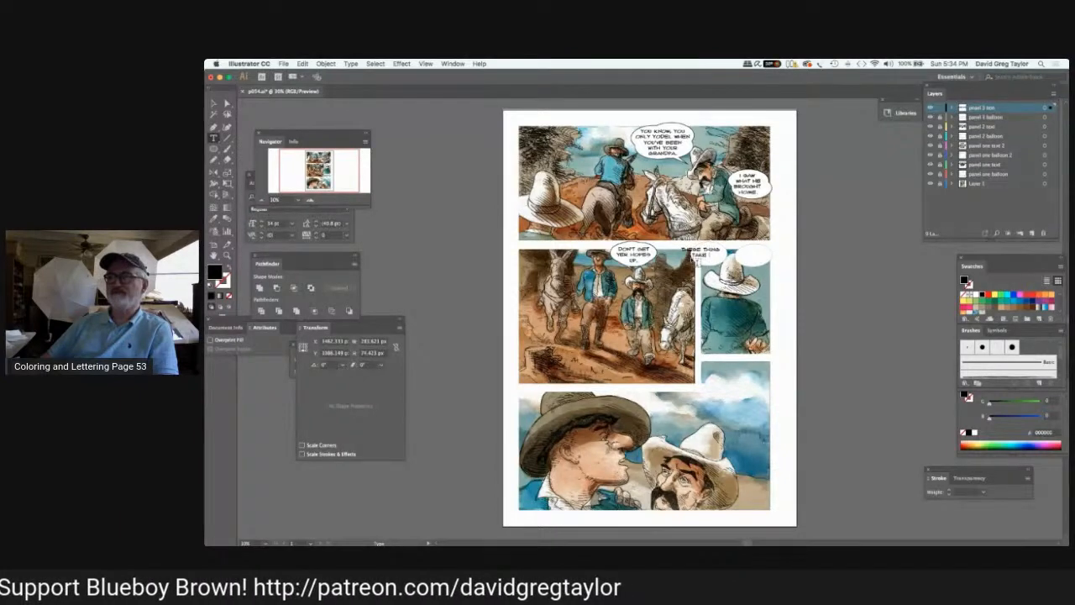
text(OME)
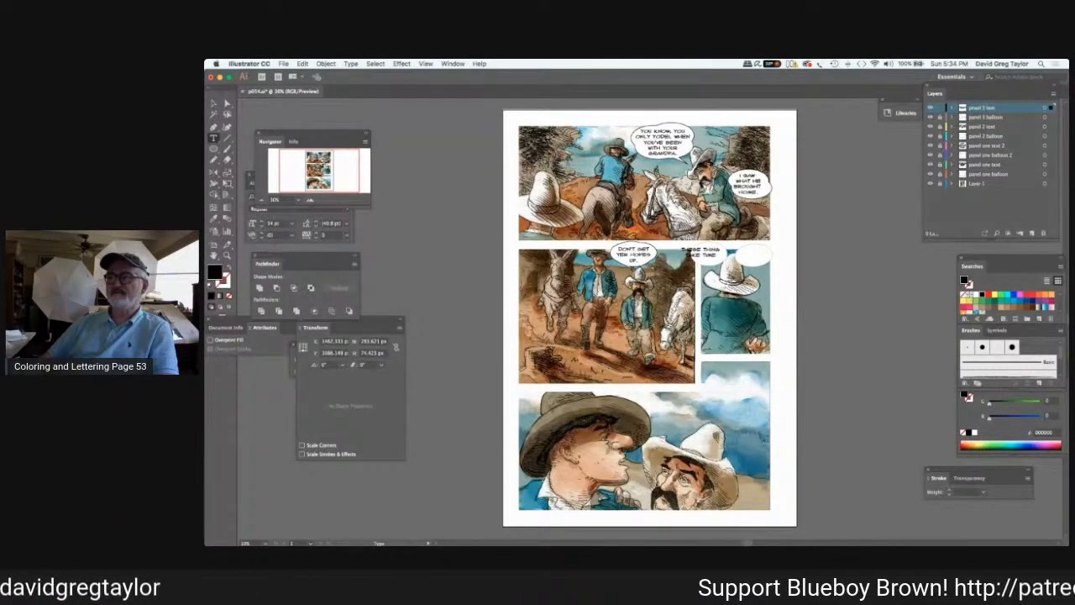
Reposition the two-line text within the left-hand balloon in panel 3.
click(214, 102)
click(702, 252)
click(702, 257)
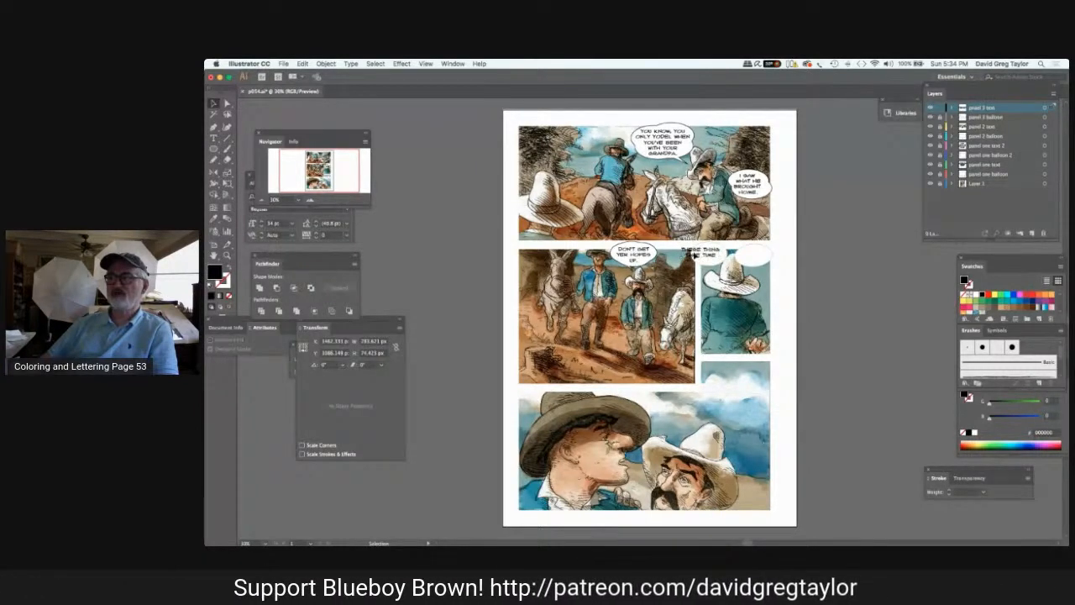
click(697, 254)
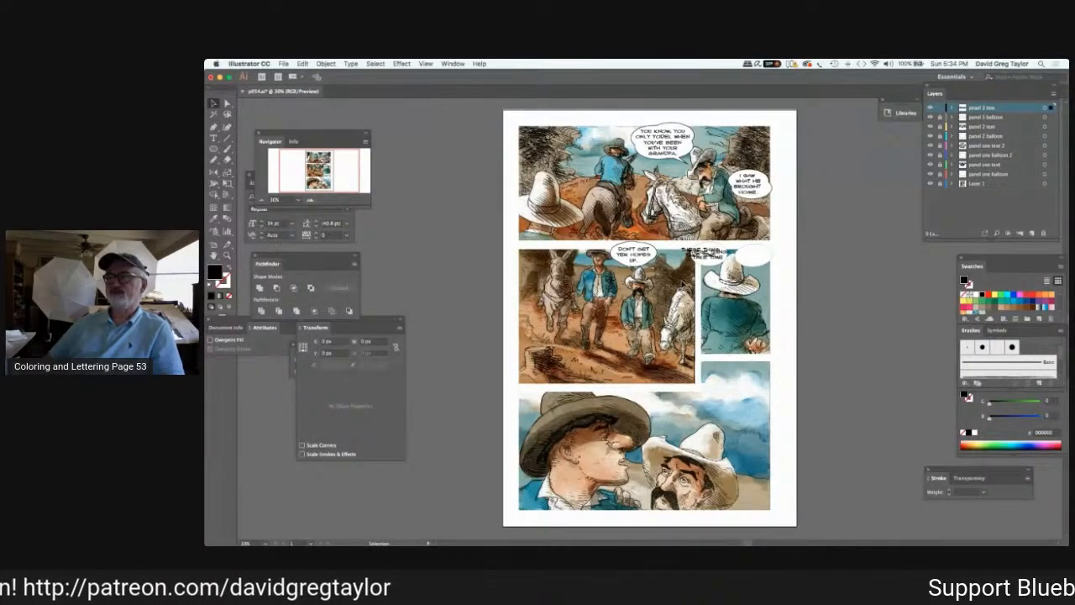
click(707, 254)
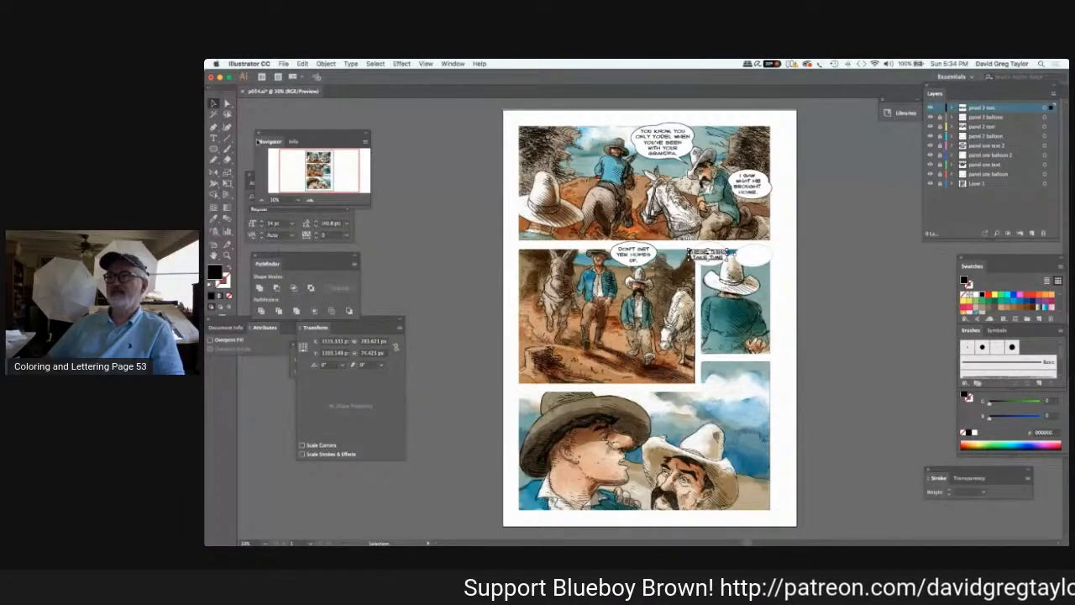
Correct the first line of the left-hand balloon's text in panel 3 to "THESE THINGS".
click(214, 138)
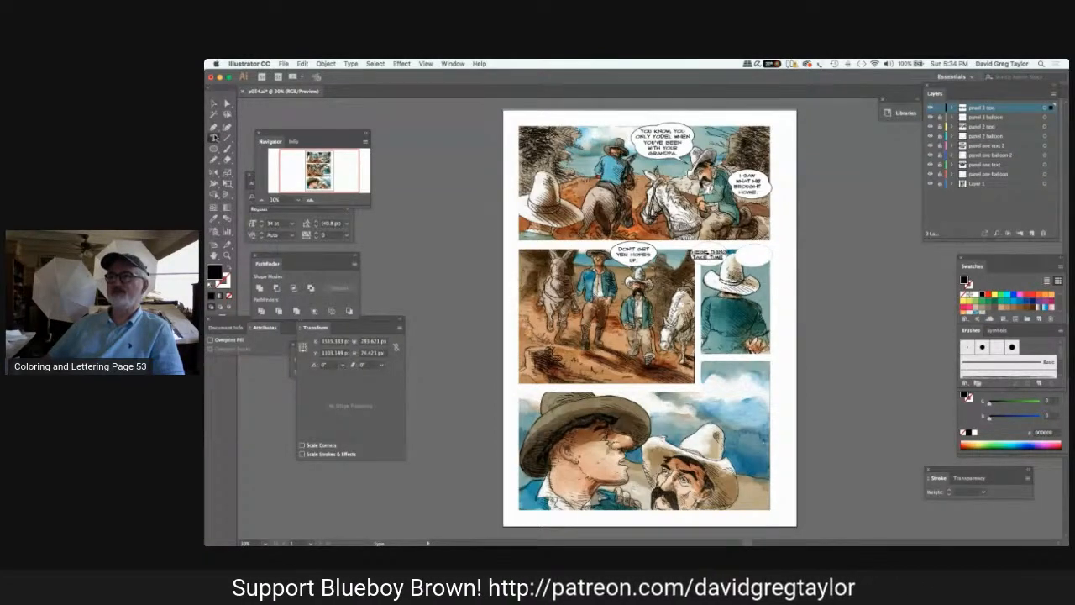
click(722, 252)
text(G)
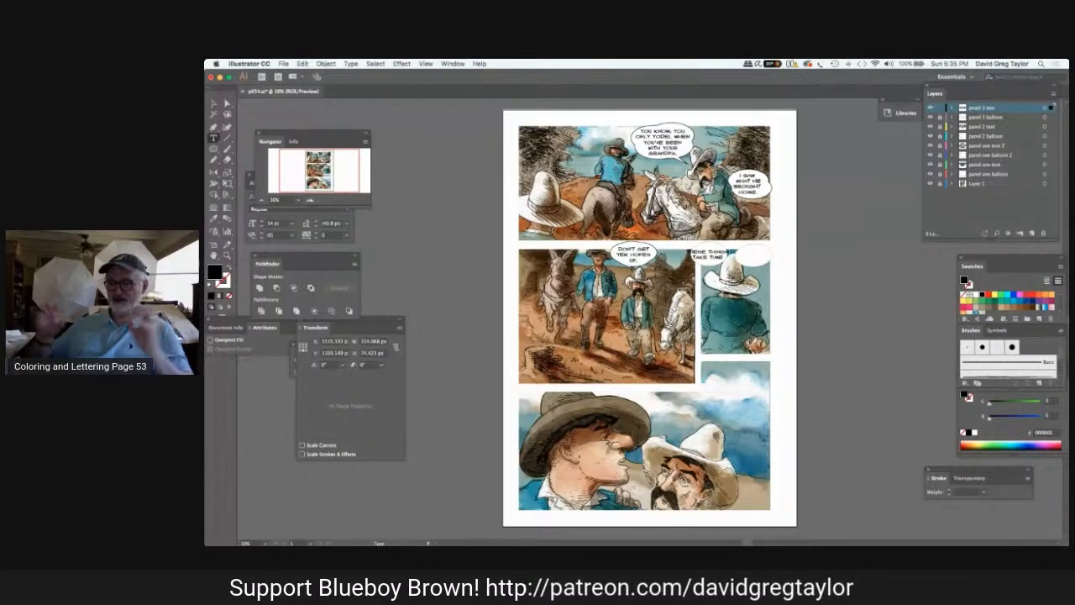
Unlock the "panel 3 balloon" layer for editing and lock the "panel 3 text" layer.
click(950, 119)
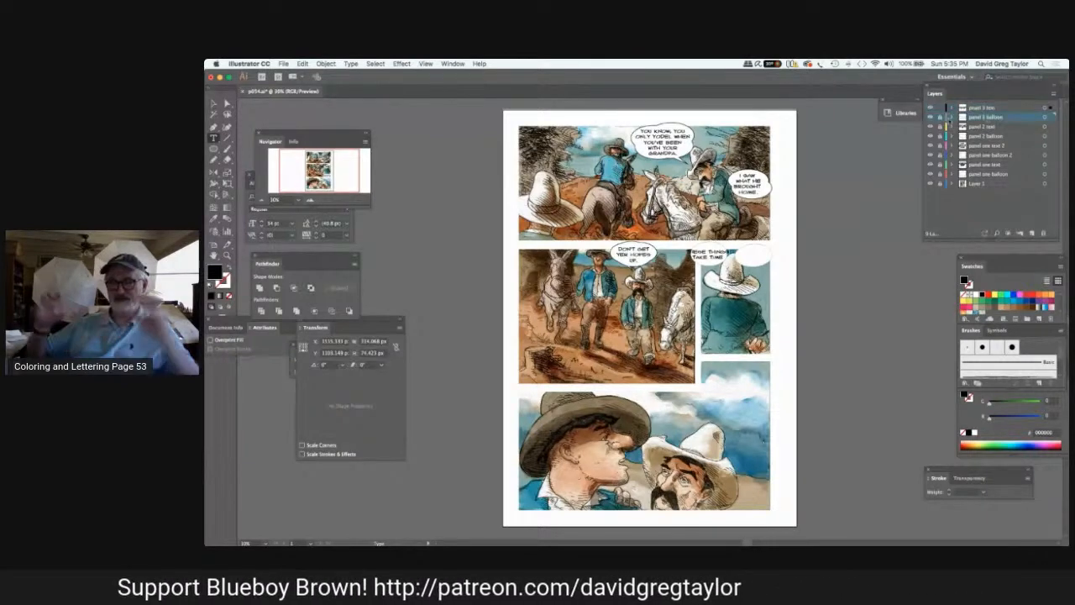
click(939, 108)
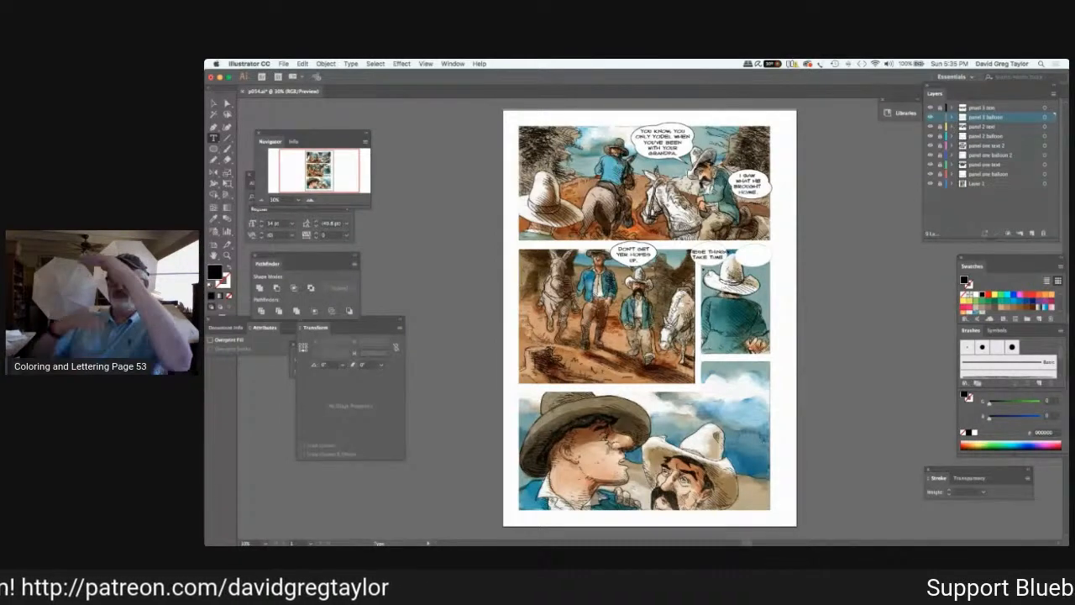
drag(692, 242, 727, 266)
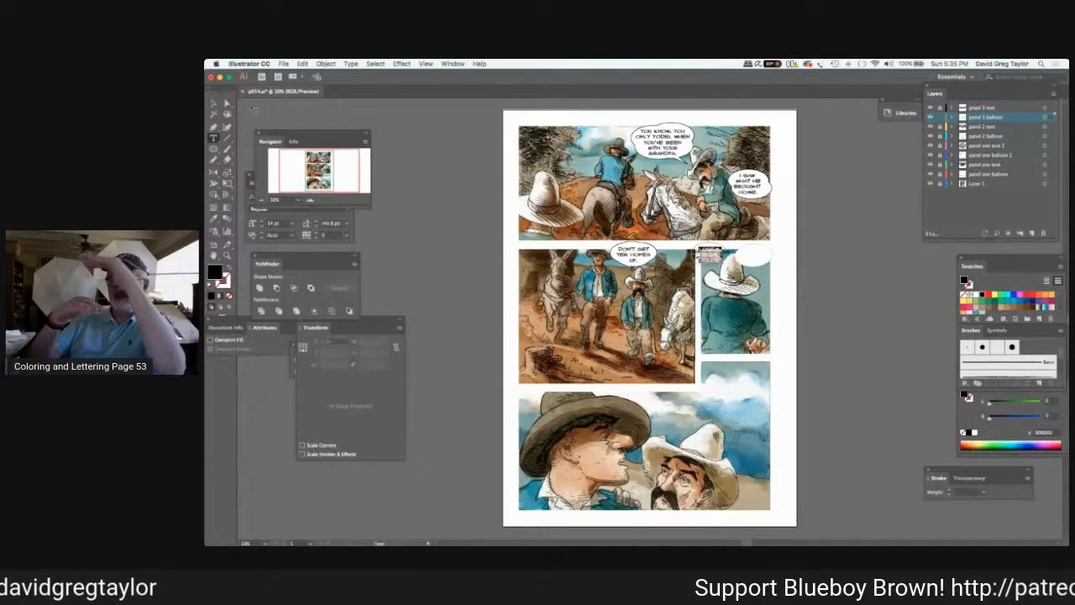
click(214, 103)
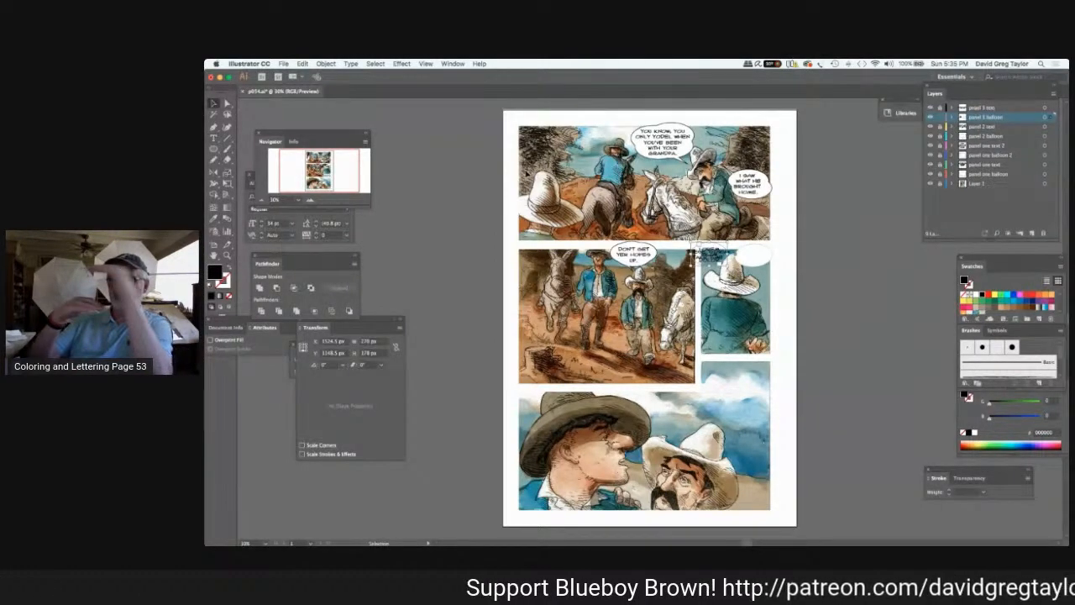
key(Delete)
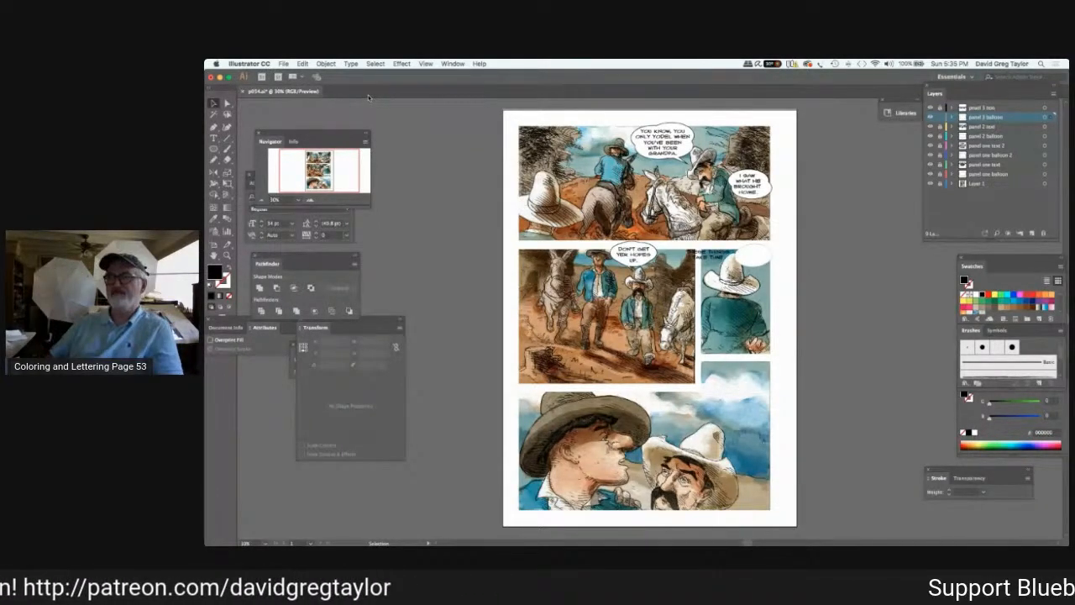
key(super+z)
click(806, 251)
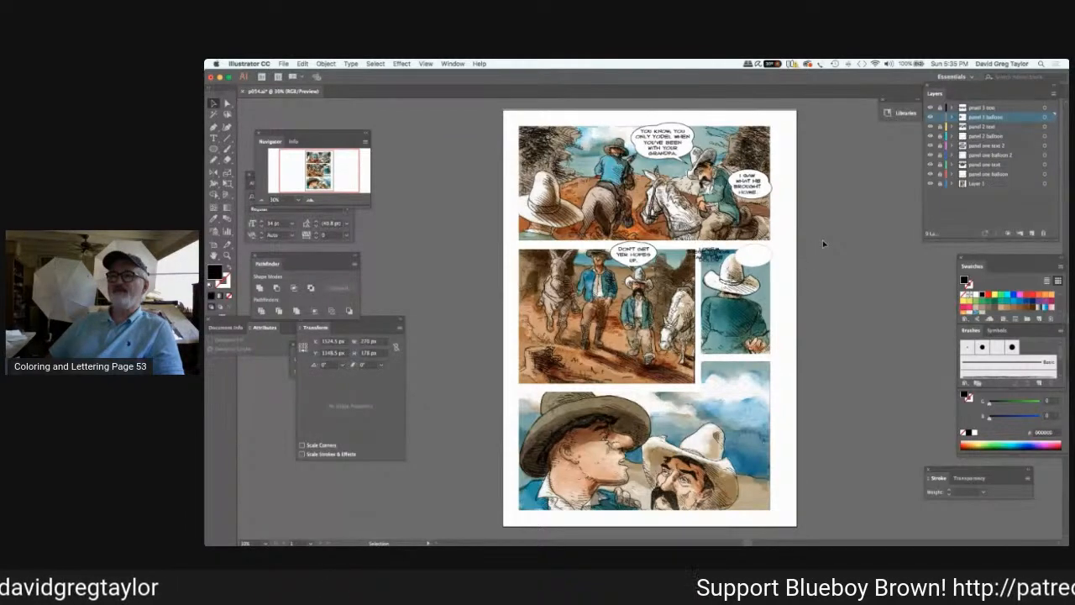
click(712, 255)
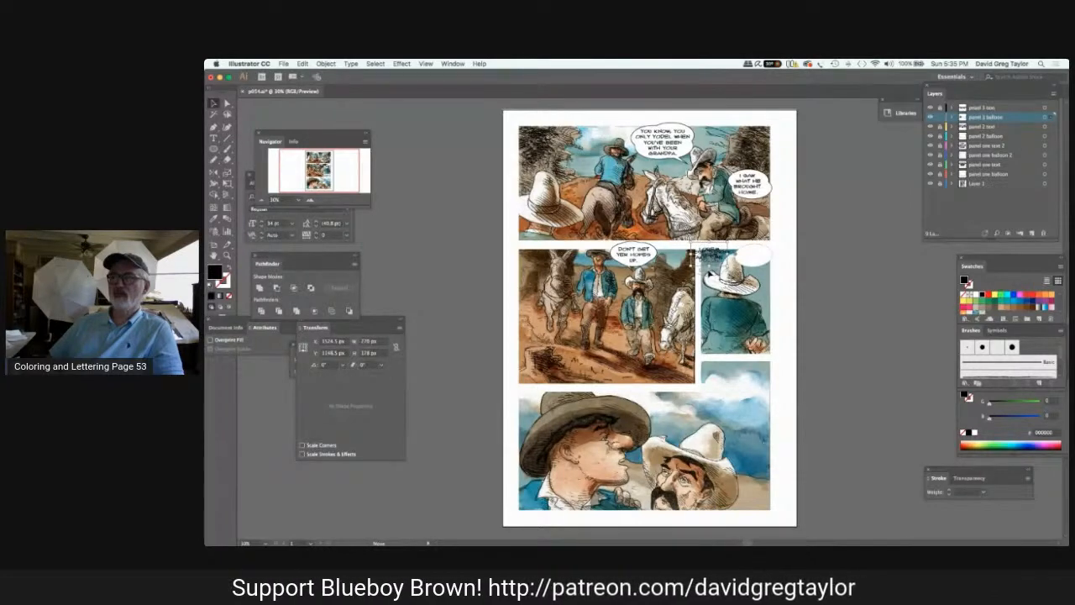
drag(736, 283, 742, 282)
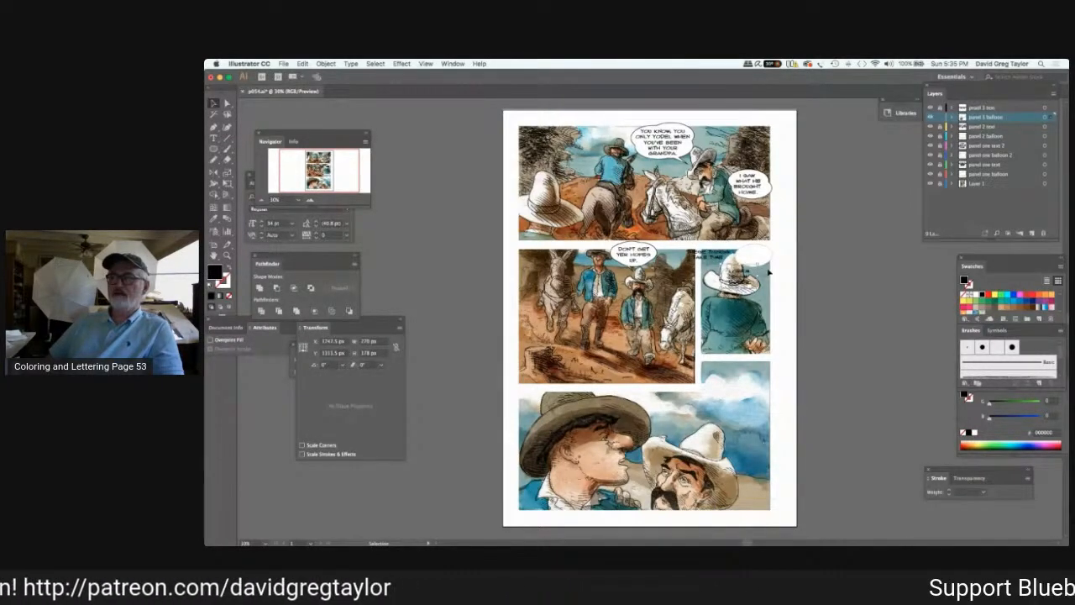
click(737, 287)
click(754, 264)
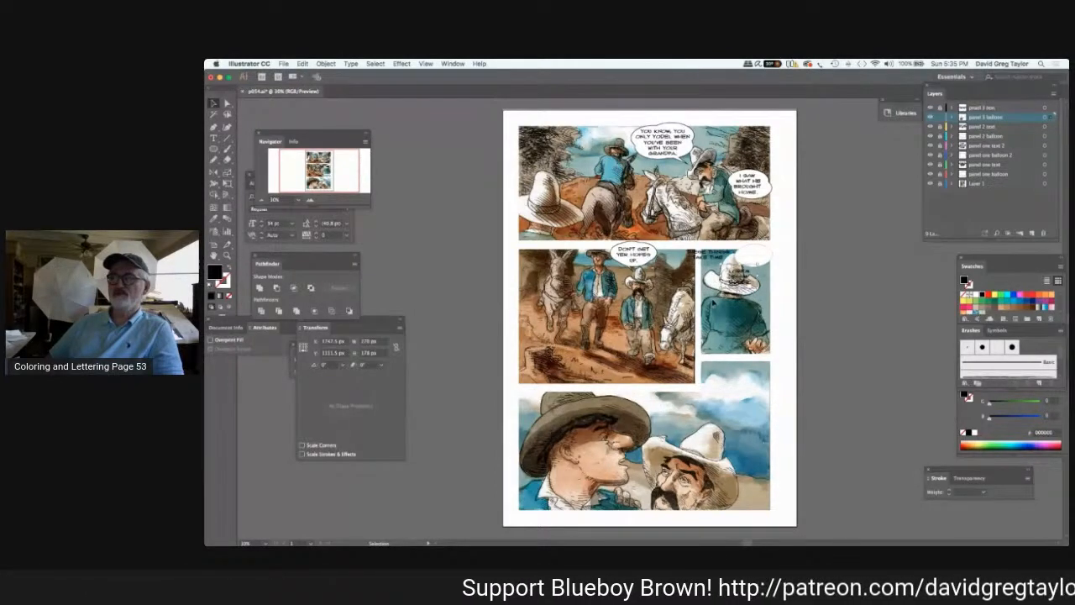
key(super+z)
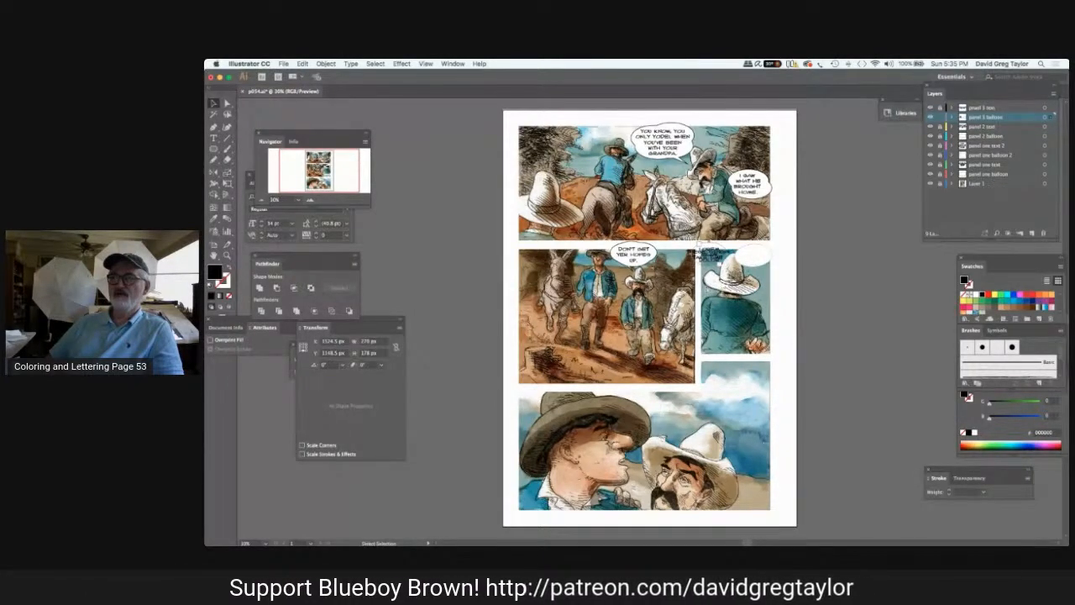
key(Delete)
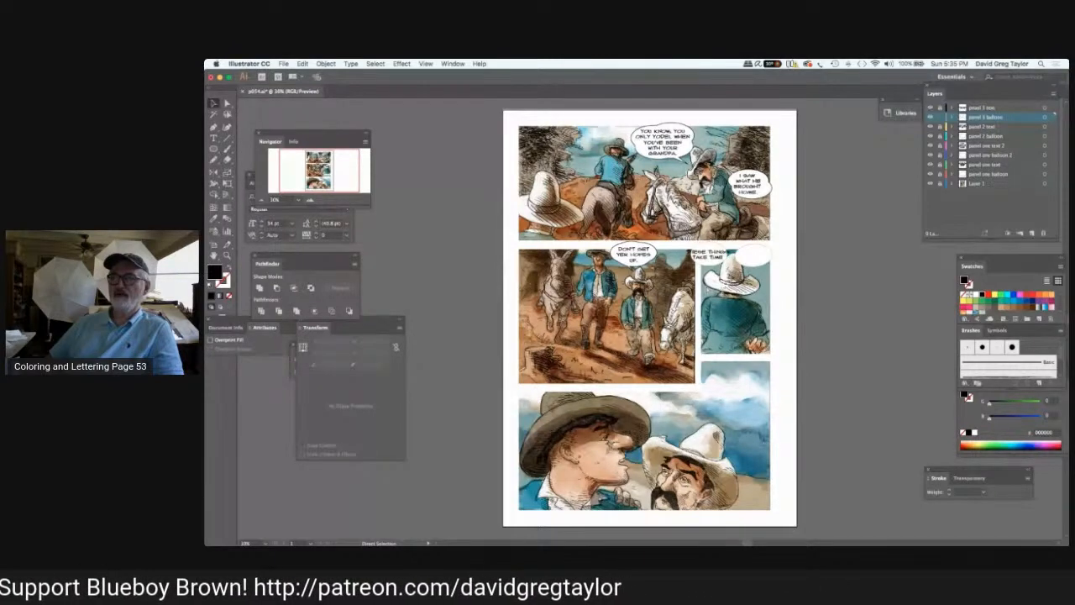
key(v)
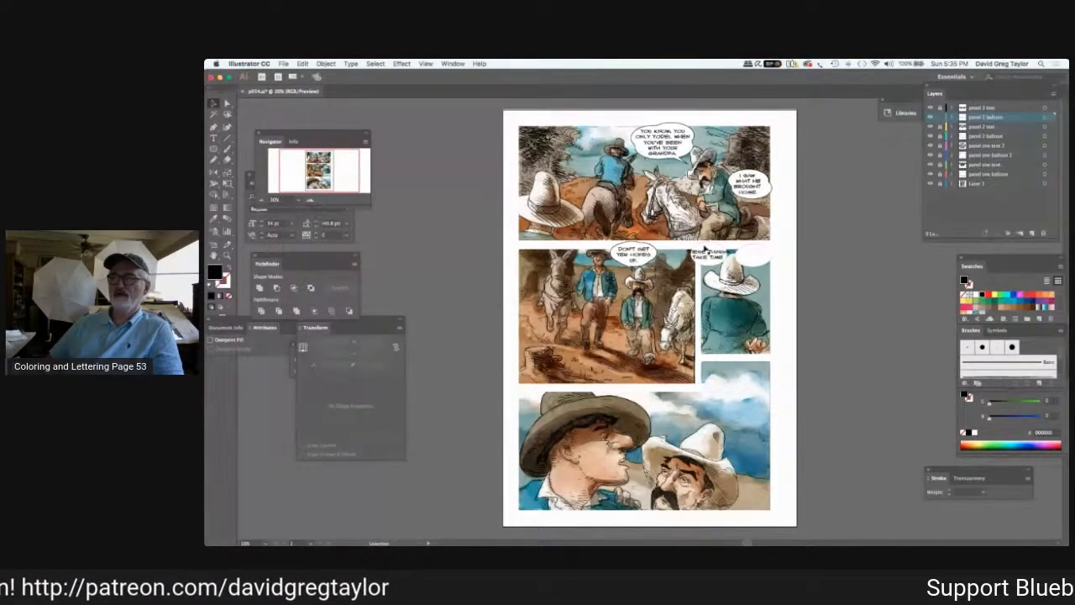
key(super+z)
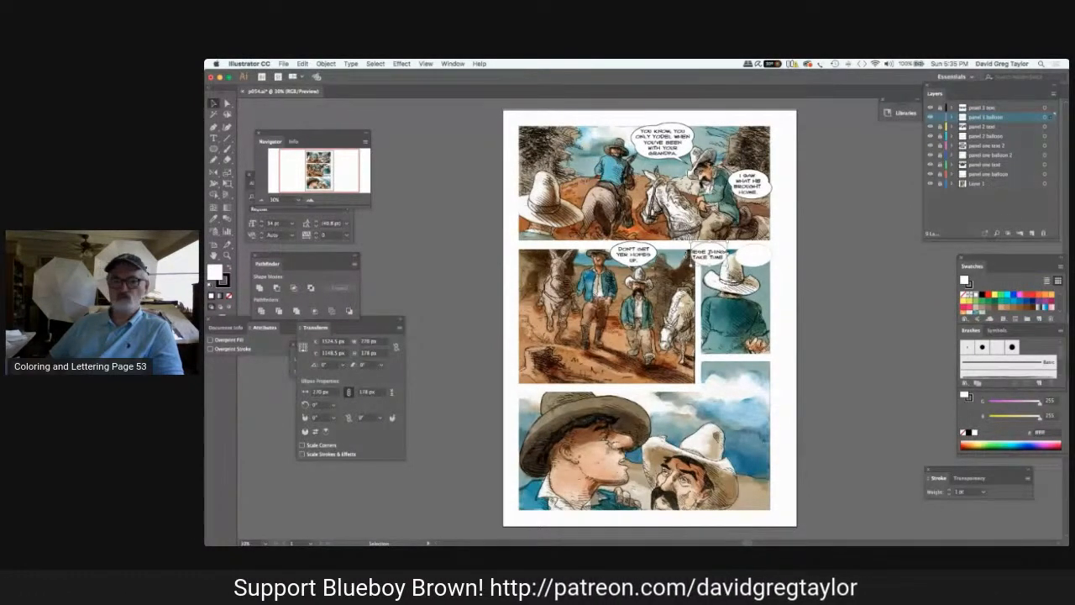
Tilt the left-hand balloon in panel 3 slightly and enlarge it around its two-line text.
drag(691, 256, 691, 257)
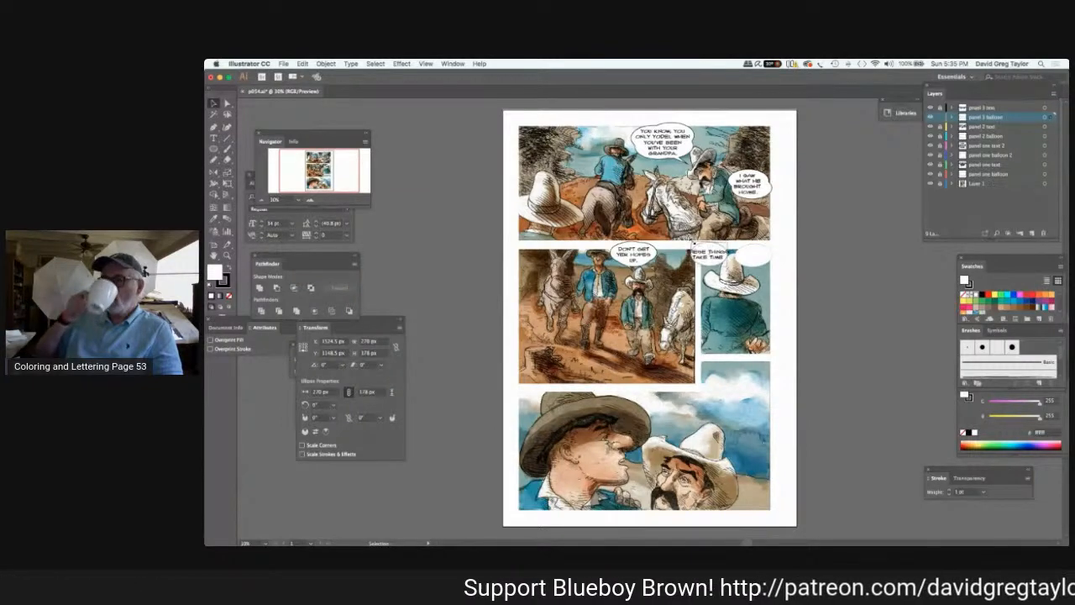
drag(694, 244, 693, 244)
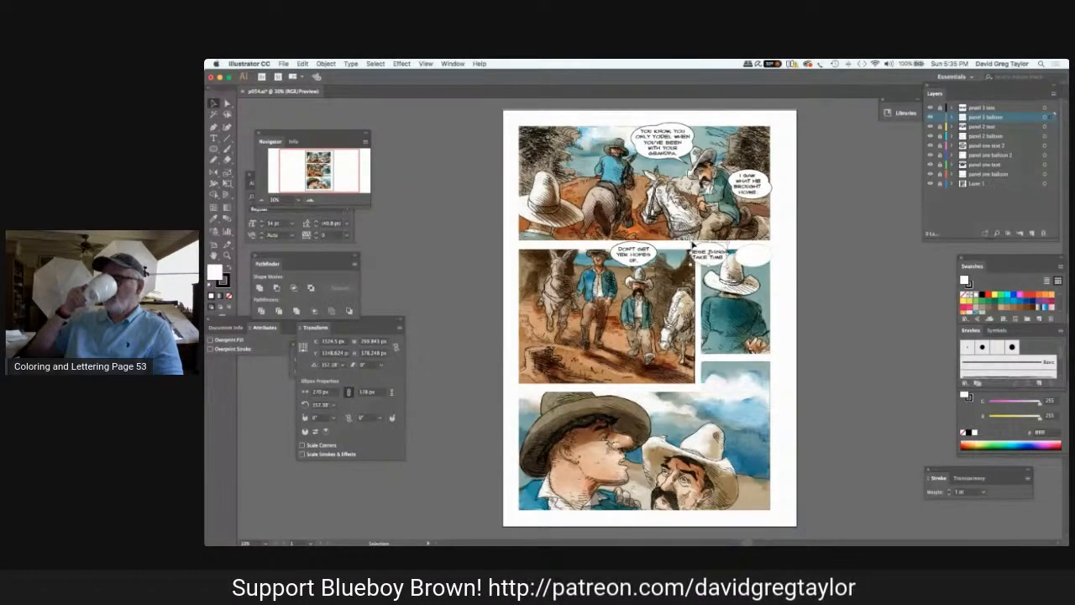
right_click(688, 245)
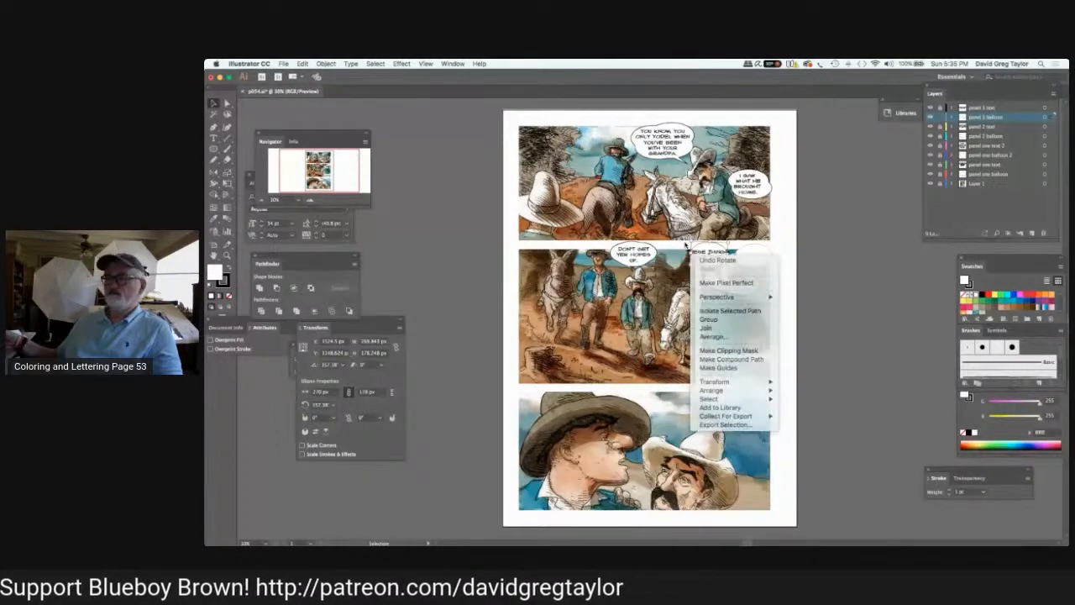
click(686, 246)
drag(692, 243, 713, 254)
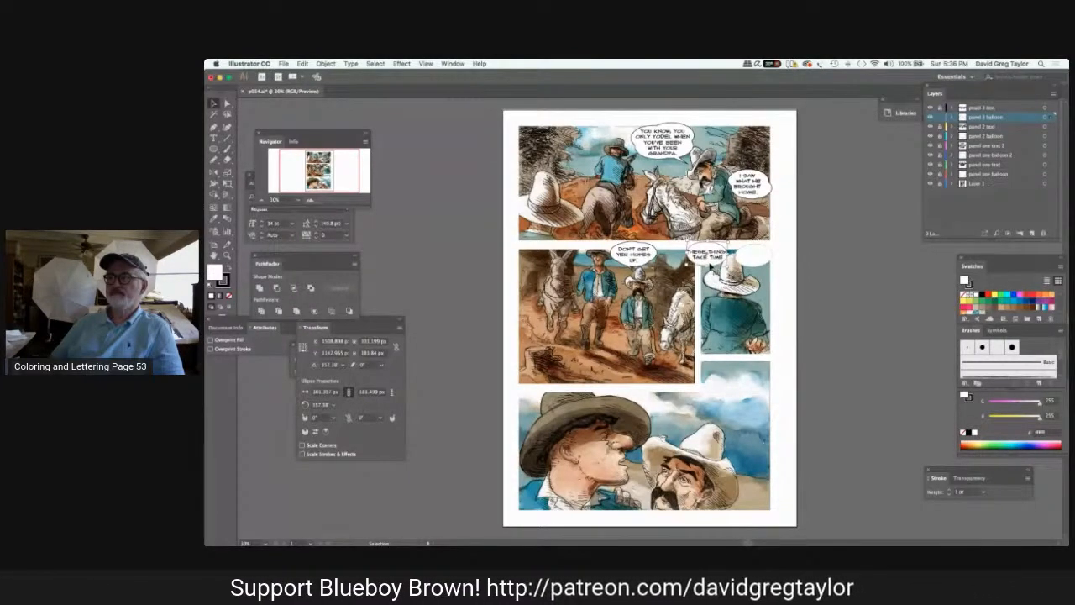
Shift the left-hand balloon in panel 3 to the right to fit behind its text.
key(Right)
key(Right)
key(Right)
key(Right)
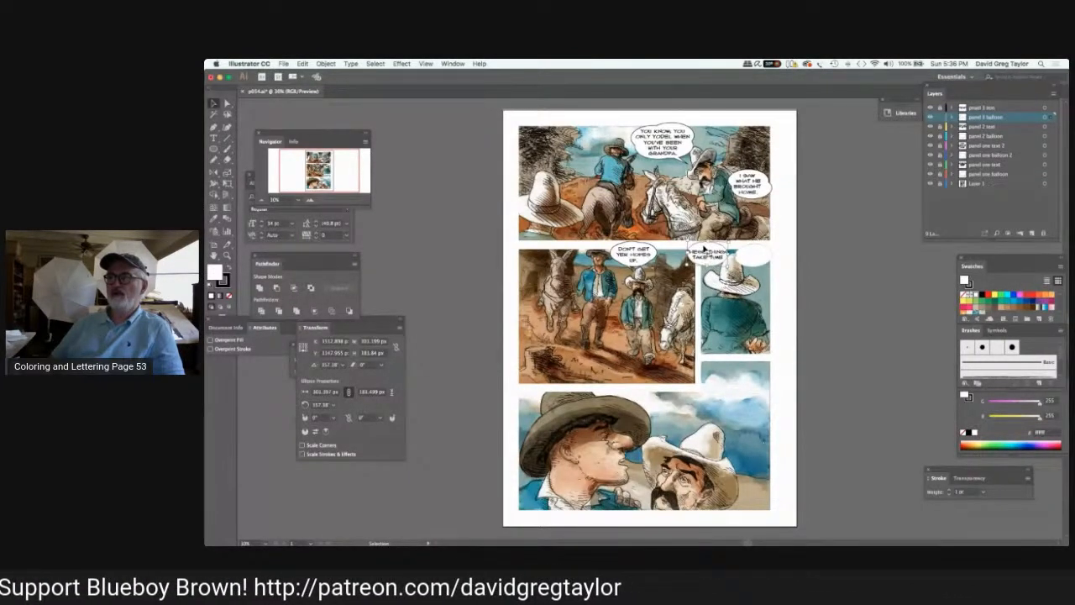
key(Right)
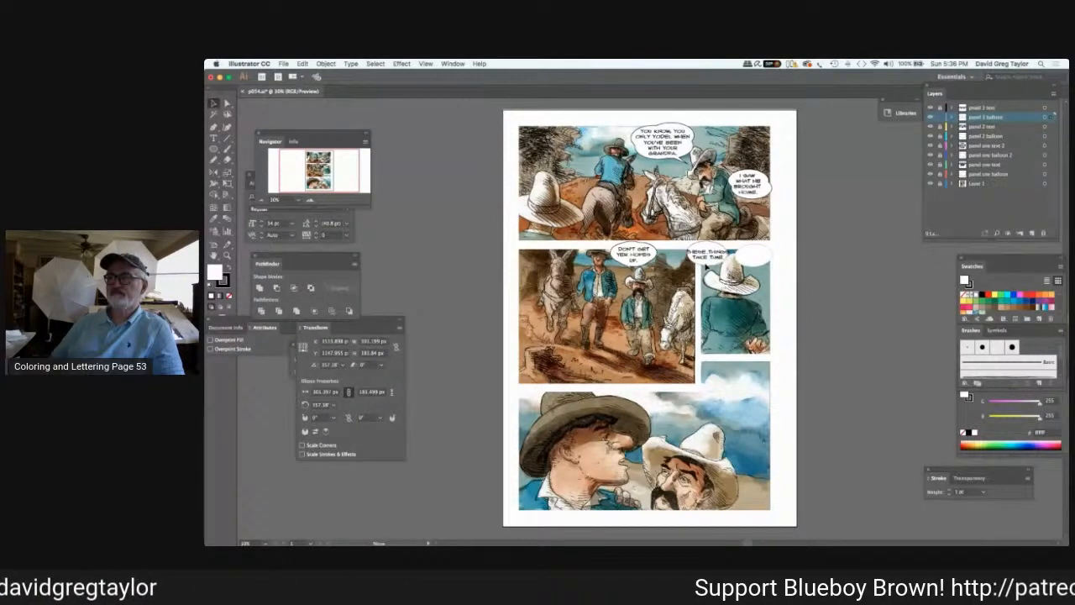
drag(706, 266, 706, 264)
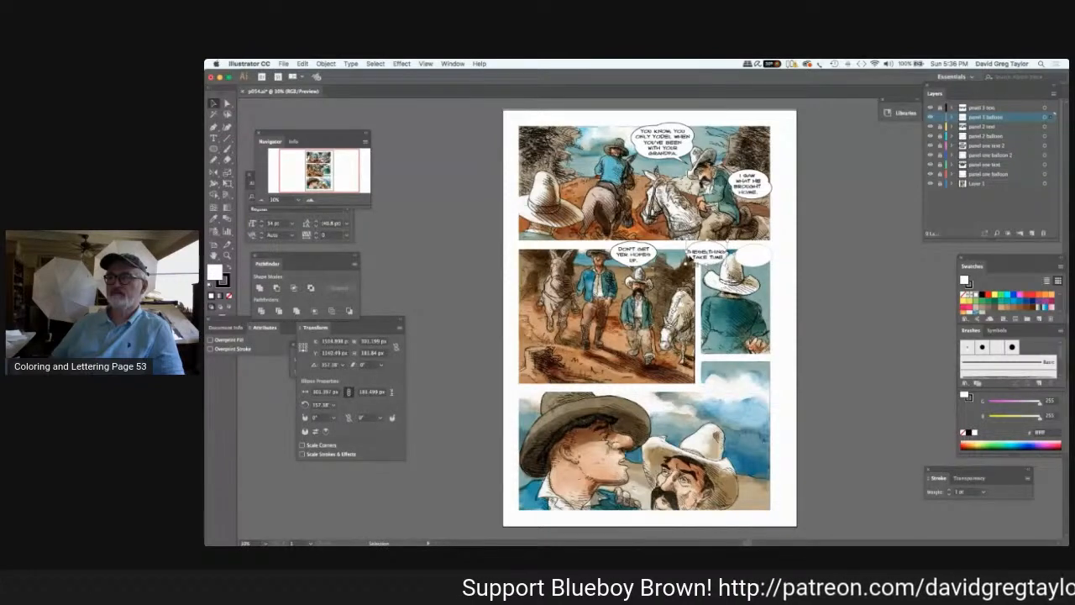
Try a steep rotation of the left-hand balloon in panel 3, and undo it.
drag(685, 252, 712, 240)
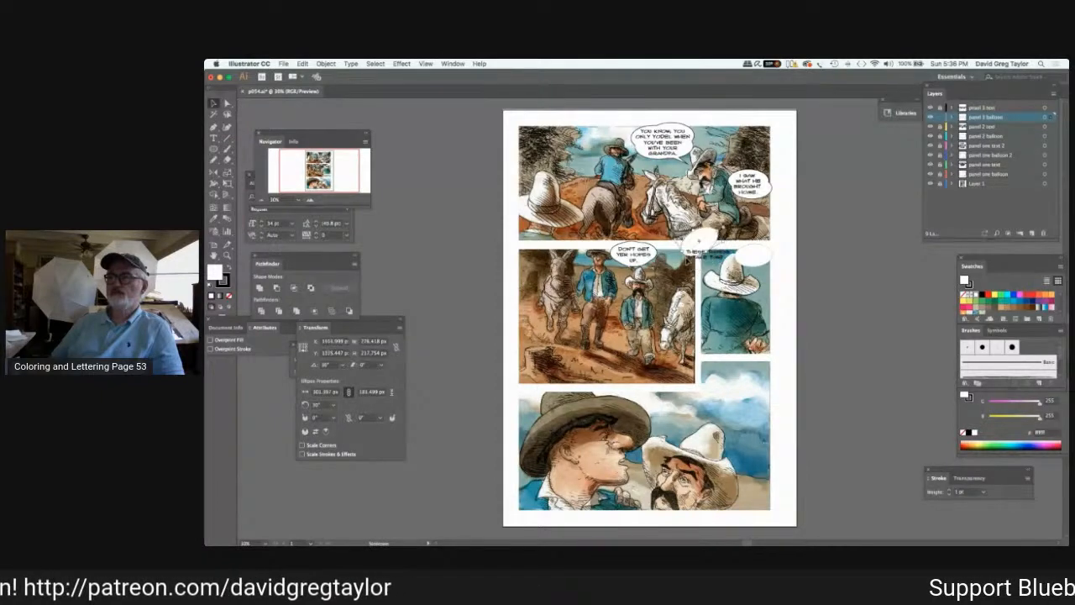
key(a)
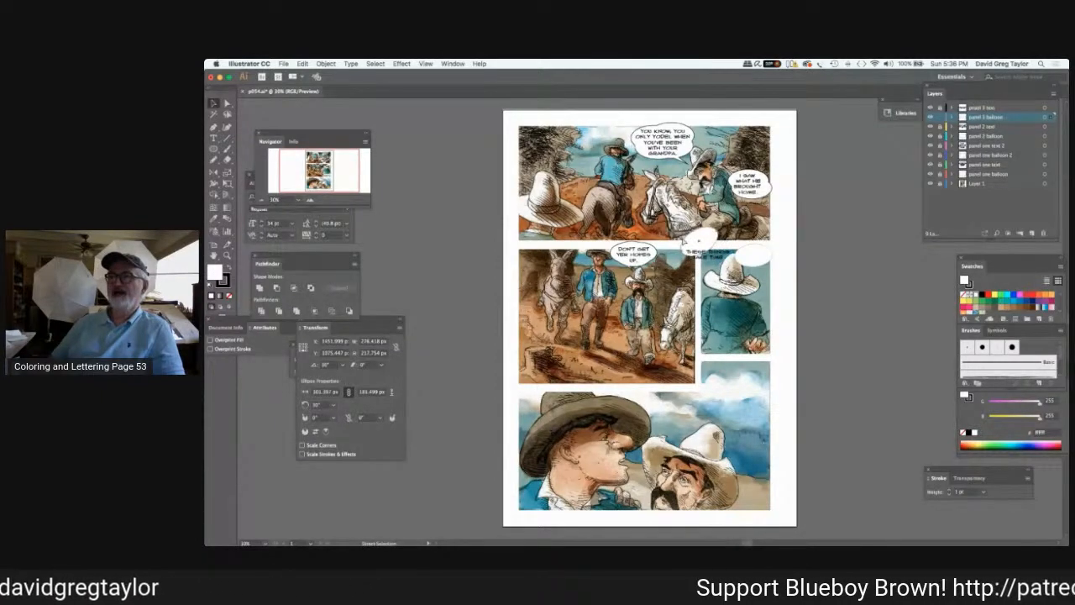
key(super+z)
key(super+z)
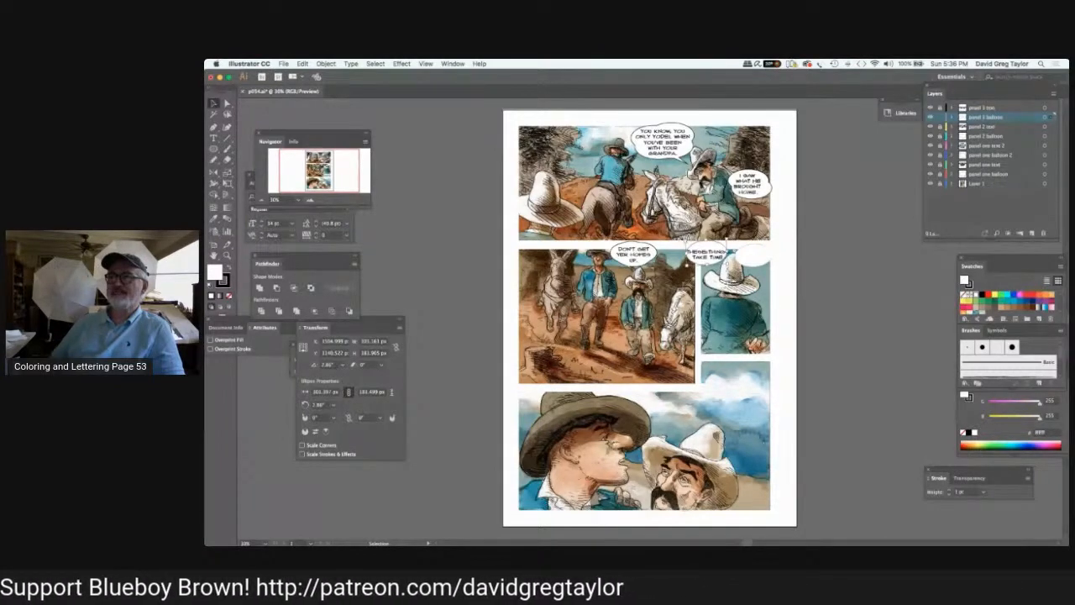
Readjust the tilt of the left-hand balloon in panel 3 and make it taller around "THESE THINGS TAKE TIME".
drag(683, 264, 677, 244)
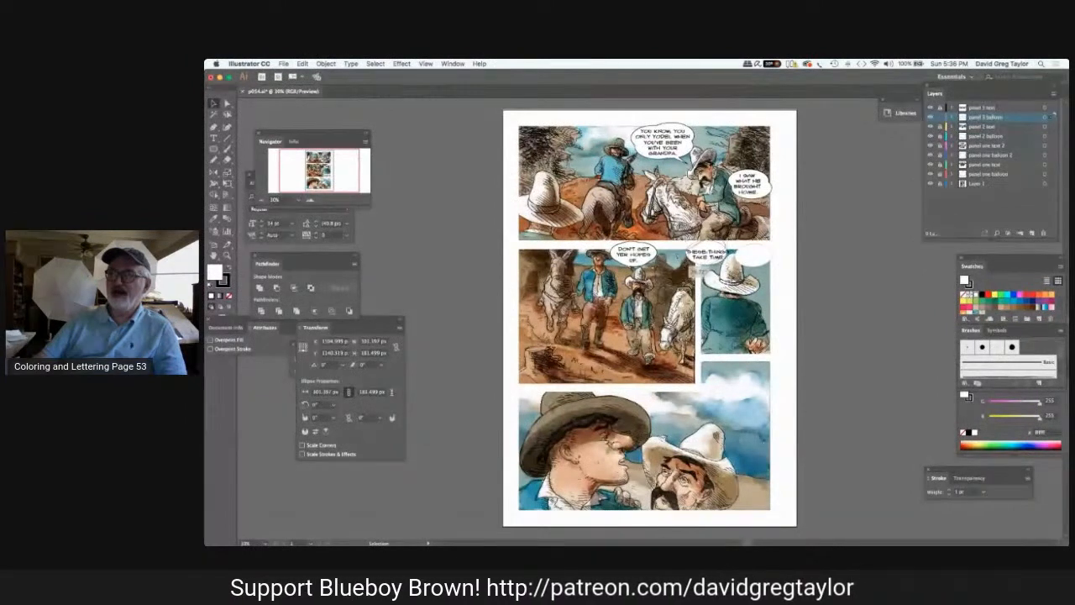
drag(675, 245, 674, 241)
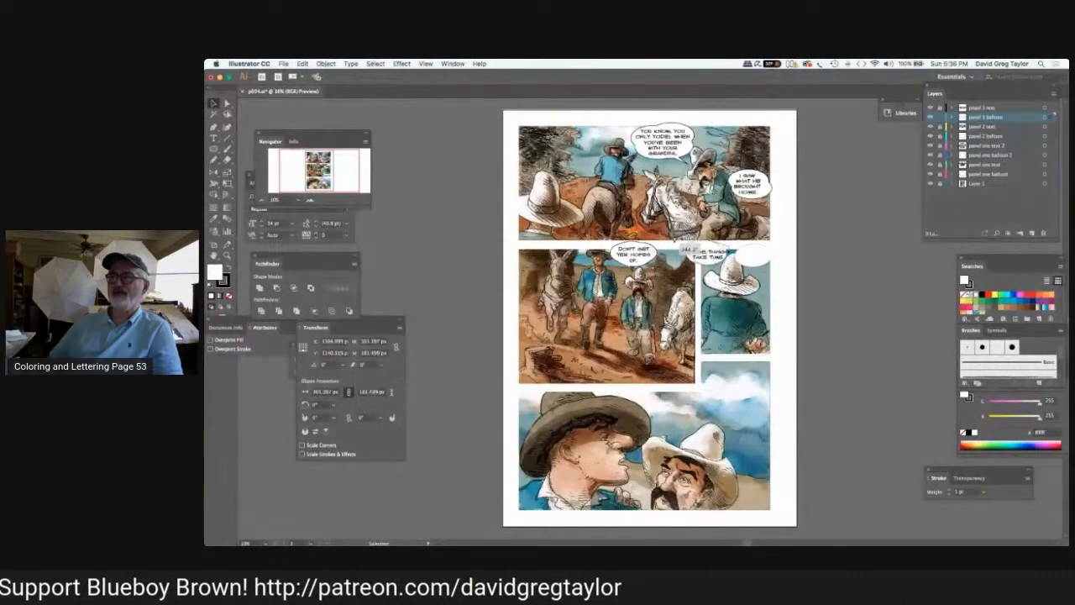
drag(674, 241, 726, 242)
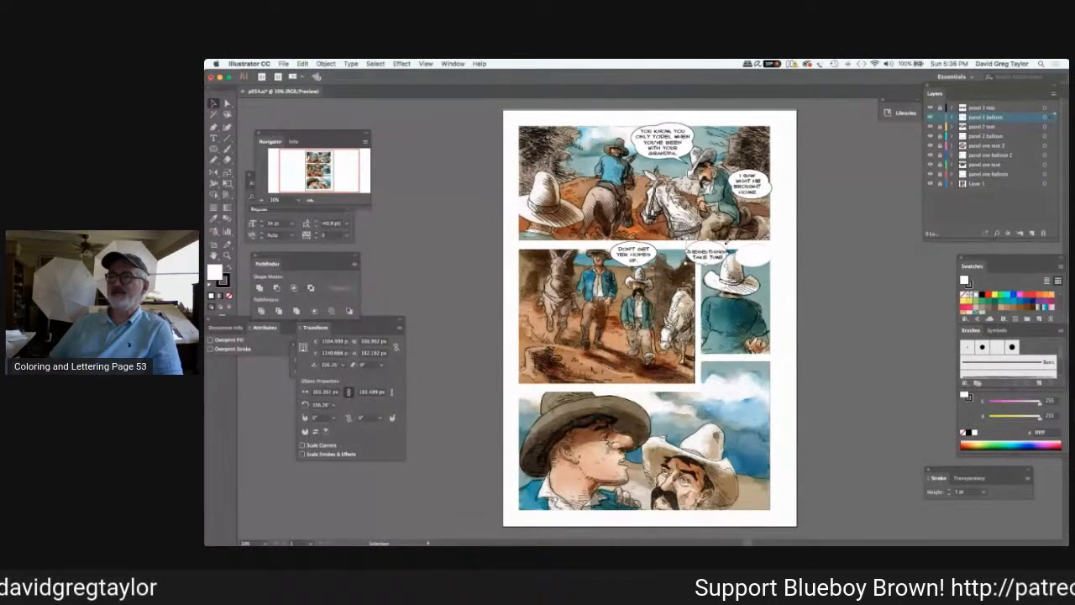
drag(707, 247, 698, 254)
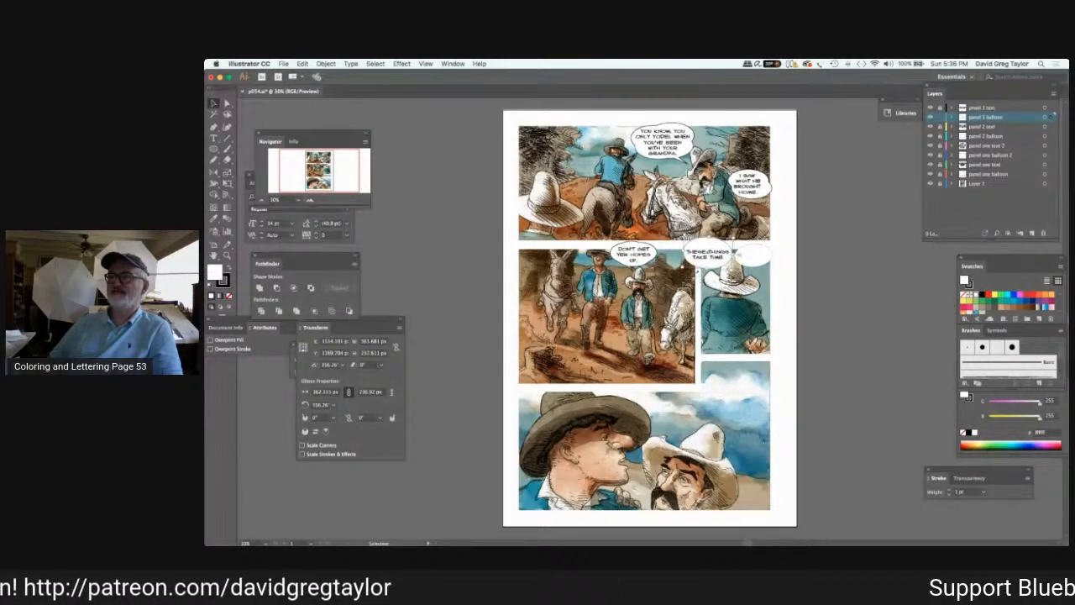
click(772, 280)
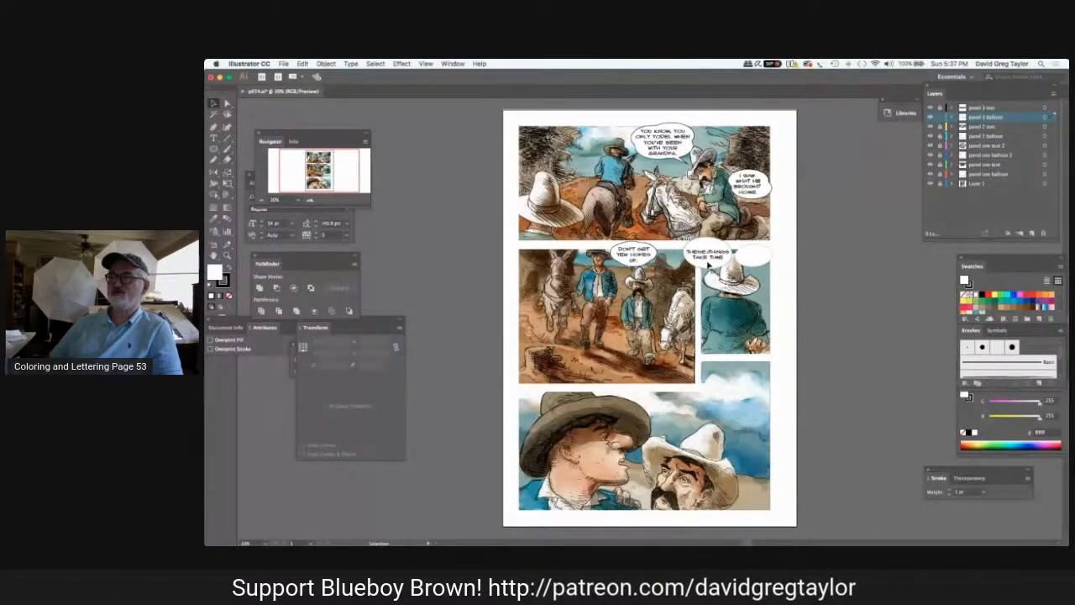
Set the stroke weight of the left-hand balloon in panel 3 to 3 pt.
click(733, 252)
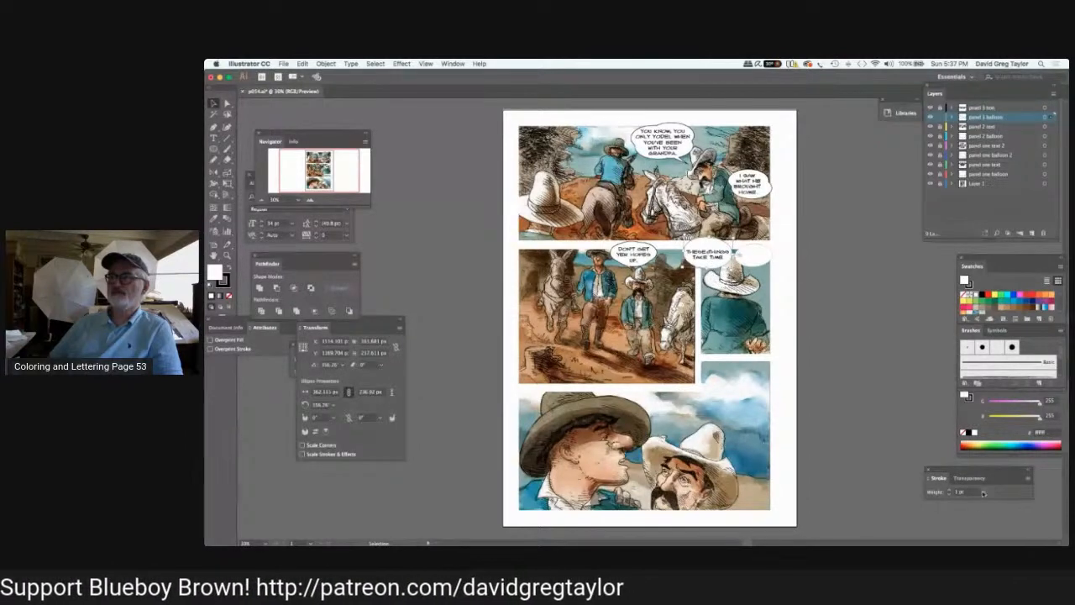
click(984, 492)
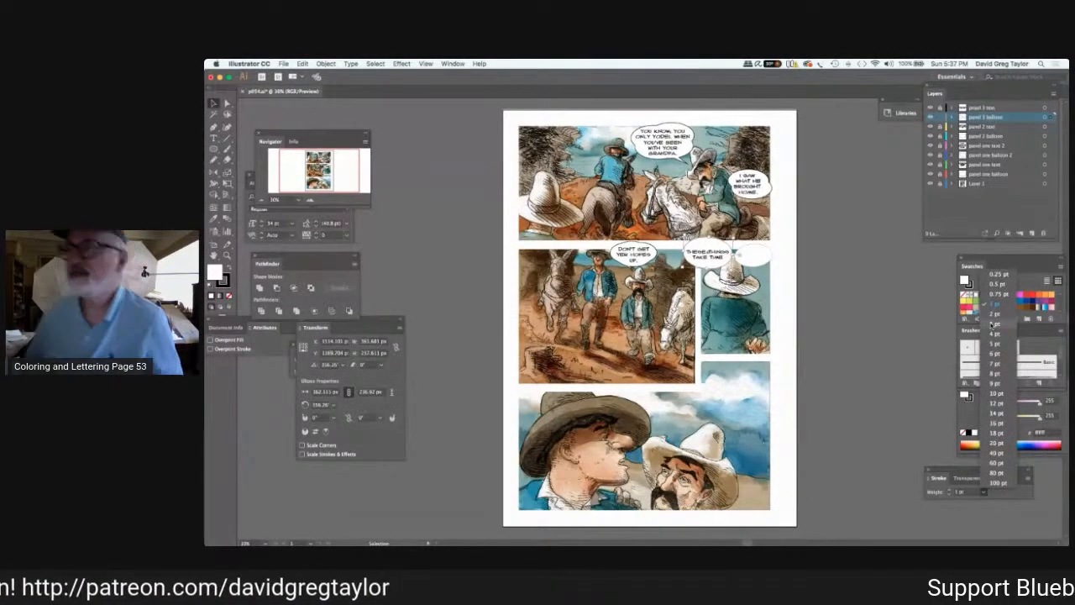
click(993, 324)
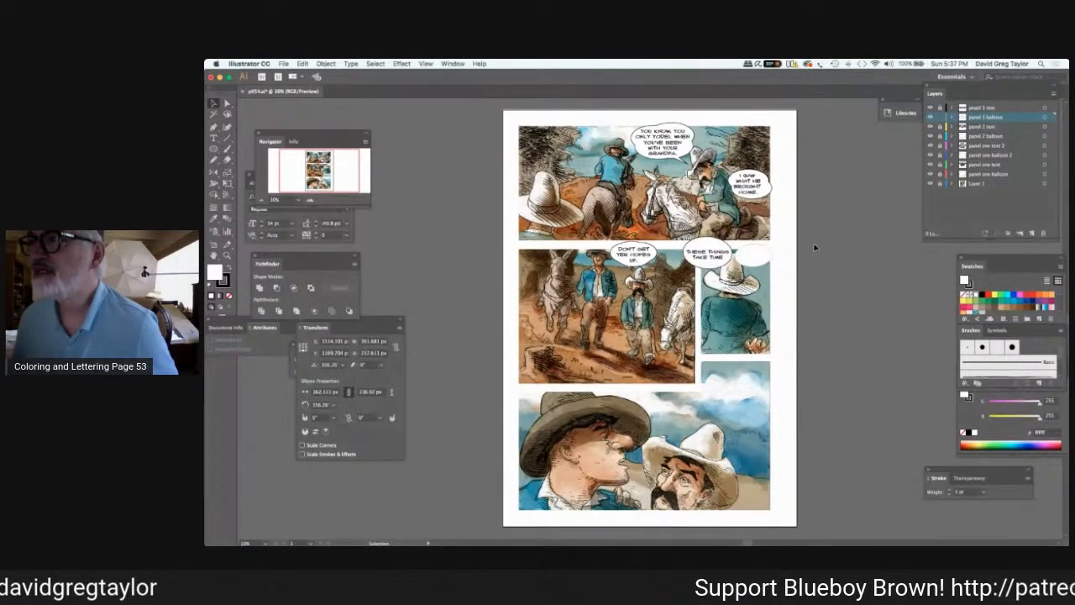
click(812, 248)
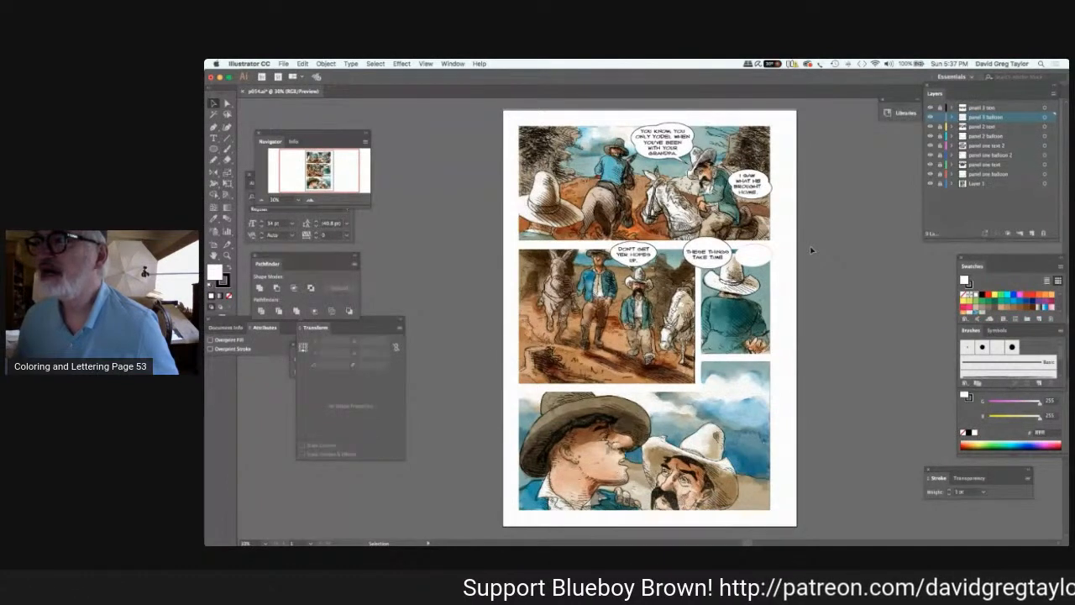
Reduce the height of the left-hand balloon in panel 3 and widen it slightly on its left side.
click(702, 245)
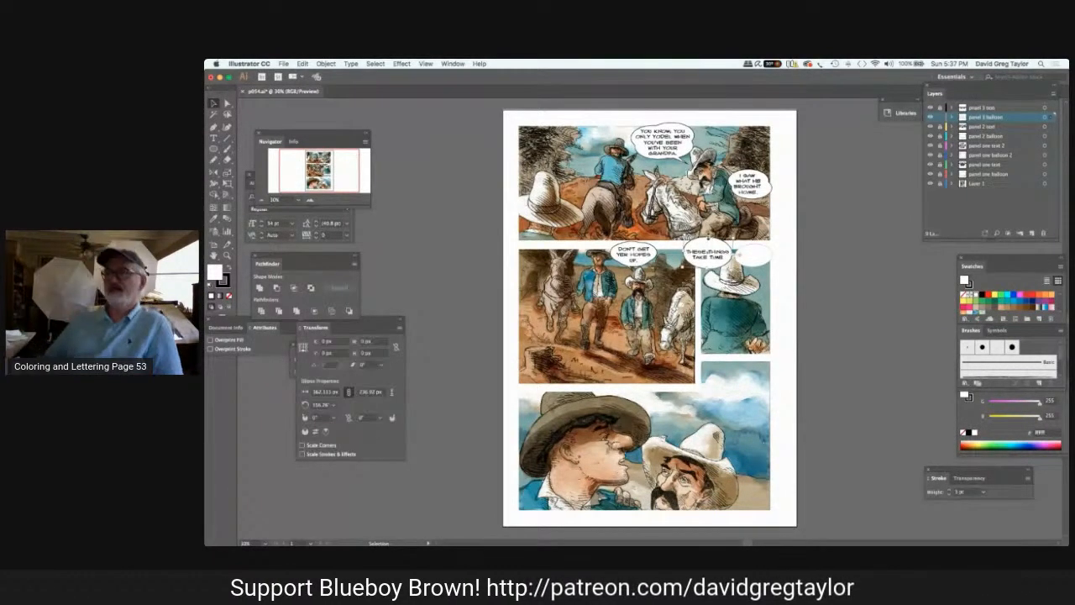
drag(708, 239, 707, 241)
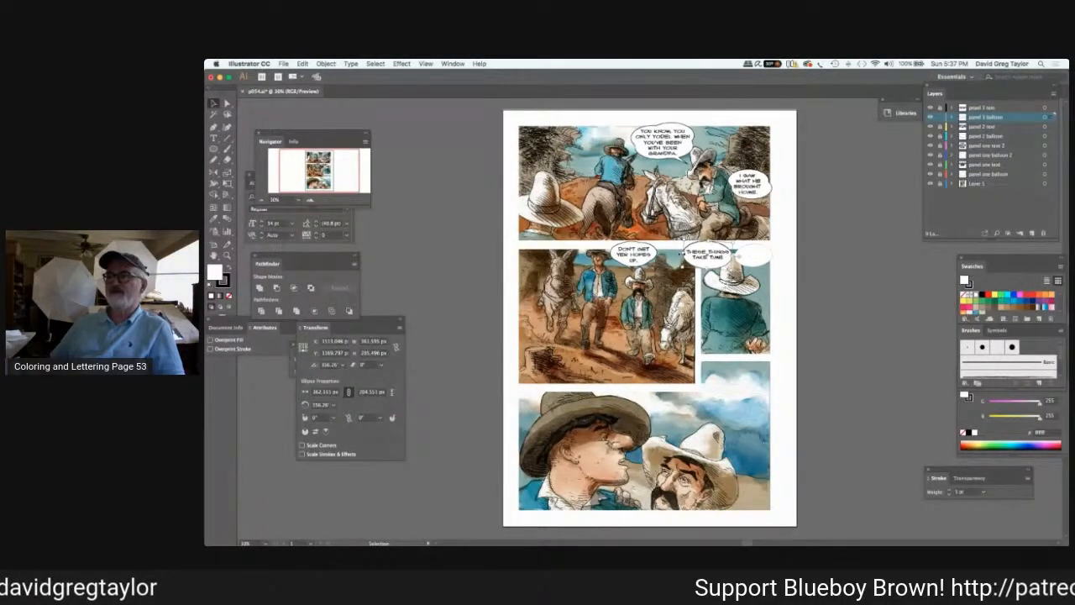
drag(680, 252, 680, 232)
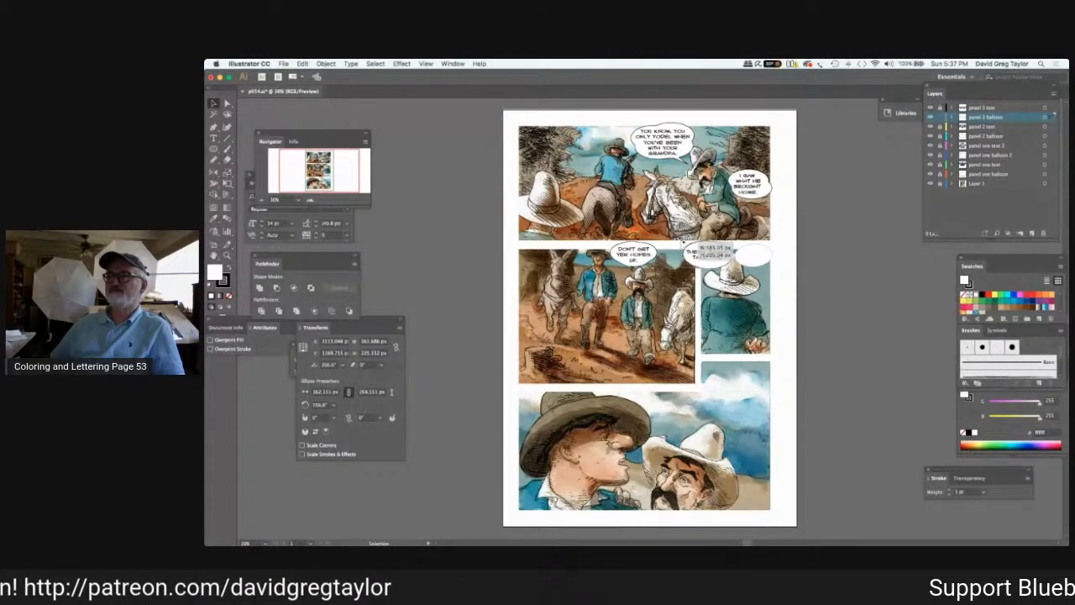
drag(682, 252, 679, 252)
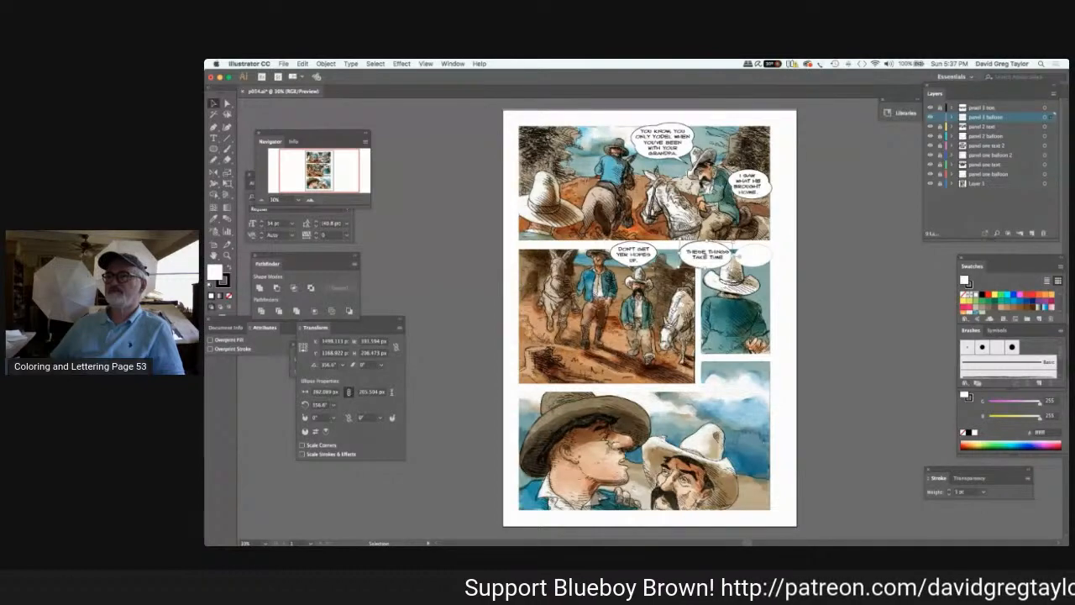
Nudge the left-hand balloon in panel 3 to the right until it is centred behind its text, and deselect it.
key(Right)
key(Right)
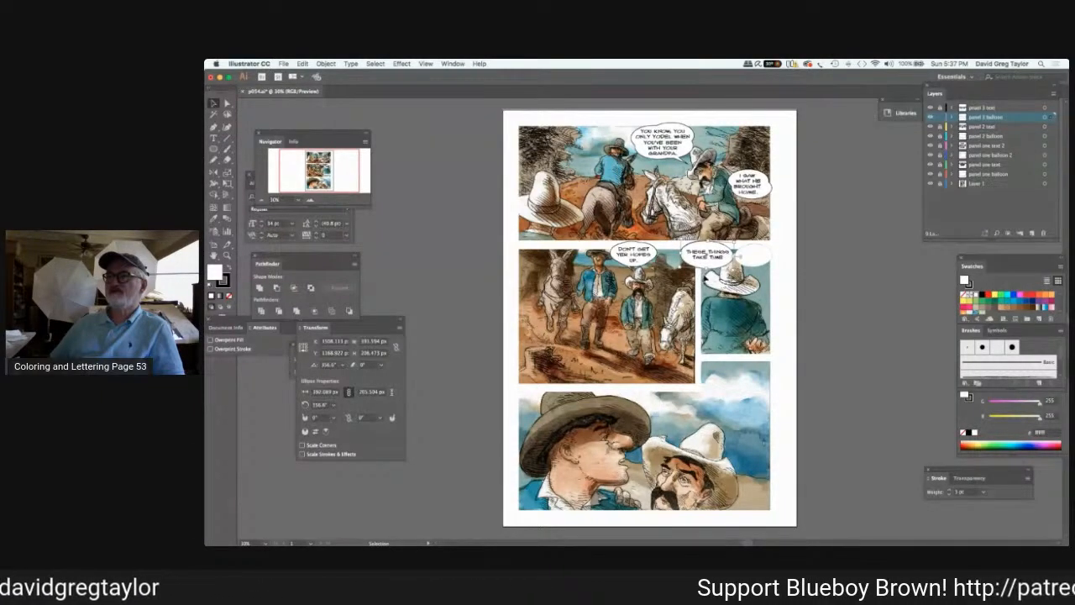
key(Right)
key(Right)
key(Right)
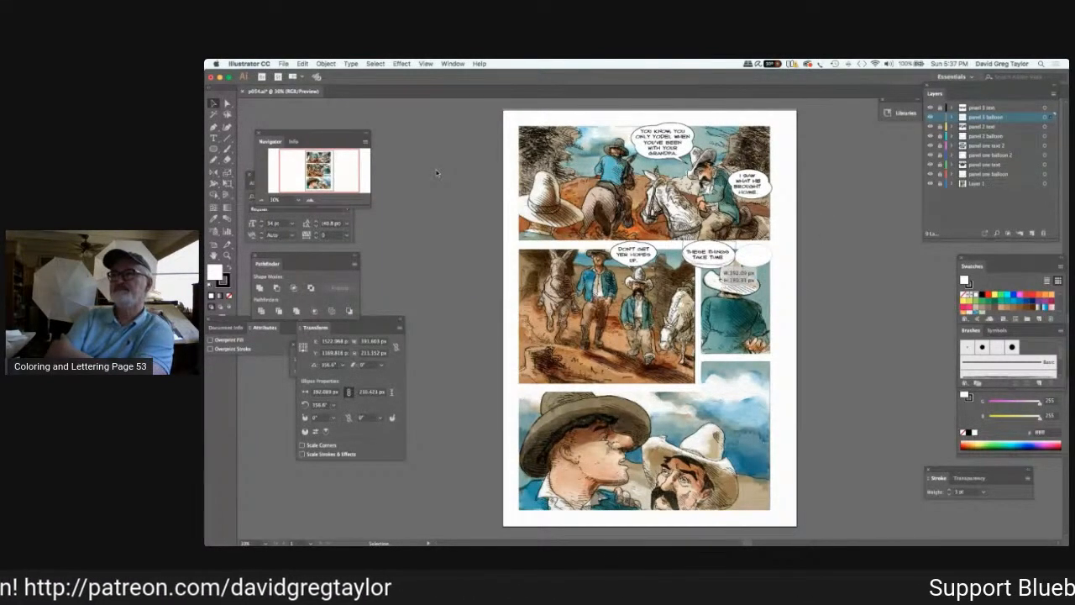
mouse_move(444, 158)
mouse_down()
mouse_move(832, 260)
mouse_move(440, 155)
mouse_move(389, 174)
mouse_up()
click(389, 174)
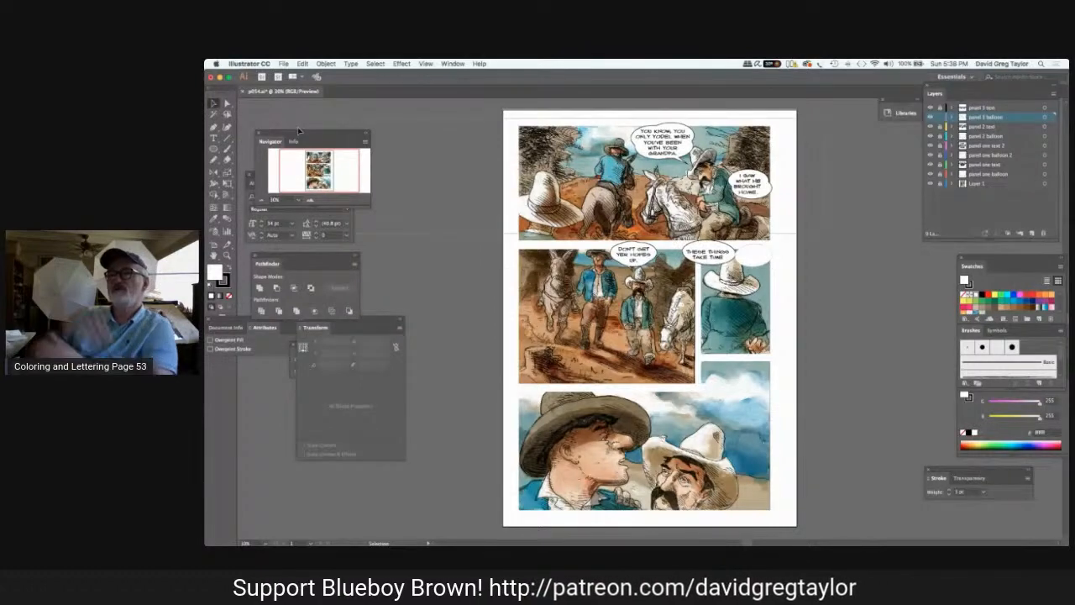
key(a)
click(704, 255)
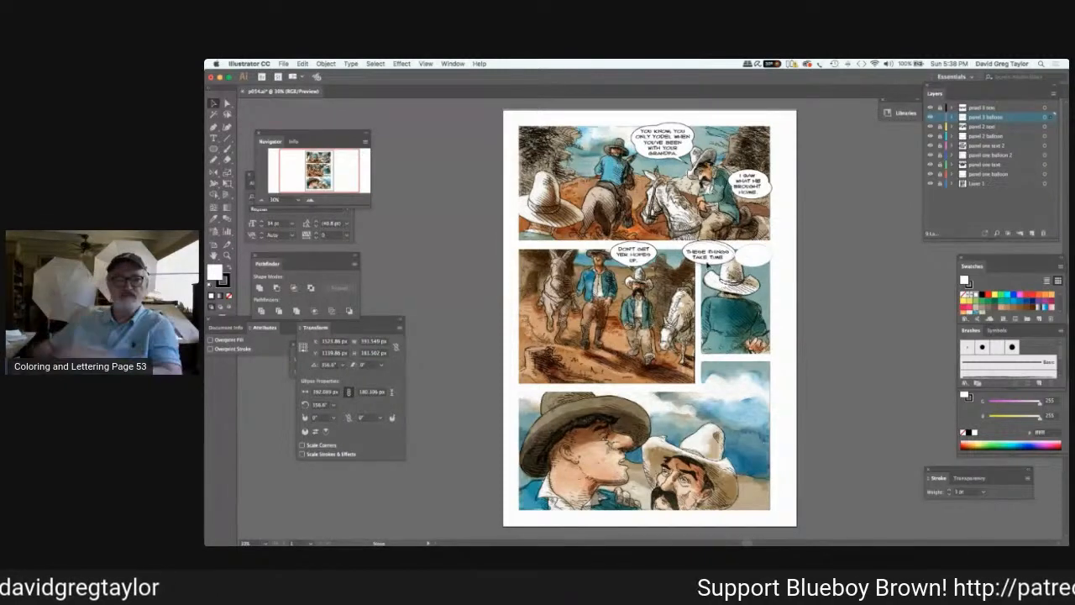
click(825, 274)
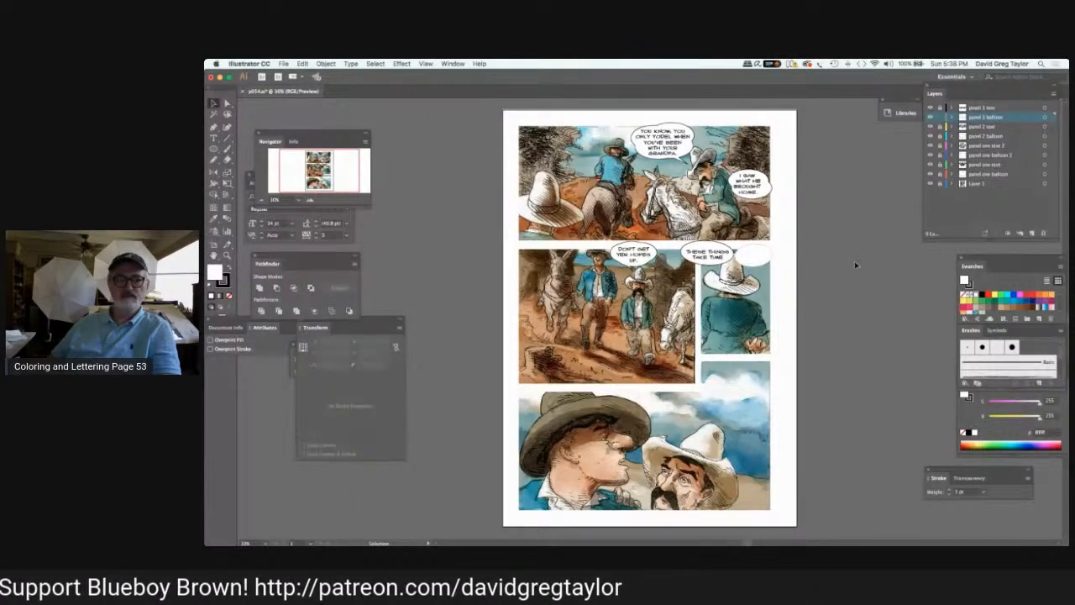
On the "panel 3 text" layer, add the text "TO" and "PERCOLATE." on two lines over the right-hand balloon.
key(t)
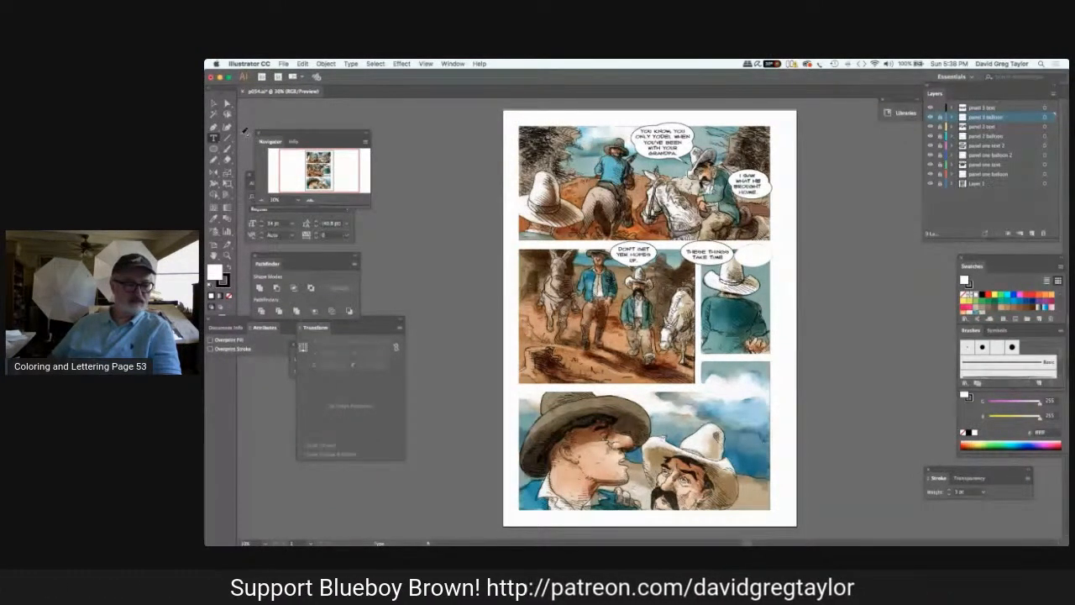
click(993, 107)
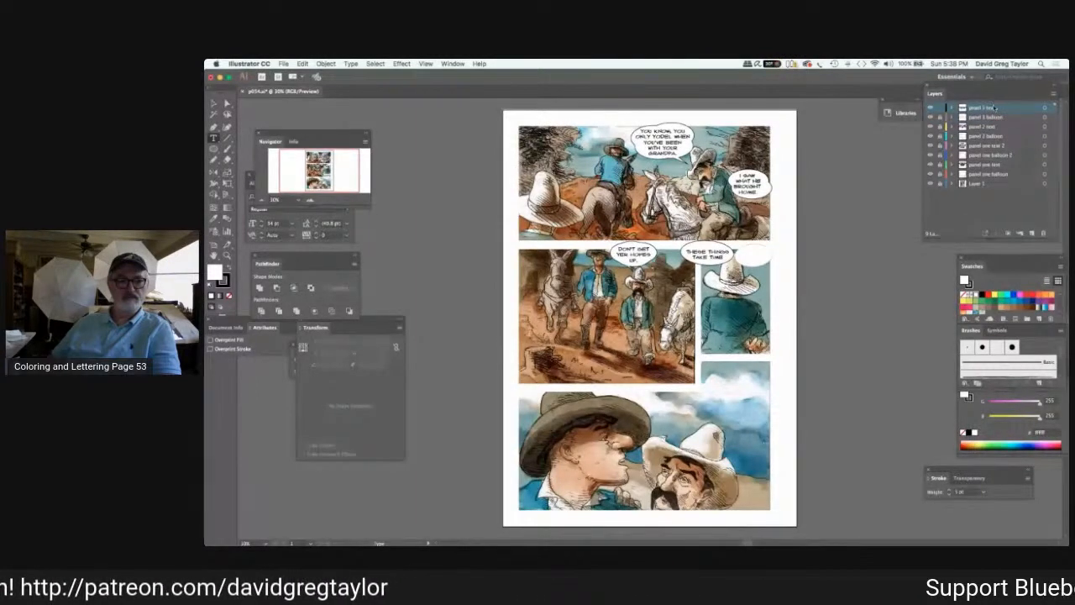
click(749, 254)
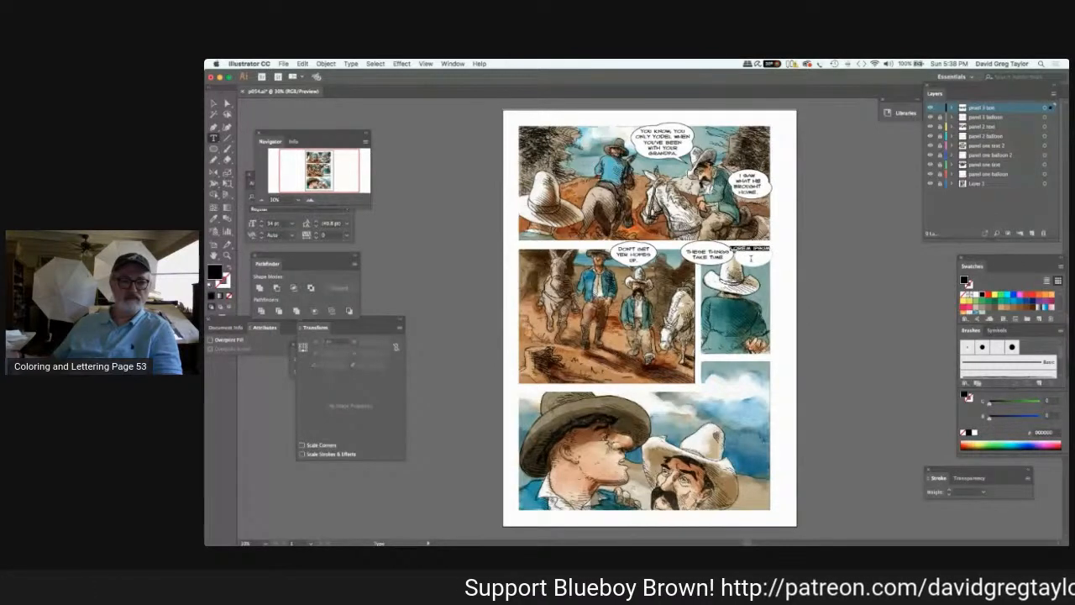
text(TO)
key(Return)
text(PERCOLATE!)
Reposition the "TO PERCOLATE." text slightly to the right over the right-hand balloon in panel 3.
click(215, 103)
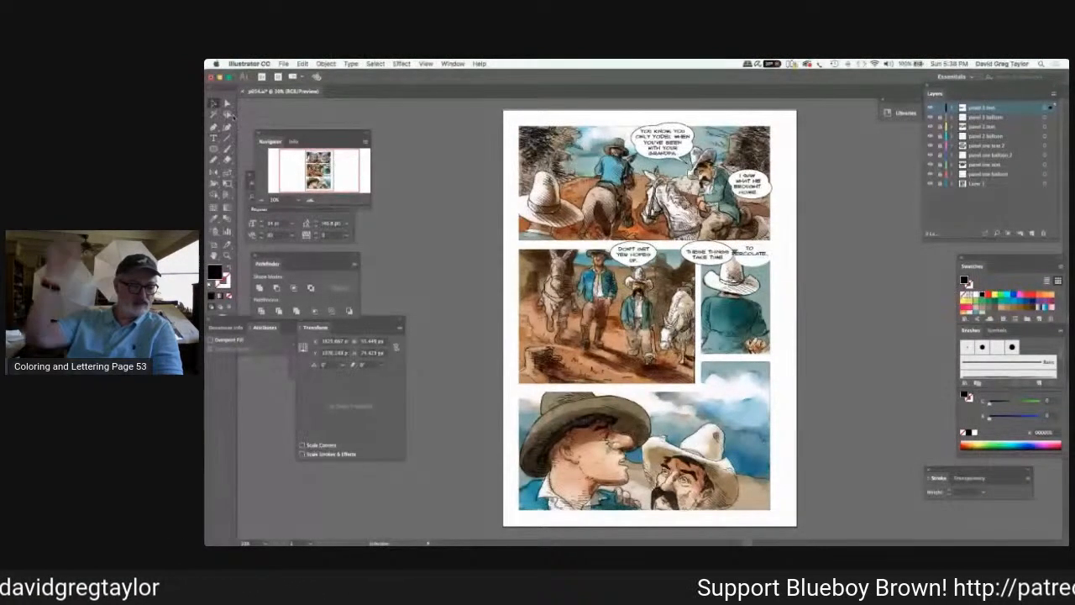
click(749, 255)
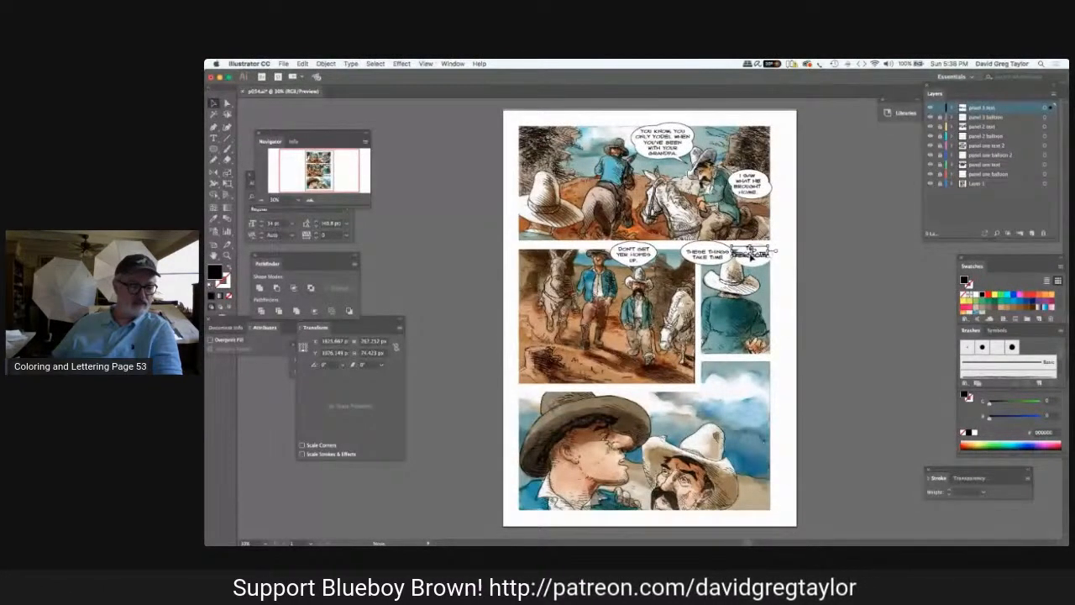
drag(752, 258, 756, 258)
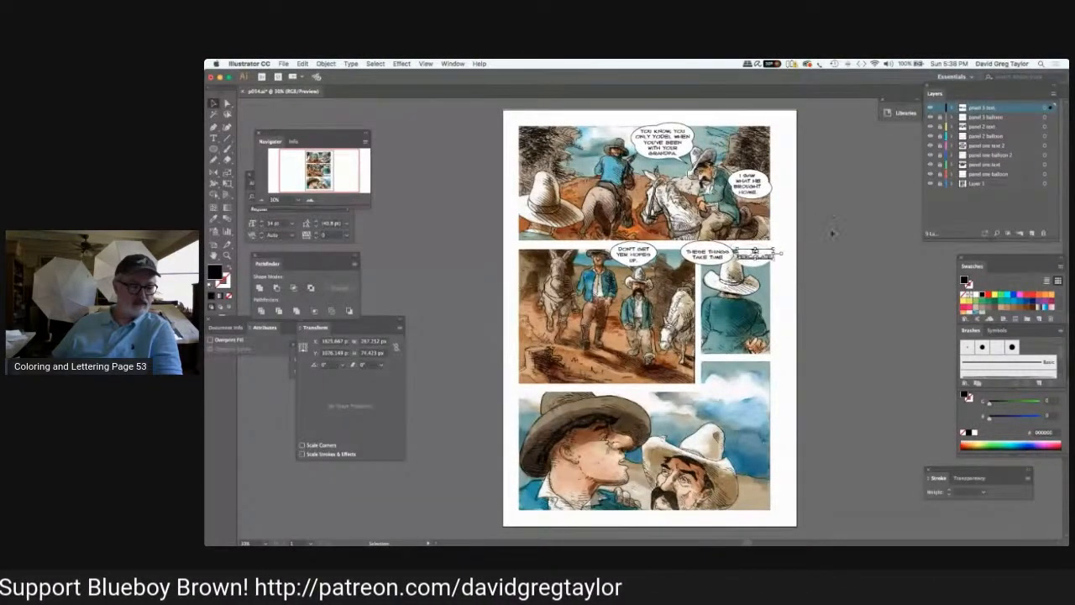
click(834, 231)
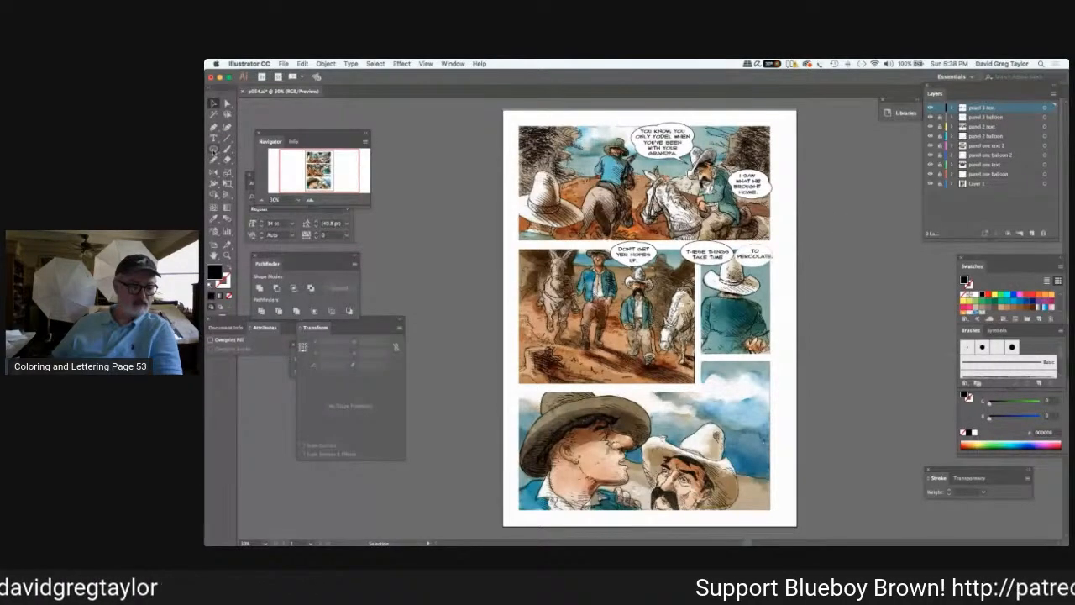
On the "panel 3 balloon" layer, draw a triangle about 404 px wide beside the page, filled white with a 5 pt stroke.
click(215, 149)
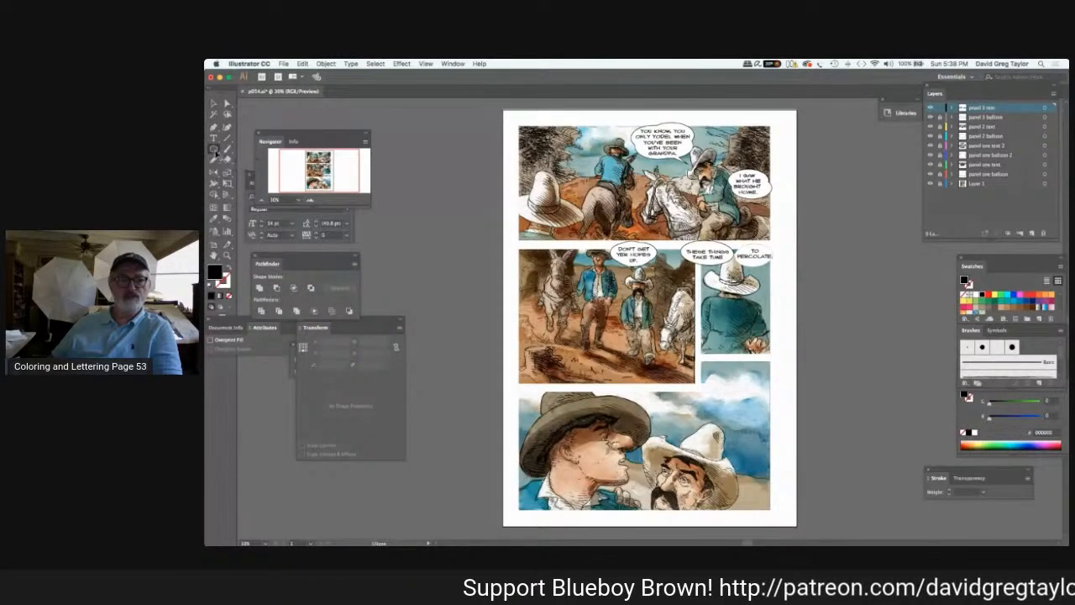
click(214, 149)
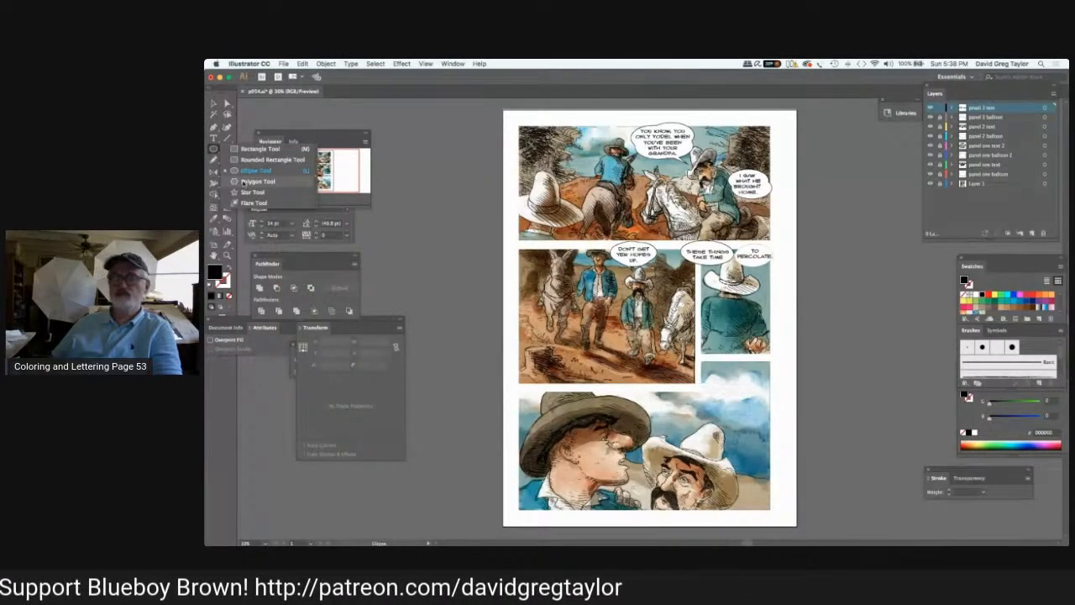
click(244, 181)
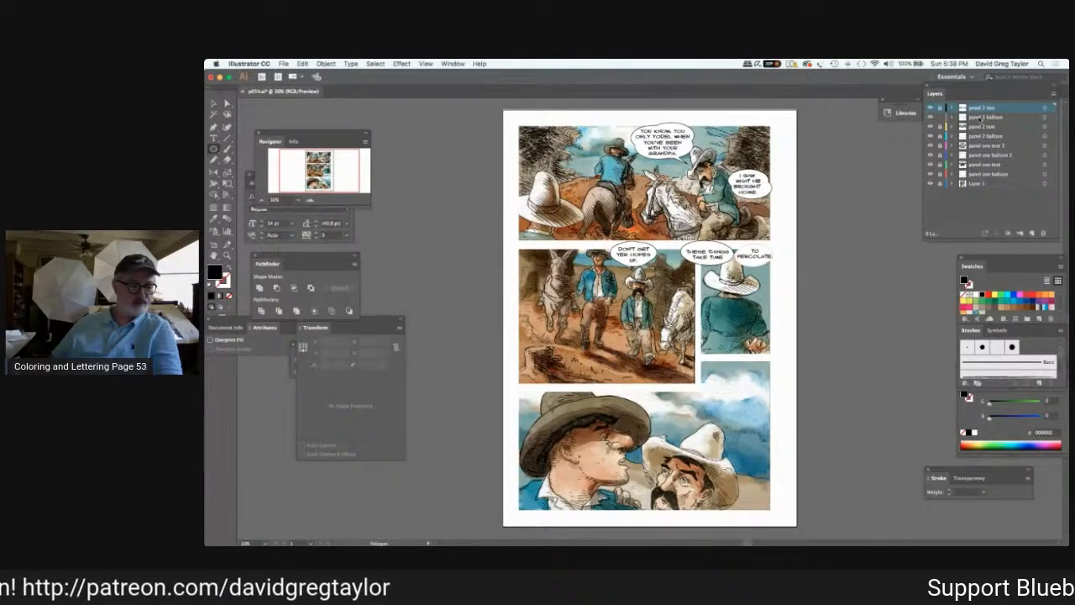
click(990, 117)
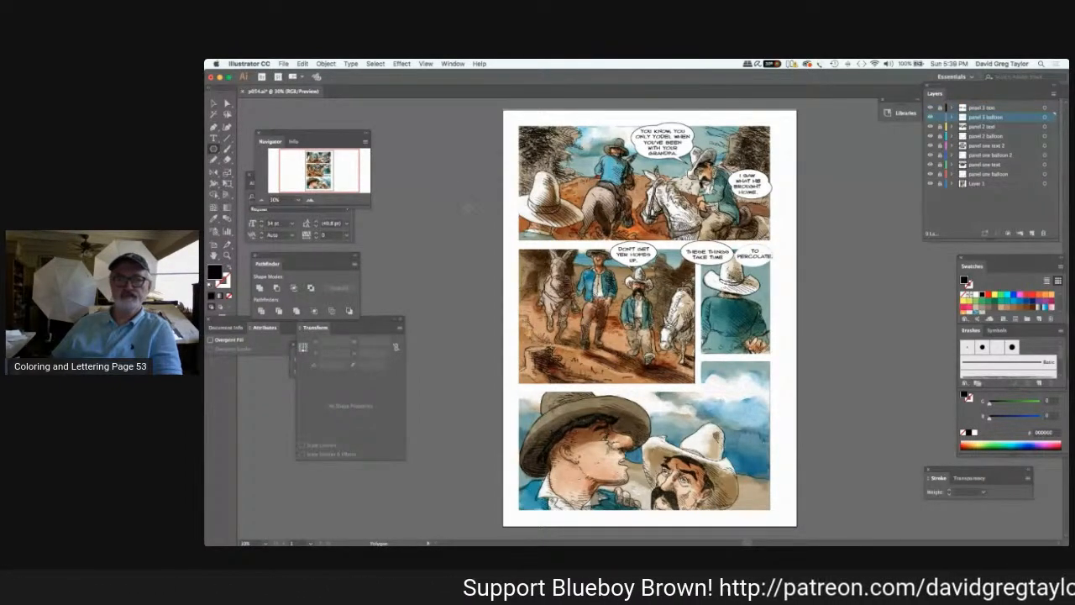
drag(453, 179, 473, 152)
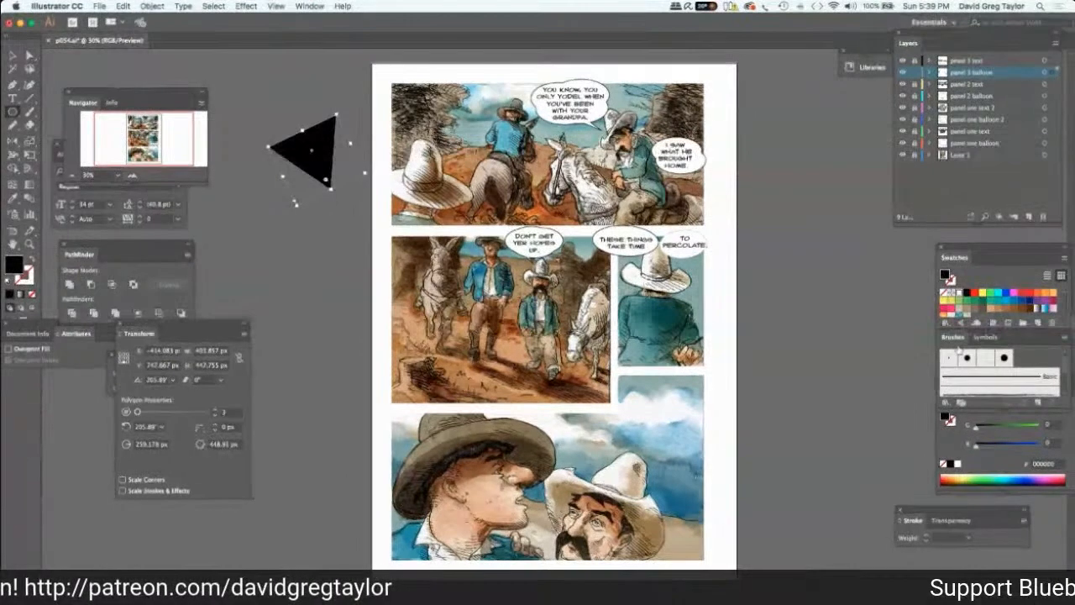
click(974, 432)
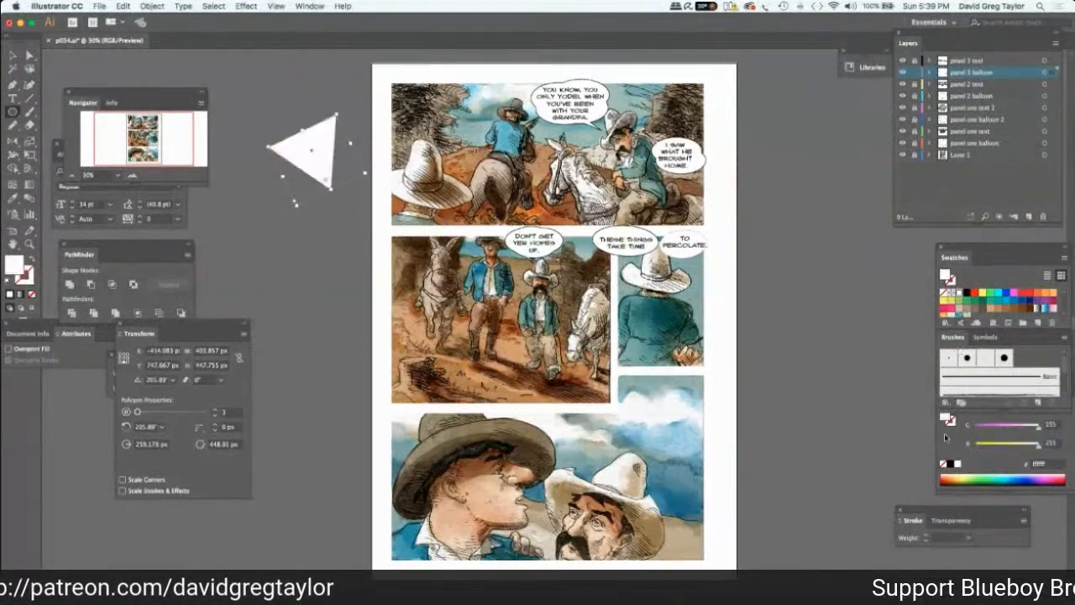
click(968, 538)
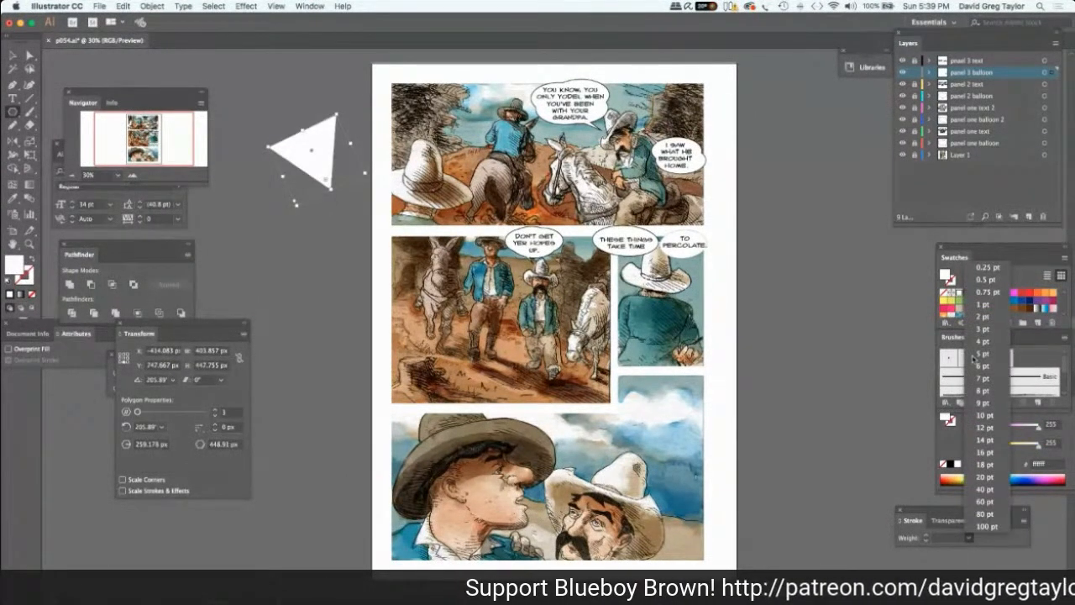
click(981, 353)
Squeeze the triangle into a narrow balloon tail and rotate it to 225°.
key(v)
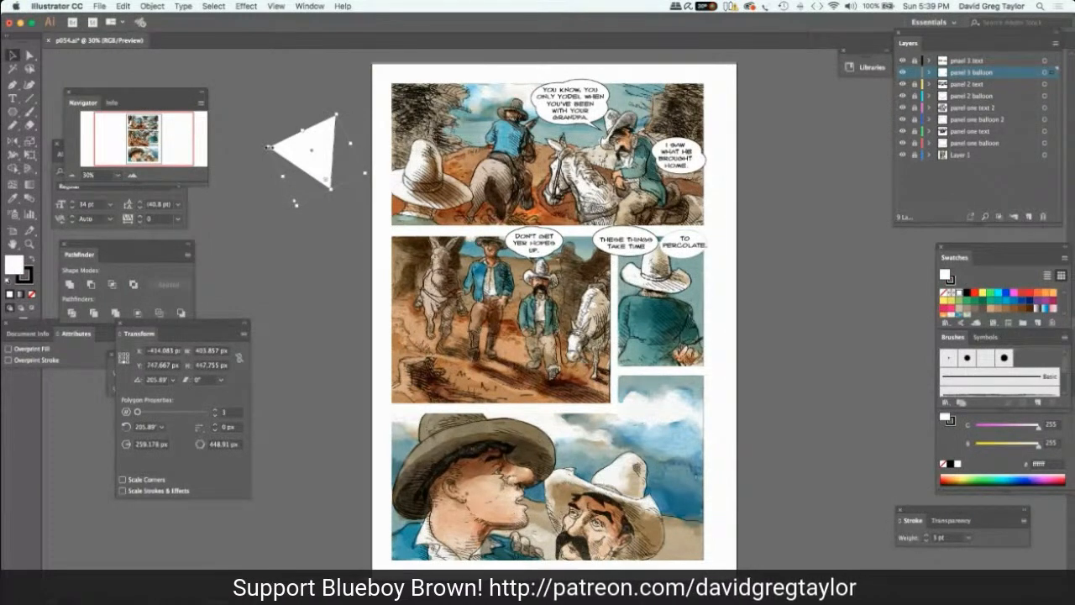
drag(268, 147, 309, 110)
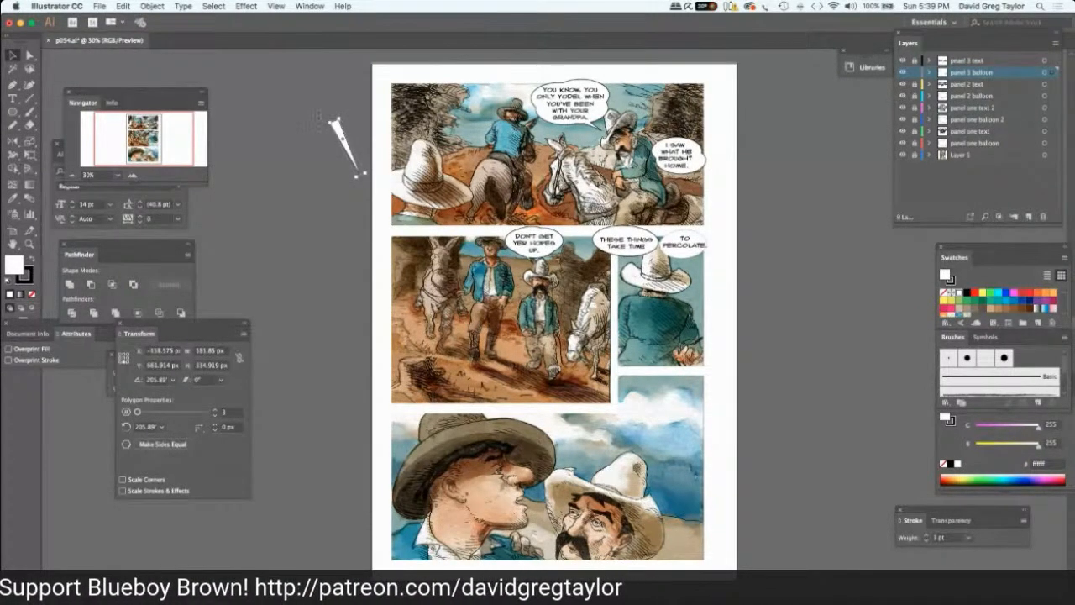
mouse_move(318, 116)
mouse_down()
mouse_move(306, 127)
mouse_move(309, 117)
mouse_up()
key(super+z)
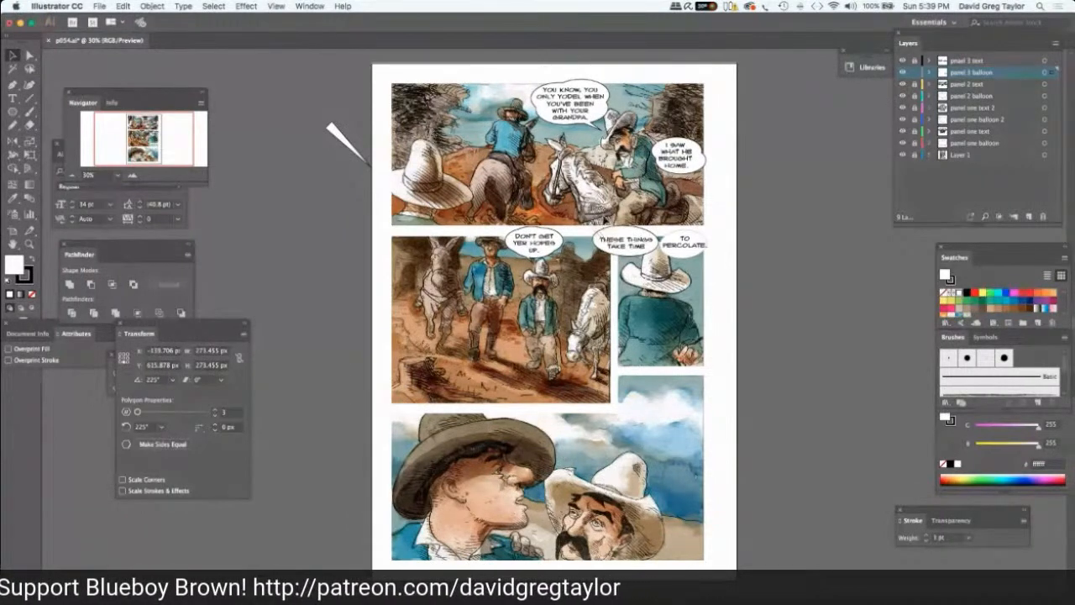
Move the tail onto the left-hand balloon in panel 3 and shrink it to about 188 px in width and height.
drag(604, 220, 620, 228)
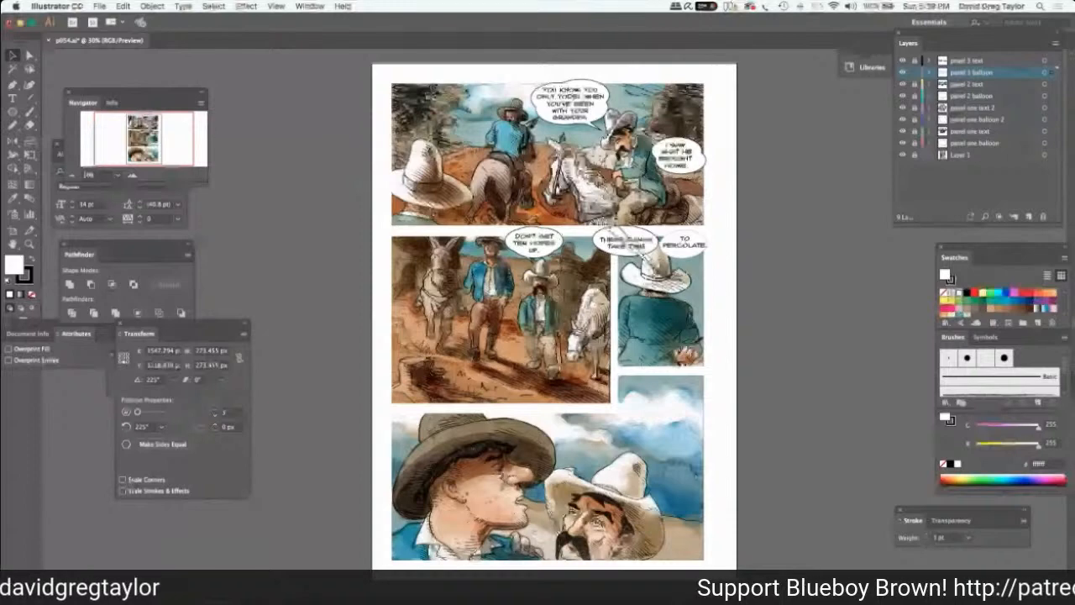
drag(632, 235, 635, 239)
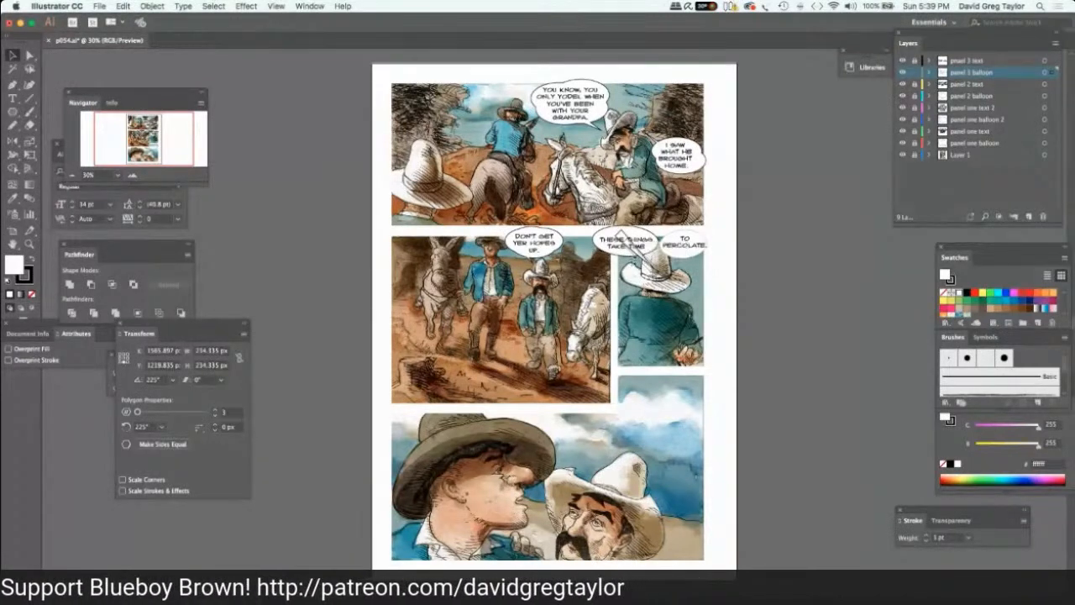
mouse_move(636, 239)
mouse_down()
mouse_move(631, 256)
mouse_move(622, 250)
mouse_up()
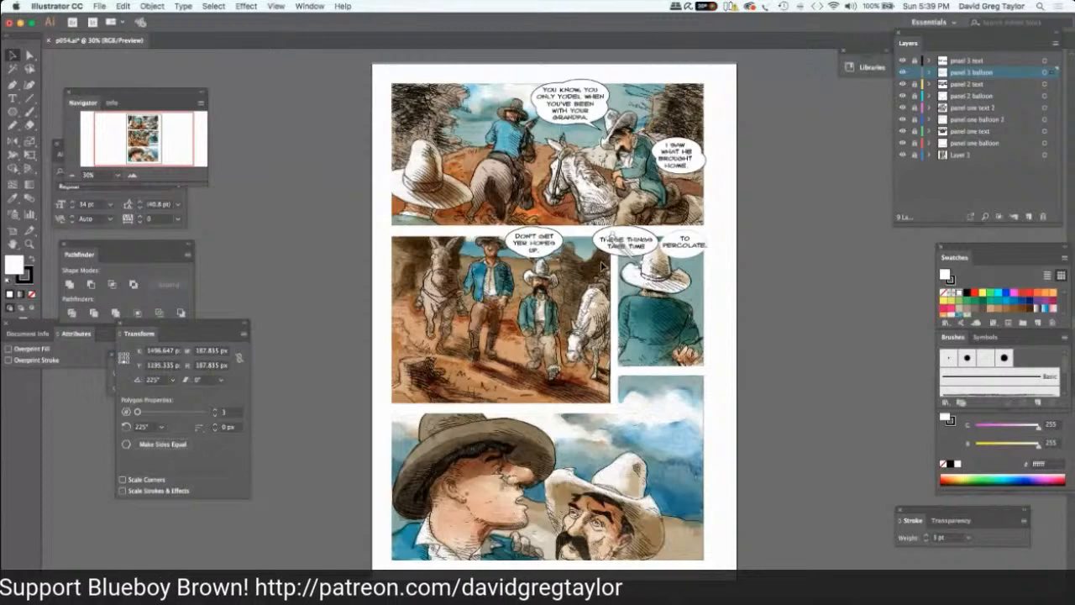
Try to unite the tail with the left-hand balloon in panel 3, and undo the union.
key(a)
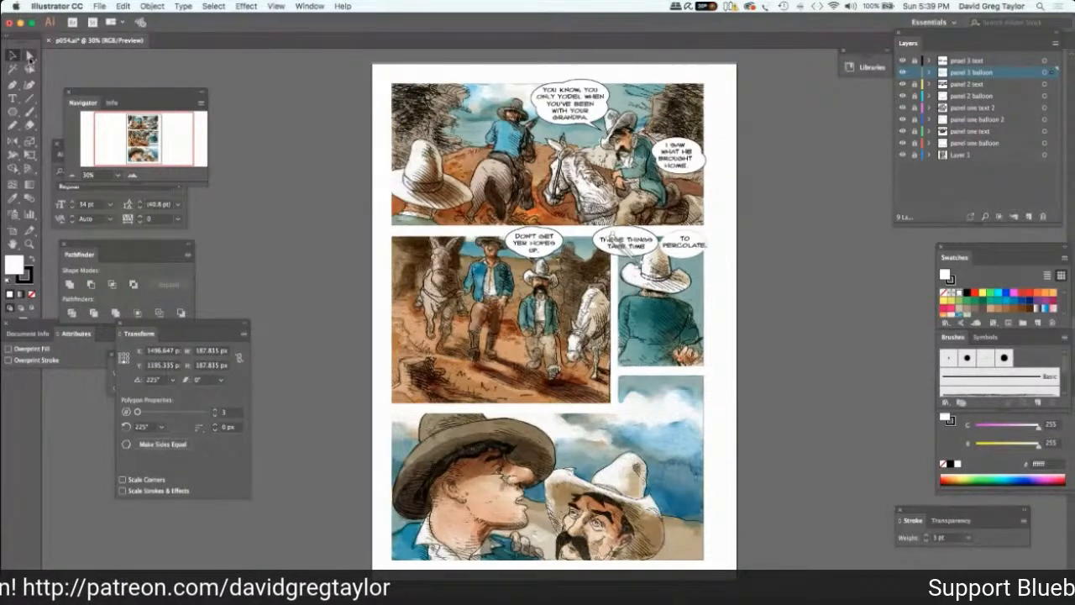
drag(579, 194, 661, 236)
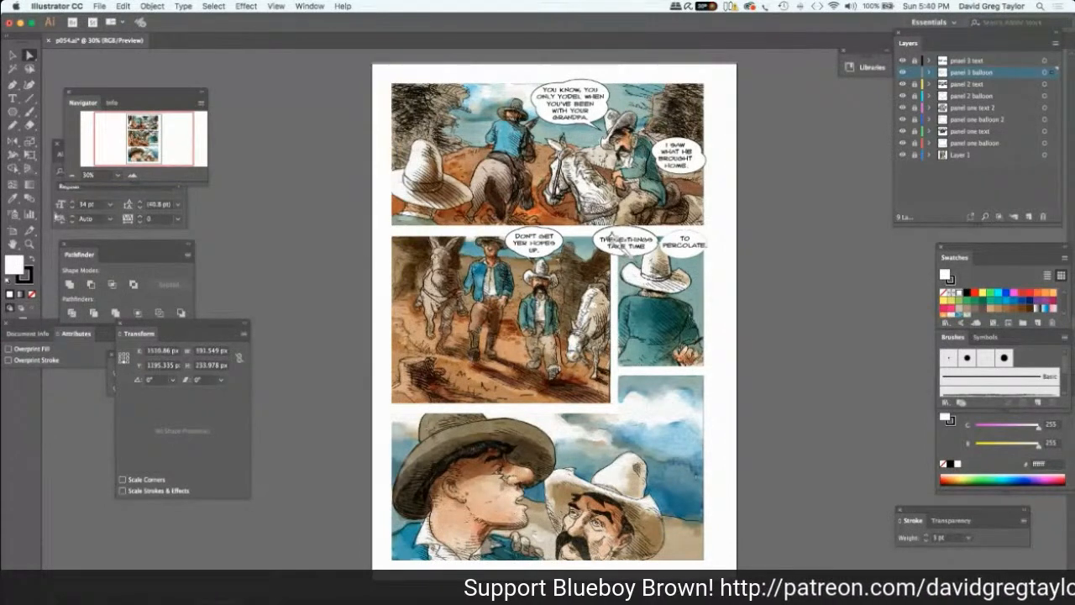
click(70, 284)
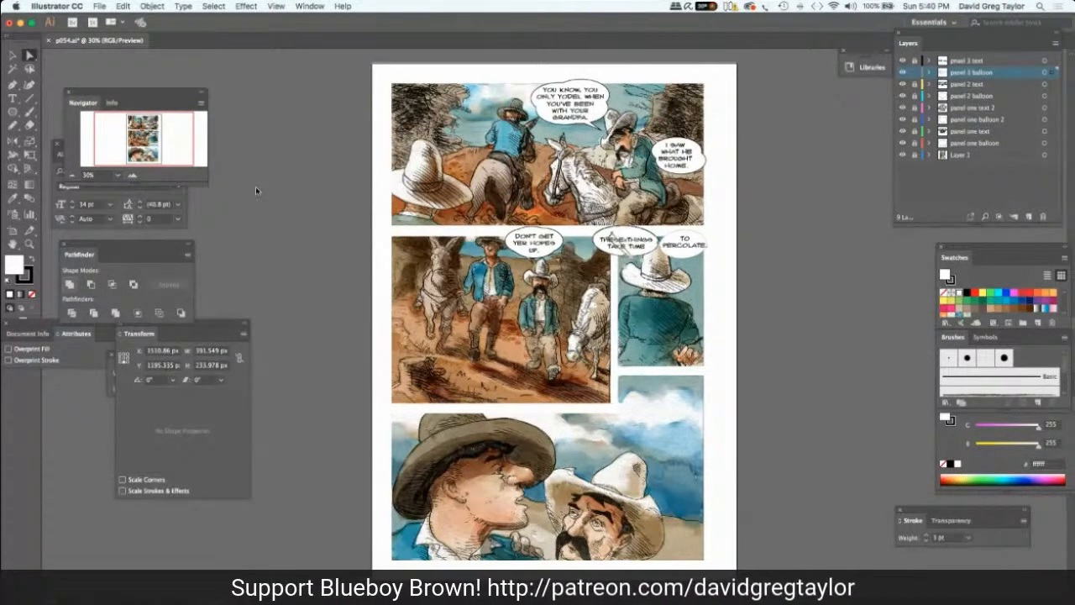
click(271, 175)
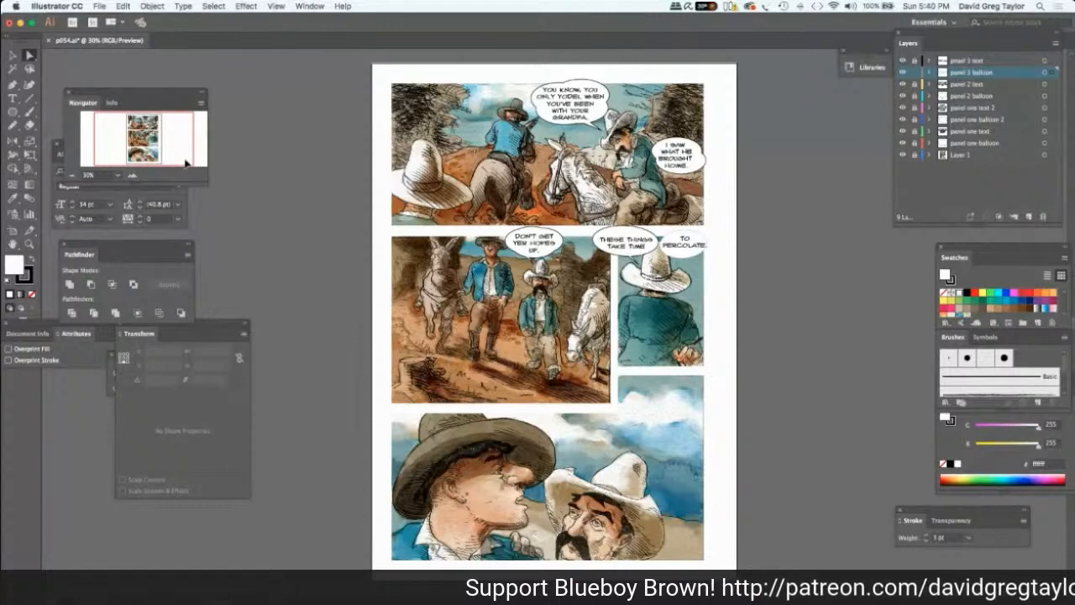
click(609, 239)
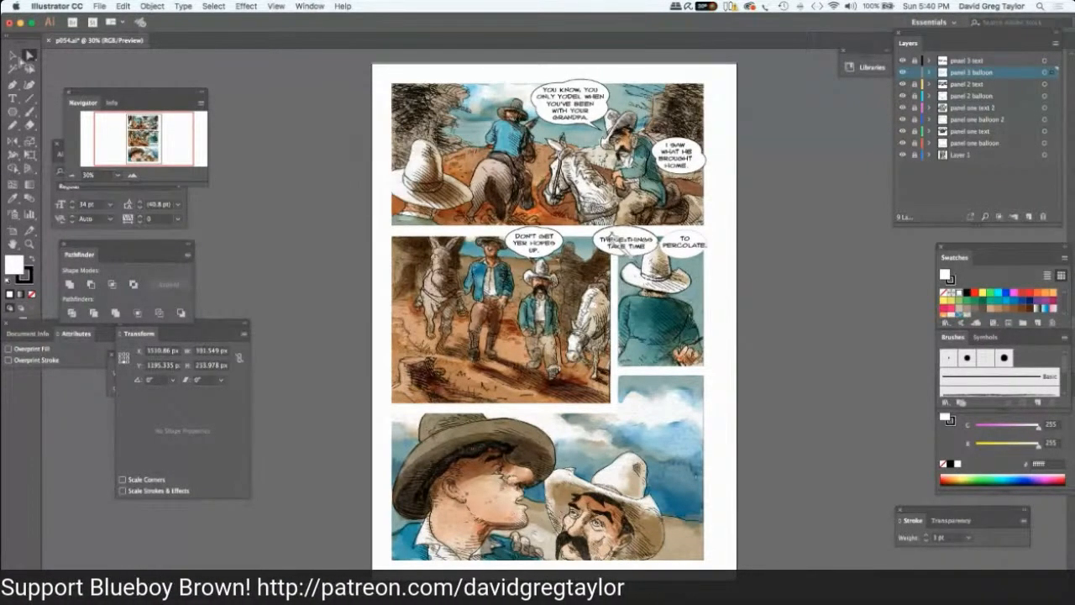
key(v)
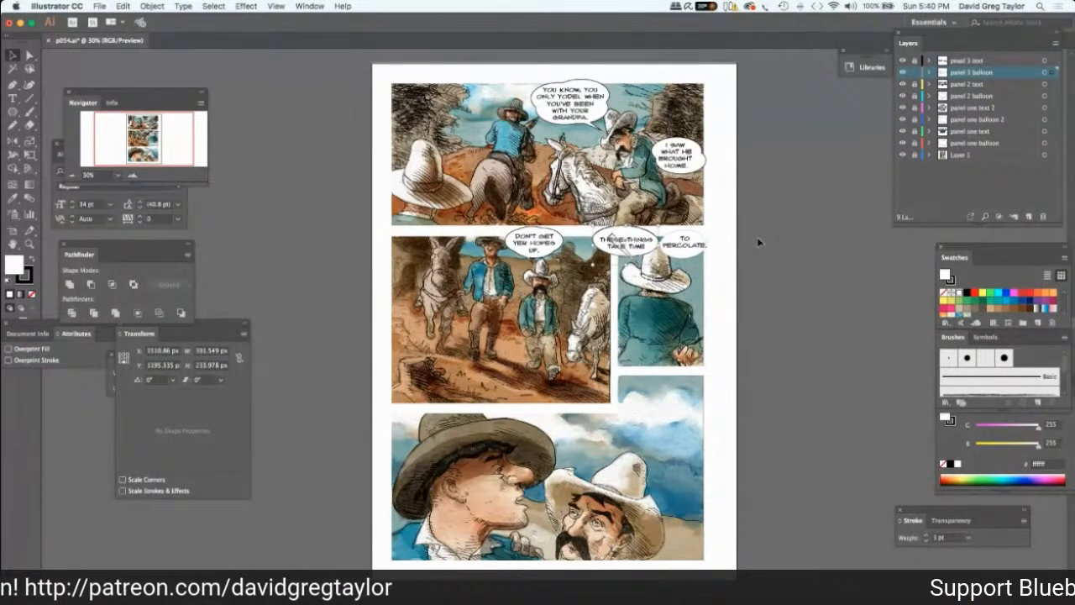
click(599, 258)
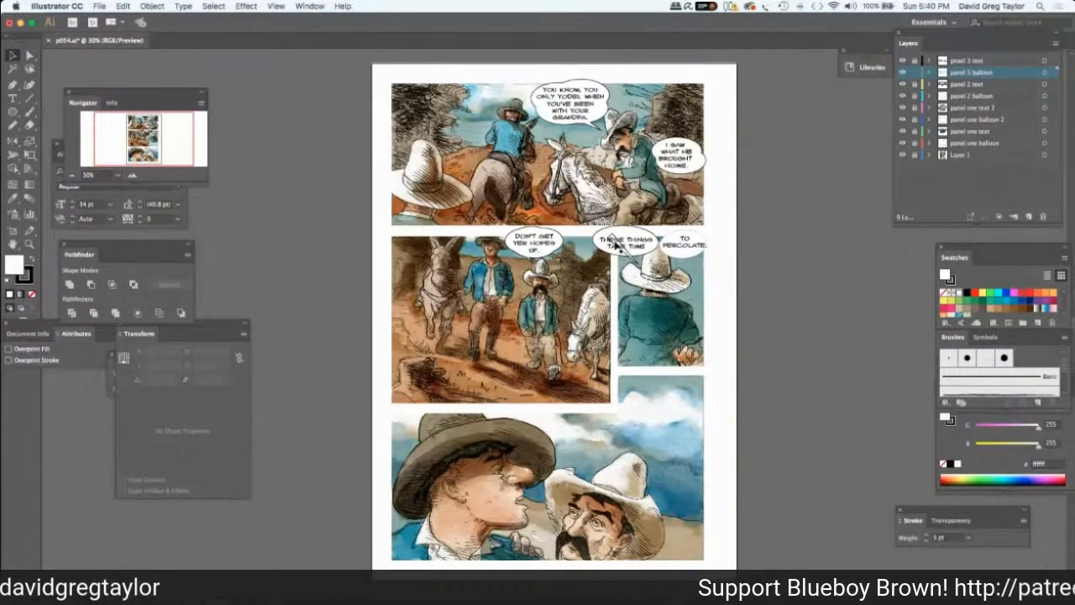
Copy the separate tail, unite the original with the left-hand balloon in panel 3, and deselect the result.
click(608, 269)
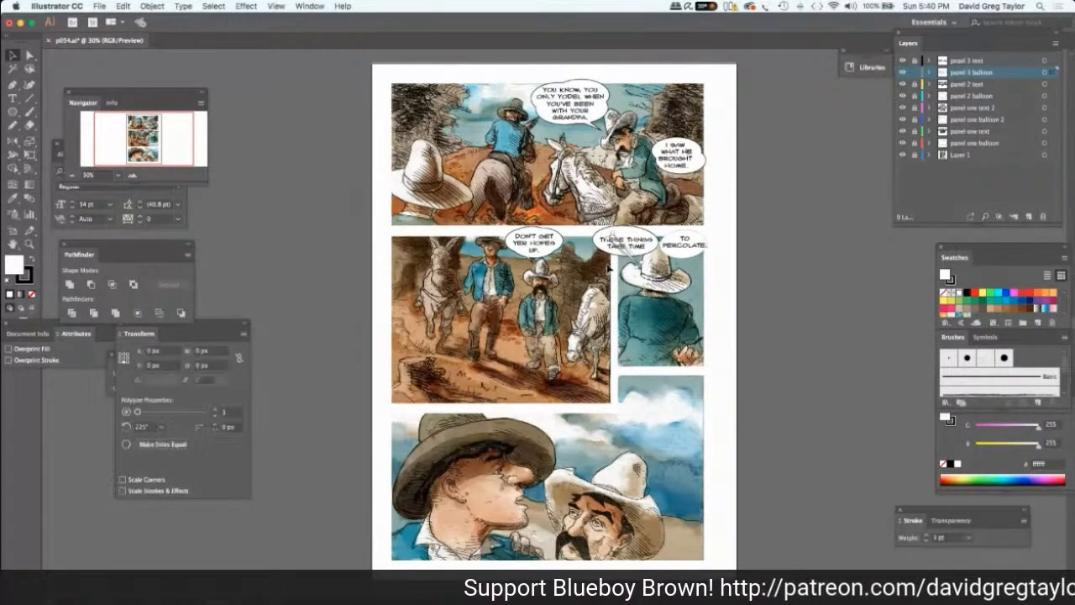
click(608, 268)
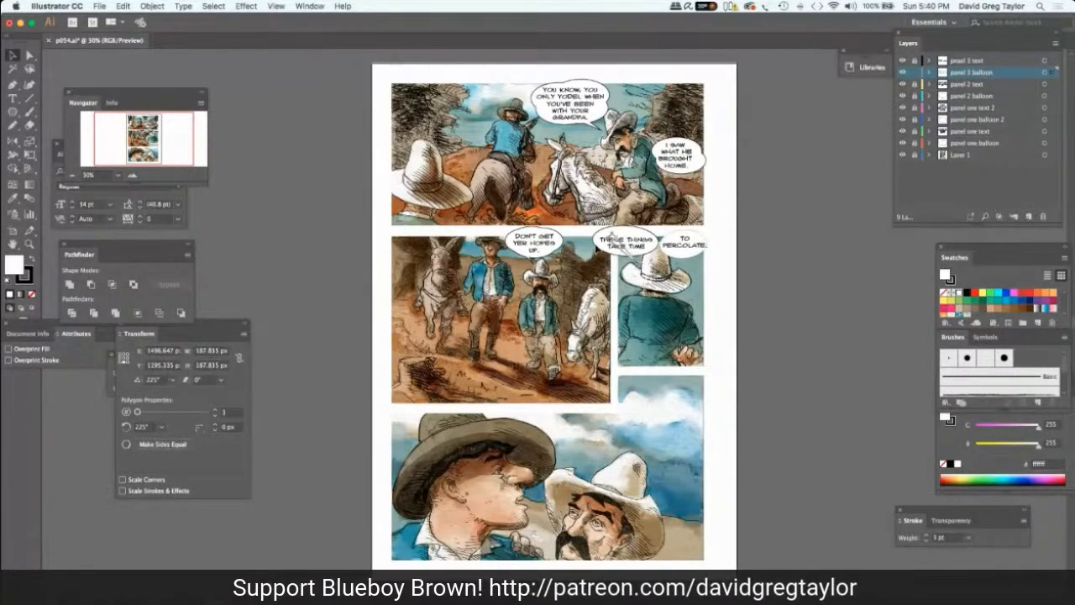
key(a)
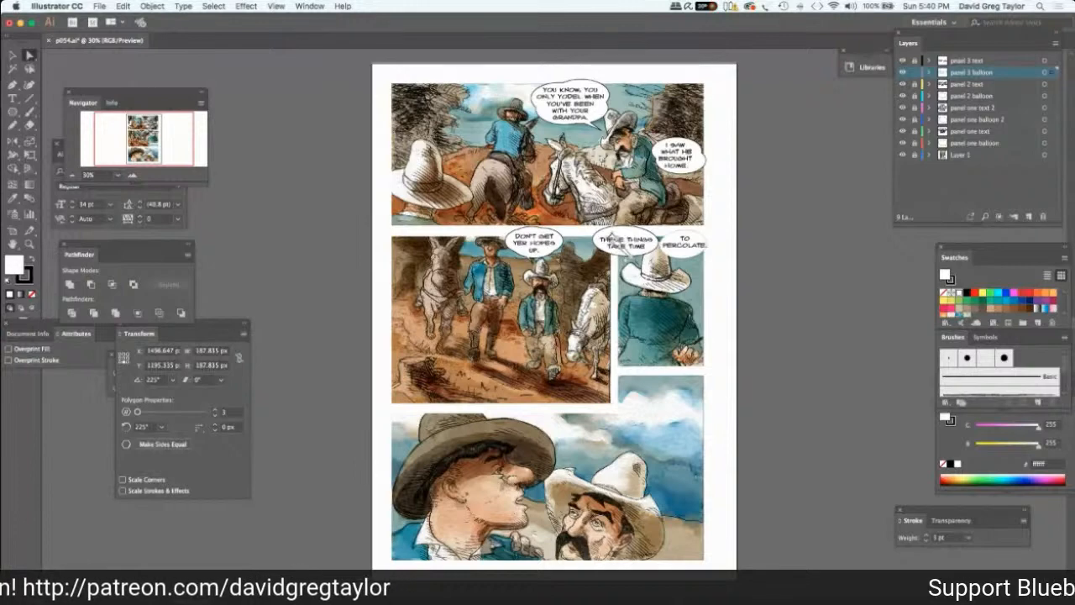
drag(612, 237, 615, 230)
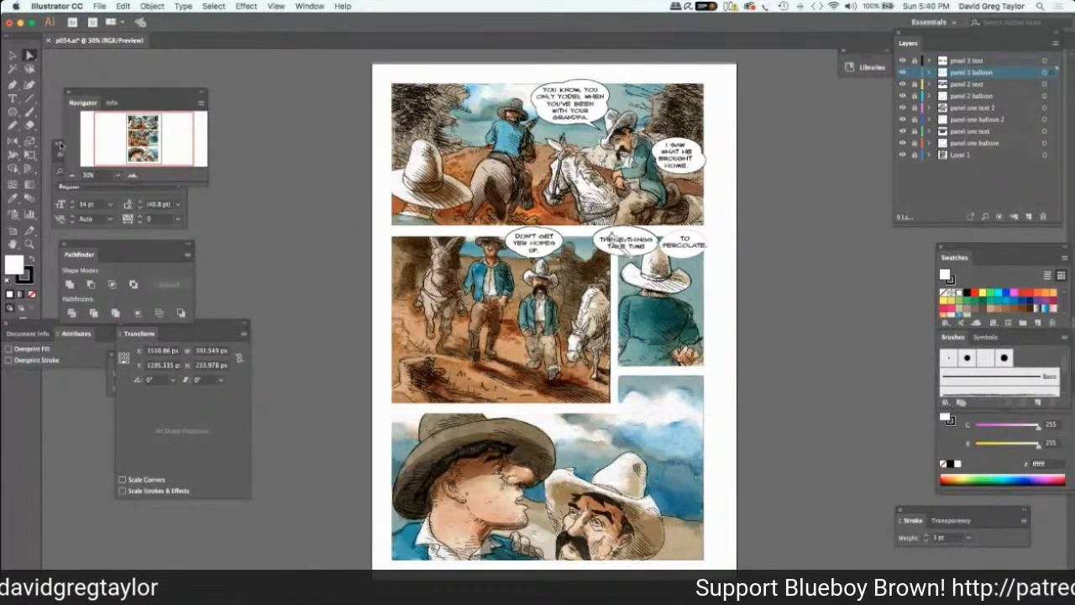
click(71, 286)
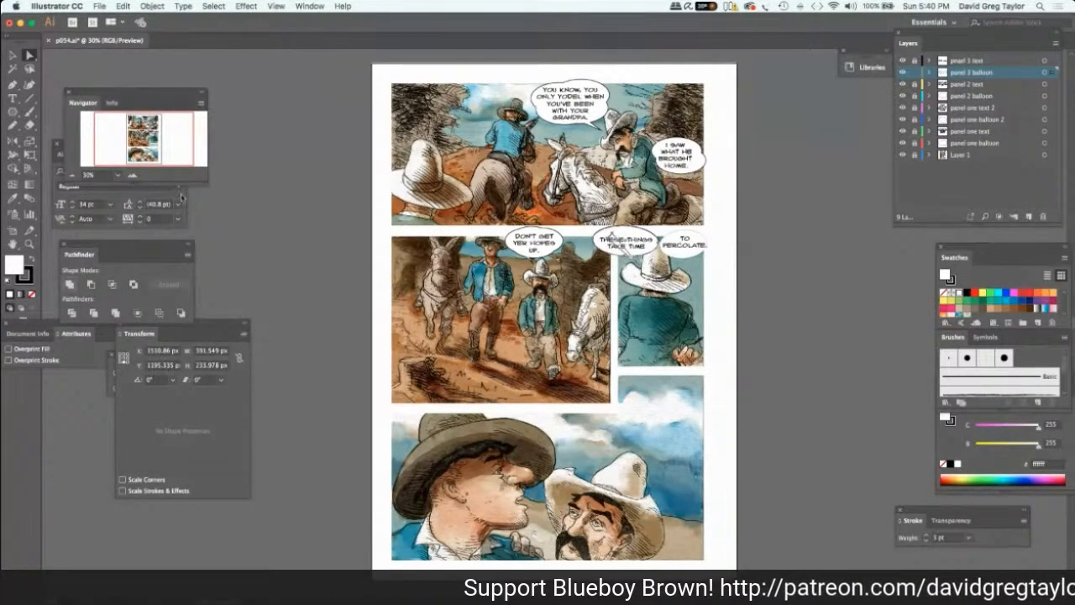
click(255, 131)
click(250, 131)
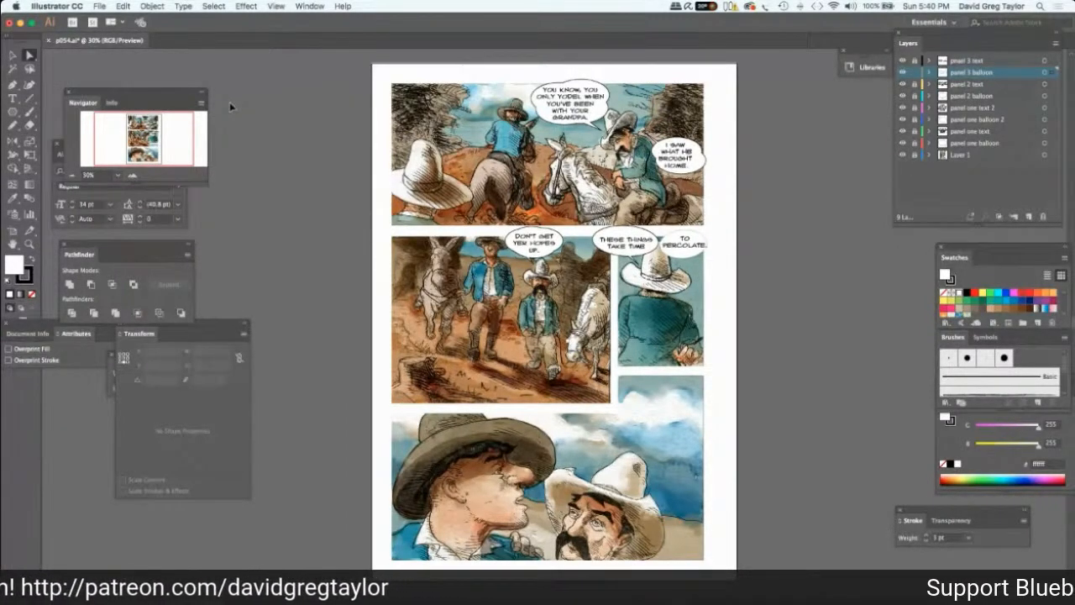
Place a pasted copy of the tail over the right-hand balloon in panel 3 and rotate it to point down and left.
click(267, 110)
click(550, 319)
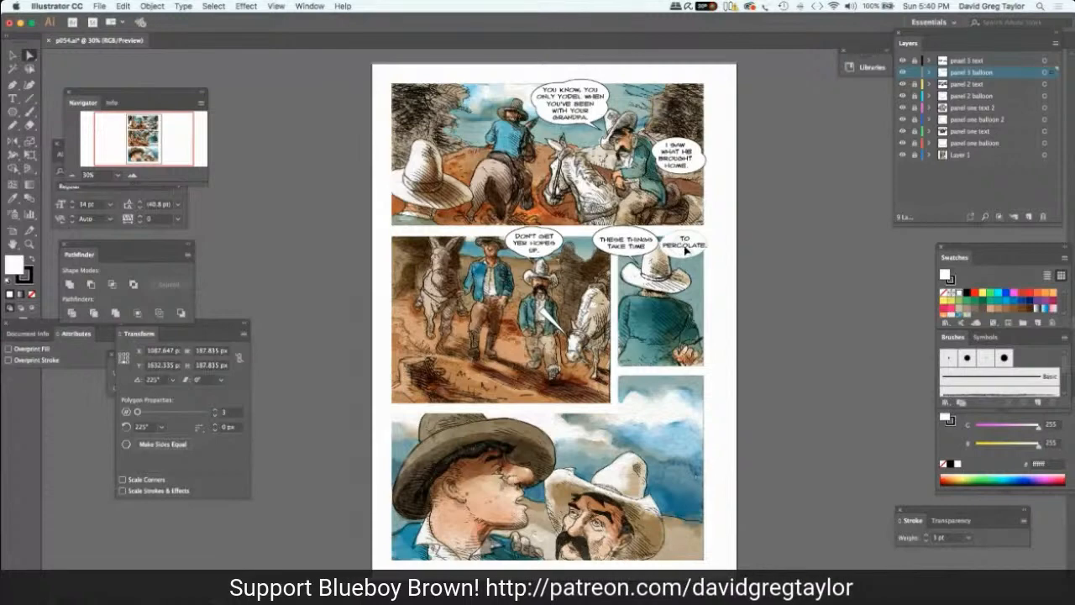
drag(683, 248, 684, 248)
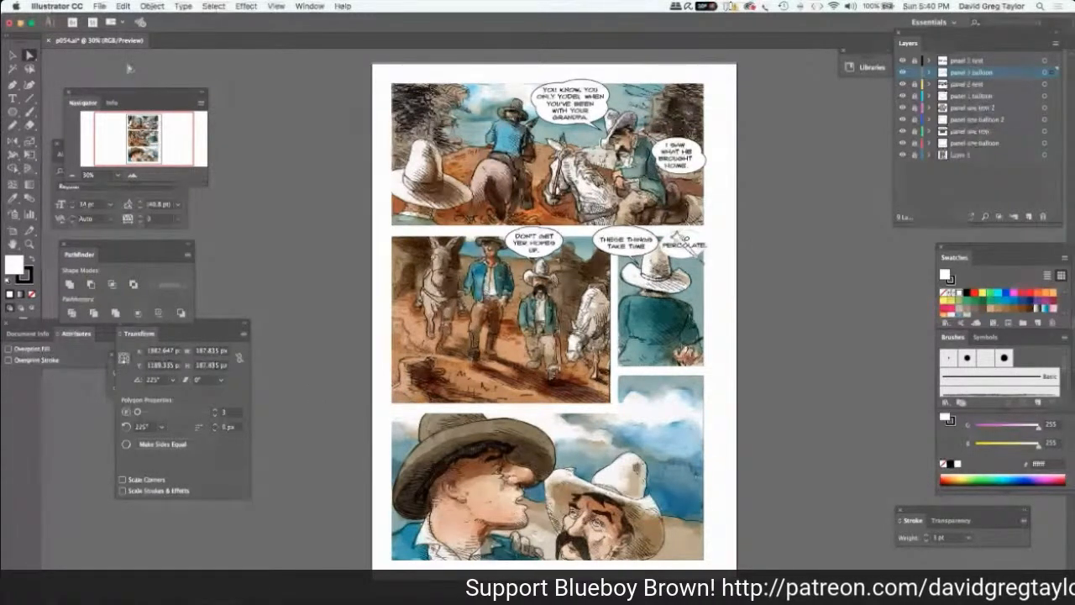
key(v)
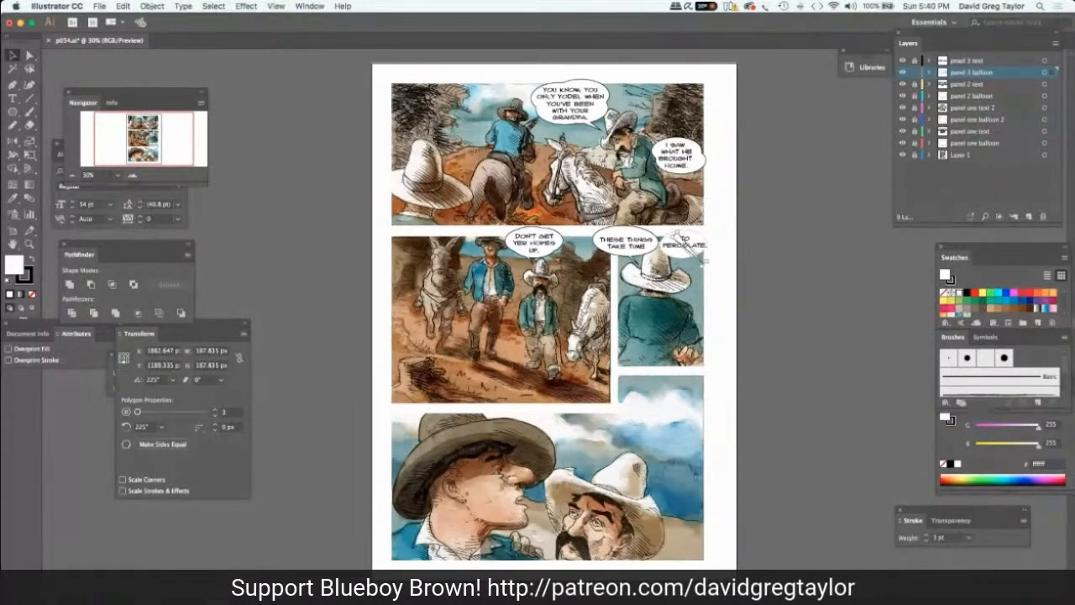
drag(680, 221, 706, 219)
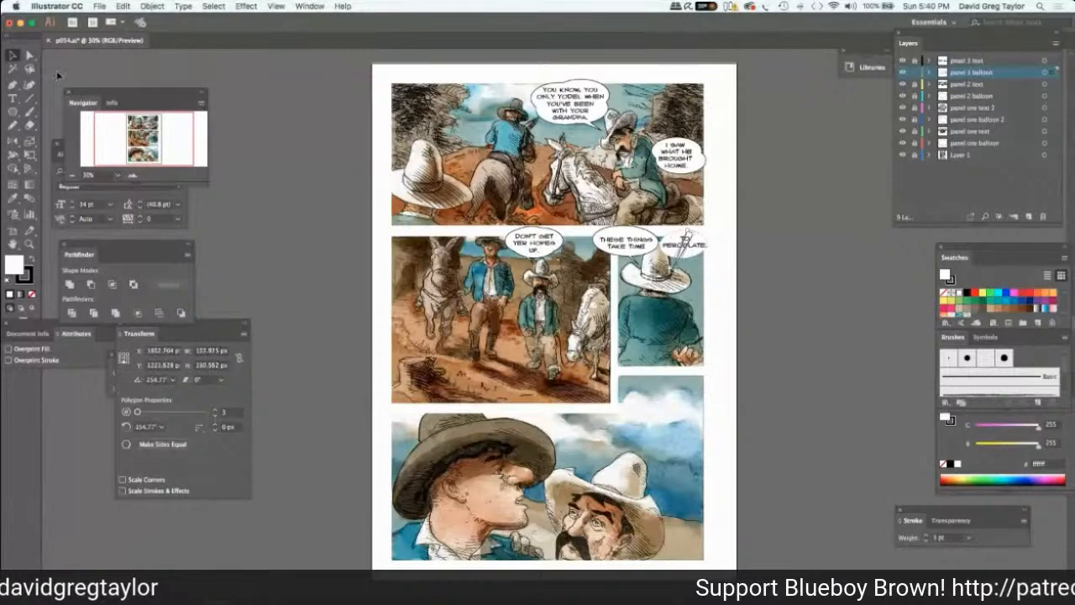
Unite the copied tail with the right-hand balloon in panel 3 and deselect the merged shape.
click(27, 55)
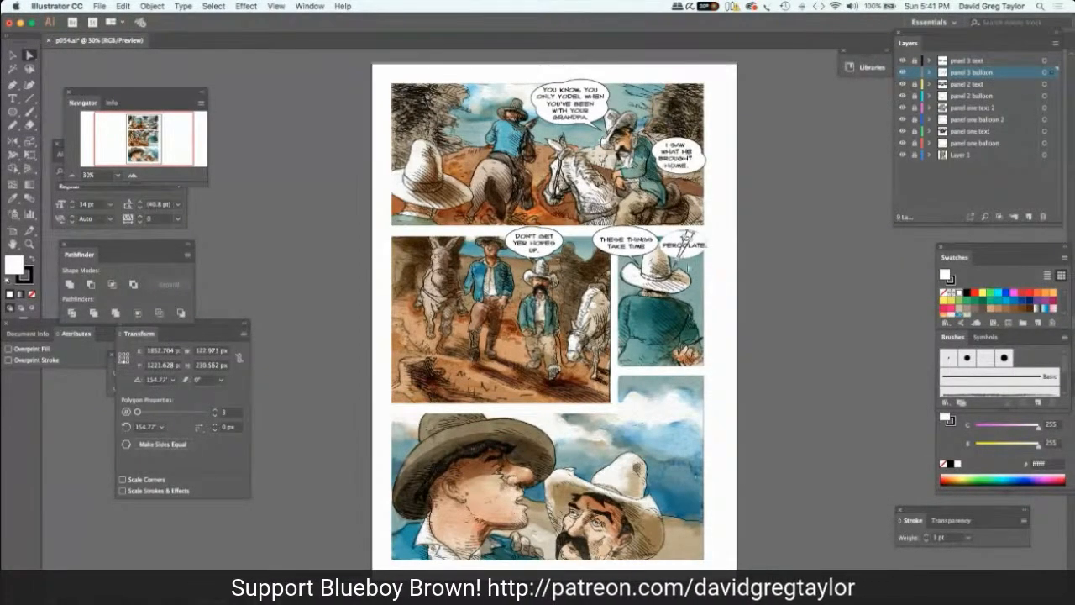
key(super+a)
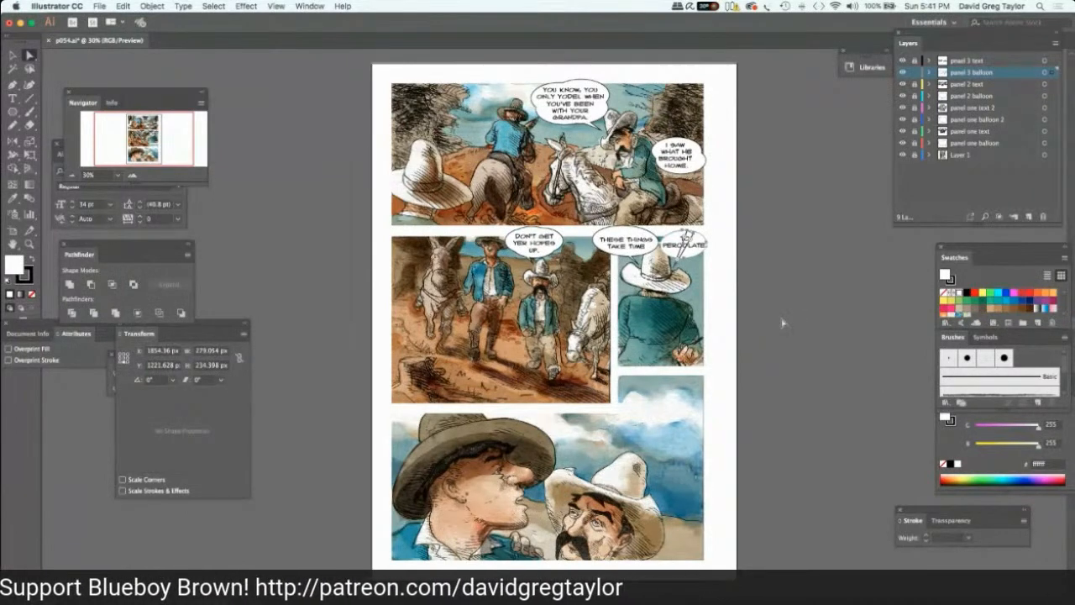
click(70, 285)
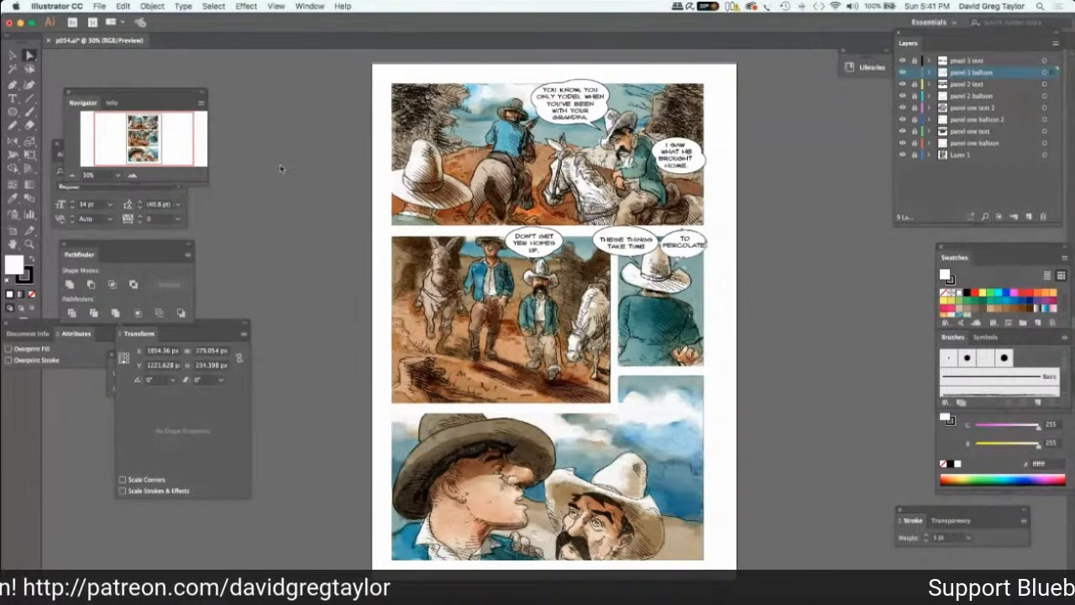
click(281, 145)
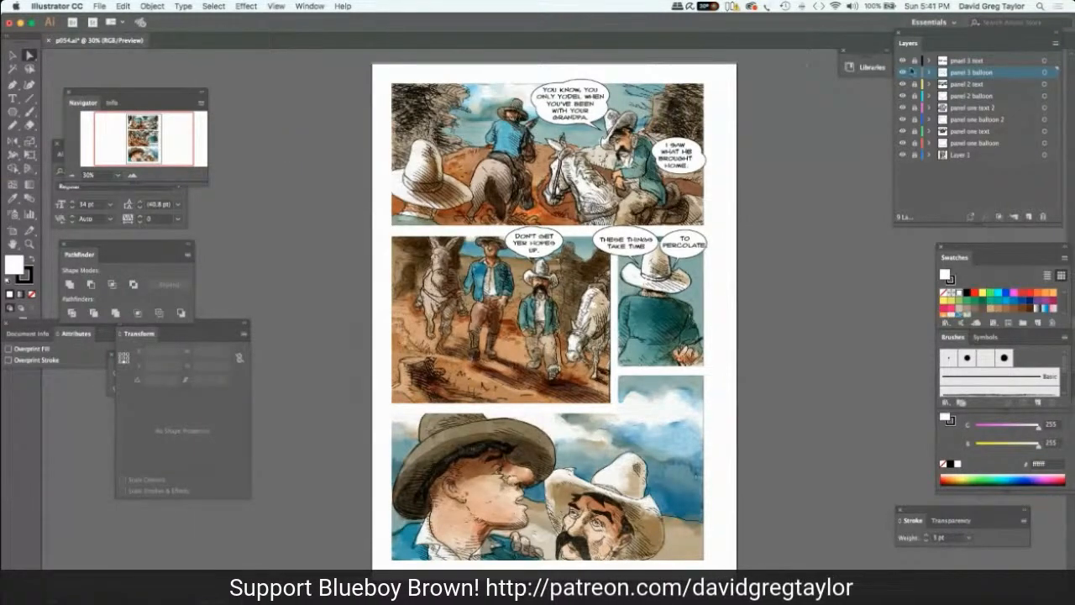
click(13, 55)
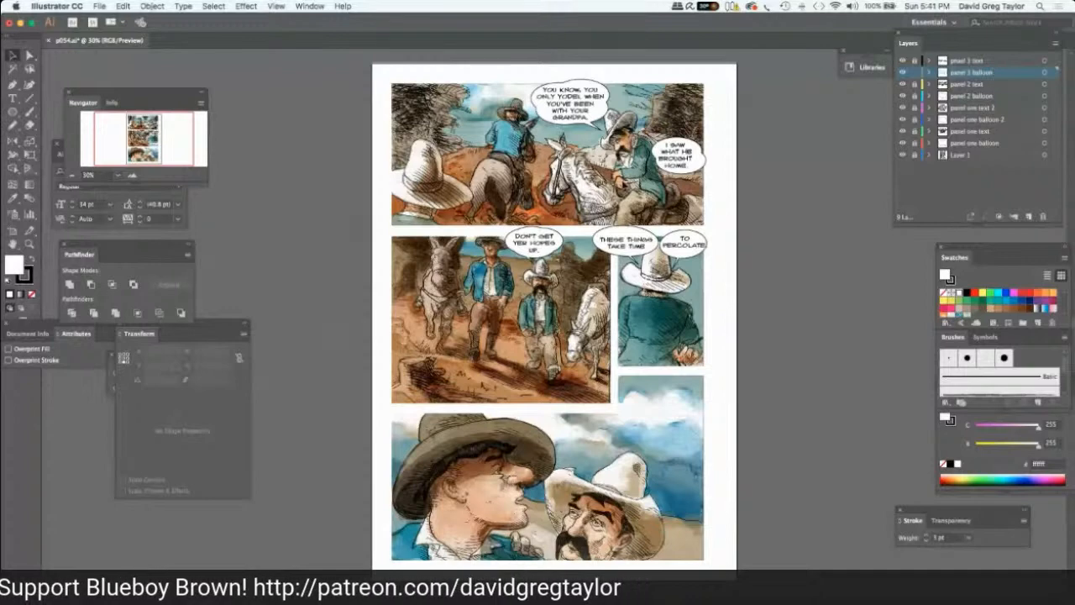
Widen the right-hand balloon in panel 3 to about 287 px, nudge it slightly down and deselect it.
click(691, 247)
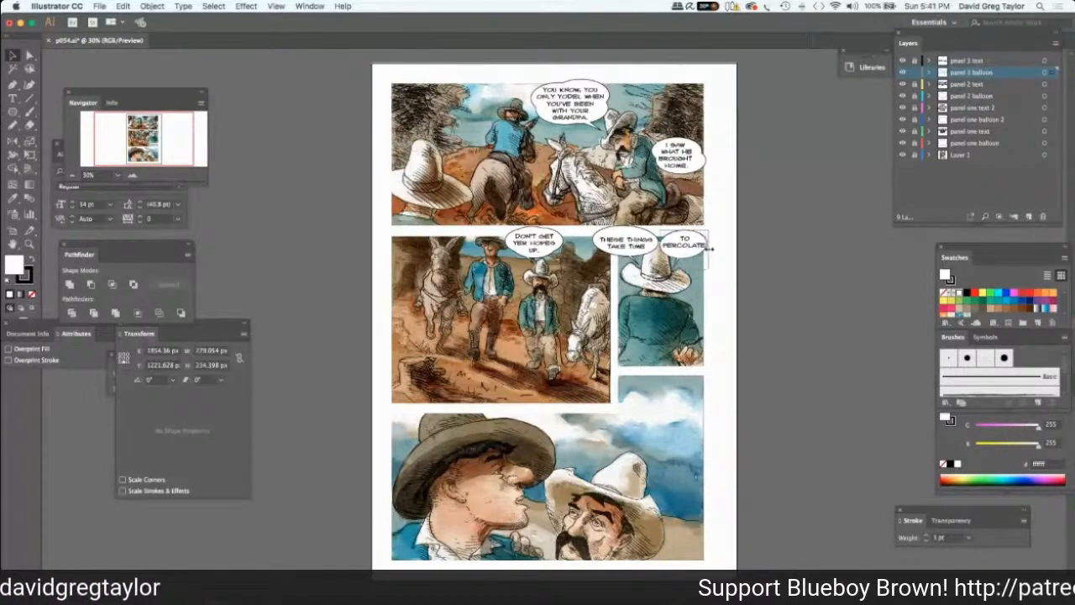
drag(710, 249, 712, 248)
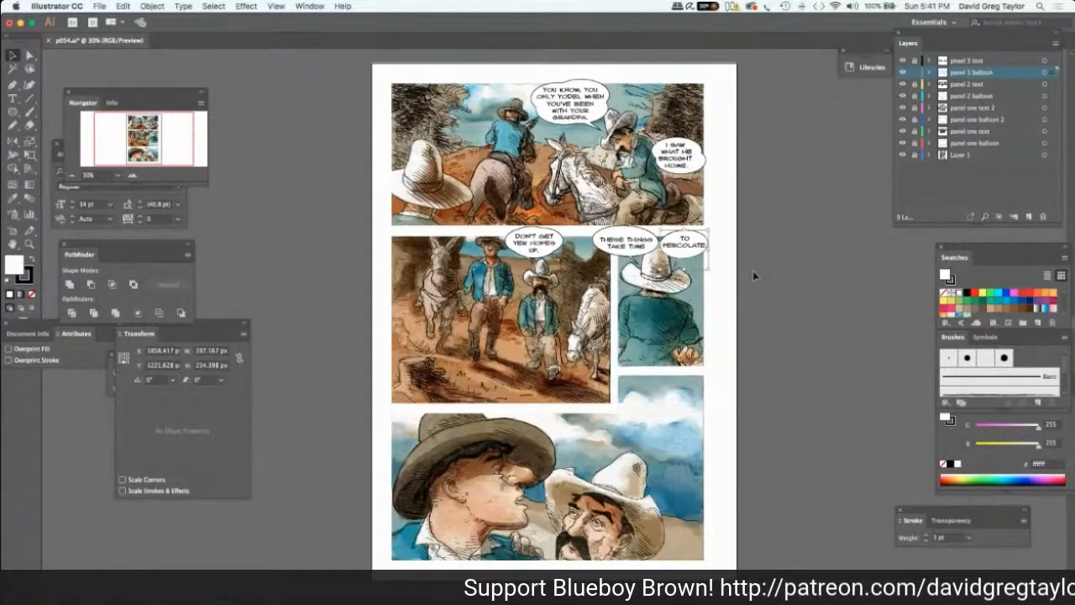
key(Down)
key(Down)
key(Down)
key(Down)
key(Down)
key(Down)
click(775, 248)
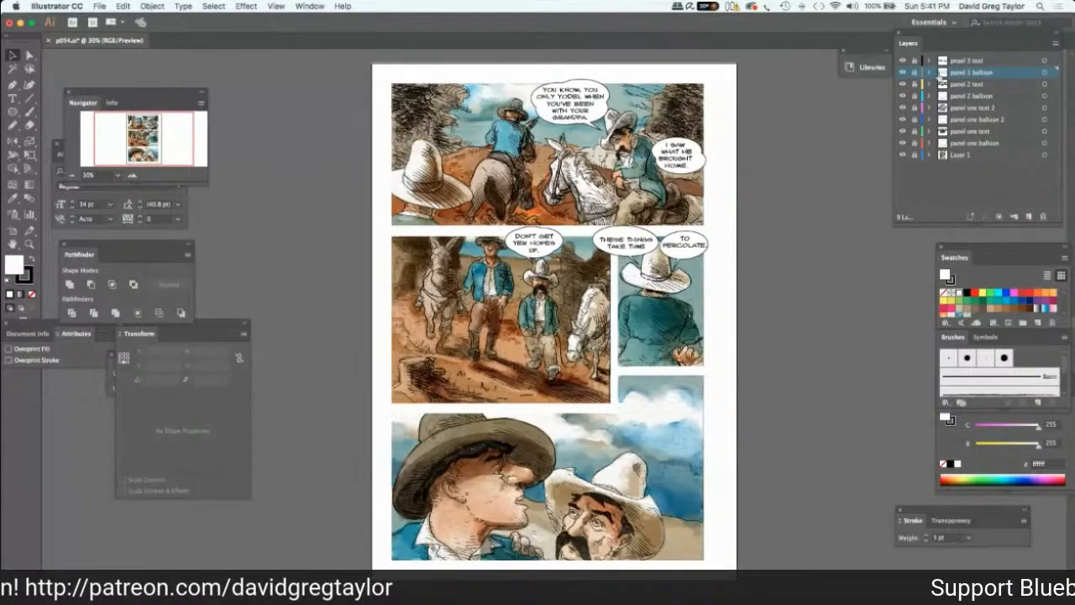
Add a new layer at the head of the layer stack and name it "panel 4 balloon".
click(1027, 214)
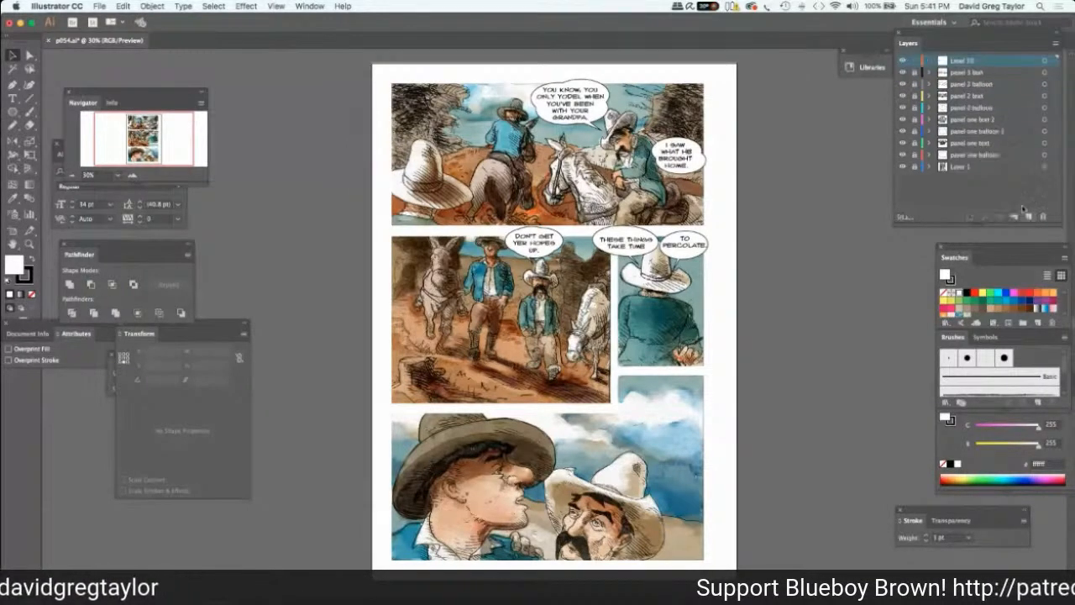
double_click(960, 61)
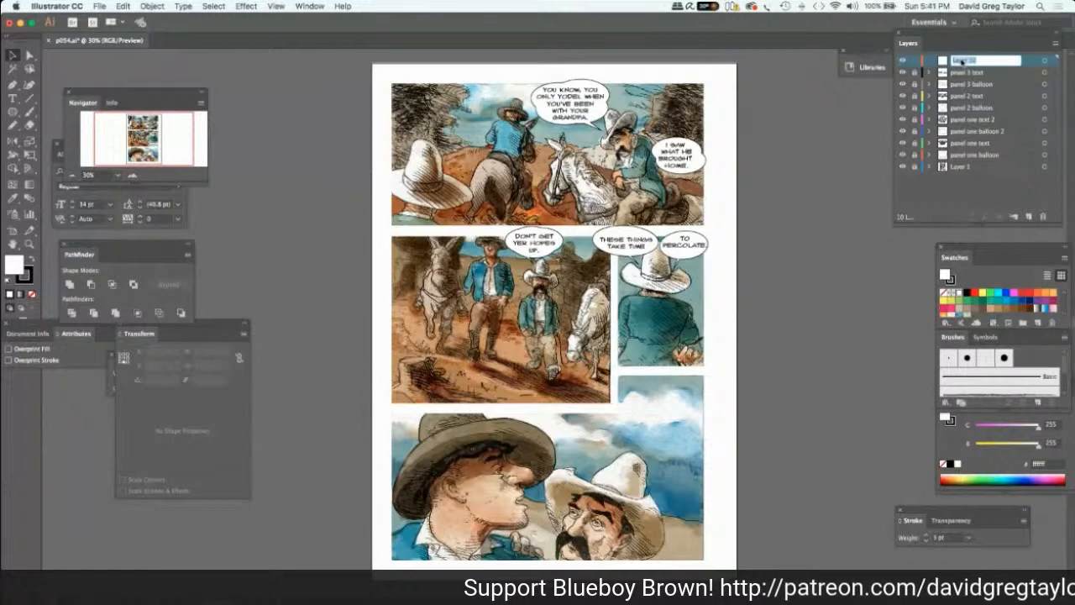
text(pa)
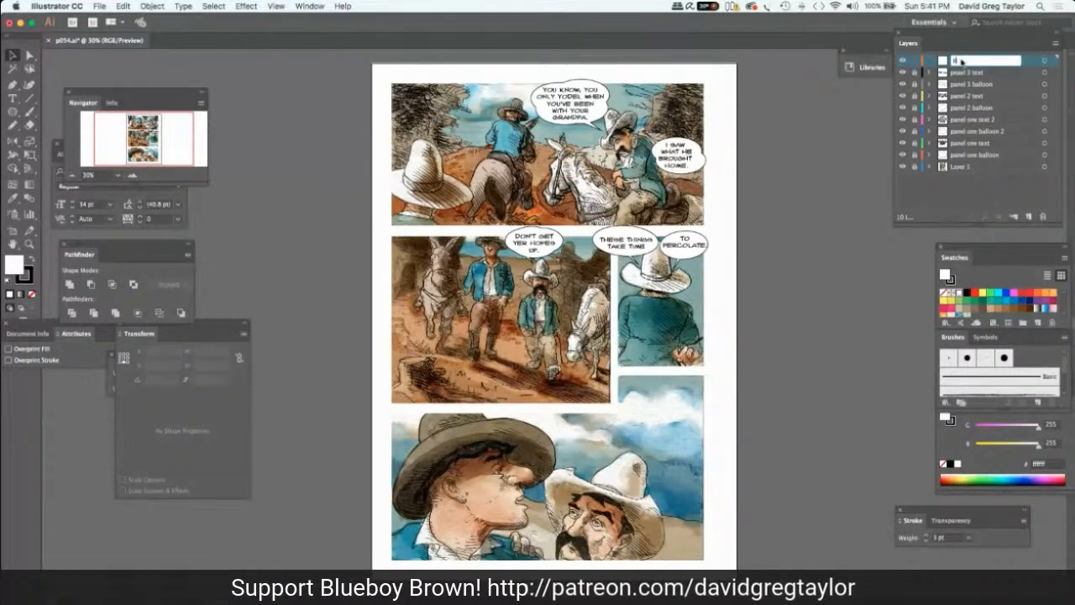
text(nel 4 bal)
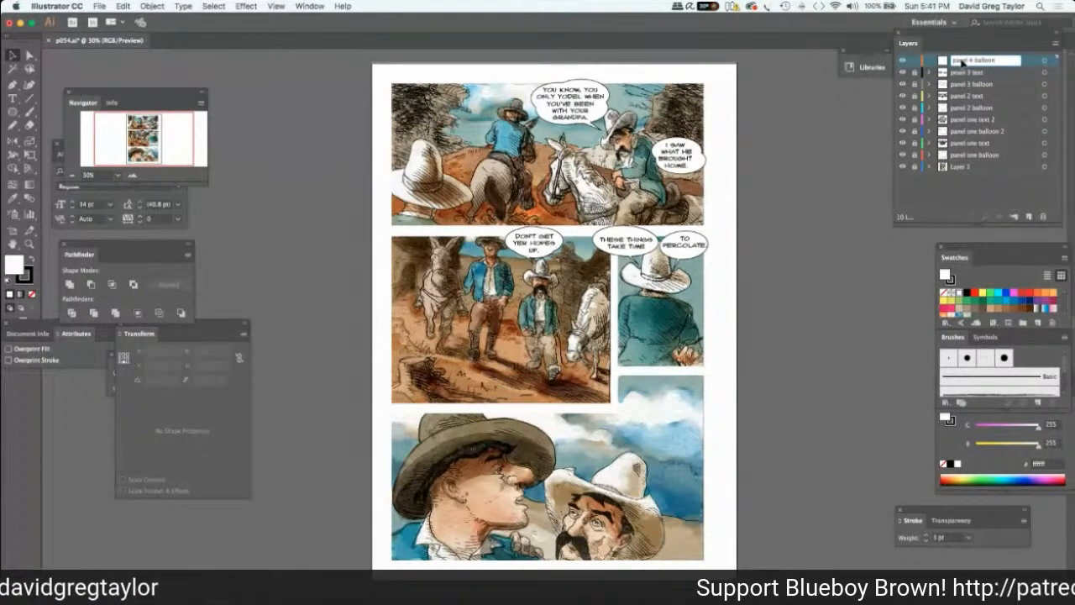
text(loon)
key(Return)
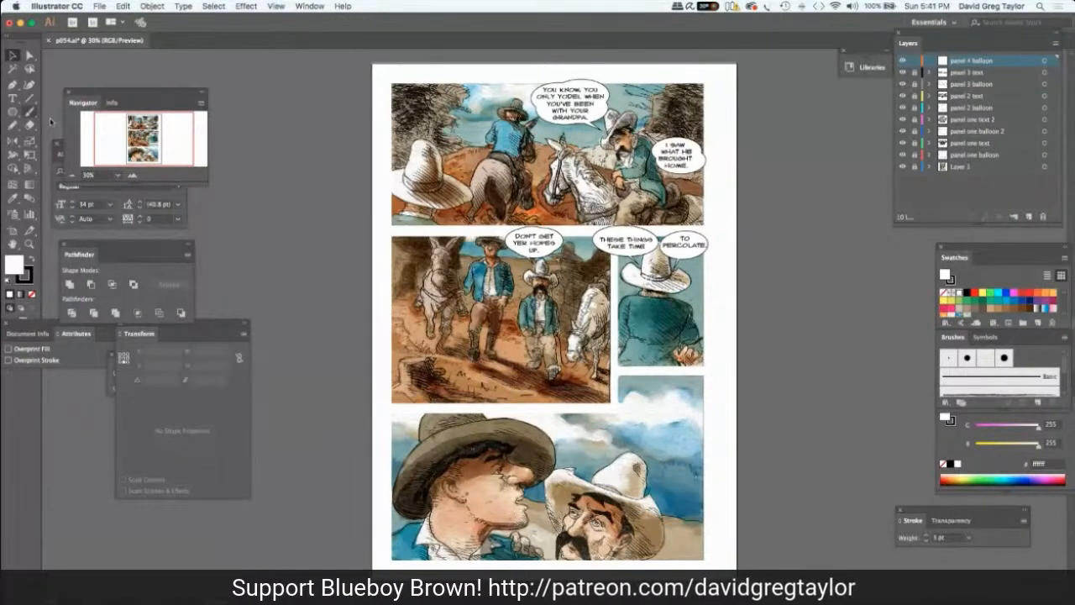
Draw a white ellipse about 396 by 336 px and place it at the upper edge of the bottom panel, between the two hats.
click(11, 111)
click(67, 152)
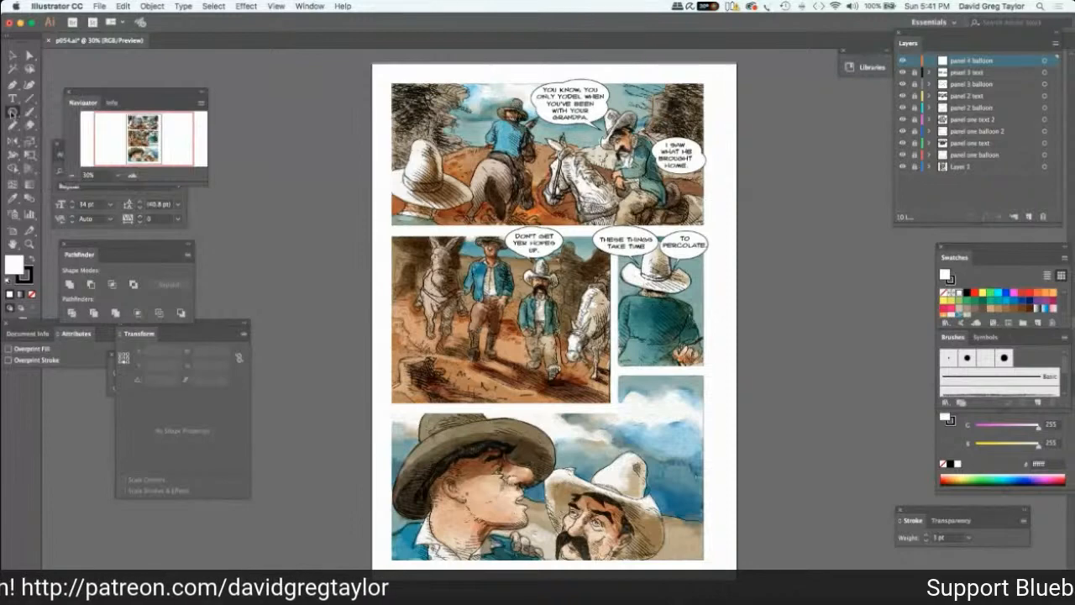
click(12, 111)
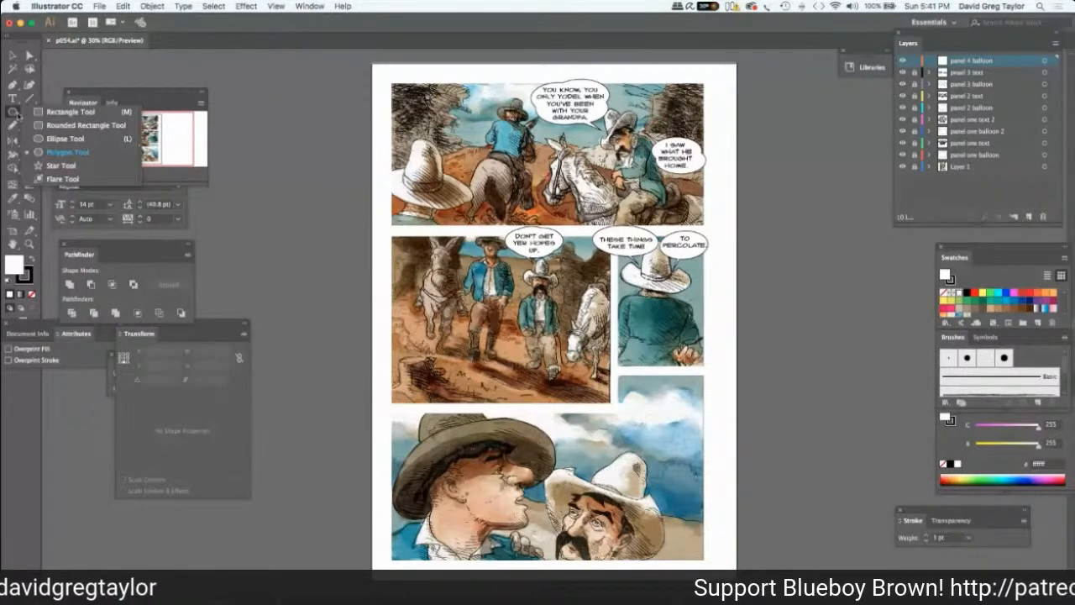
click(65, 138)
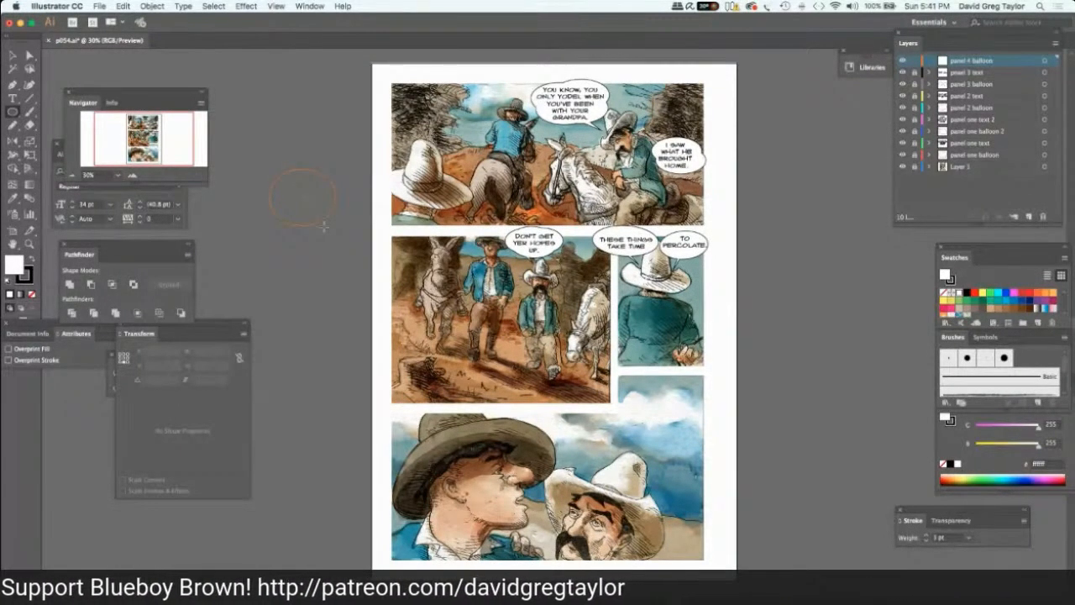
drag(323, 225, 334, 226)
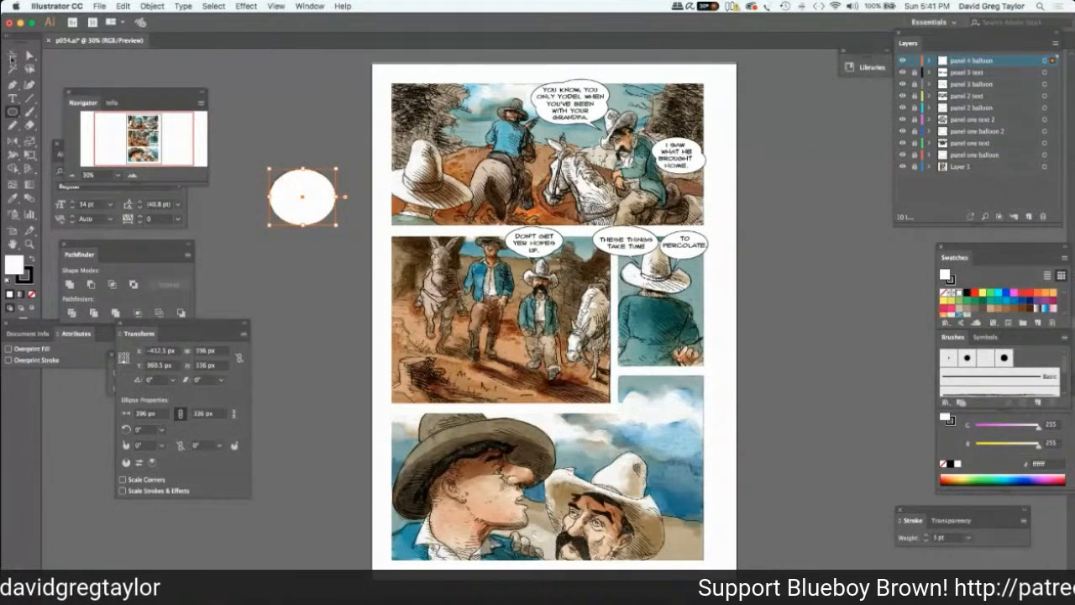
key(v)
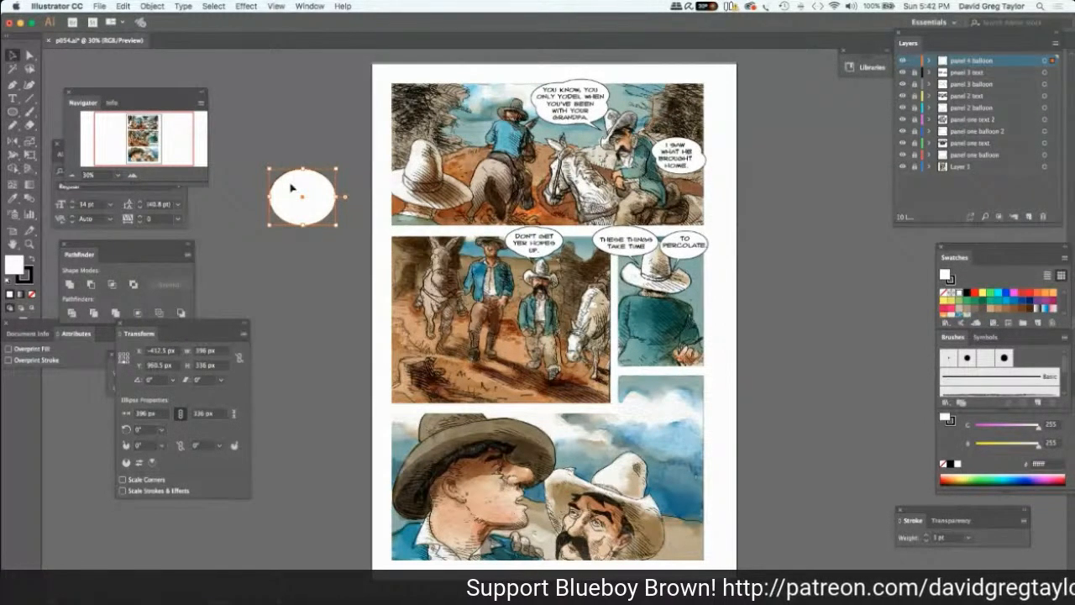
drag(351, 234, 385, 259)
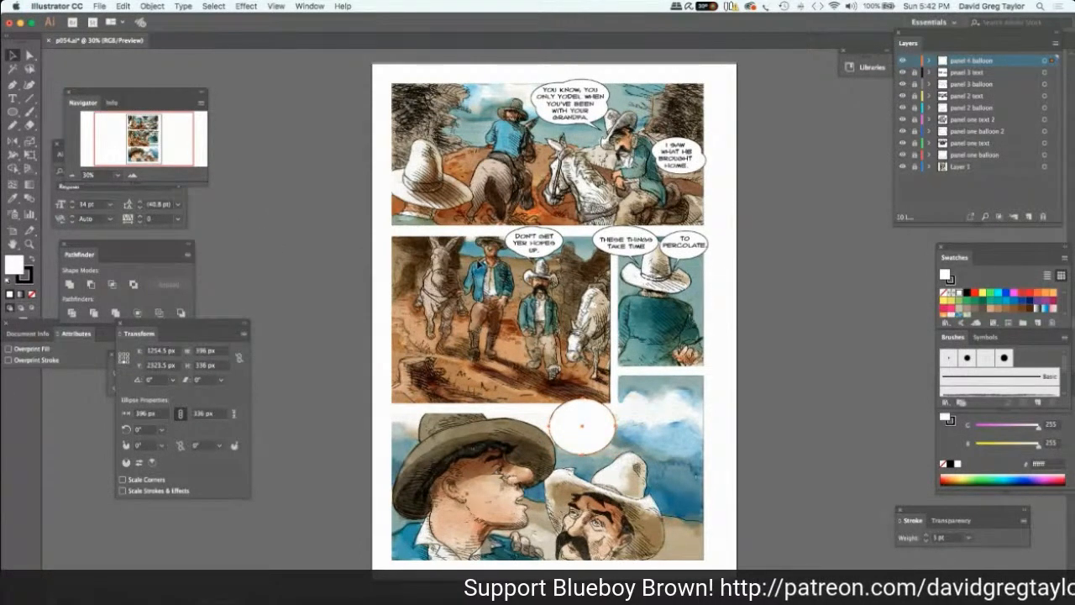
Paste a copy of the ellipse and place it over the original in the bottom panel, offset slightly to the right.
key(super+v)
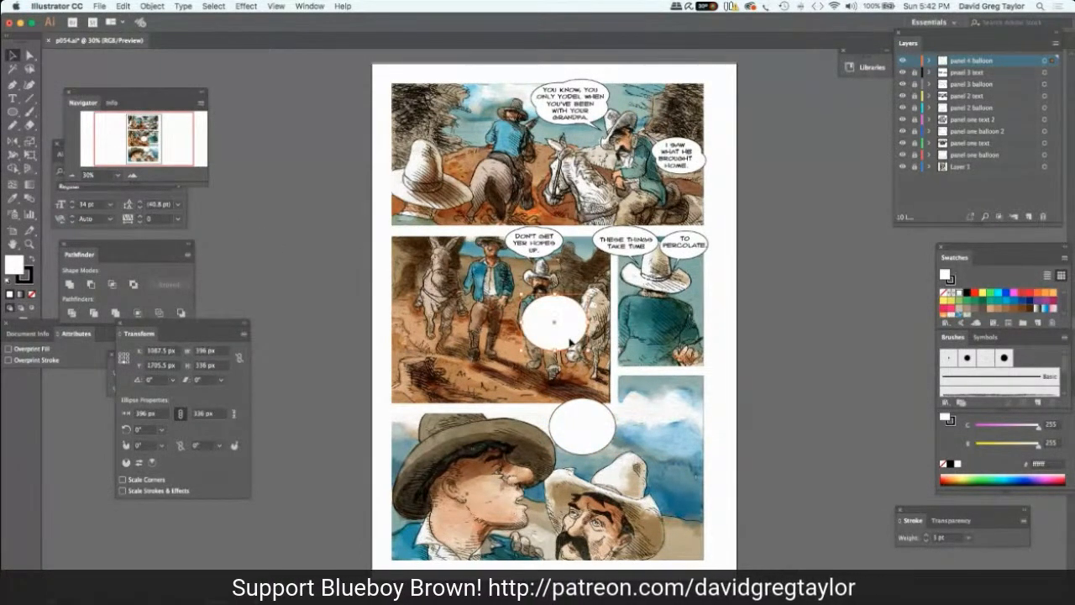
drag(570, 341, 606, 424)
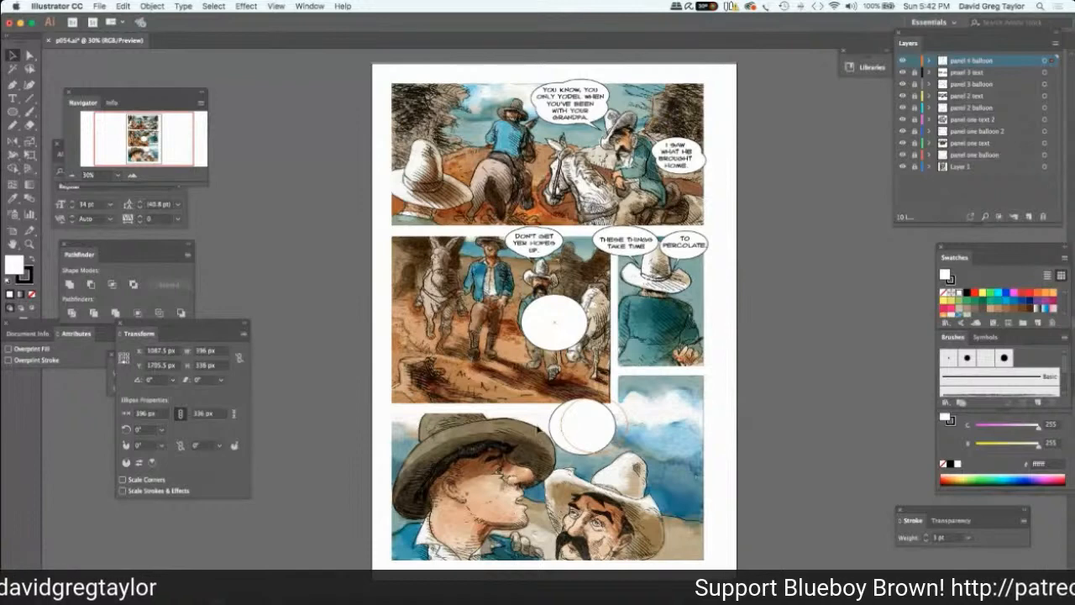
drag(538, 428, 538, 428)
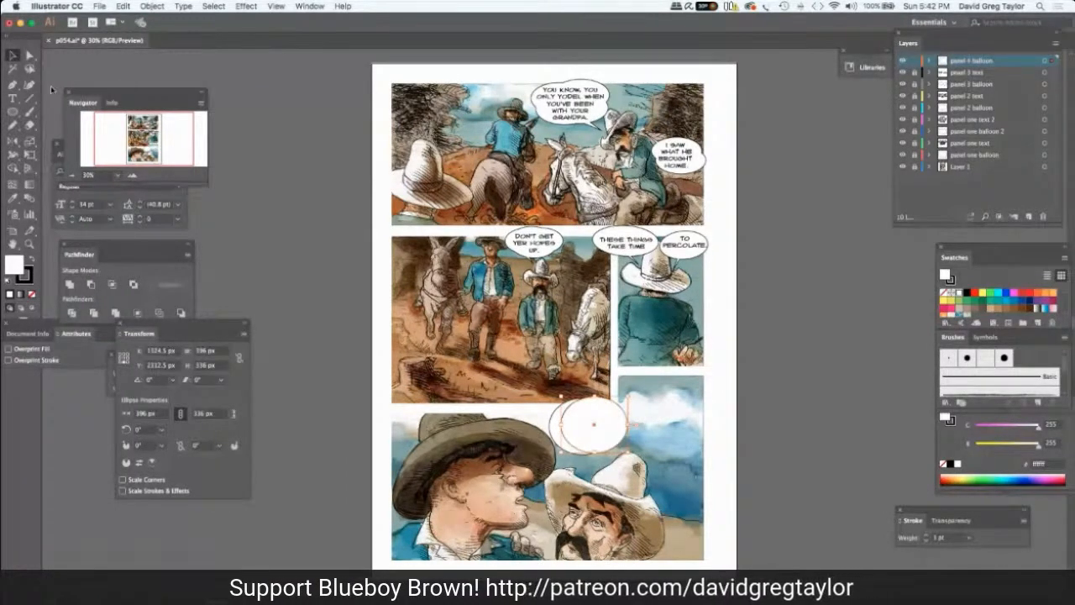
Unite the two overlapping ellipses in the bottom panel into one balloon shape and deselect it.
key(a)
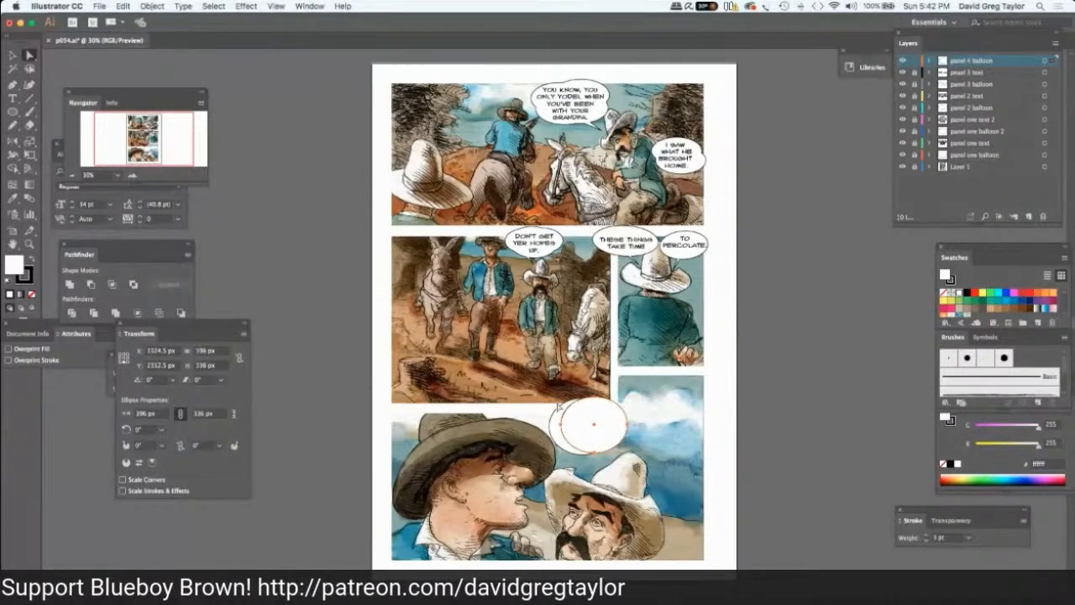
shift+click(553, 434)
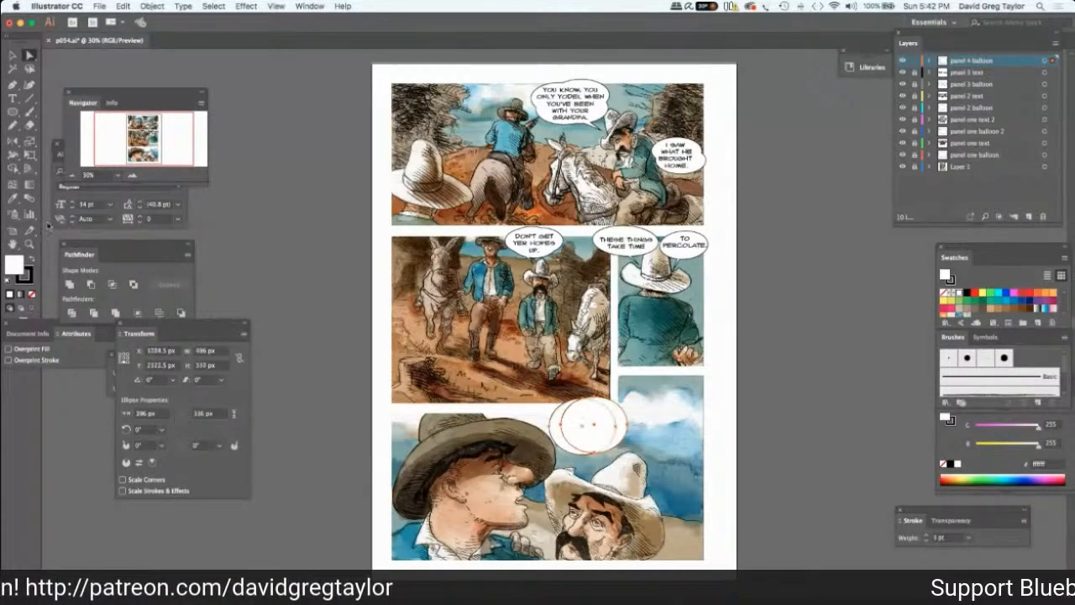
click(71, 284)
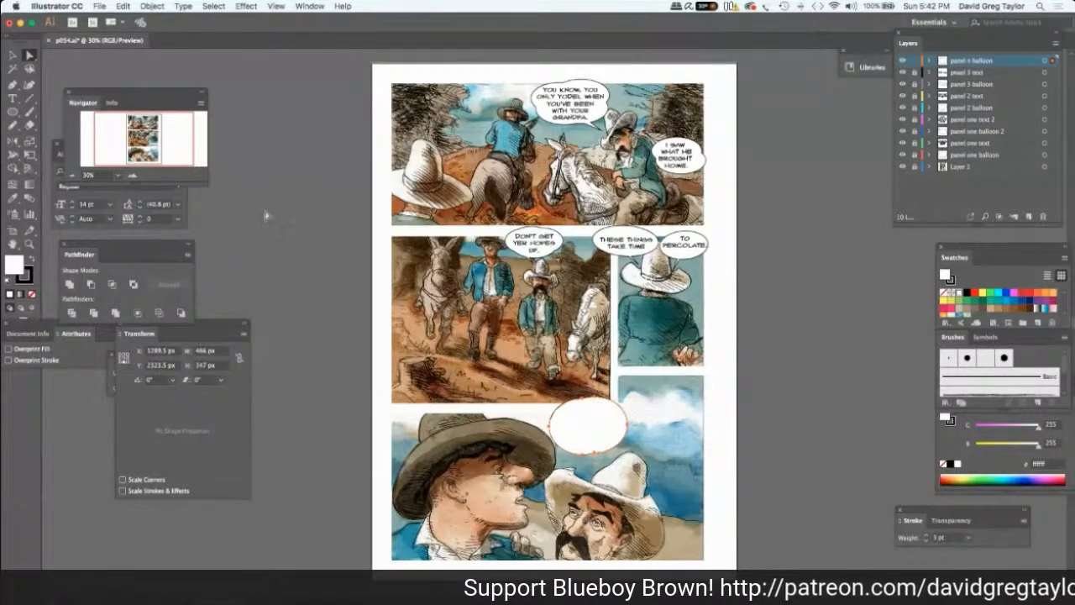
click(259, 199)
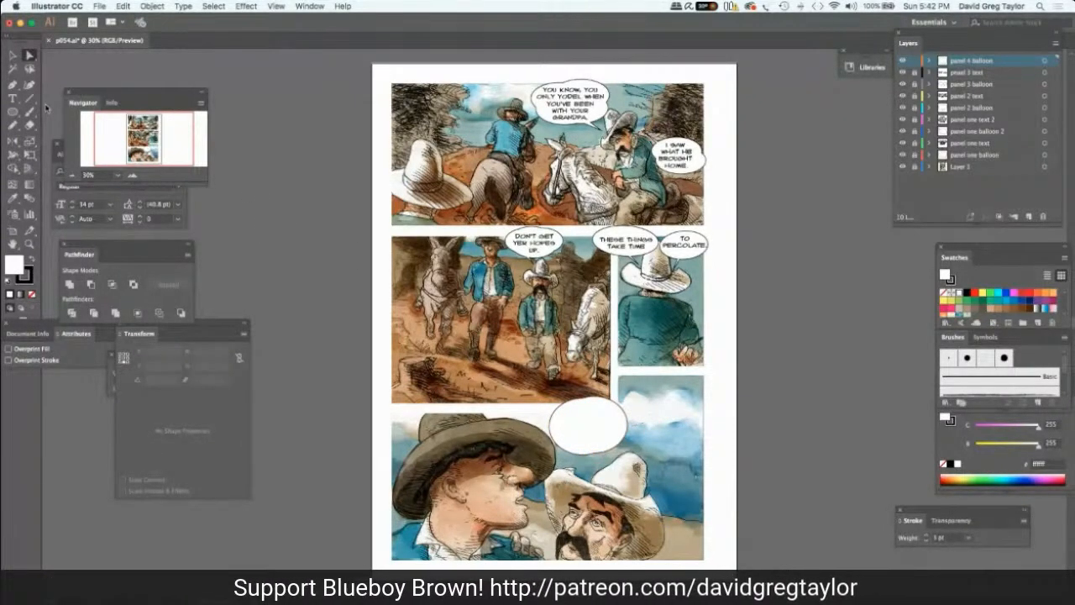
Add a new layer above the panel 4 balloon layer and name it "panel 4 text 1".
click(13, 98)
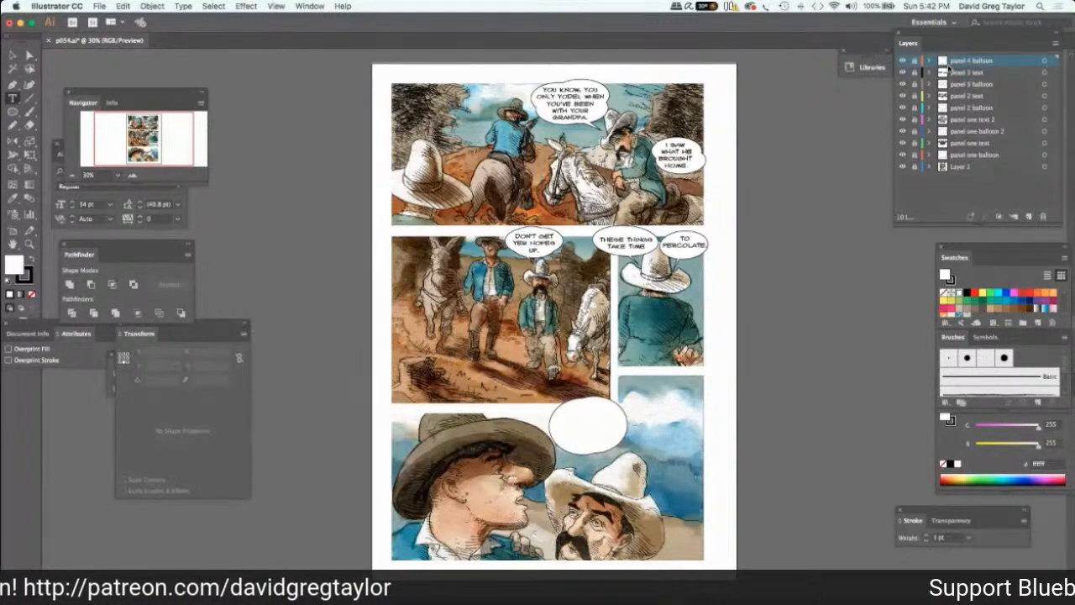
click(1031, 216)
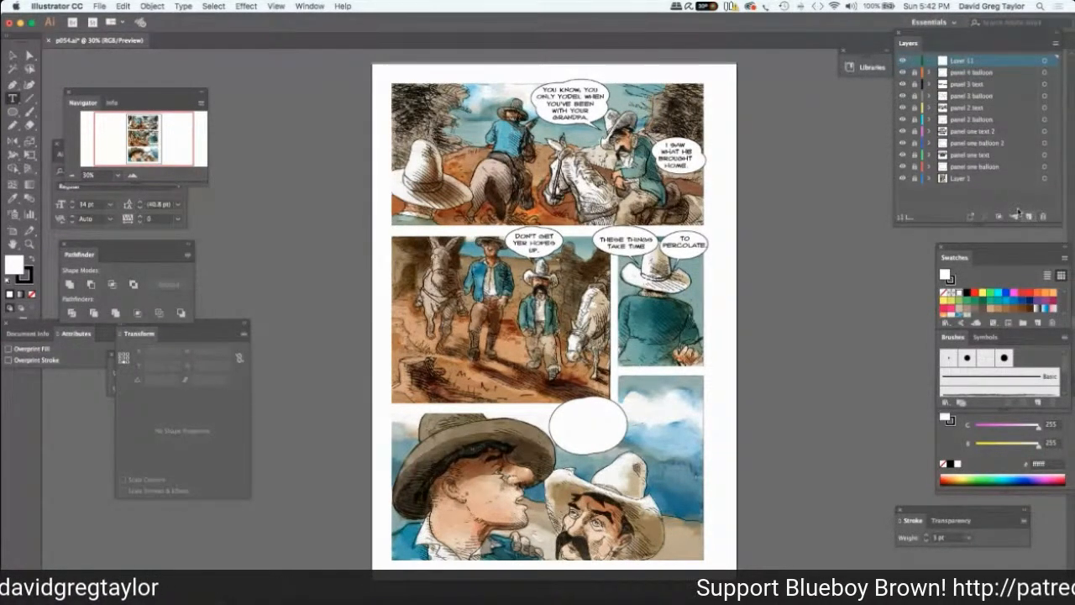
double_click(970, 61)
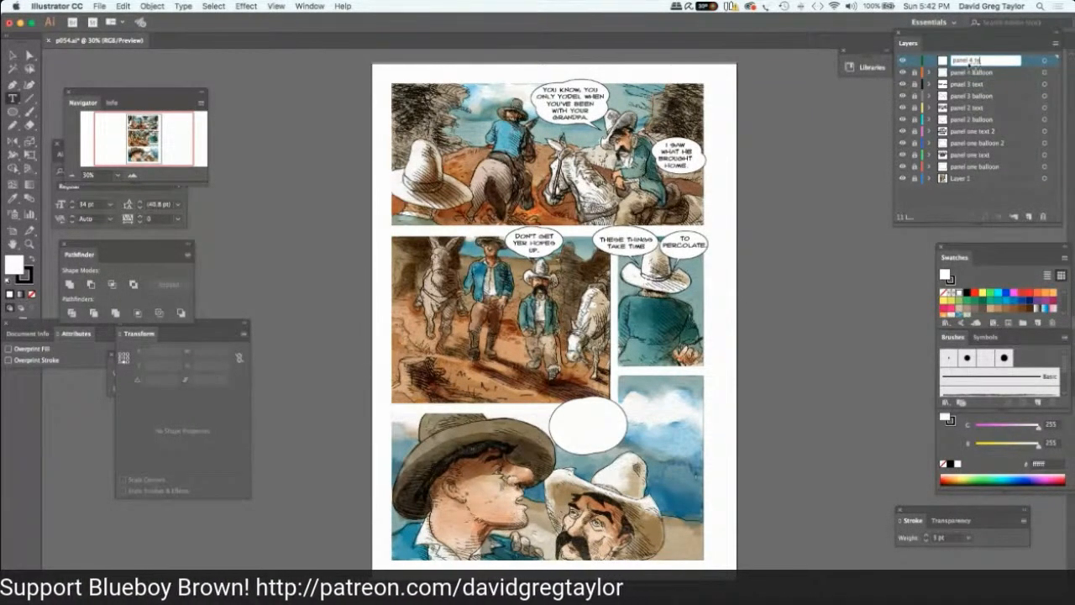
key(Return)
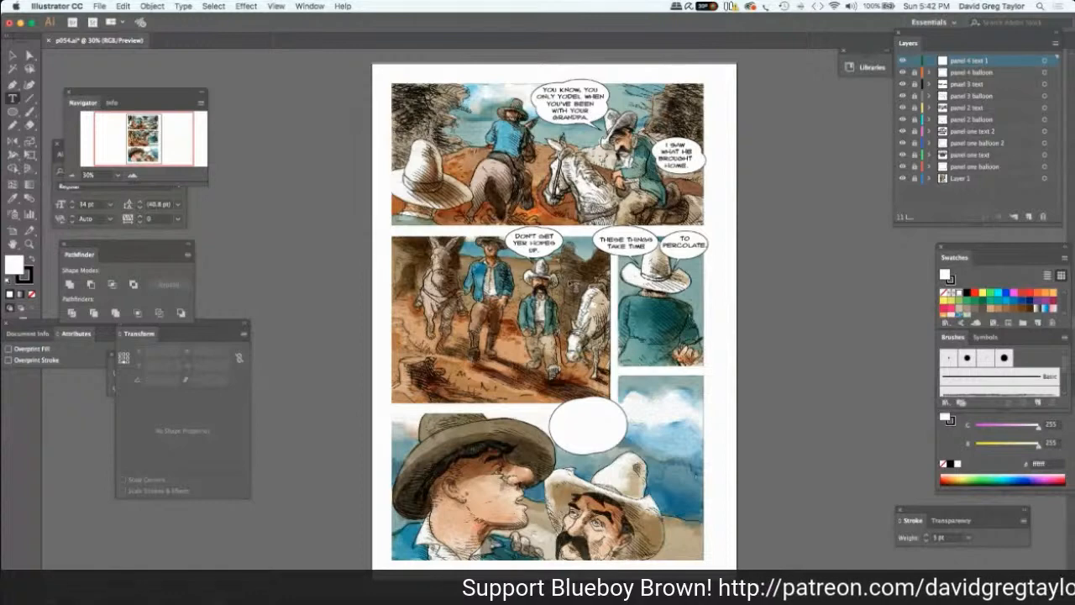
Enter "I THINK IT'D BE NICE TO HAVE A REAL GRANDMA, PA!" over three lines in the bottom panel's balloon.
click(556, 420)
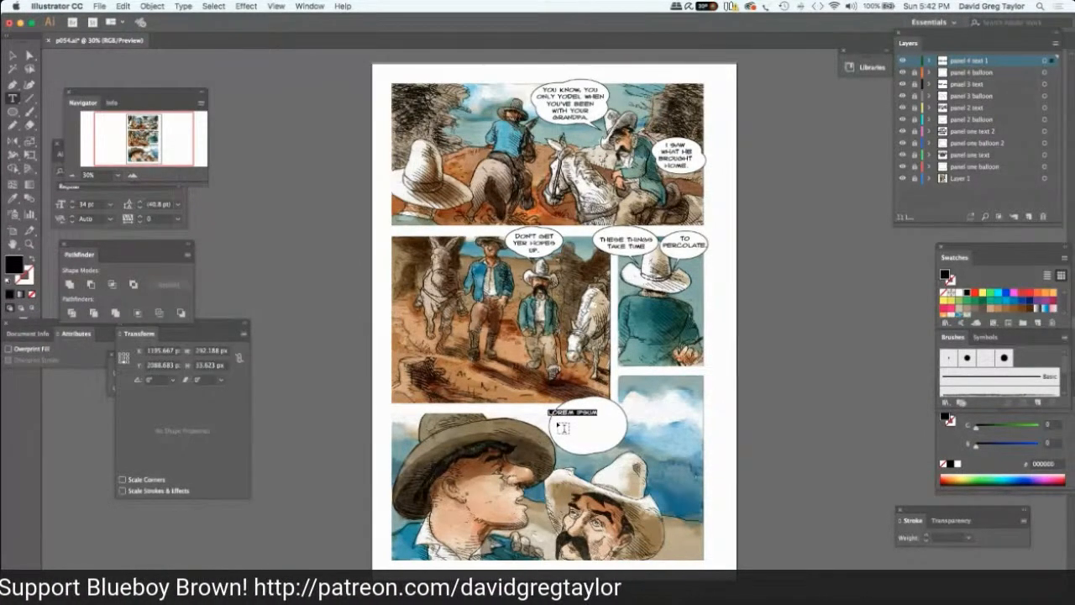
text(I THINK)
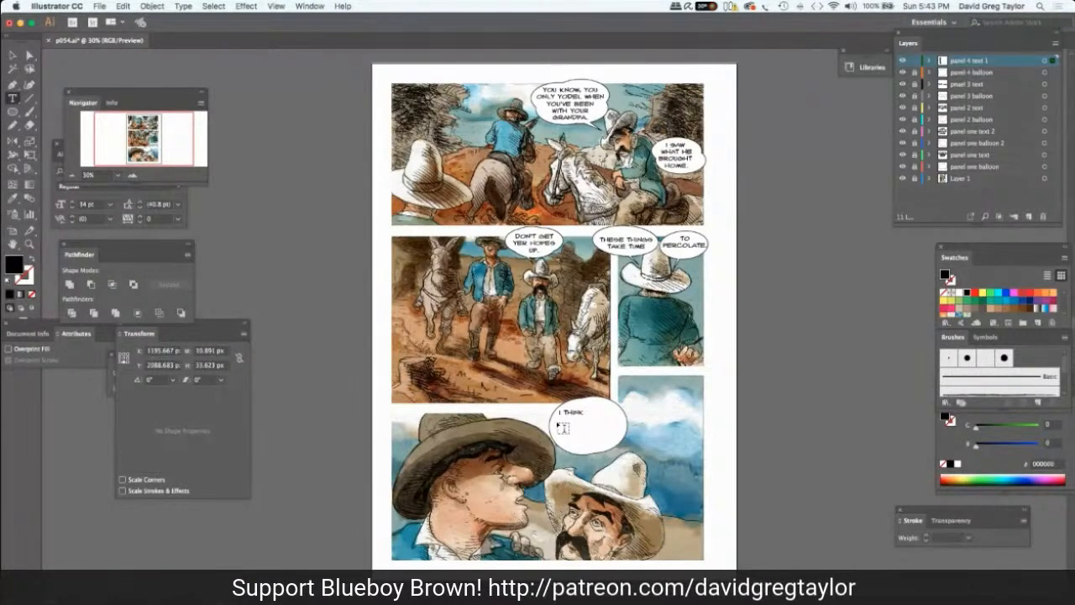
text(IT'D)
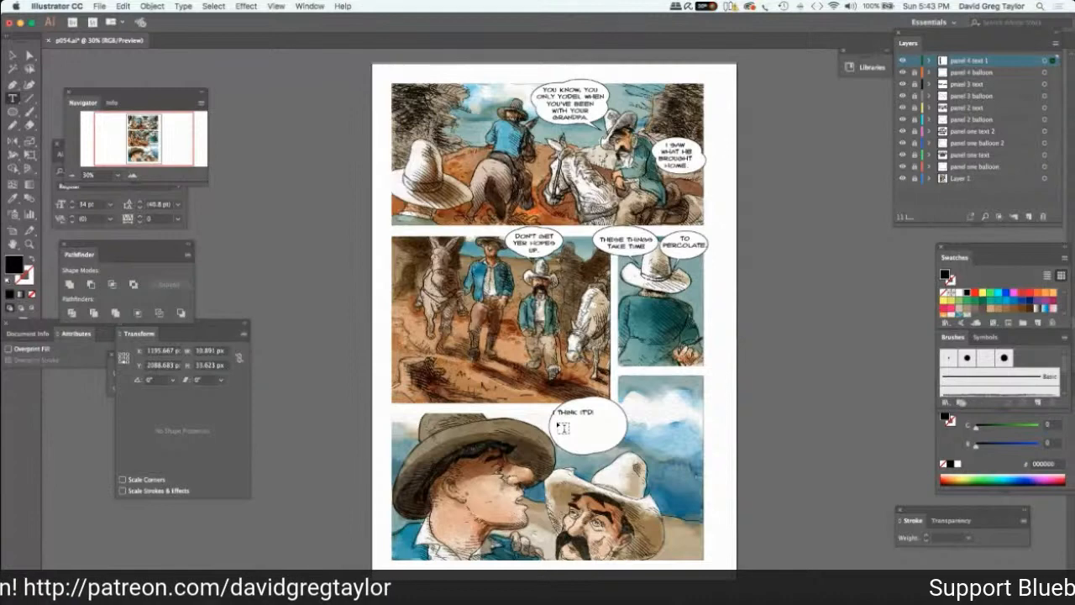
text(BE NICE!)
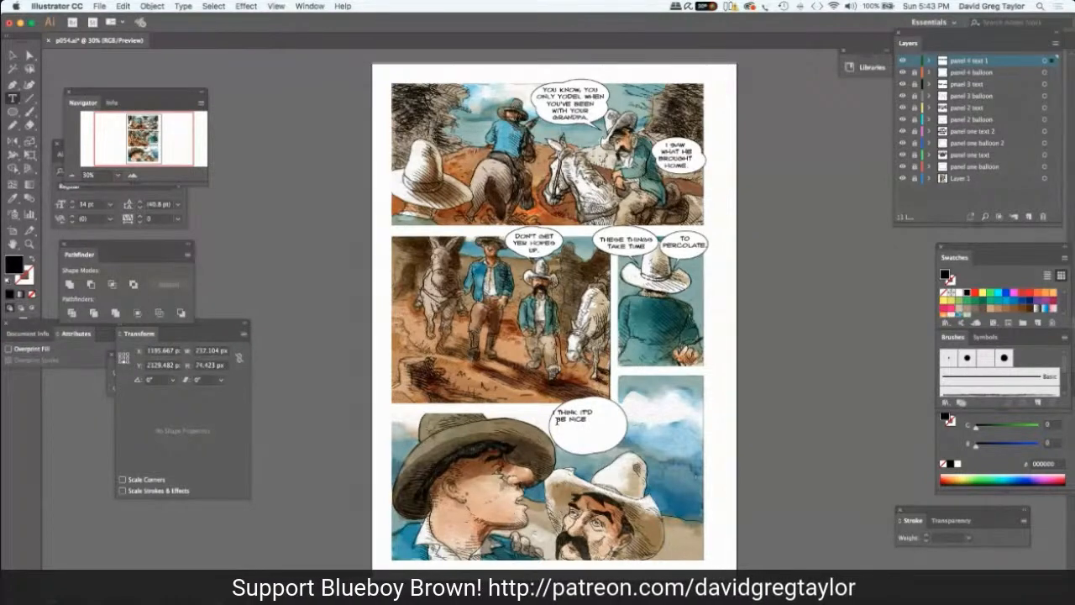
key(BackSpace)
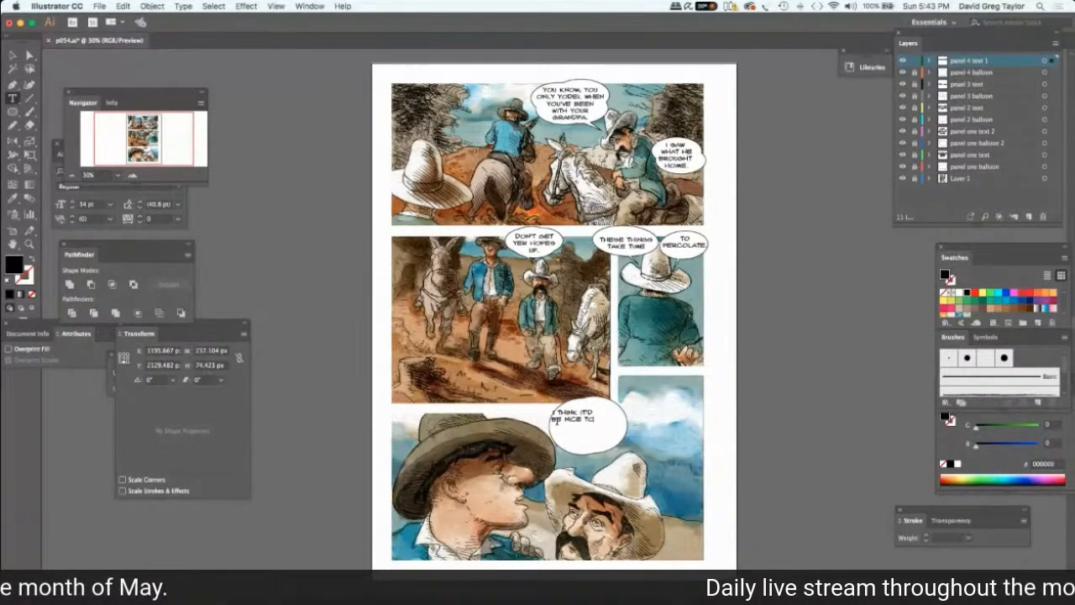
text(TO HAVE A)
text( REAL)
text( GRAND)
text(MA.)
text( PA)
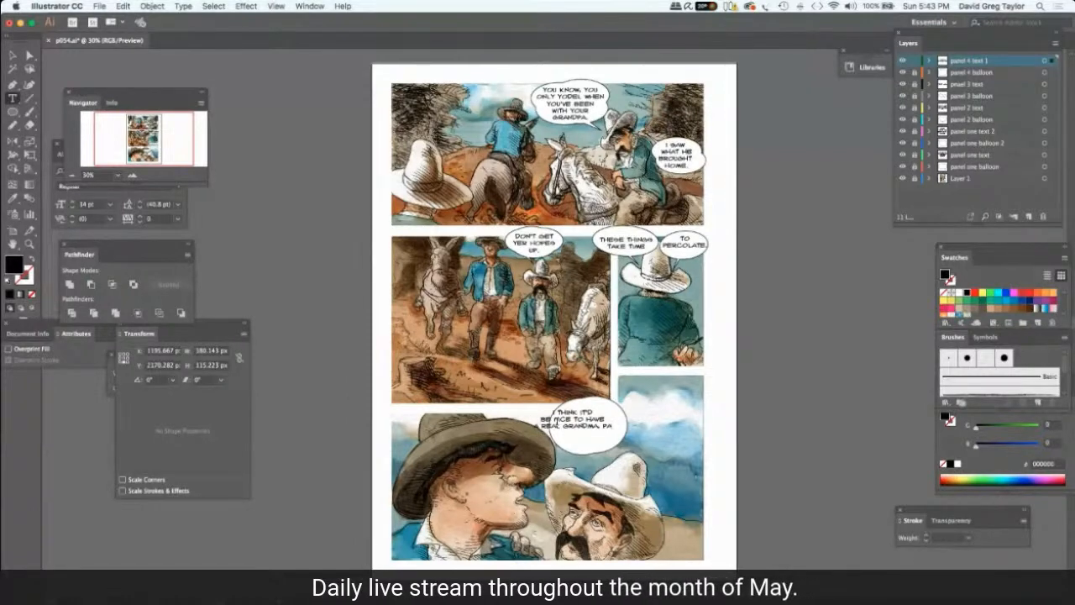
text(!)
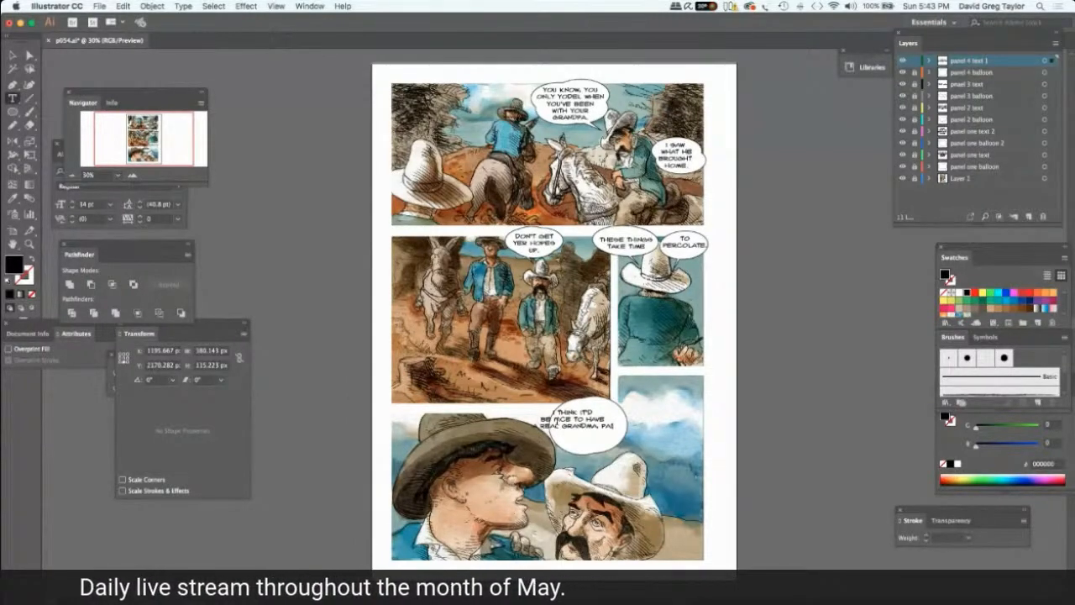
Rebreak the panel 4 dialogue into four lines, "I THINK / IT'D BE NICE / TO HAVE A REAL / GRANDMA, PA!", and move it higher in the balloon.
click(10, 56)
drag(586, 427, 586, 428)
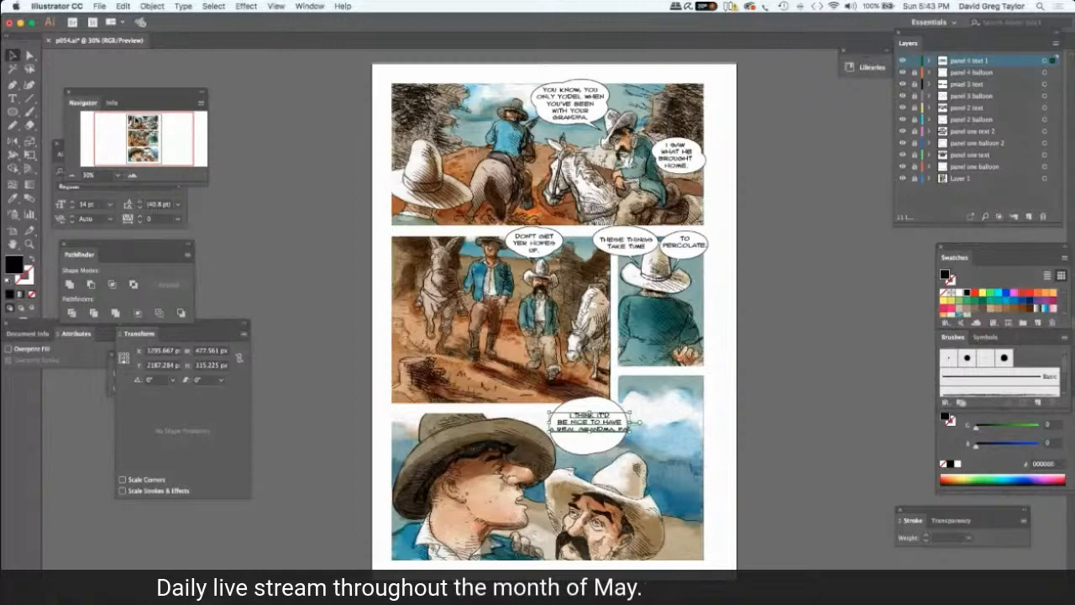
key(t)
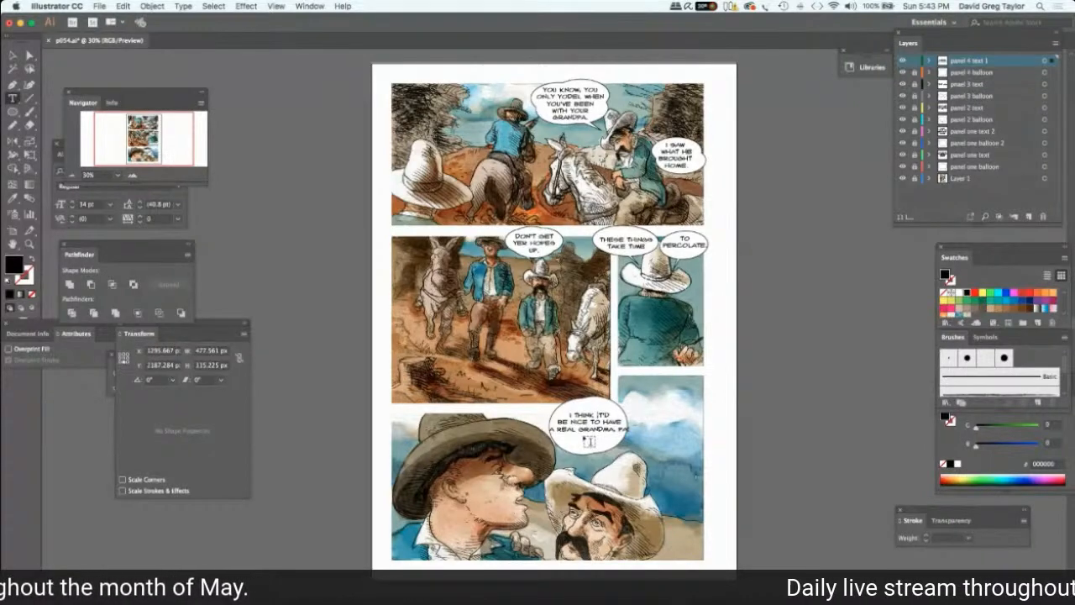
key(Return)
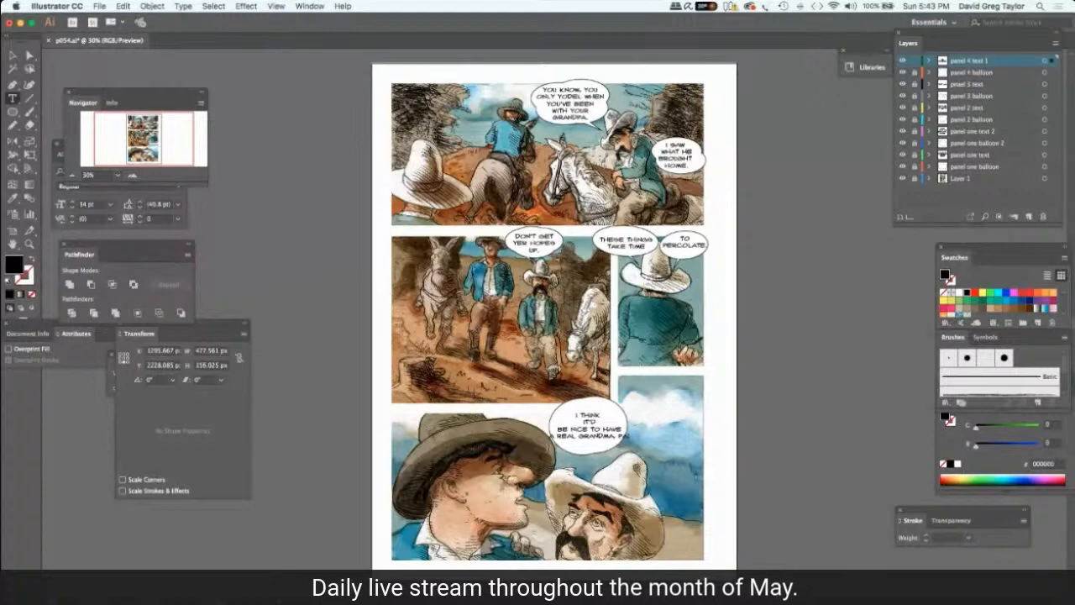
key(BackSpace)
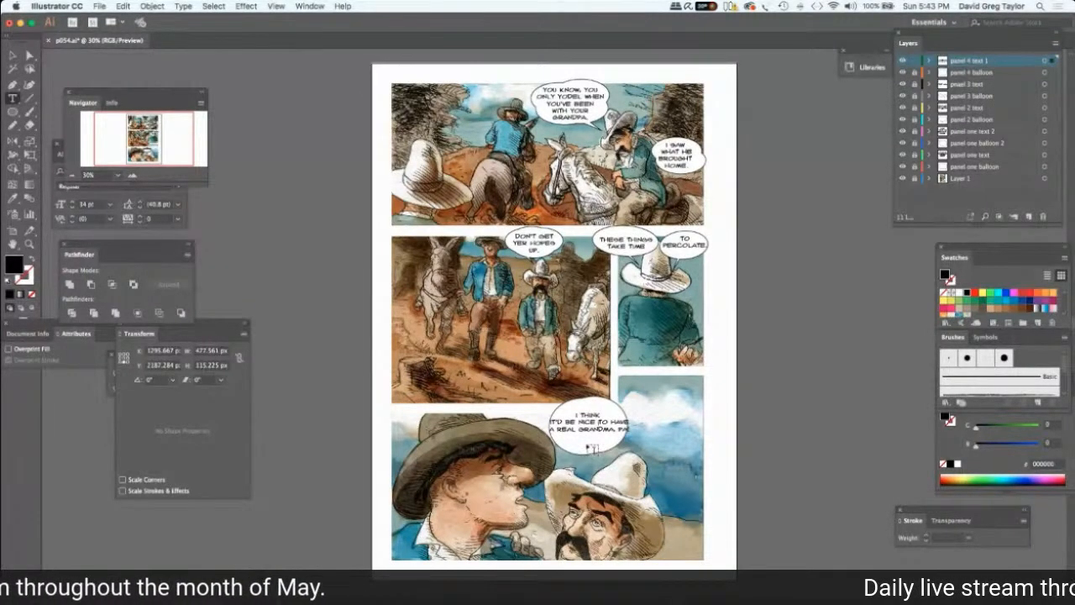
key(Return)
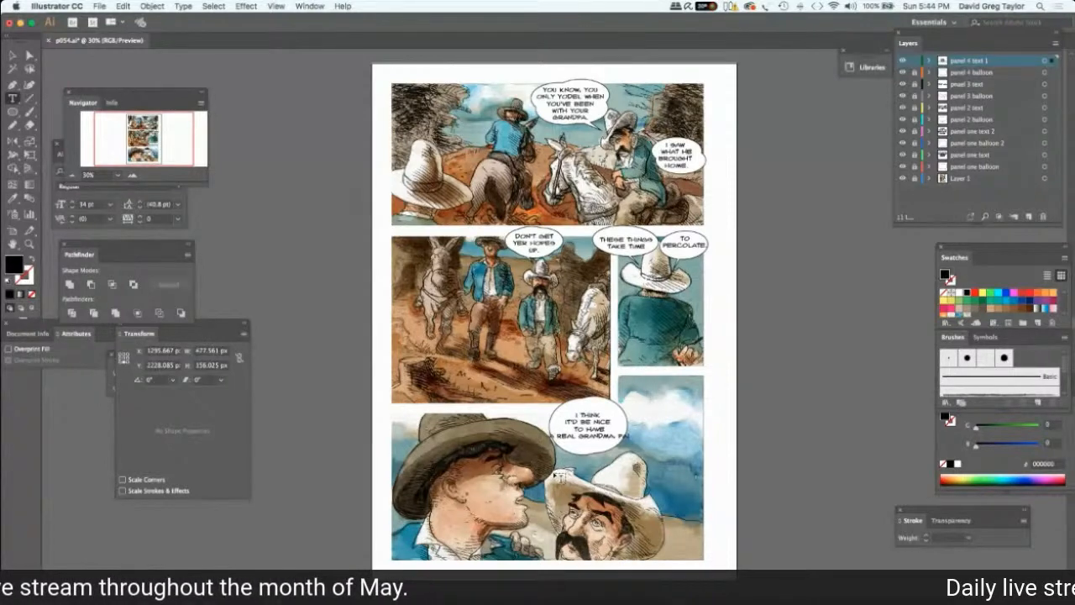
key(BackSpace)
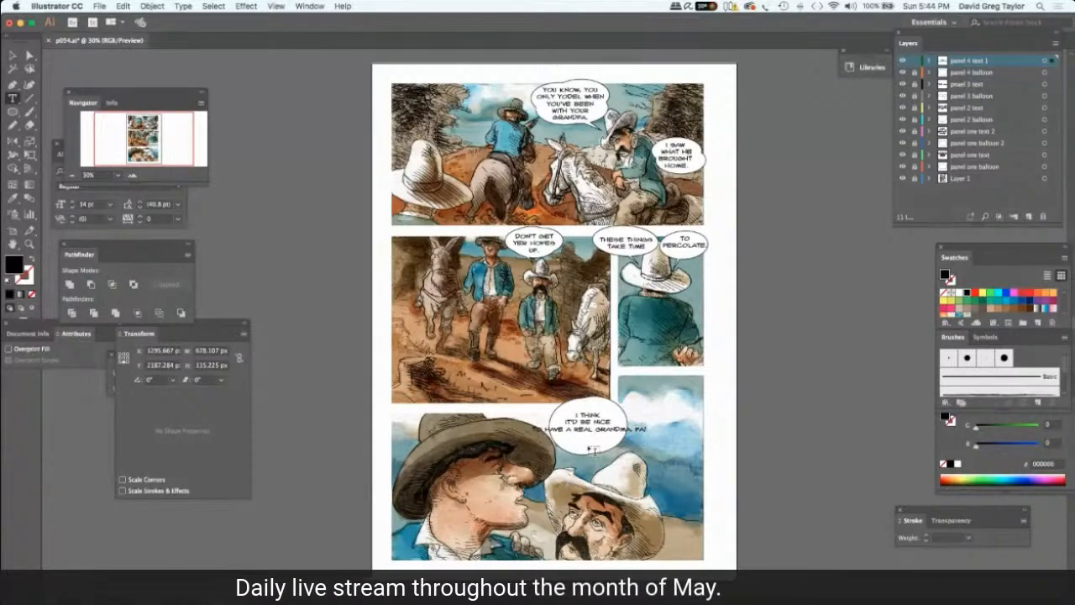
key(Return)
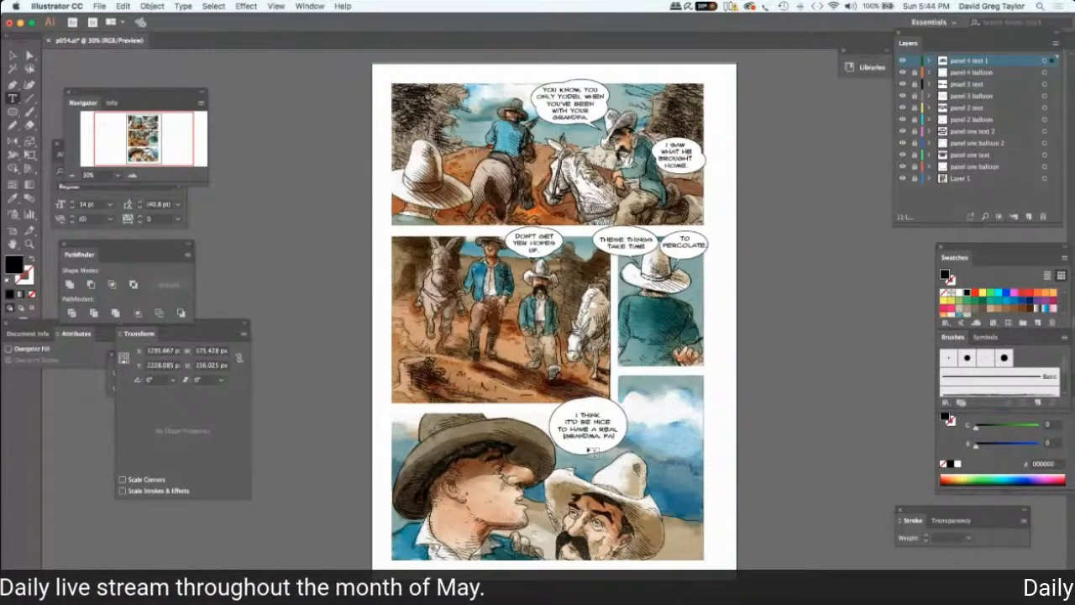
click(13, 55)
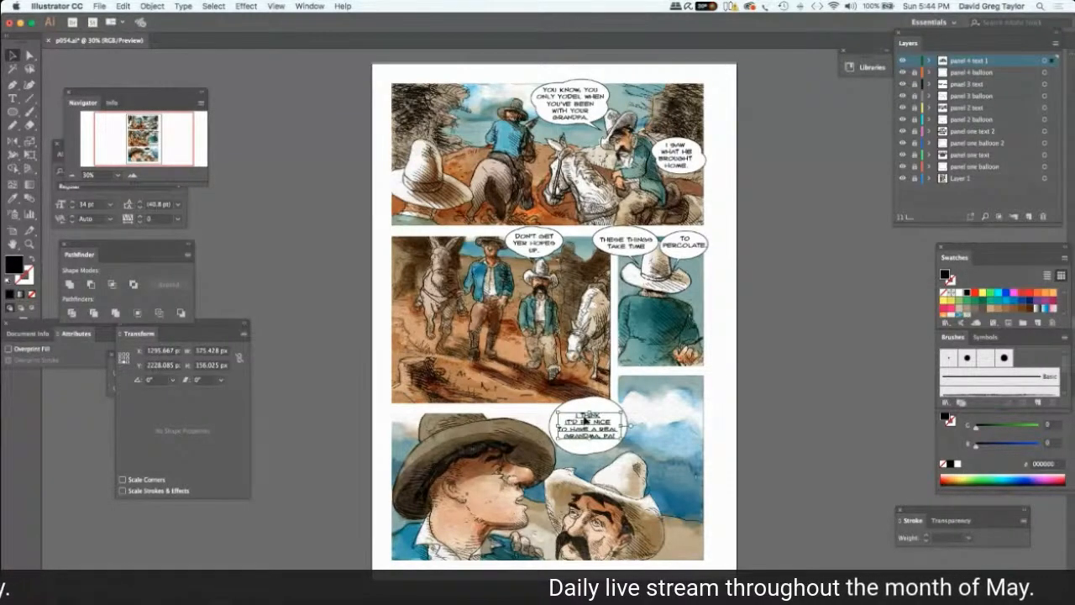
drag(585, 419, 587, 408)
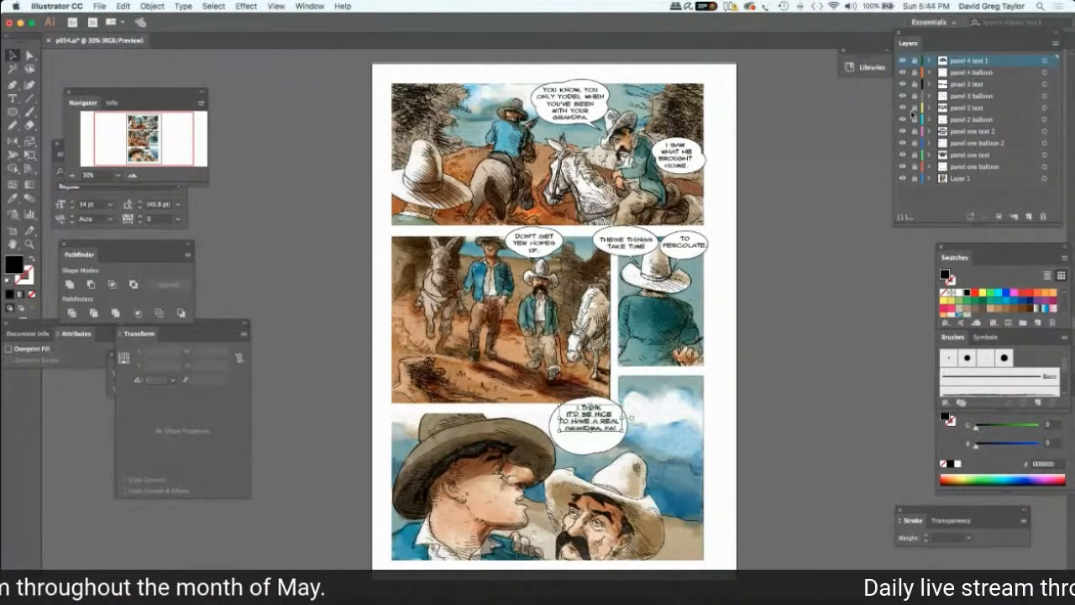
On the "panel 4 balloon" layer, shrink the balloon around the text to about 440.5 by 264.5 px, nudge it down slightly, and deselect it.
click(971, 72)
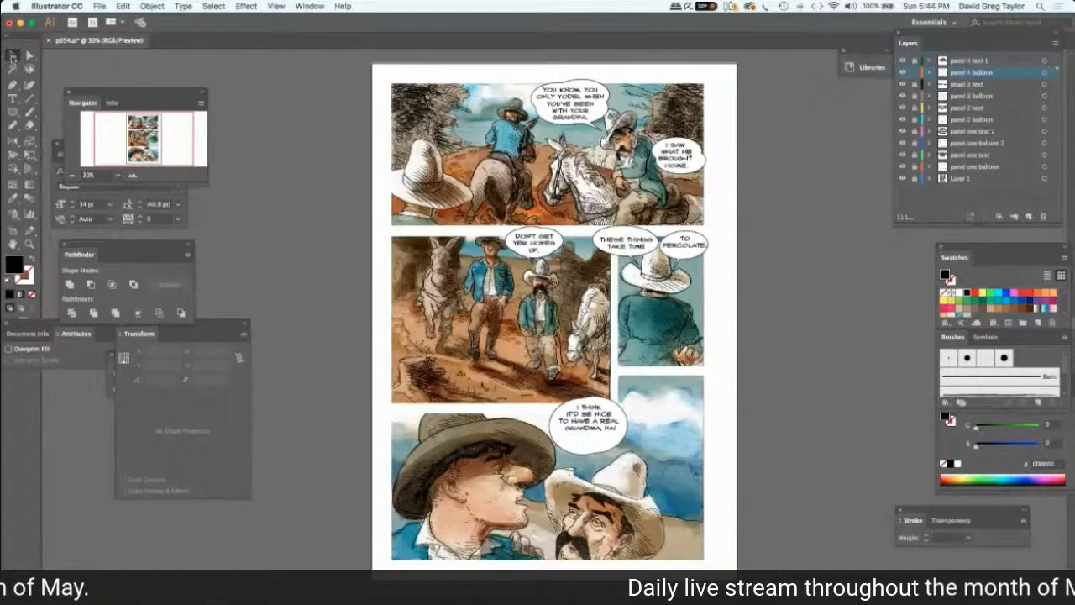
click(563, 454)
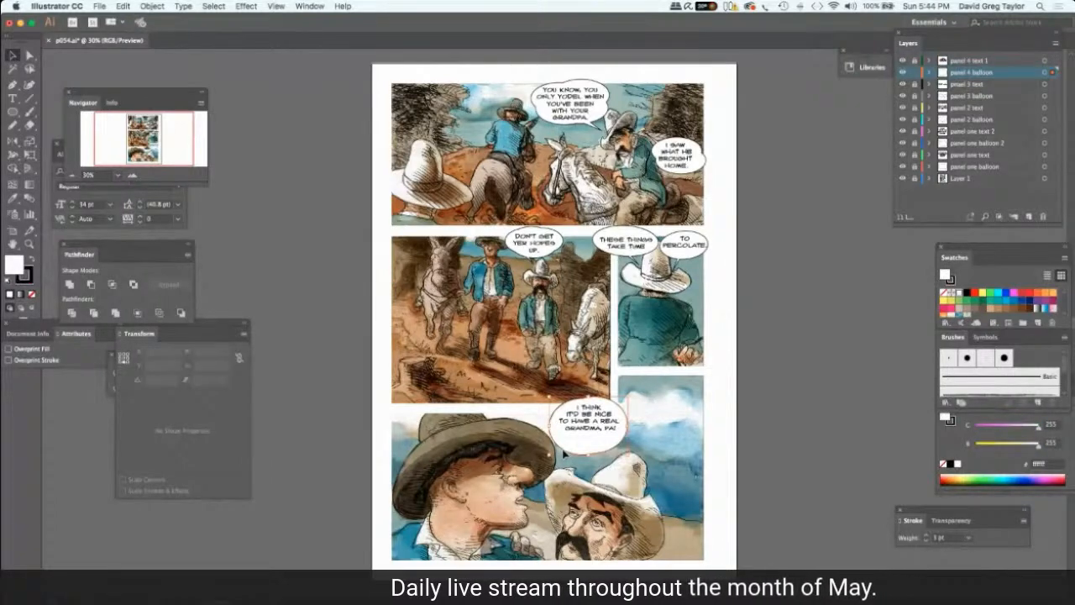
click(586, 449)
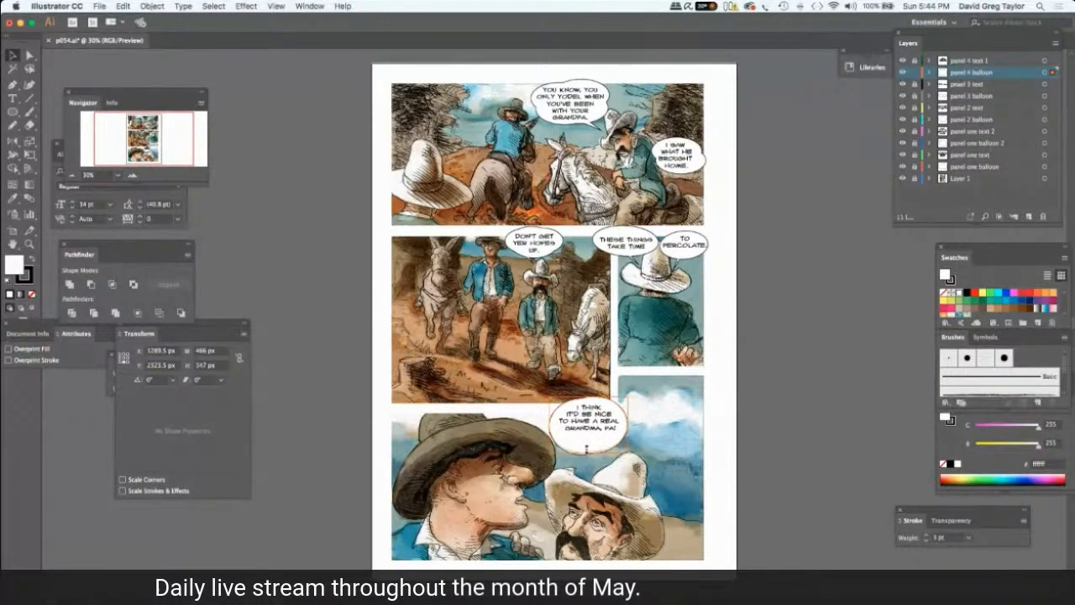
drag(586, 442, 586, 441)
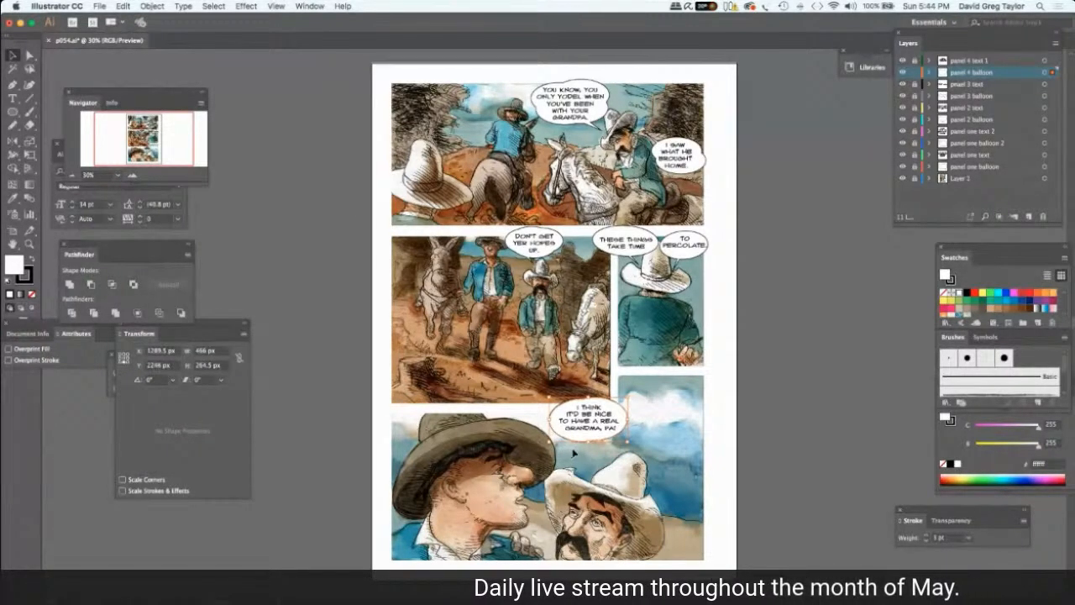
key(Down)
key(Down)
key(Down)
key(Down)
drag(551, 436, 553, 436)
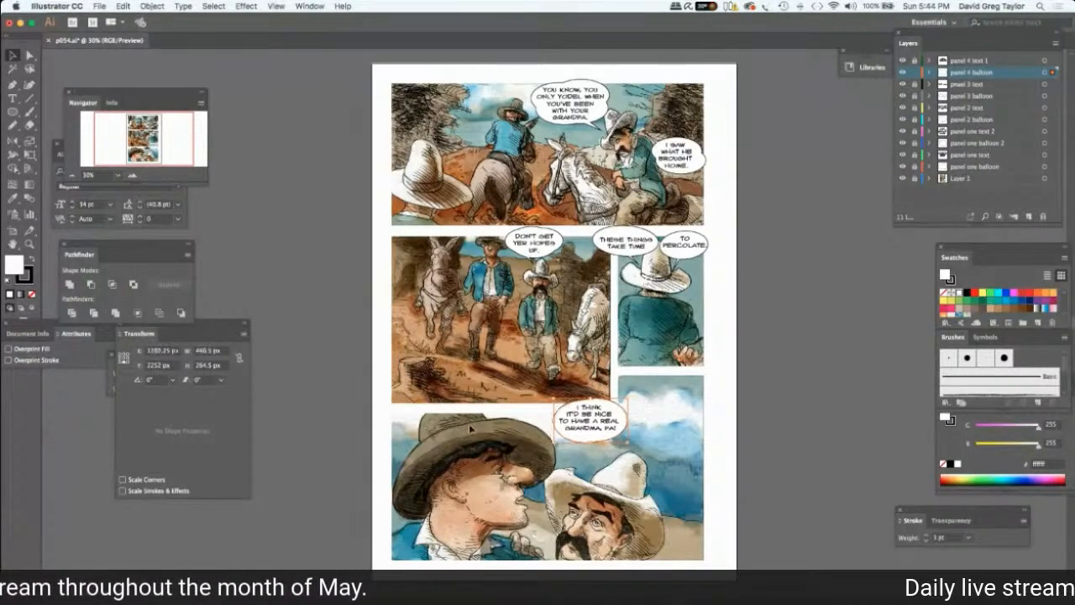
click(818, 293)
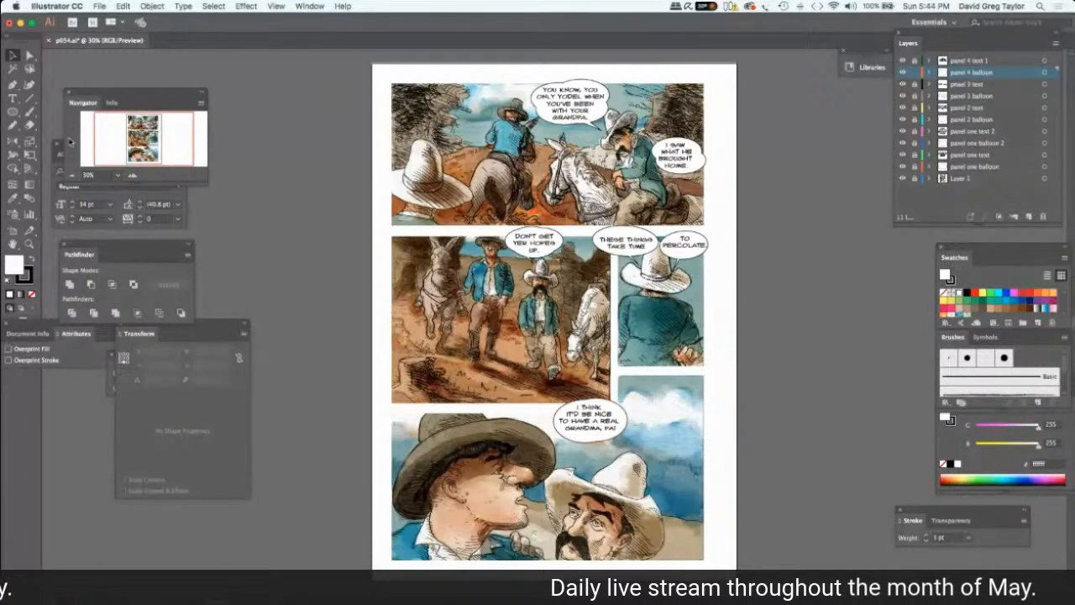
Draw a white triangle with the Polygon tool beside the page and reshape it into a narrow pointed balloon tail.
click(11, 111)
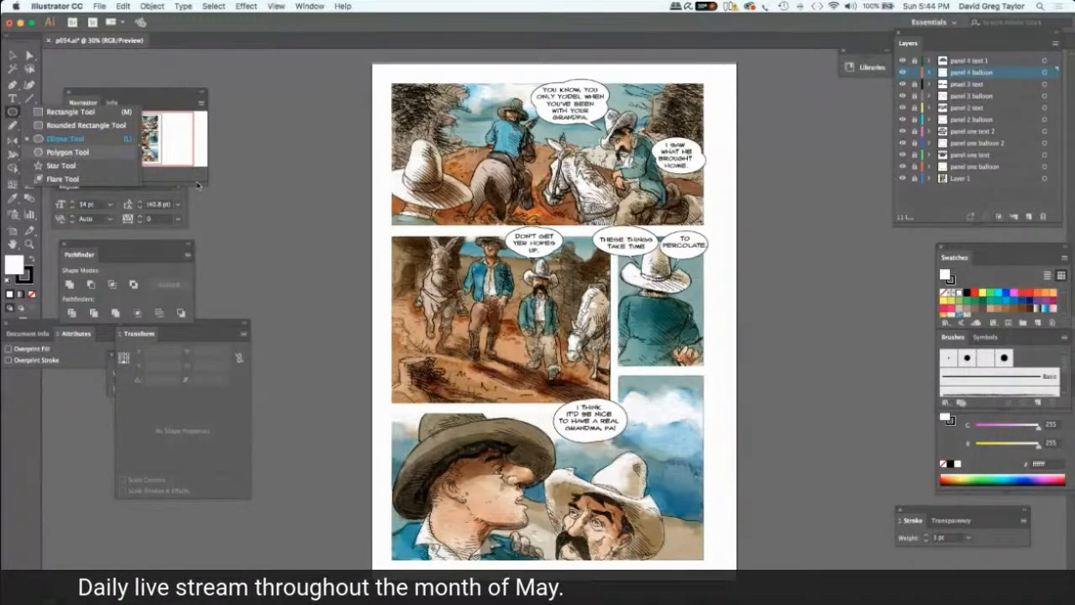
click(199, 185)
mouse_move(302, 210)
mouse_down()
mouse_move(277, 217)
mouse_move(254, 167)
mouse_up()
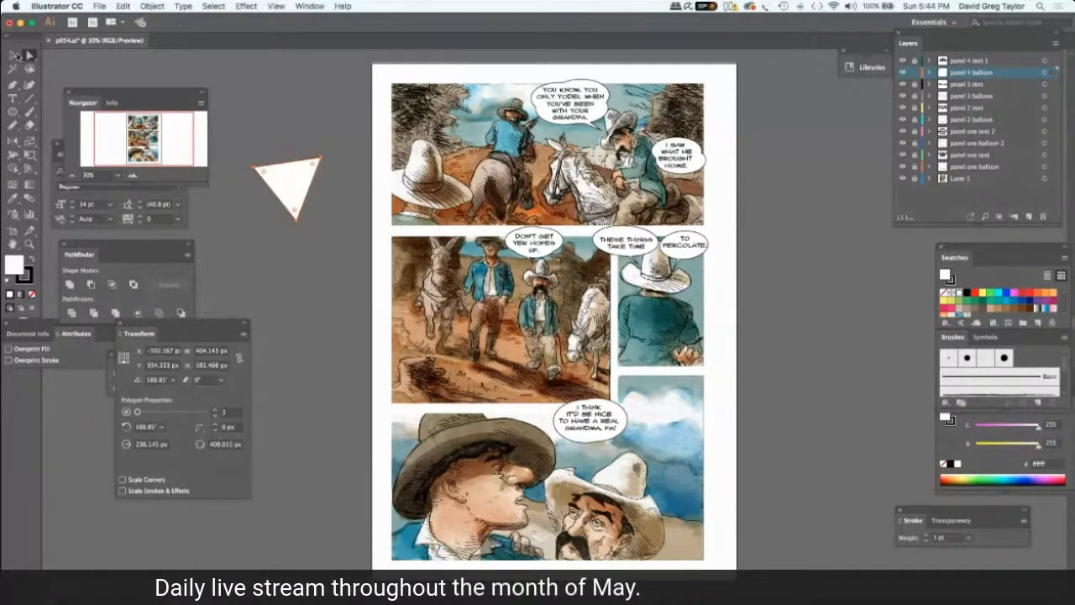
drag(249, 165, 328, 149)
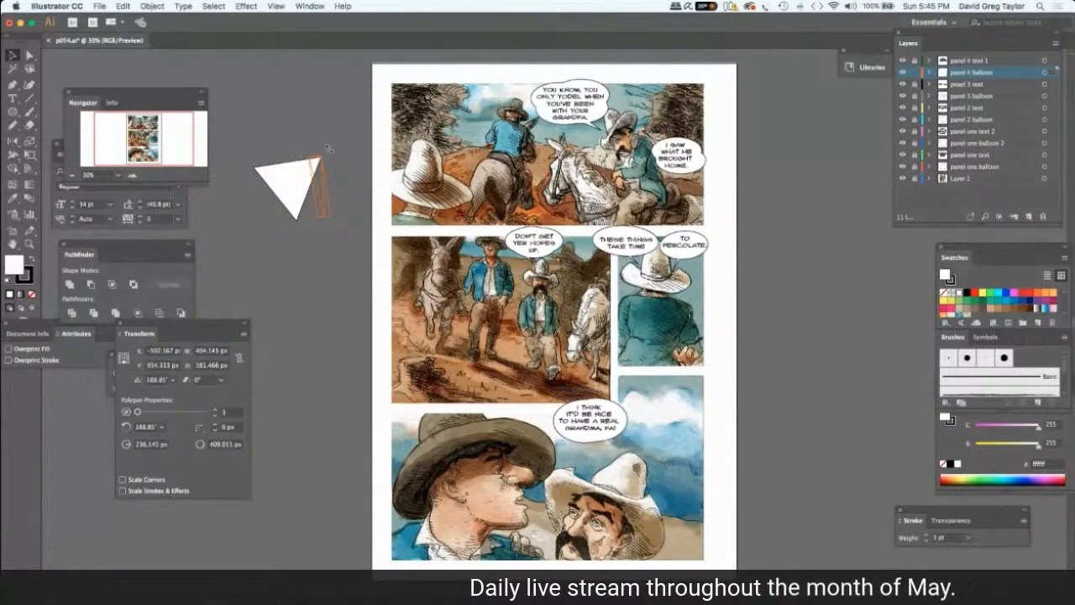
drag(329, 148, 356, 199)
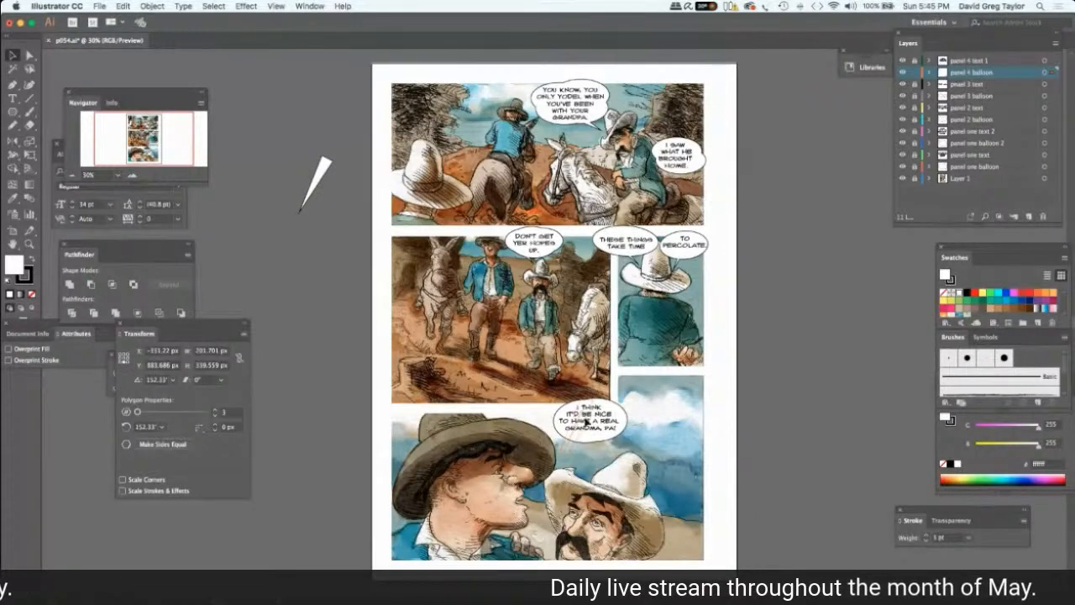
Place the tail over the panel 4 balloon and rotate it to about 120° so its tip extends toward the man in the brown hat.
drag(600, 409, 602, 410)
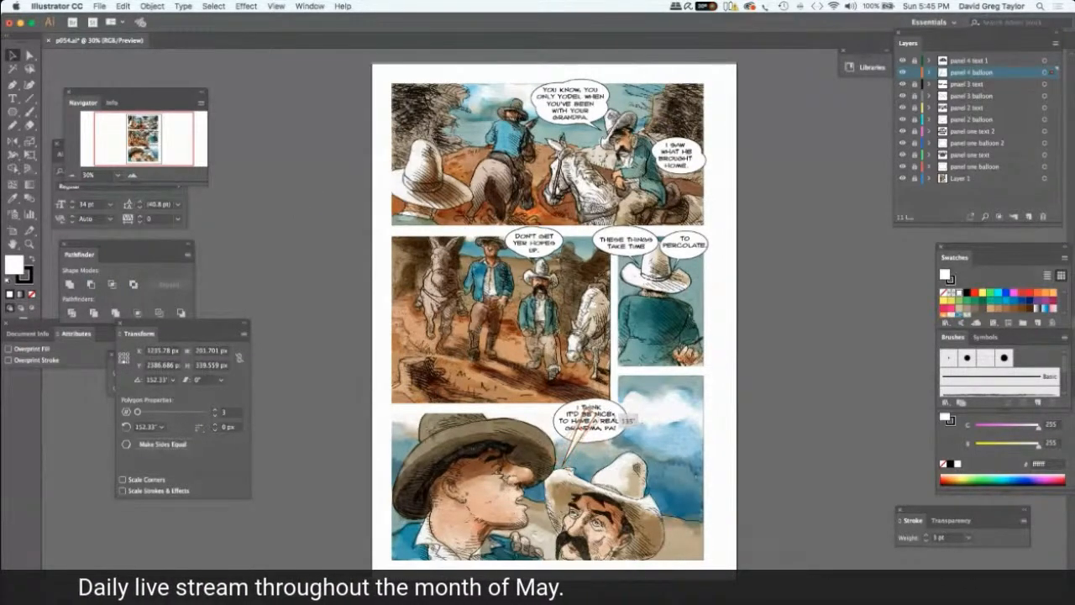
mouse_move(615, 421)
mouse_down()
mouse_move(585, 437)
mouse_move(598, 425)
mouse_up()
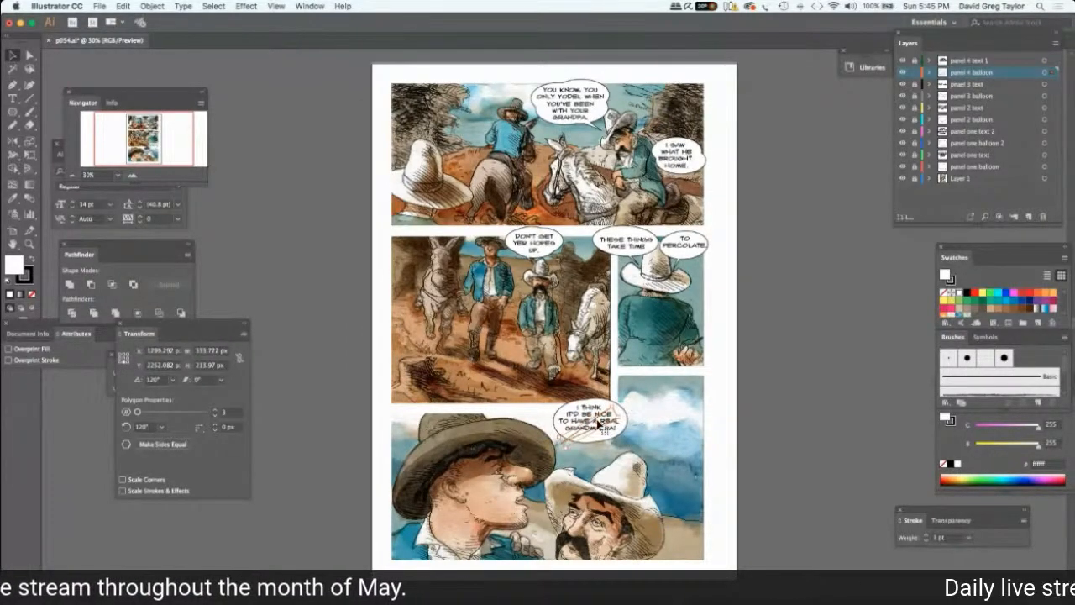
drag(598, 425, 590, 429)
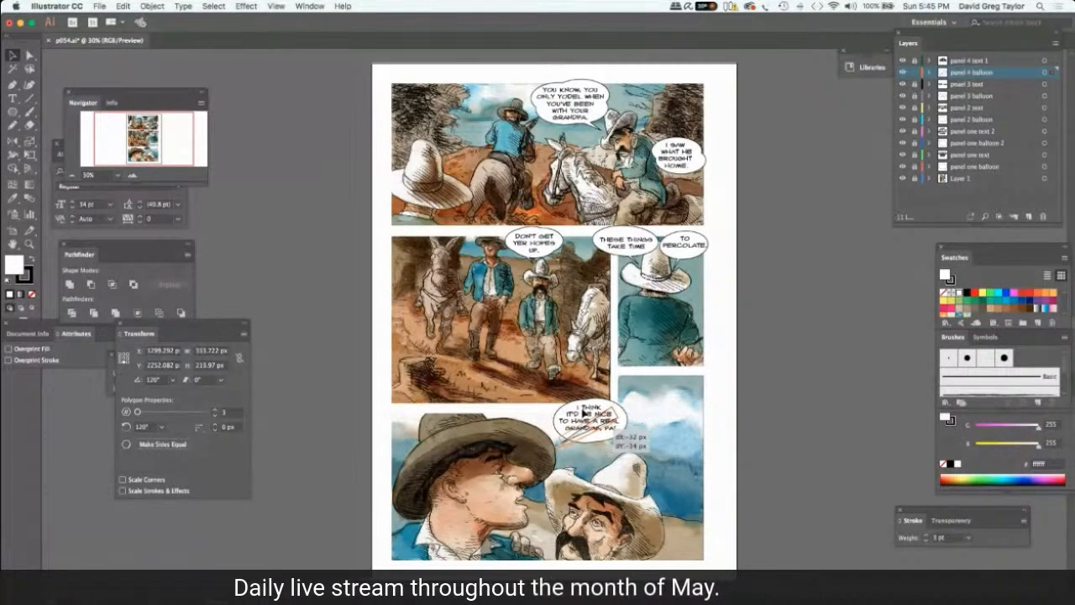
drag(585, 413, 586, 413)
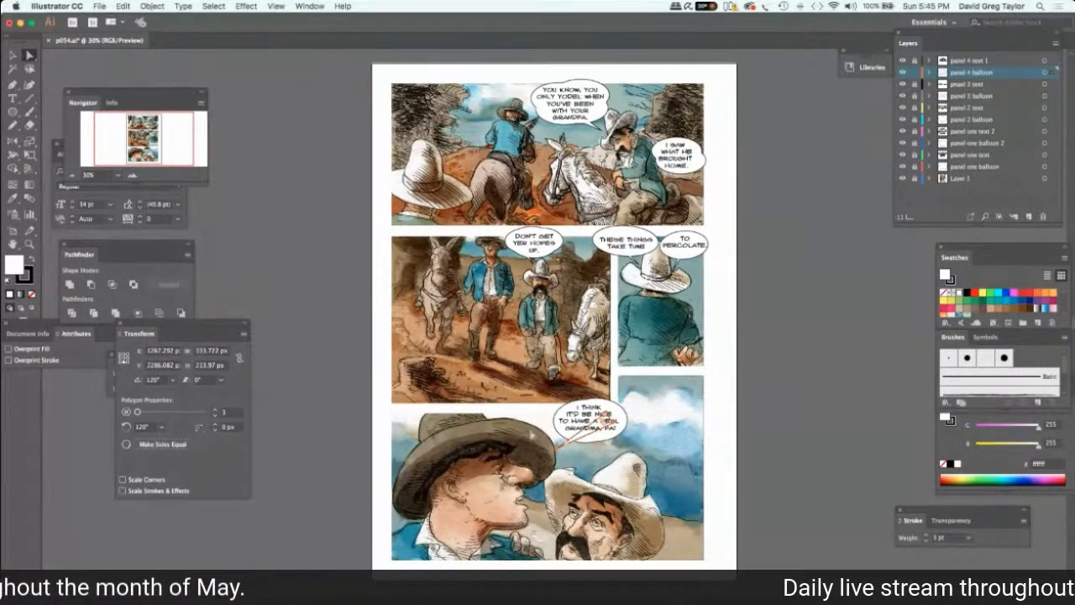
Unite the tail with the panel 4 balloon into one shape and deselect it.
key(super+a)
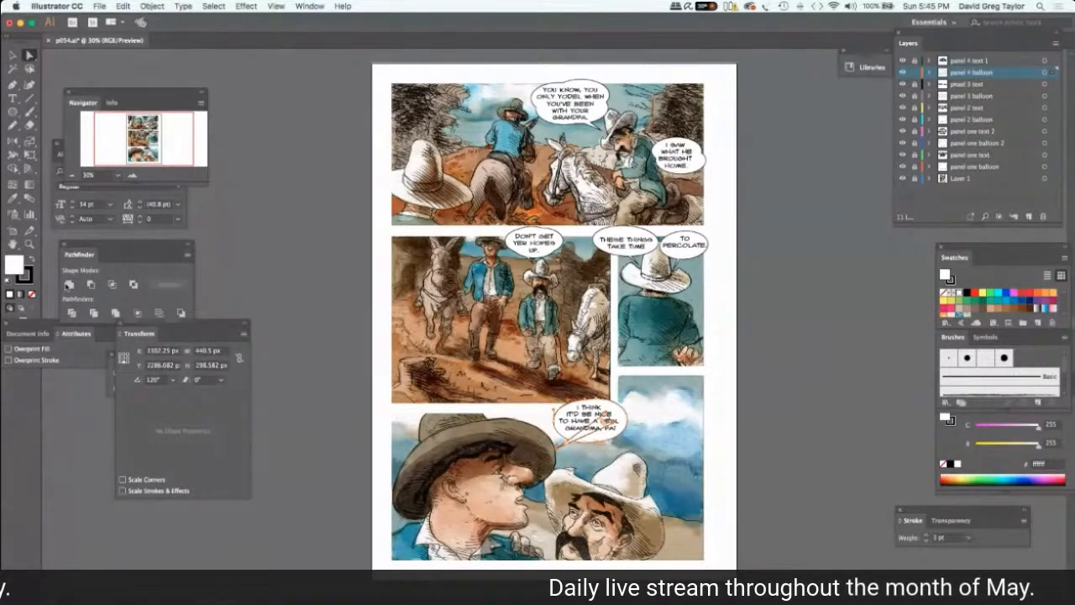
click(70, 284)
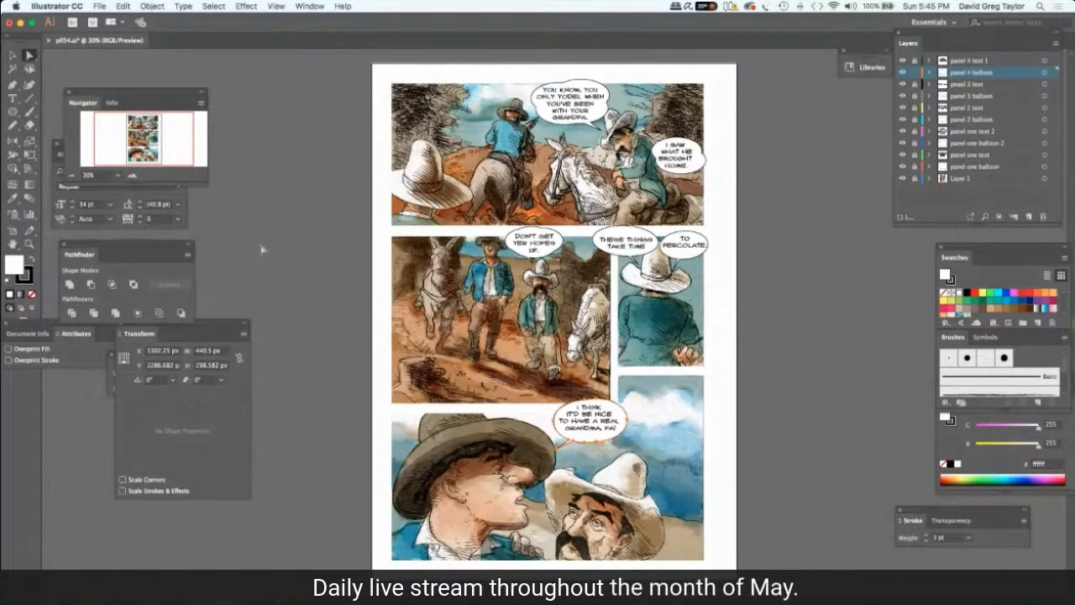
click(261, 250)
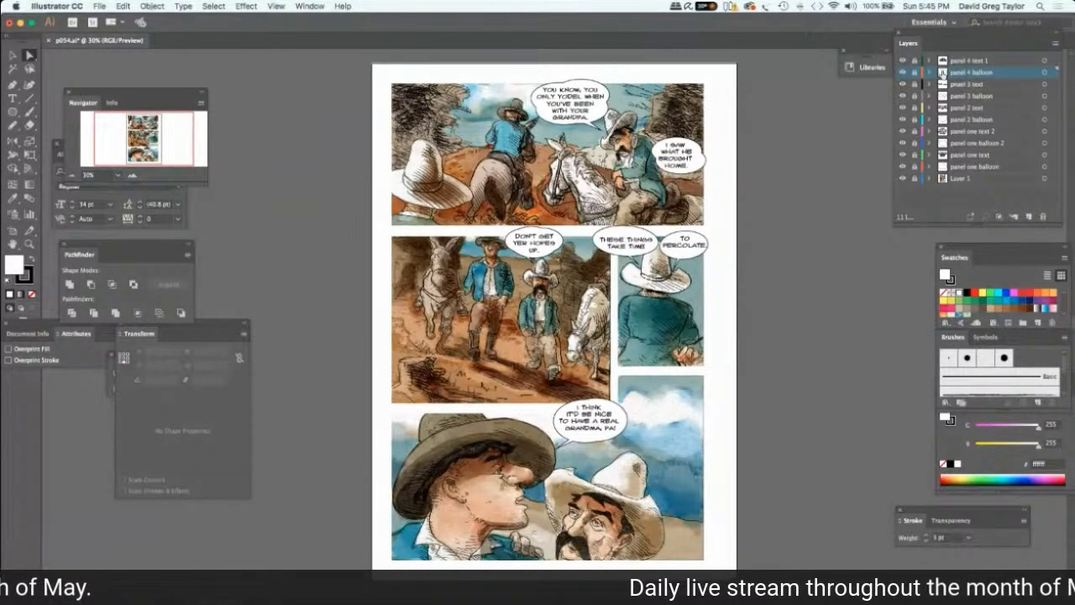
Add a new layer above "panel 4 text 1" and name it "pnael 4 balloon 2".
click(964, 61)
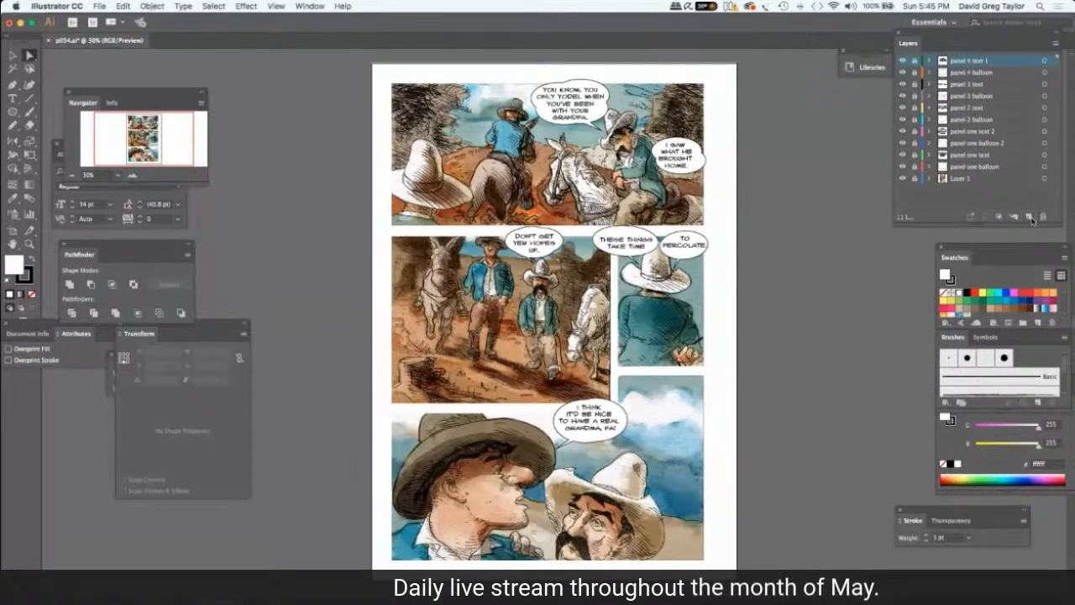
click(1030, 217)
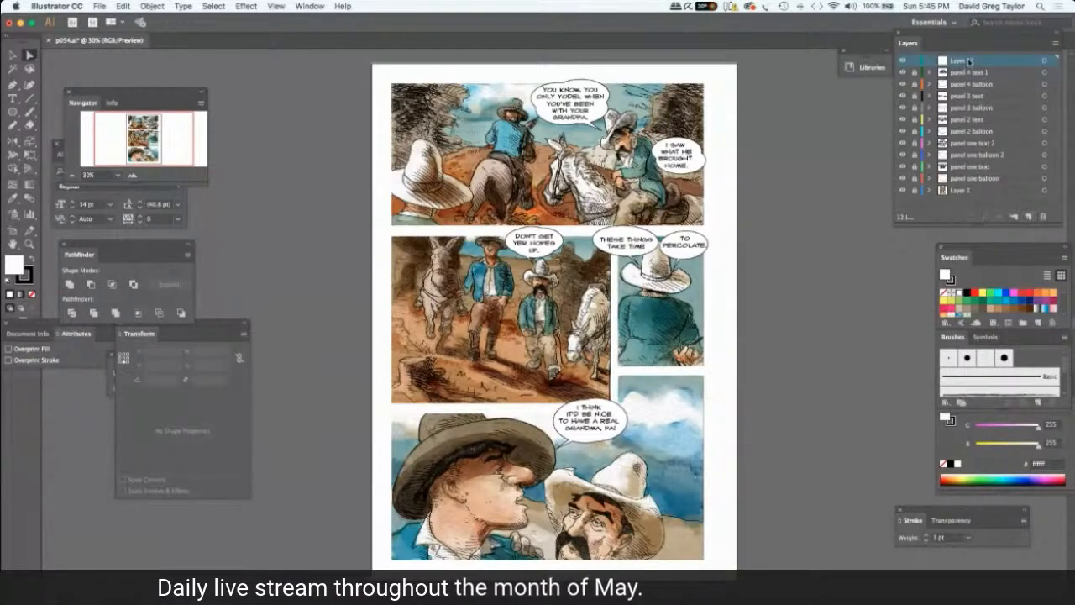
double_click(964, 61)
text(pnael)
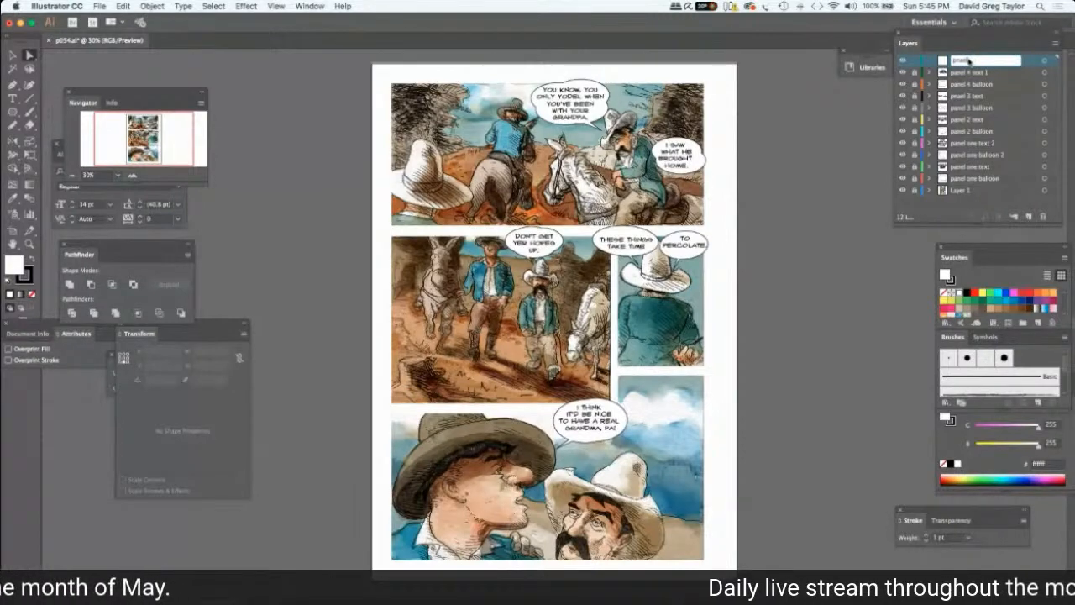
text( 4 t)
text(lloon)
text( 4)
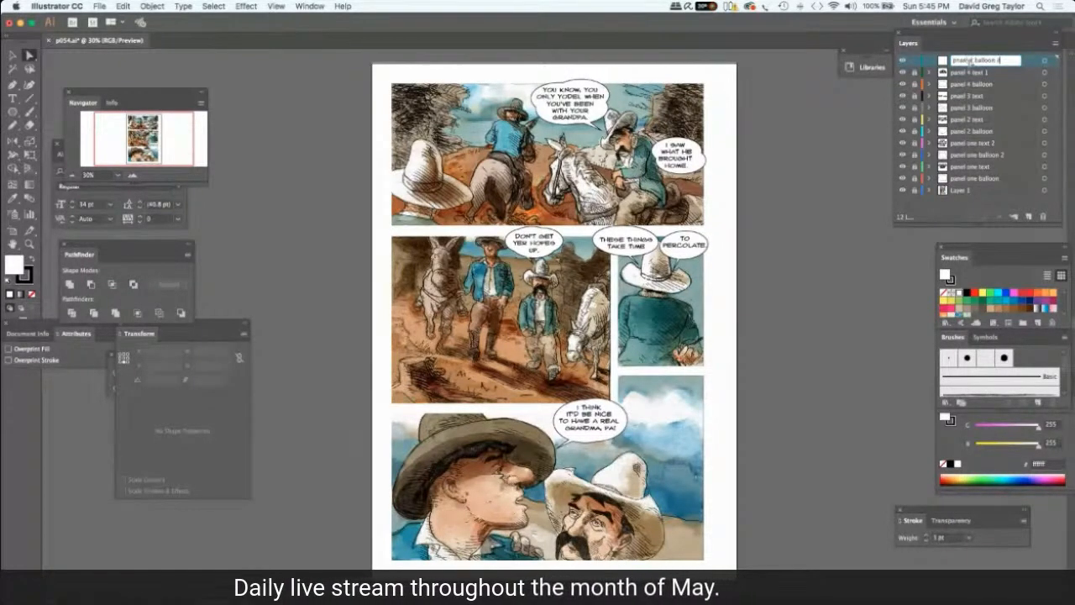
key(Return)
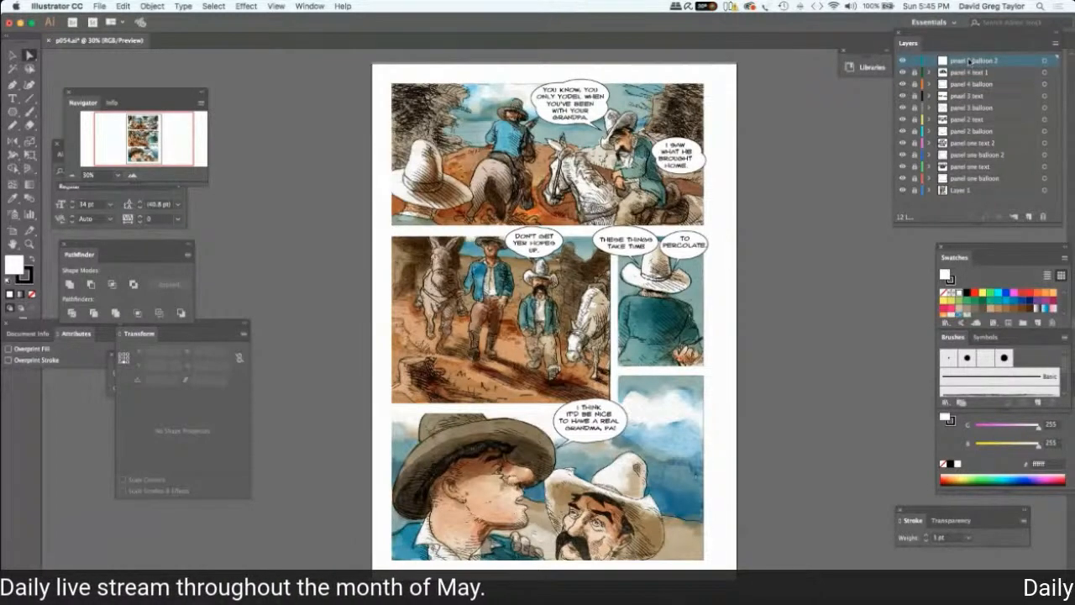
key(Return)
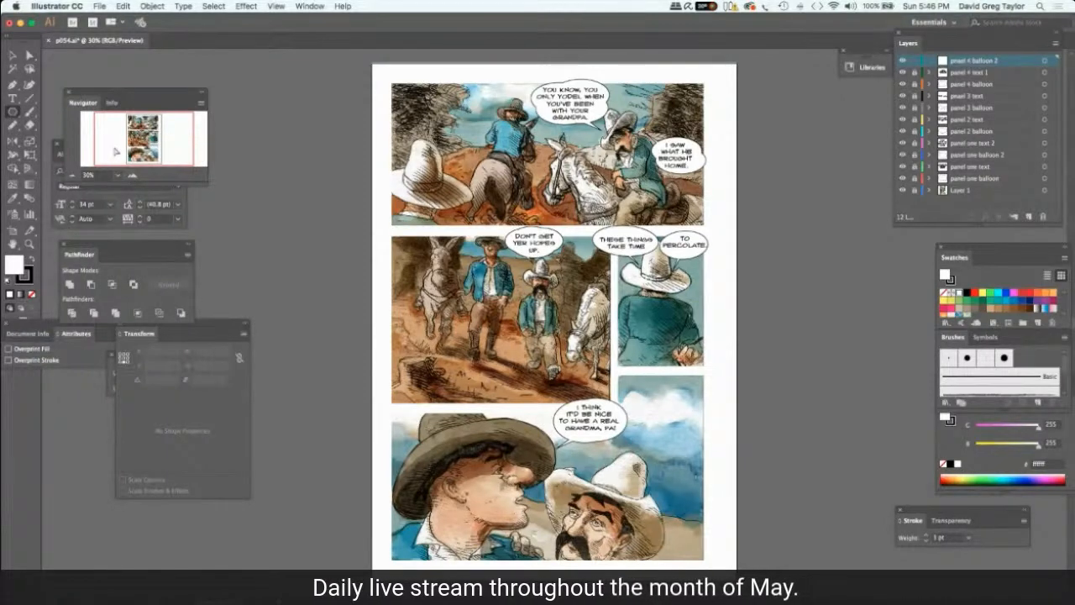
Add a white ellipse about 396 by 263 px to the right of the first balloon in the bottom panel.
key(super+v)
click(29, 56)
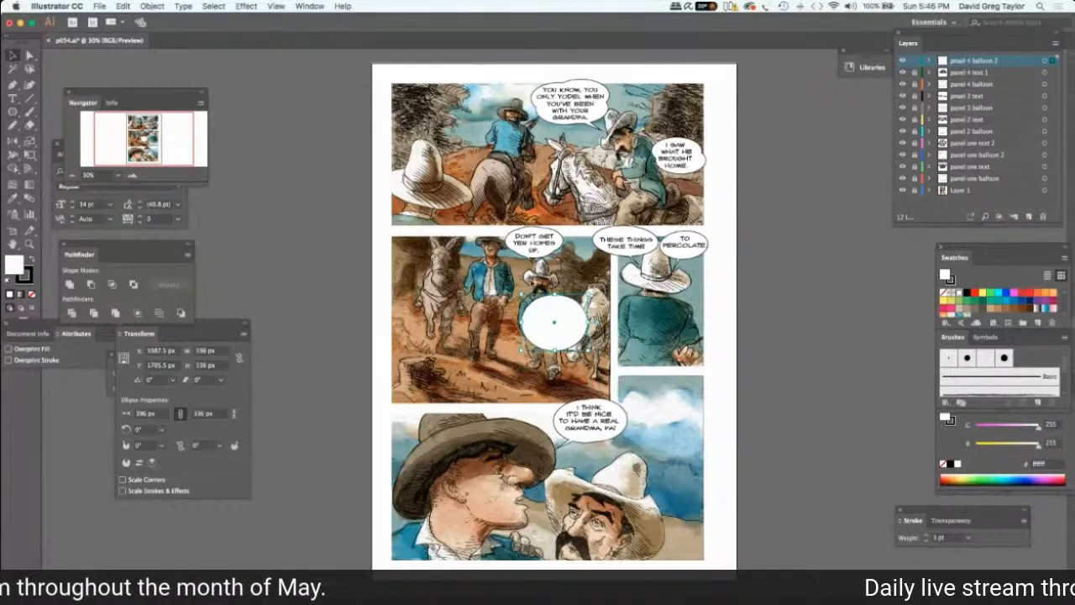
drag(560, 335, 655, 445)
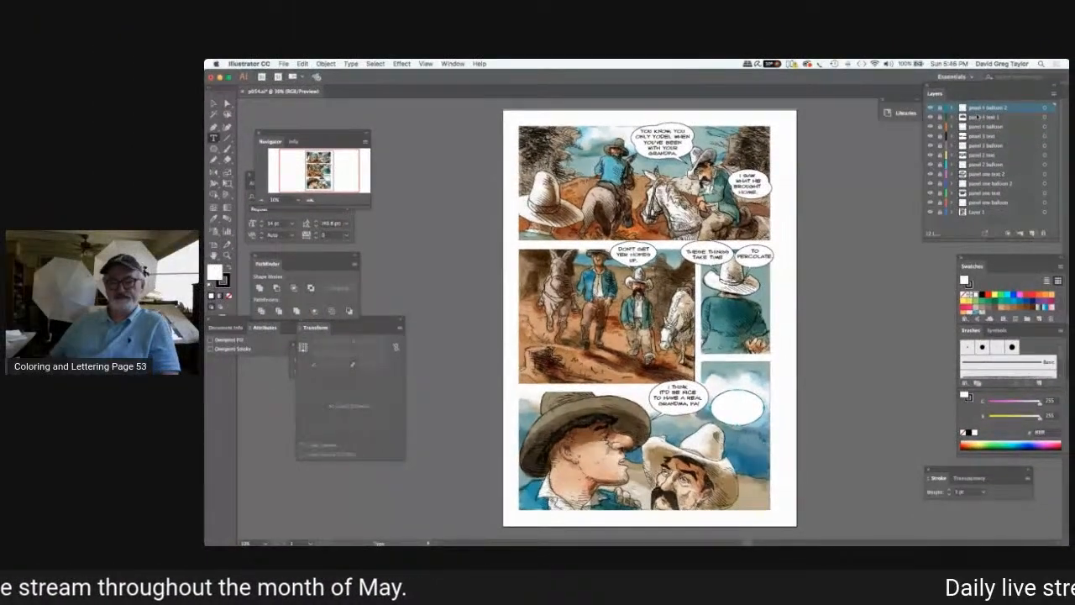
Add a new layer above "pnael 4 balloon 2" and name it "panel 4 text".
key(super+l)
double_click(980, 108)
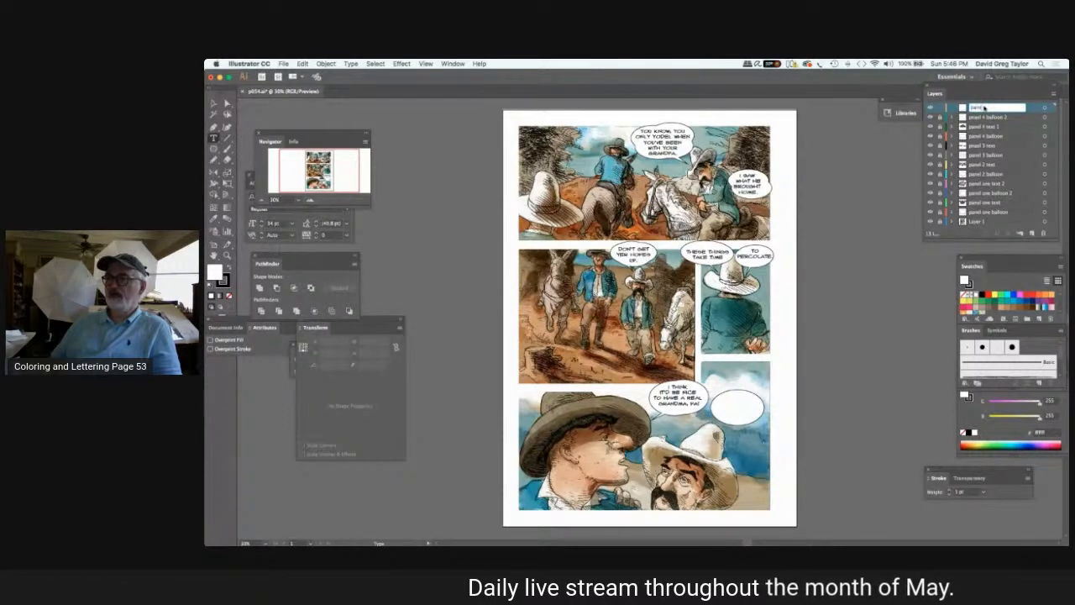
text(panel 4 text)
key(Return)
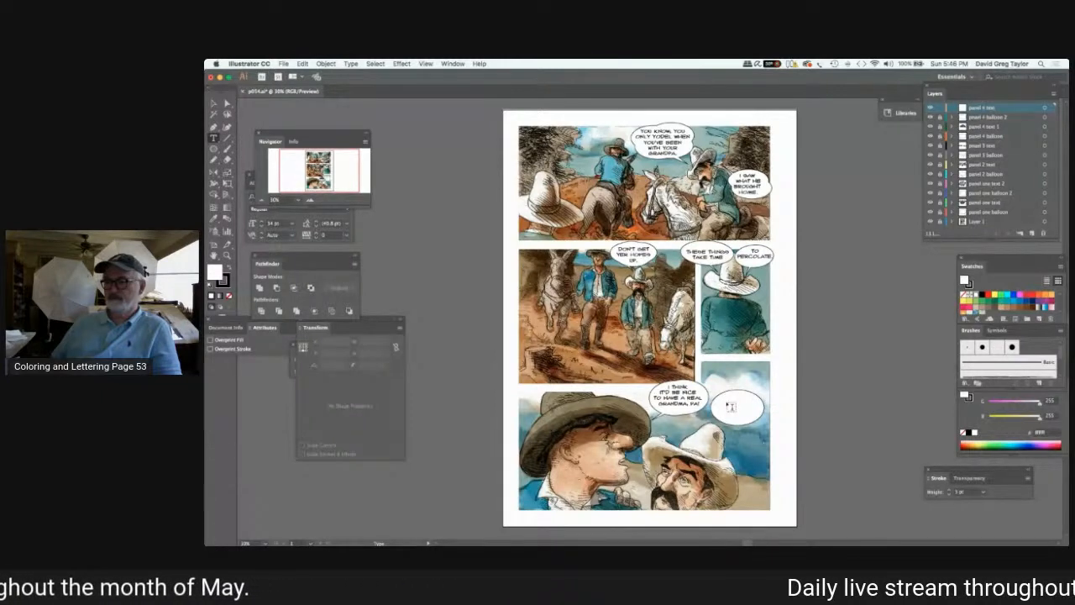
Letter "I KNOW, SON. GIVE IT TIME." on two lines, position it inside the second panel 4 balloon and deselect it.
click(727, 411)
text(I KNOW, SON)
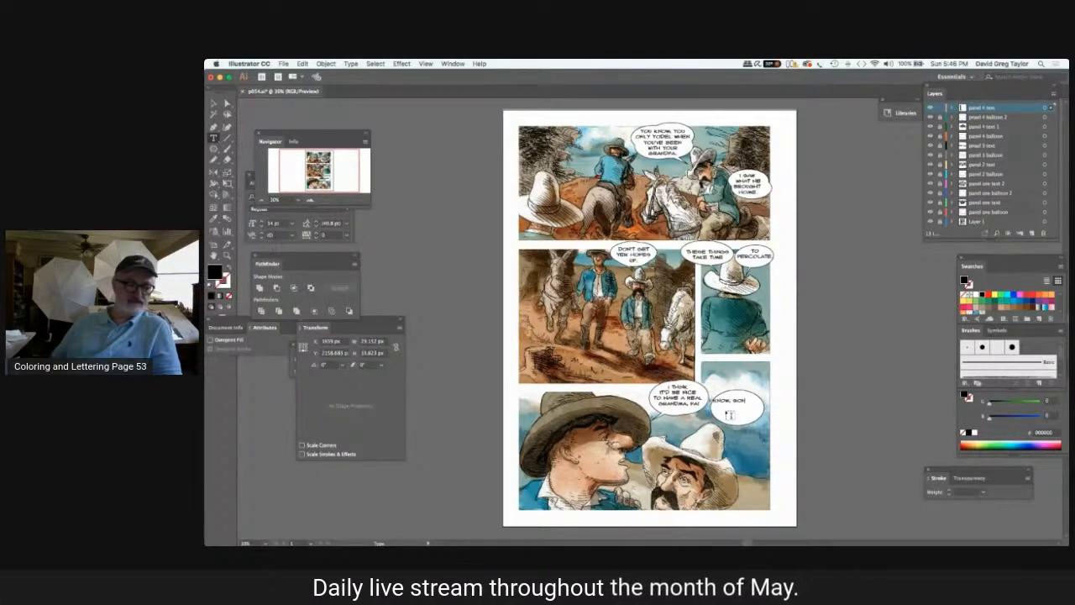
text(.)
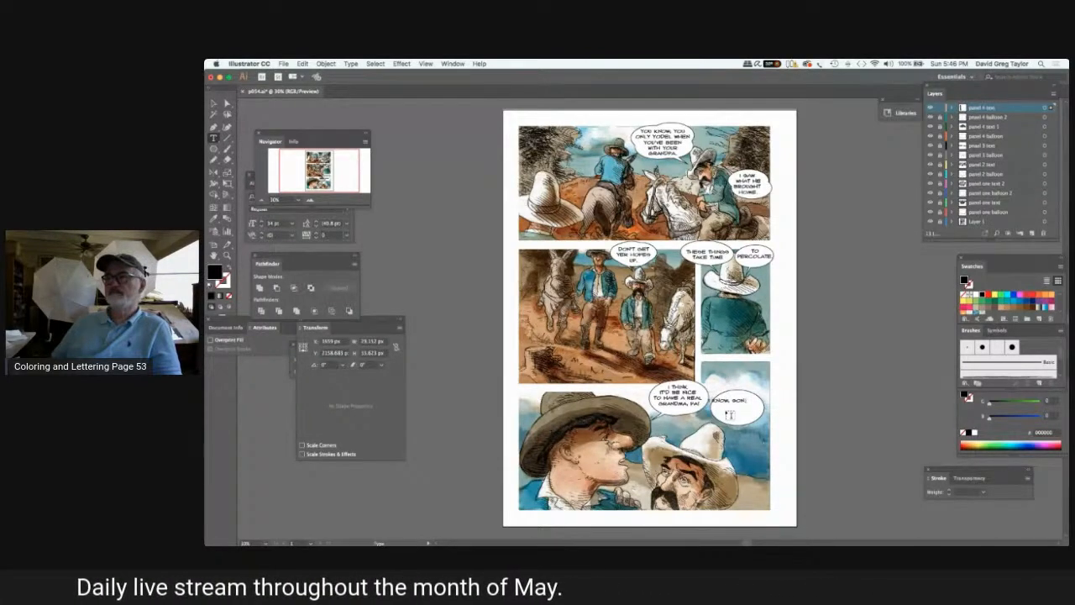
key(Return)
text(GIVE I)
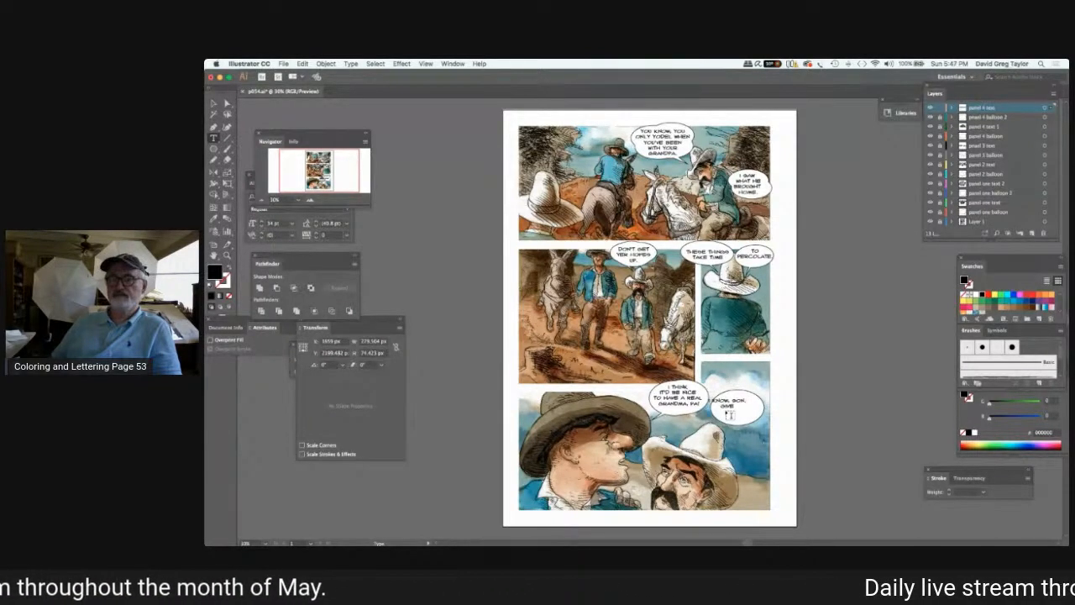
text(T TIME.)
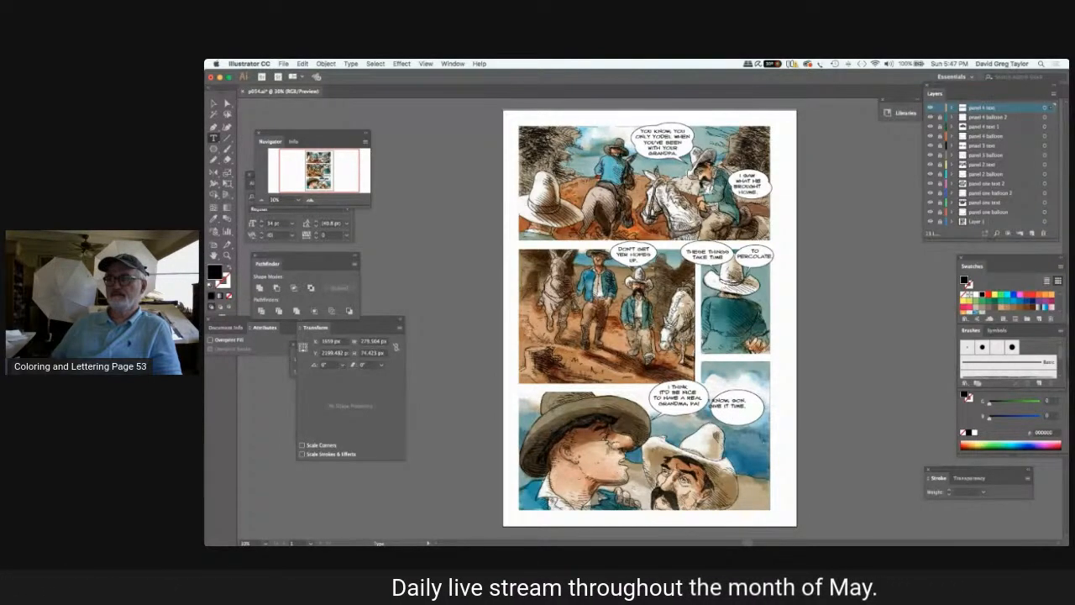
click(214, 104)
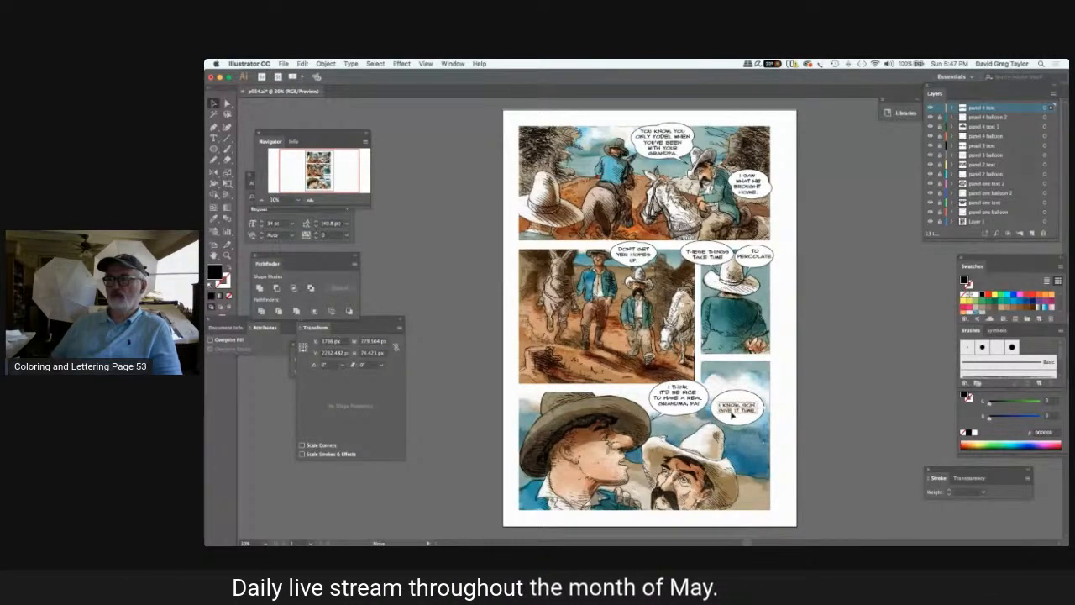
click(423, 173)
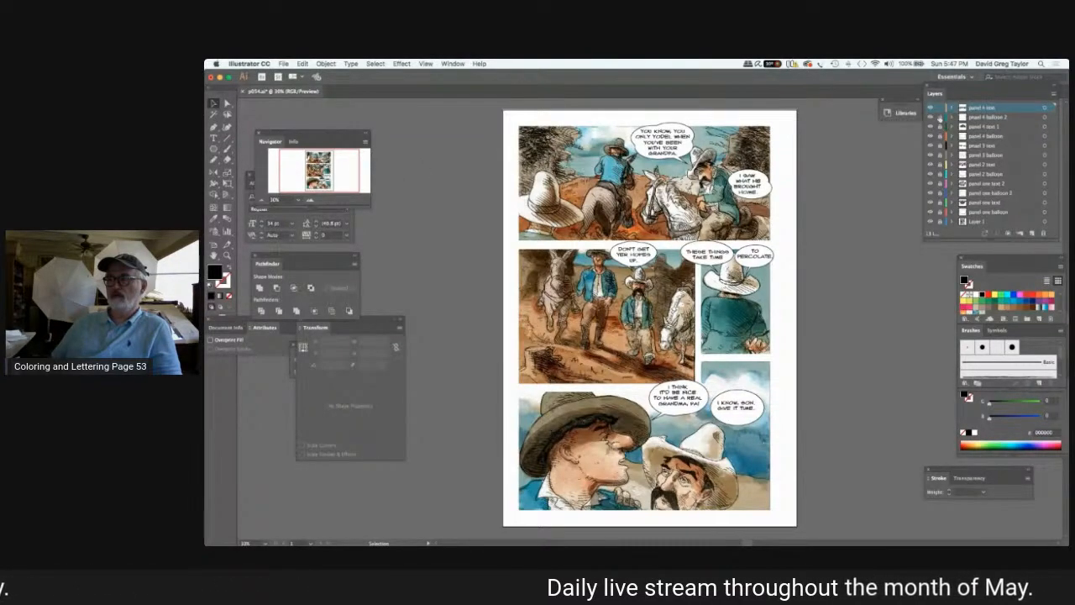
Flatten the second panel 4 balloon to about 197 px high to fit its two lines of text, keeping its 396 px width.
click(981, 118)
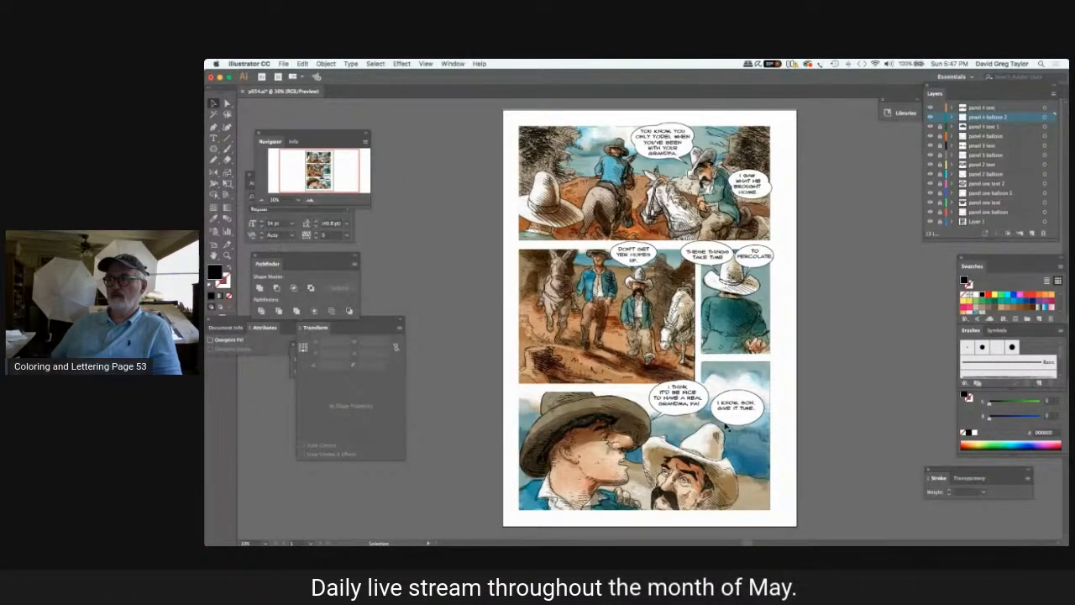
click(733, 429)
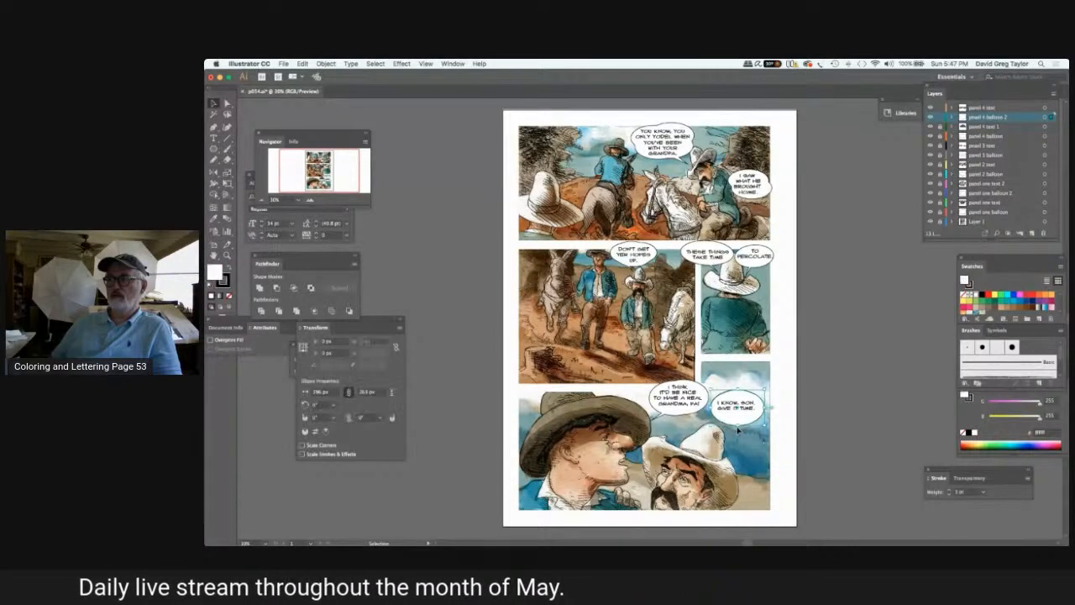
drag(739, 430, 729, 395)
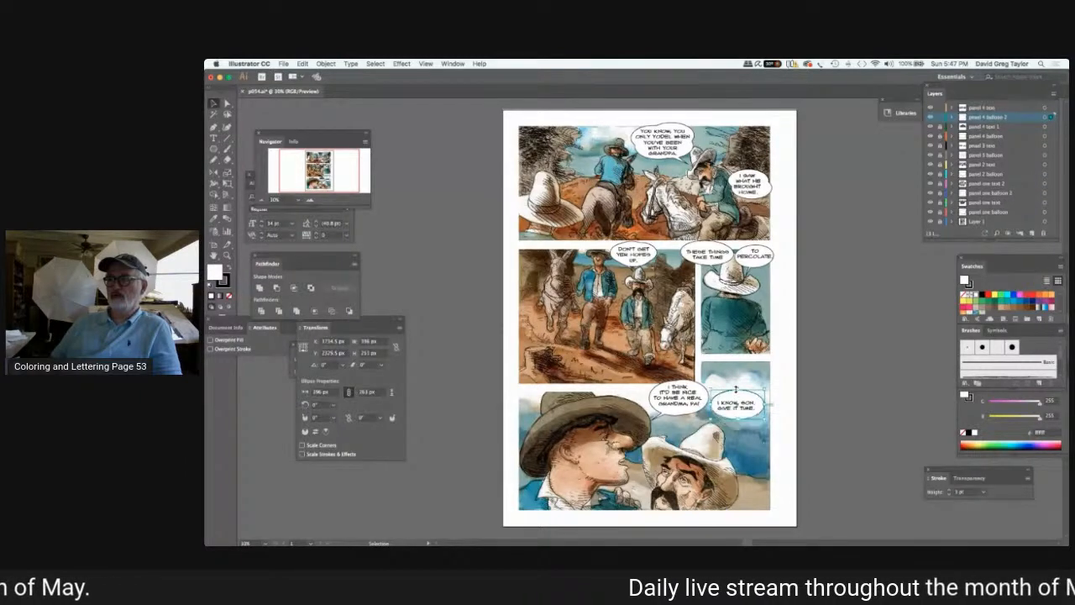
drag(736, 390, 737, 393)
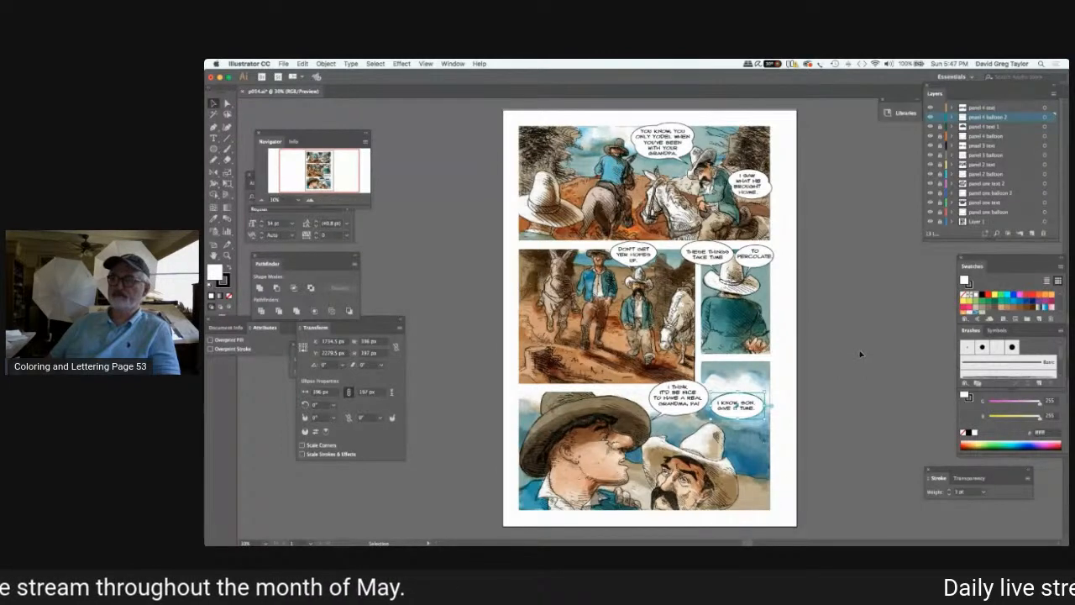
click(860, 359)
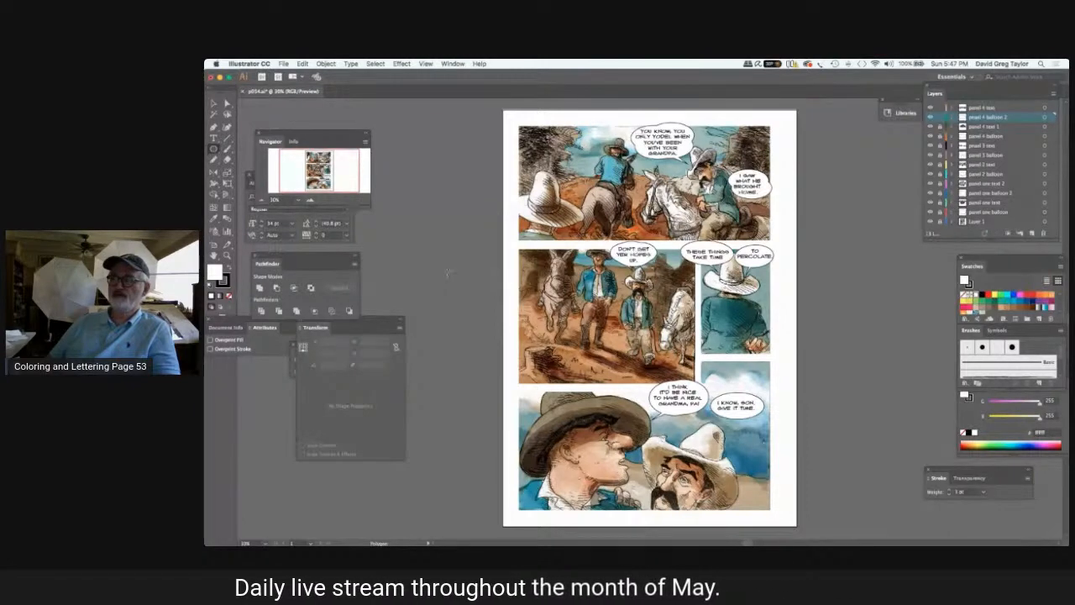
Create a triangle with a 236.1452 px radius beside the page, narrow it to about 65 px wide and rotate it to about 153°.
click(447, 271)
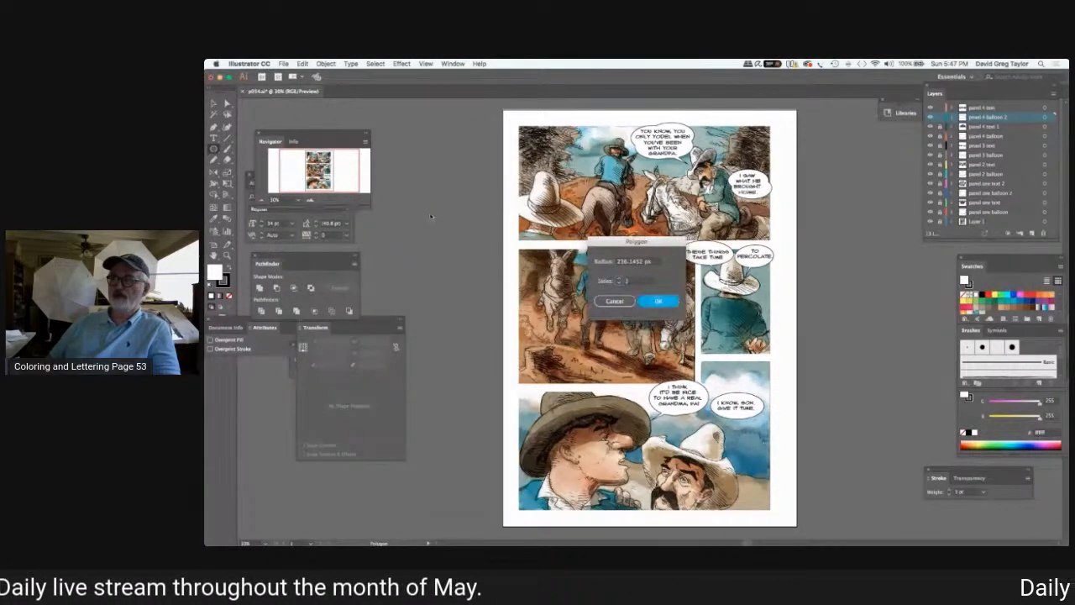
key(Return)
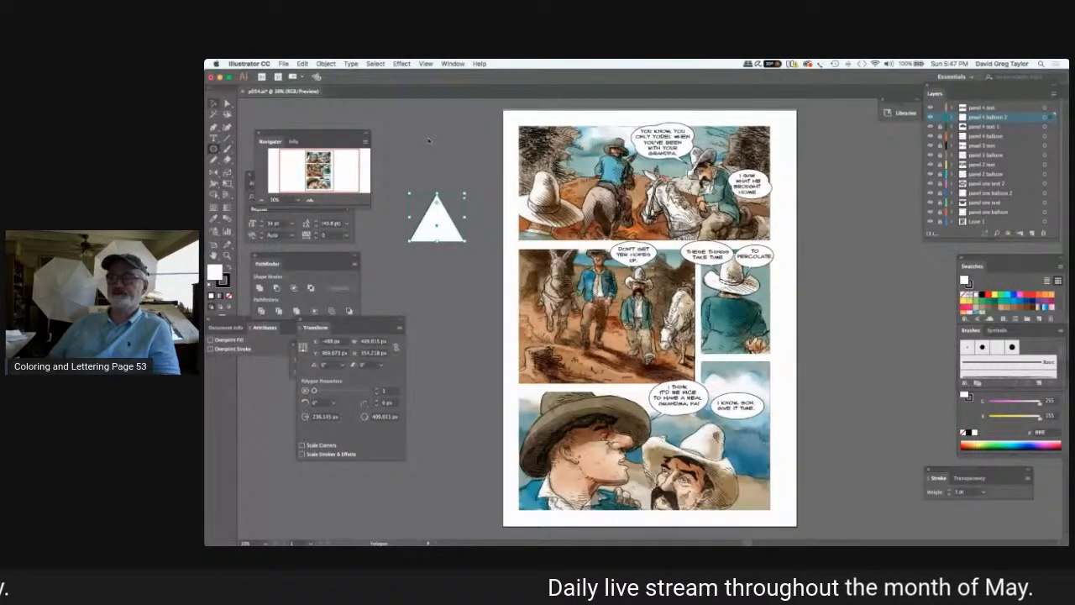
mouse_move(464, 217)
mouse_down()
mouse_move(436, 217)
mouse_move(463, 220)
mouse_up()
drag(449, 183, 452, 182)
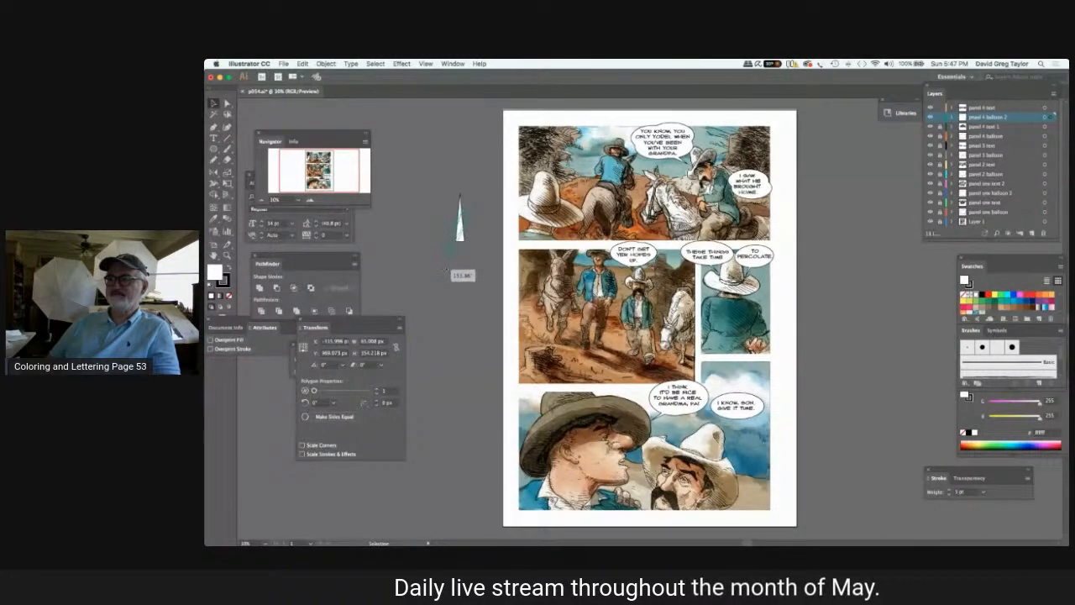
drag(446, 269, 446, 270)
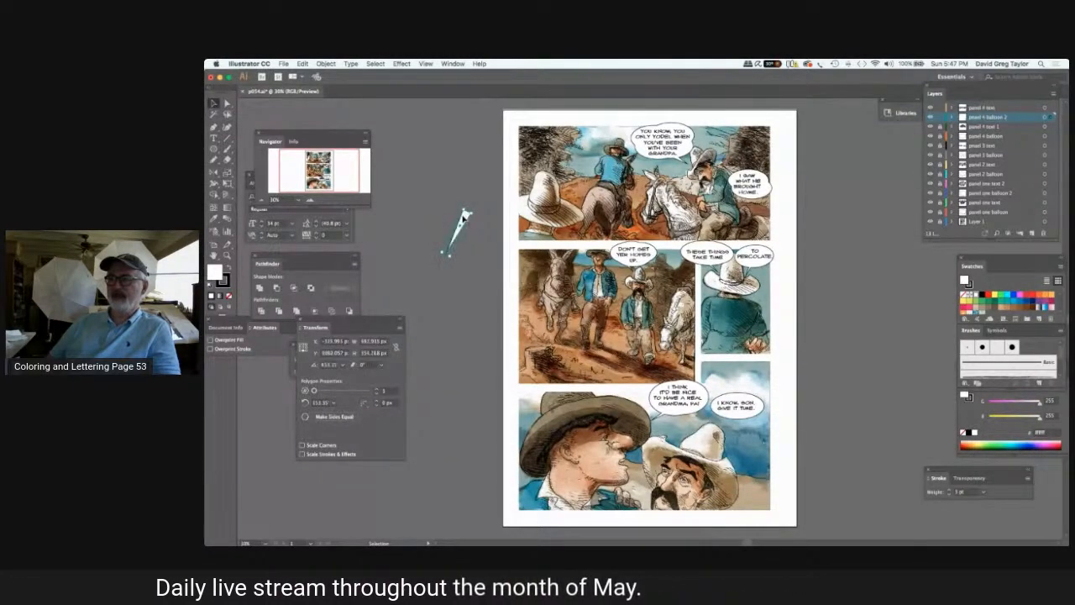
Place the tail over the second panel 4 balloon, pointing down toward the white-hatted man, shorten it and unite it with the balloon.
drag(463, 219, 750, 409)
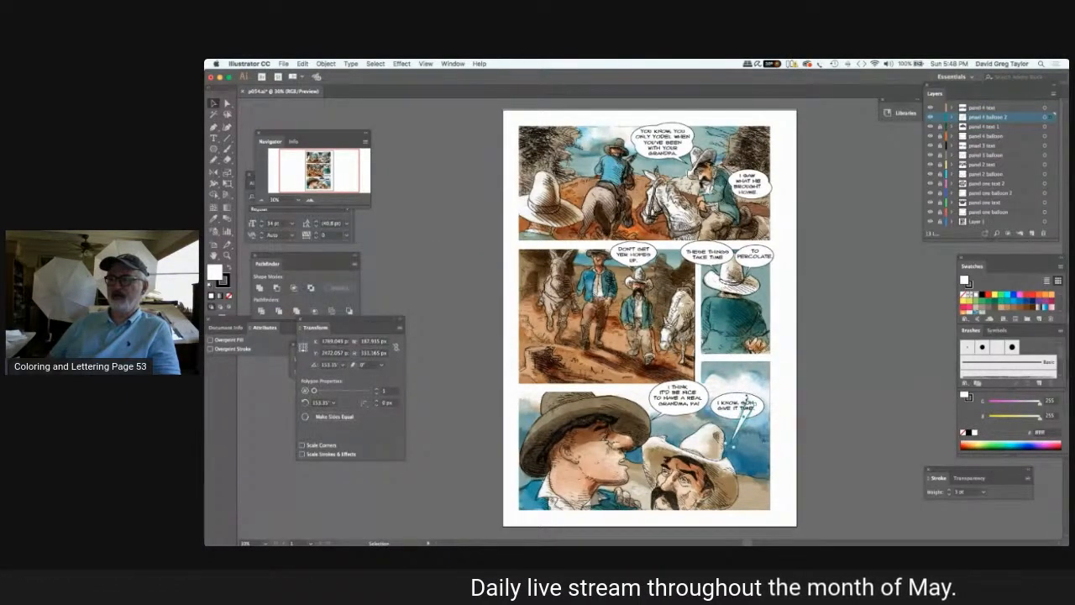
drag(756, 404, 758, 408)
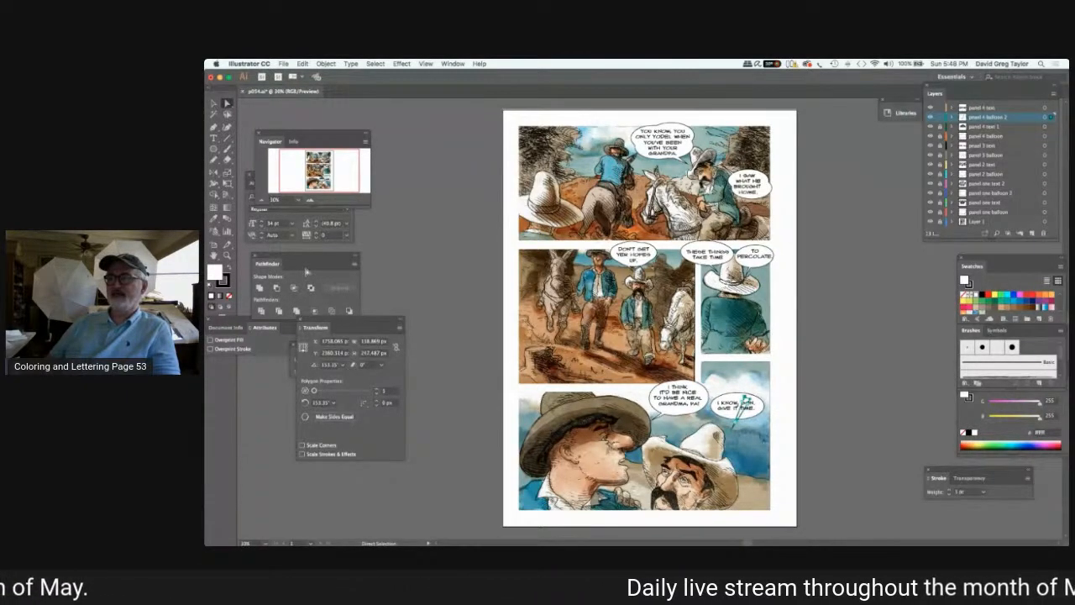
click(259, 287)
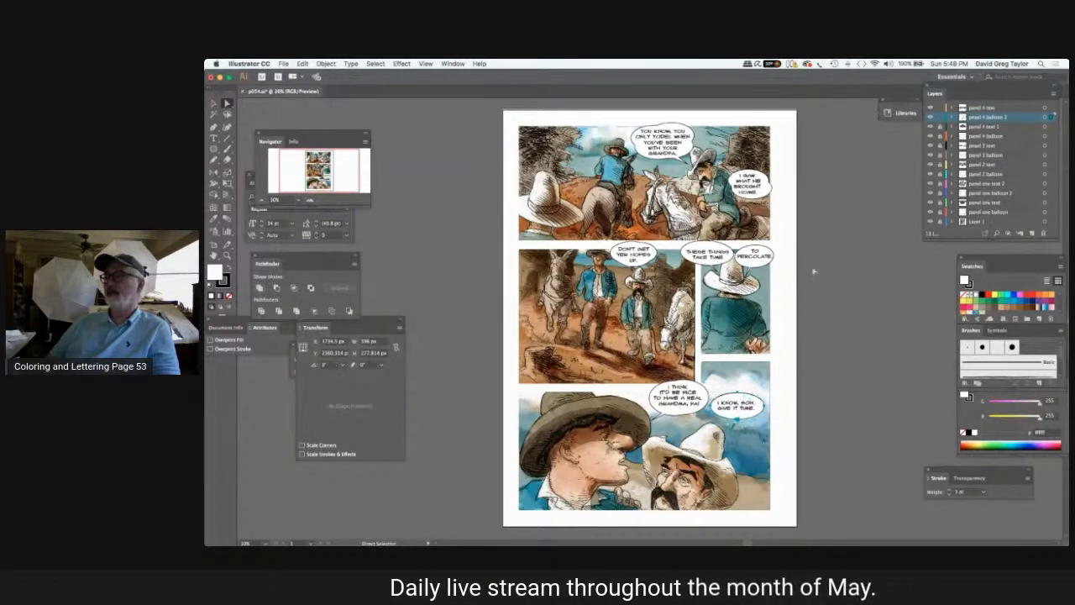
click(813, 257)
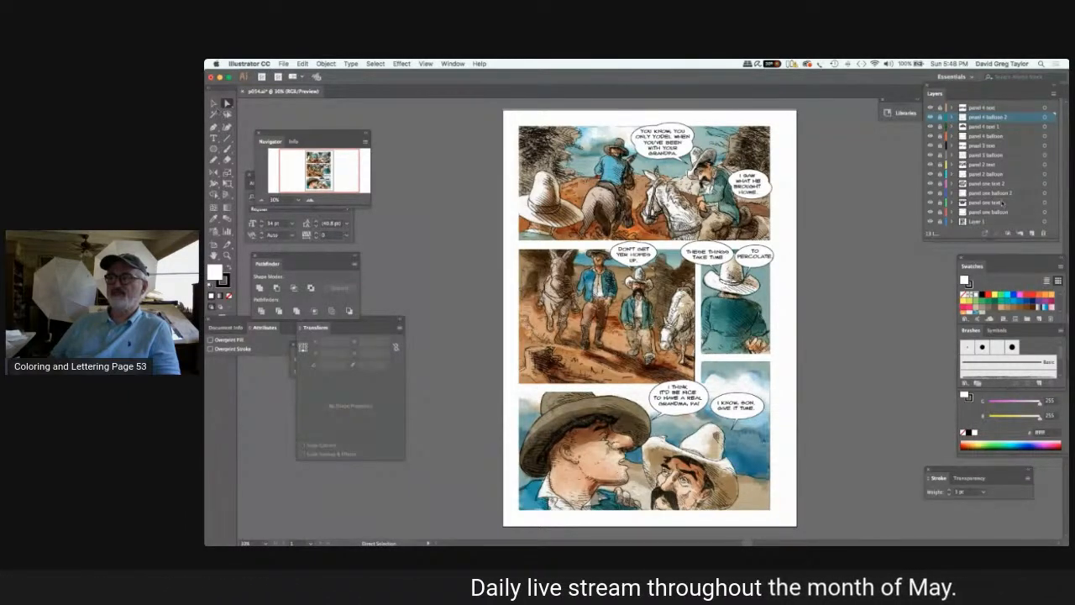
Add a new layer, move it above "panel 4 text" to the top of the stack and name it "copyright".
click(1032, 234)
click(976, 109)
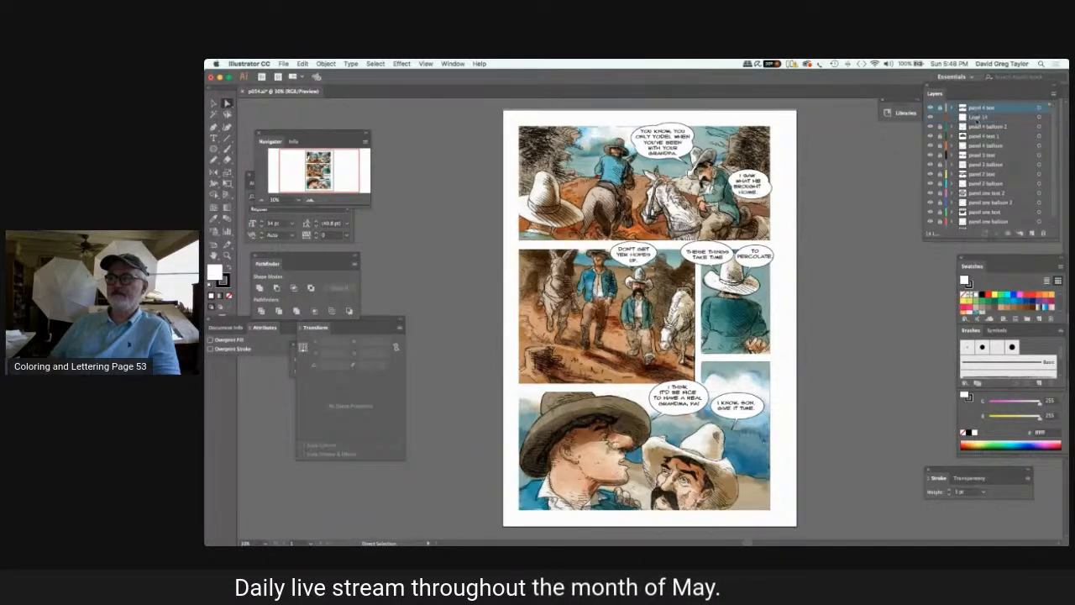
click(977, 119)
click(976, 110)
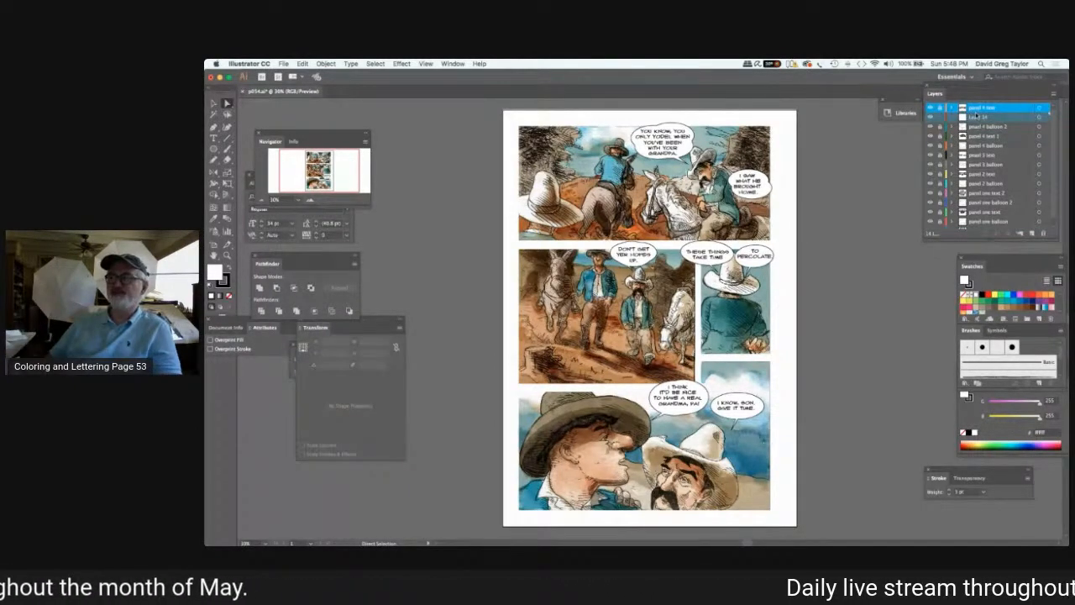
click(978, 117)
click(976, 108)
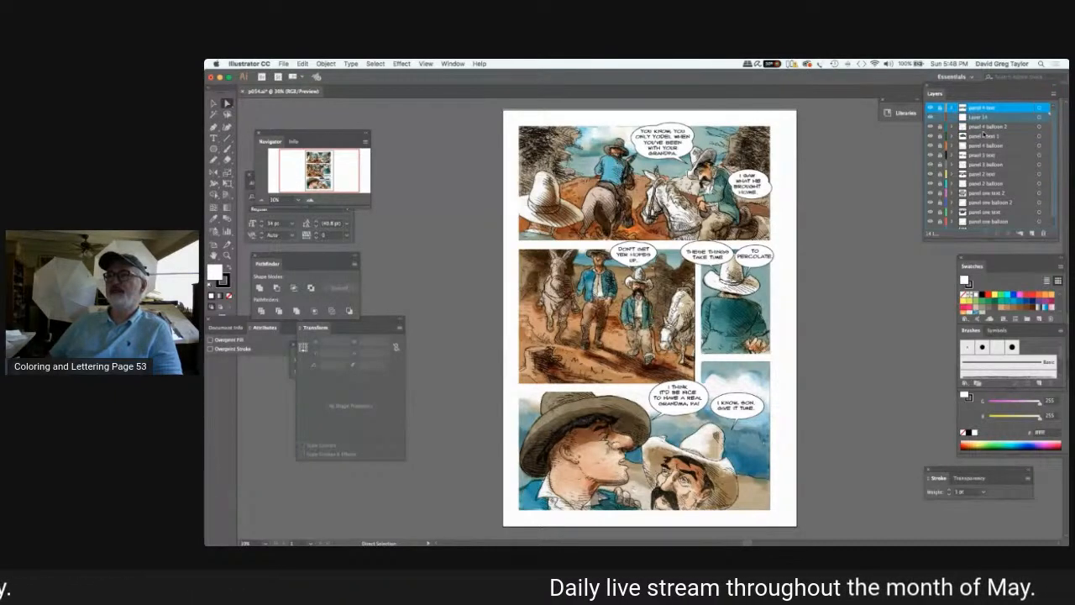
click(986, 118)
click(985, 108)
drag(988, 137, 987, 141)
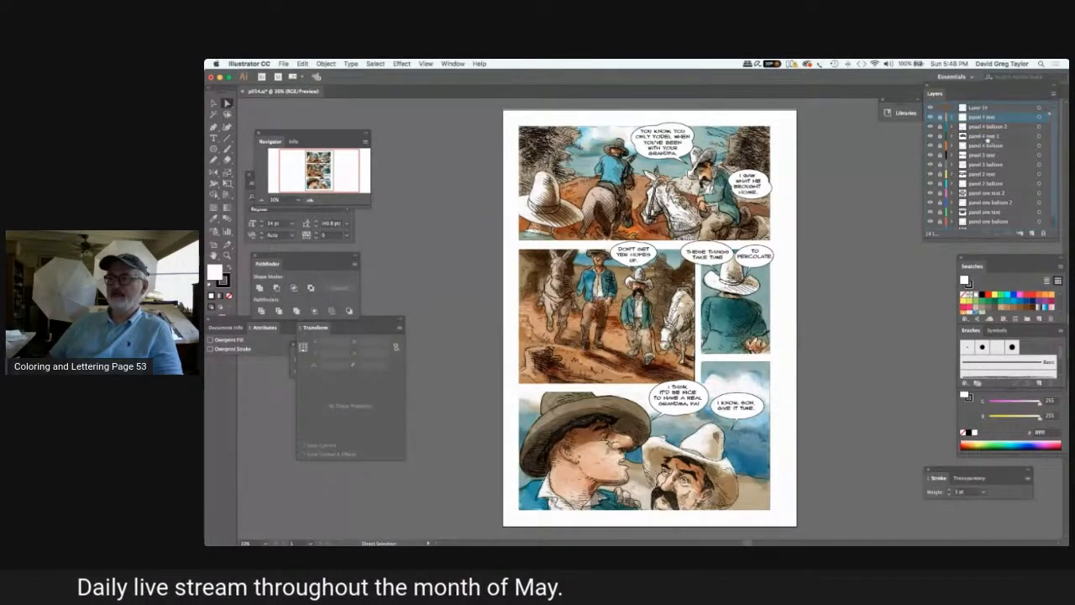
double_click(979, 107)
text(copyright)
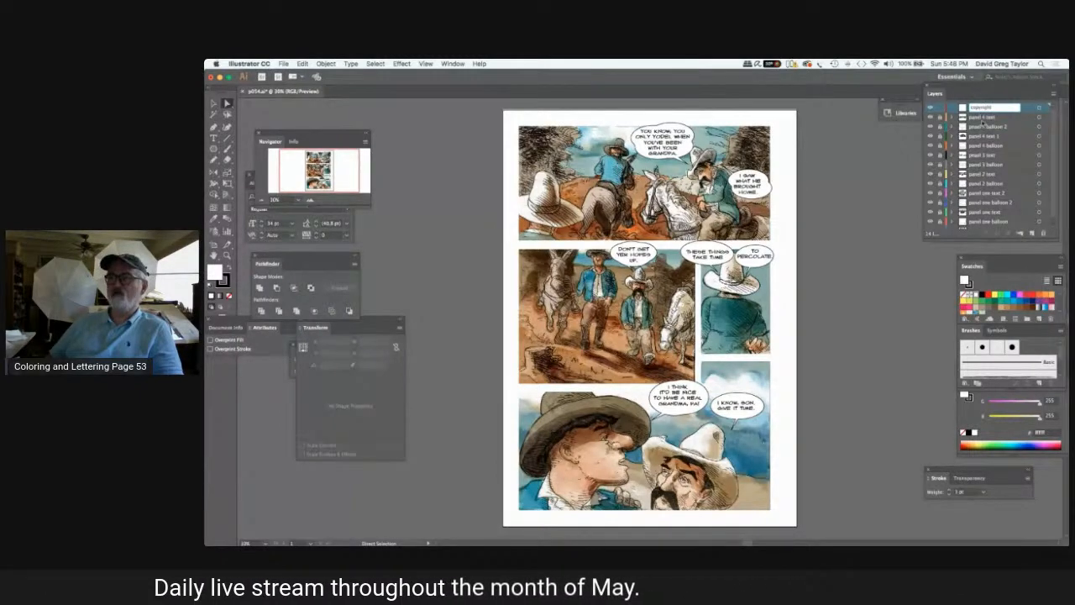
key(Return)
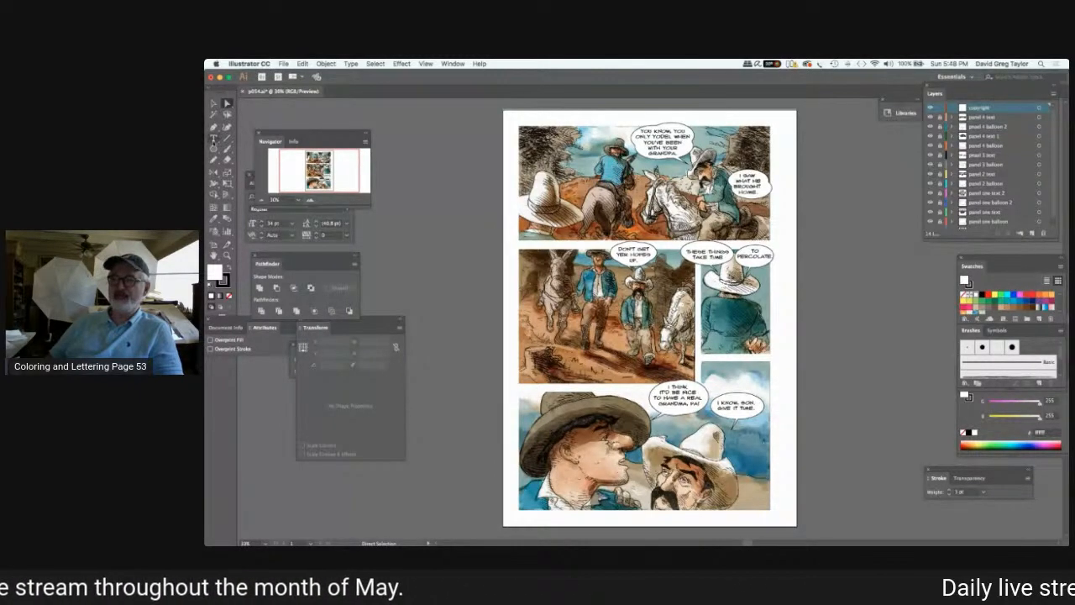
Start a 24 pt text line below the lower-right corner of the bottom panel and insert a copyright symbol.
key(t)
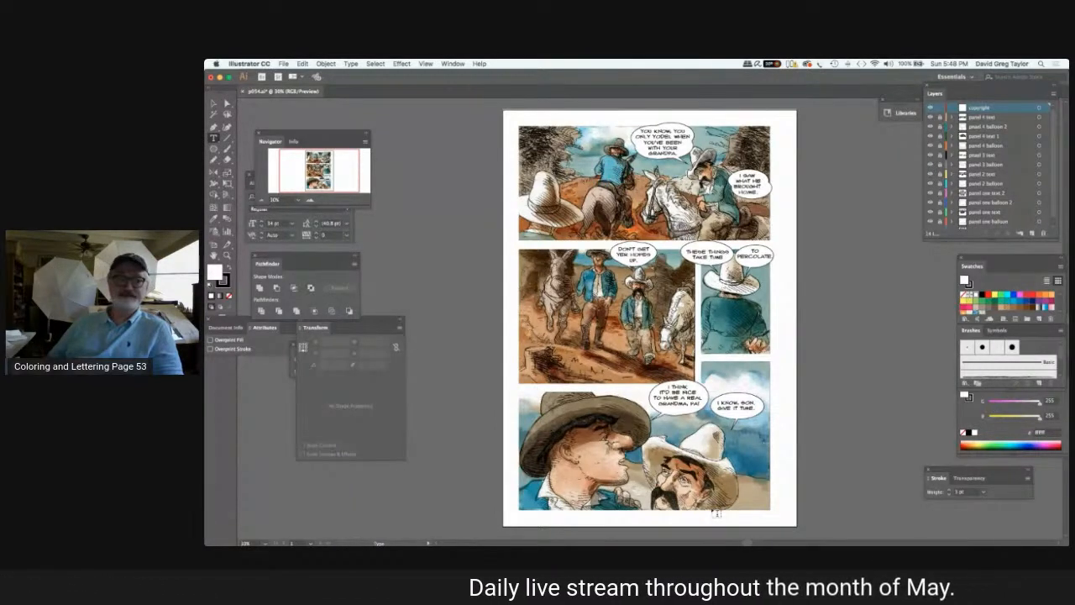
key(super+t)
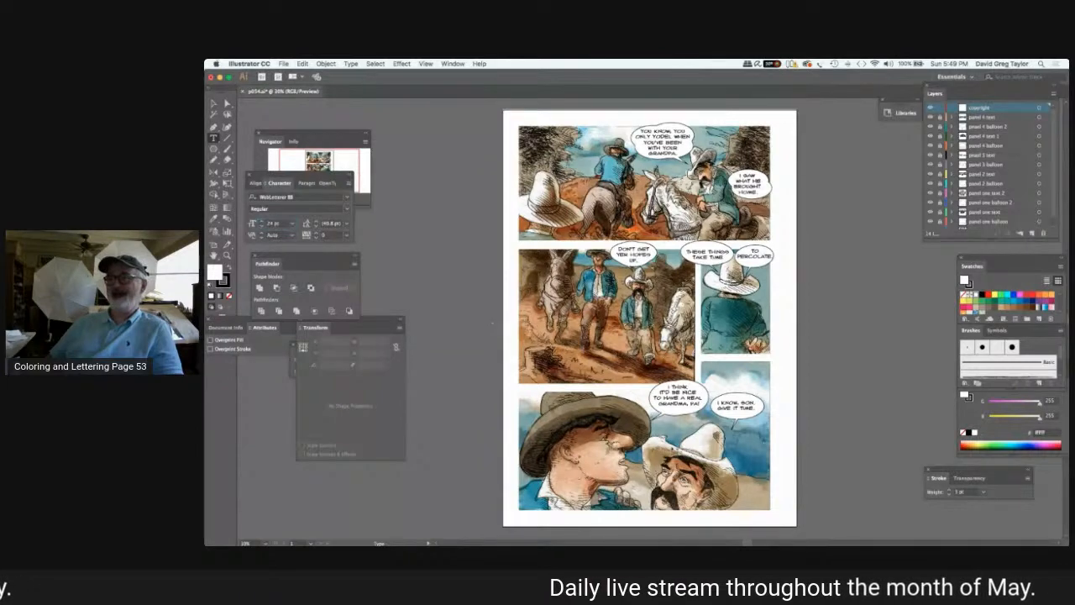
click(721, 513)
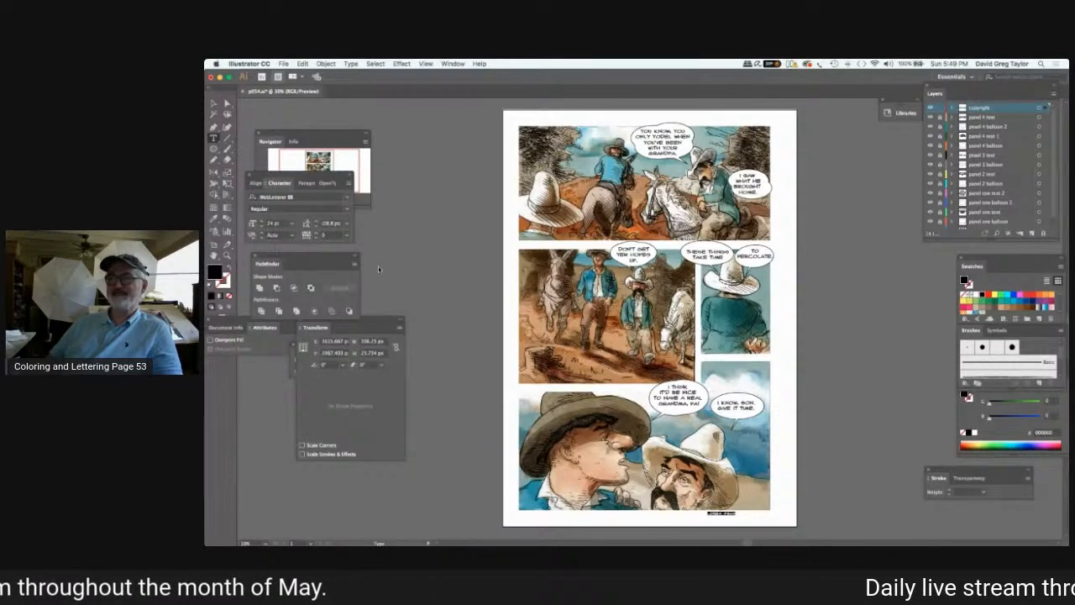
click(350, 63)
mouse_move(403, 234)
mouse_move(488, 232)
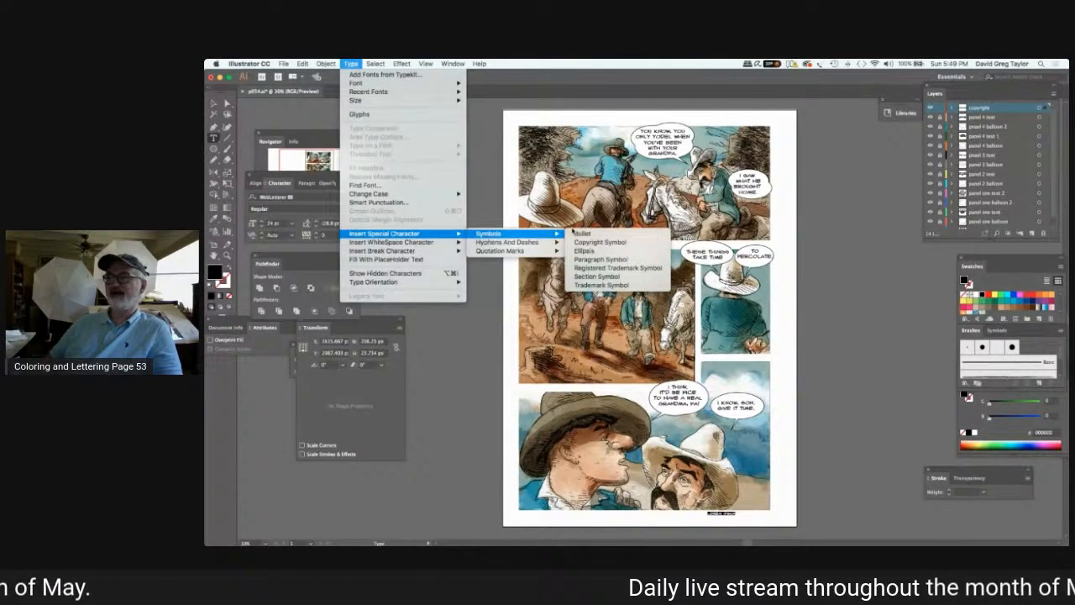
click(598, 242)
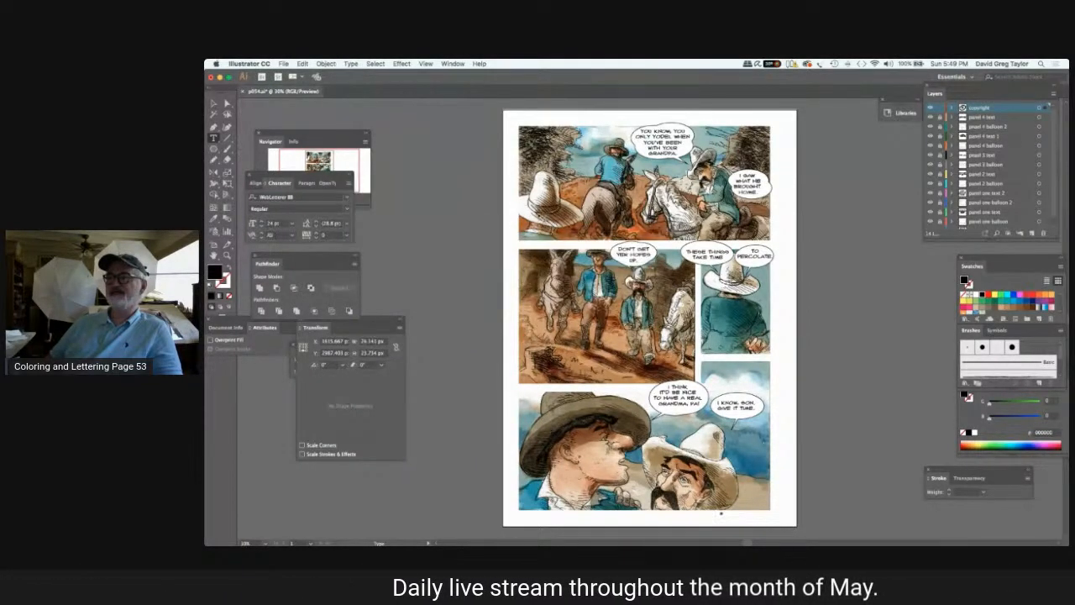
Complete the copyright line with "2020" followed by the artist's full name.
text(2020)
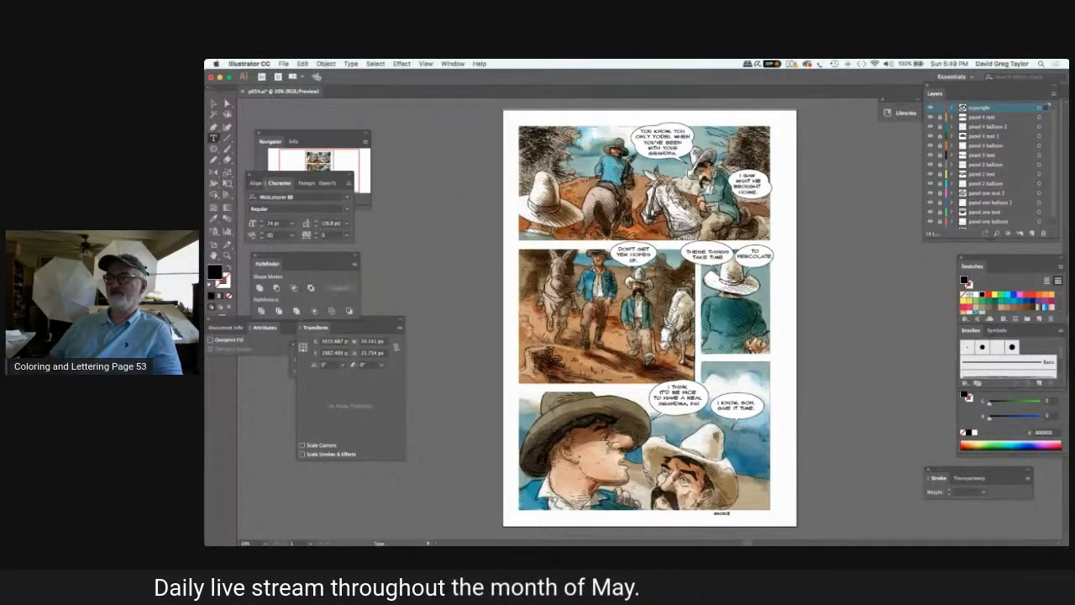
text( David Gre)
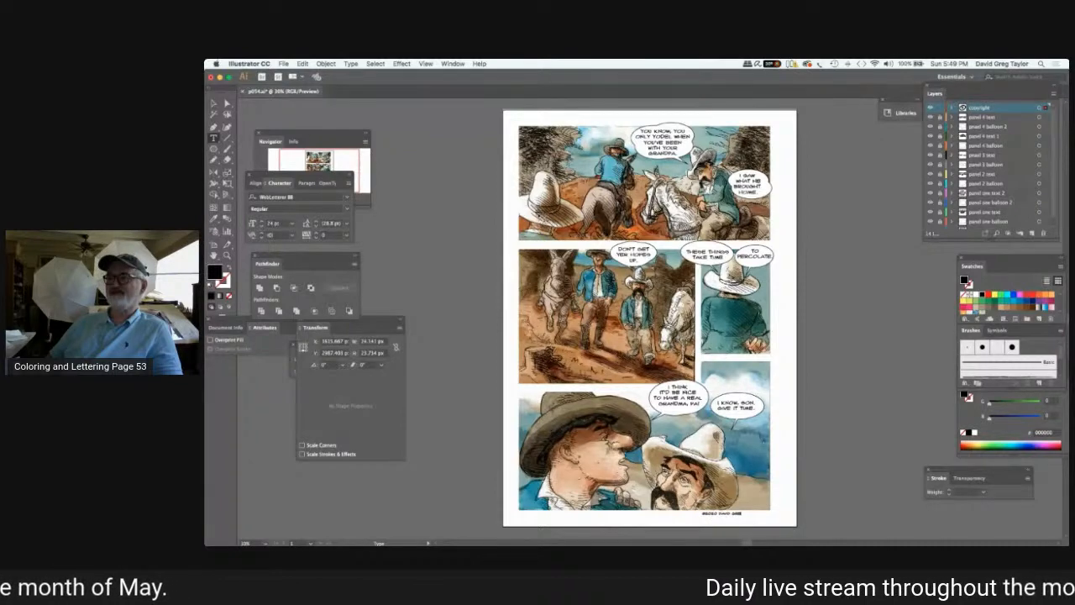
text(g Taylor)
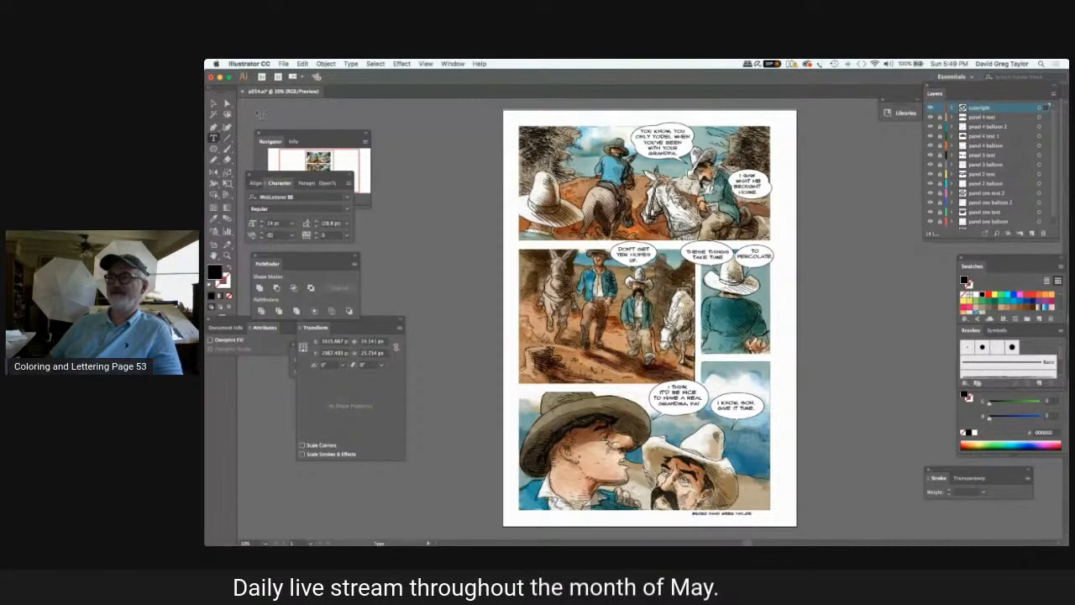
Move the copyright line so its end aligns with the right edge of the bottom panel.
click(213, 103)
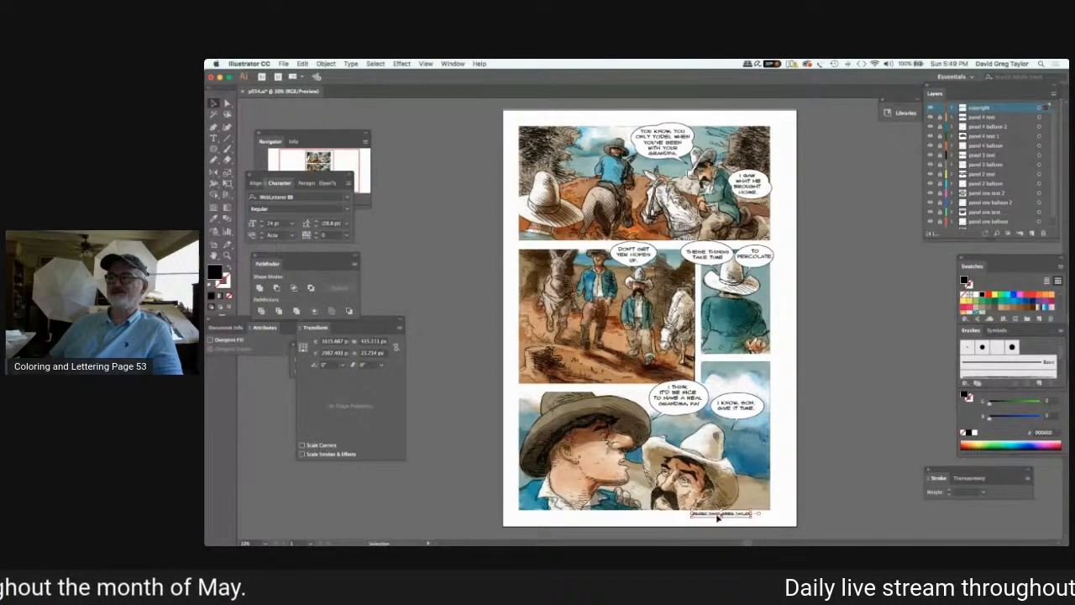
drag(717, 516, 728, 517)
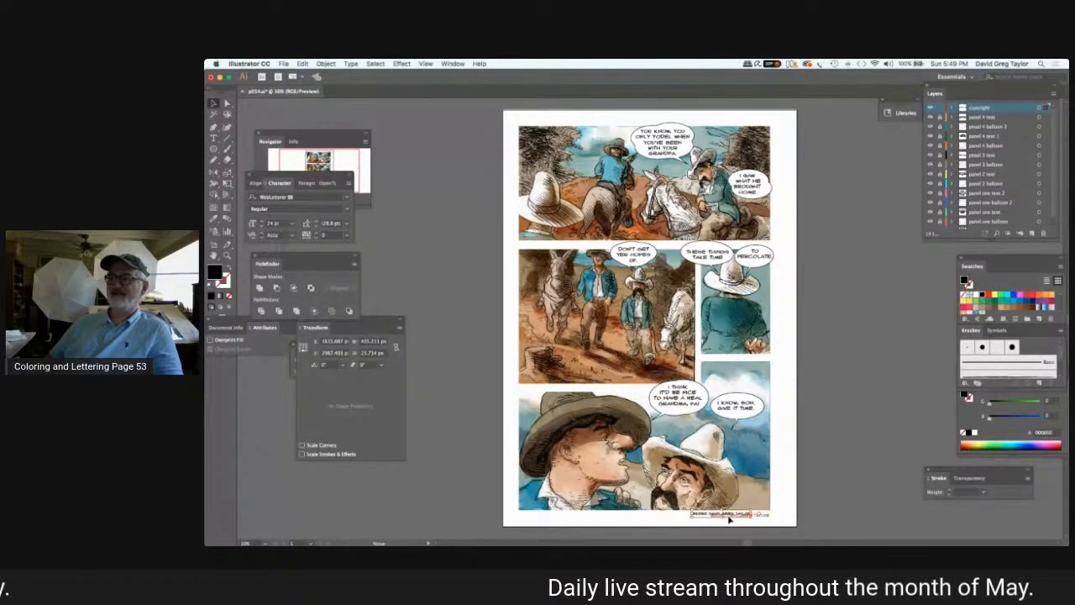
click(847, 443)
Add the text line "BLUEBOYBROWN.COM" below the lower-left corner of the bottom panel.
click(213, 138)
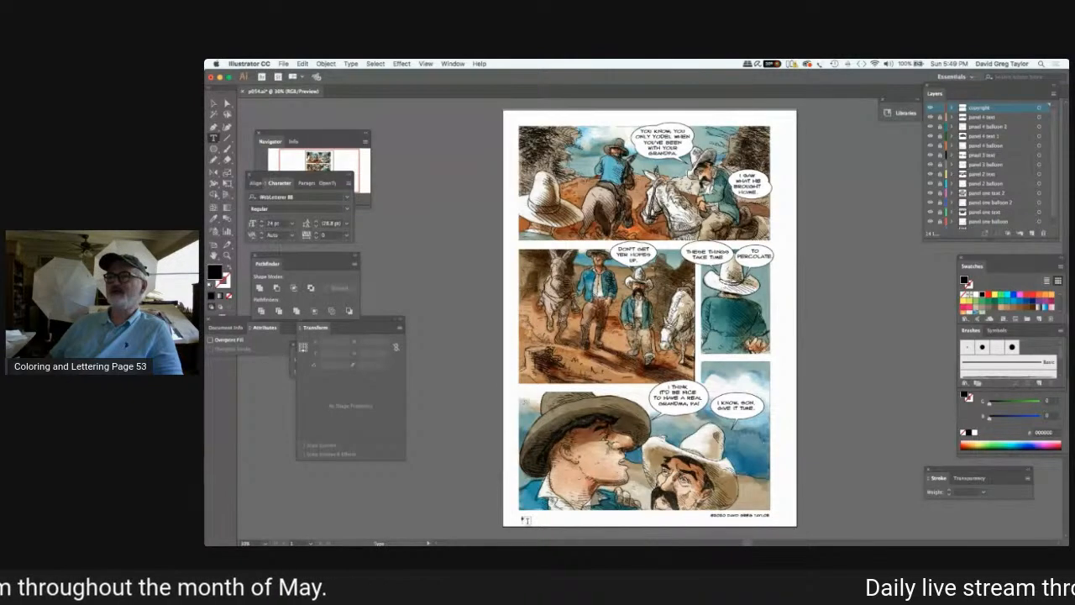
click(525, 520)
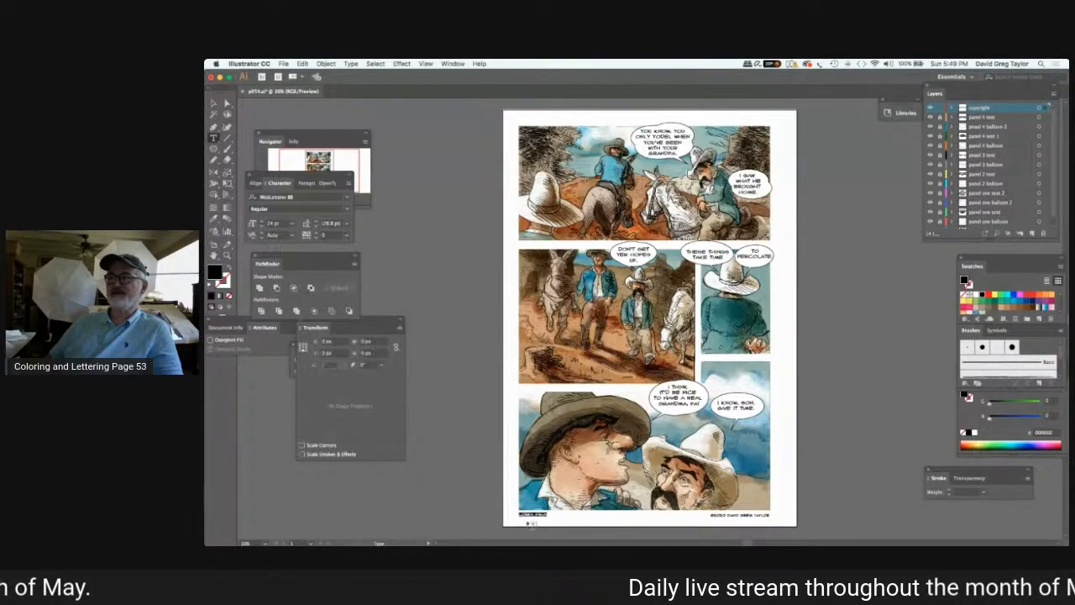
text(BLUEBOYBRONN.COM)
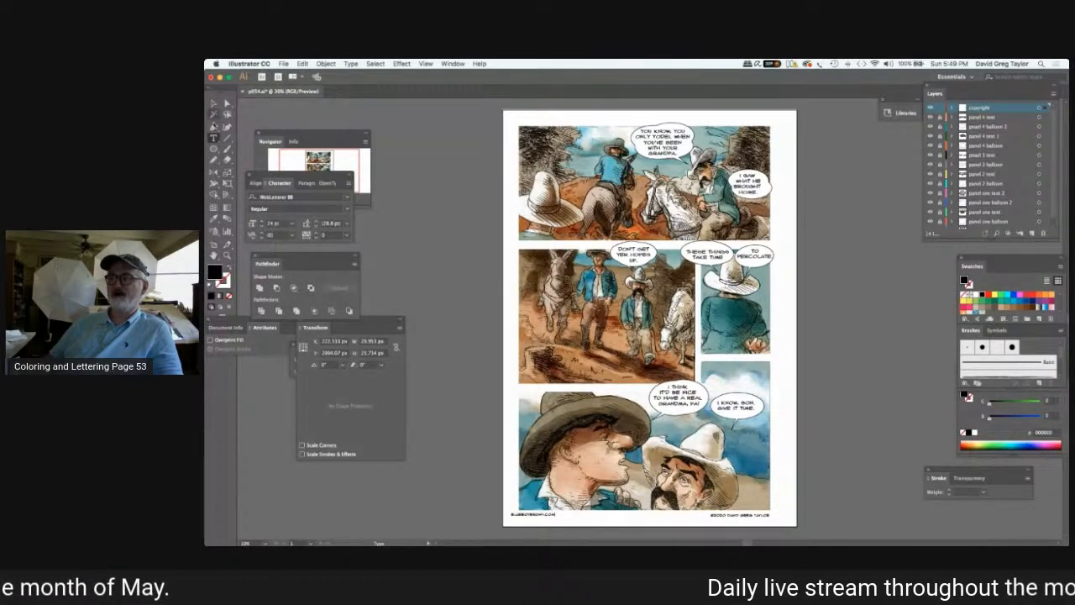
key(Escape)
Align the web address with the left edge of the bottom panel and save the document.
click(525, 517)
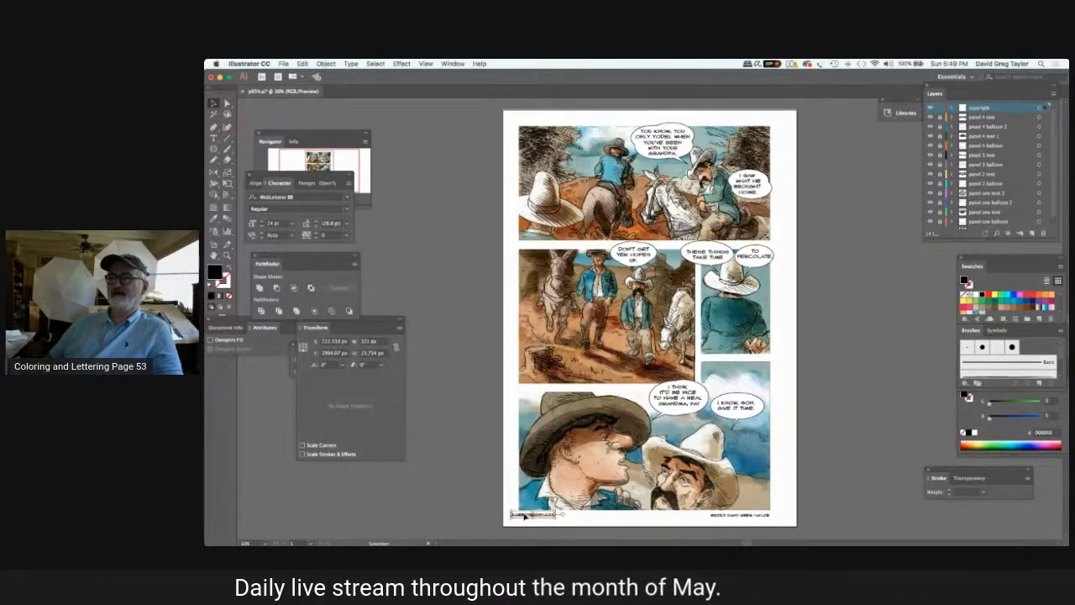
drag(511, 514, 519, 514)
click(467, 417)
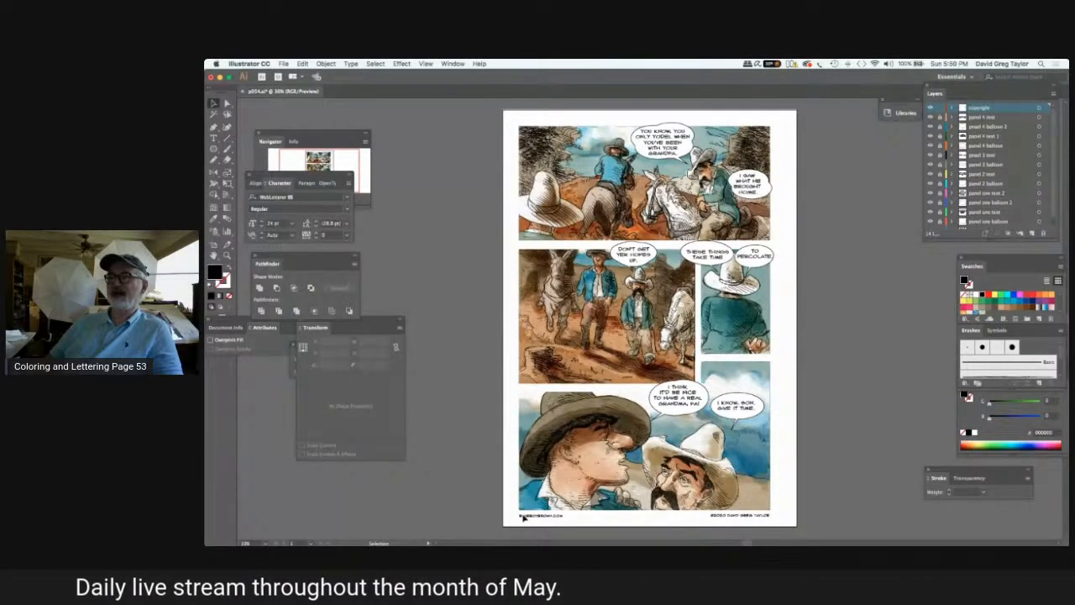
click(523, 516)
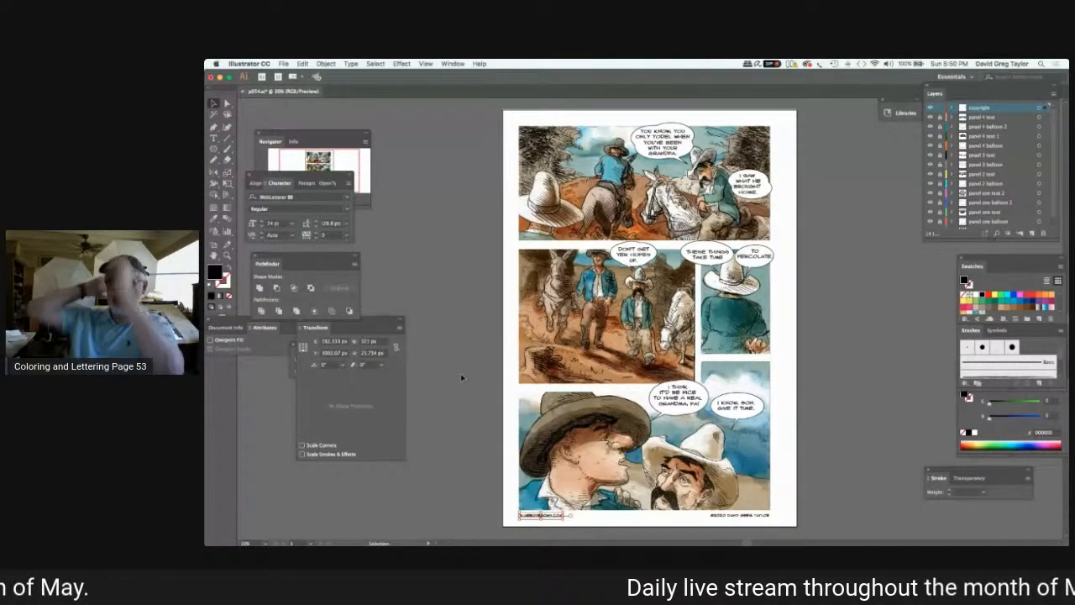
click(463, 356)
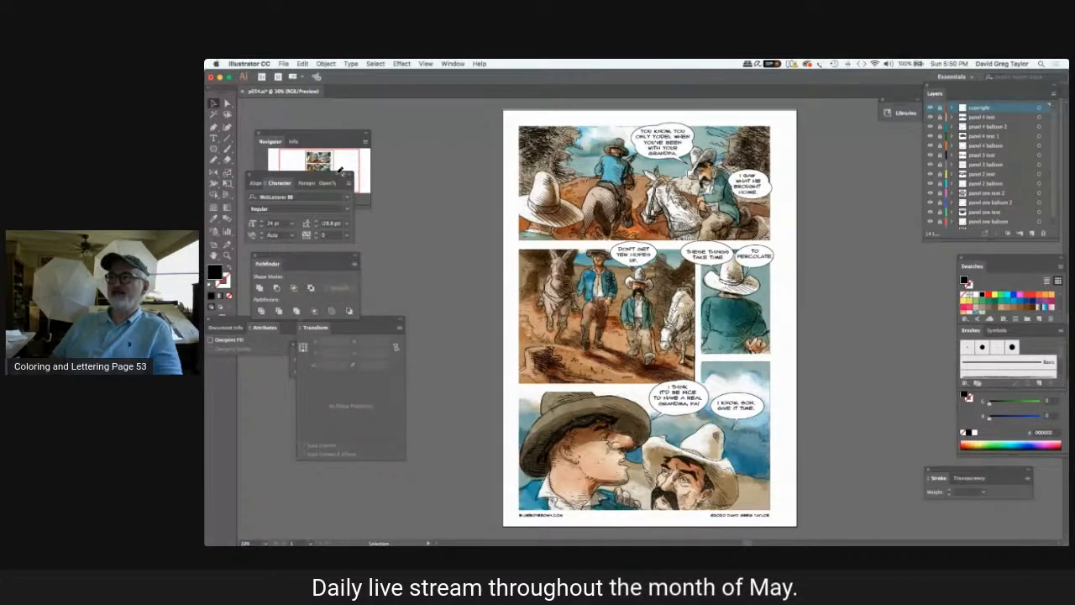
key(ctrl+s)
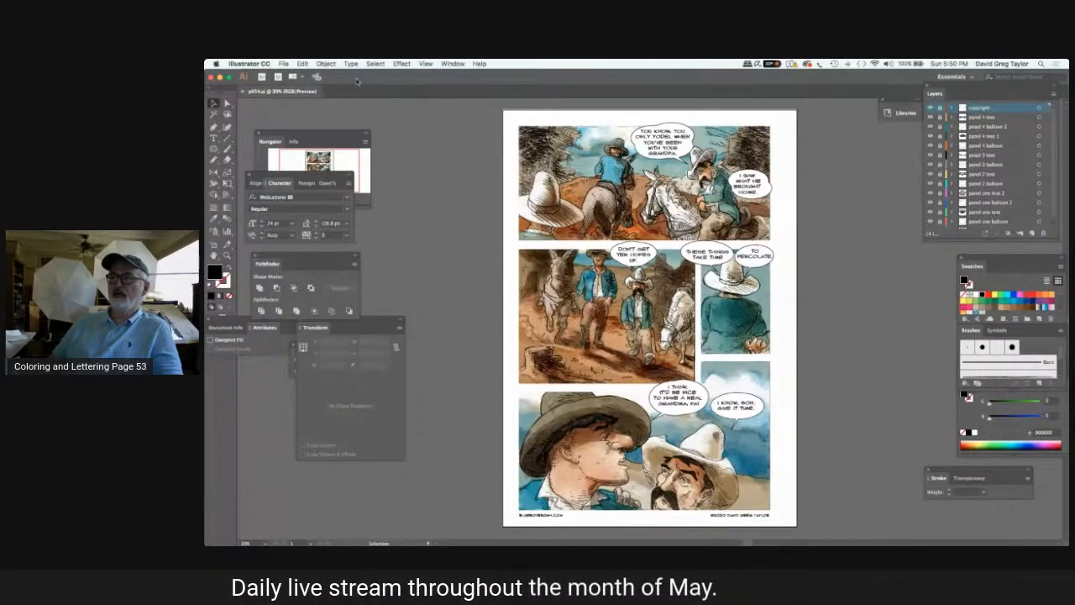
Export the artboard for screens with the suffix p054 for the PNG and p054.2 for the PNG 8 version.
click(284, 64)
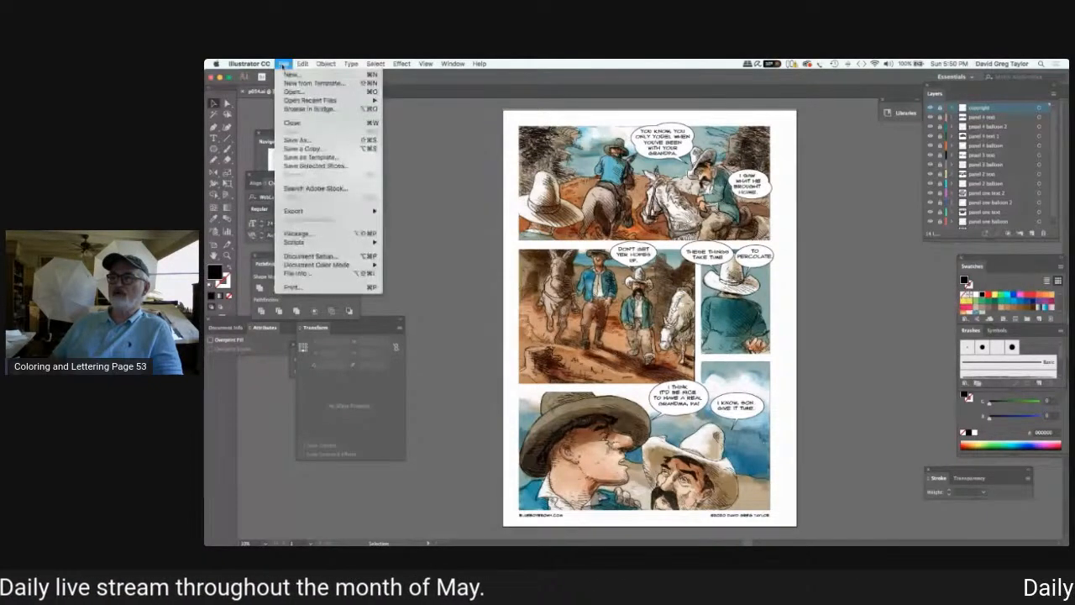
mouse_move(322, 215)
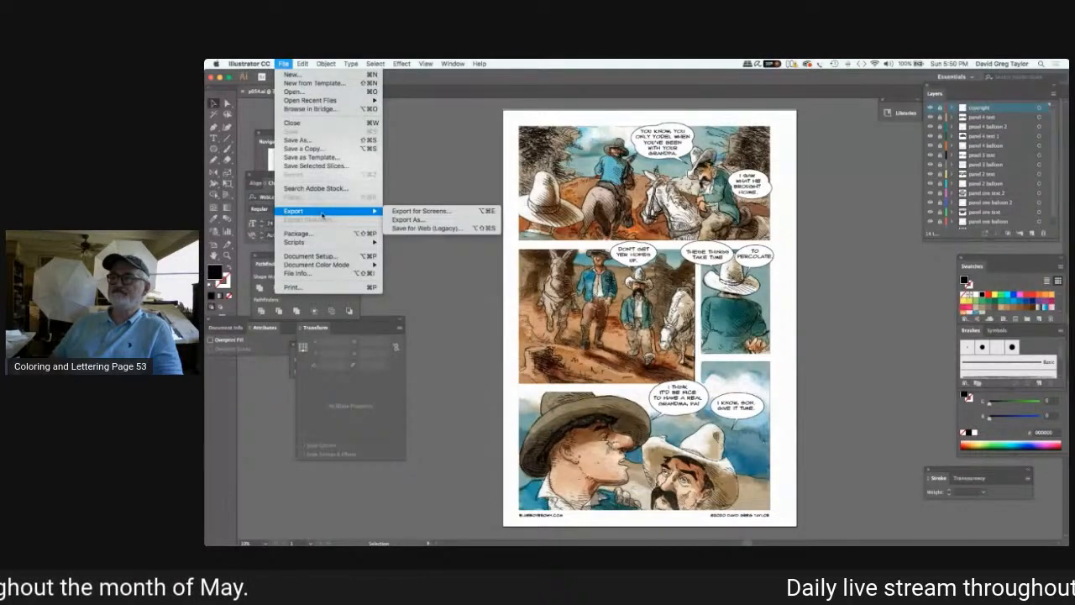
click(407, 219)
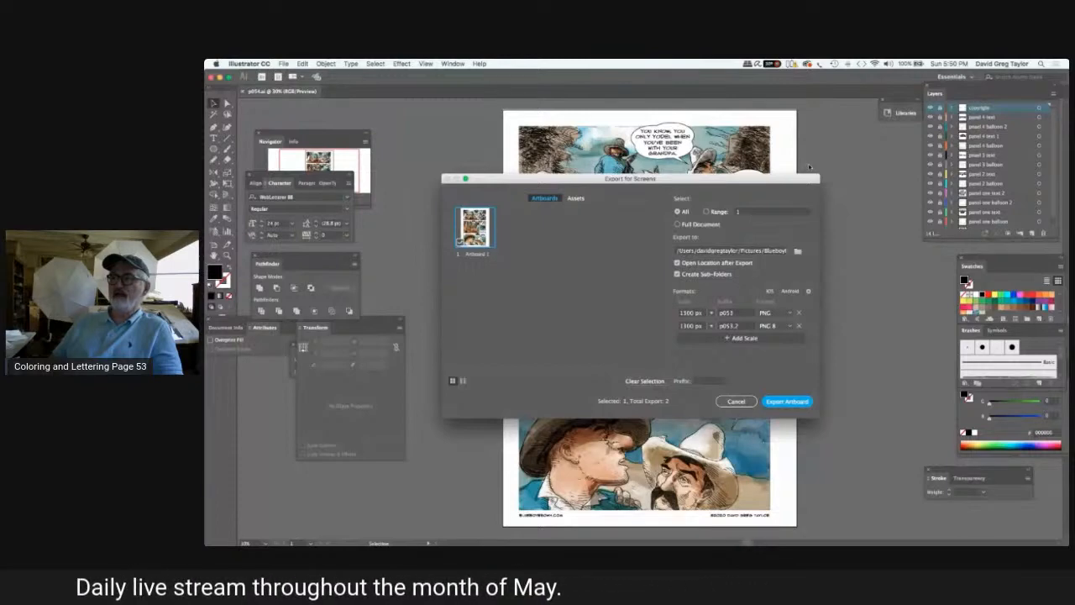
click(737, 312)
key(BackSpace)
text(4)
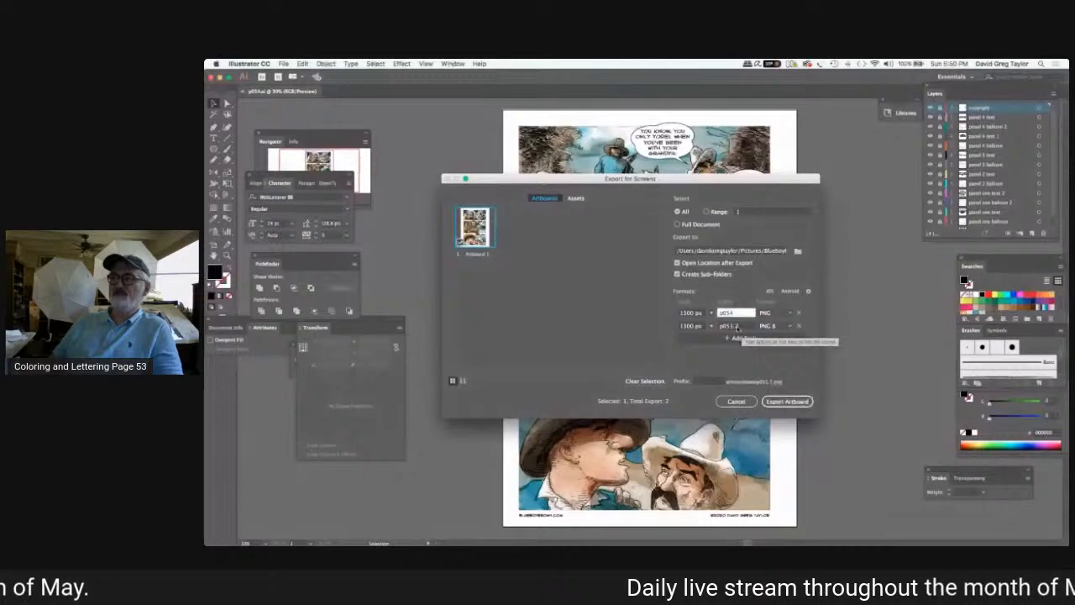
click(736, 327)
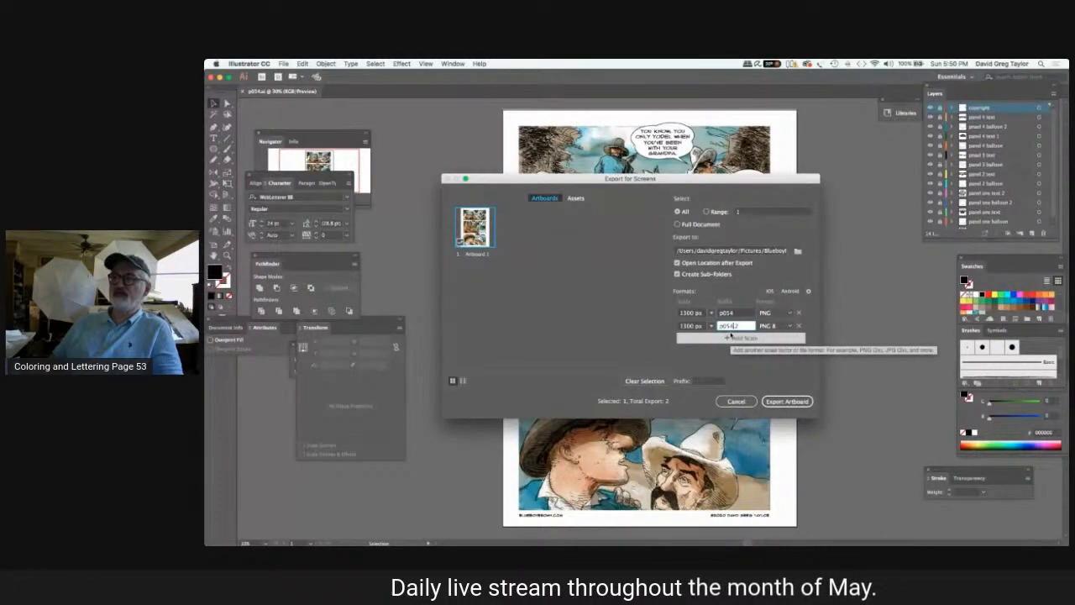
key(Return)
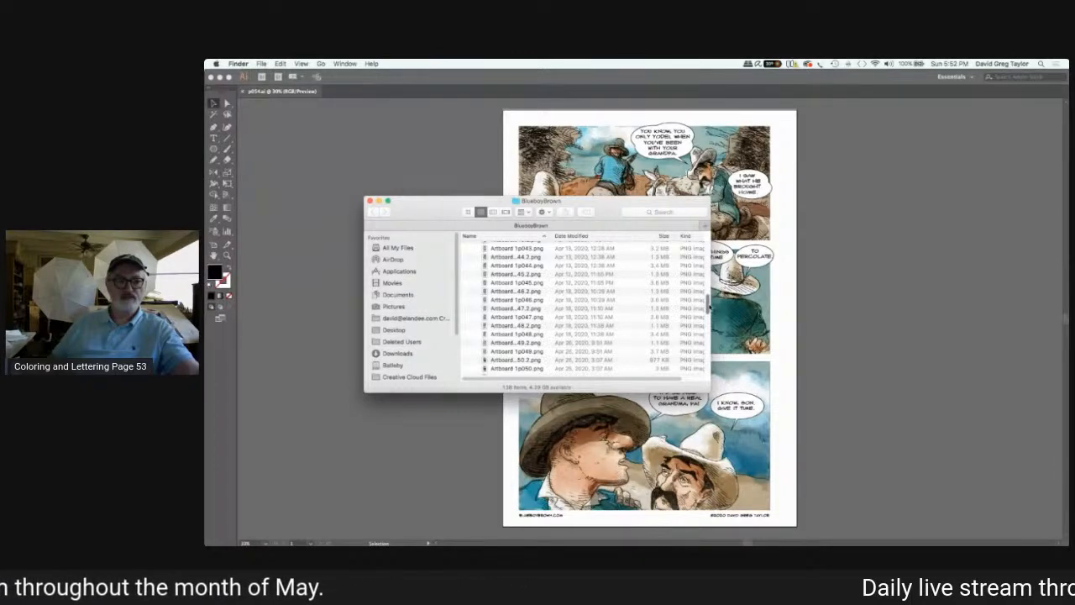
In Finder, find and open the exported Artboard 1p054.2.png in Preview, place it beside the page and close the BlueboyBrown folder window.
drag(708, 307, 714, 325)
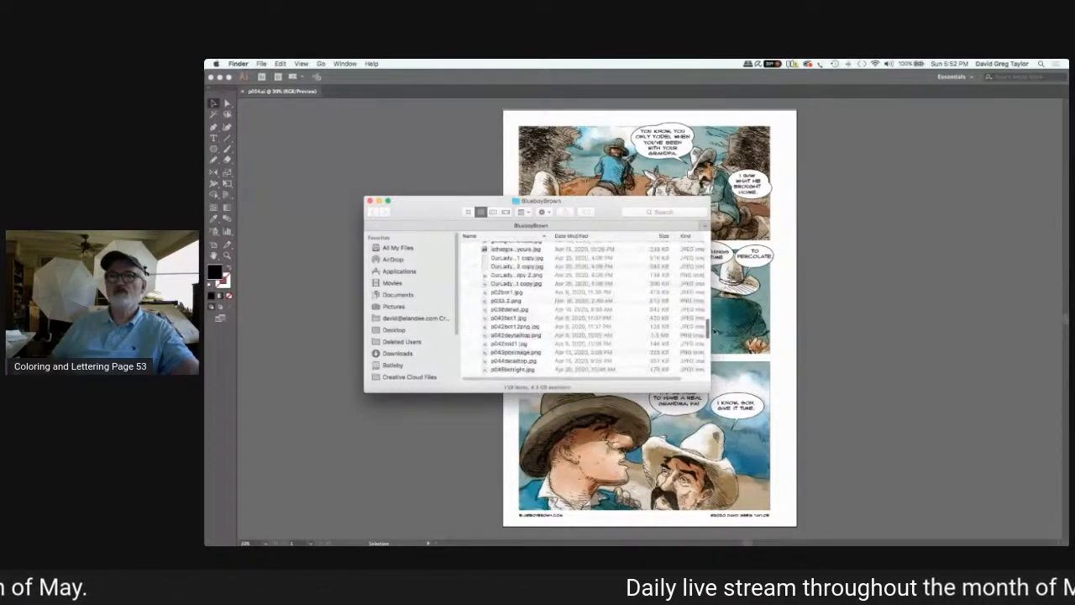
scroll(524, 353, up, 3)
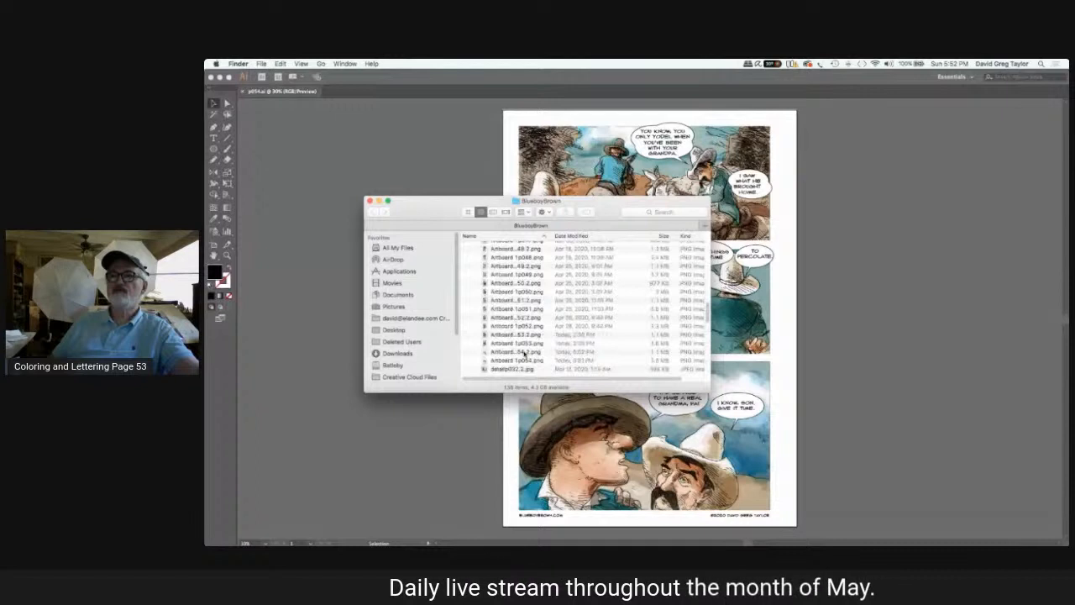
click(484, 353)
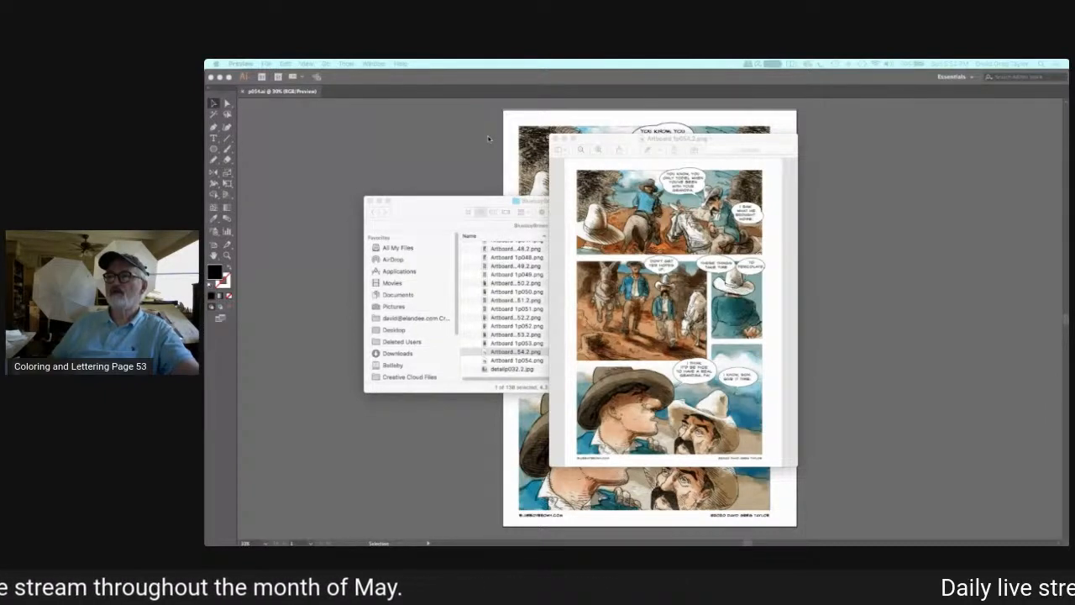
drag(621, 140, 863, 122)
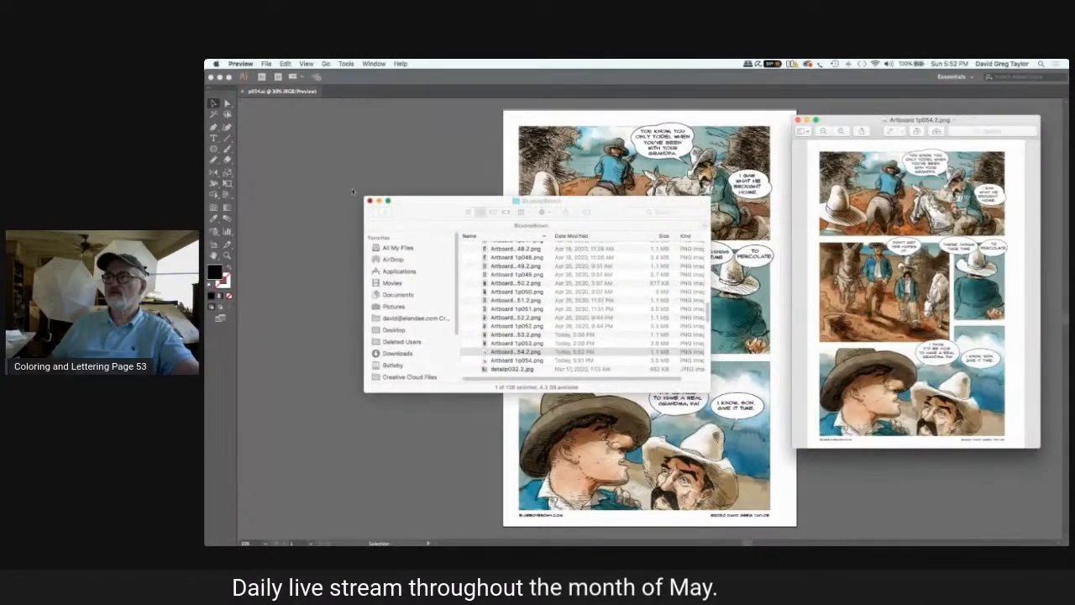
click(369, 201)
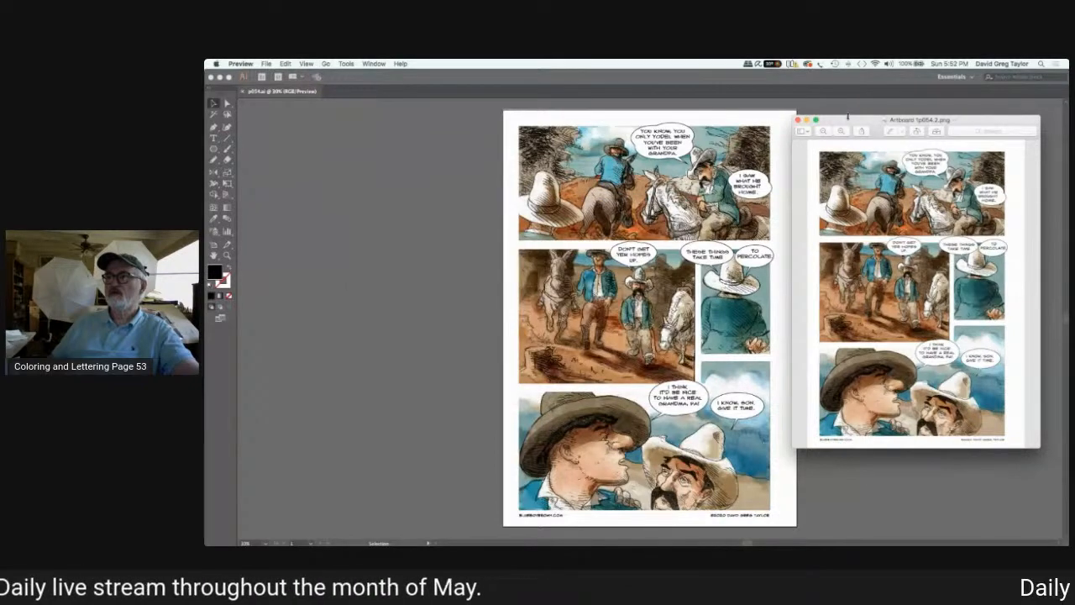
Compare the exported PNG in Preview with the original page on both sides of it, and return to Illustrator.
drag(848, 120, 325, 112)
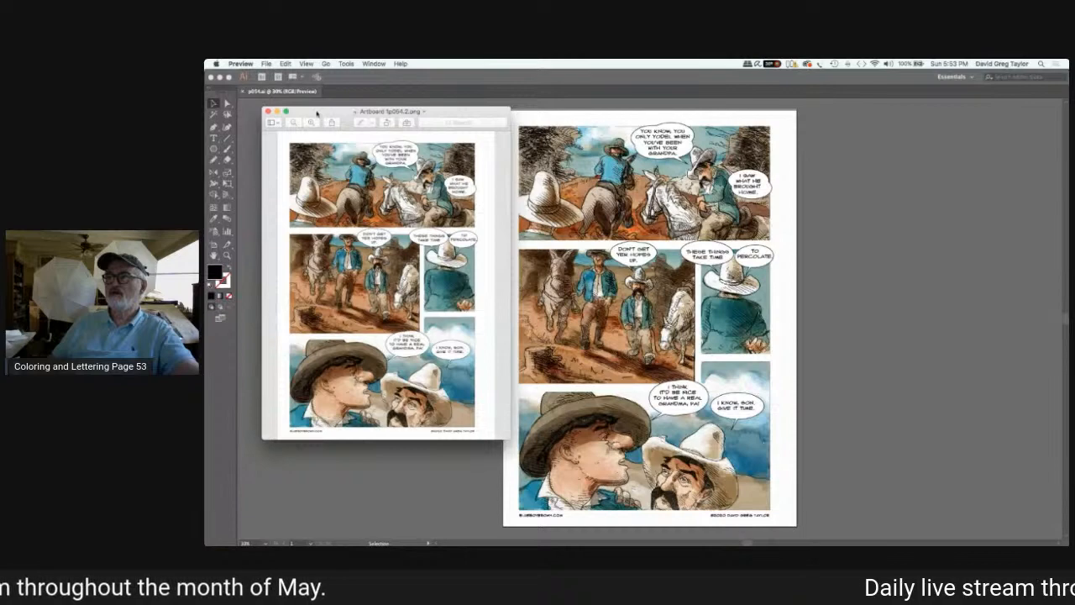
drag(324, 112, 319, 131)
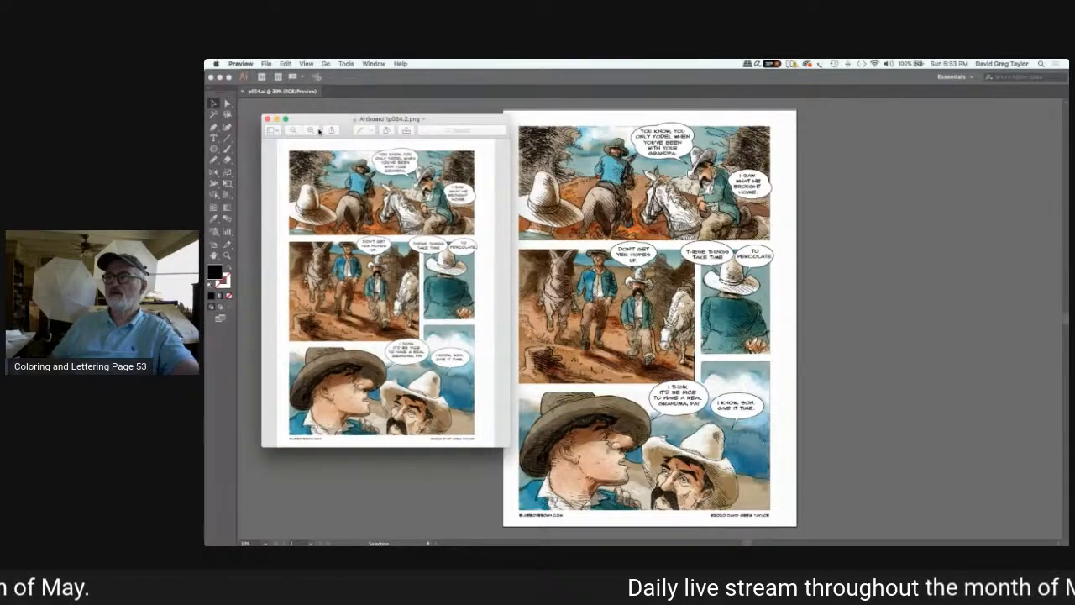
drag(319, 131, 790, 191)
drag(852, 141, 860, 136)
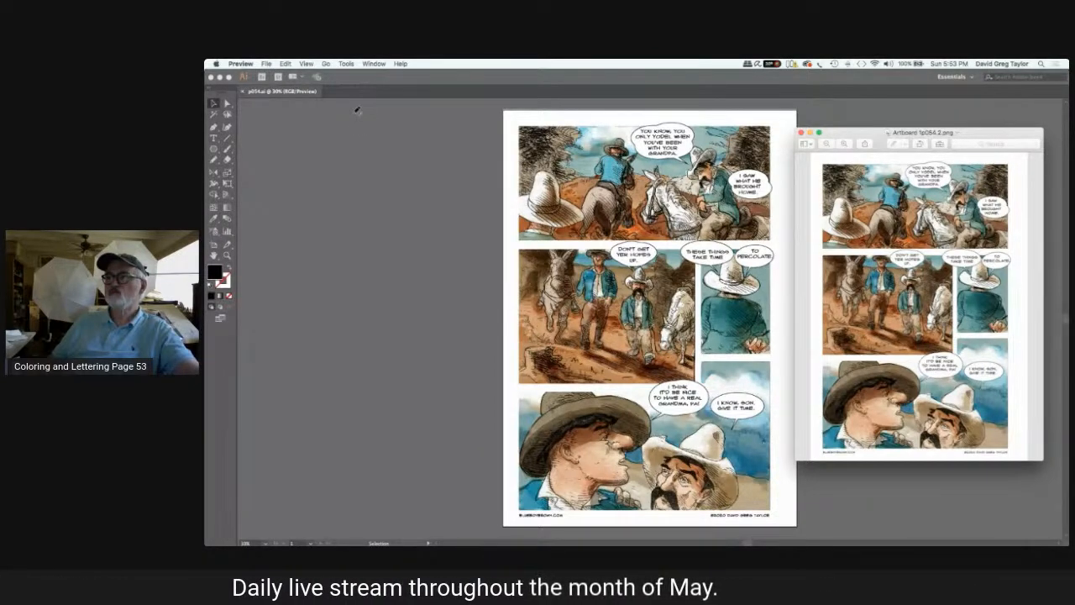
click(466, 210)
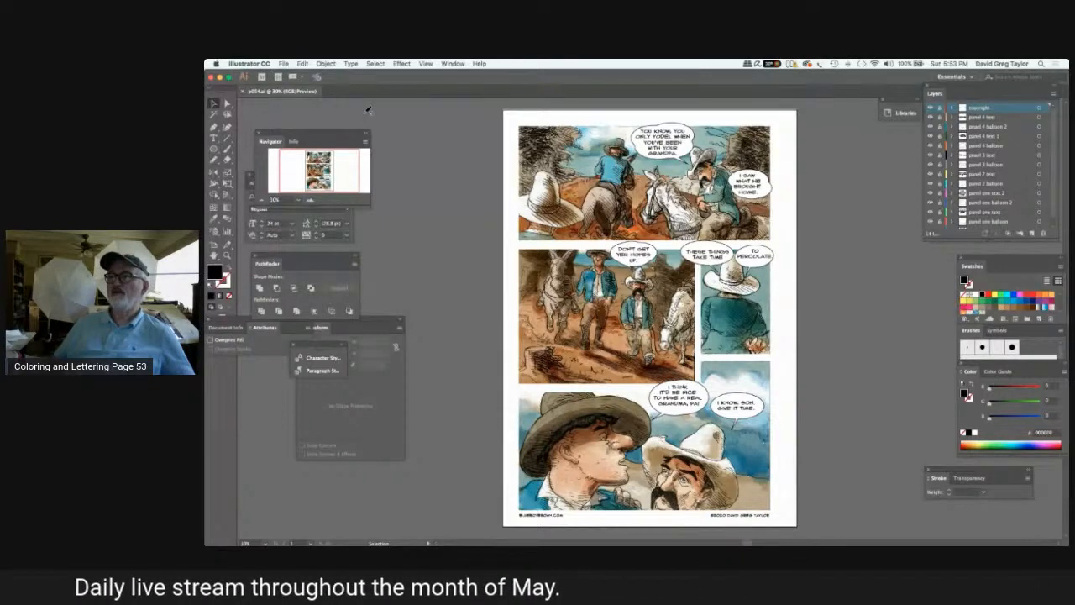
click(284, 64)
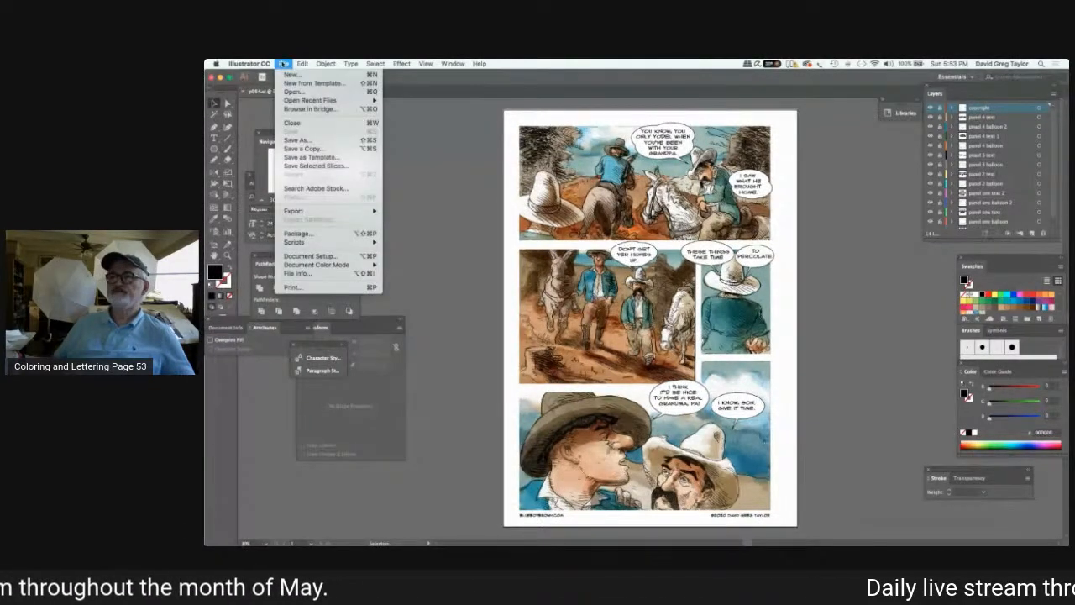
click(291, 75)
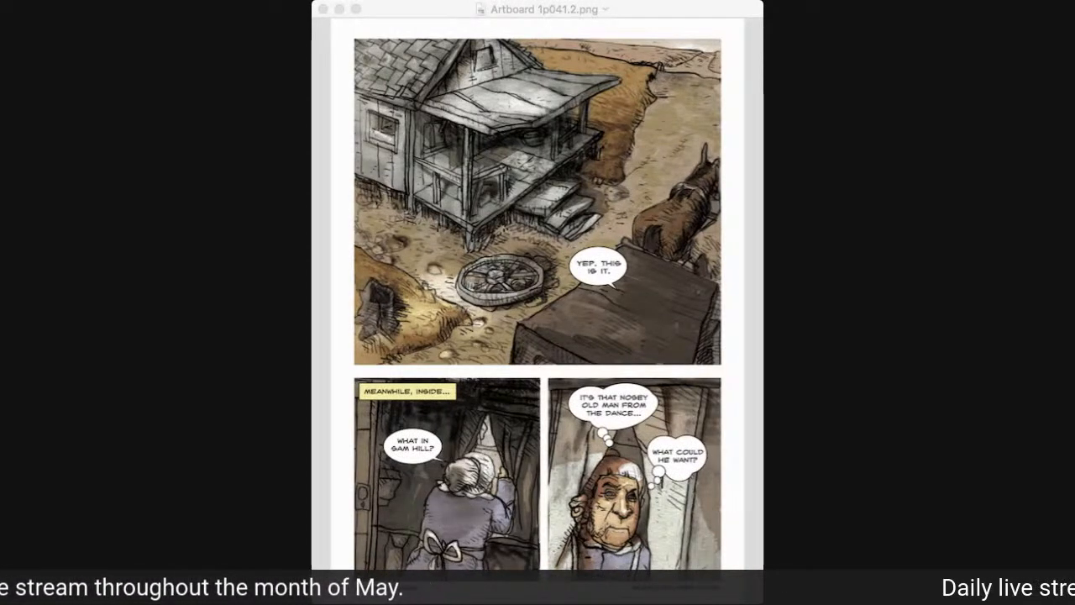
Enlarge the Preview window of Artboard 1p041.2.png and magnify the page to examine its top panel.
click(388, 13)
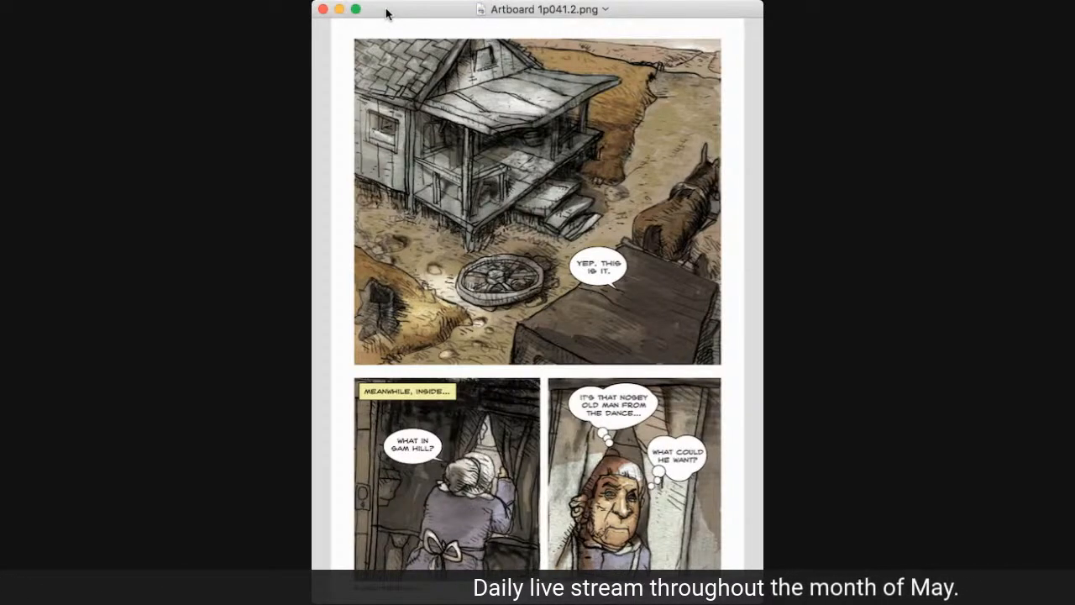
key(super+plus)
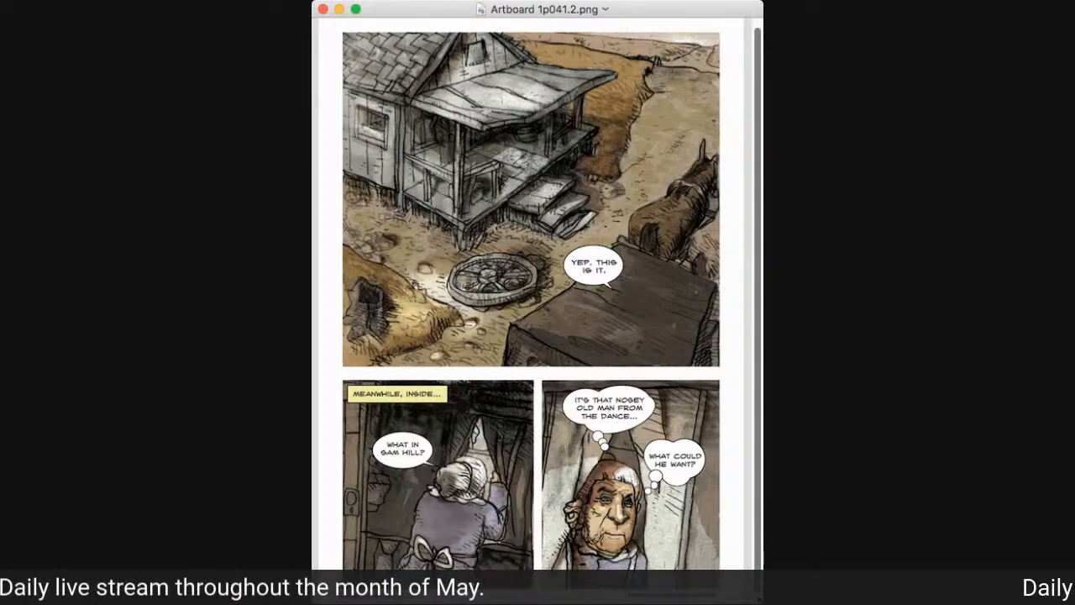
drag(760, 599, 904, 601)
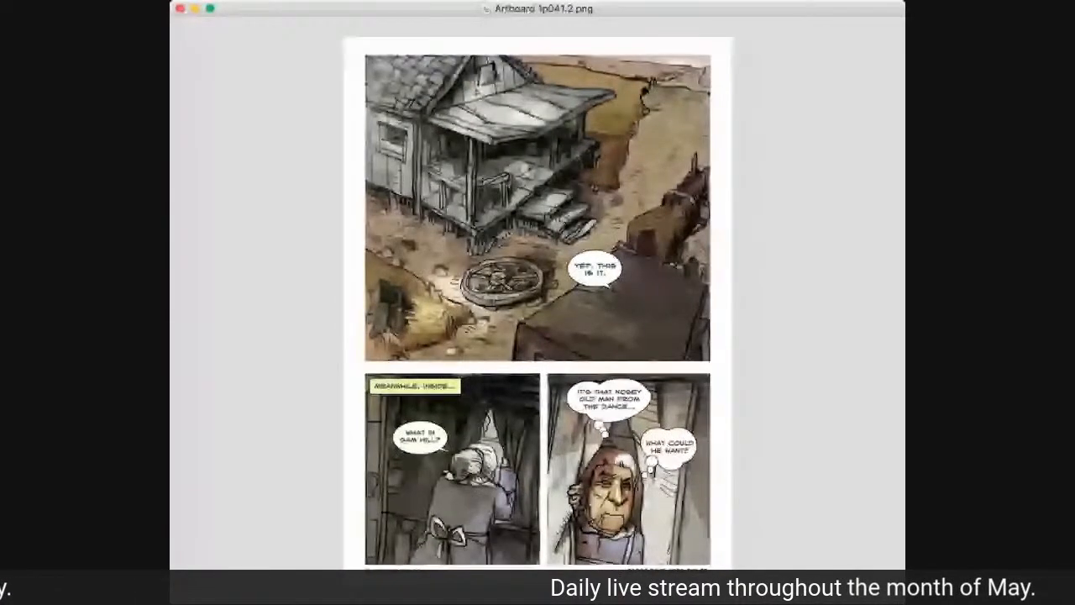
key(super+plus)
key(super+plus)
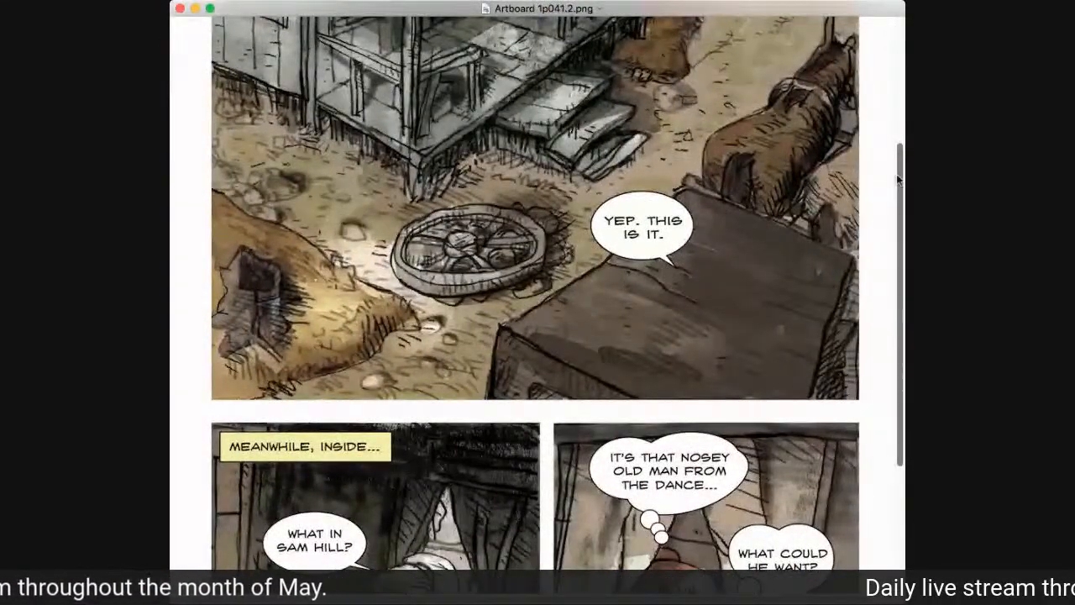
scroll(897, 172, up, 1)
drag(898, 175, 899, 72)
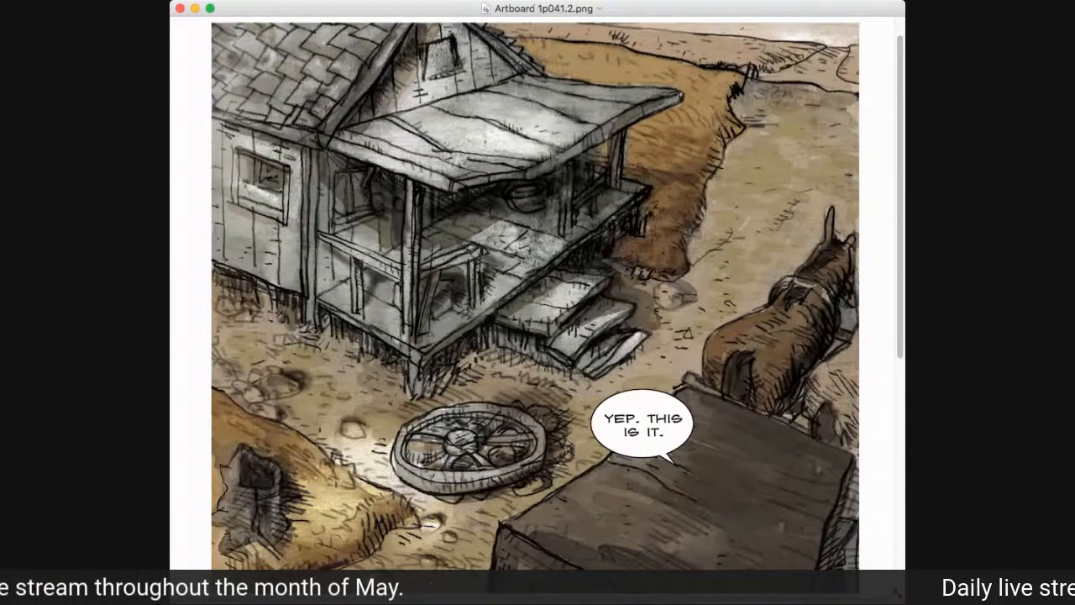
drag(903, 600, 948, 604)
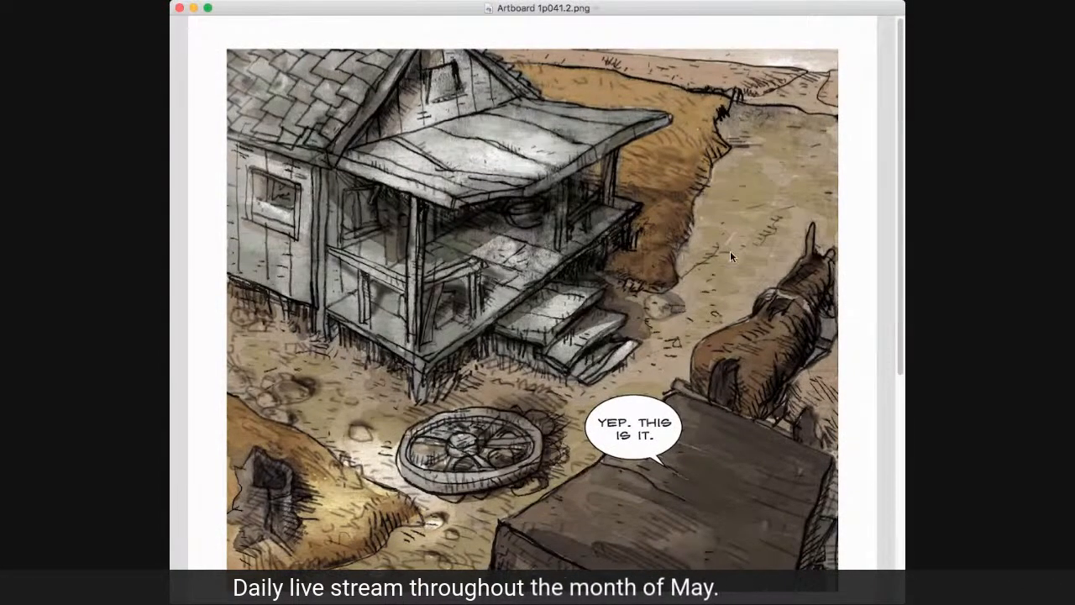
Examine the caption, speech balloon and thought balloons in the lower panels of page 41 and return to the top panel.
scroll(900, 330, down, 2)
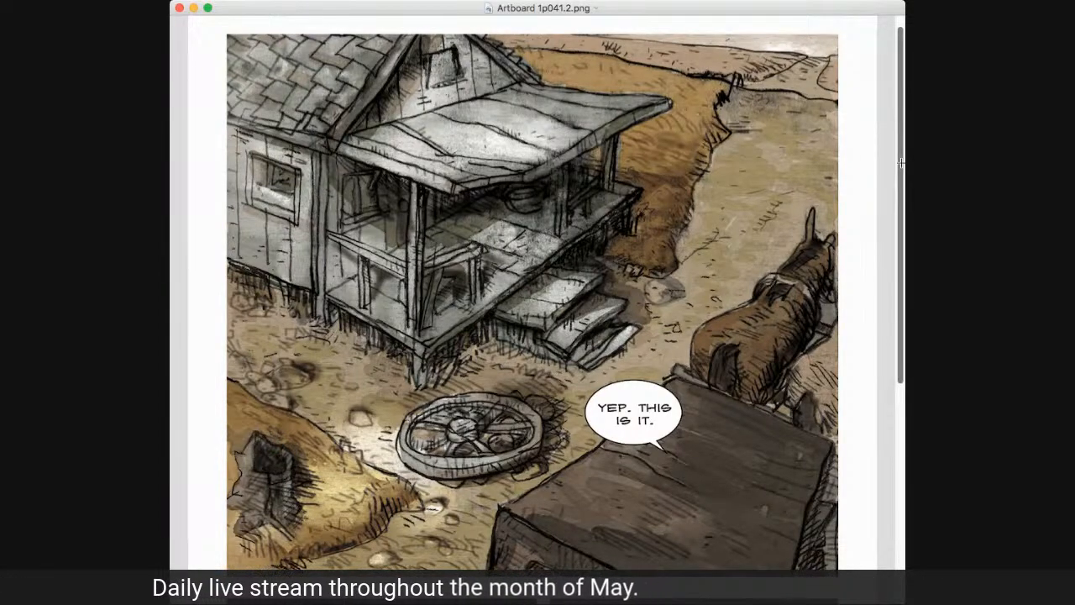
drag(901, 163, 901, 384)
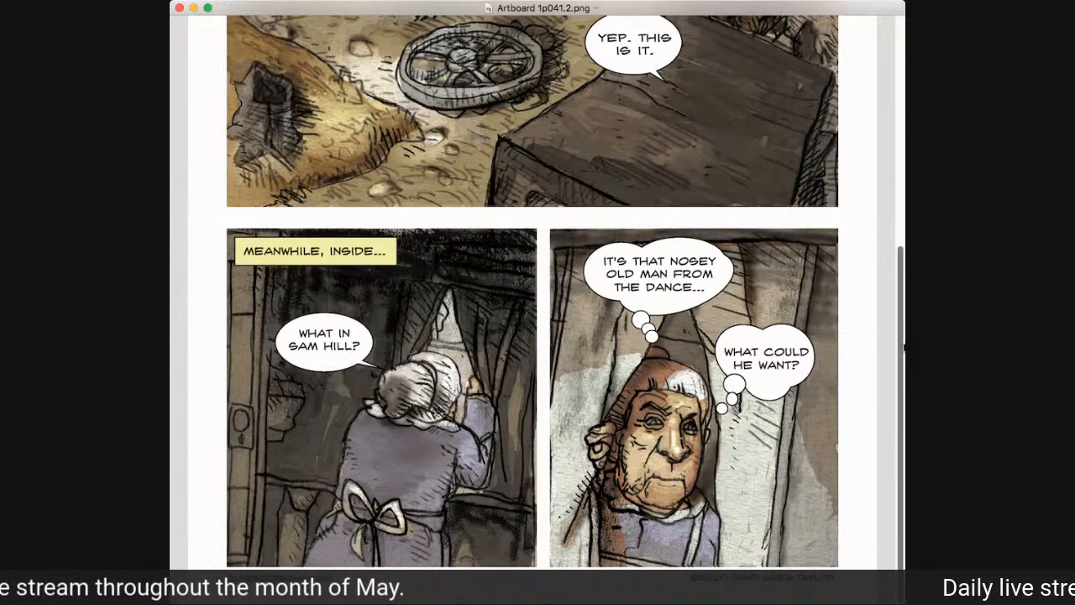
mouse_move(903, 347)
mouse_down()
mouse_move(904, 148)
mouse_move(903, 344)
mouse_up()
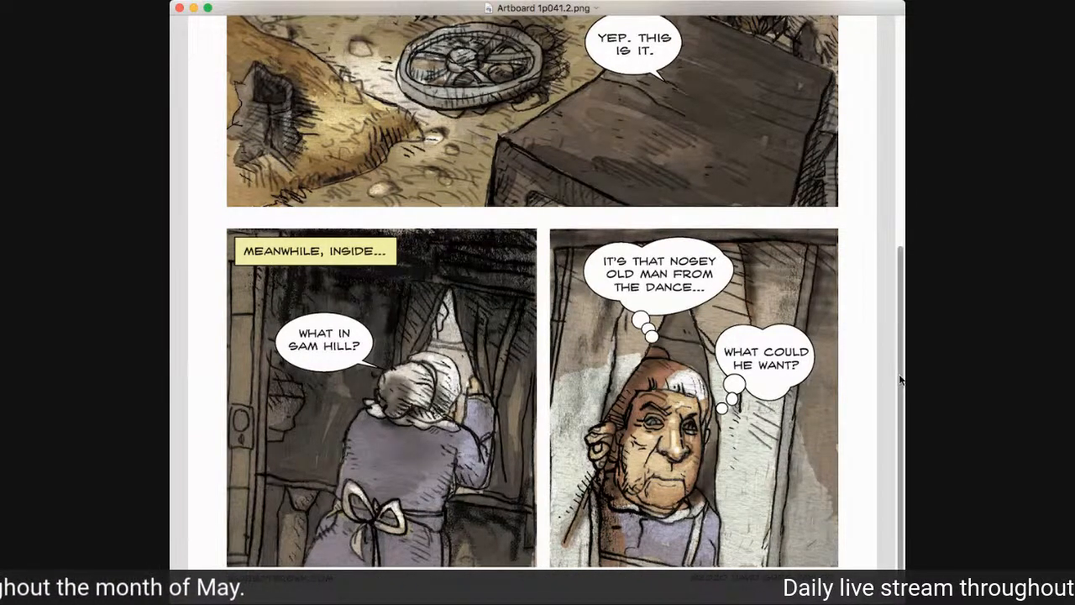
drag(901, 377, 880, 105)
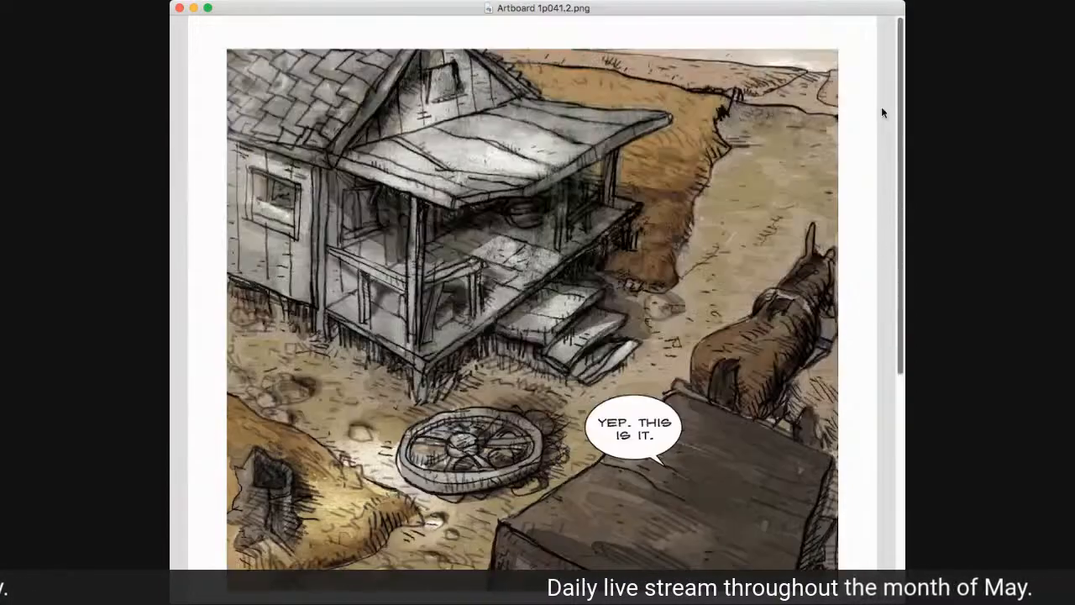